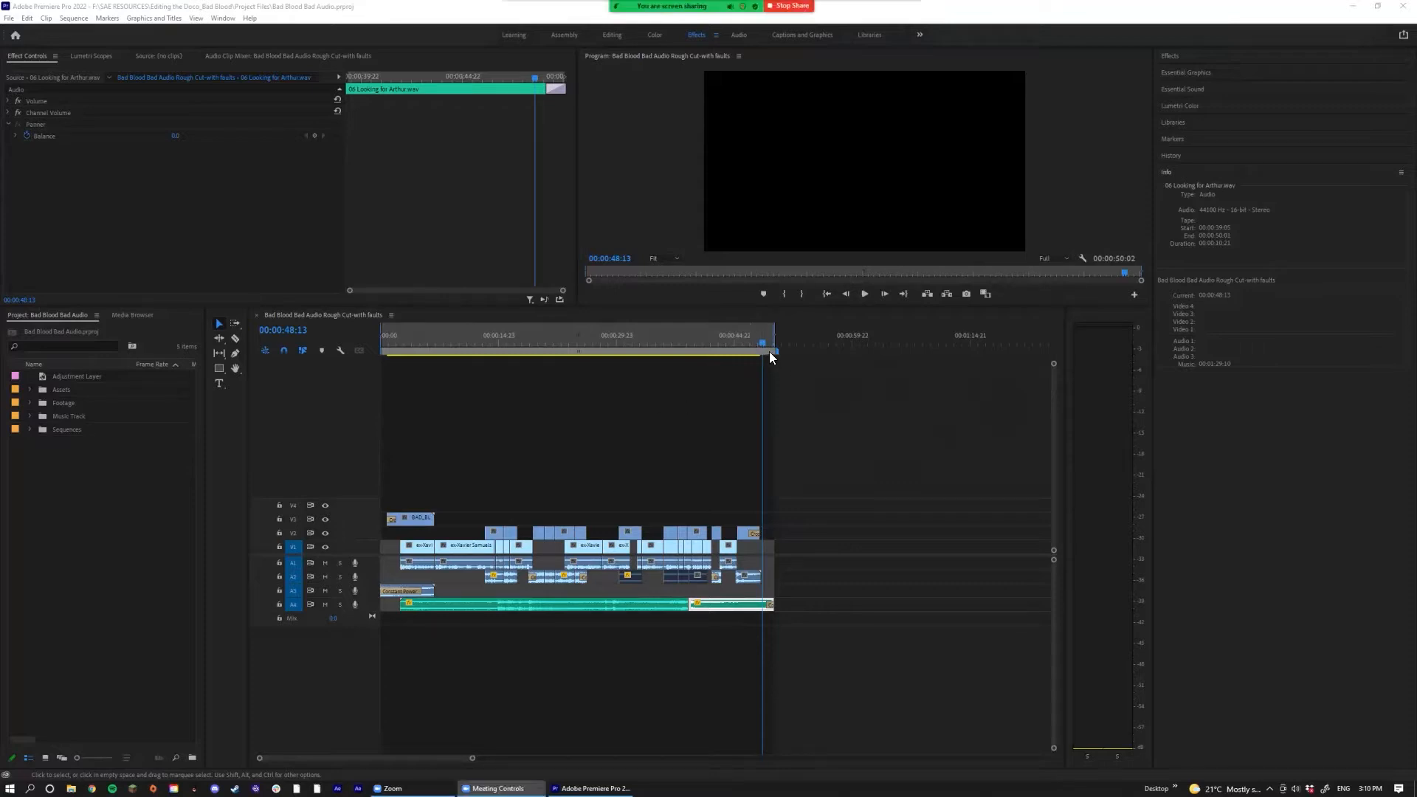
Step: Play the sequence from its beginning and enlarge the Program monitor for a bigger preview
left_click_drag(762, 344, 301, 391)
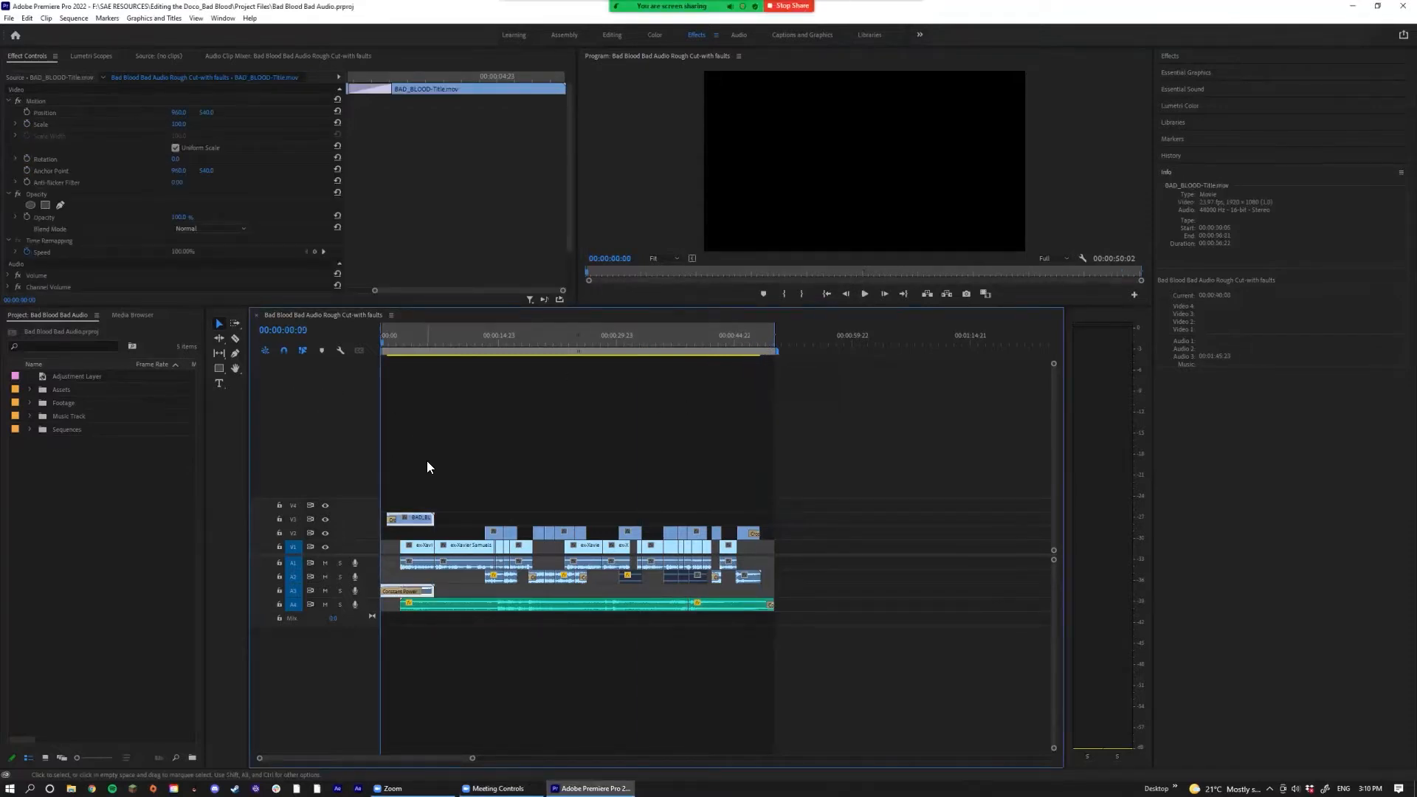
key("space")
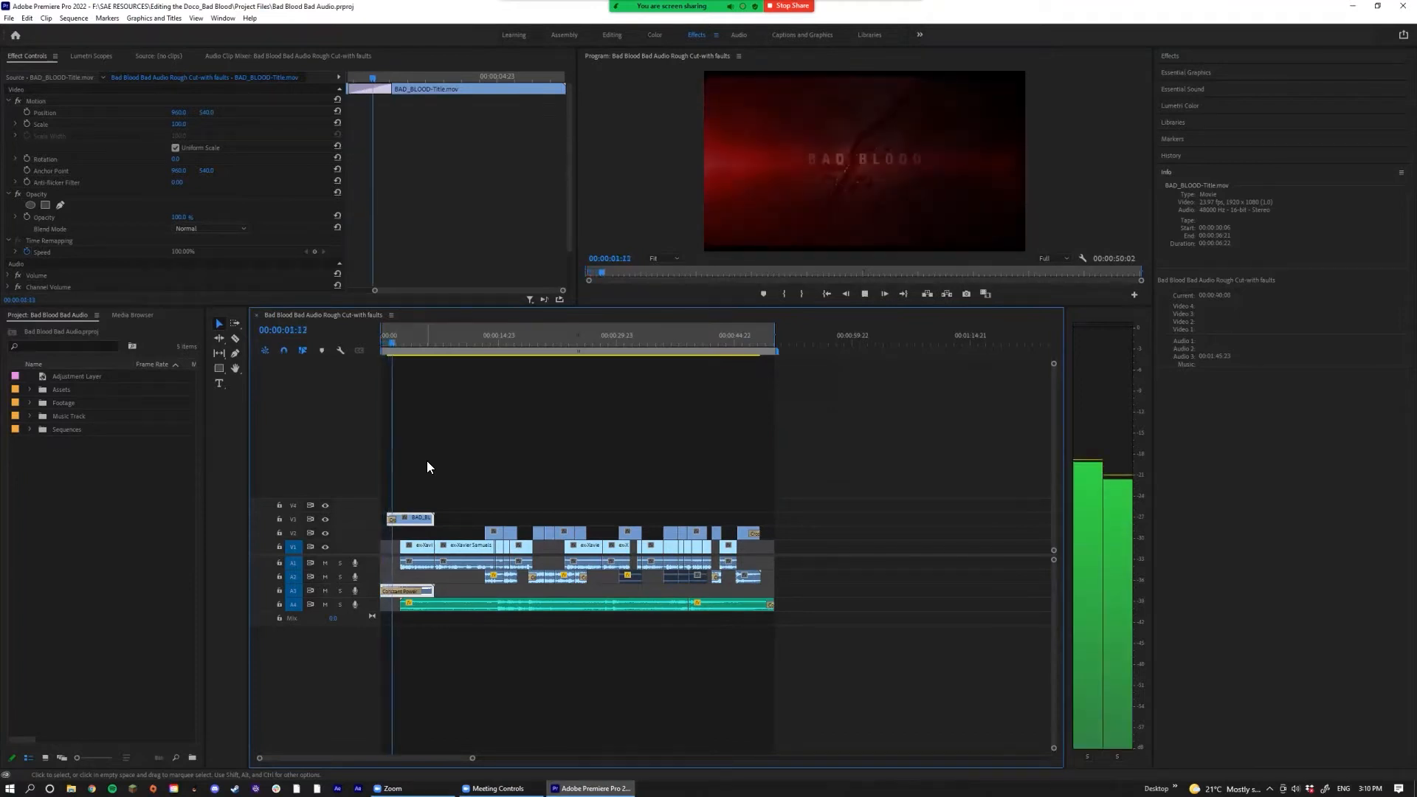
key("space")
left_click(1295, 788)
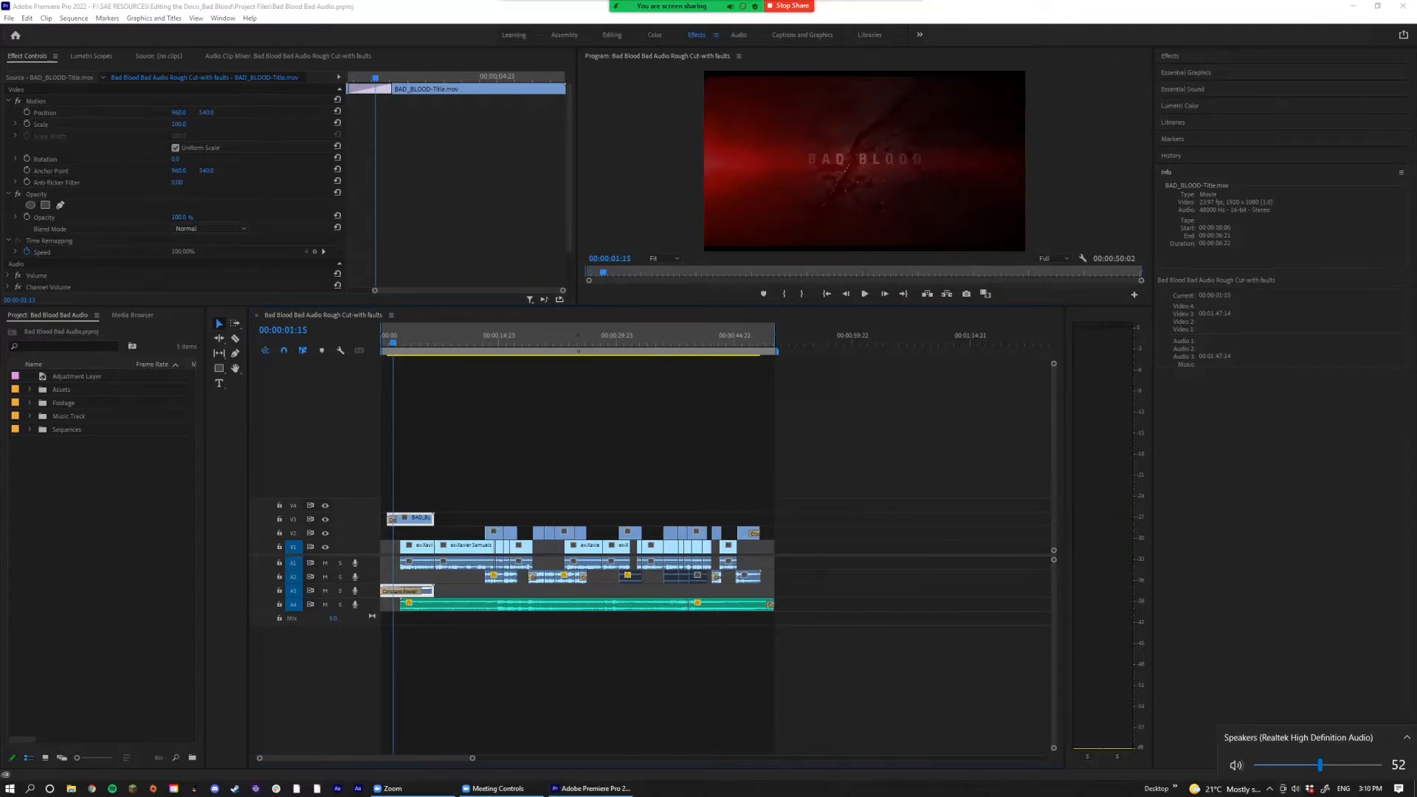
left_click(696, 567)
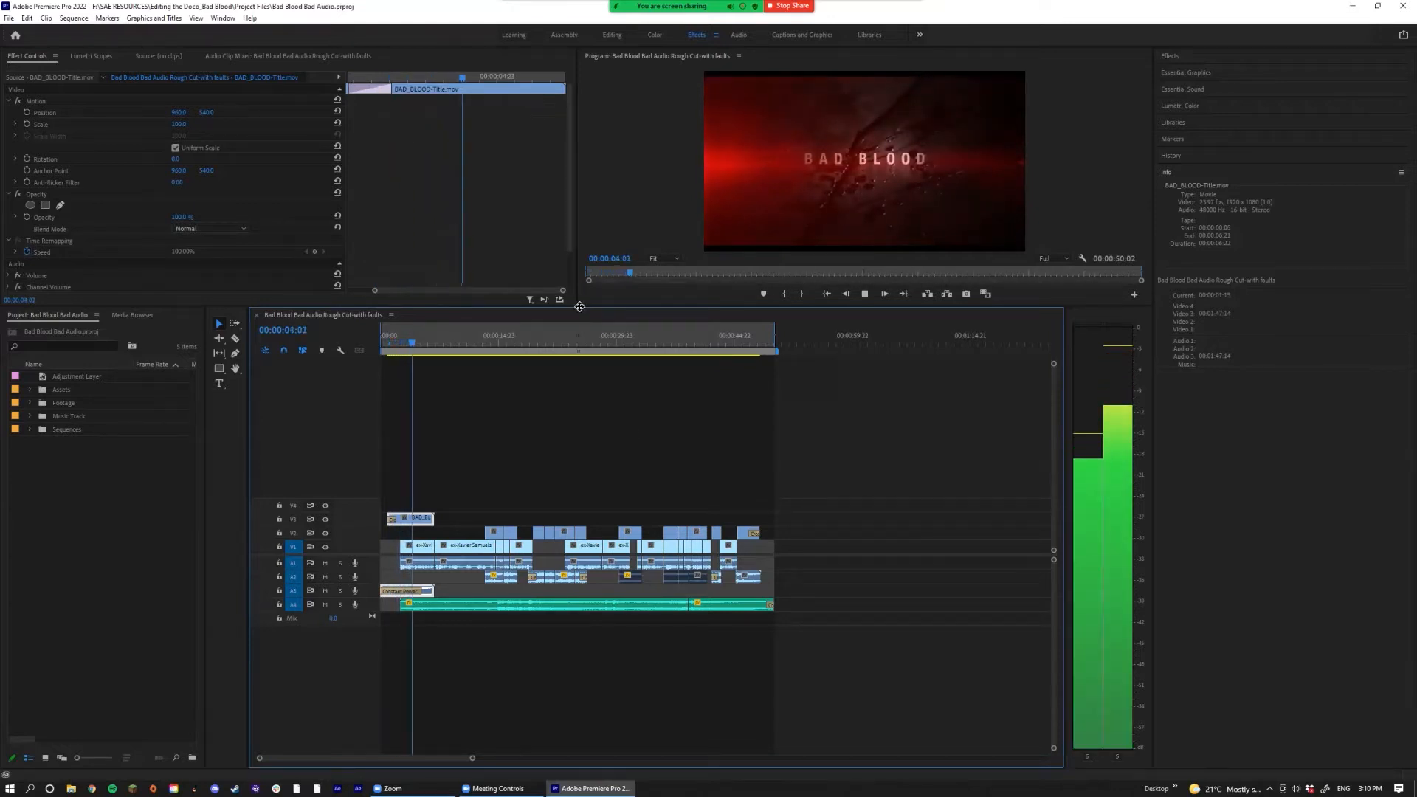
left_click_drag(580, 306, 571, 373)
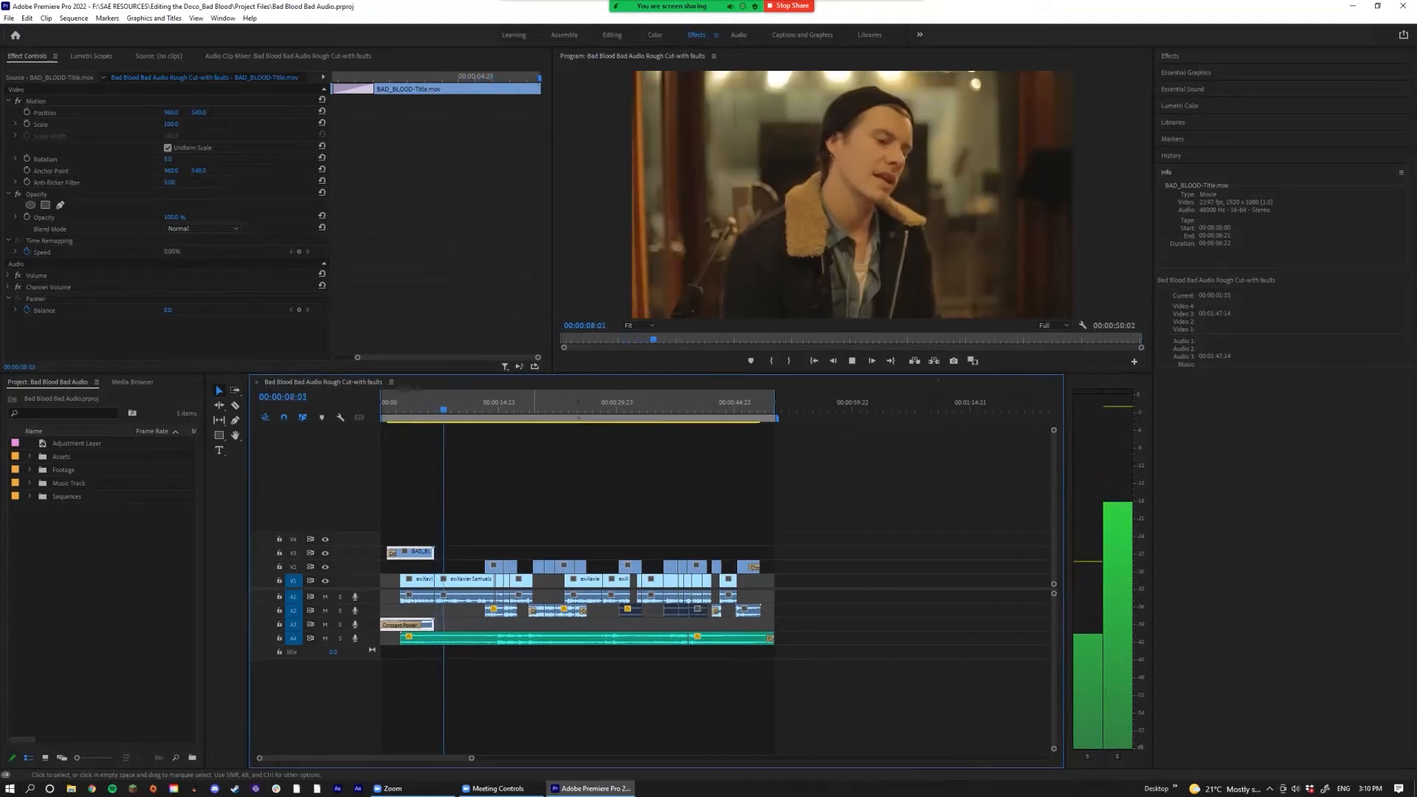
Step: Replay the opening interview section of the sequence from about seven seconds in
key("space")
left_click(435, 412)
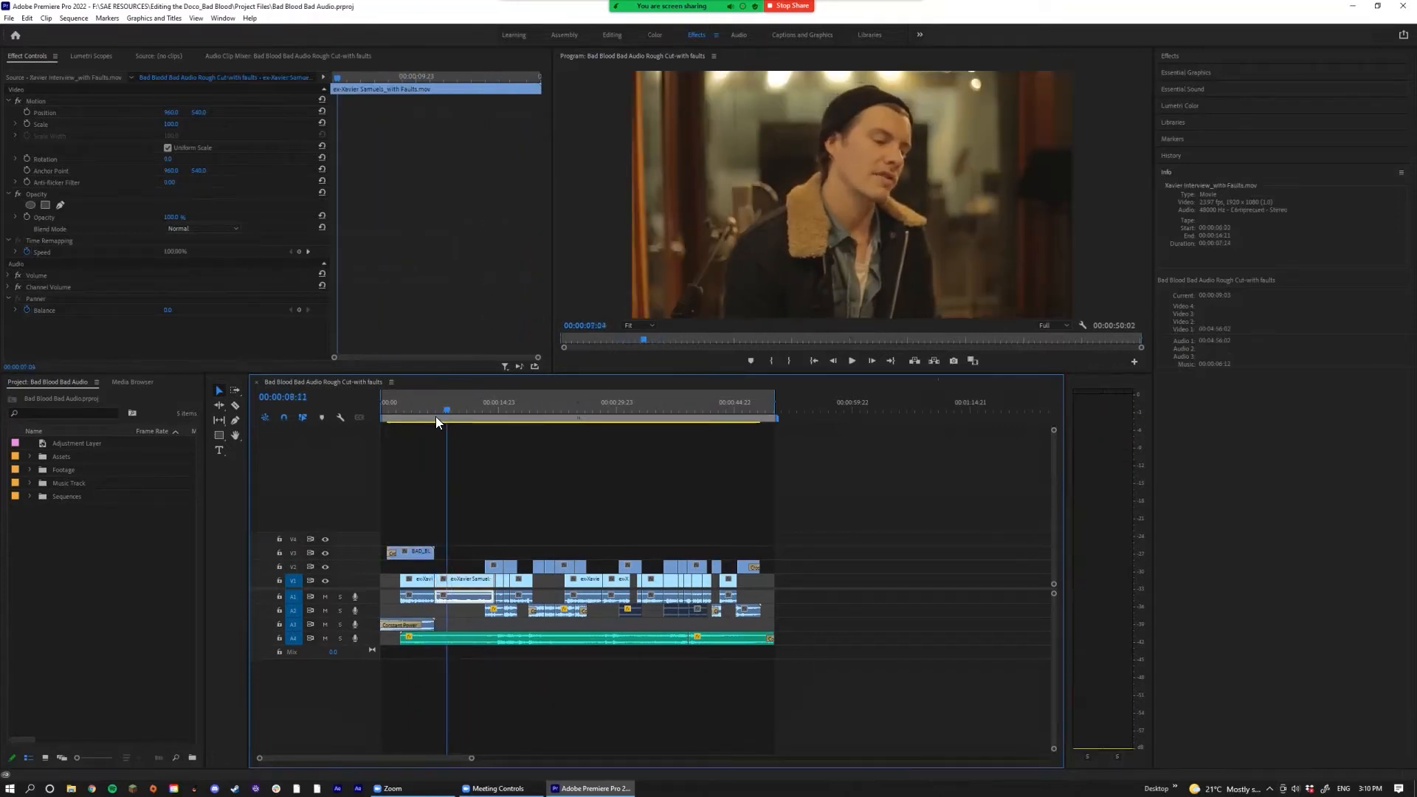
key("space")
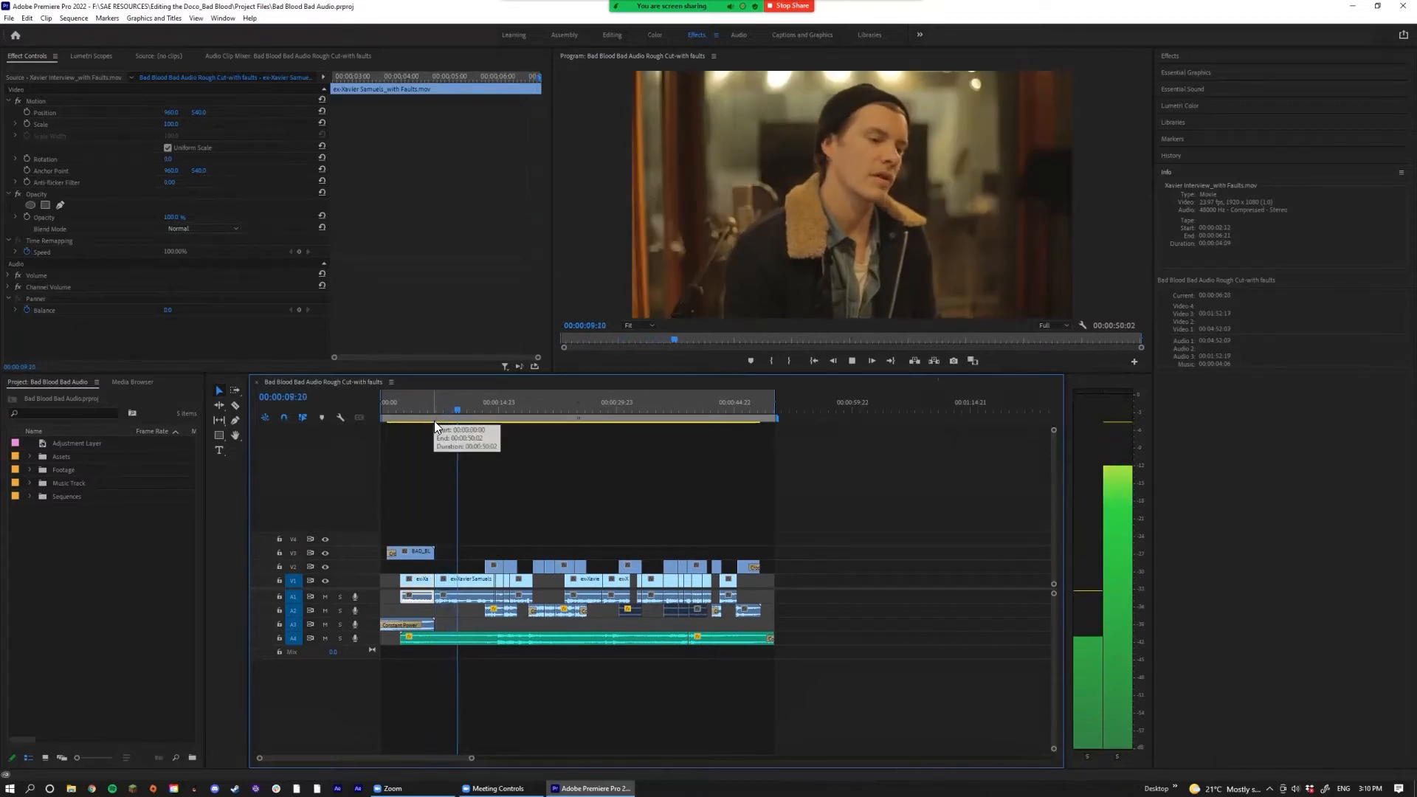
key("space")
scroll(435, 424, "up", 4)
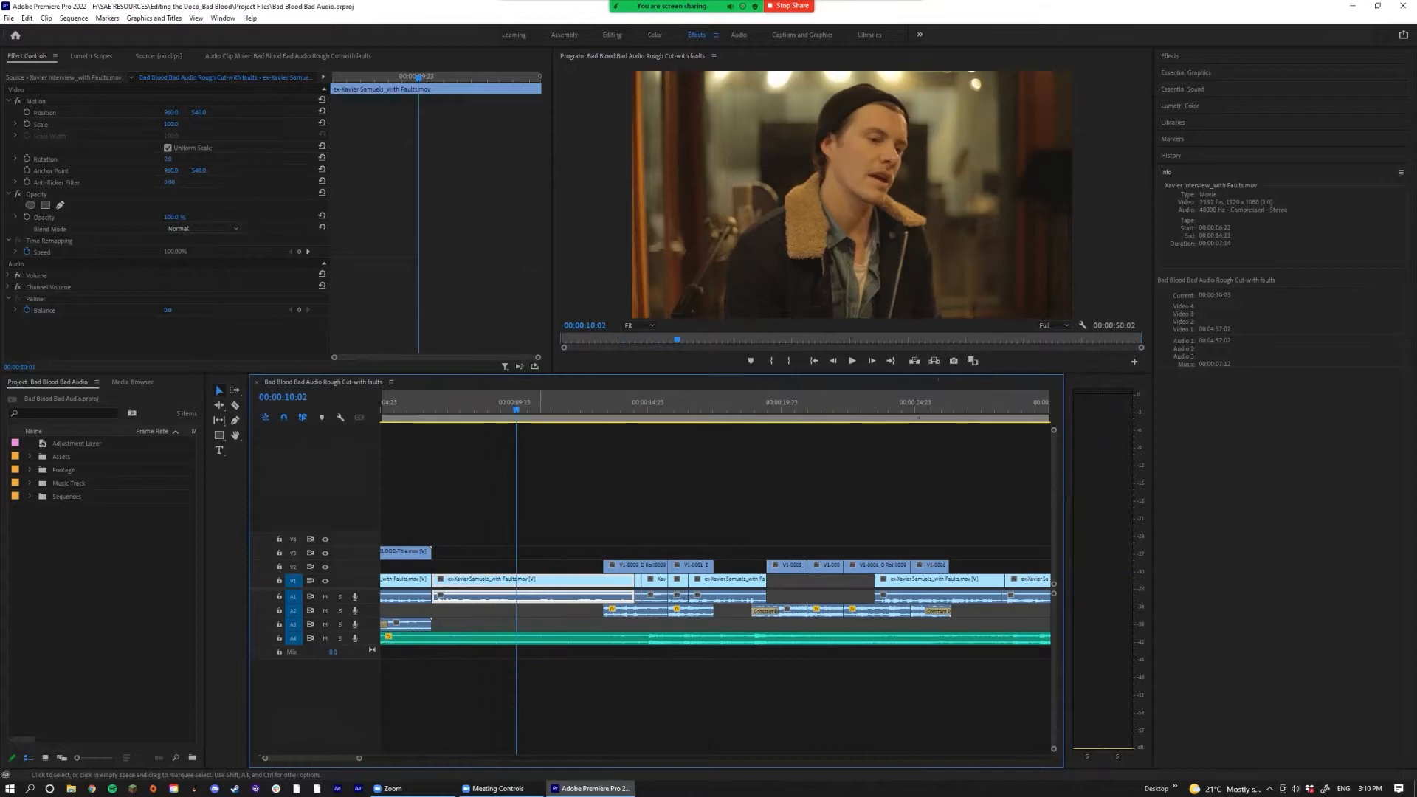
left_click(541, 611)
left_click(542, 517)
left_click(546, 596)
right_click(546, 596)
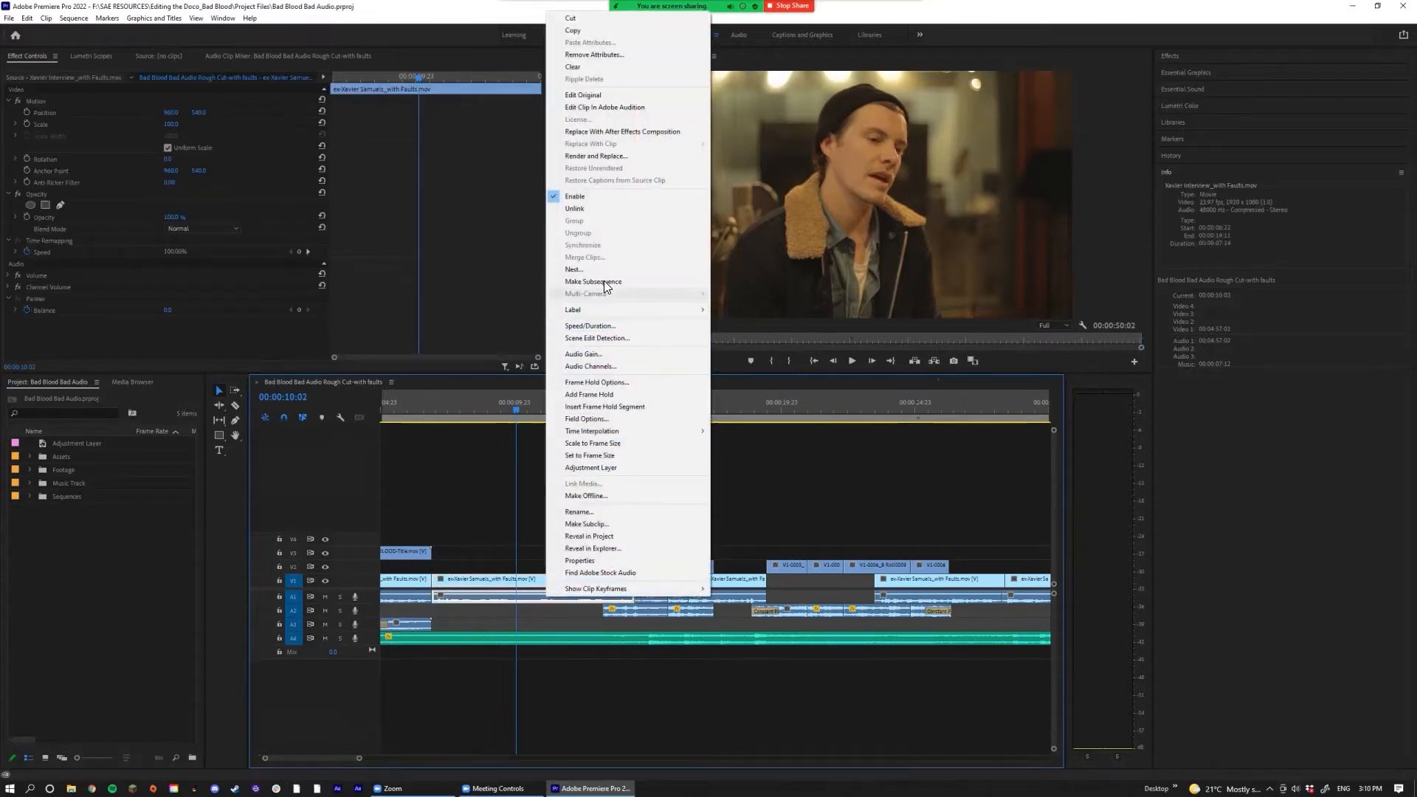
left_click(461, 499)
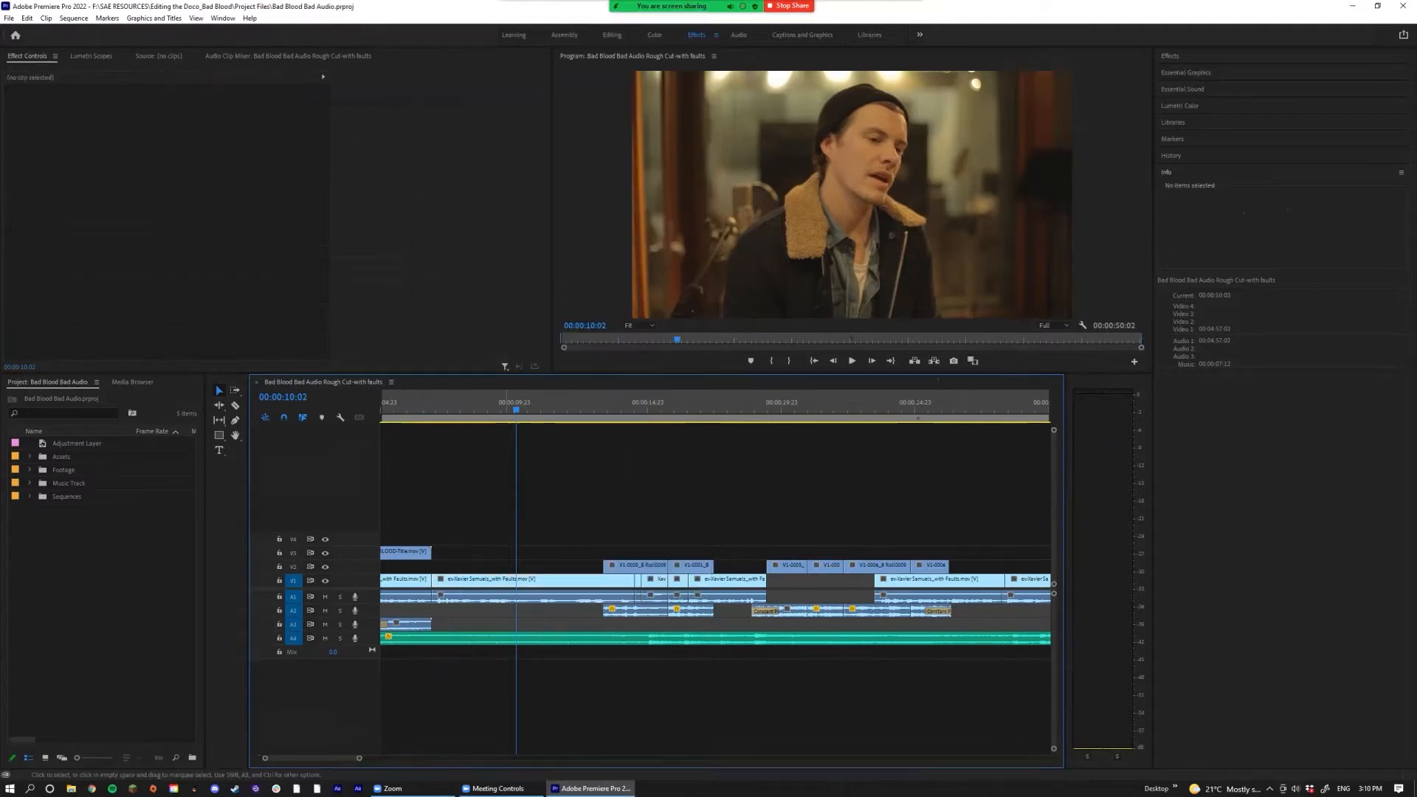
Step: Expand the heights of the first three audio tracks in the timeline to show their waveforms
scroll(466, 502, "down", 2)
scroll(466, 502, "up", 2)
scroll(467, 502, "up", 2)
left_click_drag(332, 603, 332, 667)
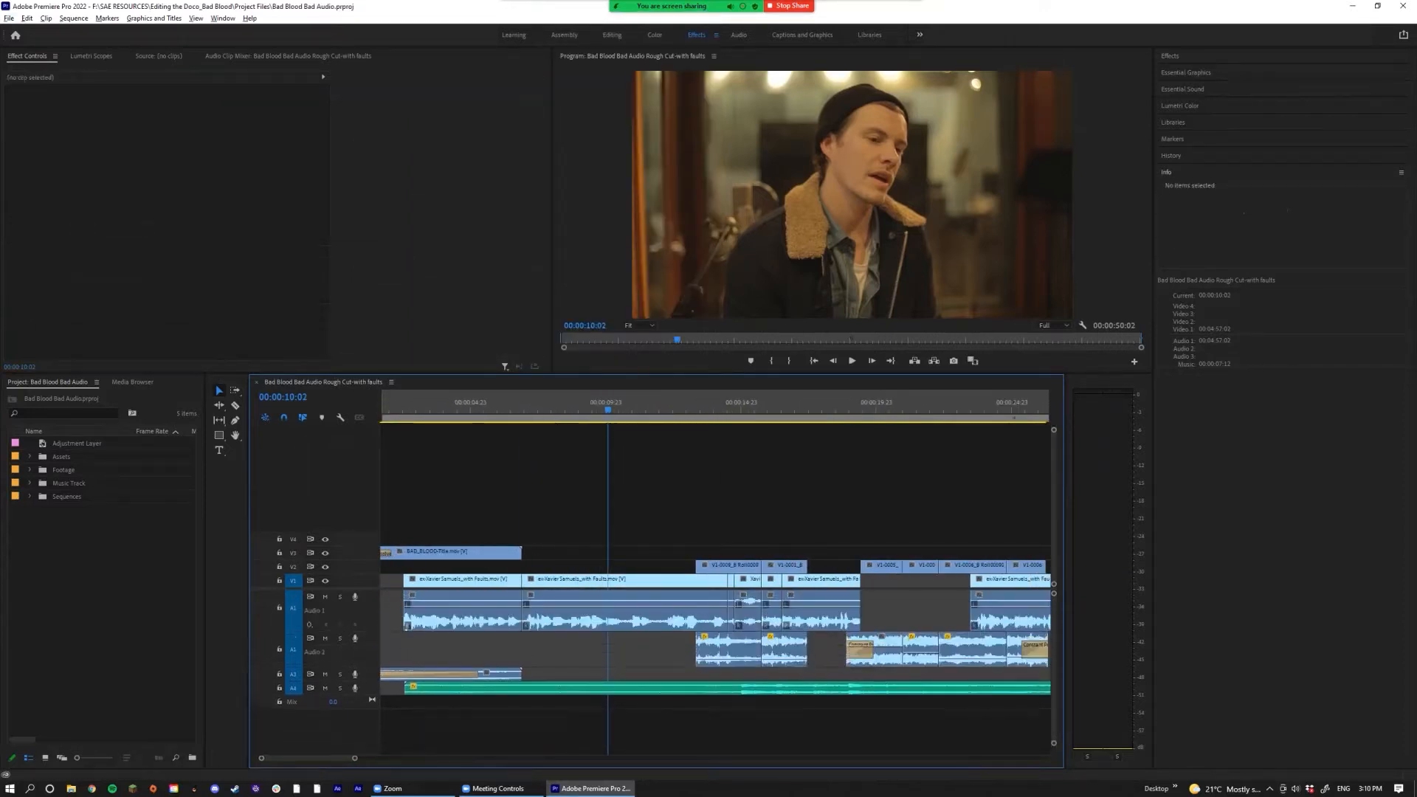
scroll(332, 674, "up", 1)
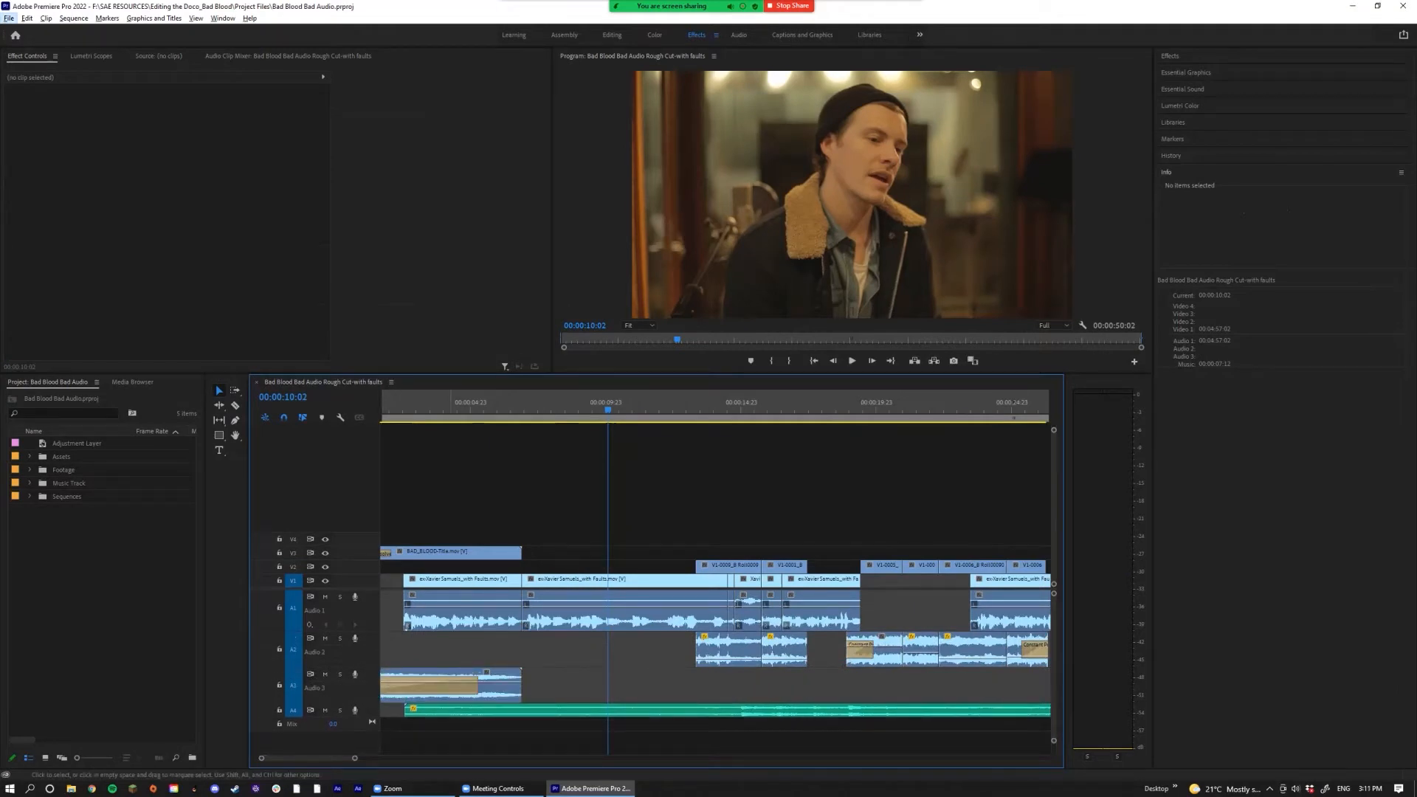
Step: Select the music clip under the interview and expand the Music track to show its waveform
left_click(391, 408)
left_click(431, 551)
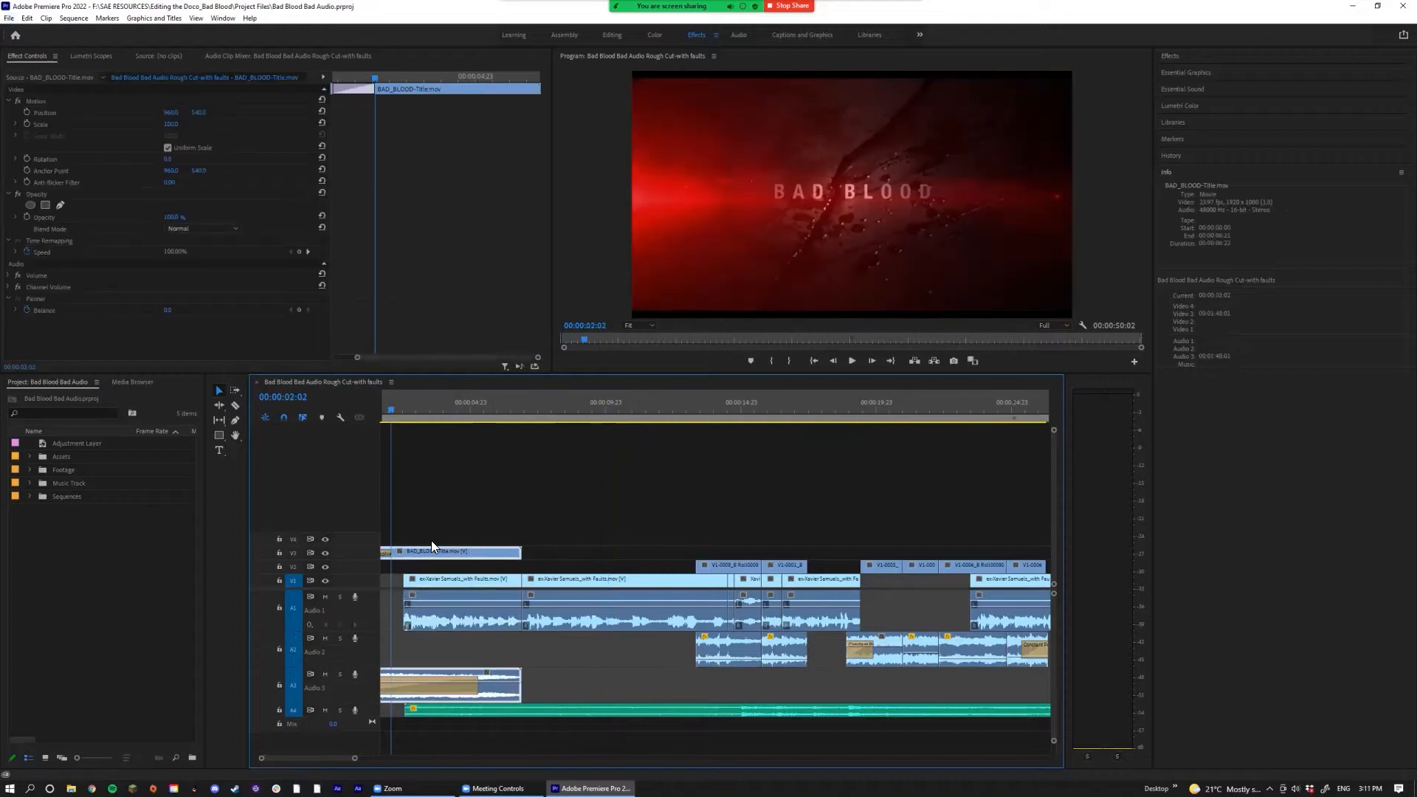
left_click(509, 711)
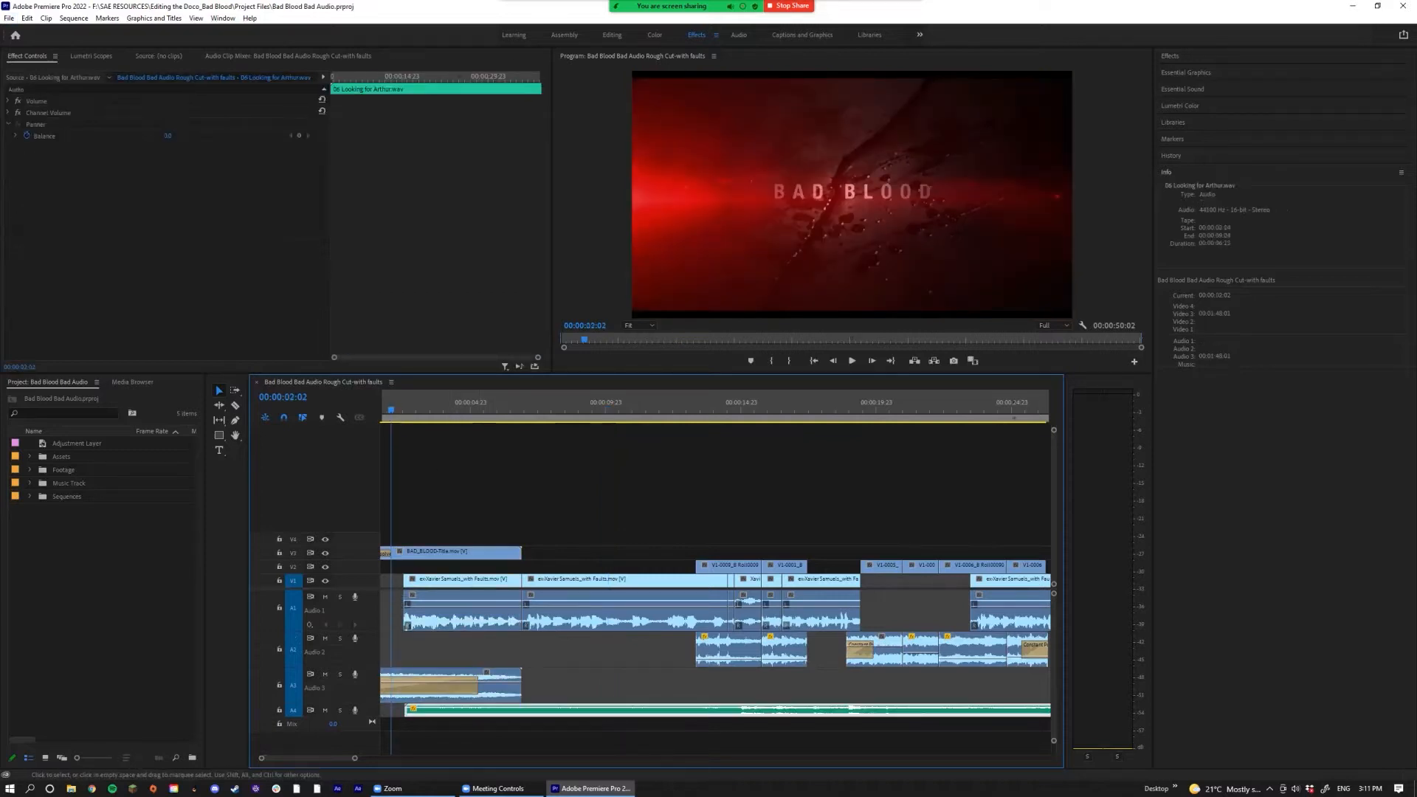
scroll(332, 711, "up", 4)
scroll(715, 575, "up", 2)
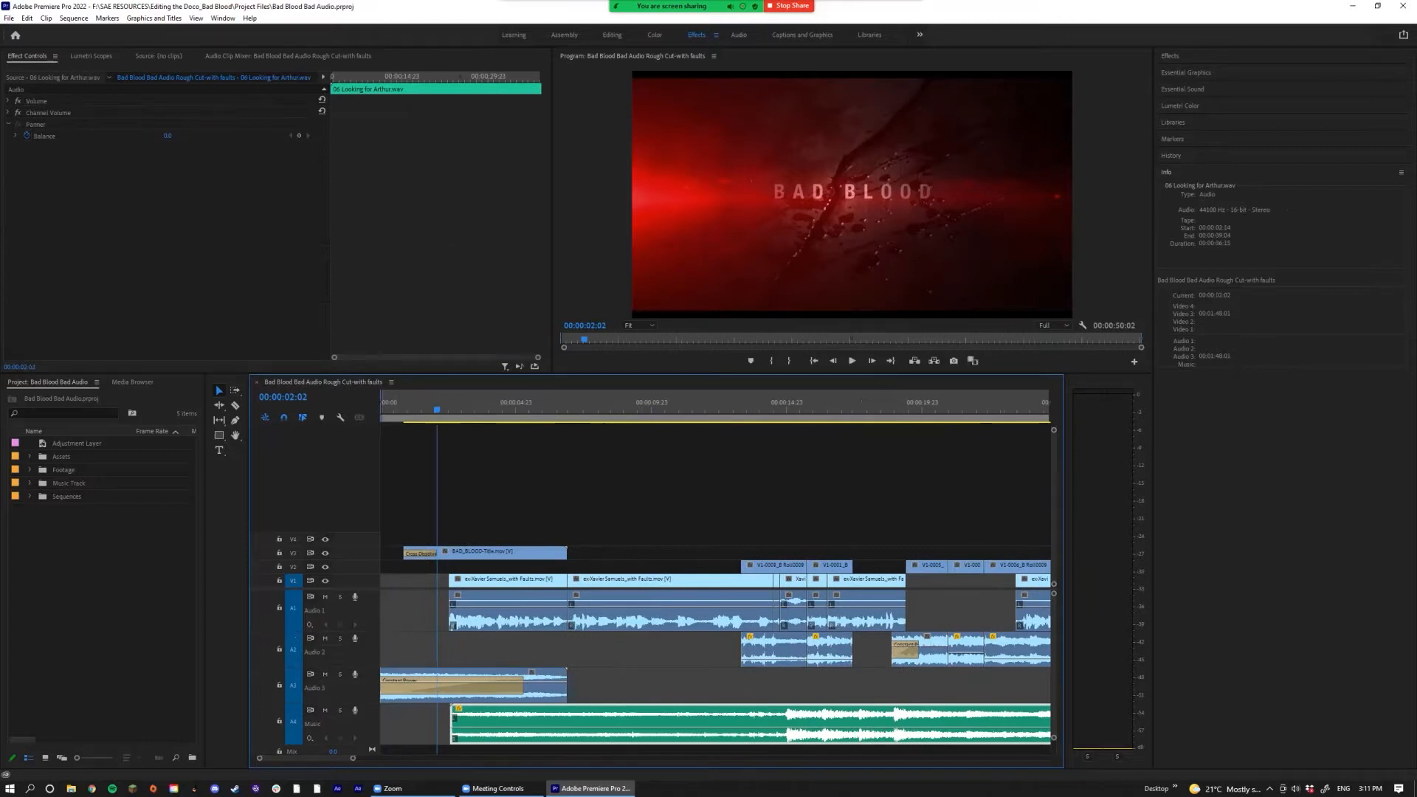
double_click(334, 611)
left_click(355, 597)
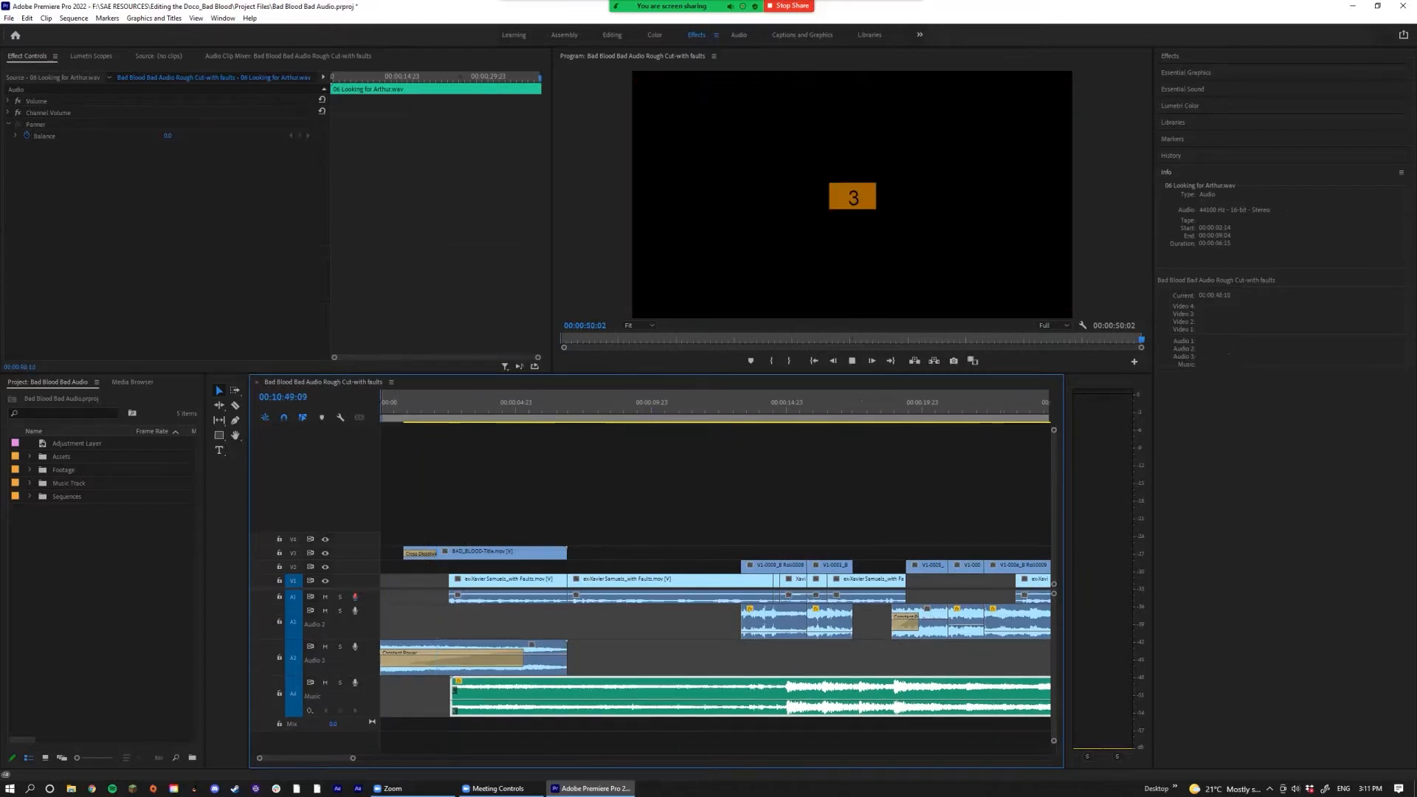
key("space")
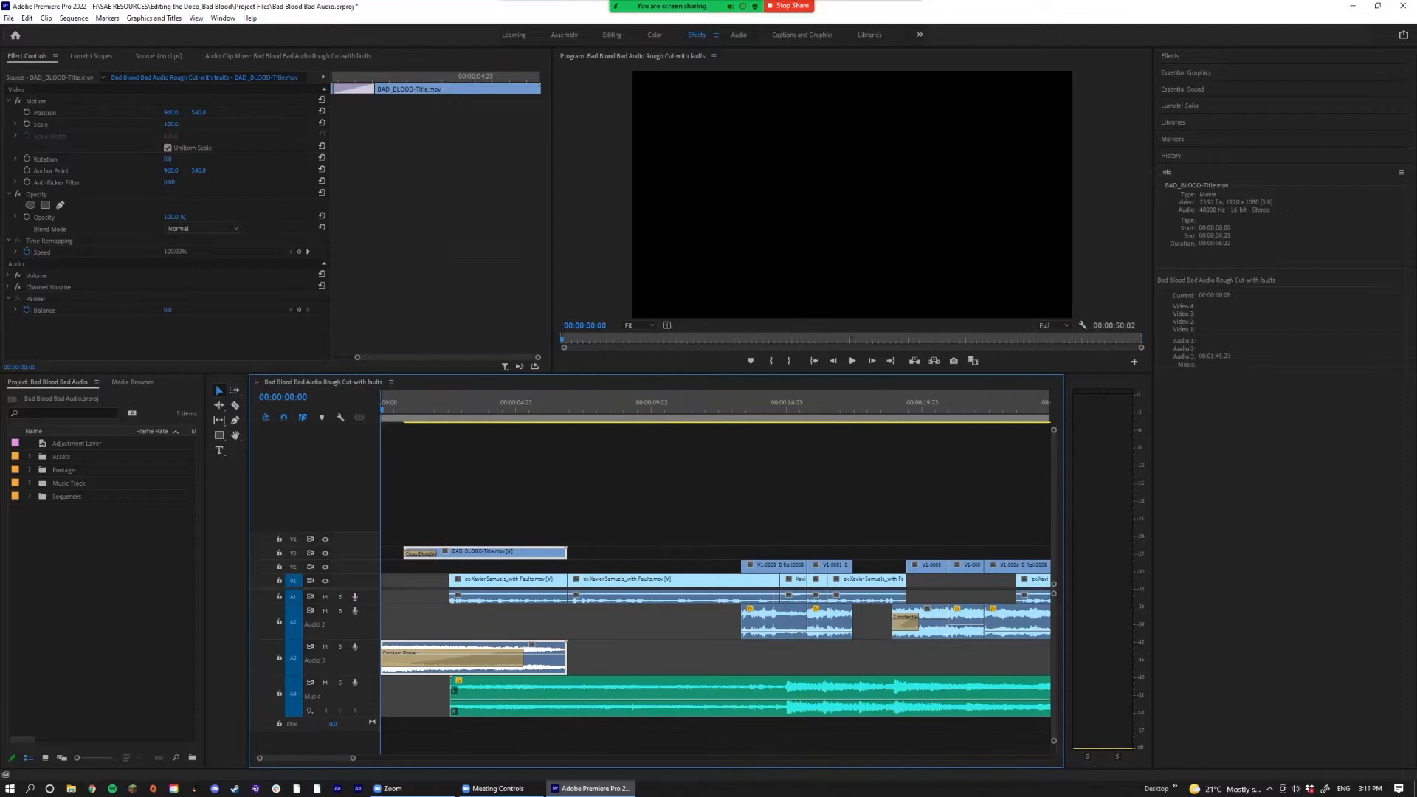
double_click(367, 597)
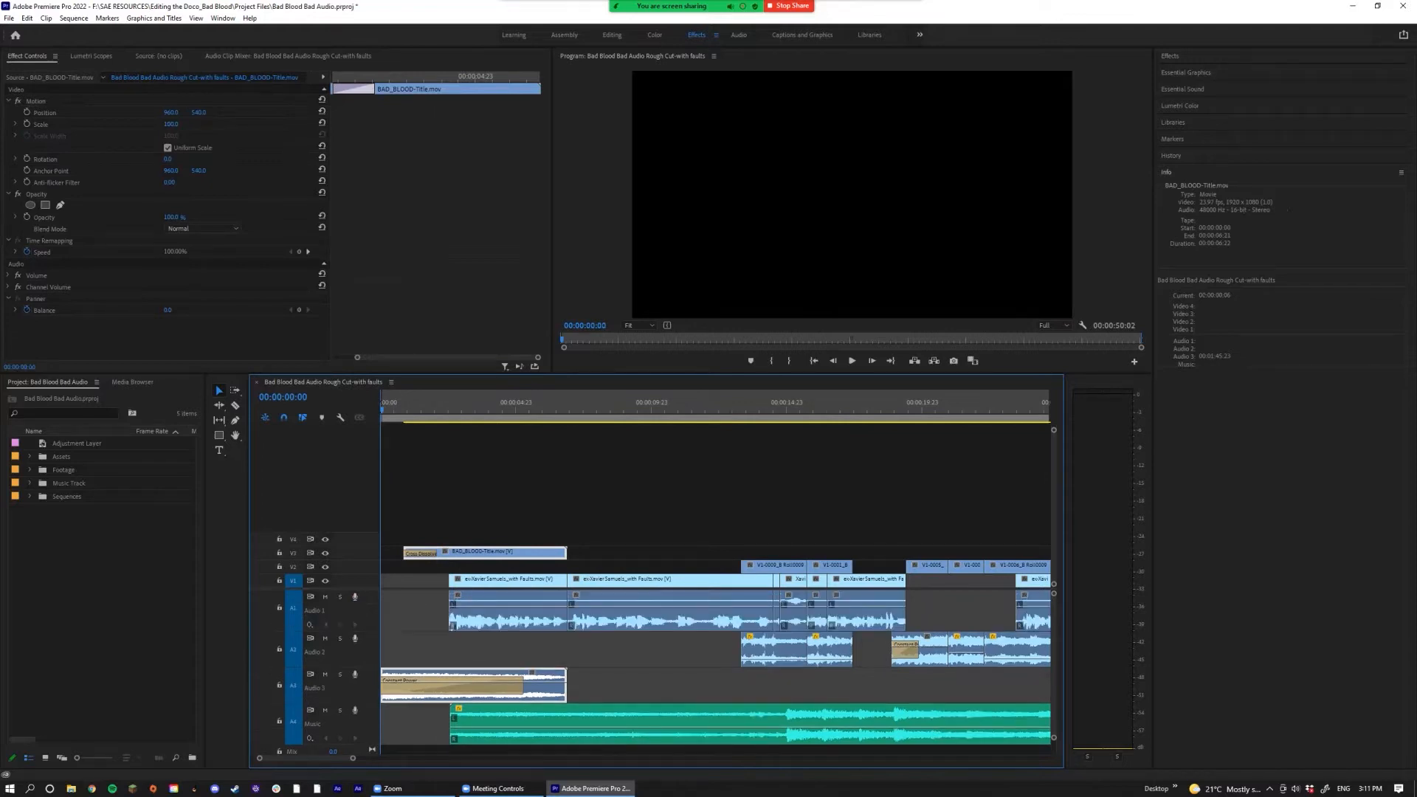
double_click(367, 598)
double_click(367, 599)
Step: Rename the Audio 1 track with "Interview", the first interviewee's name and "lapel"
right_click(313, 614)
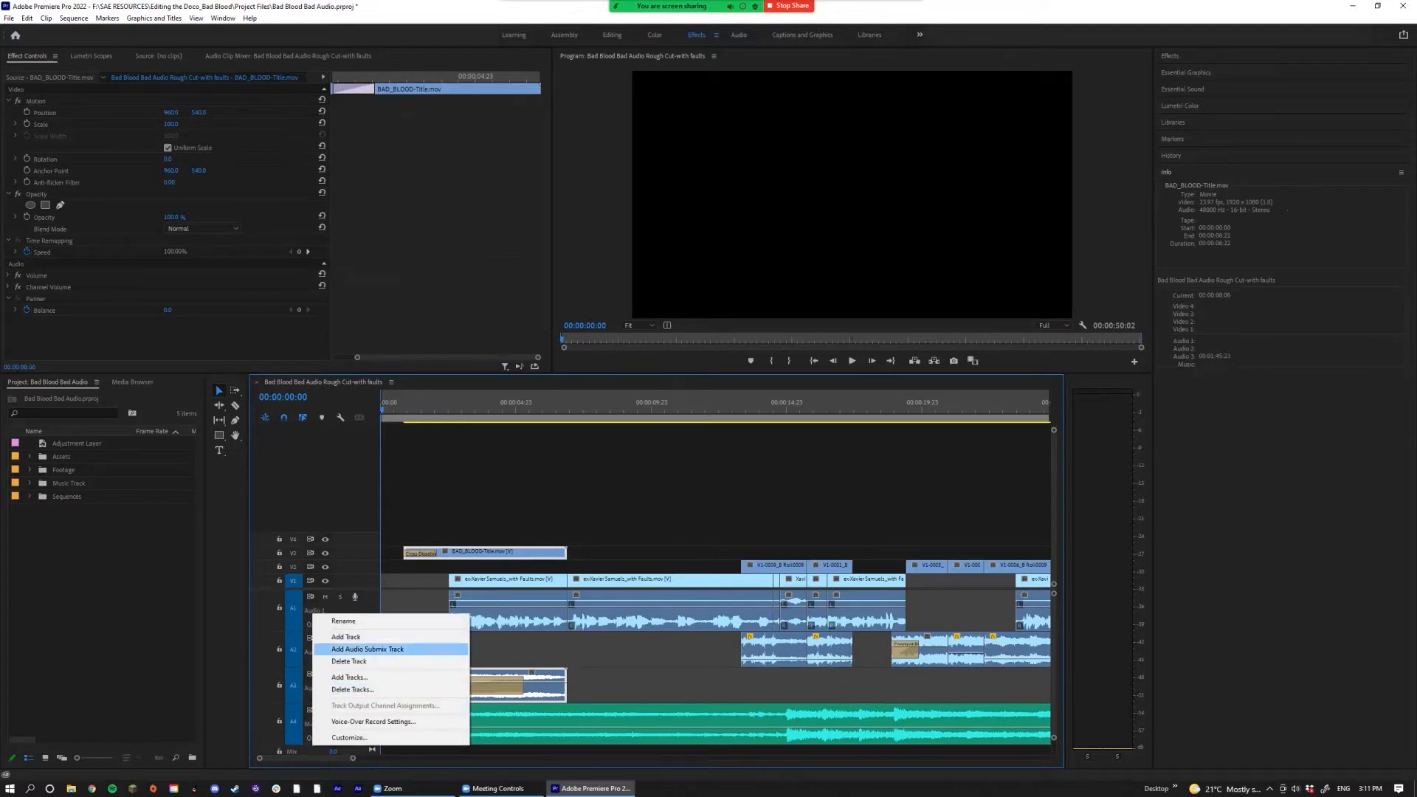
left_click(343, 620)
type("Intervie")
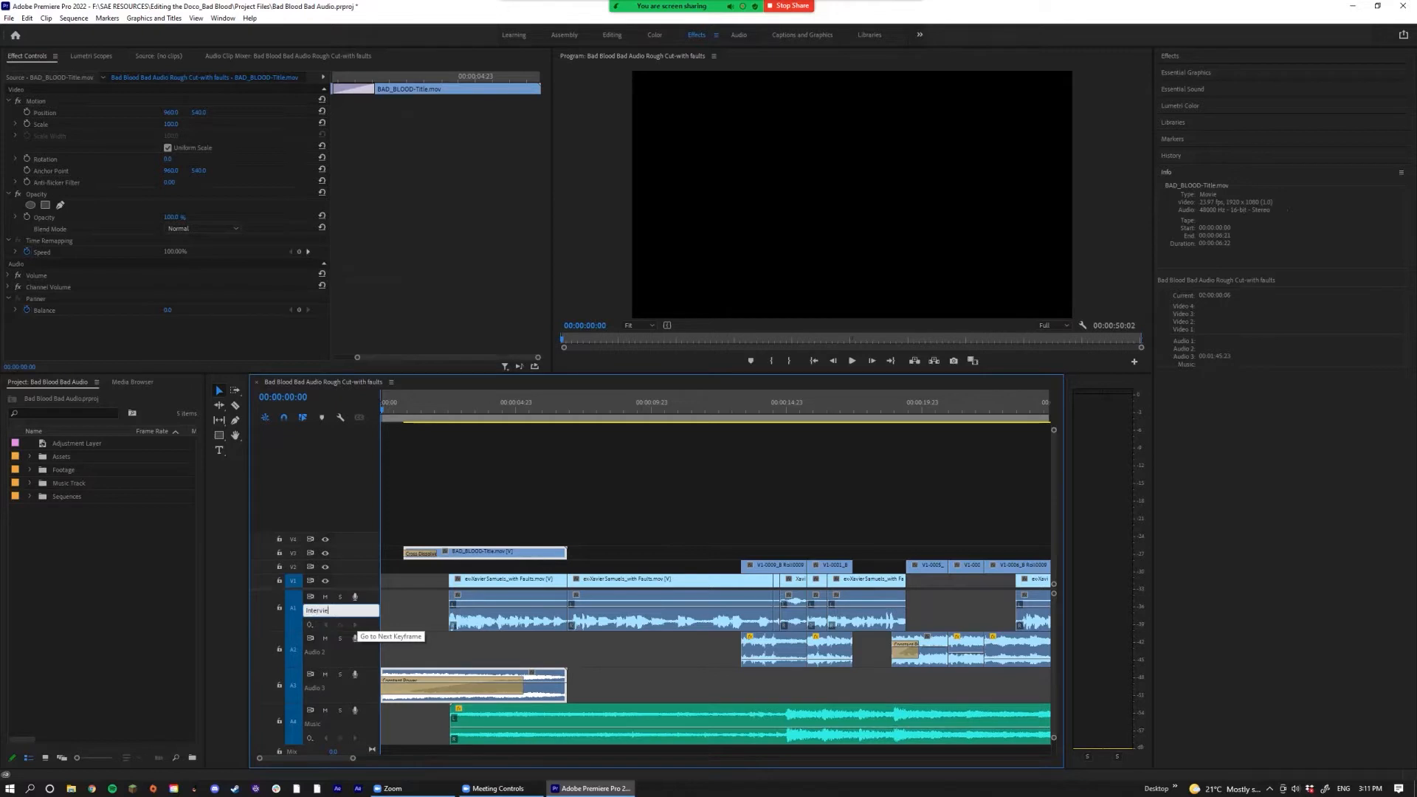
type("w B")
type("ob lapel")
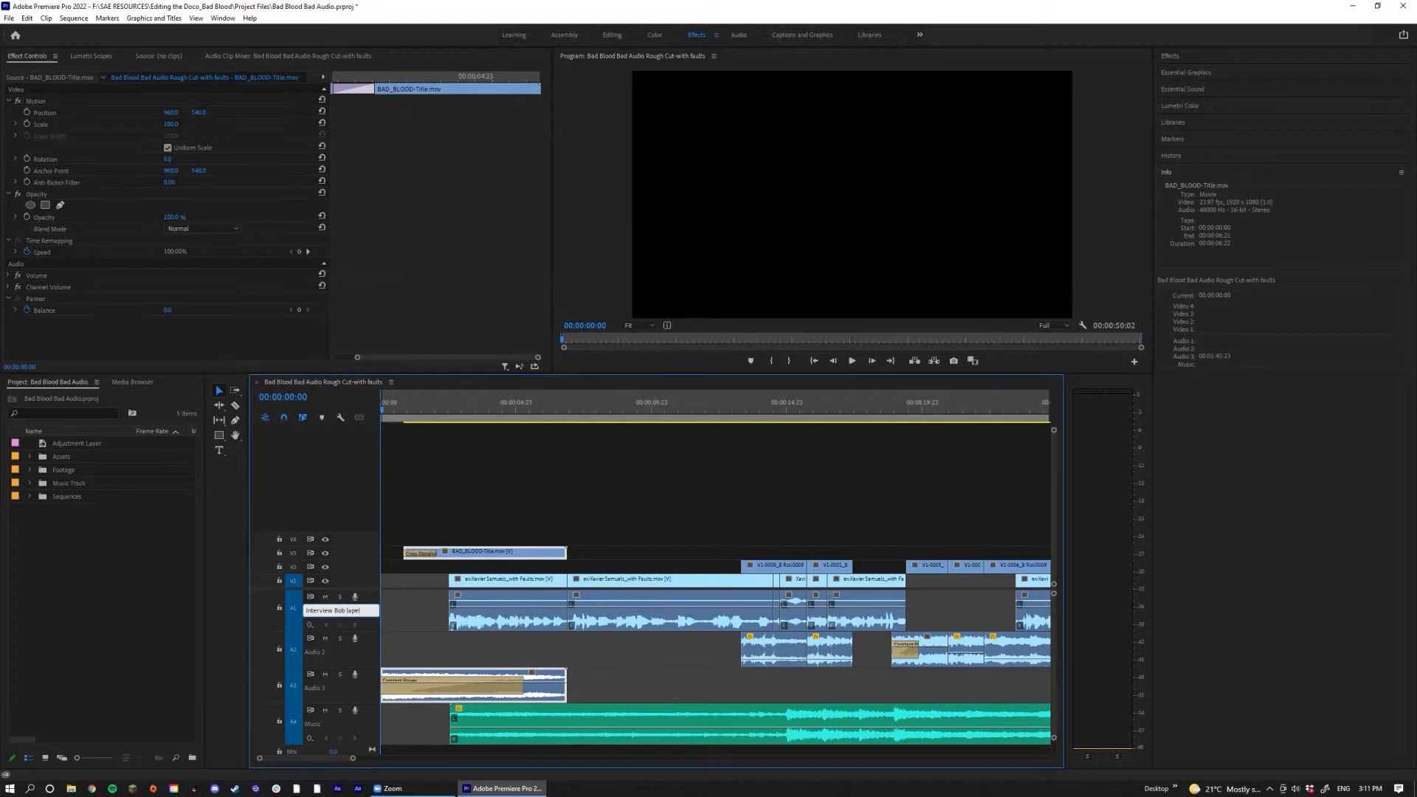
key("Return")
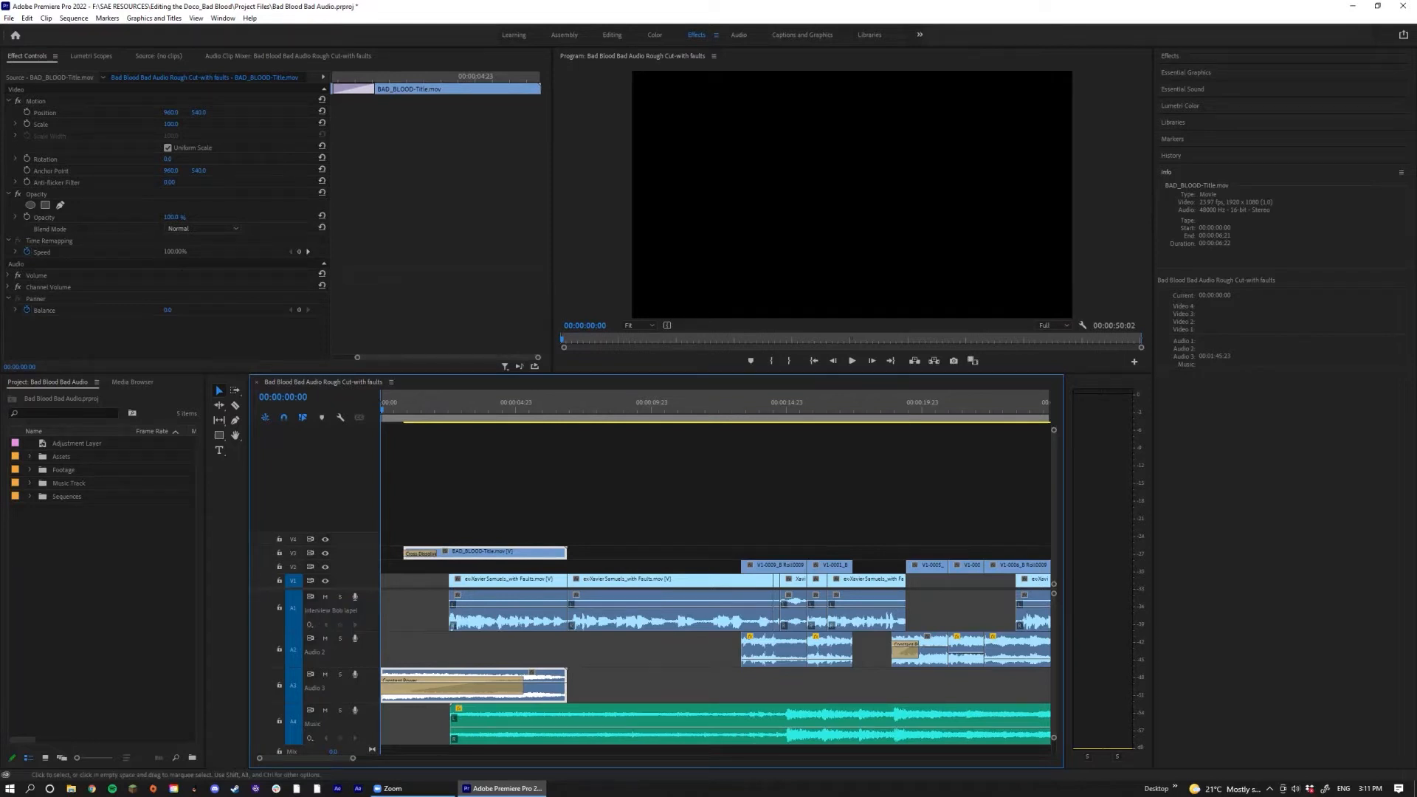
Step: Play the first moments of the sequence briefly and stop
left_click(502, 611)
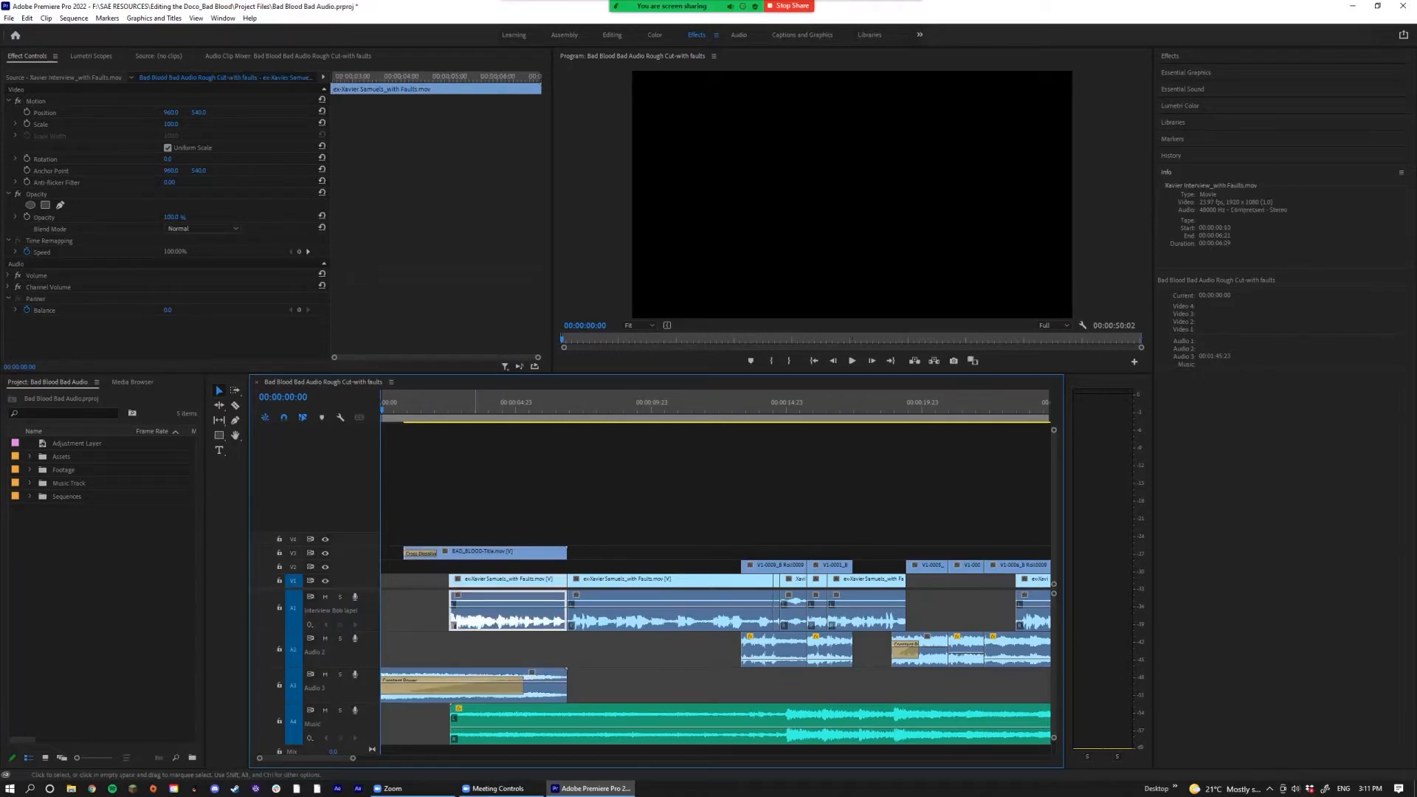
key("space")
key("space")
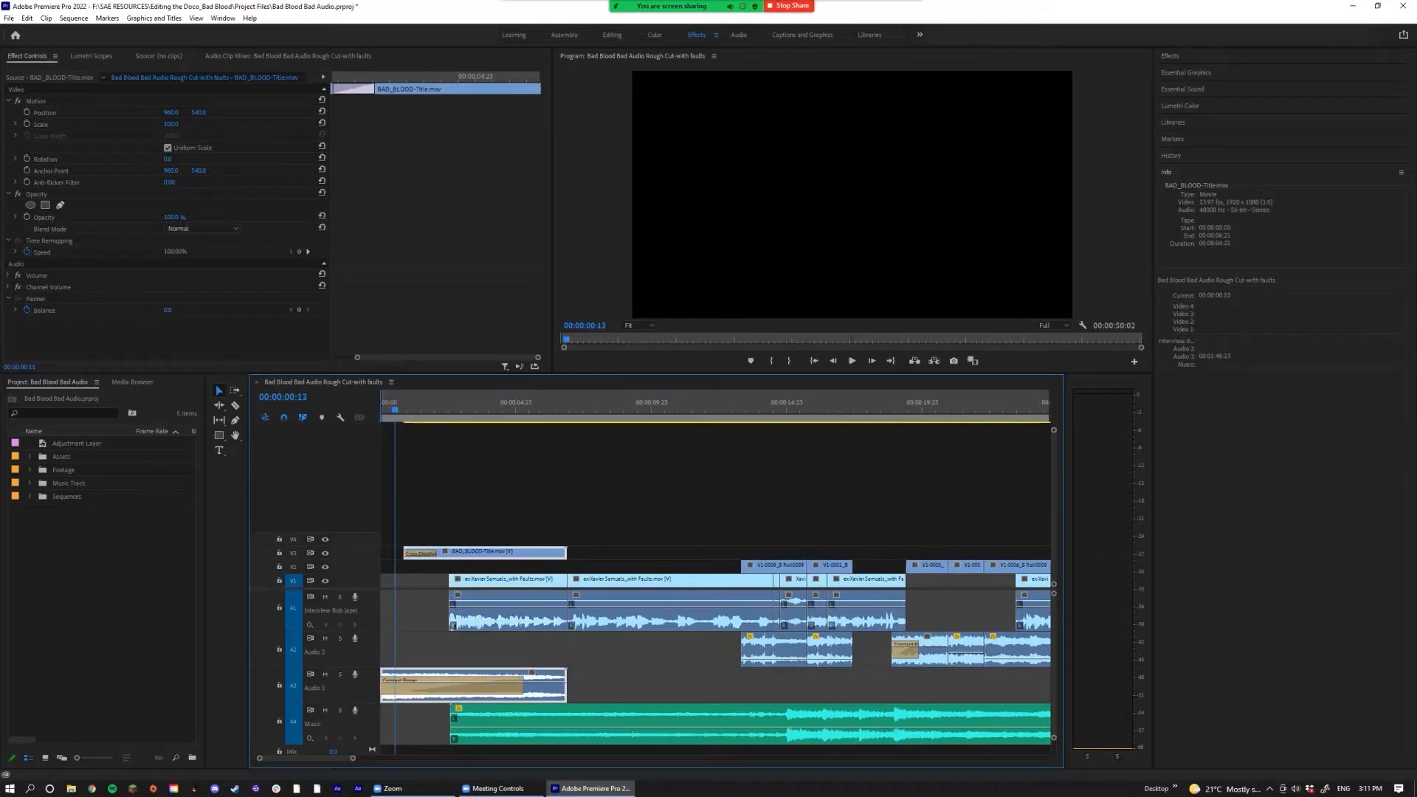
Step: Rename the Audio 2 track with "Interview", the second interviewee's name and "lapel"
scroll(329, 652, "up", 1)
right_click(319, 652)
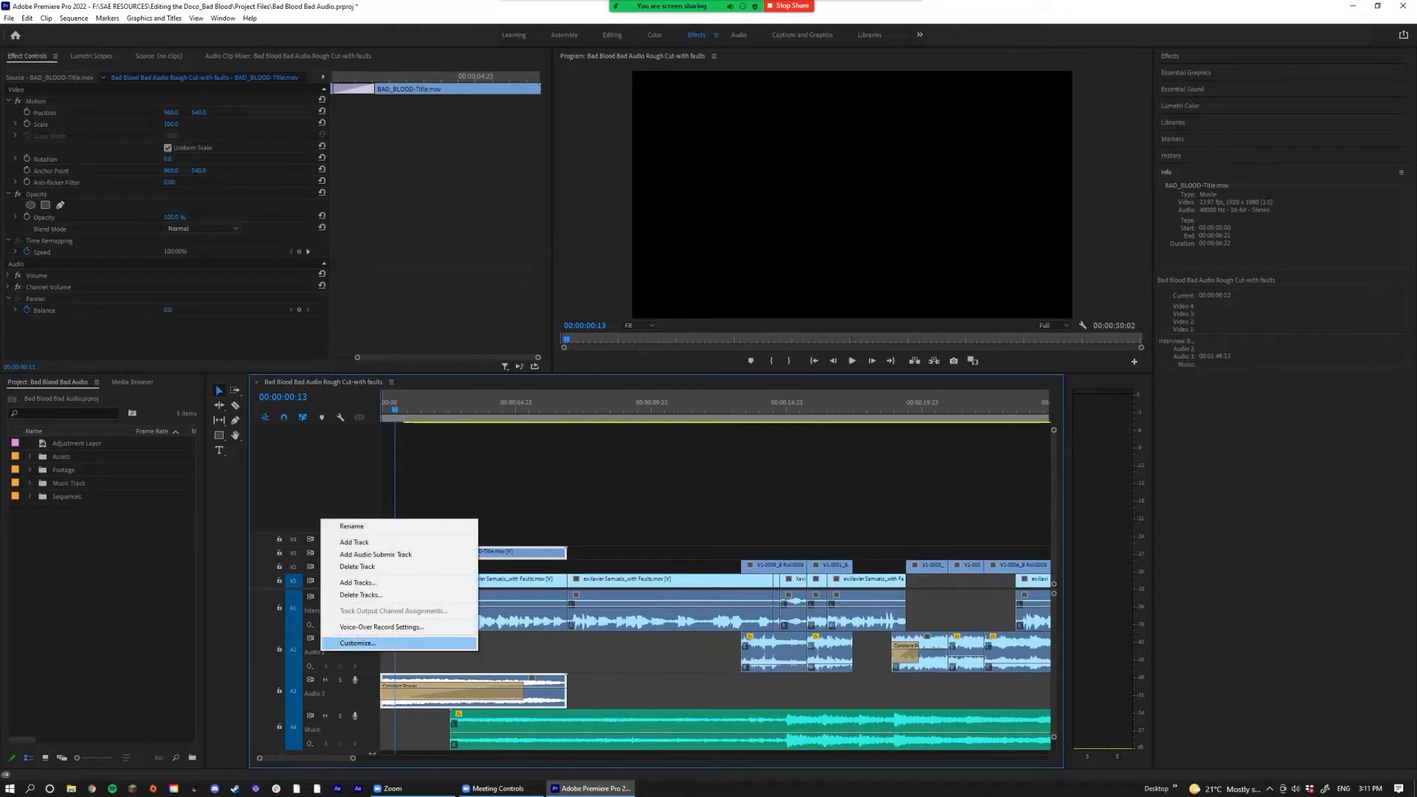
left_click(377, 525)
type("Int")
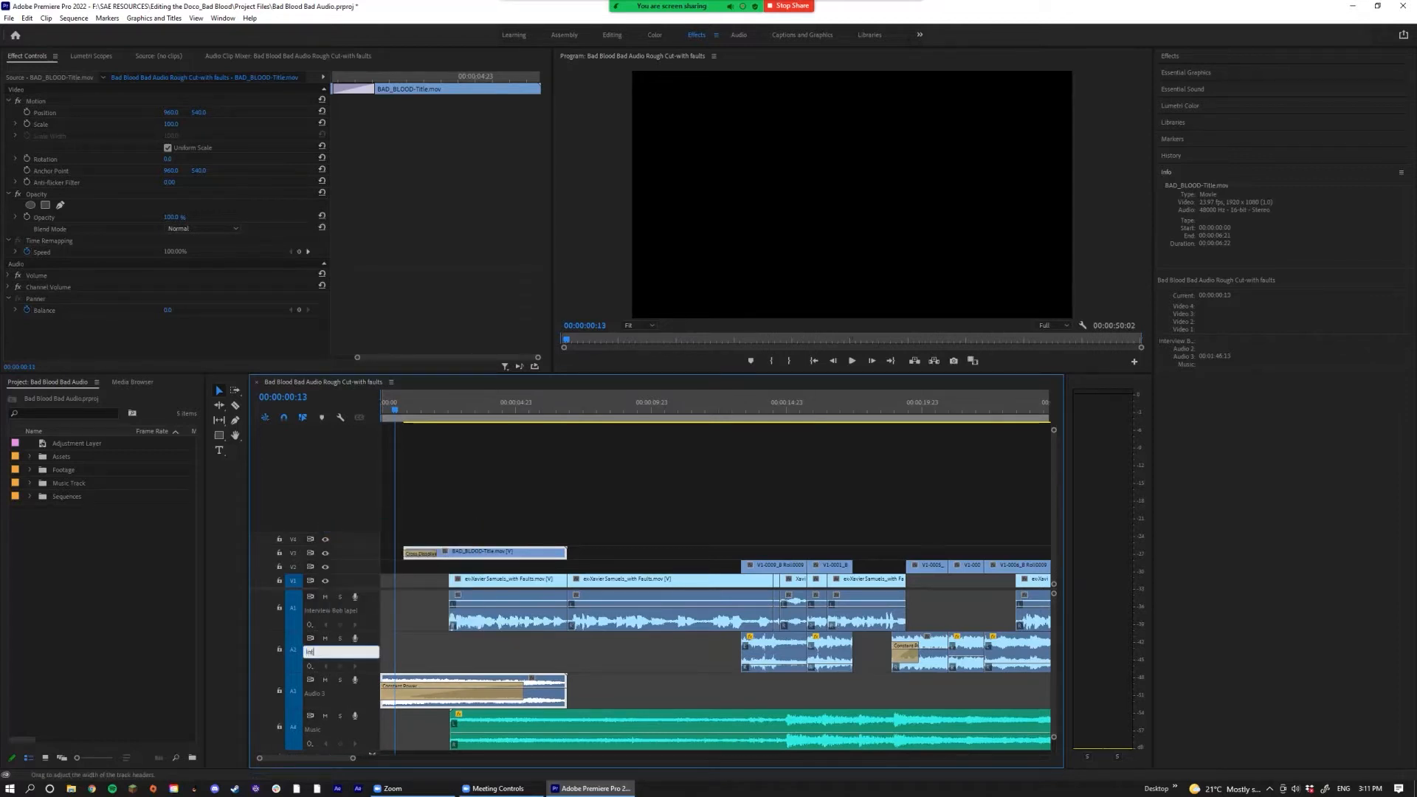
type("erview Joe Lapelap")
key("Return")
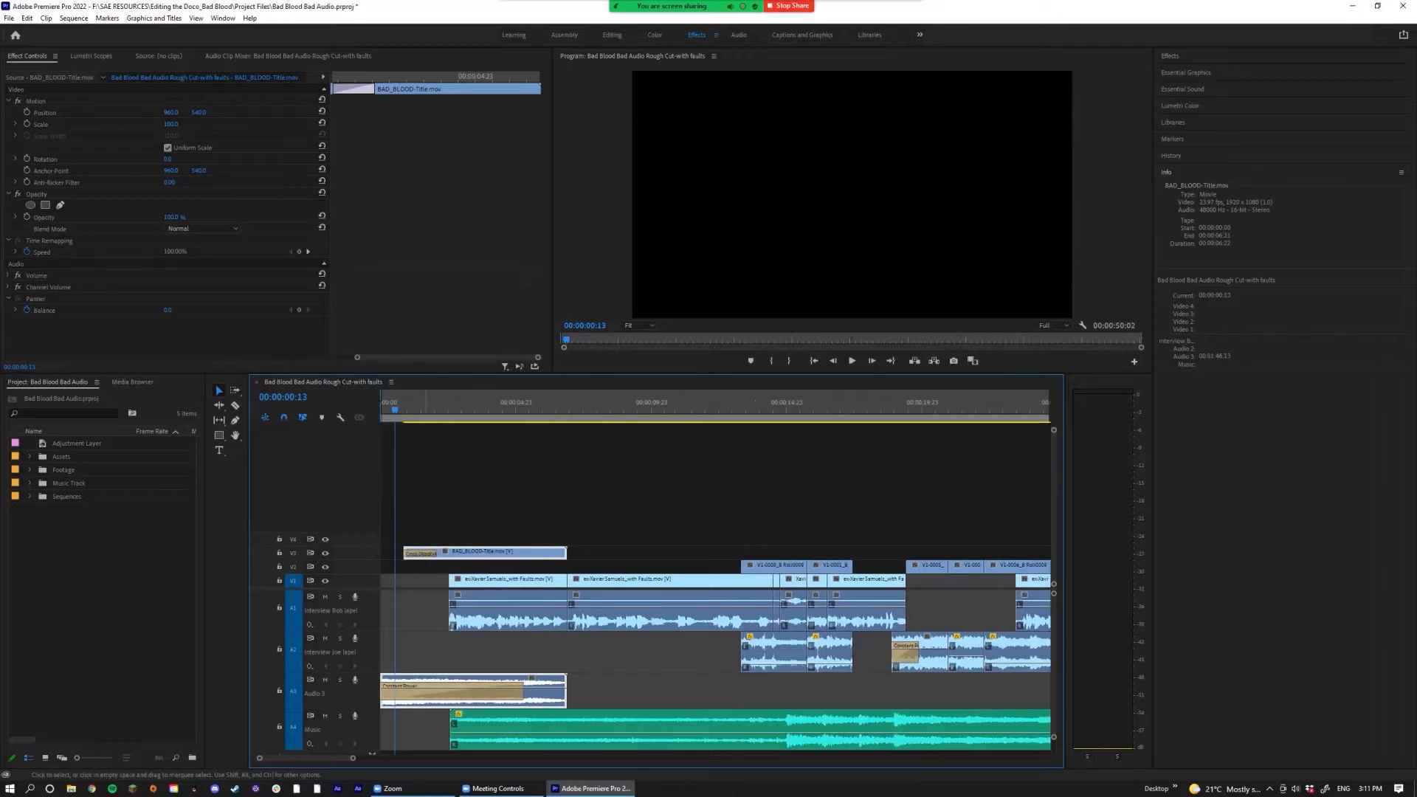
scroll(716, 664, "down", 2)
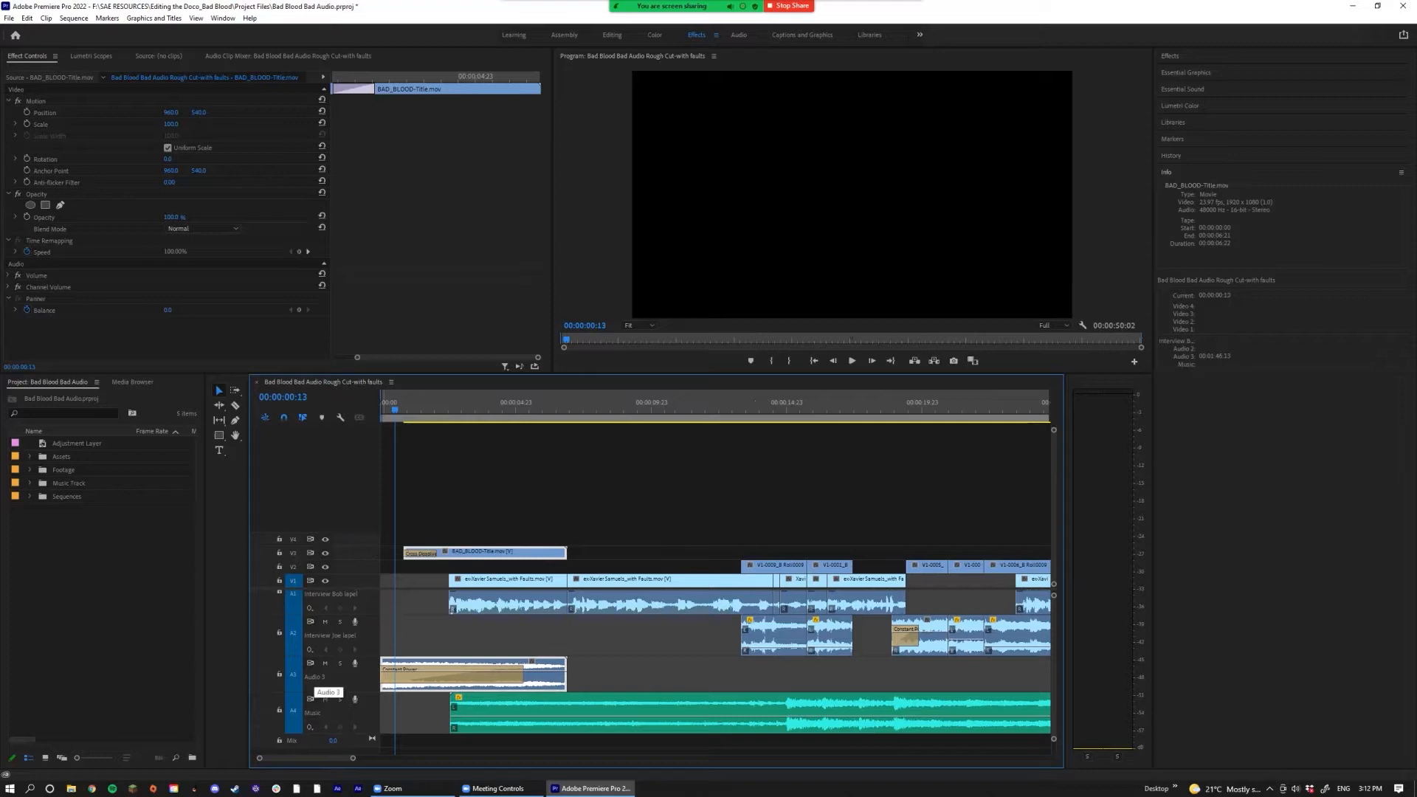
right_click(315, 544)
left_click(364, 568)
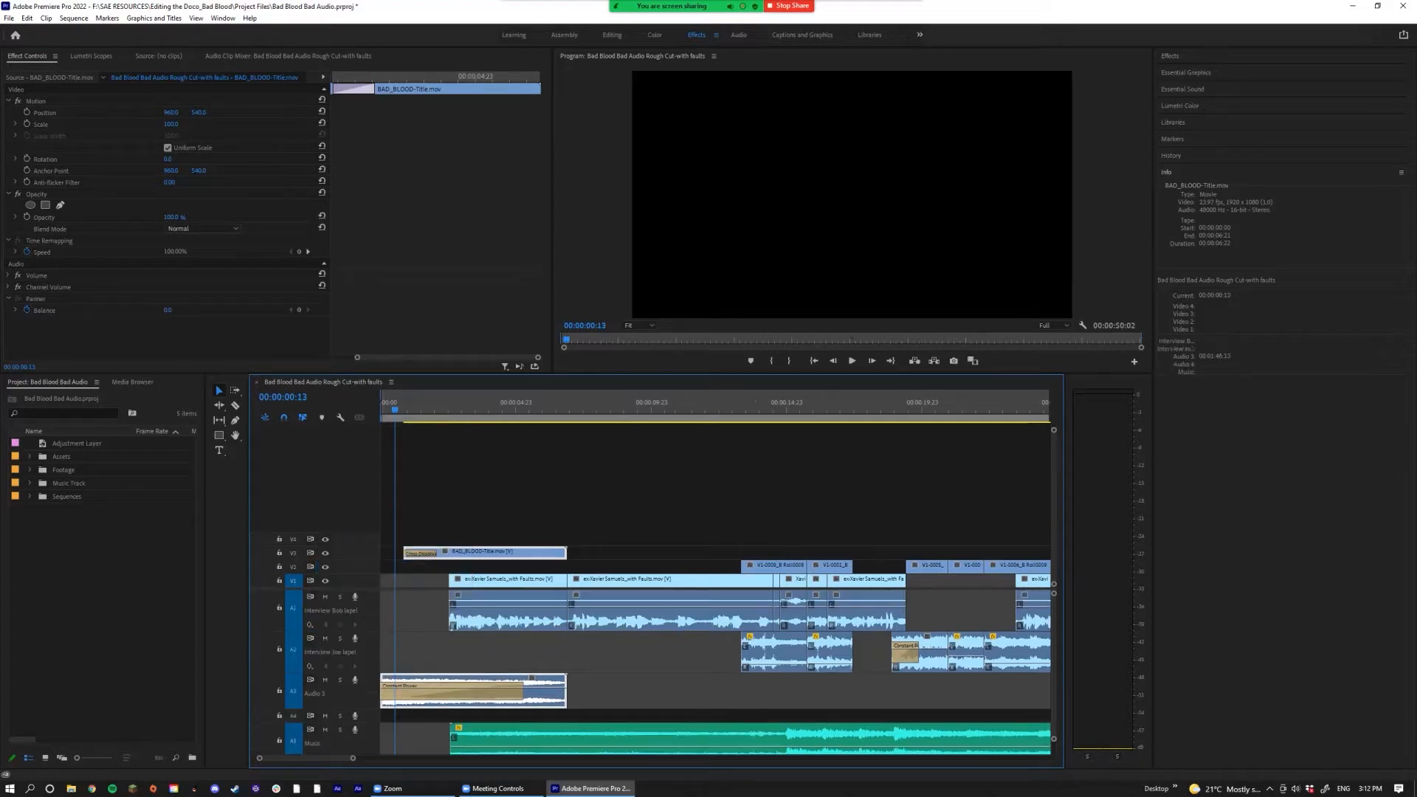
key("ctrl+z")
Step: Rename the Audio 3 track under the title clip as VFX 01 and clear the clip selection
right_click(316, 561)
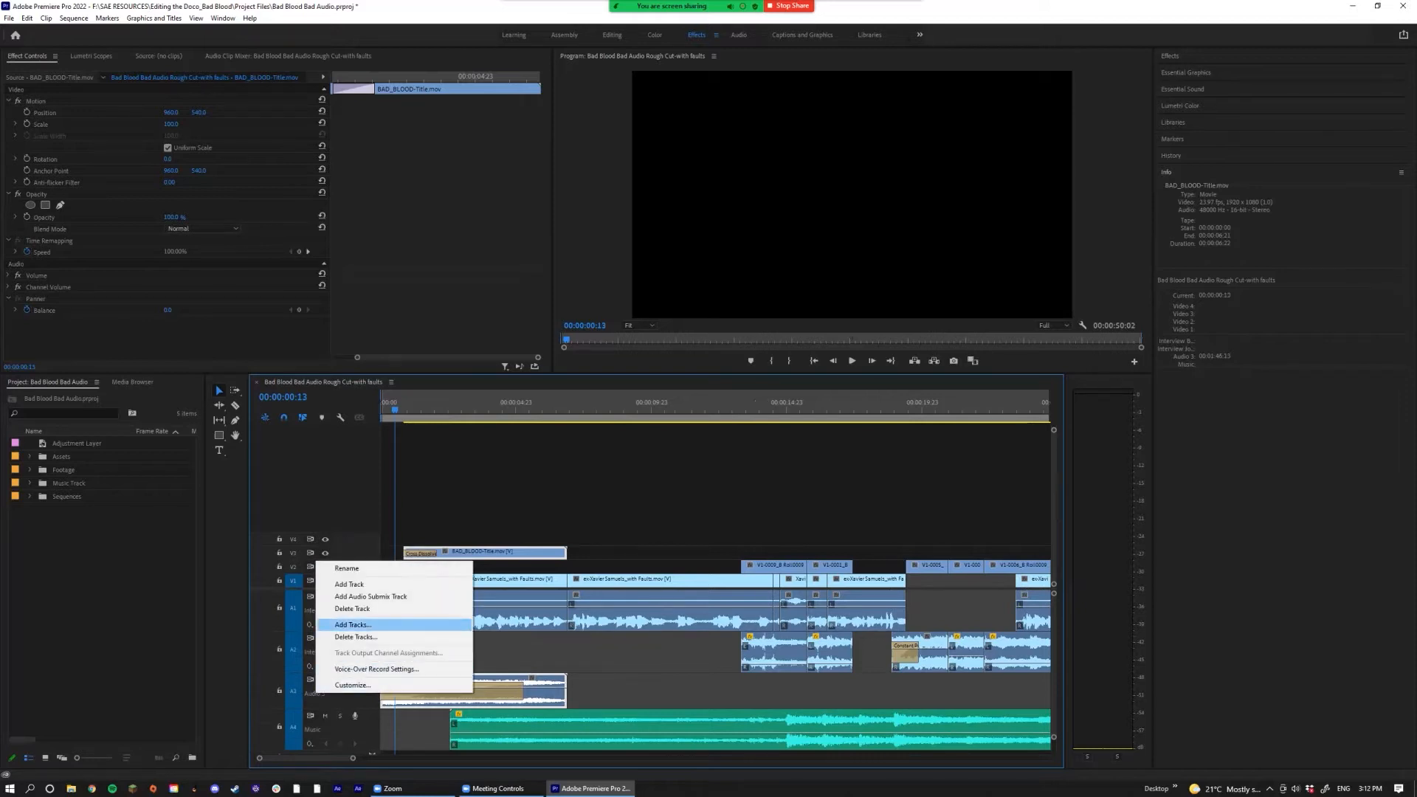
left_click(347, 568)
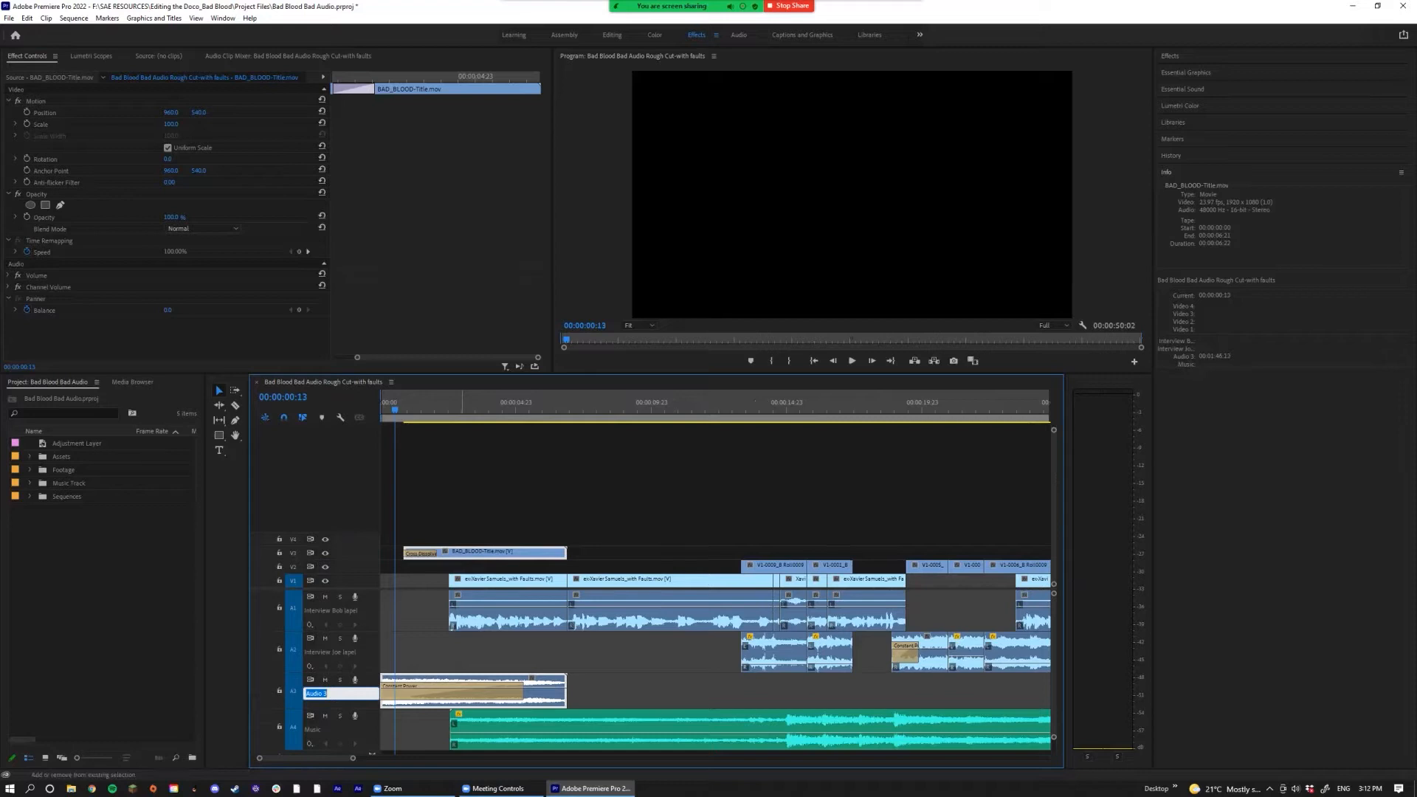
type("VFX 01")
key("Return")
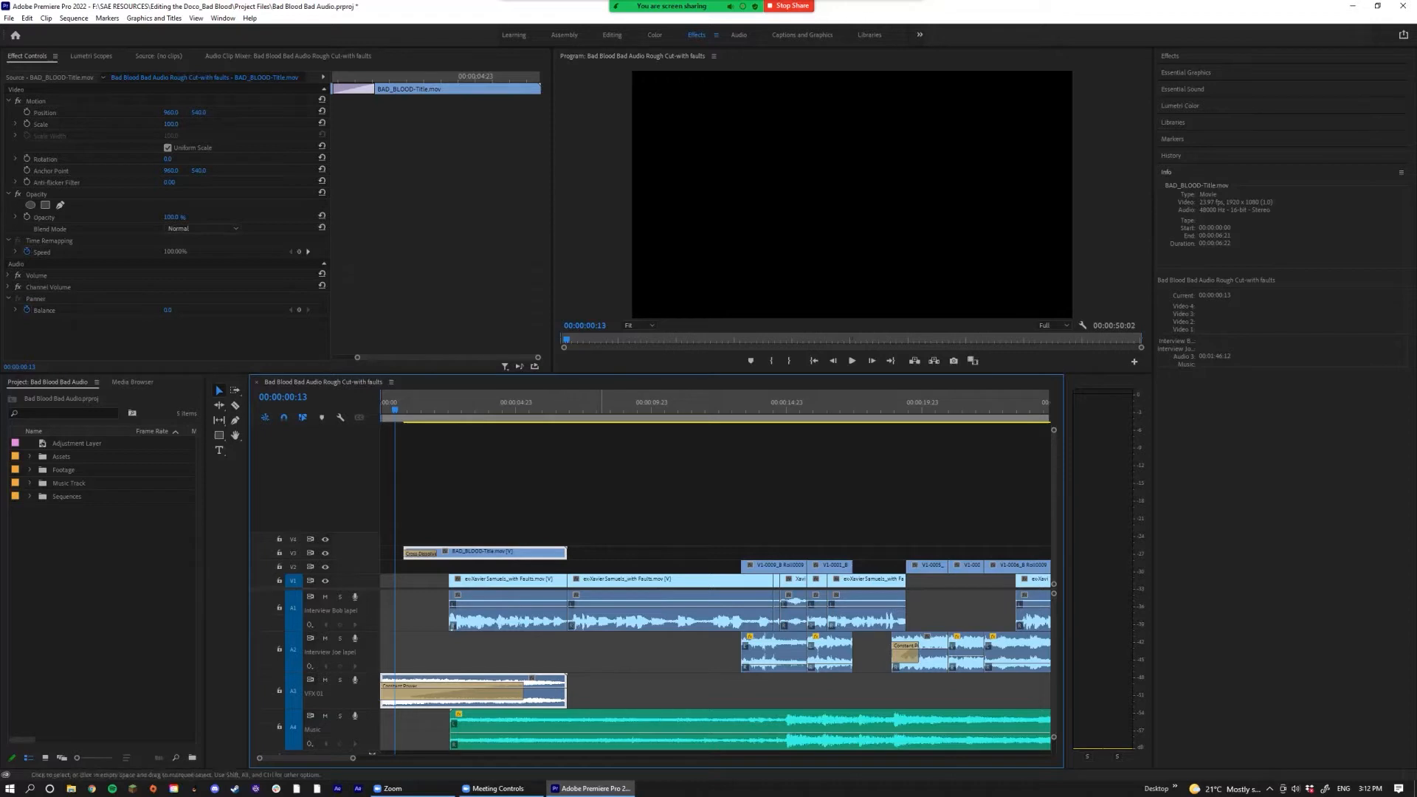
scroll(561, 572, "down", 1)
scroll(561, 572, "up", 1)
left_click(627, 487)
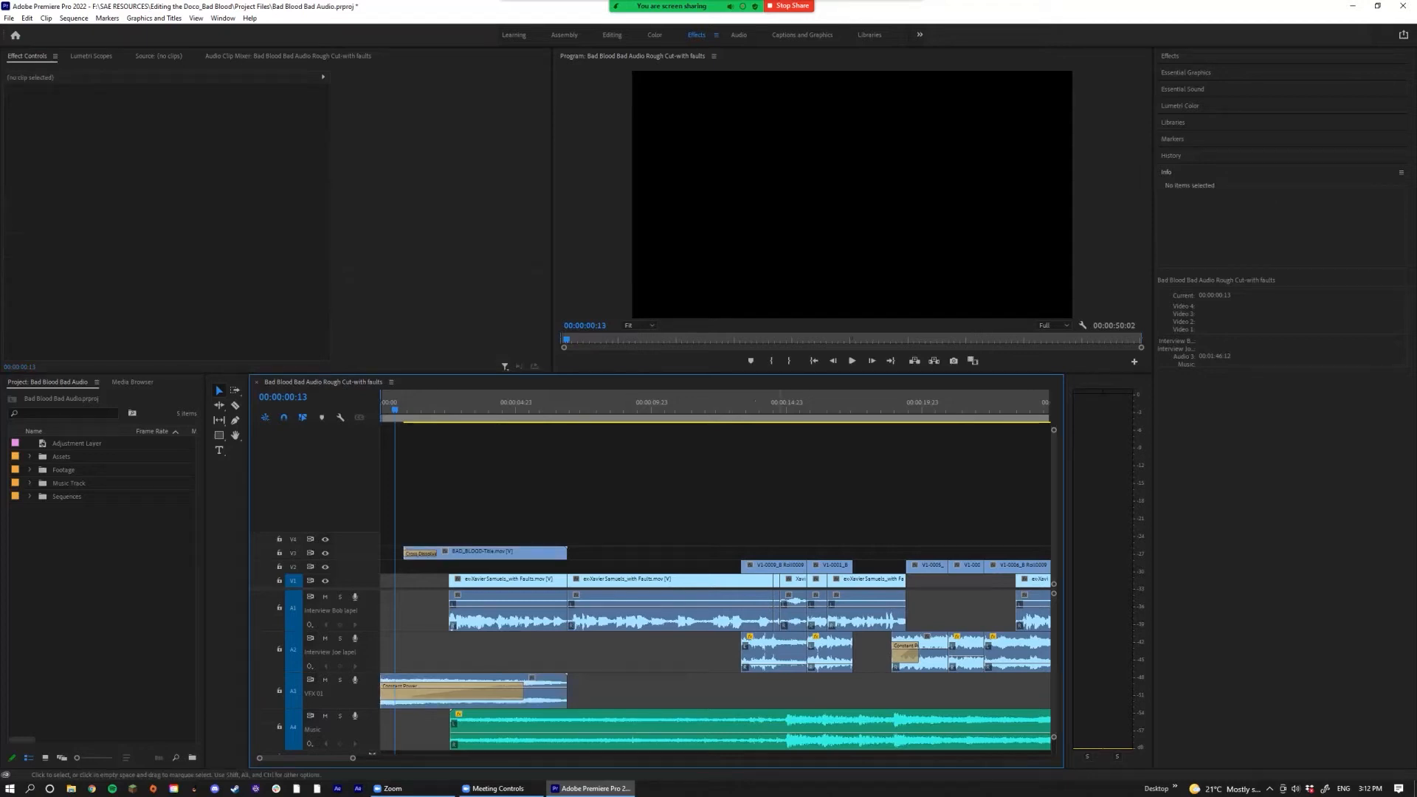
Step: Add one standard audio track and no video tracks, placed after the first interviewee's lapel track
left_click(784, 564)
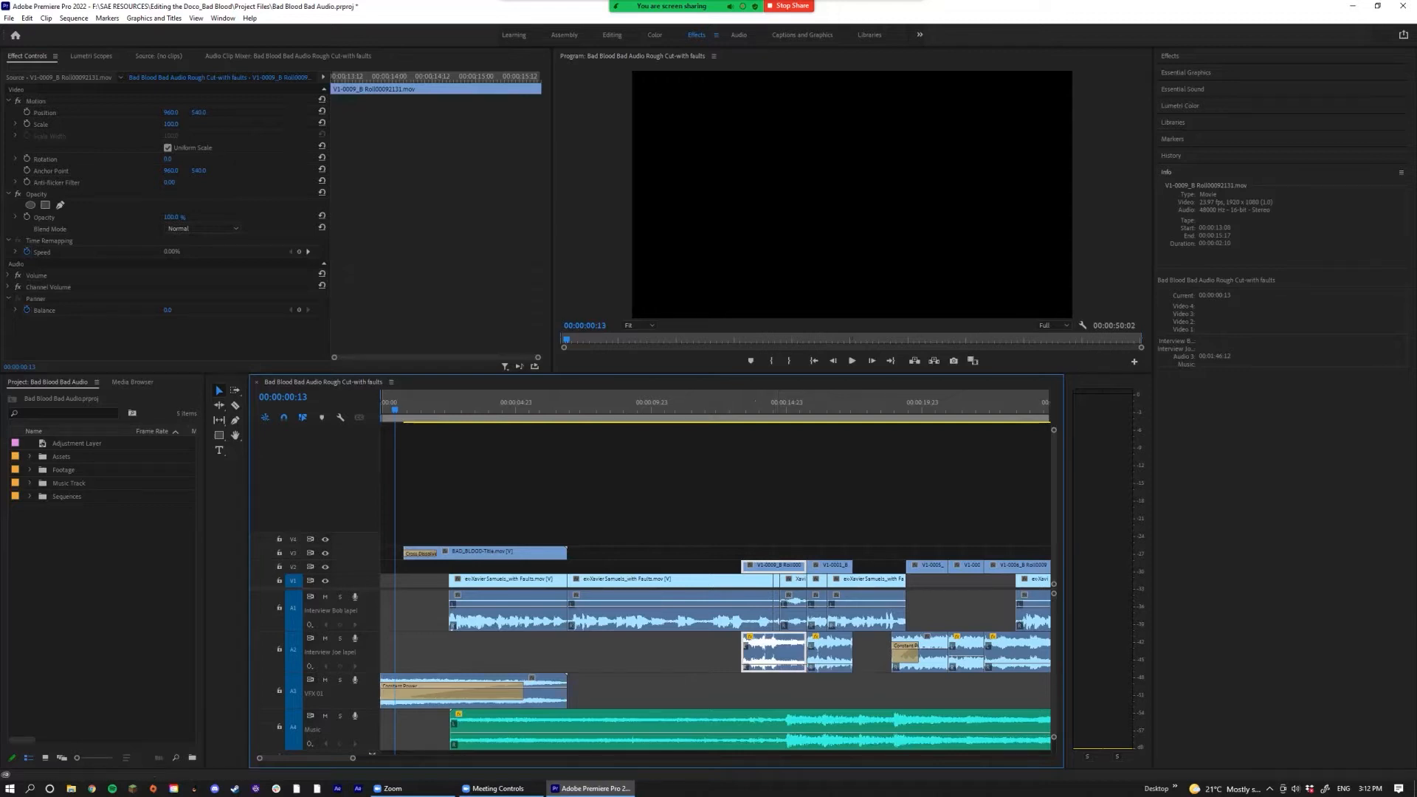
right_click(368, 527)
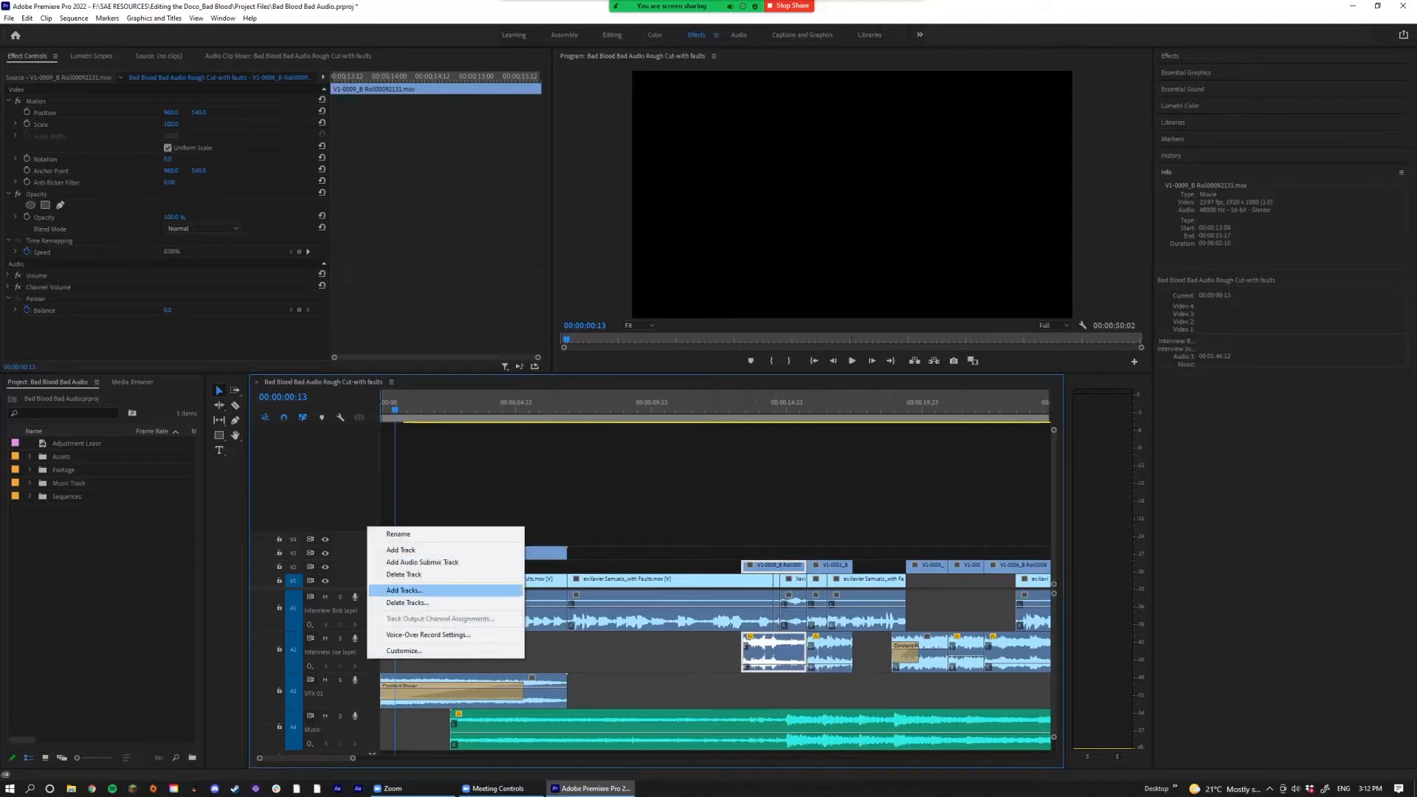
left_click(404, 590)
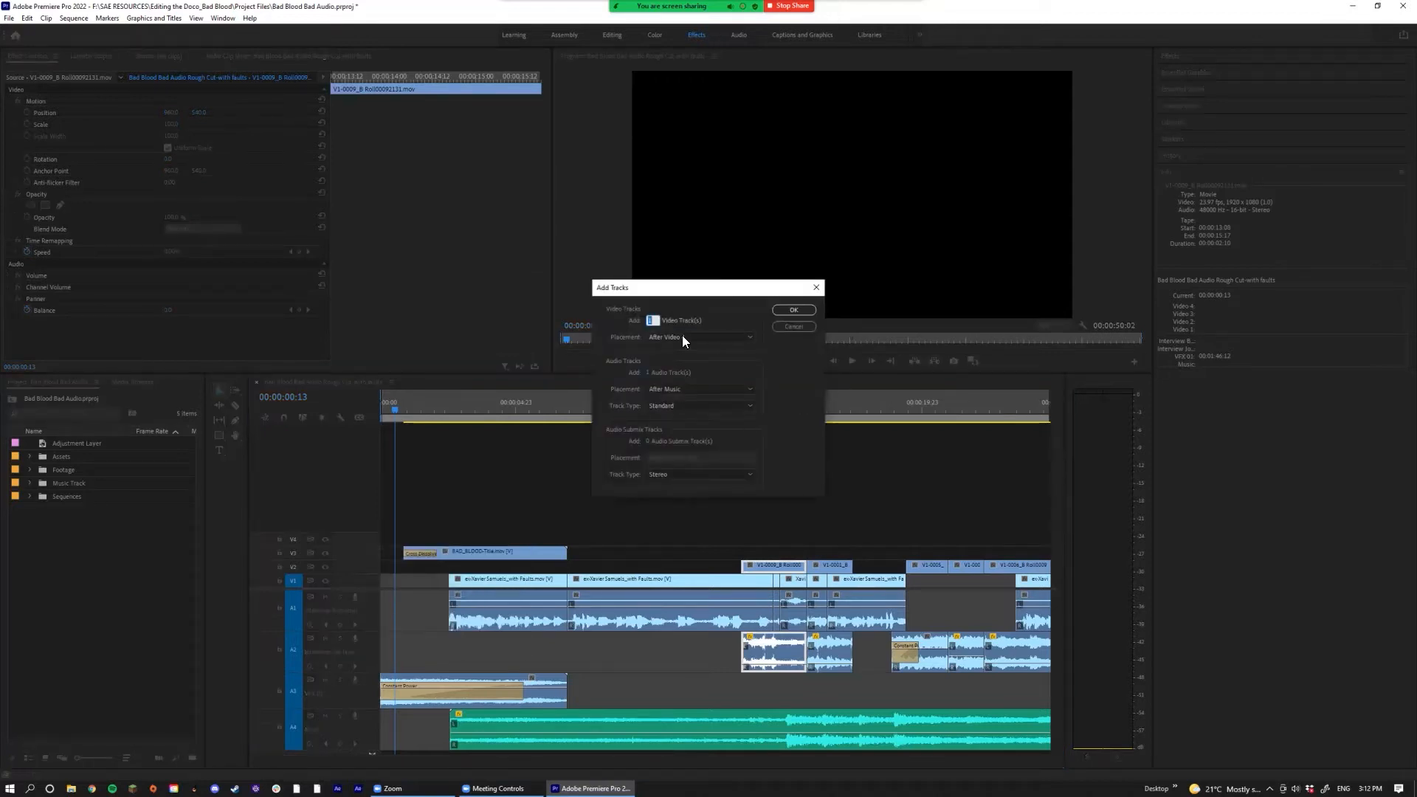
type("0")
left_click(688, 389)
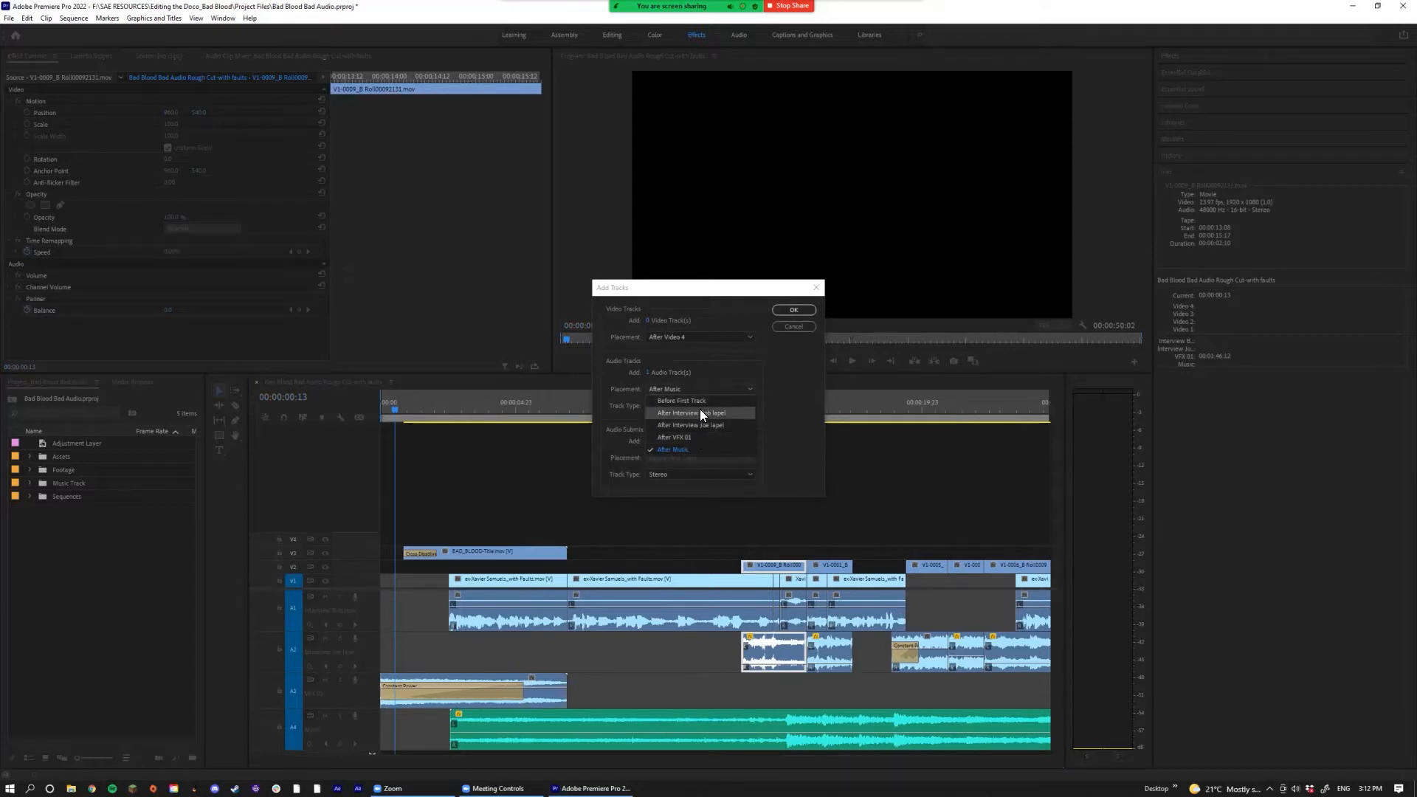
left_click(699, 415)
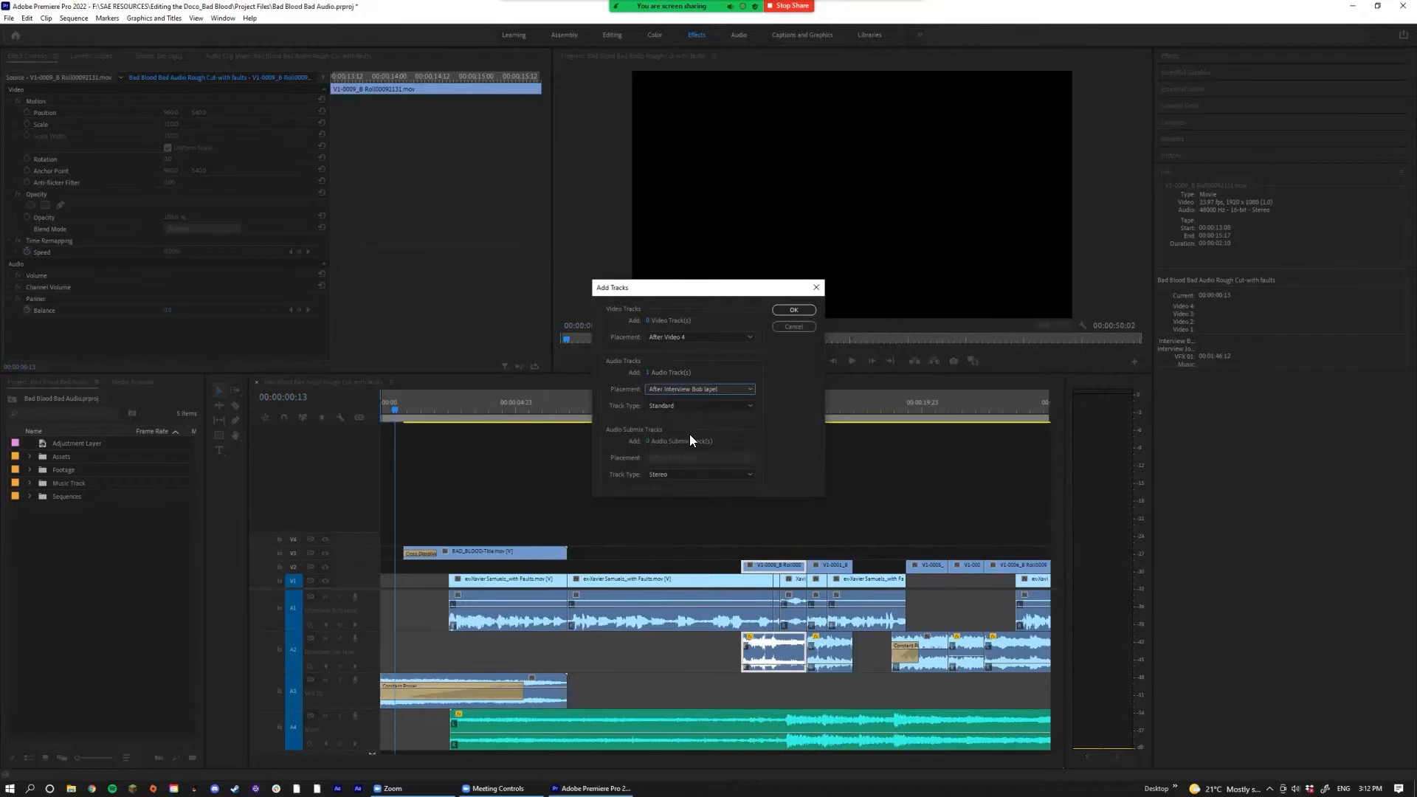
left_click(794, 310)
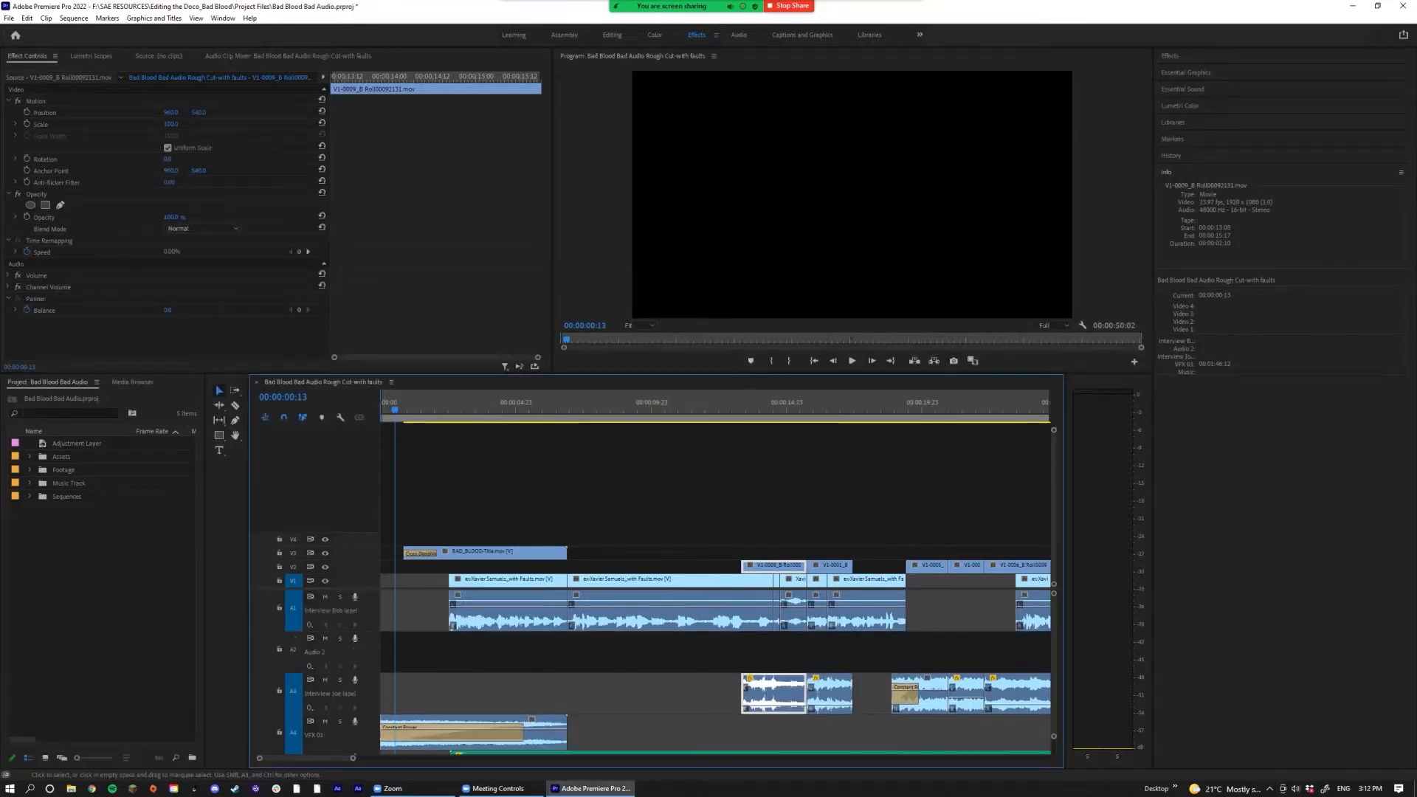
Step: Rename the new empty Audio 2 track as B-ROLL AUDIO
right_click(317, 651)
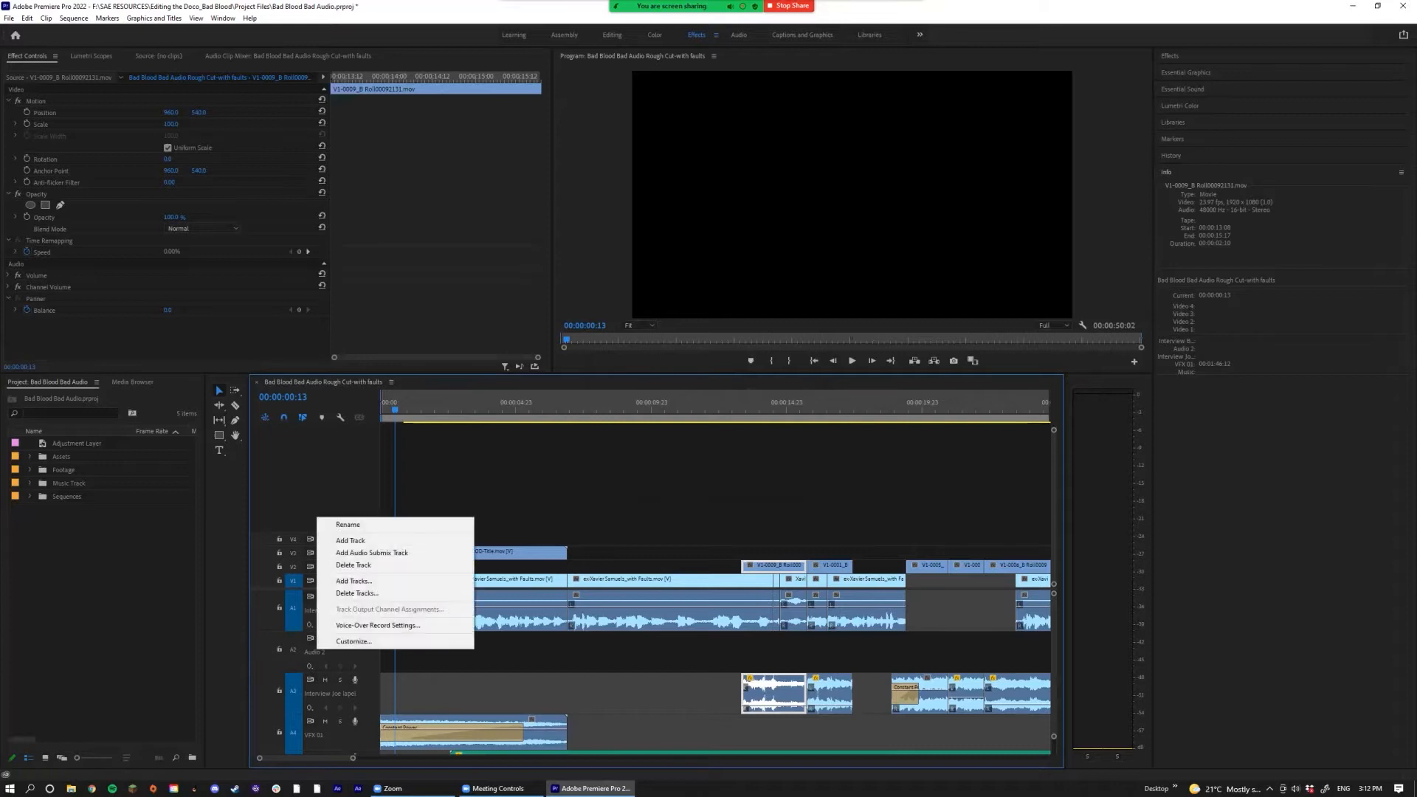
left_click(357, 524)
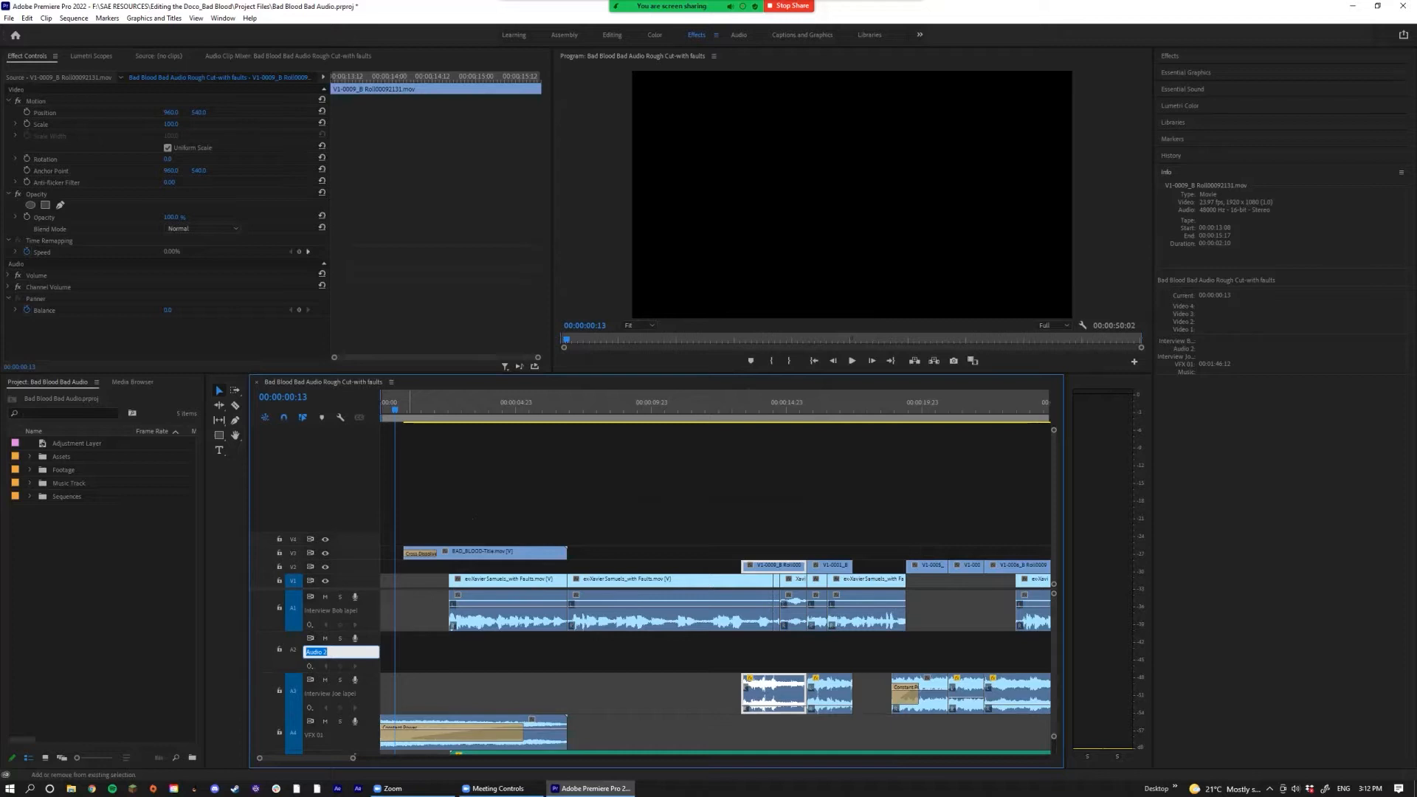
type("B-ROLL AUDIO")
key("Return")
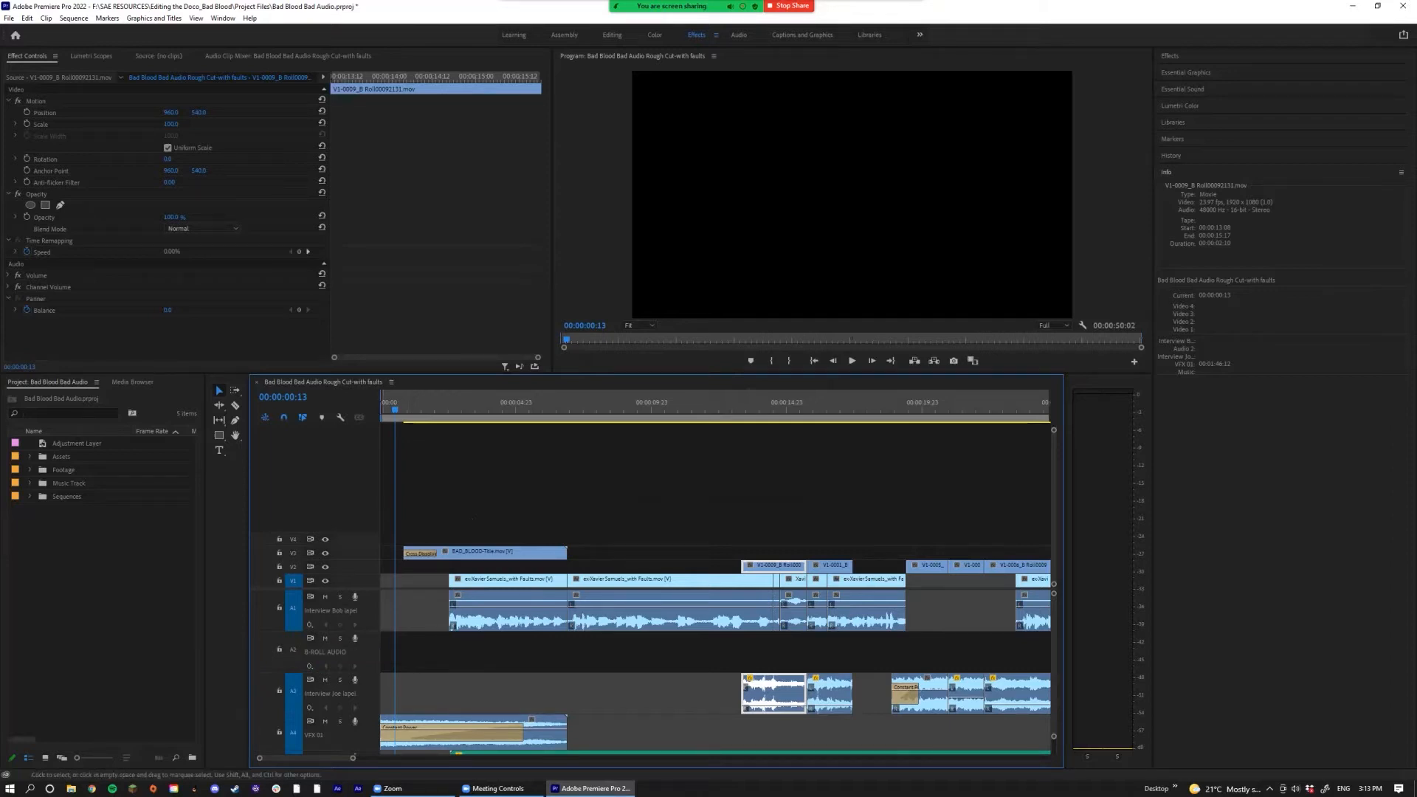
Step: Scrub the title clip from the sequence start, then mute the VFX 01 track and play a short part of it
scroll(715, 573, "down", 1)
scroll(714, 572, "up", 1)
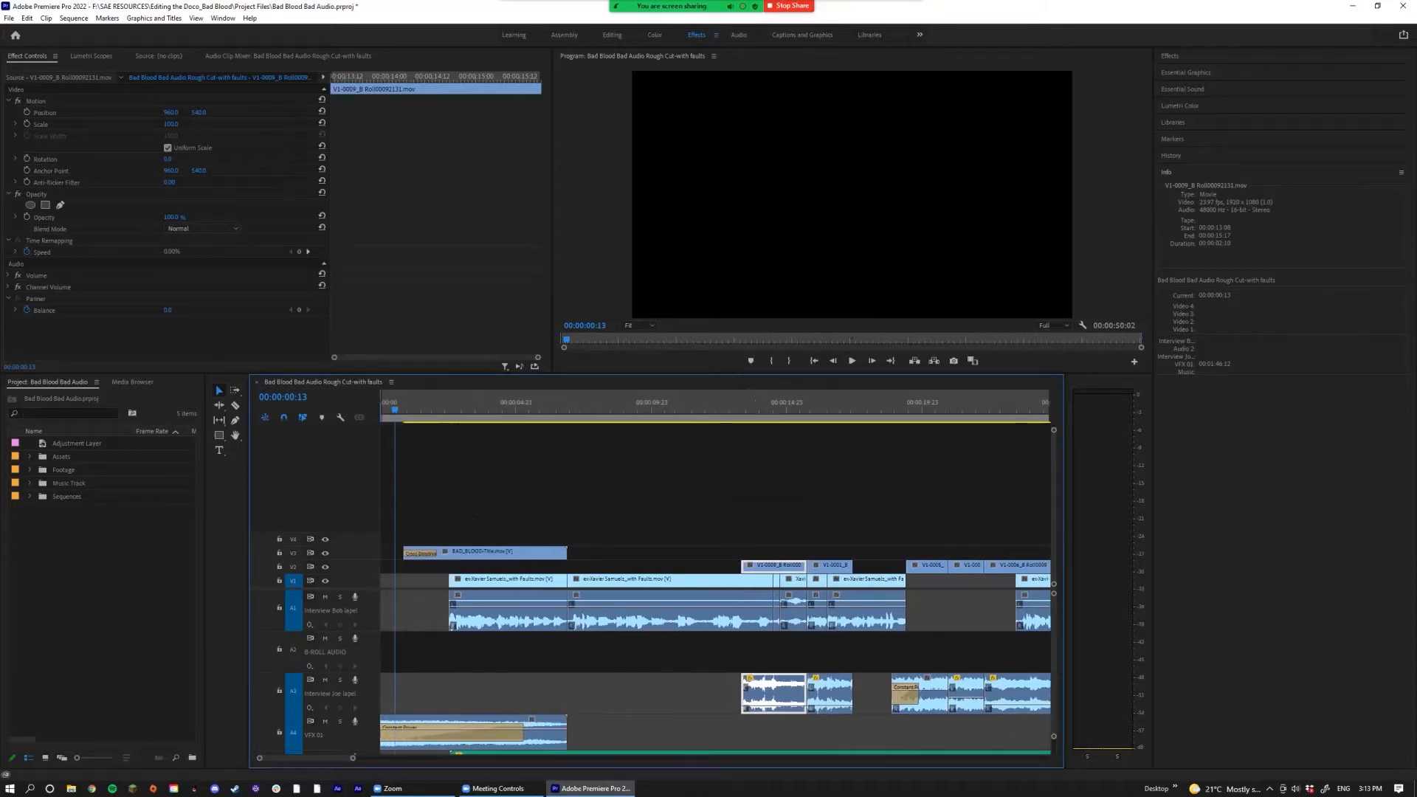
scroll(714, 671, "down", 2)
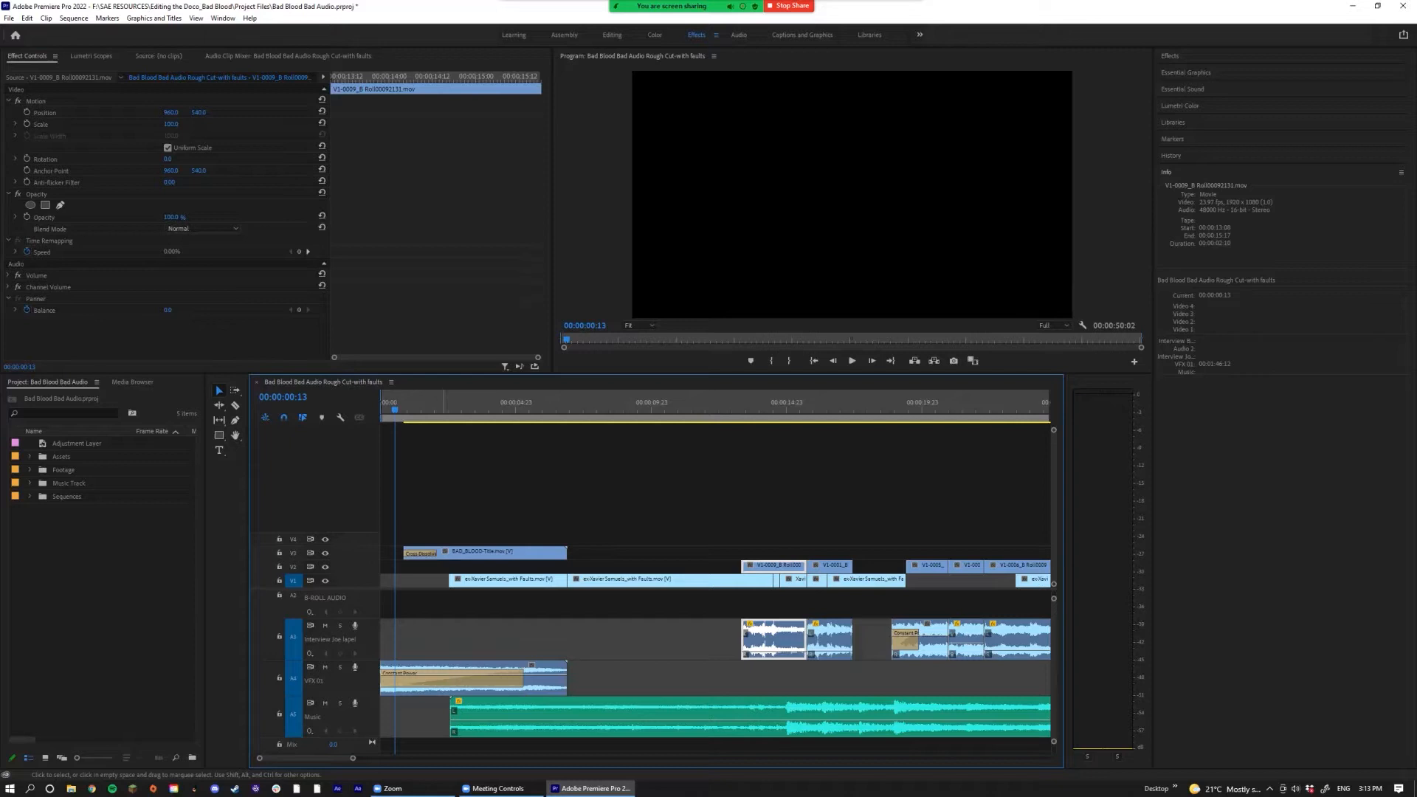
left_click(382, 411)
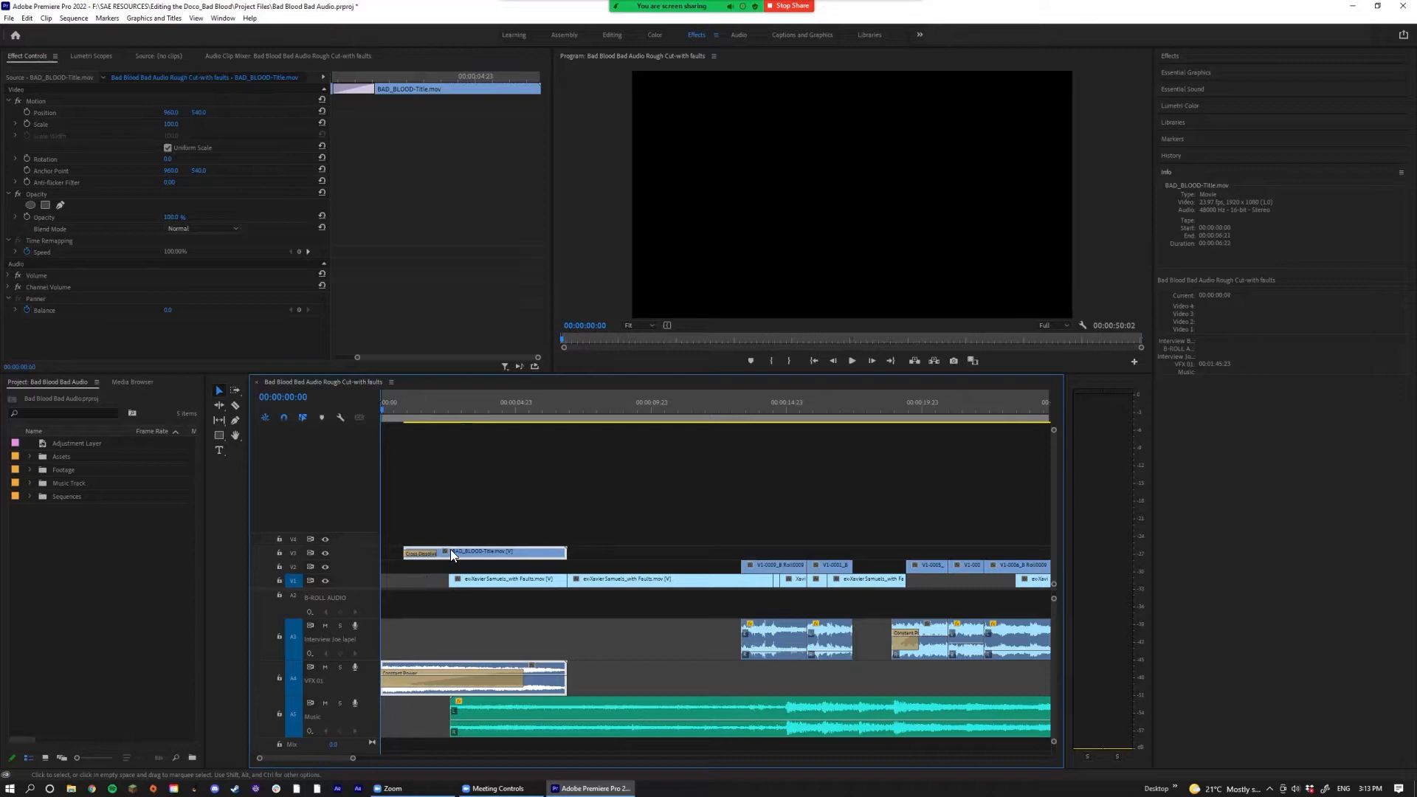
scroll(492, 668, "up", 3)
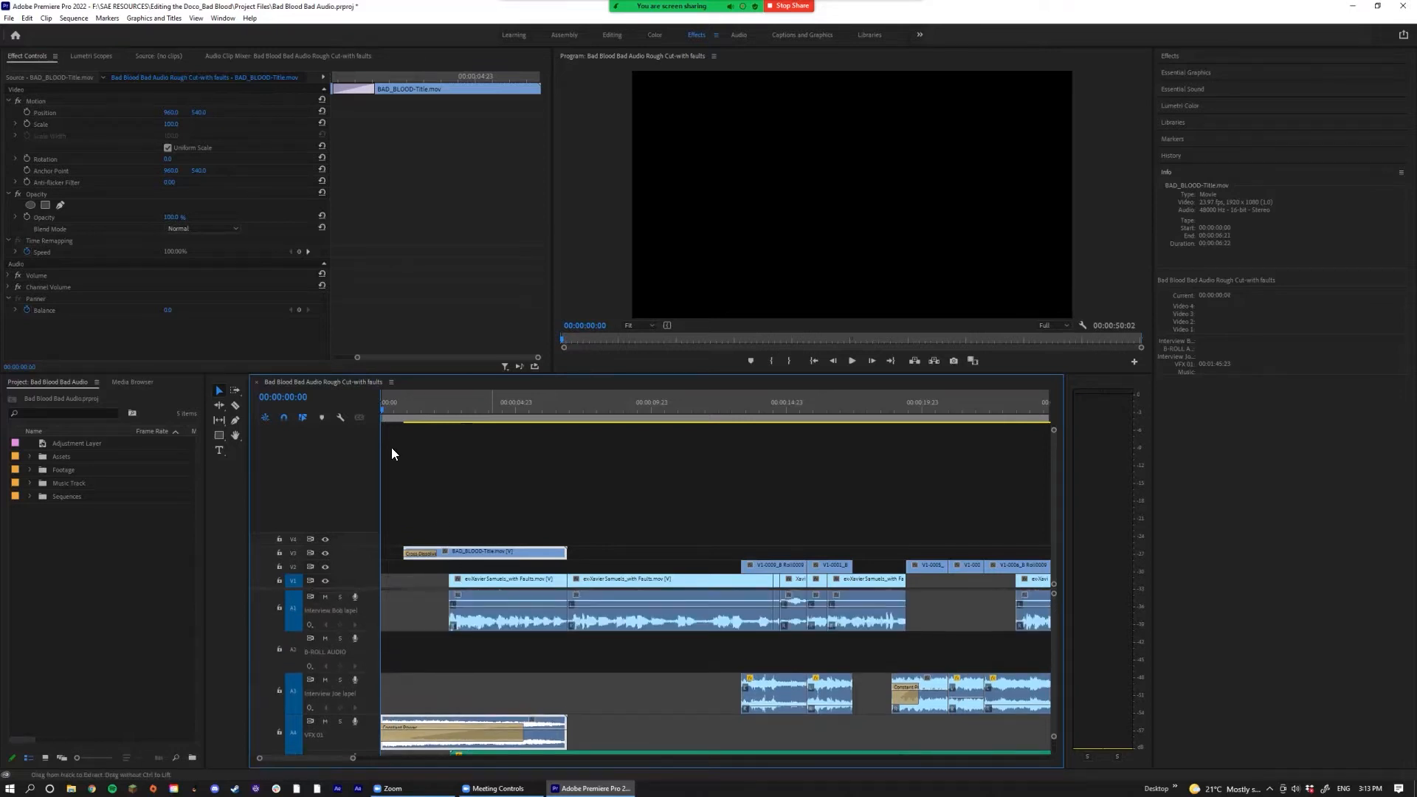
left_click_drag(383, 409, 444, 410)
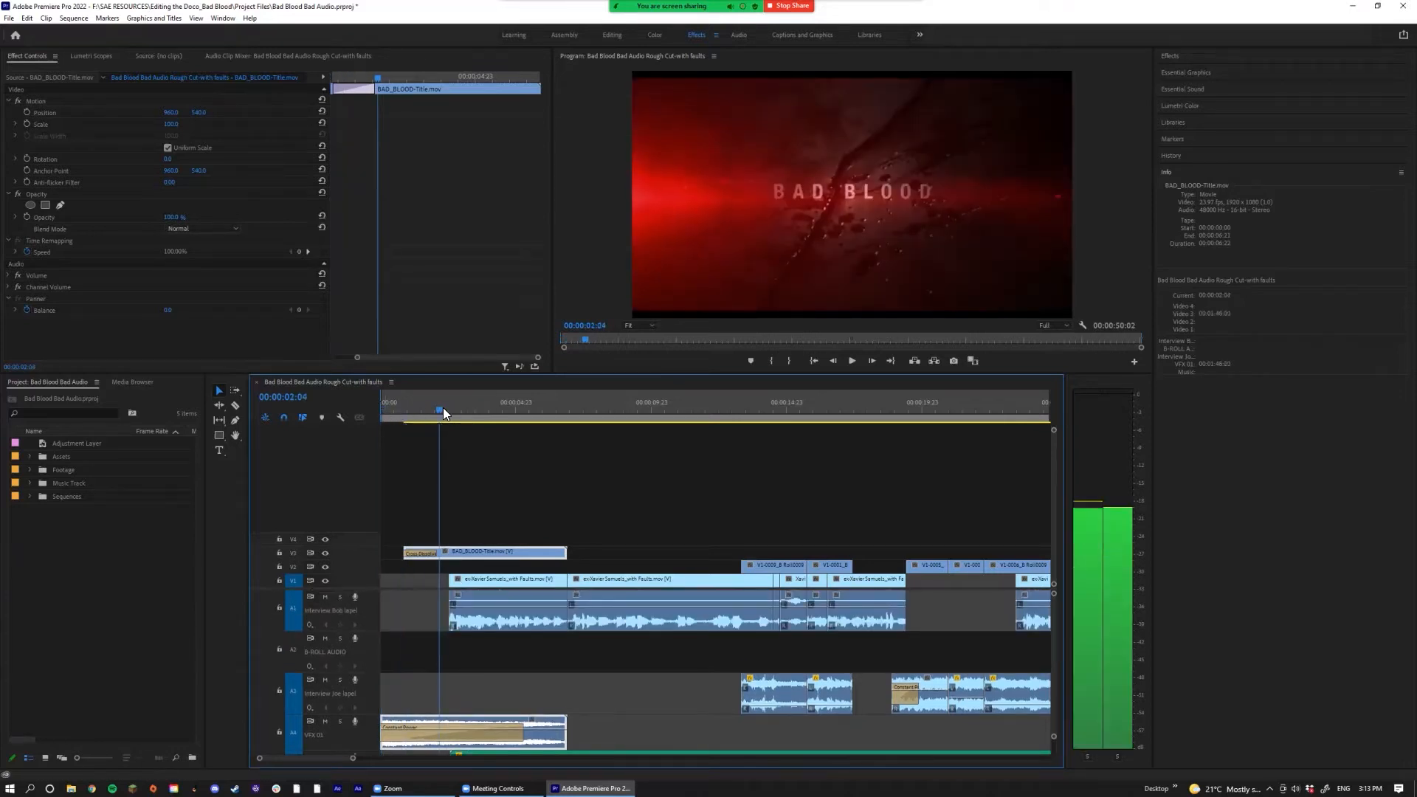
left_click(325, 721)
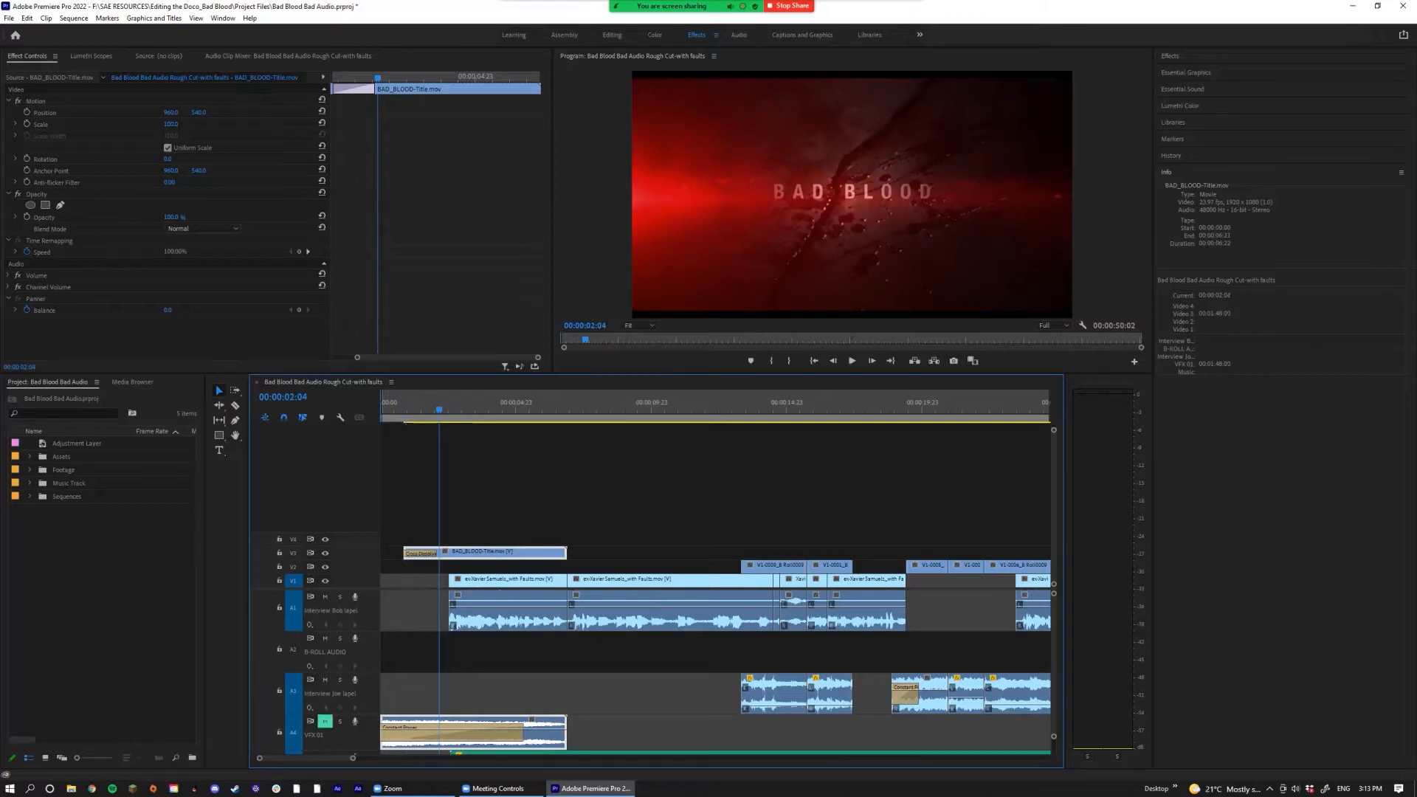
left_click_drag(439, 411, 446, 410)
key("space")
key("space")
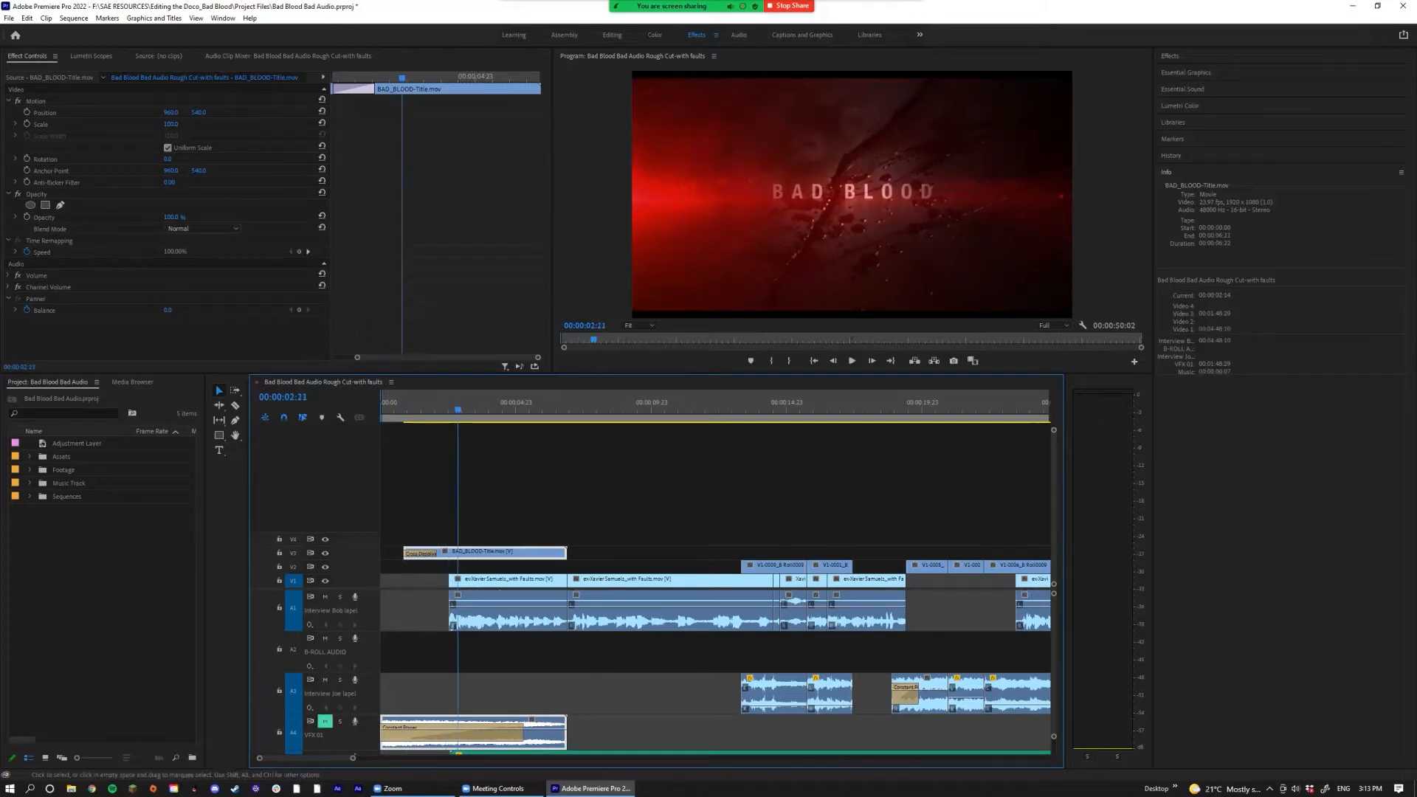
Step: Unmute VFX 01, solo the first interviewee's lapel track and play the start of its first clip
left_click(340, 596)
left_click(449, 406)
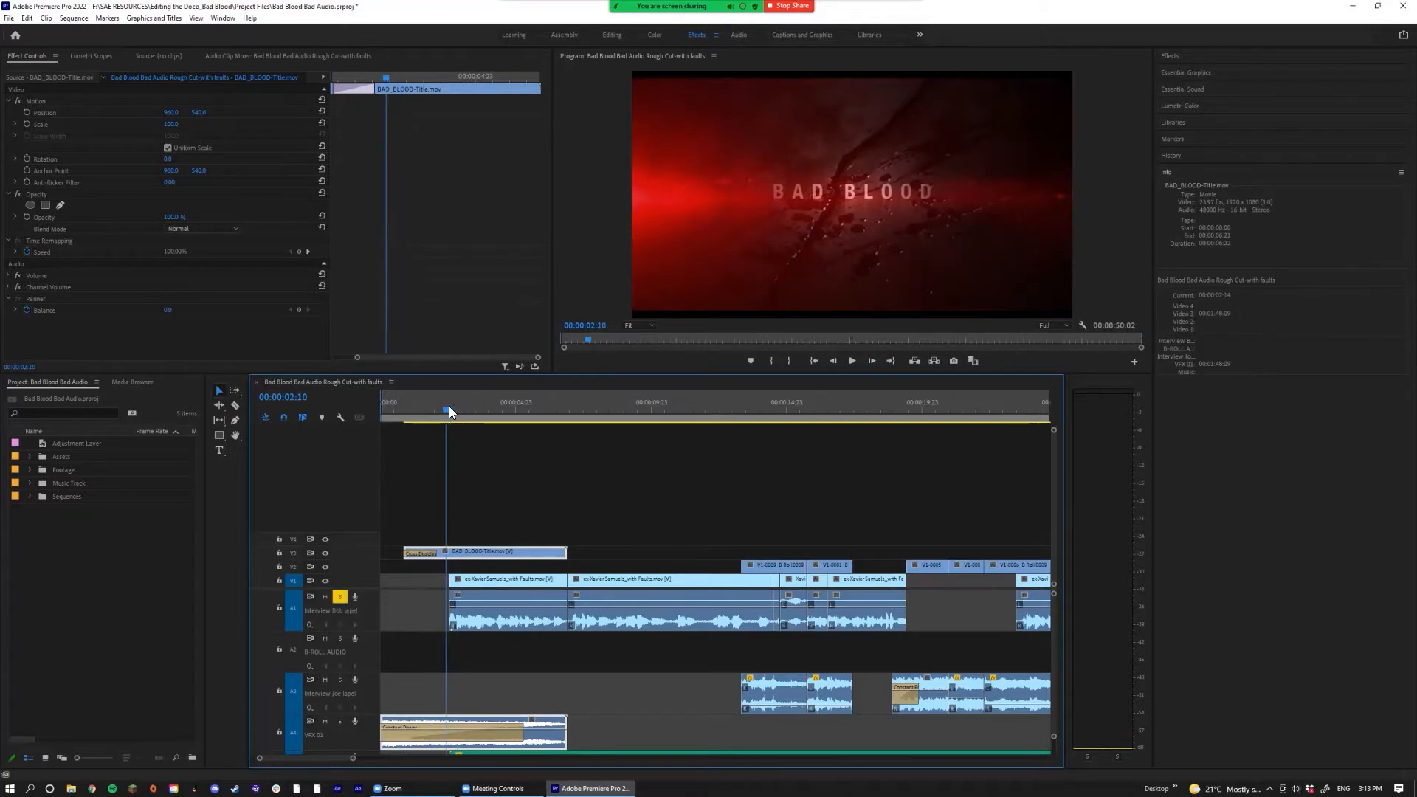
key("space")
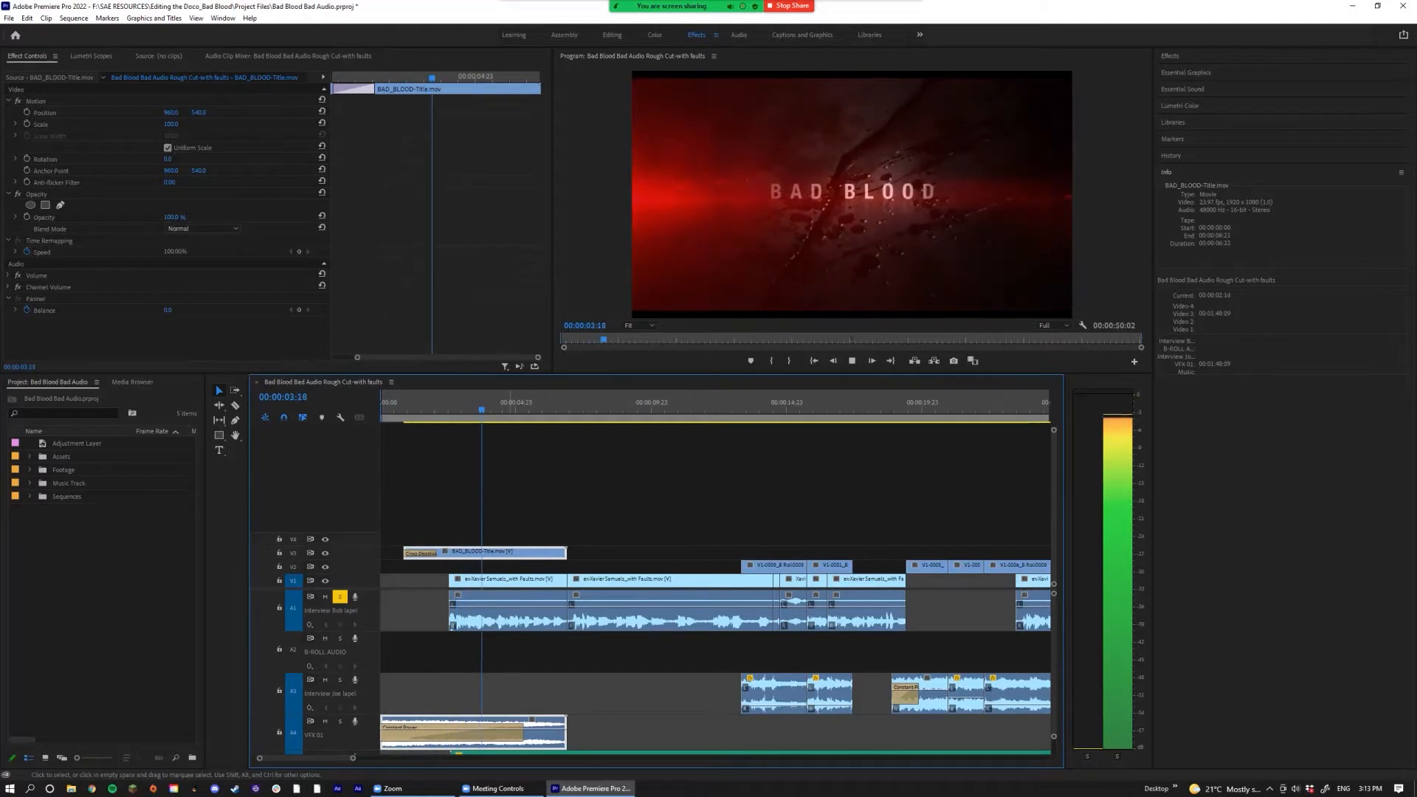
key("space")
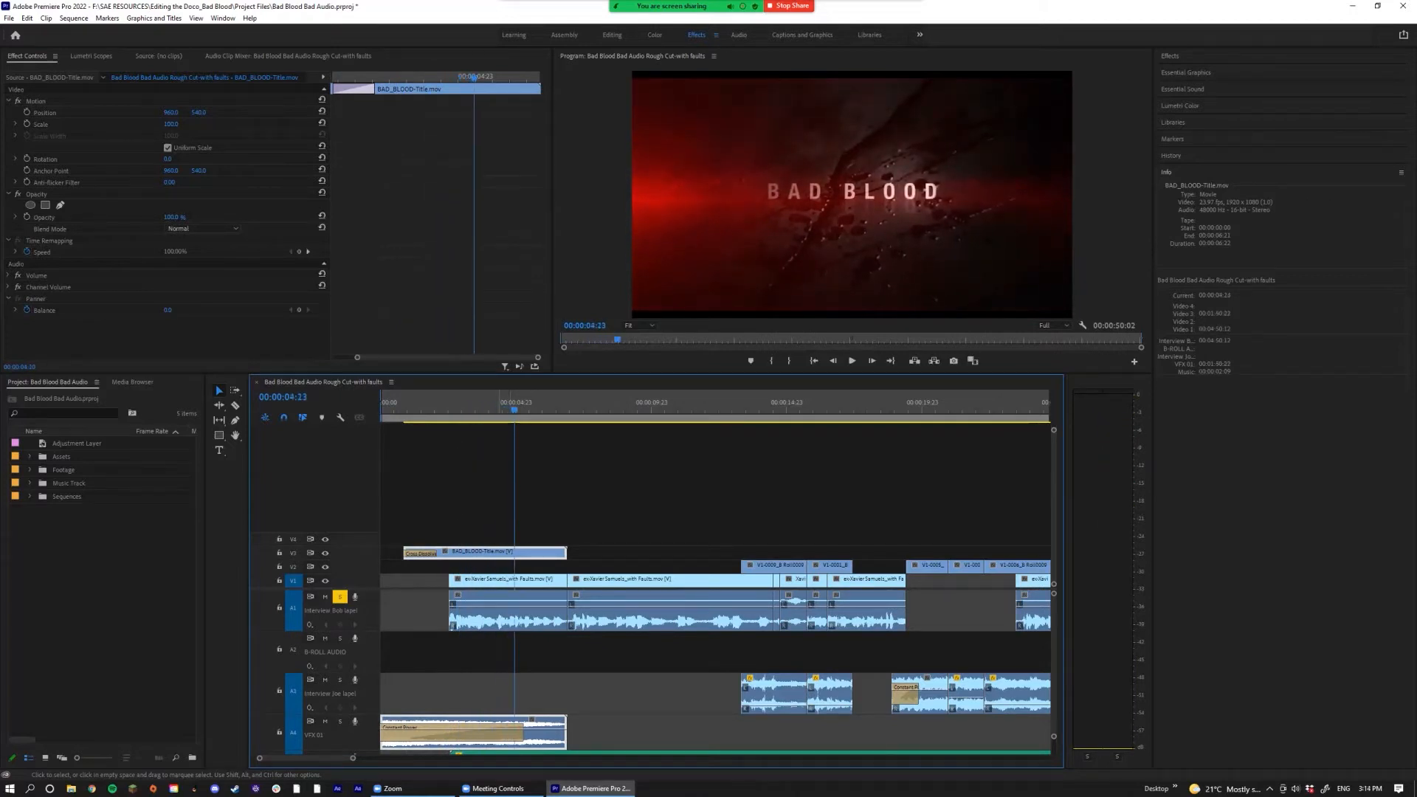
Step: Map the right source channel to both the left and right channels of the first interview audio clip
left_click(495, 614, "alt")
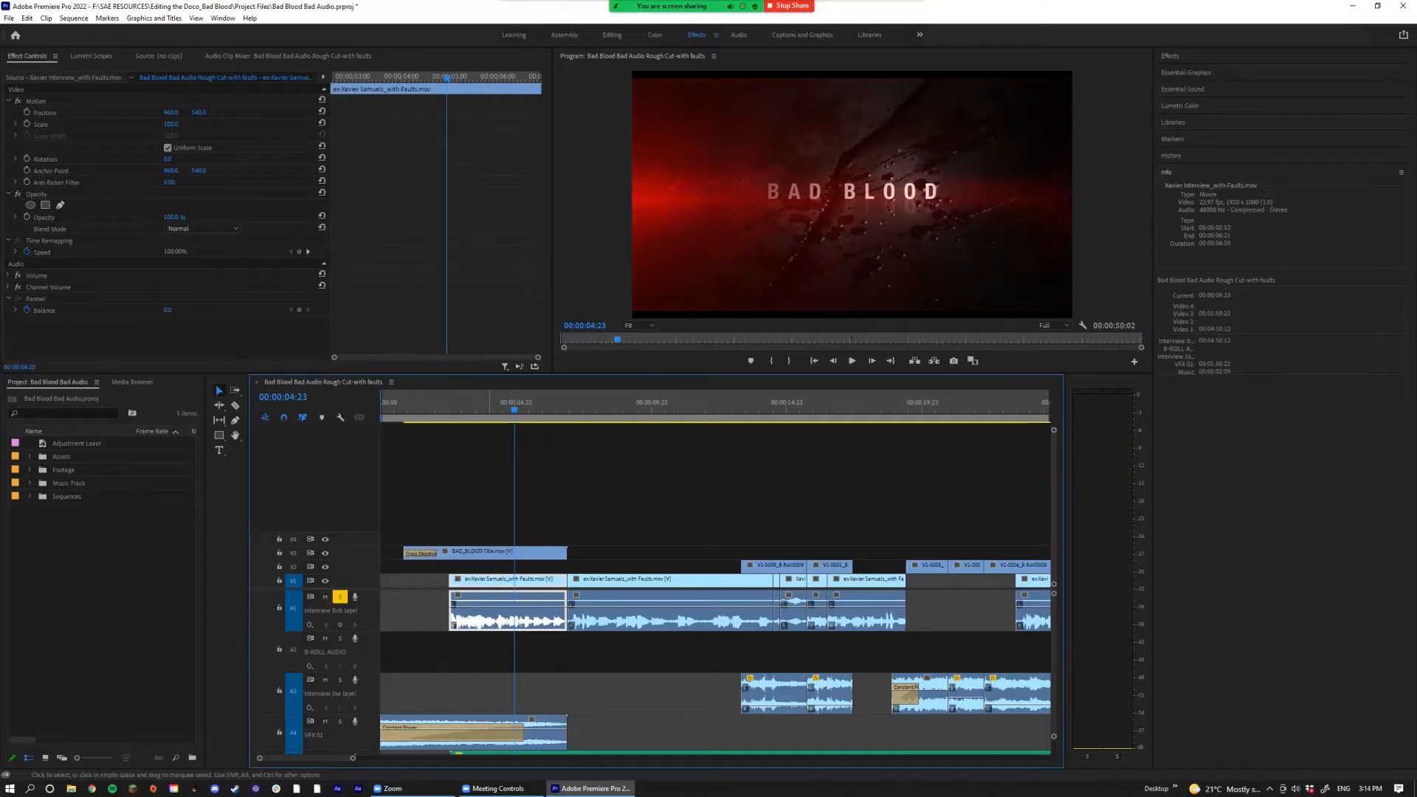
right_click(487, 604)
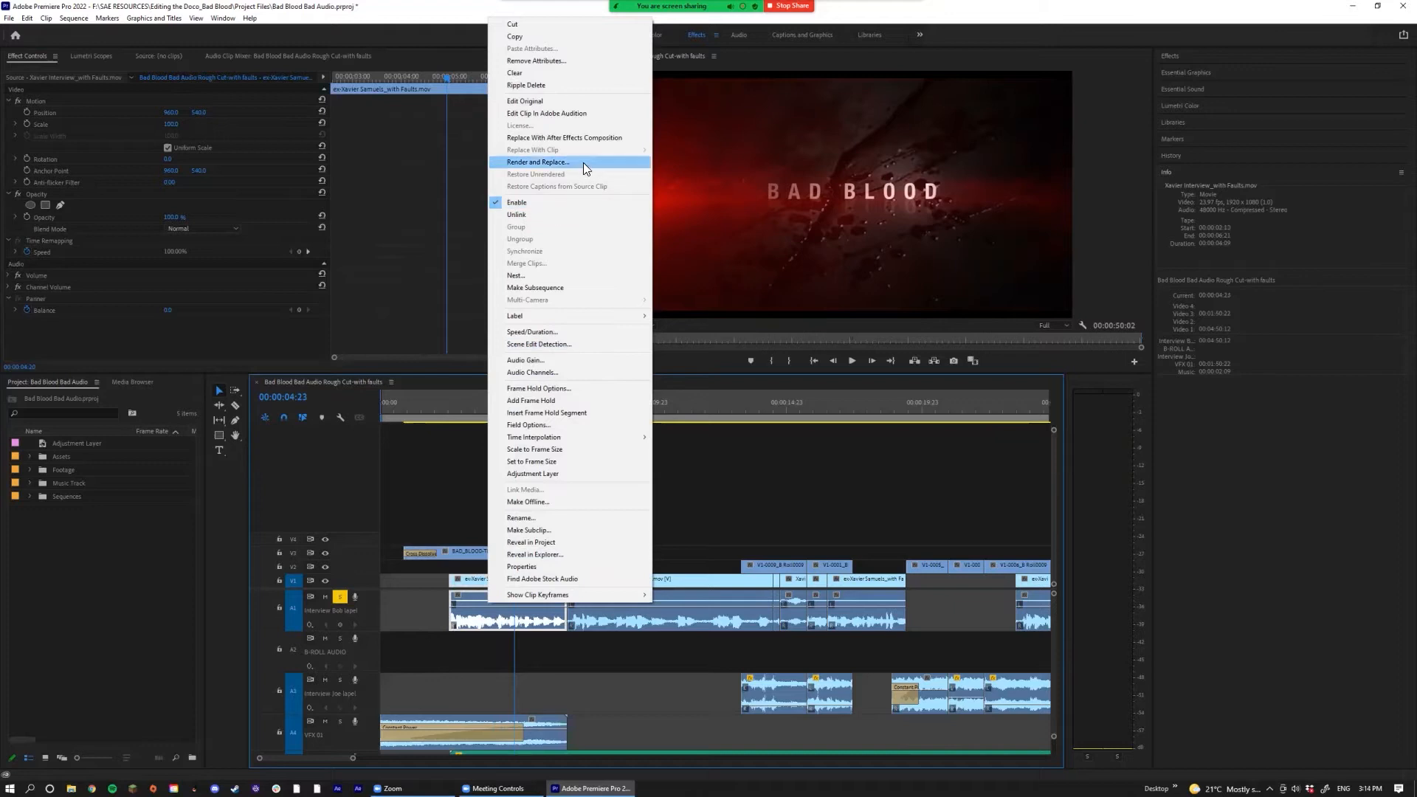
left_click(557, 371)
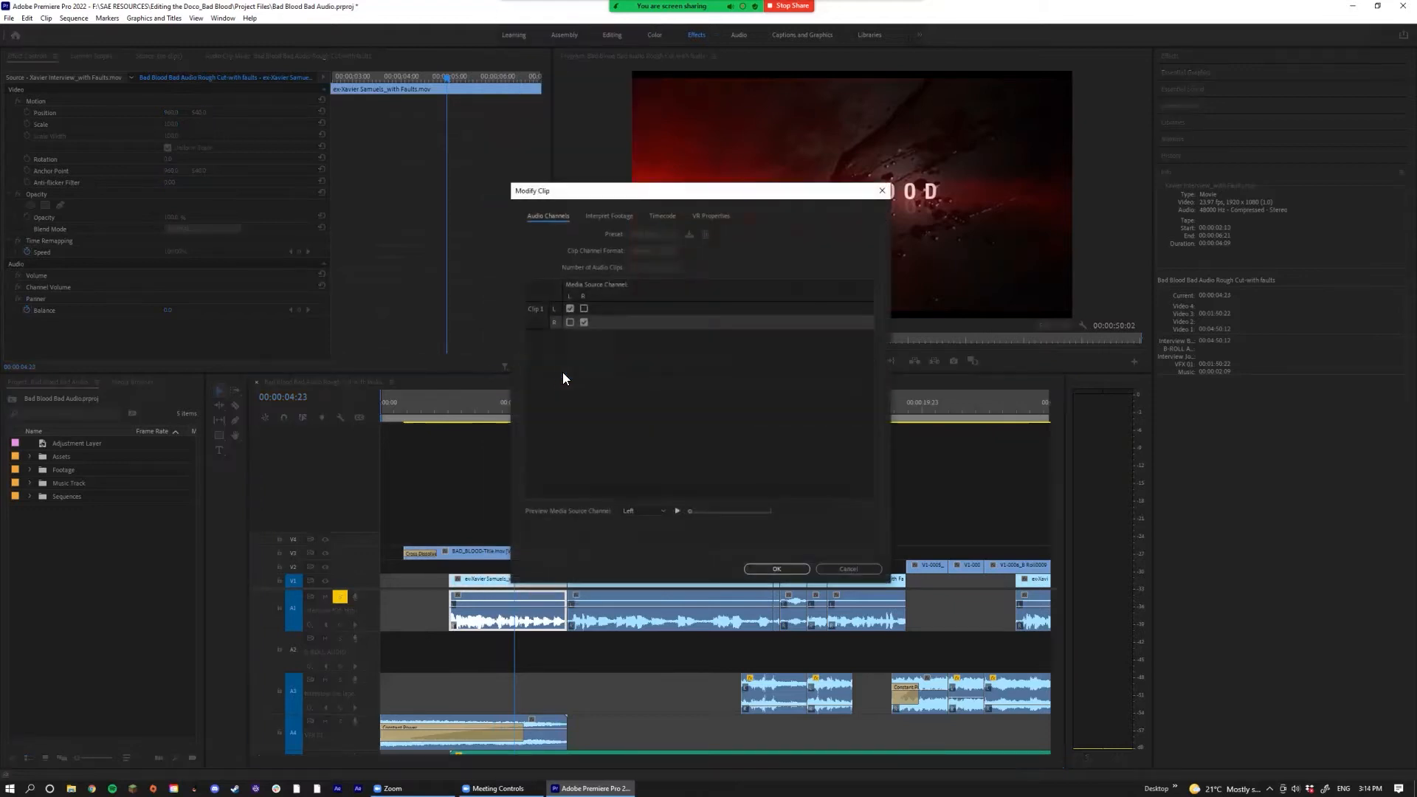
left_click(583, 322)
left_click(583, 309)
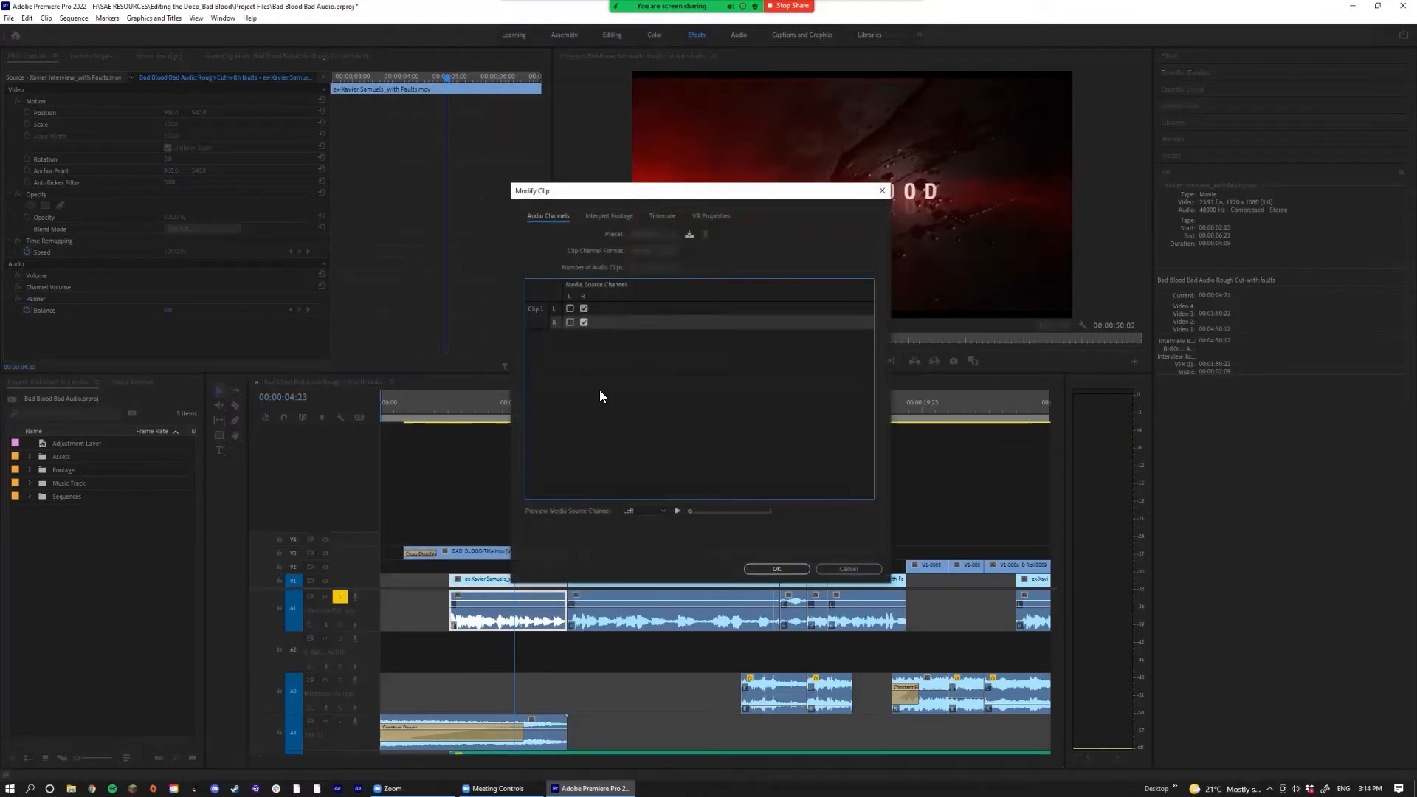
left_click(569, 323)
left_click(778, 570)
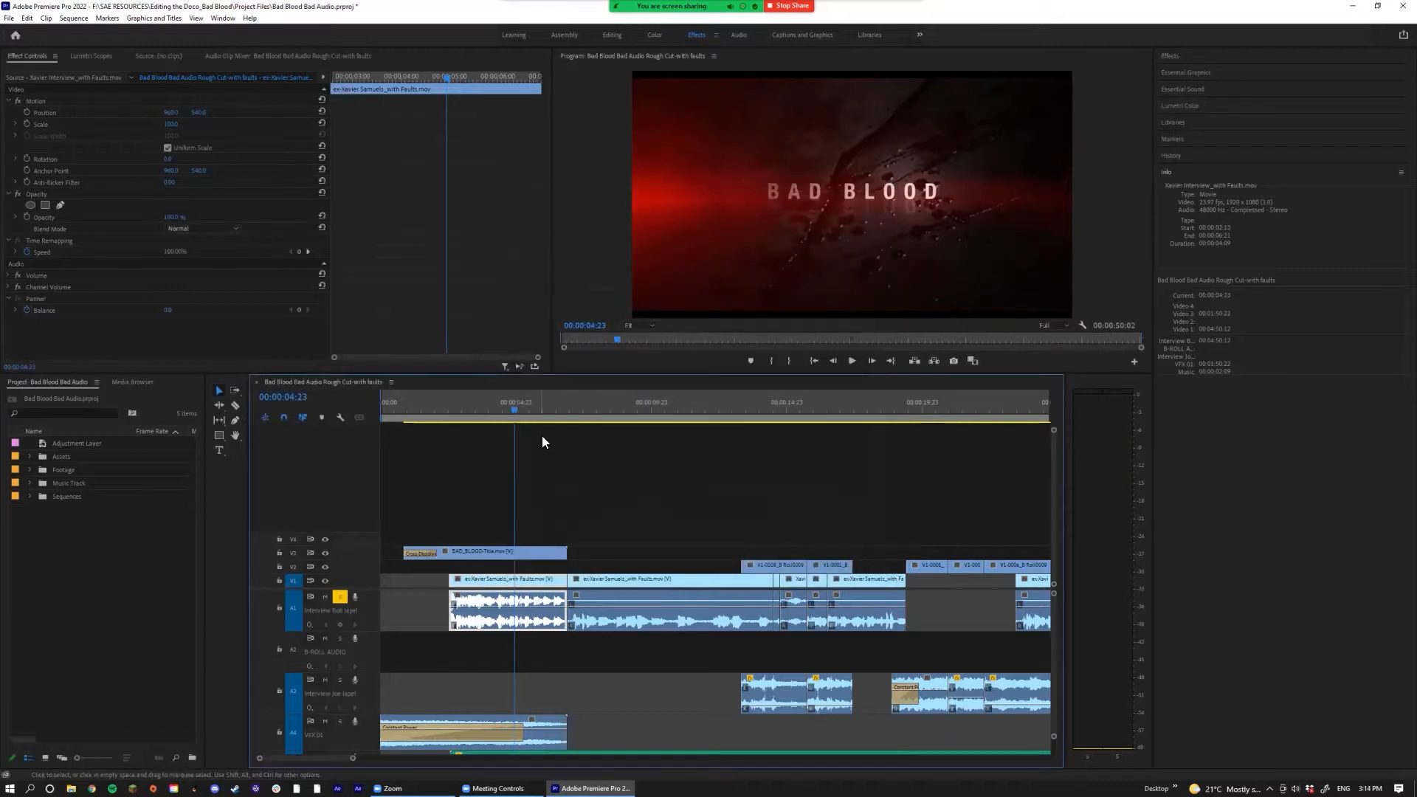
Step: Play the remapped first interview clip through to the start of the second one to check its sound
left_click(496, 412)
key("space")
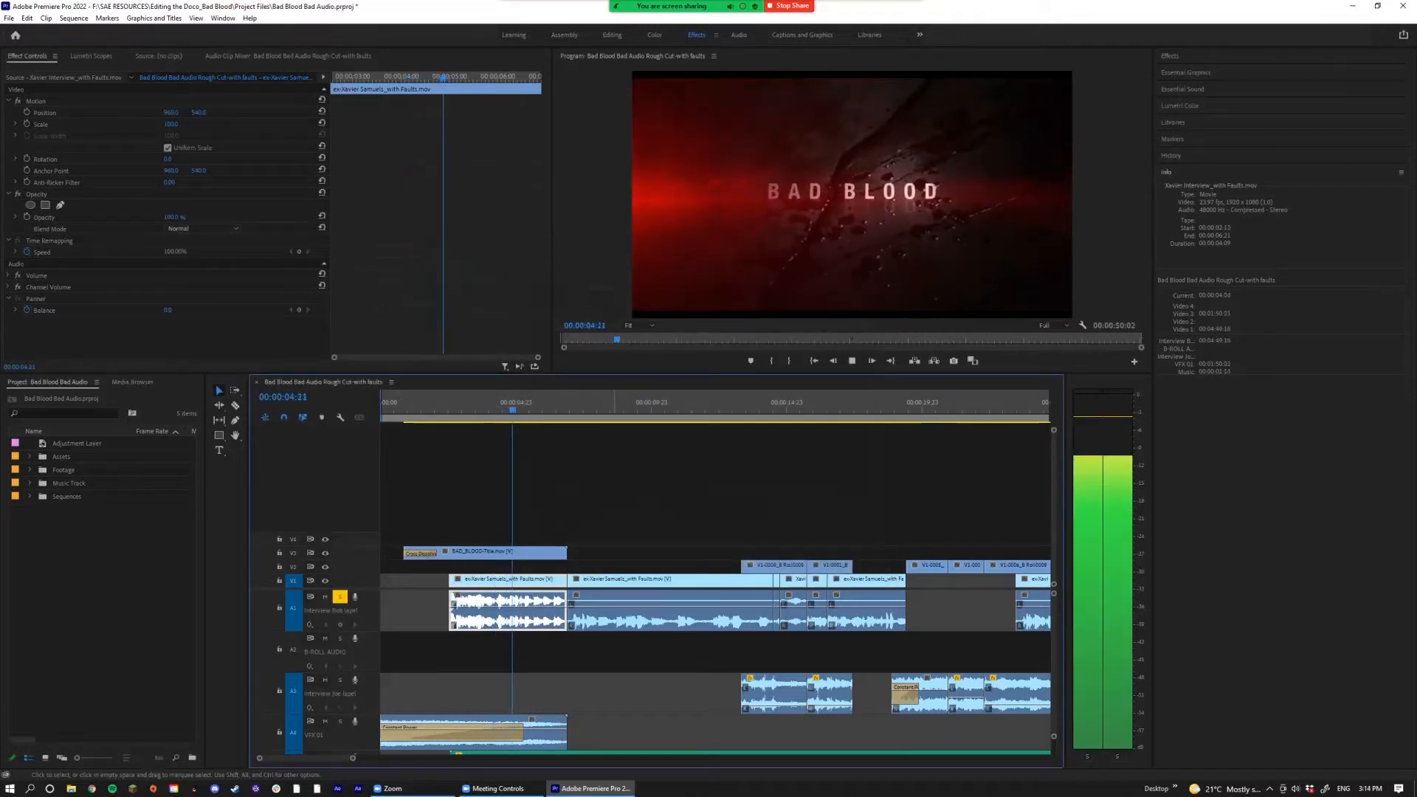
key("space")
key("space")
Step: Select the second interview clip and play its opening to hear its channel balance
left_click(625, 579)
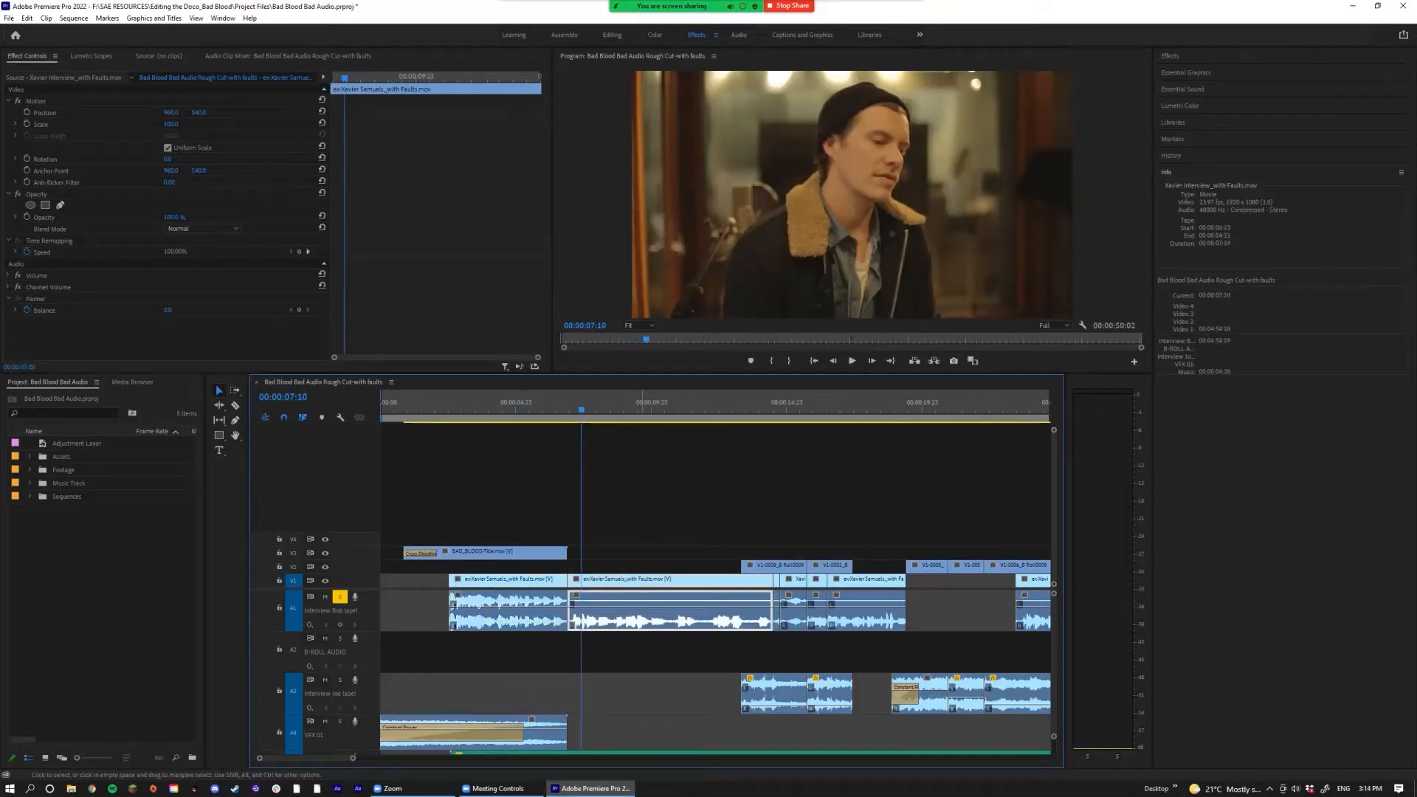
left_click(571, 410)
key("space")
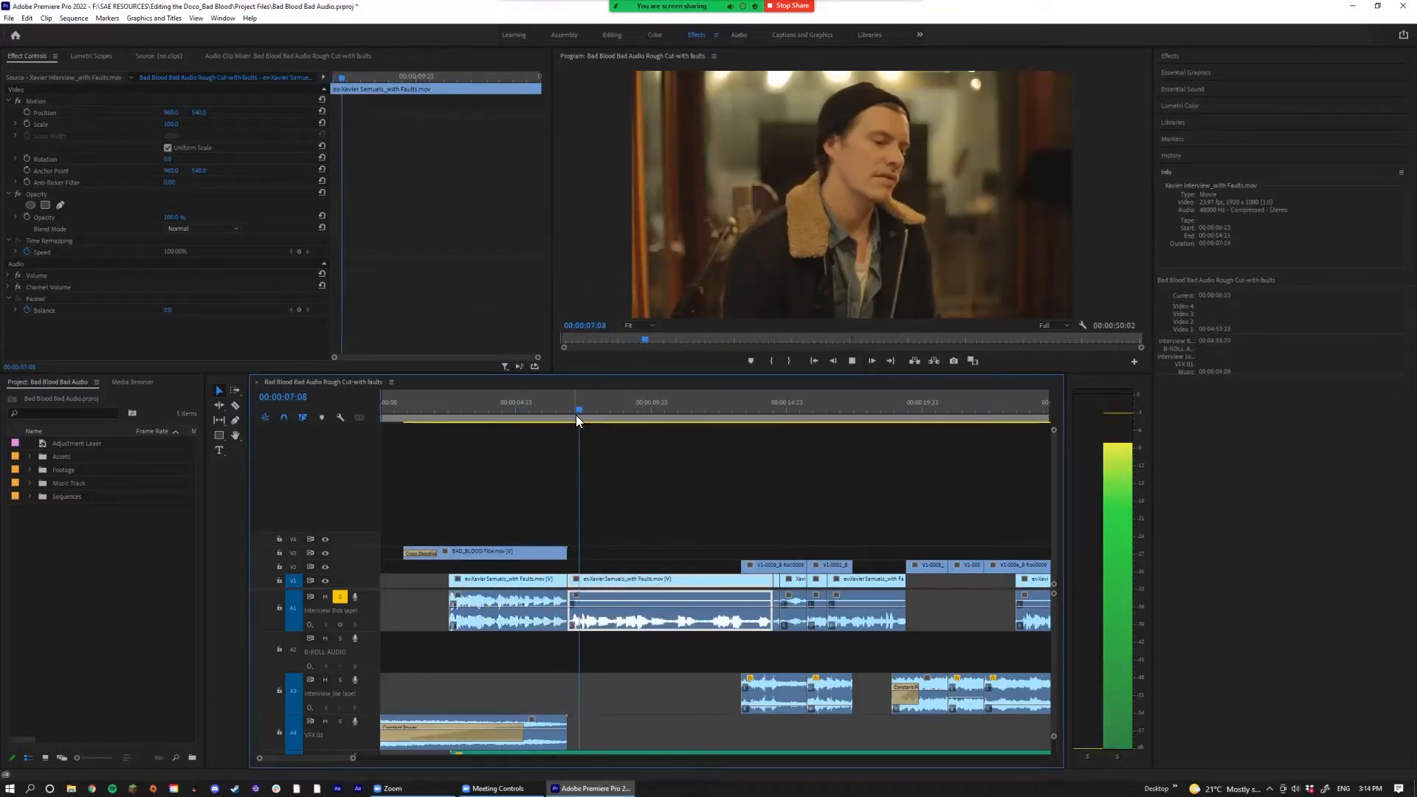
key("space")
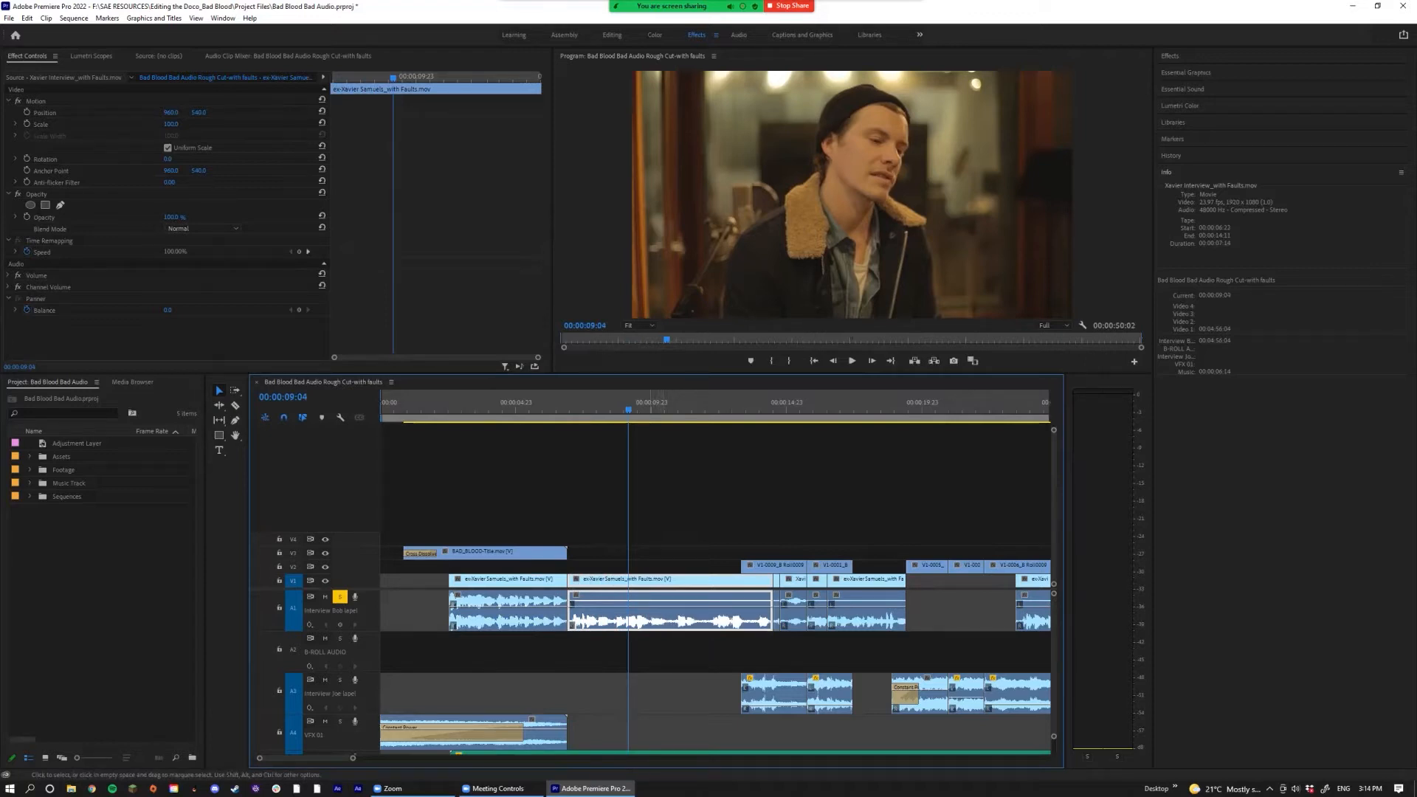
Step: Map the right source channel to both the left and right channels of the second interview audio clip
right_click(649, 618)
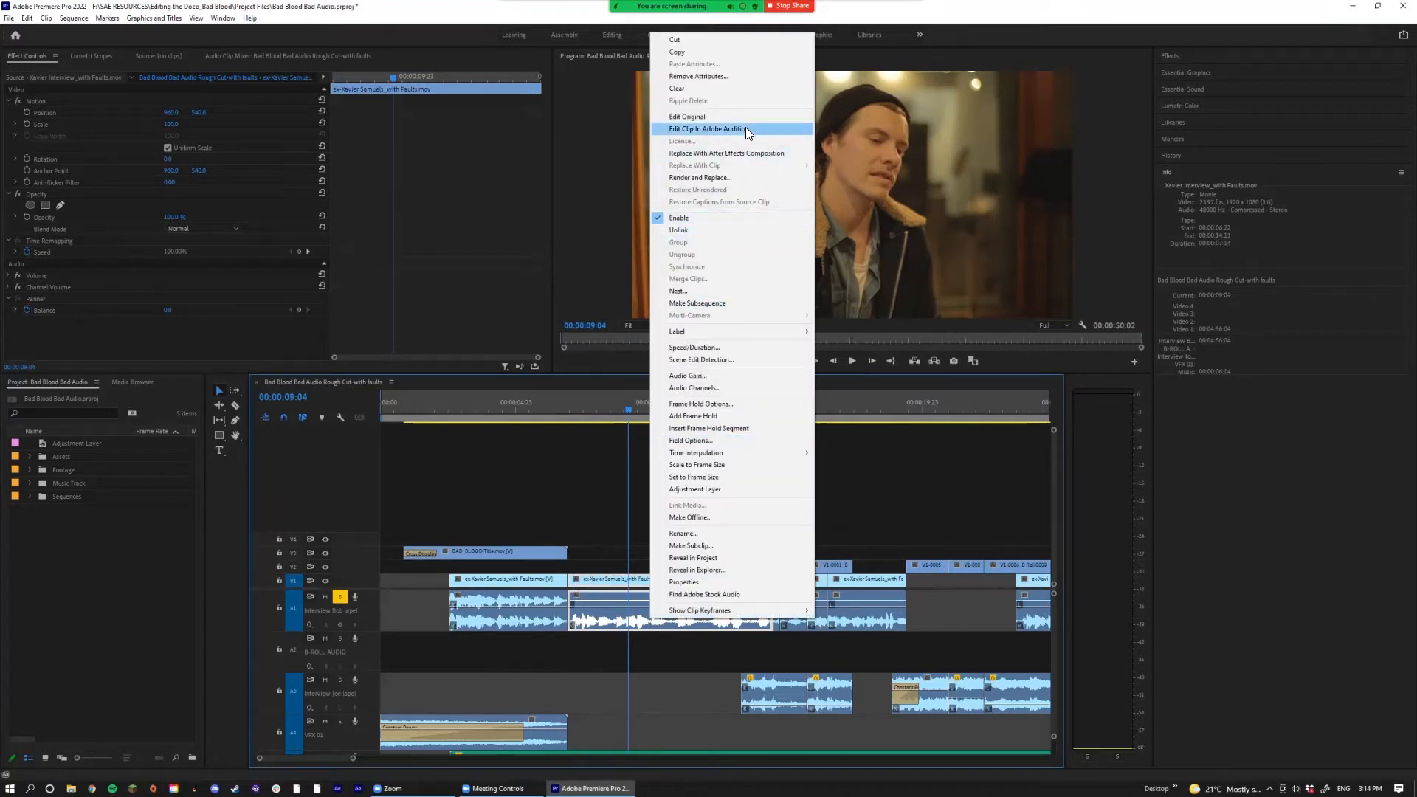
left_click(754, 396)
left_click(584, 309)
left_click(760, 569)
Step: Try to apply the right-channel mapping to the second interview clip and the shorter clips after it together
left_click_drag(919, 634, 772, 618)
right_click(832, 617)
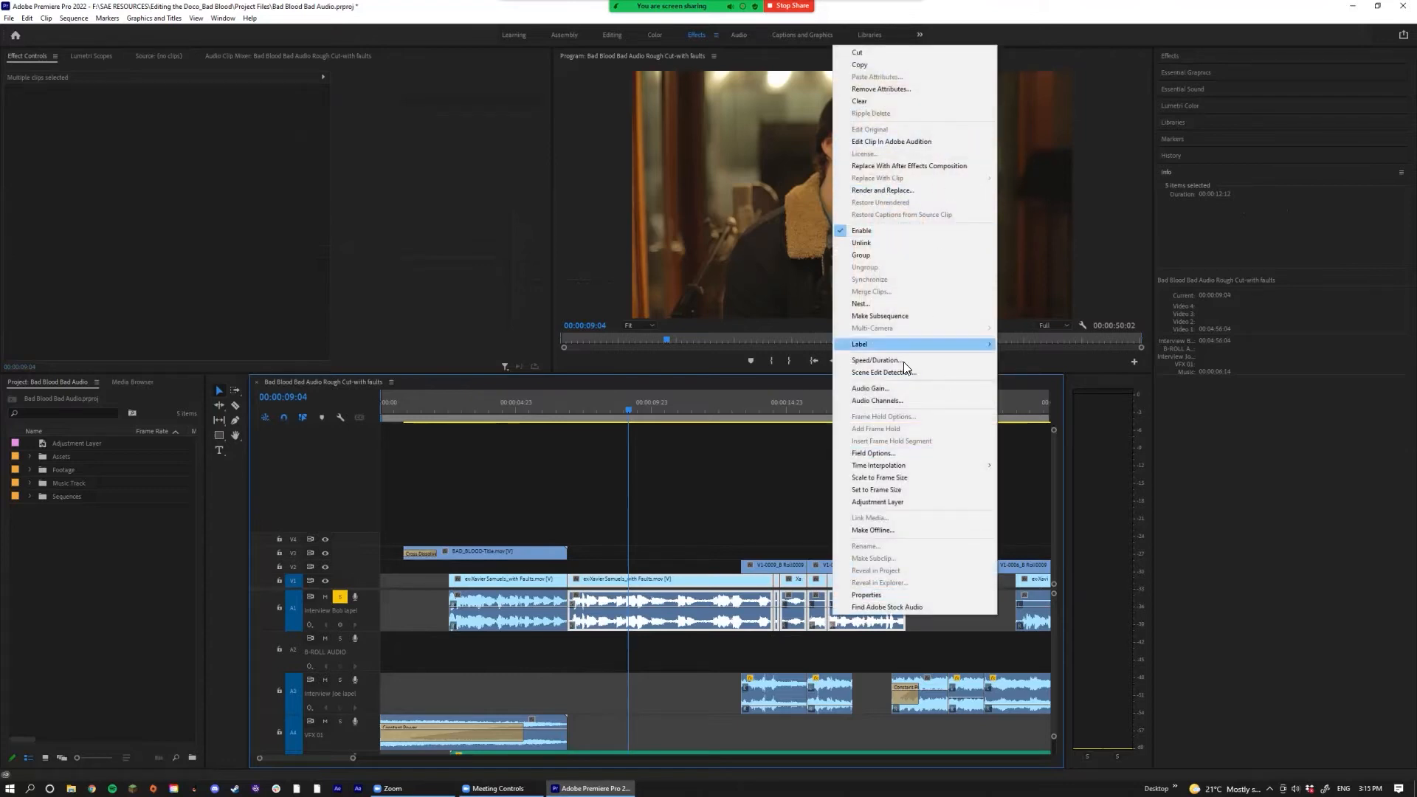
left_click(886, 401)
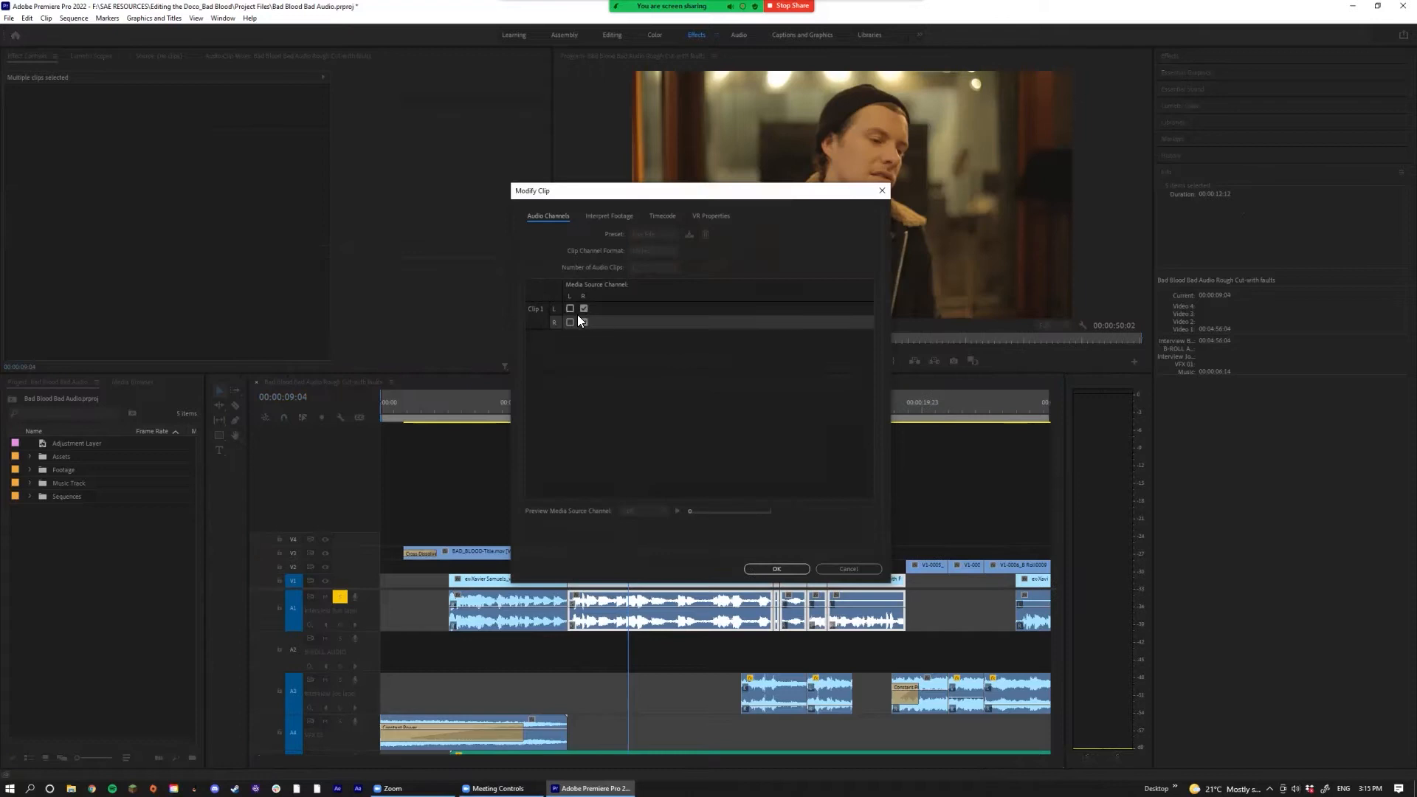
left_click(773, 570)
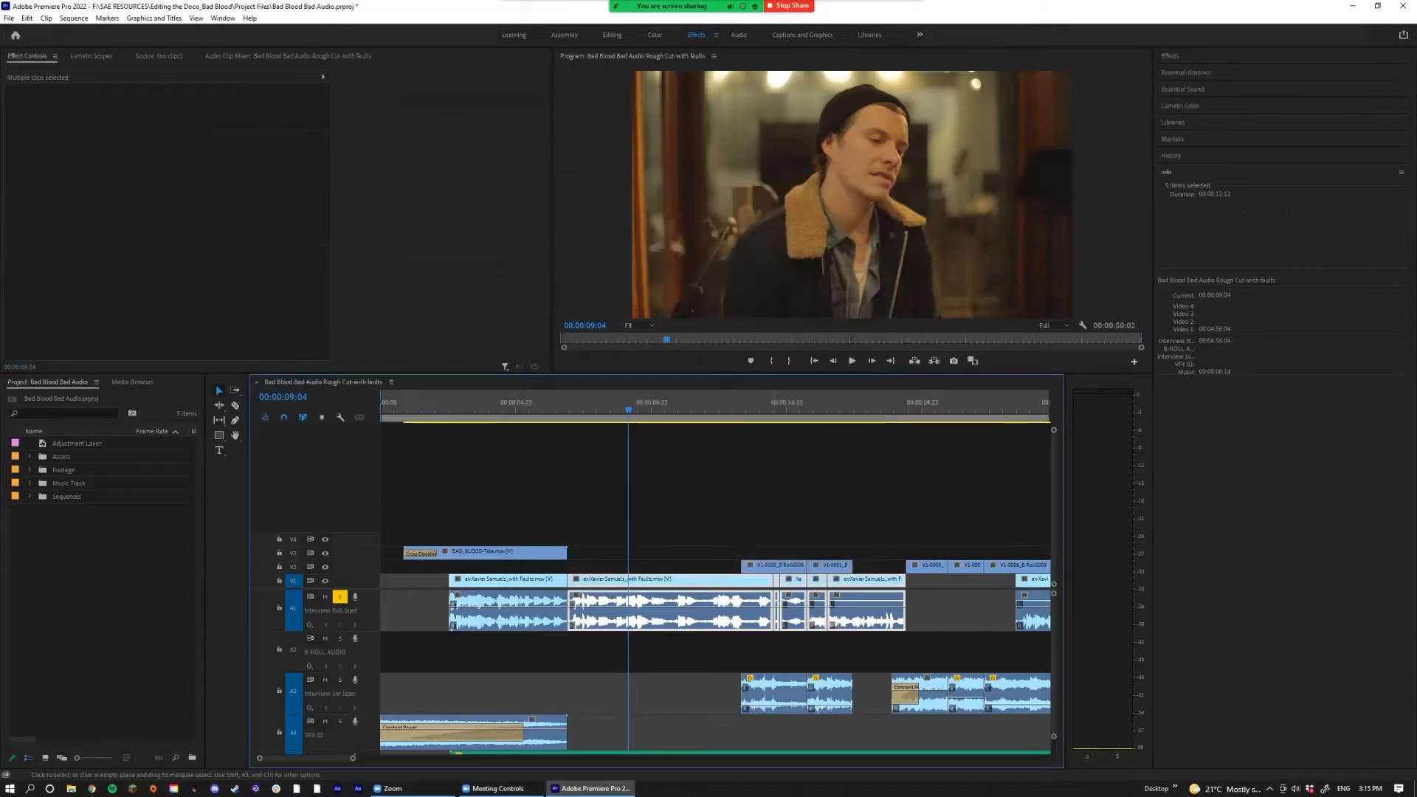
Step: Map the right source channel to both left and right channels of the tiny interview clip directly after the second interview clip
left_click(794, 619)
left_click(818, 620)
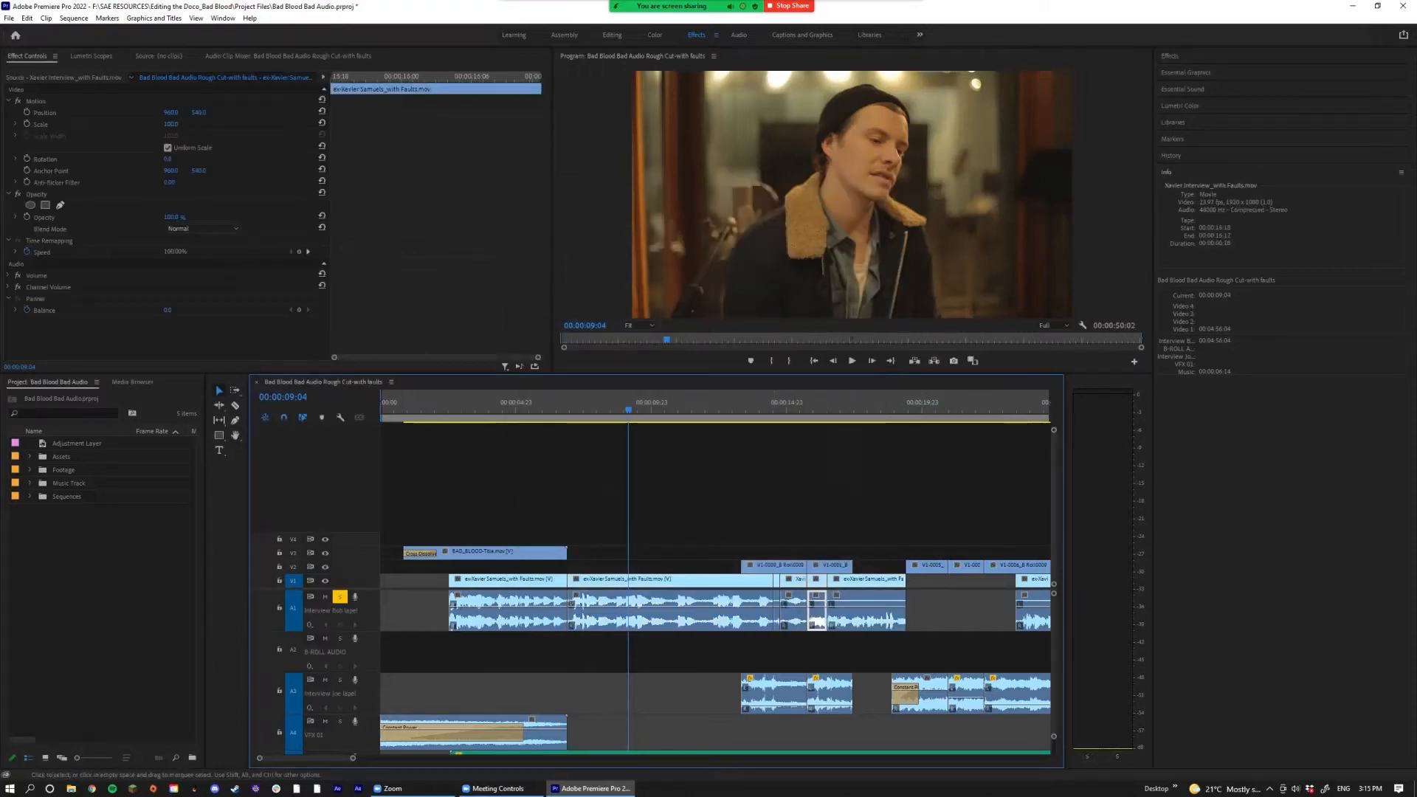
left_click(856, 620)
right_click(776, 613)
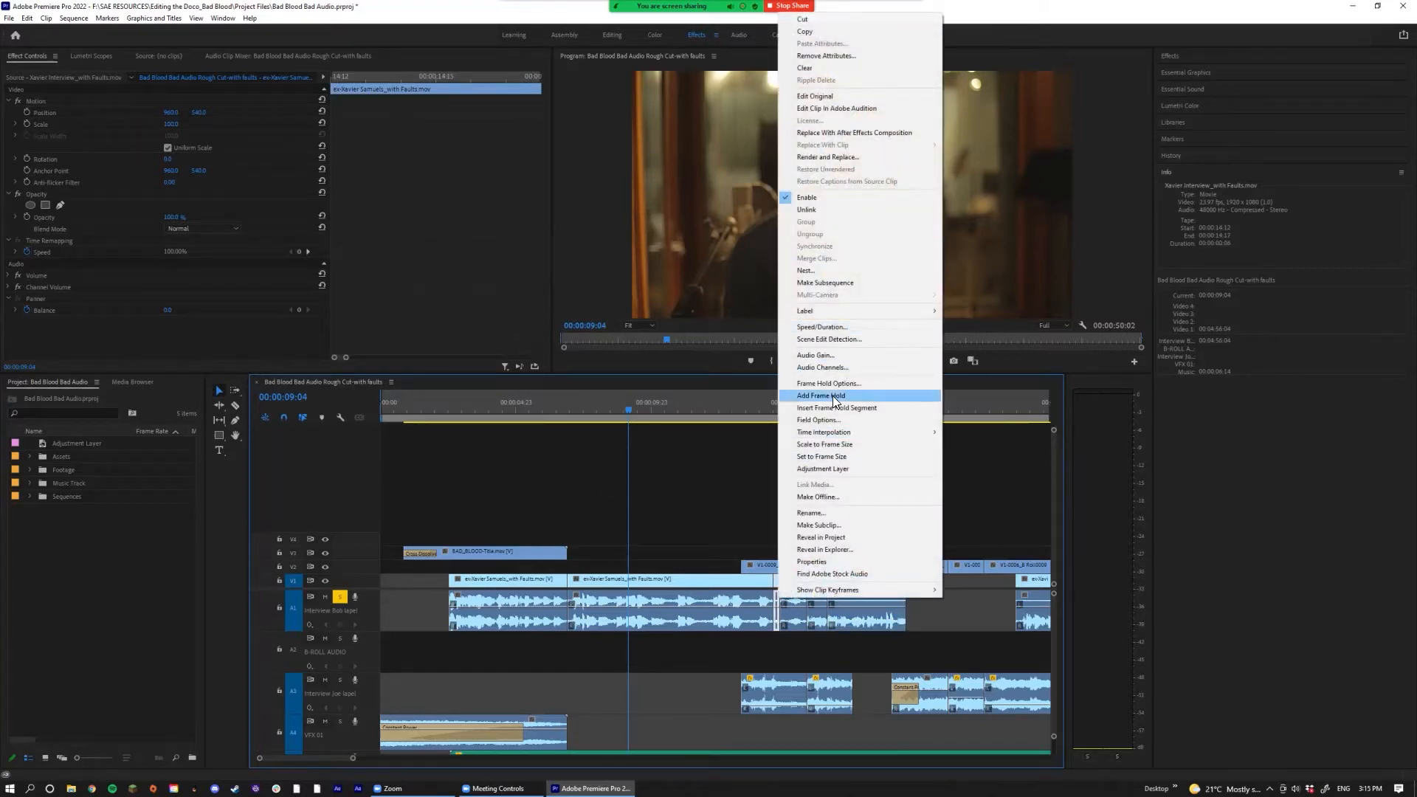
left_click(842, 367)
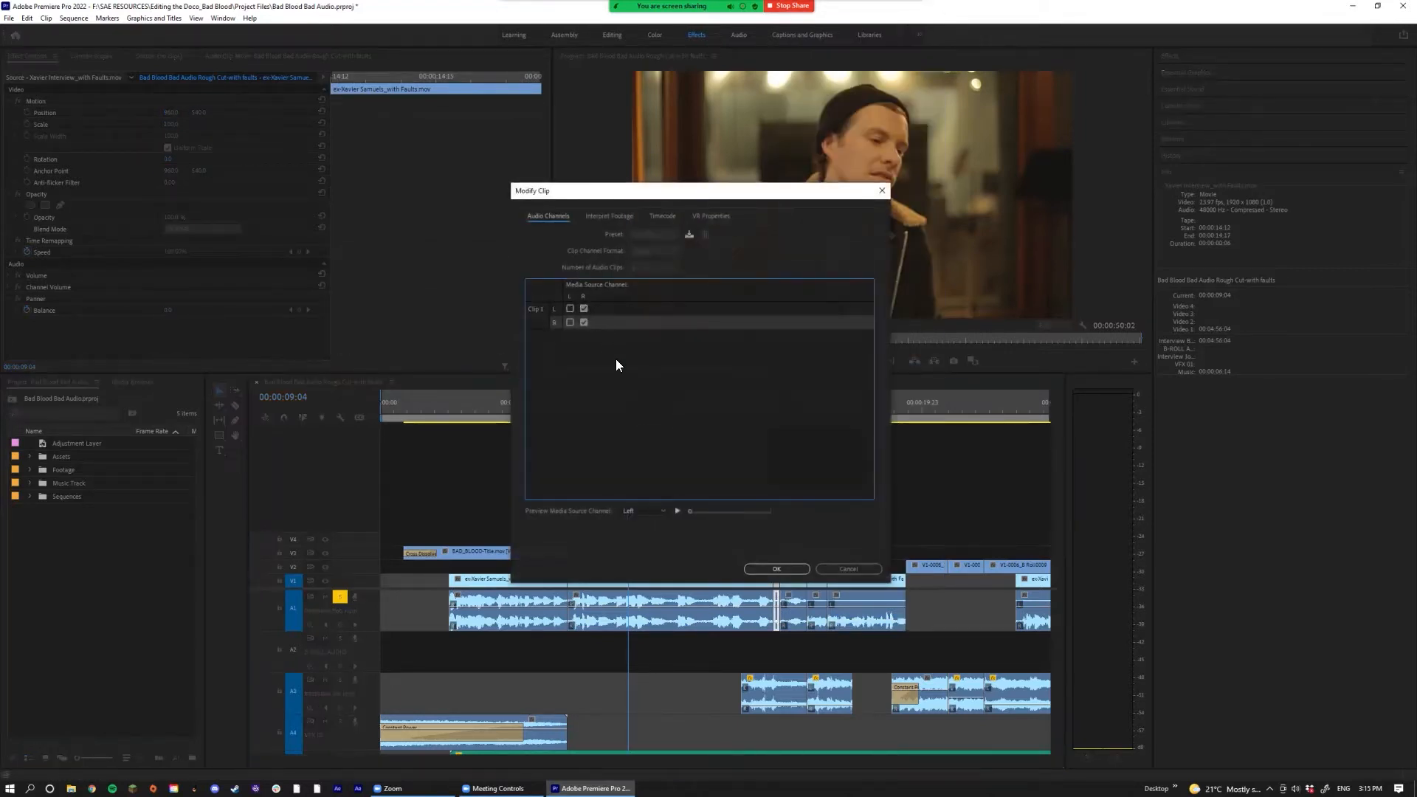
left_click(776, 568)
Step: Map the right source channel to both channels of the short interview clip just before the last clip ahead of the gap
left_click(789, 612)
right_click(817, 613)
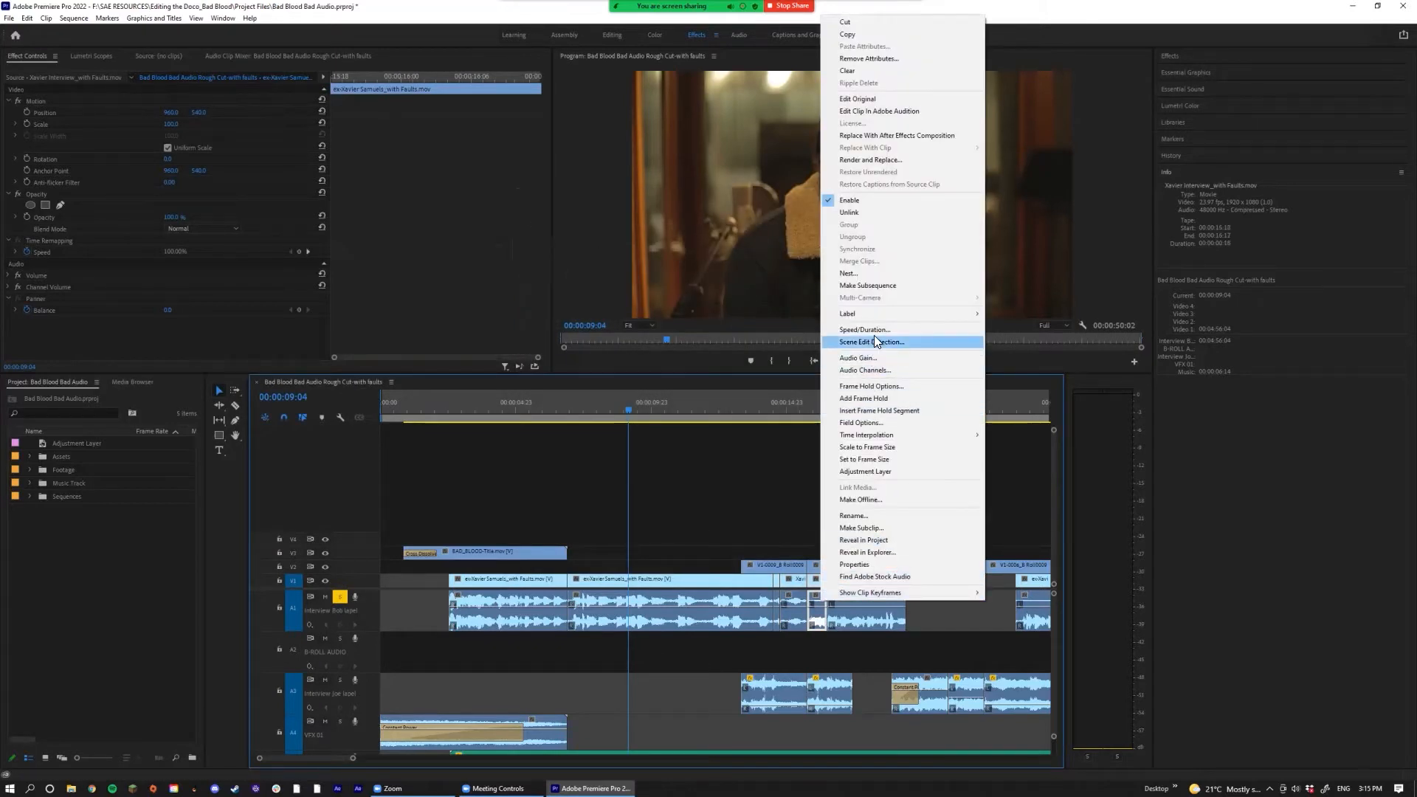
left_click(865, 371)
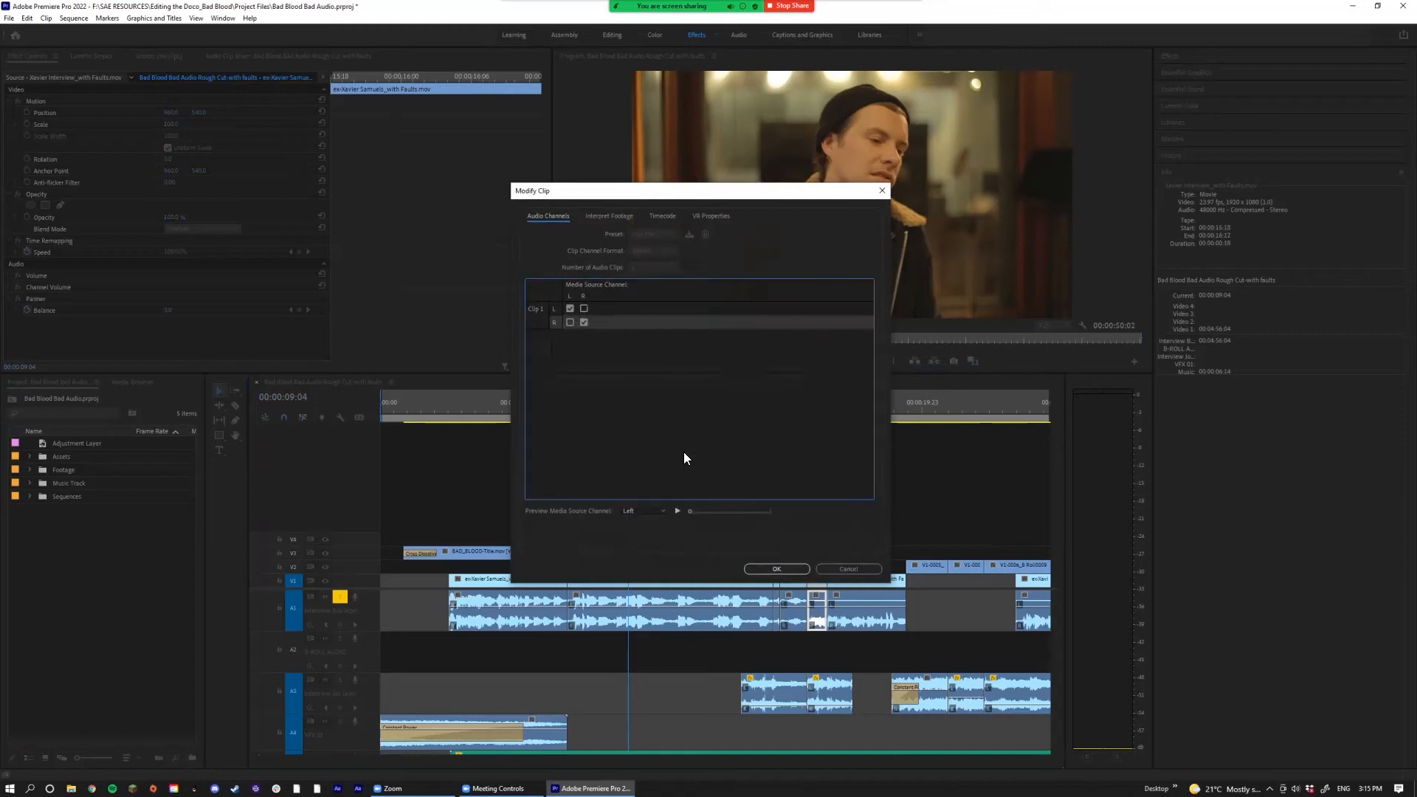
left_click(583, 308)
left_click(776, 568)
Step: Map the right source channel to both channels of the last interview clip before the gap
right_click(868, 612)
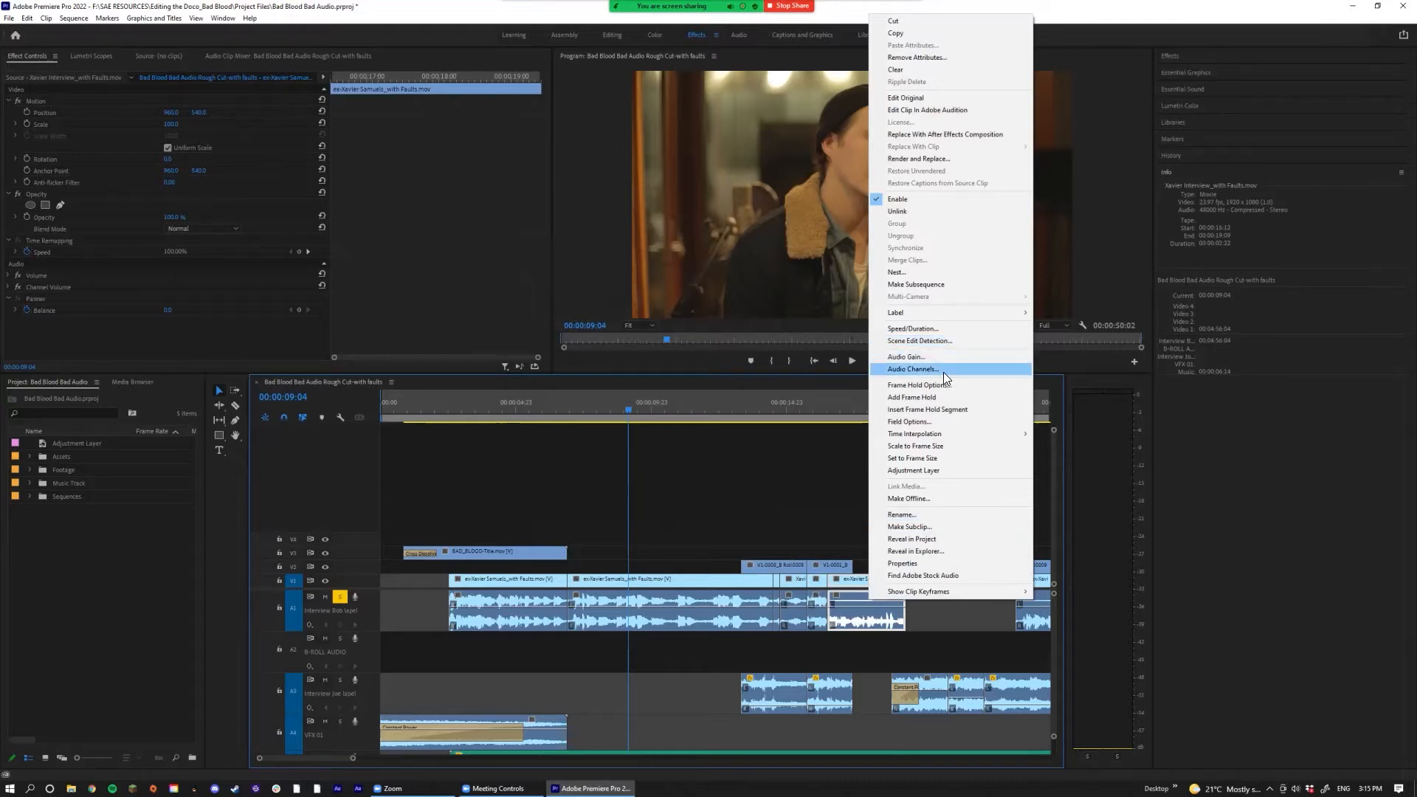
left_click(943, 372)
left_click(585, 309)
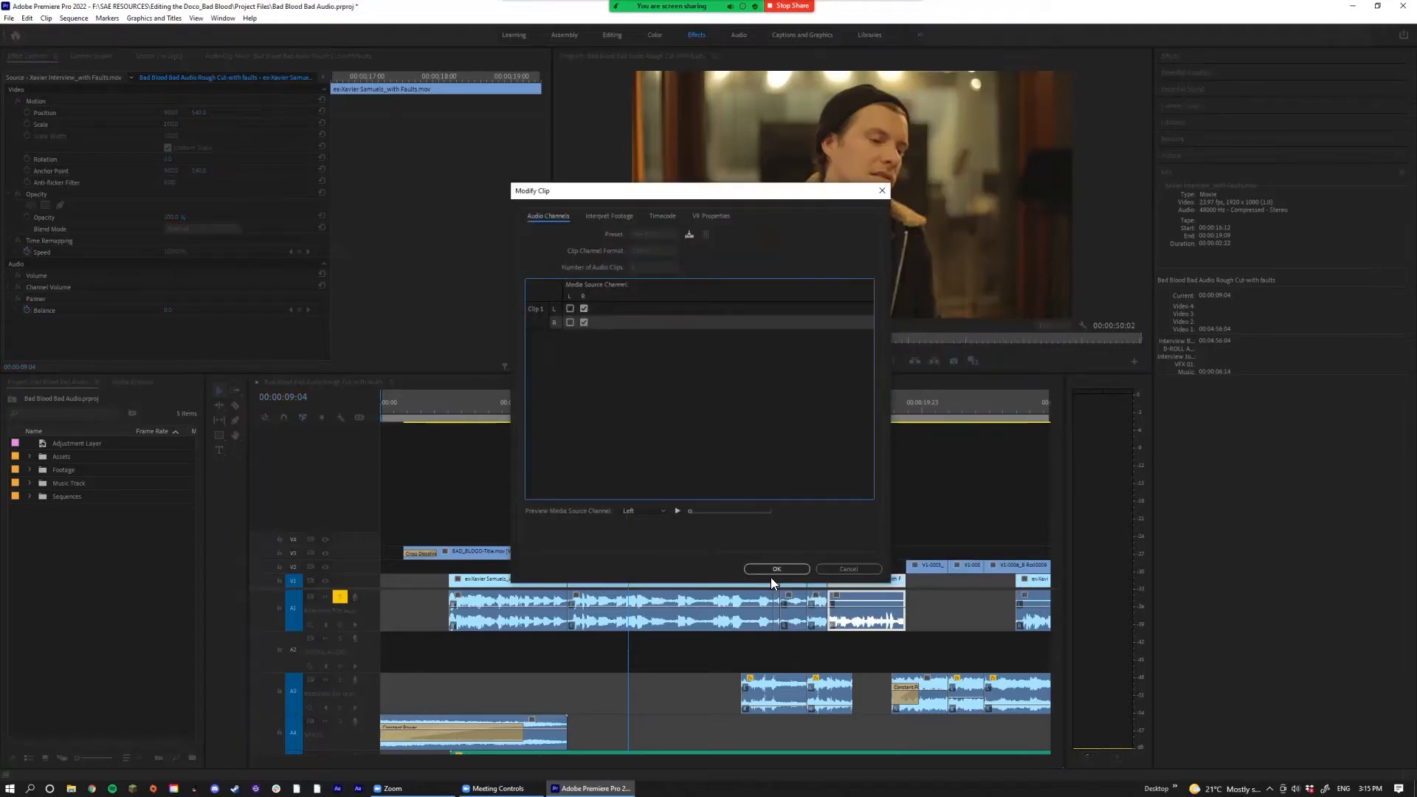
left_click(778, 570)
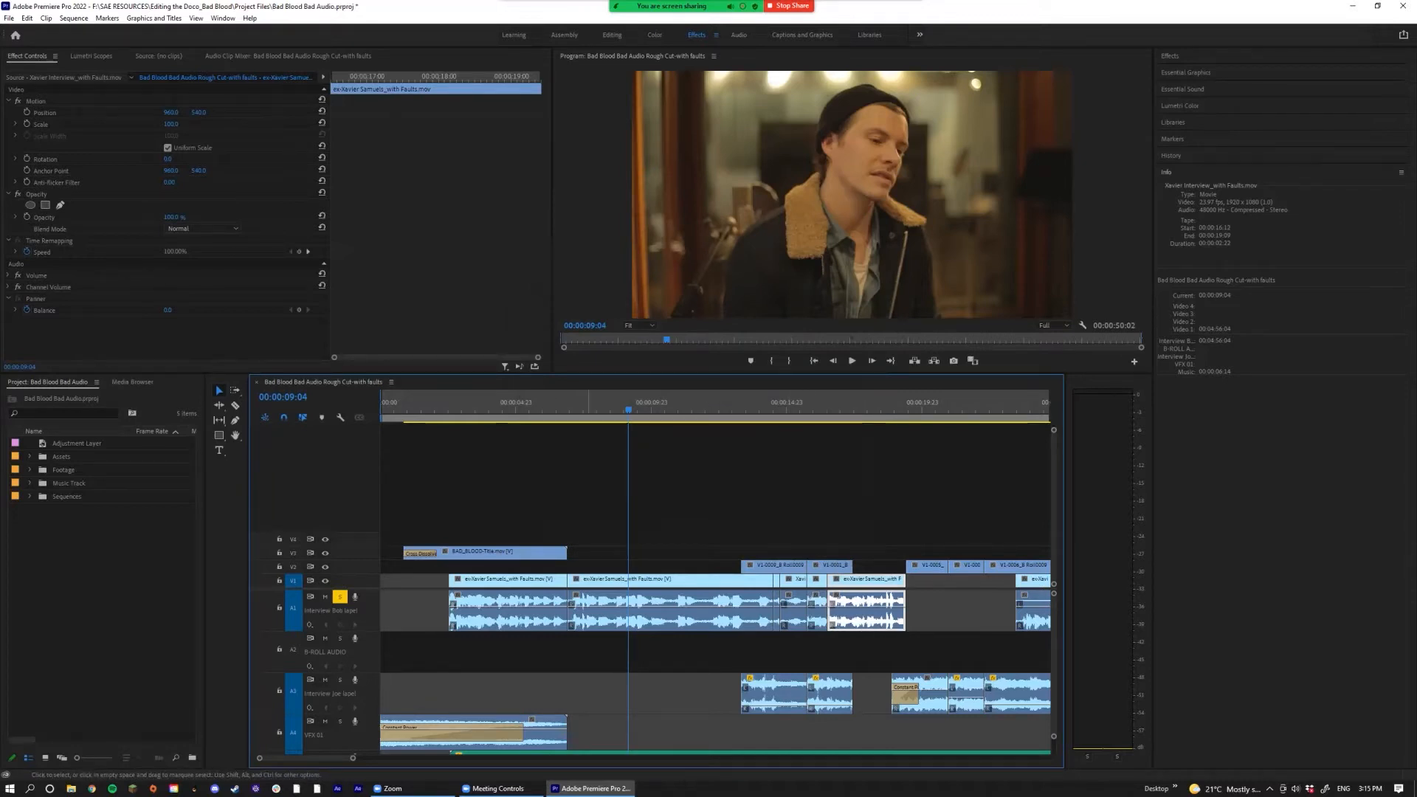
Step: Play the sequence from the start of the first interview clip to check how its audio comes in
key("minus")
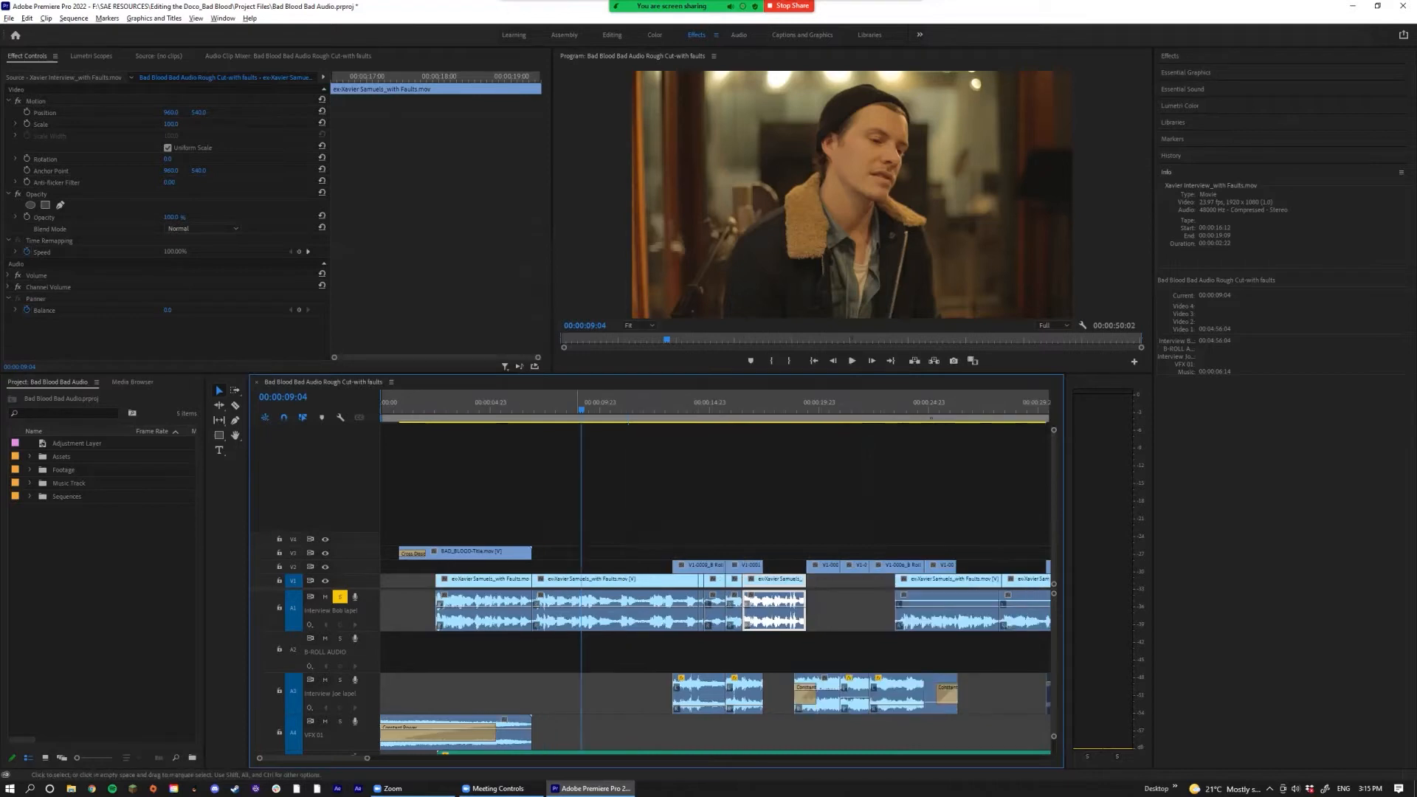
left_click(550, 523)
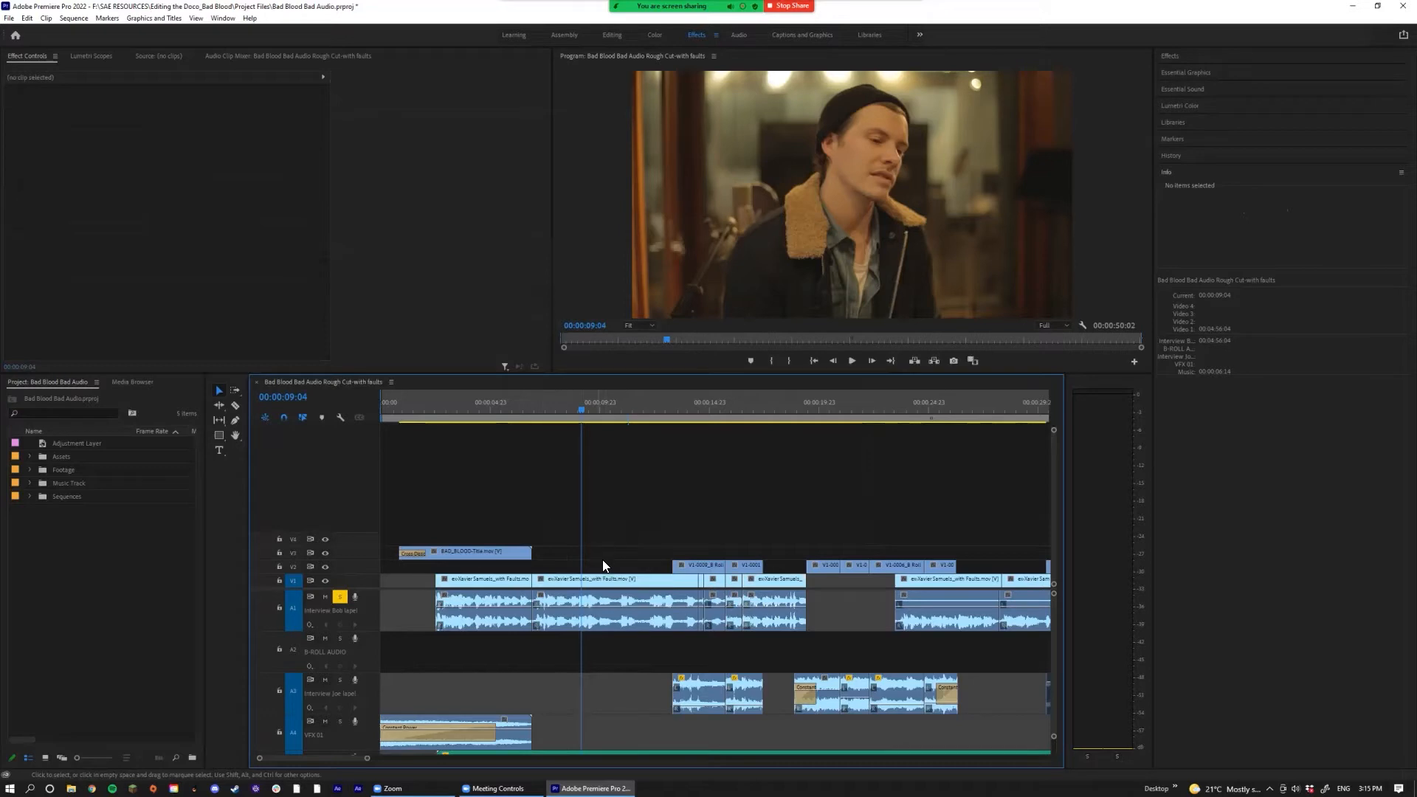
left_click(433, 412)
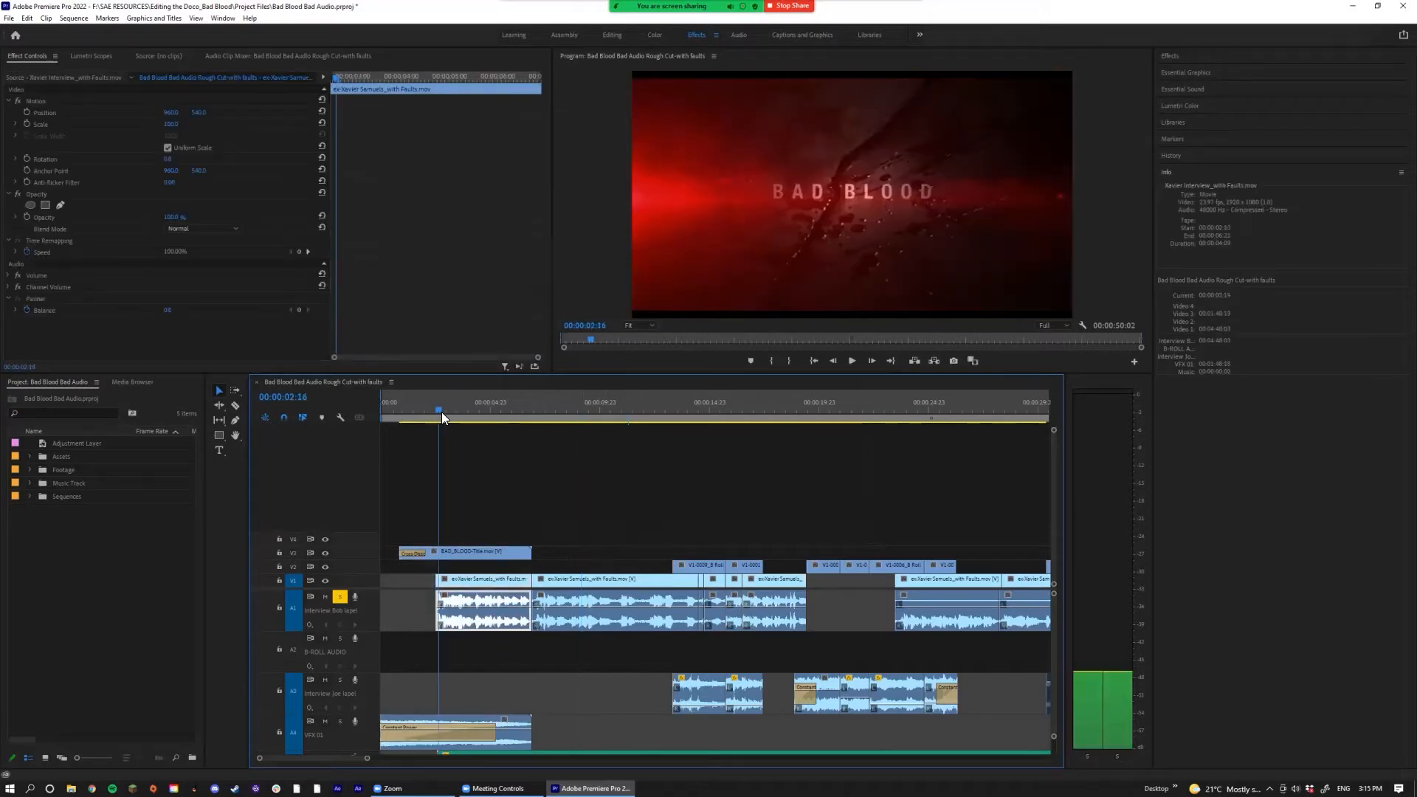
key("space")
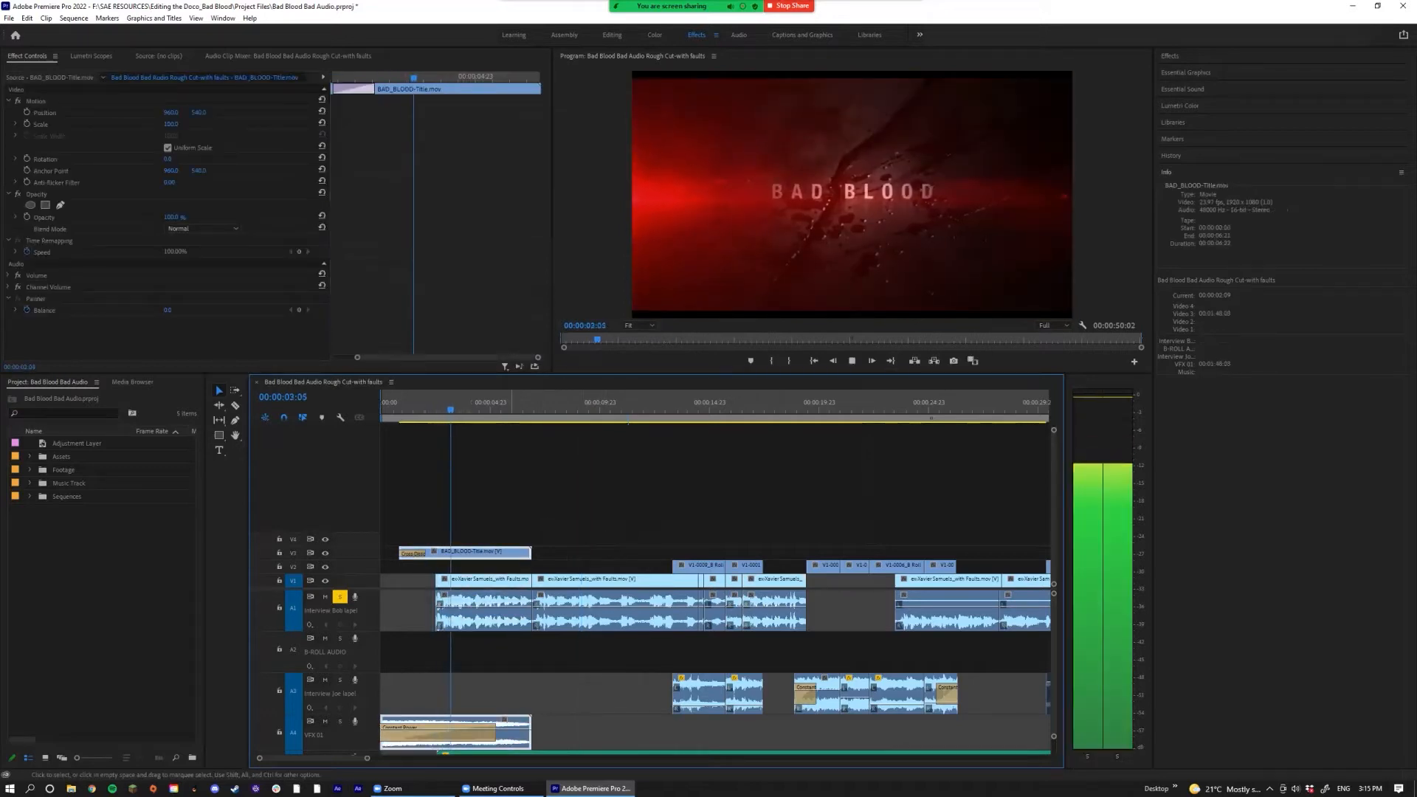
Step: Add a Constant Power fade at the start of the first interview audio clip and shorten it to about 3 frames
left_click(436, 609)
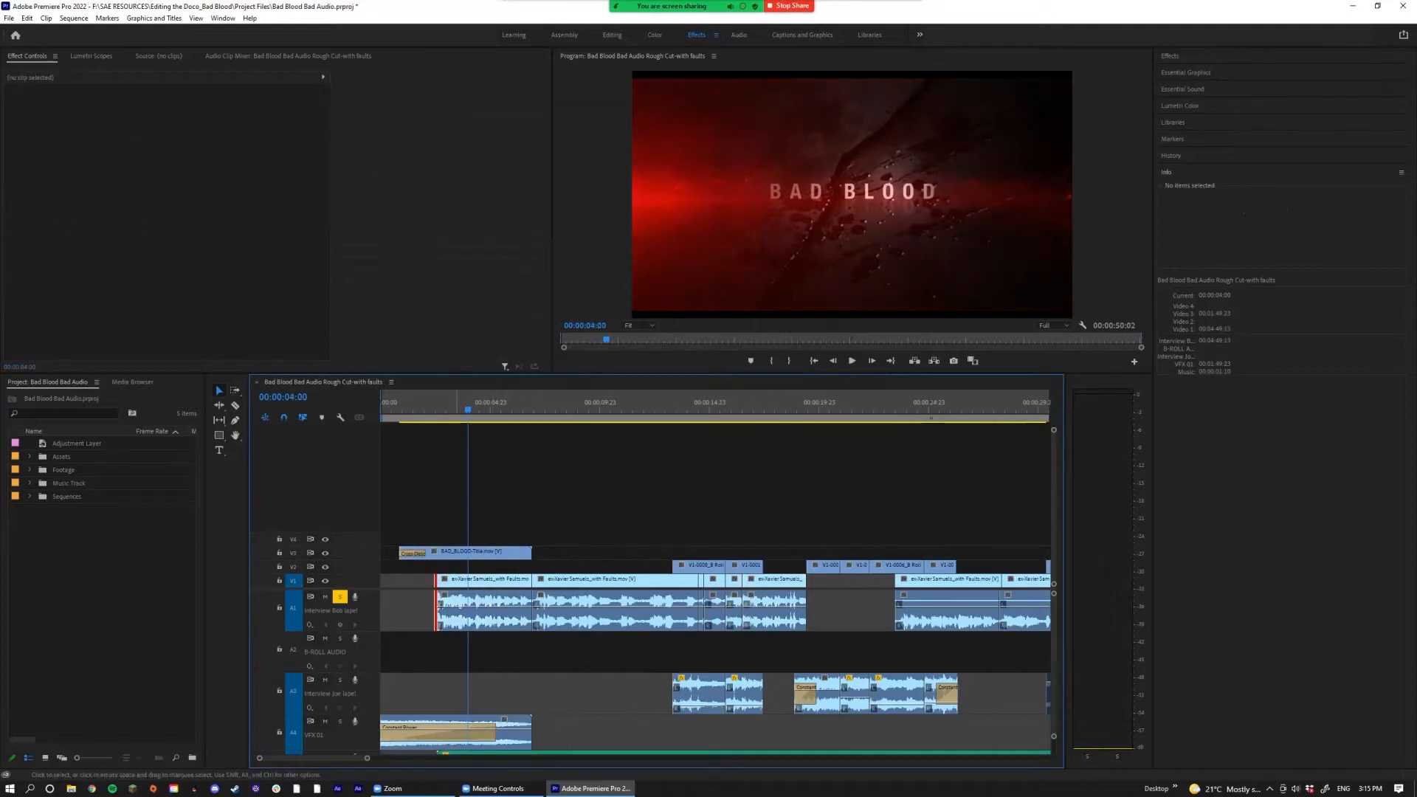
key("equal")
key("equal")
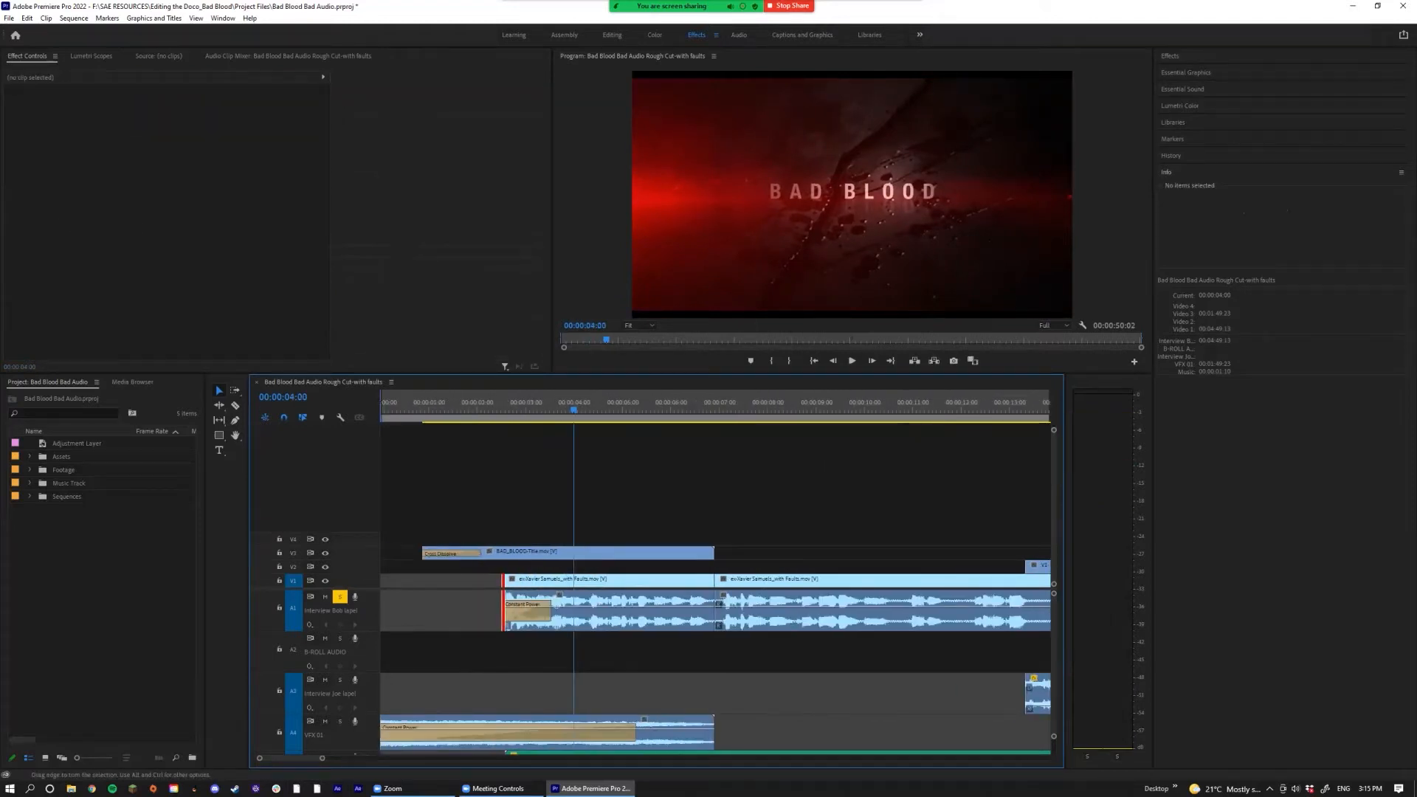
left_click_drag(550, 613, 509, 613)
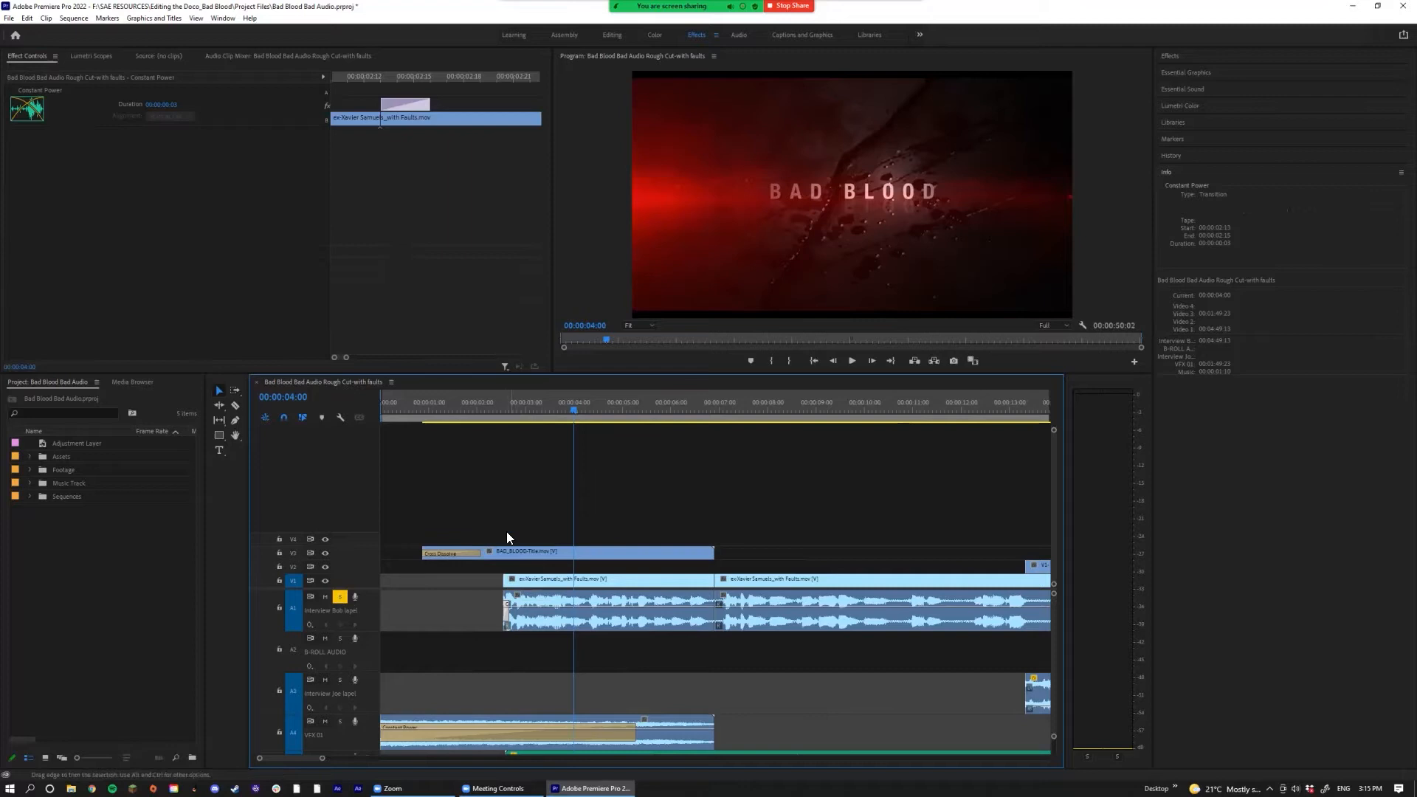
Step: Add a Constant Power crossfade at the cut between the first and second interview audio clips and shorten it to 4 frames
left_click(715, 613)
key("ctrl+shift+d")
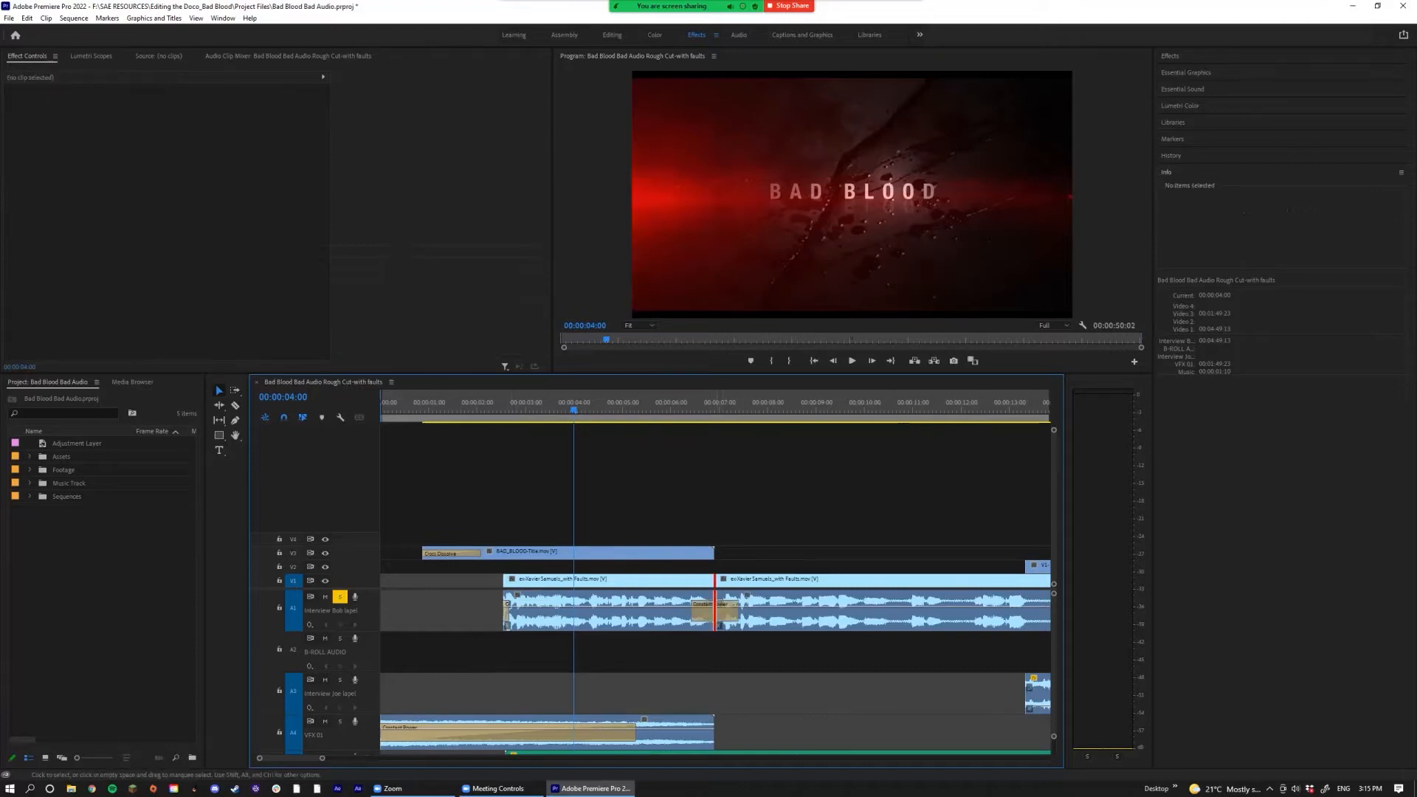
left_click_drag(738, 613, 718, 613)
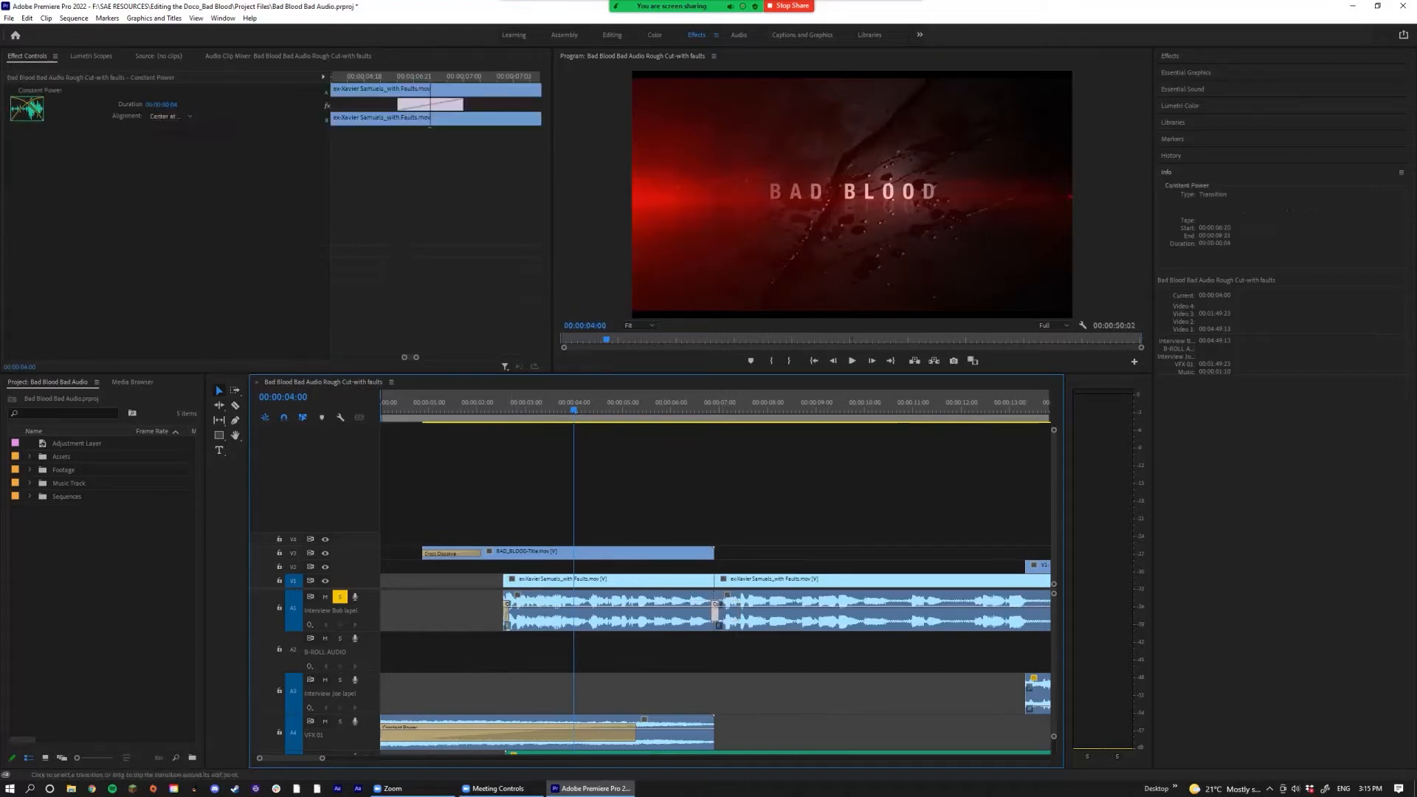
scroll(704, 590, "down", 1)
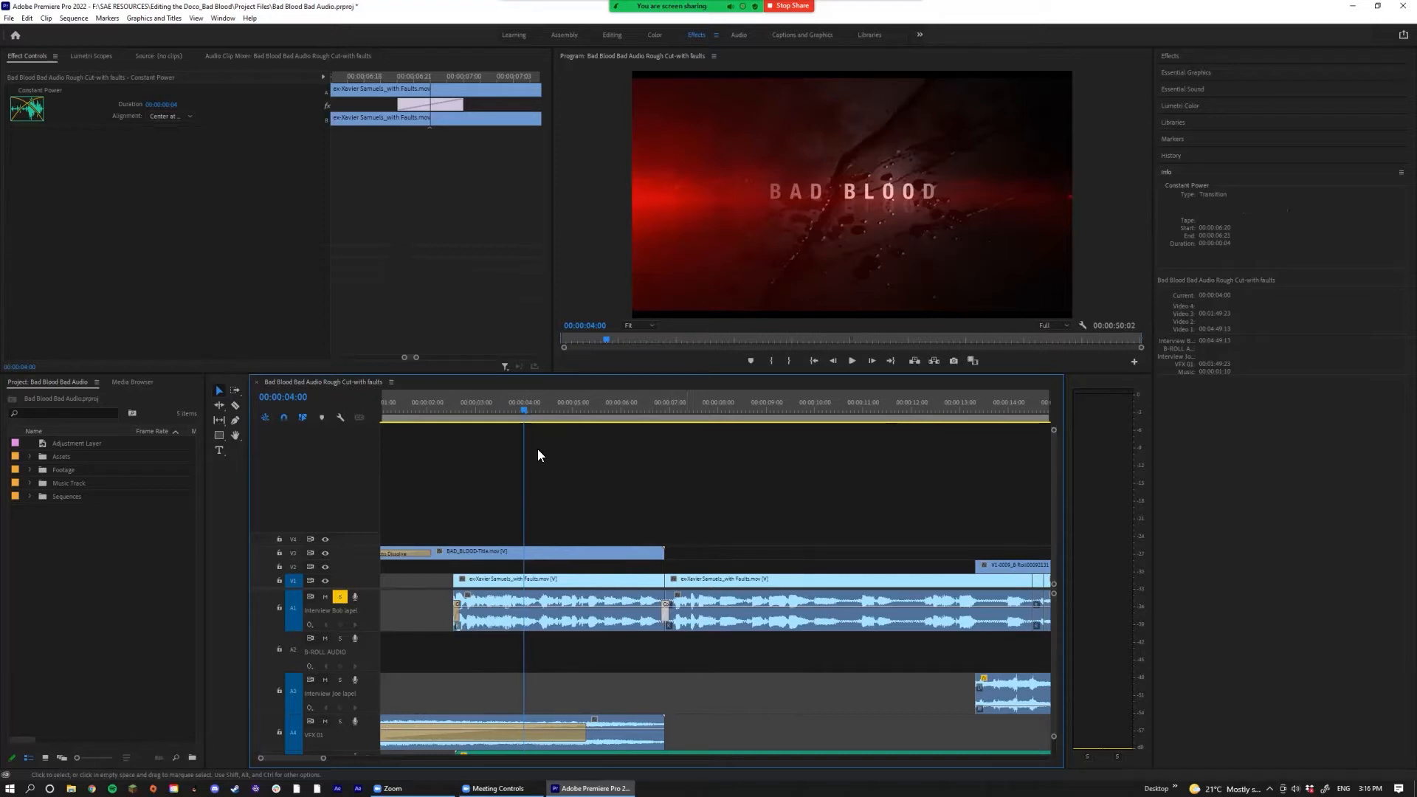
left_click(473, 411)
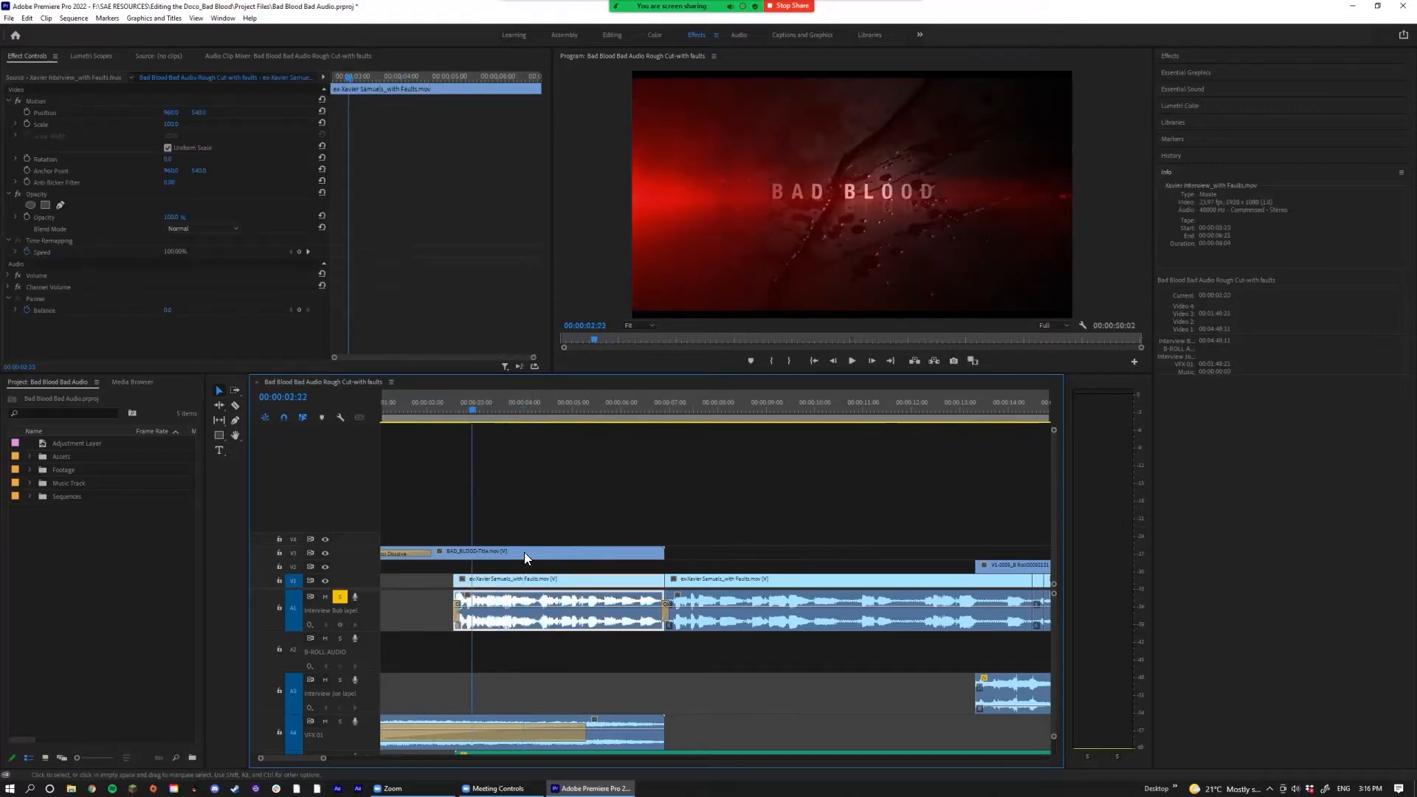
key("ctrl+shift+a")
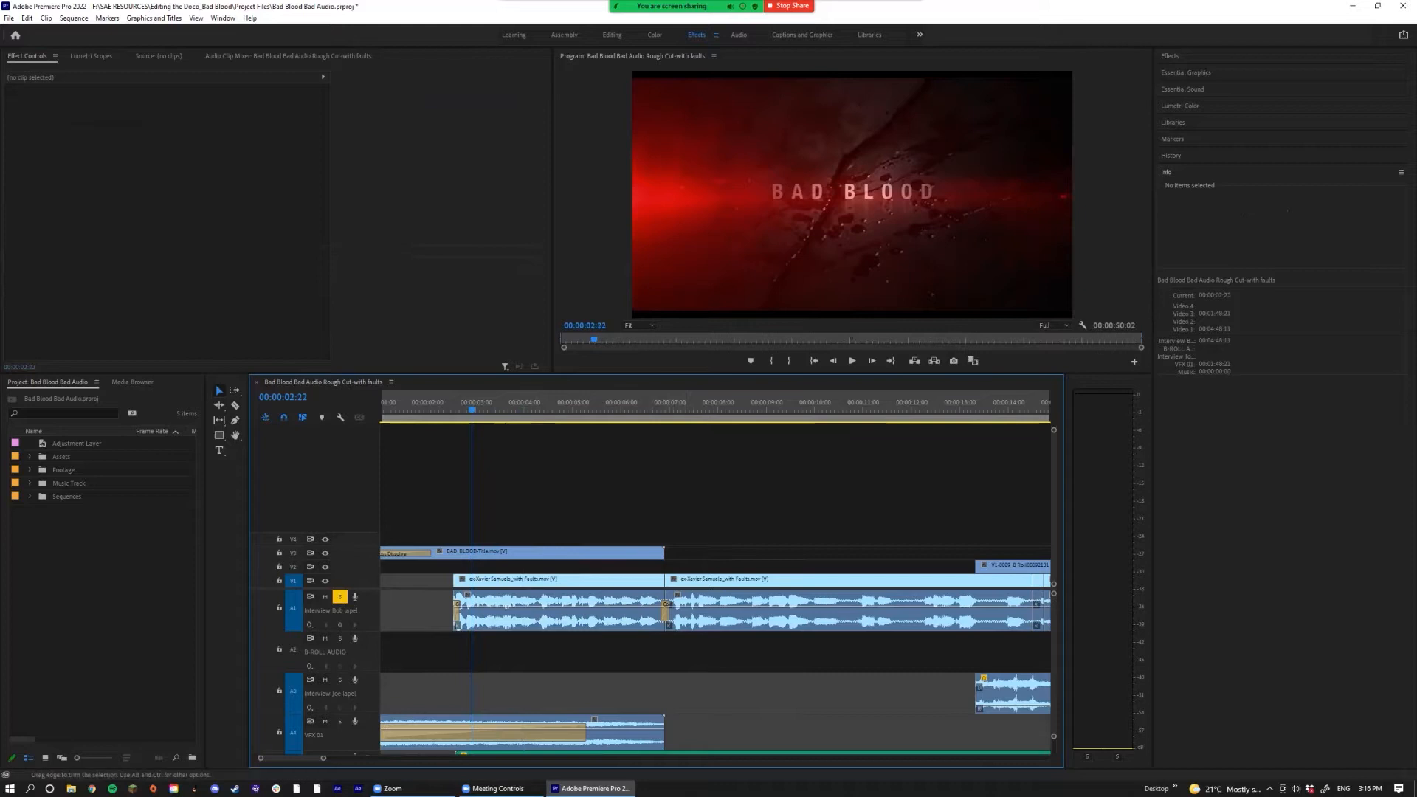
scroll(673, 608, "up", 8)
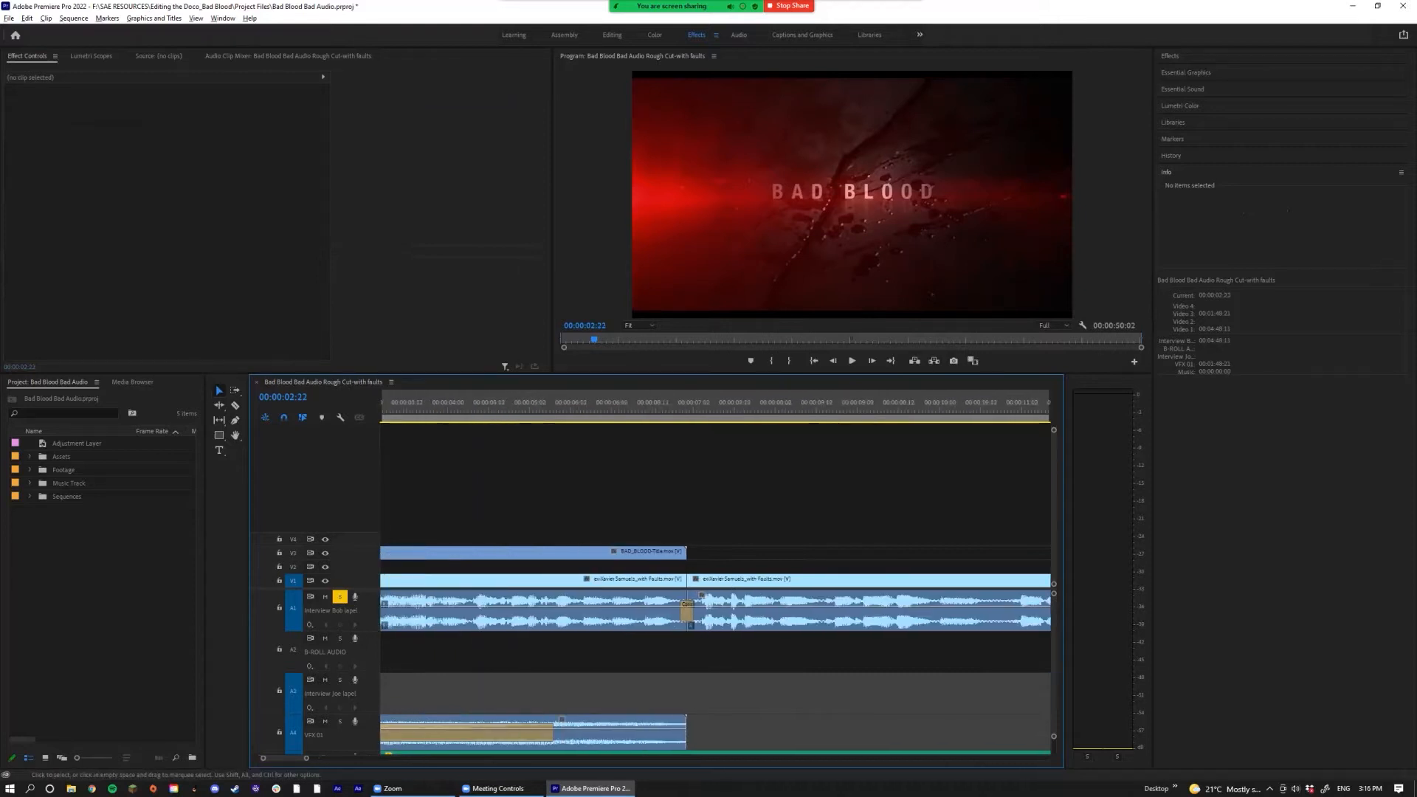
scroll(631, 557, "down", 8)
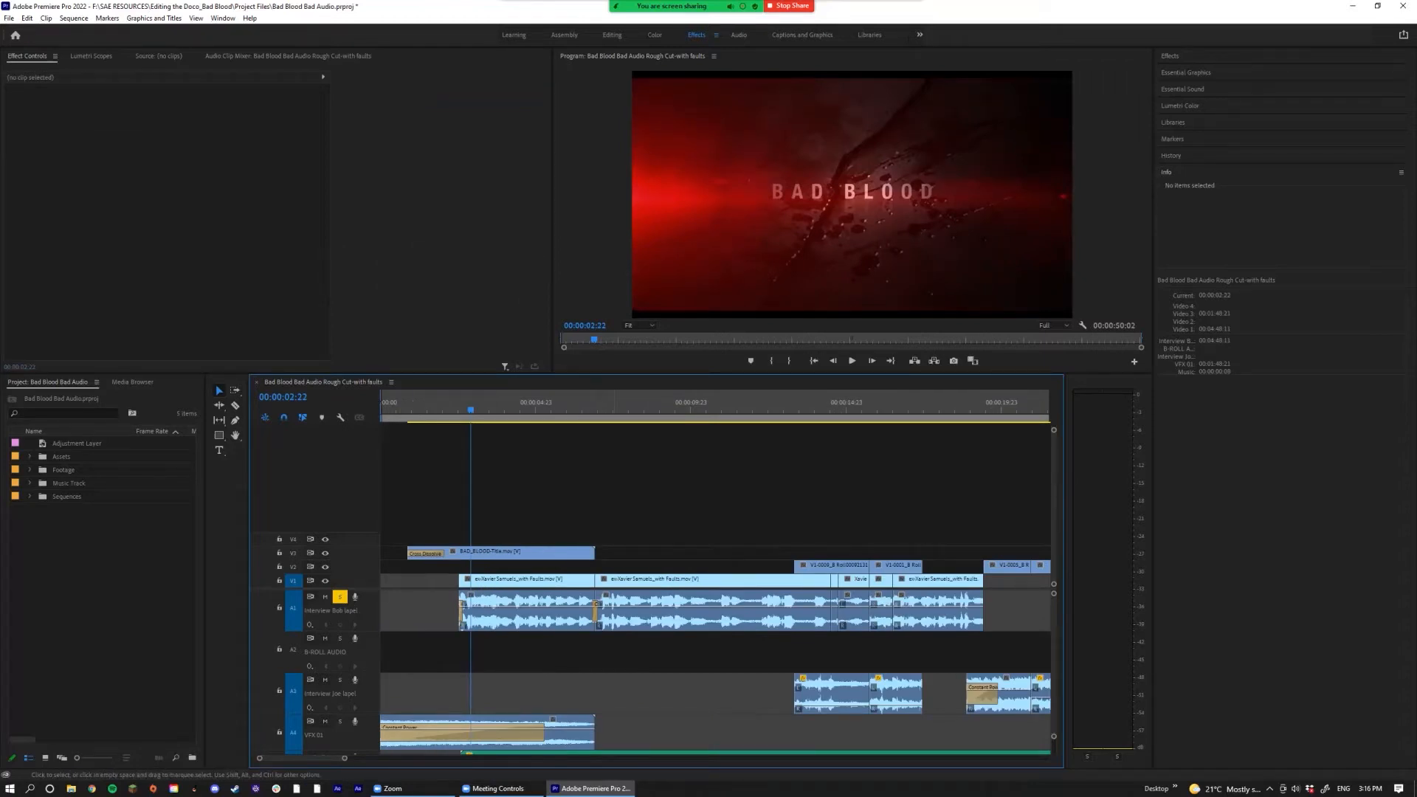
Step: Lengthen the crossfade between the first two interview clips, play across the cut, and extend it further to about 2 seconds
scroll(586, 611, "up", 7)
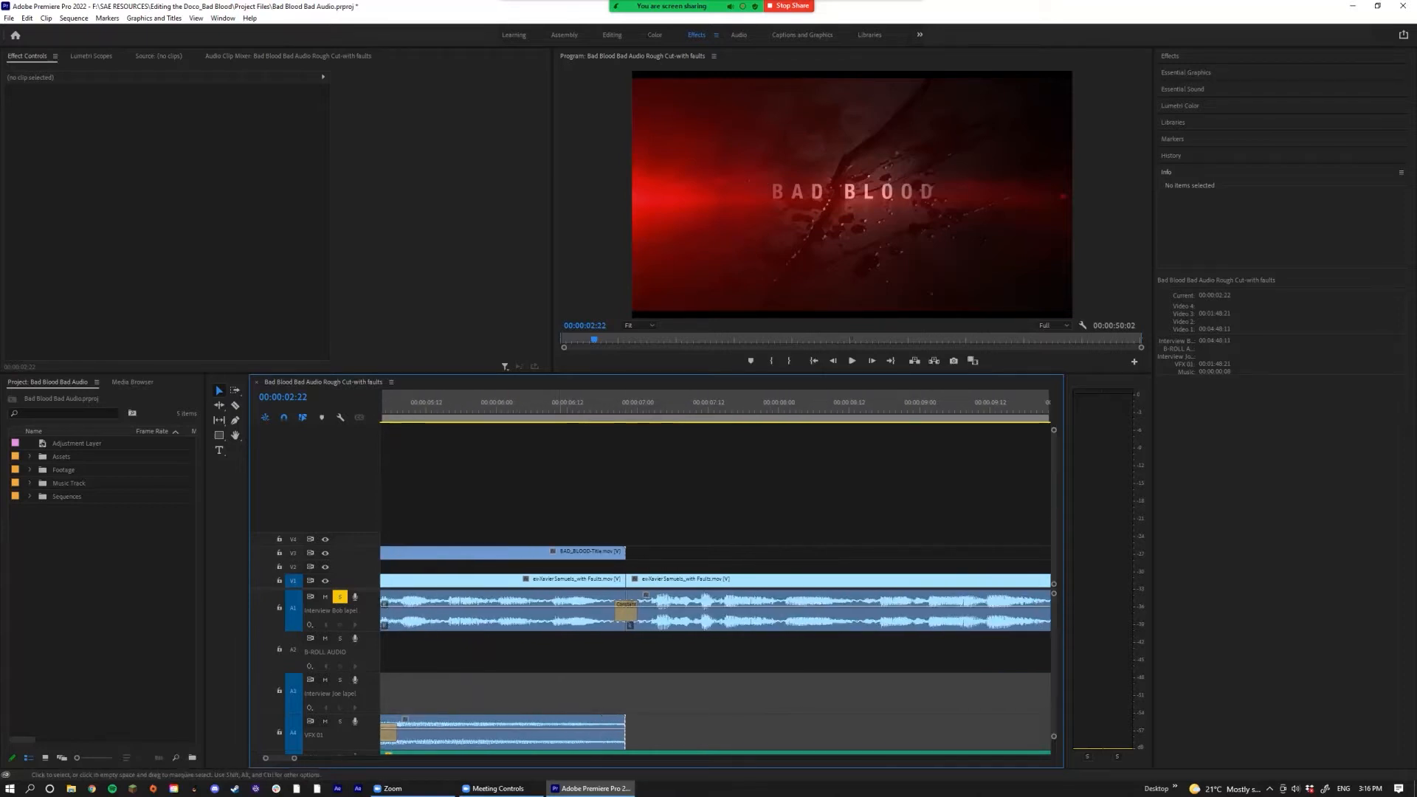
left_click_drag(636, 612, 684, 612)
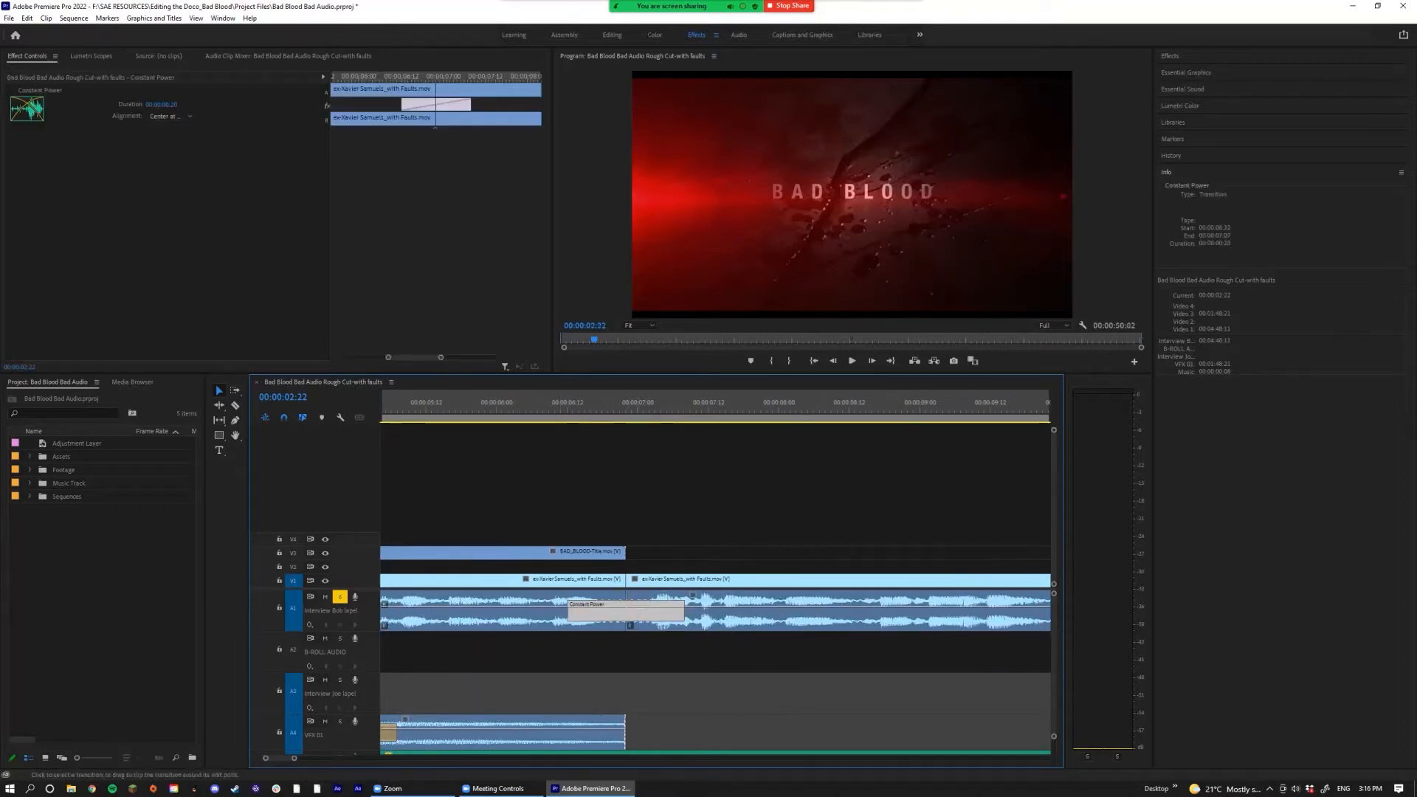
left_click(578, 403)
key("space")
left_click_drag(683, 612, 767, 613)
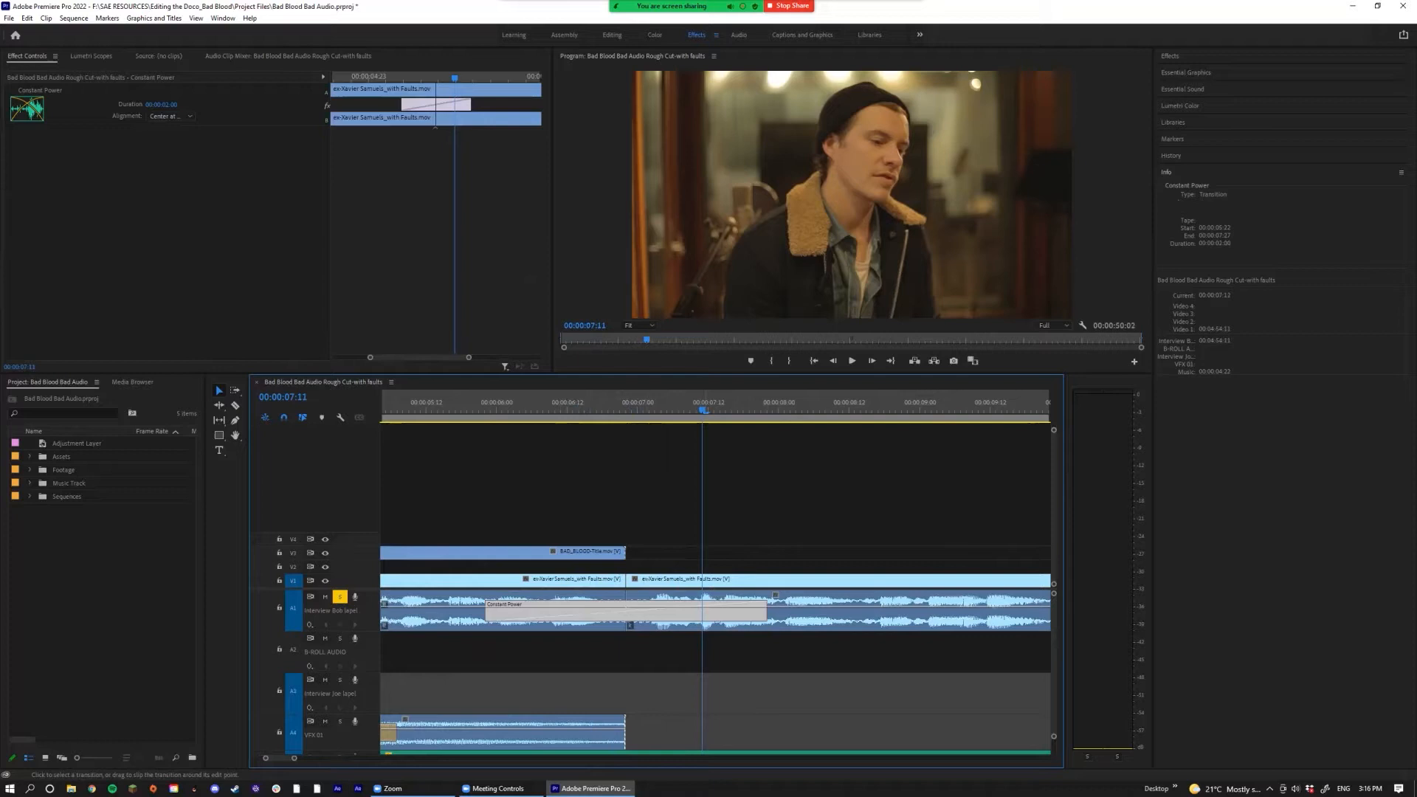
Step: Play through the lengthened crossfade to hear how the two interview clips overlap
left_click(496, 407)
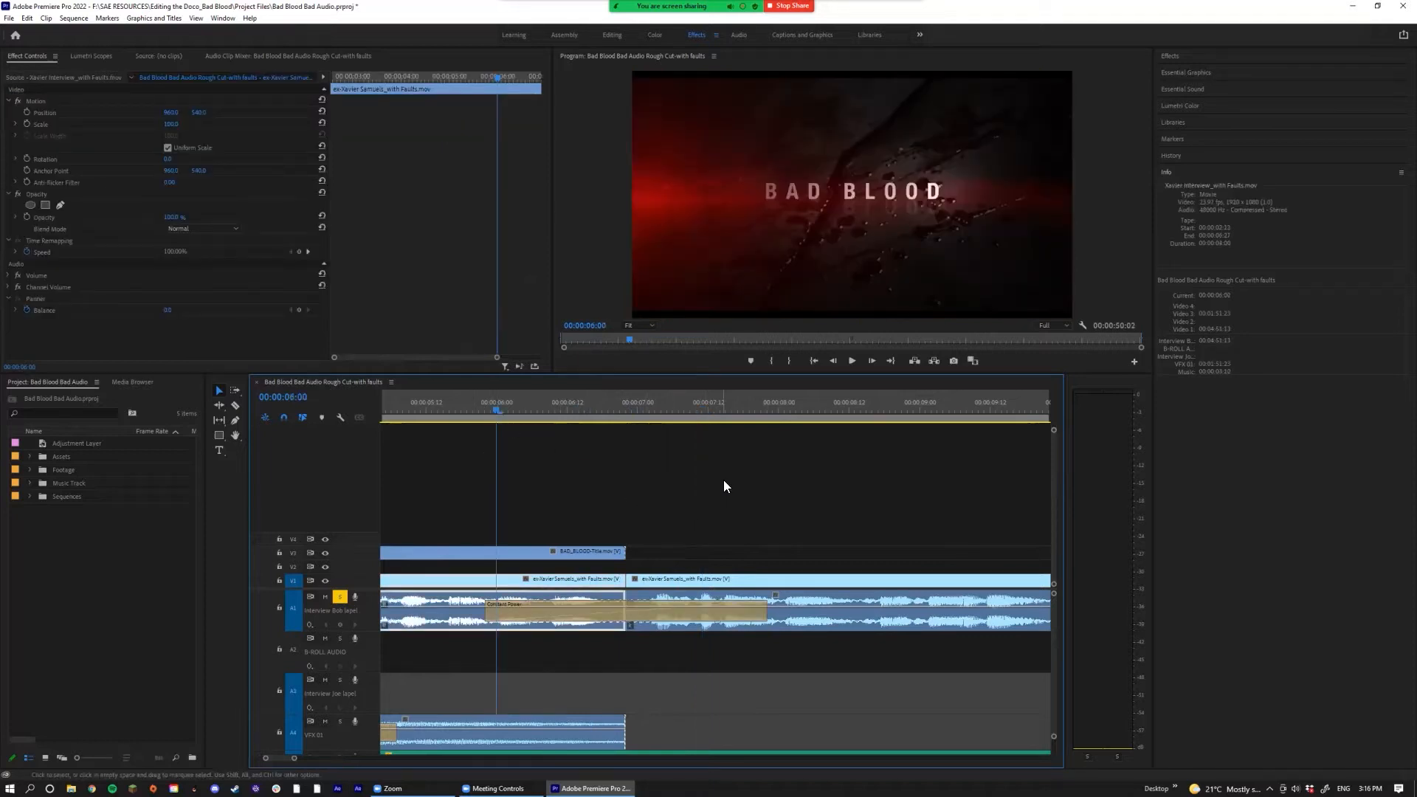
key("space")
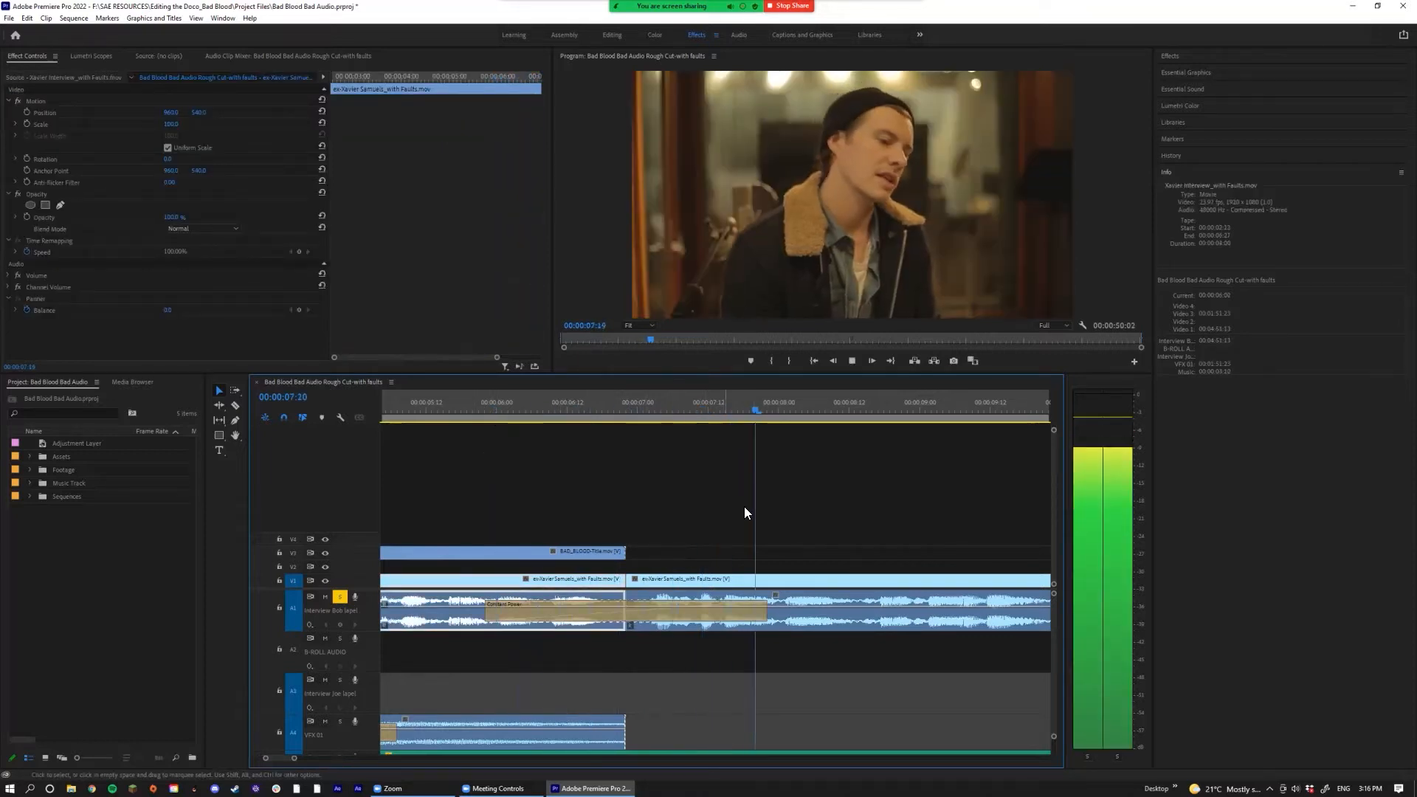
key("space")
Step: Shorten the crossfade between the first and second interview audio clips back to 4 frames
left_click_drag(765, 614, 637, 614)
left_click(649, 652)
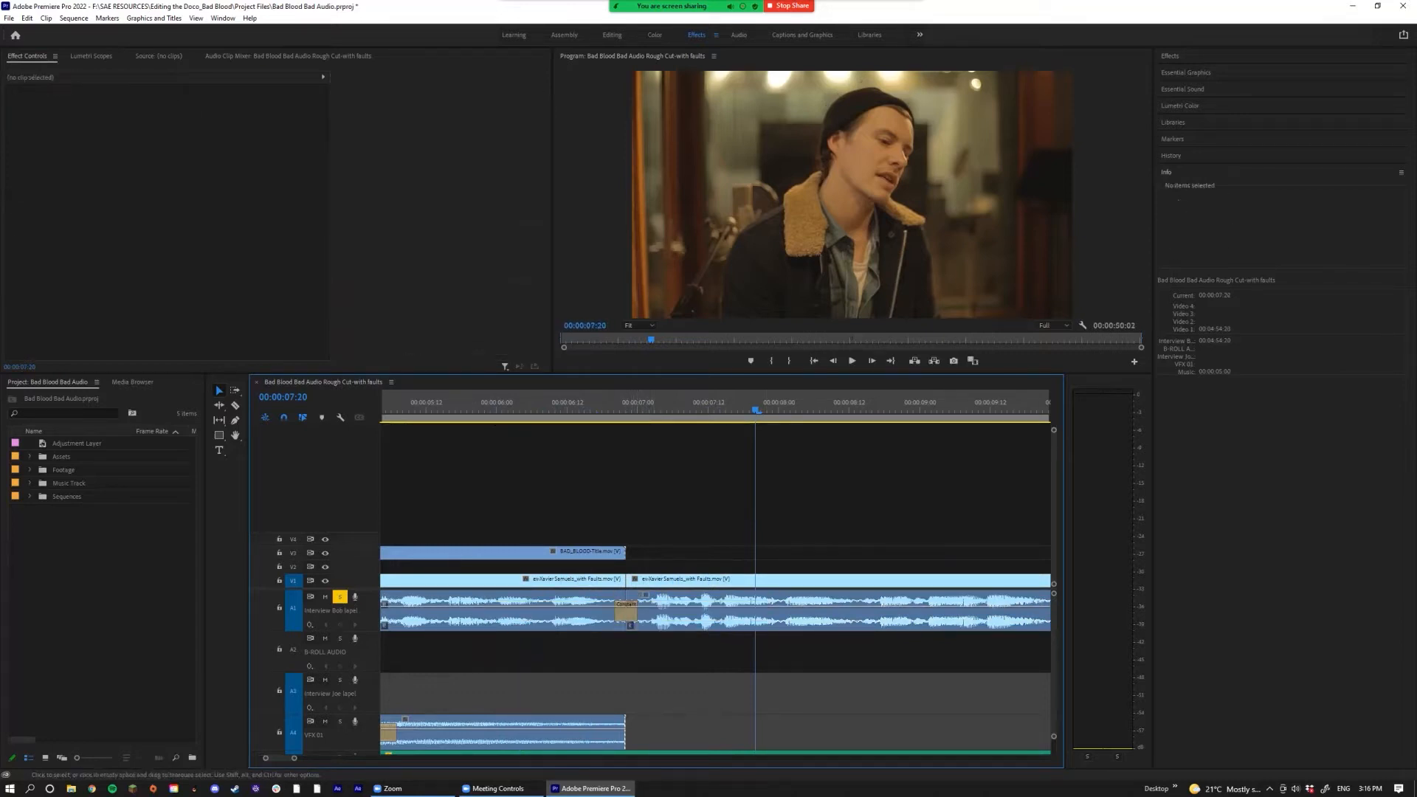
left_click(626, 612)
left_click_drag(626, 612, 627, 614)
Step: Add a Constant Power crossfade between the second interview audio clip and the tiny clip after it, shortened to about 2 frames
scroll(664, 613, "down", 5)
scroll(664, 614, "down", 4)
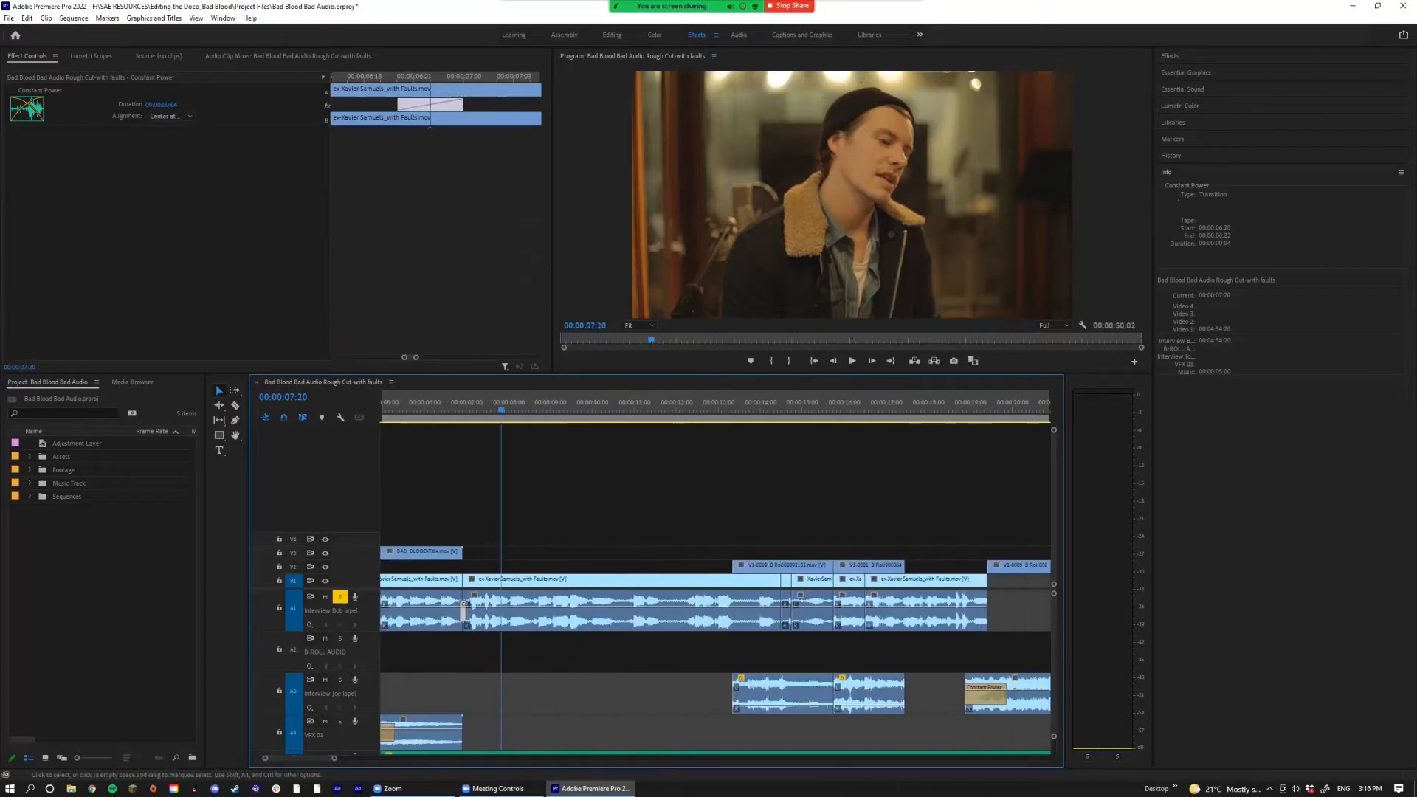
scroll(708, 614, "up", 3)
scroll(664, 614, "down", 4)
scroll(664, 614, "up", 4)
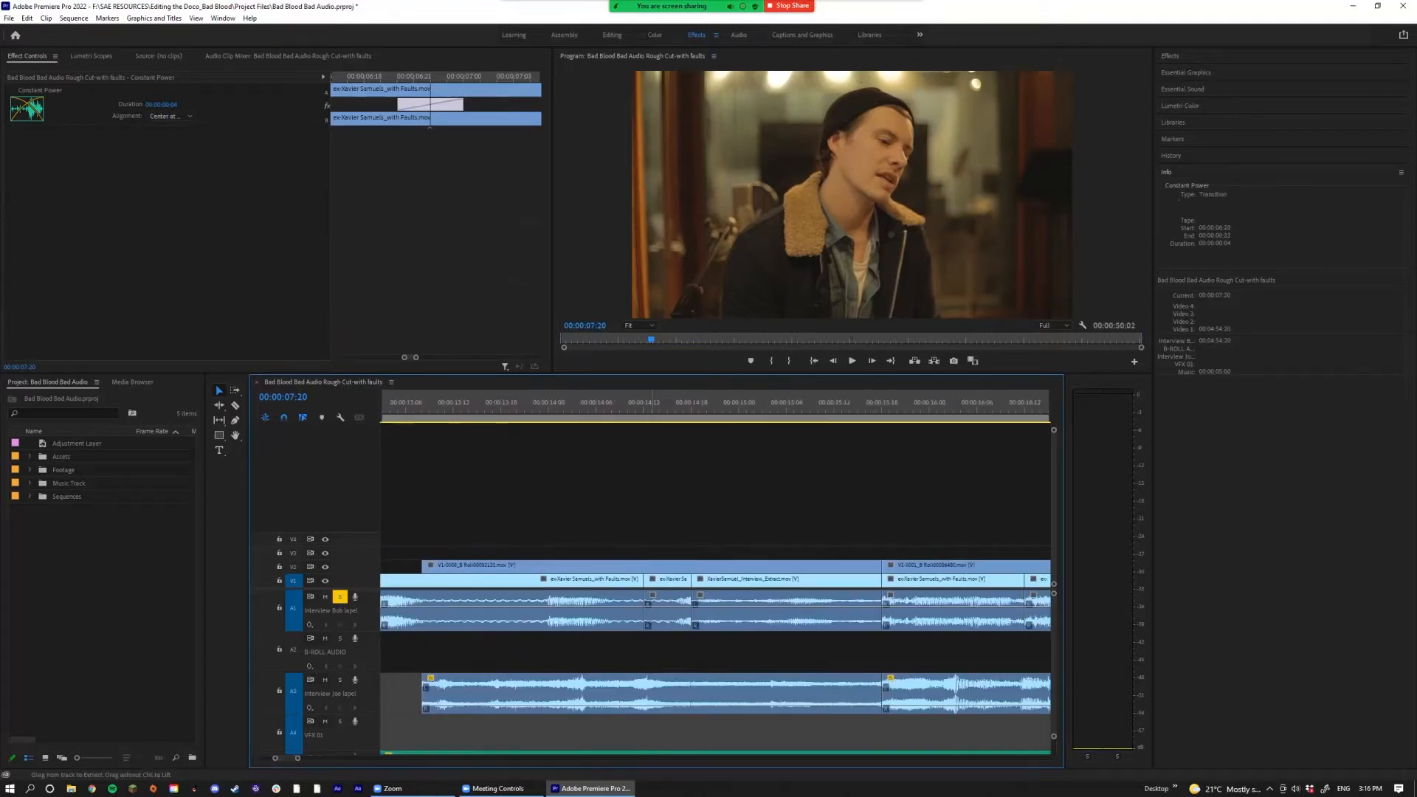
left_click(645, 614)
key("ctrl+shift+d")
left_click_drag(689, 614, 651, 612)
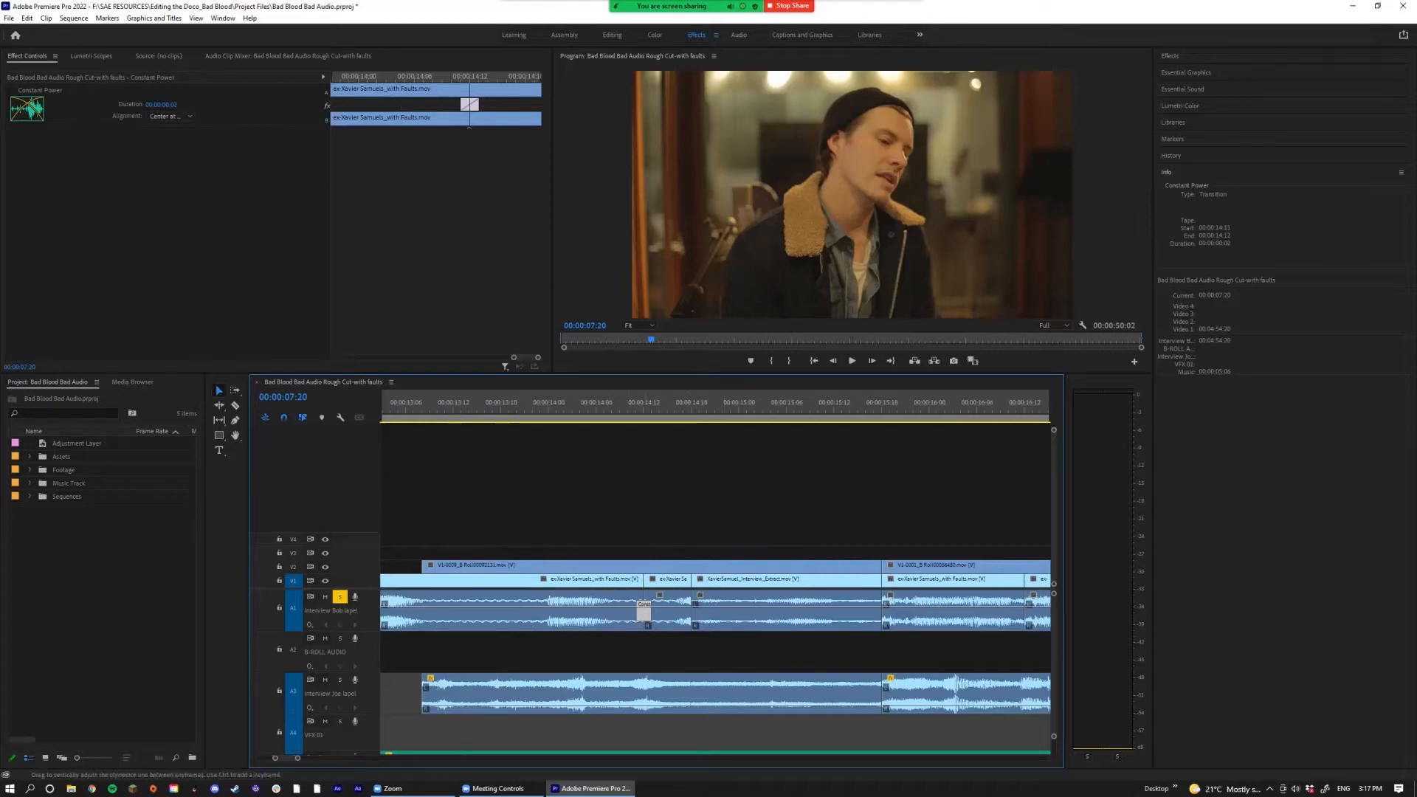
scroll(640, 613, "down", 6)
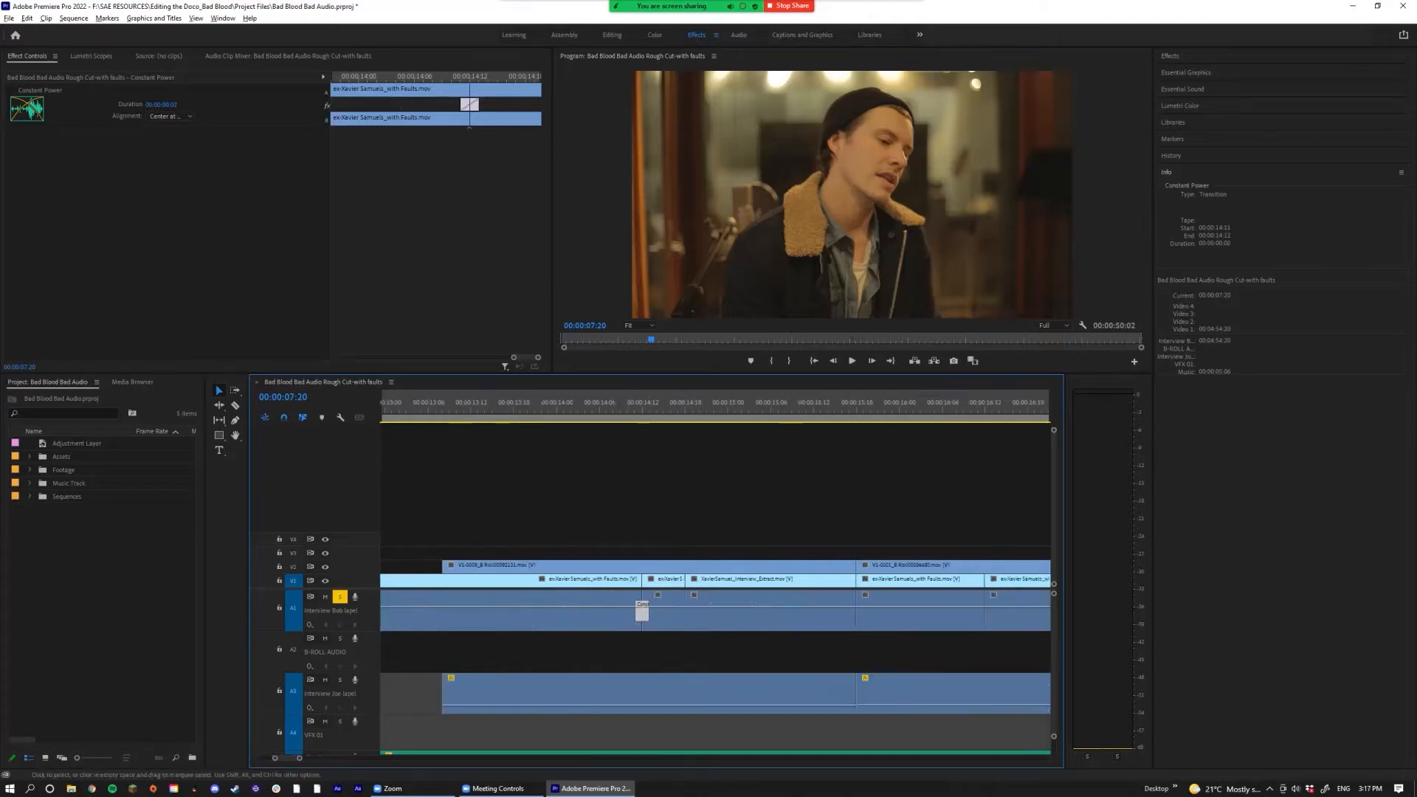
scroll(627, 612, "up", 2)
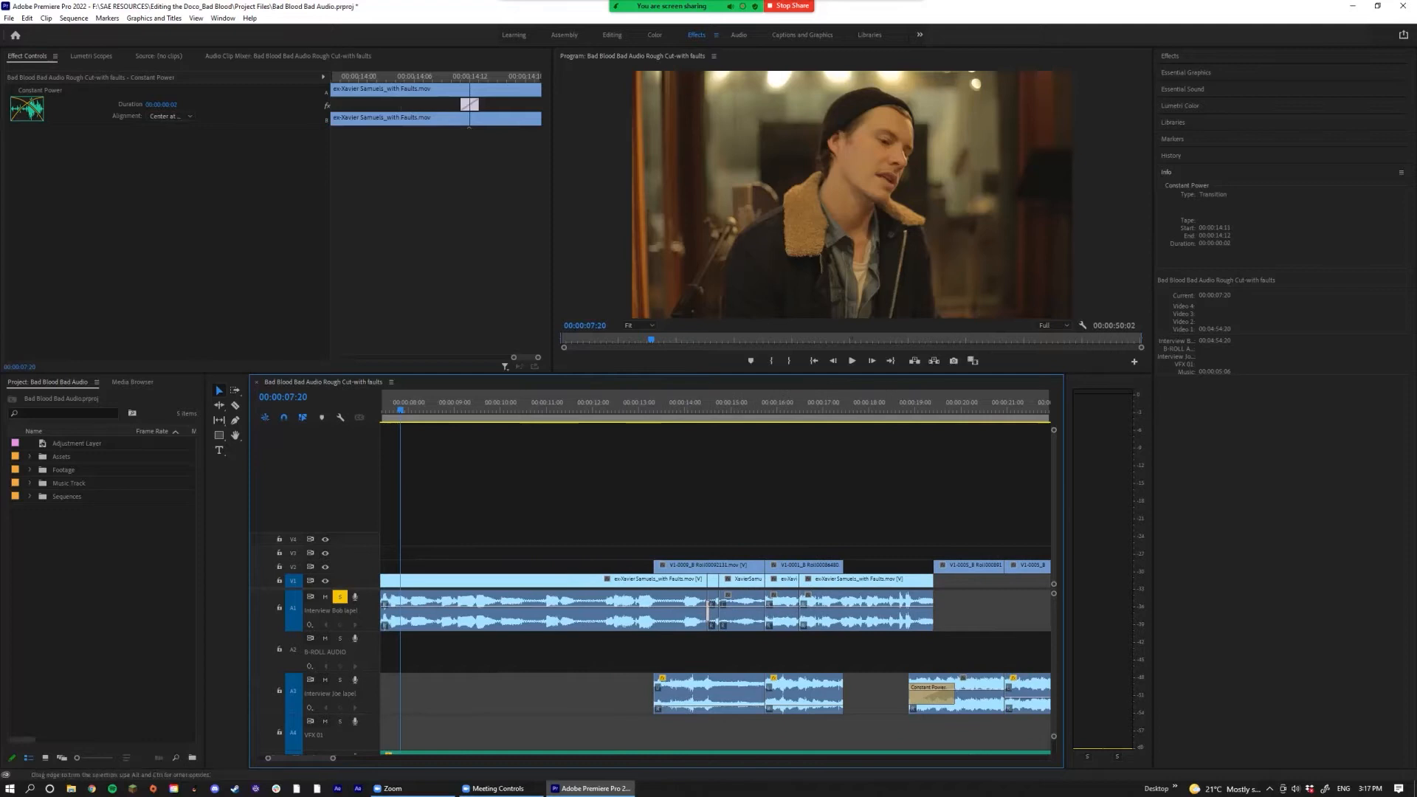
scroll(708, 609, "up", 5)
scroll(723, 609, "up", 2)
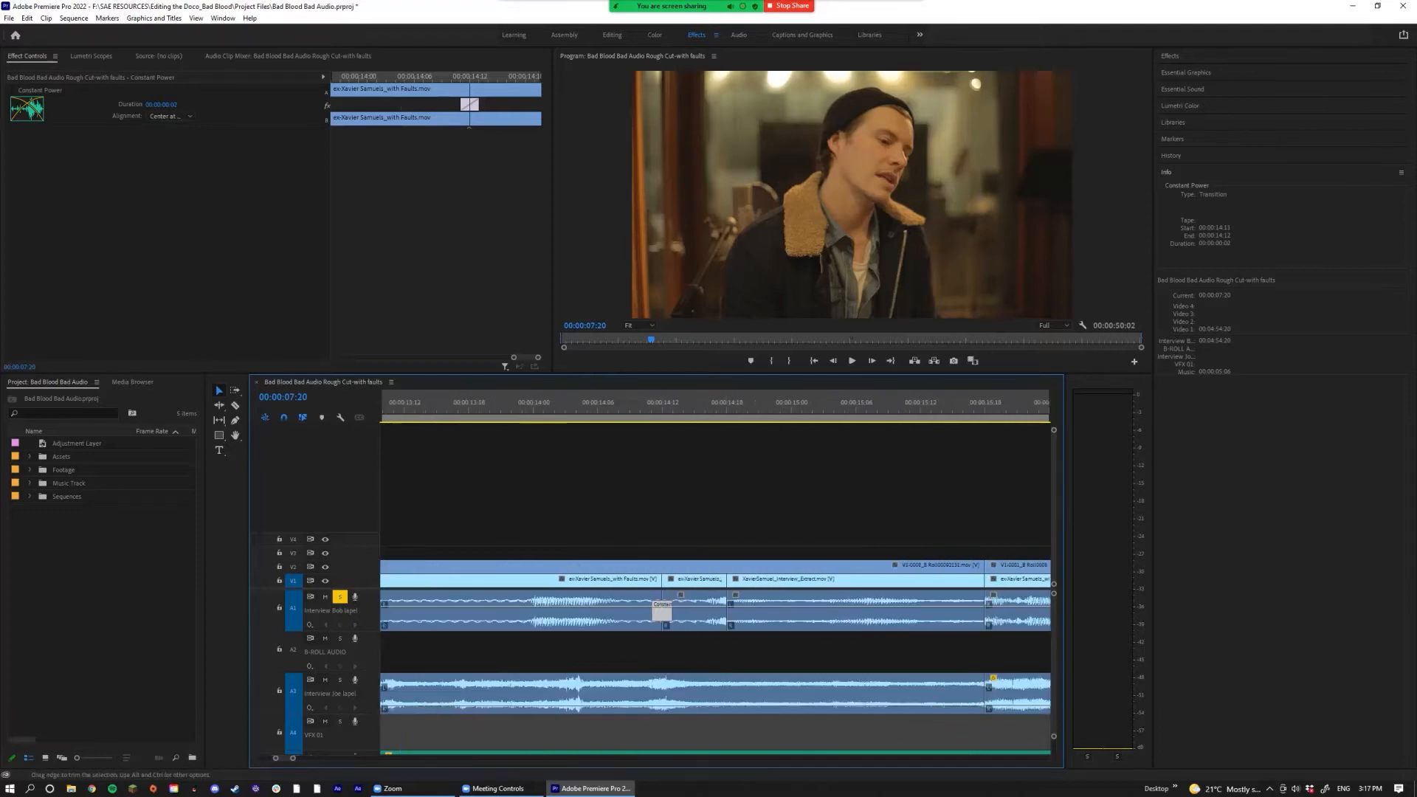
scroll(723, 610, "down", 8)
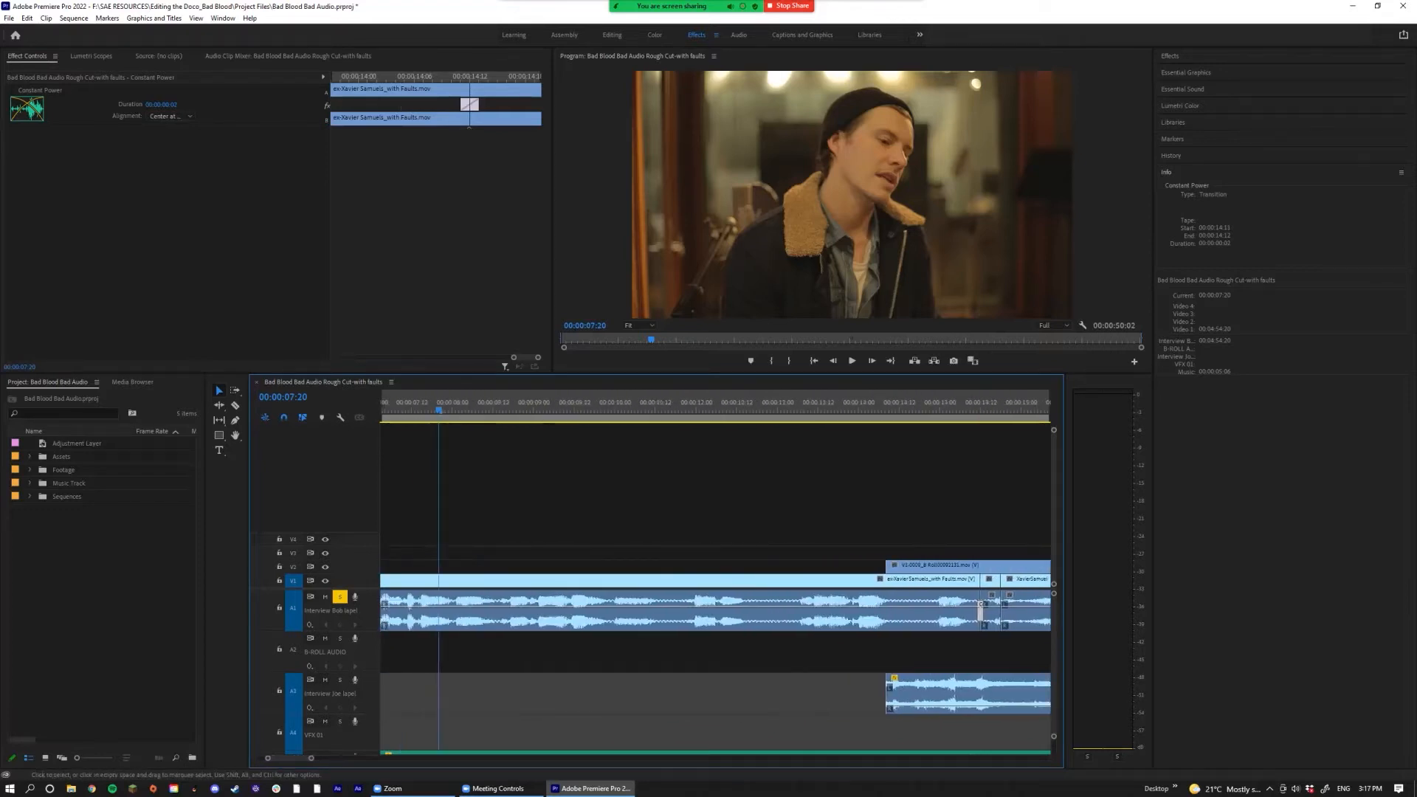
Step: Play the sequence from about 00:00:02:15 through the first interview crossfades and the short clips that follow, stopping near 00:00:16:12
scroll(476, 476, "up", 2)
left_click(497, 406)
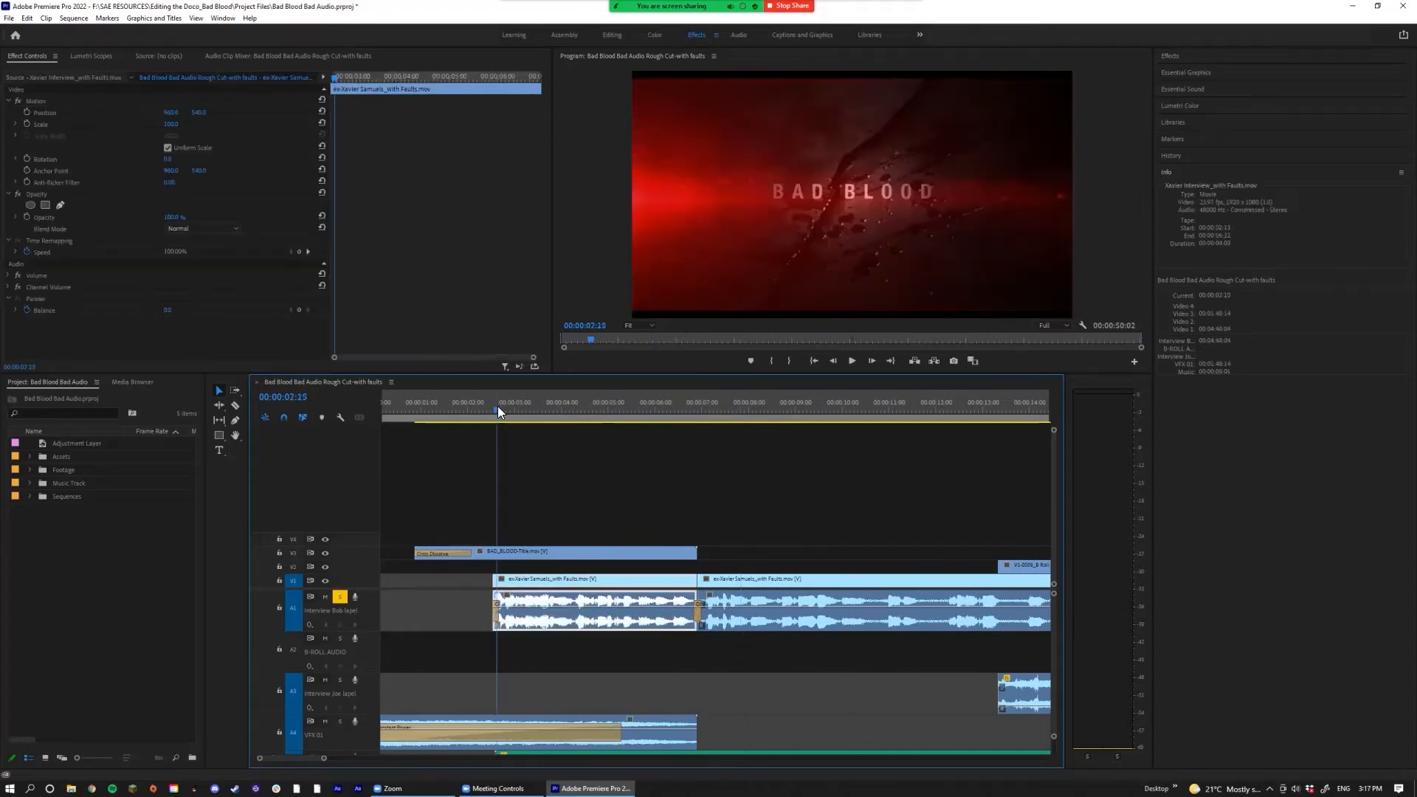
key("space")
scroll(705, 591, "down", 1)
scroll(738, 591, "up", 2)
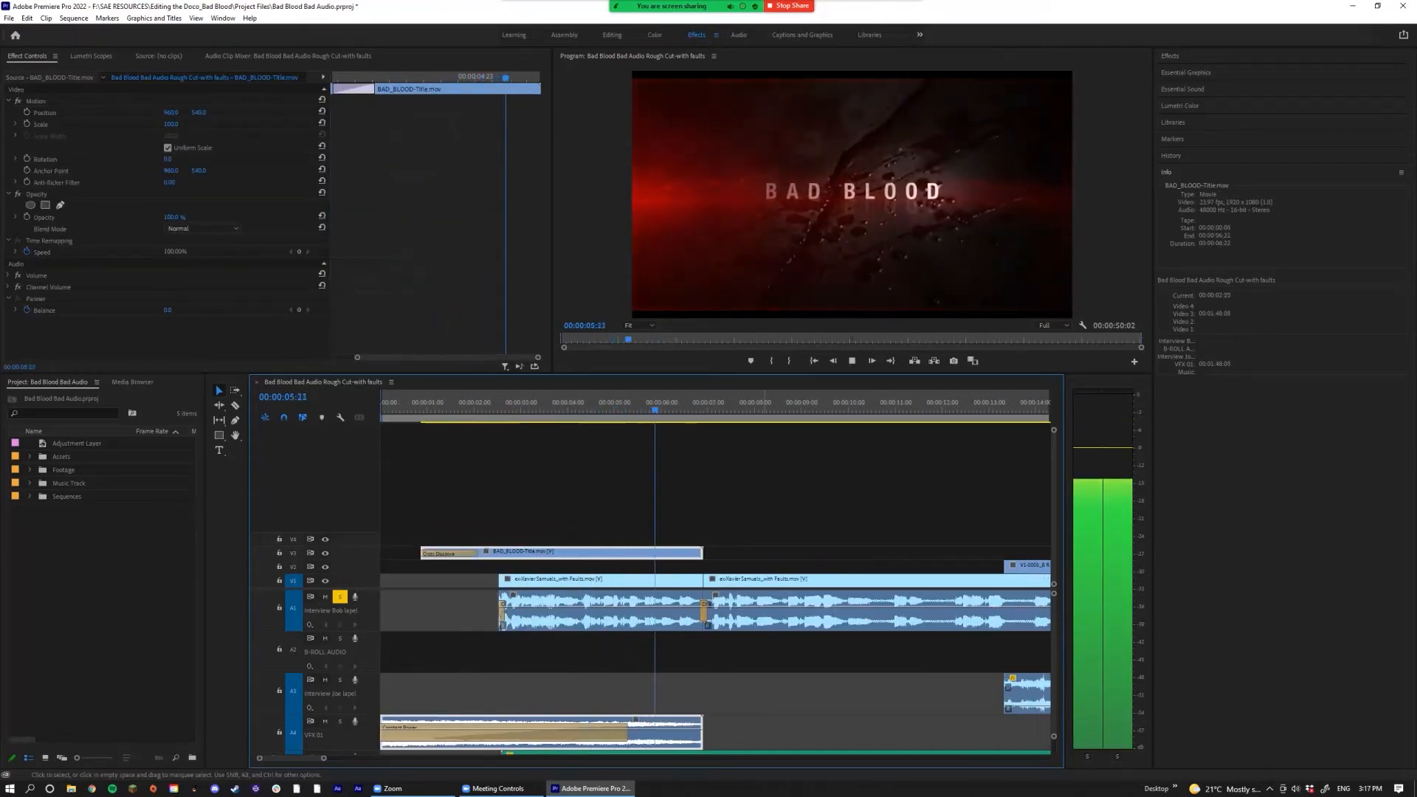
scroll(715, 591, "down", 5)
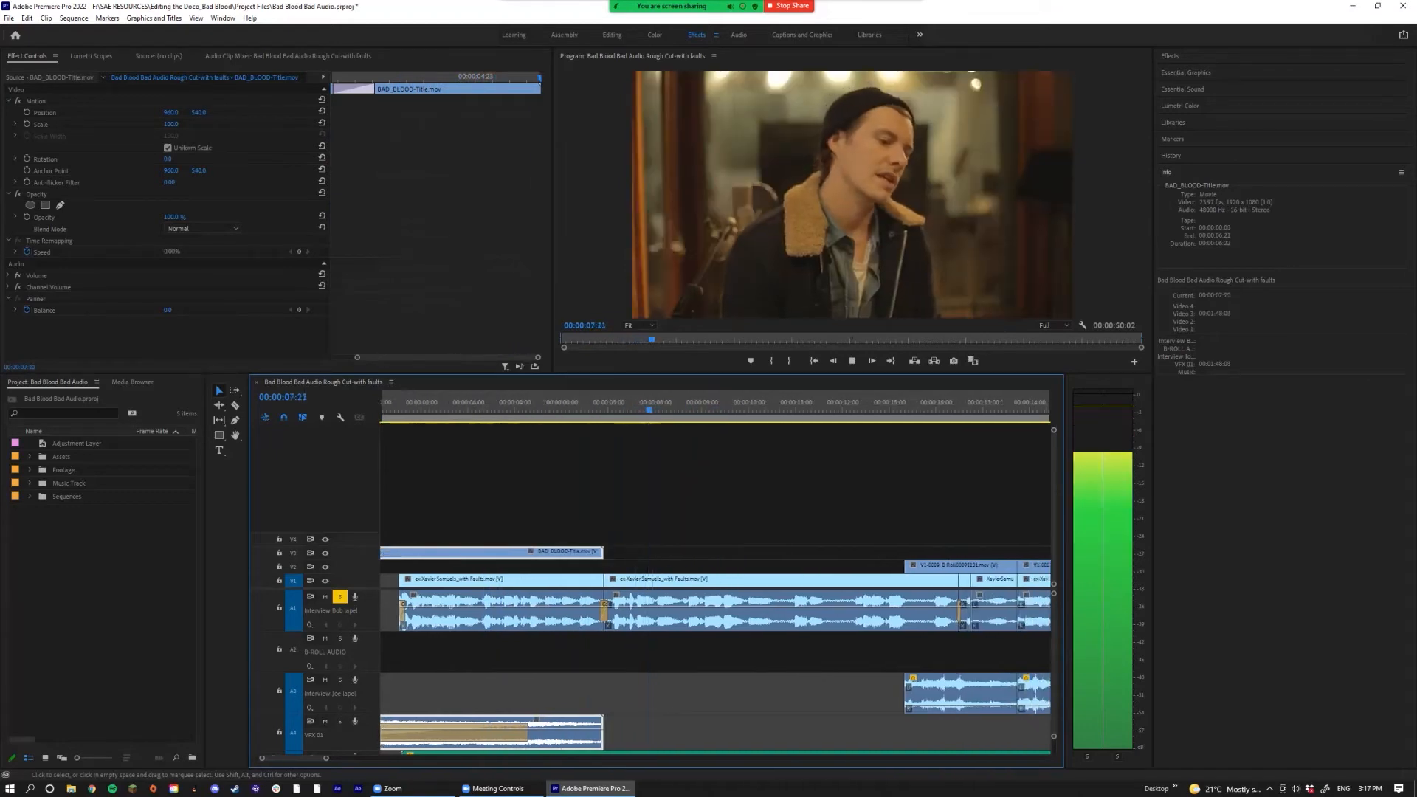
scroll(714, 590, "down", 1)
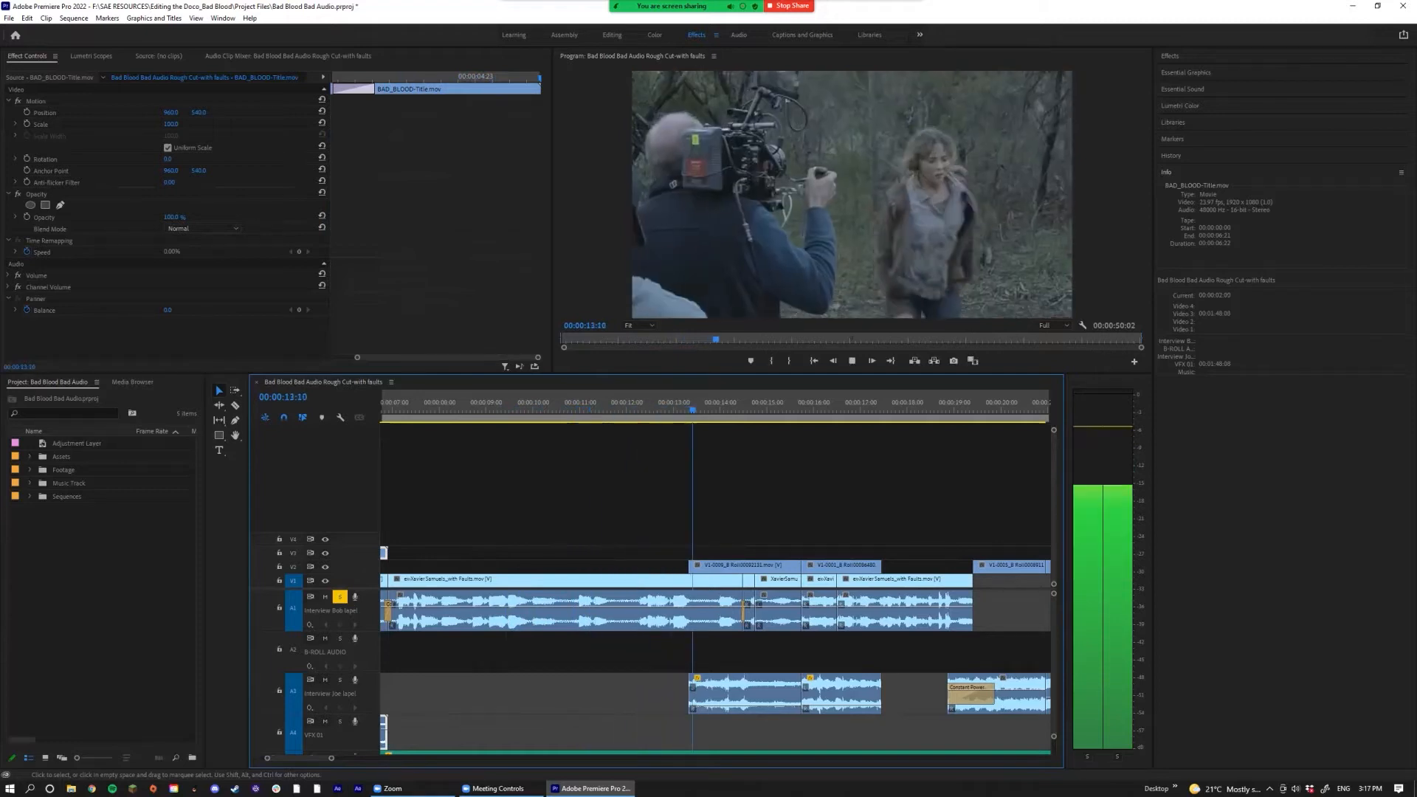
scroll(714, 591, "down", 2)
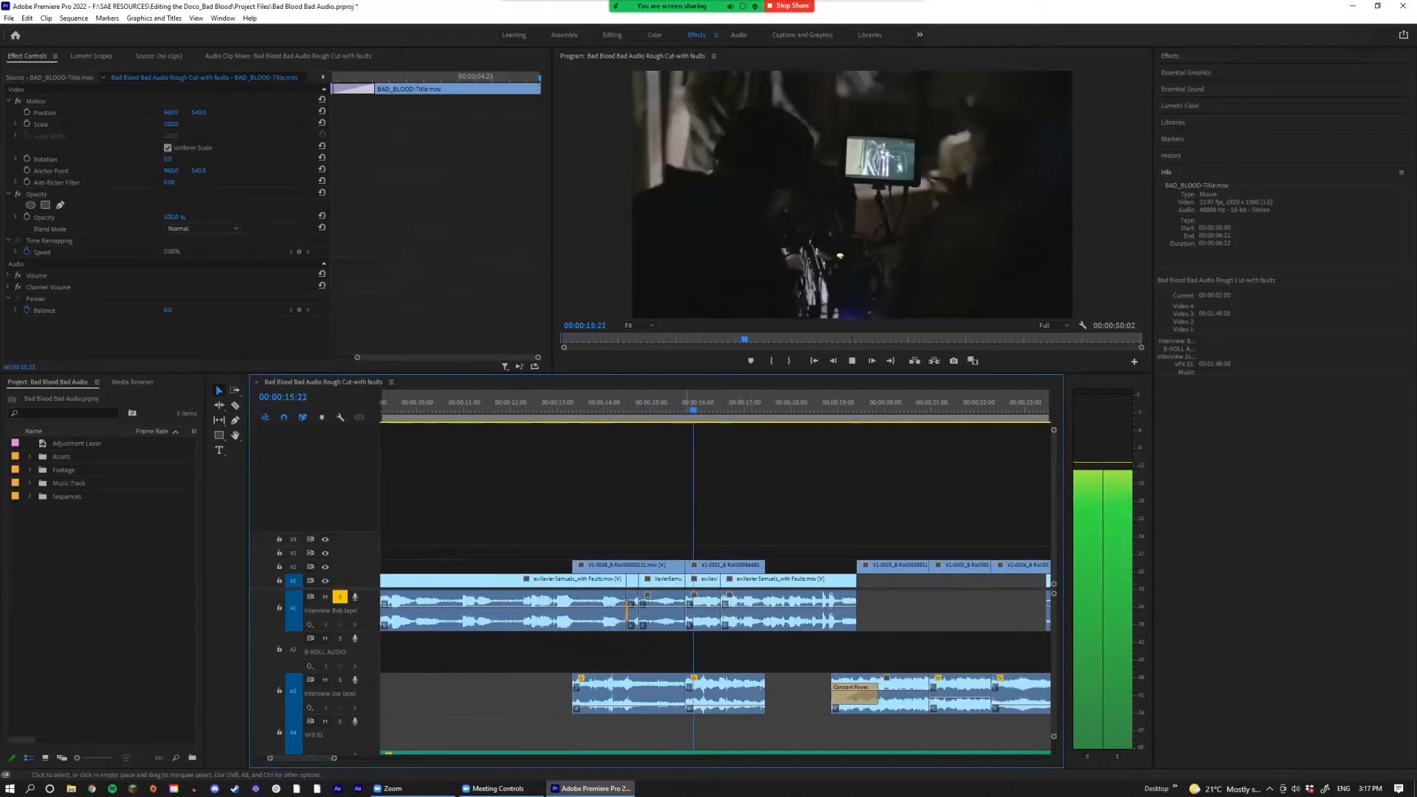
key("space")
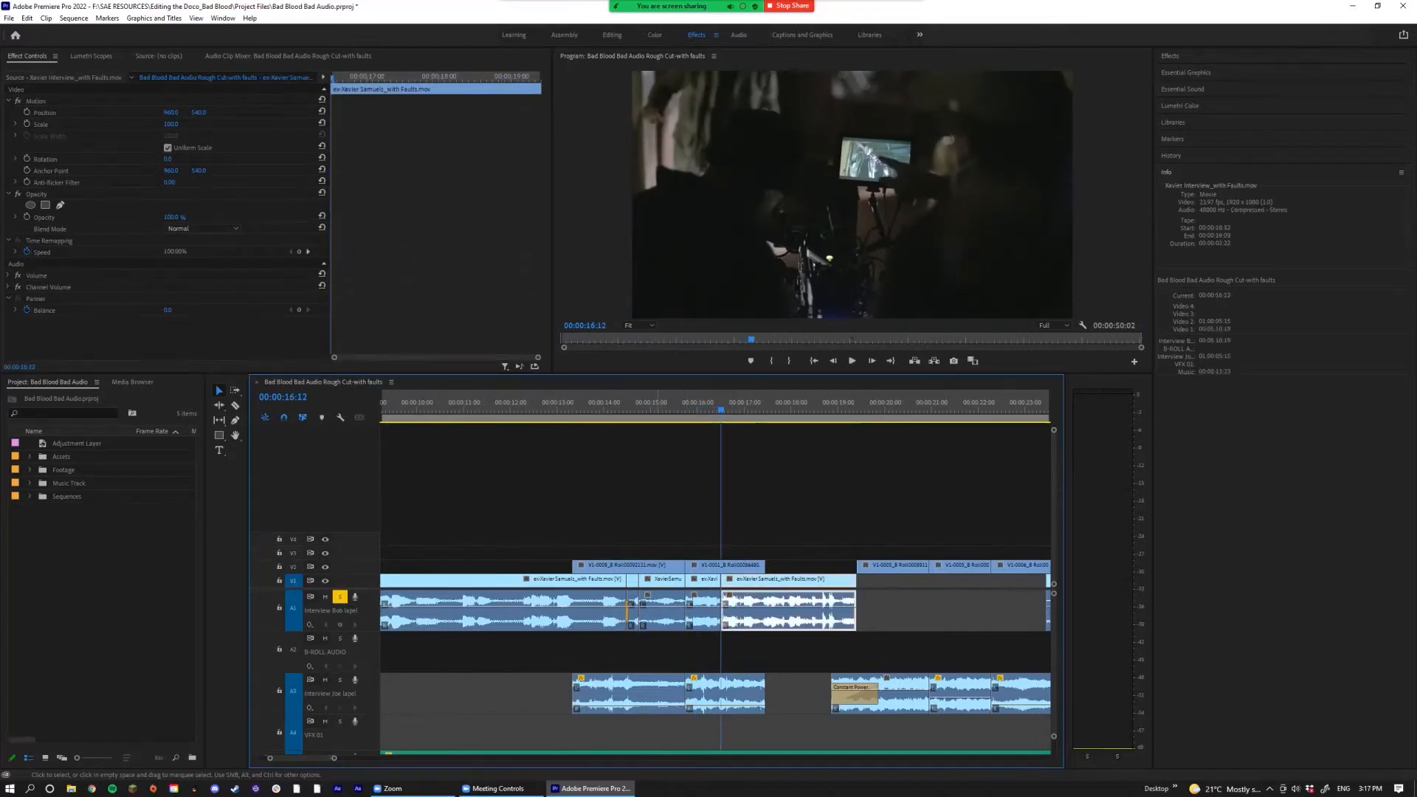
Step: Map the right source channel to the left channel of the short interview extract clip and normalize its max peak
key("=")
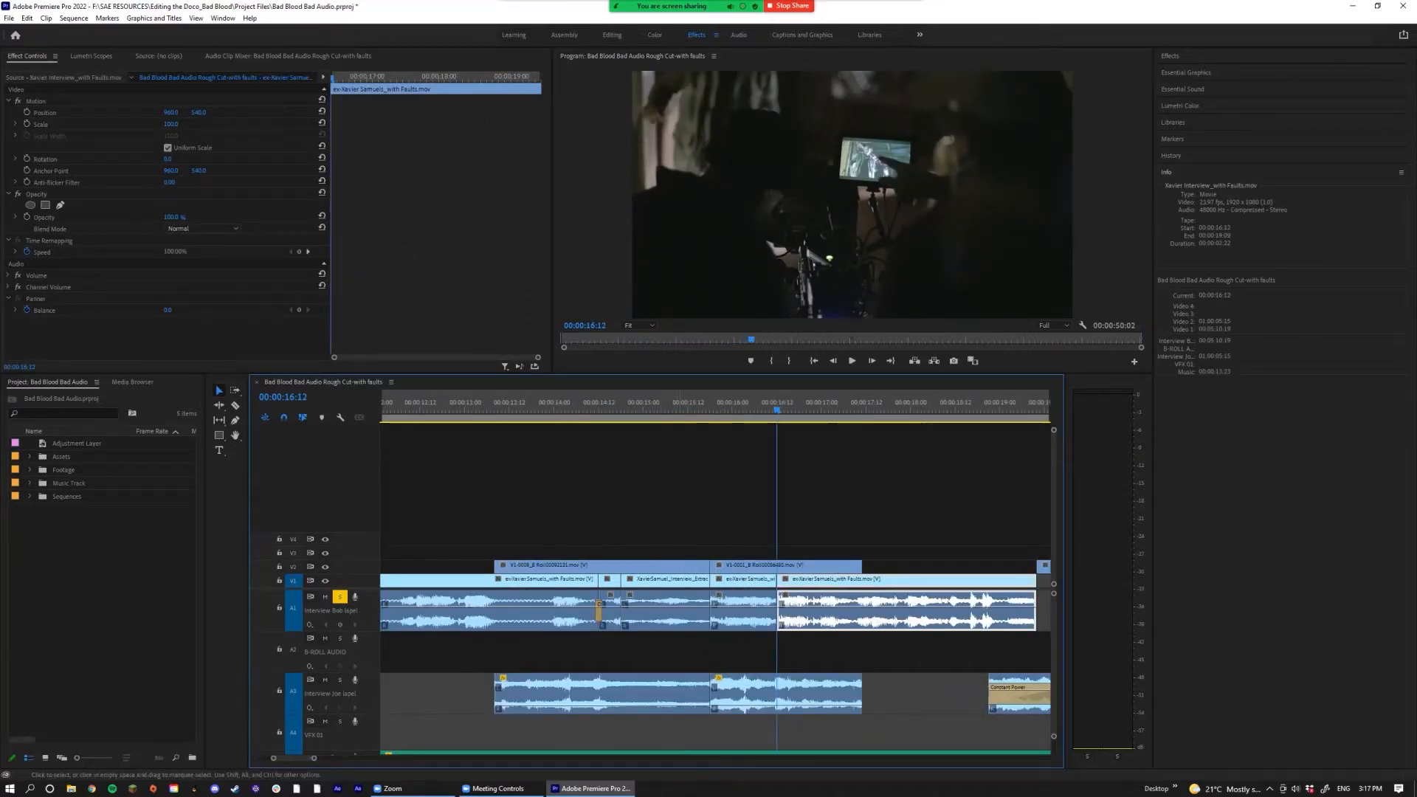
left_click(677, 614)
right_click(673, 624)
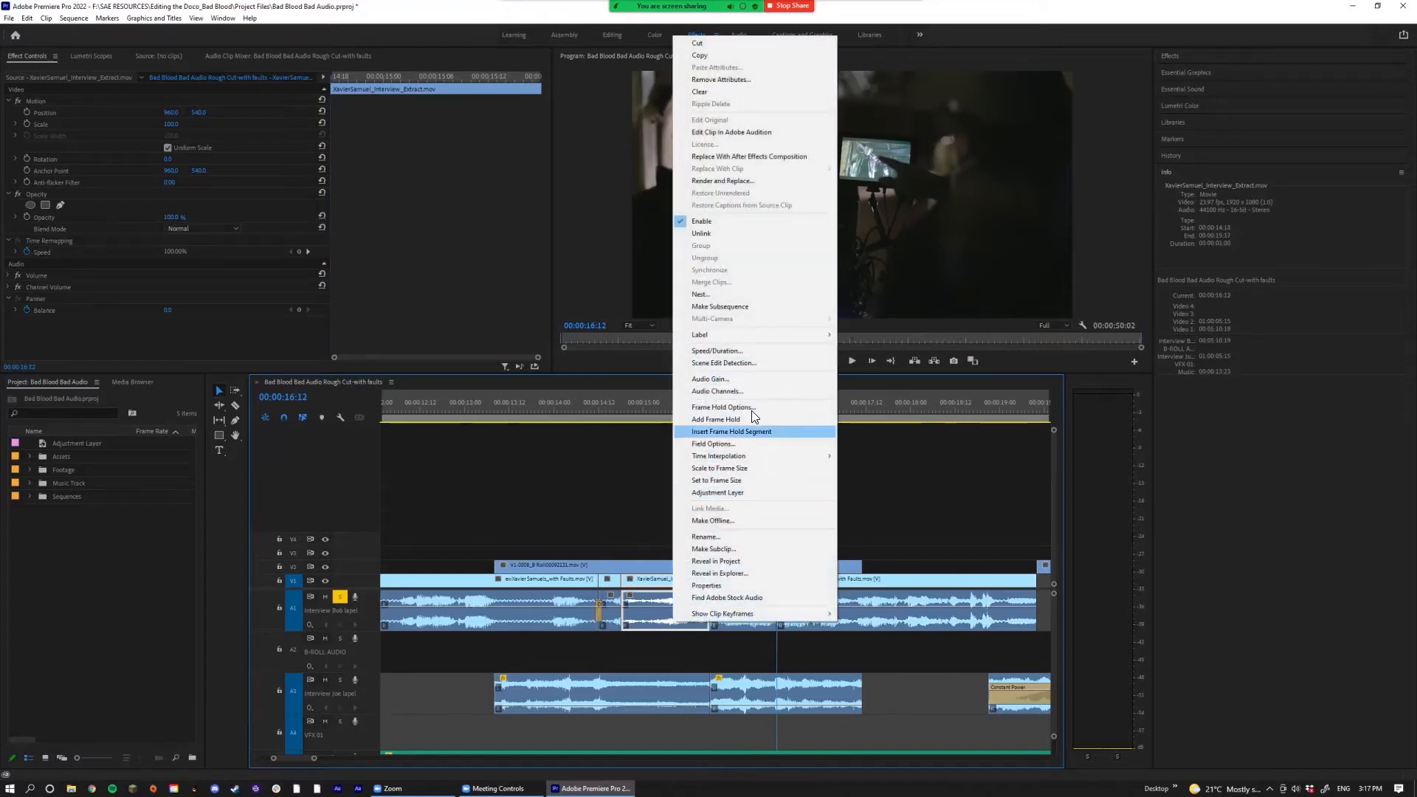
left_click(728, 391)
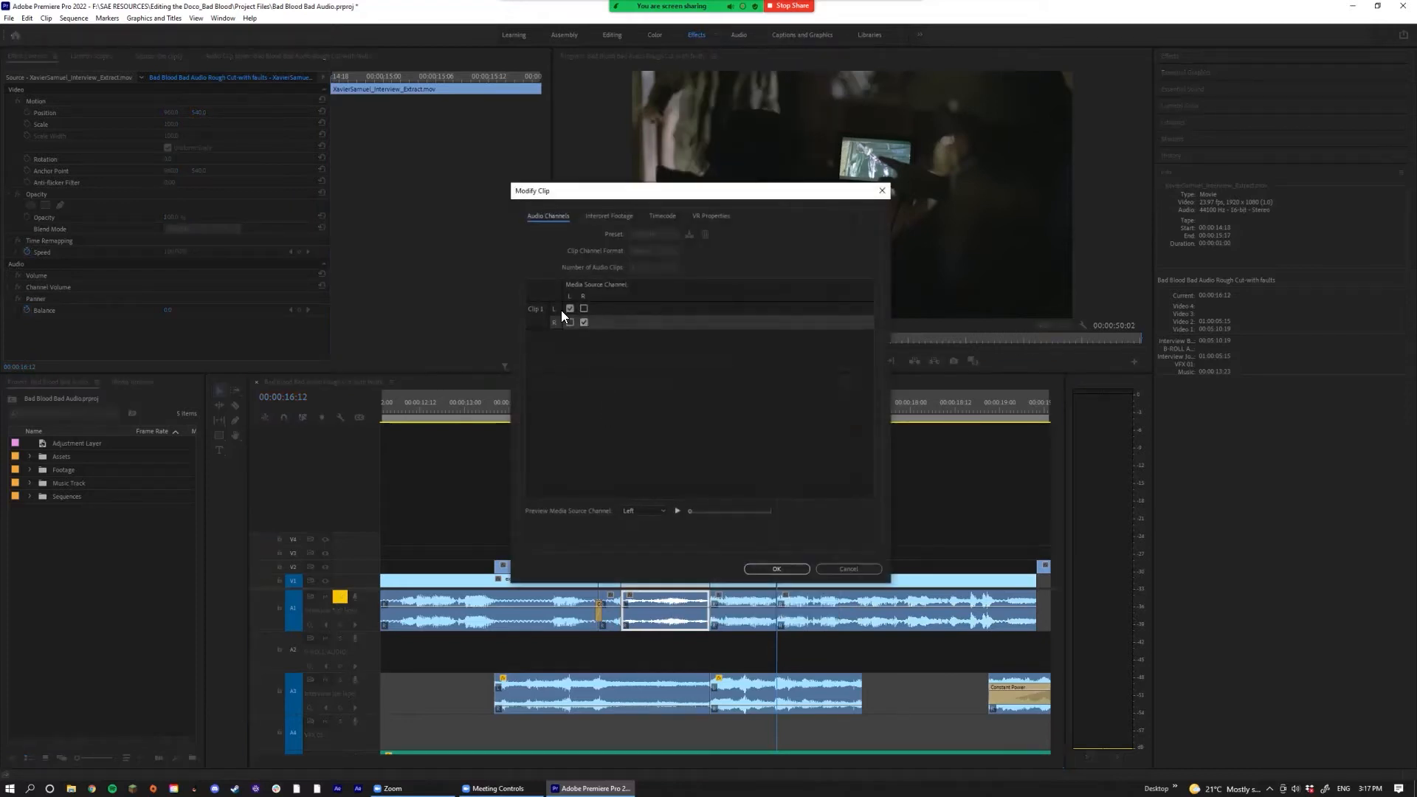
left_click(583, 309)
left_click(776, 569)
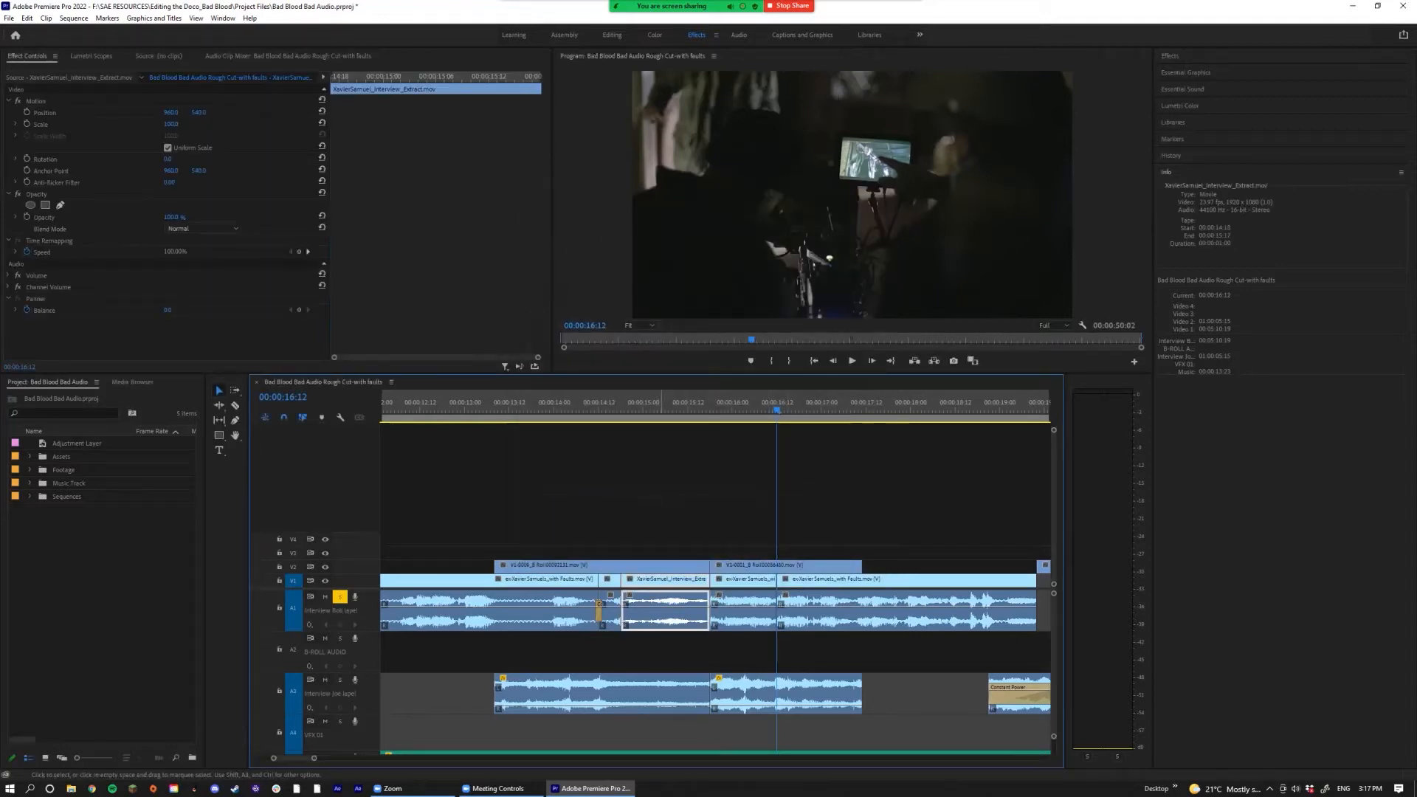
key("g")
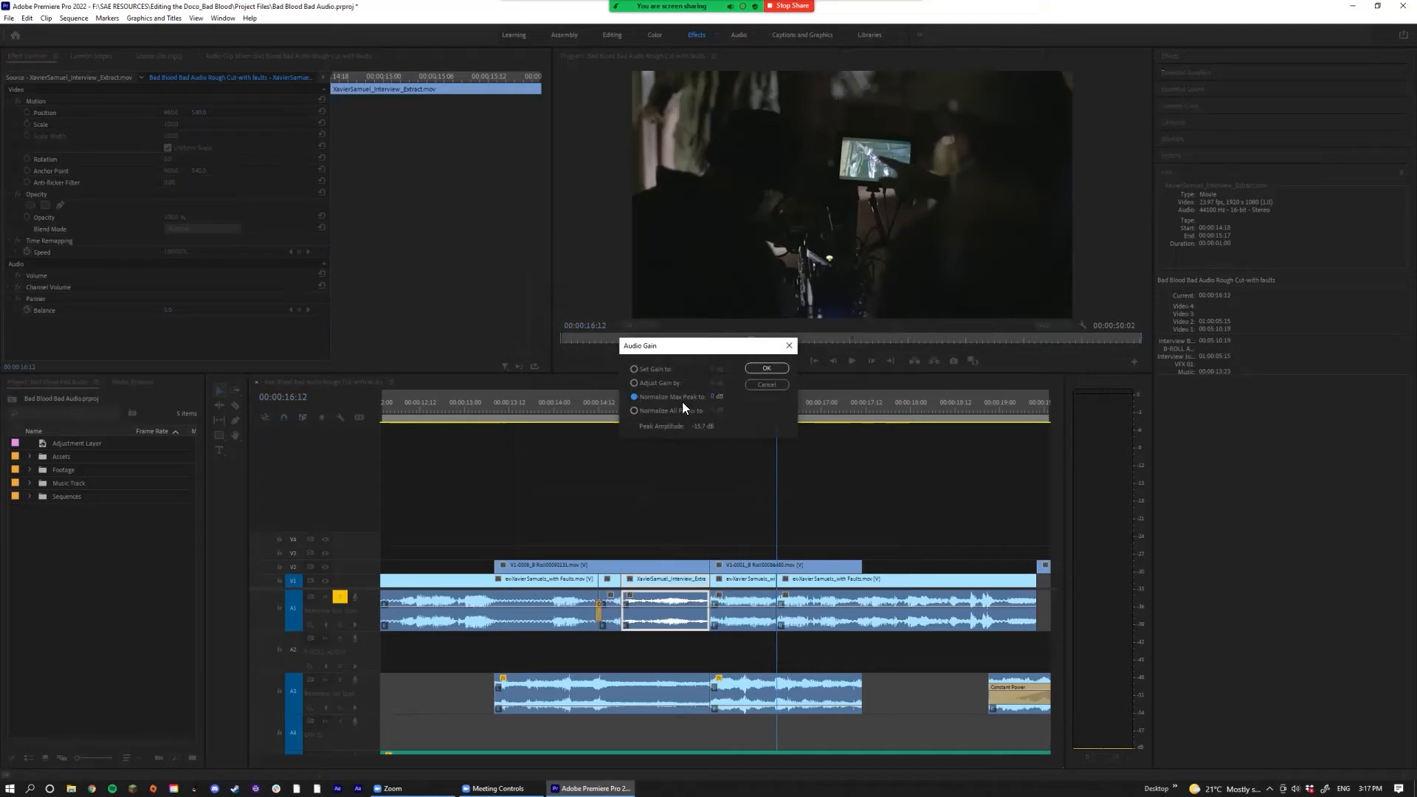
left_click(768, 371)
Step: Select the whole first group of interview audio clips and normalize their max peak together
key("minus")
key("minus")
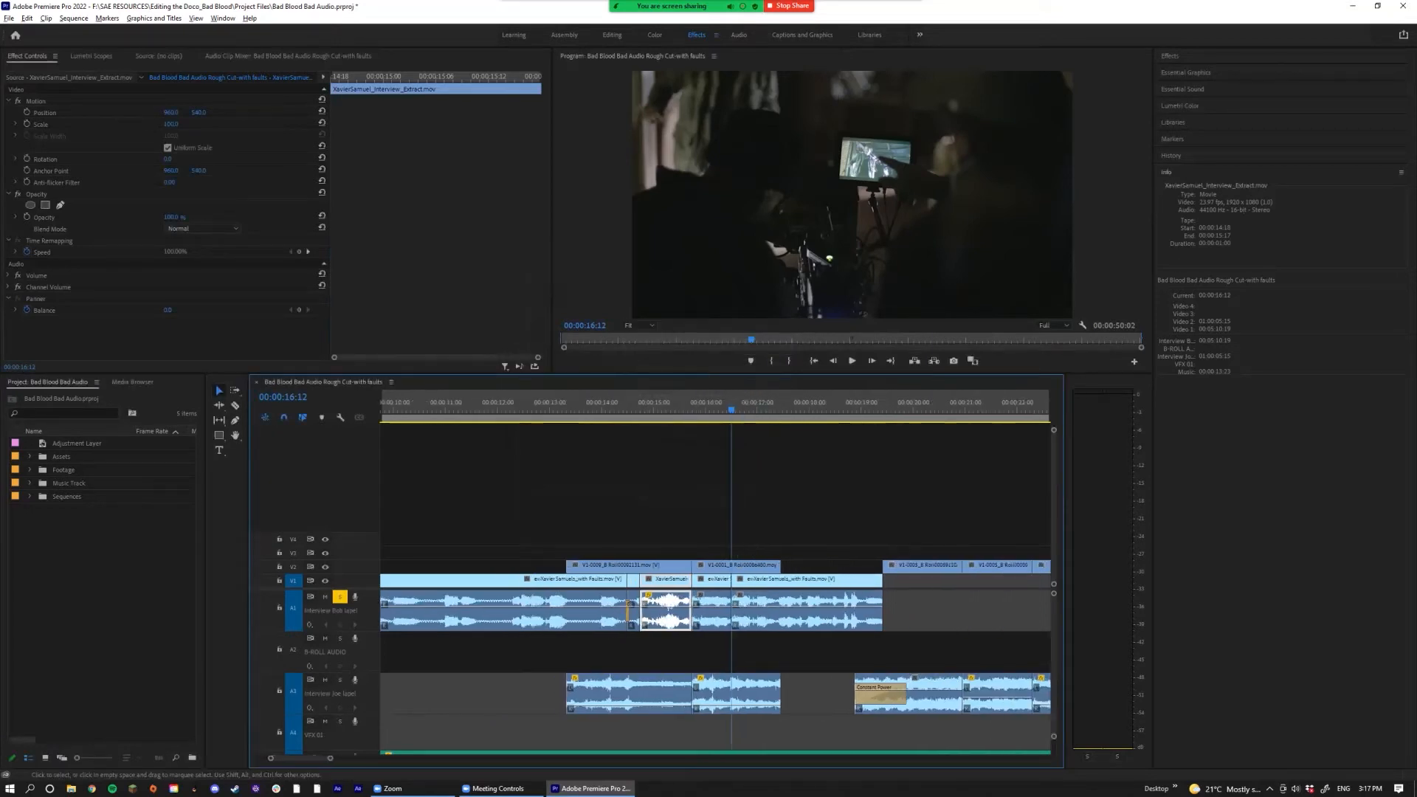
key("minus")
left_click_drag(905, 646, 476, 617)
key("g")
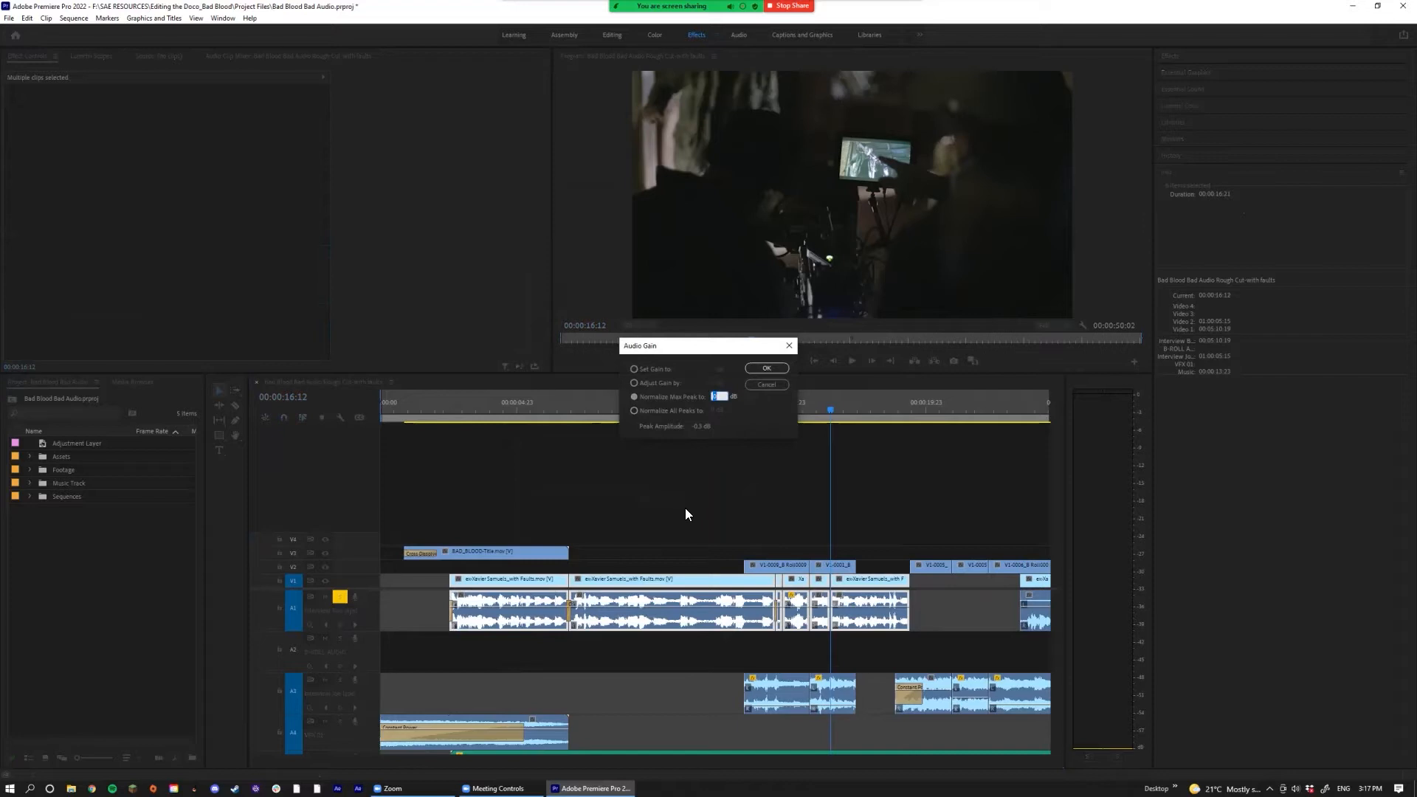
left_click(766, 370)
Step: Play from just before the short interview extract clip to check its level against the neighbouring clips
left_click(760, 409)
key("space")
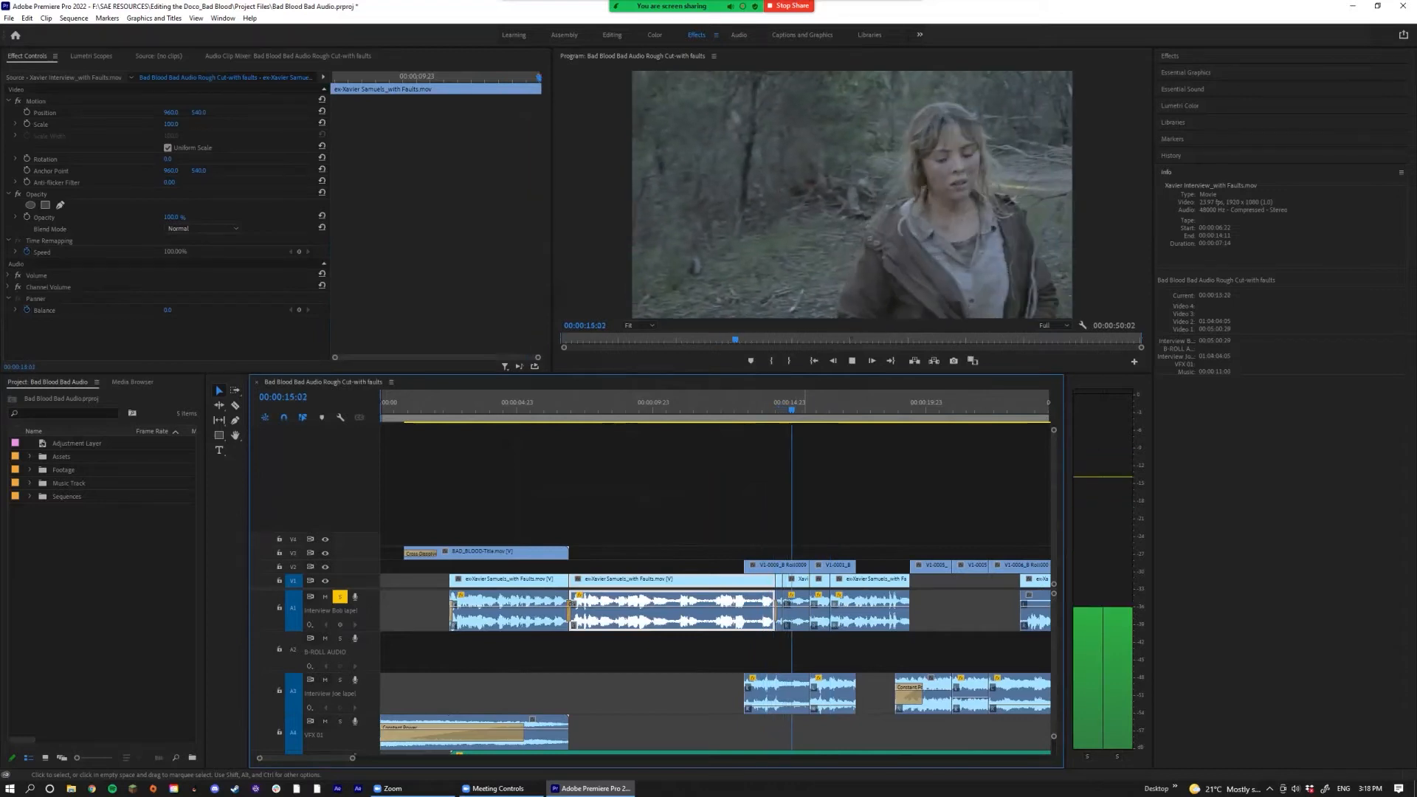
key("space")
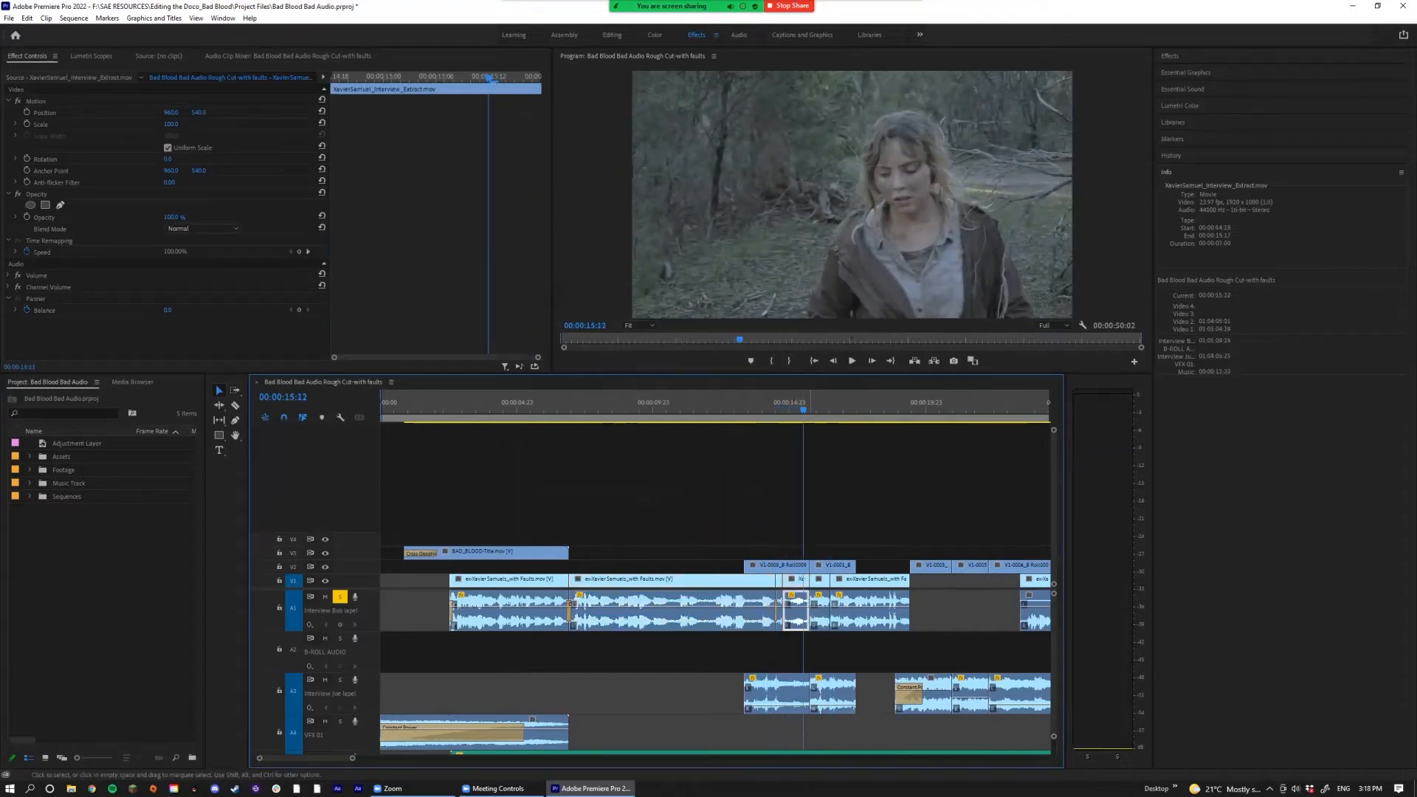
Step: Normalize the max peak of the short interview extract clip on its own
left_click(803, 487)
scroll(803, 487, "up", 8)
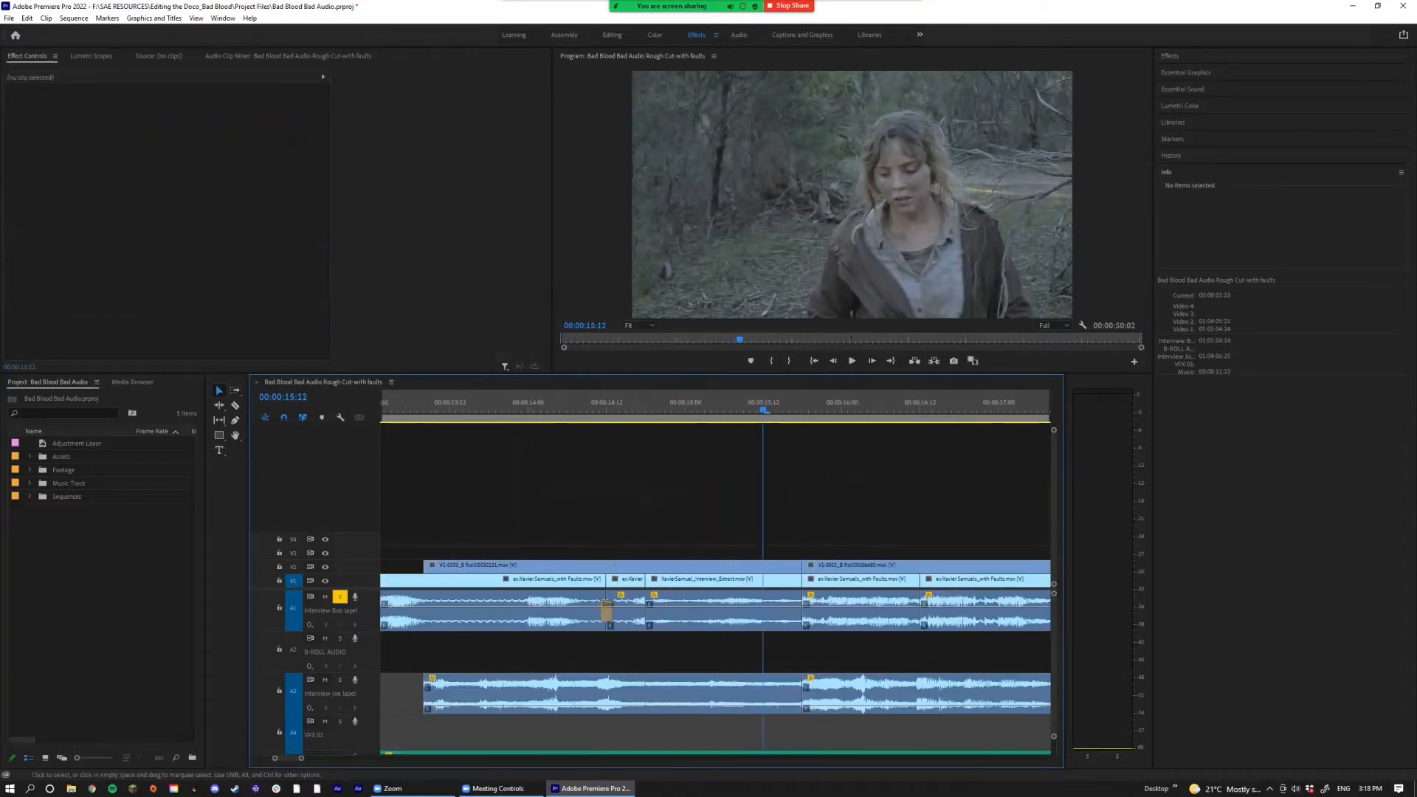
left_click(709, 616)
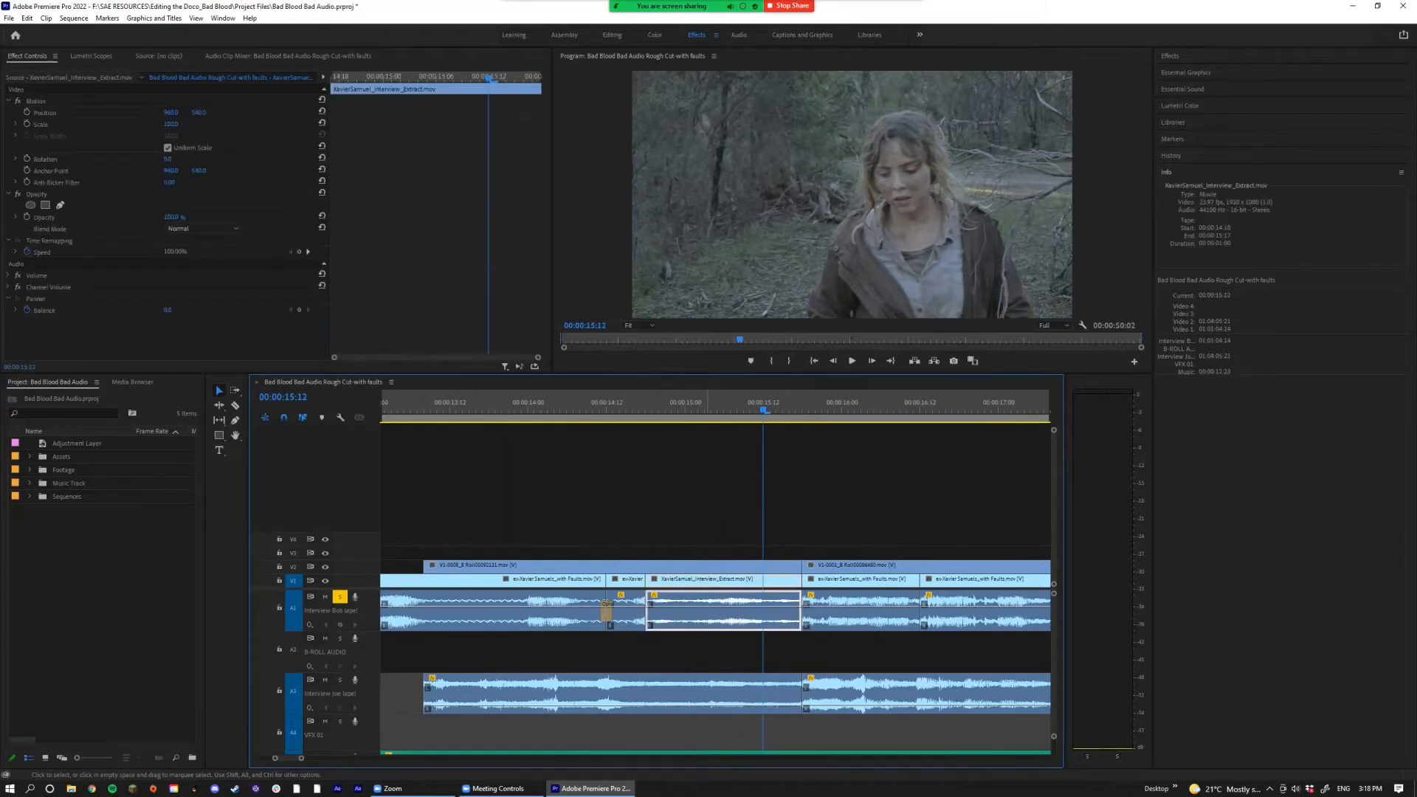
key("g")
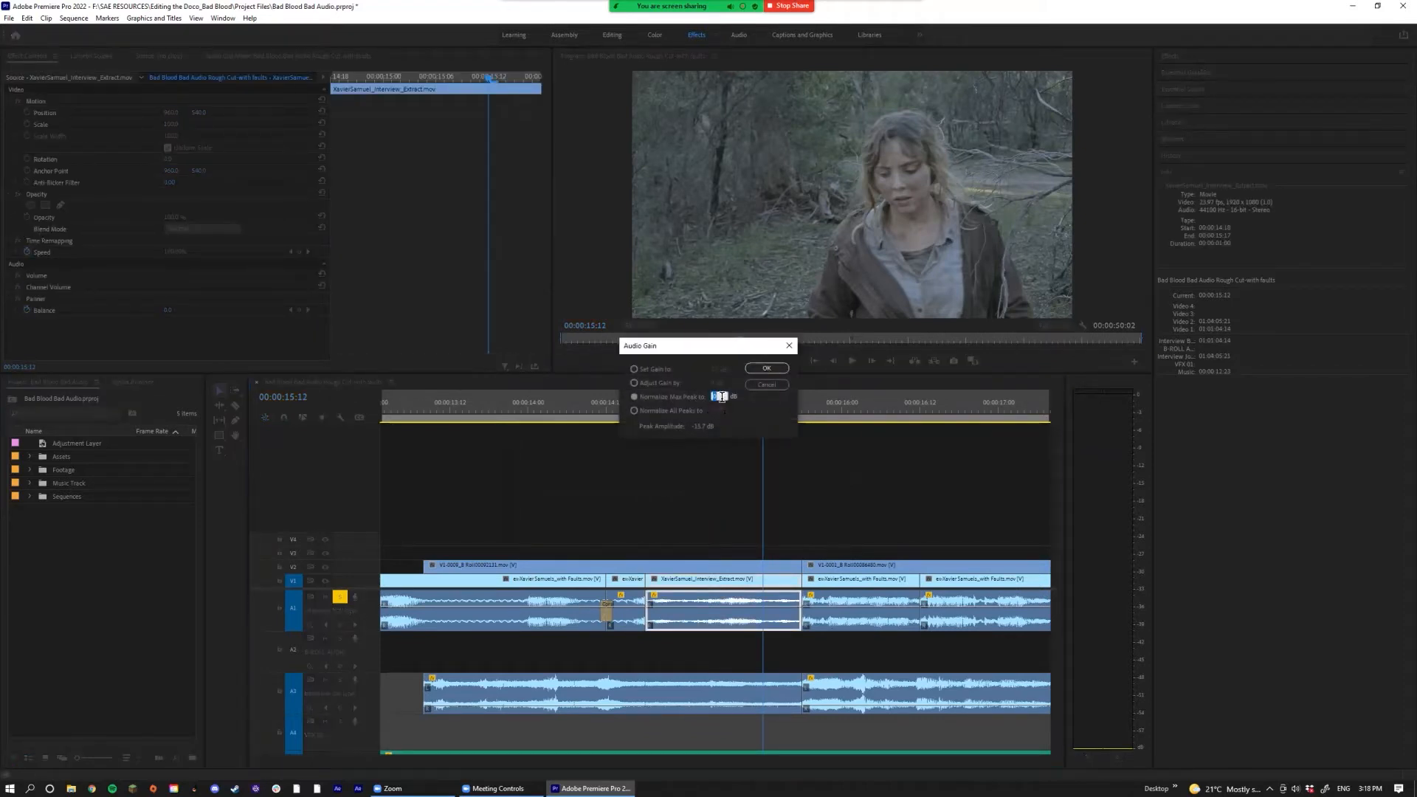
left_click(770, 372)
left_click(676, 524)
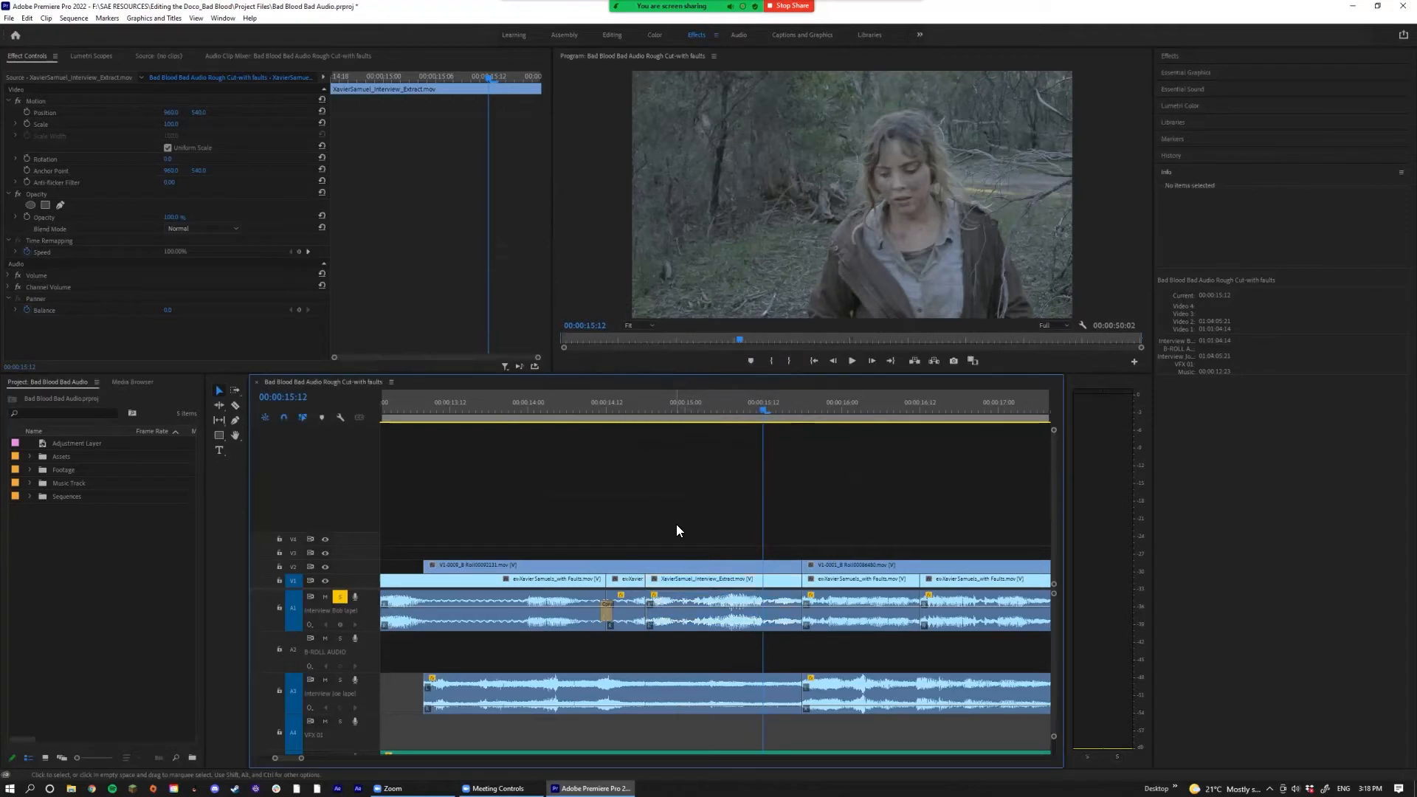
Step: Play the interview from about 00:00:11:12 through the extract clip to about 00:00:19:15 to compare levels
key("minus")
key("minus")
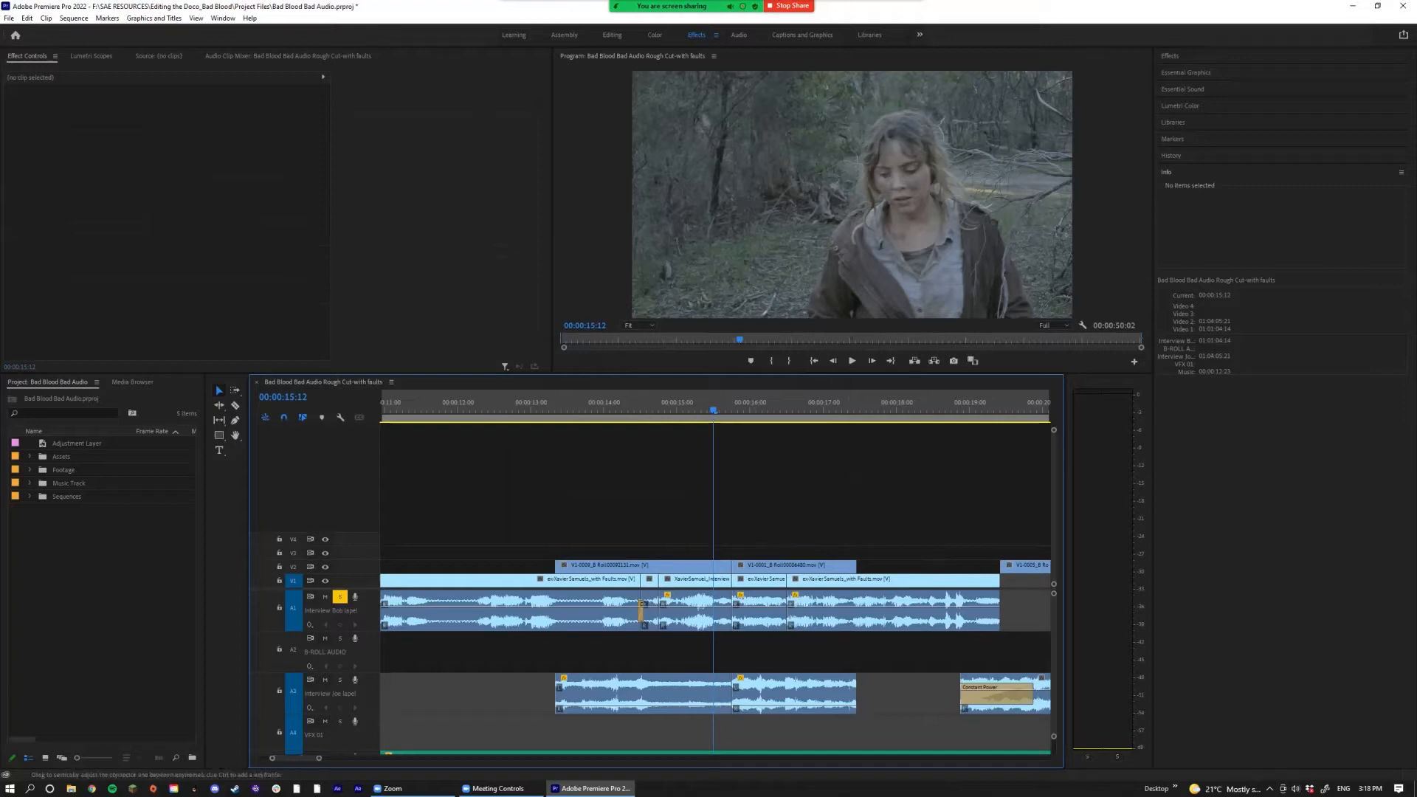
left_click(699, 611)
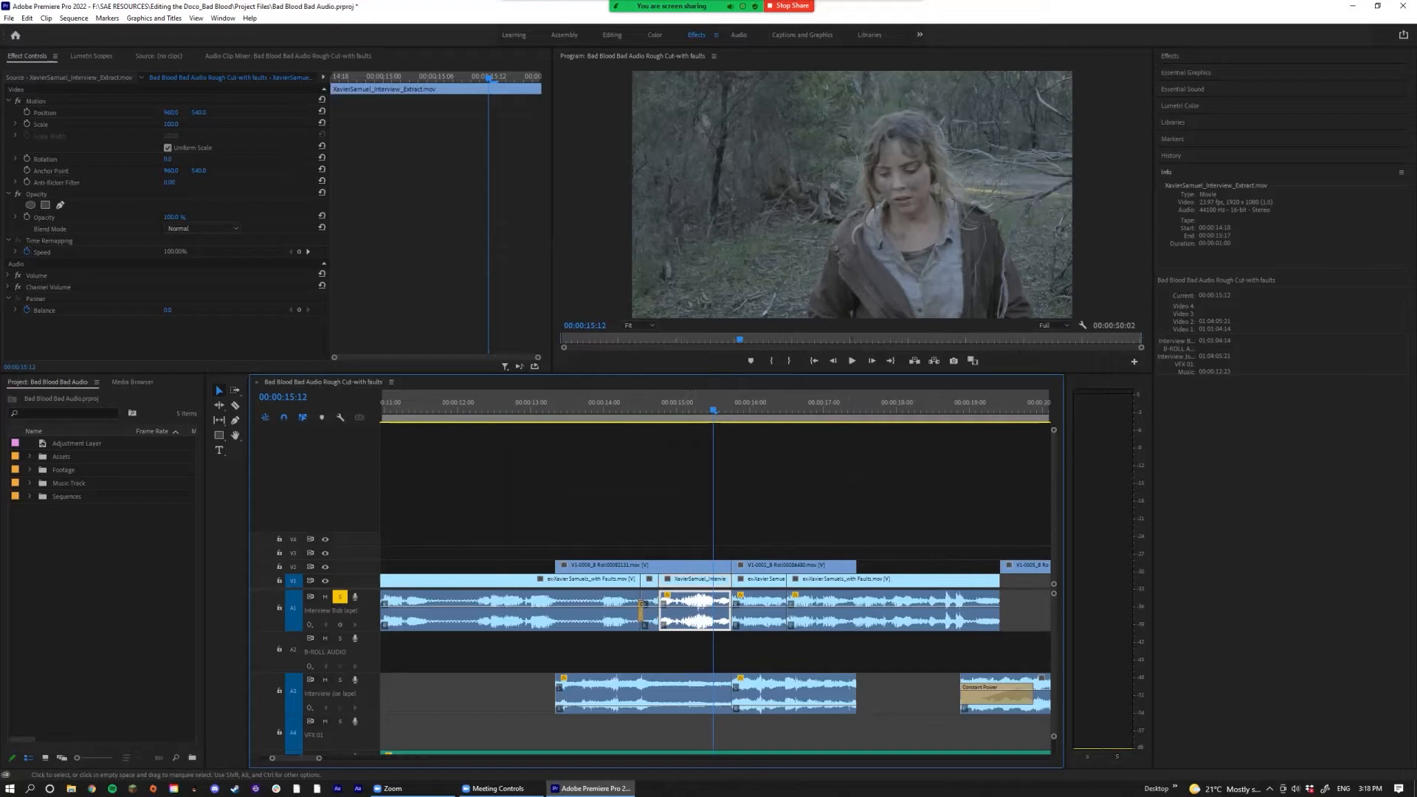
key("minus")
key("minus")
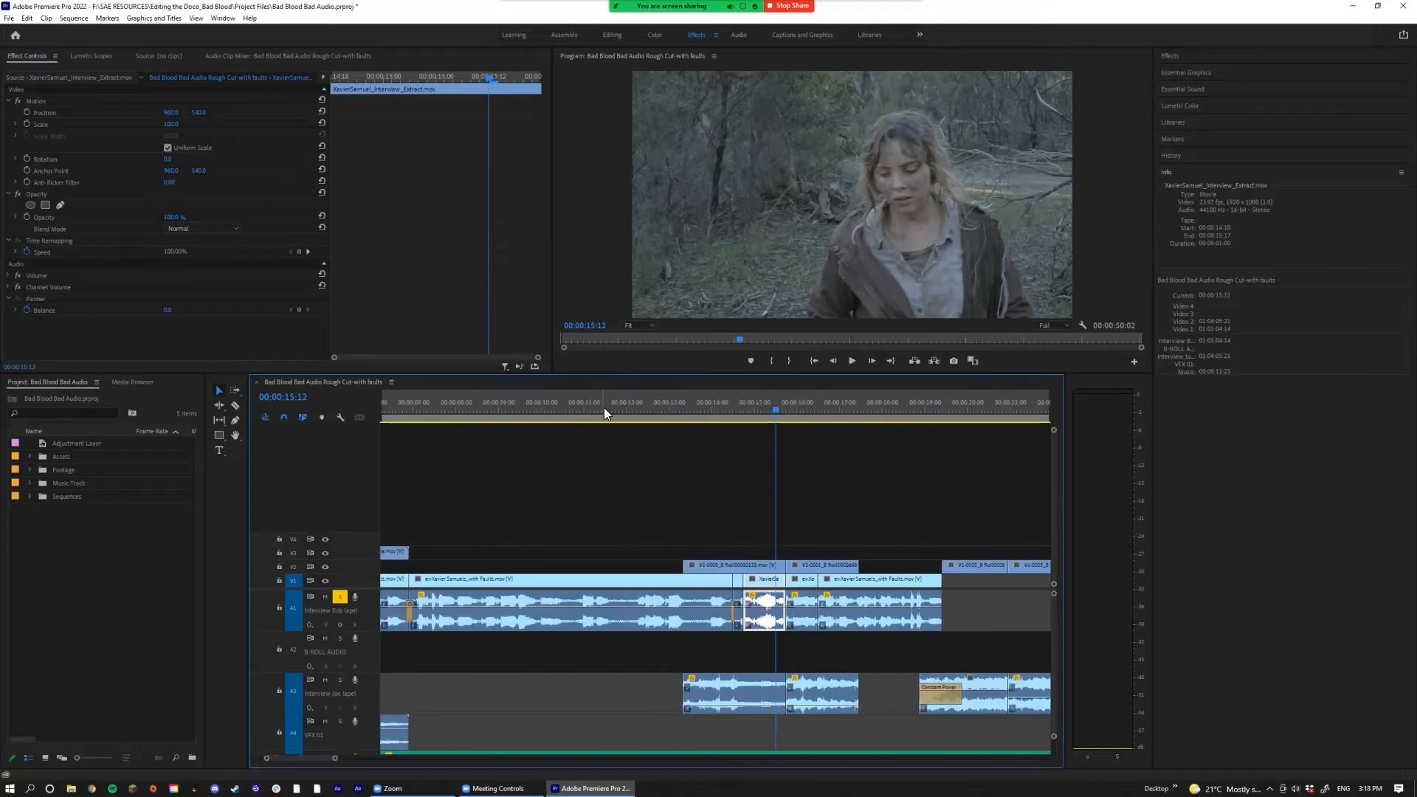
left_click(604, 408)
key("space")
scroll(718, 490, "down", 5)
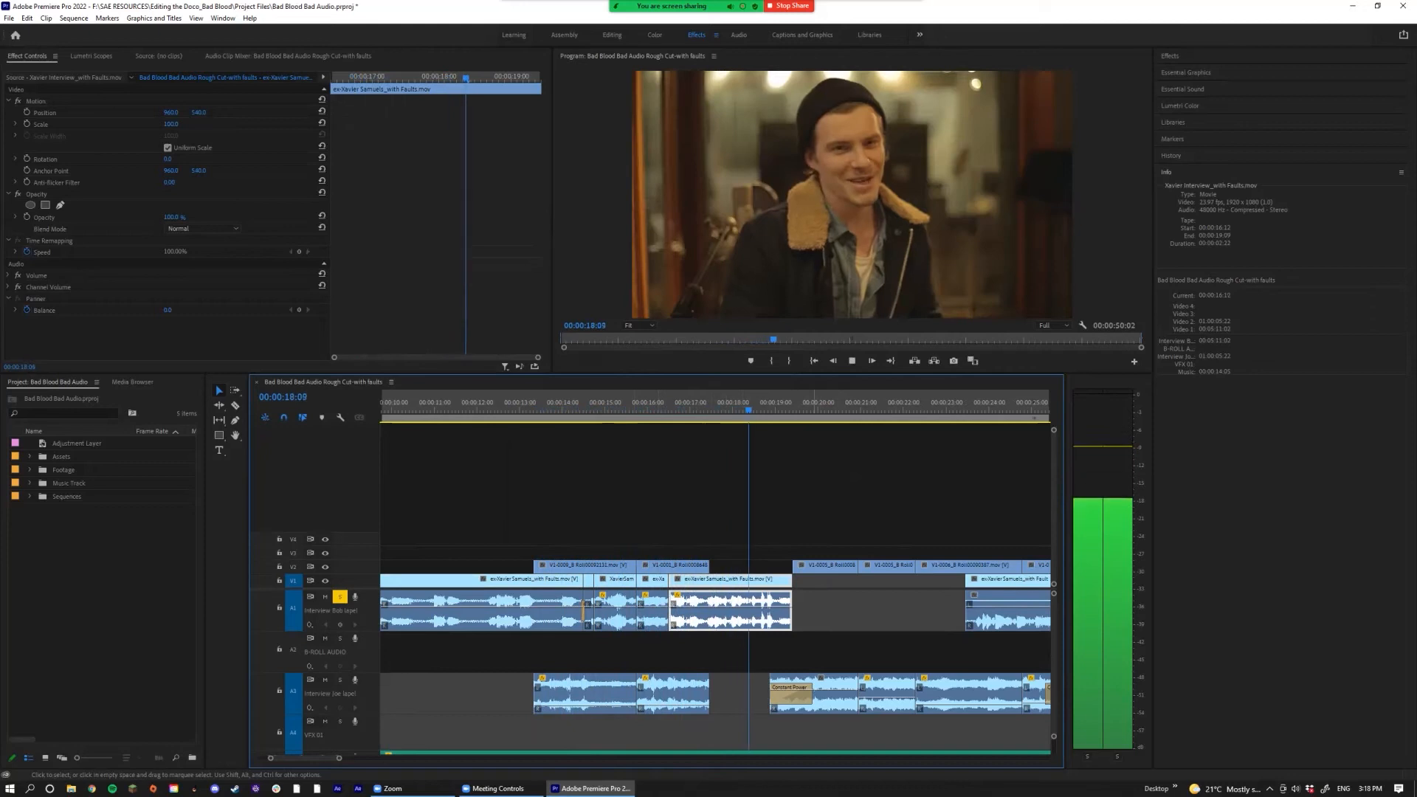
key("space")
Step: Replay the cuts into and out of the short interview extract clip to listen for abrupt edits
scroll(642, 611, "up", 5)
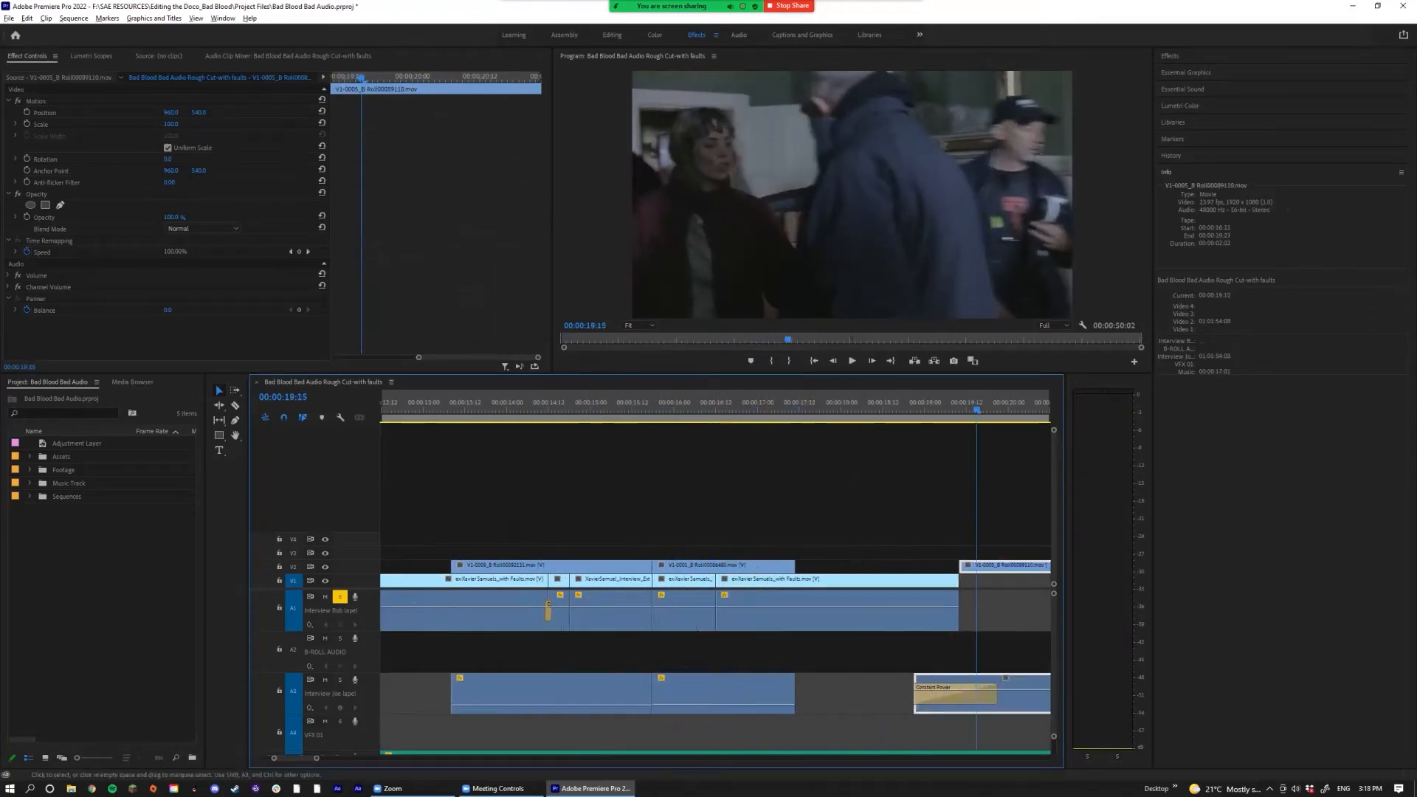
scroll(715, 612, "up", 2)
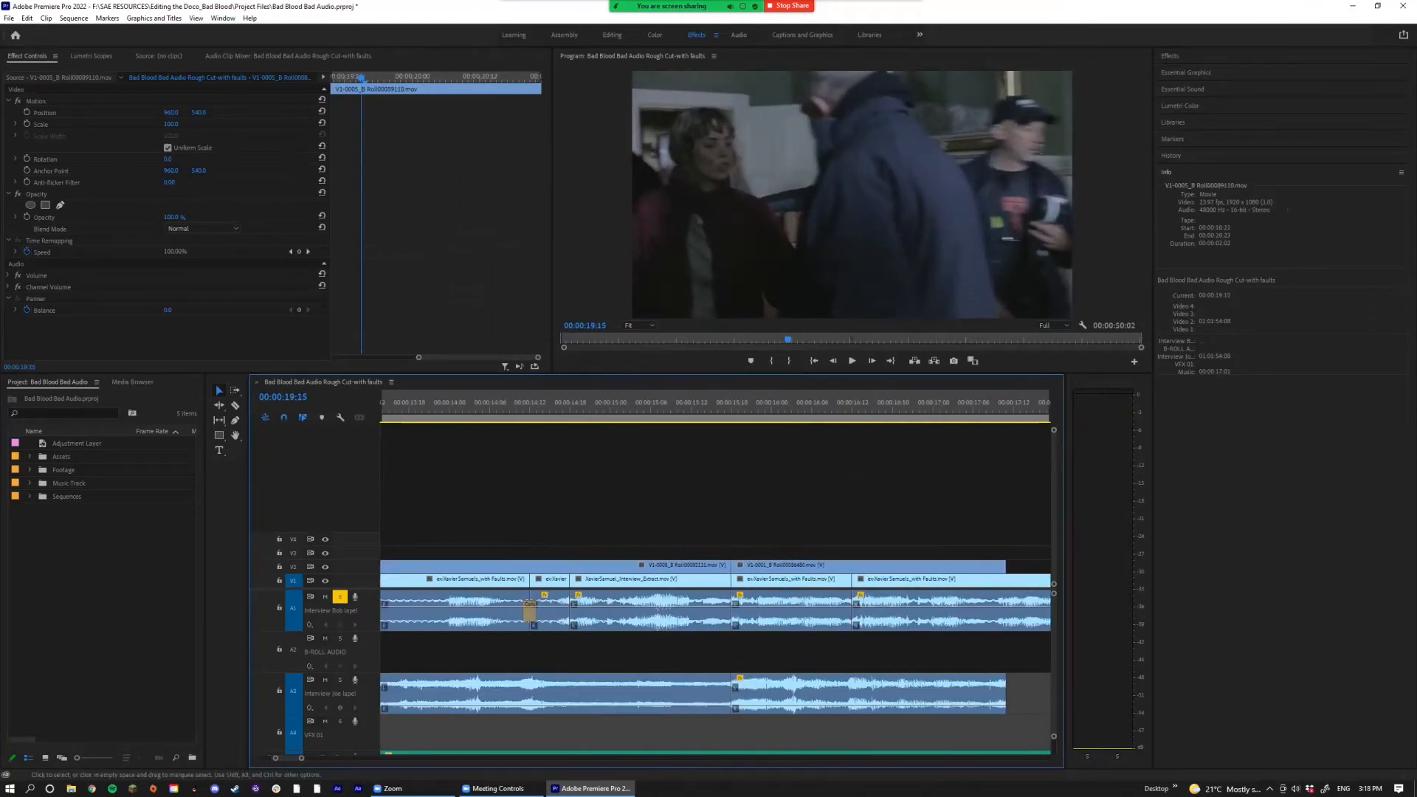
left_click(549, 404)
key("space")
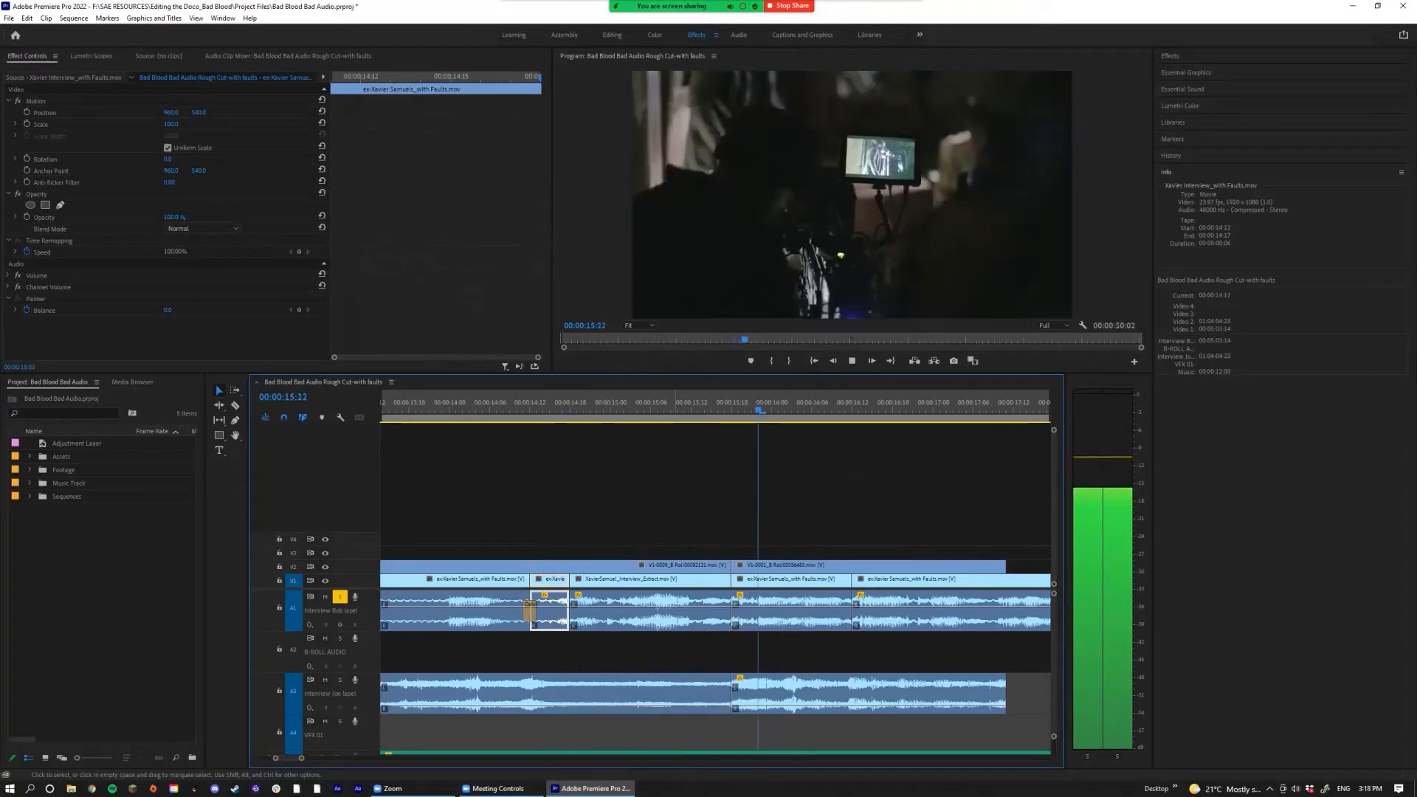
key("space")
scroll(710, 611, "up", 2)
scroll(715, 611, "down", 1)
scroll(727, 484, "up", 1)
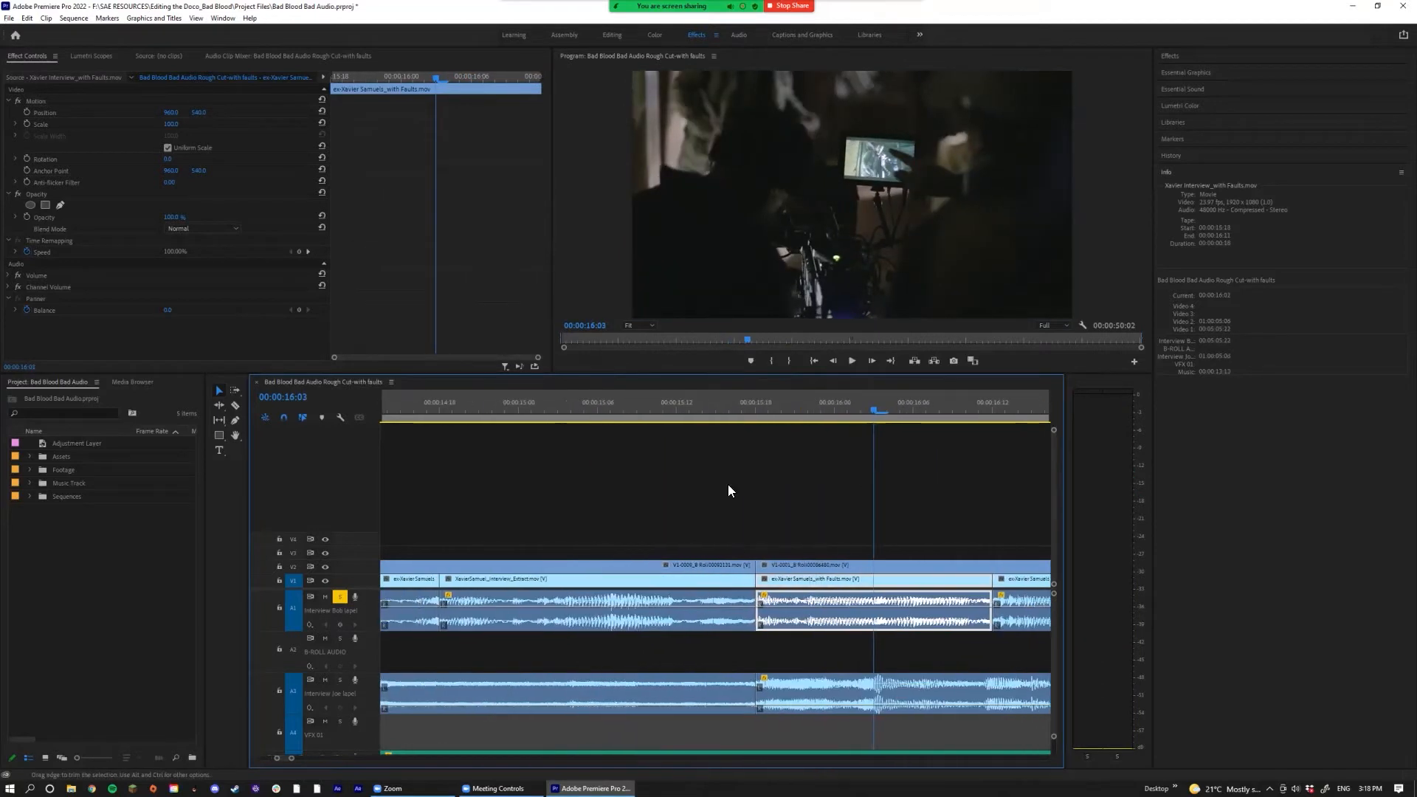
left_click(716, 405)
key("space")
key("space")
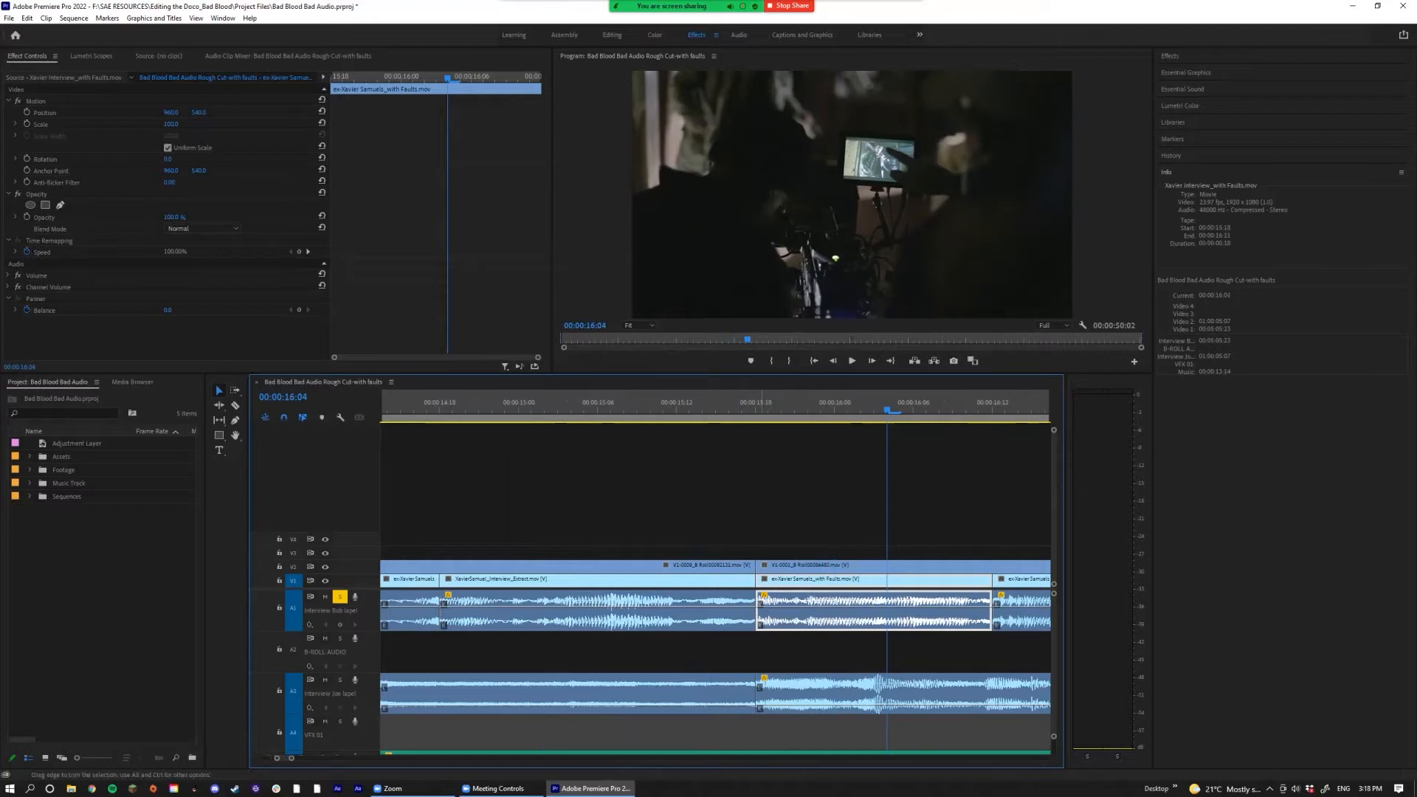
Step: Add a Constant Power crossfade between the interview extract clip and the next interview clip, shortened to 4 frames
left_click(756, 608)
key("ctrl+shift+d")
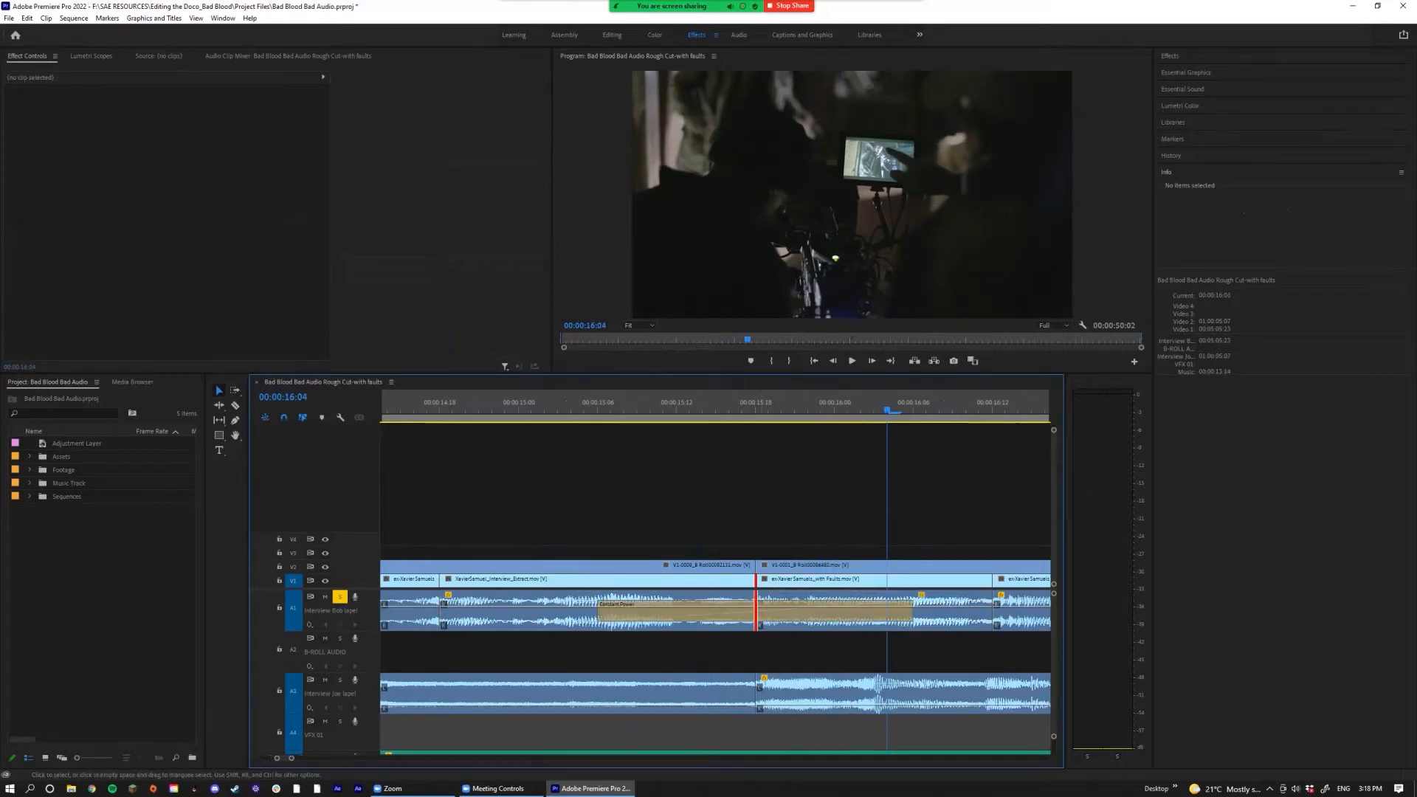
left_click_drag(912, 614, 782, 614)
scroll(714, 612, "down", 1)
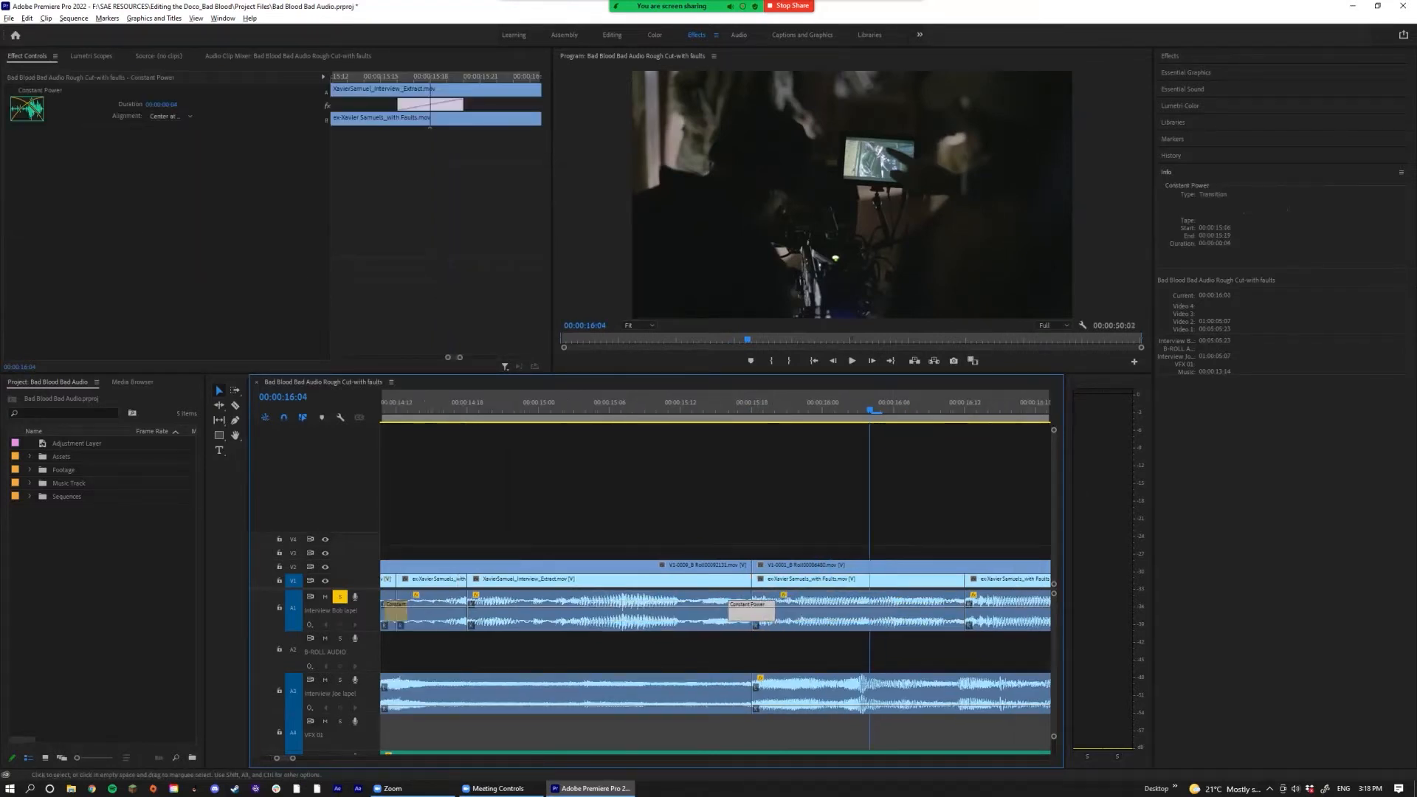
Step: Play twice across the crossfade at the end of the interview extract clip to hear the transition
scroll(715, 612, "down", 5)
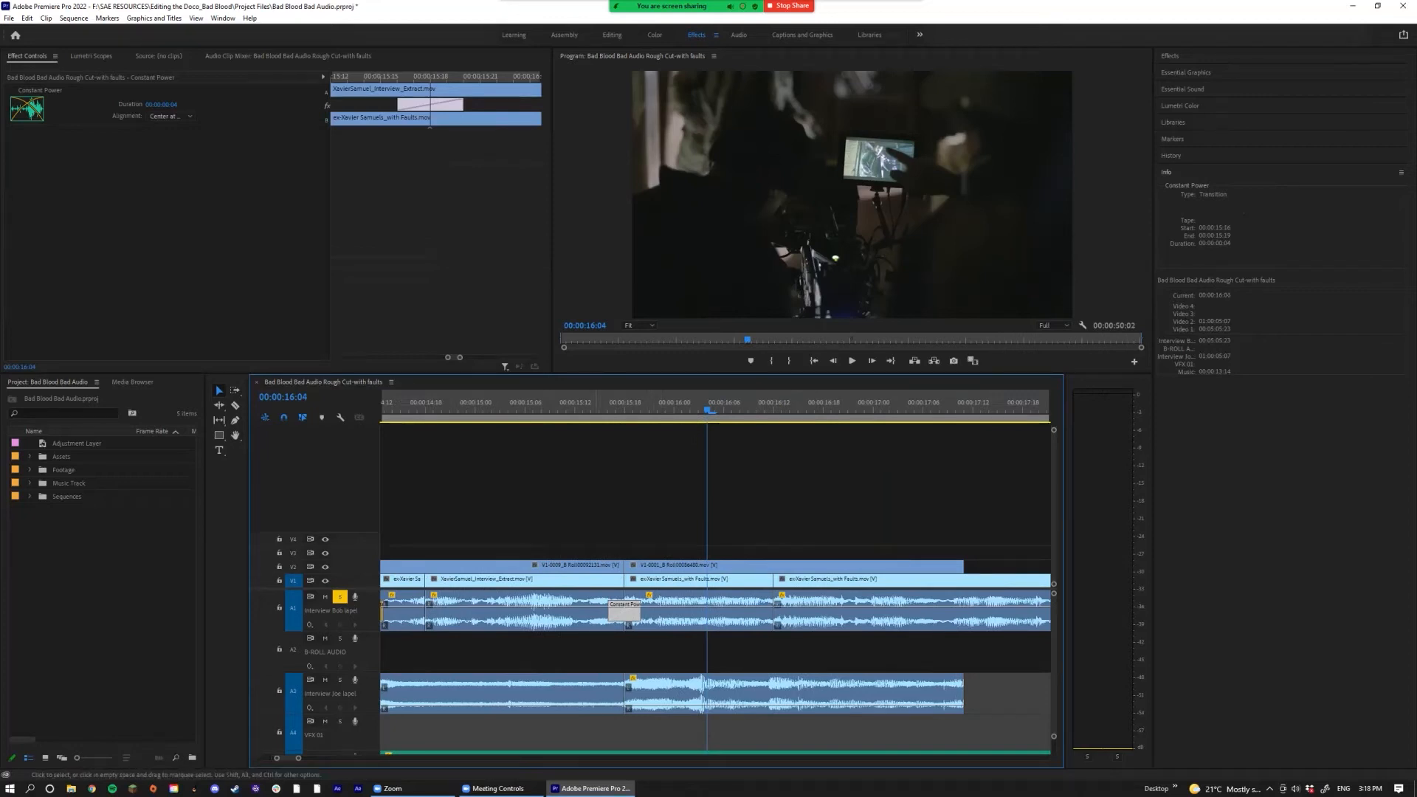
left_click(584, 407)
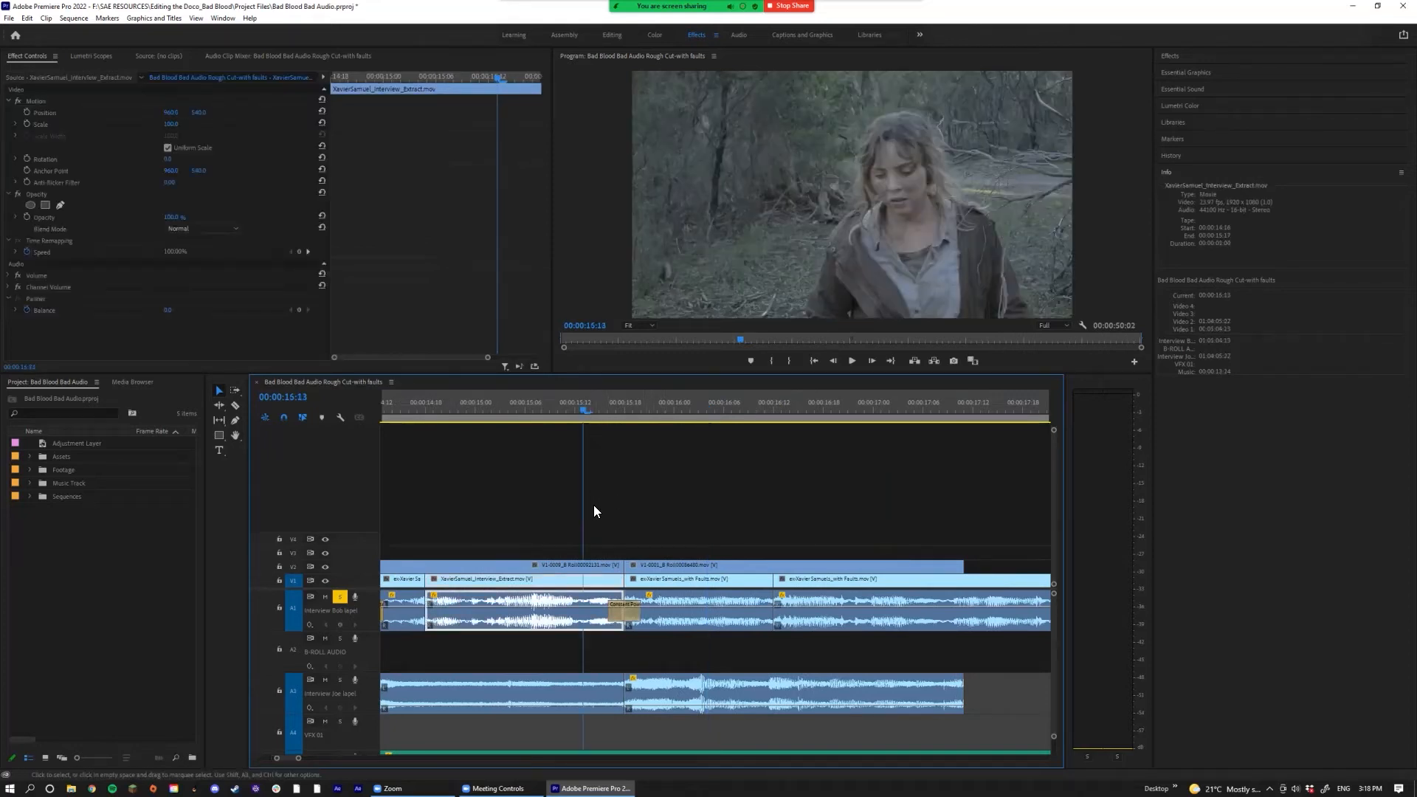
key("space")
key("space")
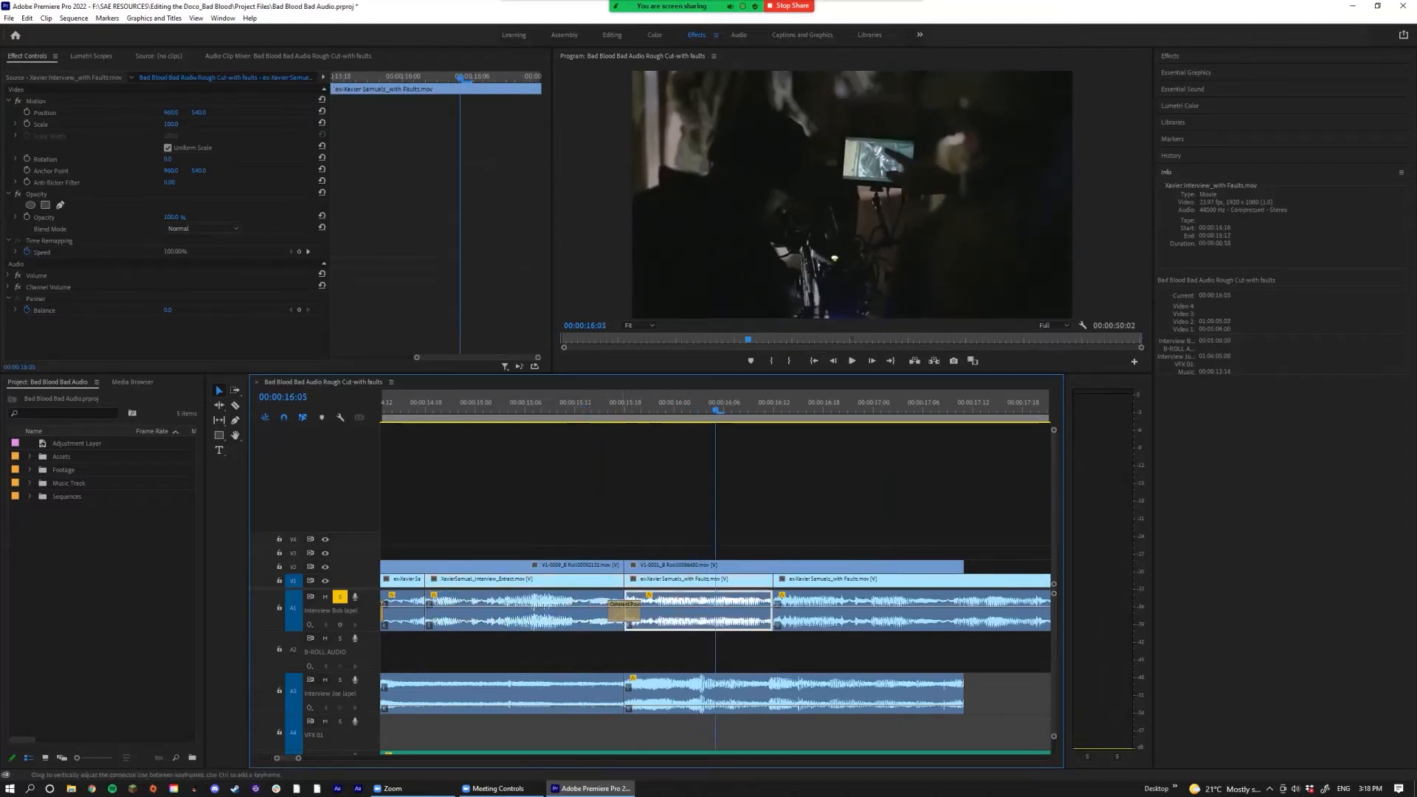
left_click(456, 408)
key("space")
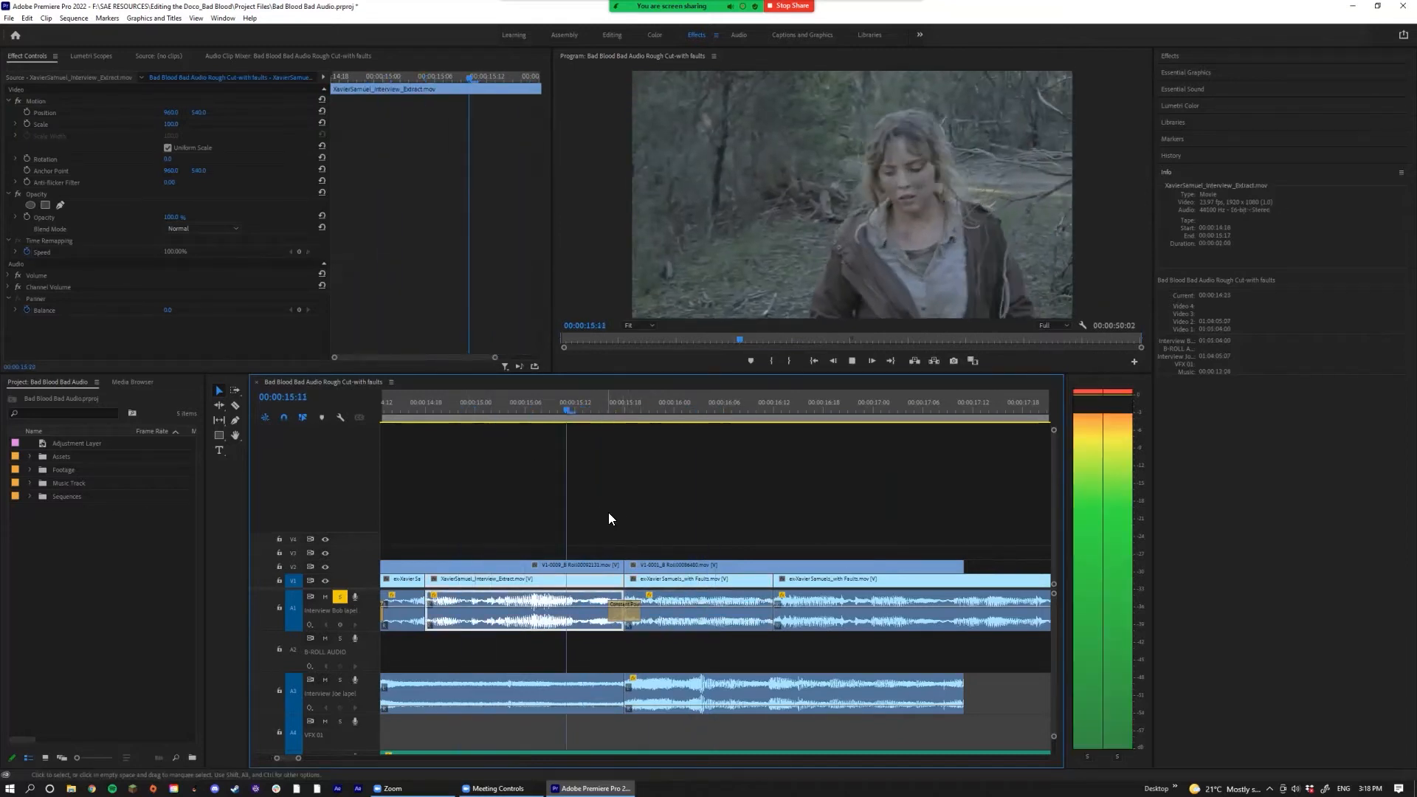
key("space")
Step: Trim back the interview extract clip's end to leave a gap, and add a short Constant Power fade-out there
mouse_move(625, 605)
left_mouse_down()
mouse_move(649, 605)
mouse_move(607, 601)
left_mouse_up()
left_click(607, 602)
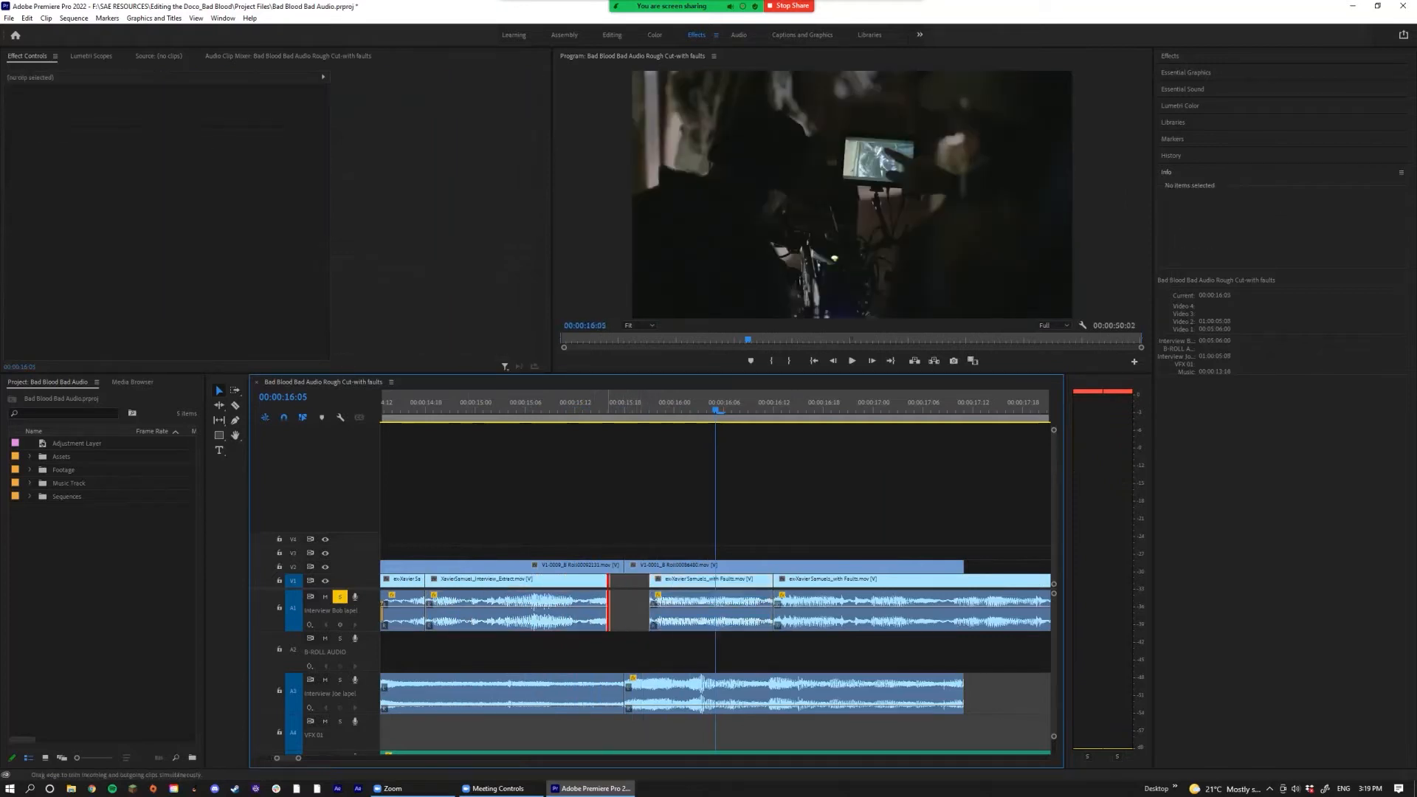
key("ctrl+shift+d")
left_click_drag(427, 618, 596, 617)
left_click(471, 409)
key("space")
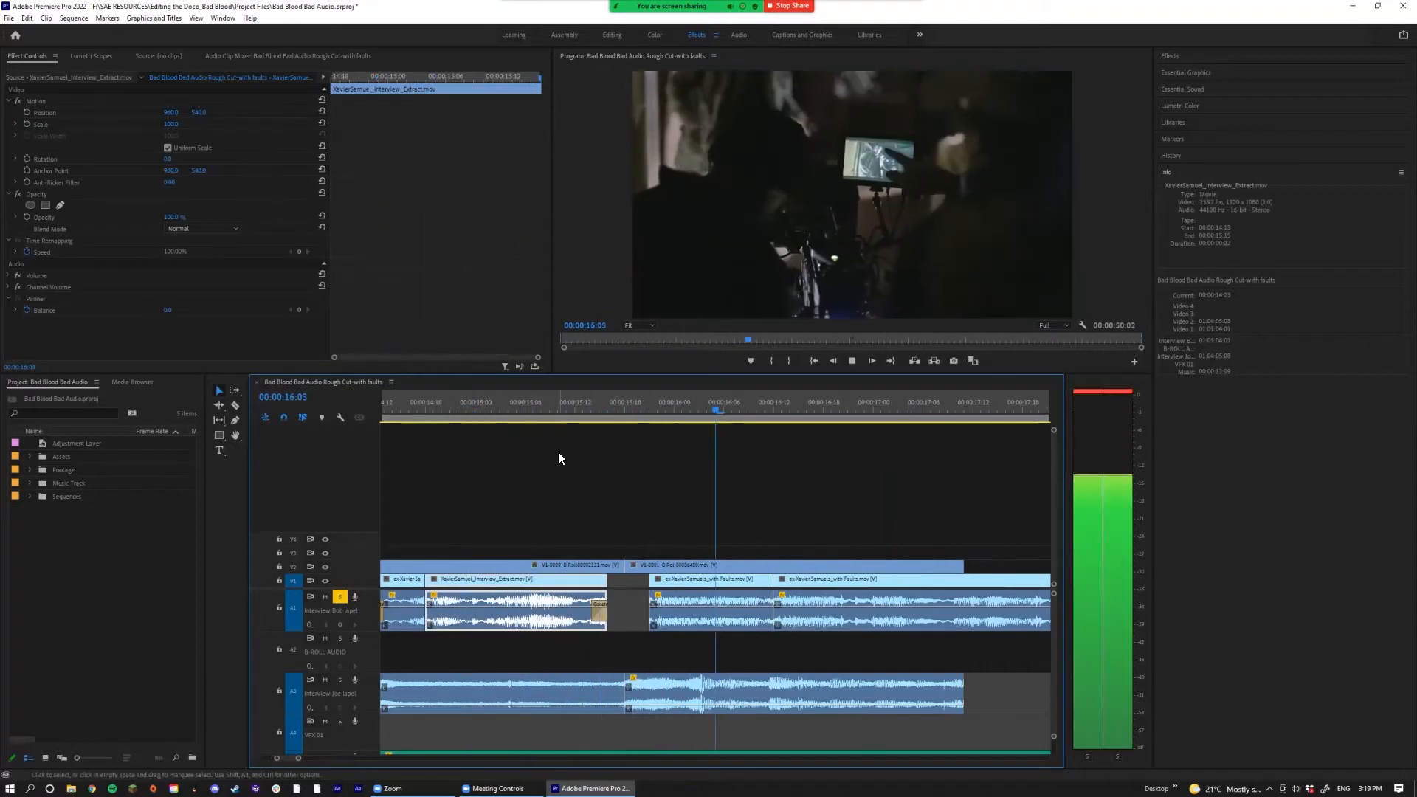
key("space")
Step: Add a short Constant Power fade-in to the interview clip after the gap, and extend the extract clip's end to the B-roll cut
left_click(652, 605)
key("ctrl+shift+d")
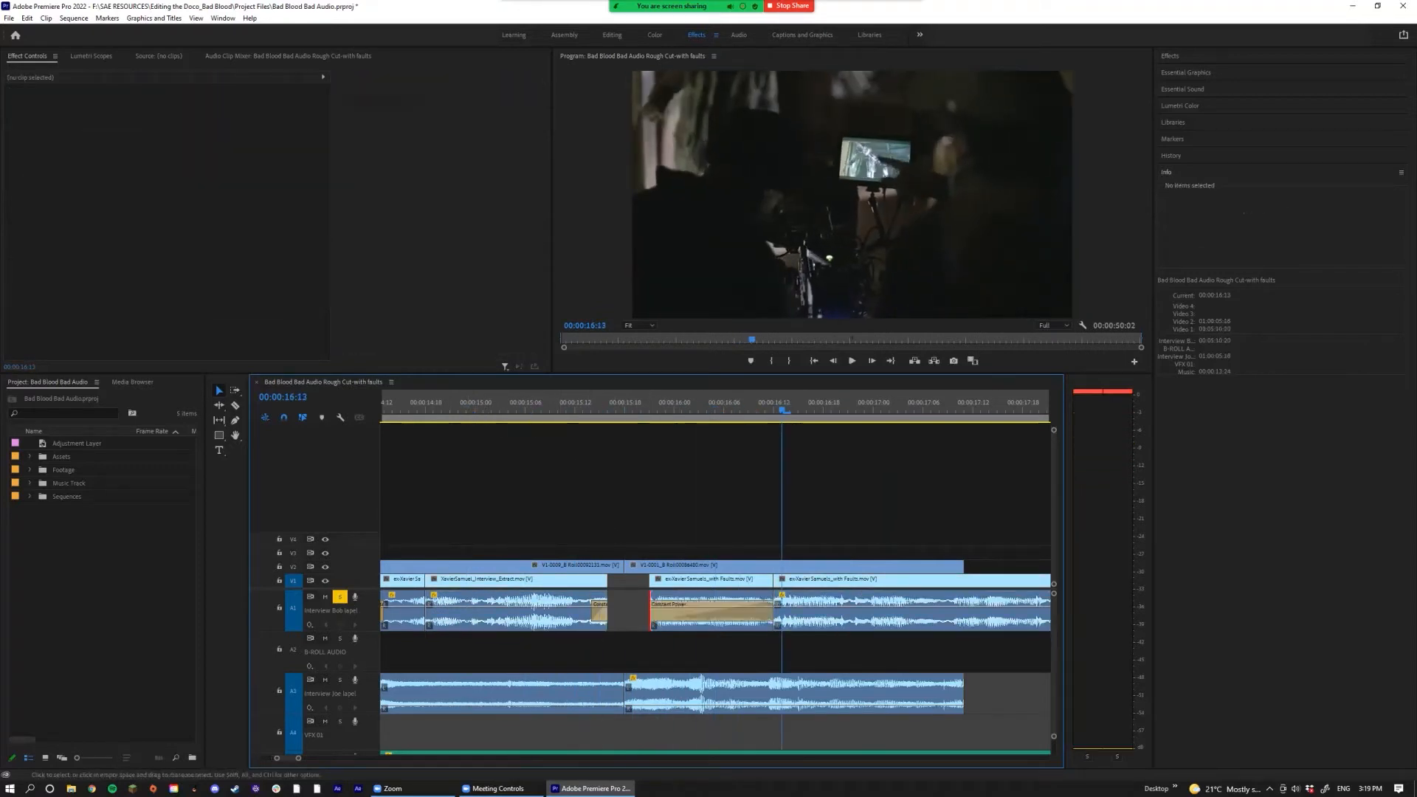
left_click_drag(772, 614, 624, 581)
Step: Play repeatedly across the gap after the interview extract clip to hear the fade-out and fade-in
left_click(520, 413)
key("space")
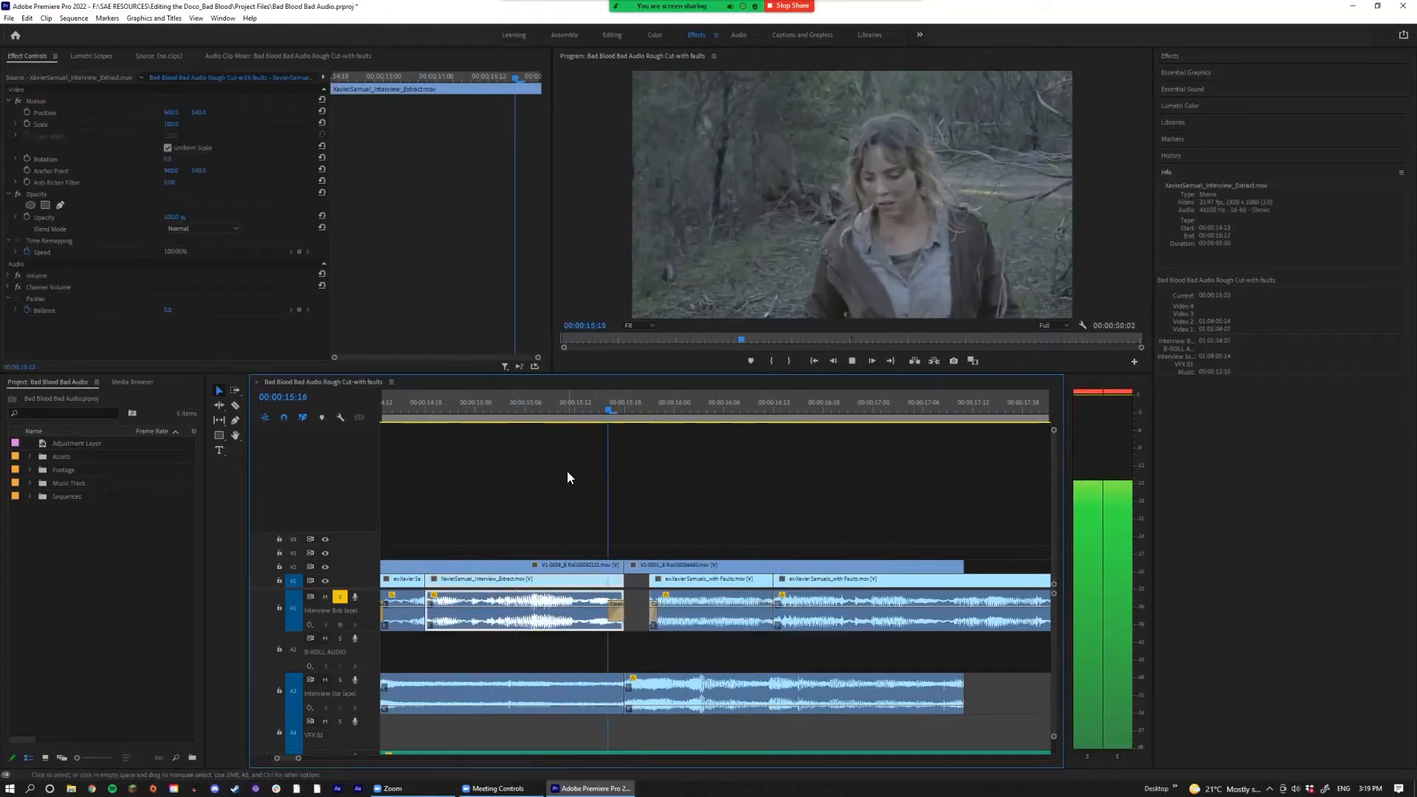
key("space")
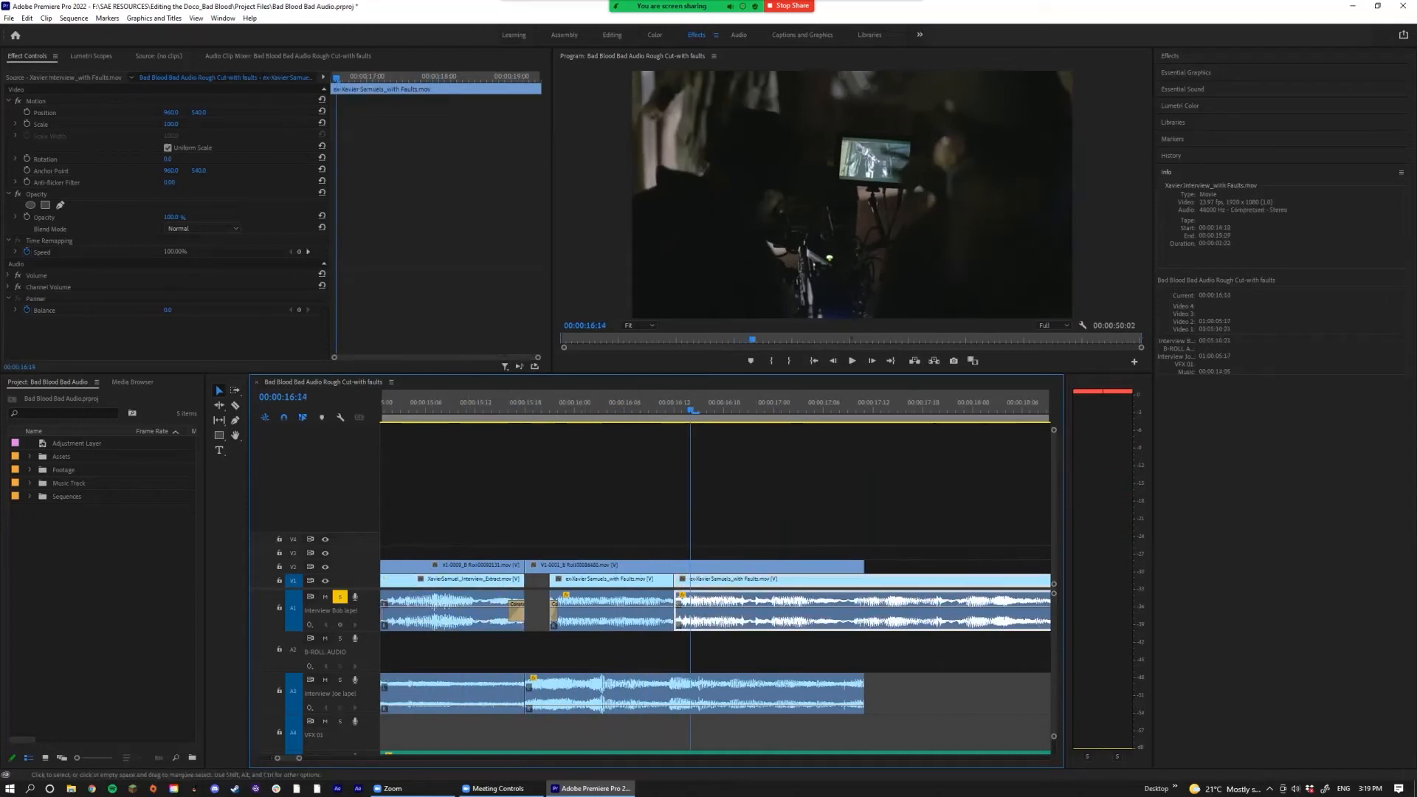
left_click(442, 407)
key("space")
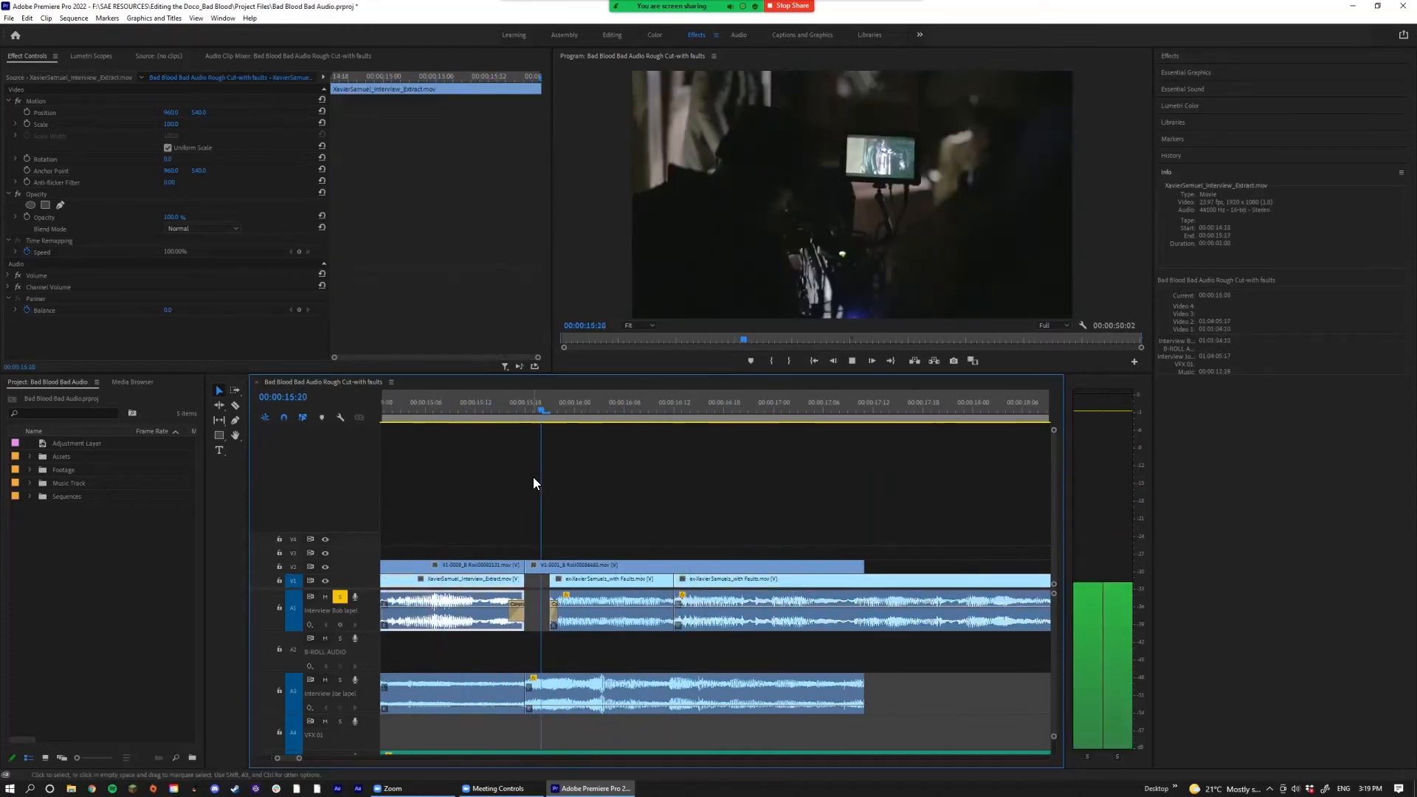
key("space")
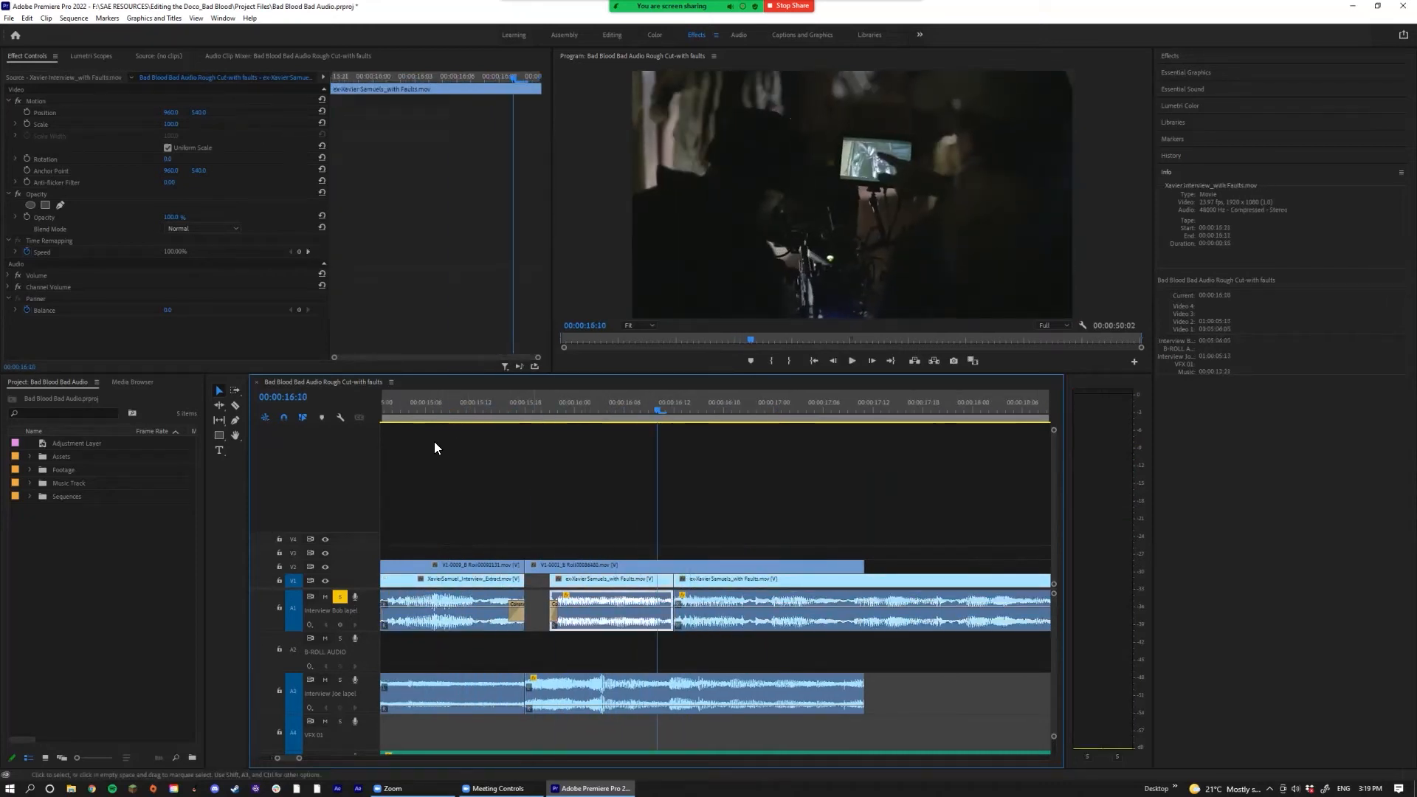
left_click(418, 408)
key("space")
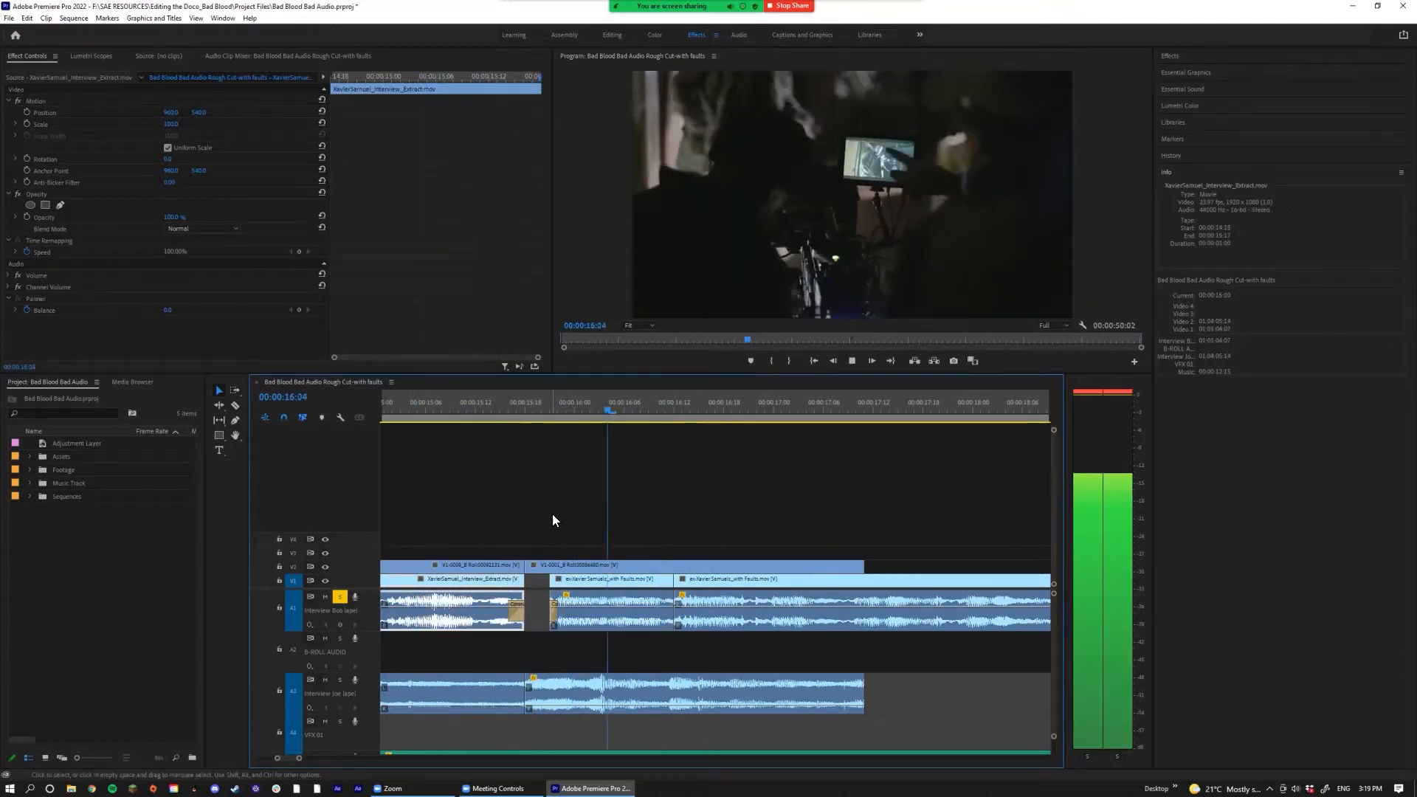
key("space")
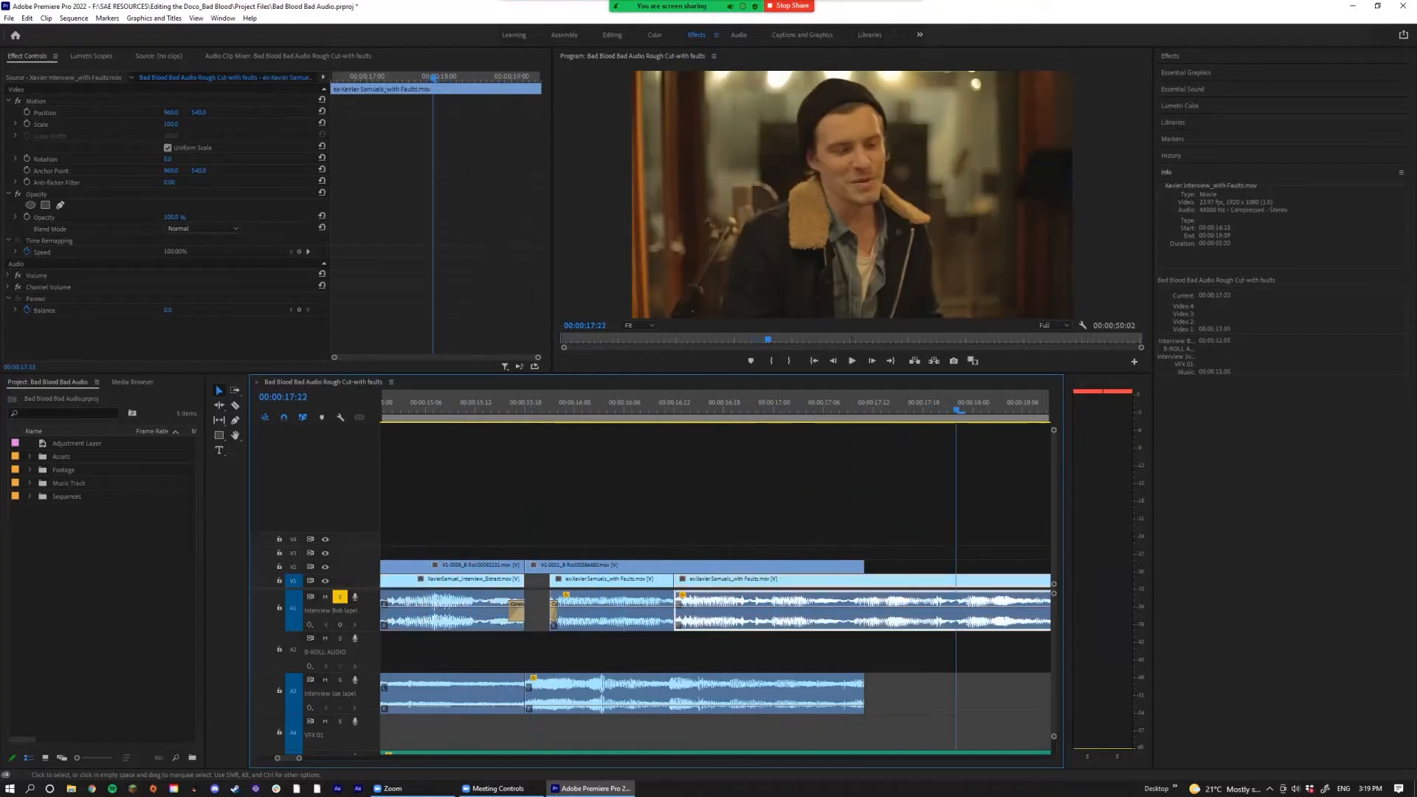
Step: Try moving the long interview clip slightly later to open a gap before it, and undo the move after playing it
scroll(701, 608, "up", 3)
scroll(701, 607, "down", 5)
scroll(672, 607, "up", 5)
scroll(649, 607, "down", 5)
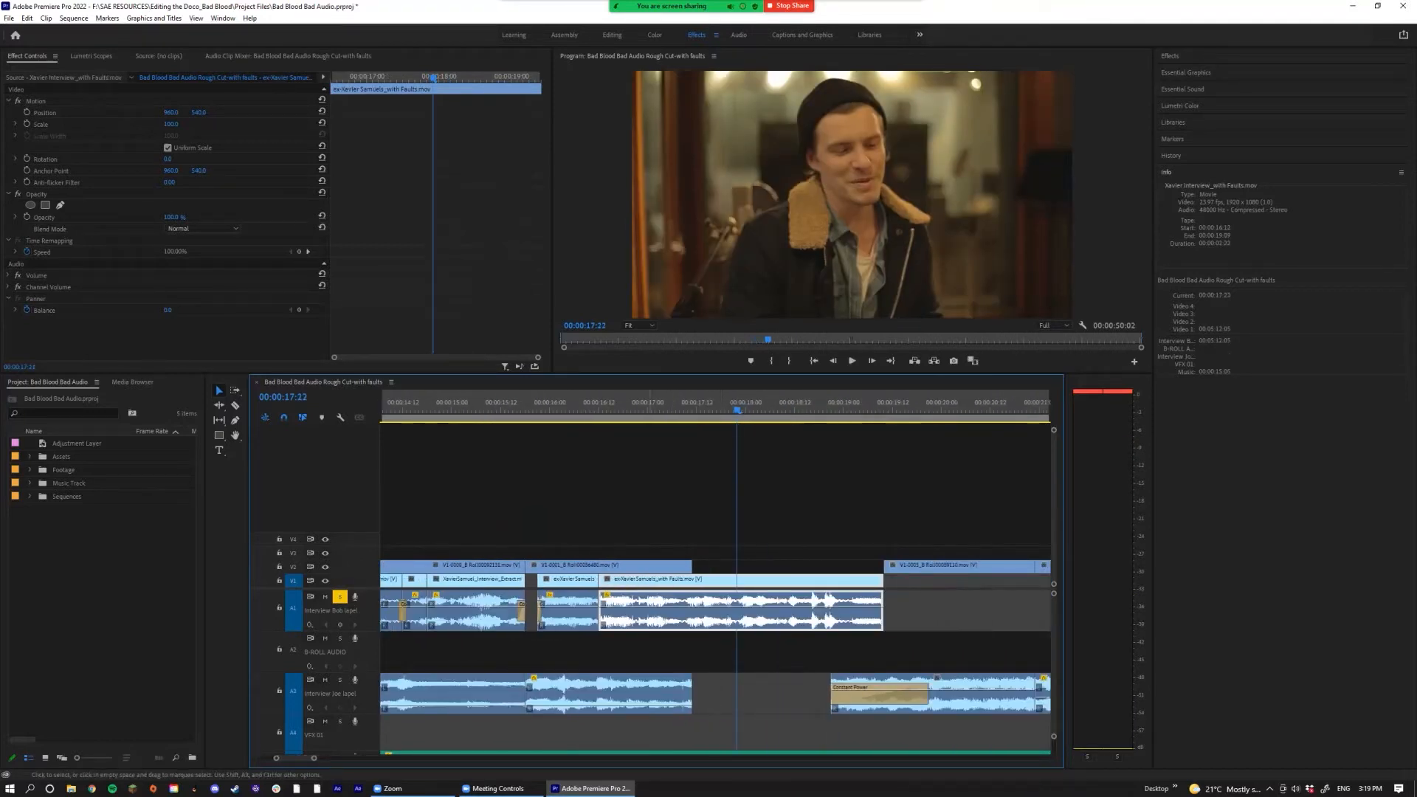
left_click_drag(616, 580, 632, 580)
left_click(541, 409)
key("space")
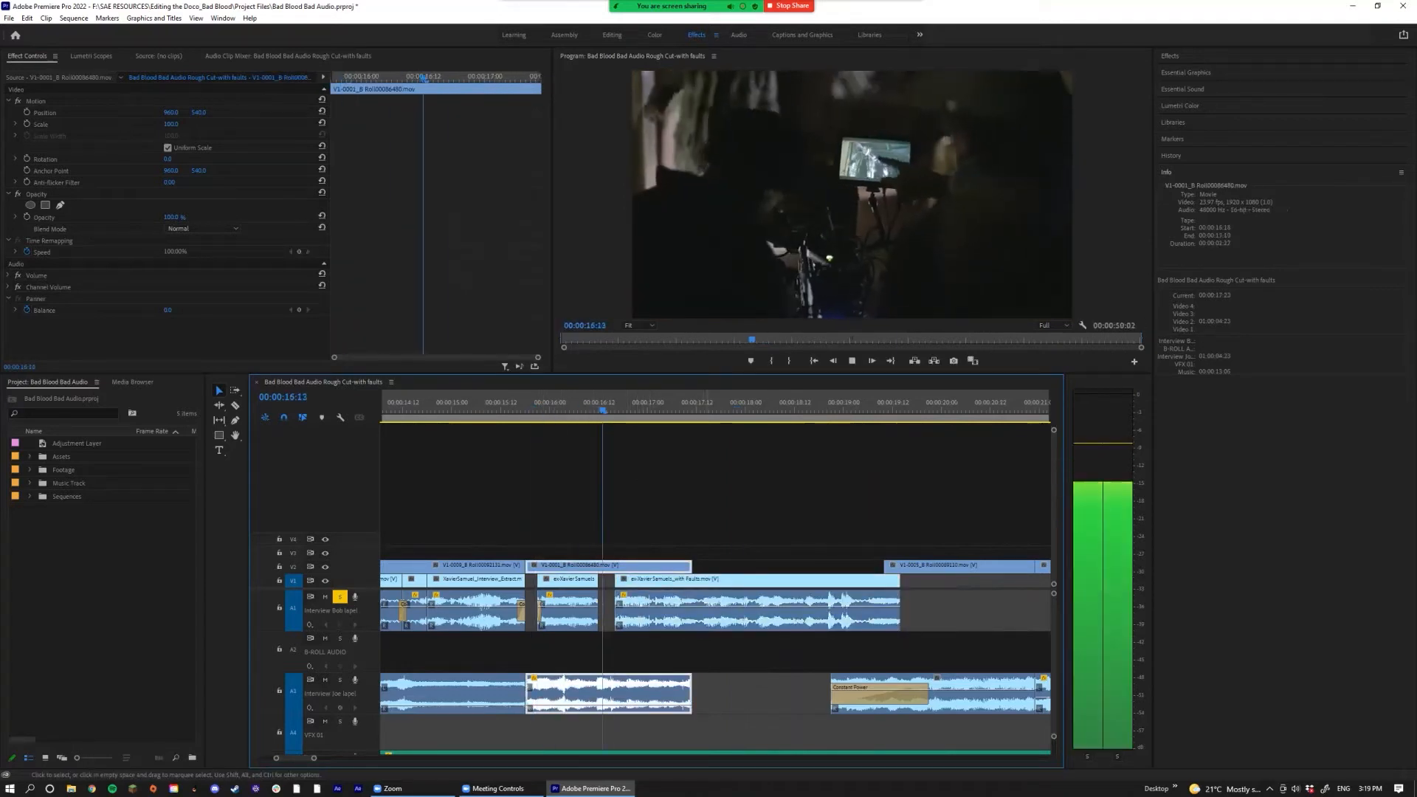
key("space")
key("ctrl+z")
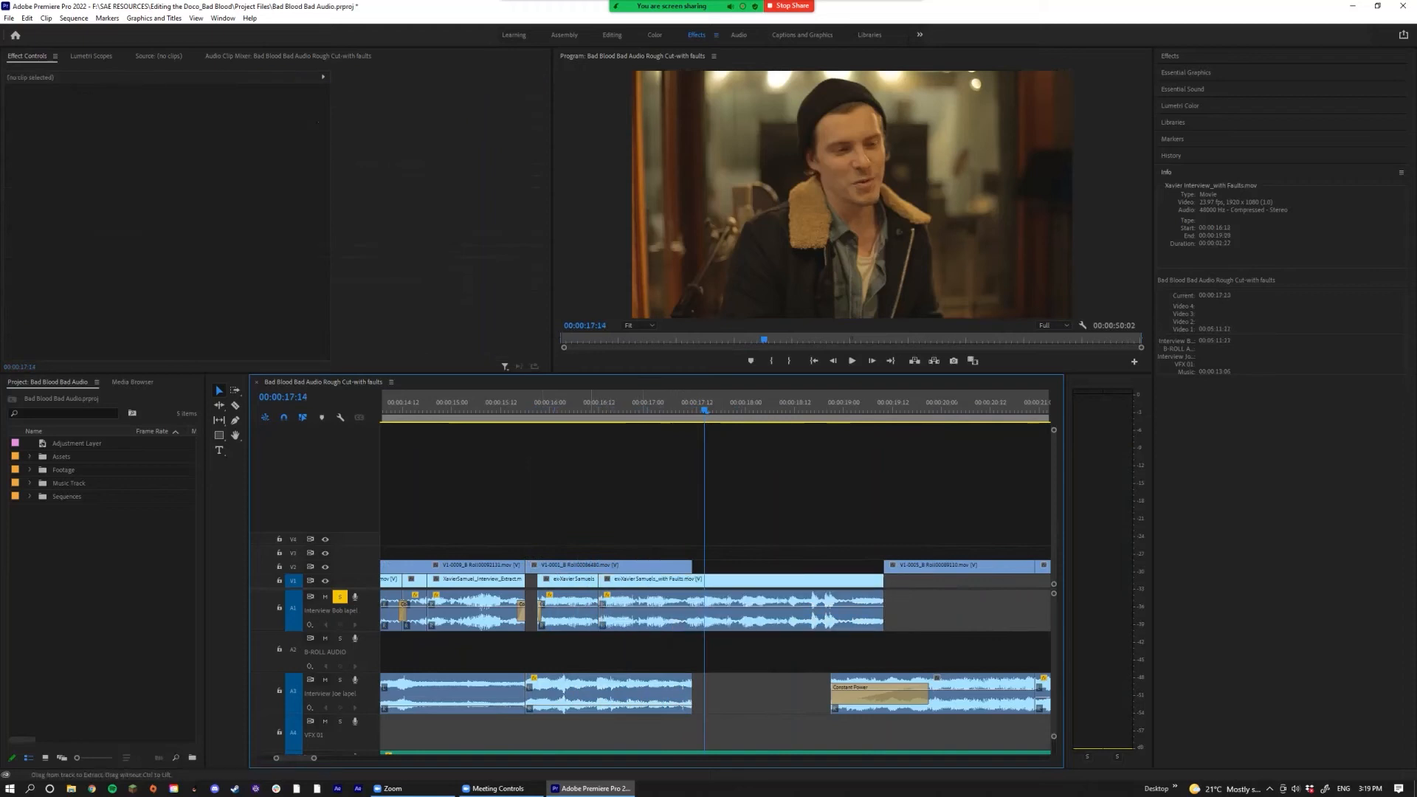
Step: Add a Constant Power crossfade before the long interview clip, shortened to a few frames and ending at the cut
left_click_drag(313, 758, 293, 758)
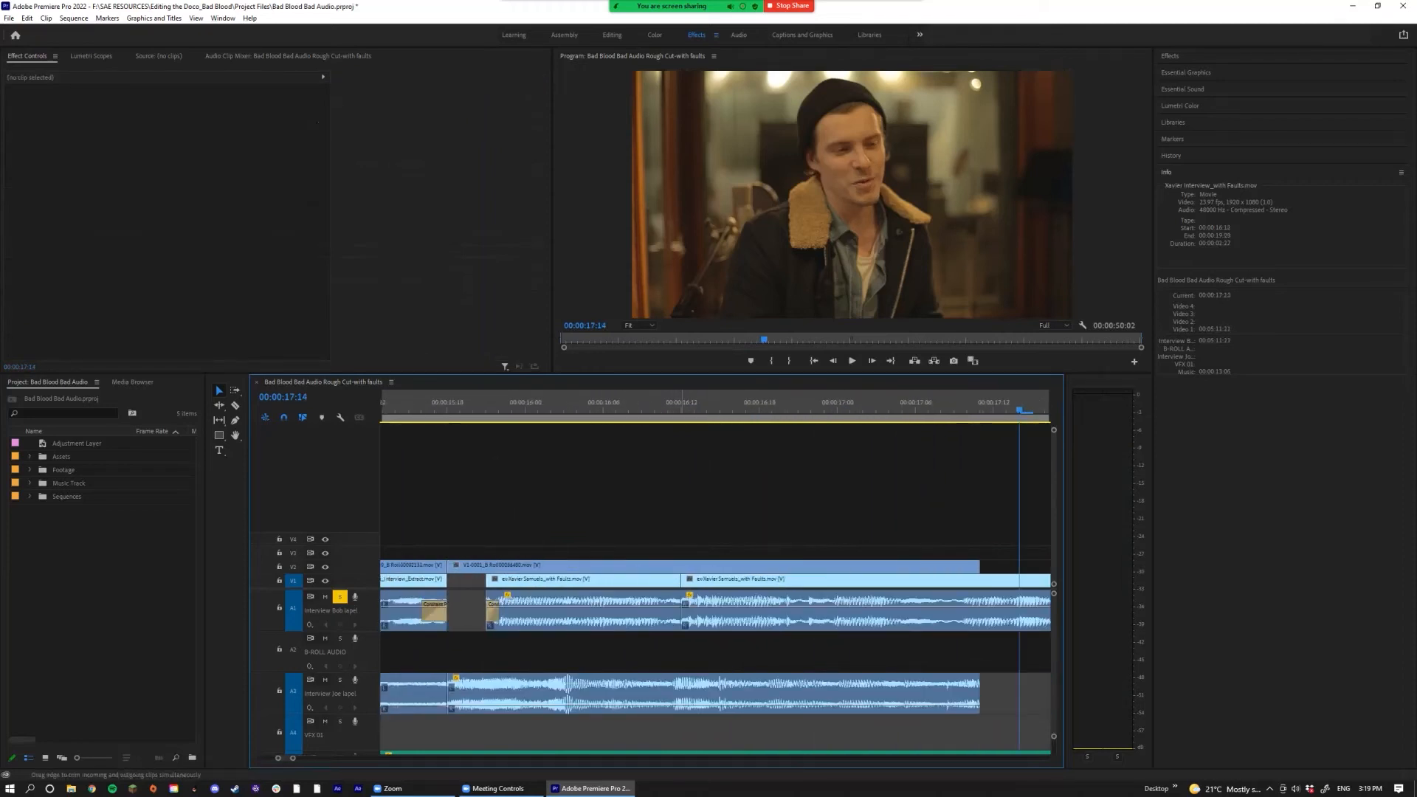
left_click(680, 613)
key("ctrl+shift+d")
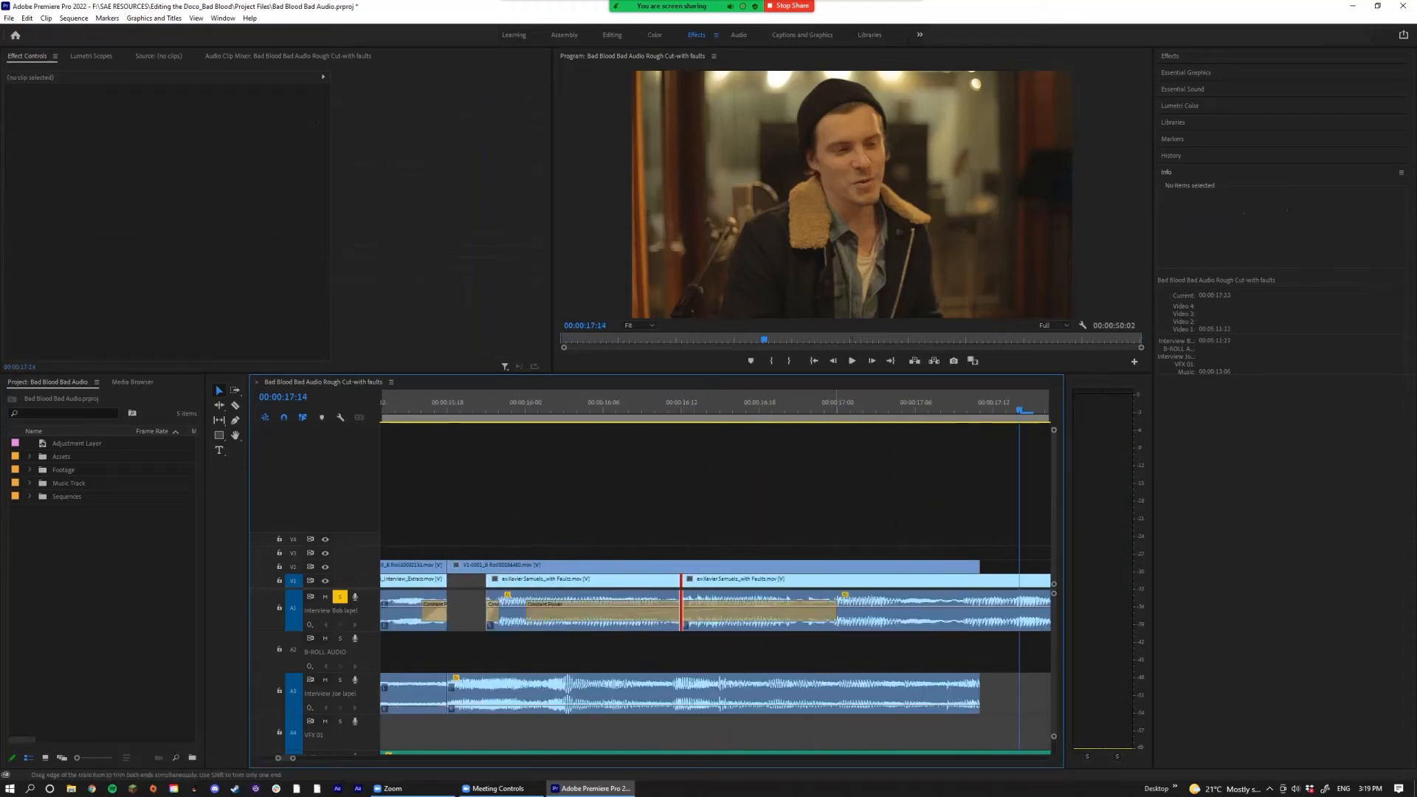
left_click_drag(836, 612, 694, 612)
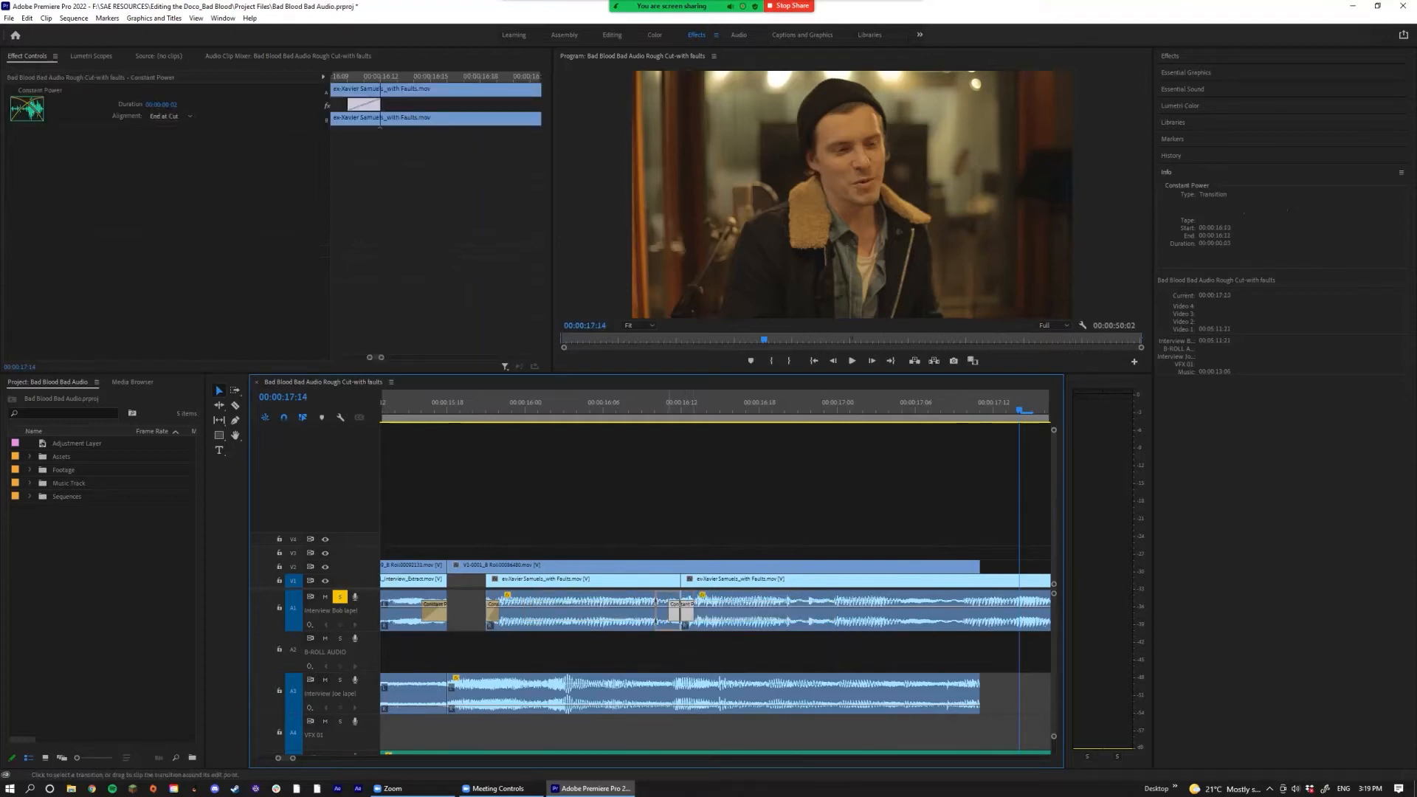
Step: Play twice across the cut into the long interview clip to hear the crossfade ending at the cut
left_click(564, 407)
key("space")
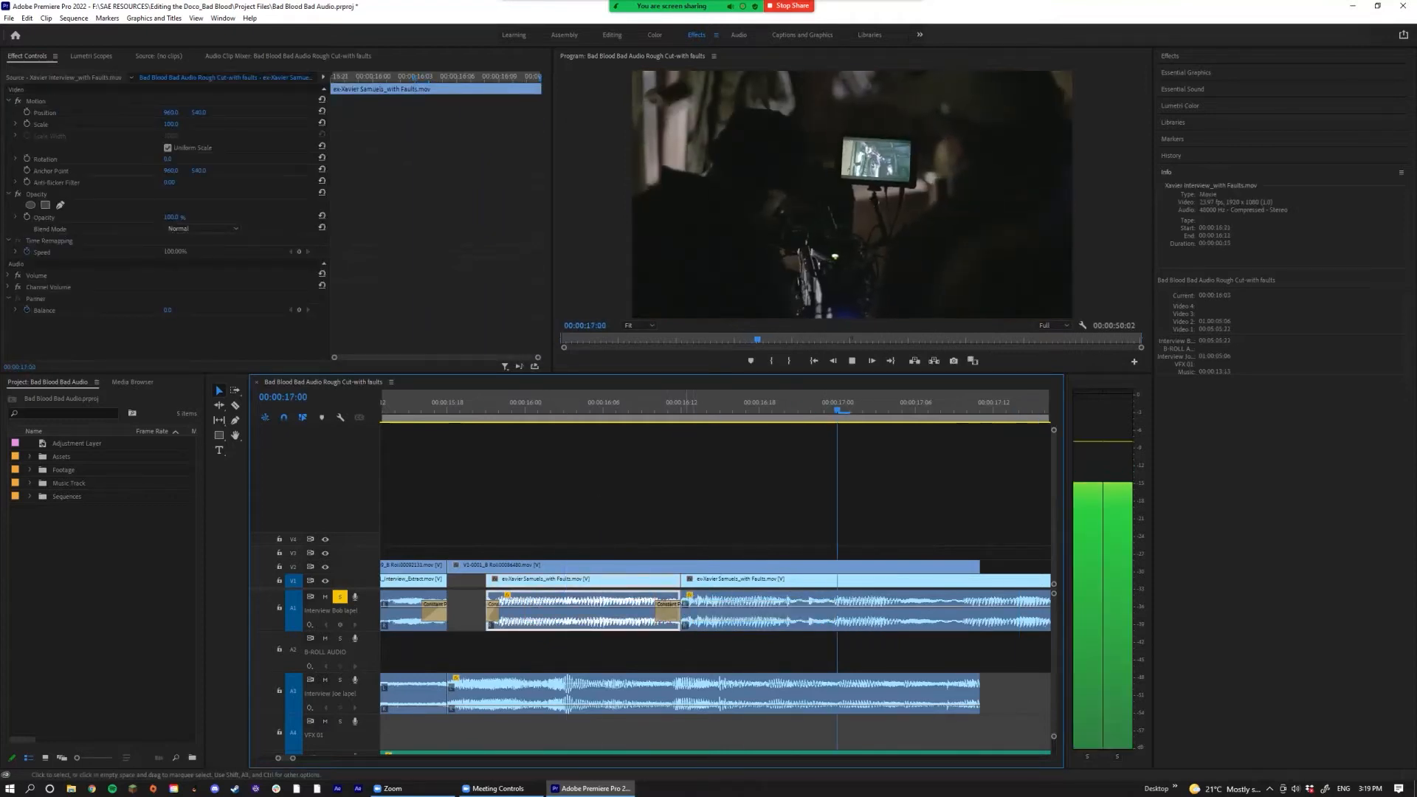
key("space")
scroll(568, 421, "down", 5)
left_click(554, 411)
key("space")
scroll(531, 509, "down", 3)
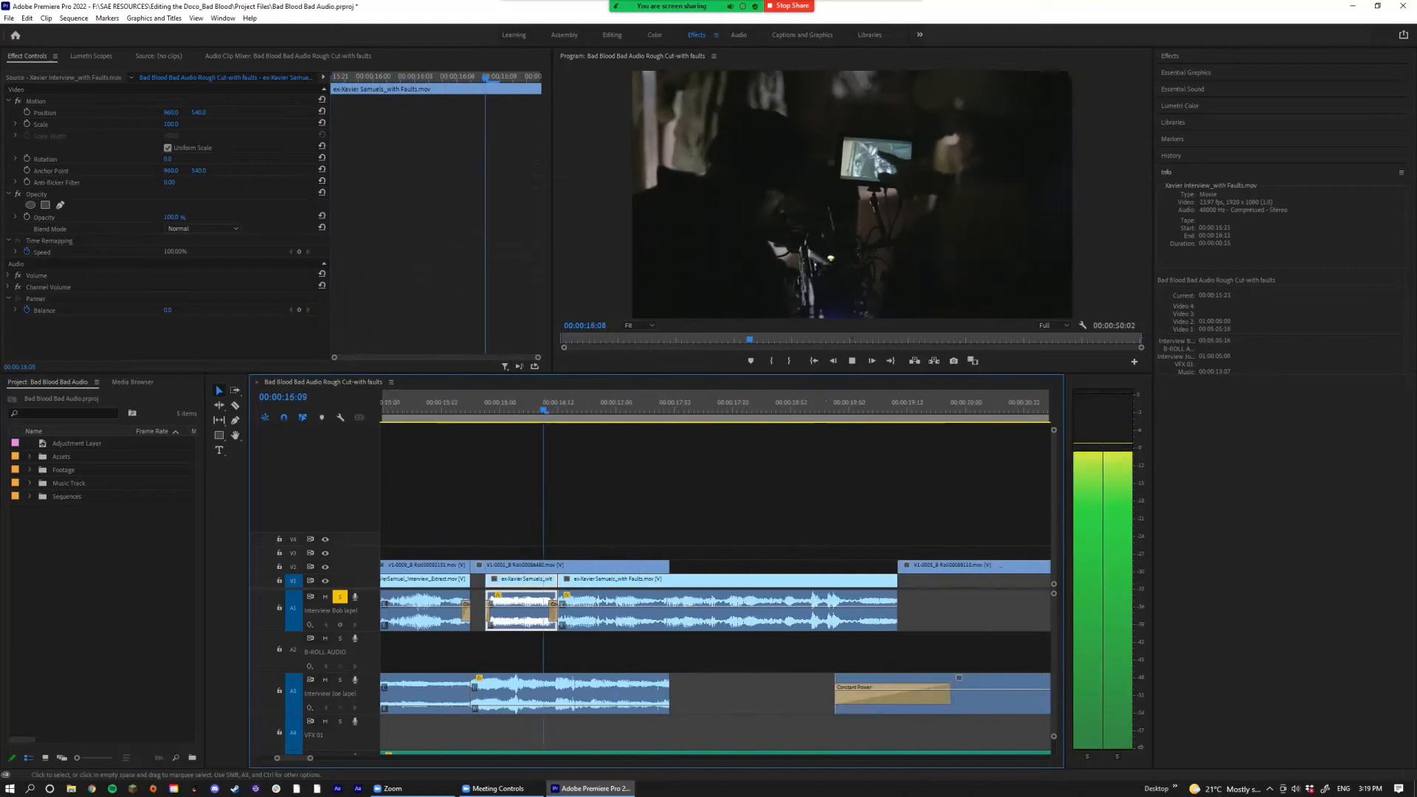
key("space")
Step: Shift the short crossfade so it starts at the cut into the long interview clip, and play across it
scroll(532, 509, "up", 4)
left_click_drag(524, 613, 554, 613)
left_click(469, 411)
key("space")
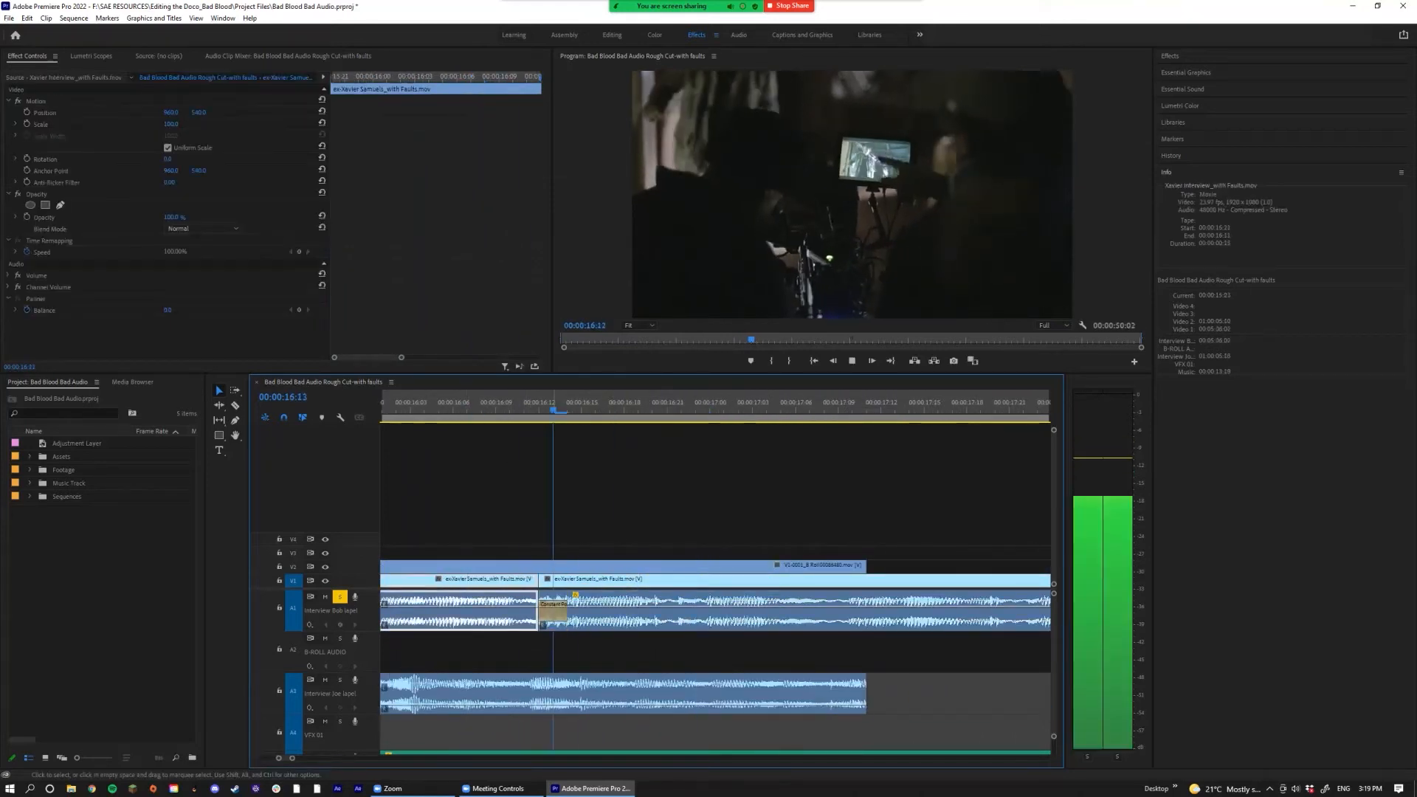
key("space")
scroll(565, 566, "down", 2)
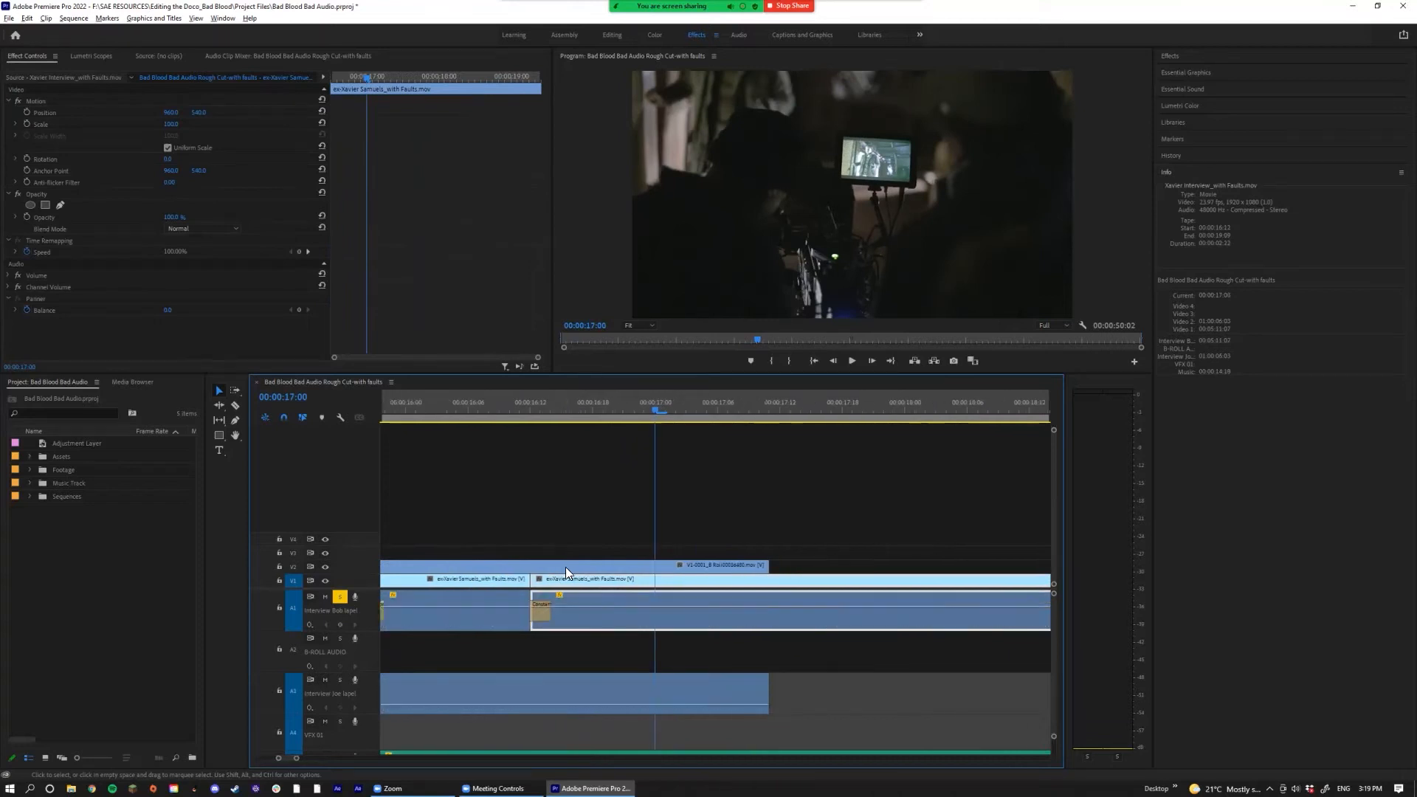
Step: Extend the long interview clip's audio to about 00:00:19:19 and add a shortened Constant Power fade-out at its end
left_click(448, 410)
key("space")
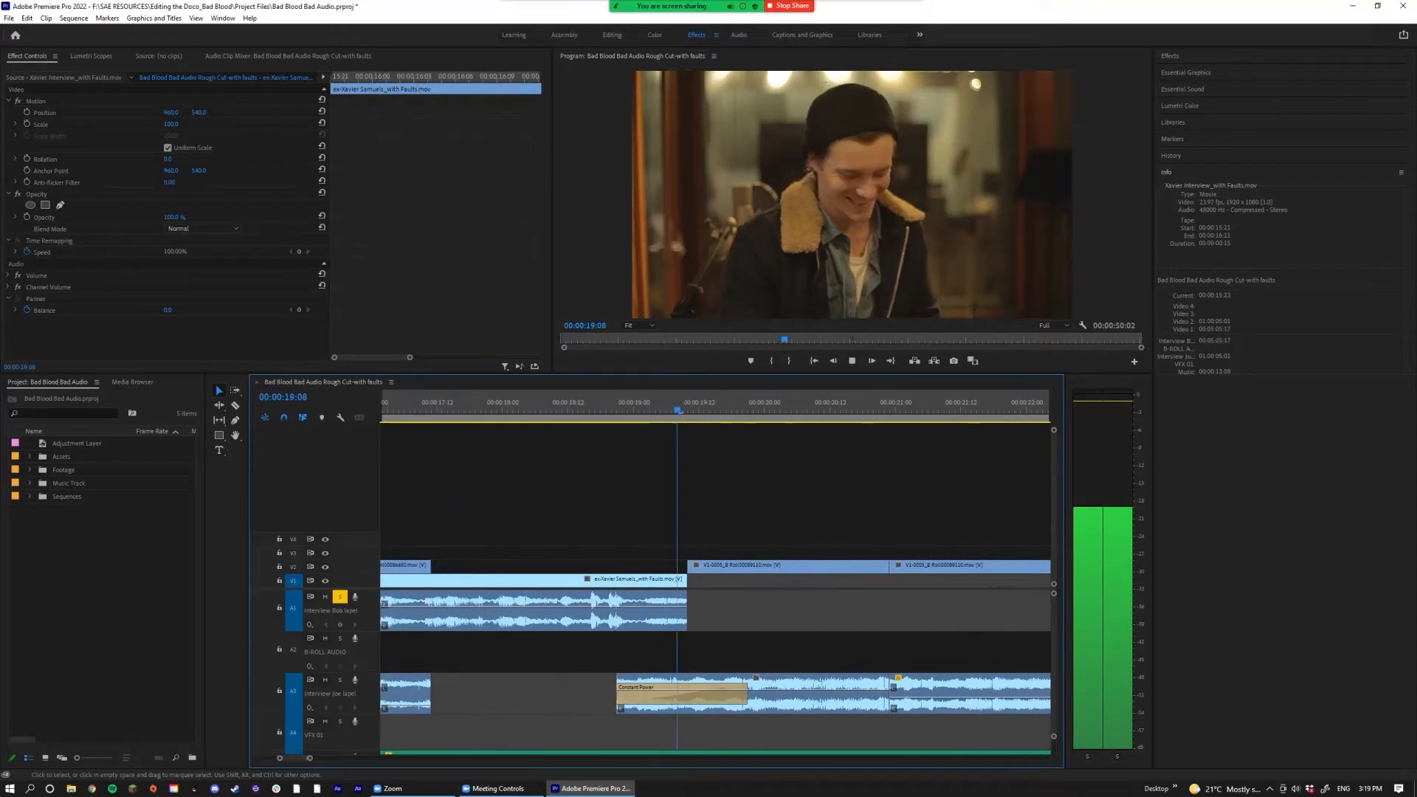
key("space")
left_click_drag(687, 611, 719, 611)
key("ctrl+shift+d")
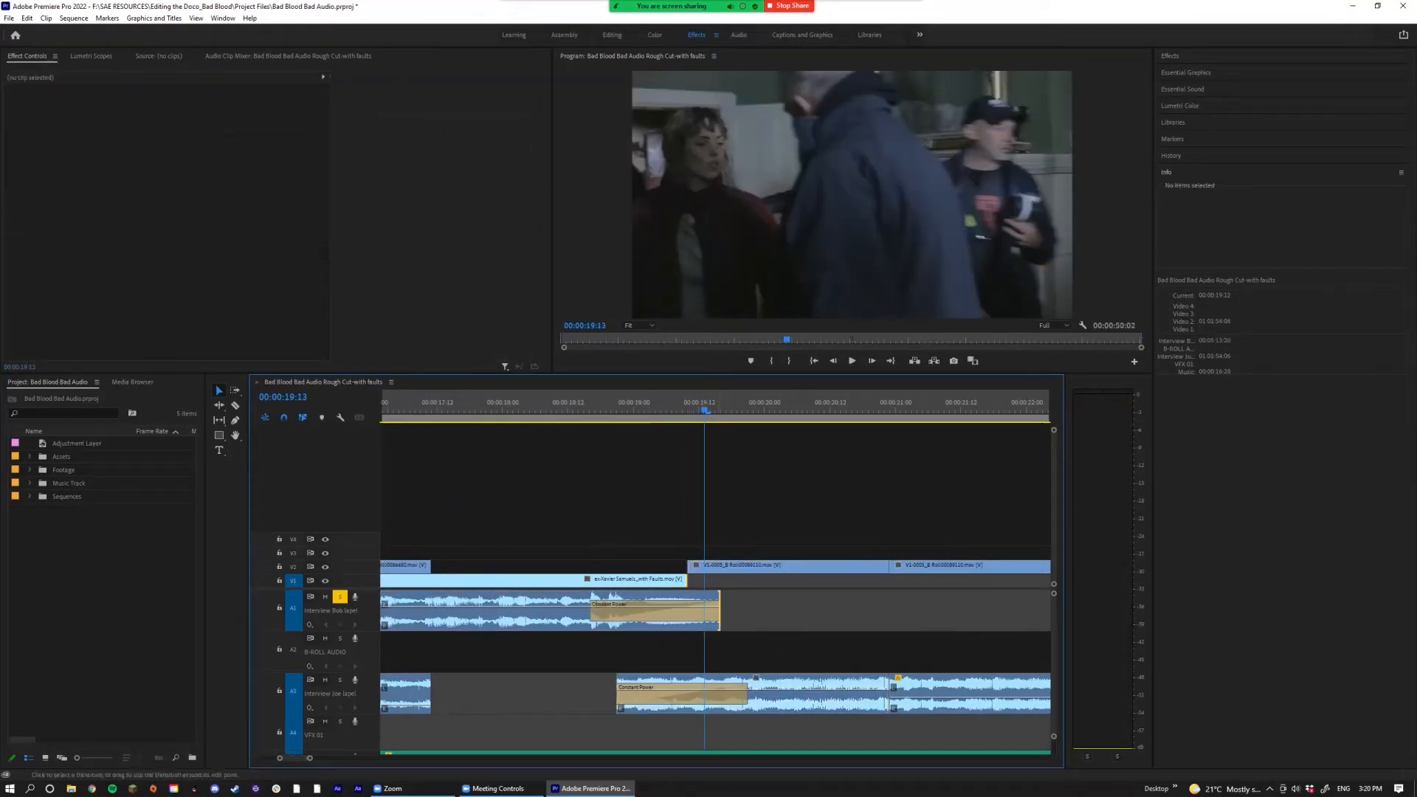
left_click_drag(591, 611, 735, 611)
Step: Play the long interview clip's fade-out, trim its audio end back to about 00:00:19:13 and replay it
left_click(623, 403)
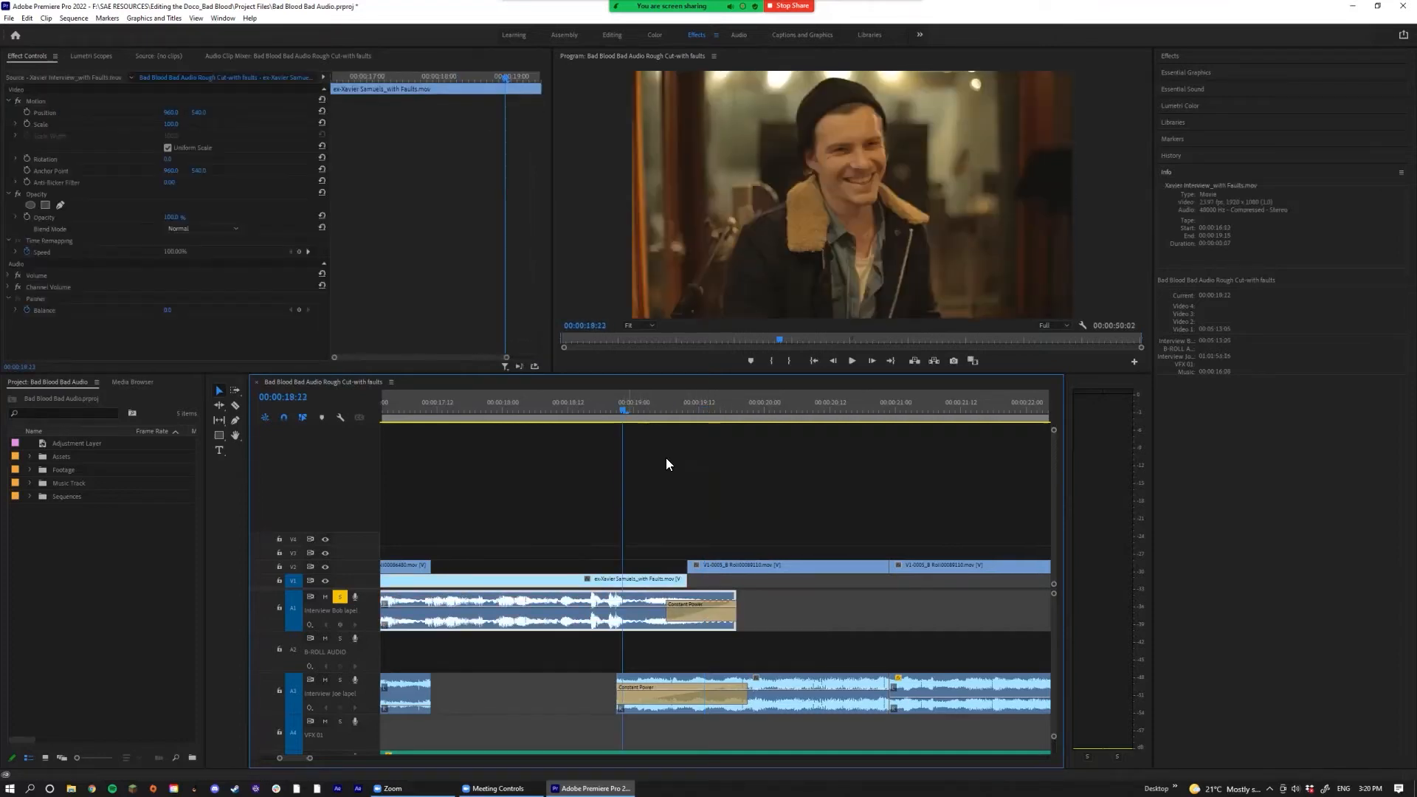
key("space")
key("space")
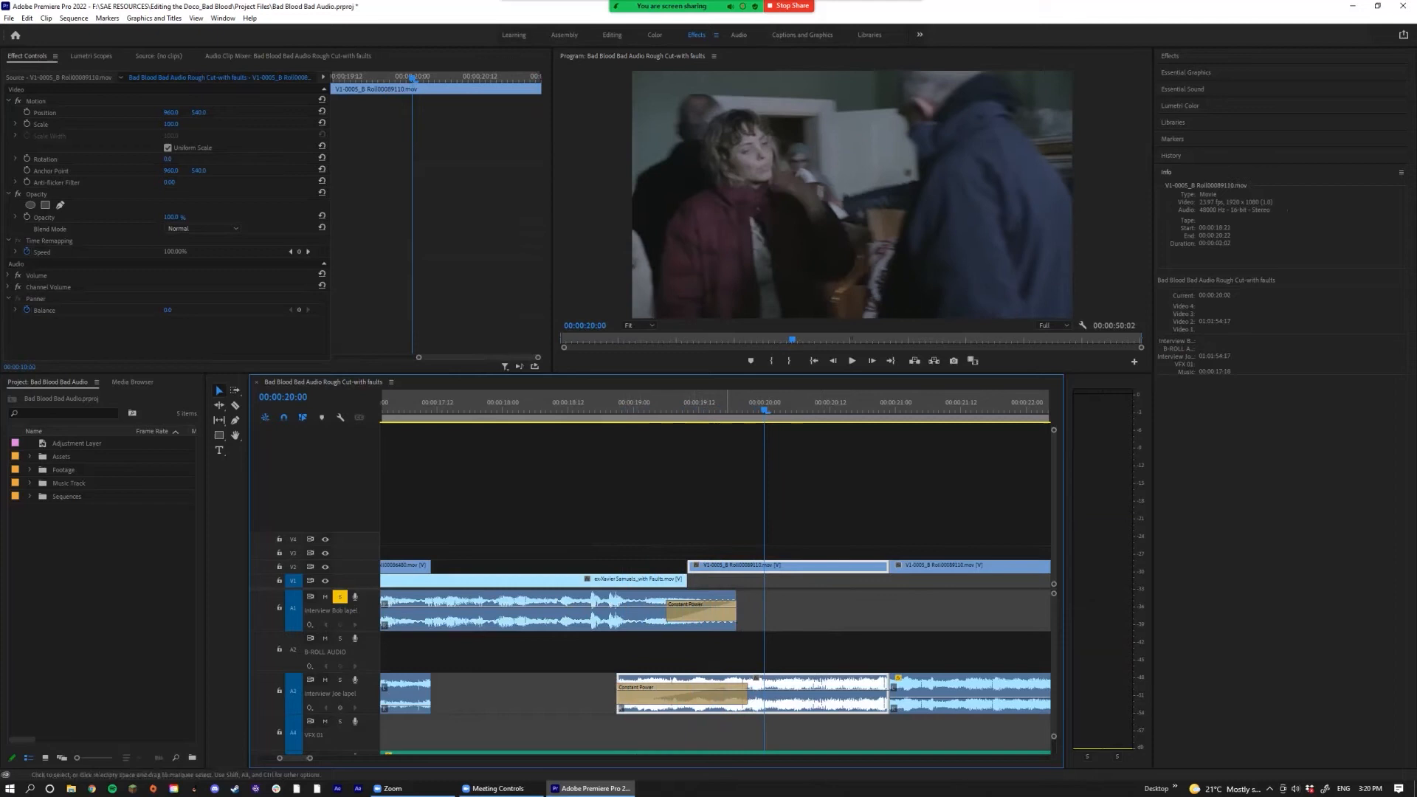
left_click_drag(735, 611, 703, 611)
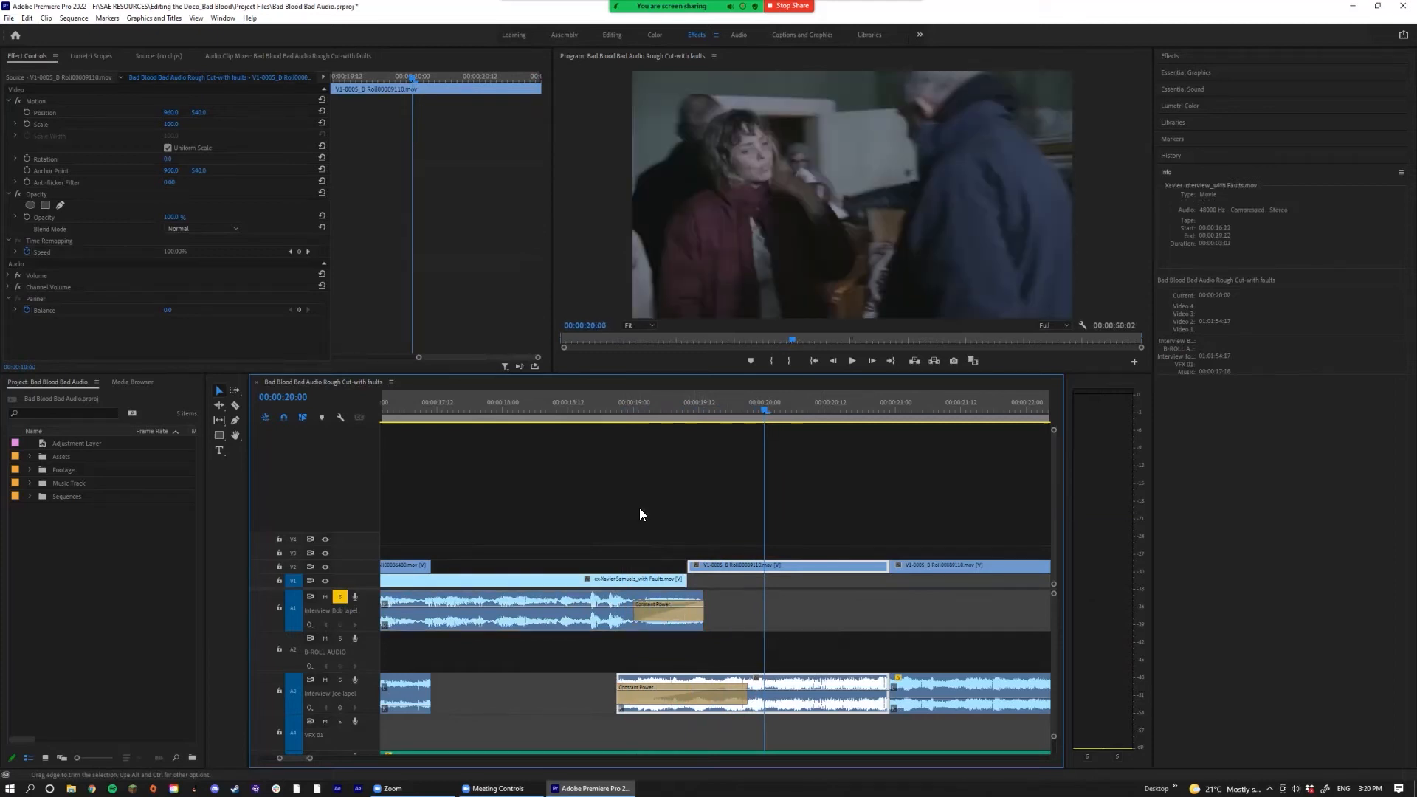
left_click(589, 410)
key("space")
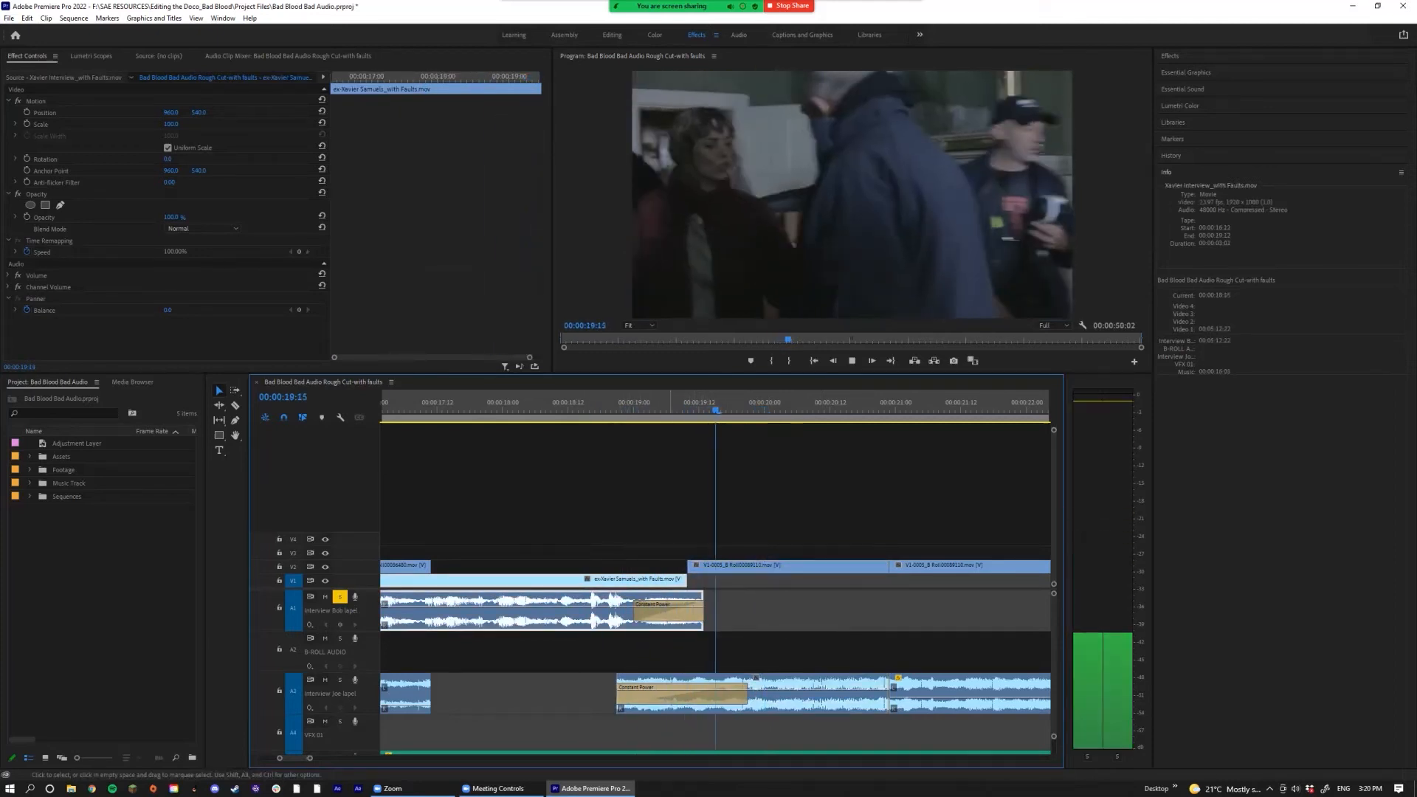
key("space")
Step: Trim the long interview clip's audio to the end of its picture and lower its tail with volume keyframes
left_click_drag(704, 611, 641, 612)
left_click(654, 607, "ctrl")
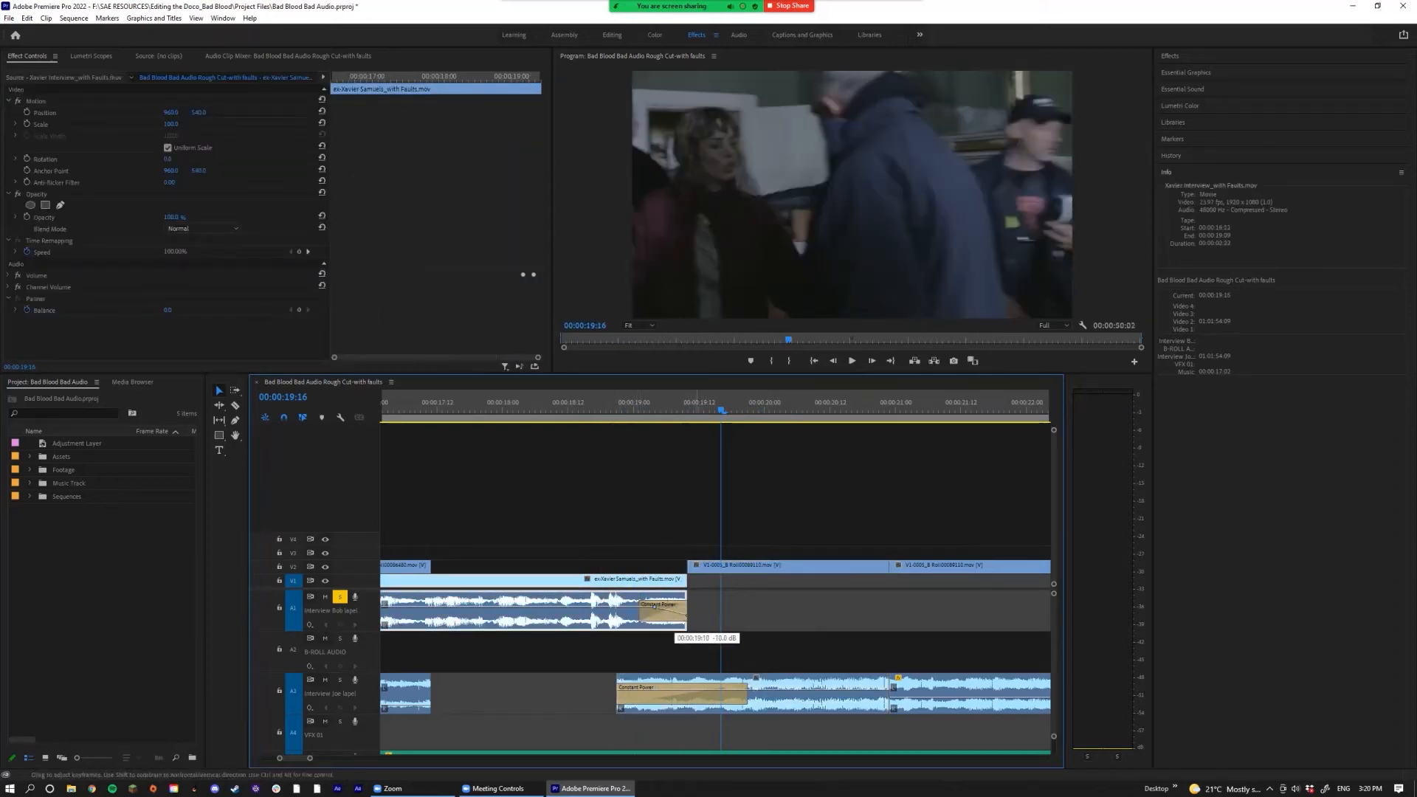
left_click(614, 408)
key("space")
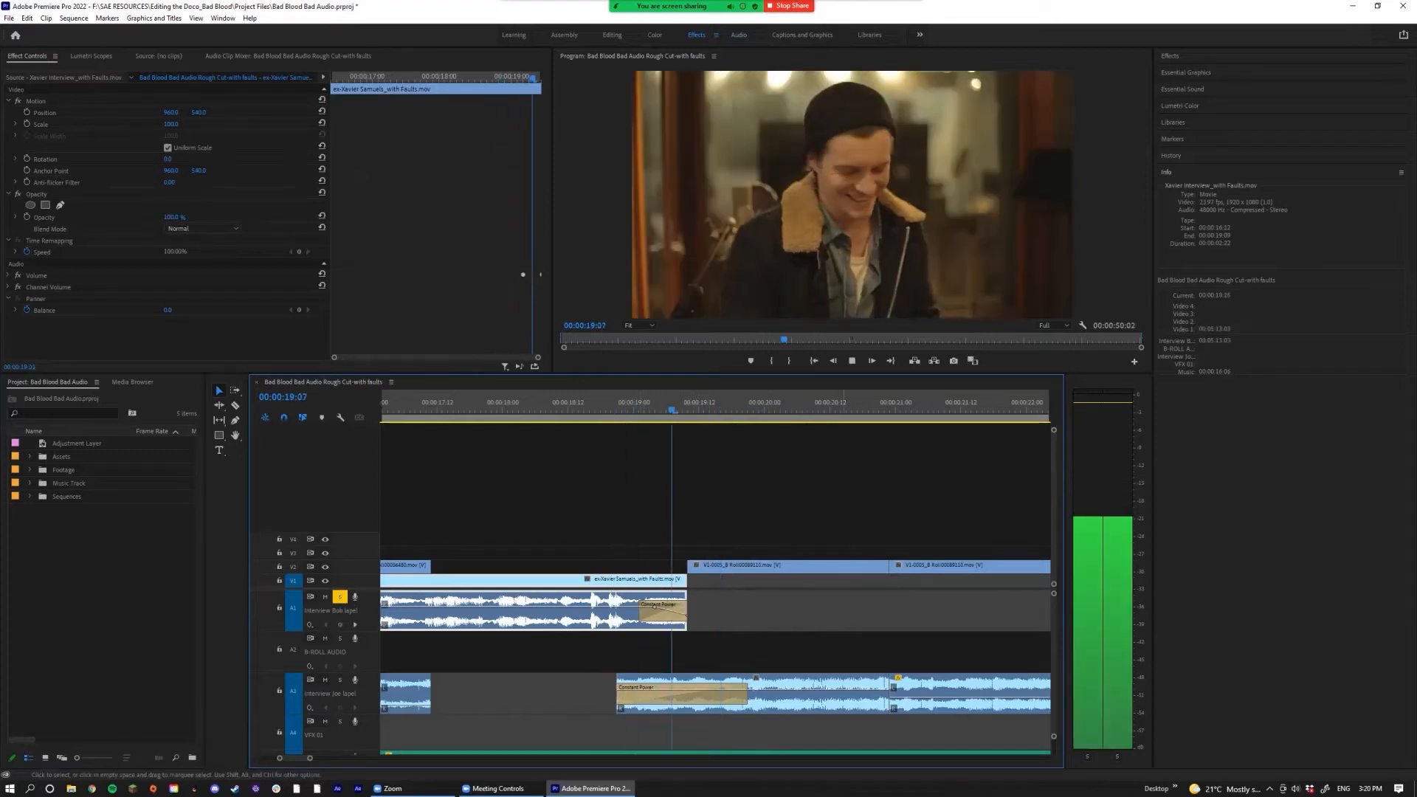
key("space")
Step: Play the long interview clip from about 00:00:17:09 and trim its audio end back to about 00:00:19:05
left_click(688, 611)
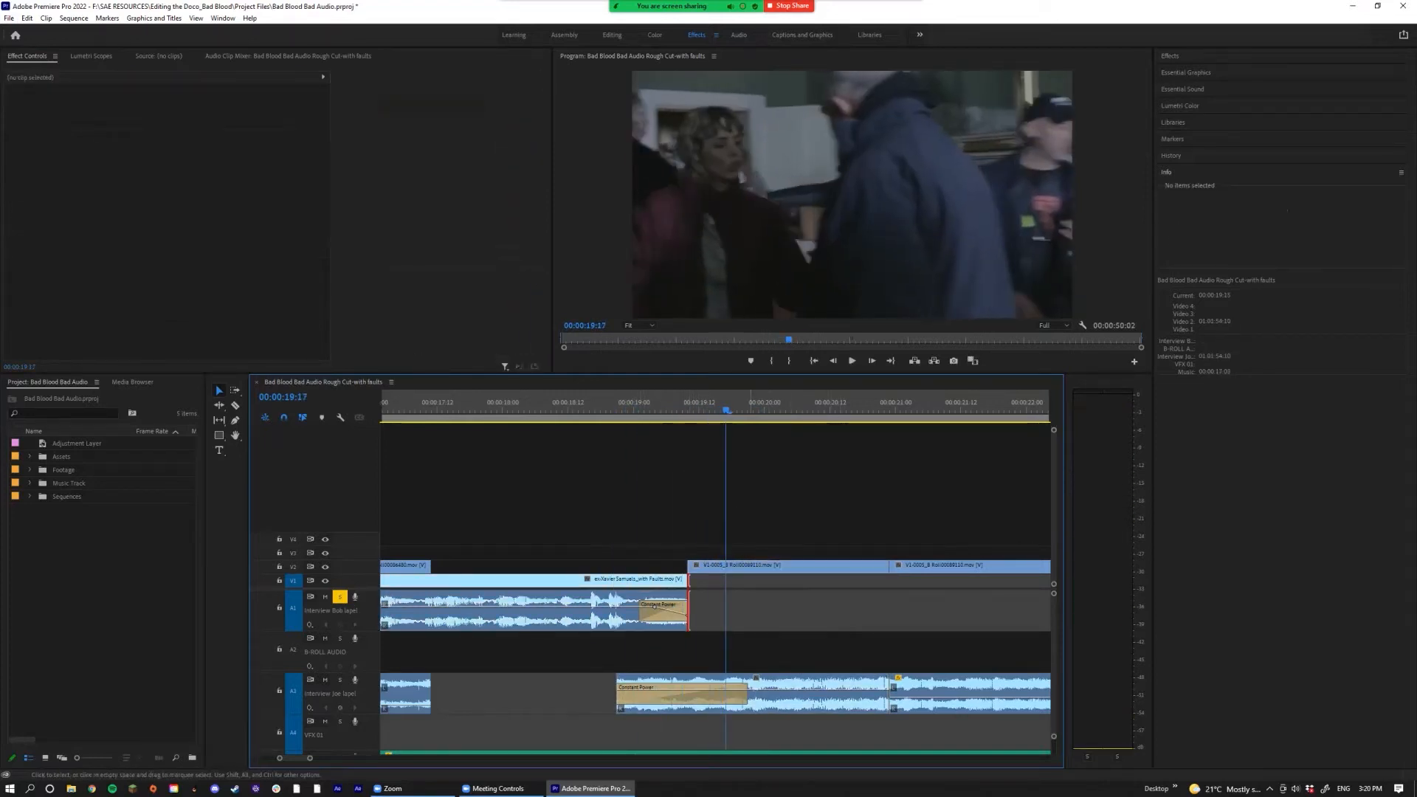
left_click(712, 611)
key("minus")
key("minus")
left_click(632, 403)
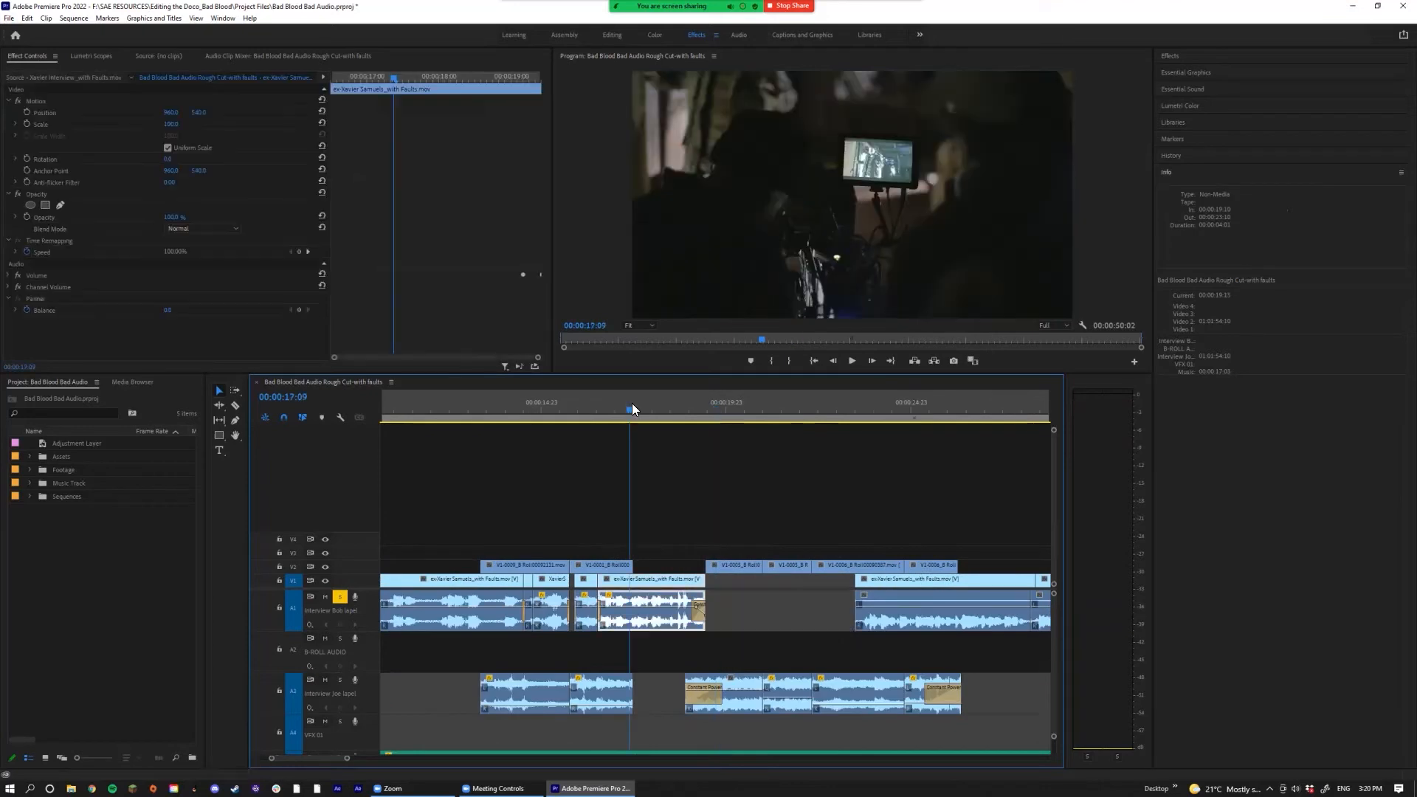
key("space")
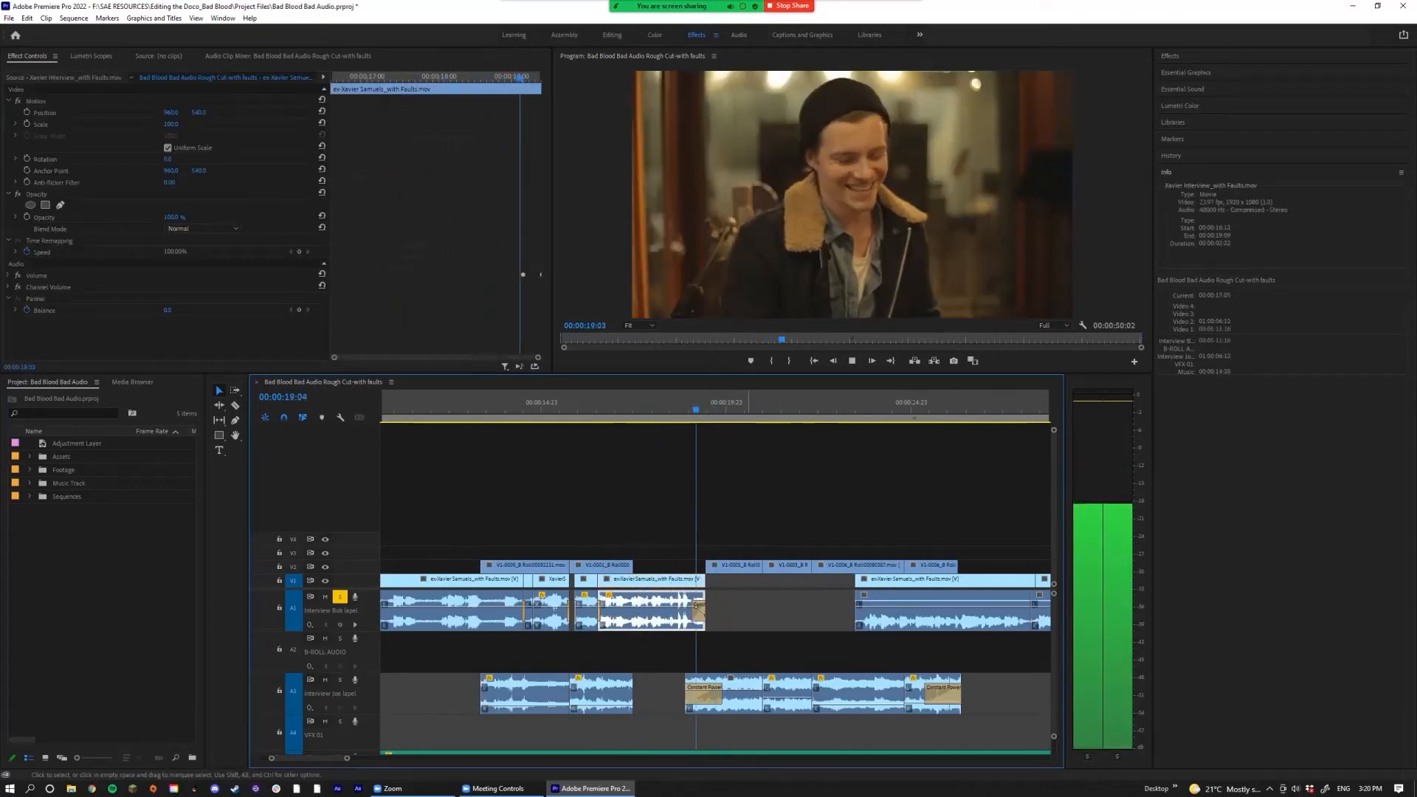
key("space")
left_click_drag(704, 612, 697, 612)
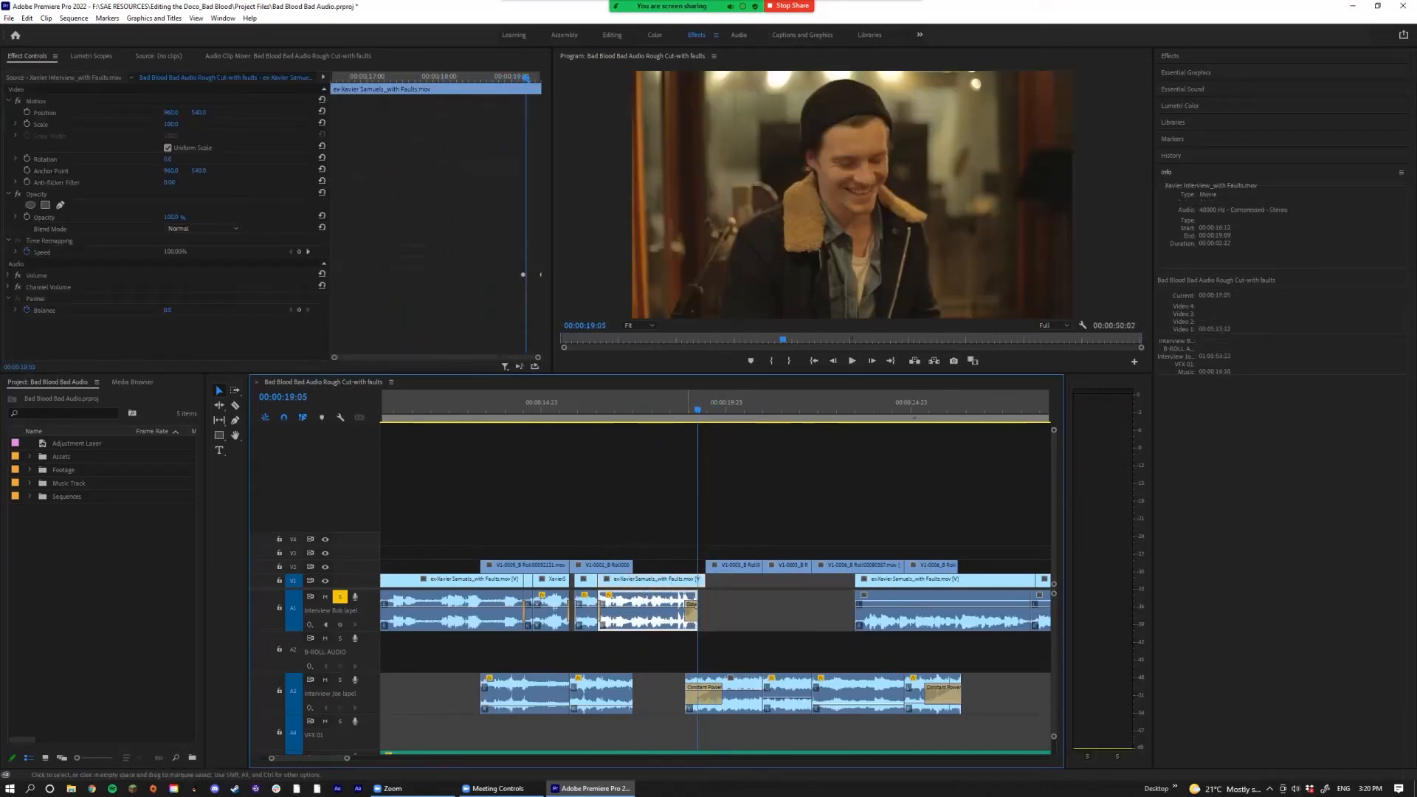
Step: Play the end of the long interview clip closely to check its shortened fade-out
key("equal")
key("equal")
key("equal")
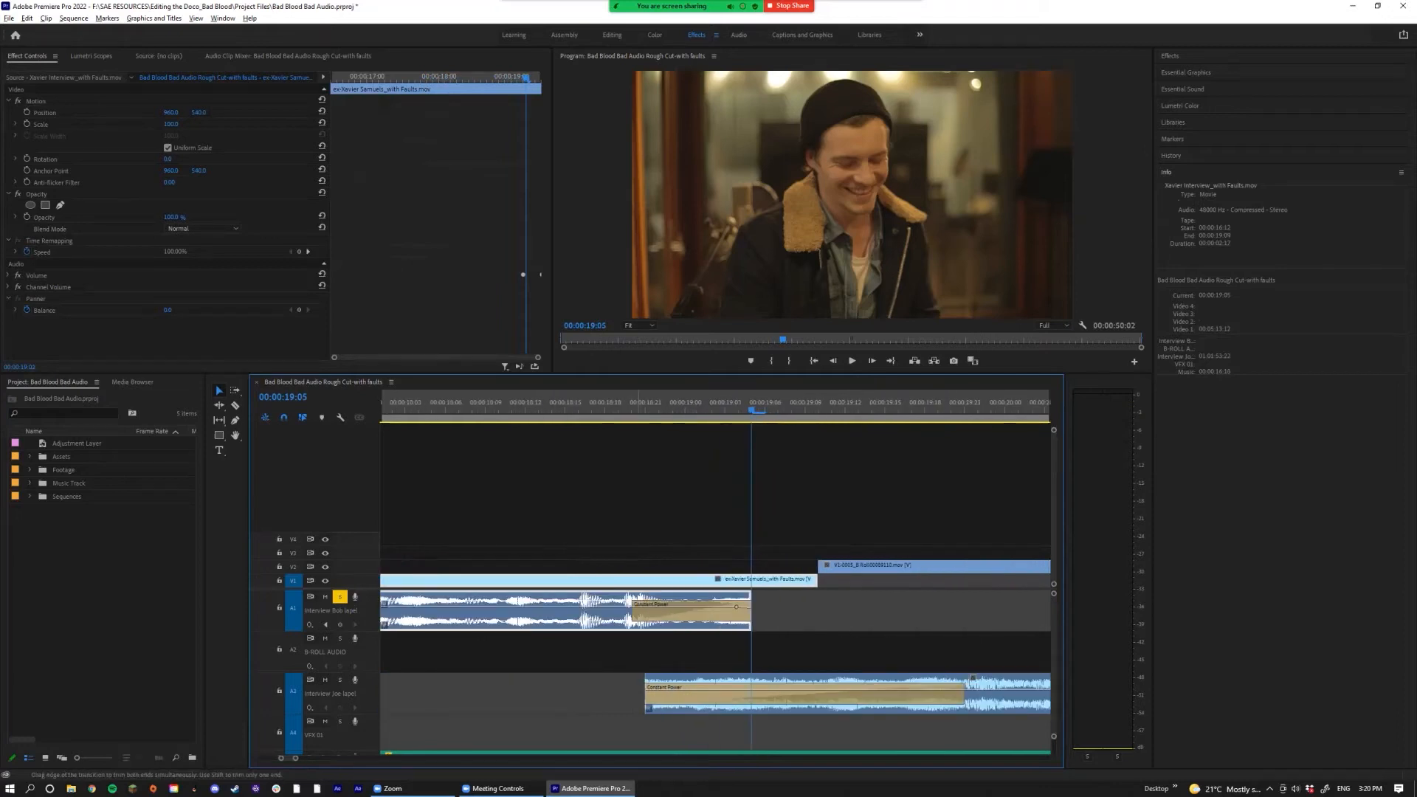
left_click(545, 406)
key("space")
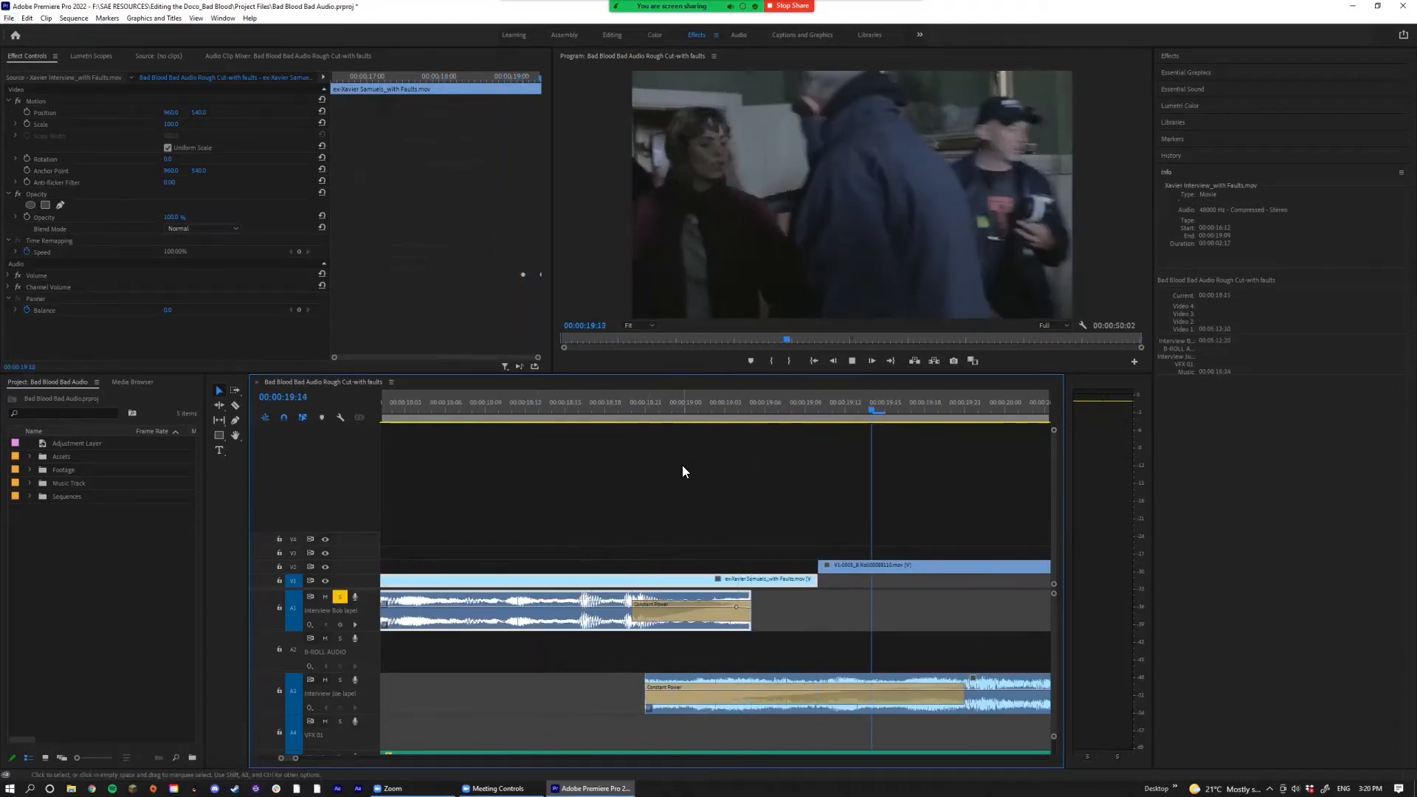
key("space")
Step: Extend the long interview clip's audio end to about 00:00:19:09 and play through its fade-out
scroll(762, 613, "down", 3)
scroll(671, 613, "up", 4)
left_click_drag(855, 612, 922, 612)
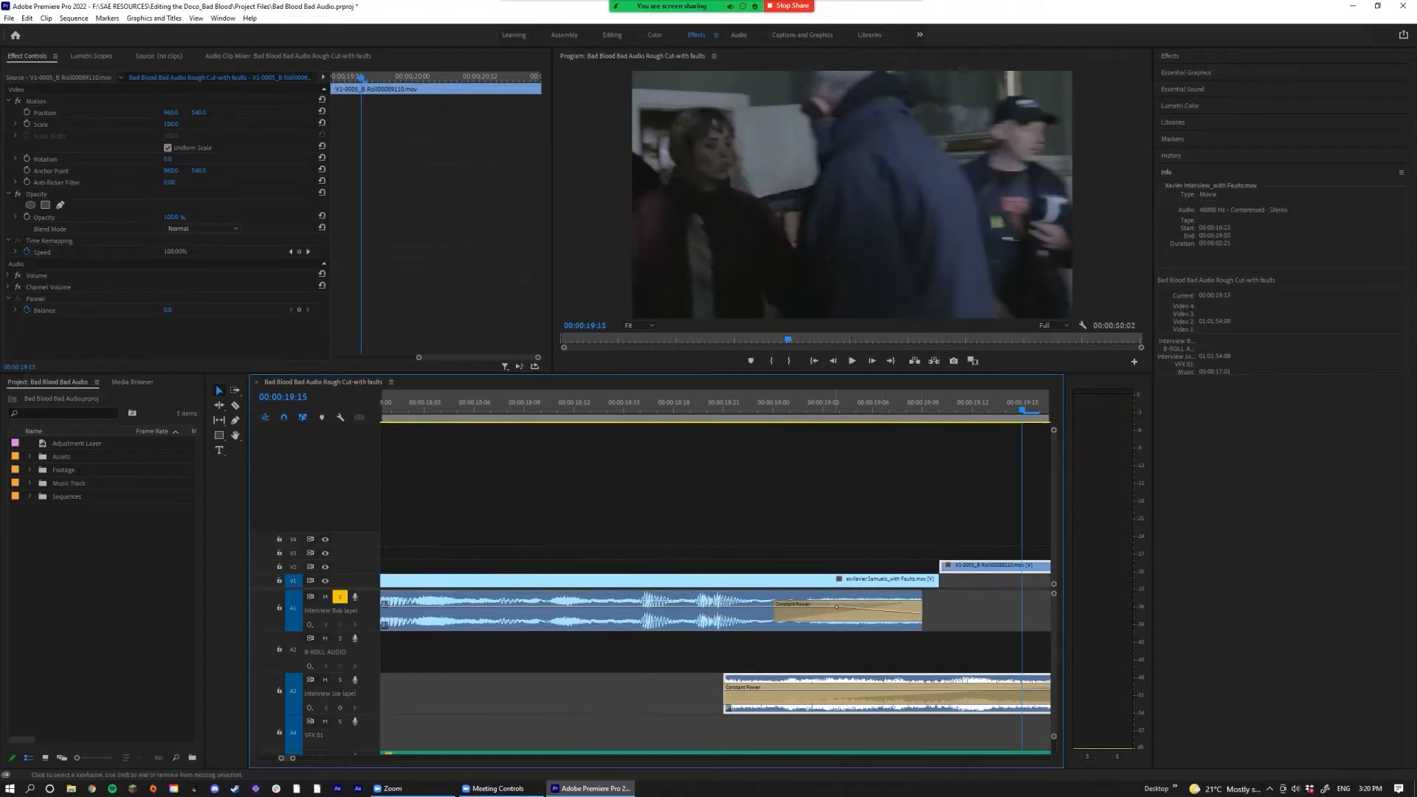
left_click(709, 408)
key("space")
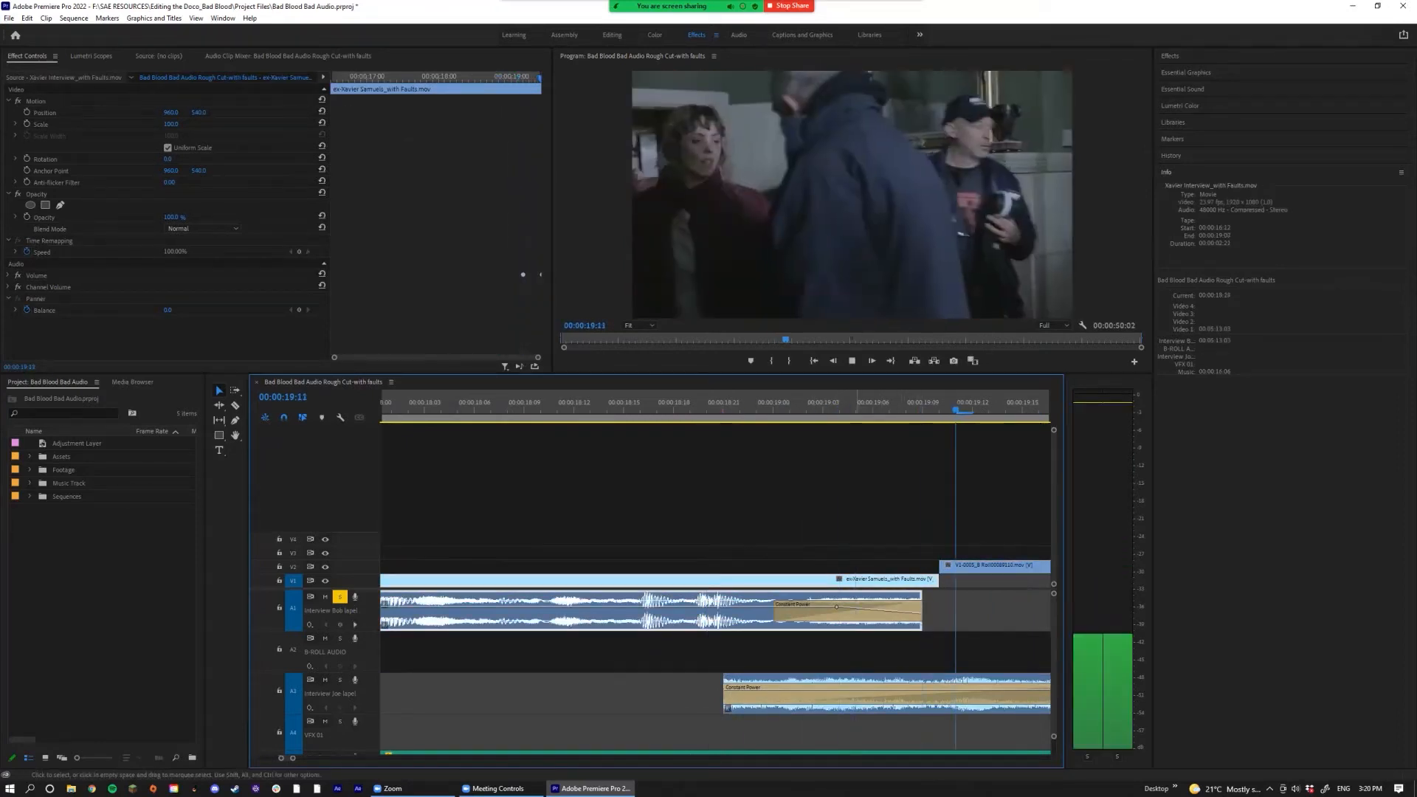
Step: Route the right source channel to both output channels of the interview clip starting at about 00:00:23:11
key("space")
scroll(751, 628, "down", 4)
scroll(613, 606, "down", 6)
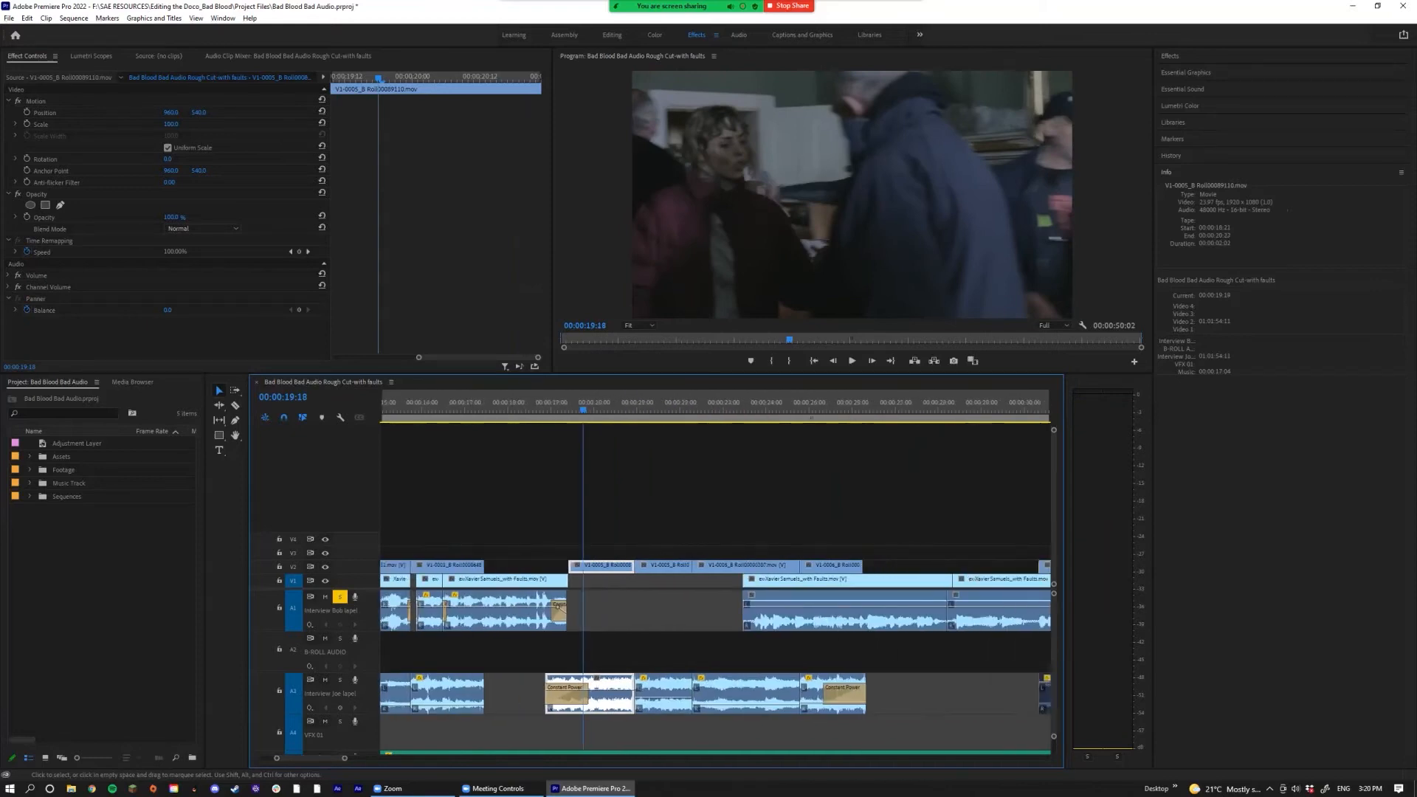
scroll(716, 583, "up", 3)
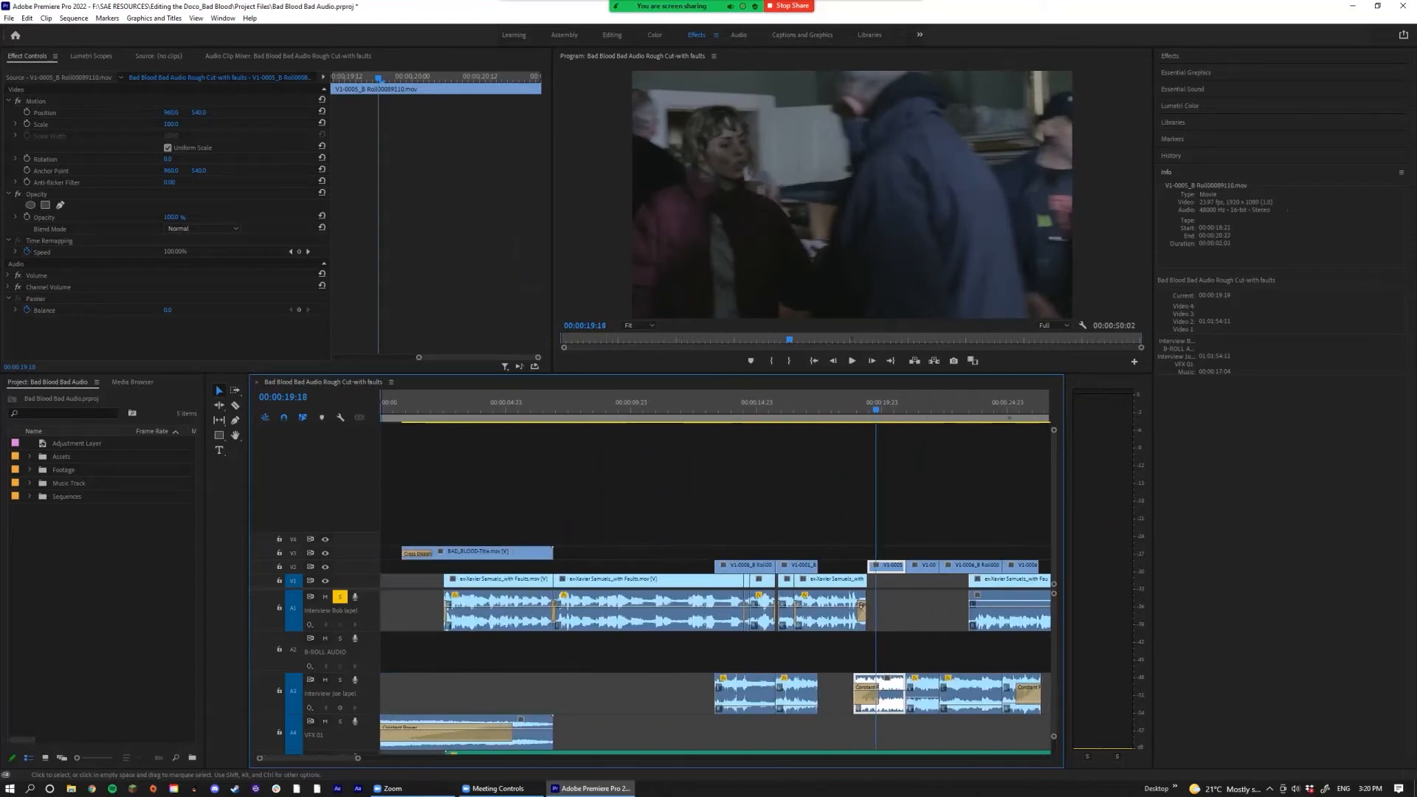
scroll(716, 583, "down", 5)
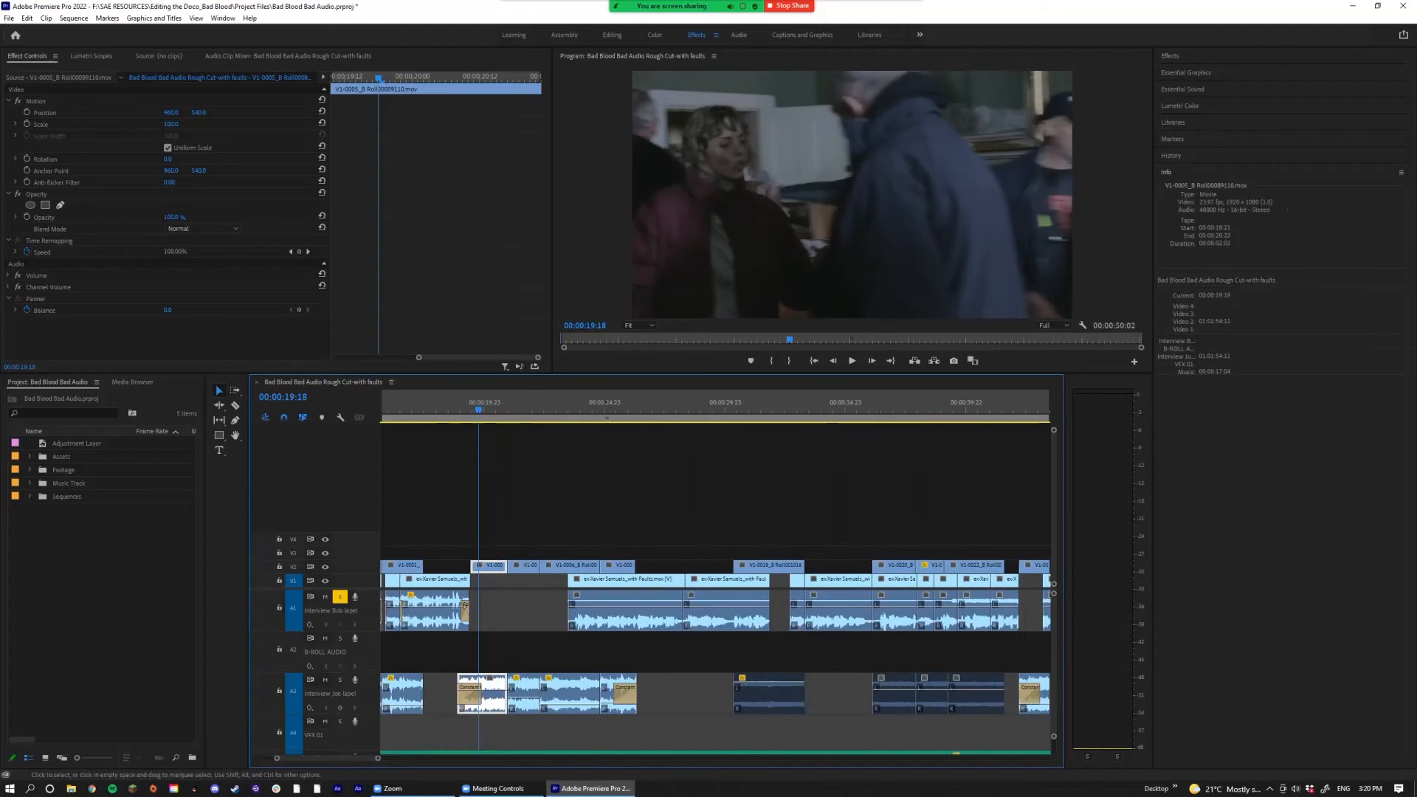
scroll(554, 627, "up", 2)
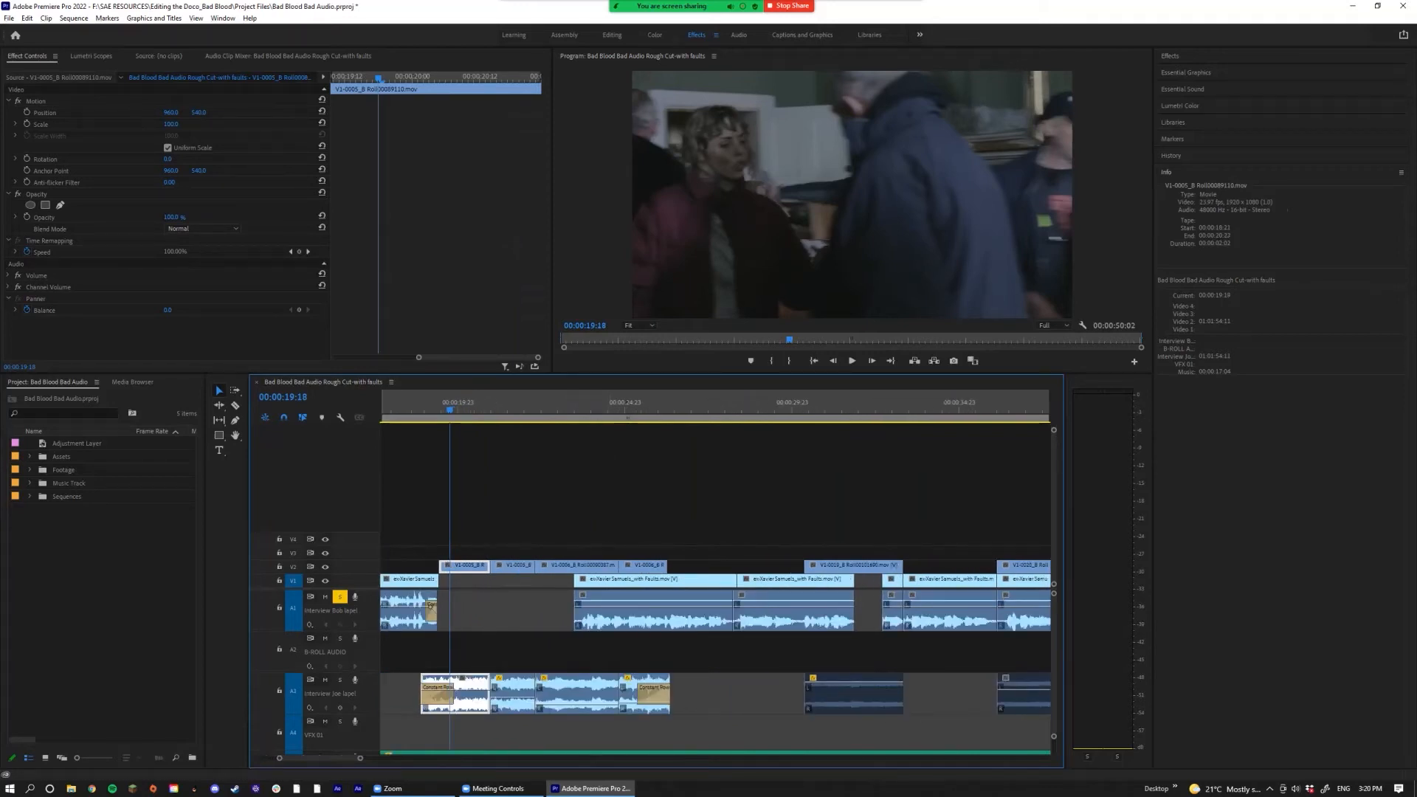
left_click(585, 408)
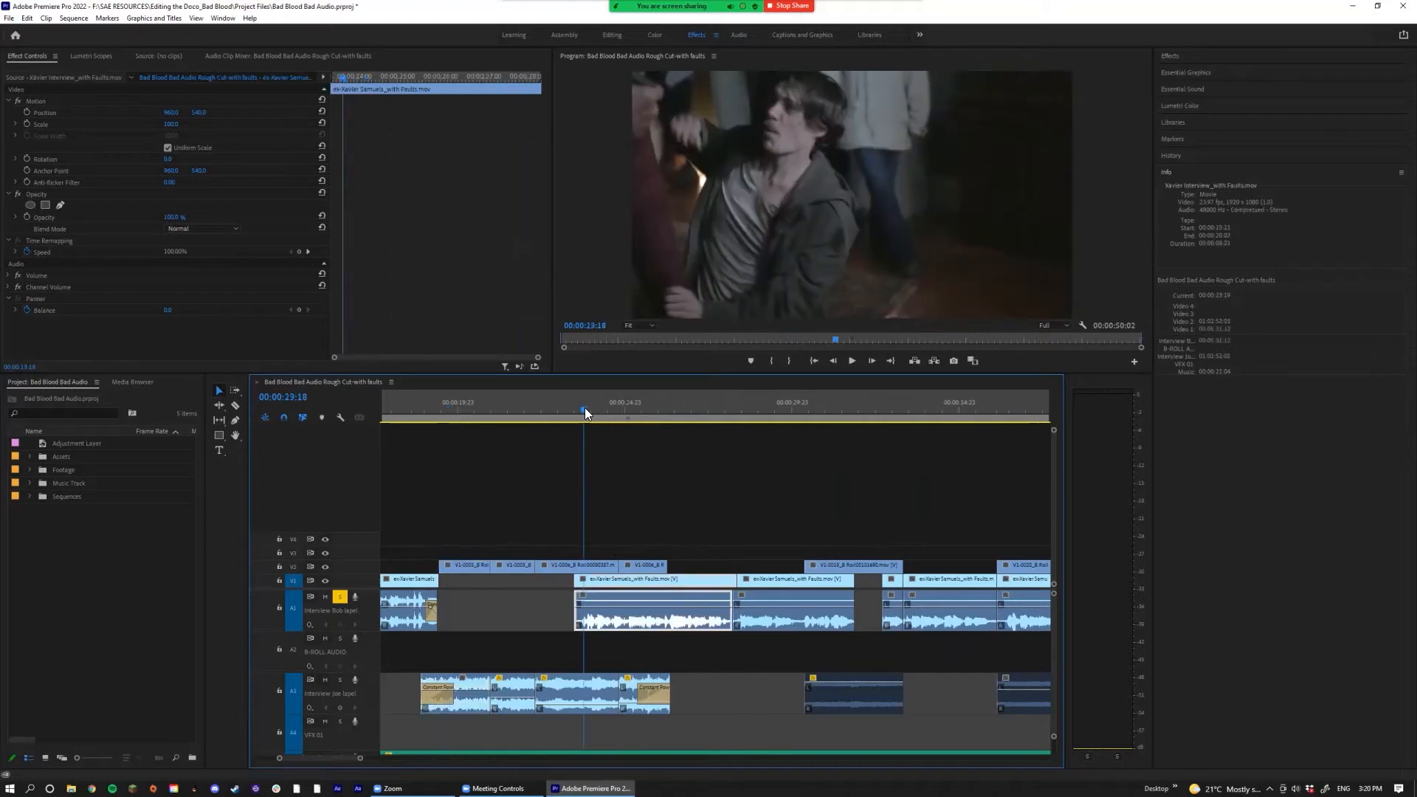
right_click(671, 604)
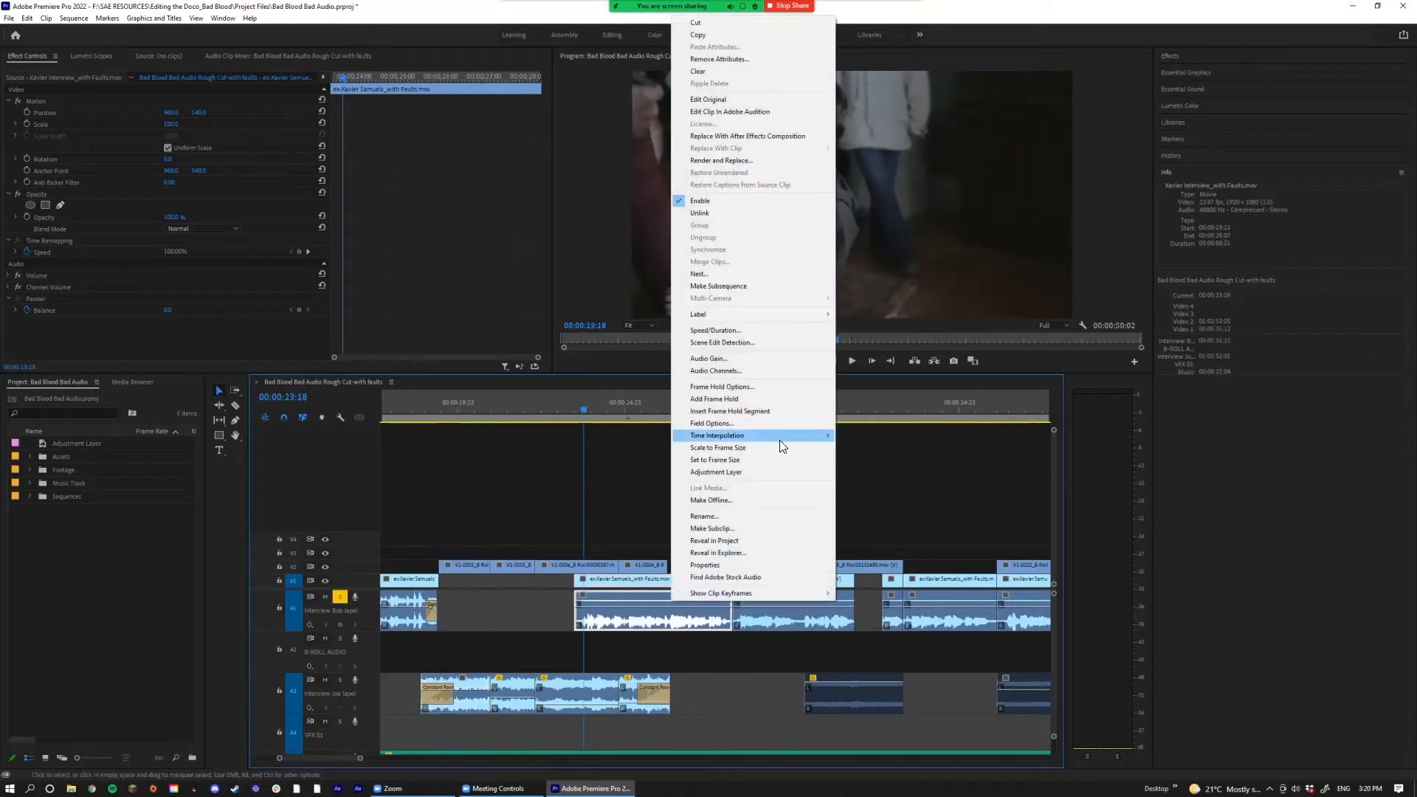
left_click(751, 372)
left_click(584, 322)
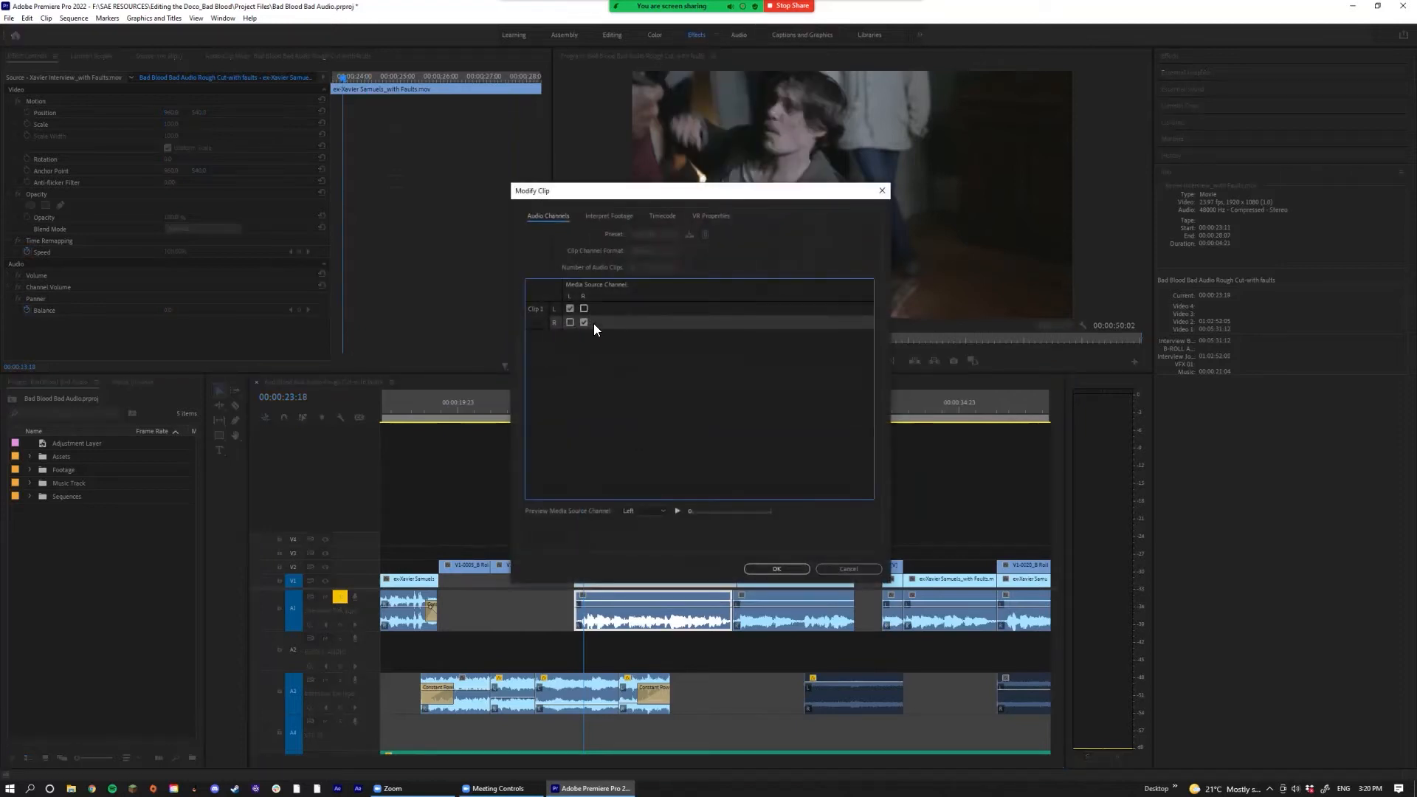
left_click(763, 568)
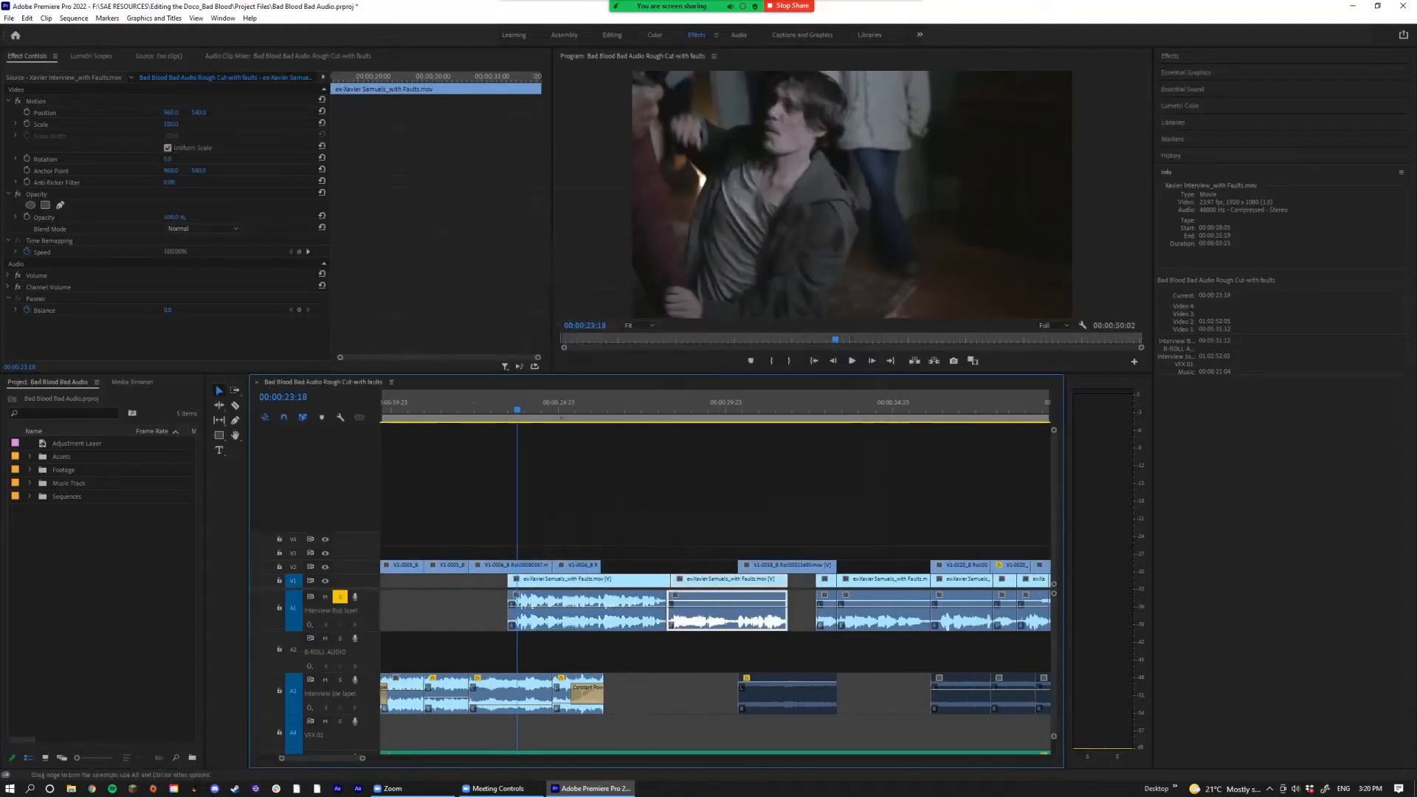
Step: Route the right source channel to both outputs of all the following interview clips together, except the last one
scroll(987, 583, "down", 5)
scroll(986, 583, "down", 2)
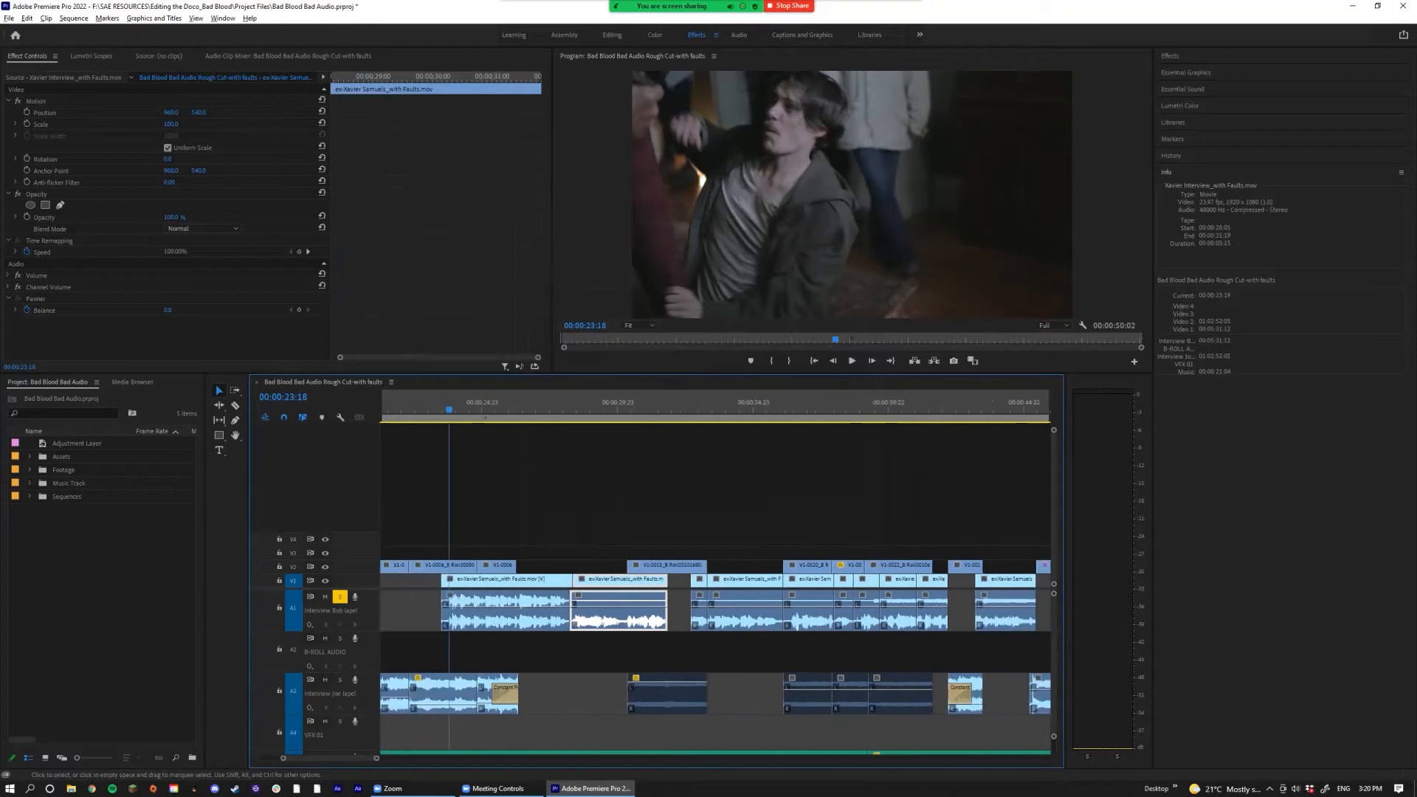
left_click_drag(950, 637, 599, 603)
right_click(625, 600)
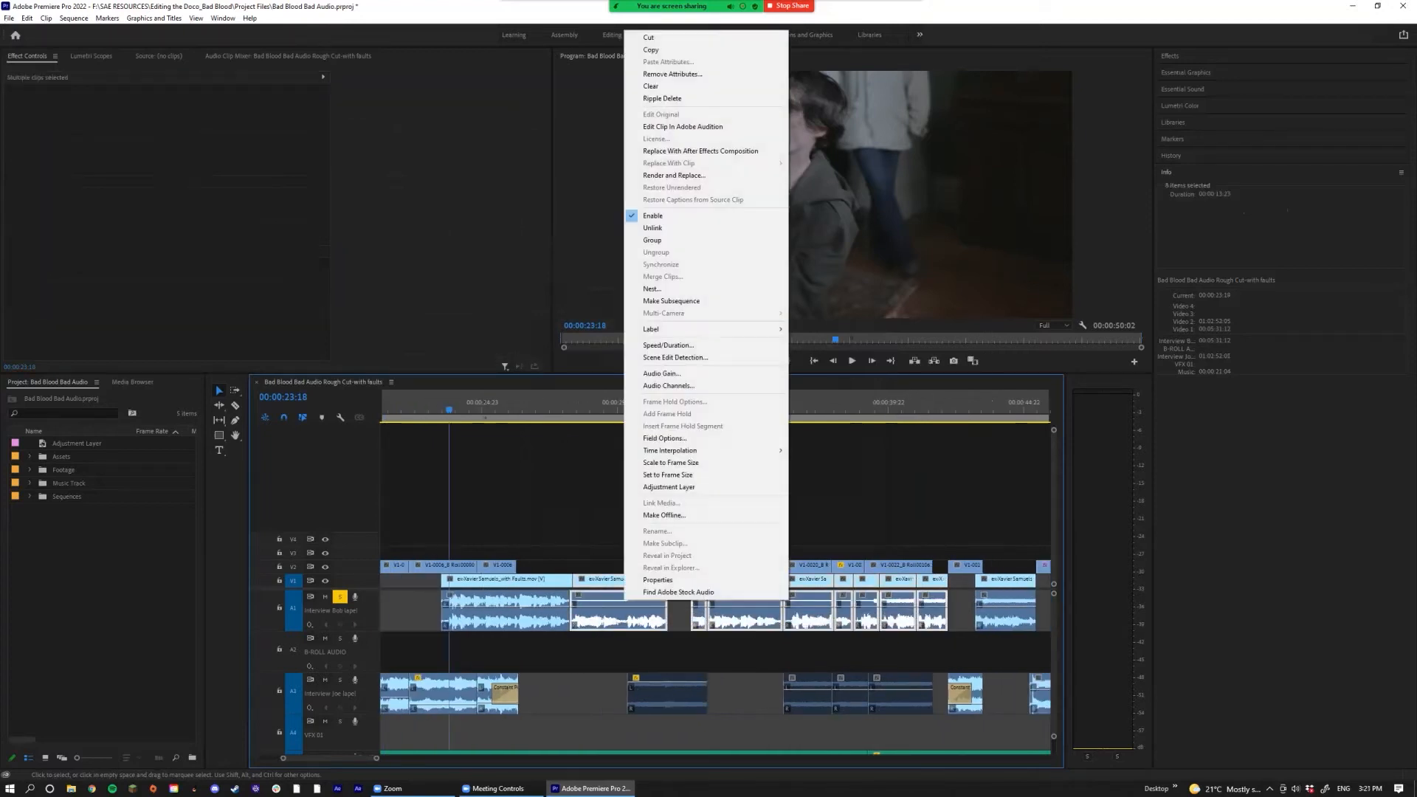
left_click(684, 387)
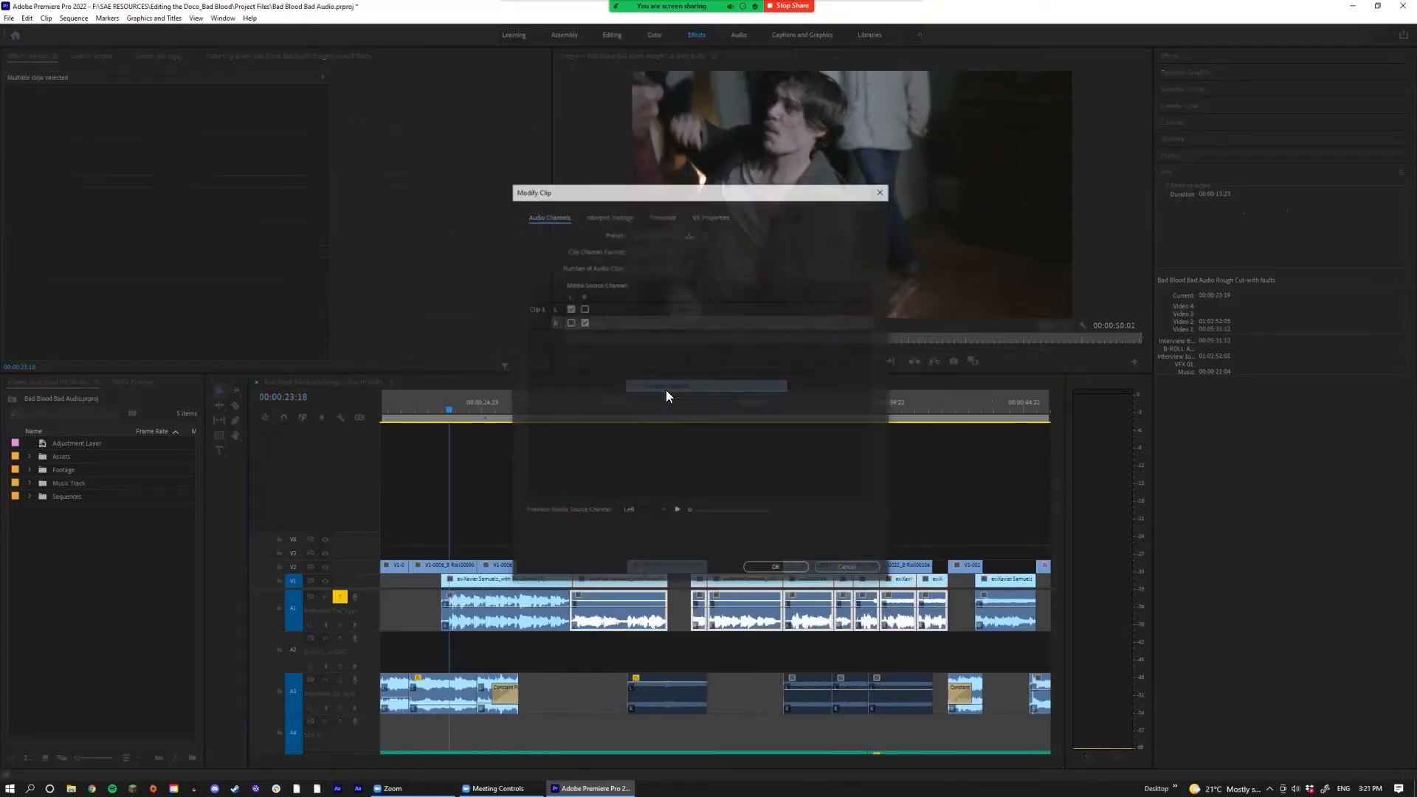
left_click(788, 573)
left_click(791, 650)
Step: Play the last interview clip from about 00:00:43:10 to check the balance of its audio channels
scroll(791, 649, "down", 3)
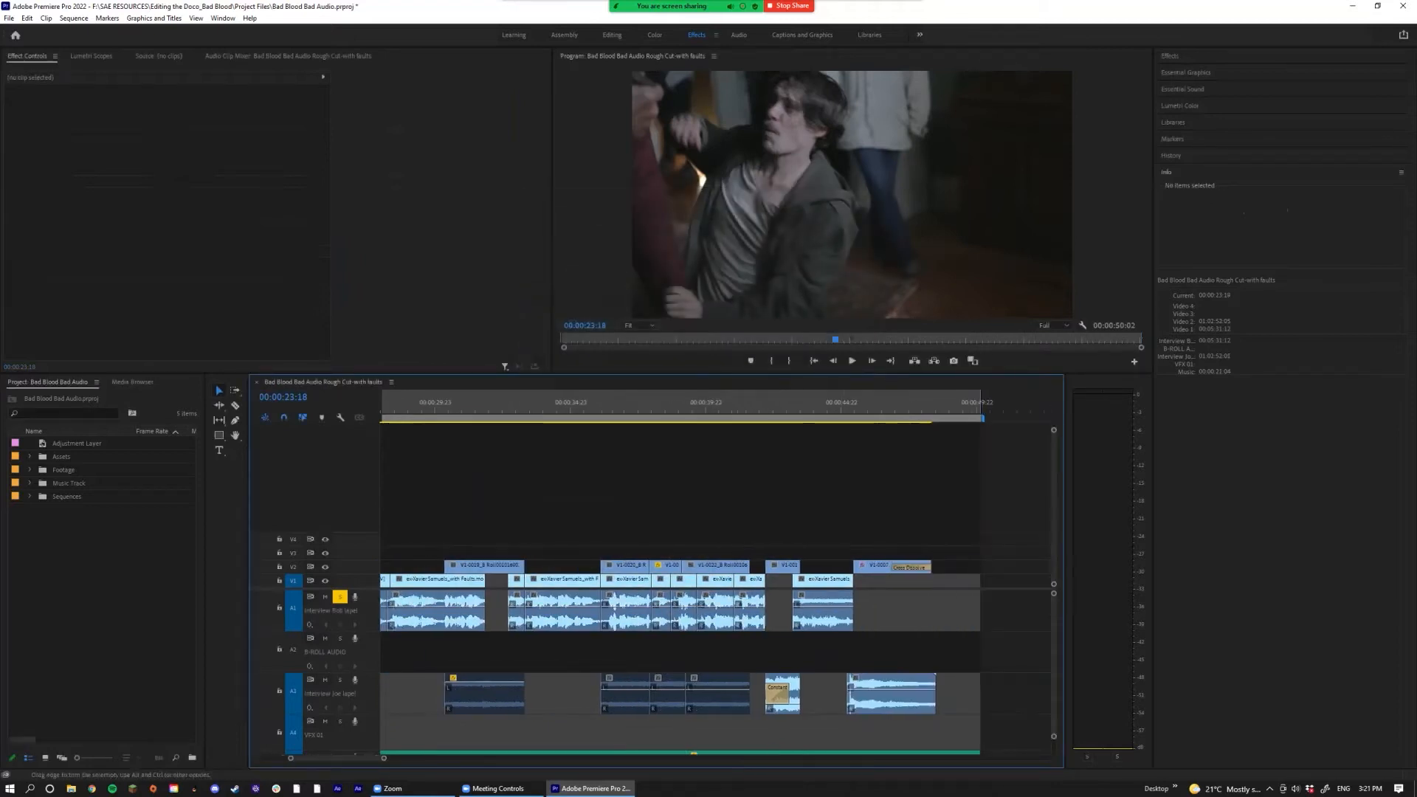
right_click(821, 609)
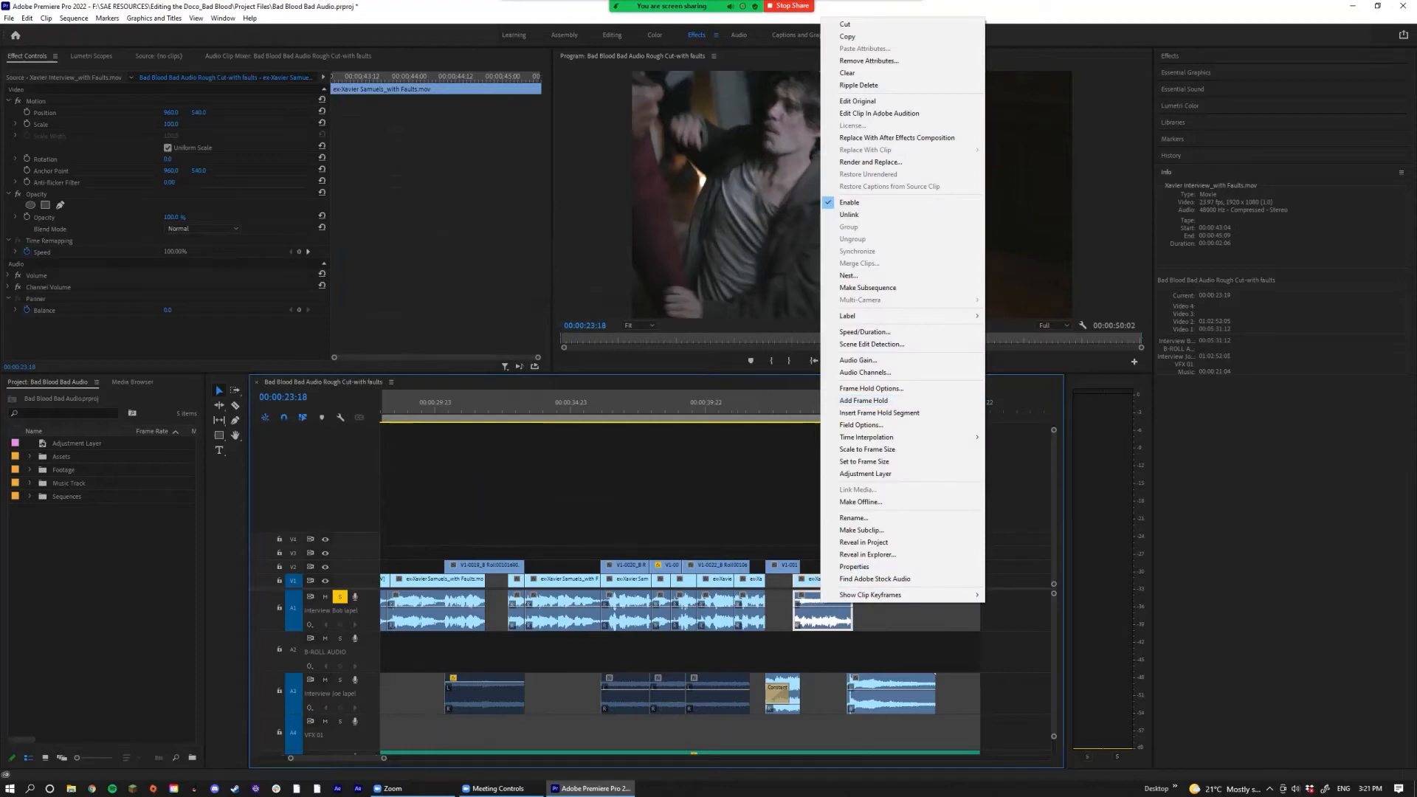
left_click(863, 400)
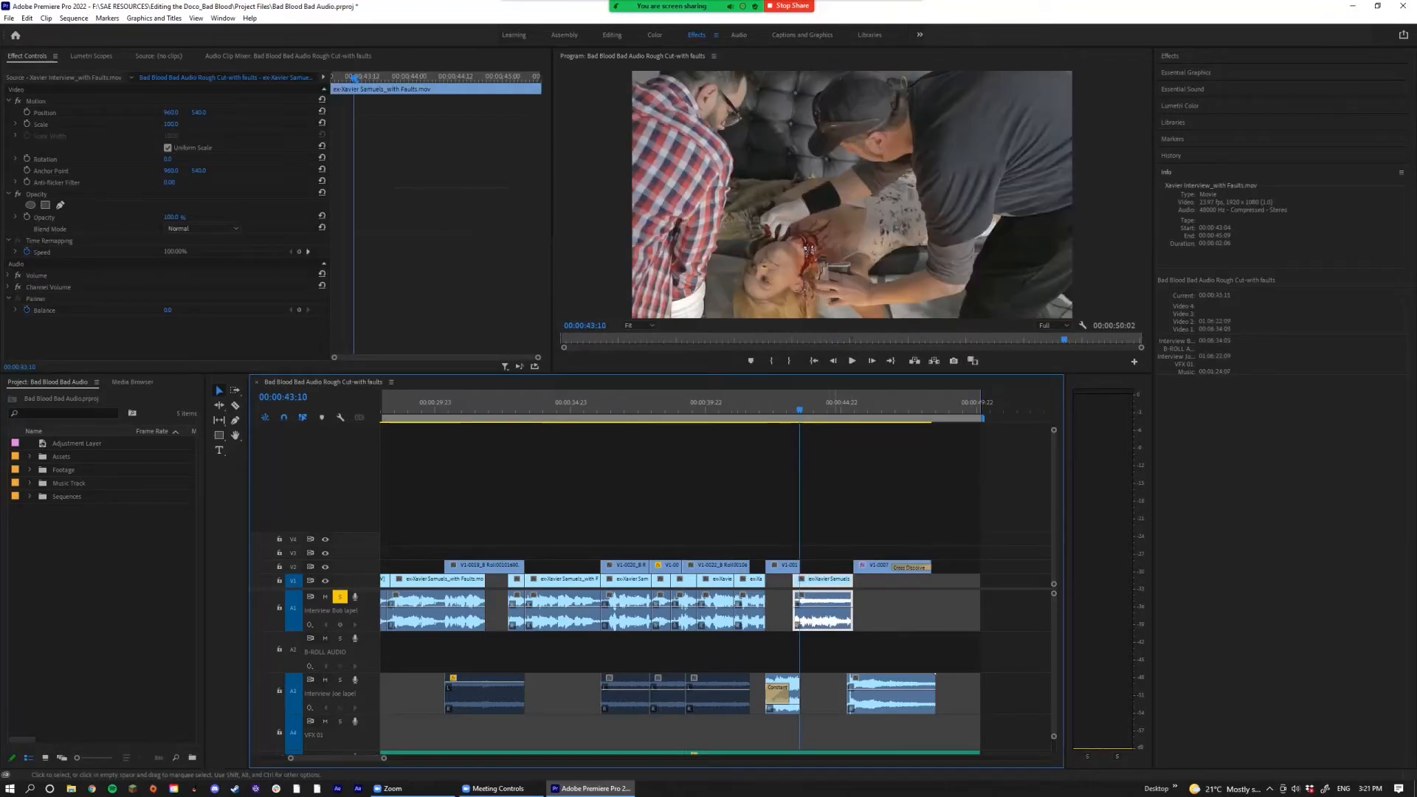
key("space")
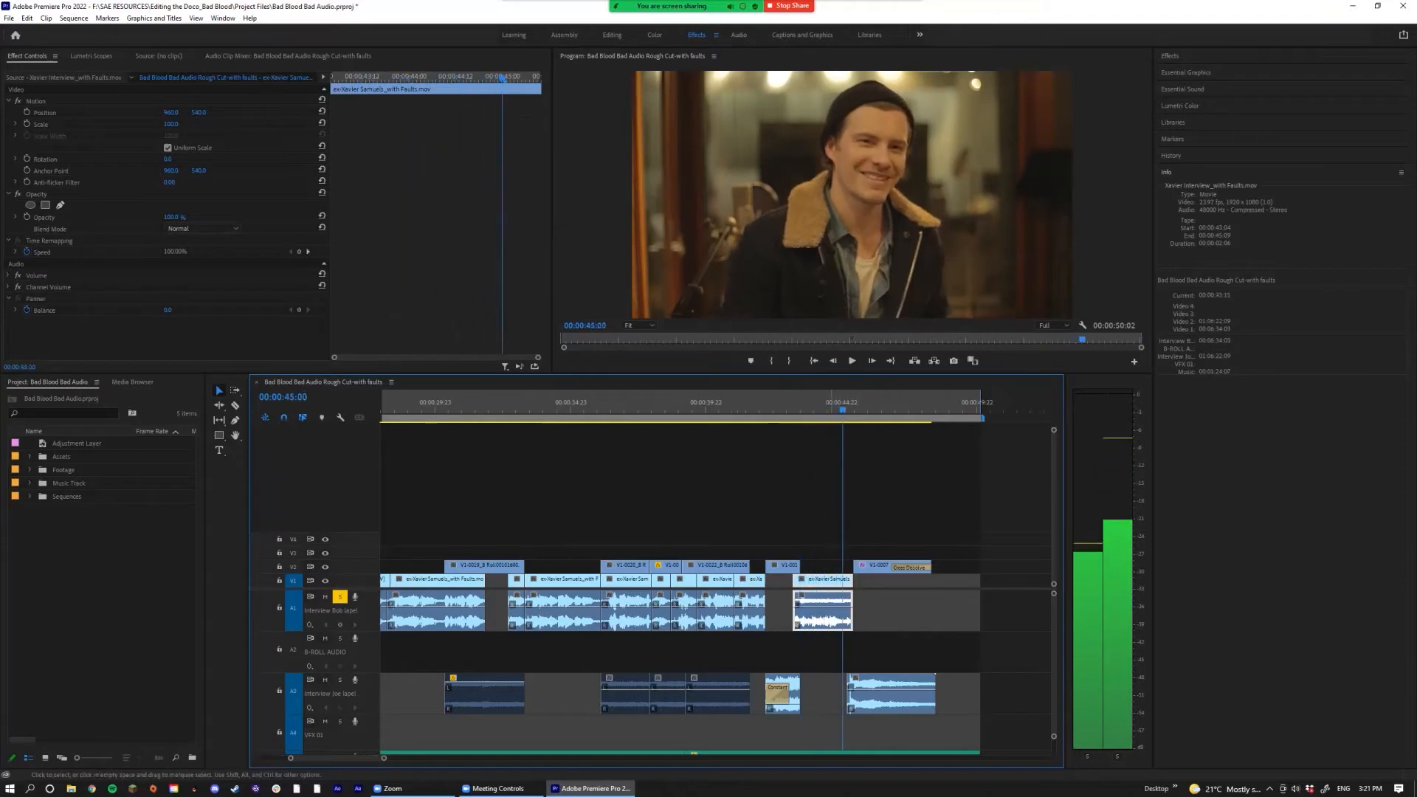
key("space")
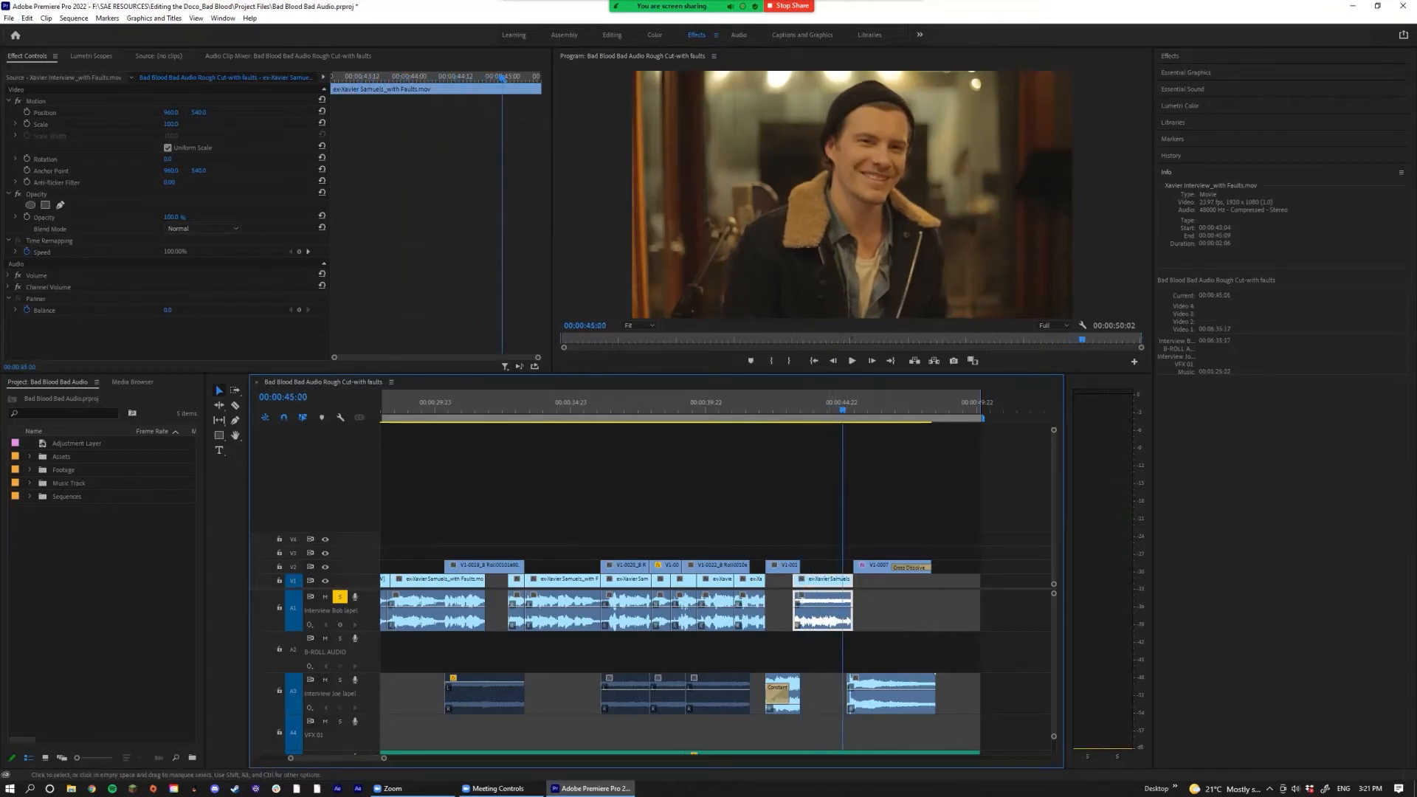
Step: Try routing the left source channel to both outputs of the last interview clip and play it from about 00:00:43:06
scroll(782, 516, "up", 6)
scroll(782, 516, "down", 5)
left_click(840, 517)
left_click(841, 611)
right_click(846, 602)
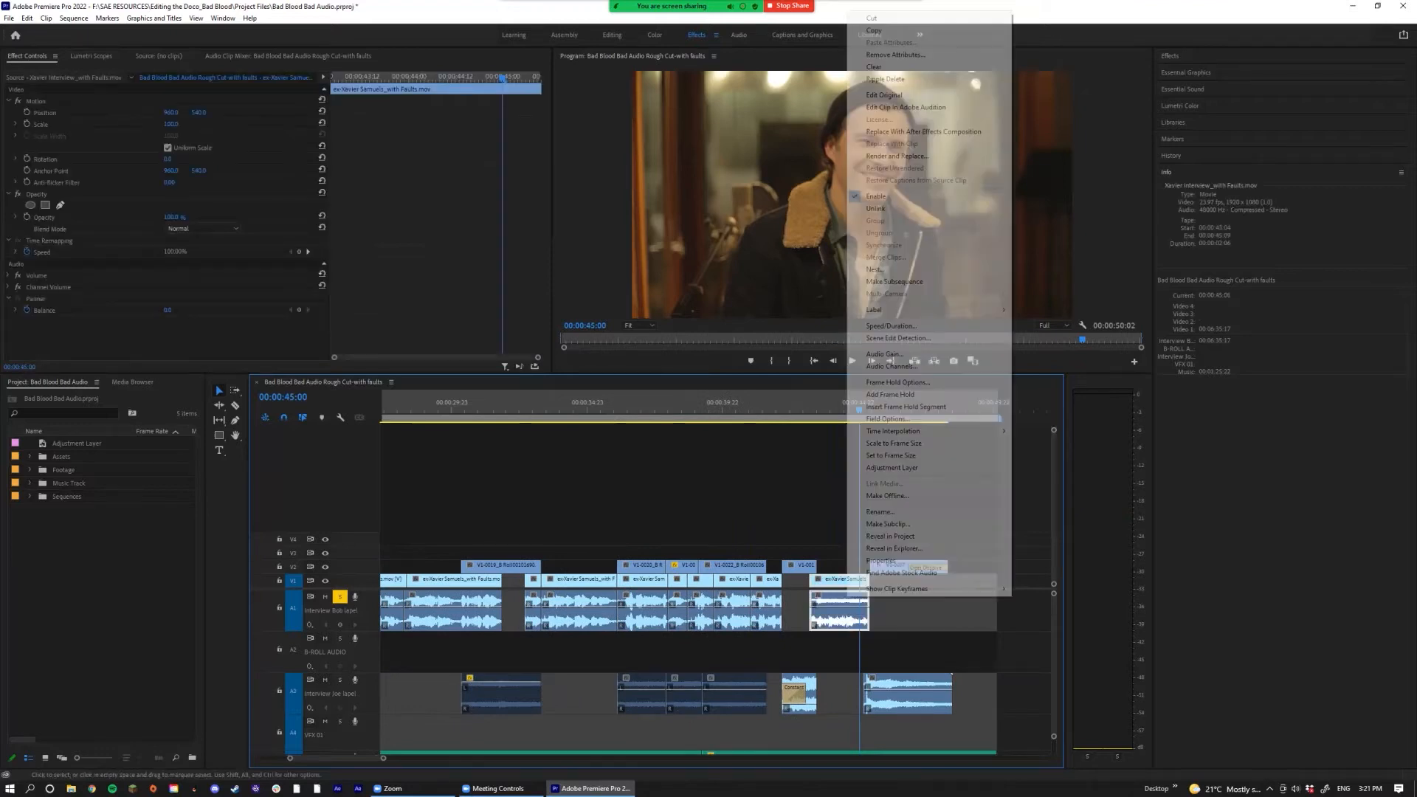
left_click(895, 367)
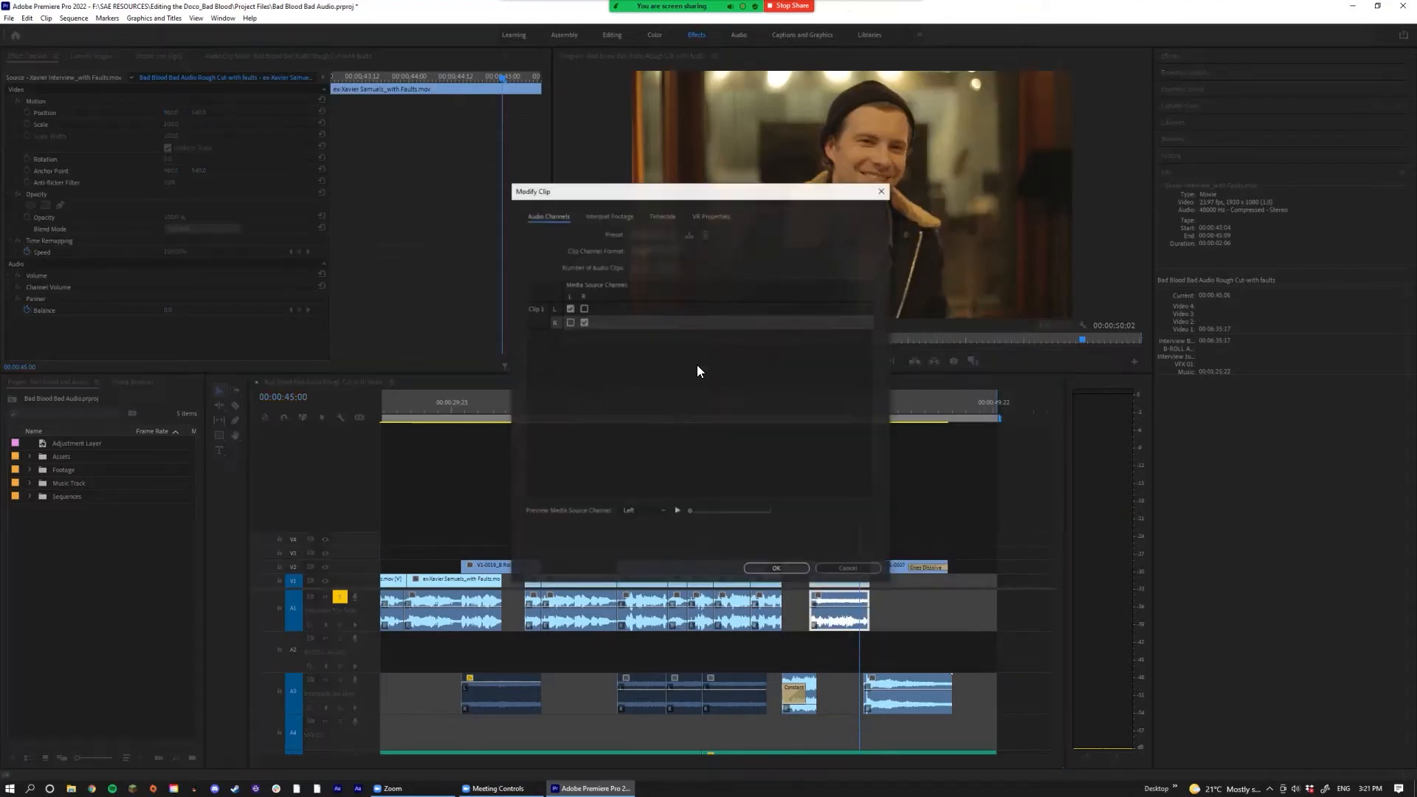
left_click(804, 569)
left_click_drag(793, 405, 813, 404)
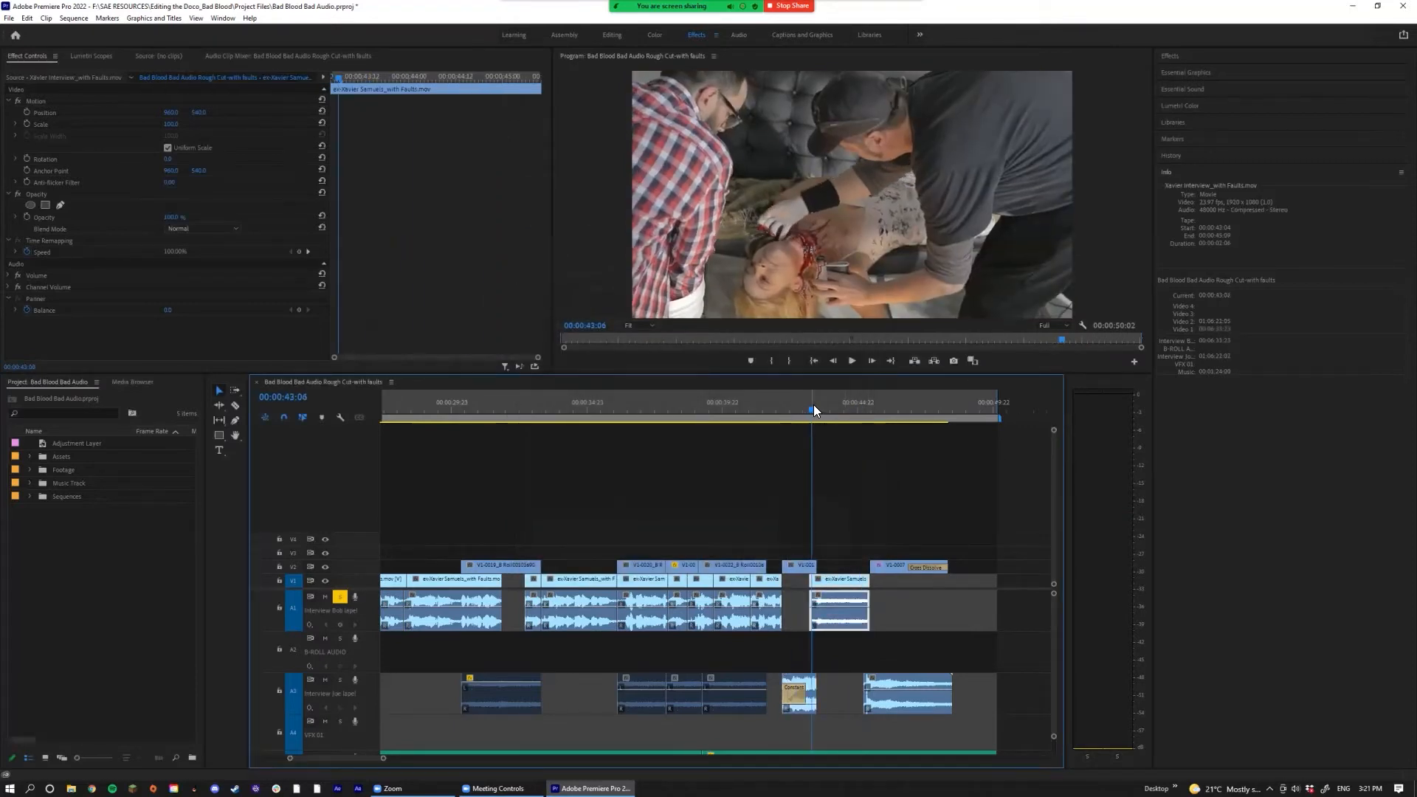
key("space")
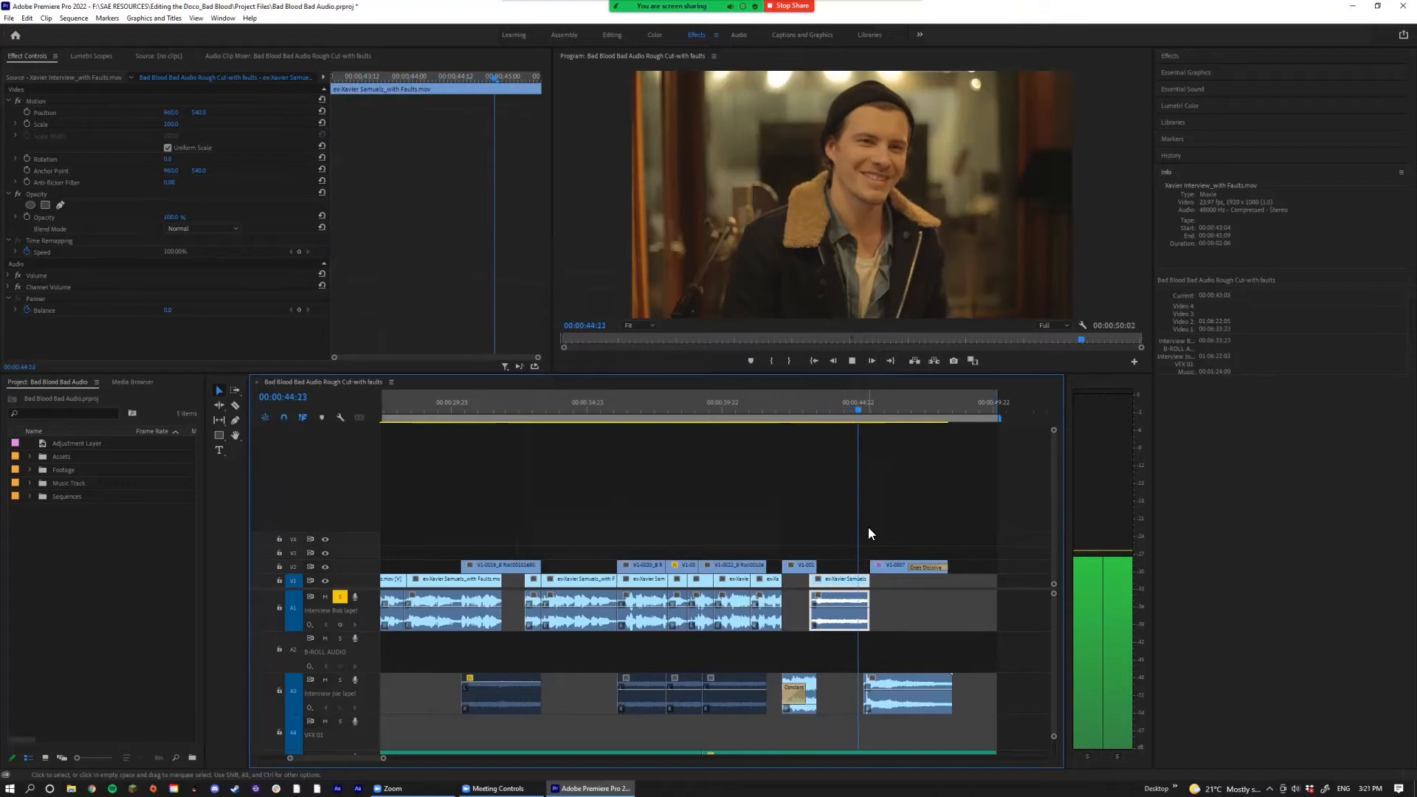
key("space")
Step: Route the right source channel to both outputs of the last interview clip and play it from about 00:00:43:15
right_click(842, 583)
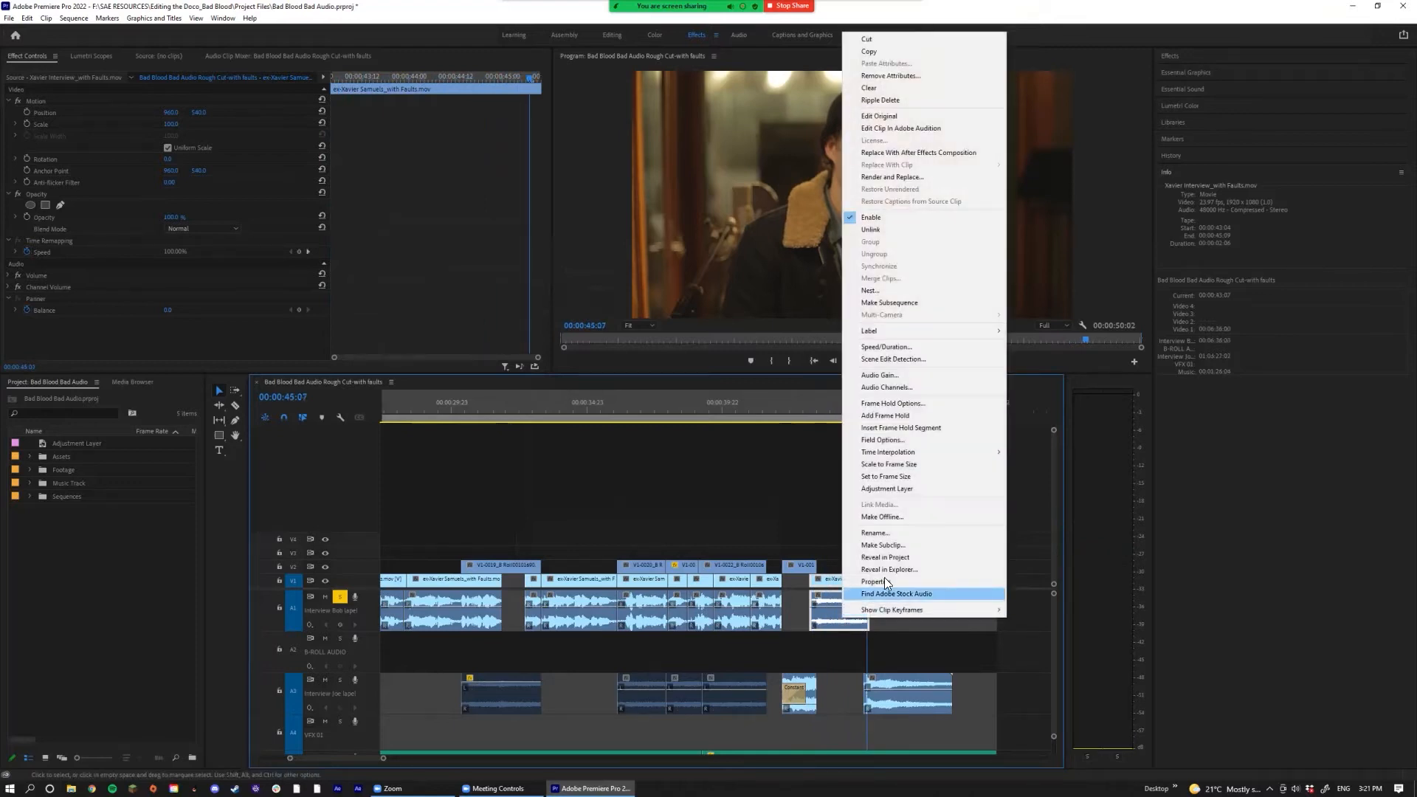
left_click(891, 387)
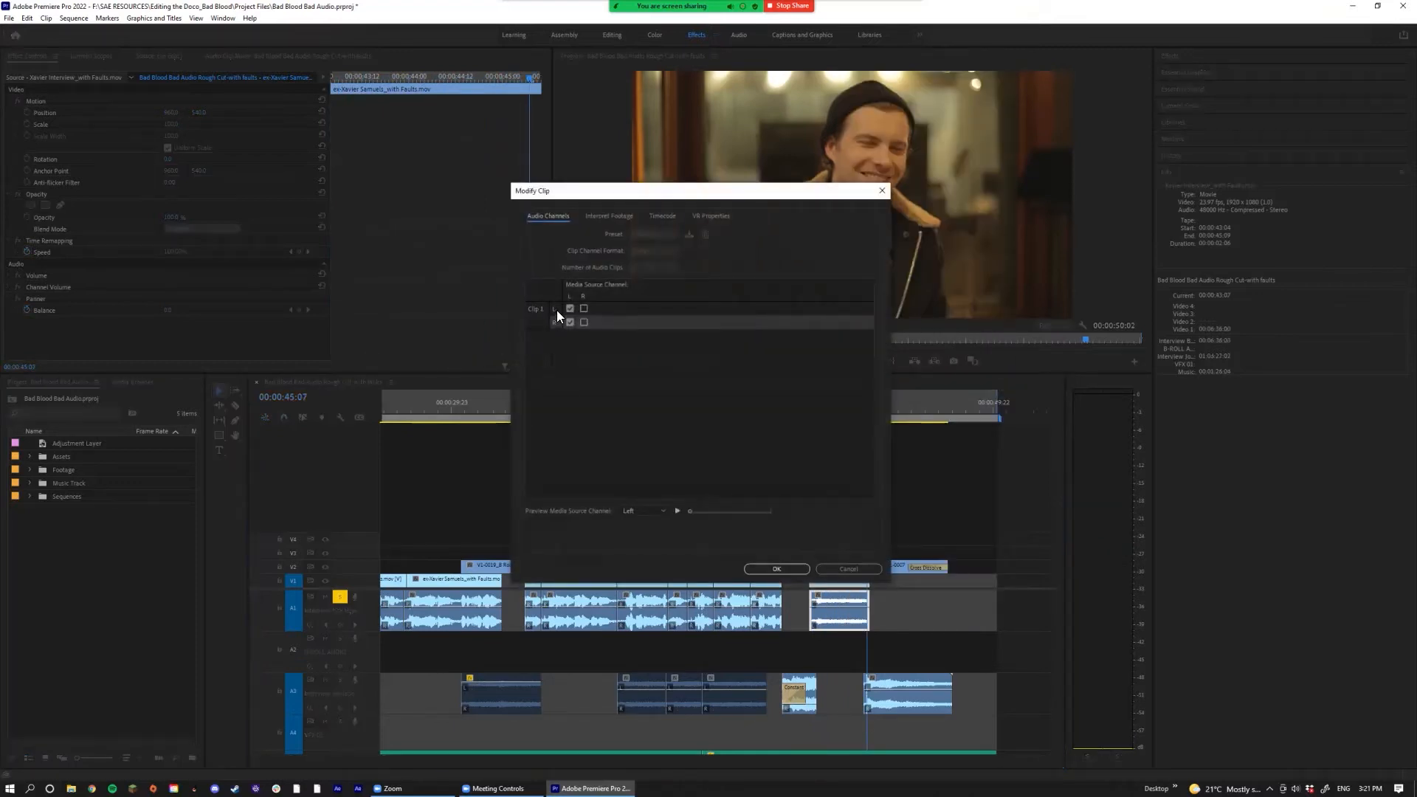
left_click(585, 309)
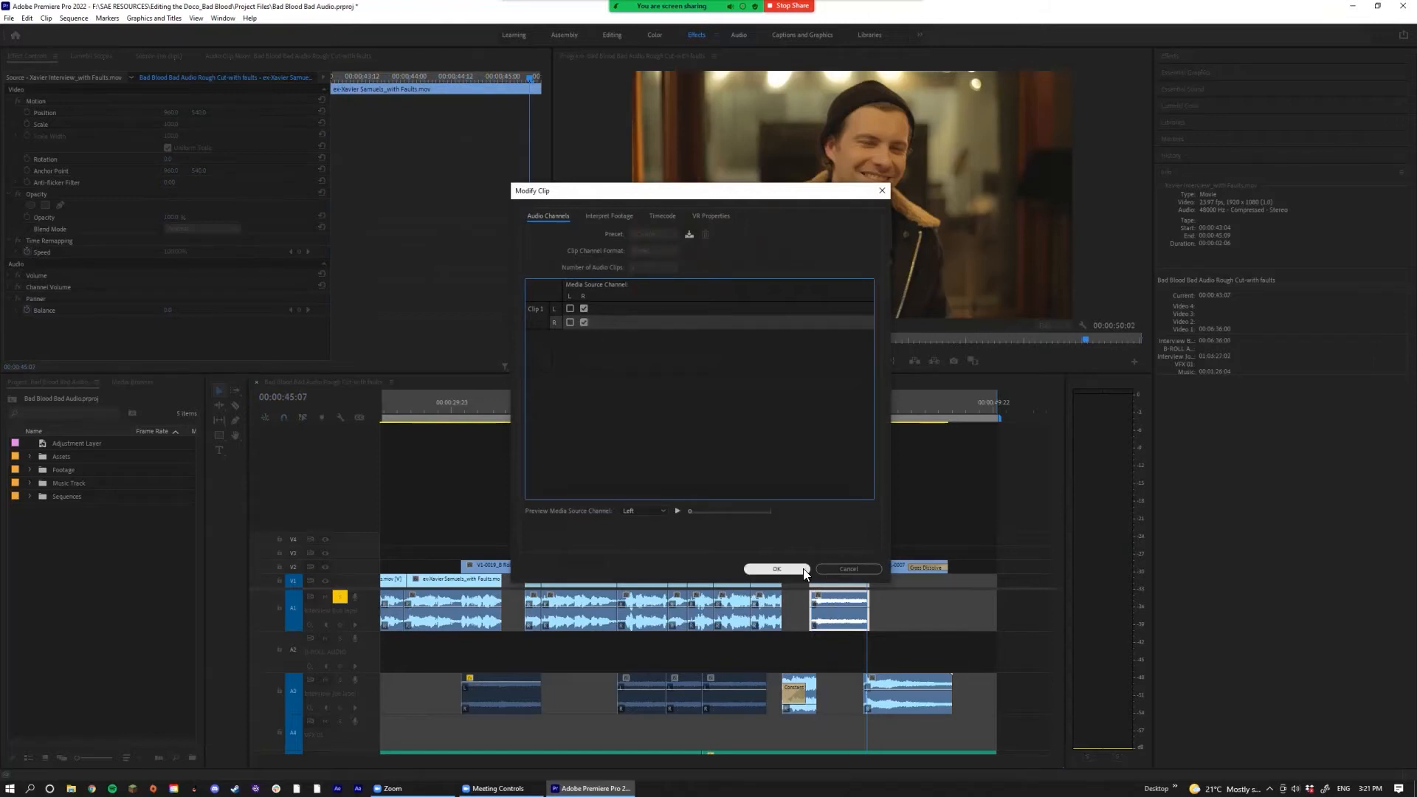
left_click(777, 569)
left_click_drag(870, 411, 824, 412)
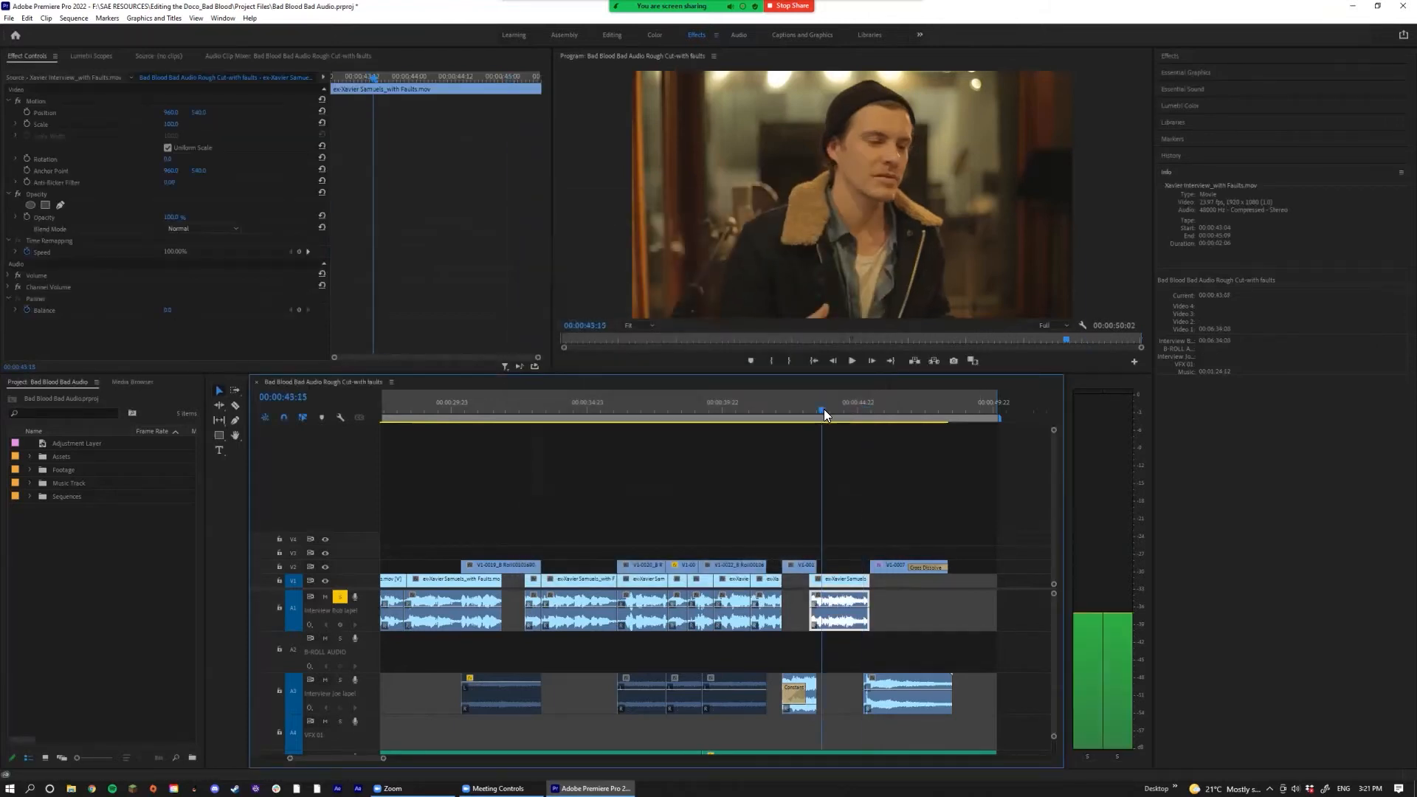
key("space")
key("space")
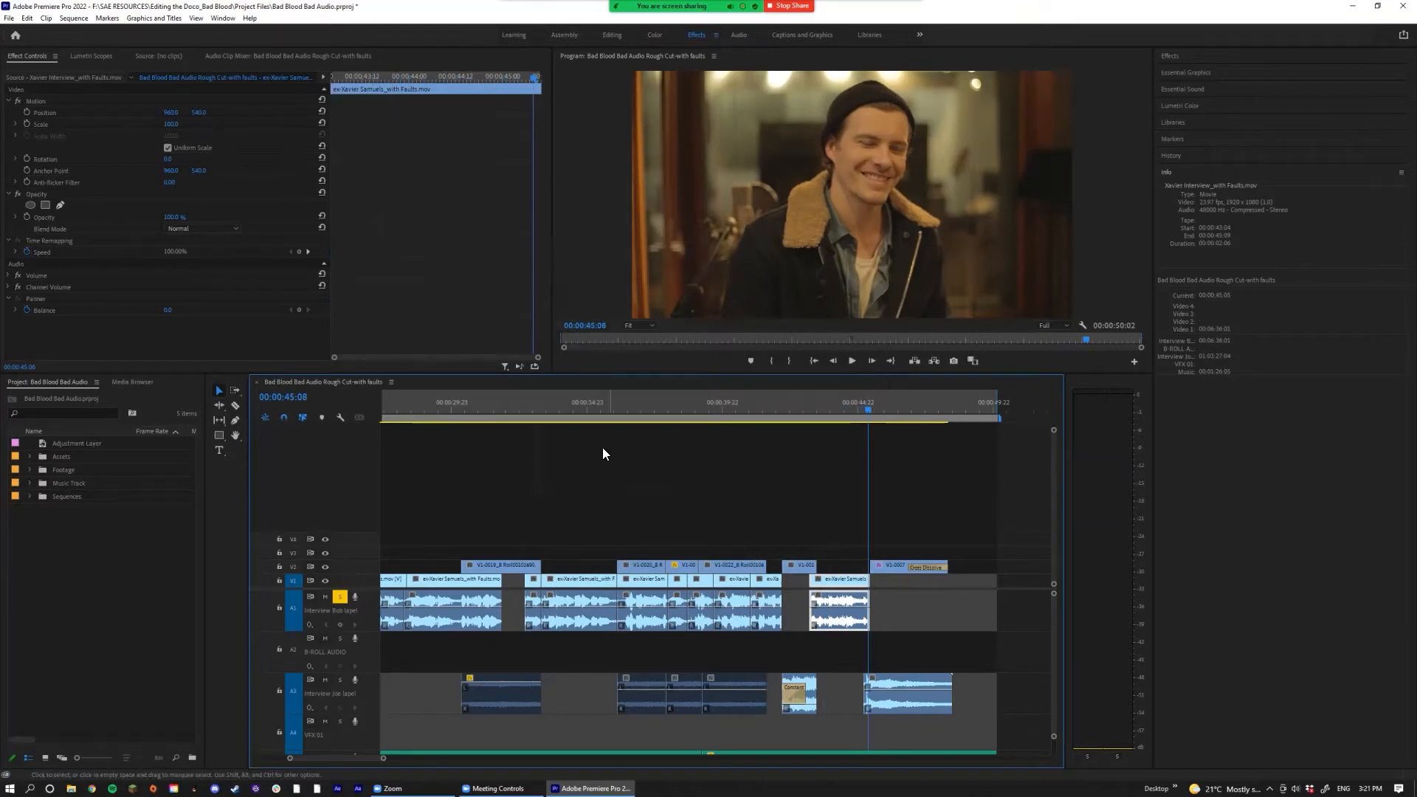
Step: Add a Constant Power fade to the audio start of the interview clip at 00:00:23:11, shorten it to a few frames and play through it
left_click(524, 411)
key("minus")
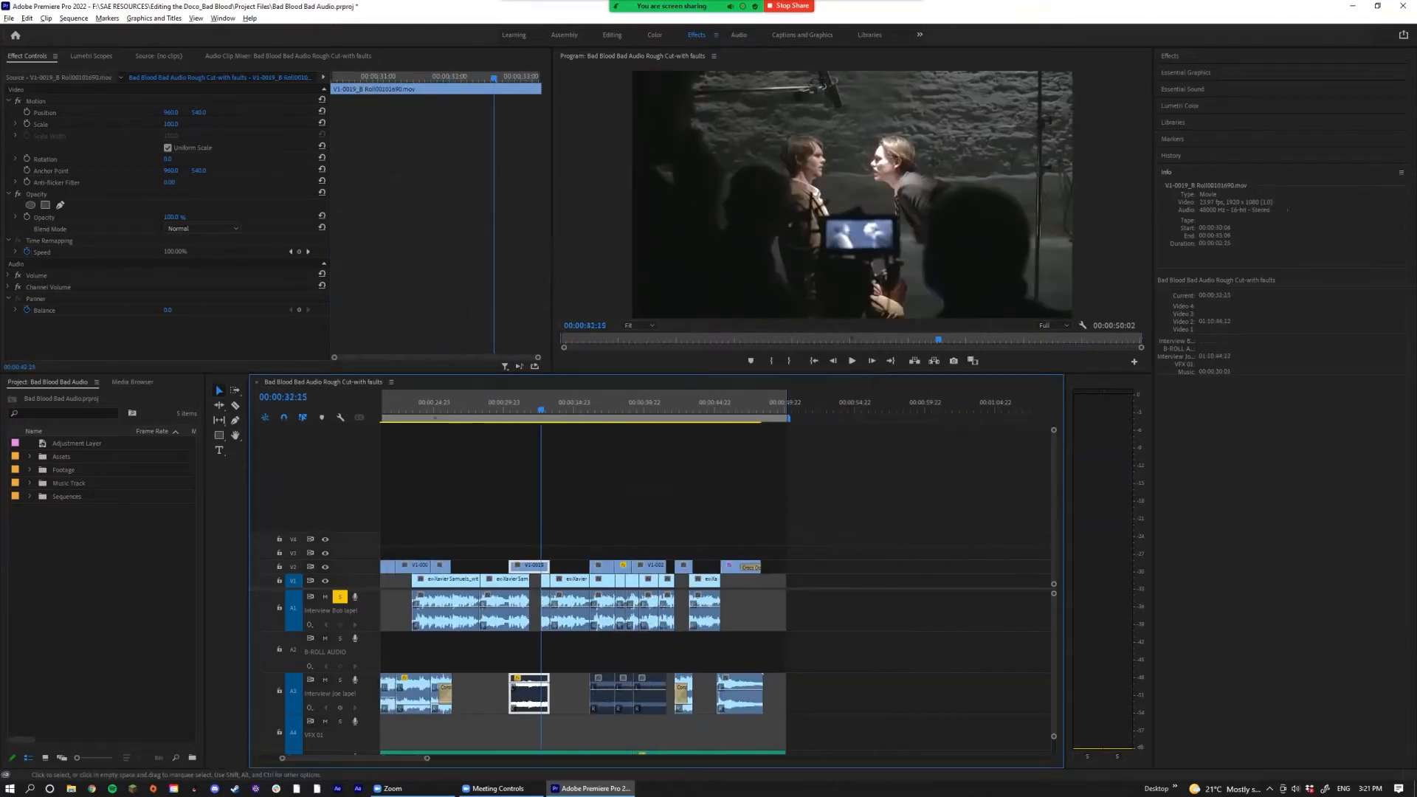
scroll(593, 509, "up", 5)
scroll(593, 510, "up", 5)
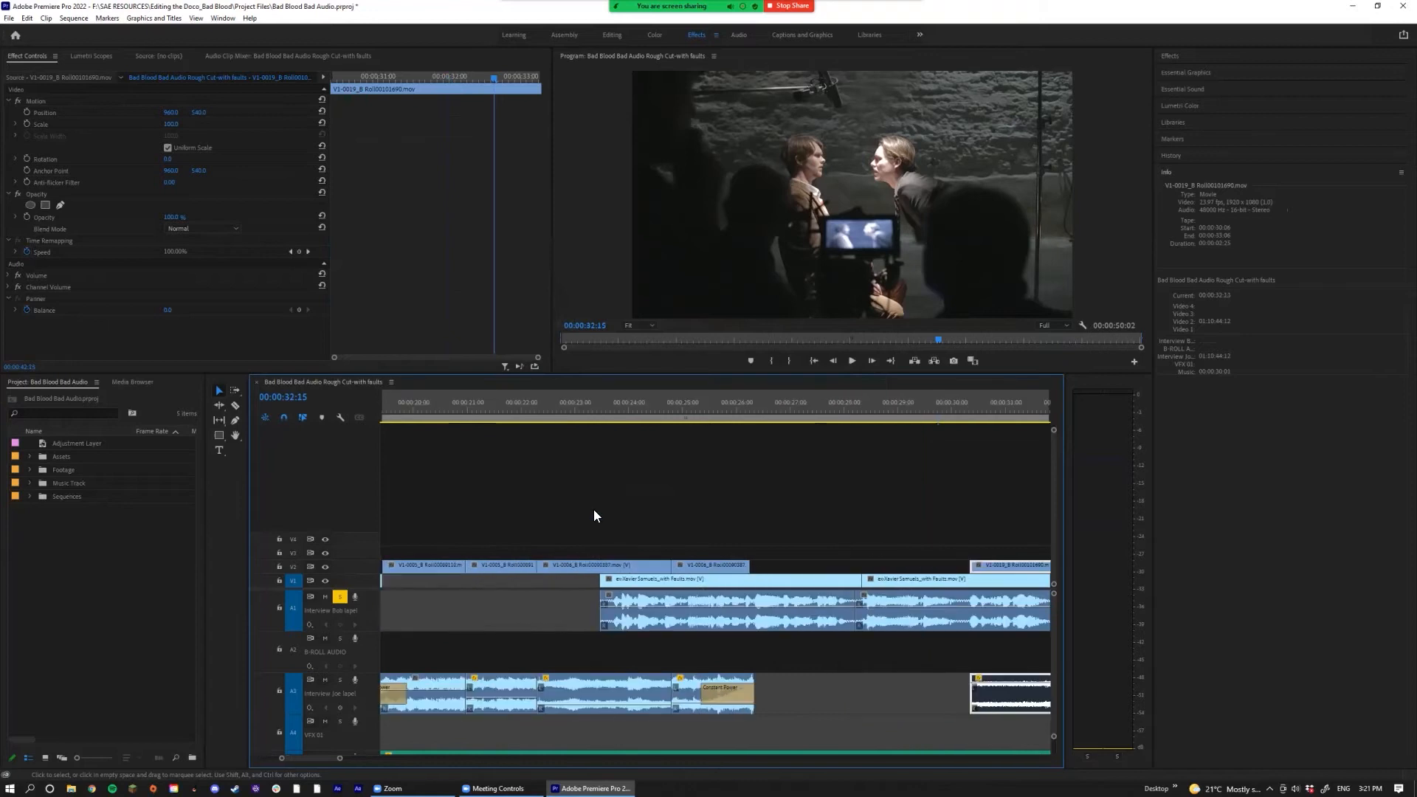
left_click(602, 409)
scroll(694, 613, "up", 3)
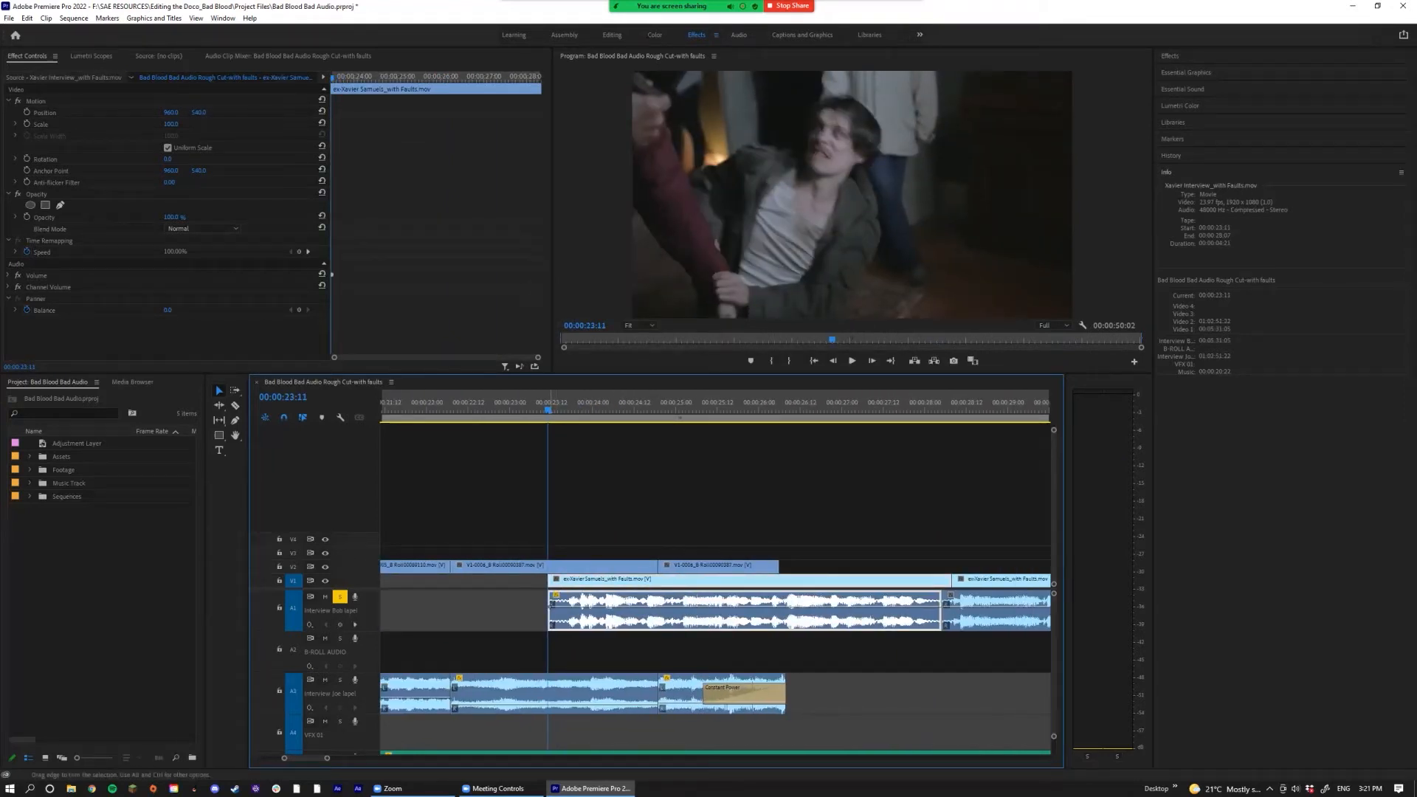
left_click(549, 610)
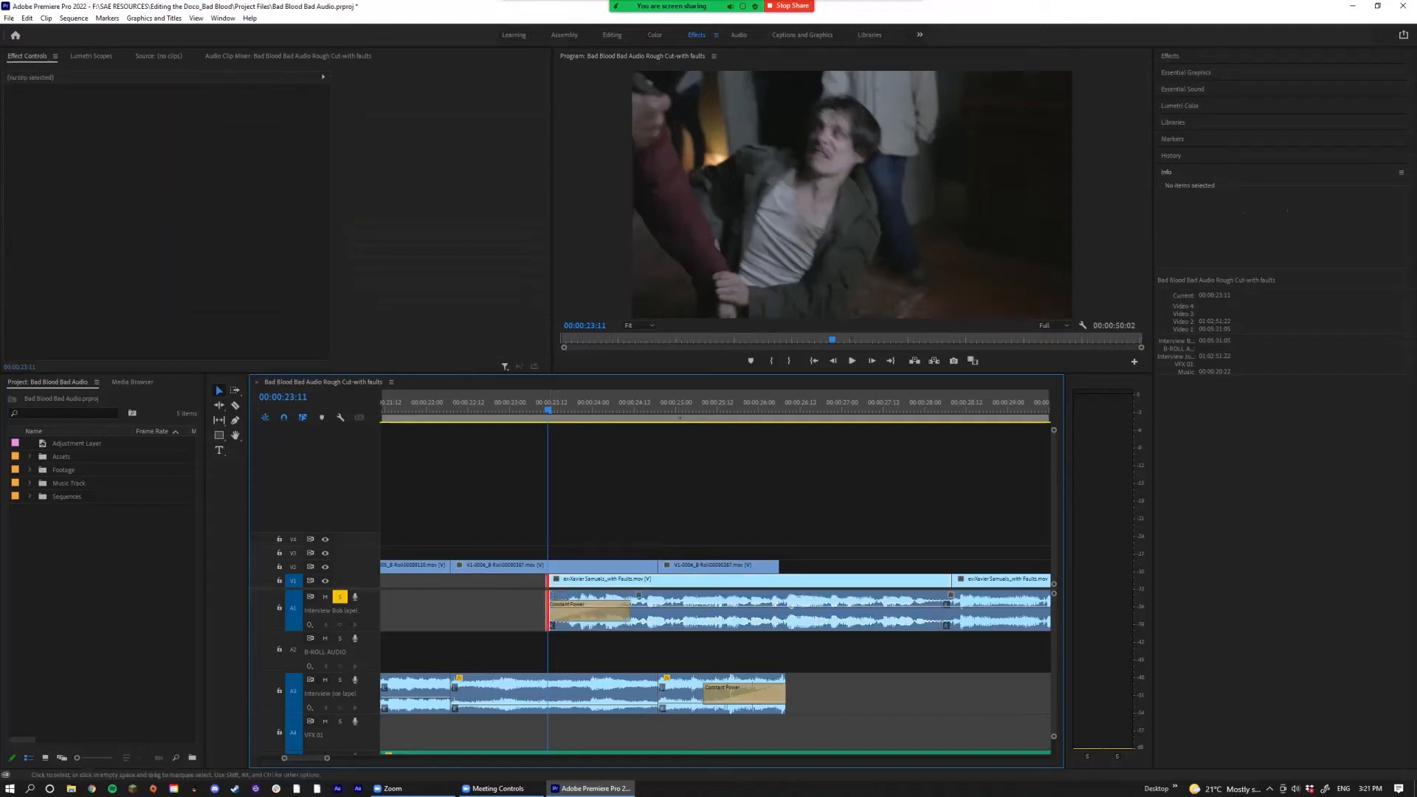
left_click_drag(630, 613, 558, 612)
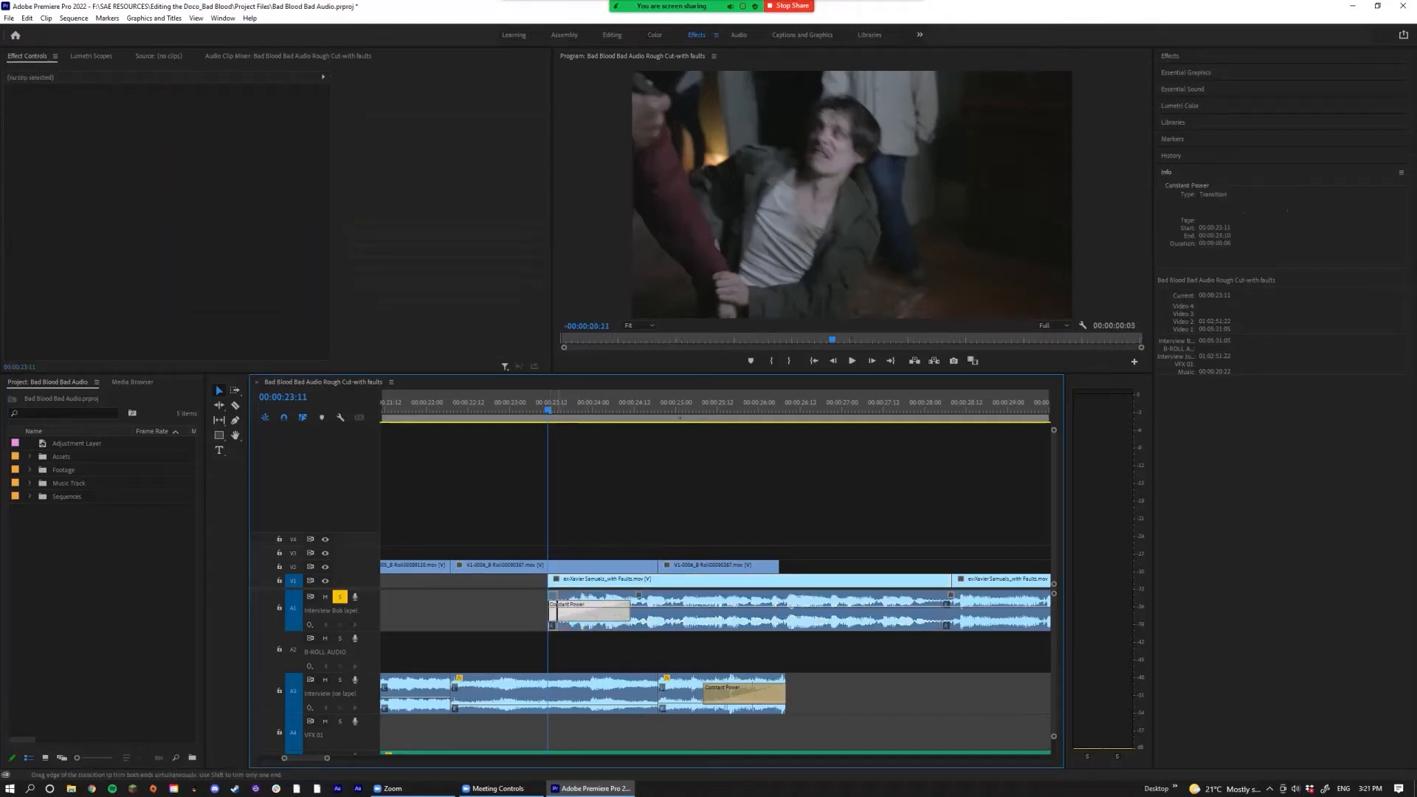
left_click(515, 410)
key("space")
key("space")
Step: Lengthen that Constant Power fade-in slightly and play the interview from just before it to about 00:00:31:18
left_click(564, 614)
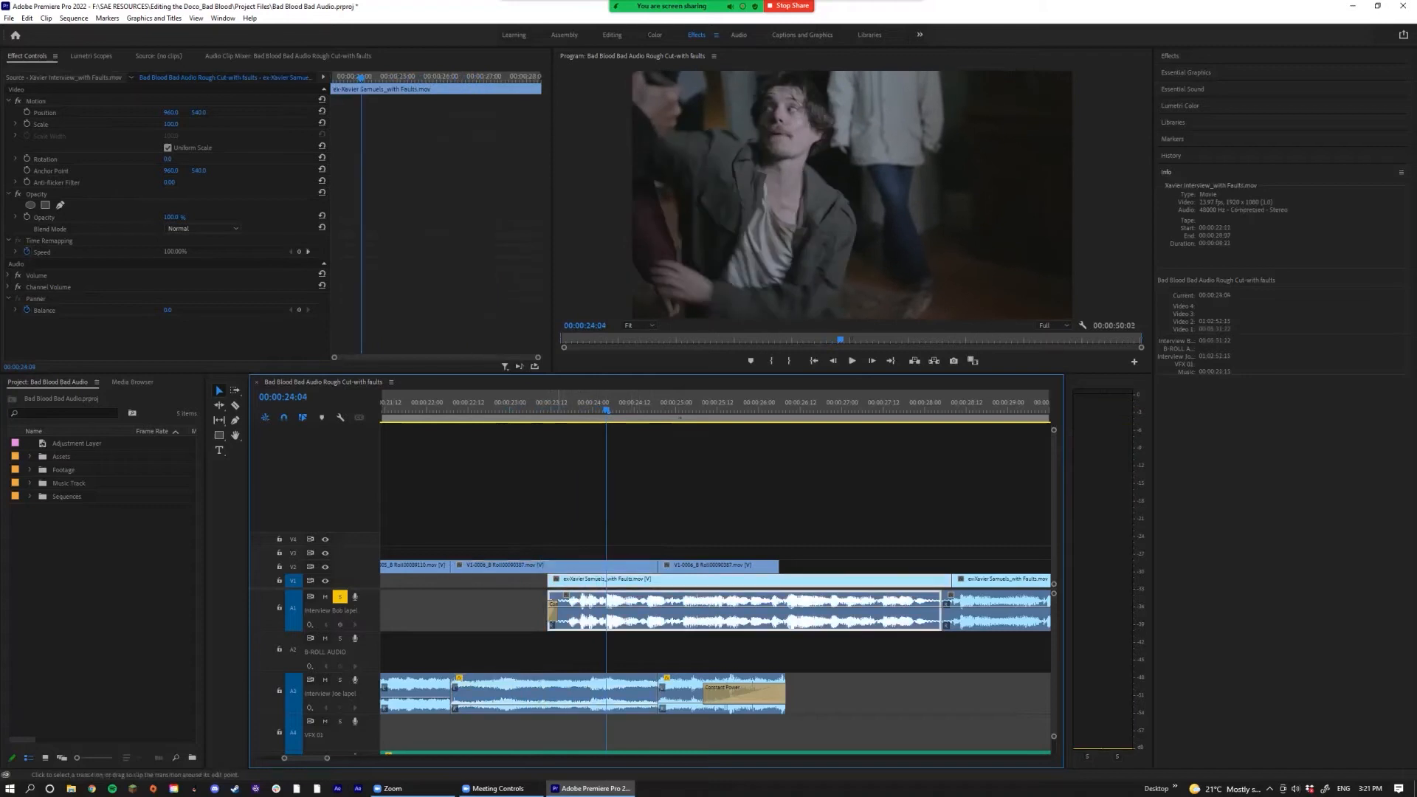
left_click(554, 614)
scroll(558, 613, "up", 3)
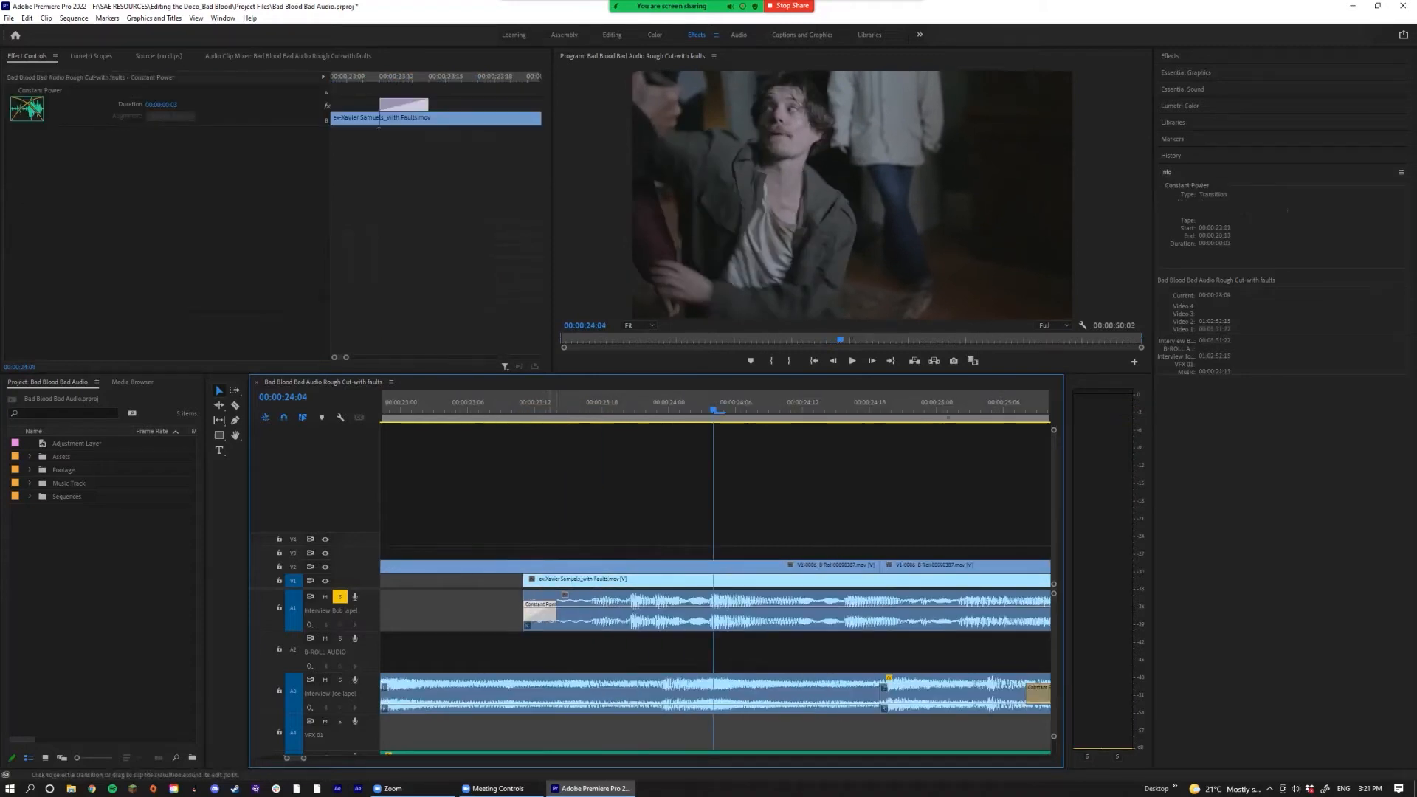
left_click_drag(557, 613, 579, 613)
left_click(479, 410)
key("space")
scroll(583, 470, "down", 3)
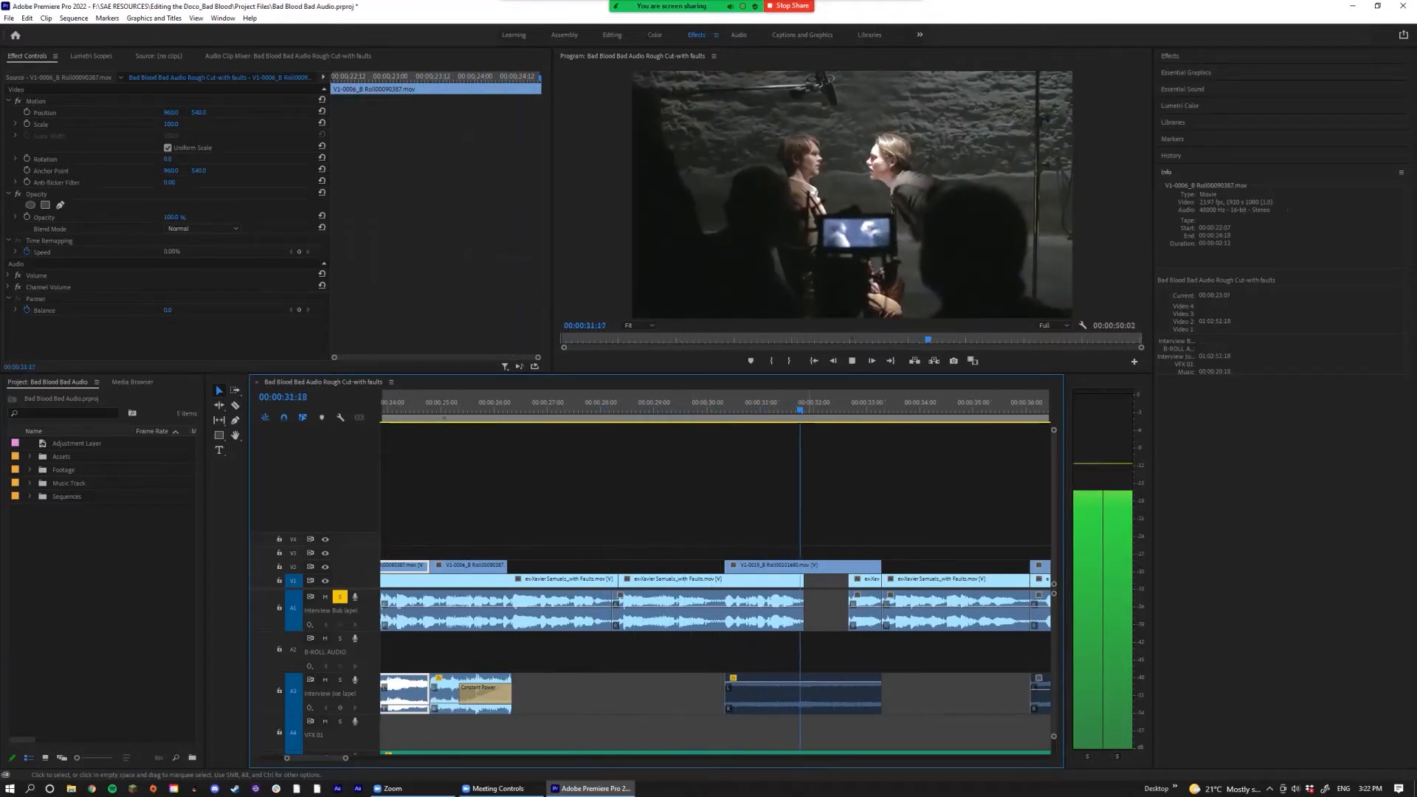
key("space")
Step: Play the end of the second interview clip and trim its audio end back to about 00:00:31:14
left_click(759, 411)
key("space")
key("space")
left_click_drag(802, 613, 794, 614)
key("space")
Step: Add a Constant Power fade-out at the trimmed audio end, shorten it and return the playhead to about 00:00:30:08
left_click(794, 614)
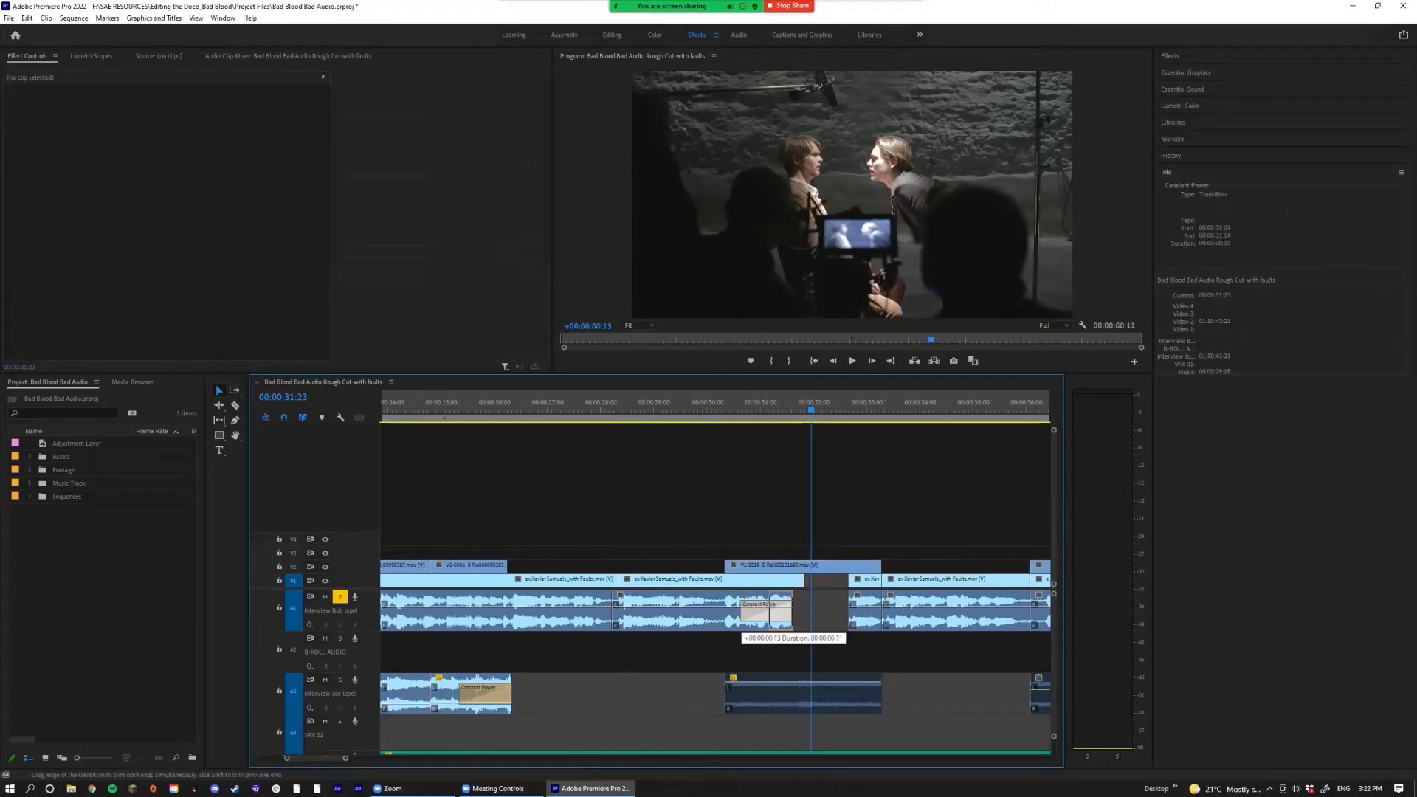
left_click_drag(784, 612, 784, 613)
left_click(727, 407)
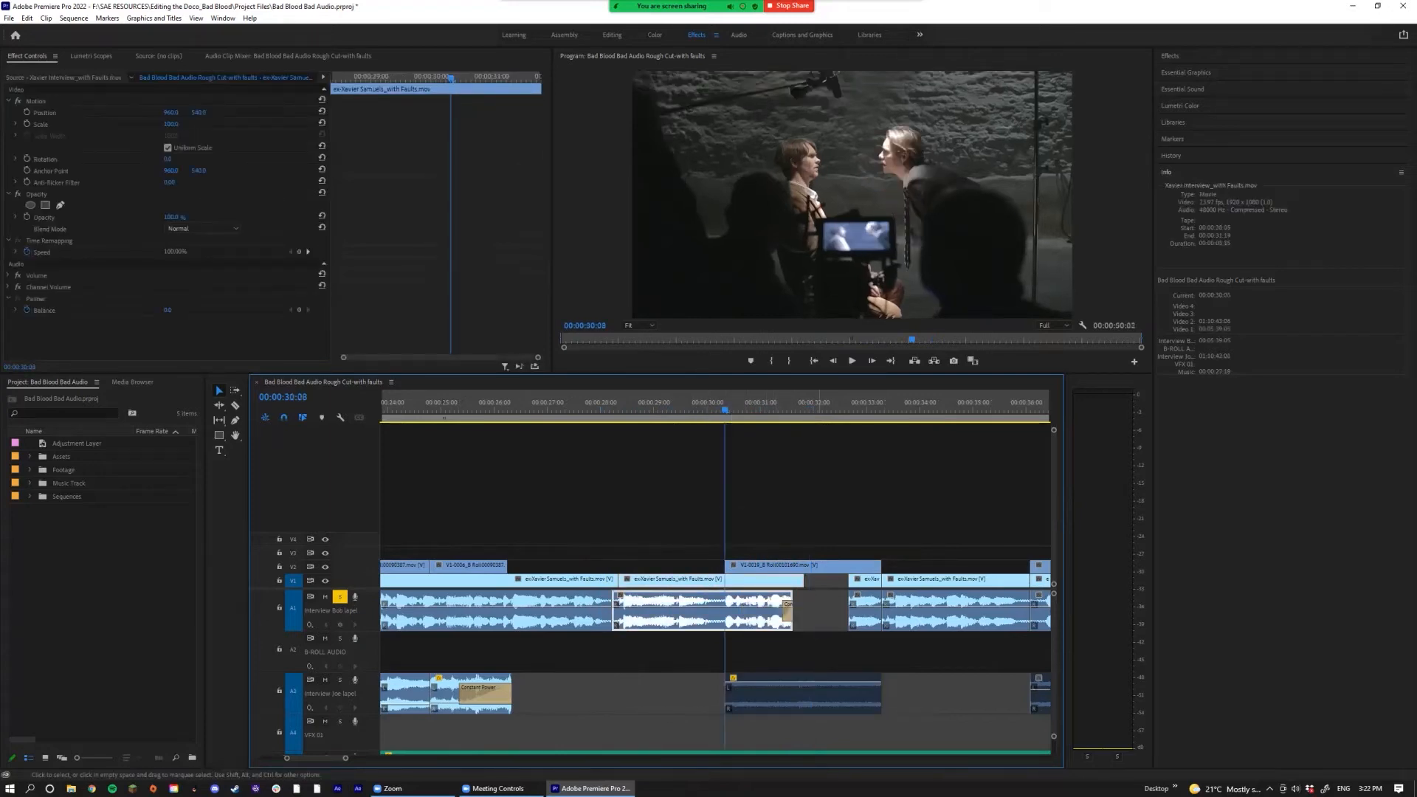
Step: Add a Constant Power crossfade at the interview audio cut near 00:00:28:05, shorten it to a few frames and play through it
key("space")
key("space")
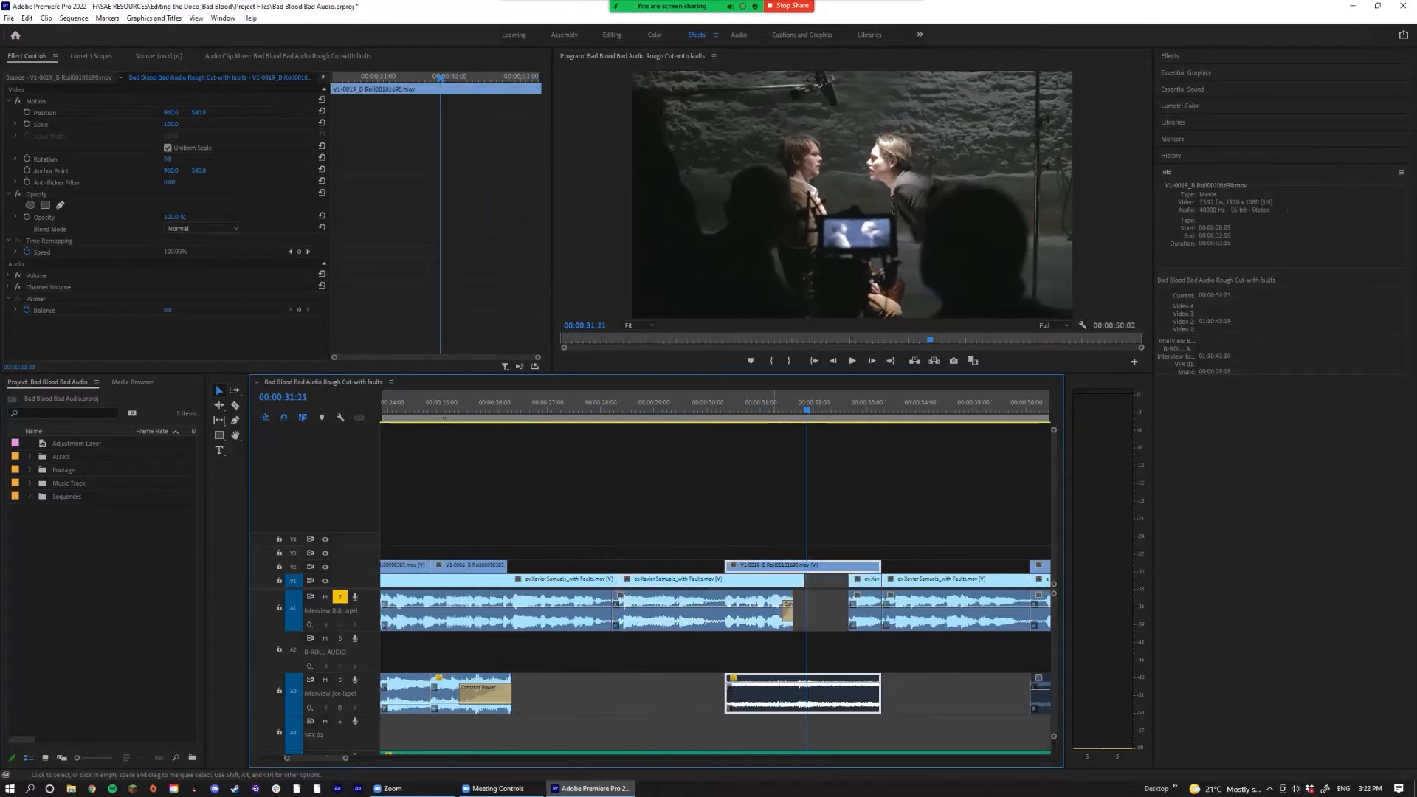
key("minus")
scroll(714, 590, "up", 3)
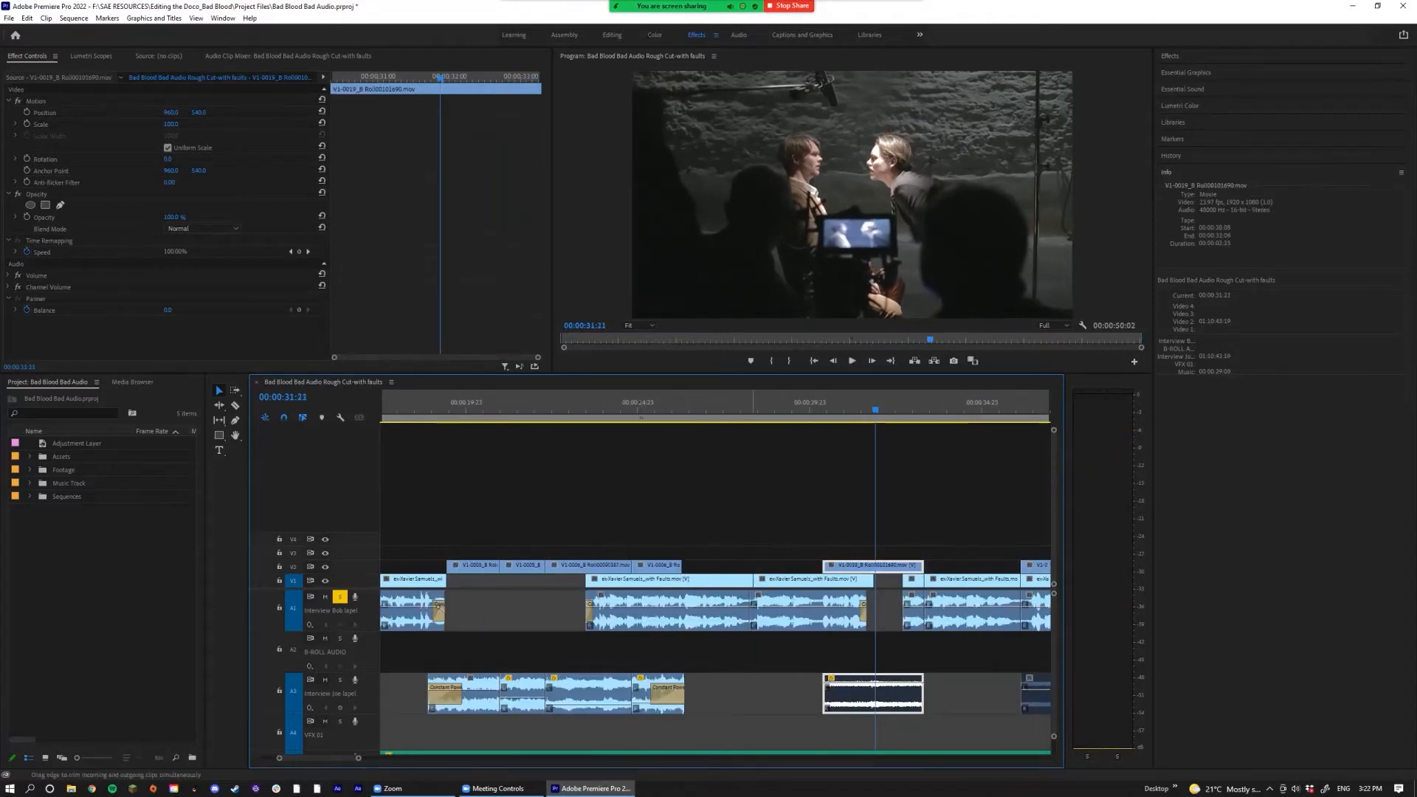
left_click(752, 582)
key("ctrl+shift+d")
scroll(758, 591, "up", 5)
left_click_drag(711, 624, 710, 625)
scroll(696, 626, "down", 2)
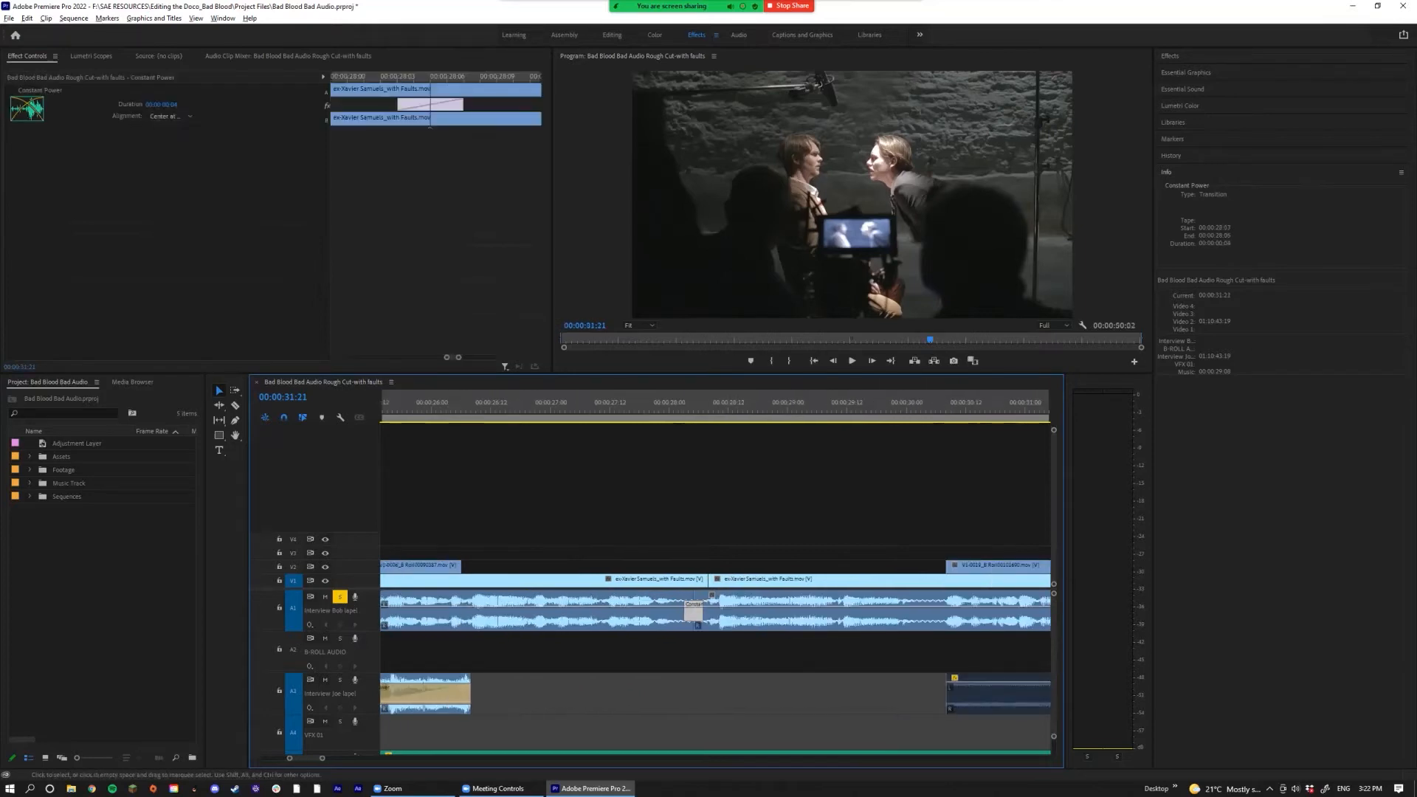
left_click(631, 408)
key("space")
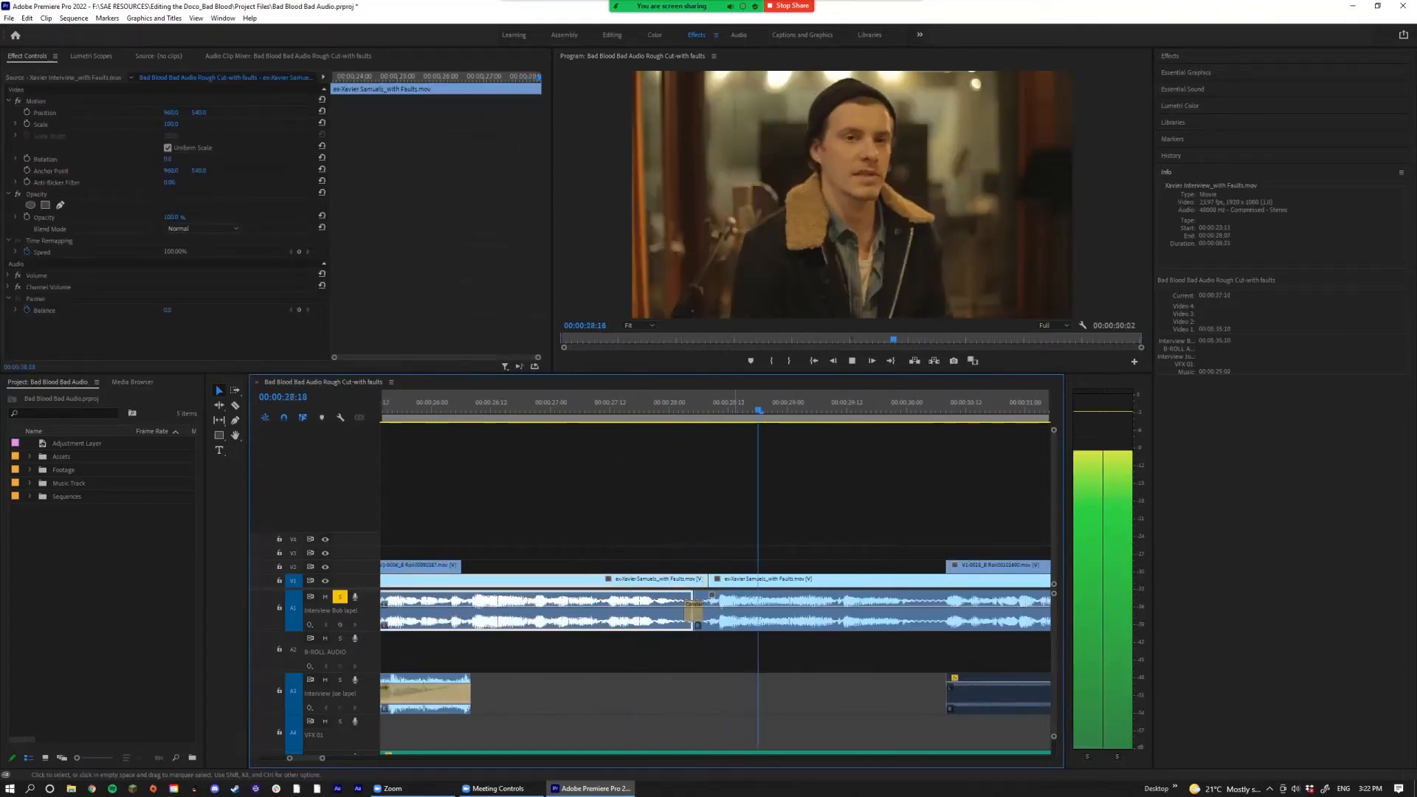
key("space")
Step: Normalize the max peak of the two faded interview audio clips between about 00:00:23:11 and 00:00:31:14
scroll(722, 575, "down", 4)
scroll(716, 590, "down", 2)
left_click_drag(728, 644, 523, 614)
key("g")
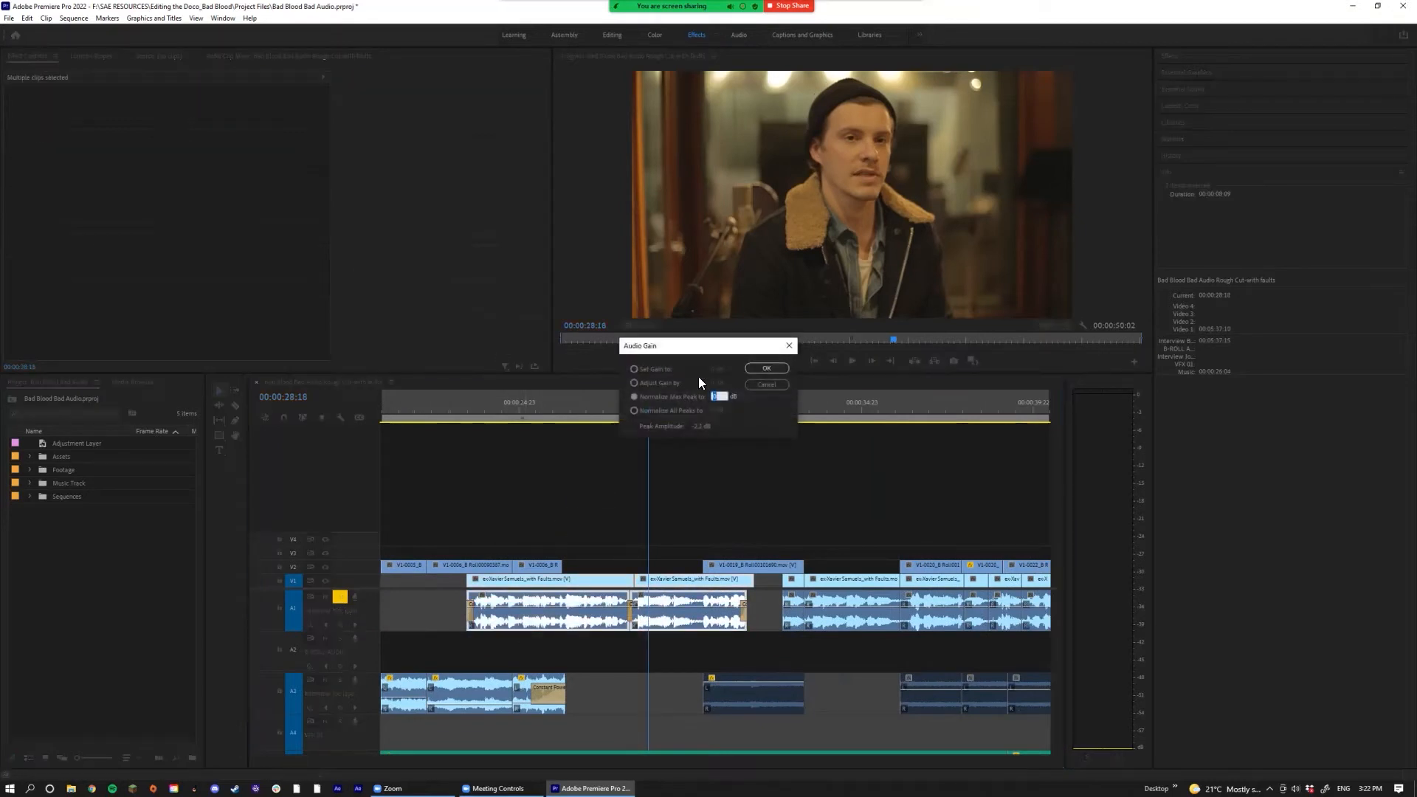
left_click(775, 373)
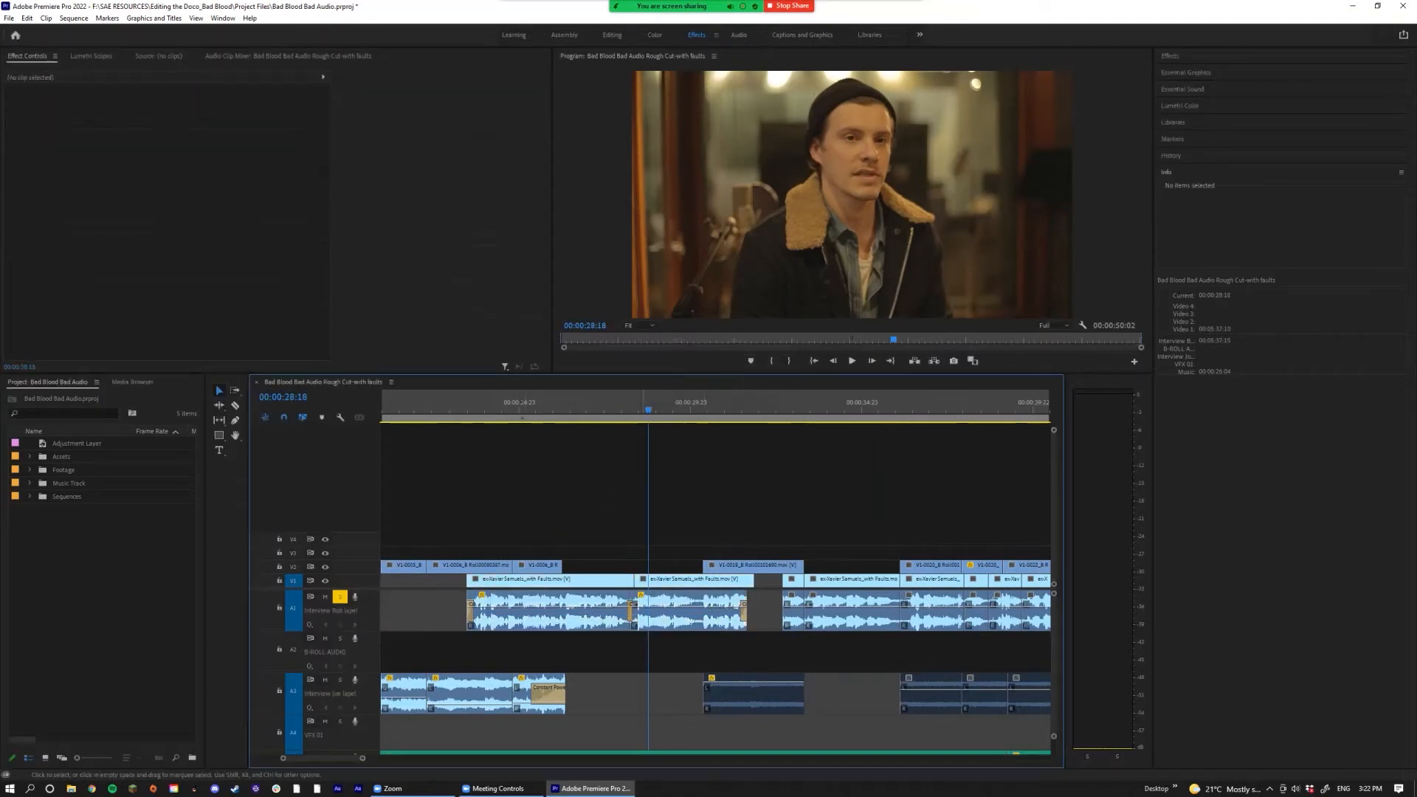
Step: Play the start of the next interview clip and extend its beginning back to about 00:00:31:20, where the preceding clip's video ends
scroll(716, 590, "down", 4)
scroll(716, 591, "down", 3)
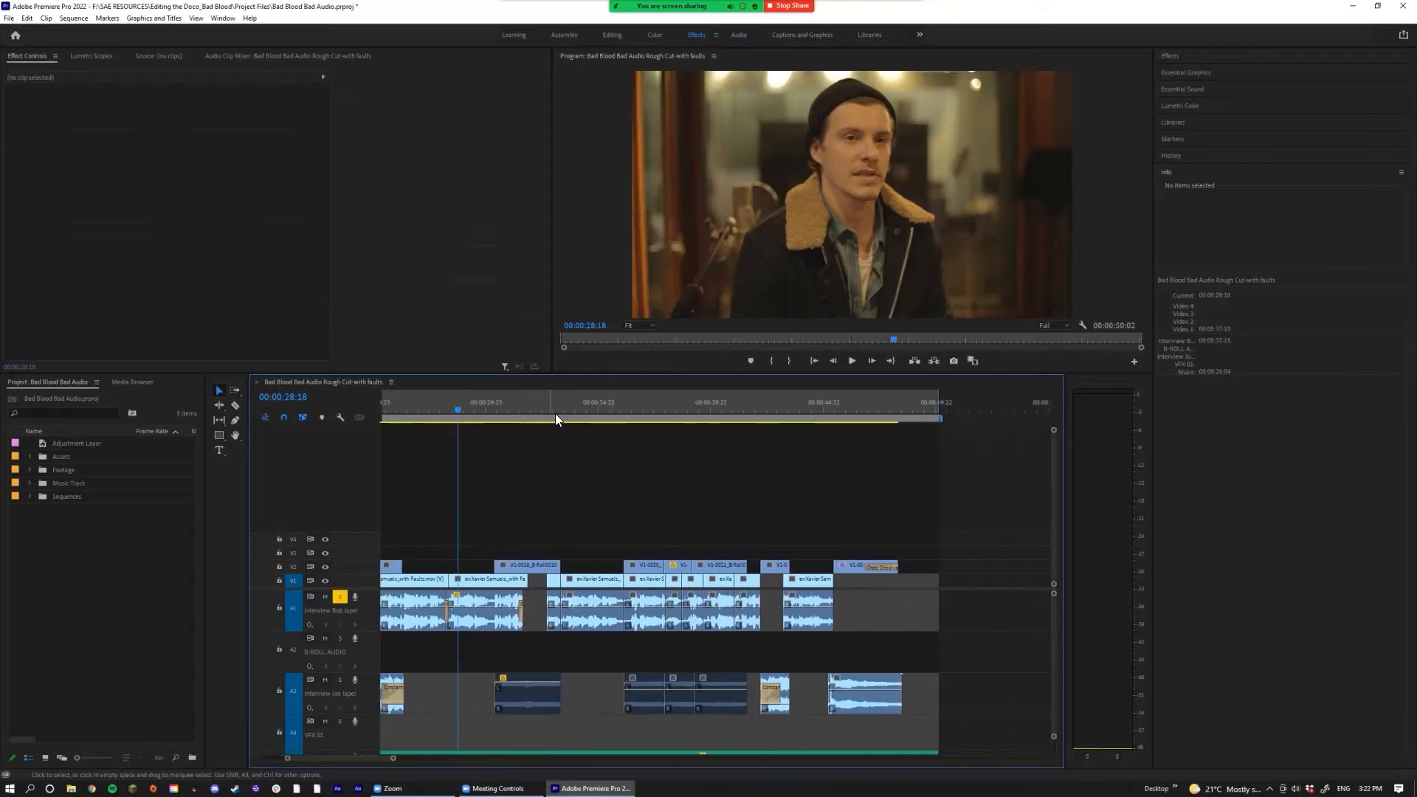
left_click(543, 404)
scroll(549, 480, "up", 5)
key("space")
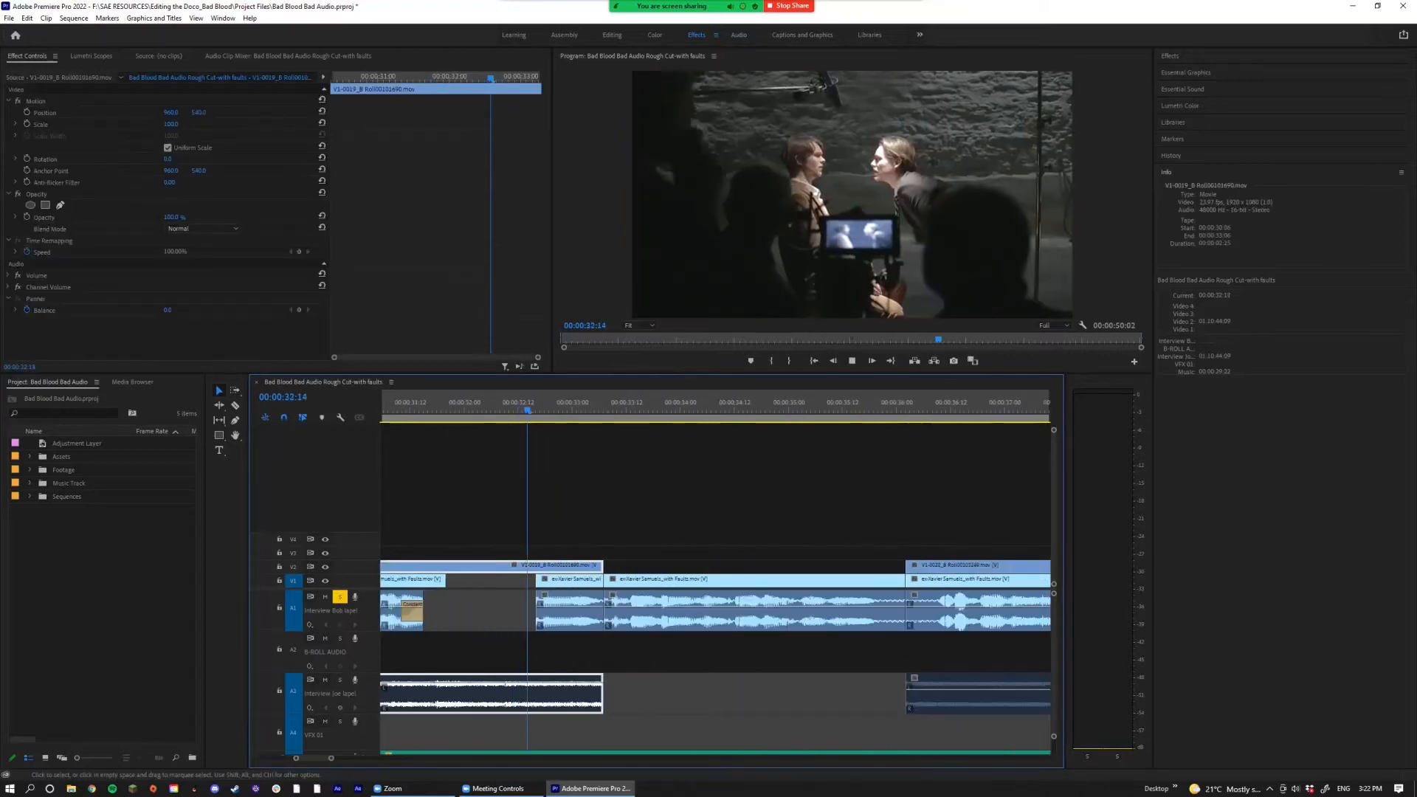
left_click(505, 405)
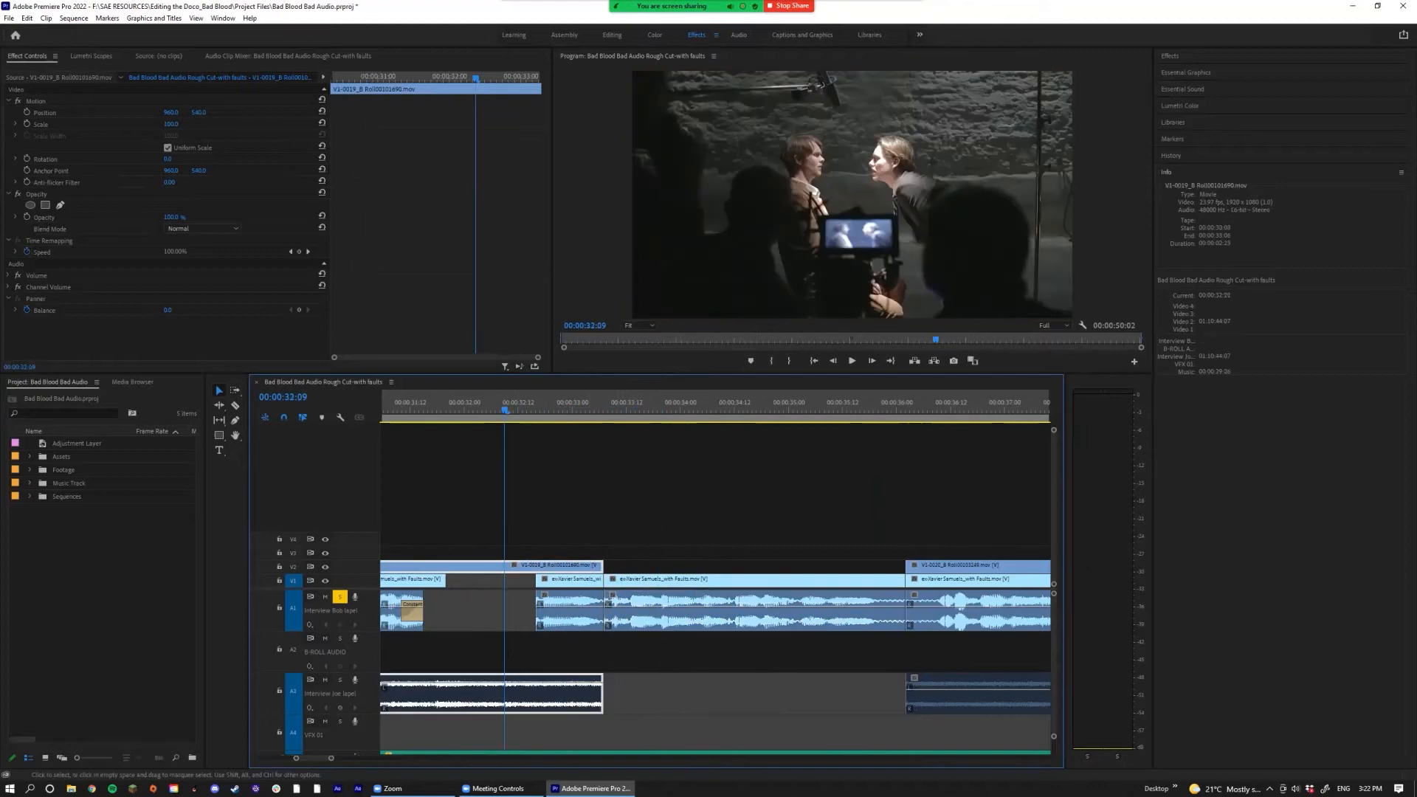
key("space")
key("space")
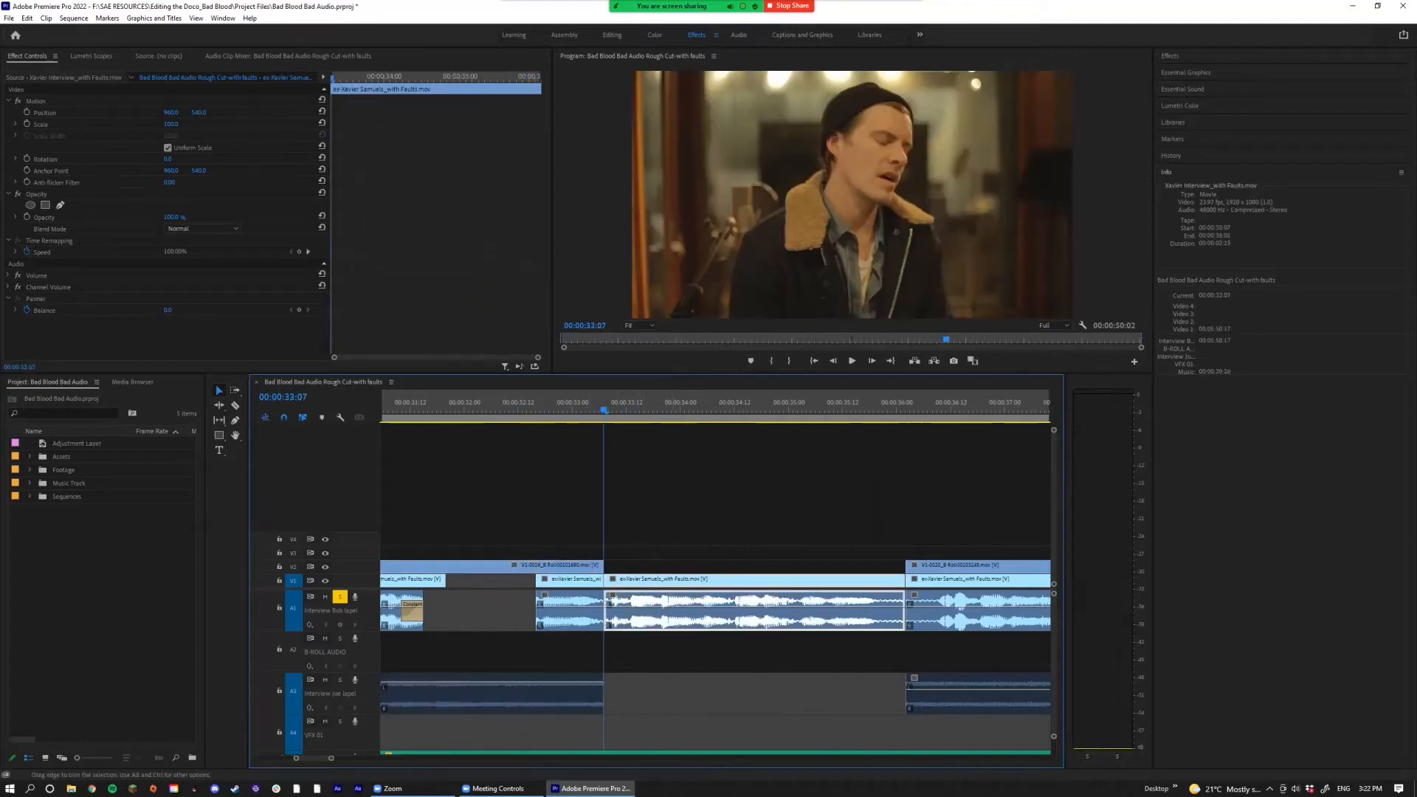
left_click(539, 577)
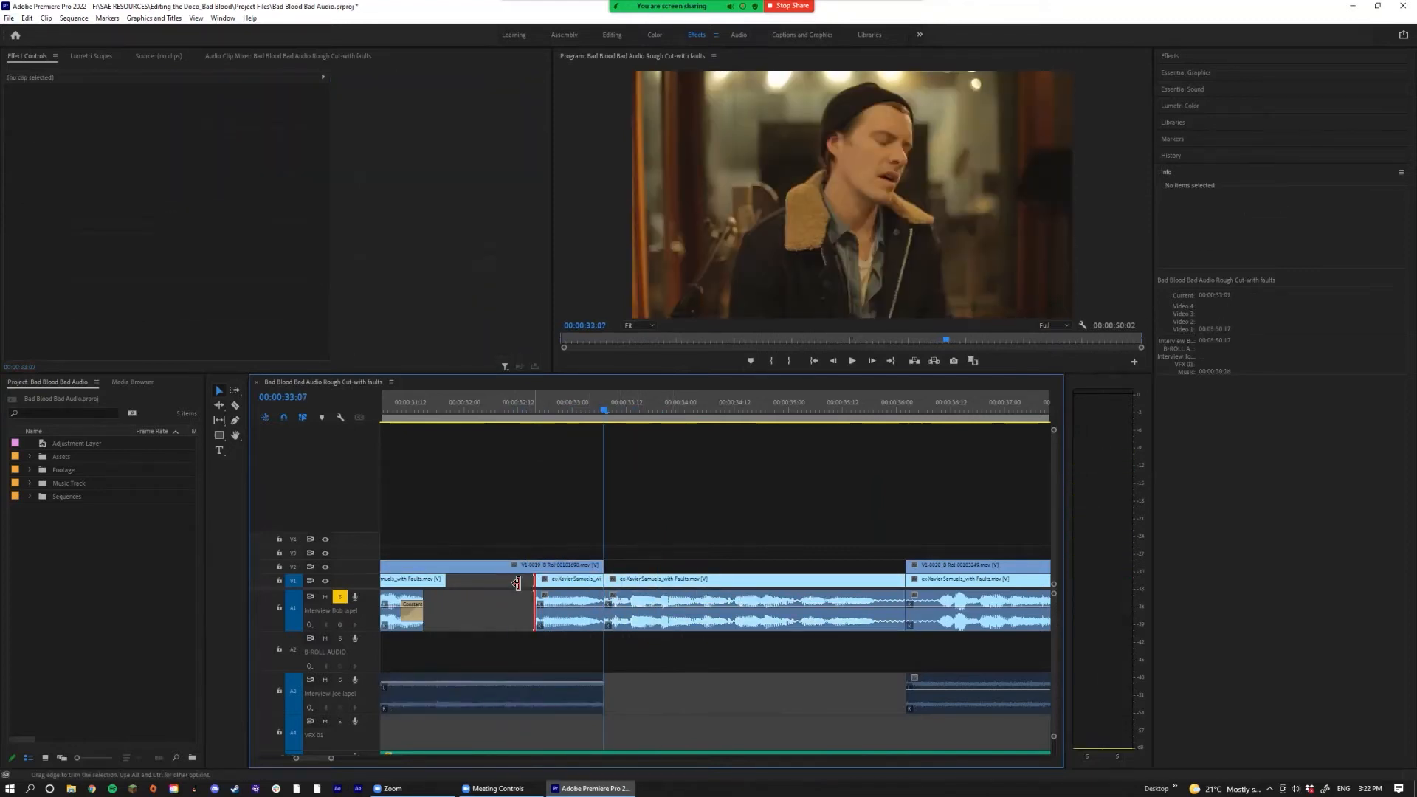
left_click_drag(516, 584, 503, 583)
key("Left")
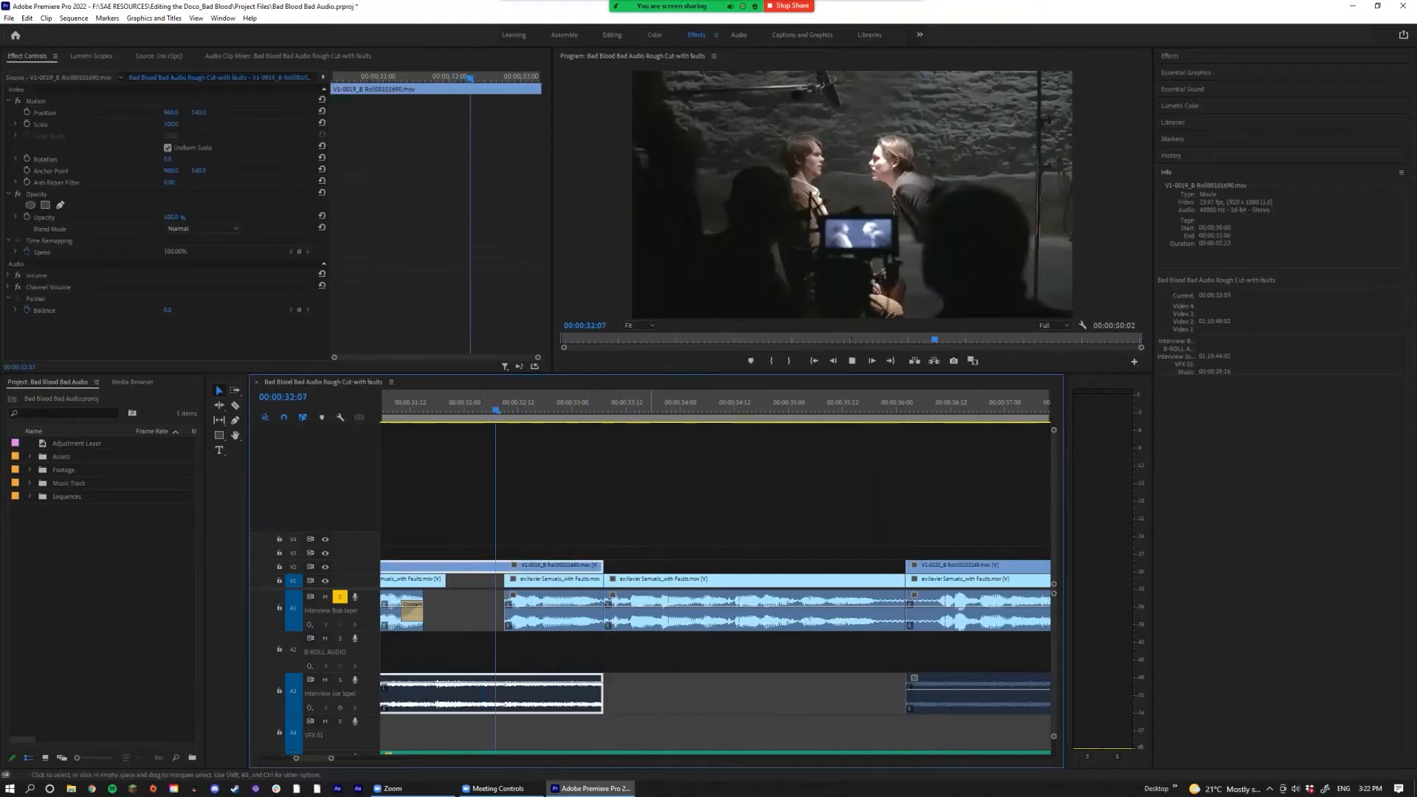
left_click_drag(504, 583, 447, 583)
Step: Play the extended interview clip from just before its start to about 00:00:32:17
left_click(435, 405)
key("space")
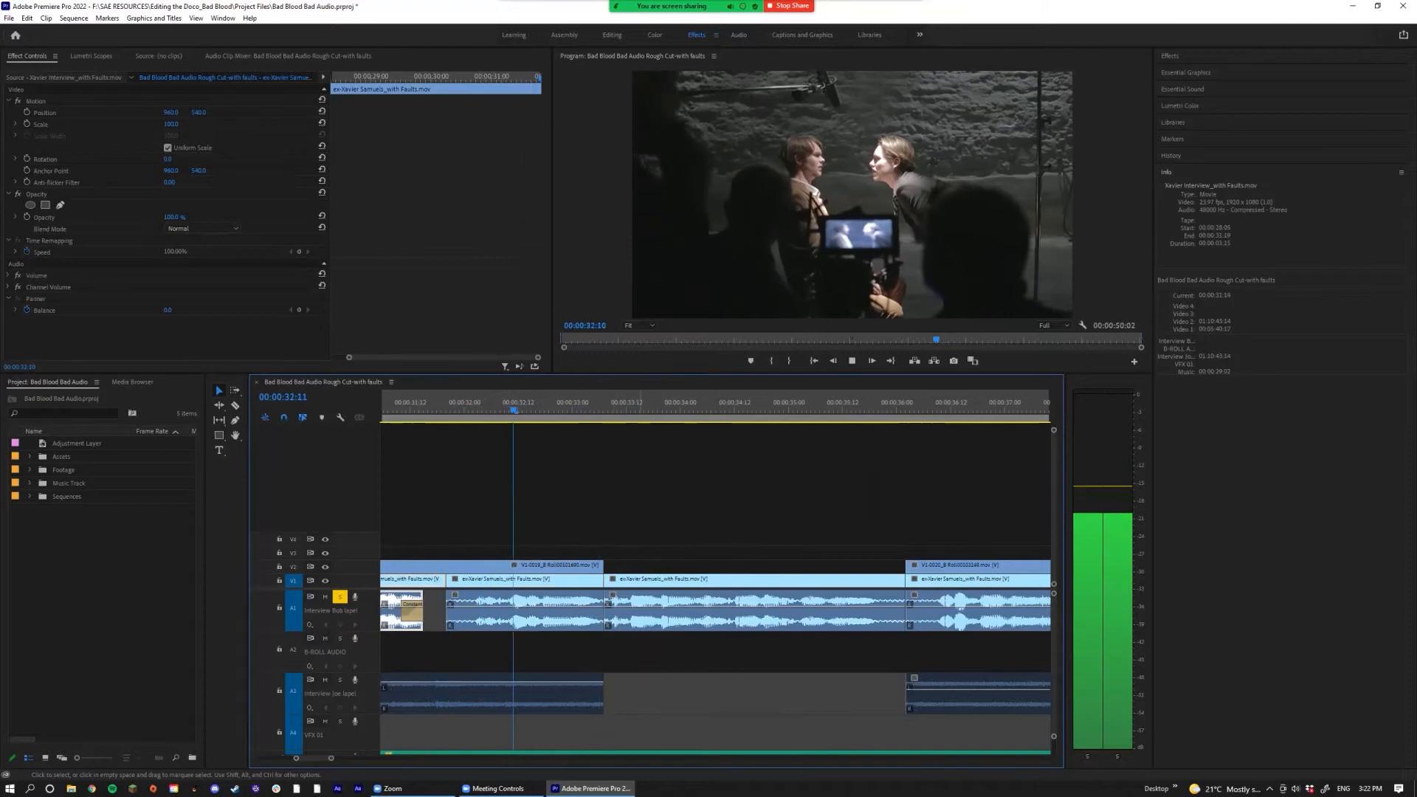
left_click(563, 408)
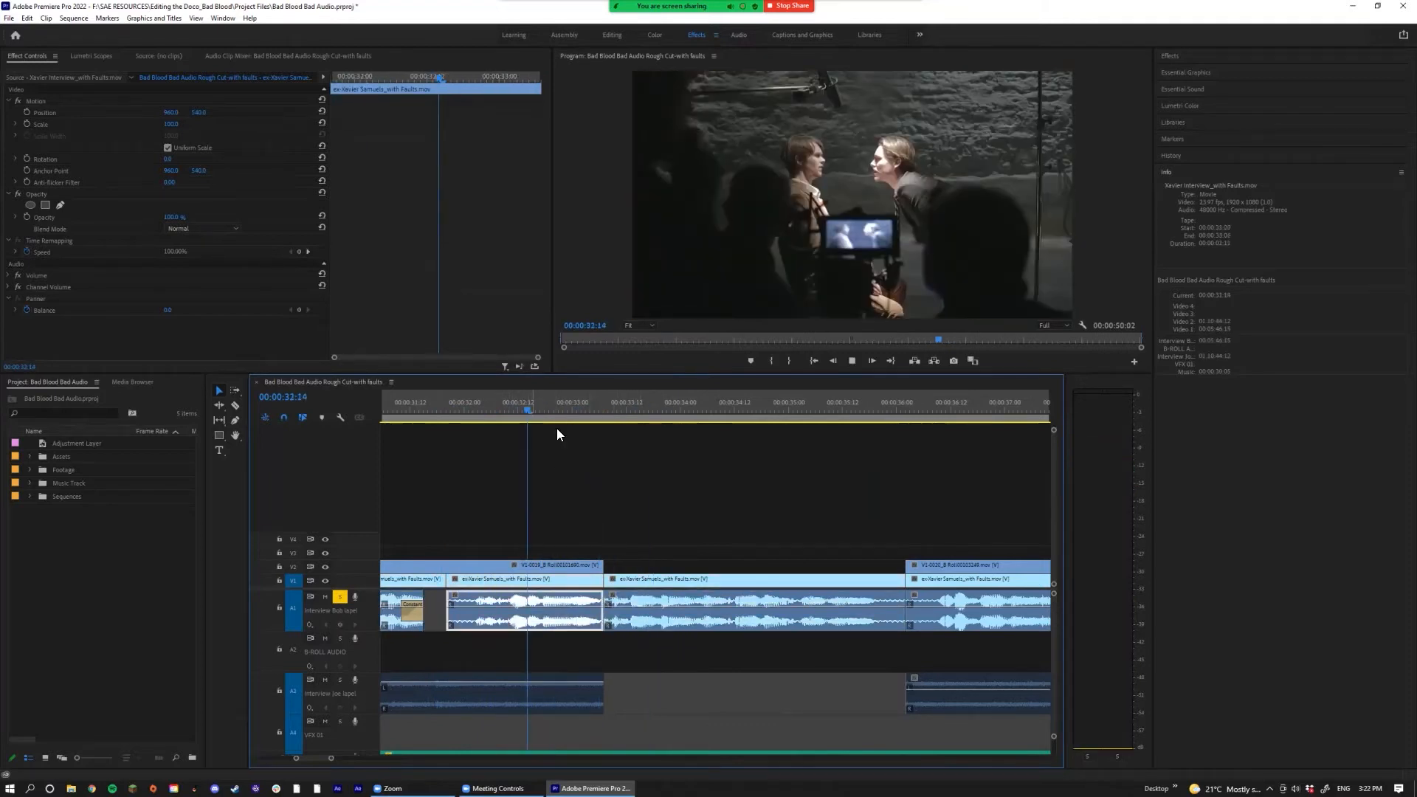
left_click(543, 402)
key("space")
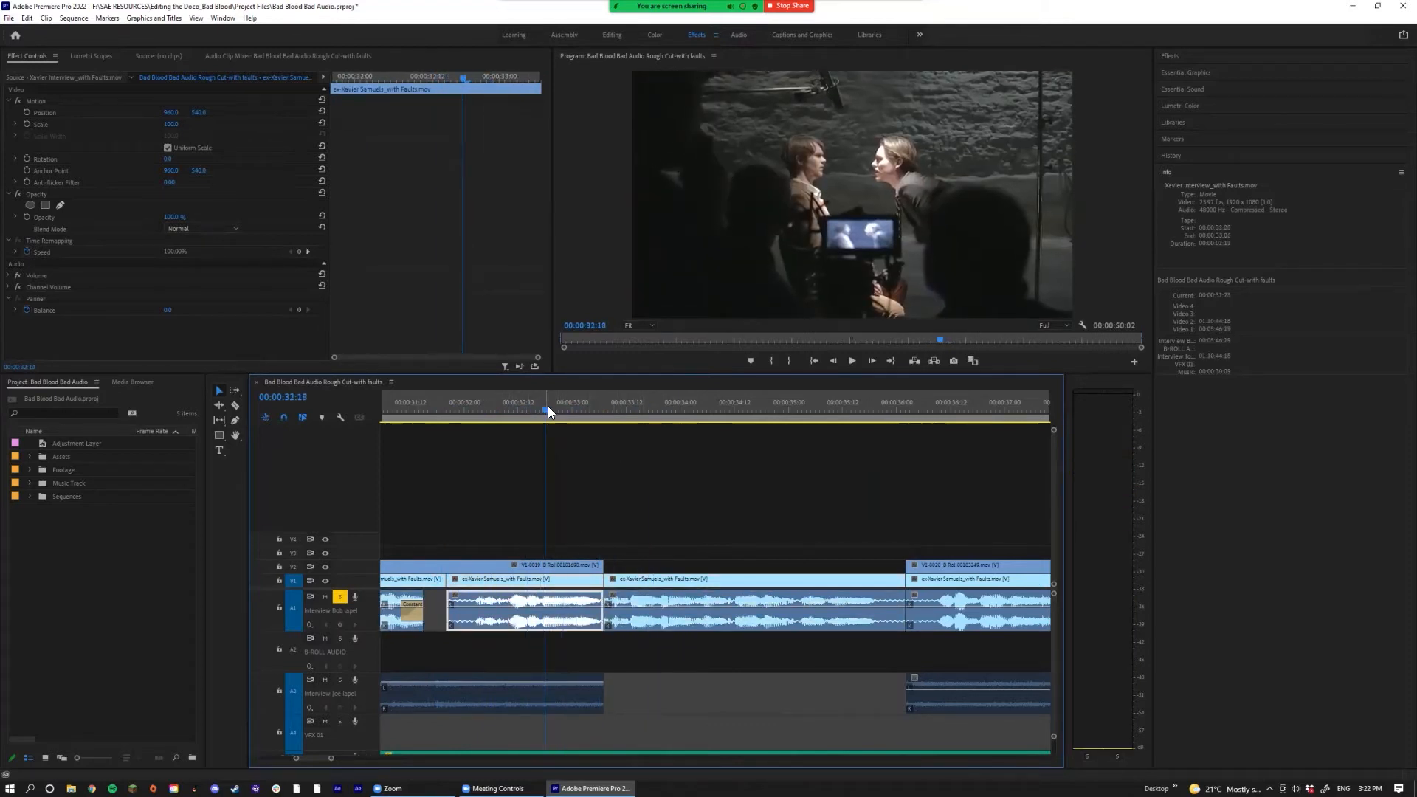
mouse_move(542, 409)
left_mouse_down()
mouse_move(523, 410)
mouse_move(541, 413)
left_mouse_up()
key("minus")
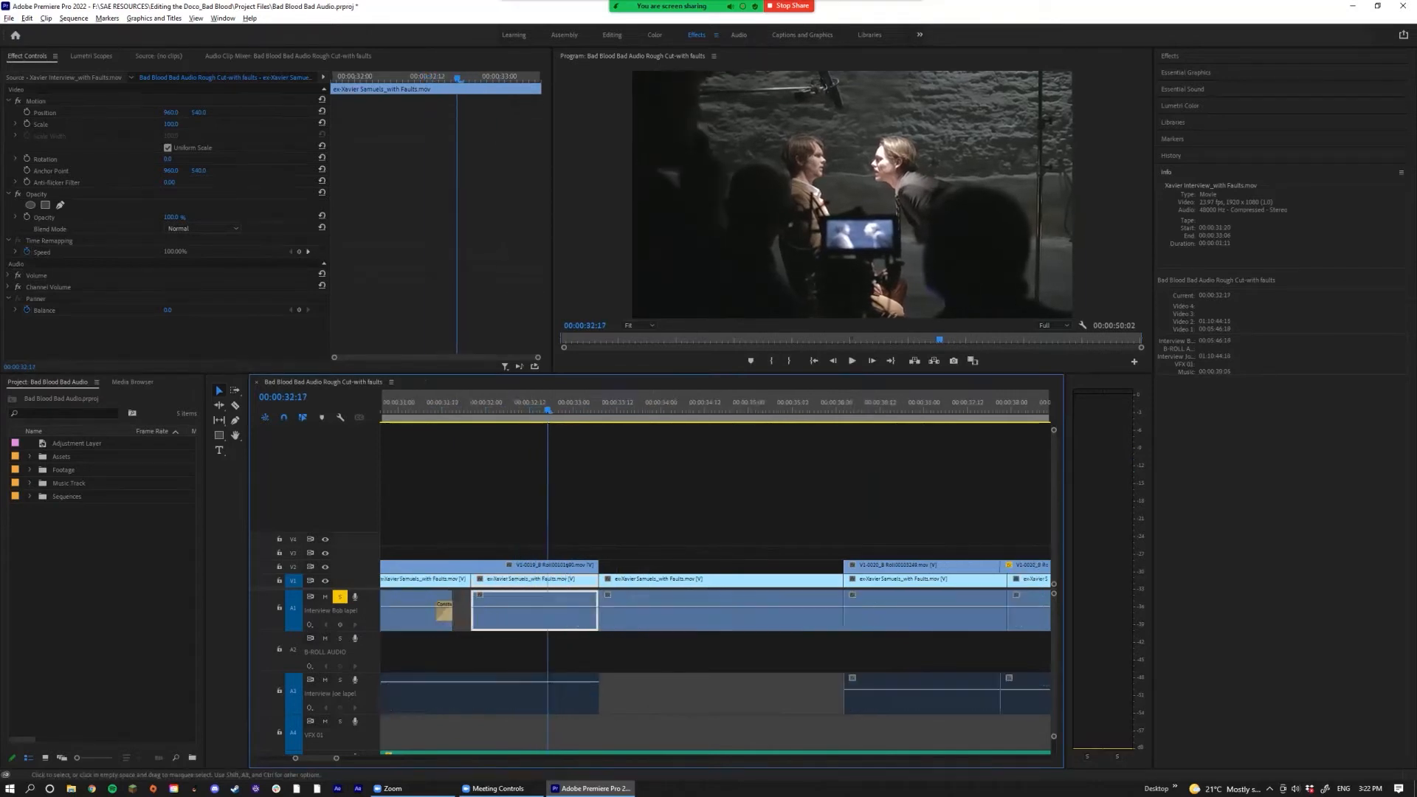
Step: Play the interview from 00:00:30:08 to about 00:00:33:22 and replay the end of the extended clip up to 00:00:33:06
left_click(409, 404)
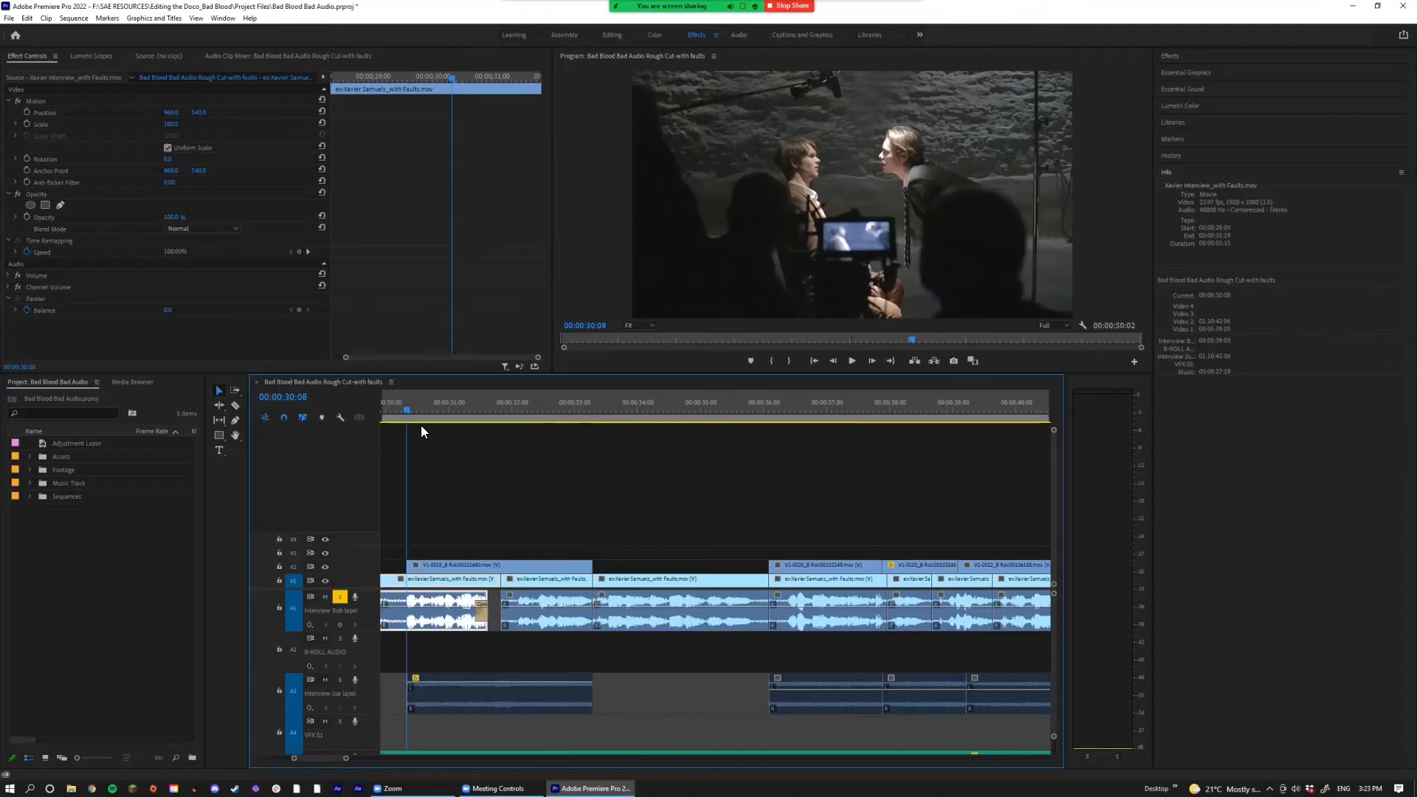
key("space")
key("minus")
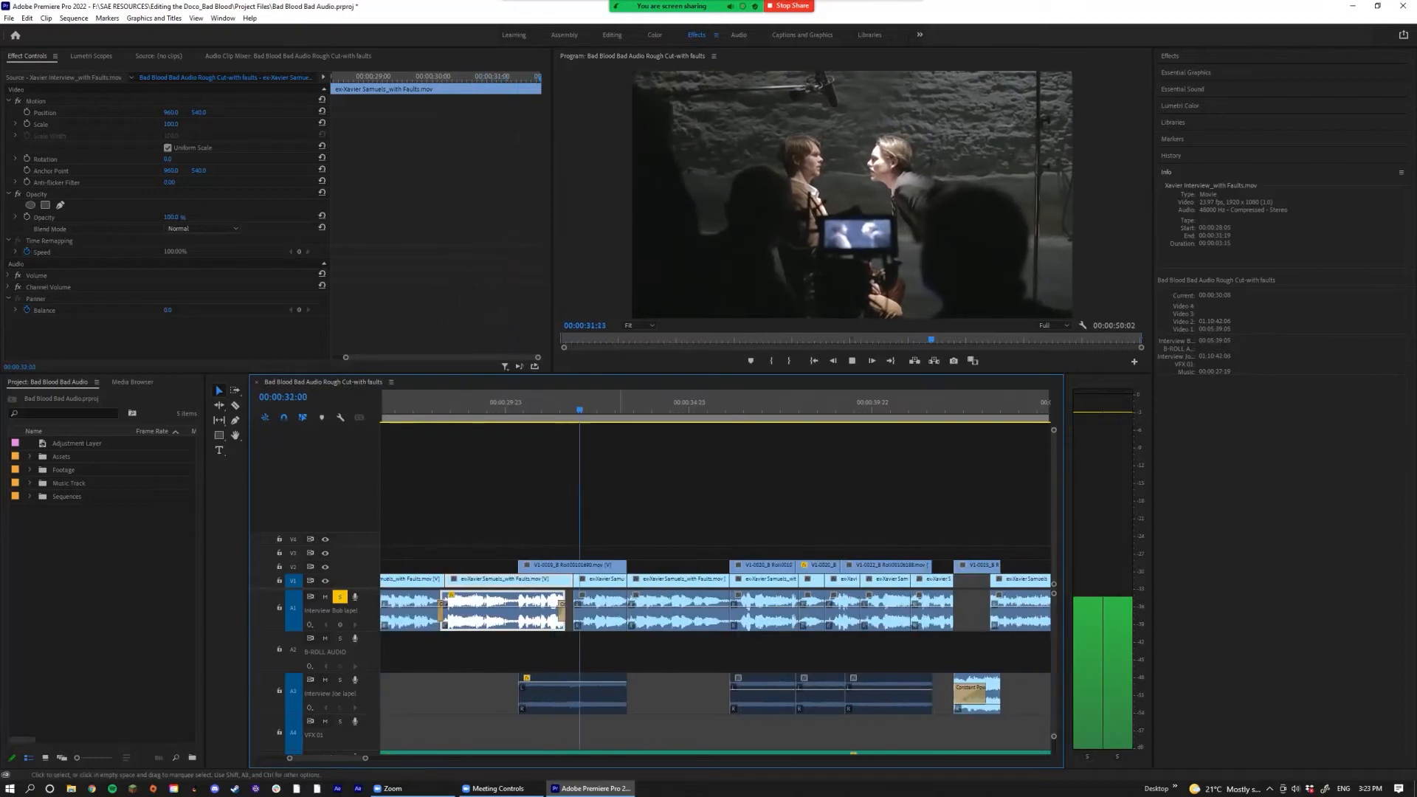
key("space")
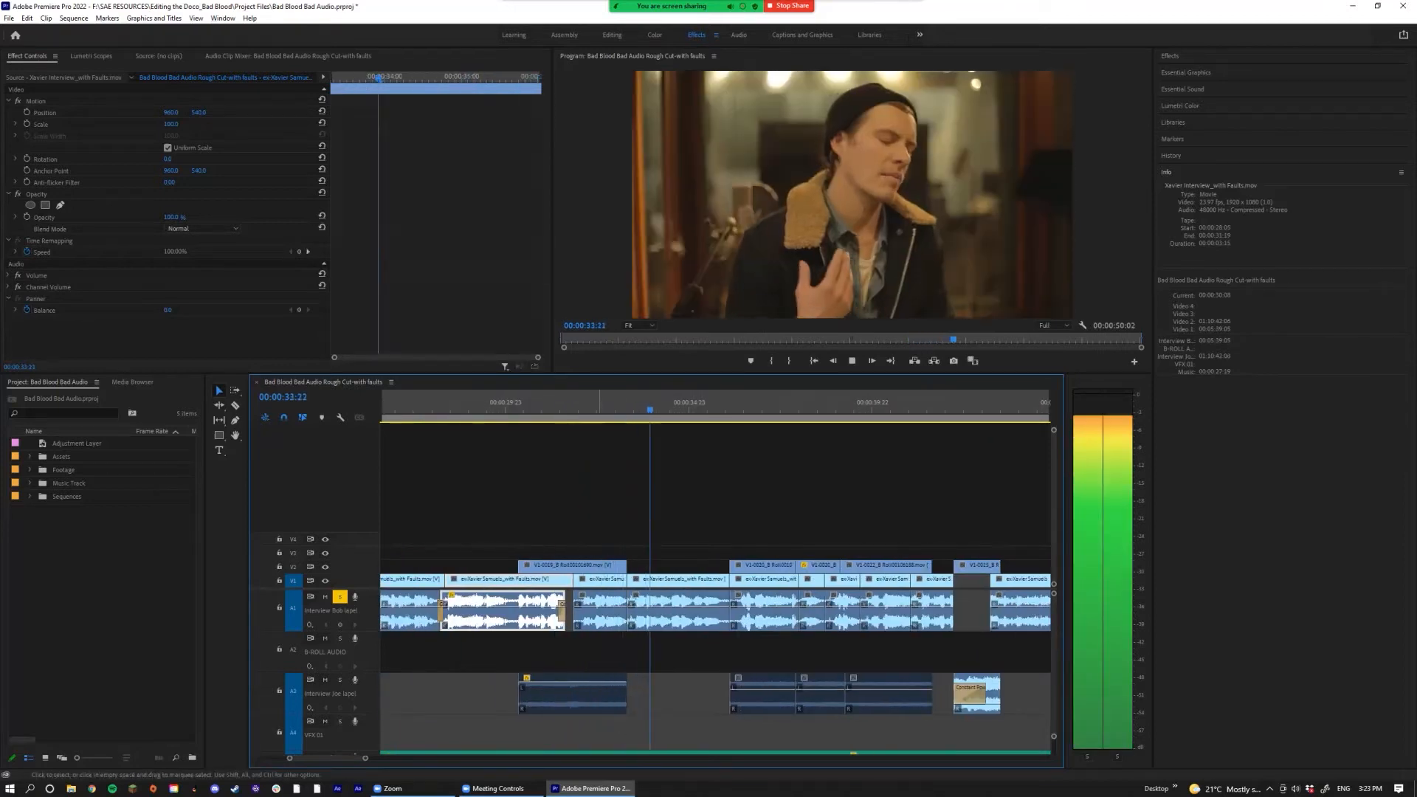
key("equal")
key("equal")
key("equal")
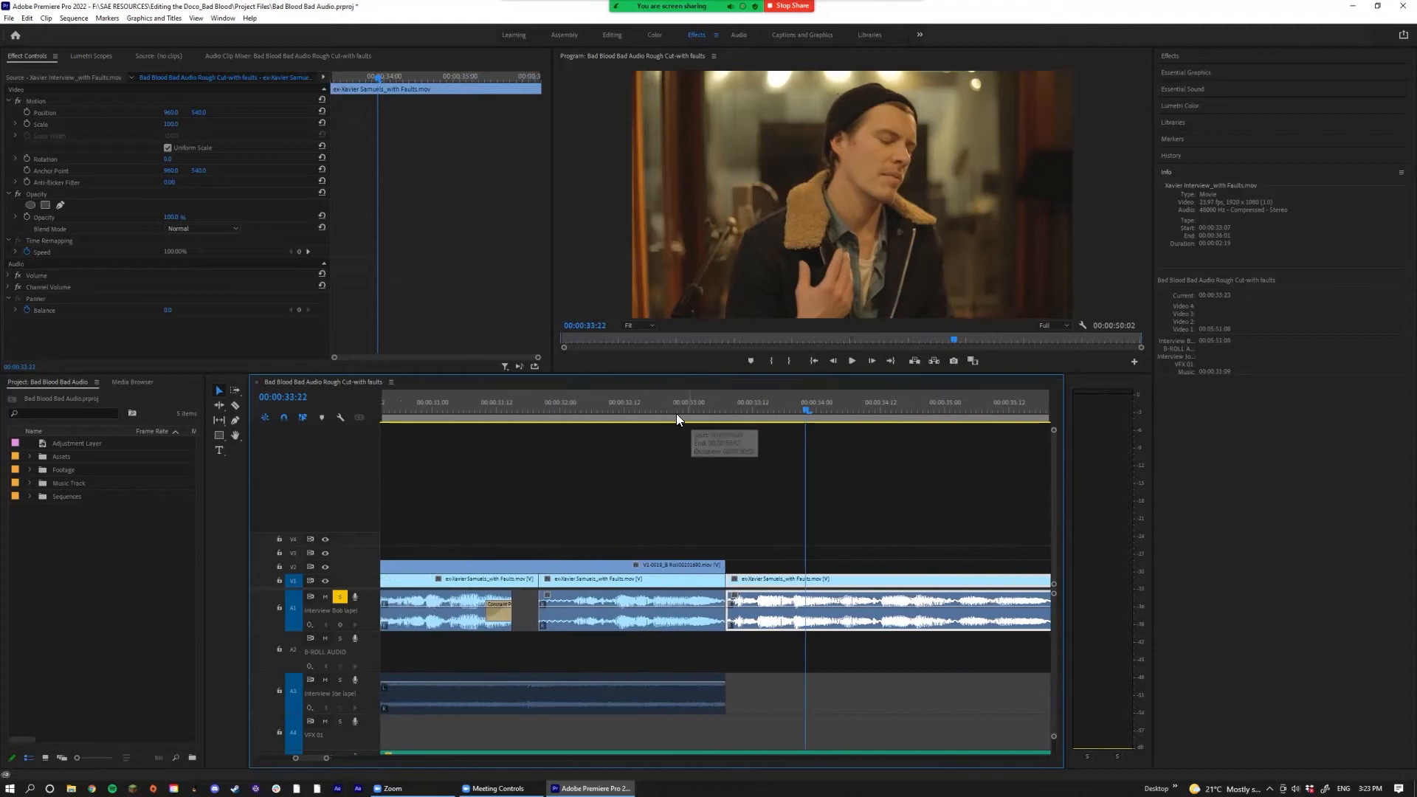
left_click(676, 420)
key("space")
key("space")
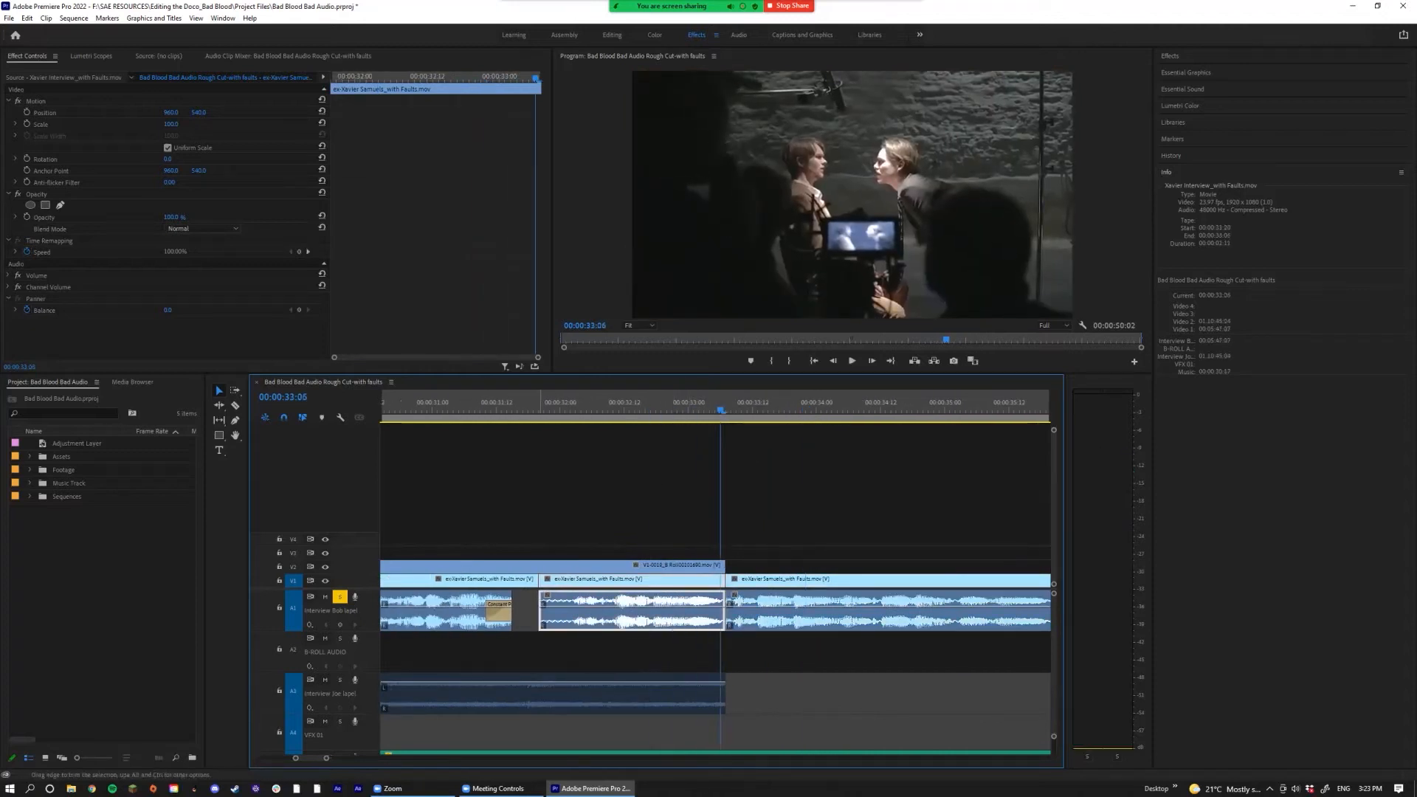
Step: Add a Constant Power fade-in at the extended clip's audio start, undo the accidental clip move and shorten the fade to a few frames
key("ctrl+shift+a")
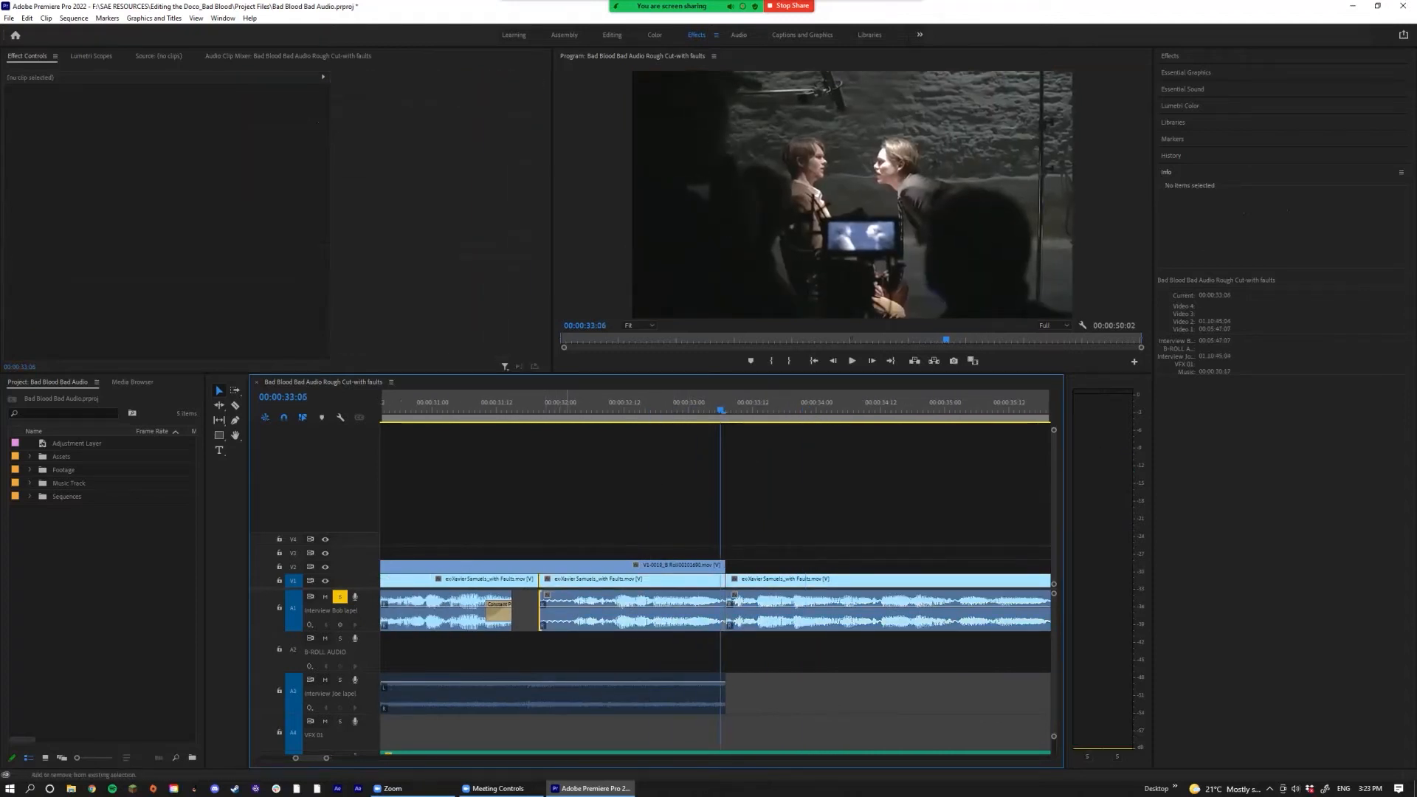
key("ctrl+shift+d")
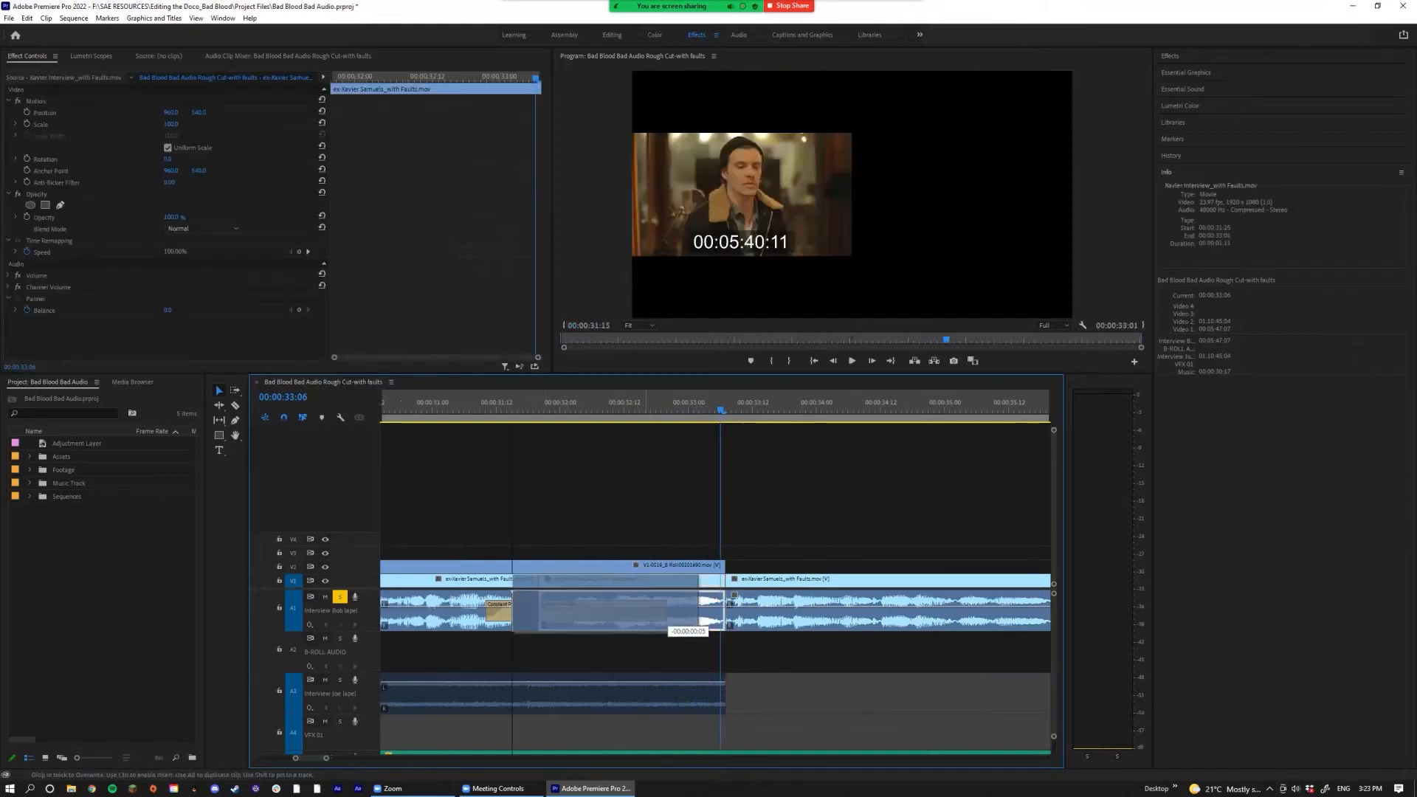
key("ctrl+z")
left_click_drag(646, 614, 569, 614)
scroll(573, 614, "down", 4)
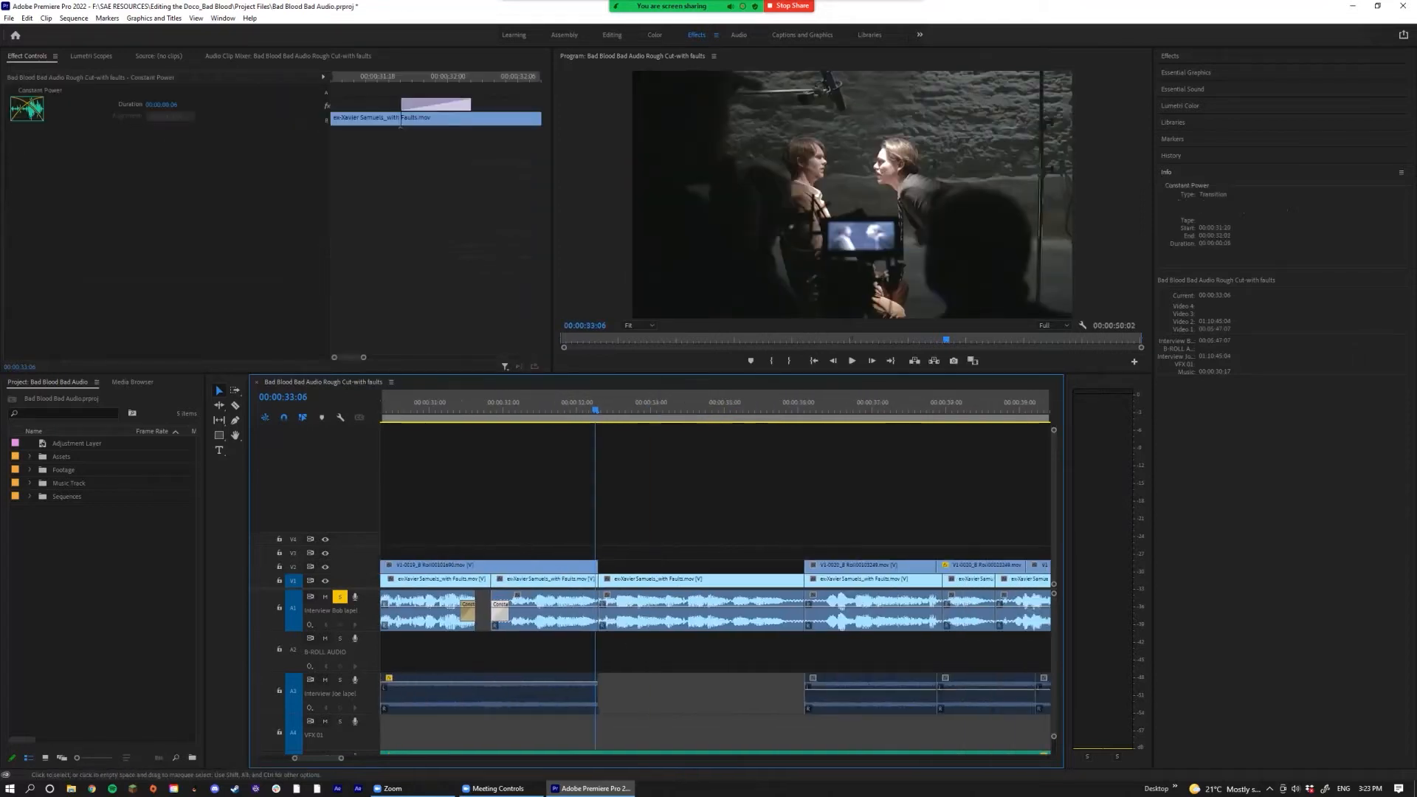
Step: Add a Constant Power crossfade at the interview cut at 00:00:33:07, shorten it to a few frames and play on to 00:00:36:23
scroll(623, 614, "up", 6)
left_click(552, 613)
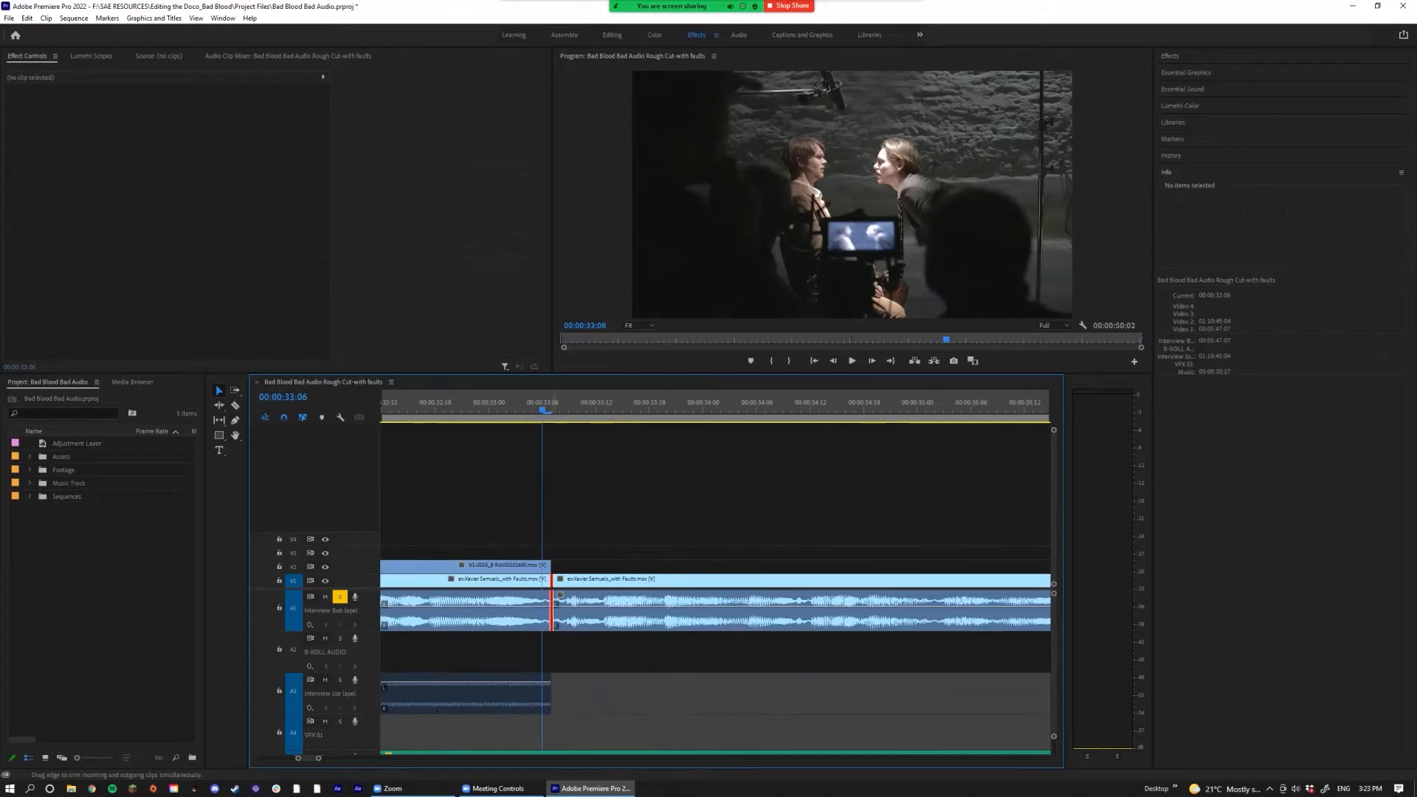
key("ctrl+shift+d")
left_click_drag(657, 614, 560, 614)
left_click(506, 403)
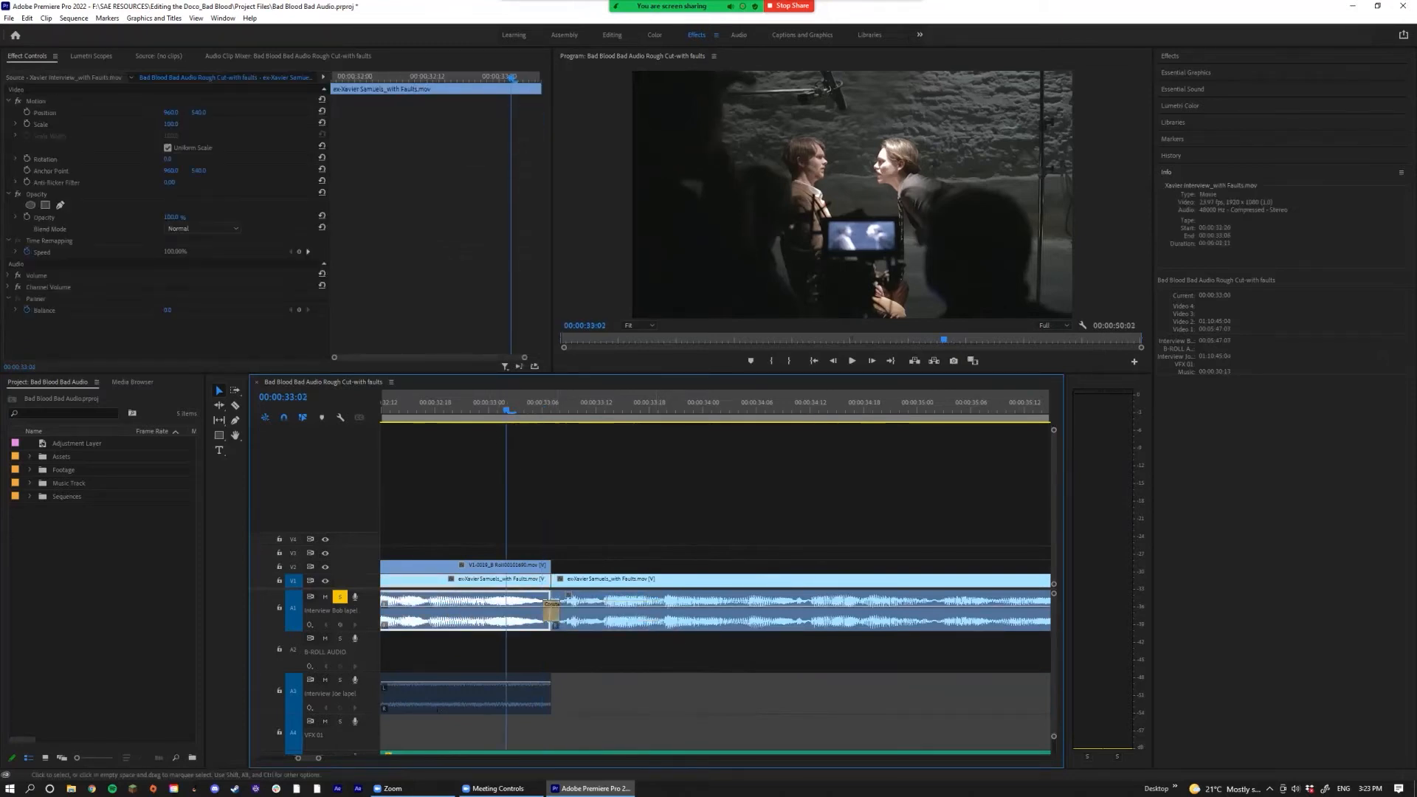
key("space")
left_click(443, 406)
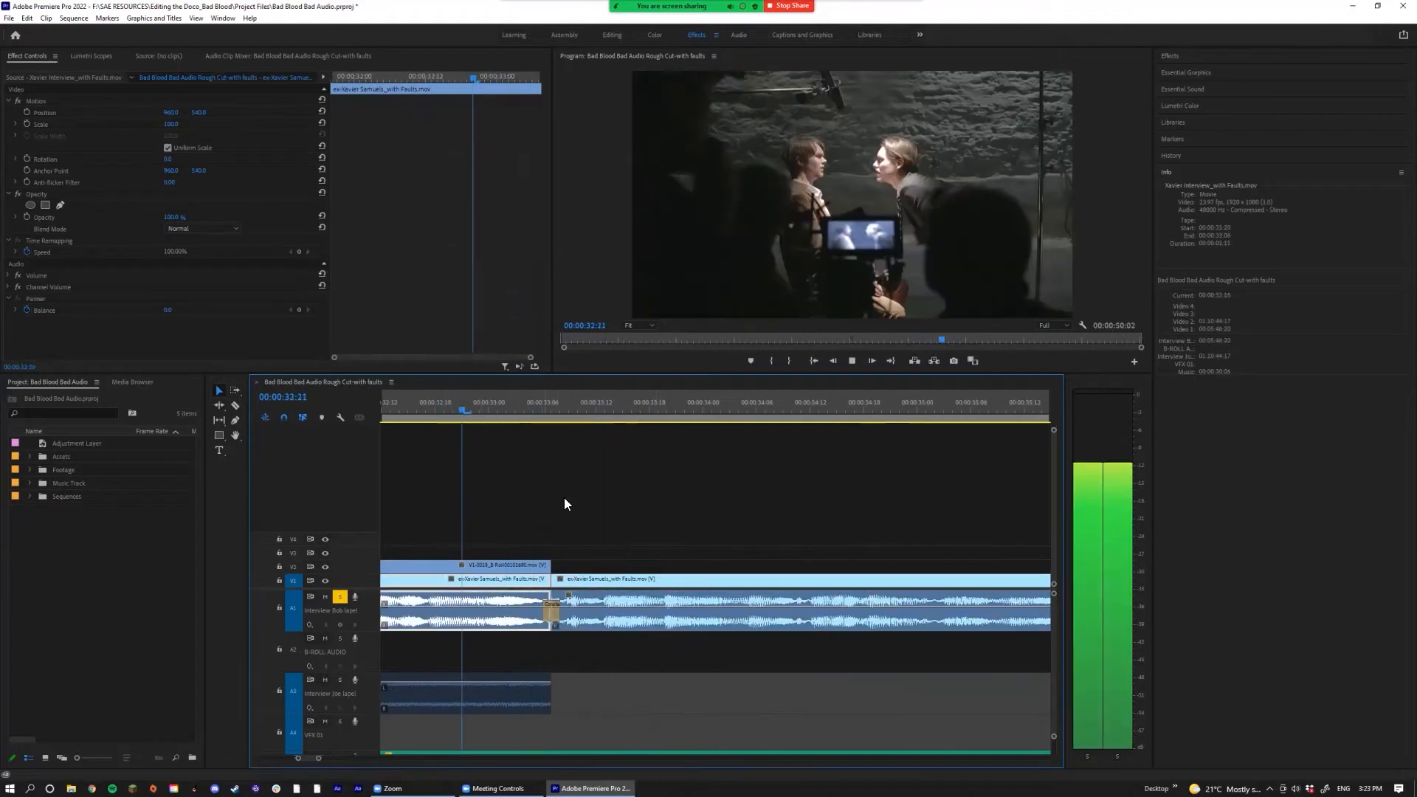
key("space")
scroll(635, 591, "down", 5)
key("space")
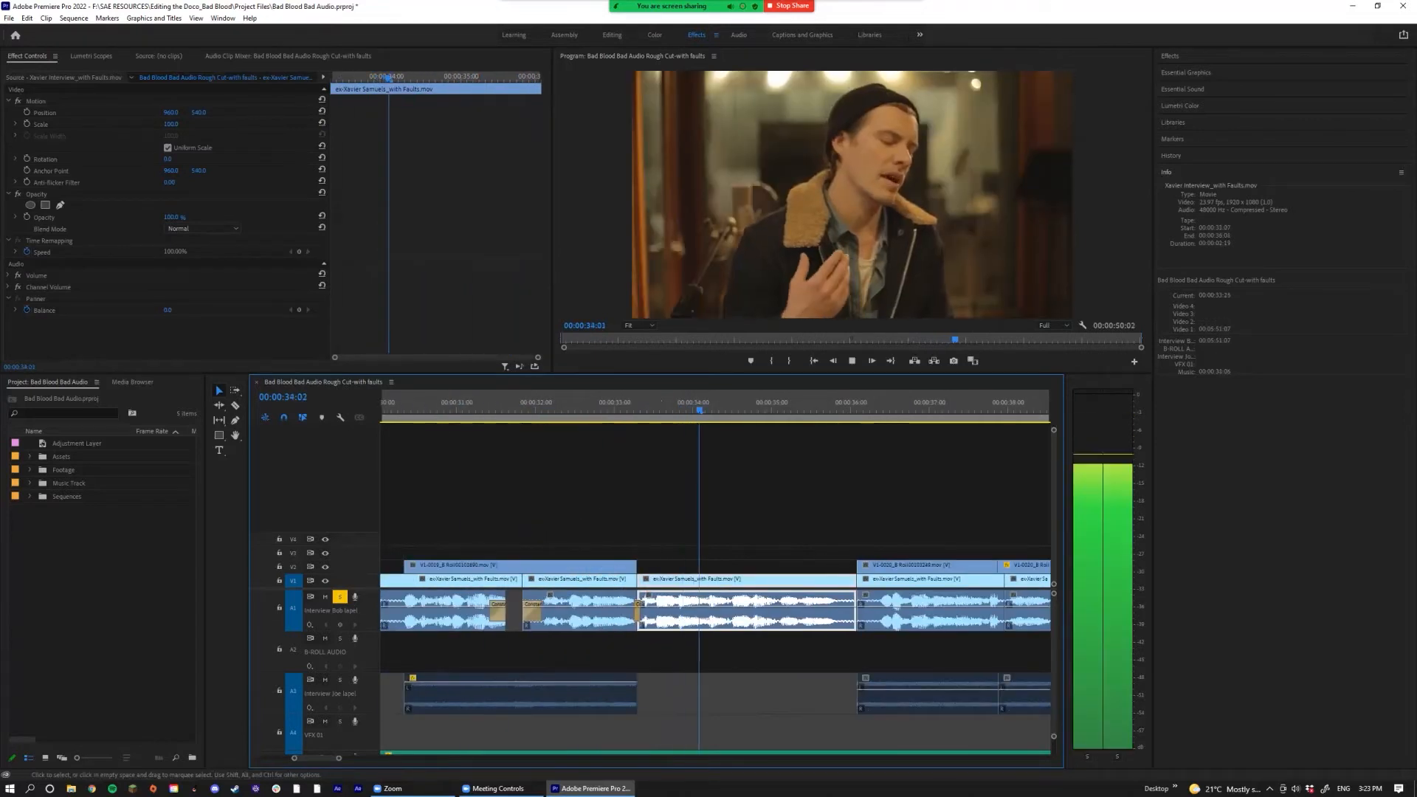
scroll(634, 591, "down", 3)
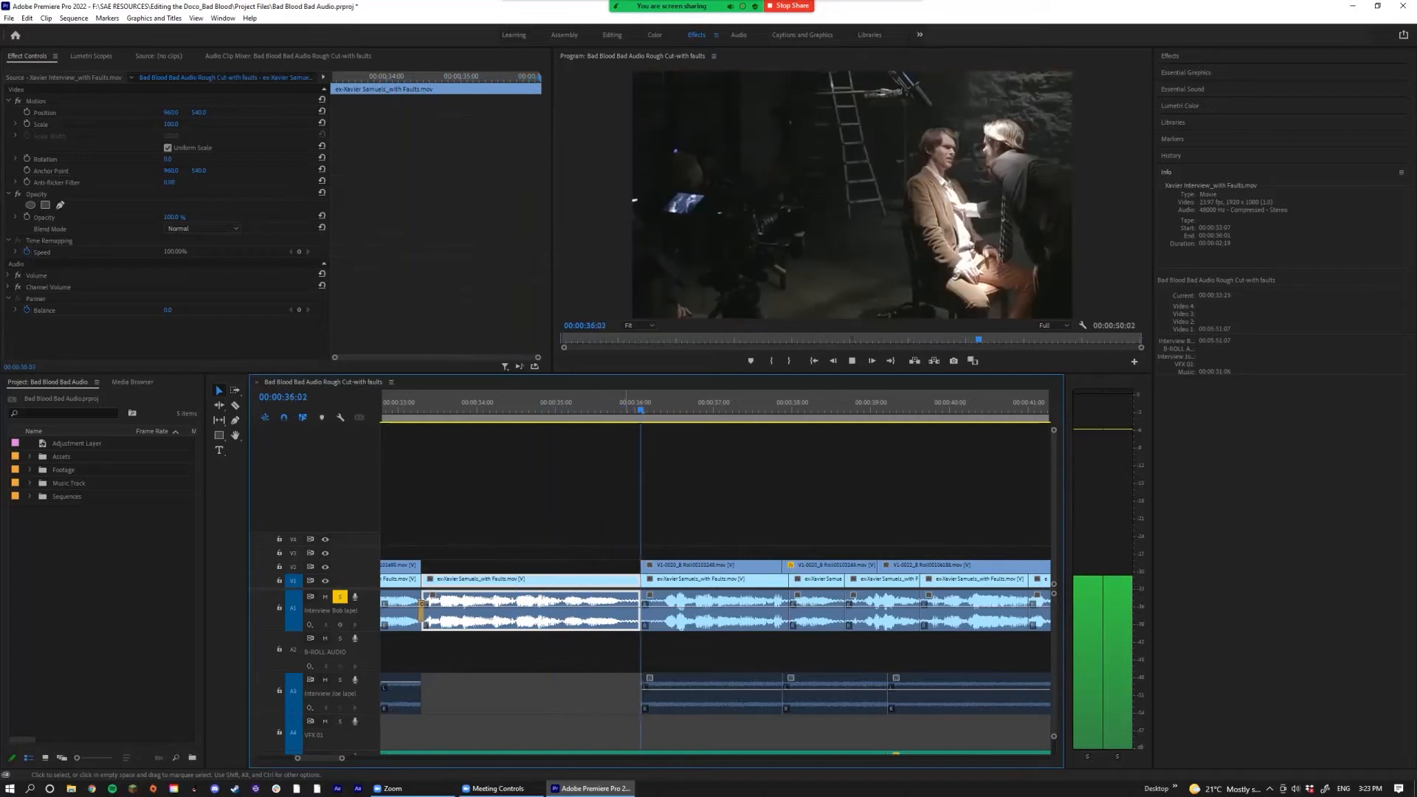
key("space")
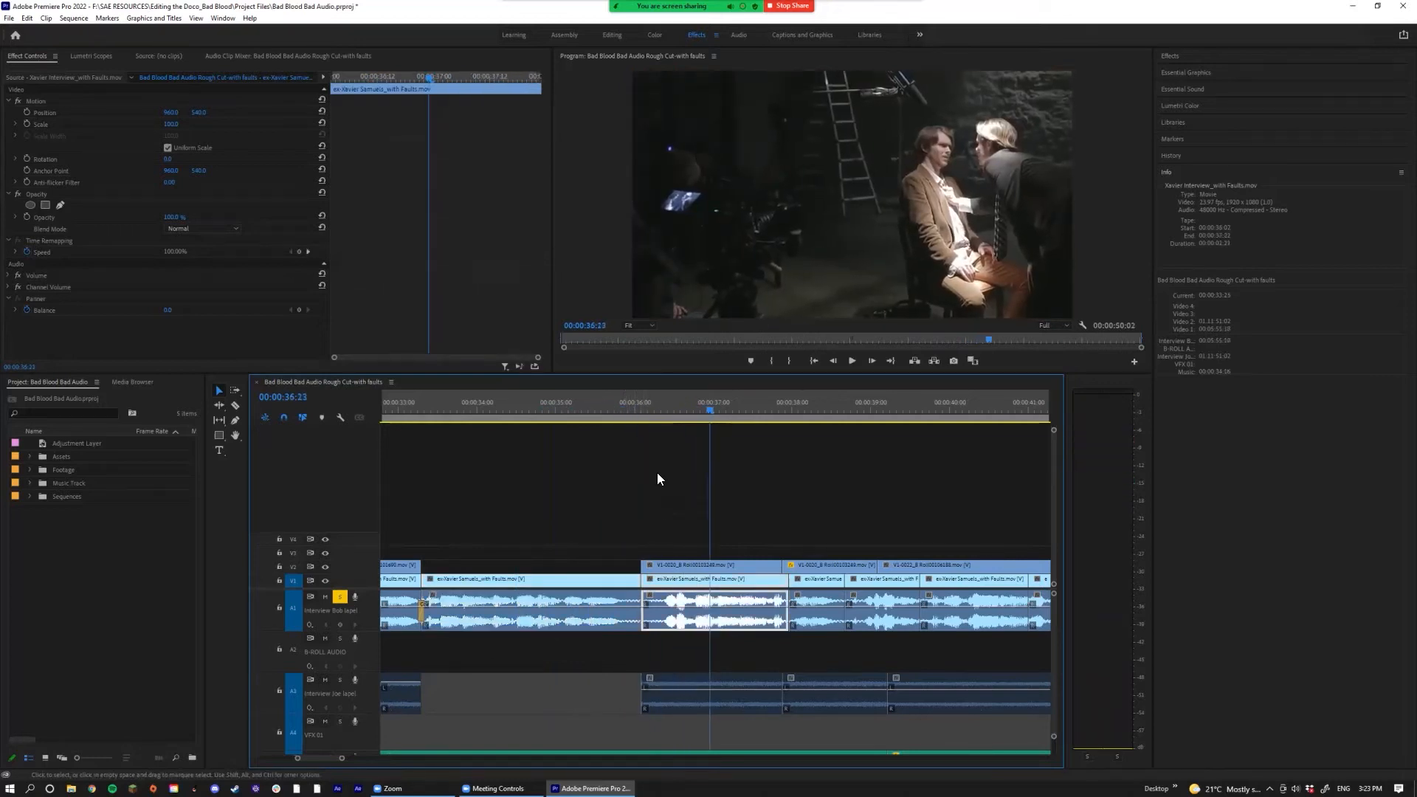
Step: Replay the interview cut at about 00:00:36:02, add a Constant Power crossfade of about 14 frames there and return the playhead to 00:00:34:23
left_click(608, 419)
key("space")
key("space")
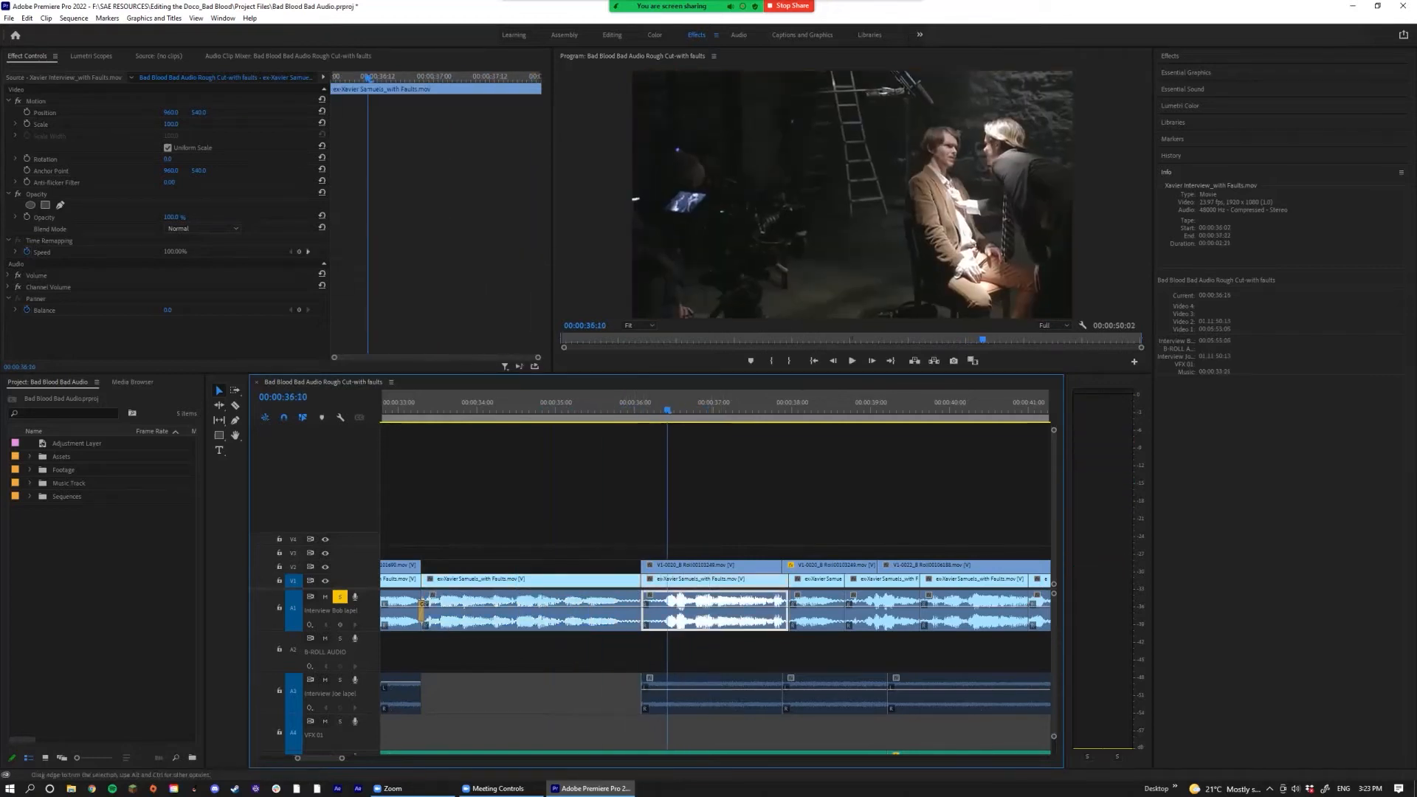
left_click(641, 613)
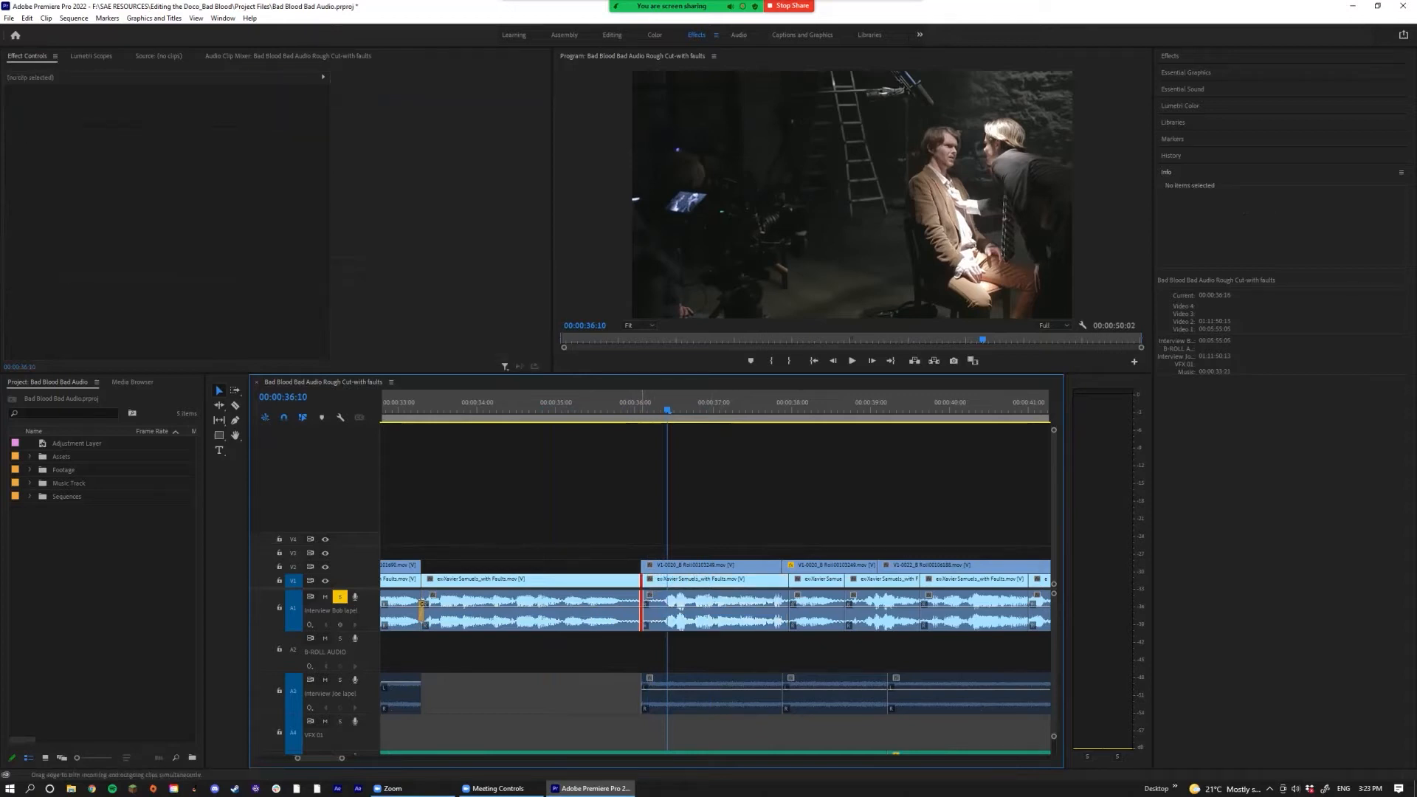
key("ctrl+shift+d")
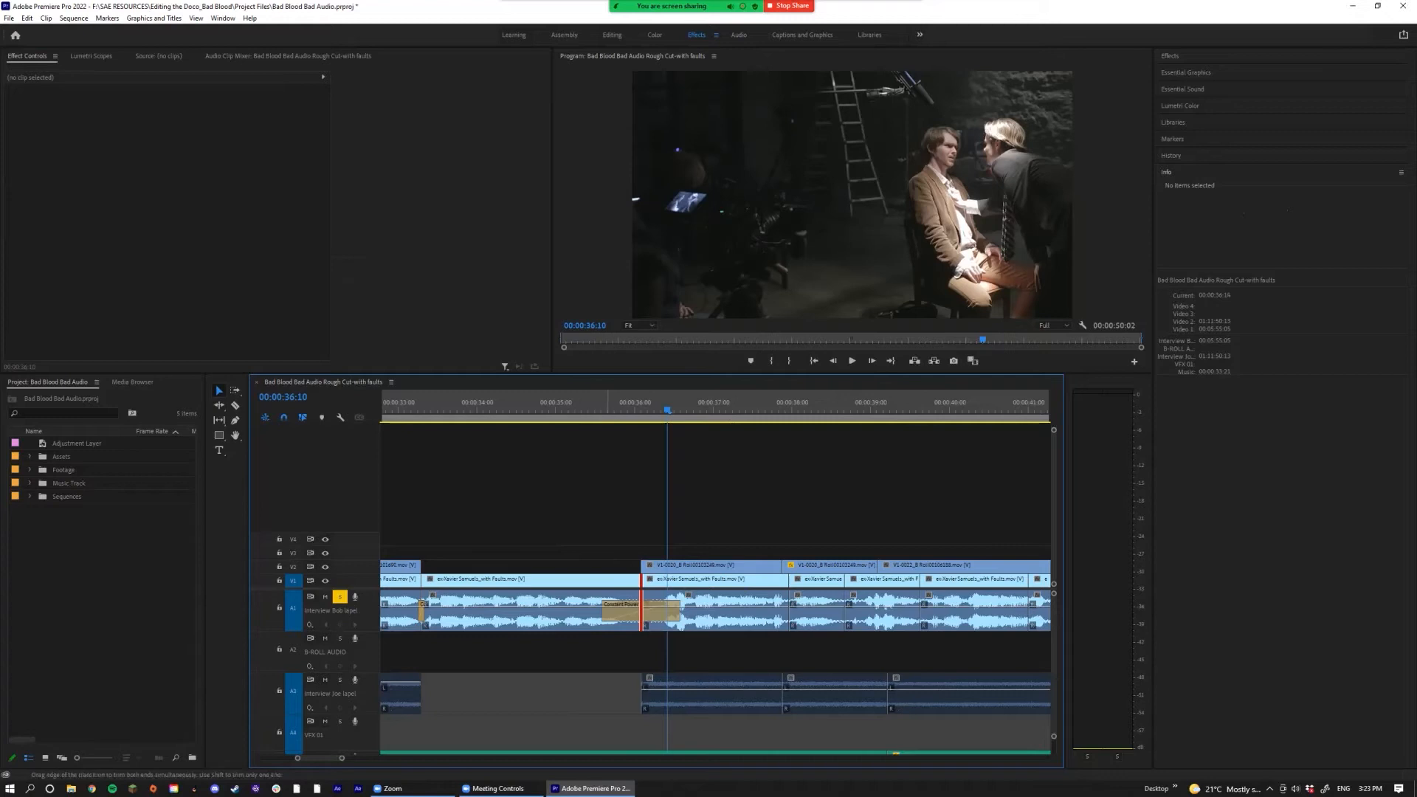
left_click(611, 625)
left_click_drag(605, 611, 622, 612)
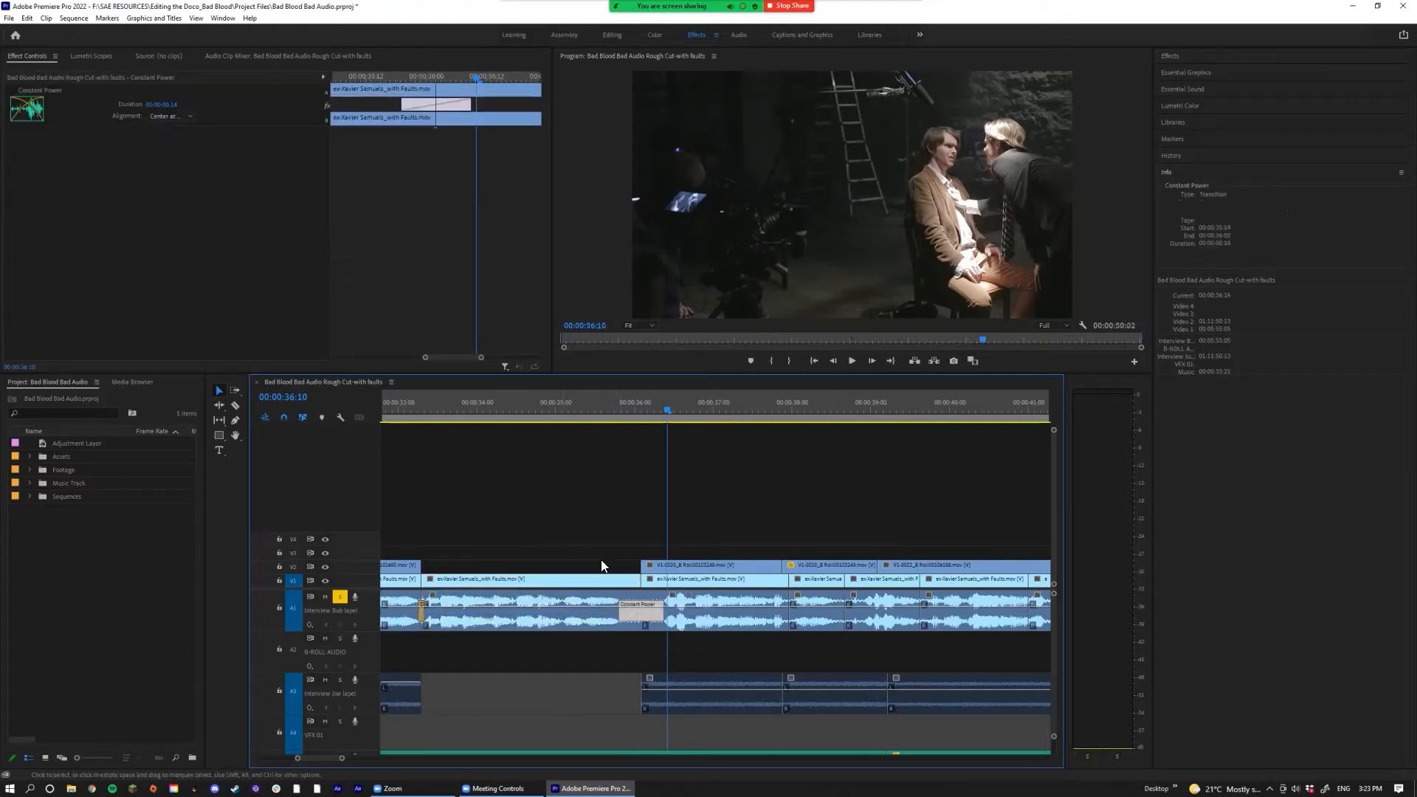
key("minus")
left_click(564, 416)
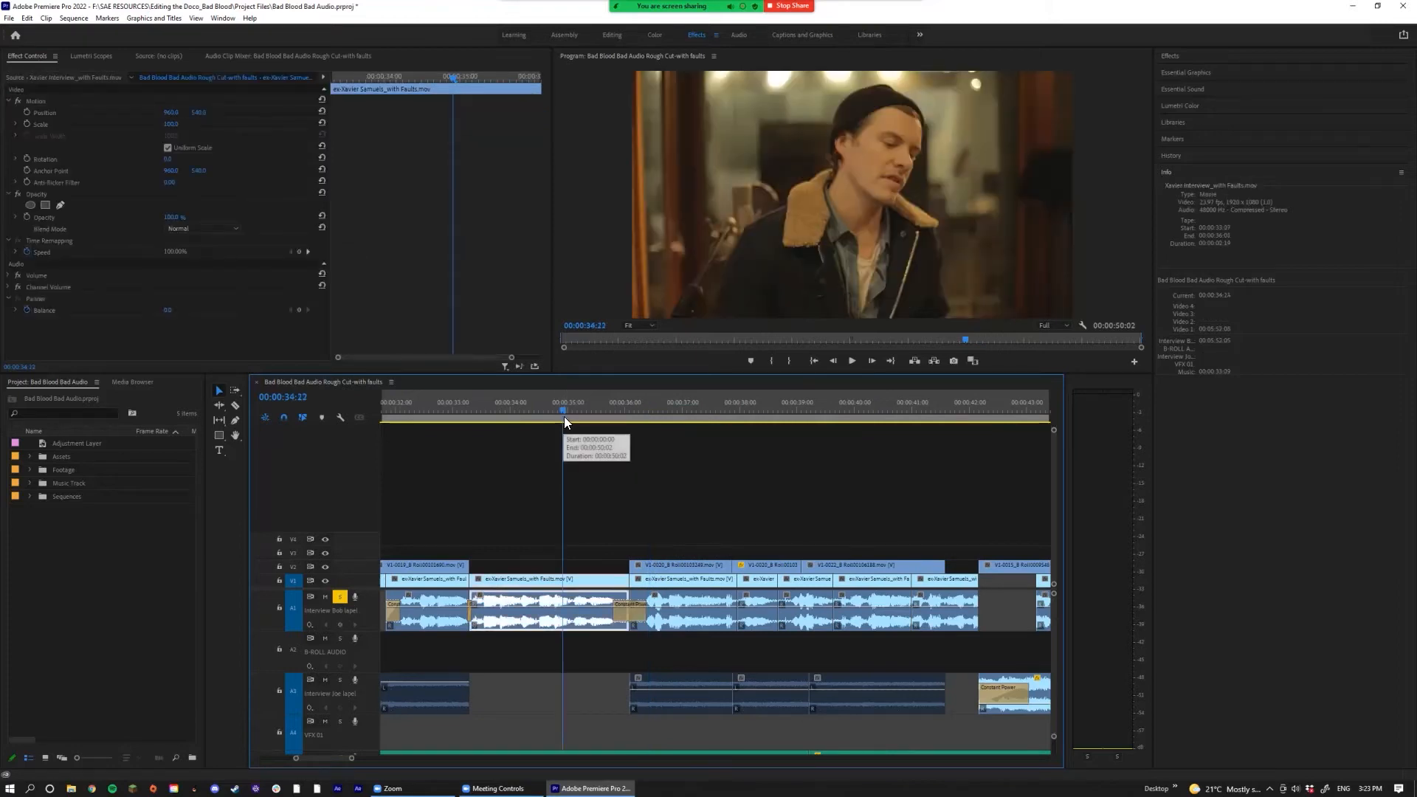
Step: Play the interview from 00:00:34:22 to about 00:00:39:08, replaying the cuts around 00:00:38 up to 00:00:38:21
key("space")
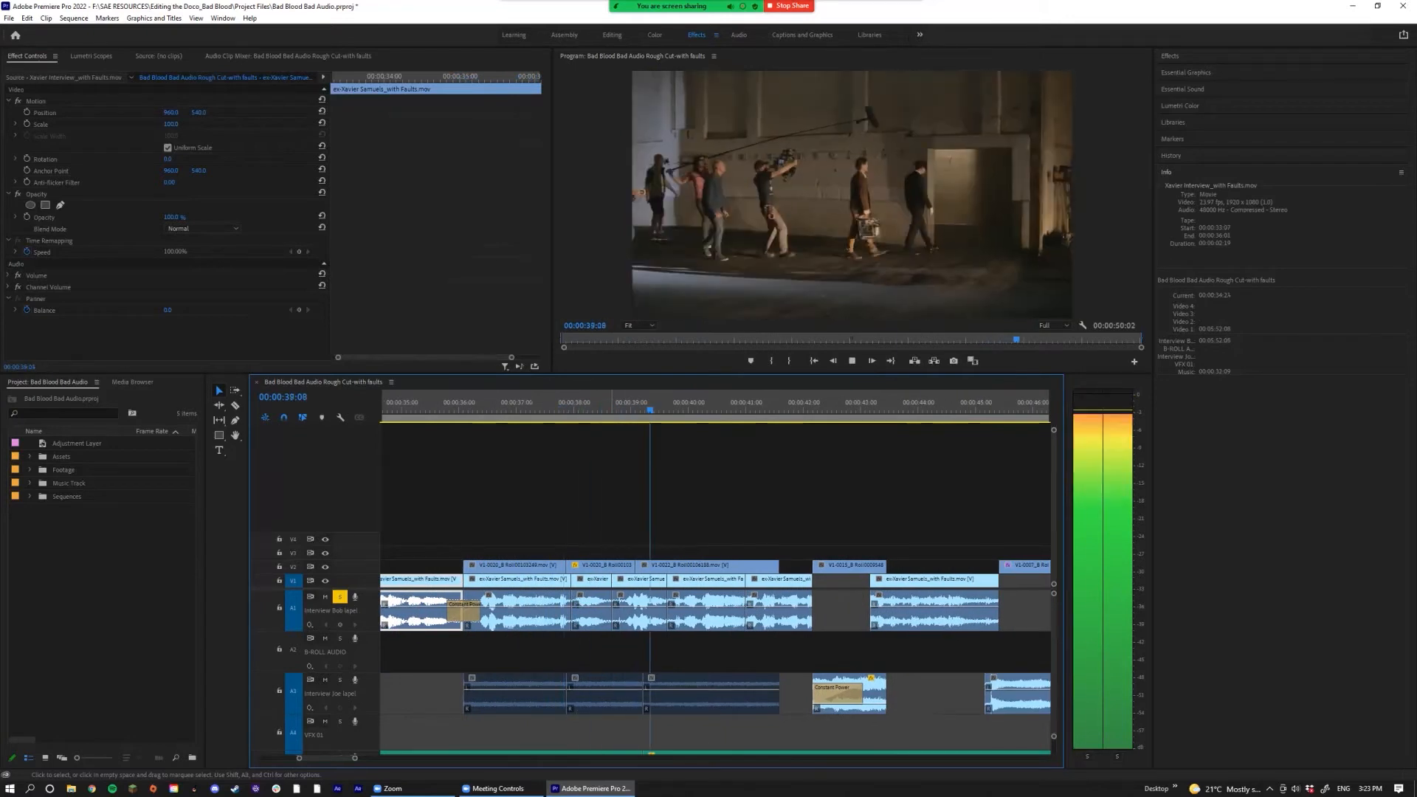
key("space")
key("=")
left_click_drag(574, 409, 627, 456)
left_click(574, 408)
key("space")
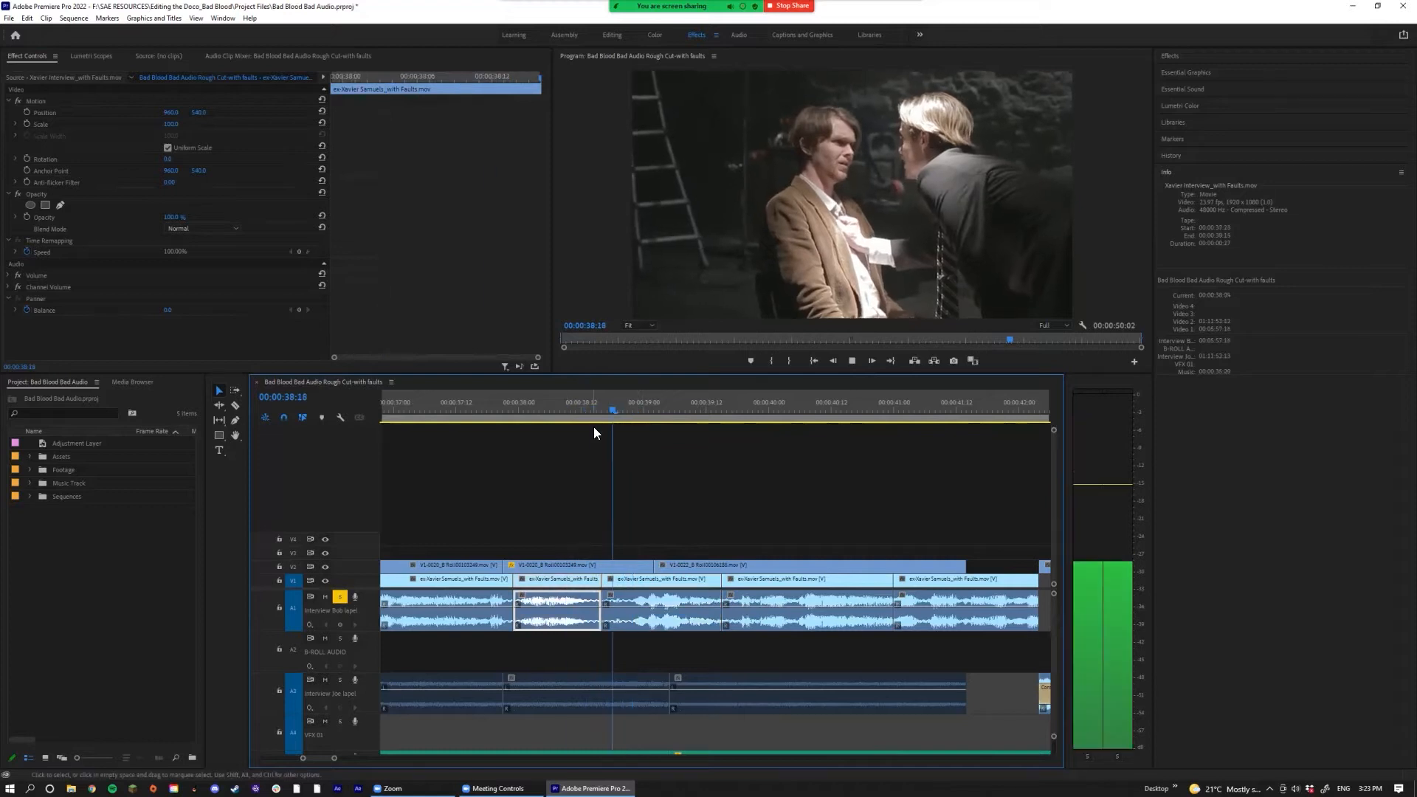
key("space")
Step: Add a Constant Power crossfade at the interview cut at about 00:00:37:22 and play through it to about 00:00:39:02
scroll(605, 610, "down", 2)
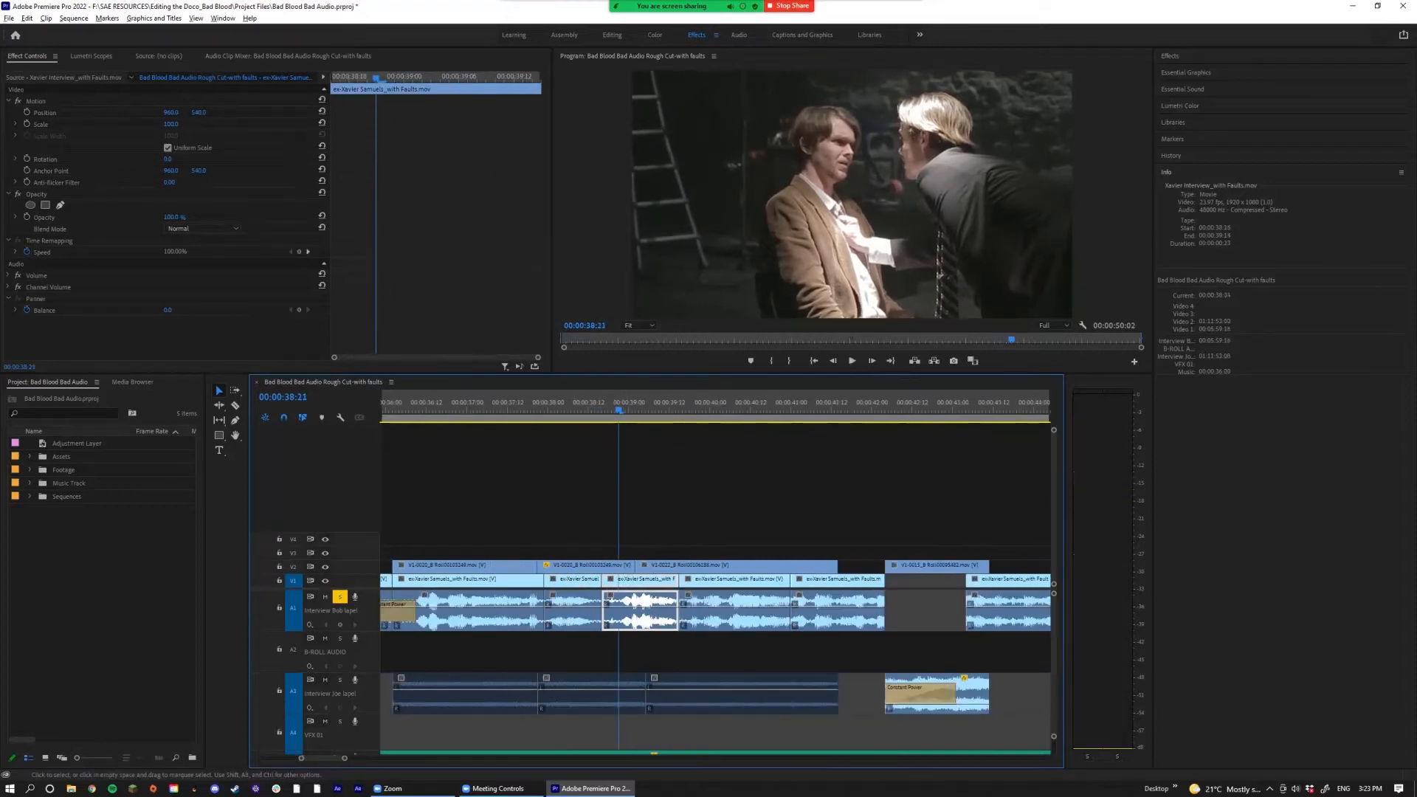
scroll(605, 610, "up", 2)
left_click(628, 611)
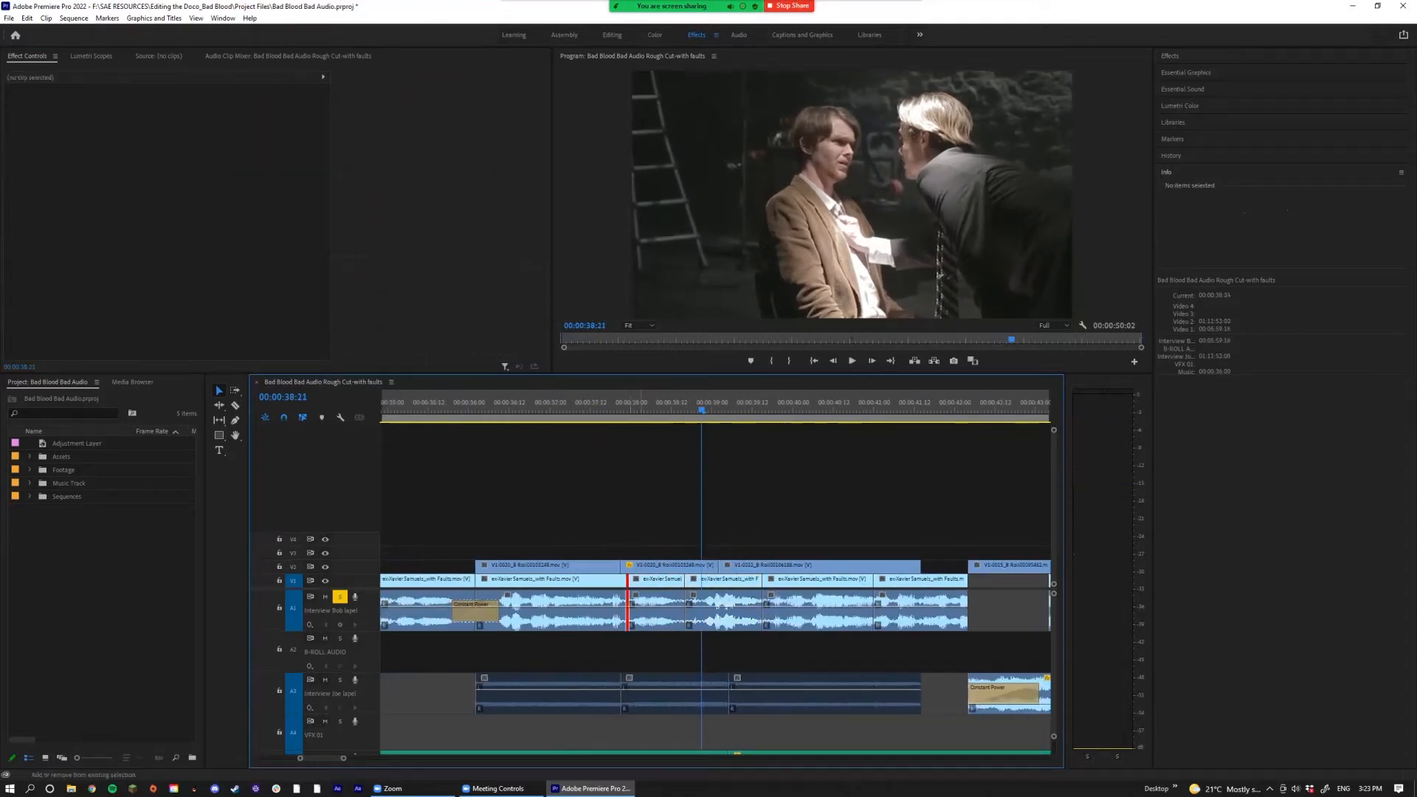
key("ctrl+shift+d")
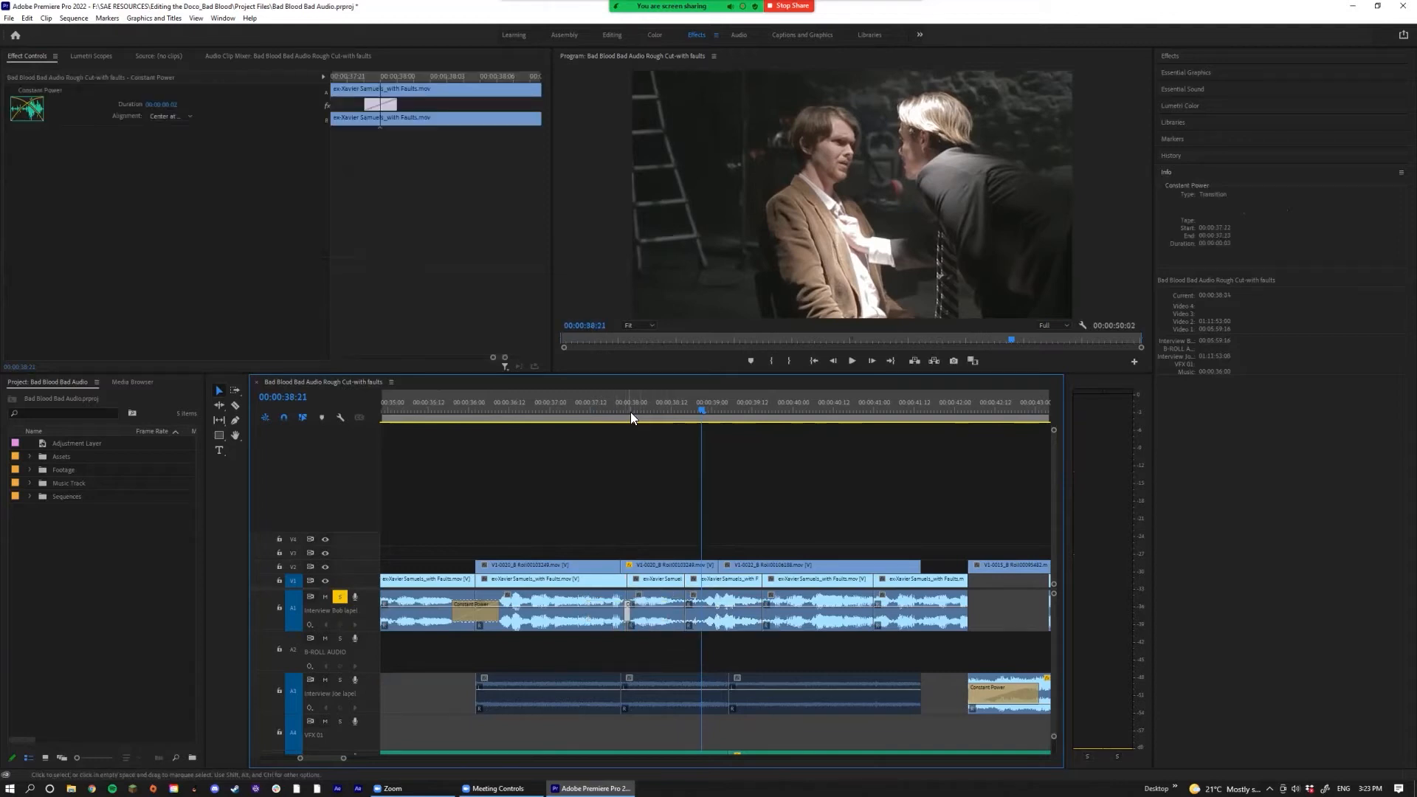
left_click(579, 410)
key("space")
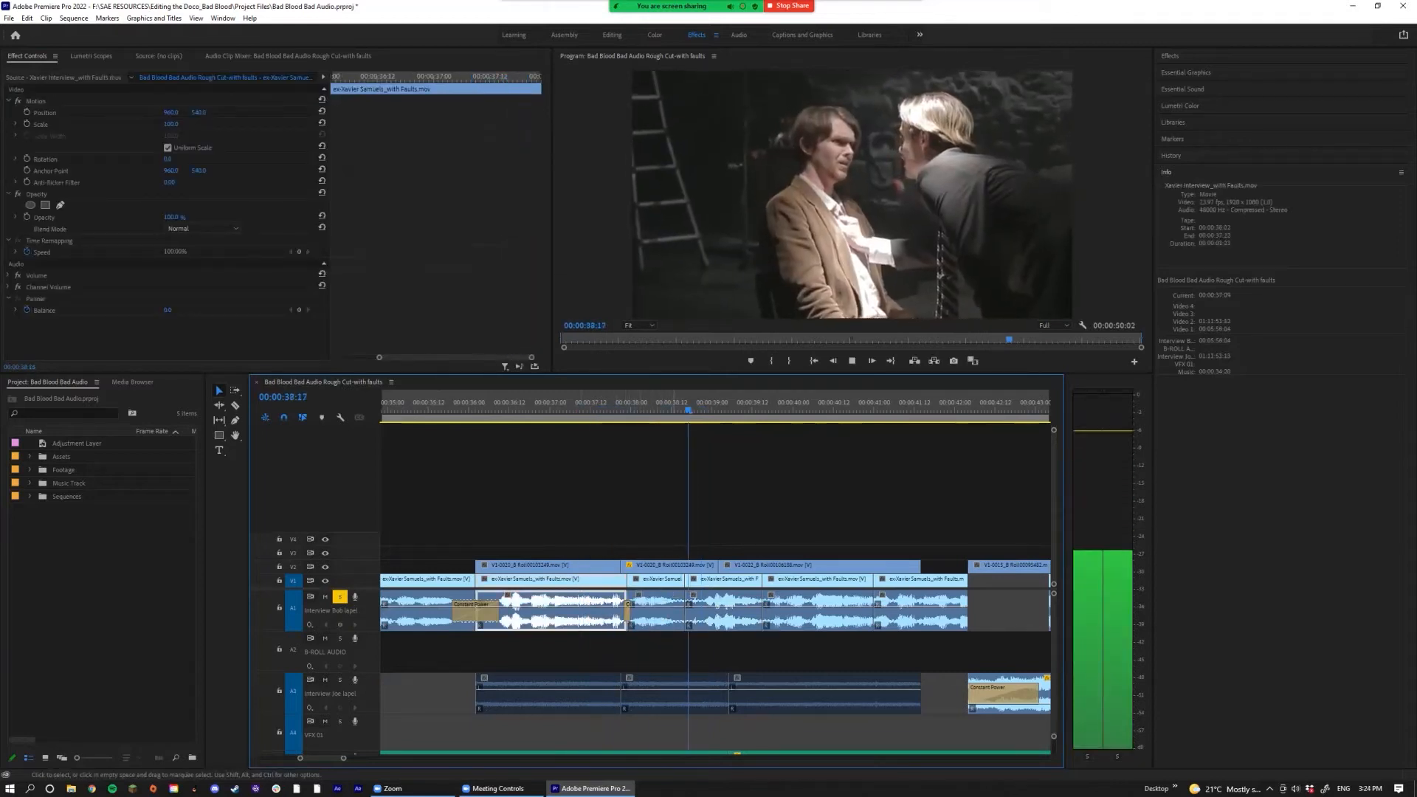
key("space")
Step: Add a Constant Power crossfade at the interview cut at about 00:00:38:16
scroll(695, 611, "up", 2)
scroll(695, 610, "up", 1)
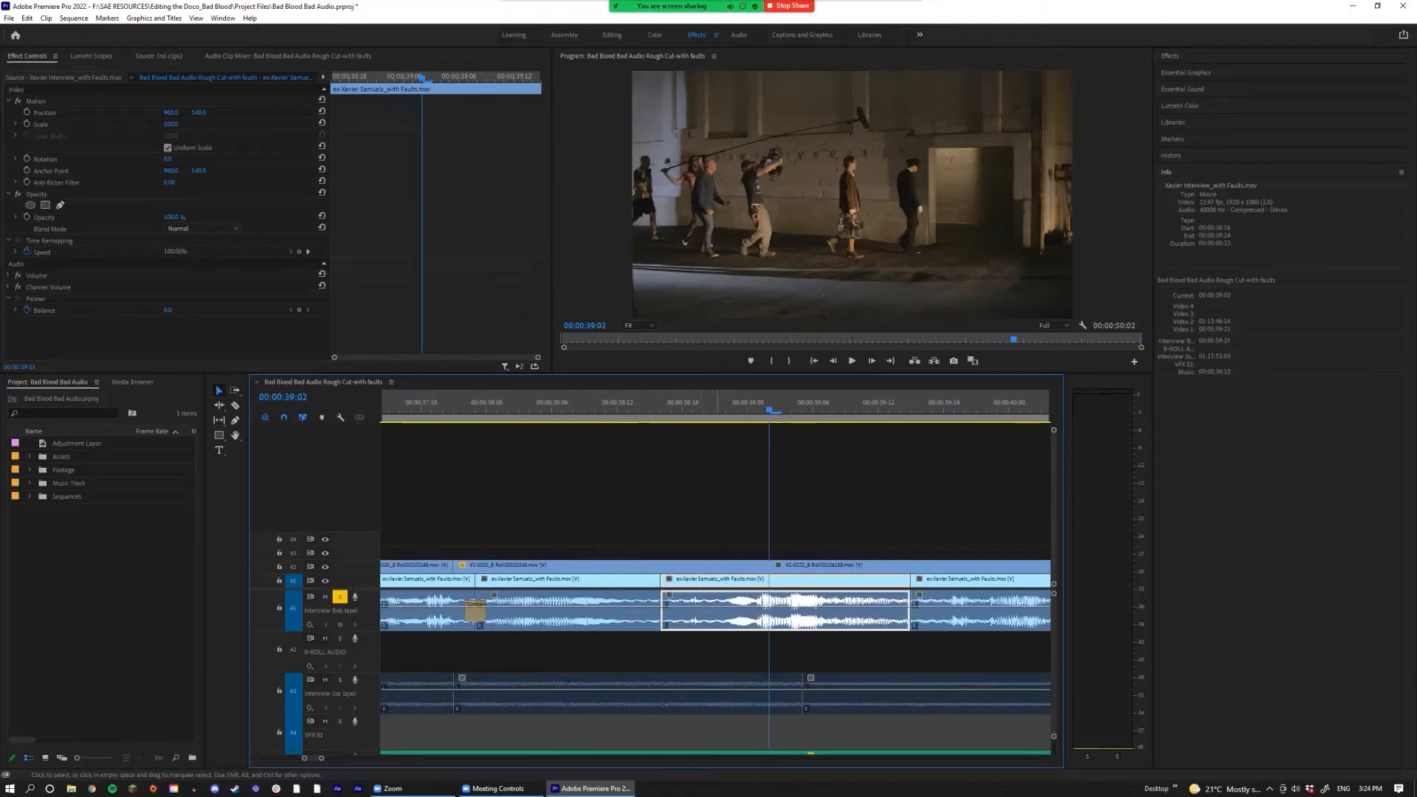
left_click(661, 605)
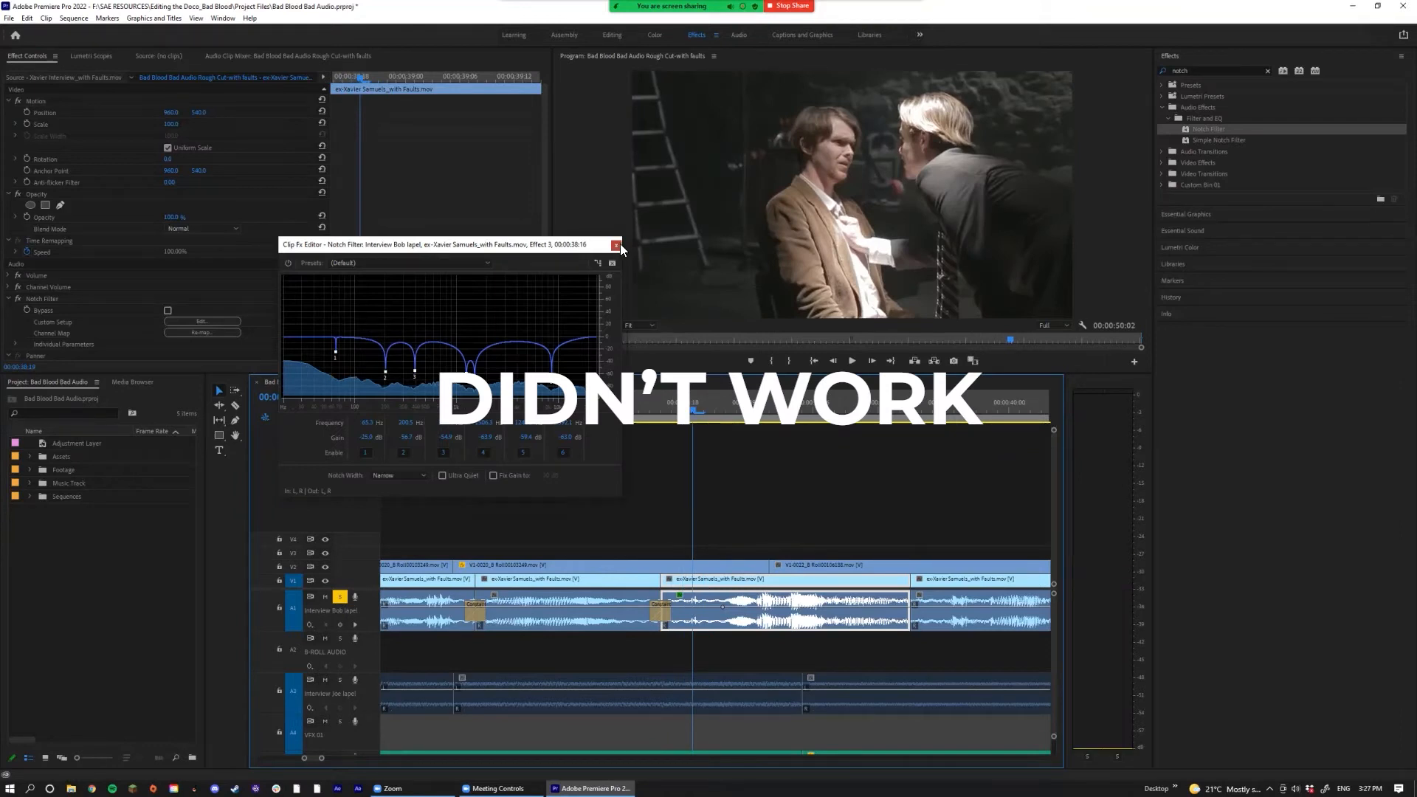
Step: Close the Notch Filter editor and delete the Notch Filter effect from the interview clip starting at about 00:00:38:16
left_click(616, 244)
left_click(70, 300)
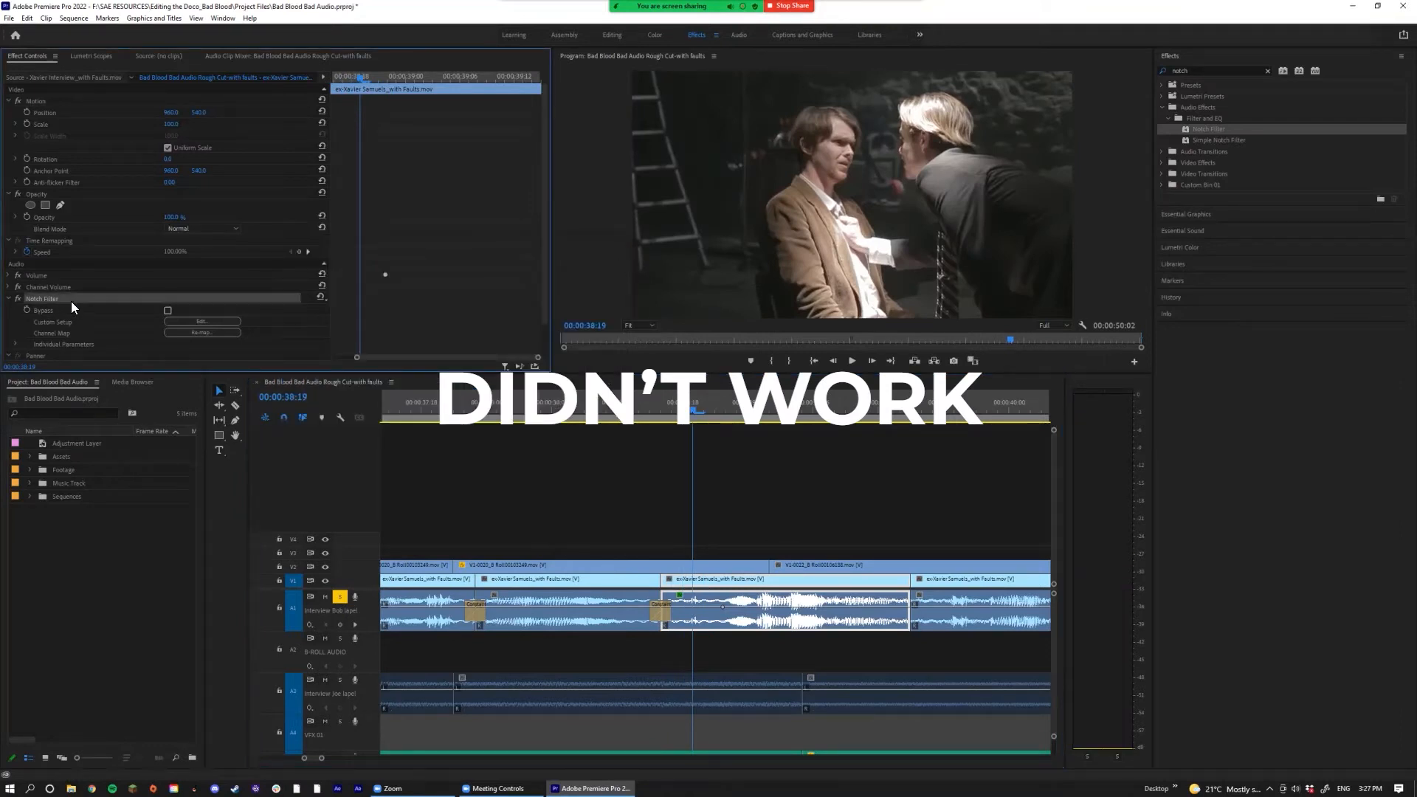
key("Delete")
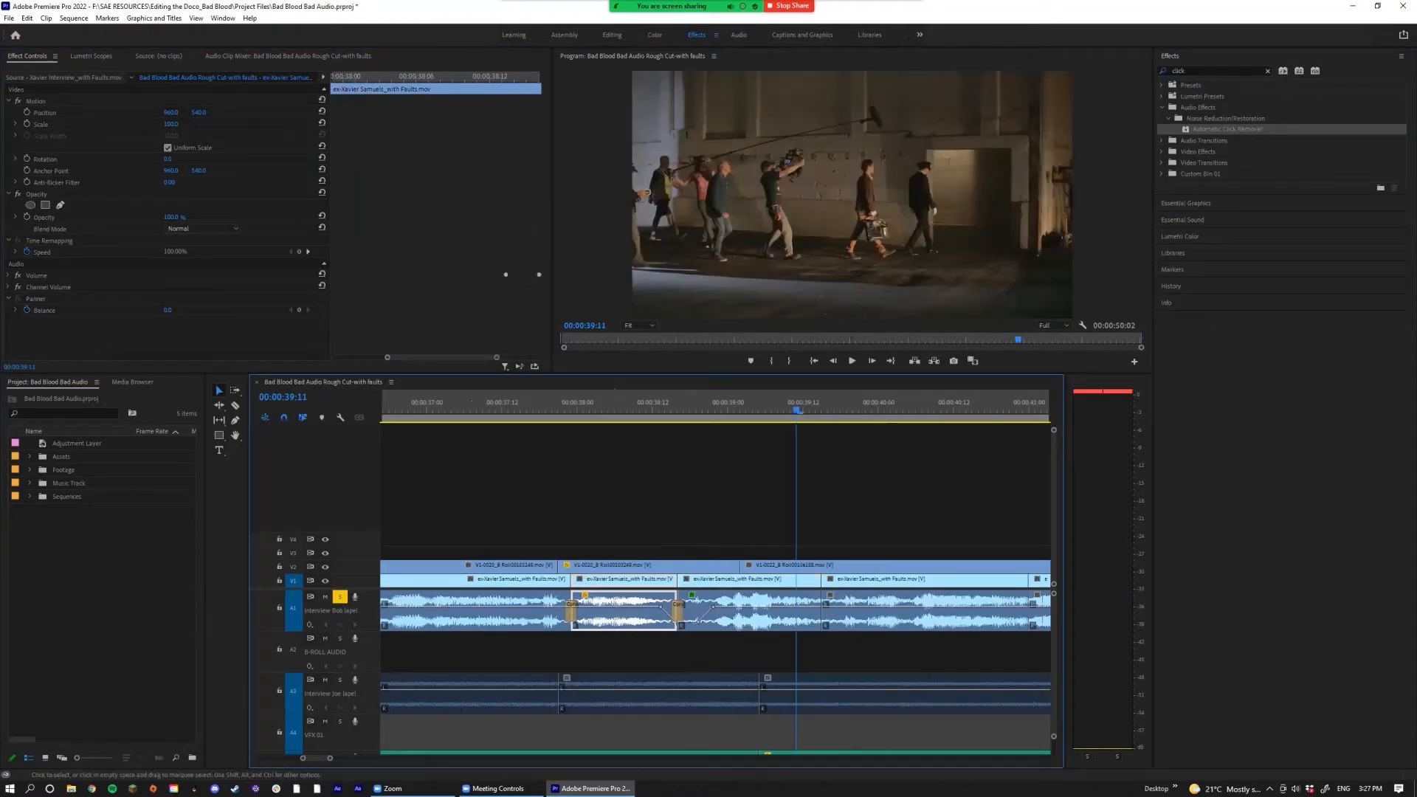
Step: Lengthen the Constant Power crossfade at about 00:00:38:16 to roughly 8 frames and play from 00:00:37:23 to 00:00:40:05
left_click_drag(685, 618, 659, 611)
key("ctrl+z")
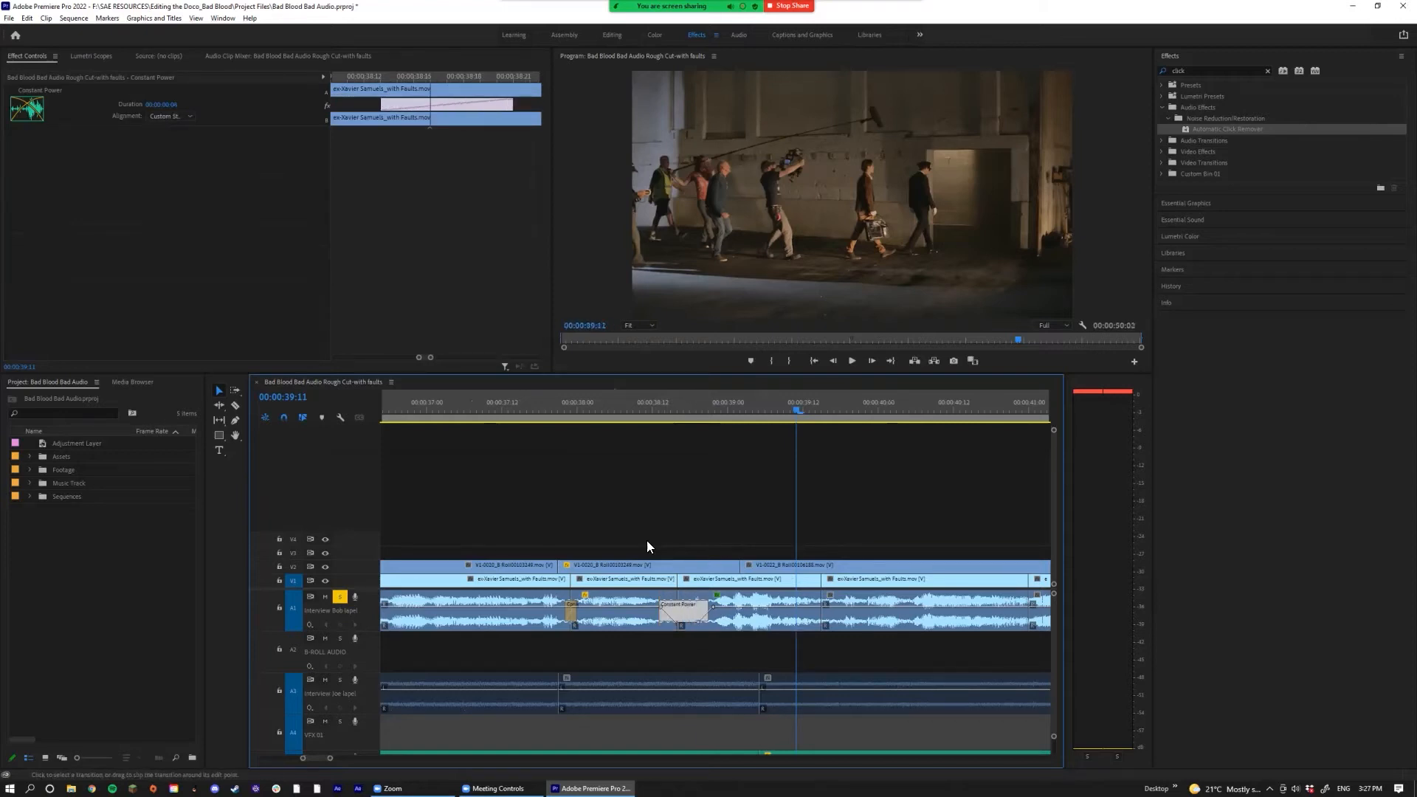
scroll(629, 508, "down", 2)
left_click(601, 409)
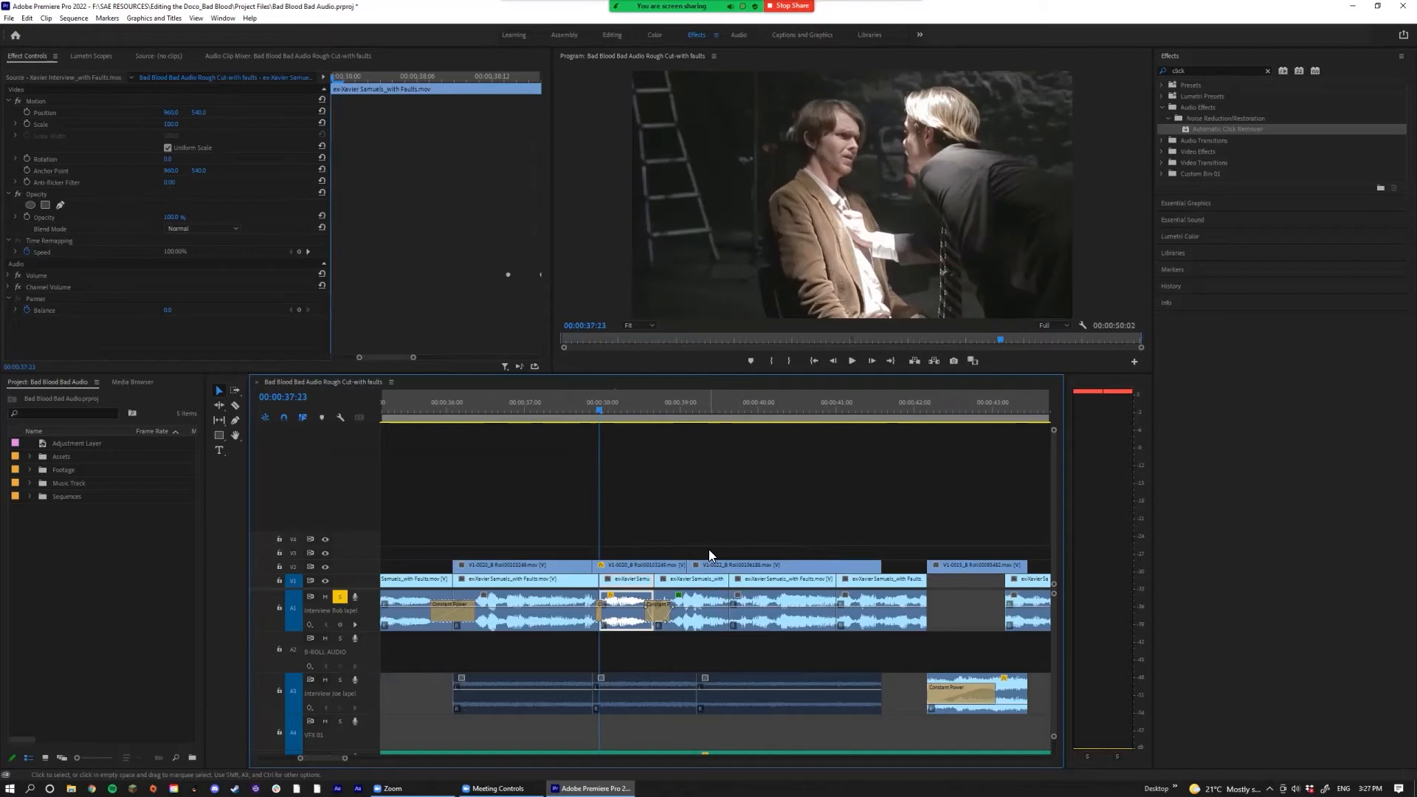
key("space")
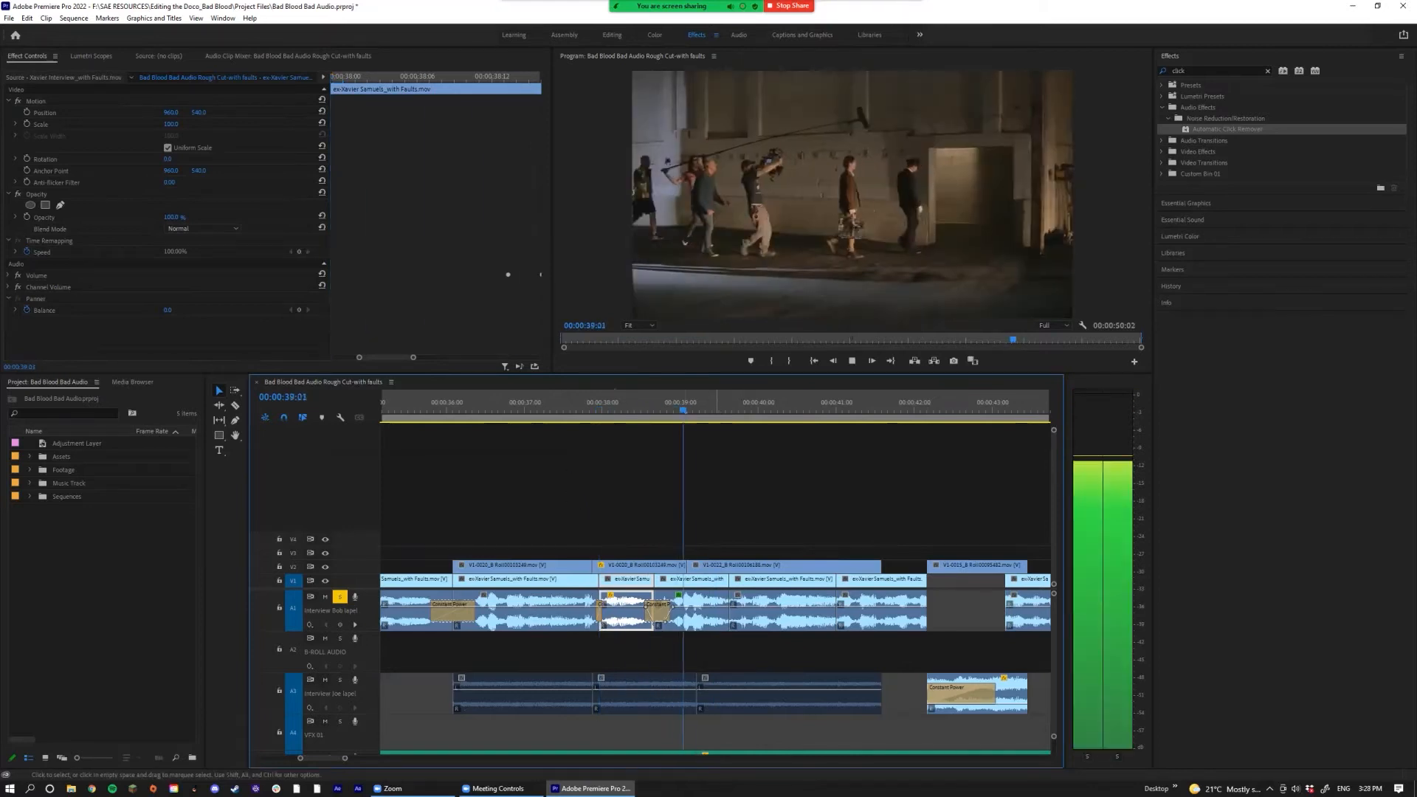
key("space")
Step: Add a Constant Power crossfade at the interview cut at about 00:00:39:15, shorten it to a few frames and play on to 00:00:42:01
left_click(629, 613)
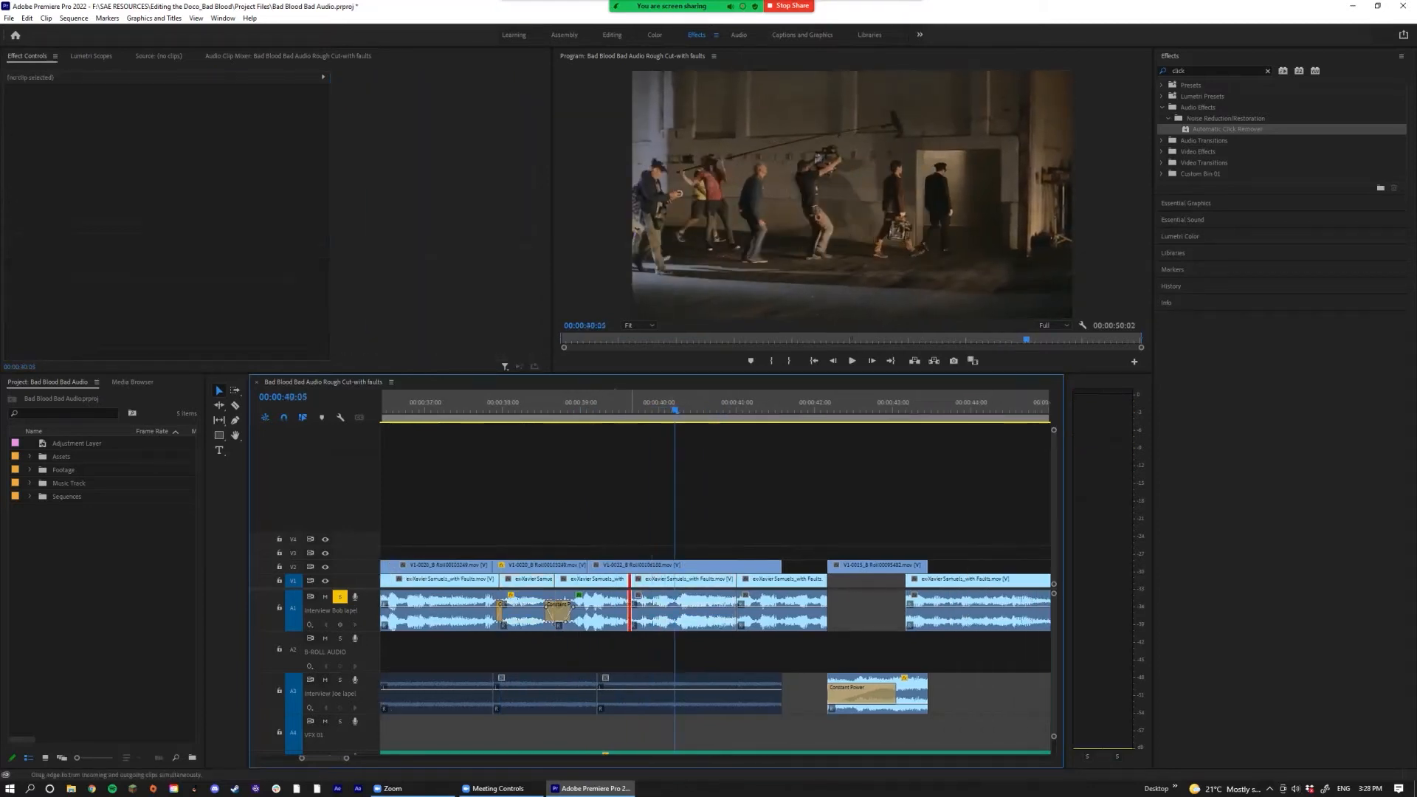
key("ctrl+shift+d")
scroll(629, 612, "up", 2)
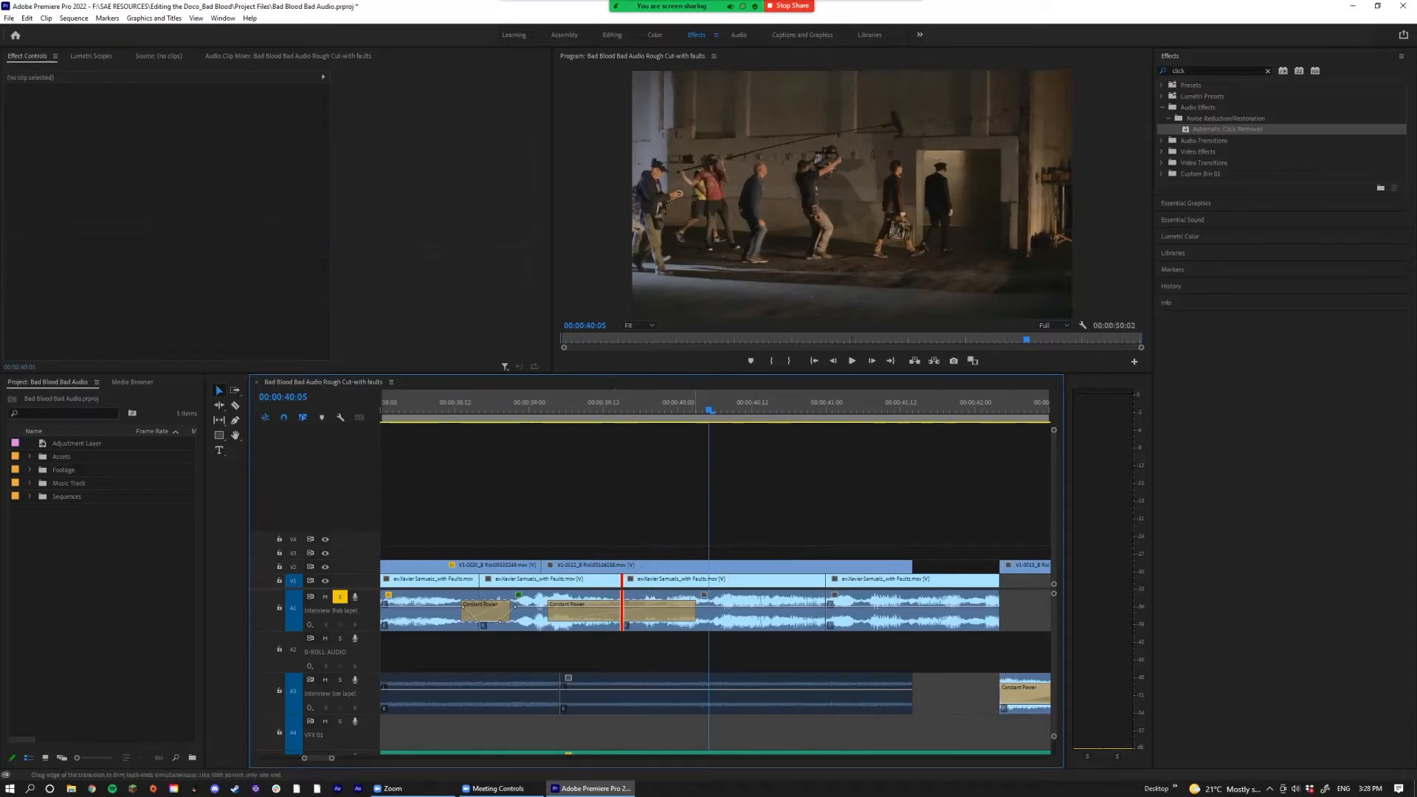
left_click_drag(696, 612, 628, 611)
left_click(580, 403)
key("space")
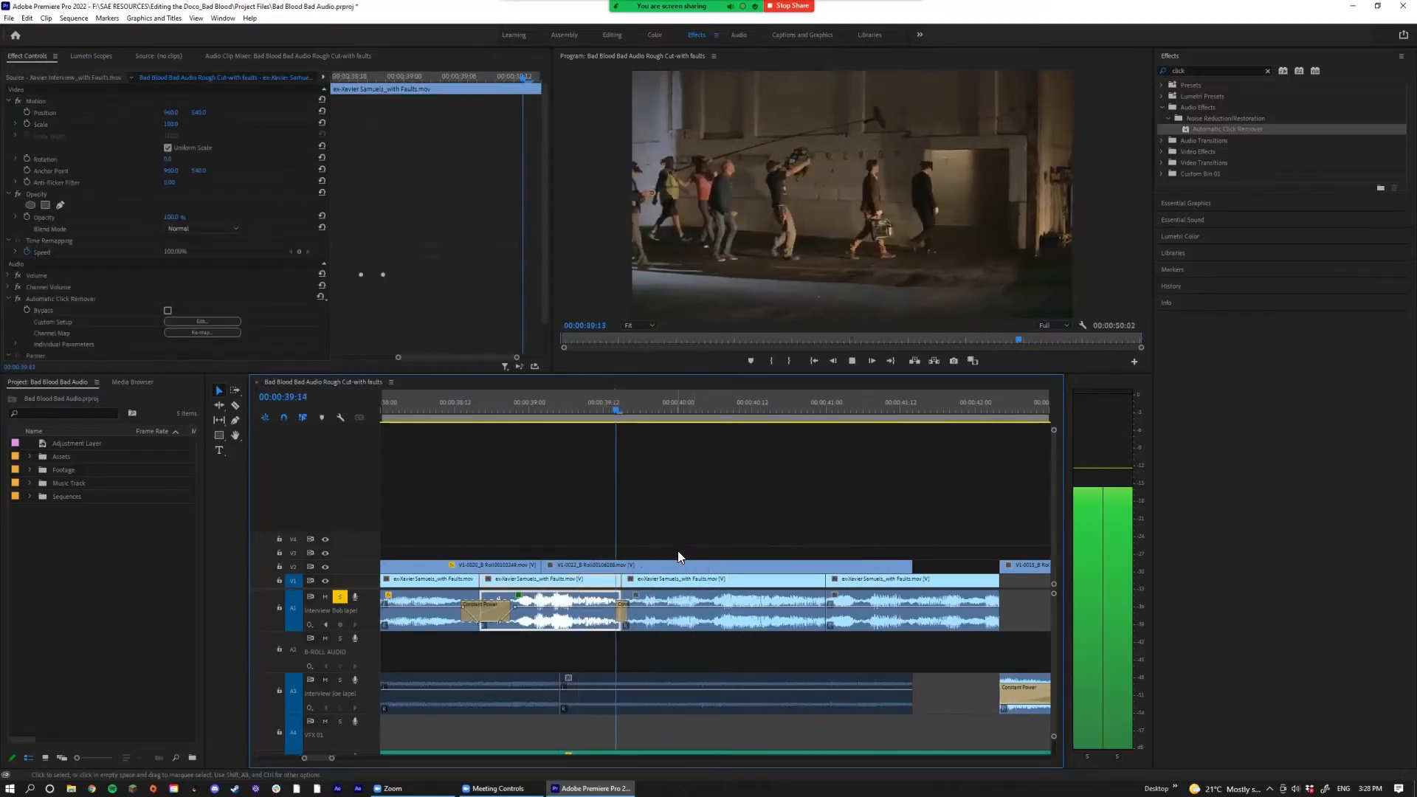
key("space")
left_click(531, 410)
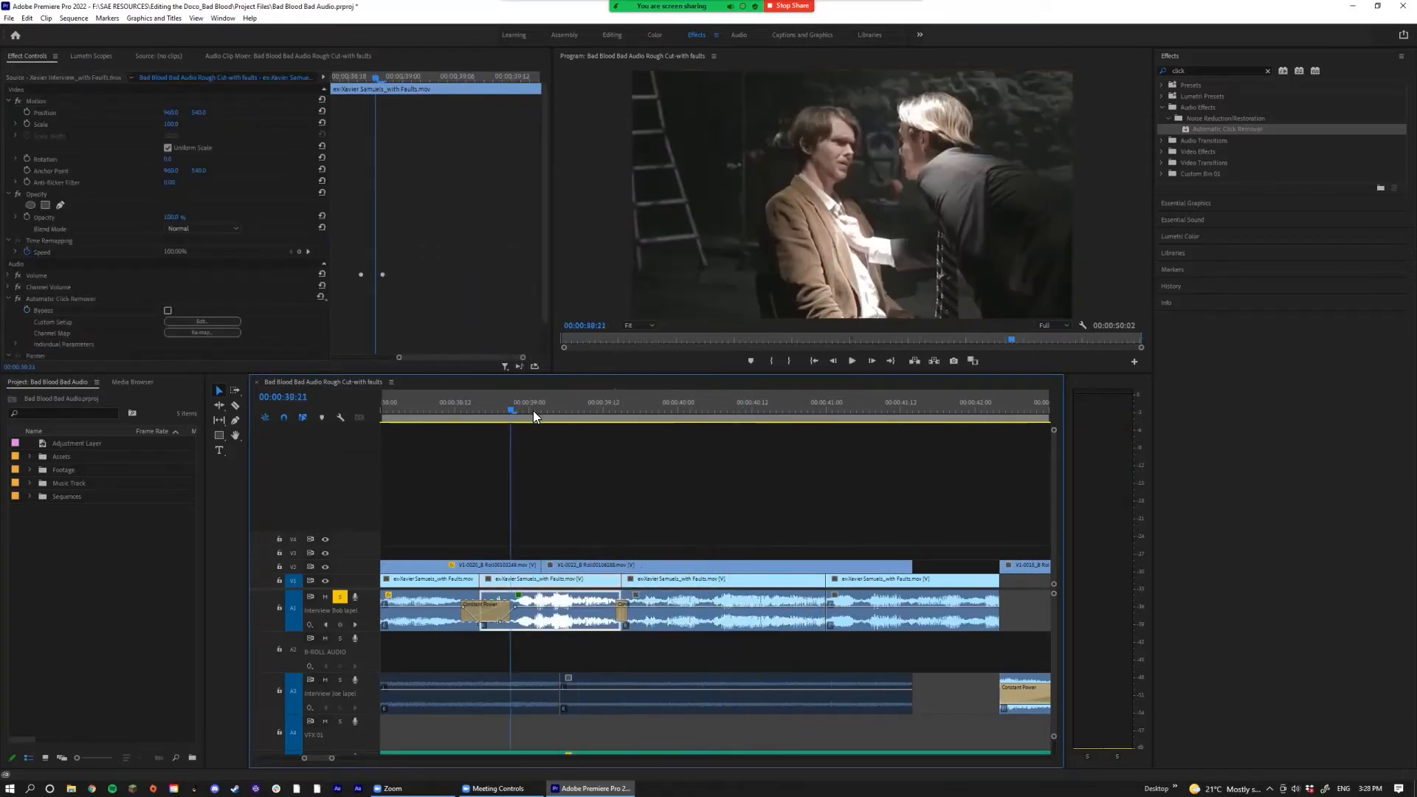
key("space")
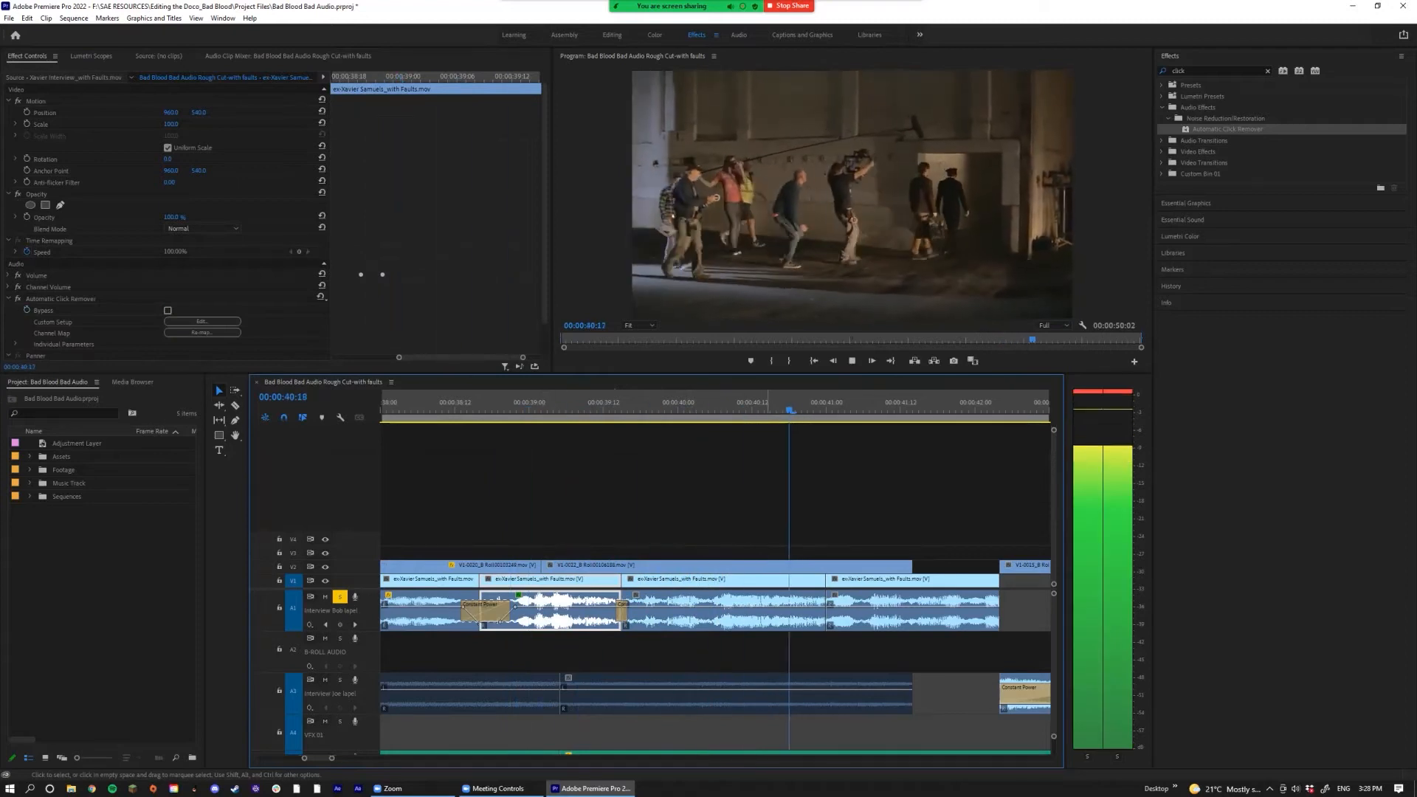
key("space")
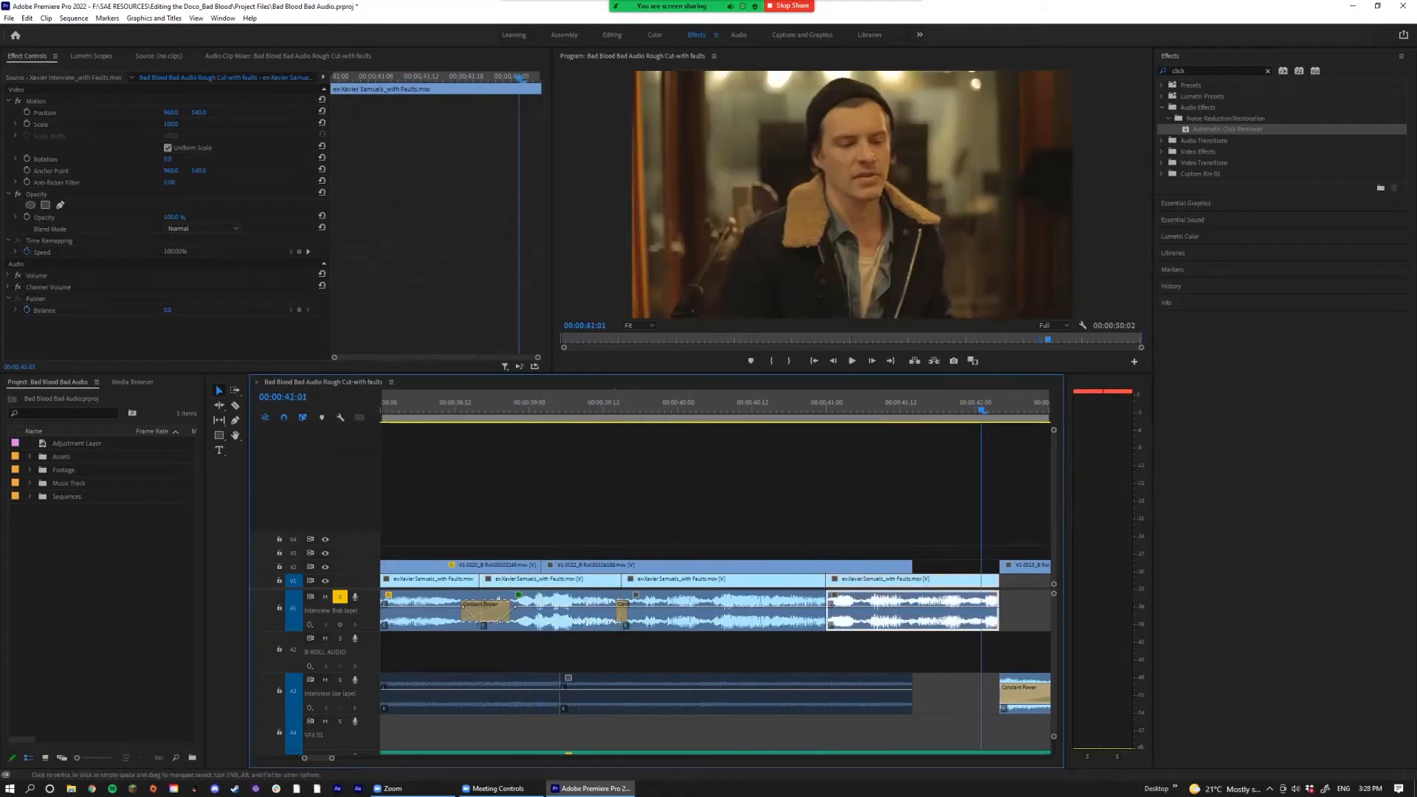
left_click(745, 608)
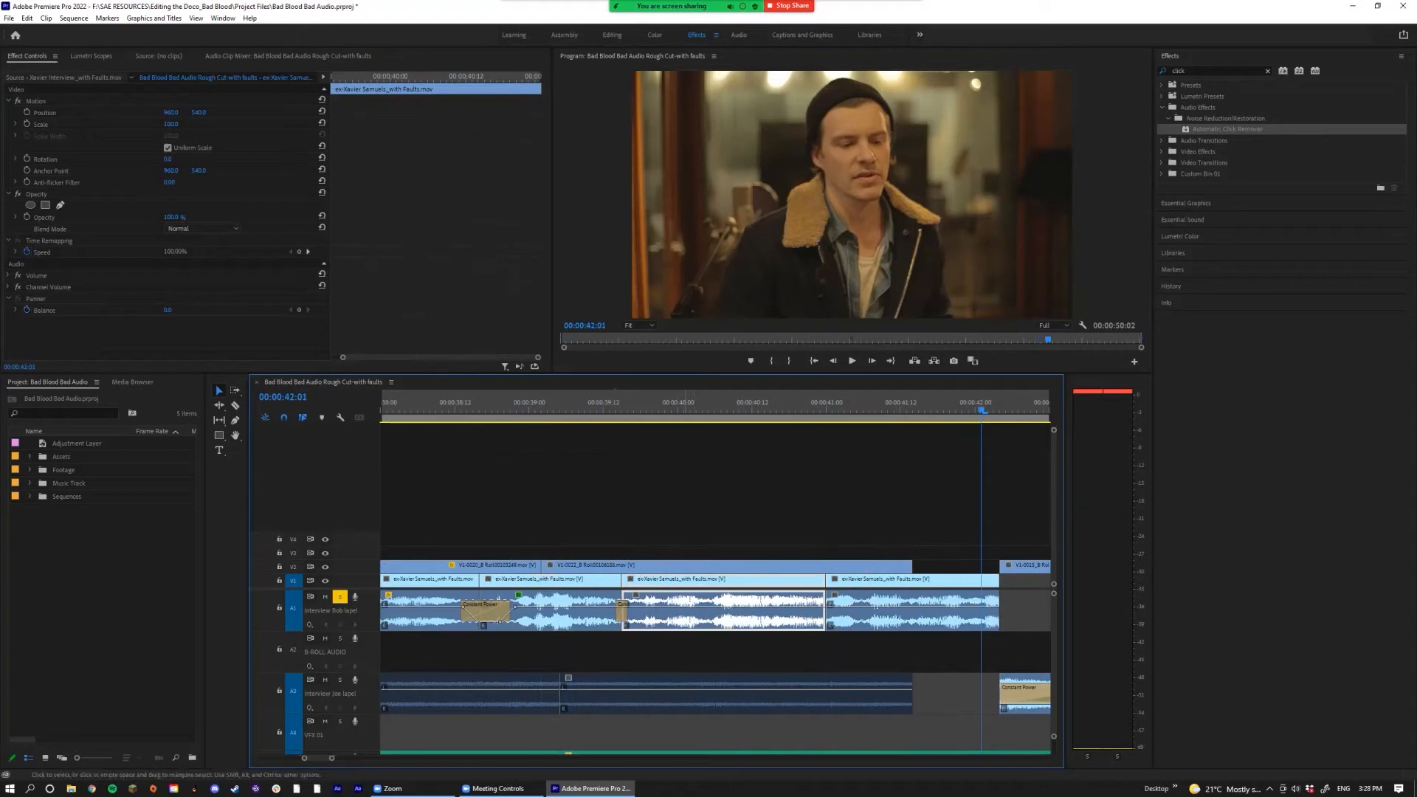
left_click(8, 17)
left_click(69, 181)
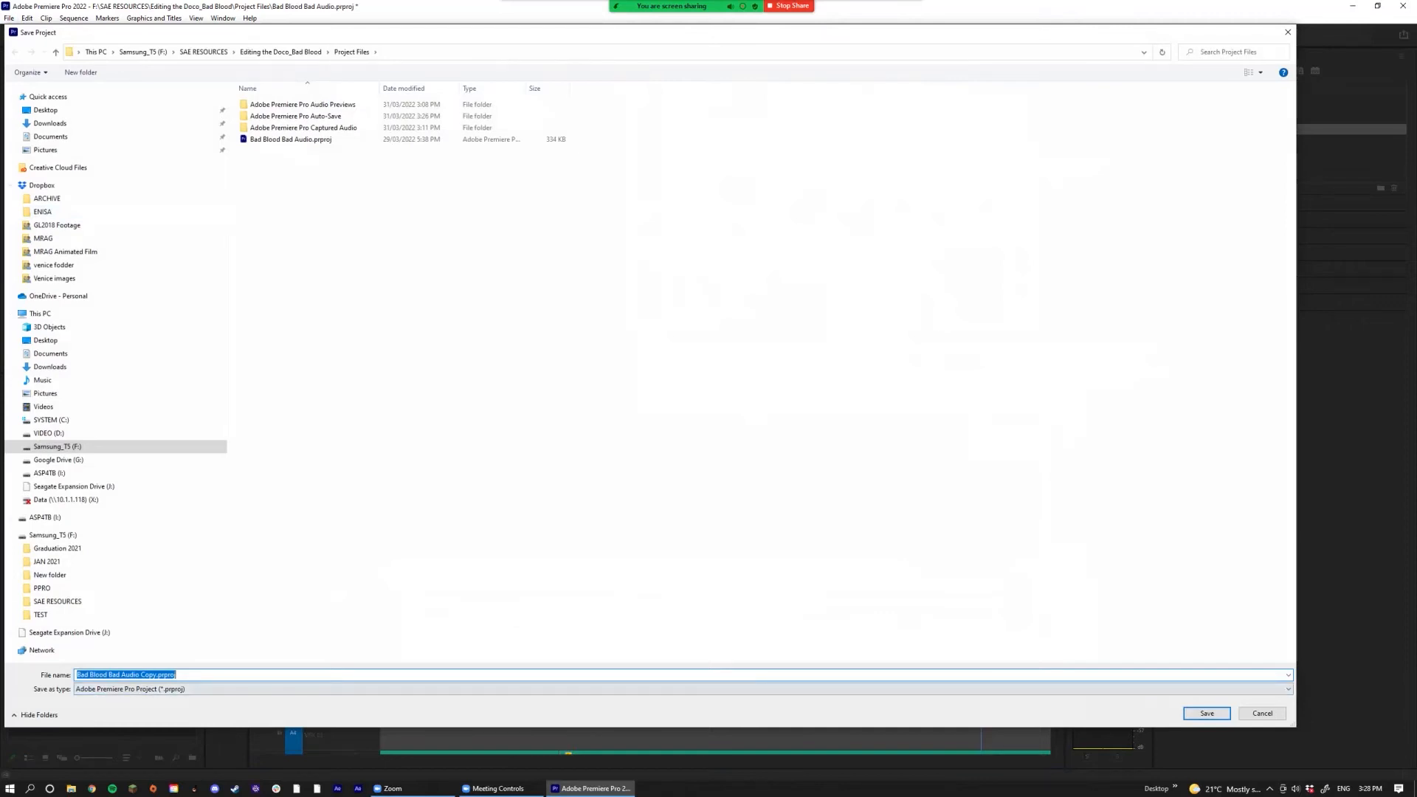
key("Escape")
Step: Save the project under the new name Bad Blood Bad Audio 2.prproj in the Project Files folder
left_click(16, 19)
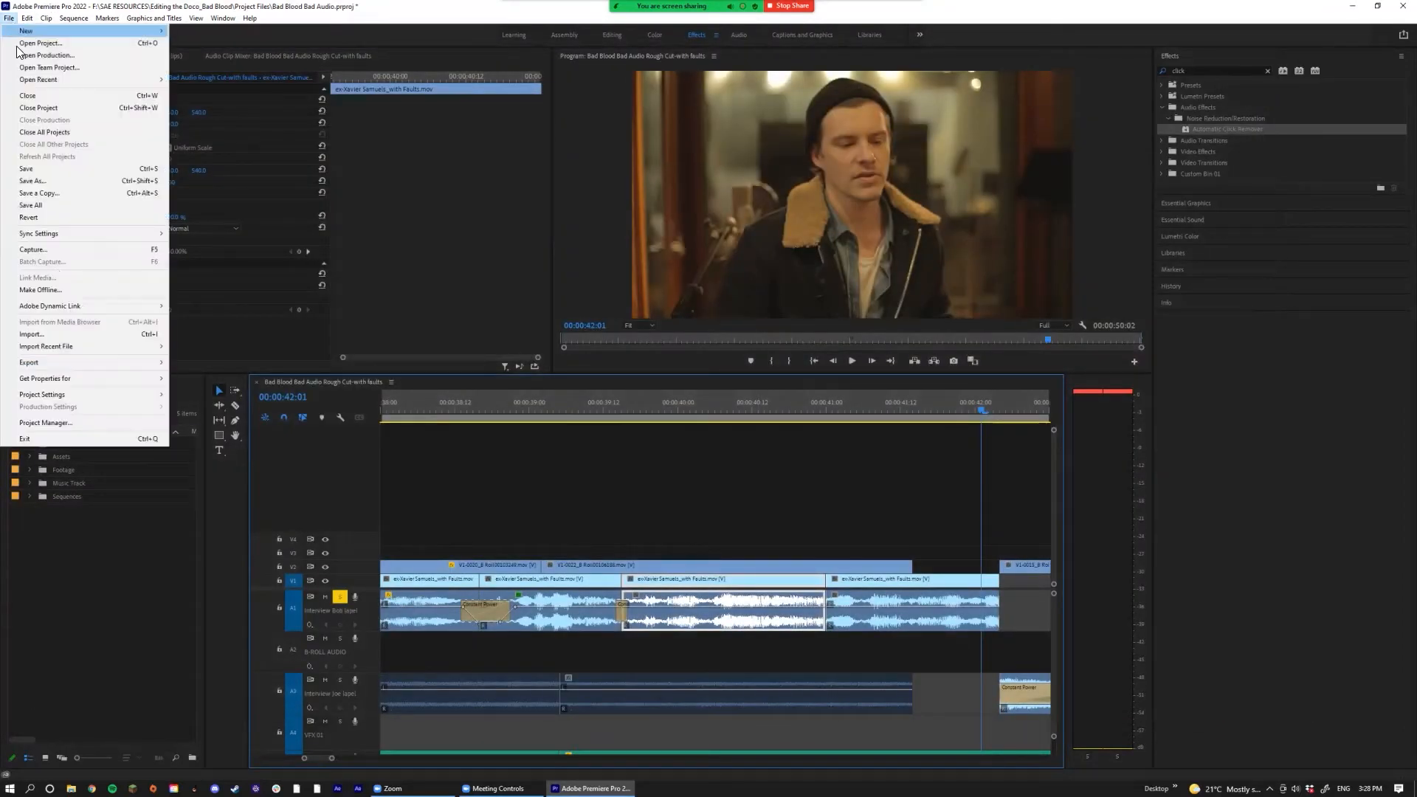
left_click(37, 185)
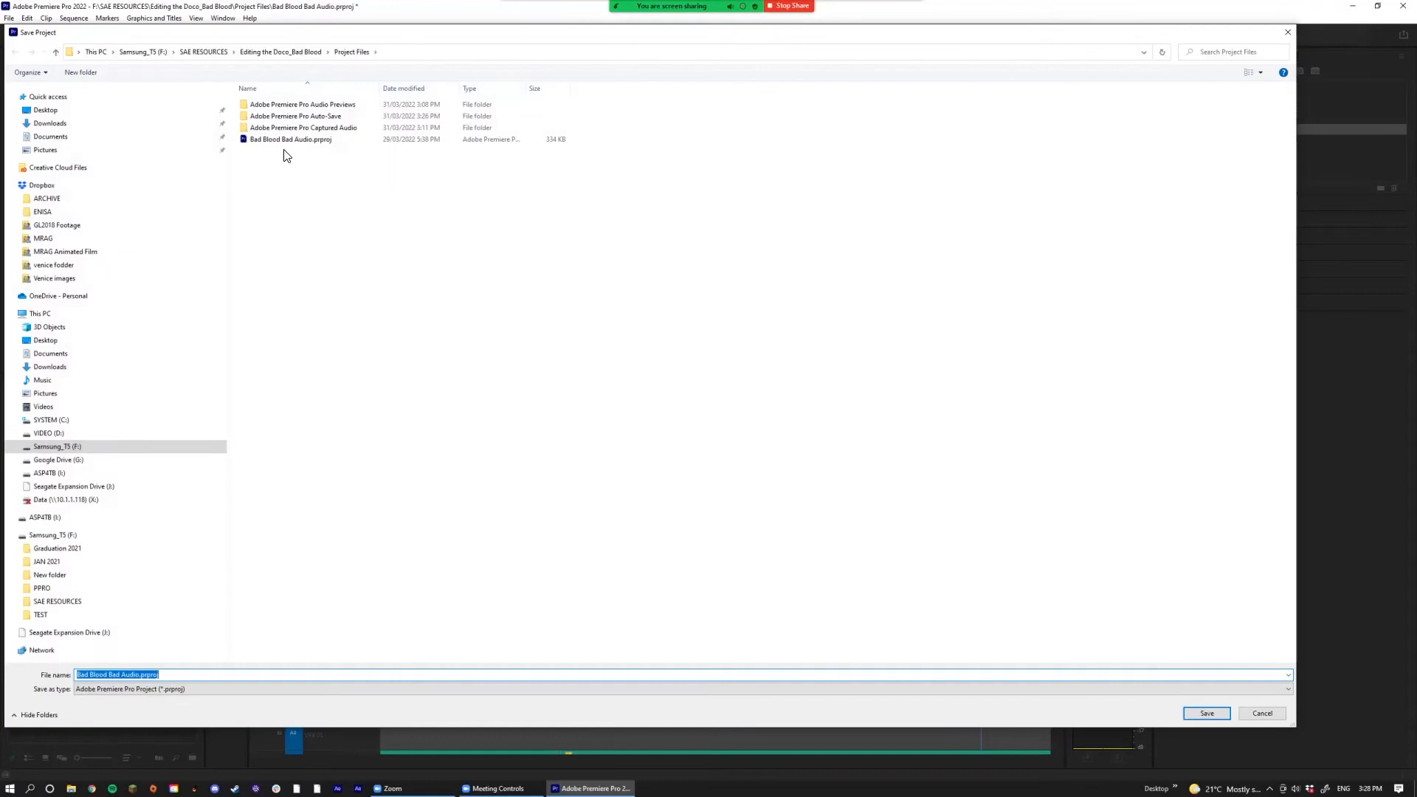
left_click(140, 674)
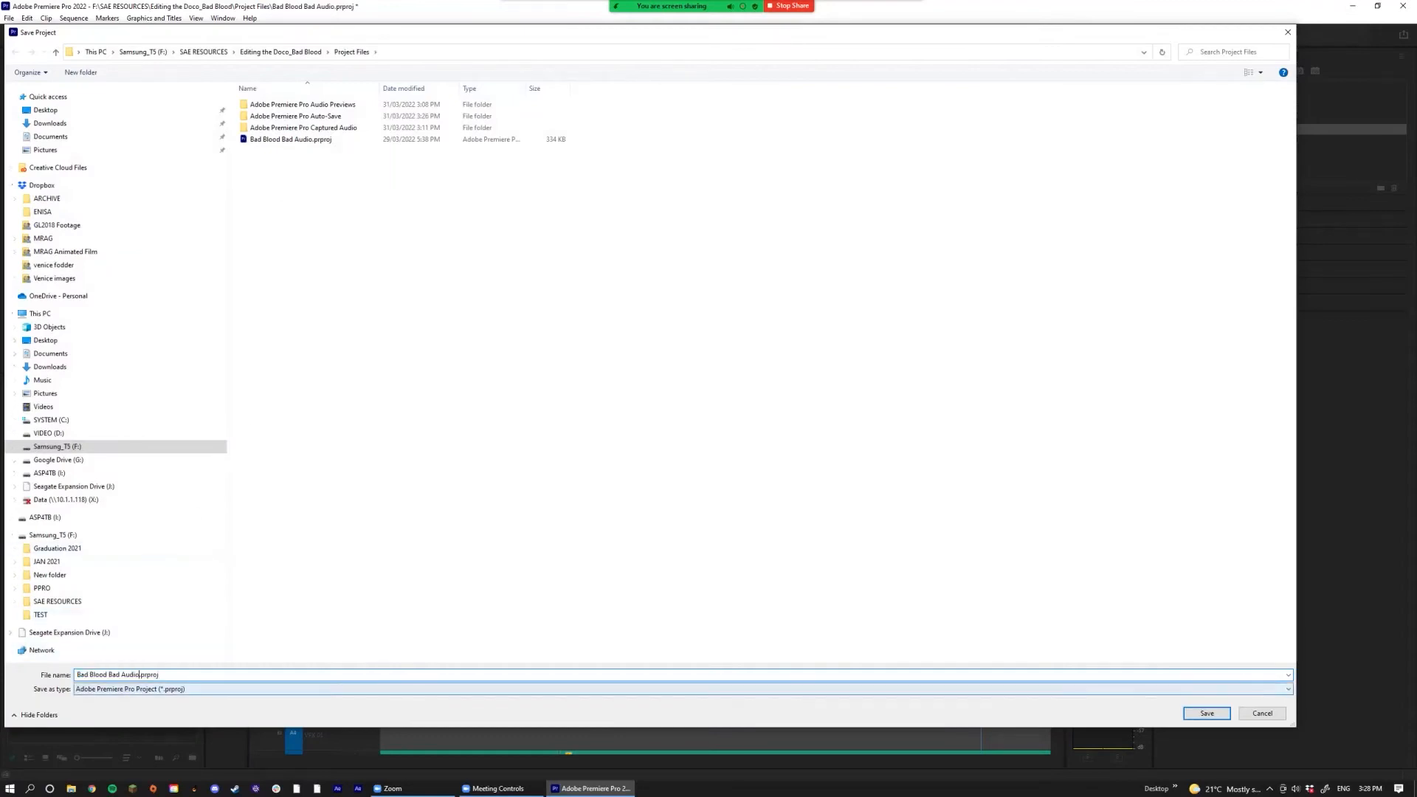
key("Return")
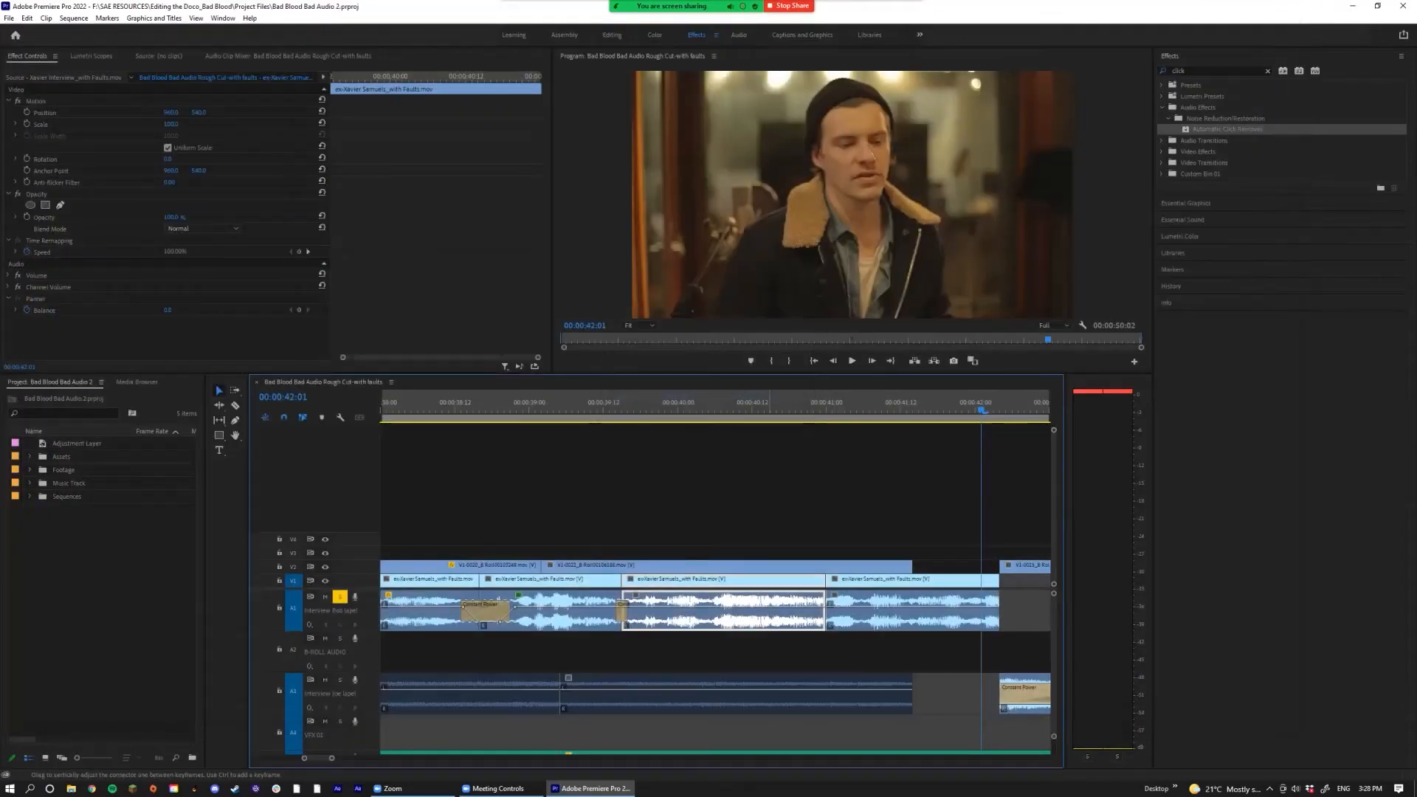
Step: Replay the interview clip after the 00:00:39:15 cut, from 00:00:39:18 to 00:00:40:18
key("minus")
left_click(665, 408)
key("space")
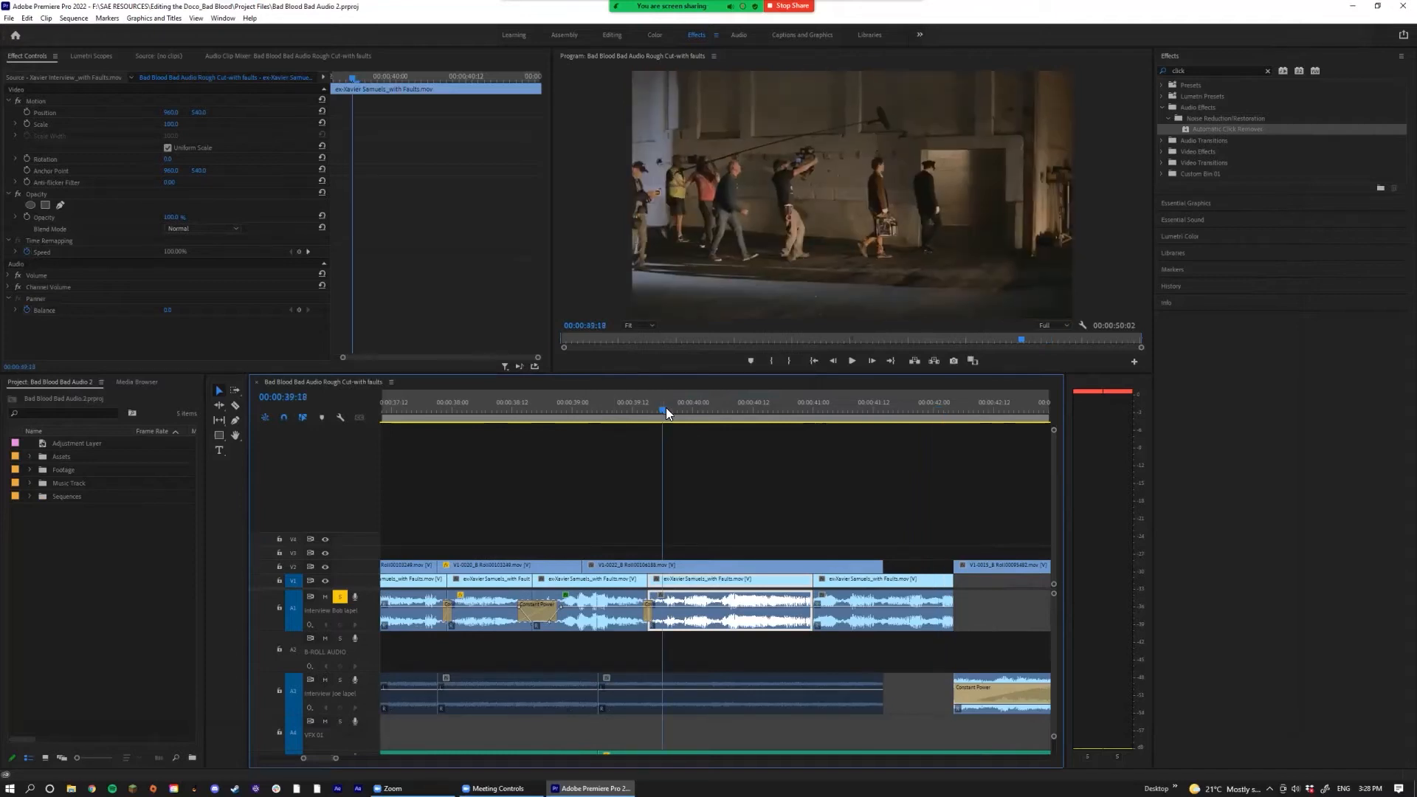
key("space")
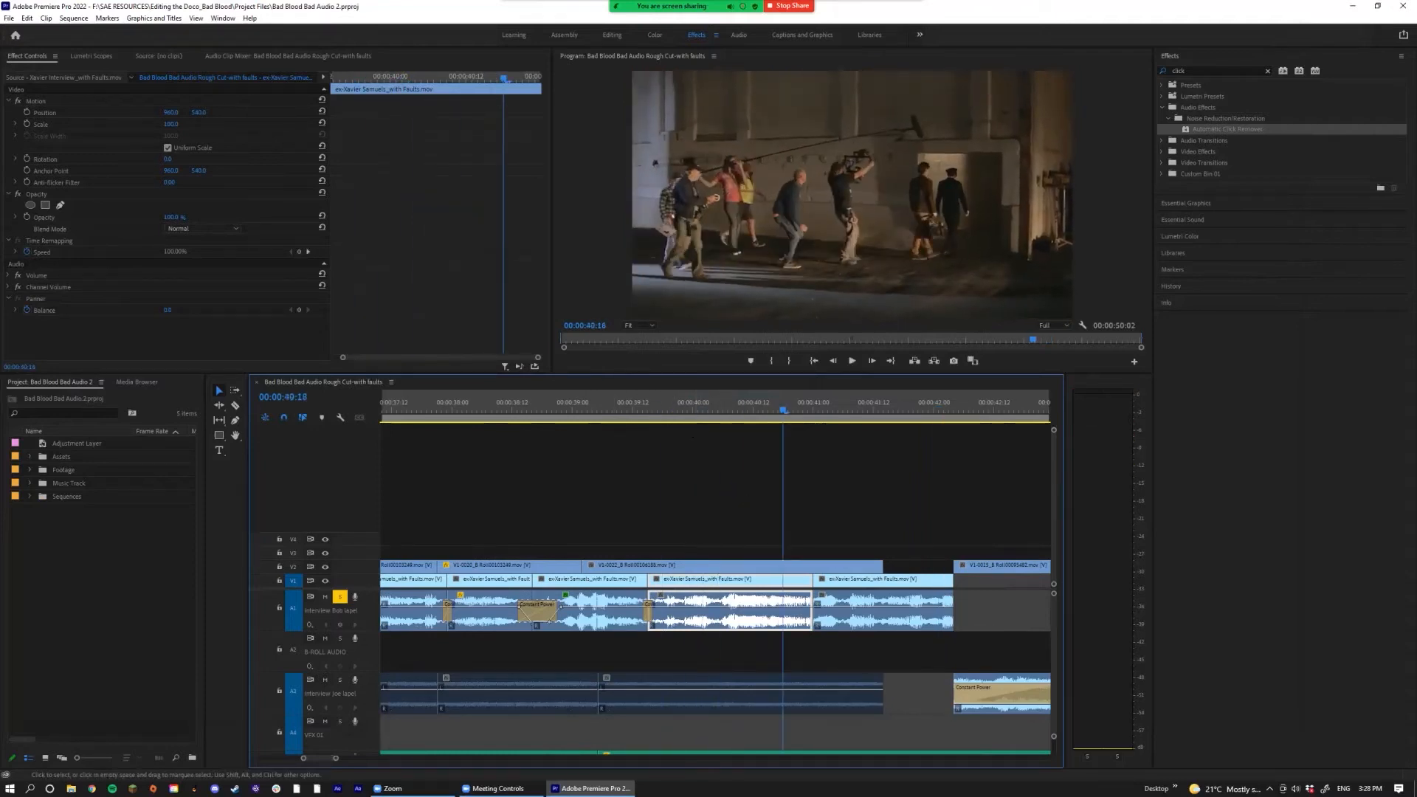
Step: Send the interview clip starting at about 00:00:39:15 to Adobe Audition for editing
right_click(740, 621)
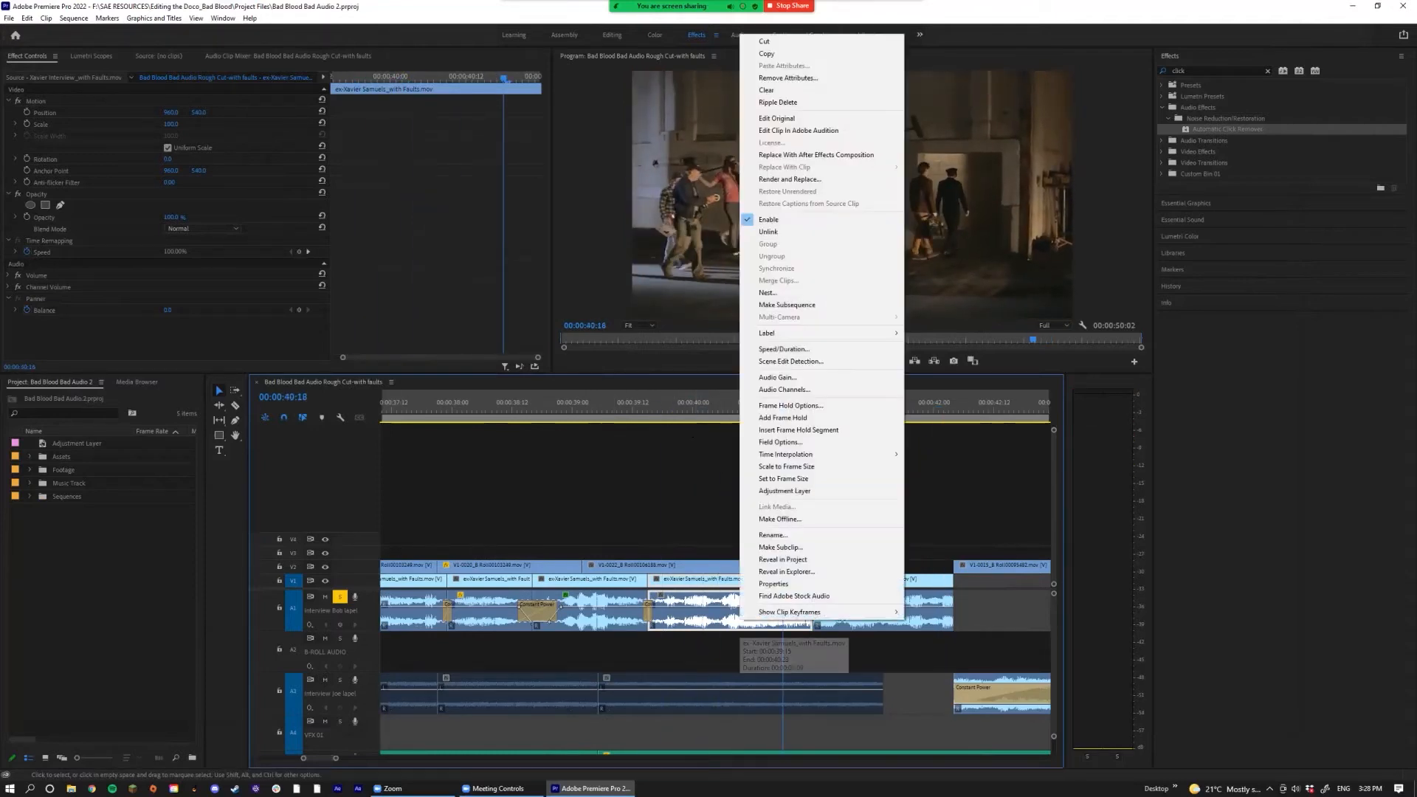
left_click(712, 546)
left_click(711, 618)
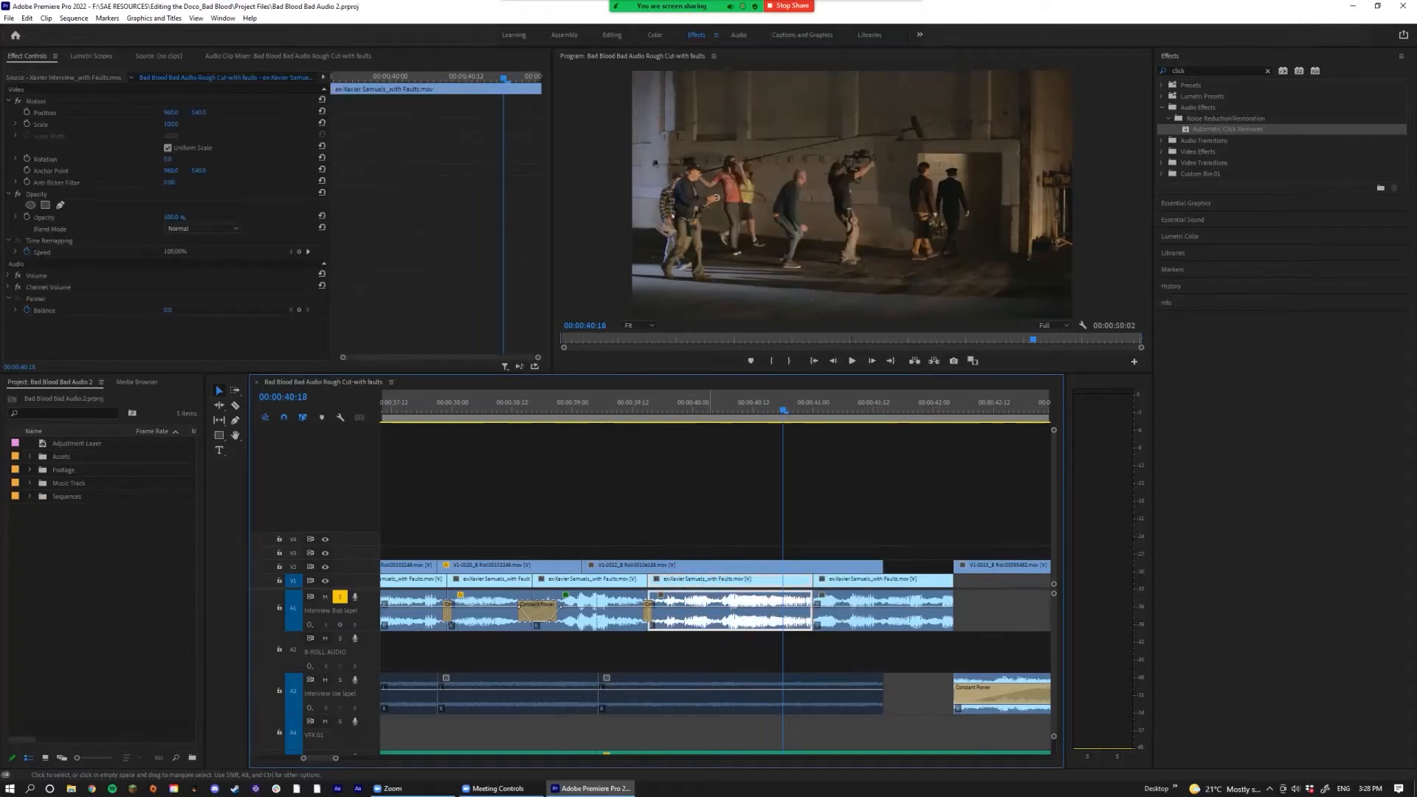
right_click(713, 618)
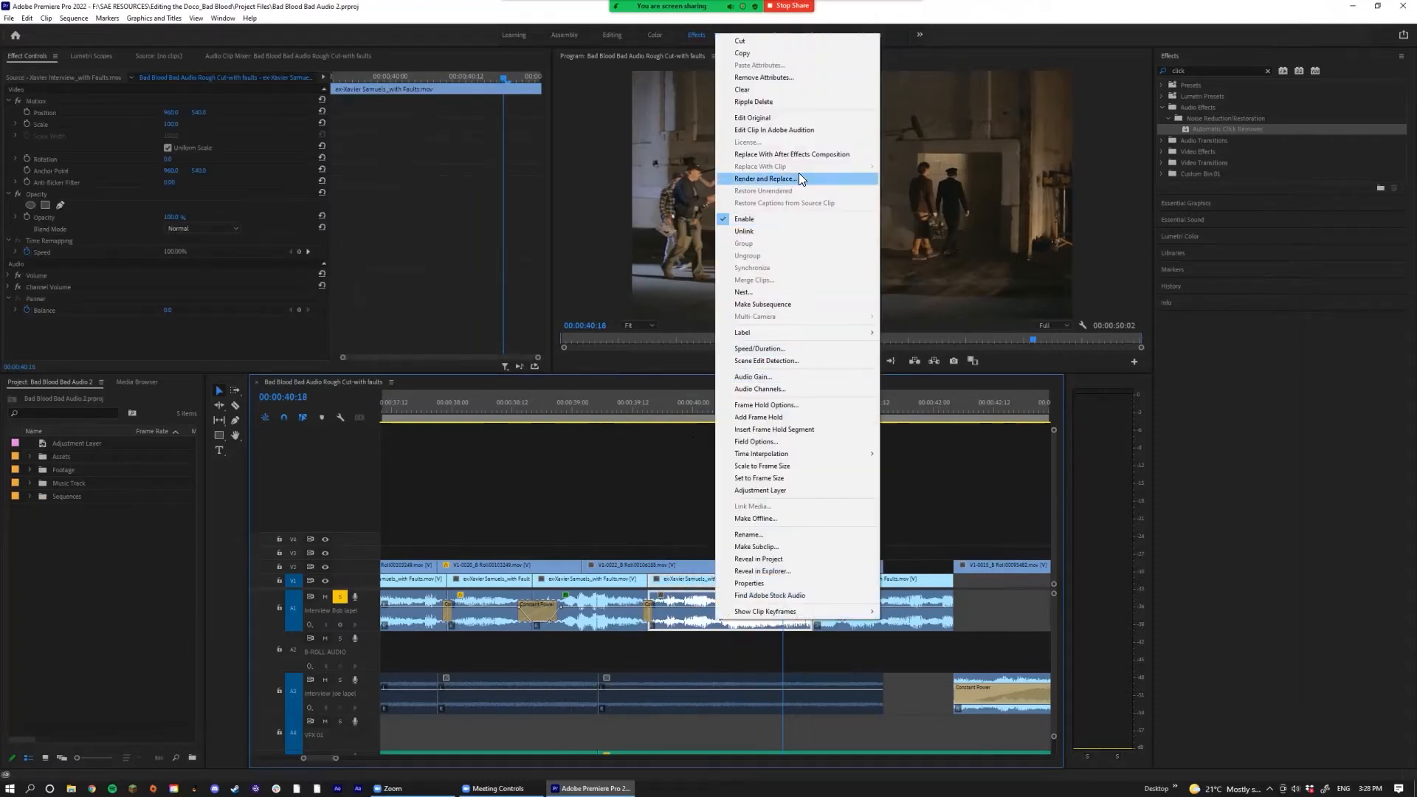
left_click(789, 130)
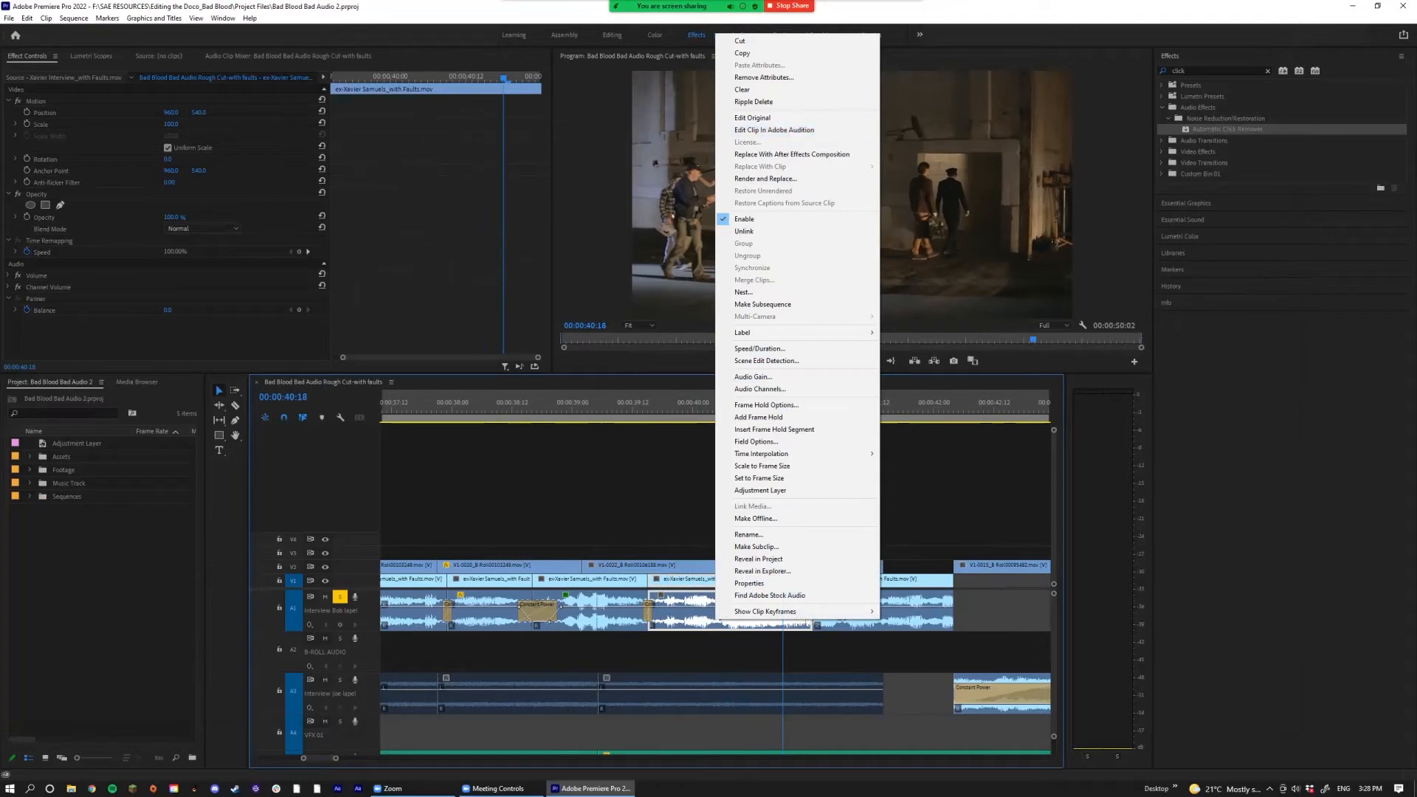
right_click(711, 618)
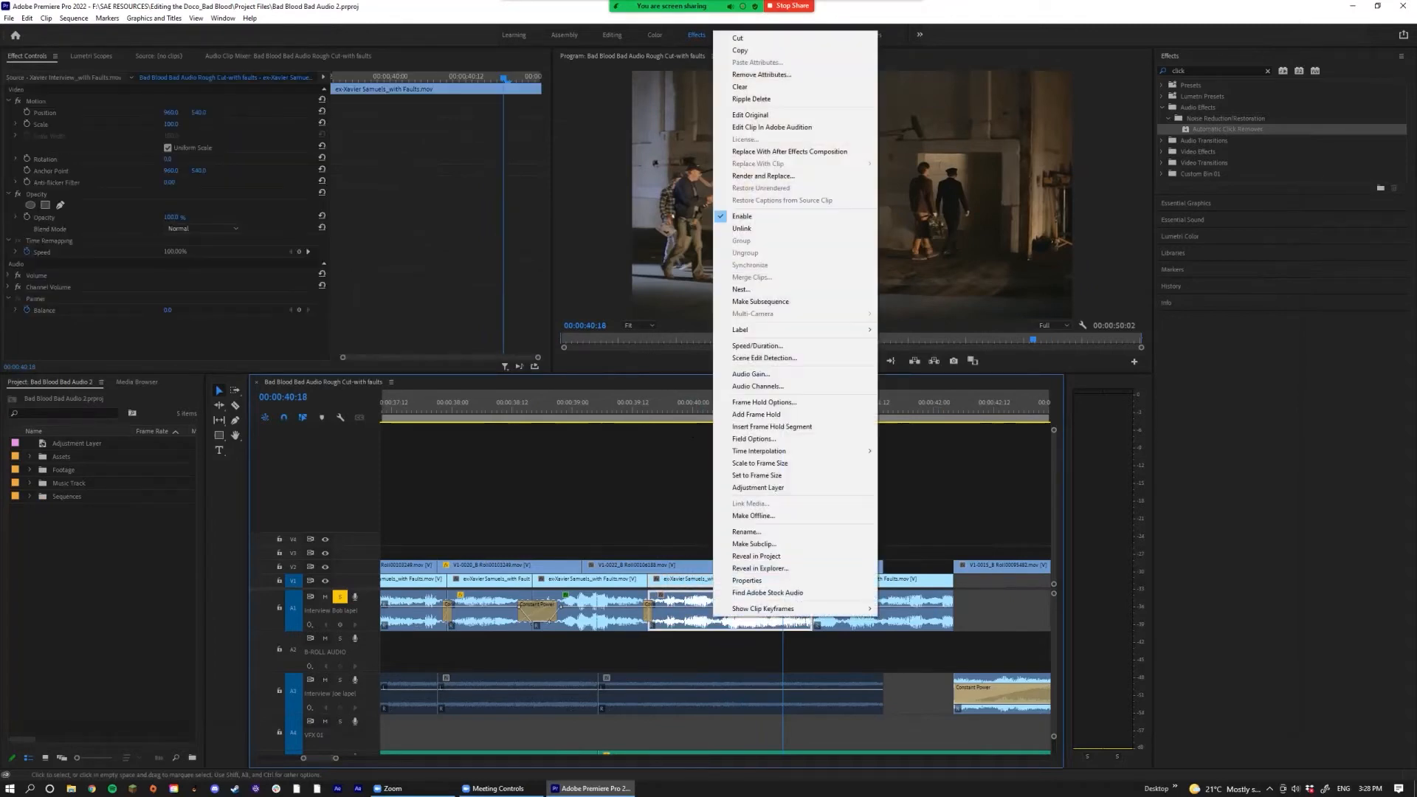
left_click(767, 127)
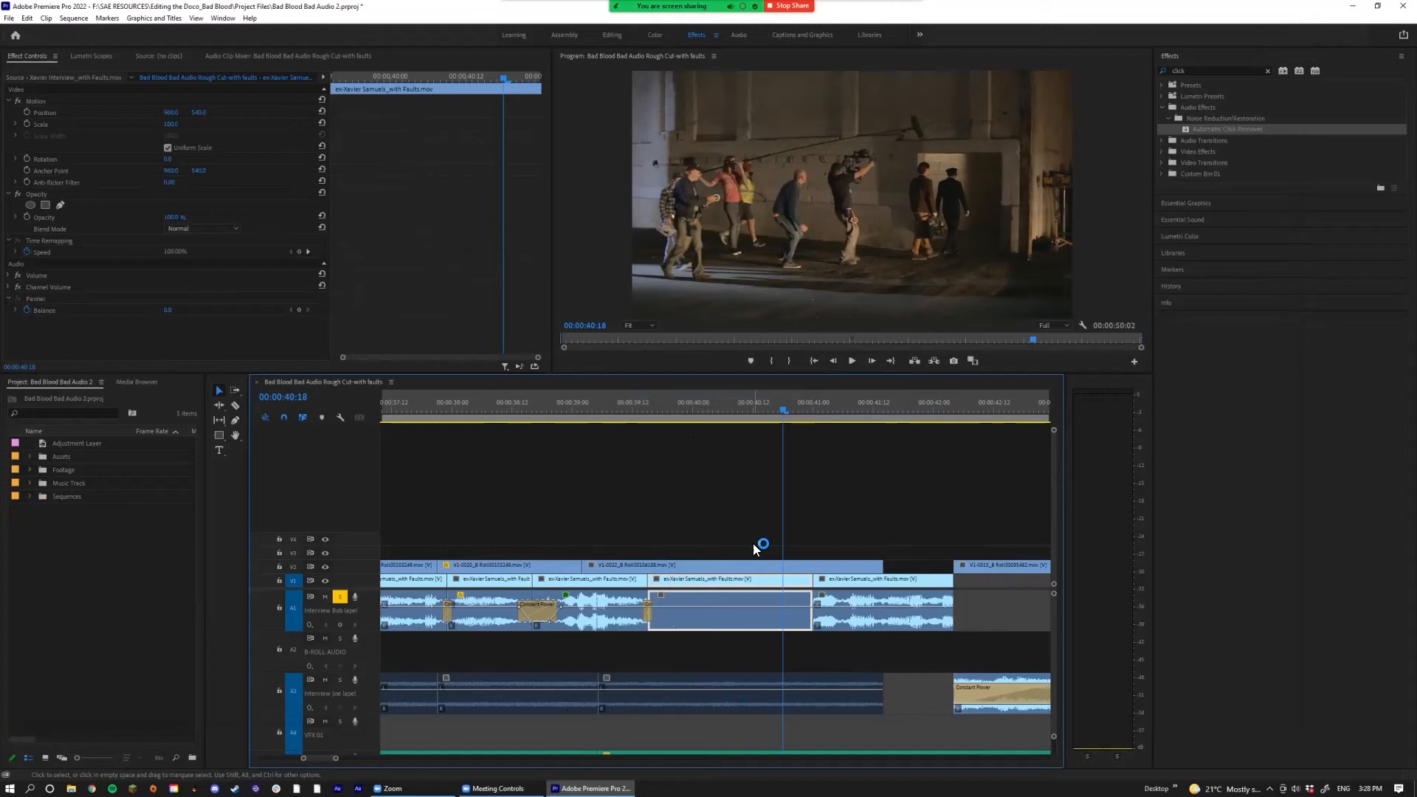
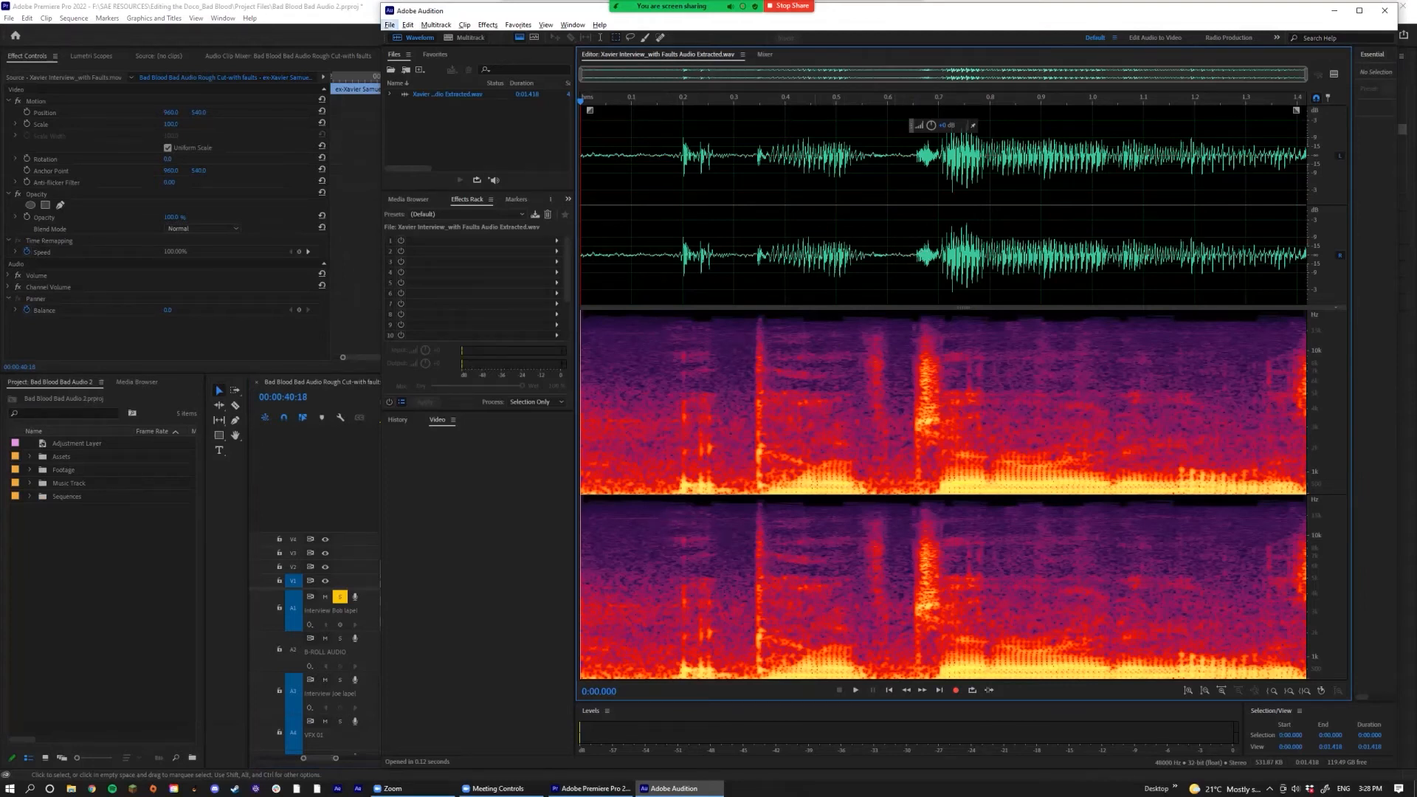
Step: Play the start of the extracted interview clip and capture a noise print from its quiet first 0.2 seconds
key("space")
left_click(588, 159)
key("space")
key("space")
left_click_drag(684, 158, 580, 166)
left_click(686, 186)
left_click_drag(684, 158, 561, 157)
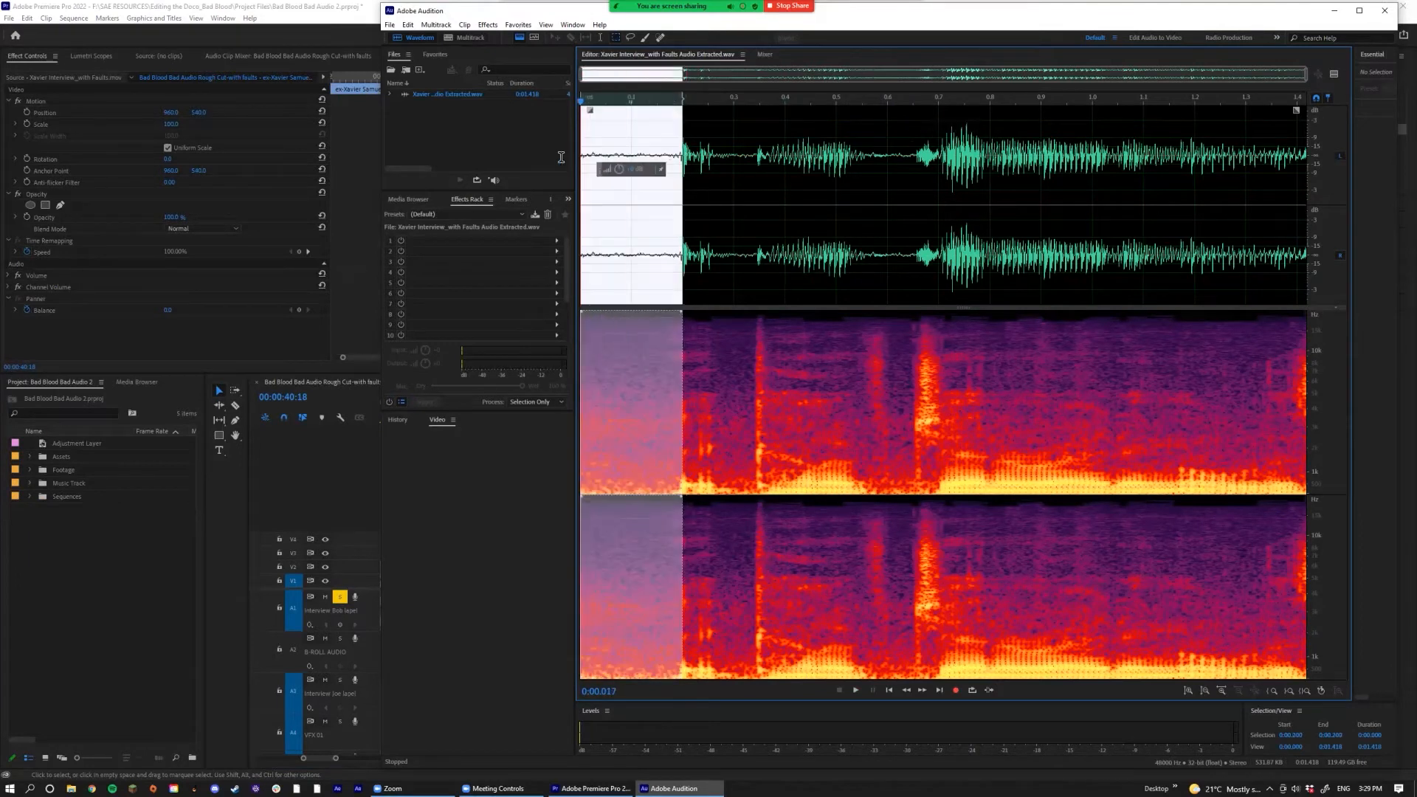
right_click(635, 256)
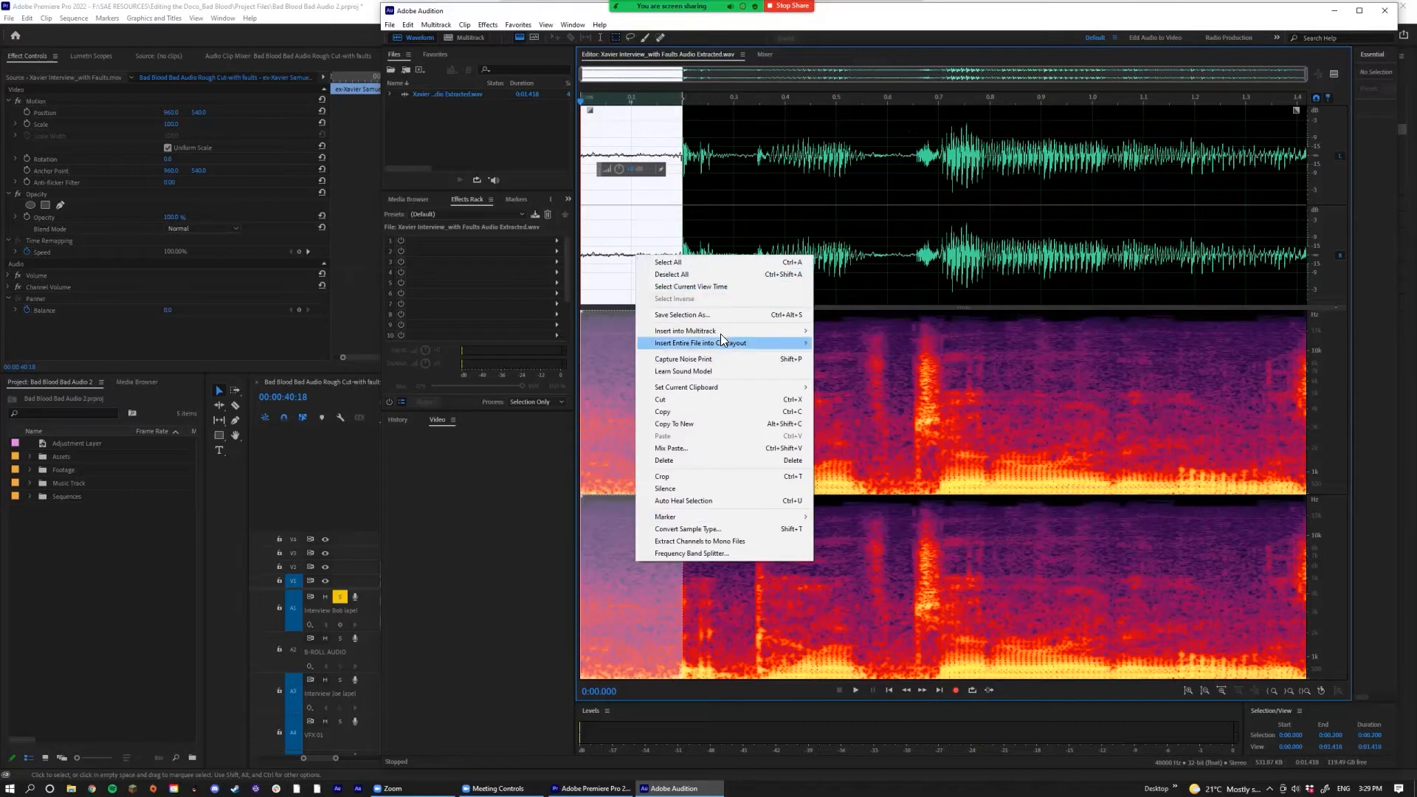
left_click(728, 360)
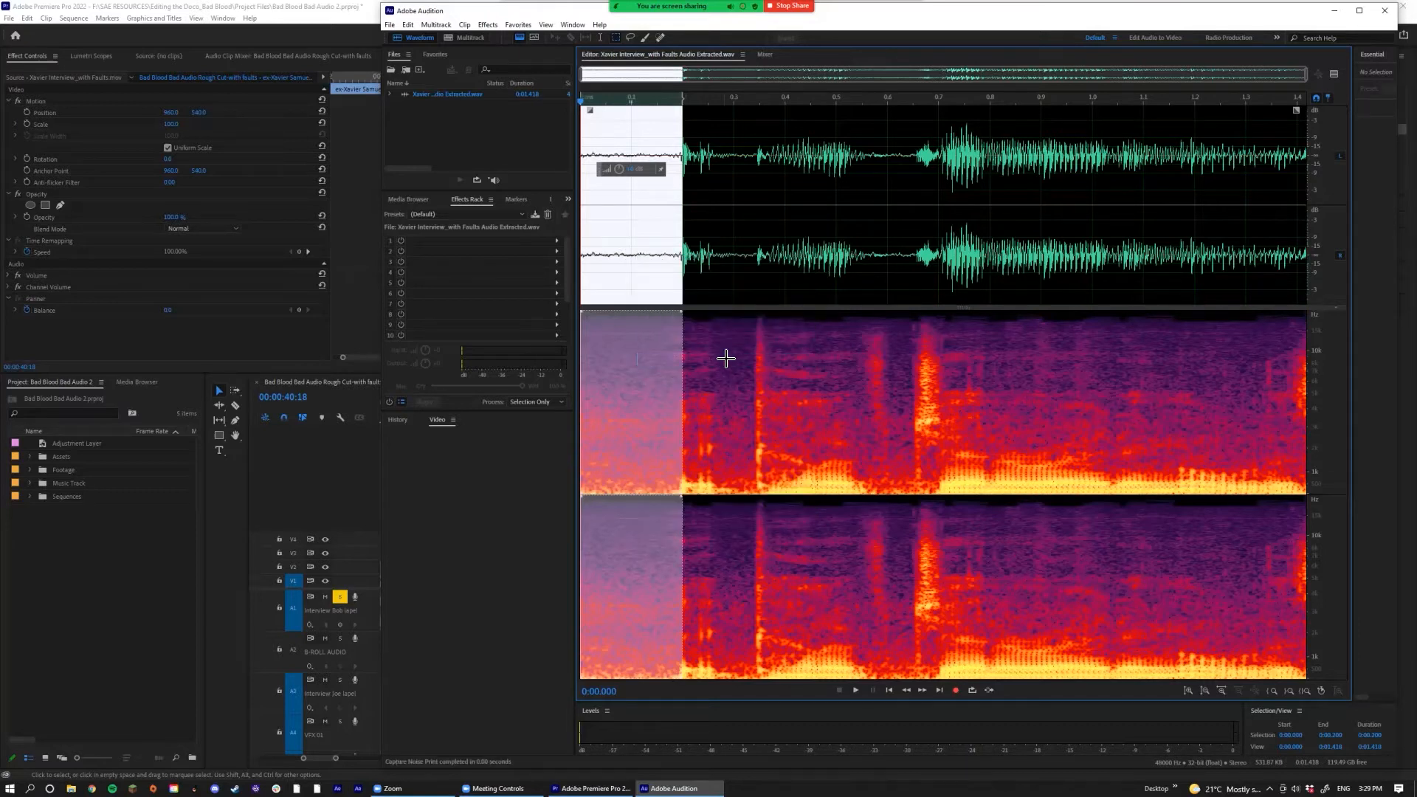
Step: Select the entire waveform, open the Noise Reduction process on it and preview the captured noise print's effect
left_click(676, 253)
left_click_drag(661, 256, 639, 255)
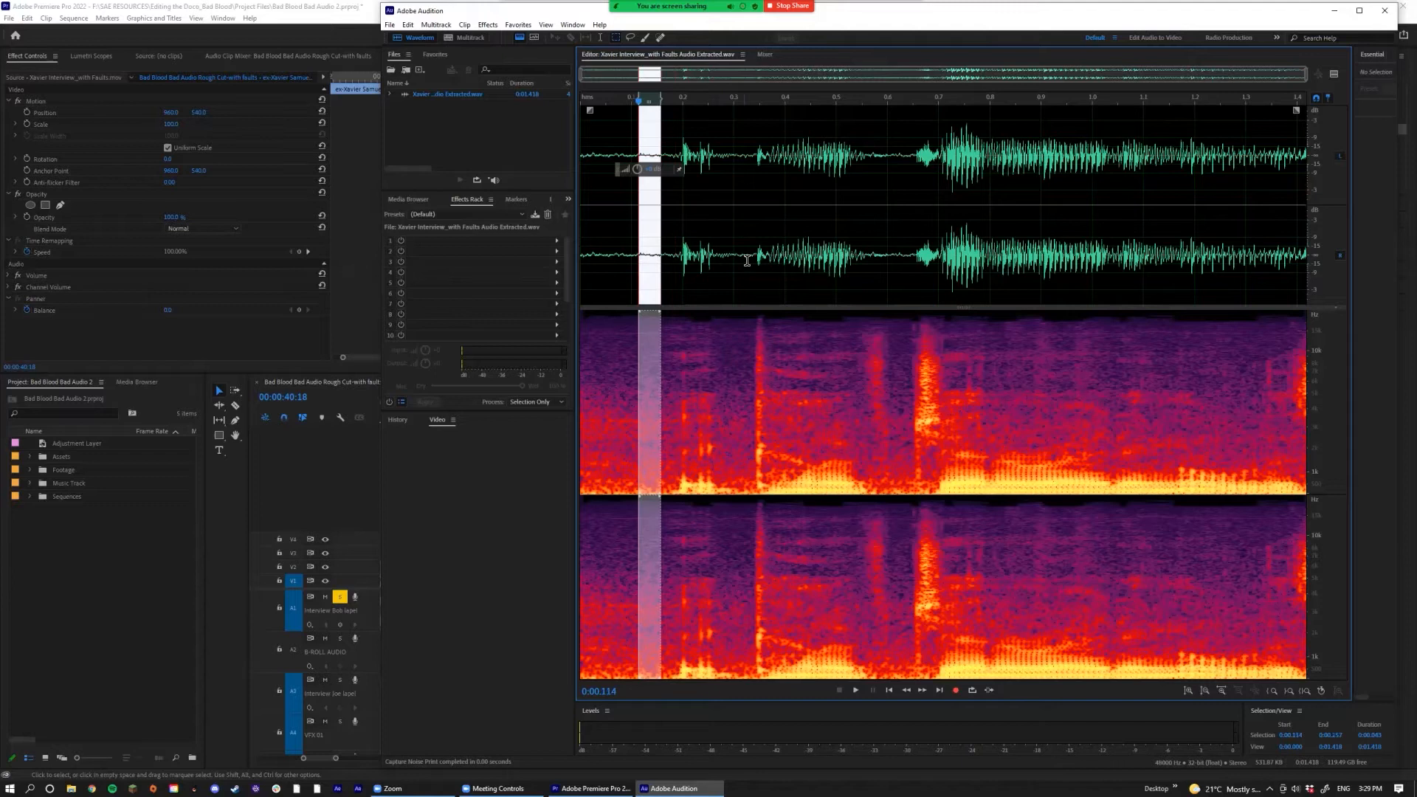
key("ctrl+a")
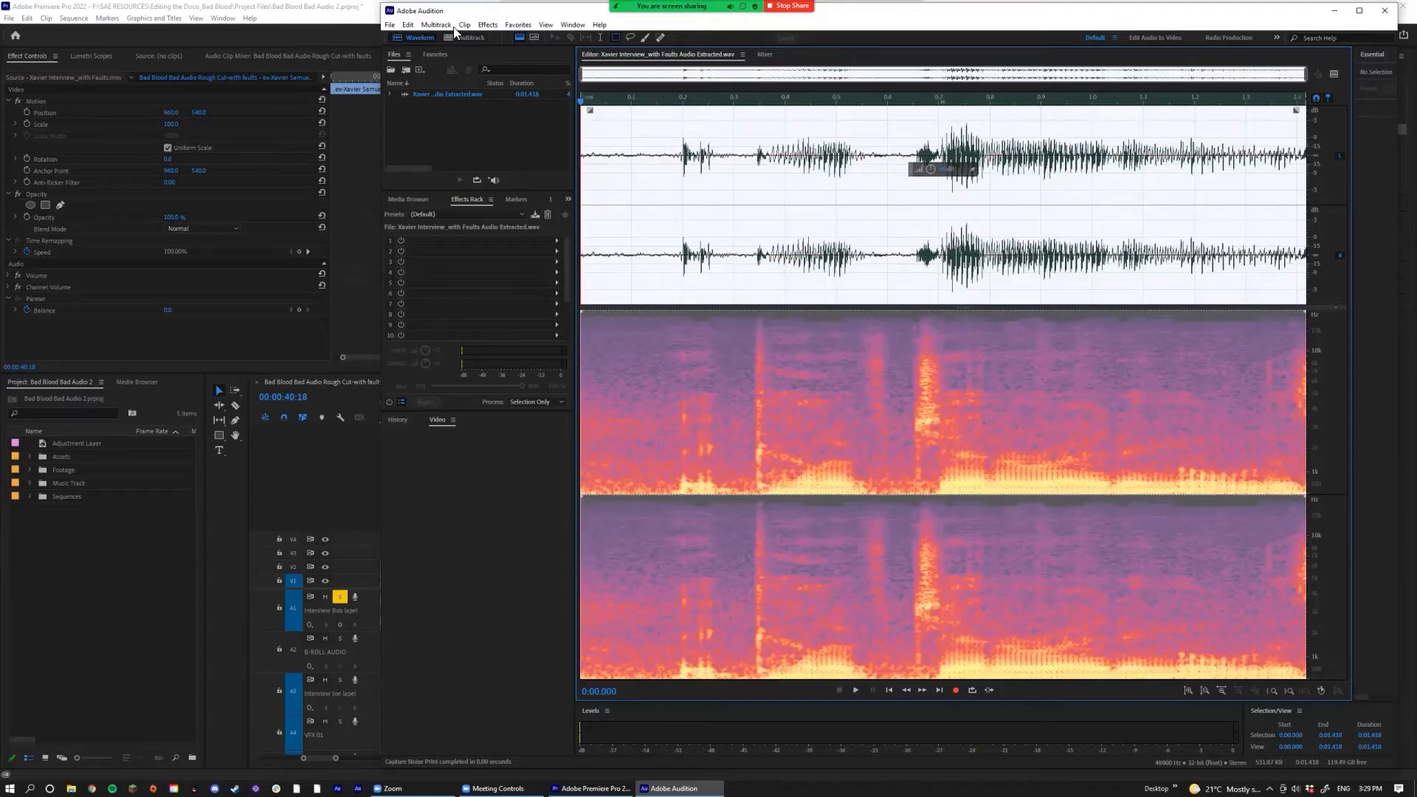
left_click(487, 27)
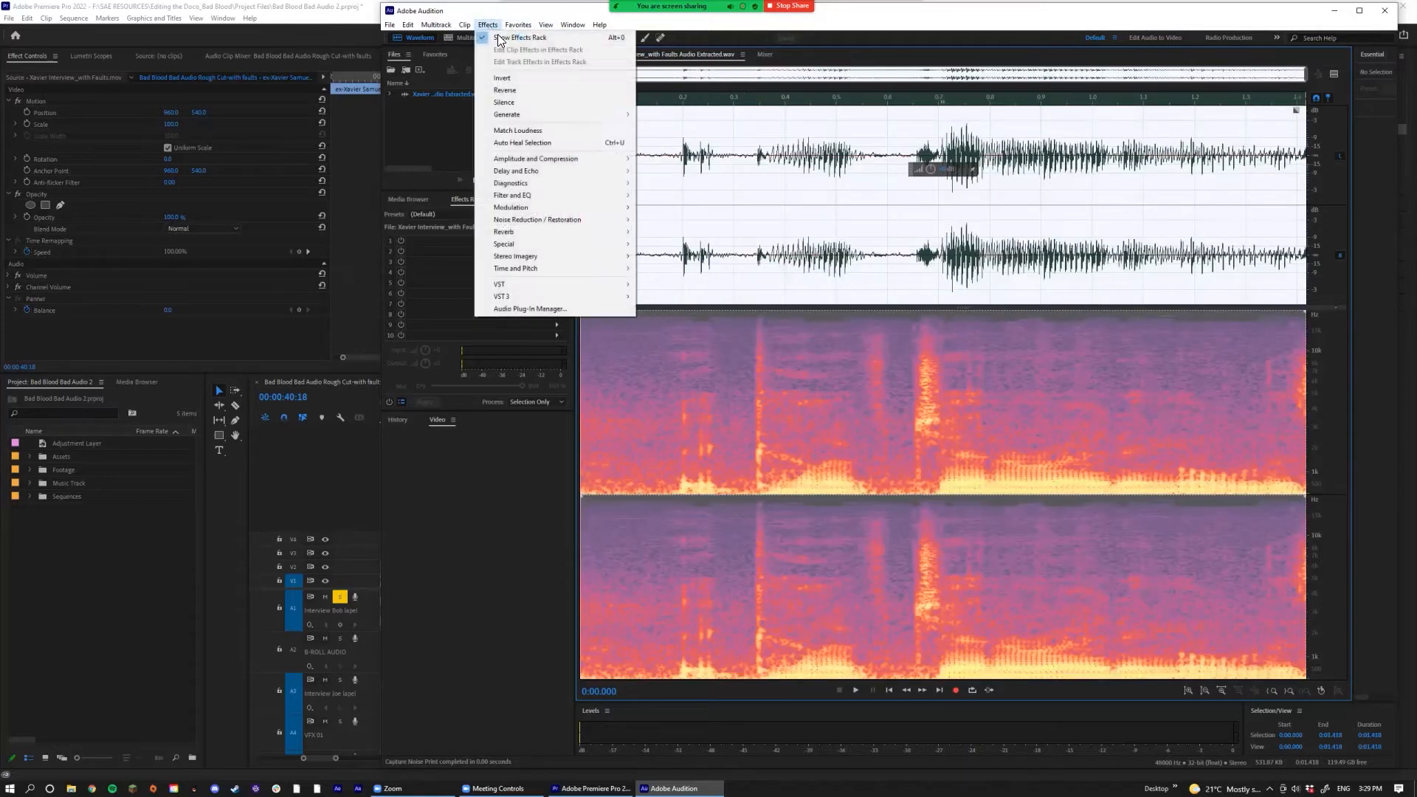
mouse_move(533, 223)
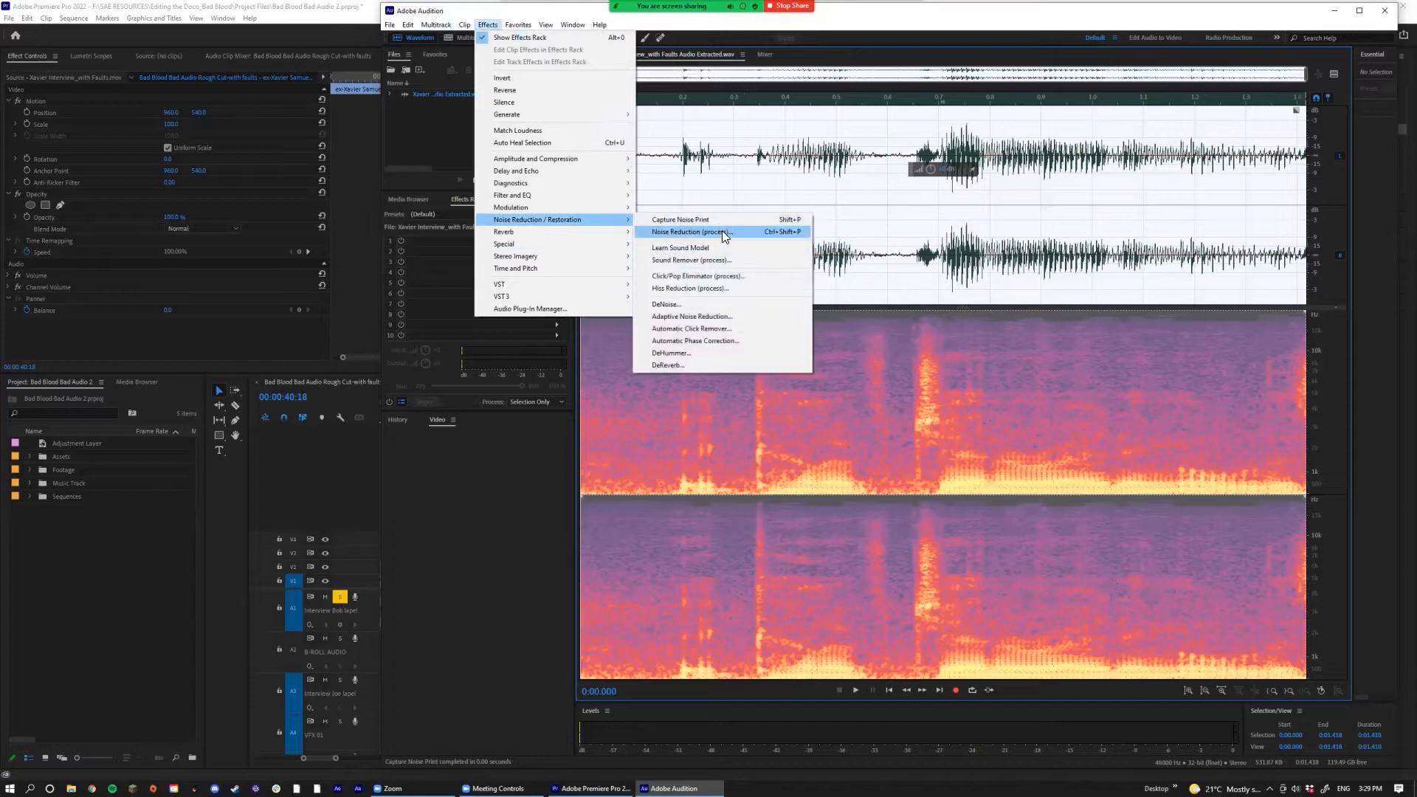
left_click(694, 231)
left_click_drag(565, 179, 403, 124)
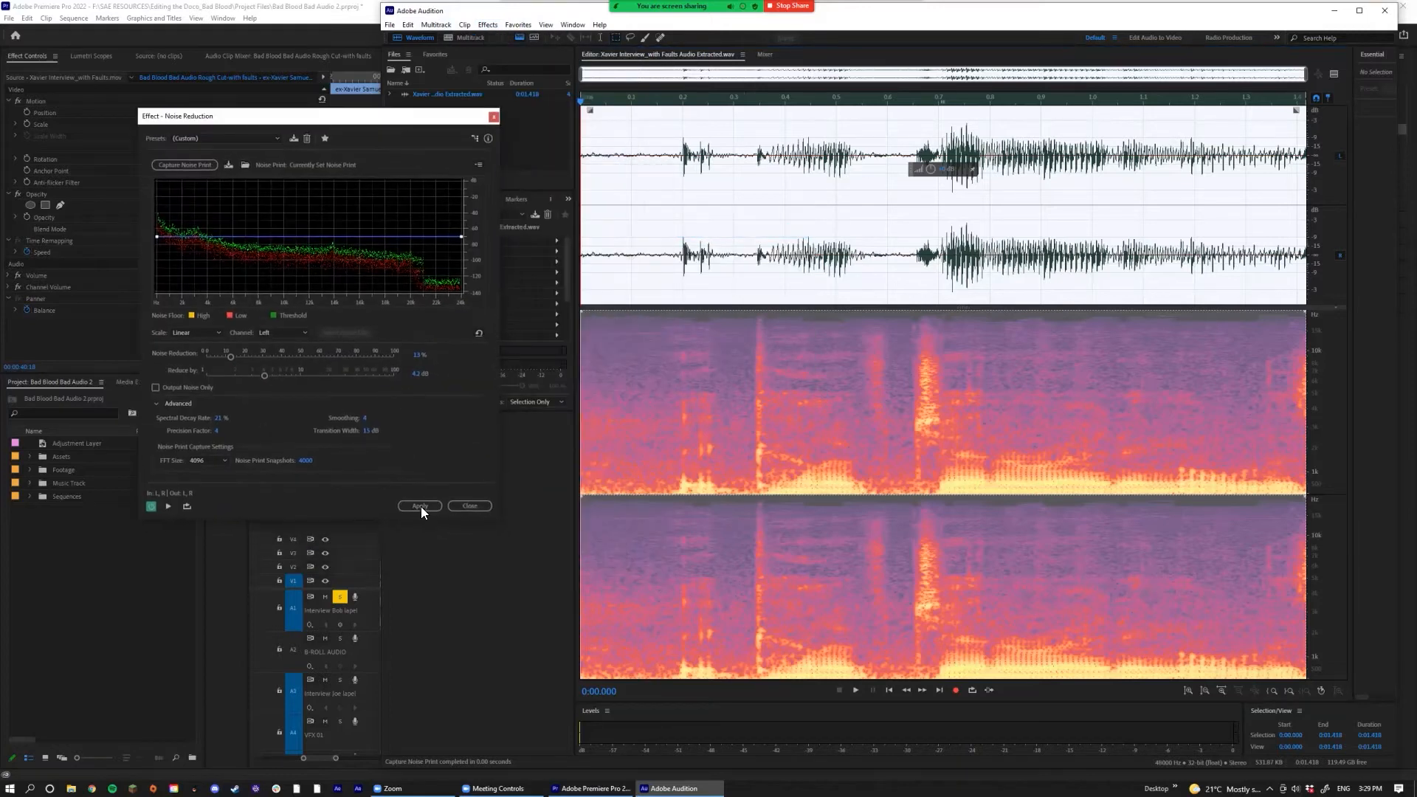
left_click(168, 506)
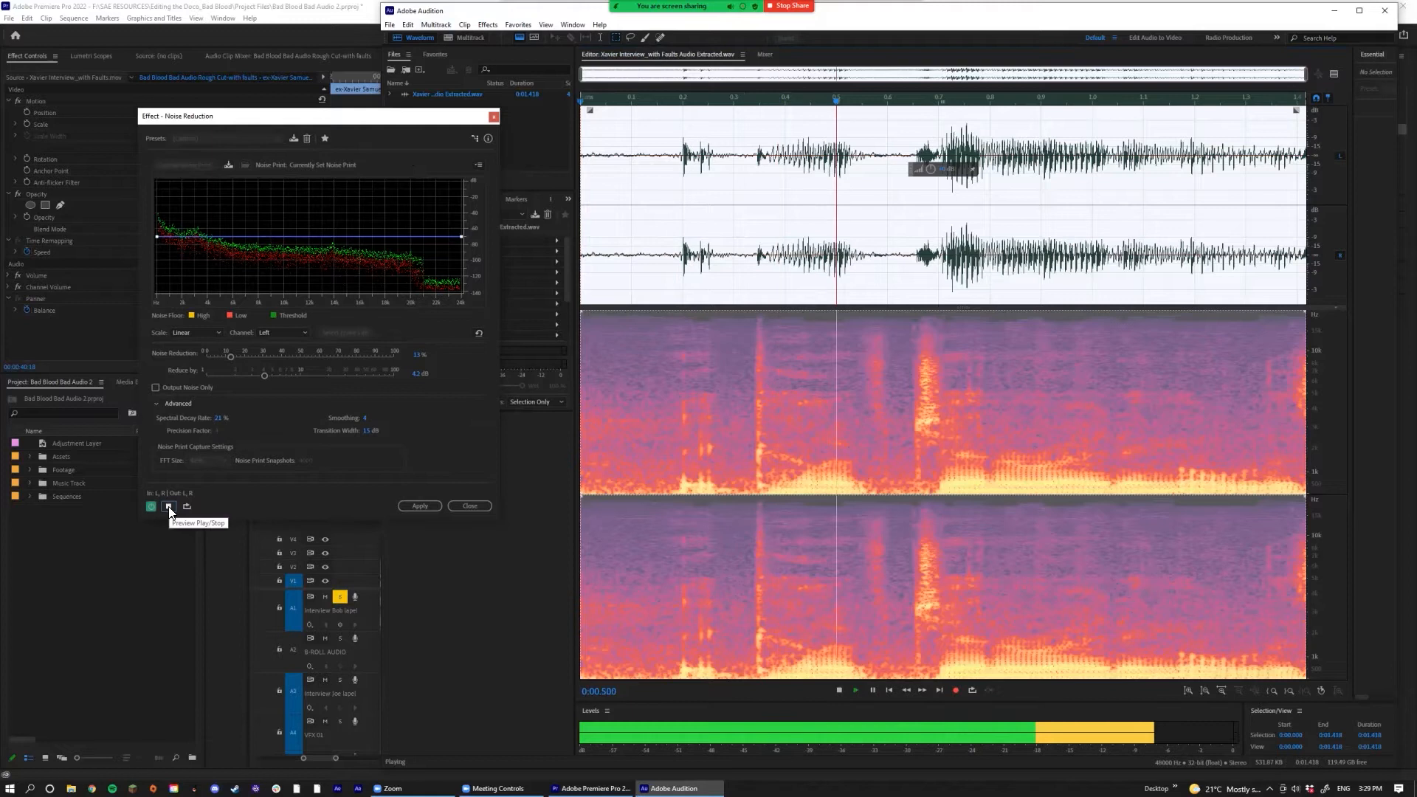
left_click(169, 506)
Step: Slope the noise reduction curve down from low to high frequencies, just above the noise floor, and preview the result
left_click_drag(462, 237, 459, 258)
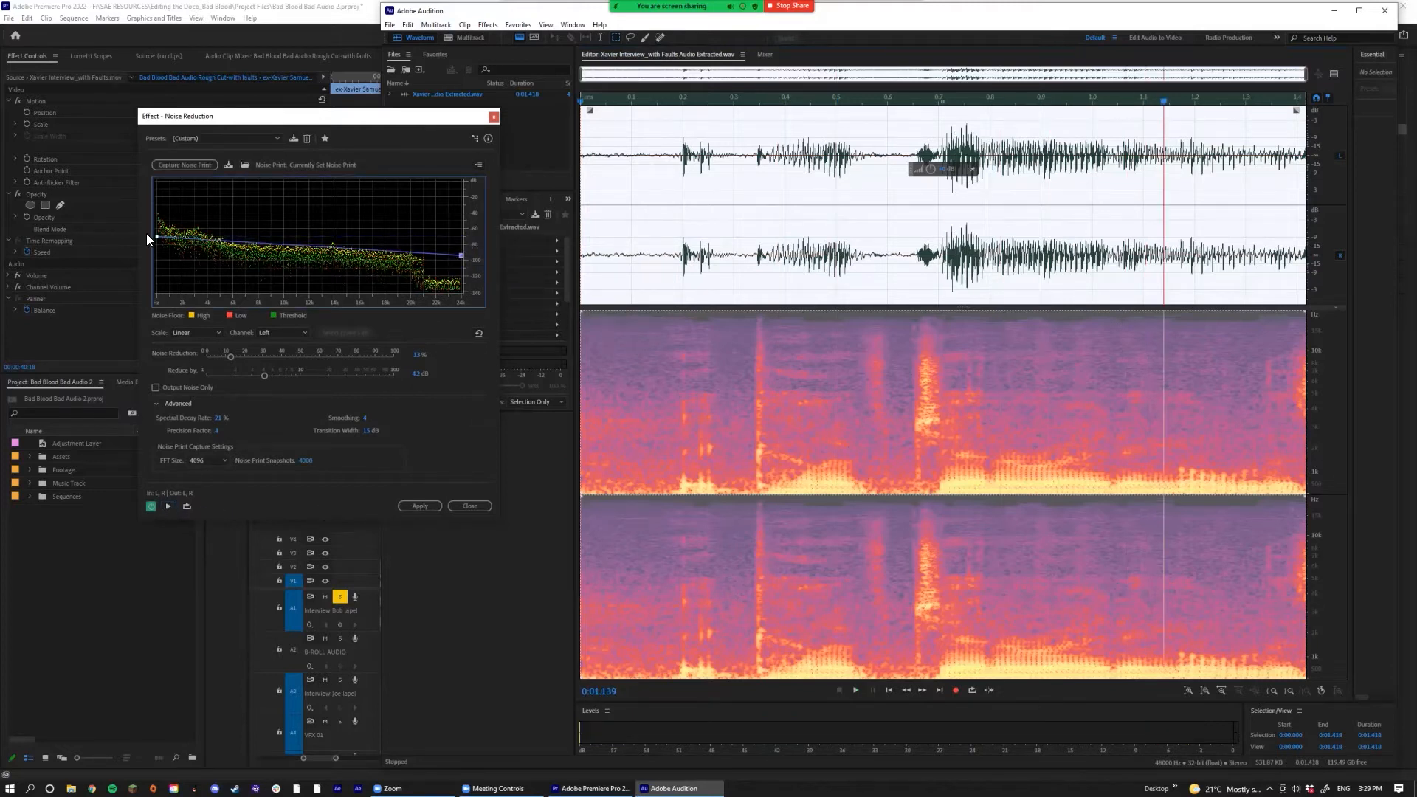
left_click_drag(157, 241, 157, 222)
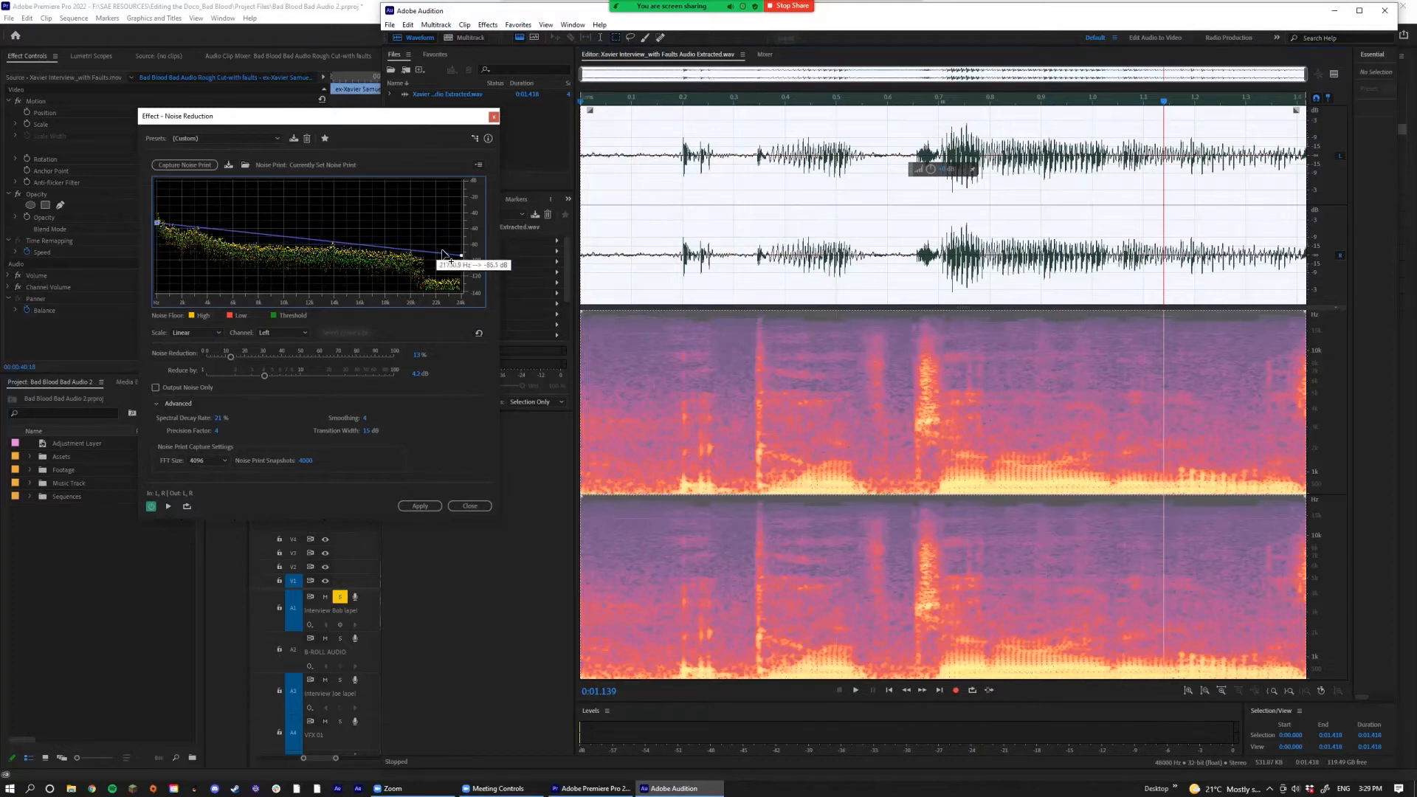
left_click_drag(464, 260, 462, 259)
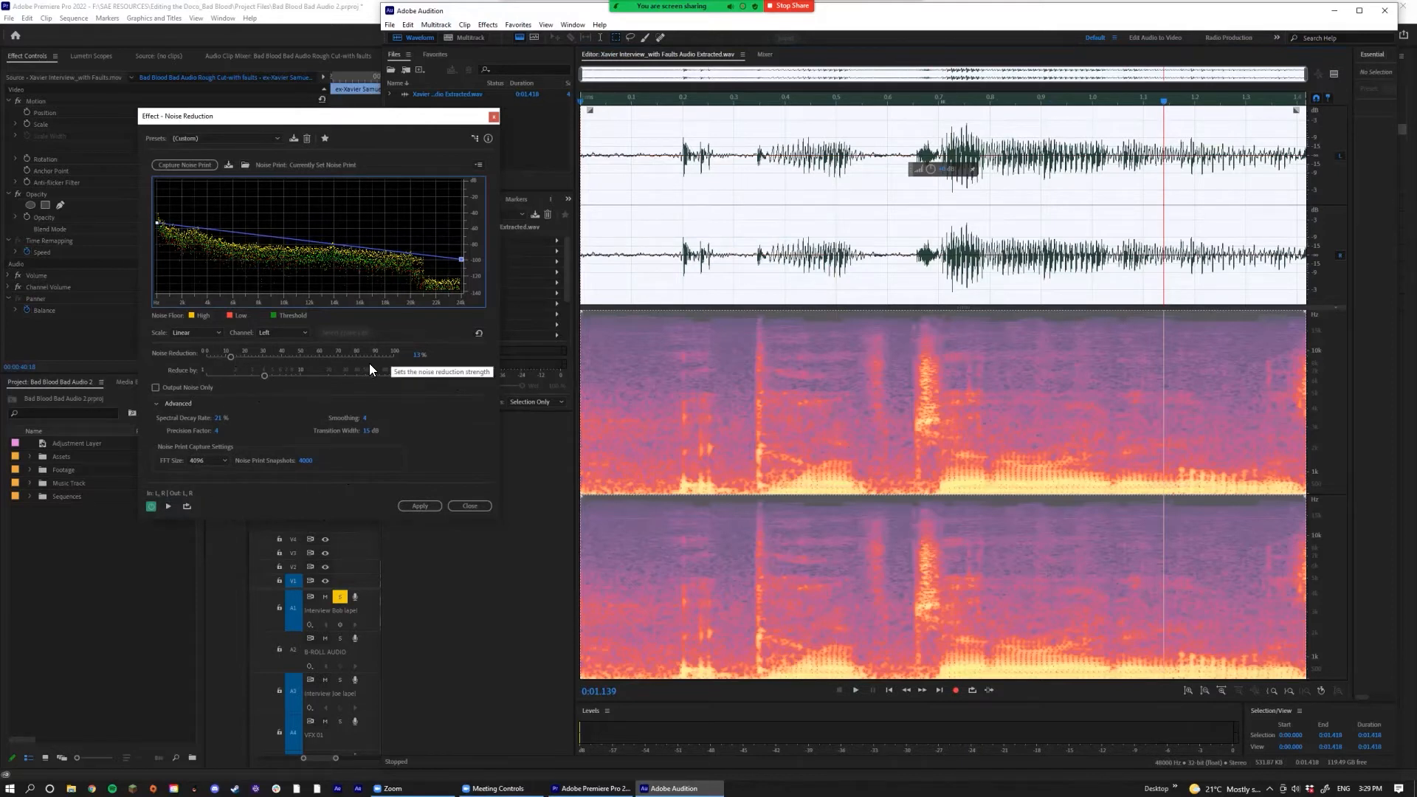
left_click(171, 504)
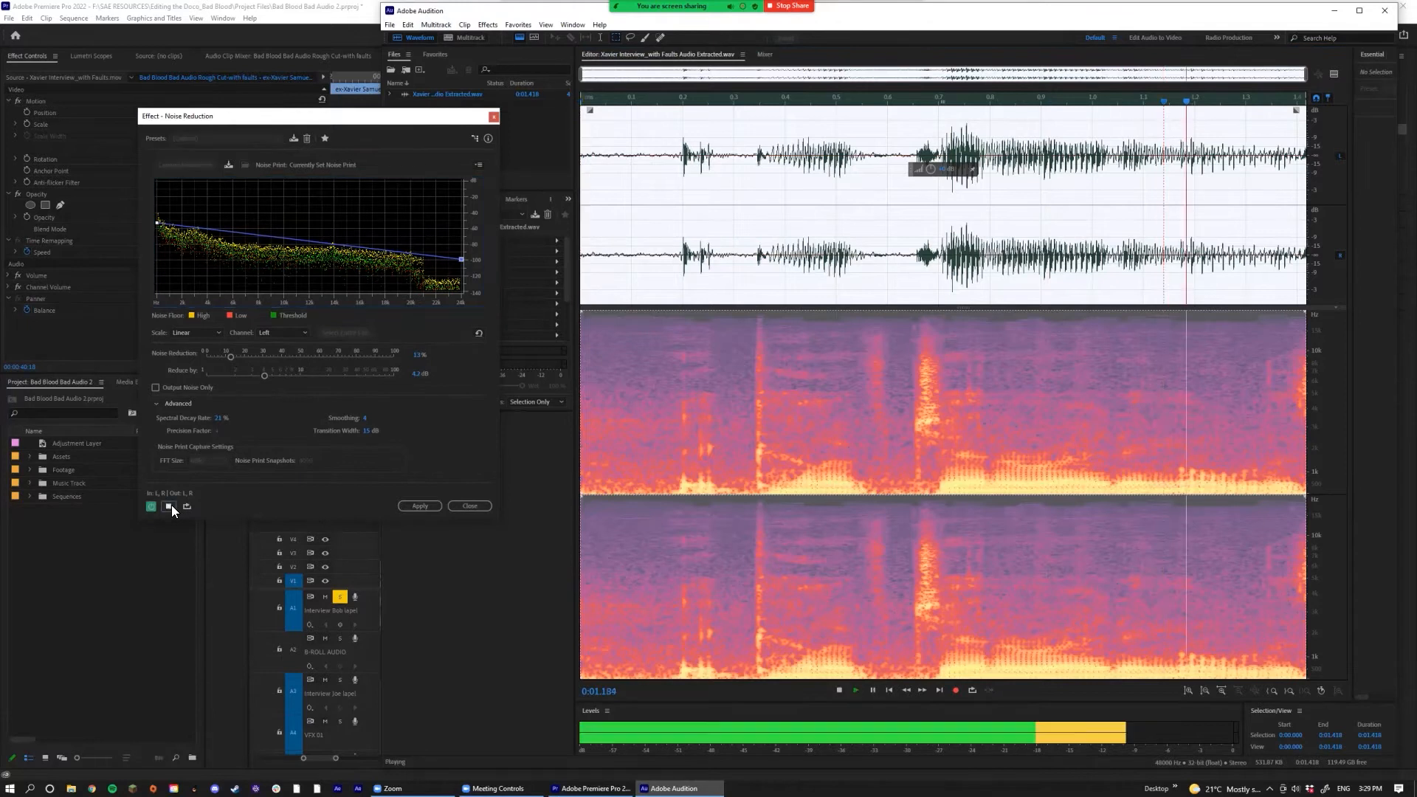
left_click(170, 504)
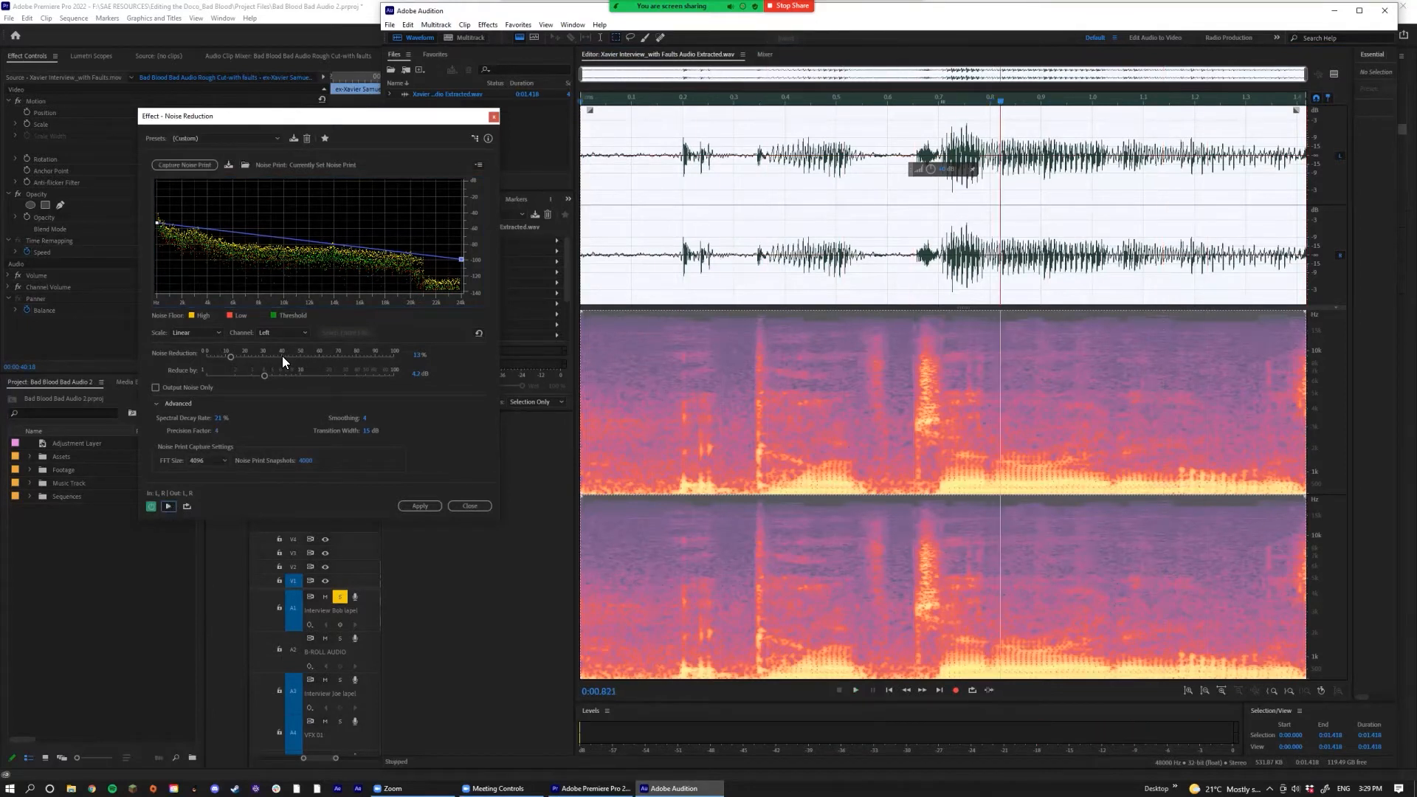
left_click_drag(463, 261, 461, 243)
left_click(171, 505)
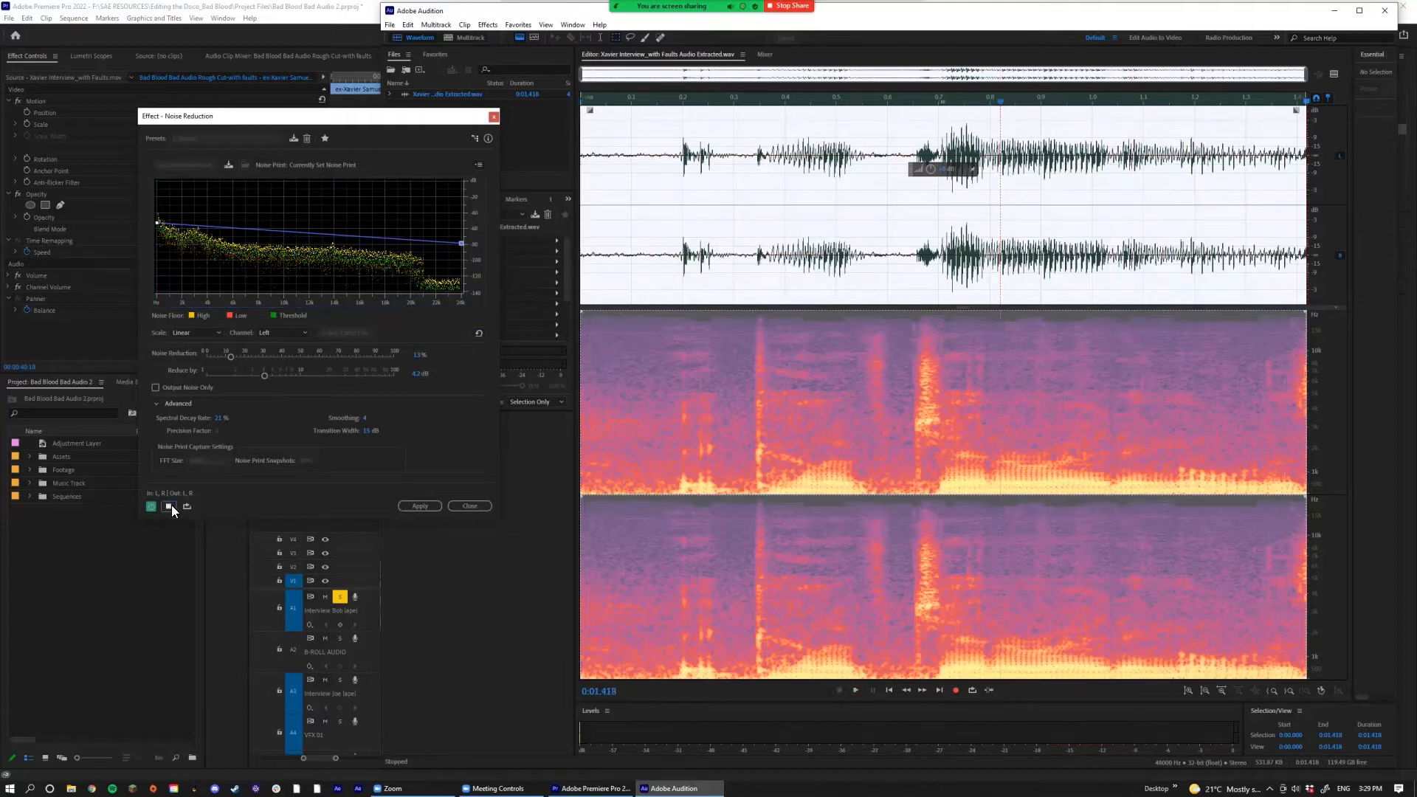
left_click(171, 505)
Step: Preview the noise reduction at 34%, lower its strength, then apply it to the whole clip and save the file
left_click_drag(242, 355, 270, 356)
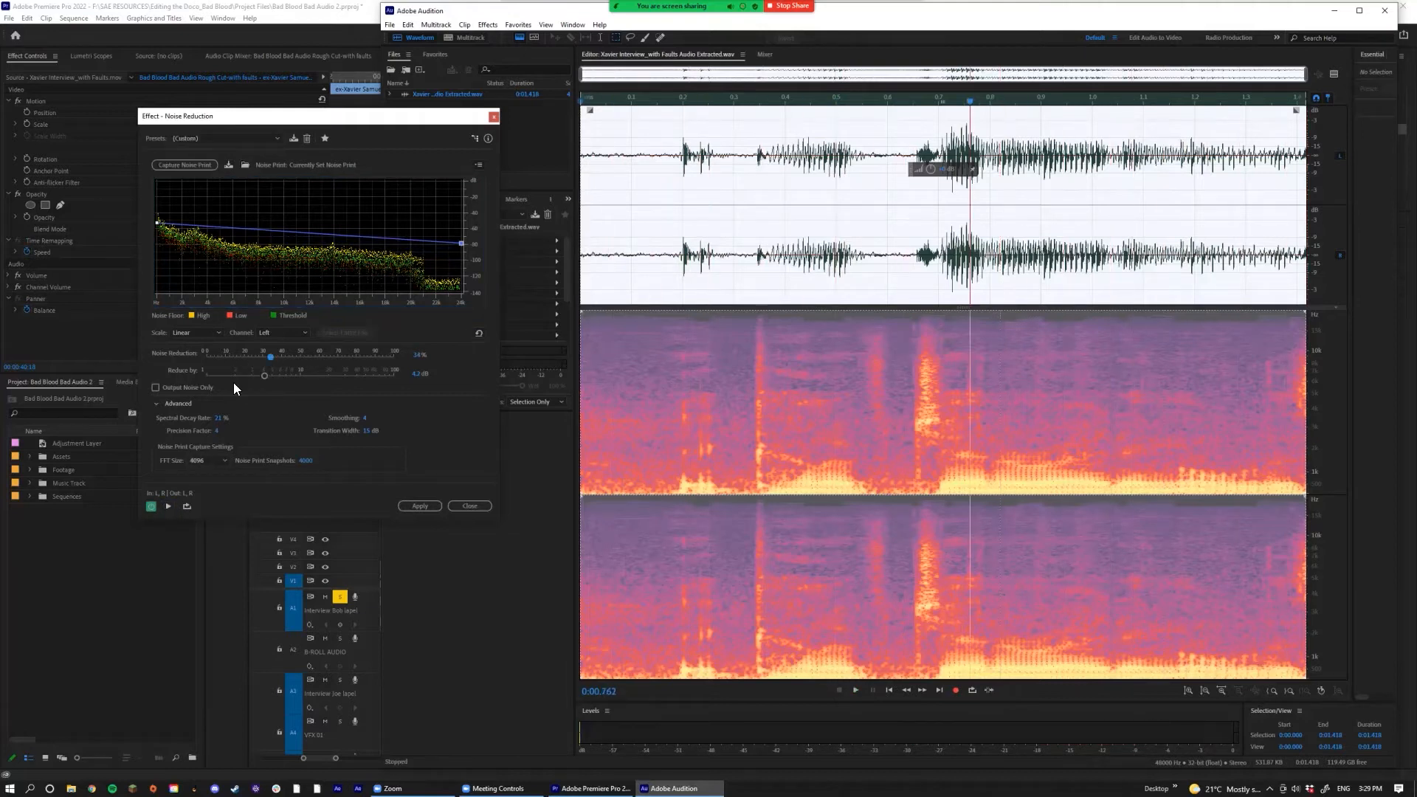
left_click(167, 506)
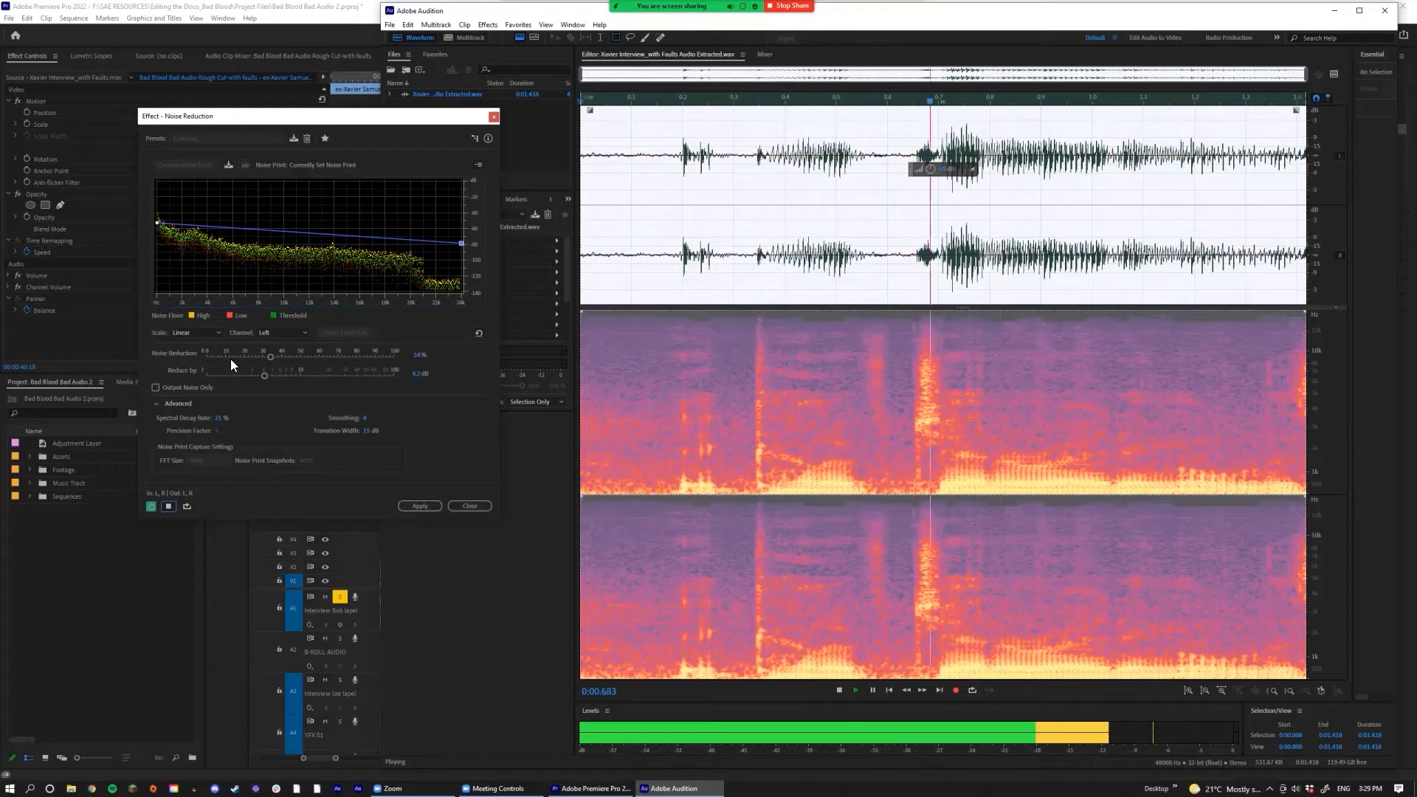
left_click_drag(231, 357, 225, 357)
left_click(419, 505)
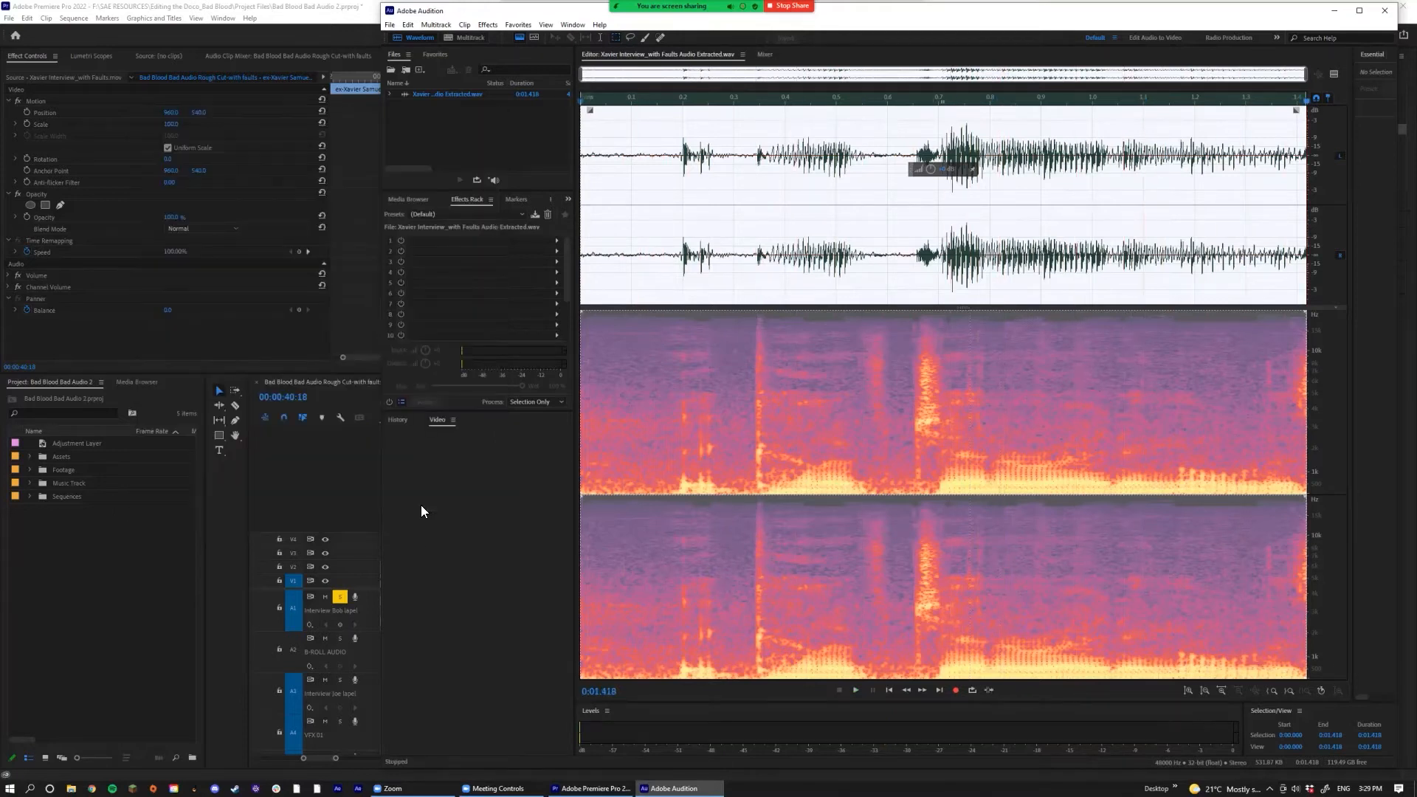
left_click(808, 253)
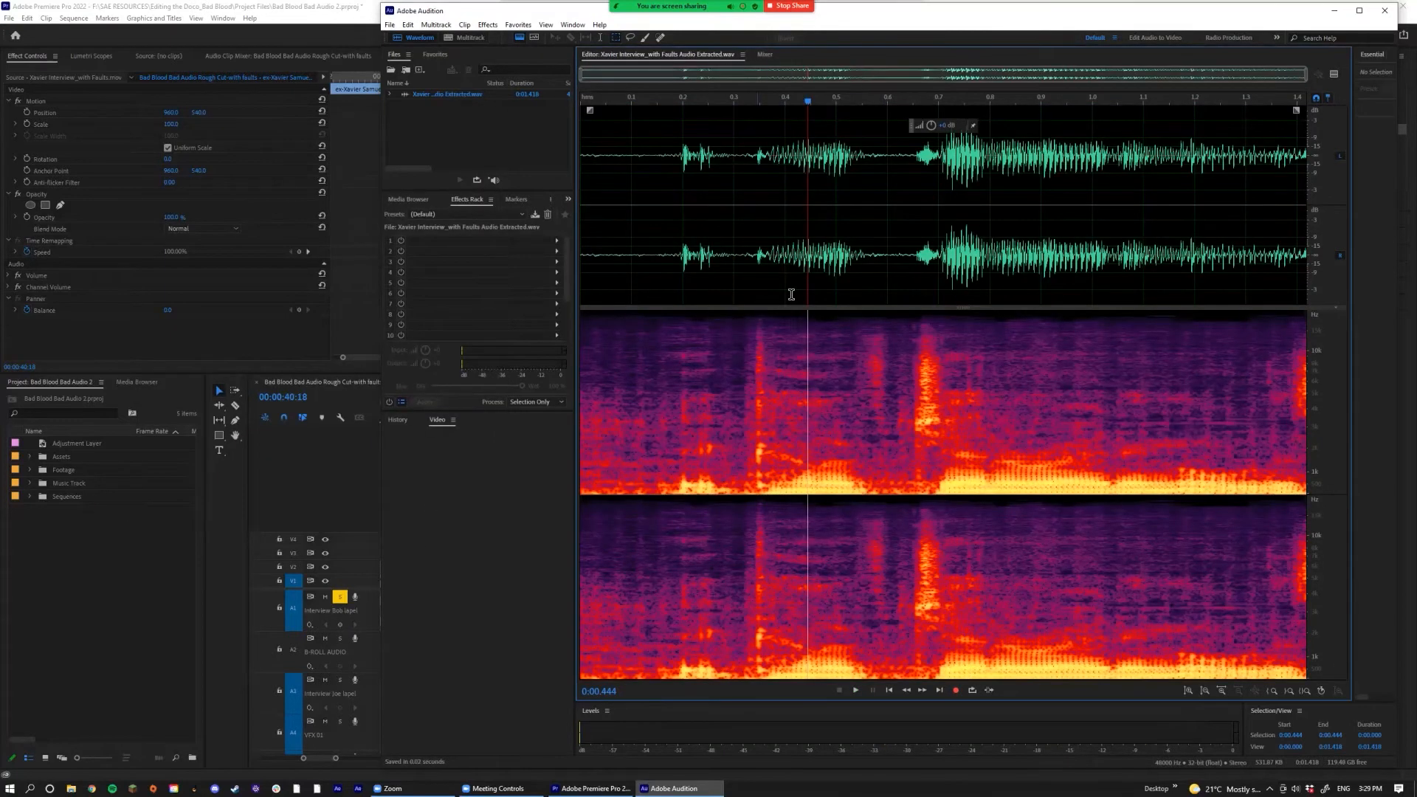
Step: Switch back to Premiere Pro and play the interview audio across the 00:00:39:15 cut from 00:00:39:13
left_click(1334, 10)
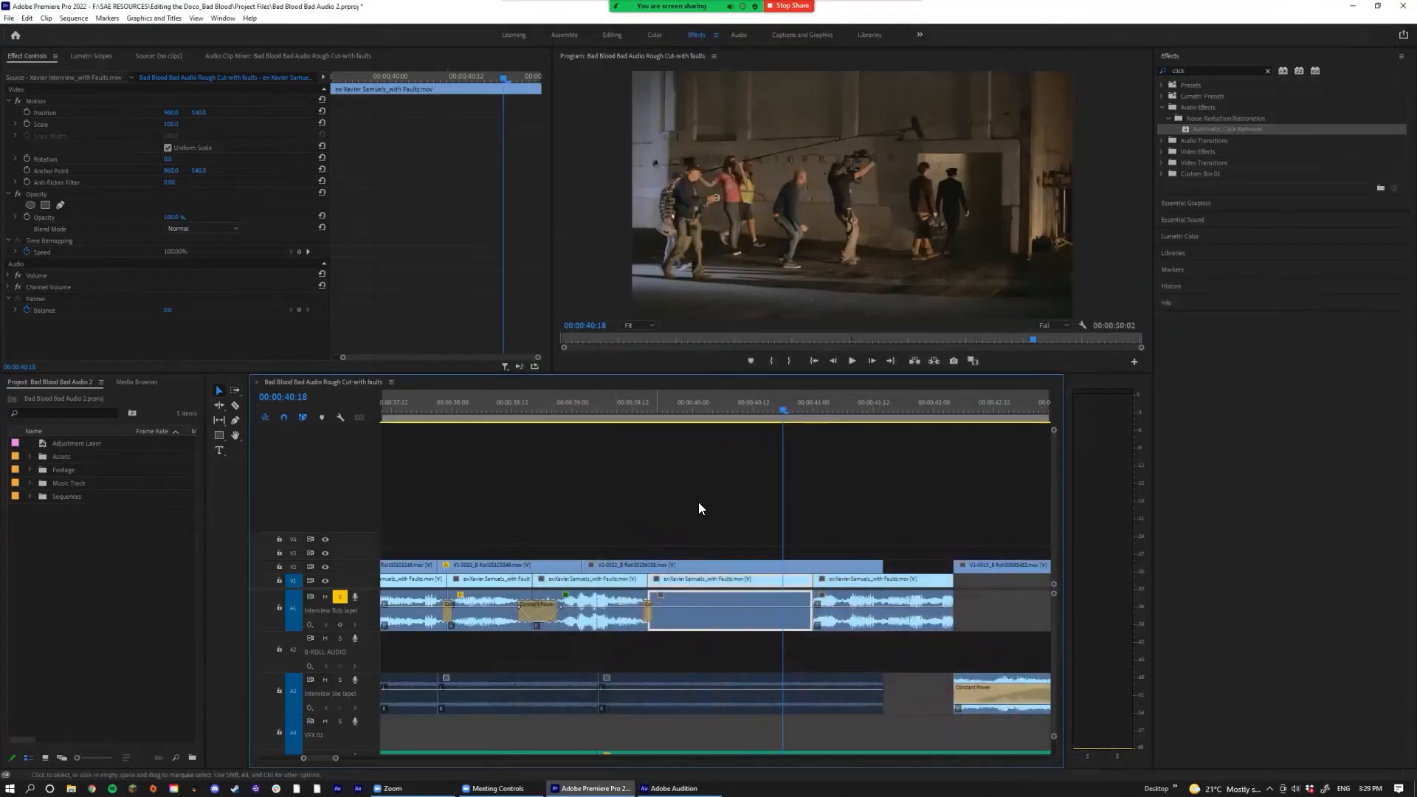
left_click(734, 505)
left_click_drag(783, 411, 639, 424)
scroll(664, 479, "up", 2)
scroll(731, 520, "down", 2)
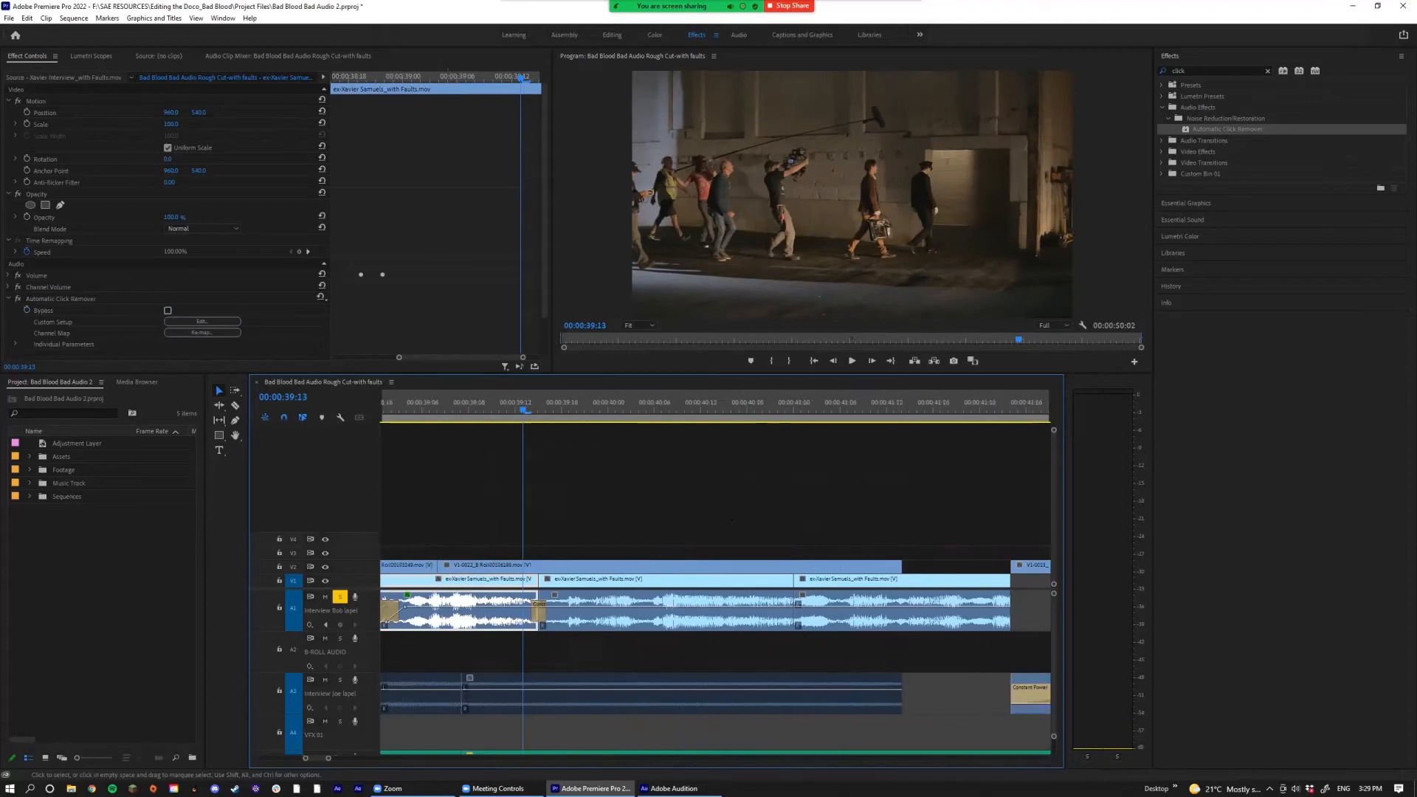
scroll(542, 531, "down", 2)
key("space")
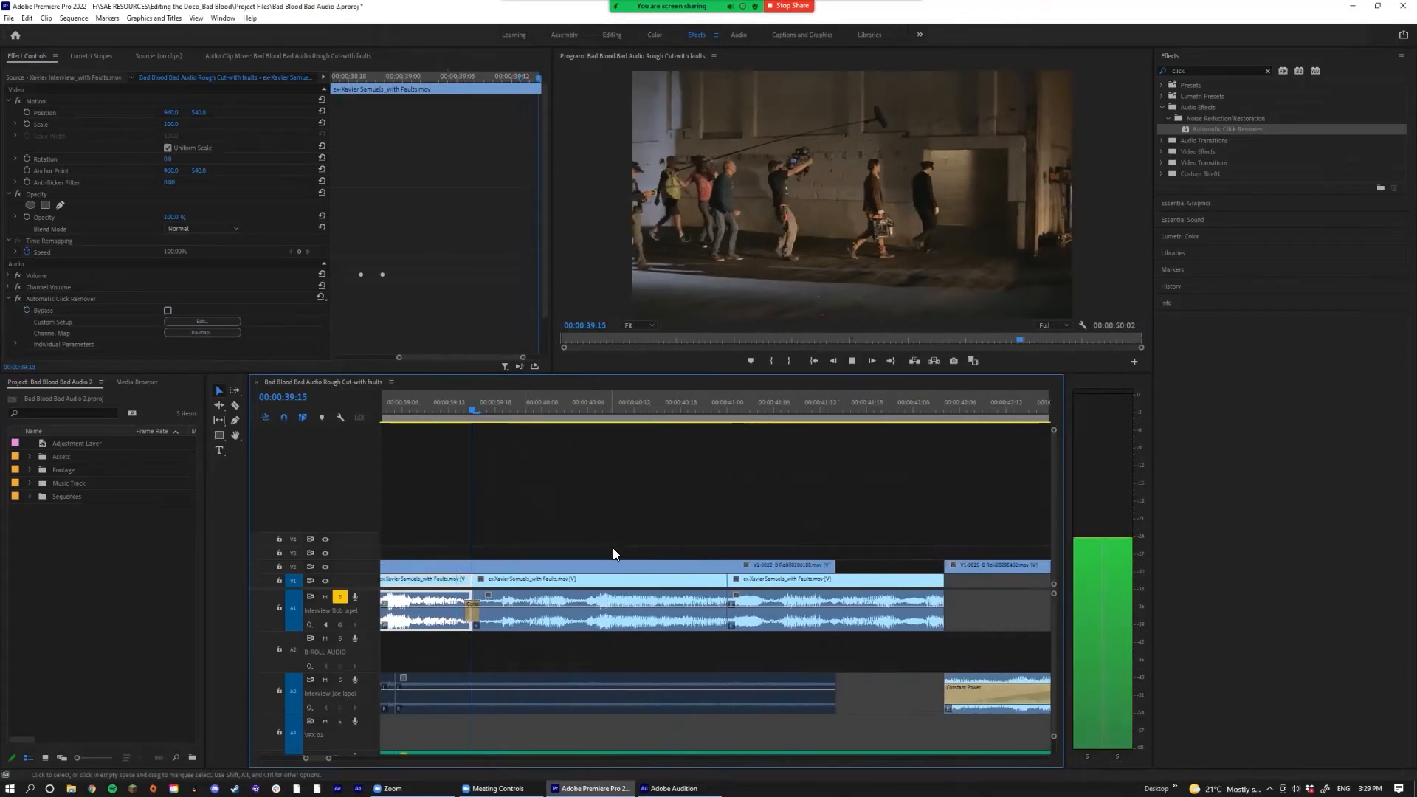
key("Down")
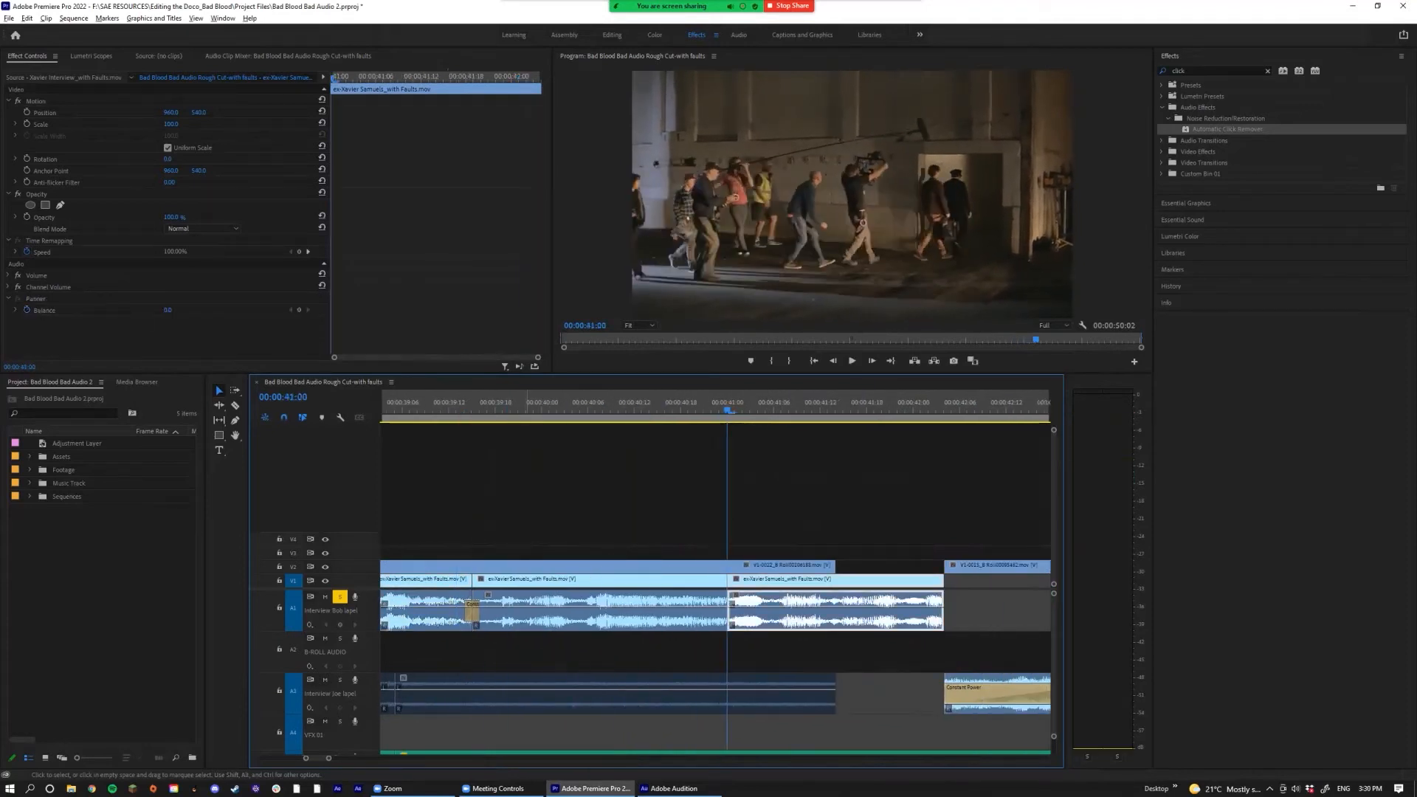
Step: Replay the cleaned interview clip from its start at 00:00:39:15 to 00:00:40:08
scroll(539, 516, "up", 3)
scroll(571, 491, "up", 5)
left_click(632, 411)
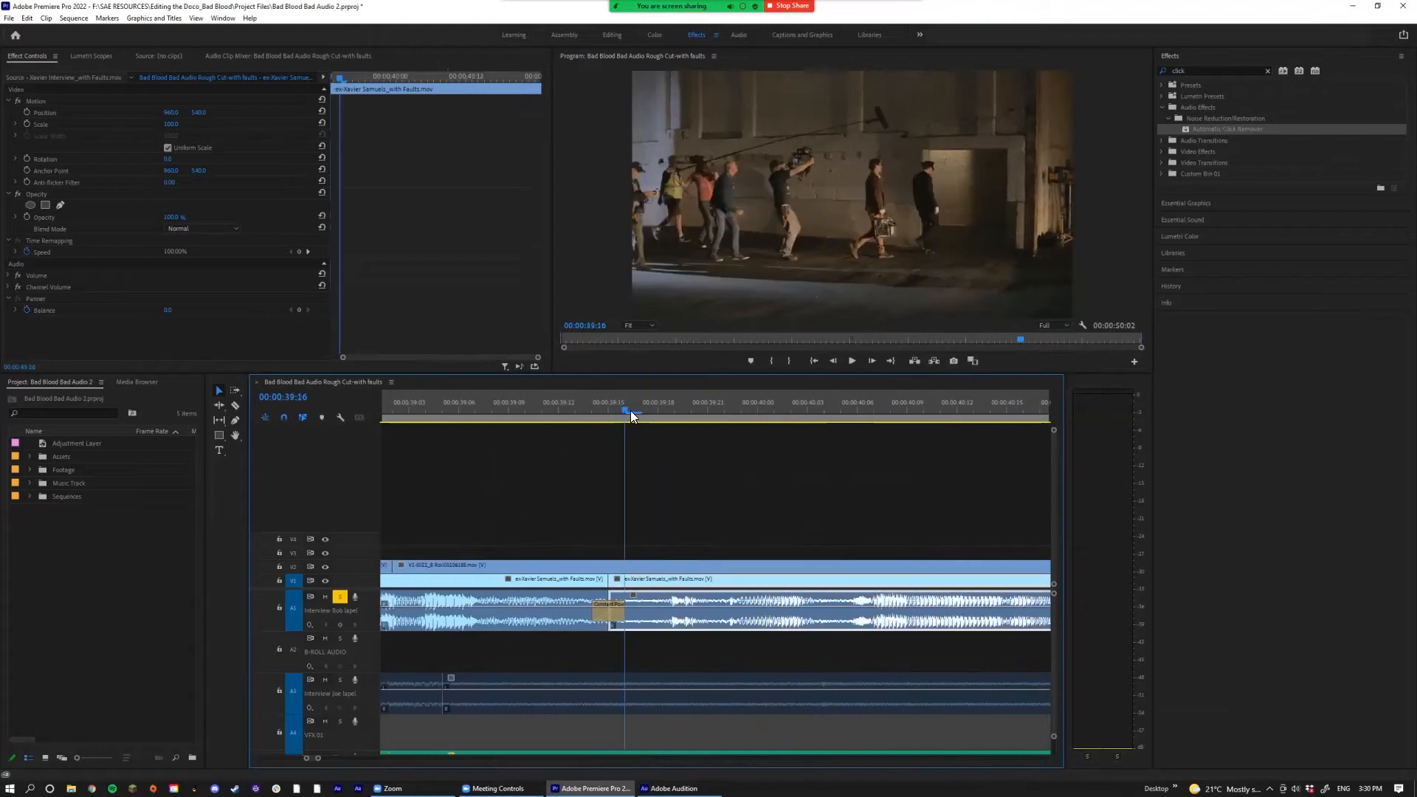
left_click_drag(628, 410, 611, 410)
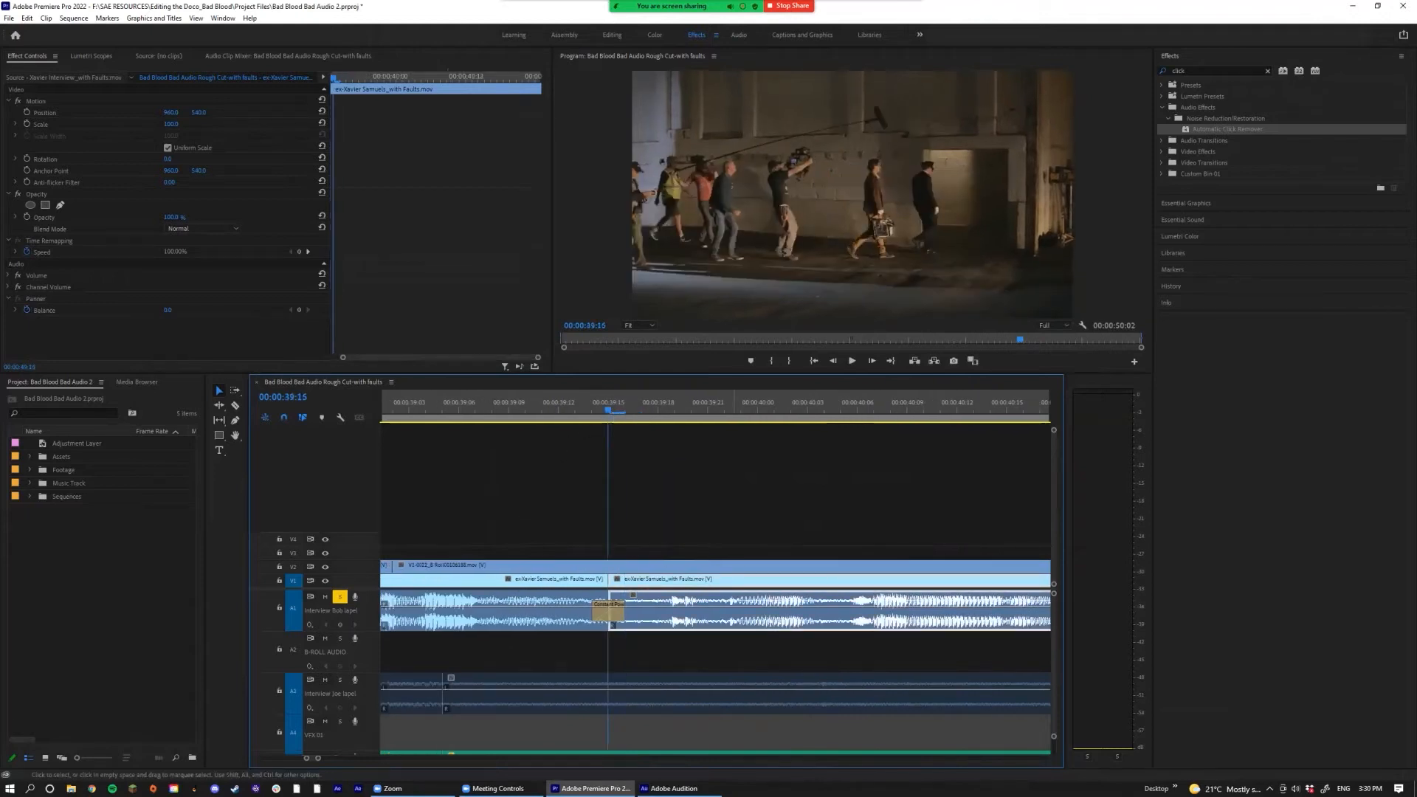
key("space")
key("space")
Step: Search the effects for "noise red" and add DeNoise to the interview audio clip starting at 00:00:39:15
scroll(627, 606, "down", 5)
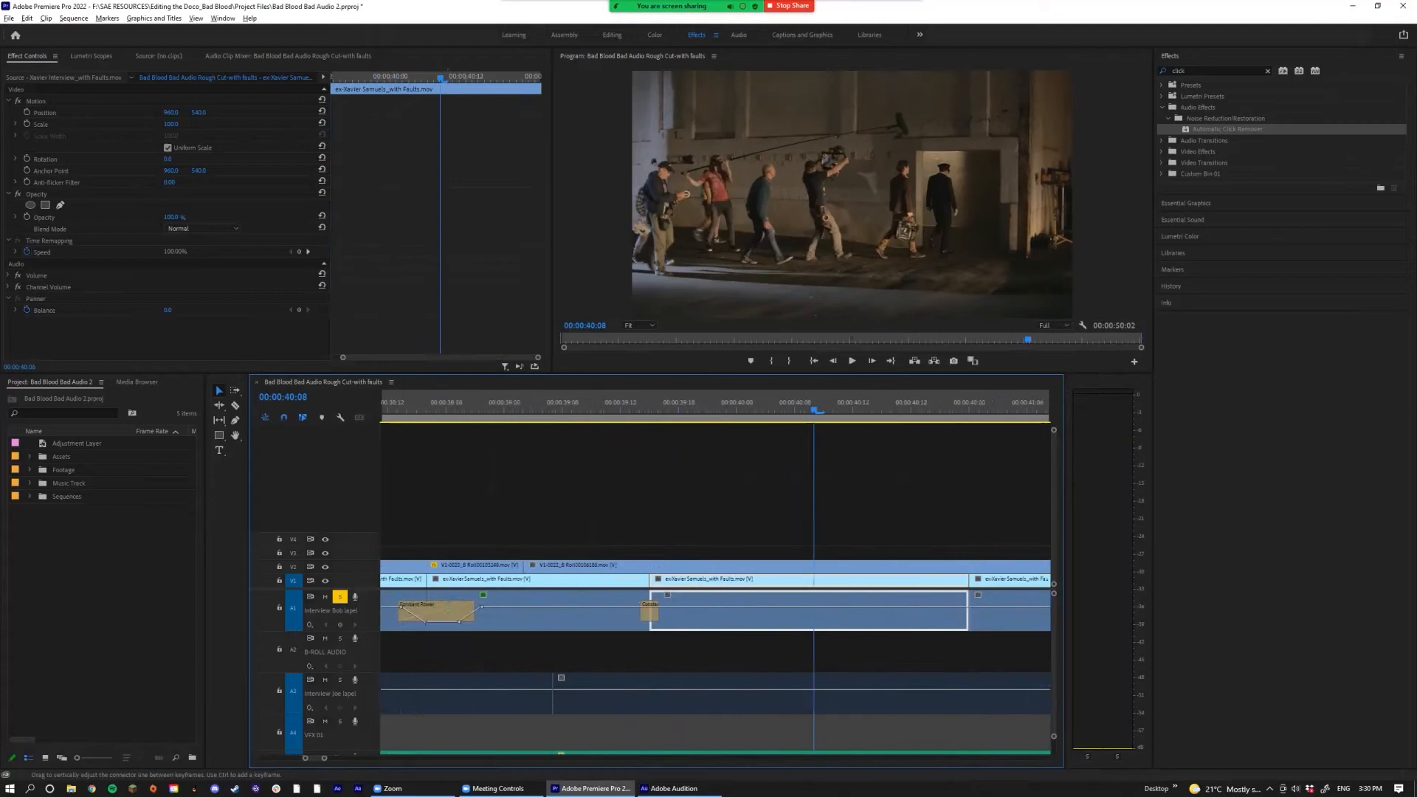
scroll(715, 591, "down", 2)
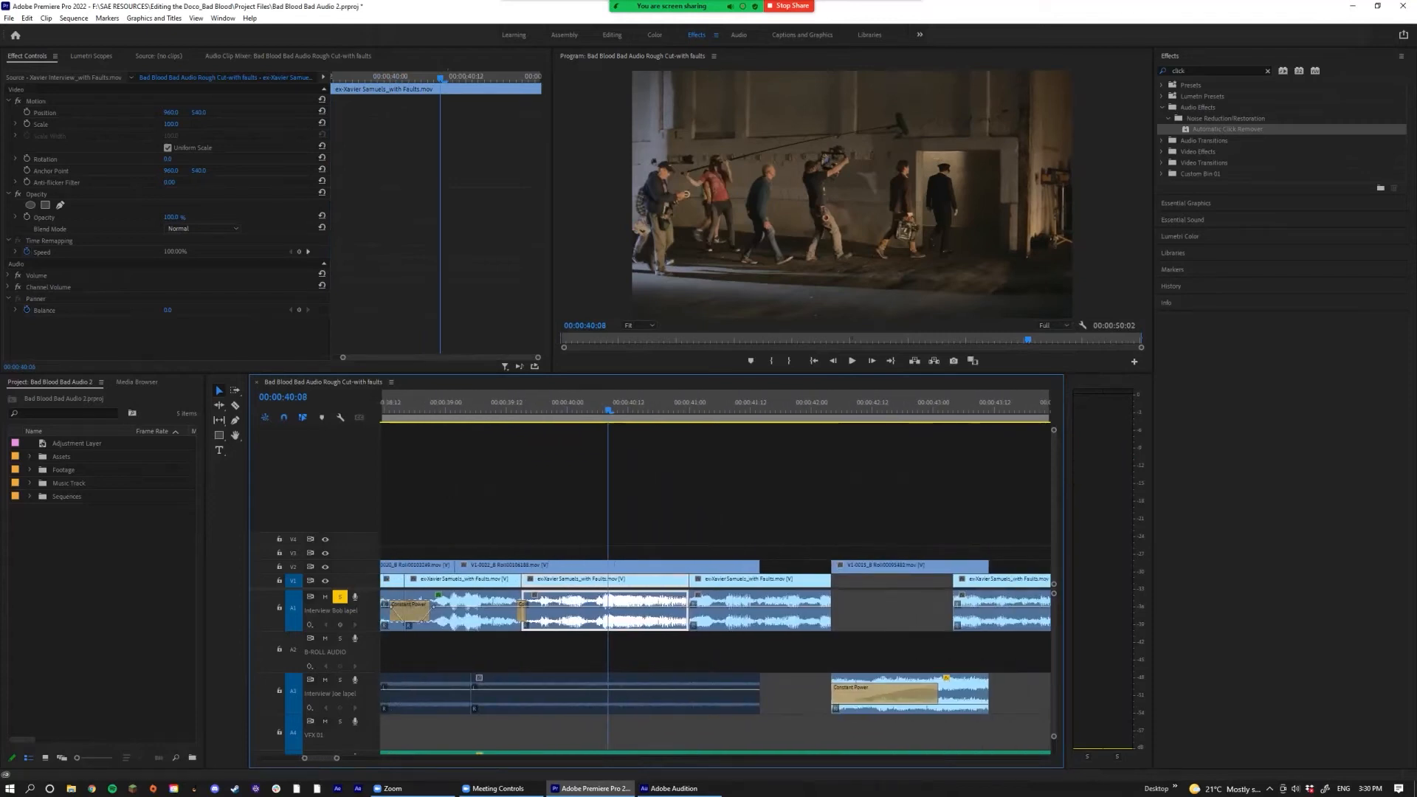
key("shift+7")
type("nois")
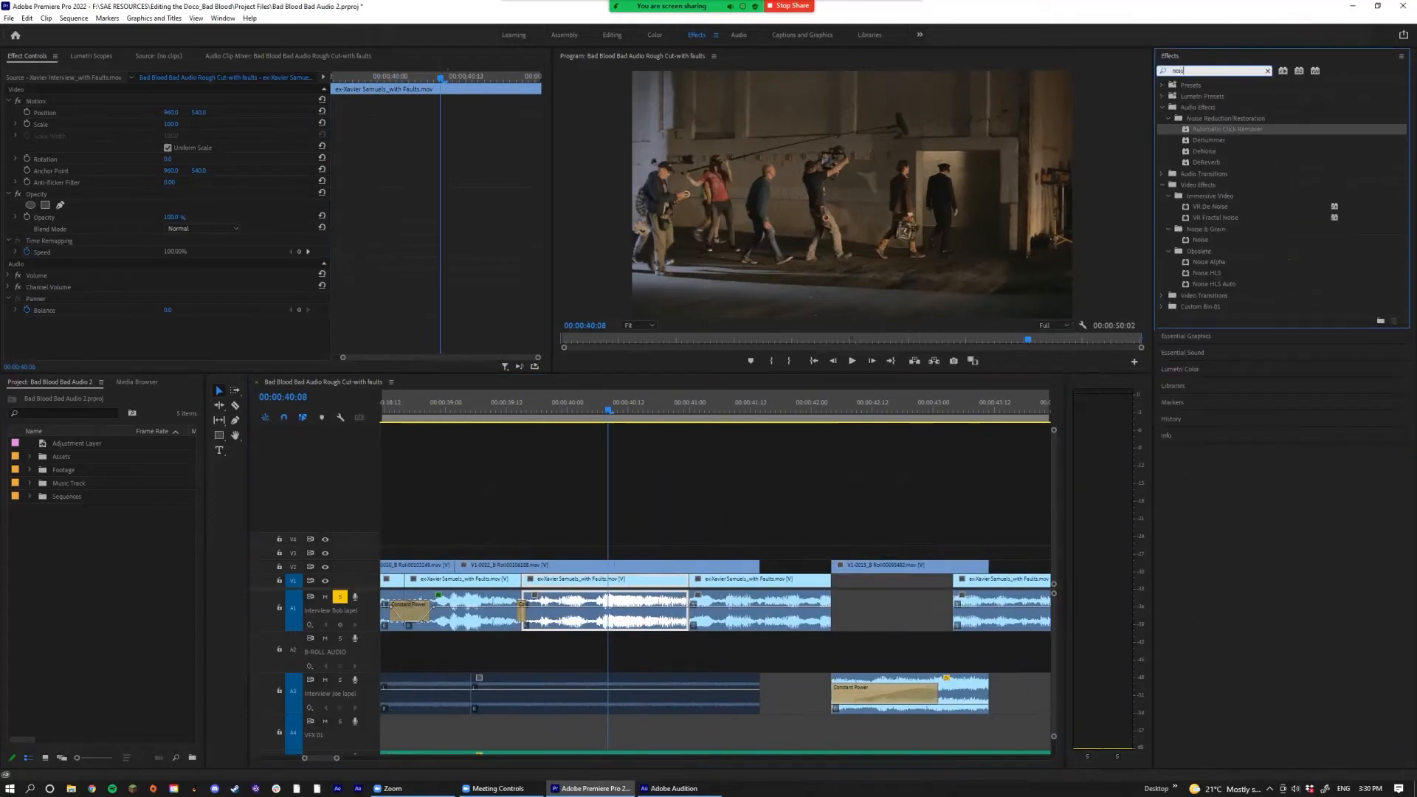
type("e red")
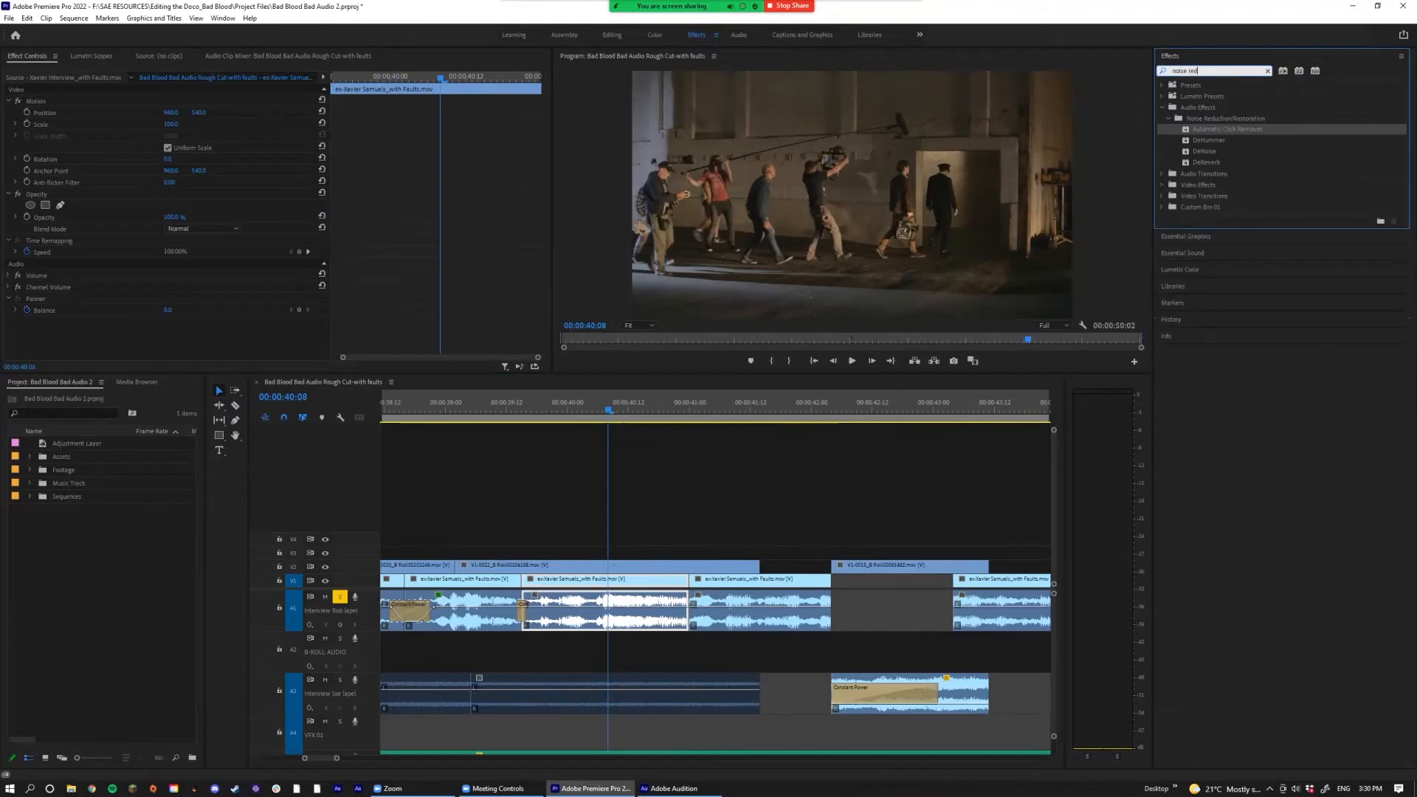
key("Down")
key("Down")
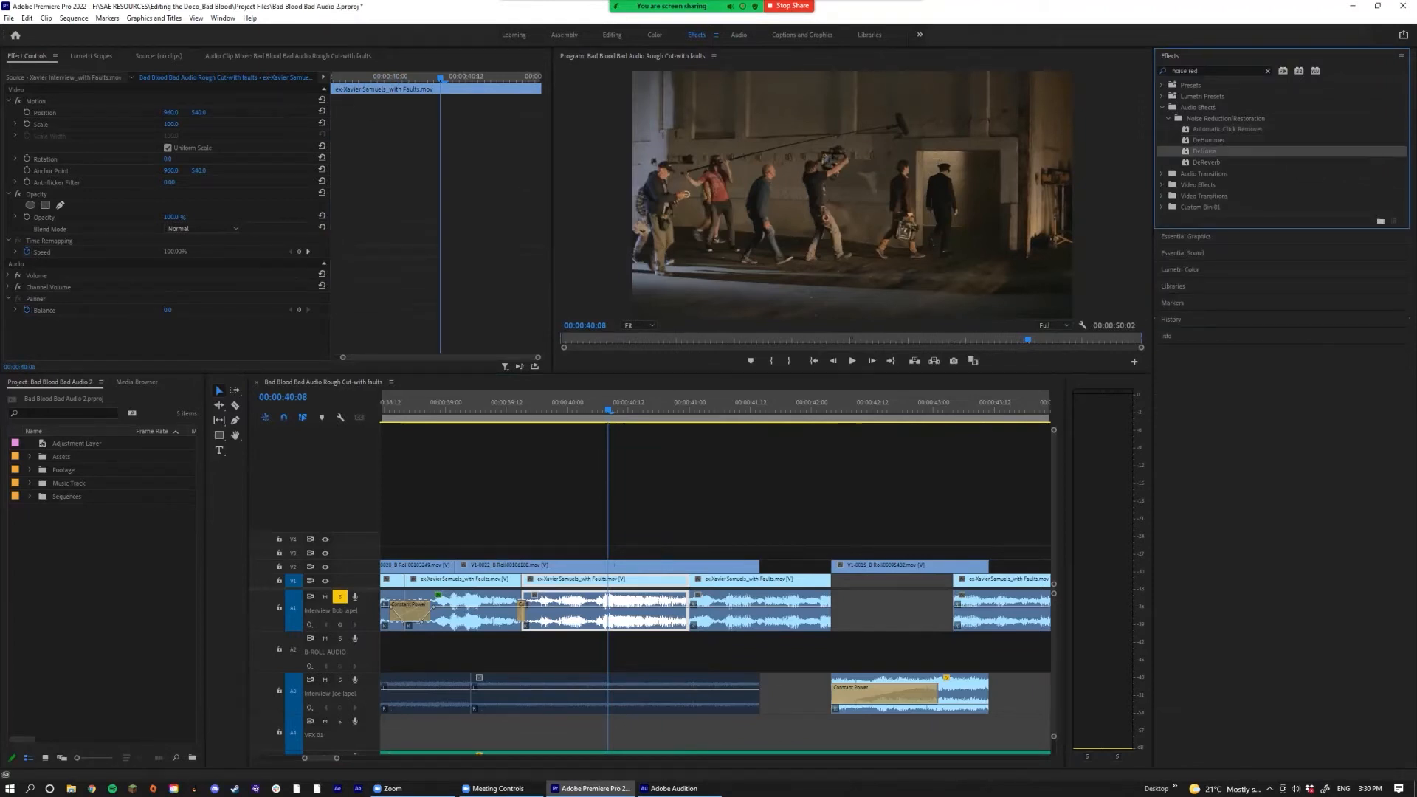
key("Up")
key("Down")
left_click_drag(930, 414, 622, 611)
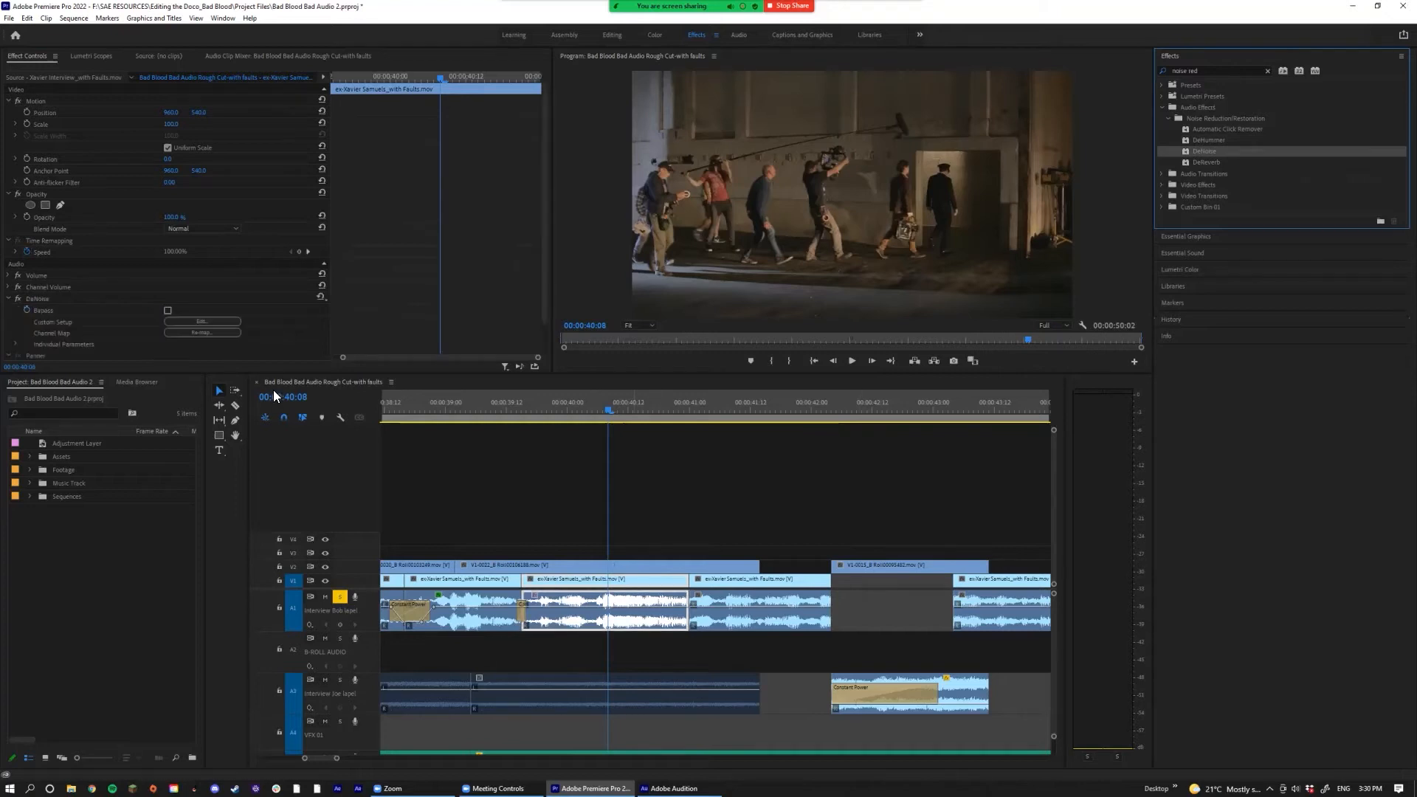
Step: Set the clip's DeNoise effect to the Light Noise Reduction preset and play the clip from its start
scroll(124, 326, "down", 1)
left_click(200, 285)
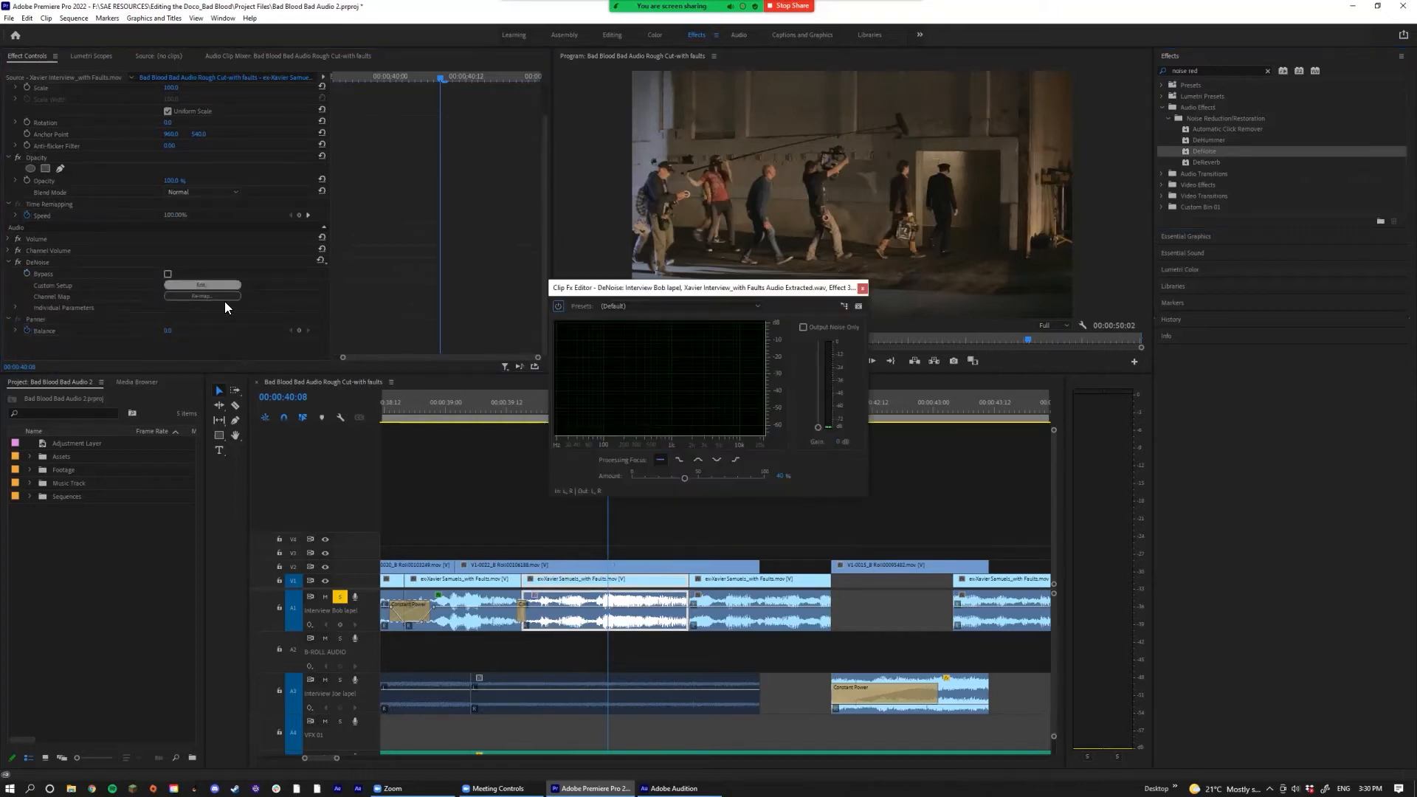
left_click_drag(718, 295, 354, 195)
left_click(345, 205)
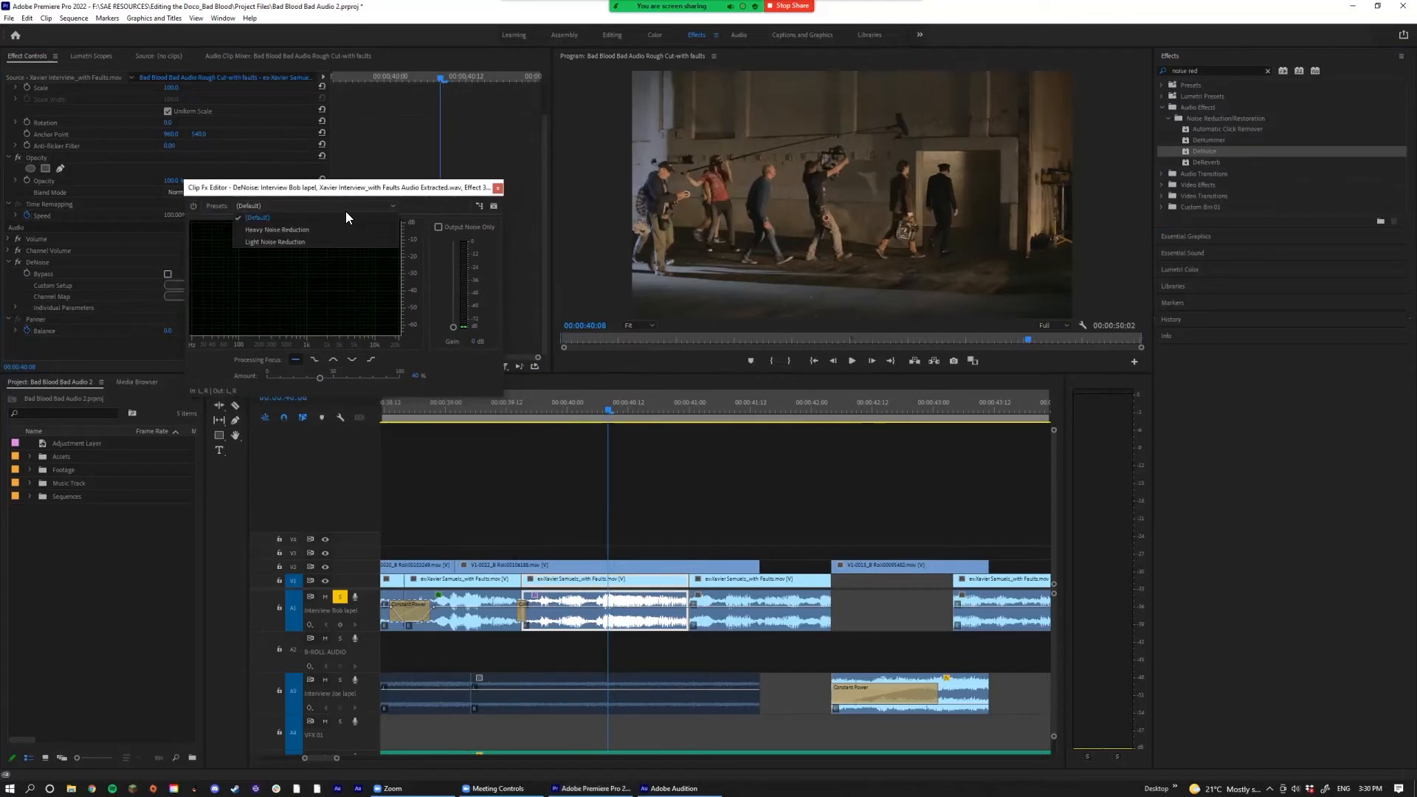
left_click(304, 239)
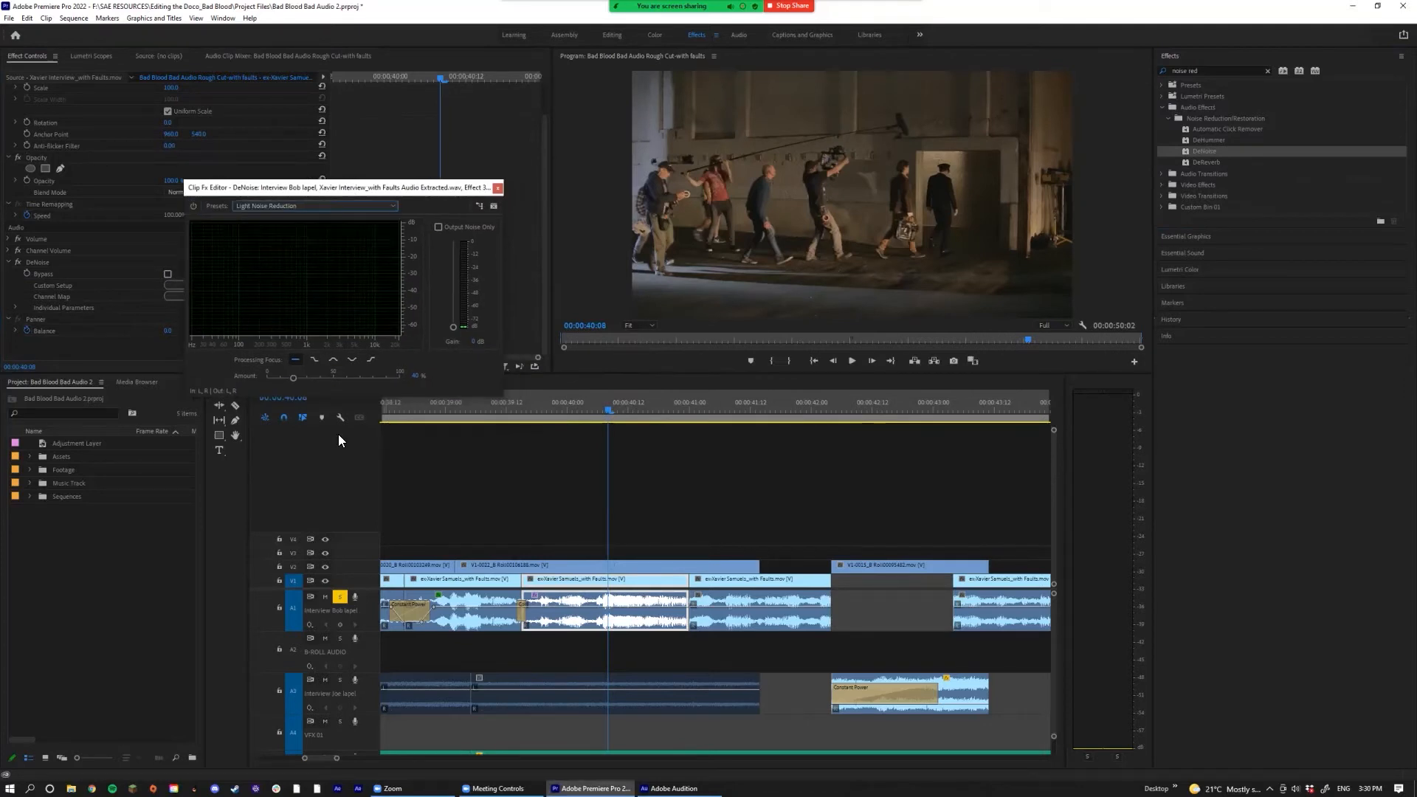
left_click_drag(611, 418, 521, 417)
key("space")
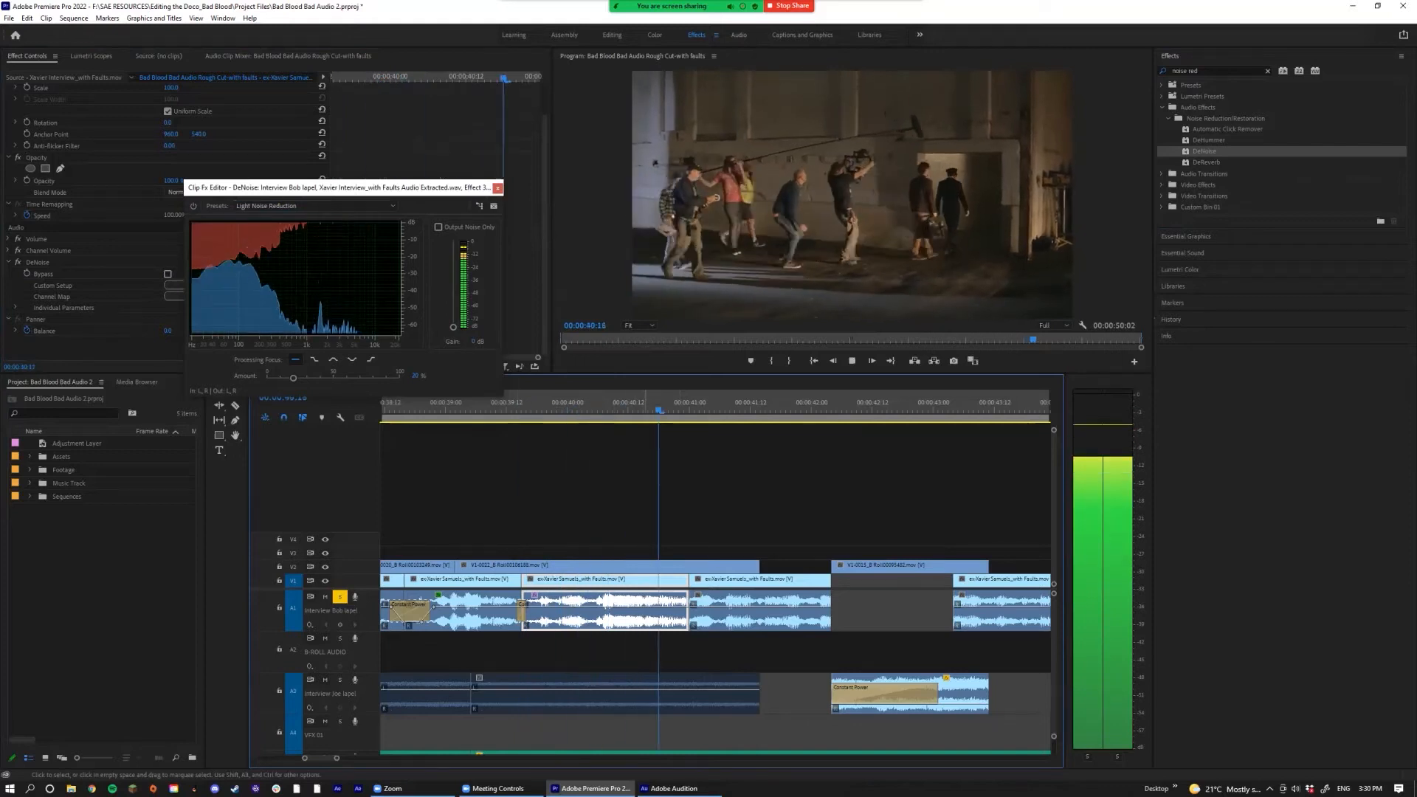
Step: Replay the denoised interview audio across the 00:00:39:15 cut and on into the following clip
left_click(499, 412)
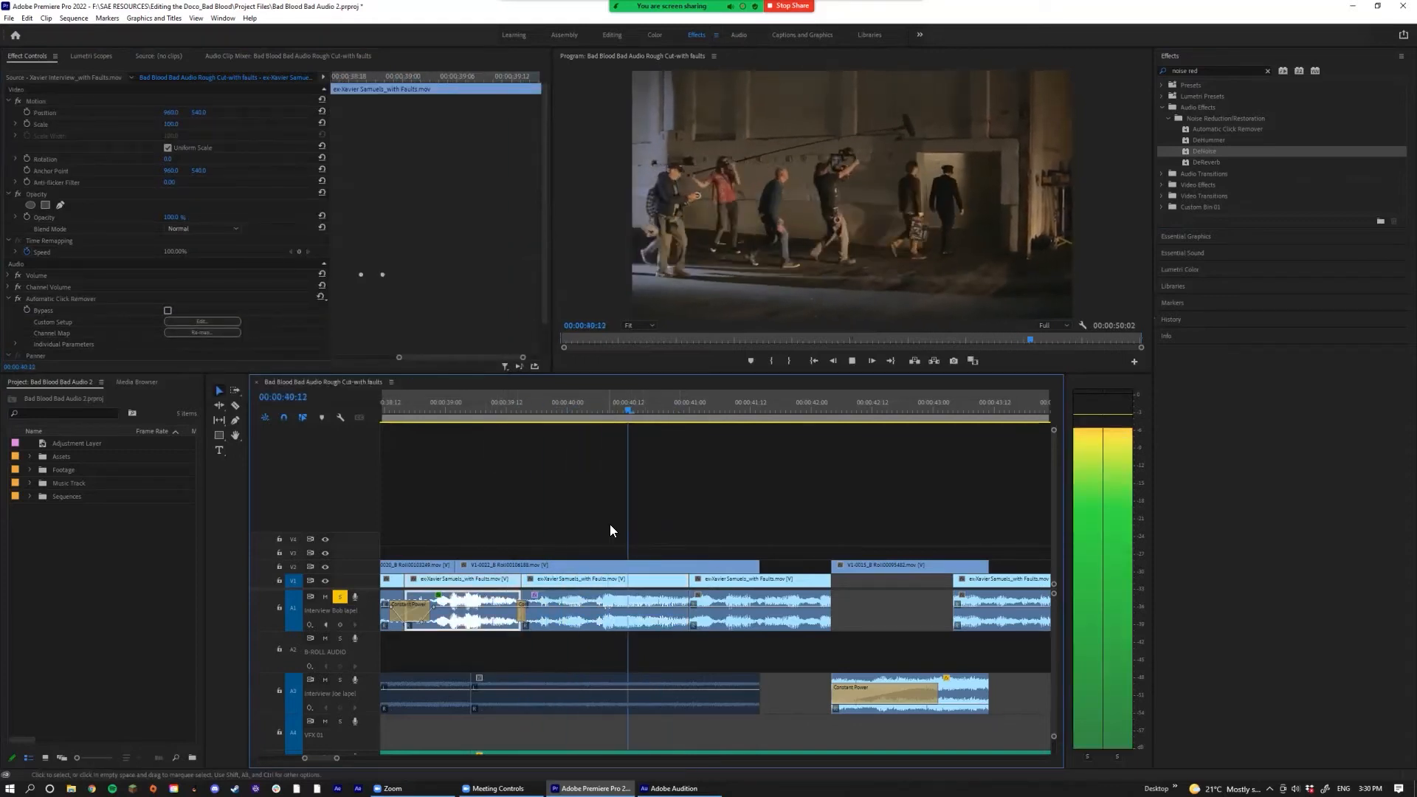
left_click(514, 404)
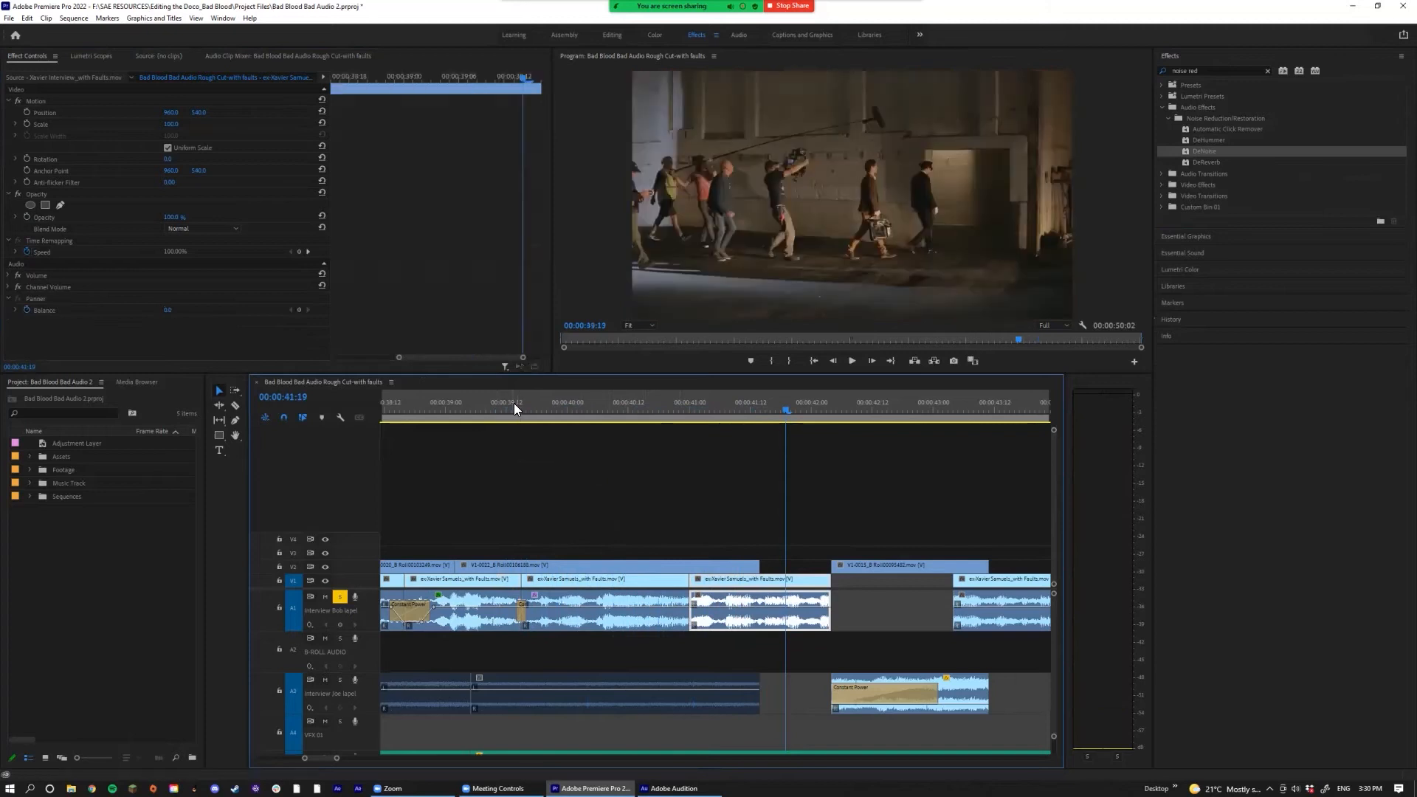
left_click_drag(764, 289, 480, 267)
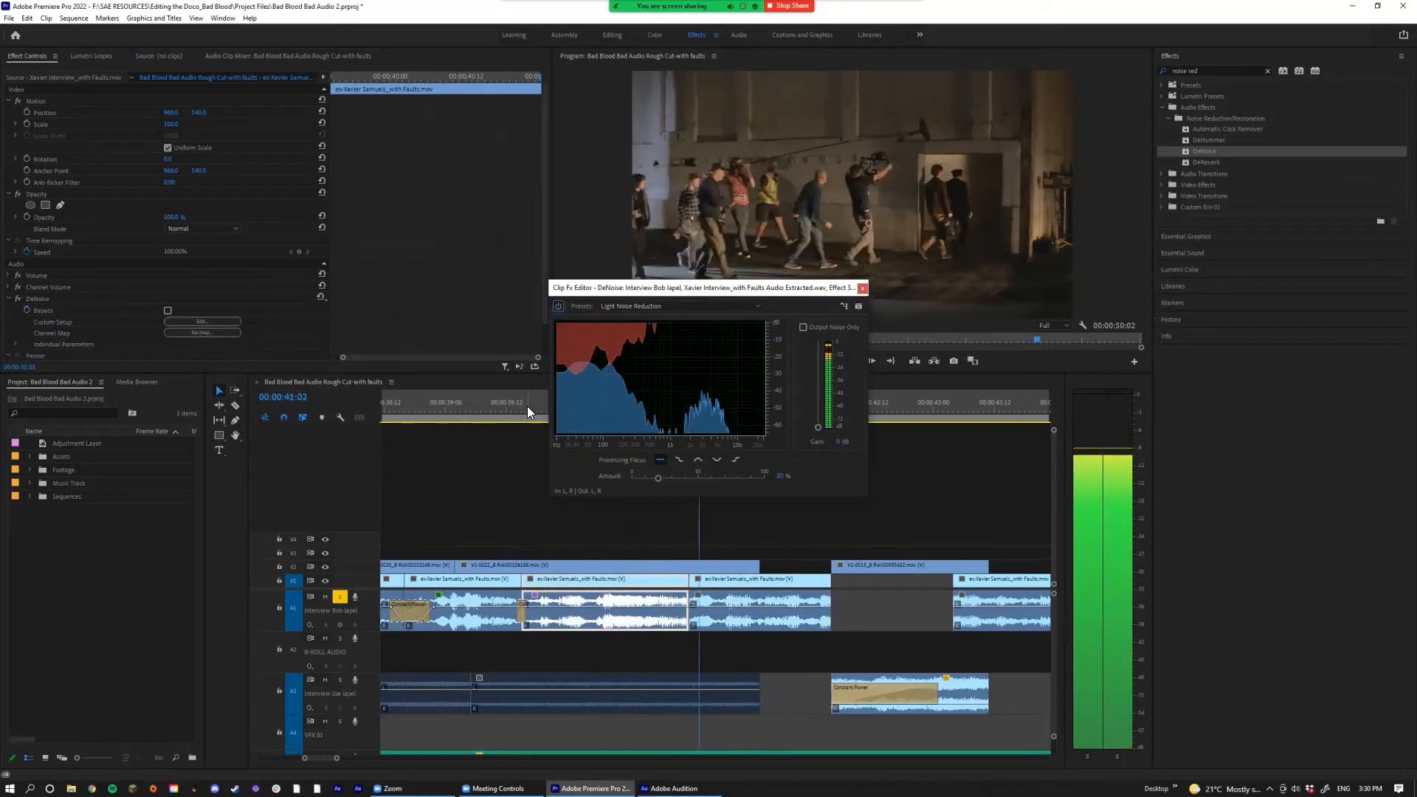
key("space")
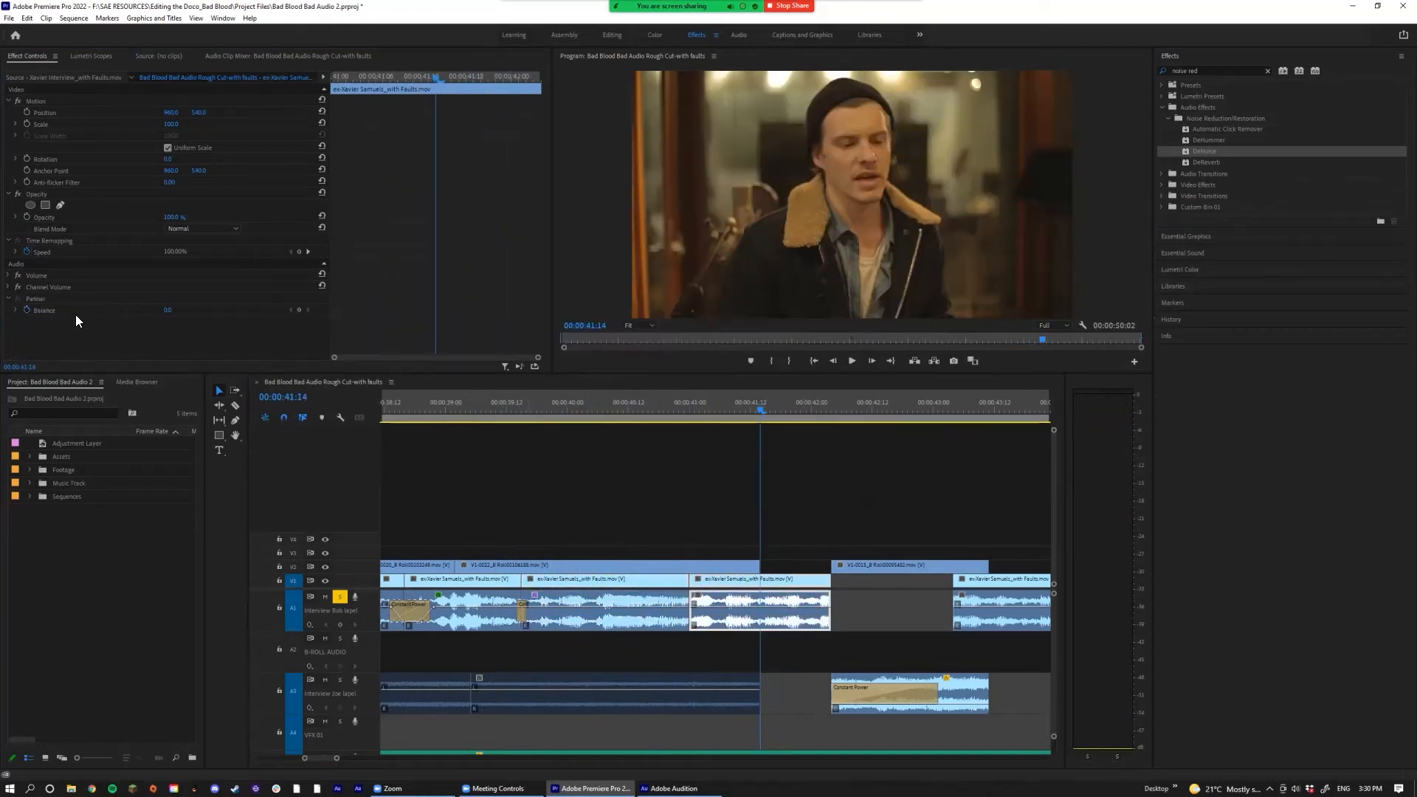
Step: Close the DeNoise editor and remove the DeNoise effect from the interview clip starting at 00:00:39:15
left_click(636, 611)
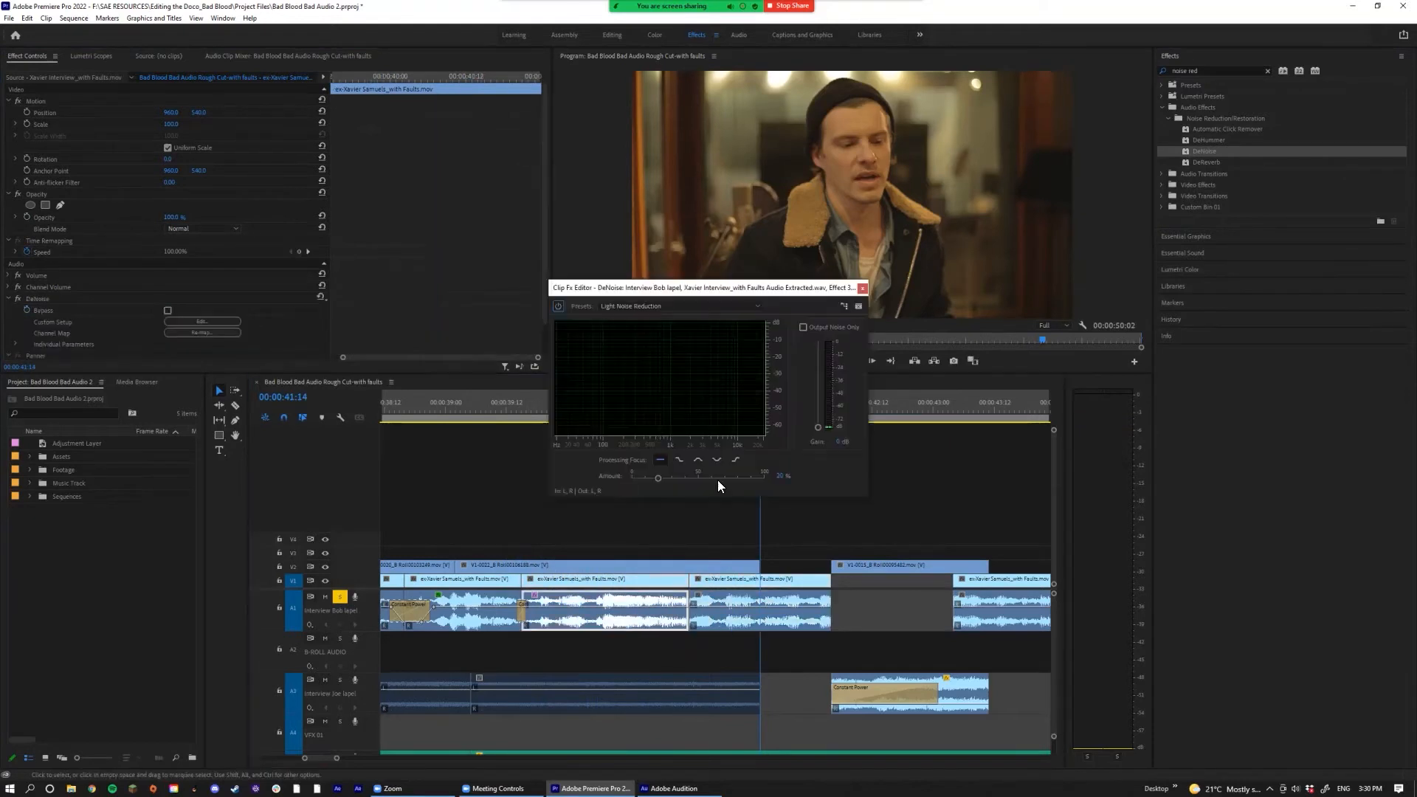
left_click(861, 288)
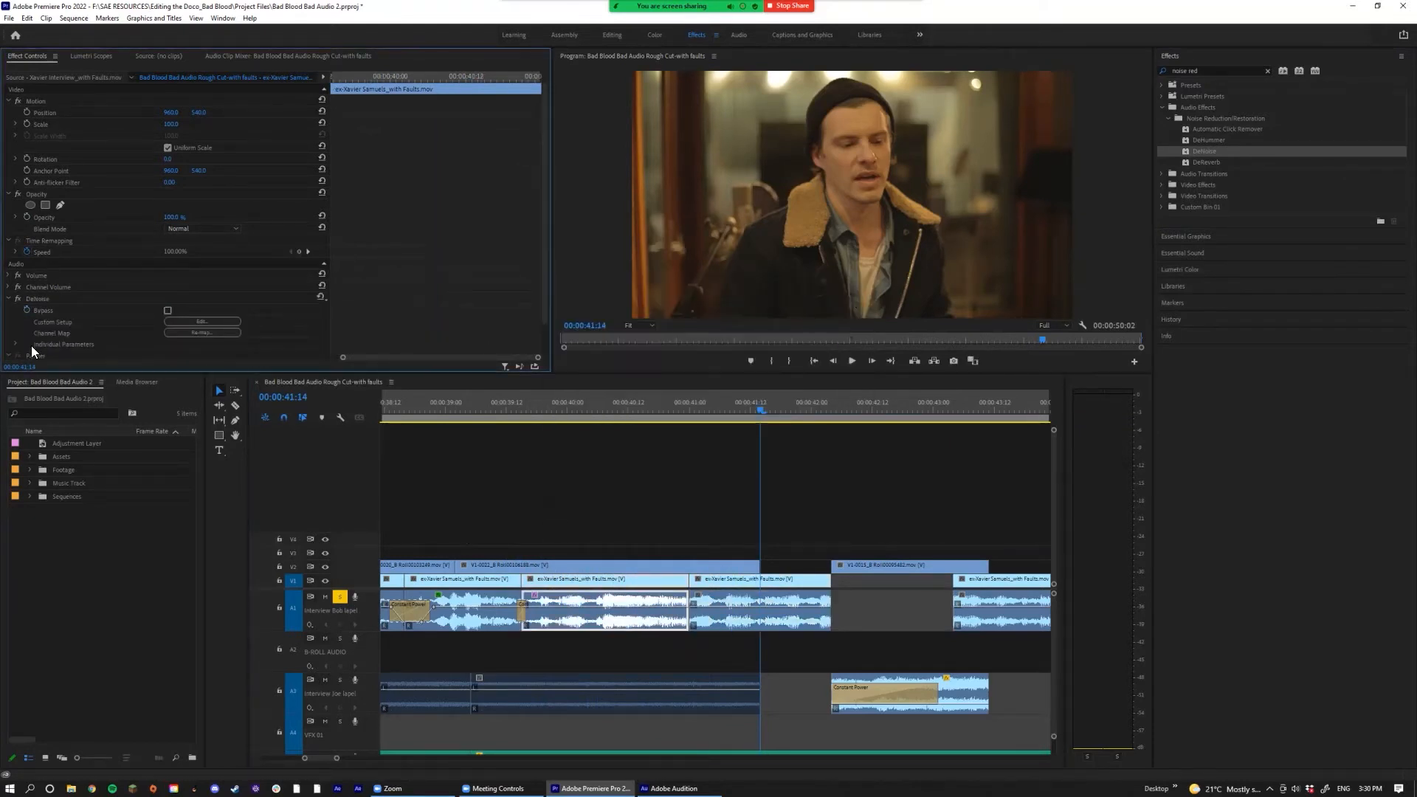
scroll(59, 339, "down", 1)
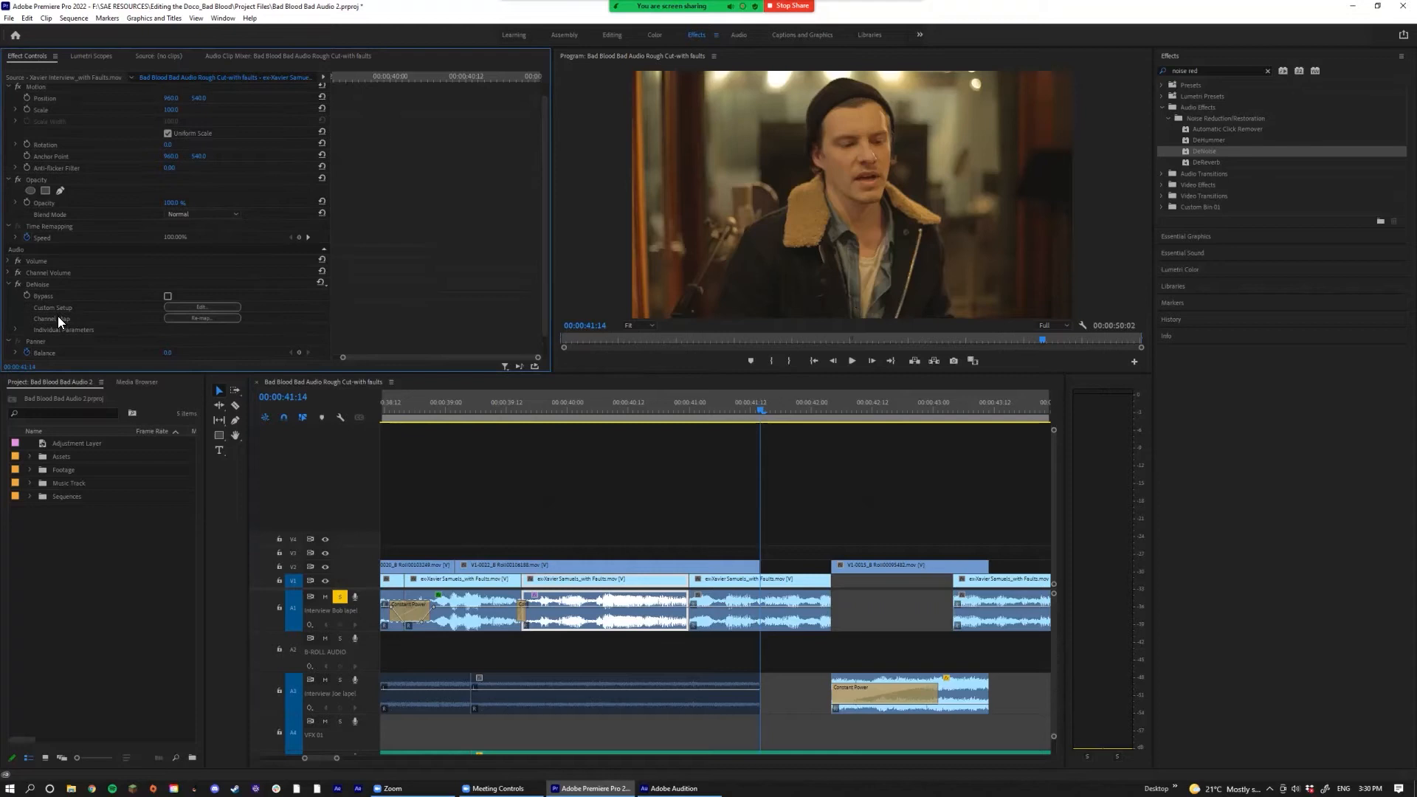
left_click(41, 283)
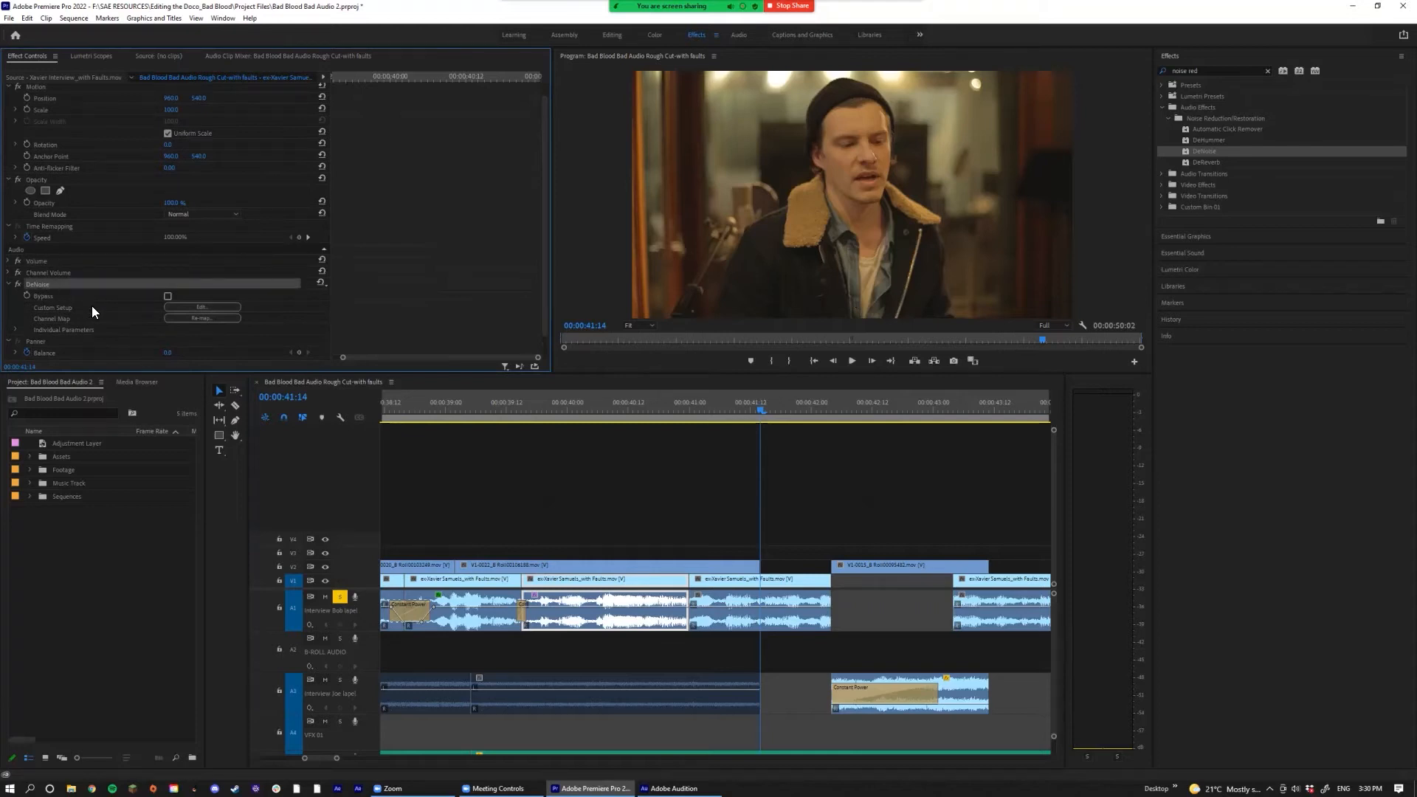
key("Delete")
Step: Add DeHummer to the interview clip starting at 00:00:39:15 and play the clip with the default preset
left_click(1206, 163)
left_click(1208, 141)
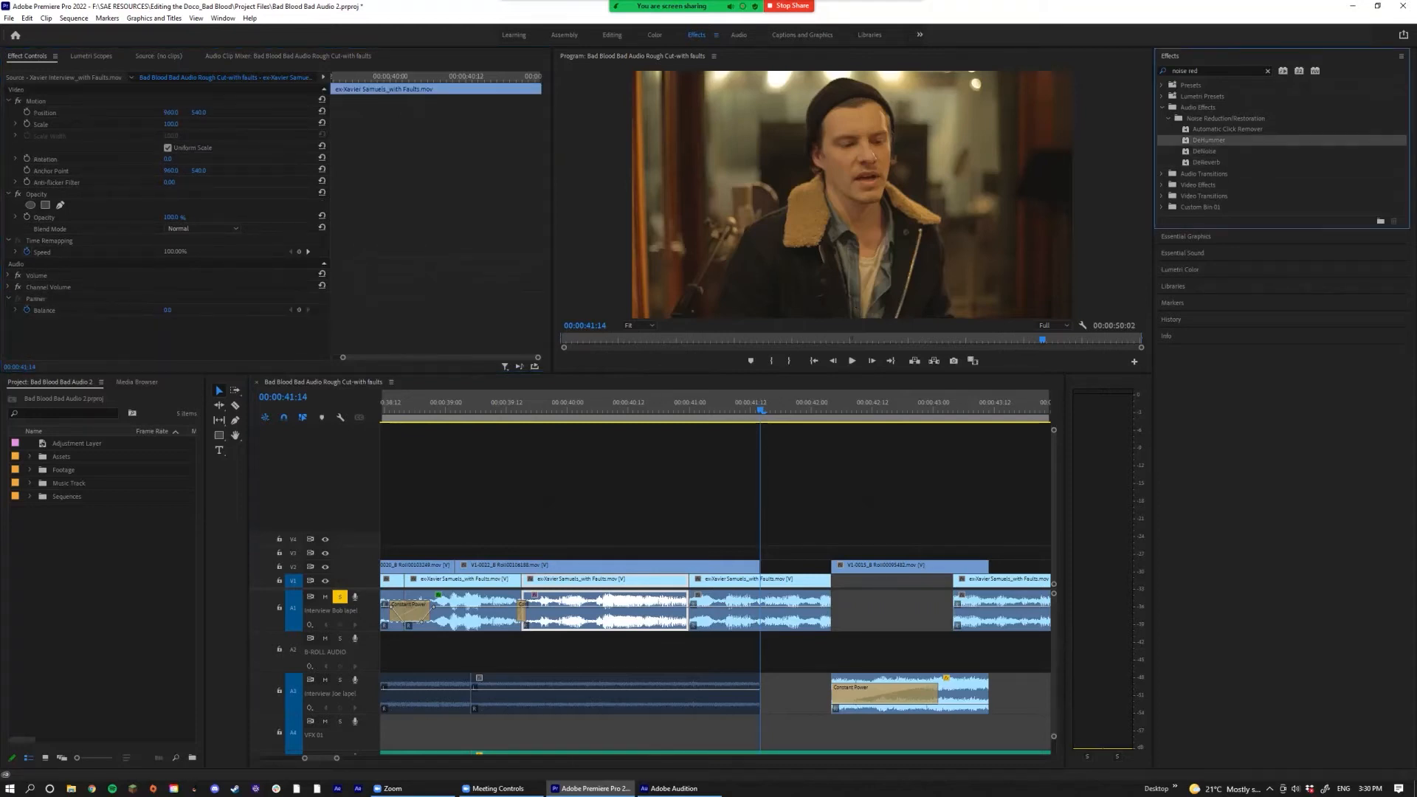
left_click_drag(1208, 141, 605, 611)
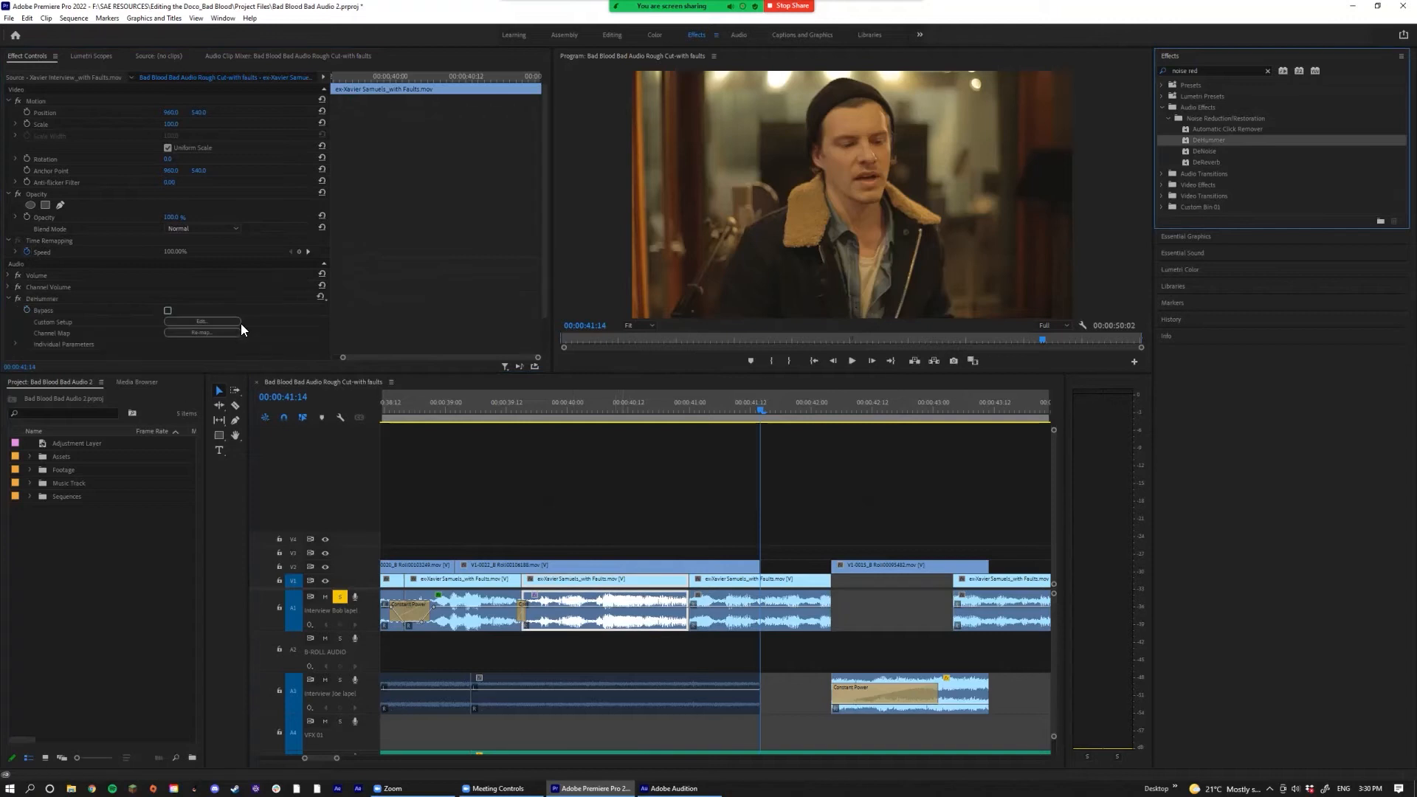
left_click(231, 322)
left_click_drag(700, 266, 303, 180)
left_click(537, 408)
key("space")
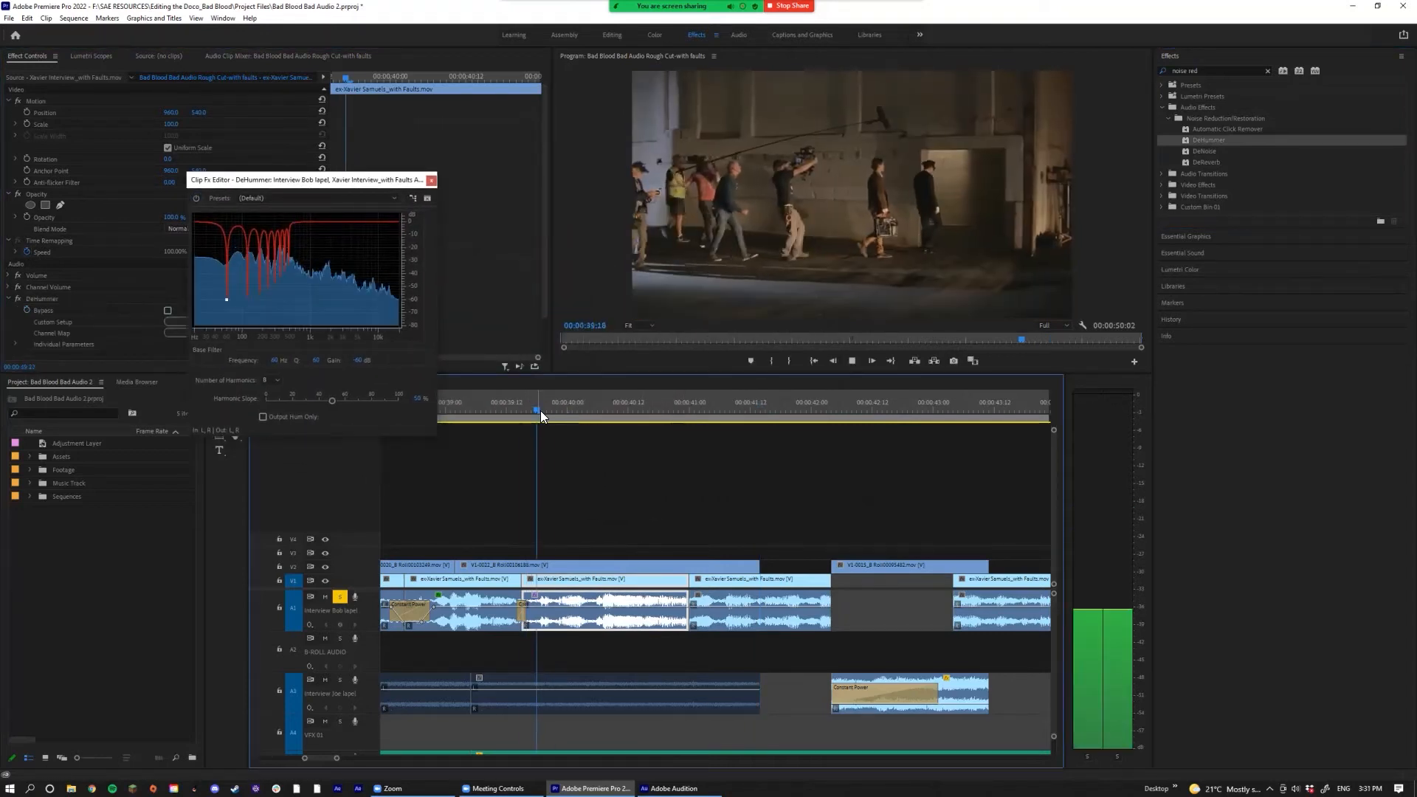
key("space")
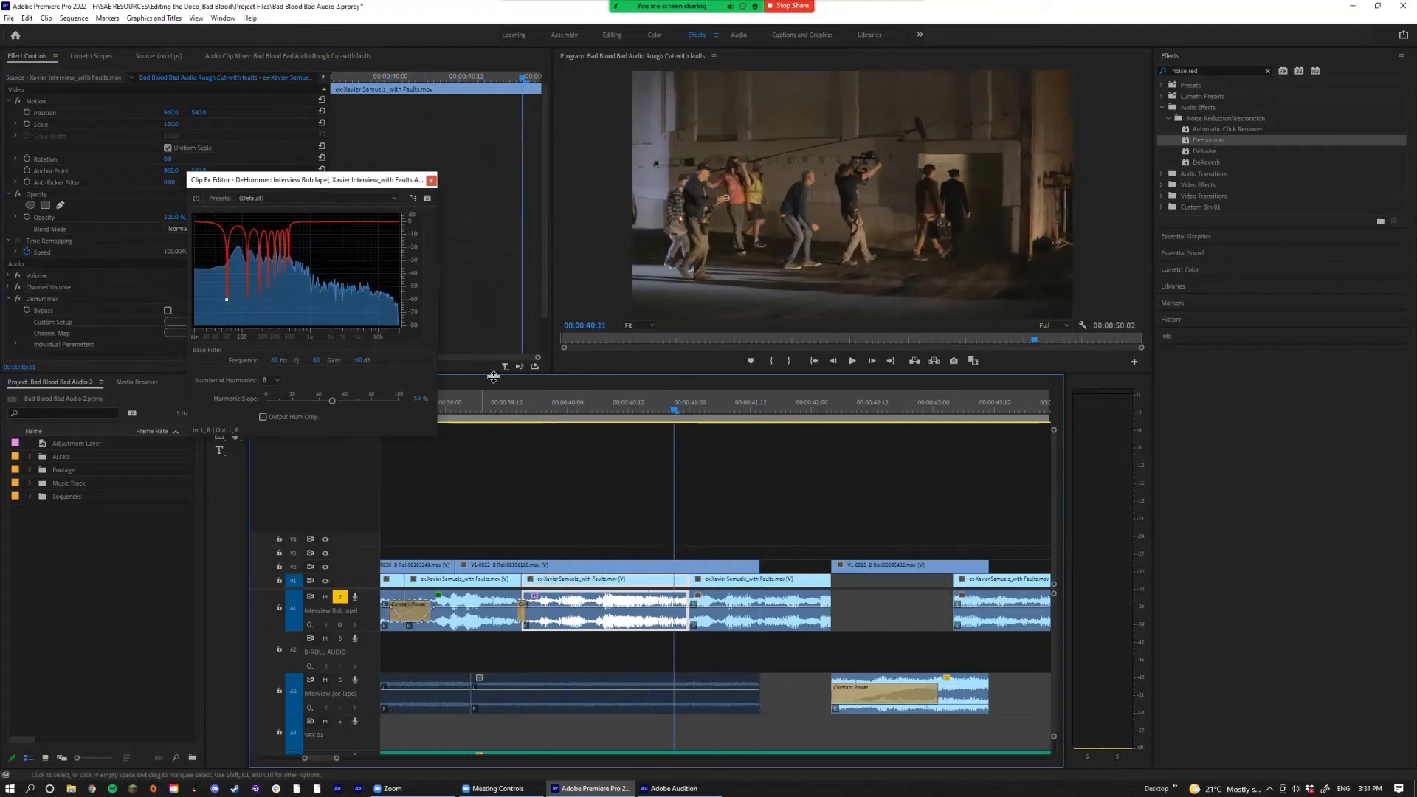
Step: Close the DeHummer editor and remove the DeHummer effect from the interview clip
left_click(433, 181)
left_click(43, 299)
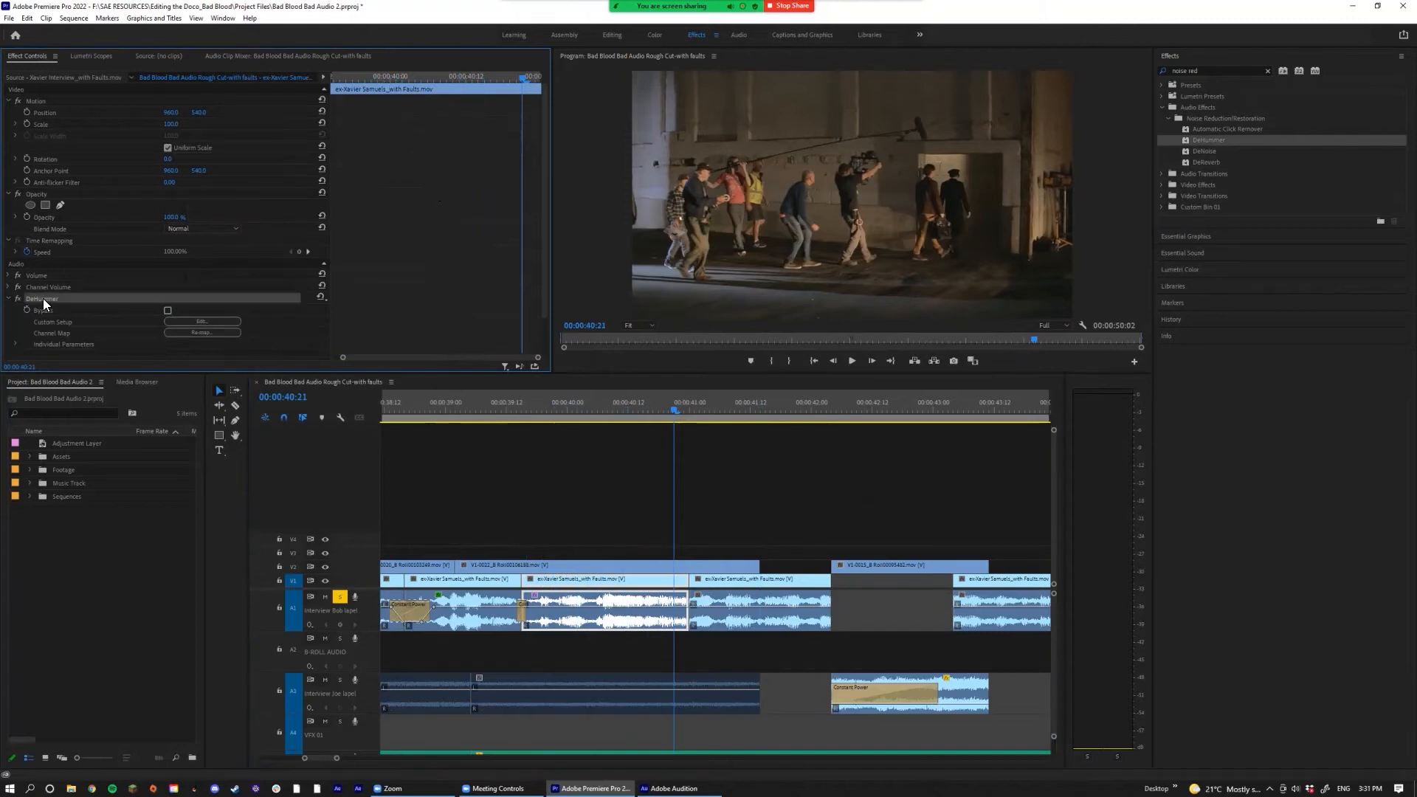
key("Delete")
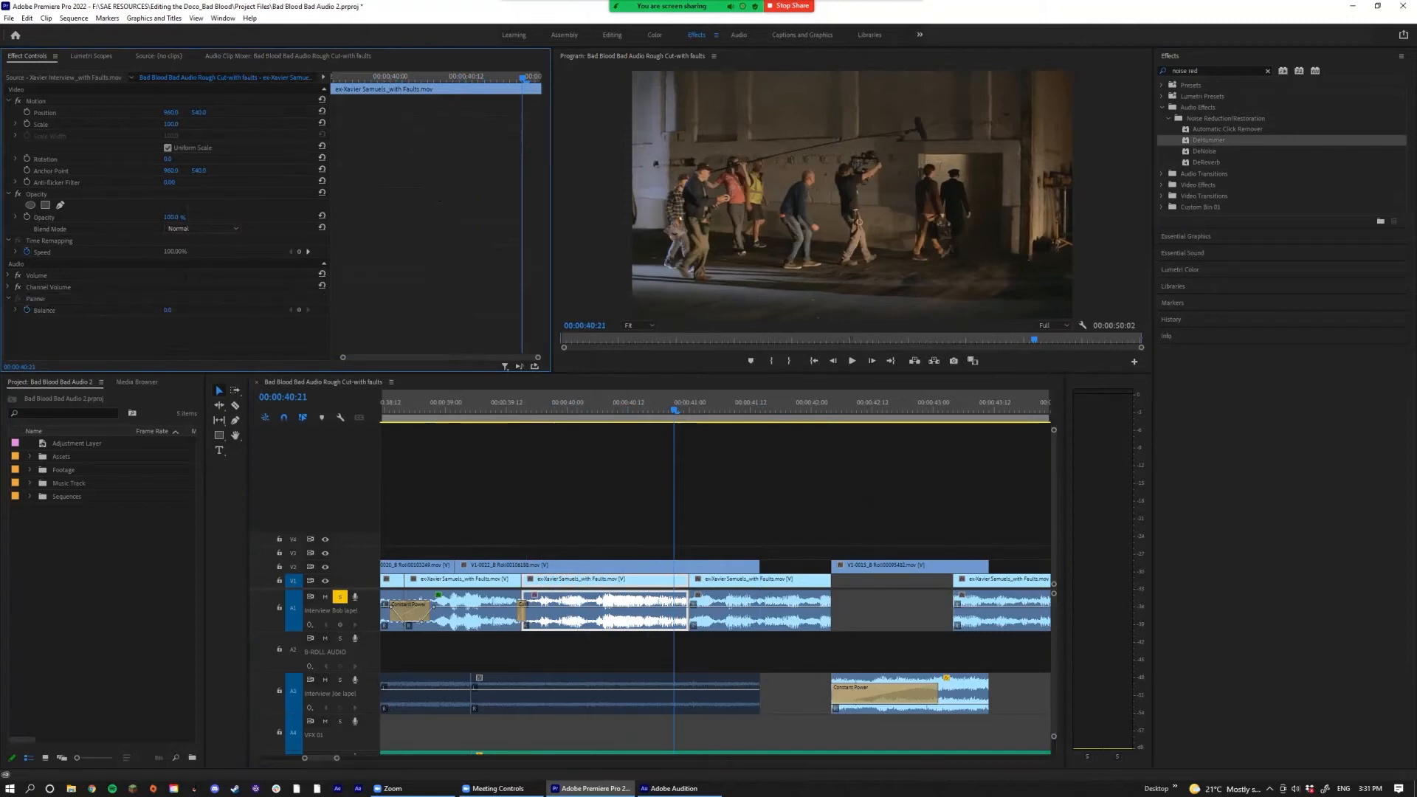
Step: Add DeNoise to the interview clip starting at 00:00:39:15 and set it to the Light Noise Reduction preset
left_click(1204, 151)
left_click_drag(957, 247, 621, 611)
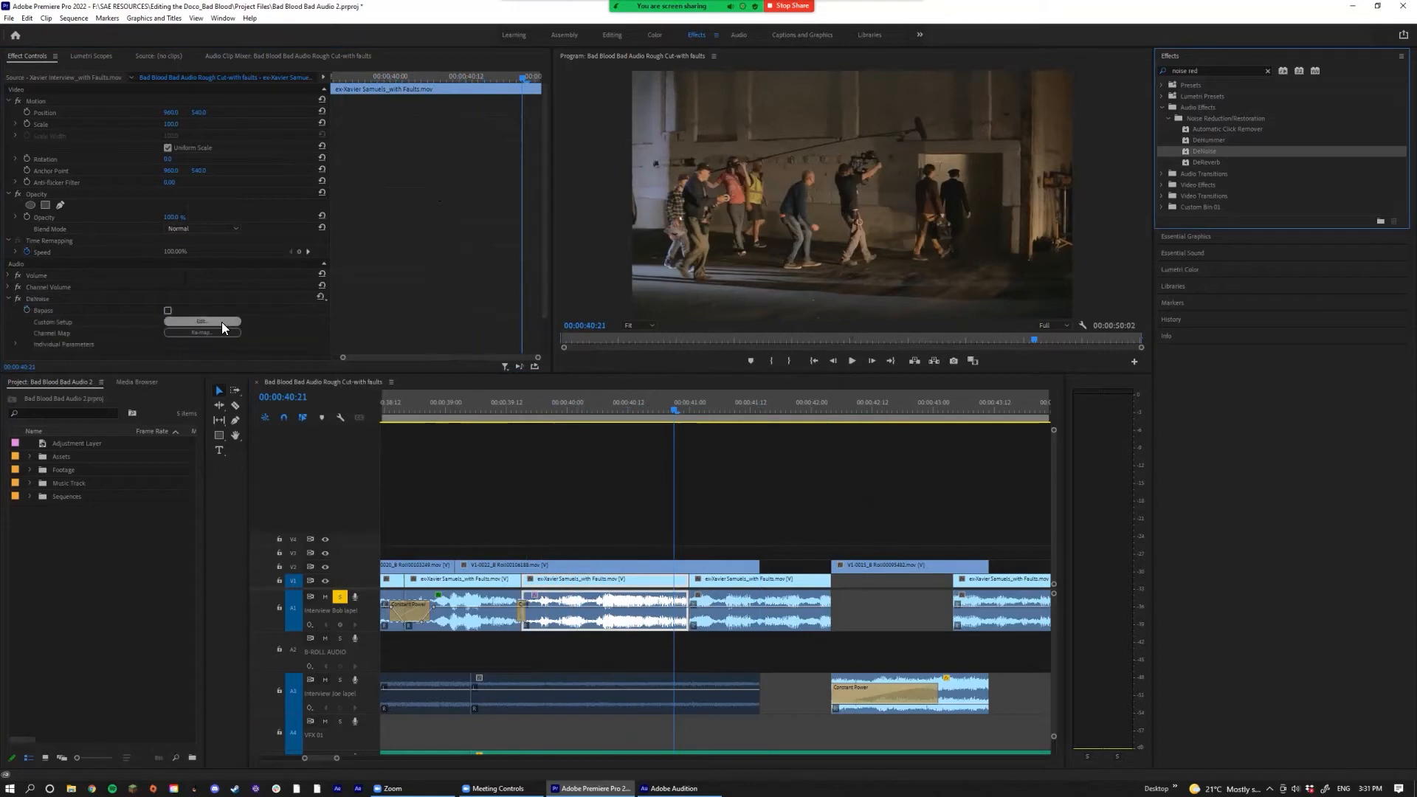
left_click(221, 323)
left_click_drag(625, 288, 369, 270)
left_click(450, 285)
left_click(419, 317)
left_click_drag(486, 269, 383, 239)
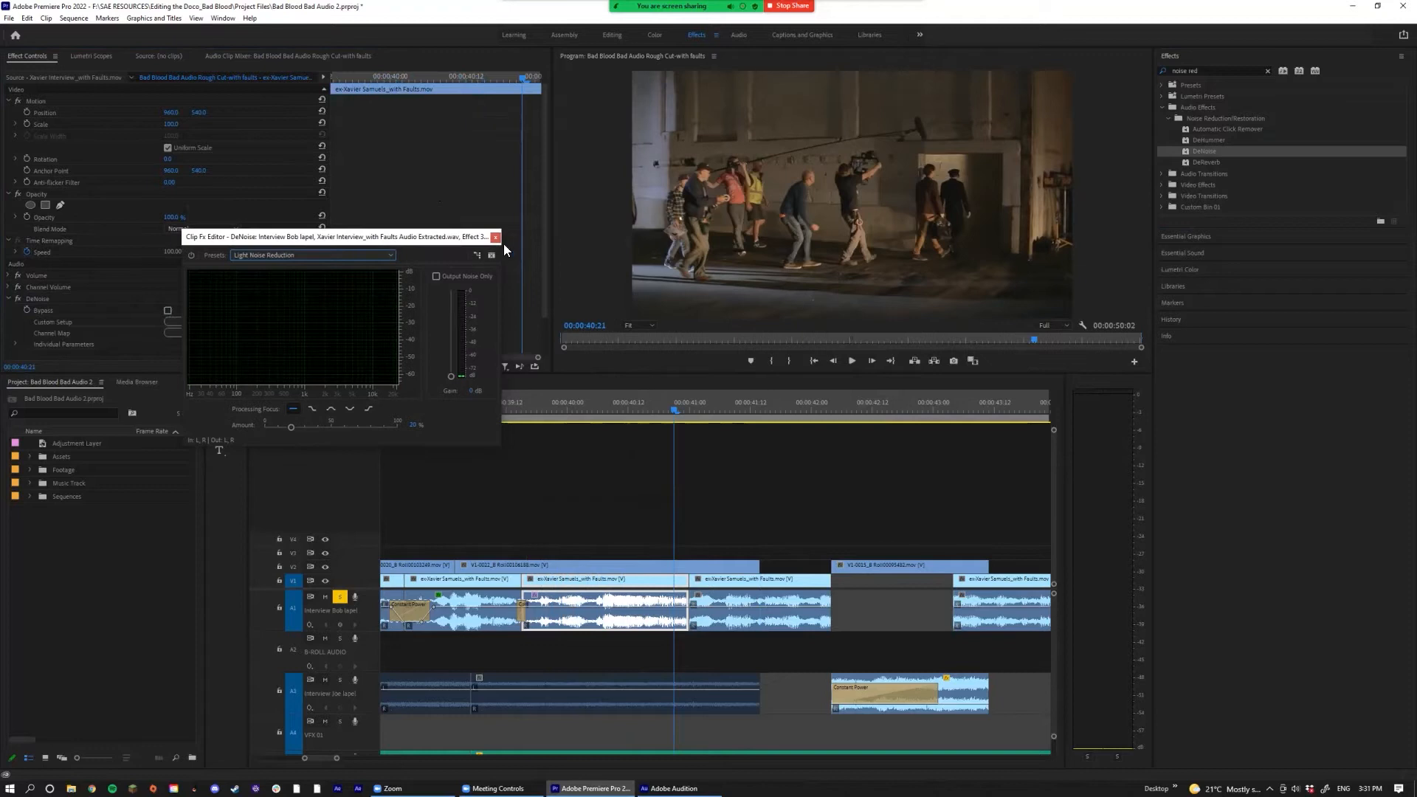
left_click(497, 238)
Step: Play the interview audio from about 00:00:39:10 across the cut, and replay the start of the denoised clip
left_click(500, 411)
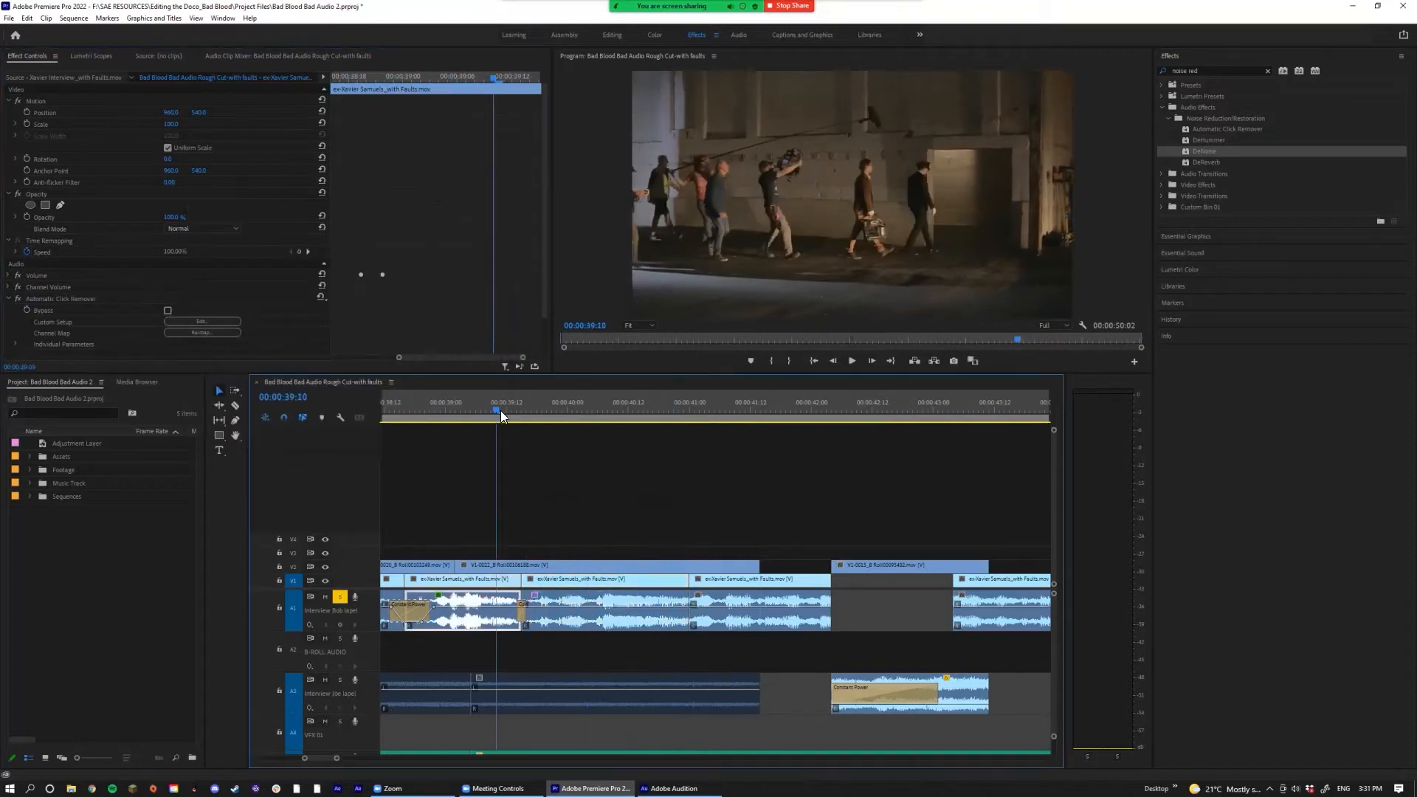
key("space")
key("space")
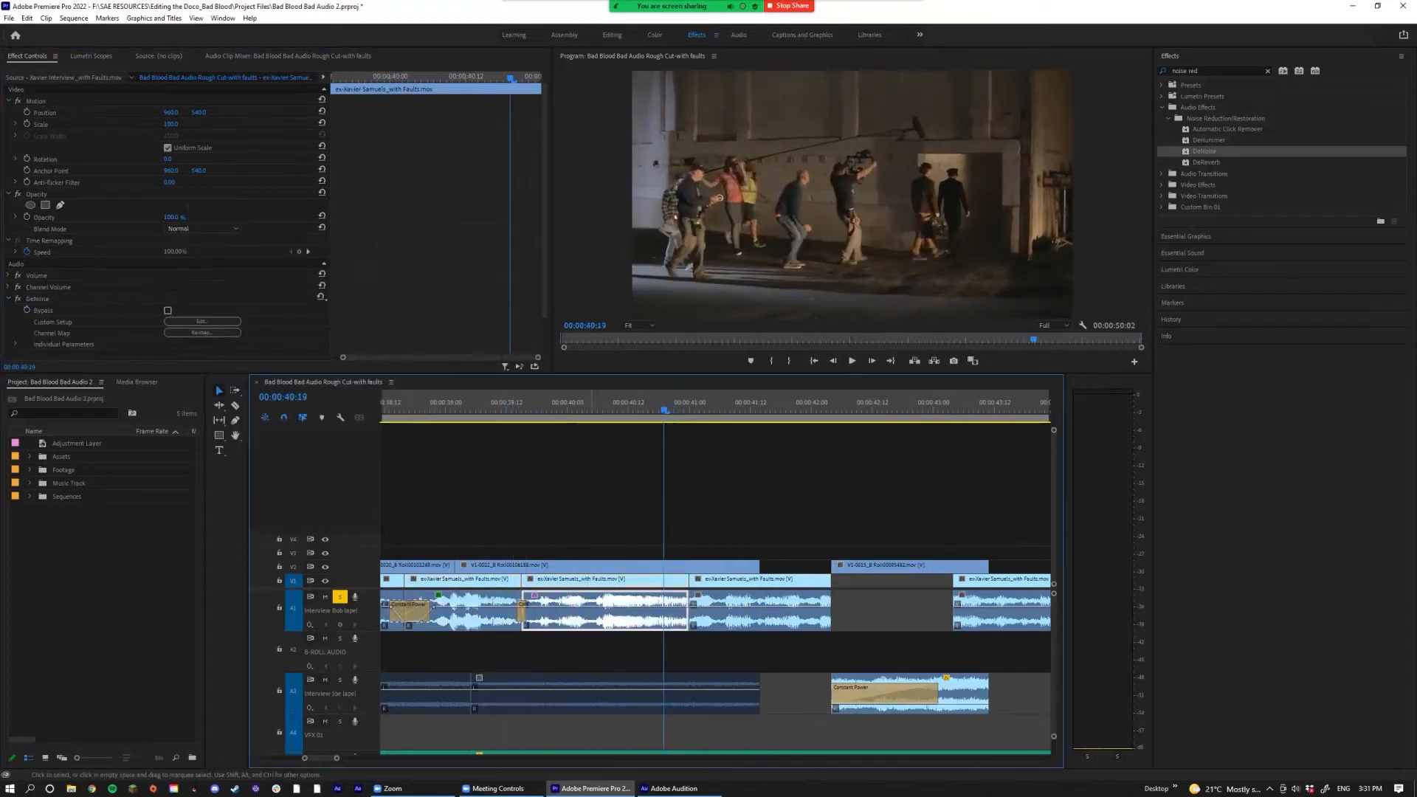
key("=")
left_click(478, 409)
key("space")
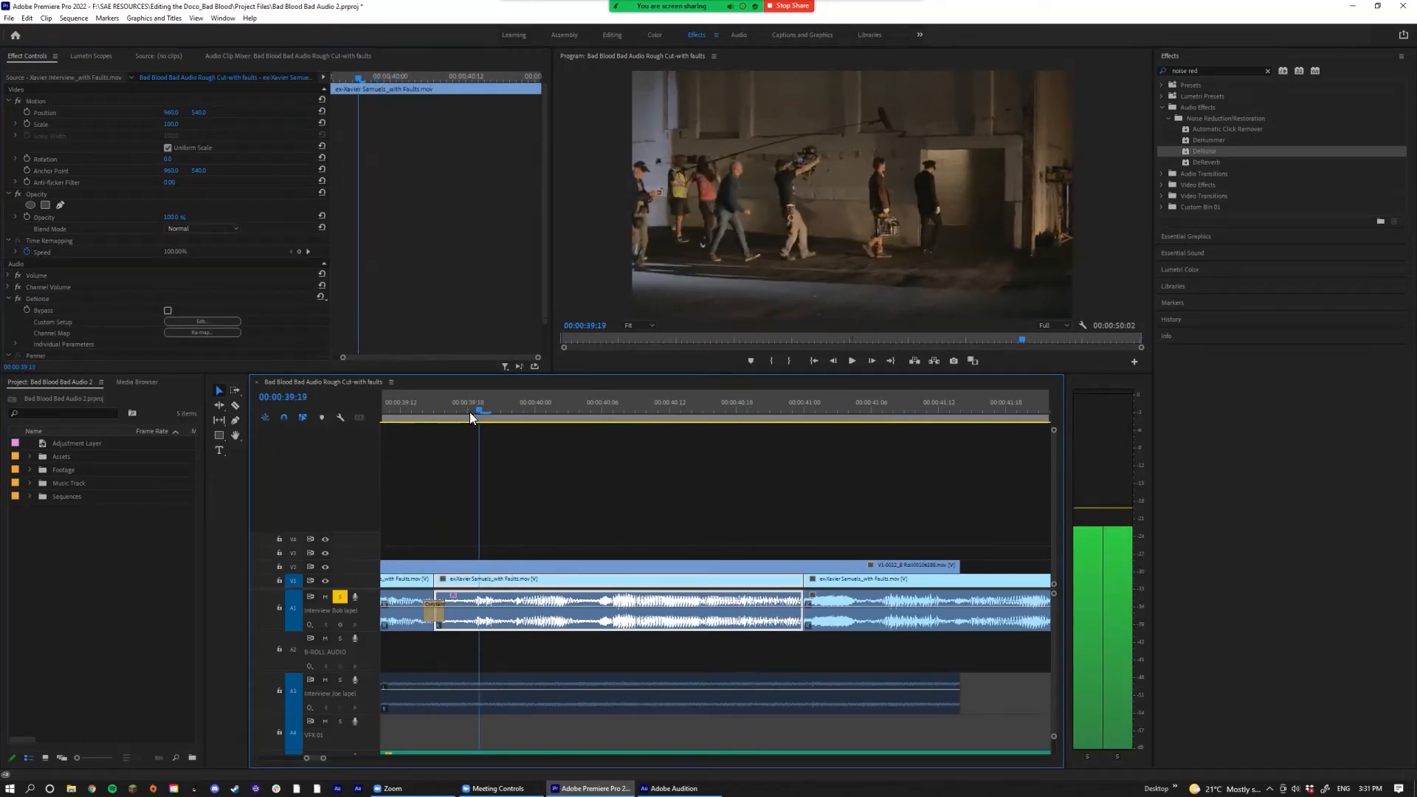
Step: Play the interview audio leading up to the 00:00:39:15 cut, replaying it from about 00:00:38:20
key("-")
left_click(498, 402)
key("space")
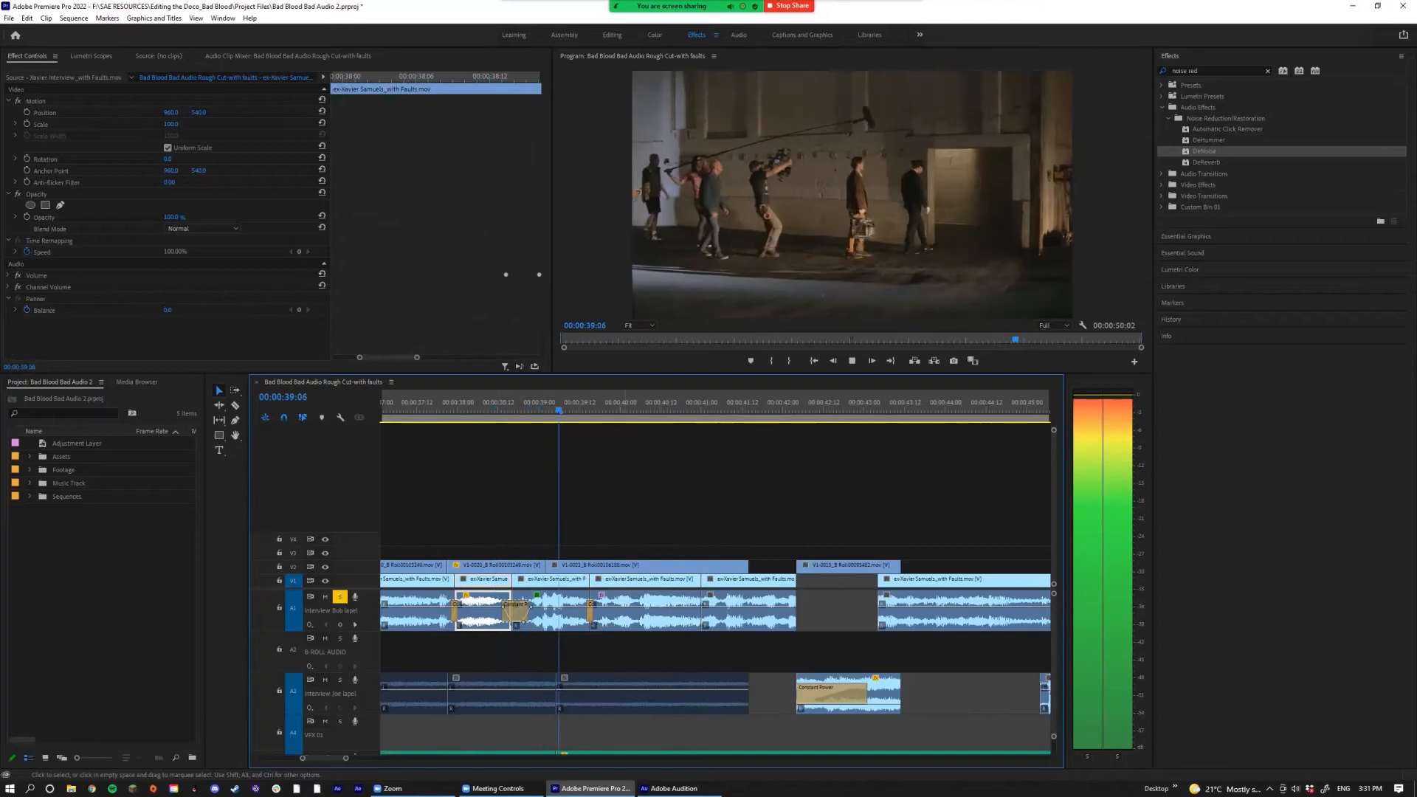
key("space")
left_click(524, 409)
key("space")
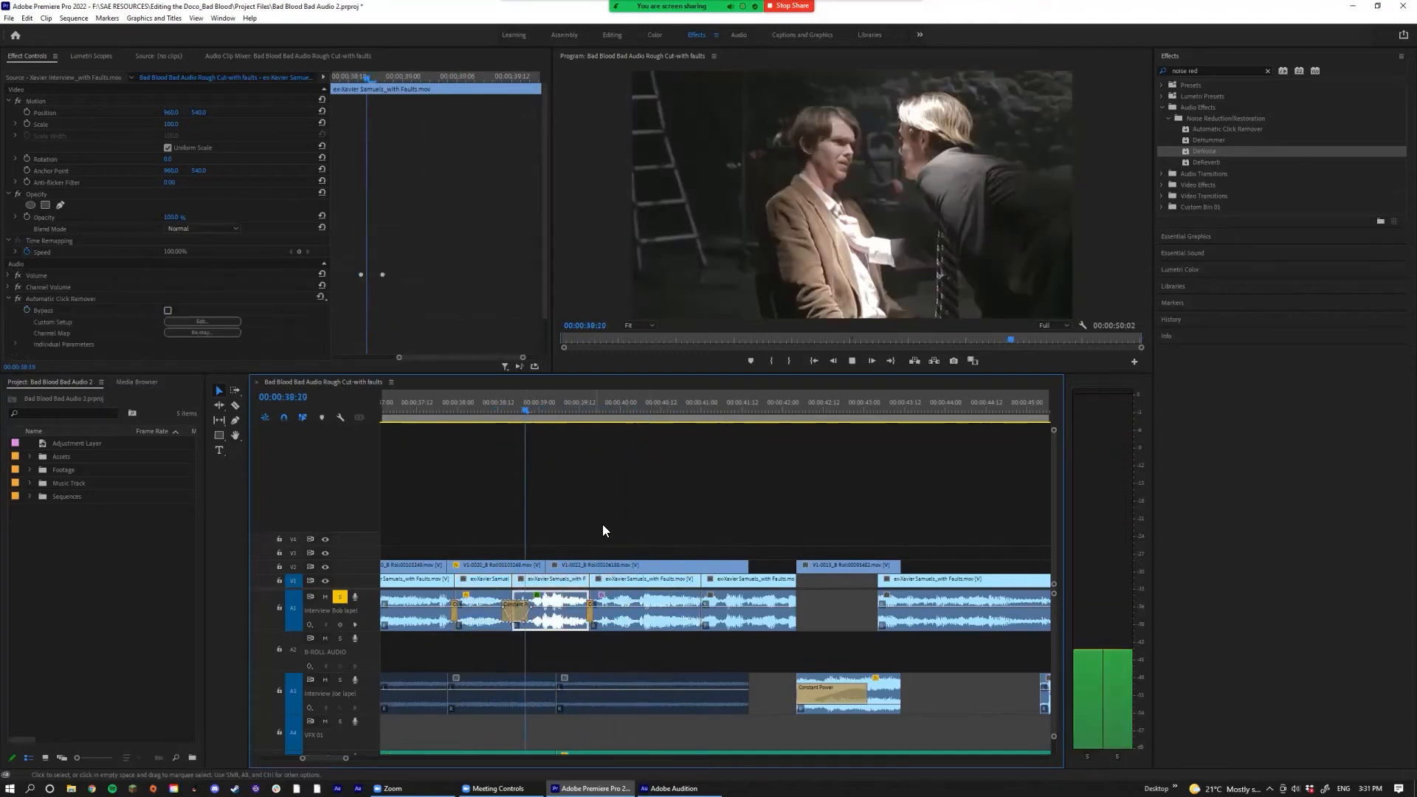
key("space")
Step: Set the duration of the Constant Power fade at the 00:00:39:15 cut to 22 frames
key("=")
key("=")
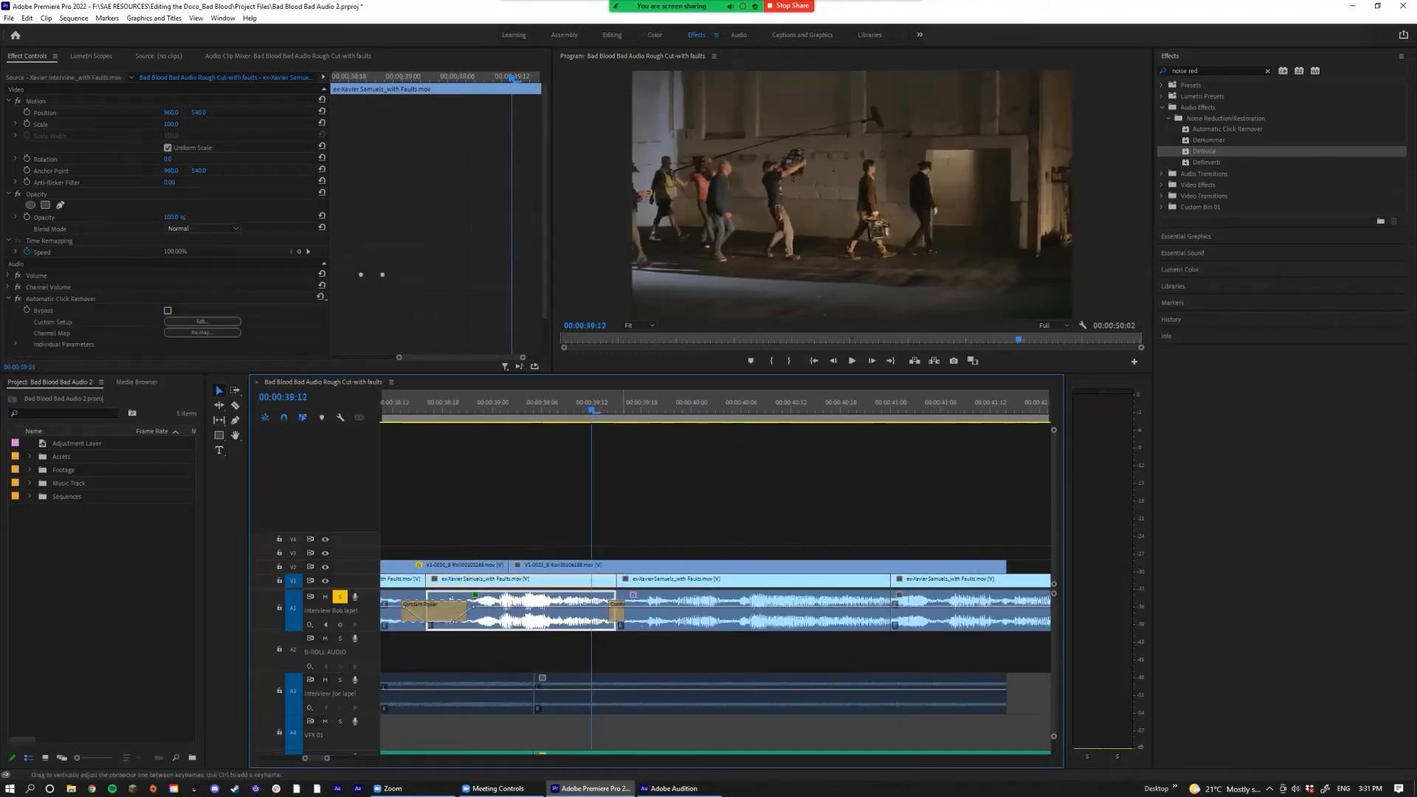
left_click(617, 620)
key("equal")
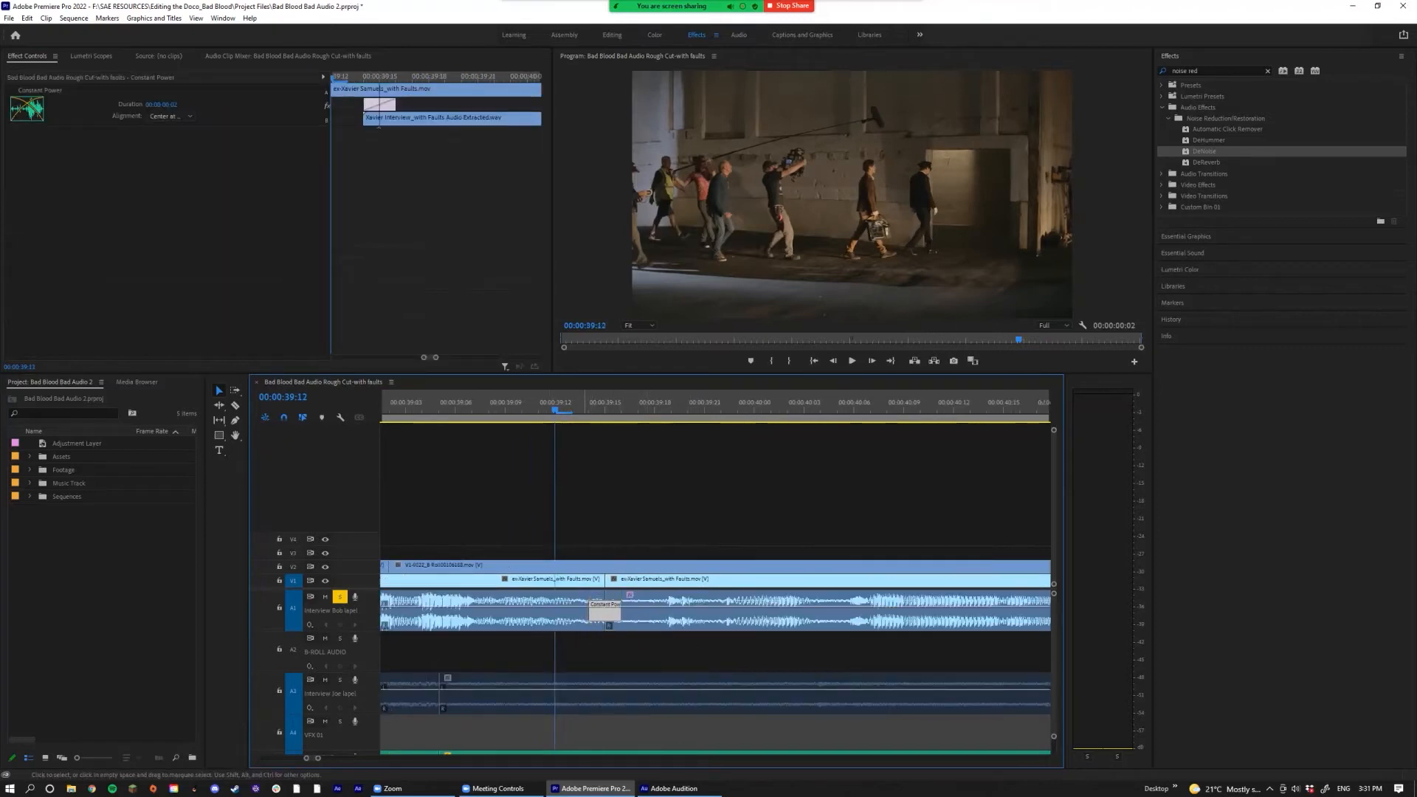
double_click(604, 611)
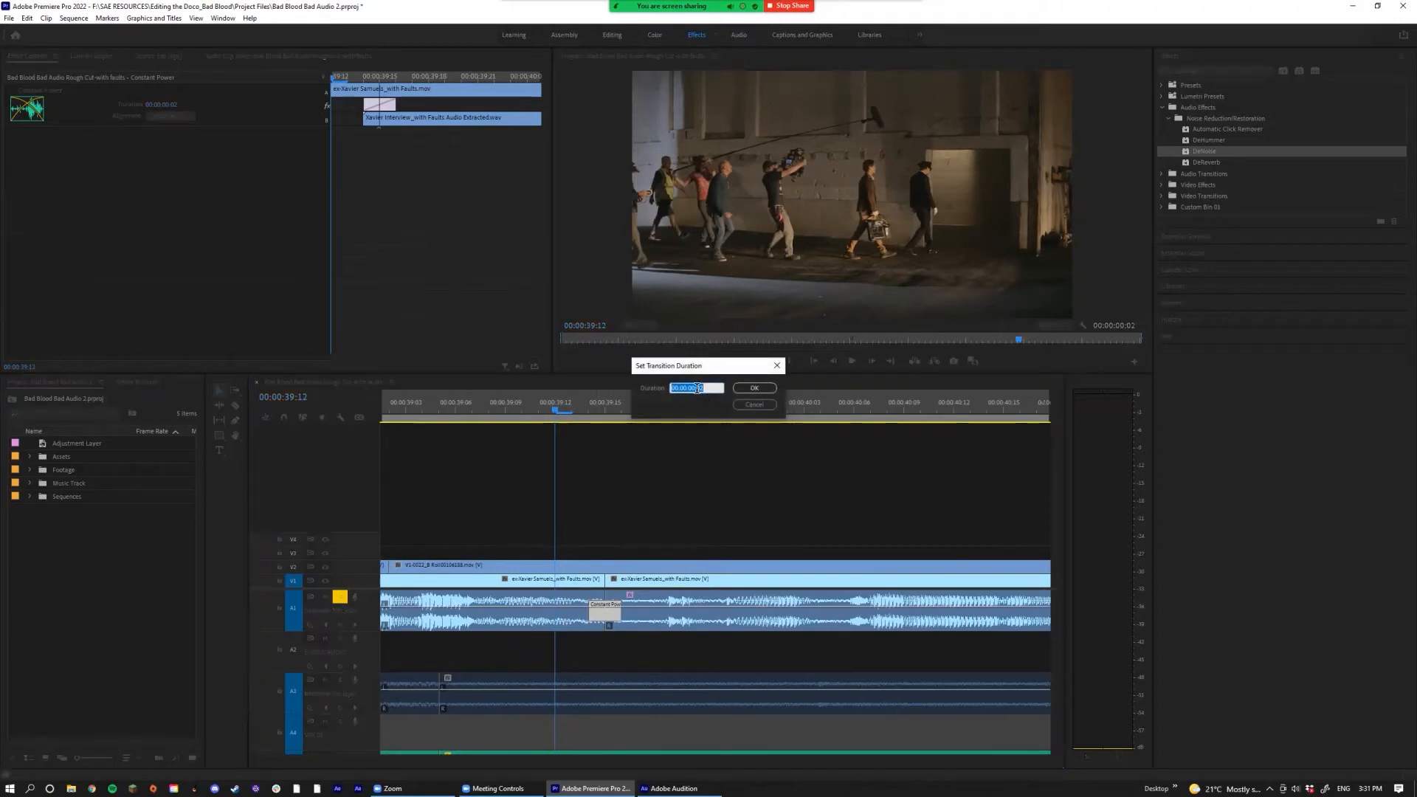
key("Left")
type("1")
key("Return")
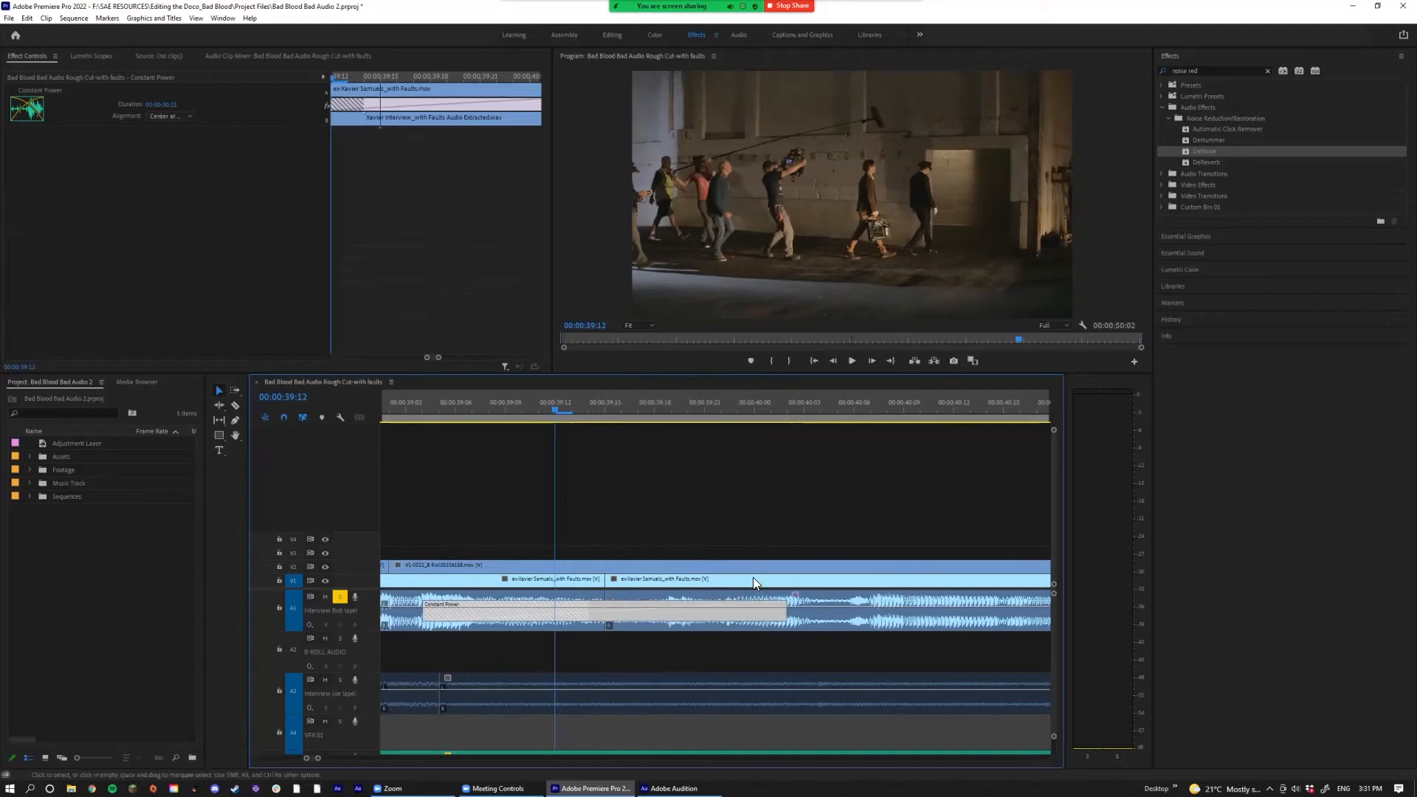
Step: Shorten the Constant Power fade at the 00:00:39:15 cut to about 4 frames and play across the cut
left_click_drag(784, 612, 638, 613)
double_click(610, 612)
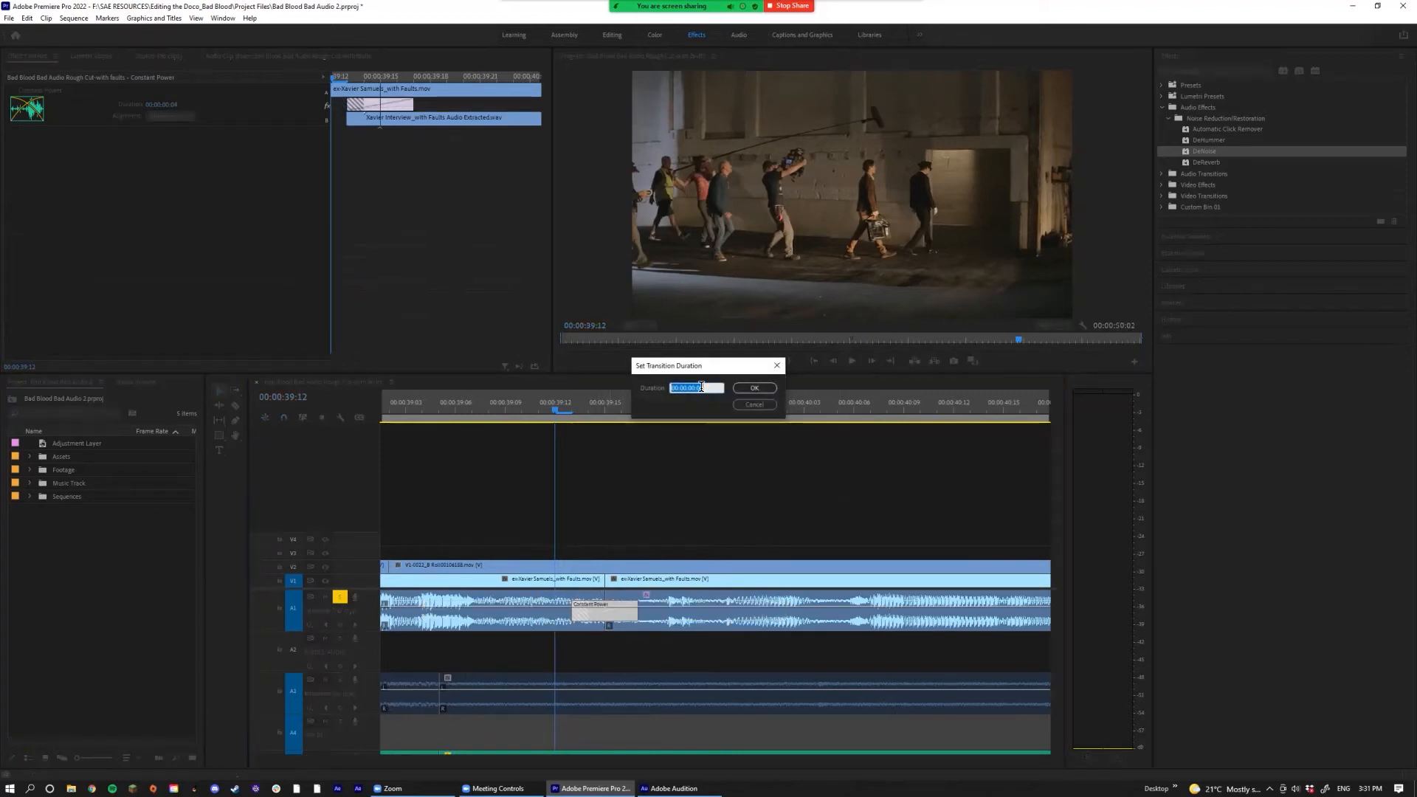
left_click(761, 407)
key("space")
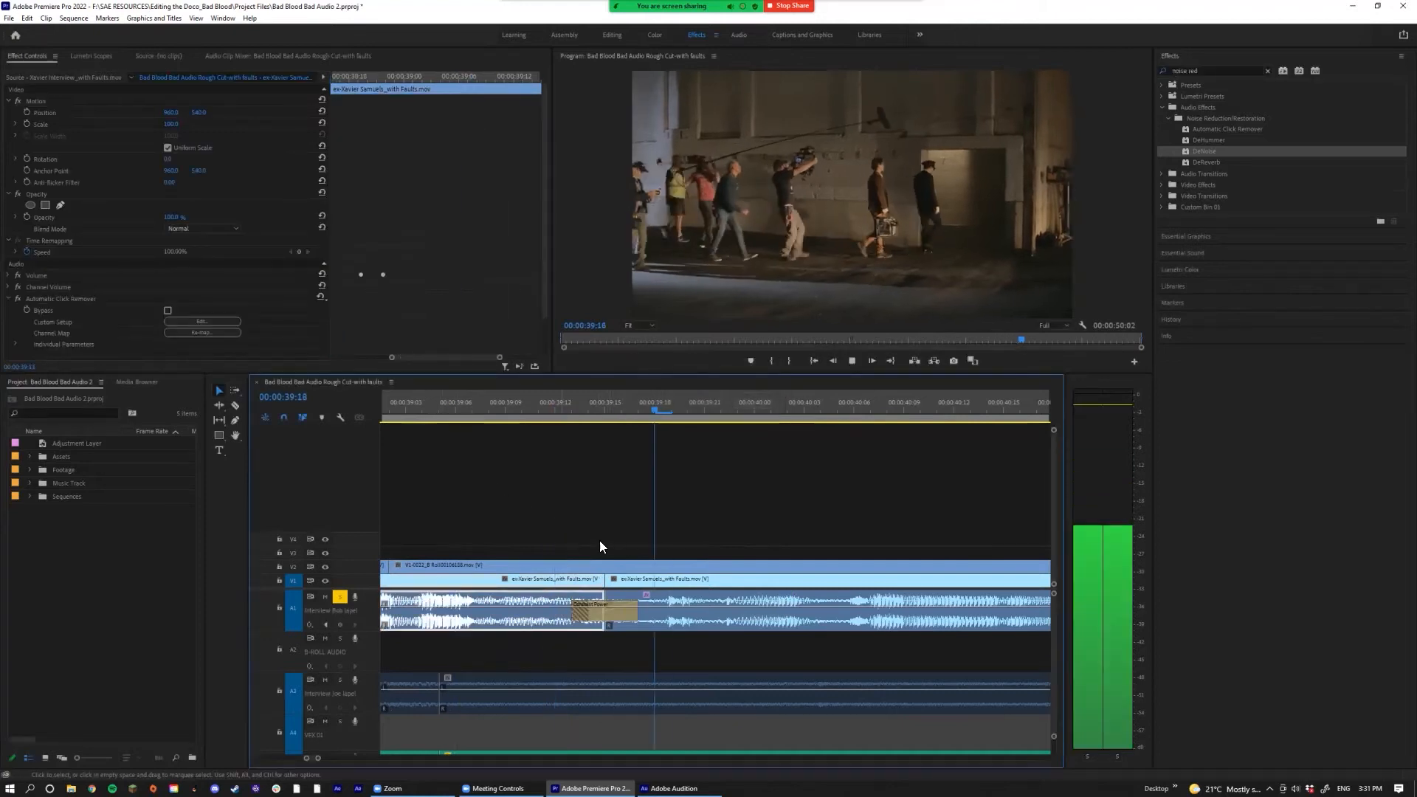
Step: Apply DeNoise with the Light Noise Reduction preset to the interview clip starting at 00:00:41:00 and play the section back
key("minus")
key("minus")
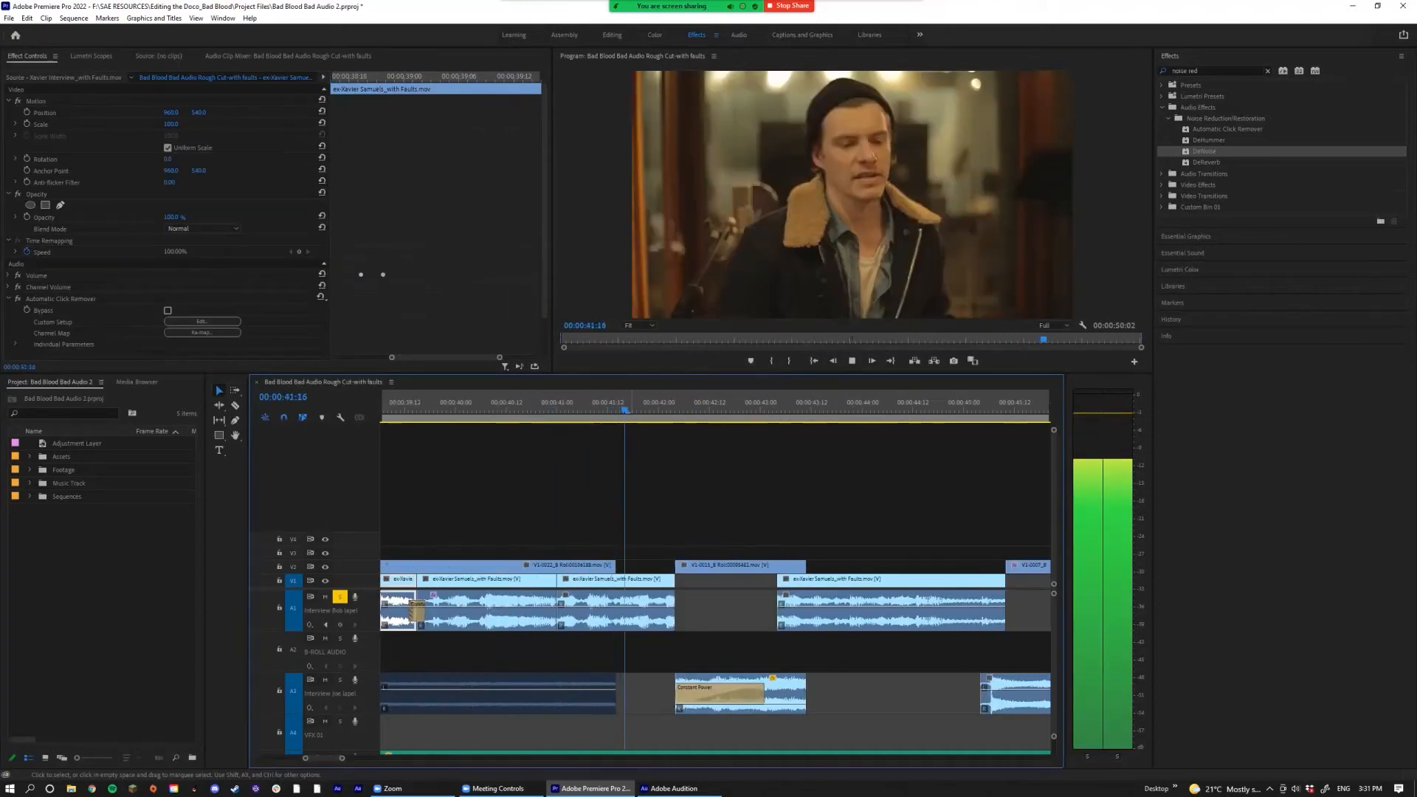
left_click(620, 612)
left_click_drag(1204, 152, 624, 610)
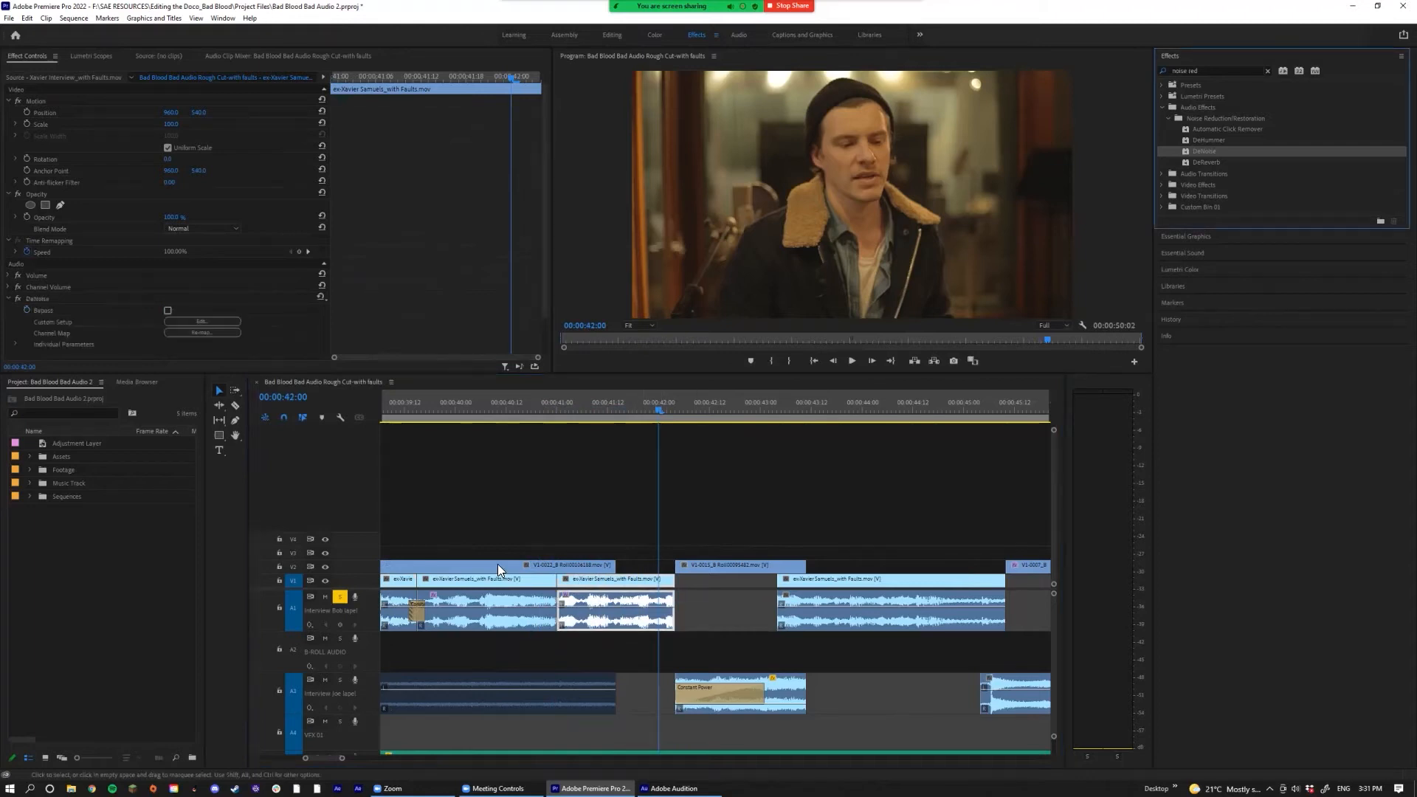
left_click(188, 321)
left_click(612, 306)
left_click(641, 342)
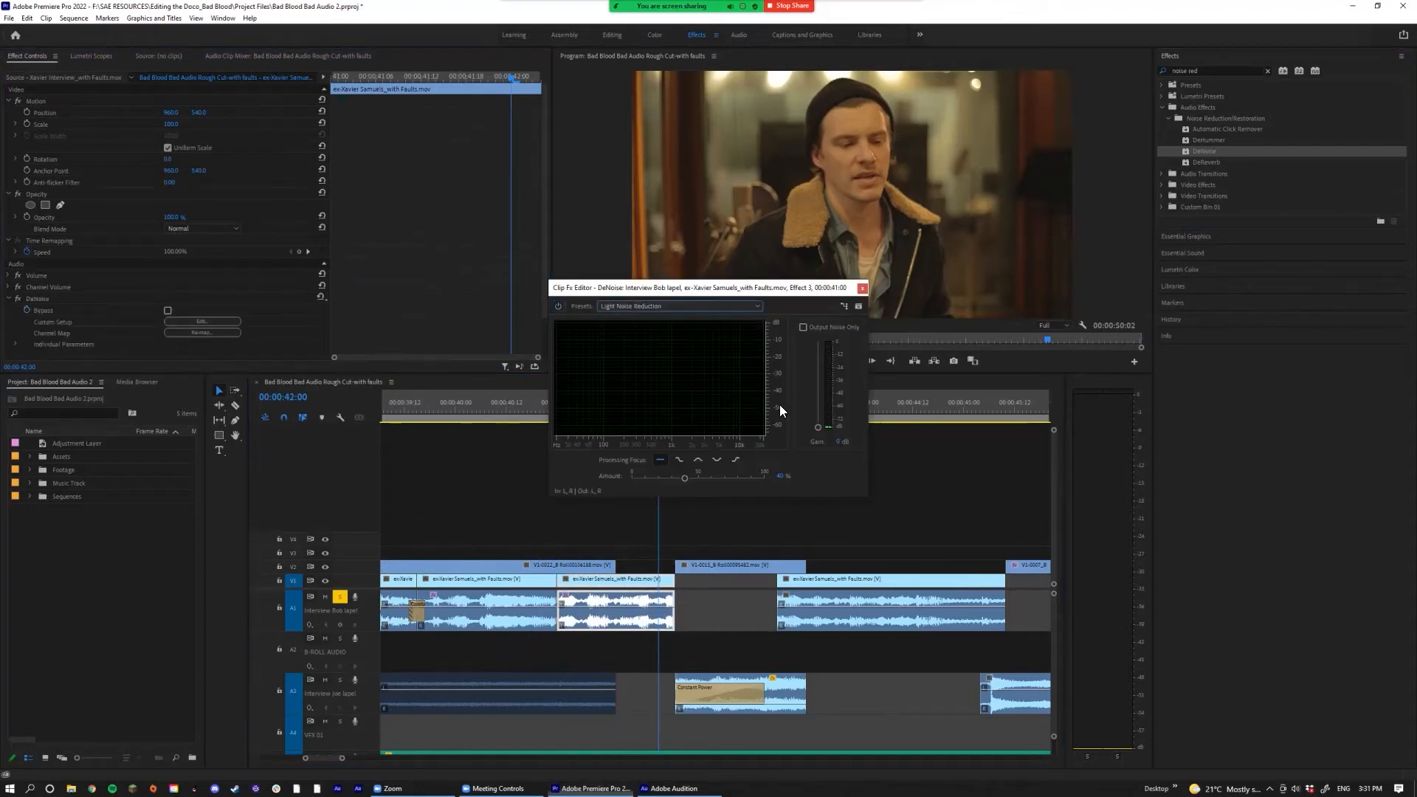
left_click(862, 288)
left_click(561, 410)
key("space")
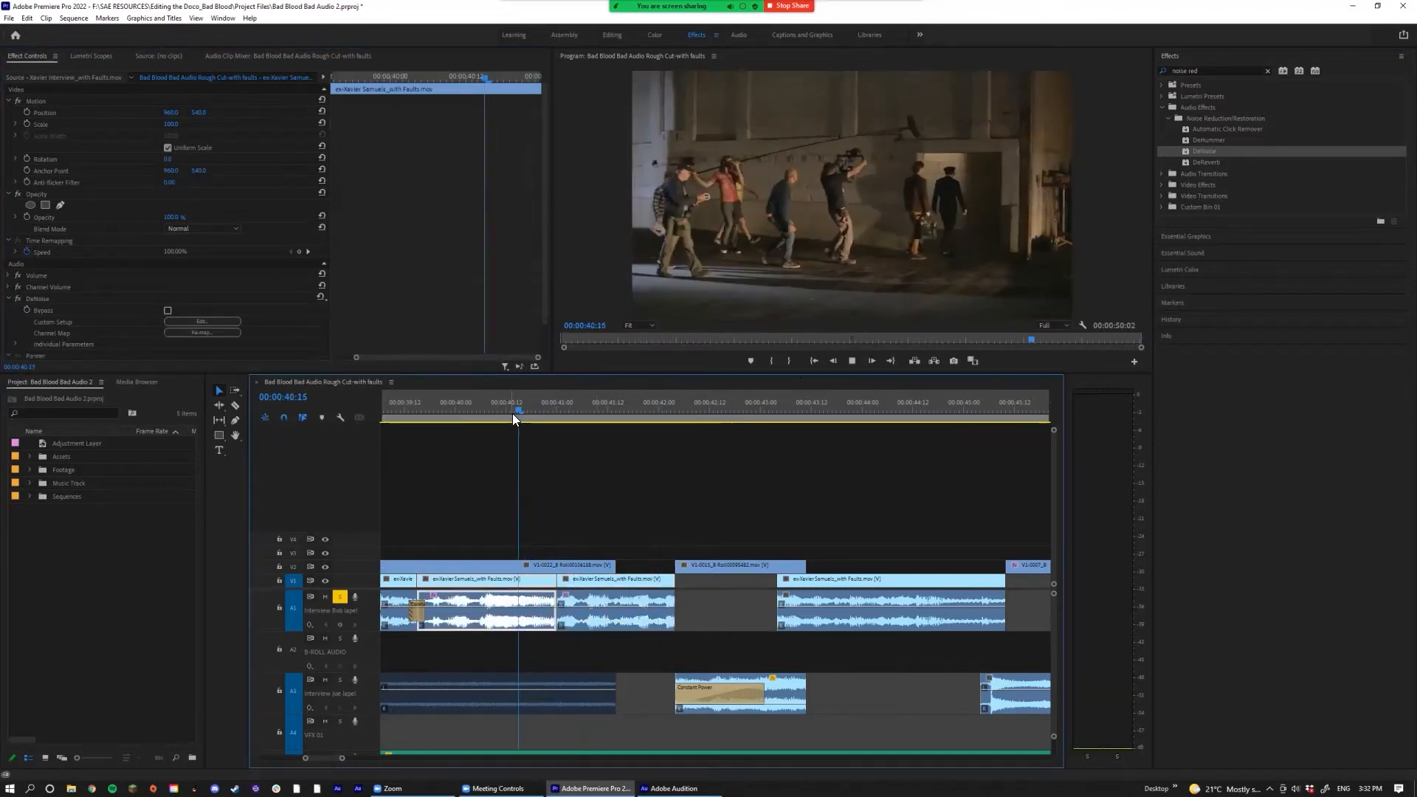
Step: Add a Constant Power transition at the 00:00:41:00 cut on the interview audio track
key("=")
key("=")
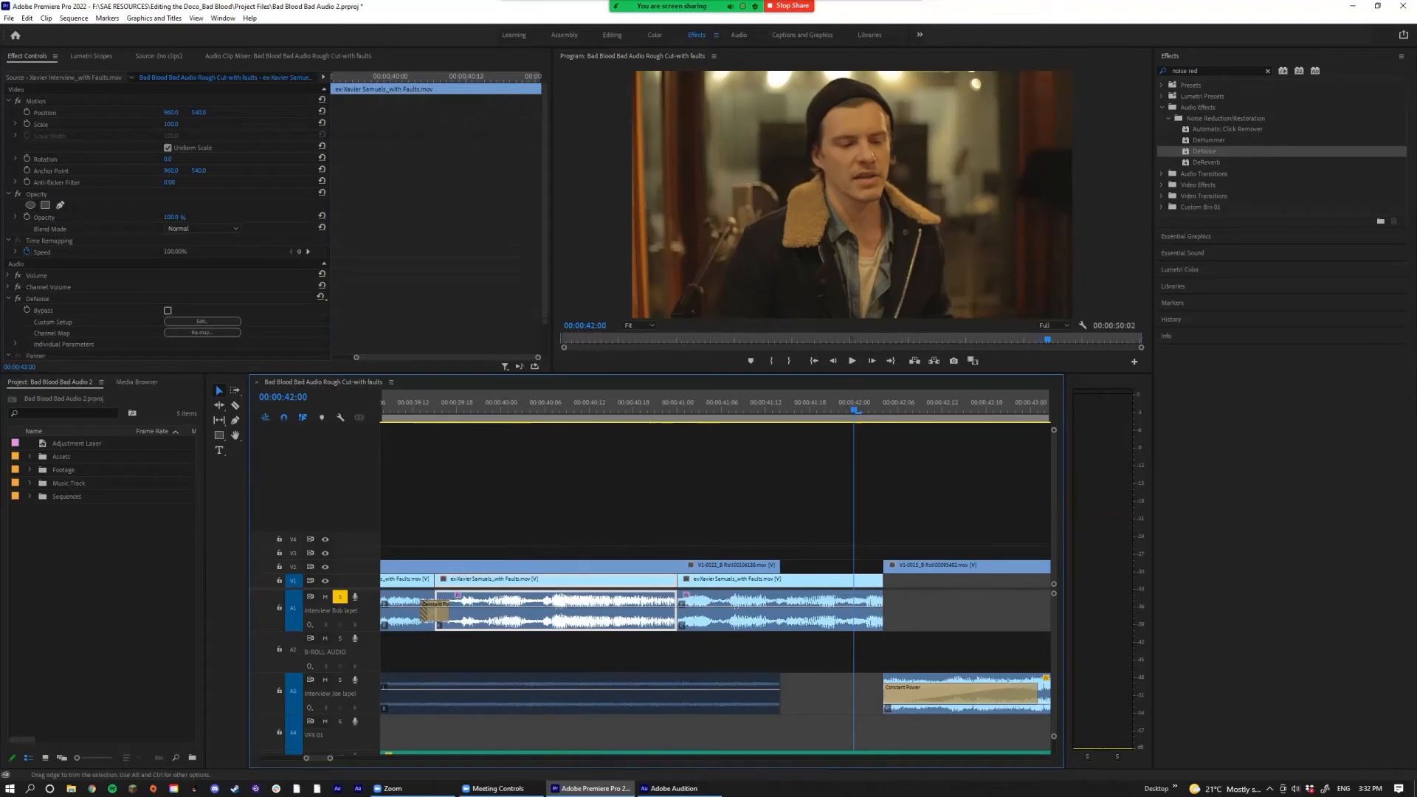
key("=")
key("=")
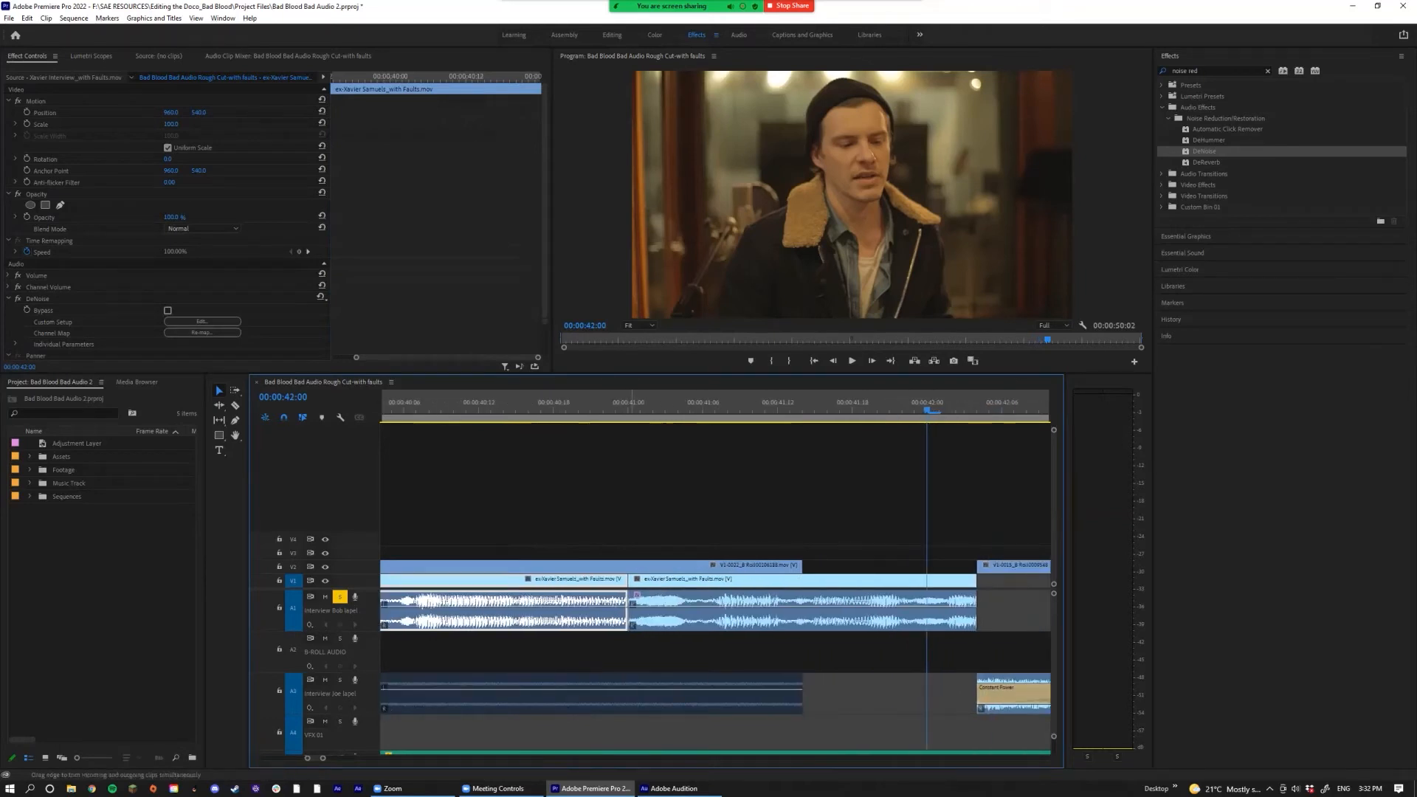
left_click(628, 609)
key("ctrl+shift+d")
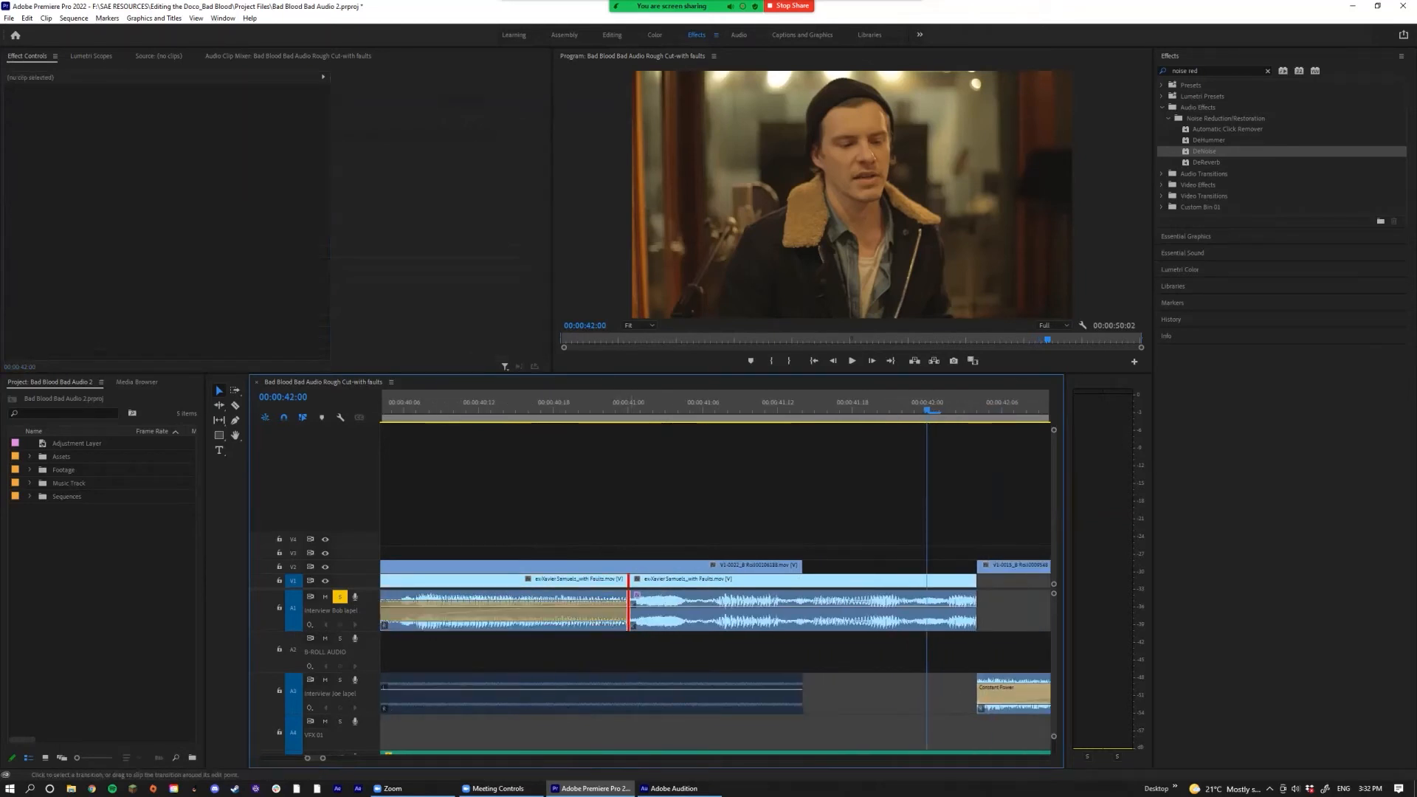
key("minus")
key("minus")
Step: Switch to Adobe Audition to examine the extracted interview audio's waveform and spectrogram, and return to Premiere Pro
left_click(675, 788)
key("ctrl+a")
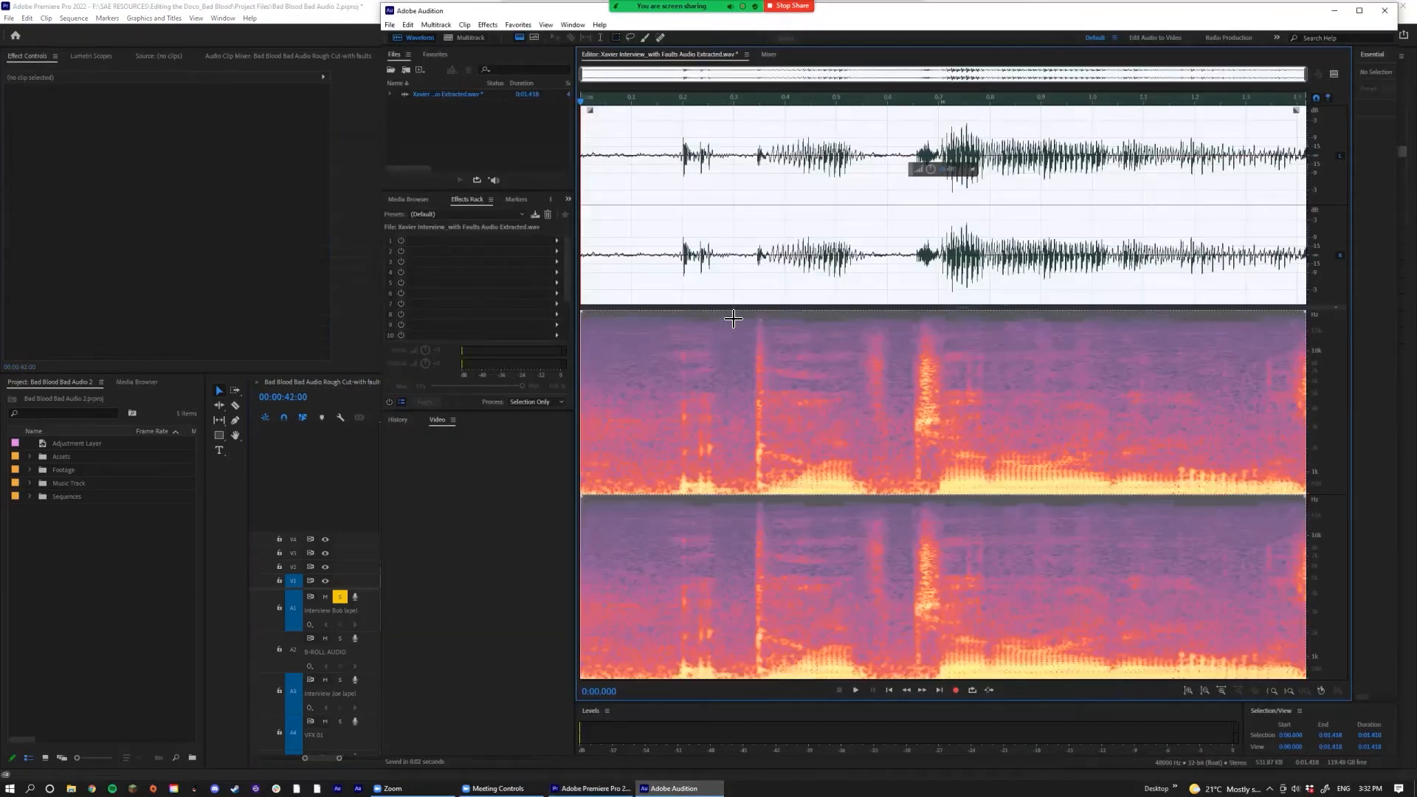
left_click(703, 281)
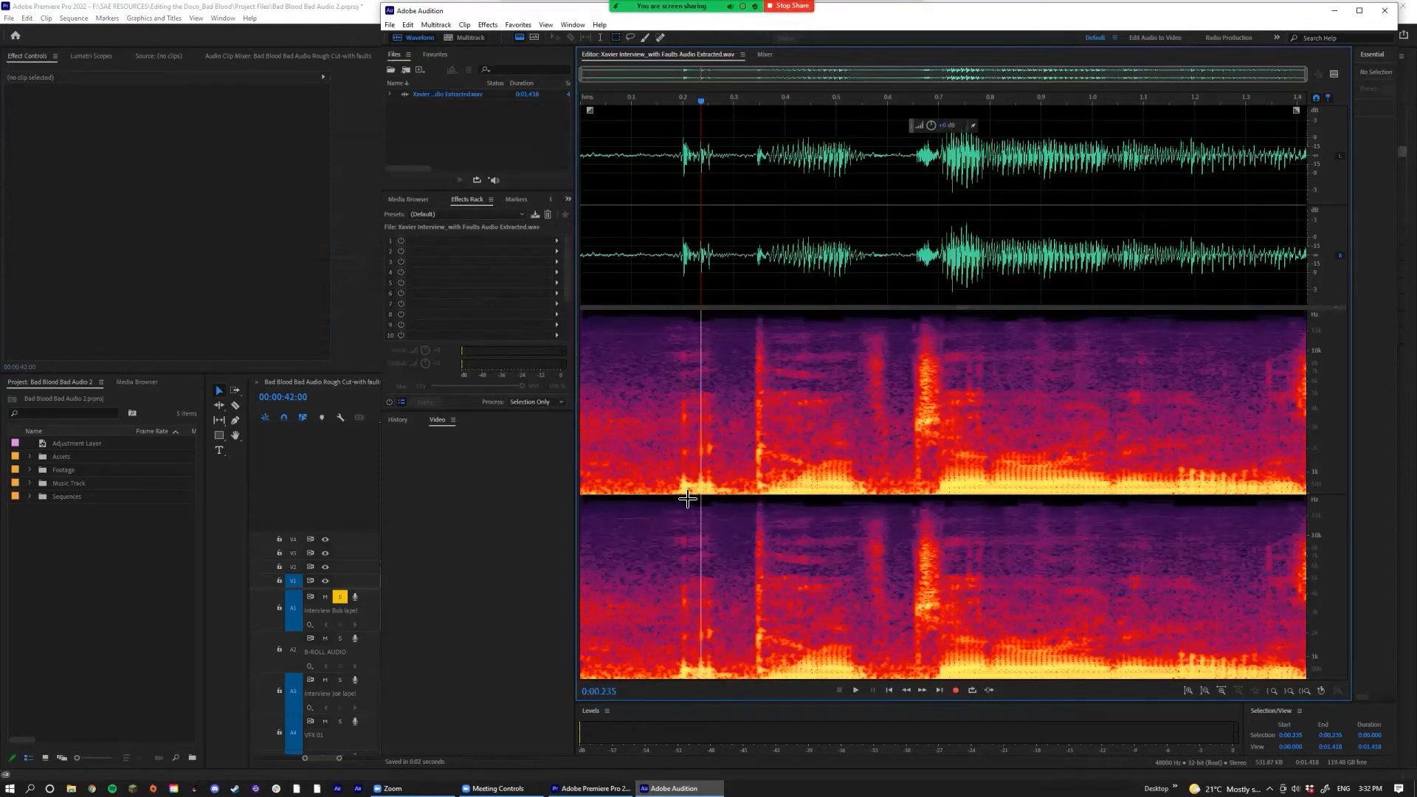
left_click(591, 788)
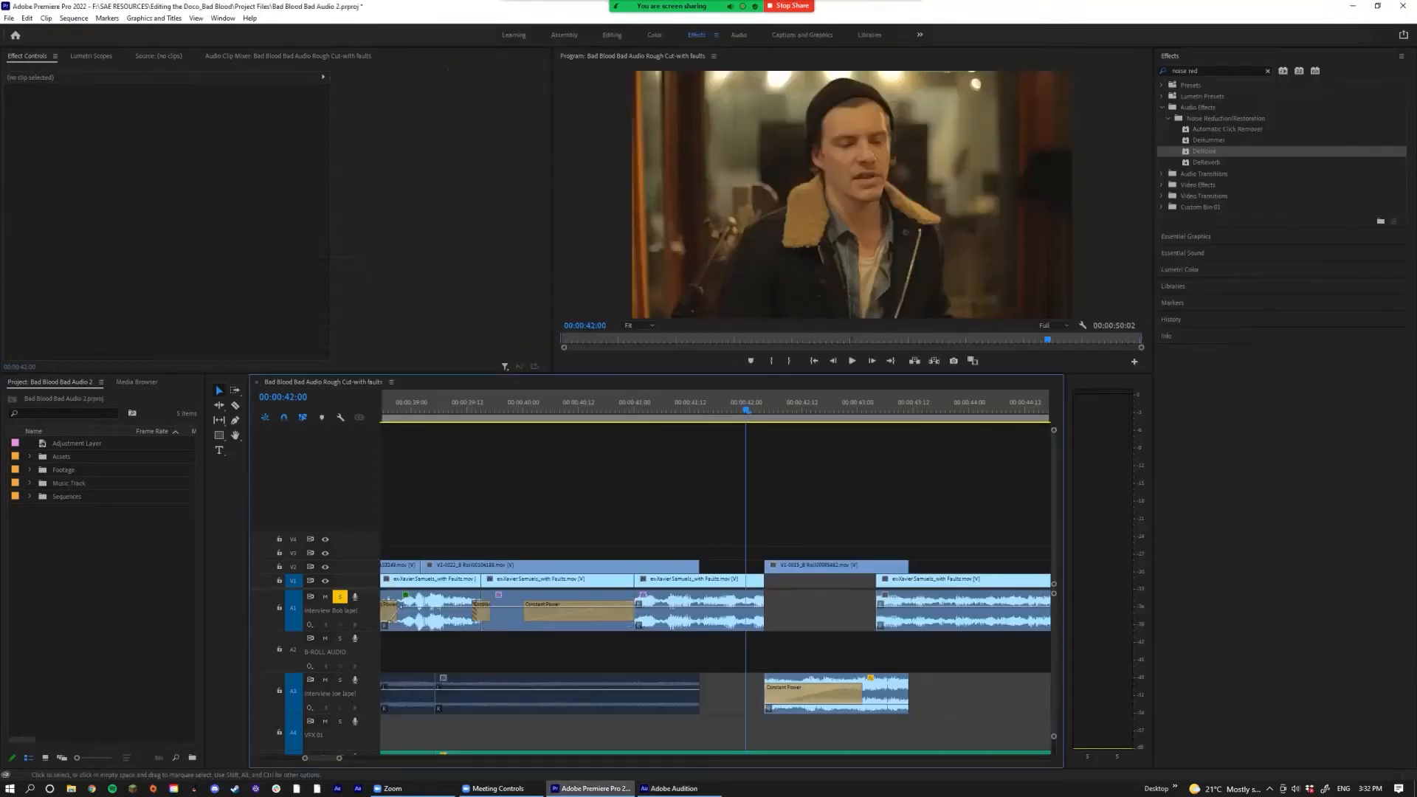
Step: Delete the Constant Power transition before the 00:00:41:00 cut and play back the interview audio across the cut
scroll(563, 448, "up", 2)
left_click(580, 409)
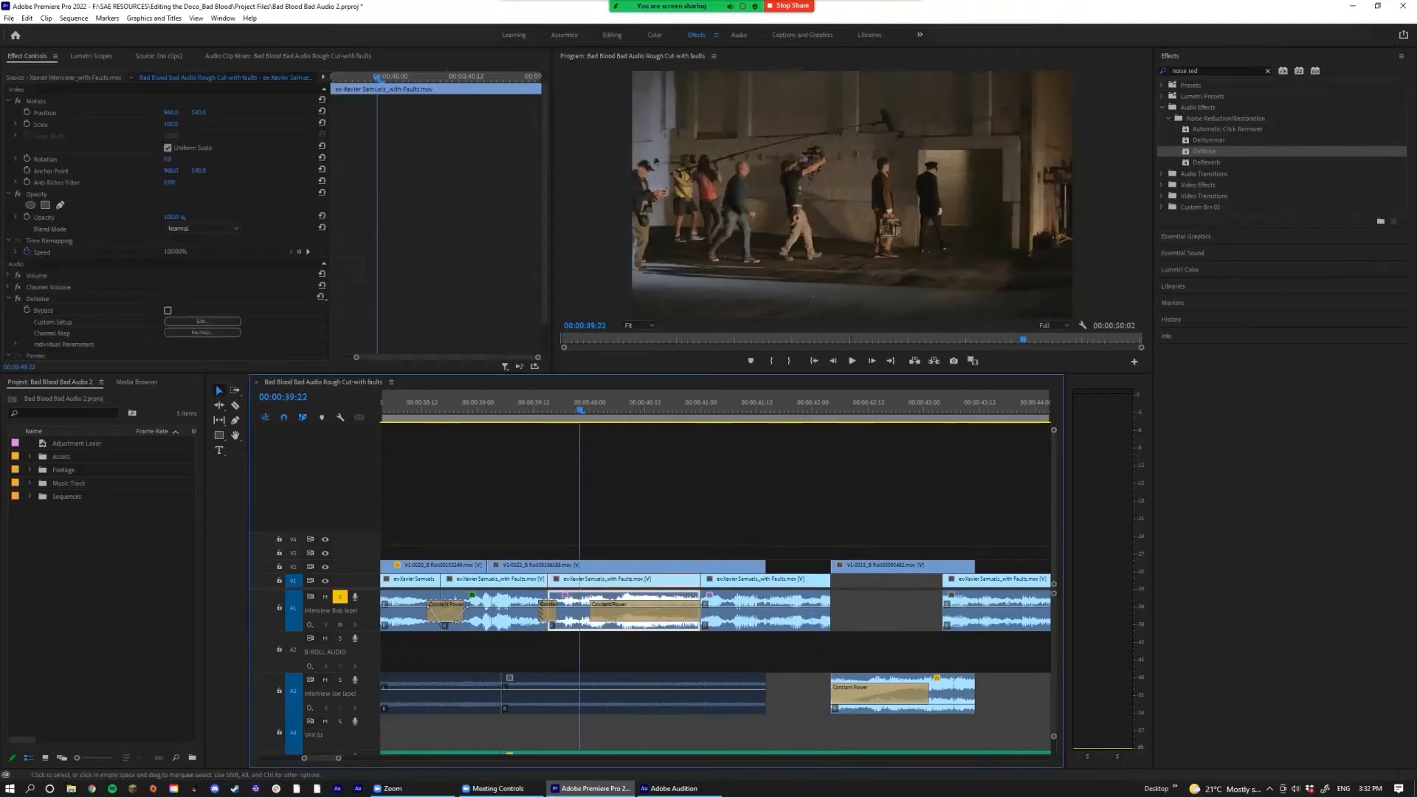
left_click(627, 613)
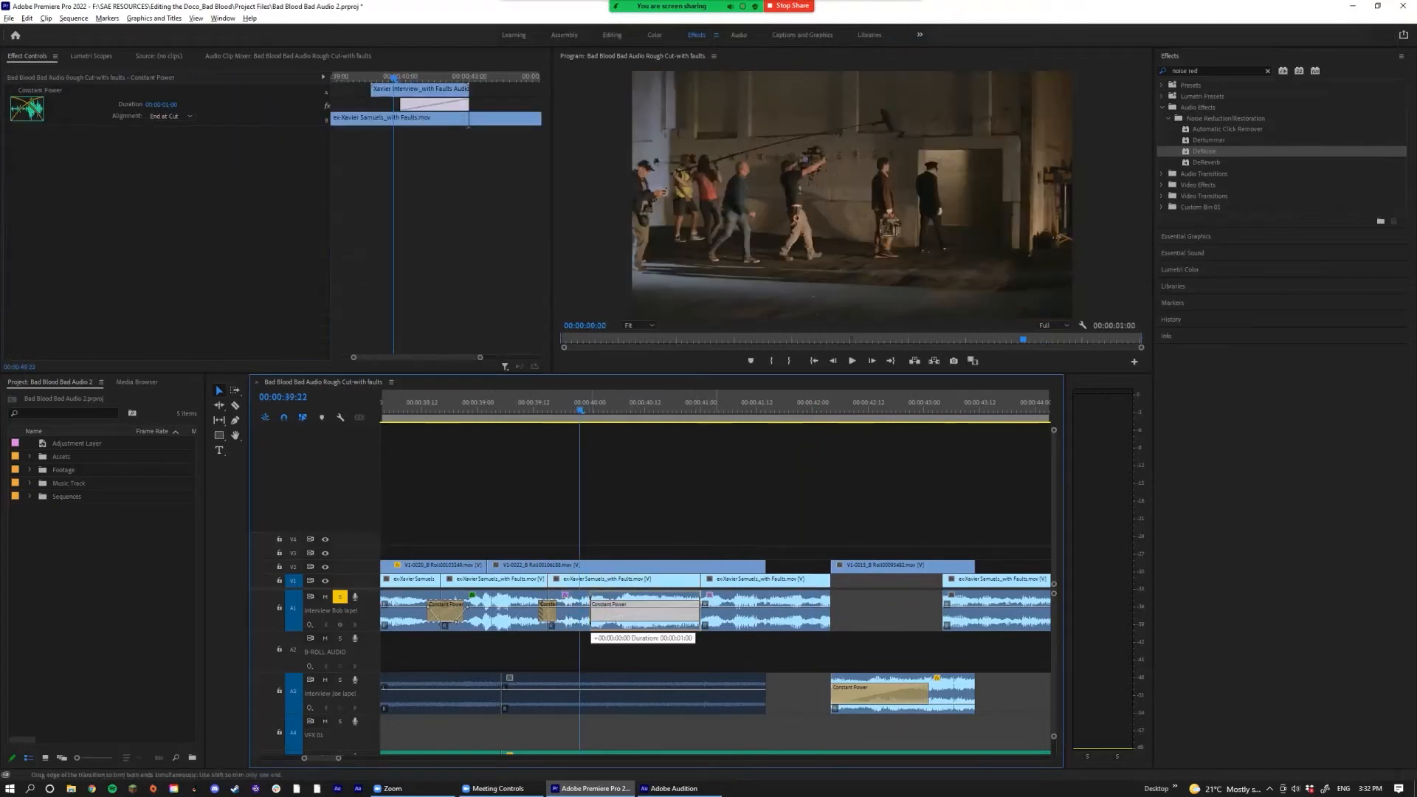
key("Delete")
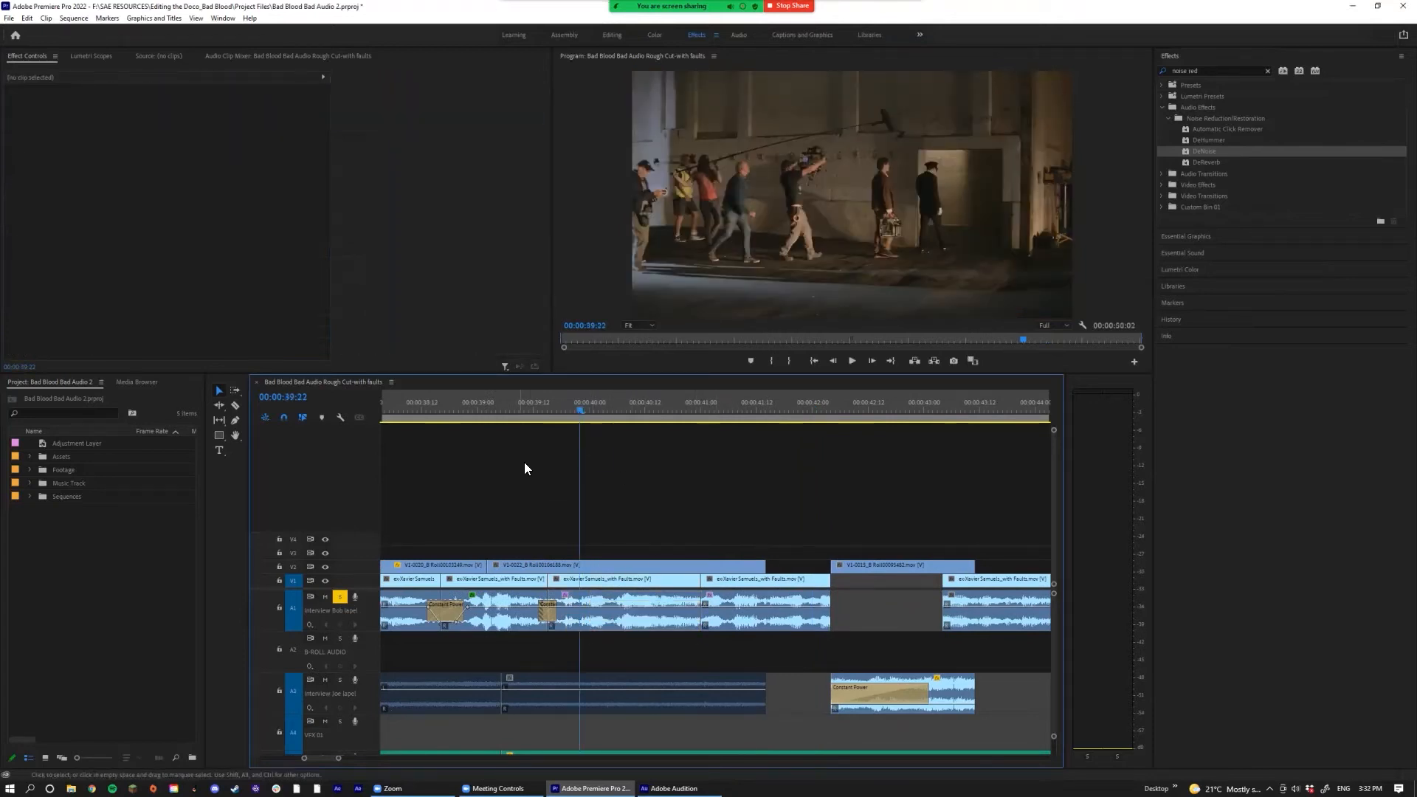
left_click(535, 409)
key("space")
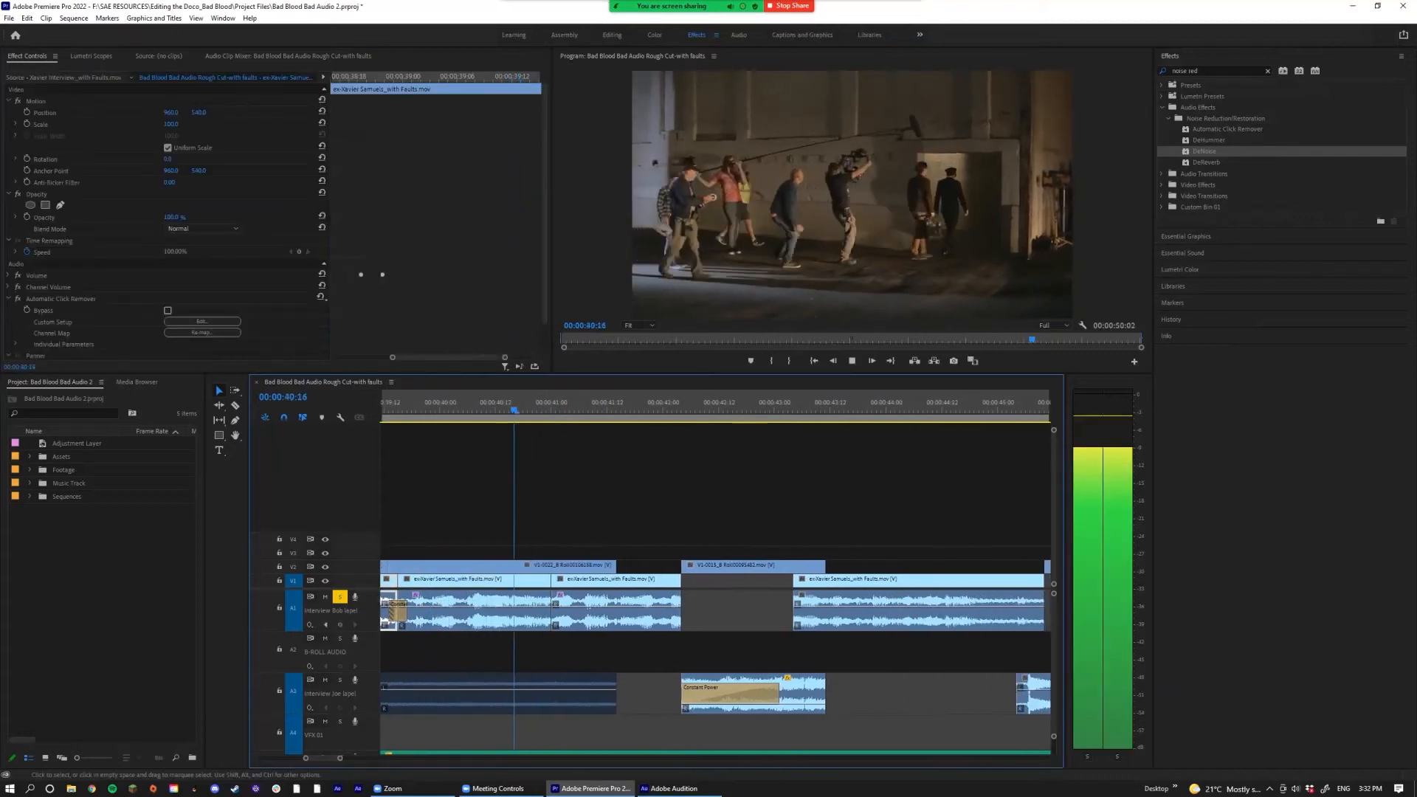
key("space")
Step: Try the default audio transition again at the 00:00:41:00 interview cut and remove it
key("equal")
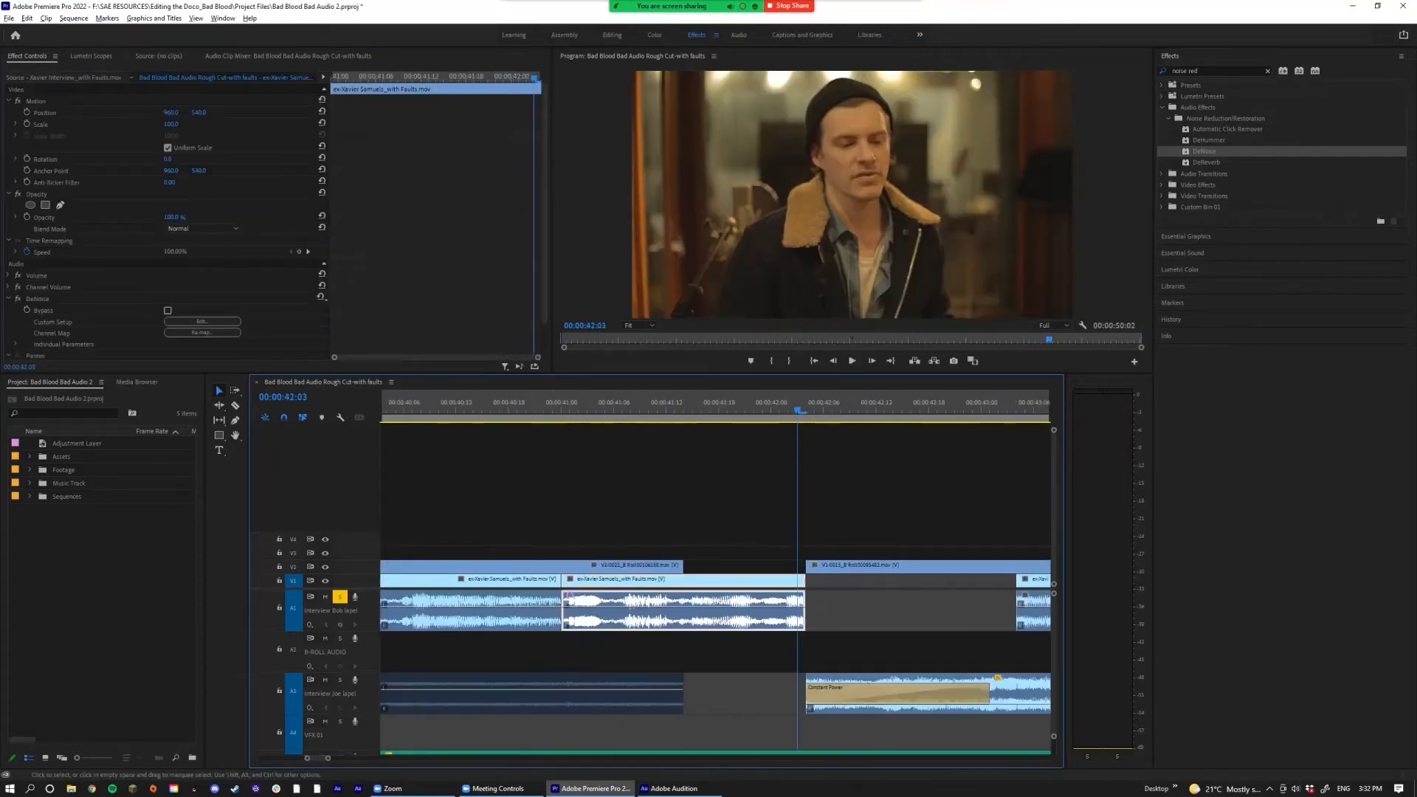
left_click(561, 612)
key("ctrl+shift+d")
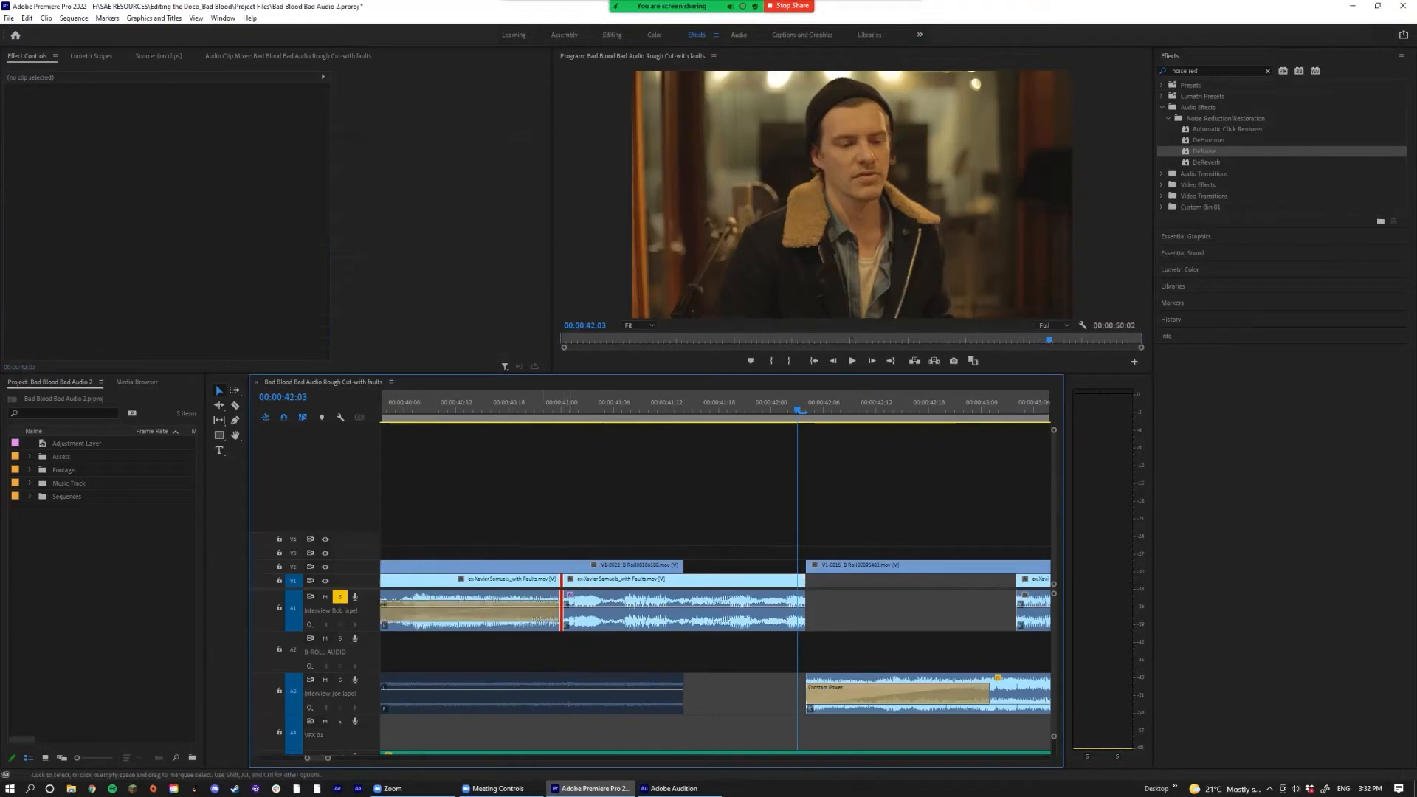
scroll(513, 616, "up", 2)
left_click(574, 616)
key("Delete")
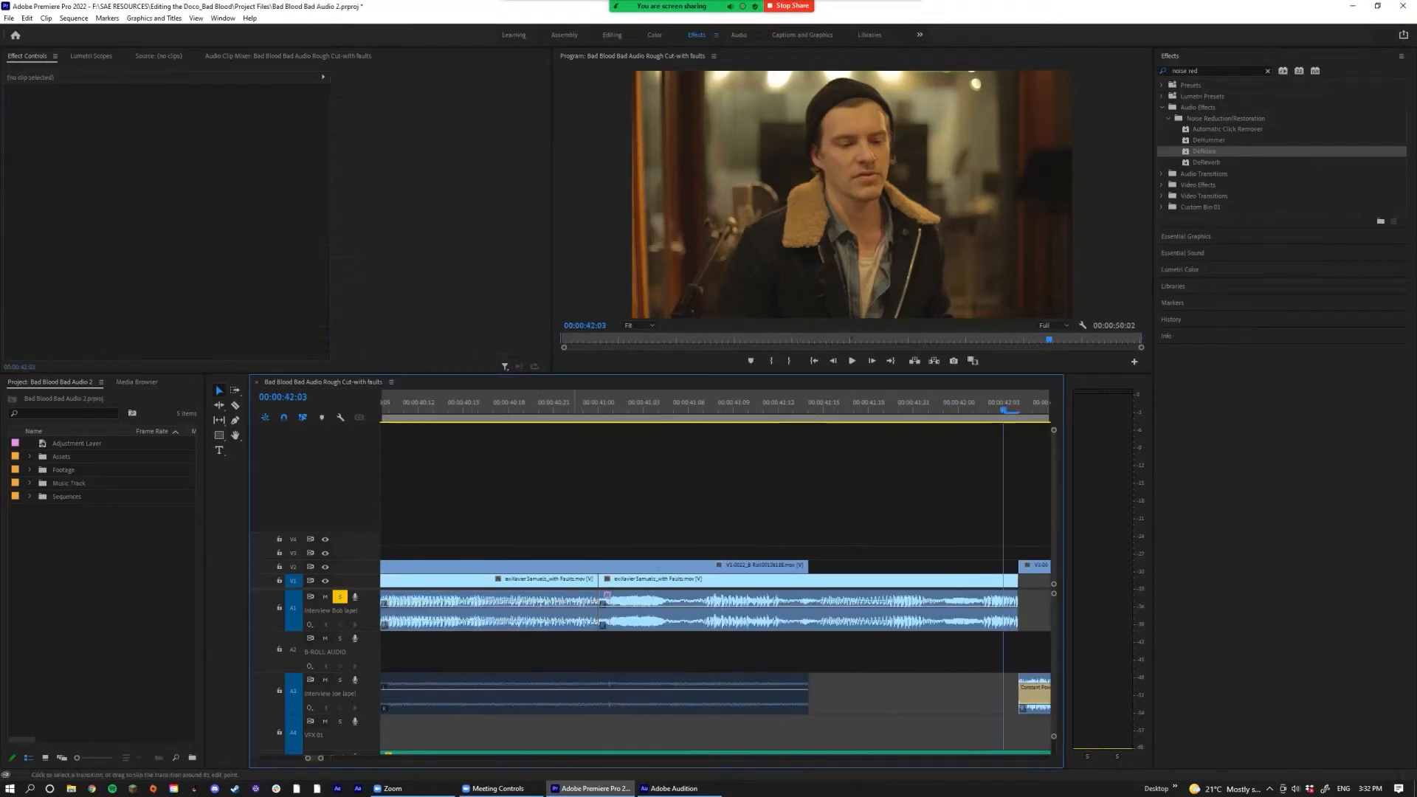
Step: Play back the interview section and add a Constant Power fade about one frame long at the end of the clip starting at 00:00:41:00
scroll(591, 617, "down", 4)
scroll(583, 612, "down", 3)
scroll(566, 570, "up", 5)
left_click(506, 412)
key("space")
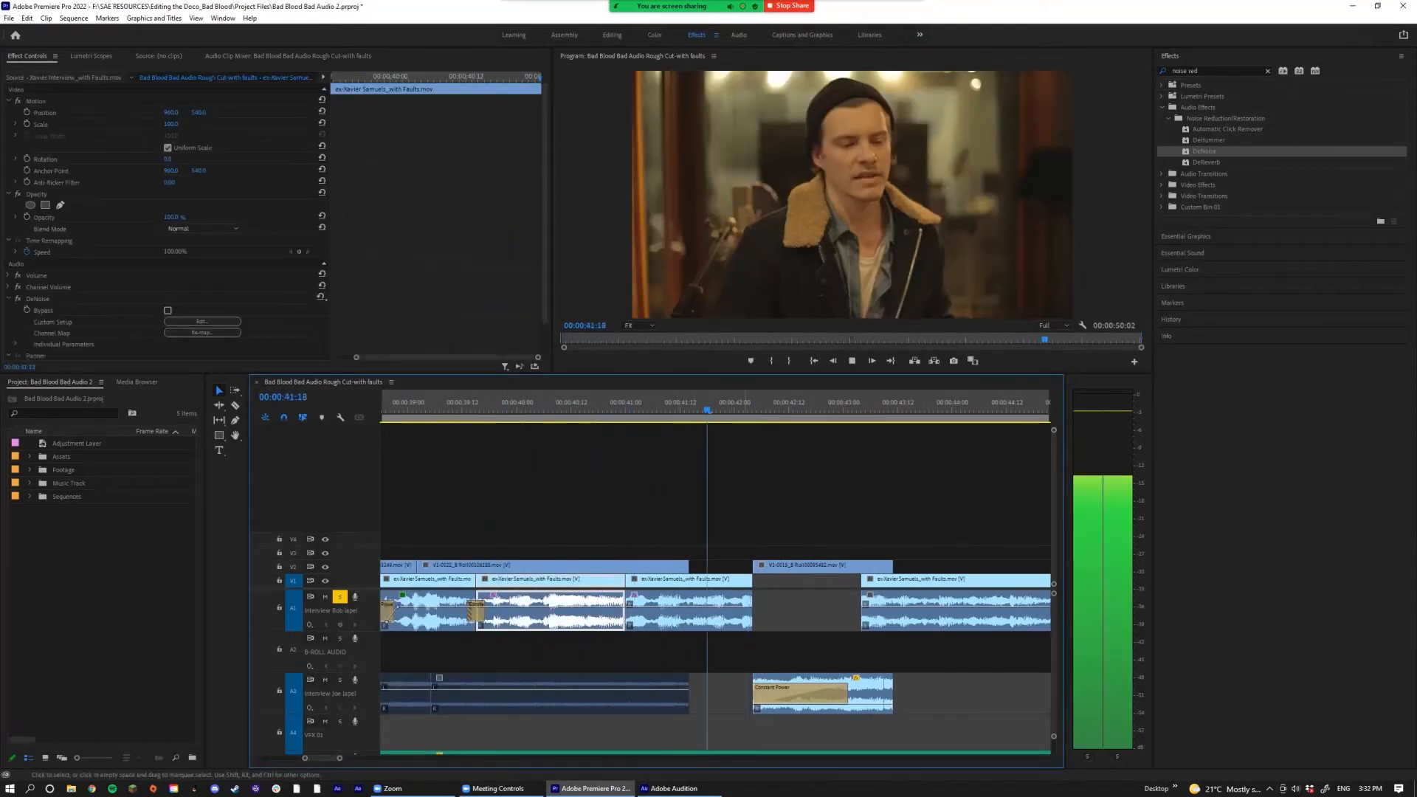
key("space")
left_click(751, 610)
key("ctrl+shift+d")
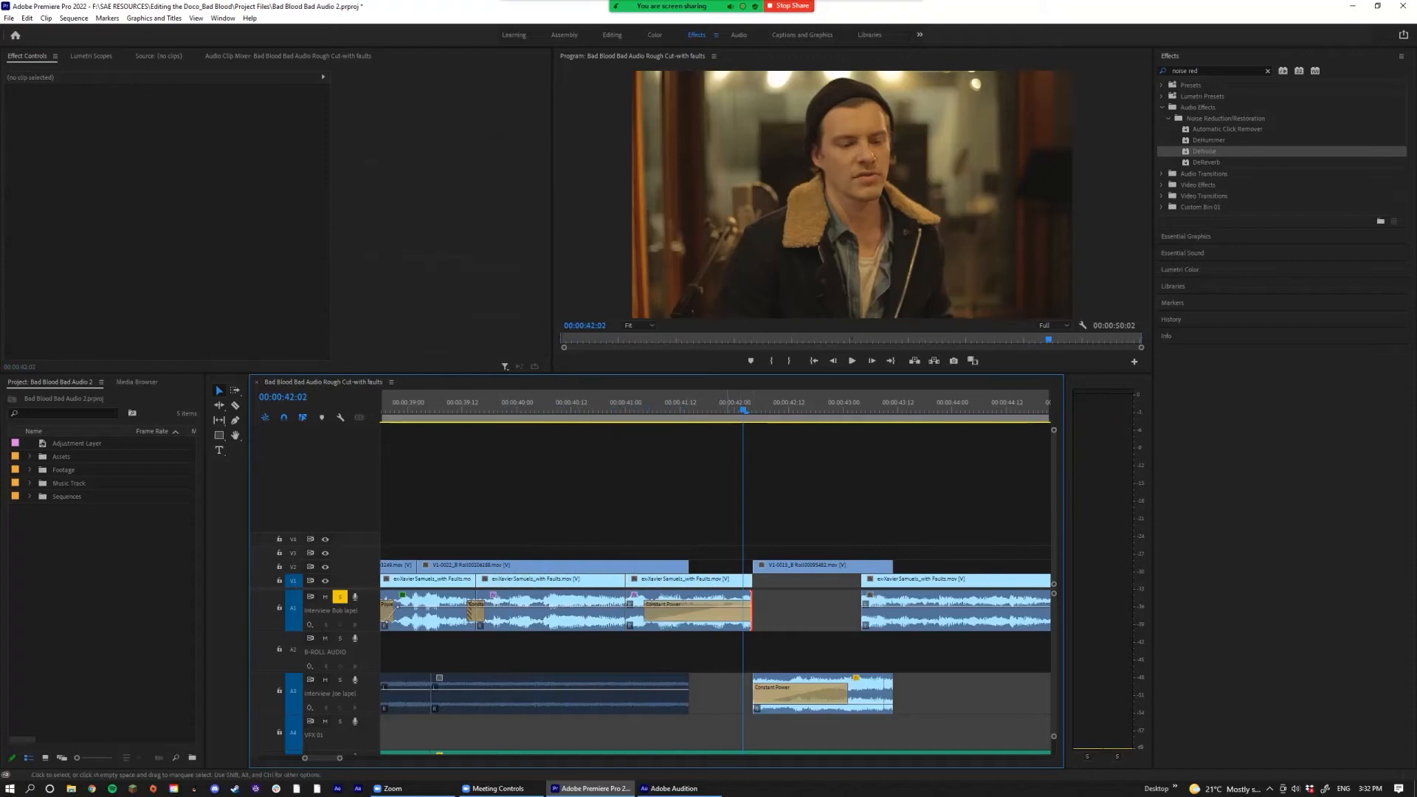
scroll(632, 605, "up", 2)
left_click_drag(654, 612, 814, 613)
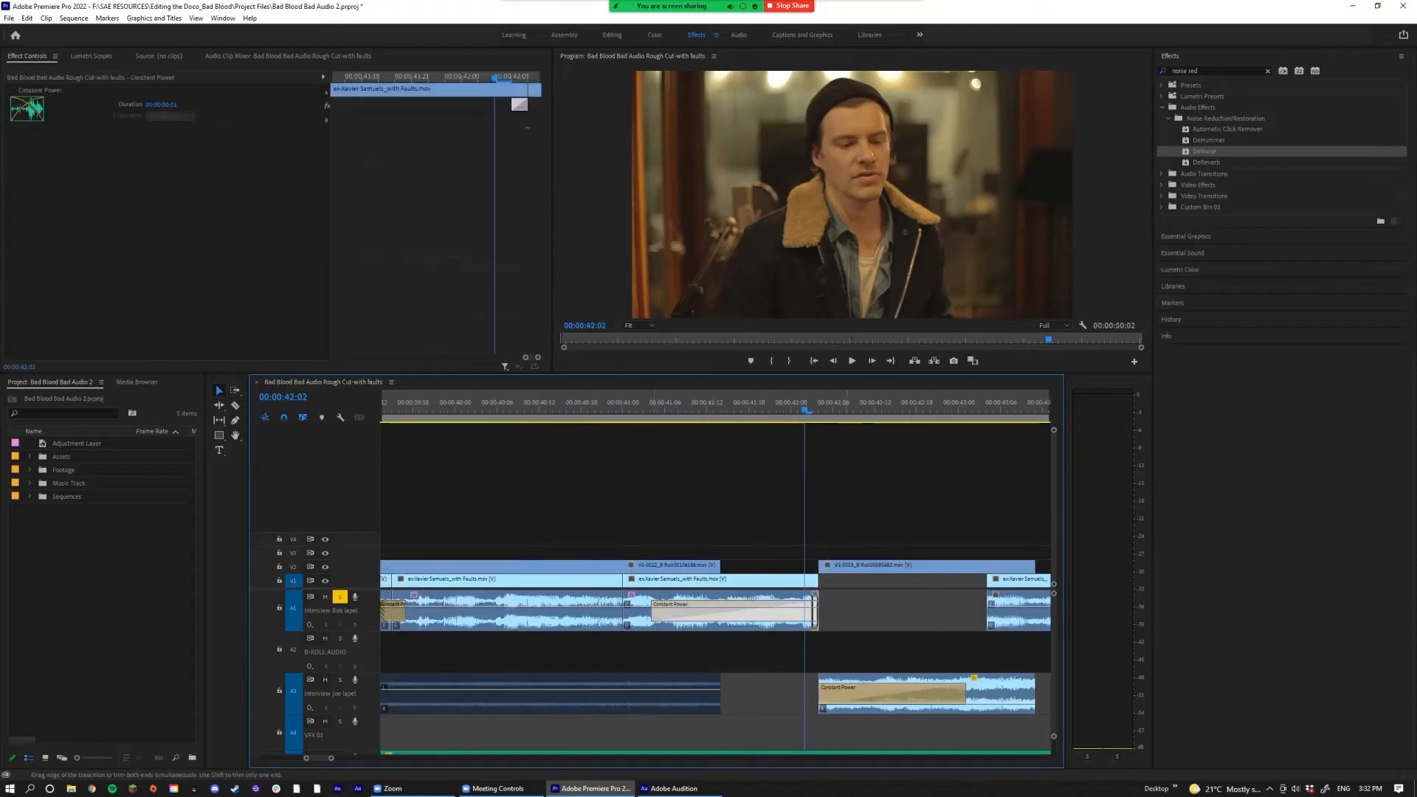
Step: Add a Constant Power transition at the 00:00:41:00 interview cut, set its duration to 00:00:00:04 and play it back
left_click(633, 611)
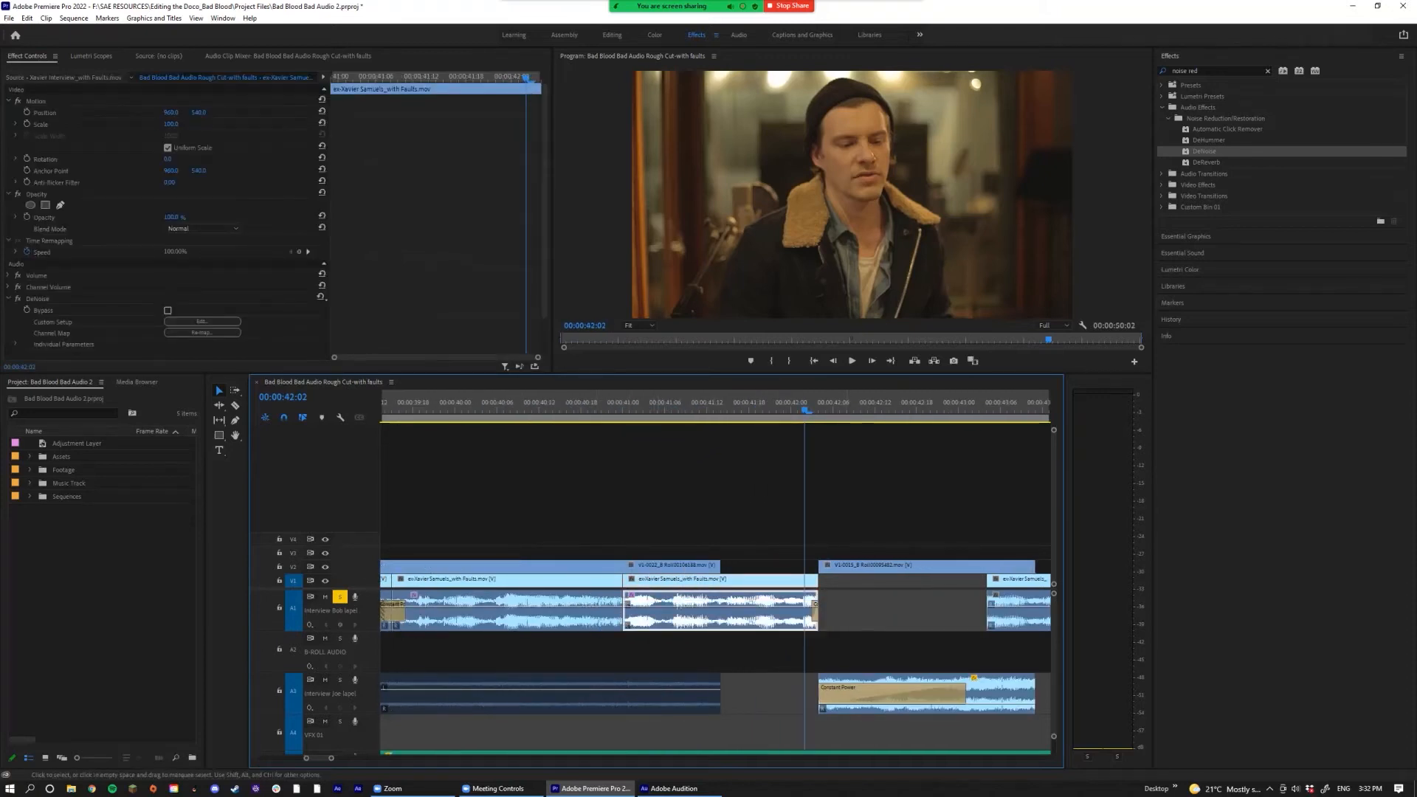
left_click(623, 611)
key("ctrl+shift+d")
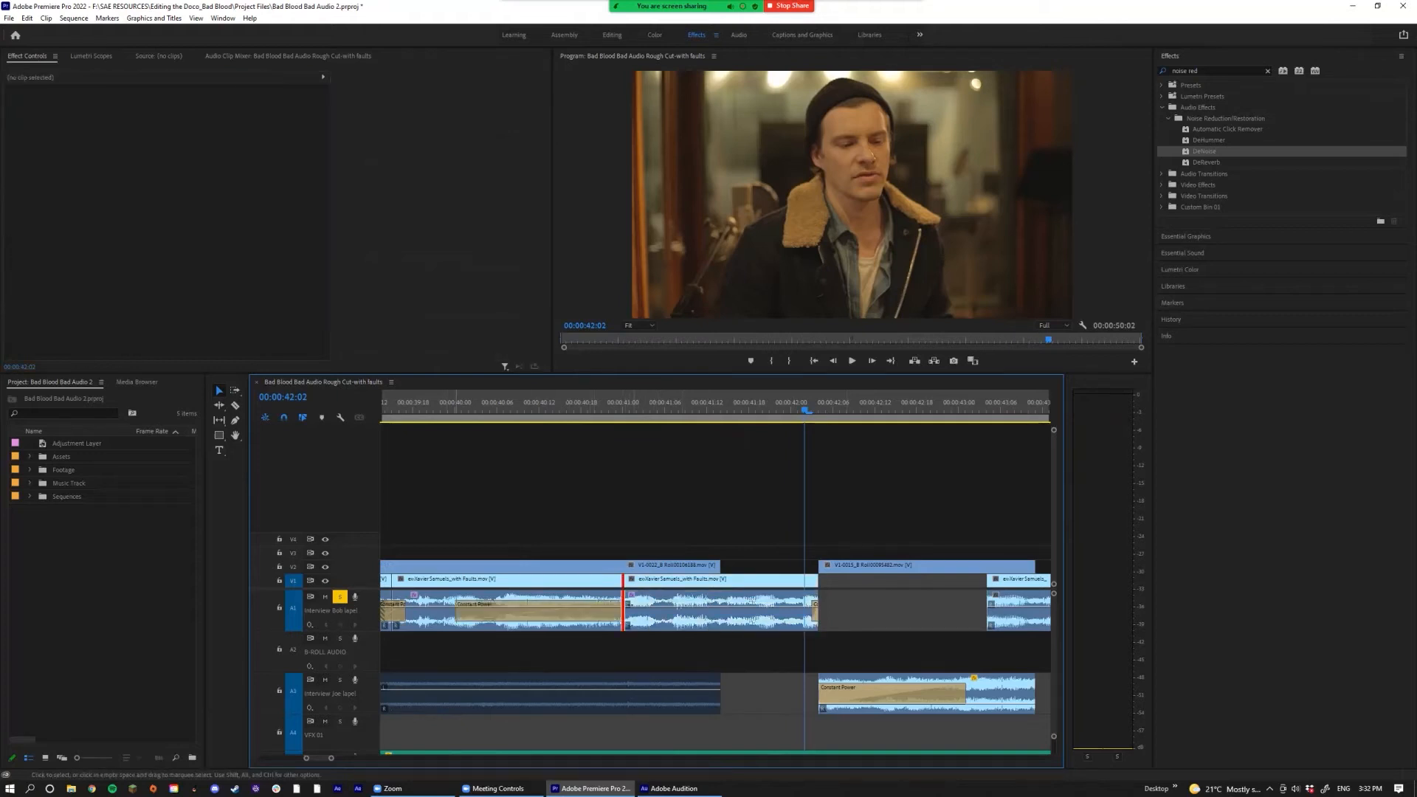
left_click(458, 613)
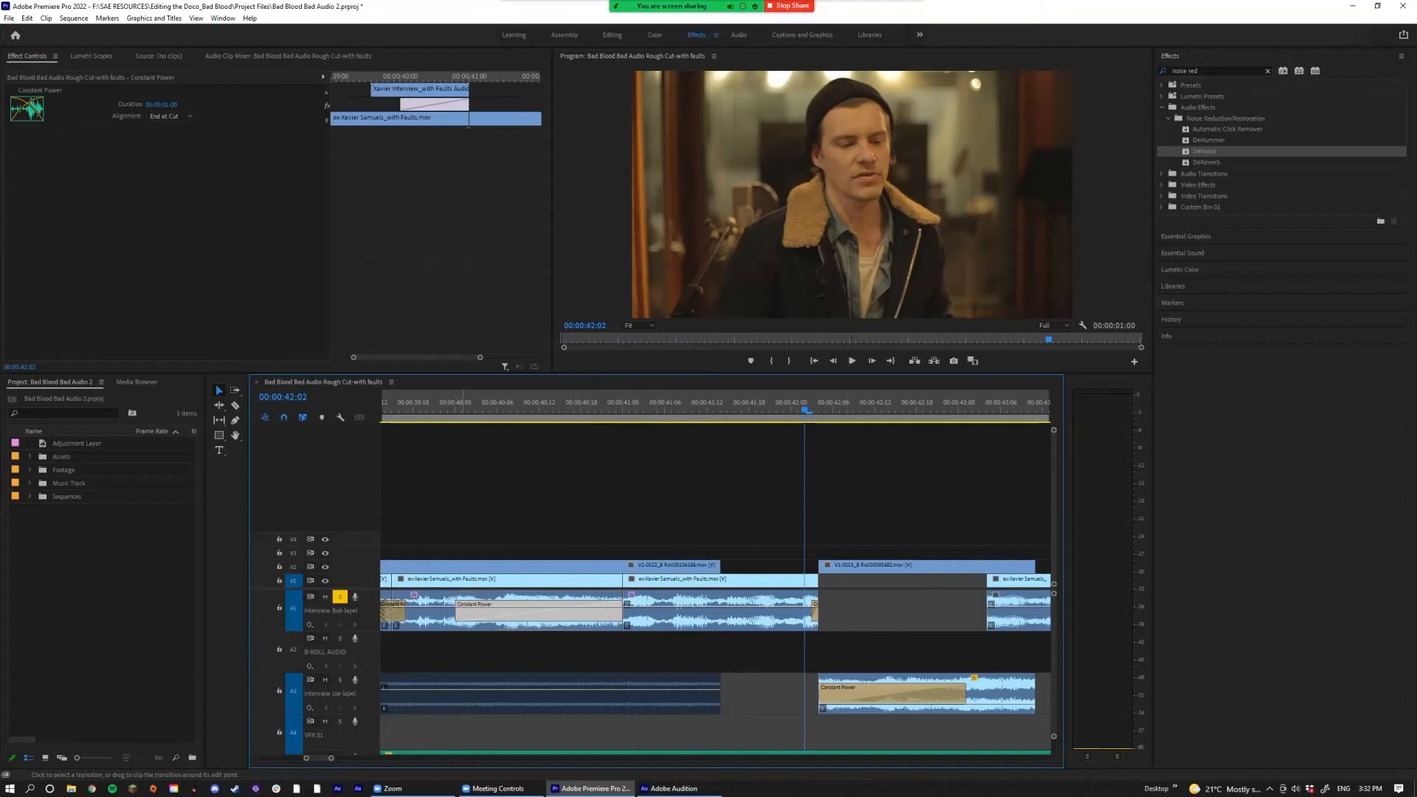
double_click(462, 613)
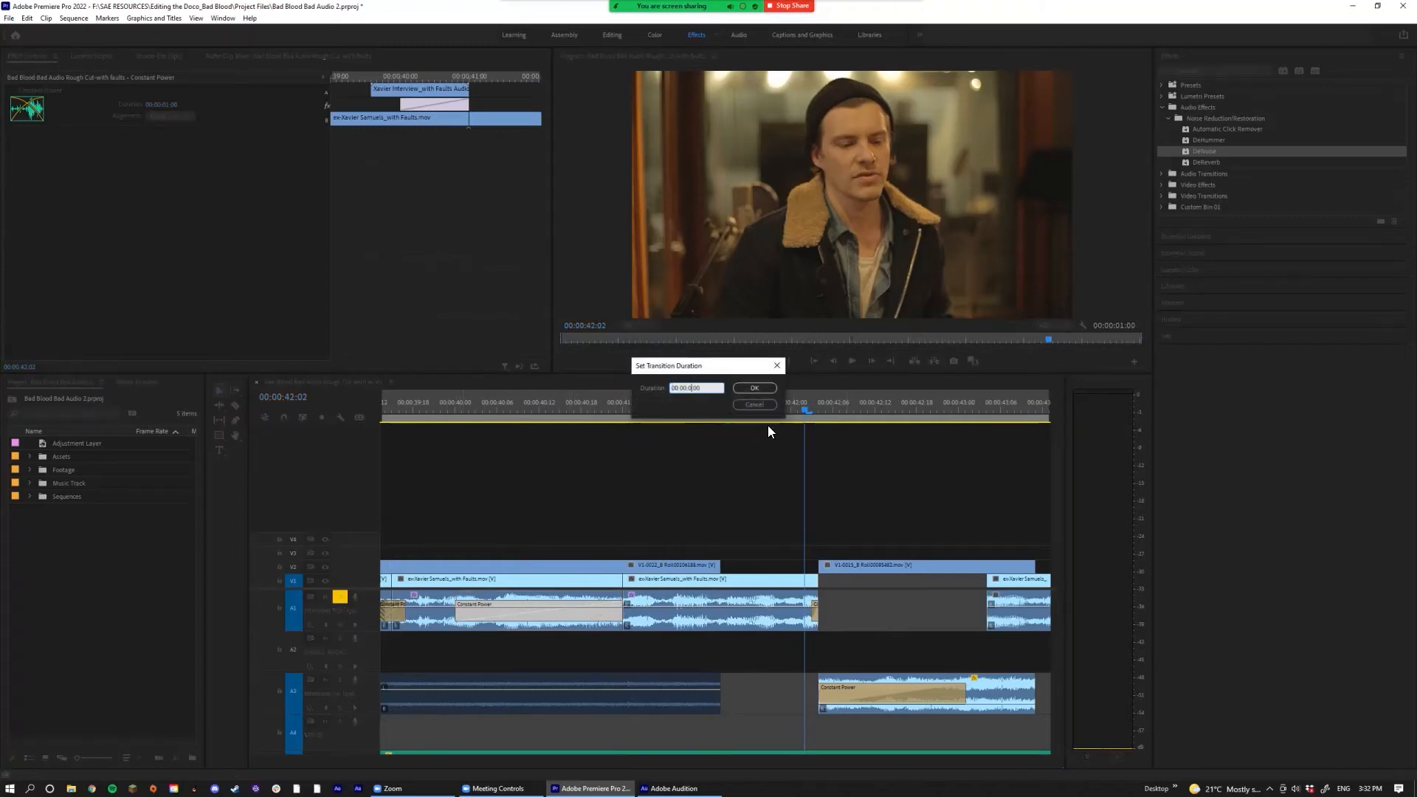
type("00:00:00:04")
key("Return")
left_click(531, 407)
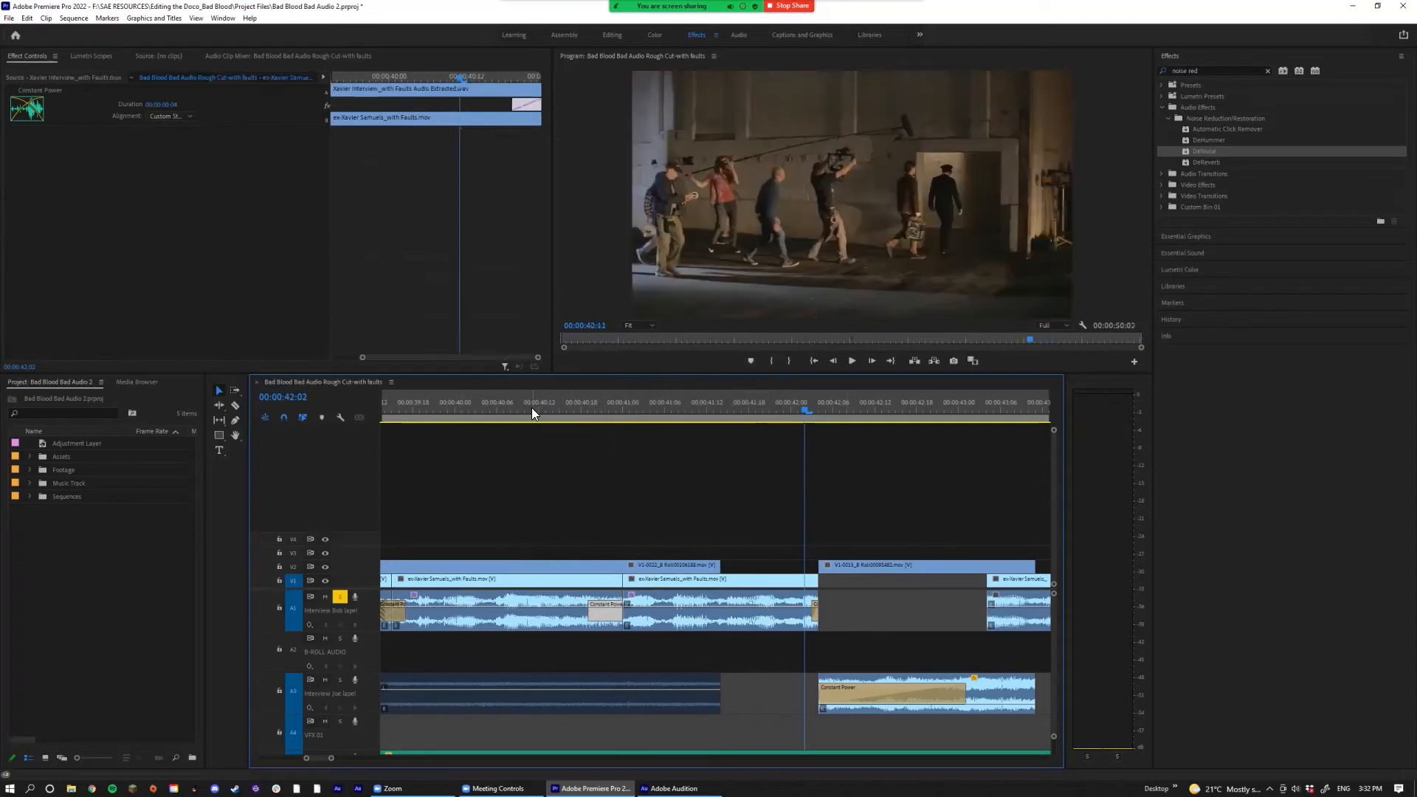
key("space")
Step: Set the duration of the Constant Power transition at the 00:00:41:00 cut to 1 frame and play it back
left_click(596, 624)
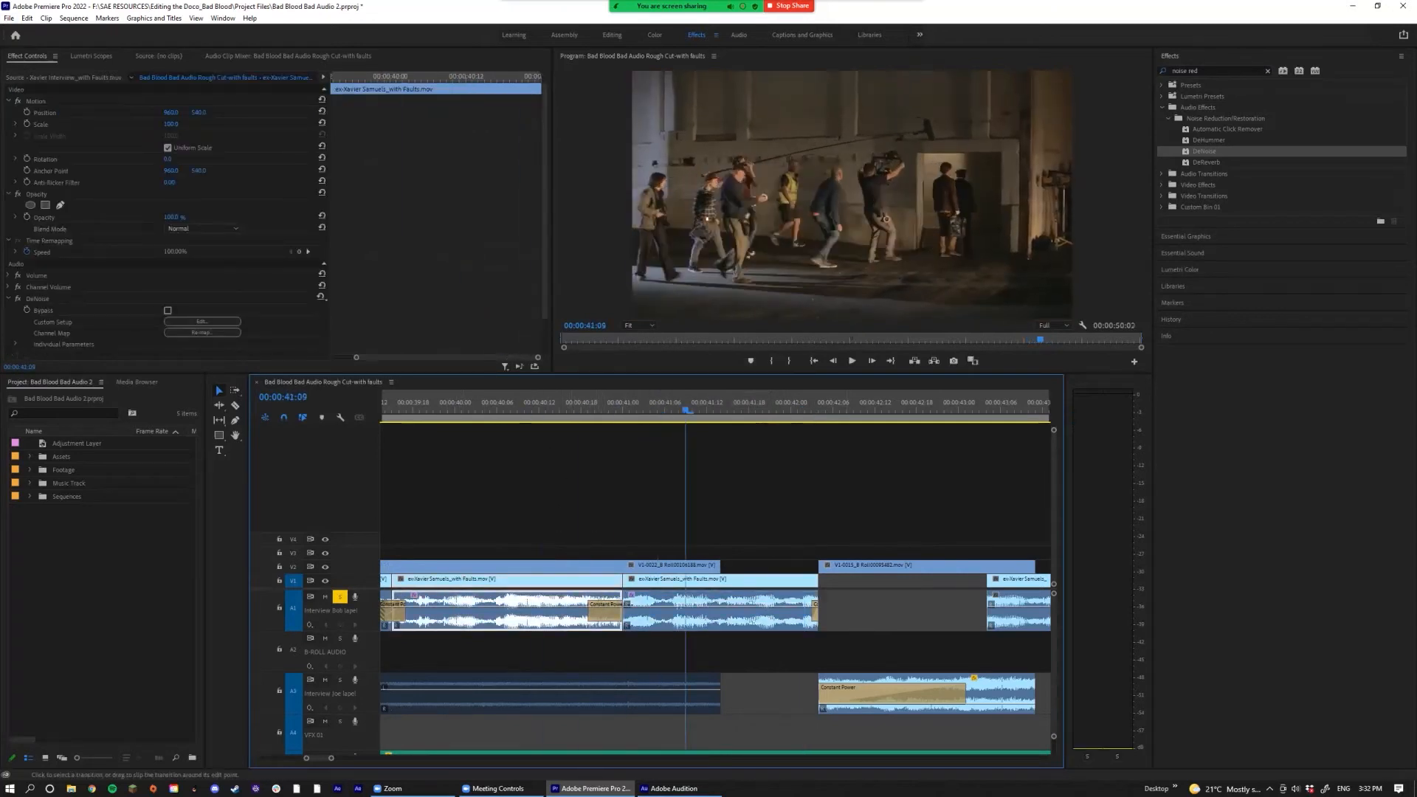
double_click(606, 614)
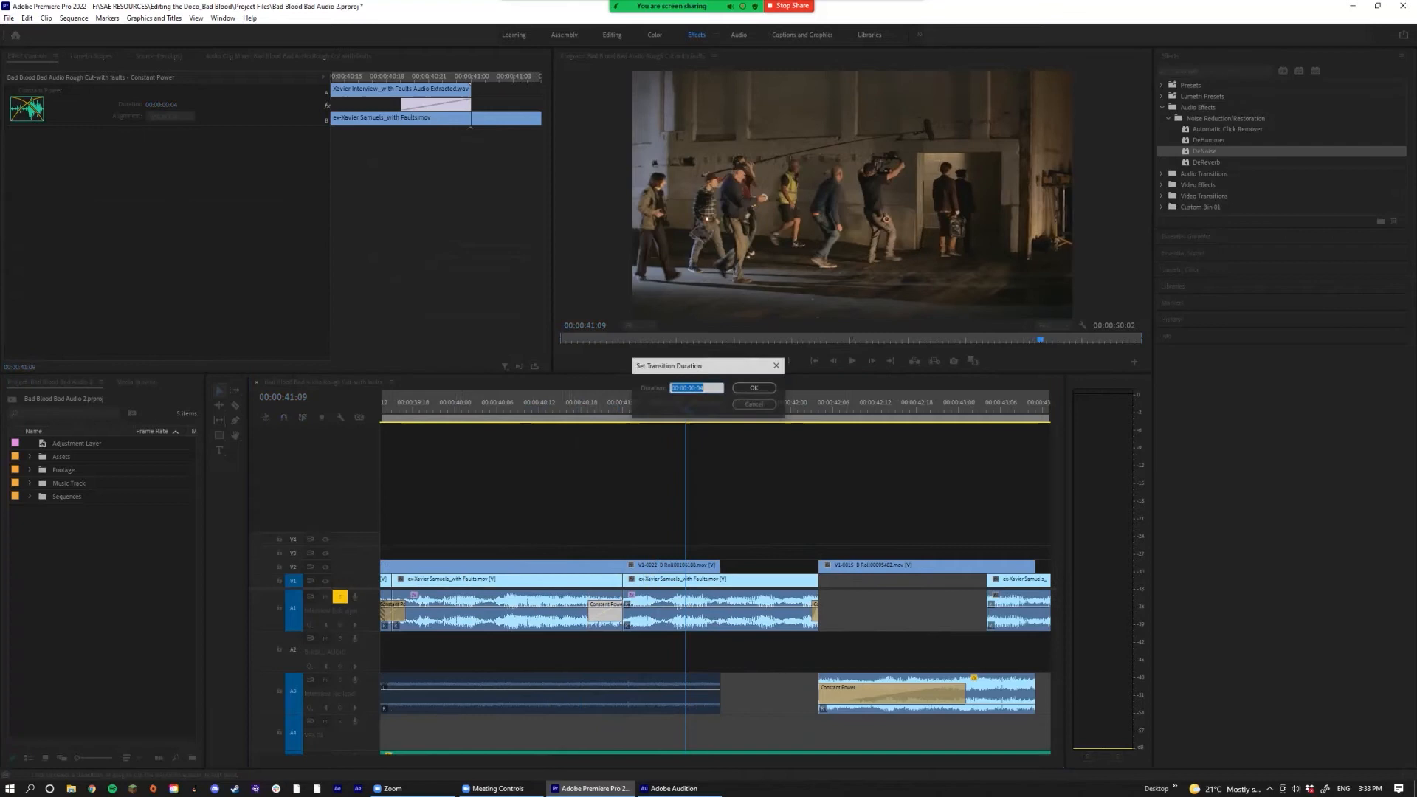
type("1")
key("Return")
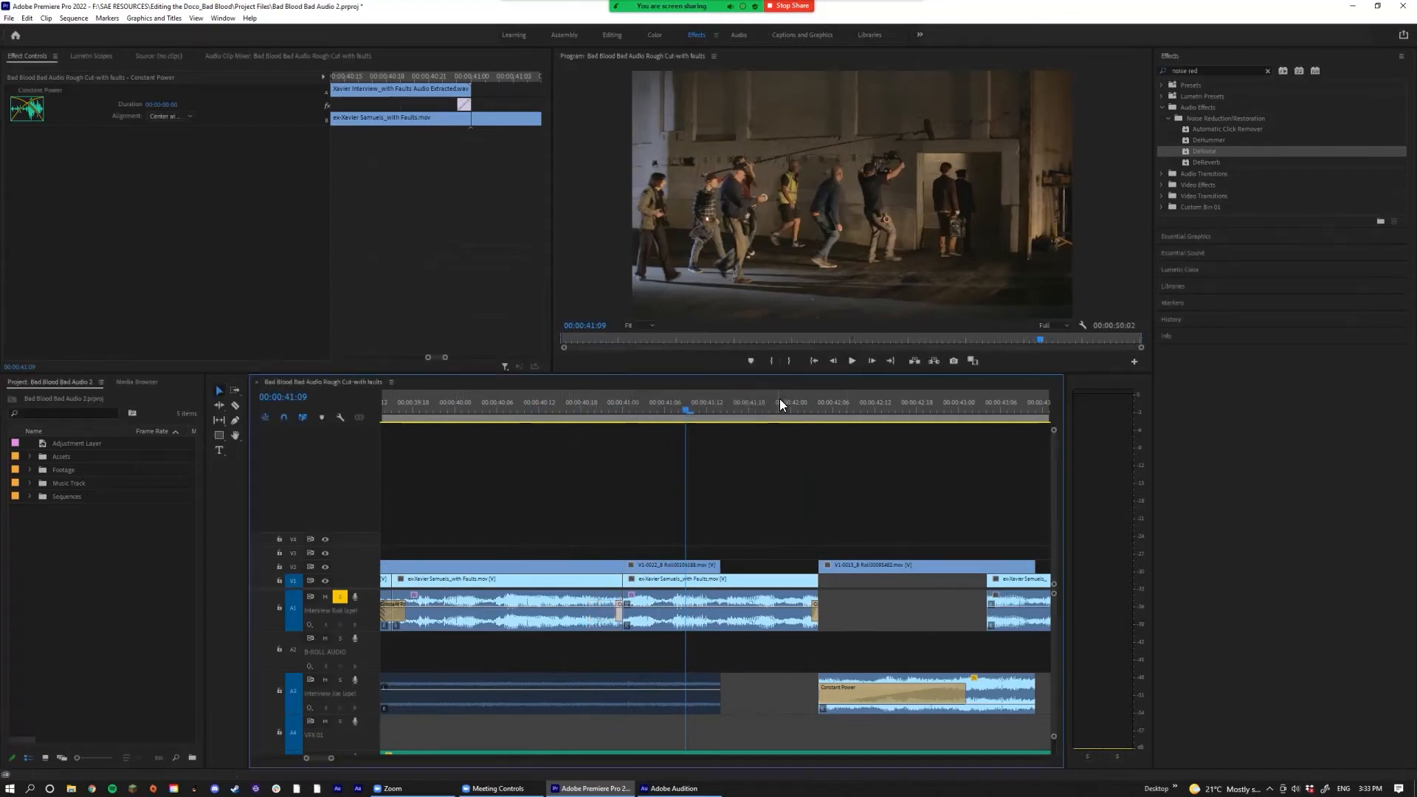
left_click(575, 409)
key("space")
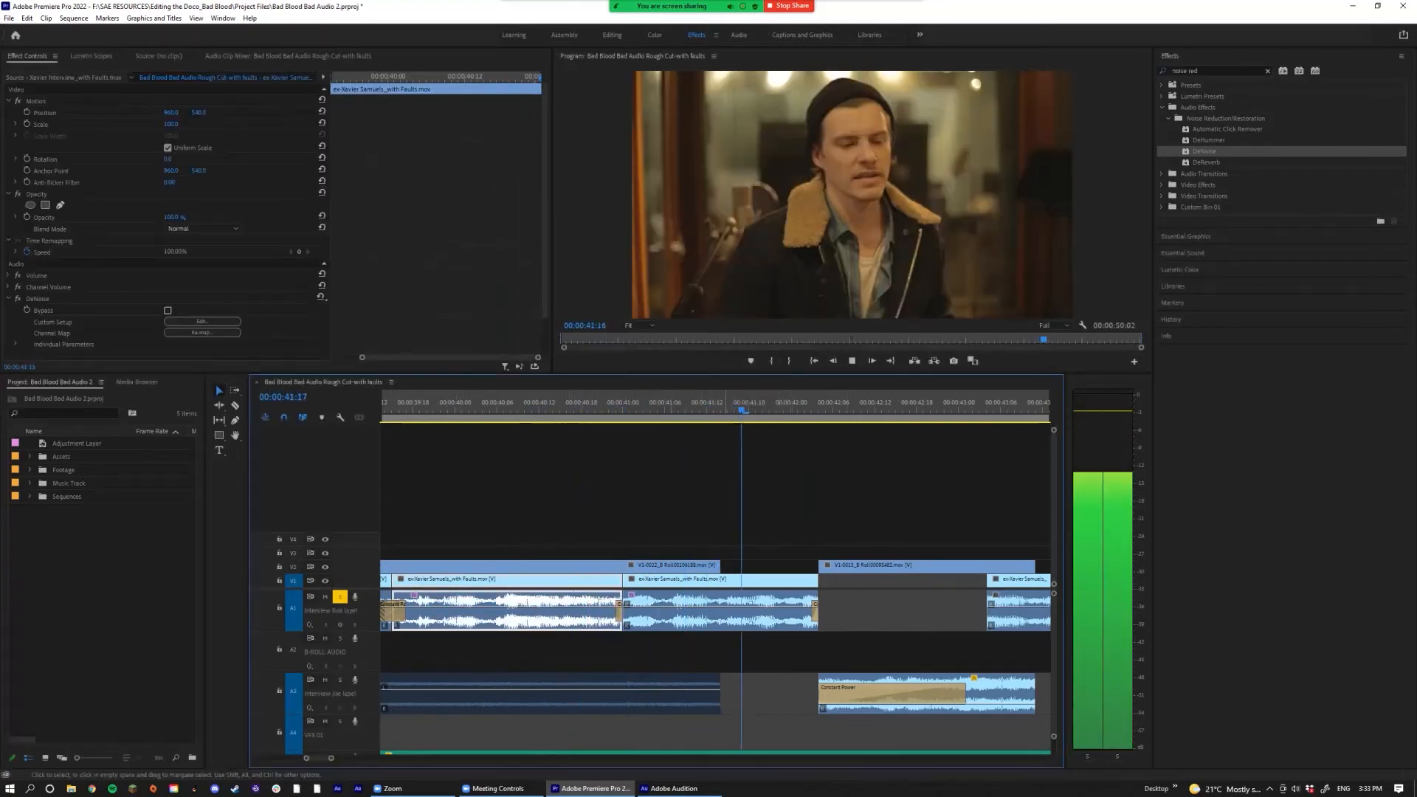
Step: Replay the interview audio from before the 00:00:41:00 cut to check how the two clips join
key("minus")
key("minus")
key("space")
left_click(629, 411)
key("space")
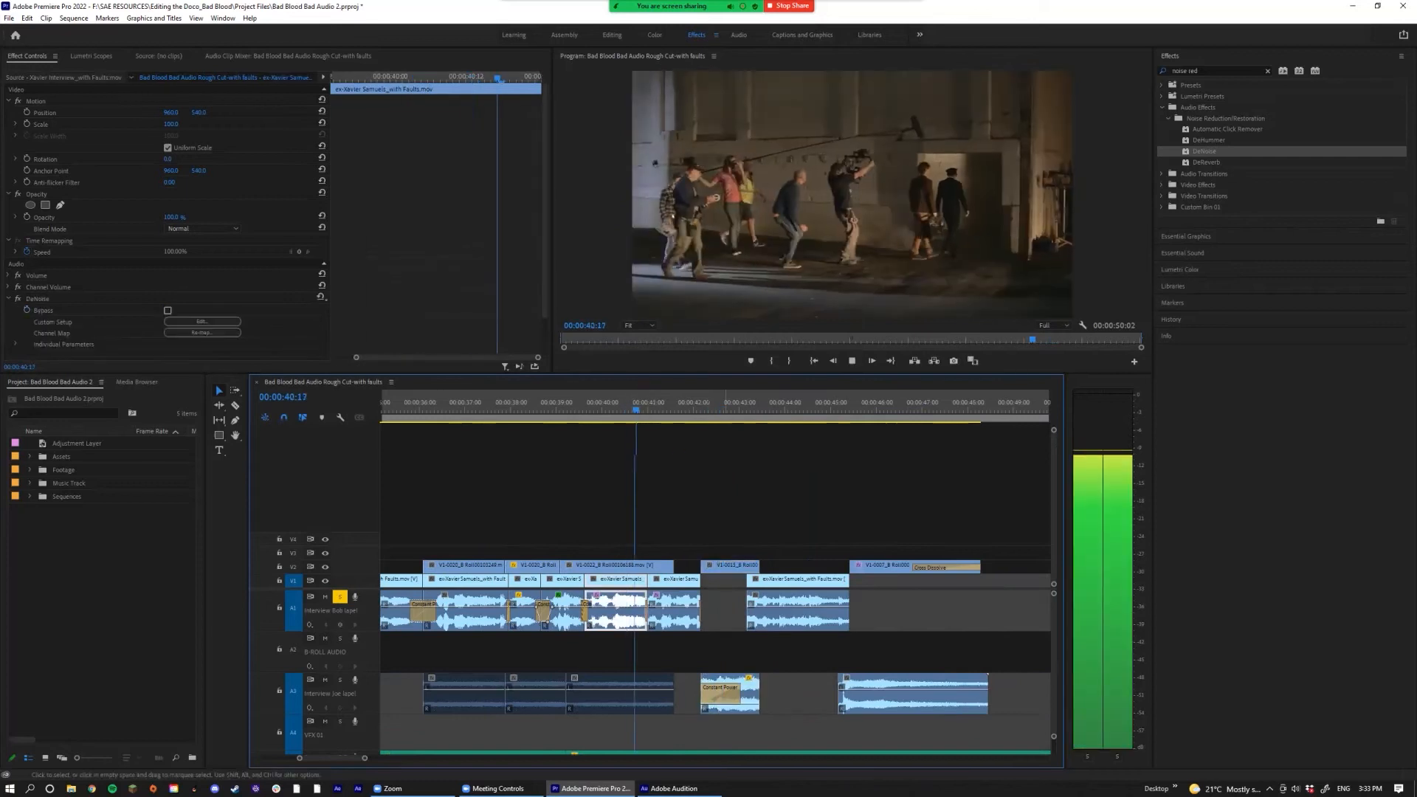
scroll(629, 443, "down", 2)
key("space")
scroll(466, 611, "up", 4)
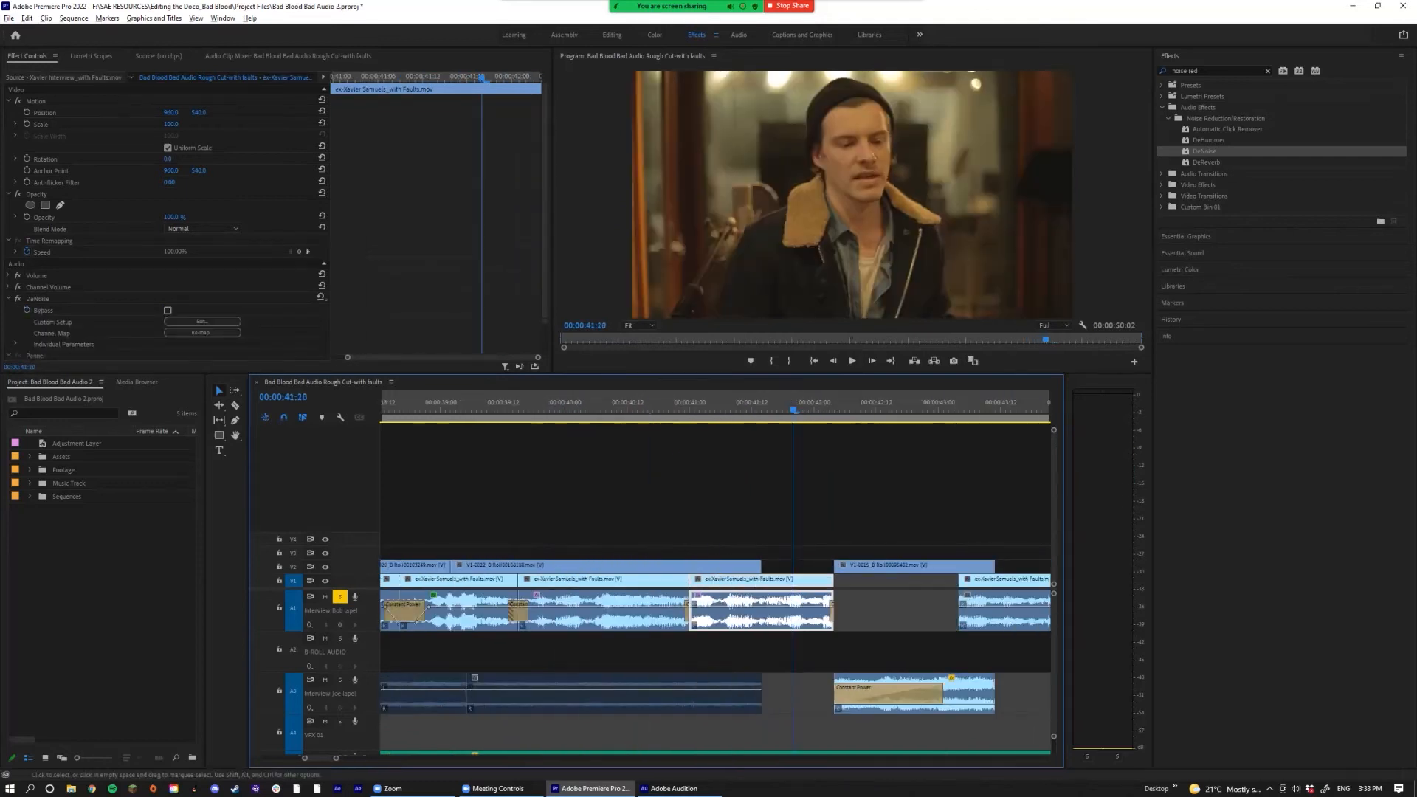
Step: Try shifting the interview clip that starts at 00:00:41:00 along the timeline, and undo the move
mouse_move(714, 611)
left_mouse_down()
mouse_move(745, 611)
mouse_move(701, 583)
mouse_move(712, 611)
mouse_move(698, 612)
left_mouse_up()
key("ctrl+z")
left_click(698, 613)
left_click(668, 613)
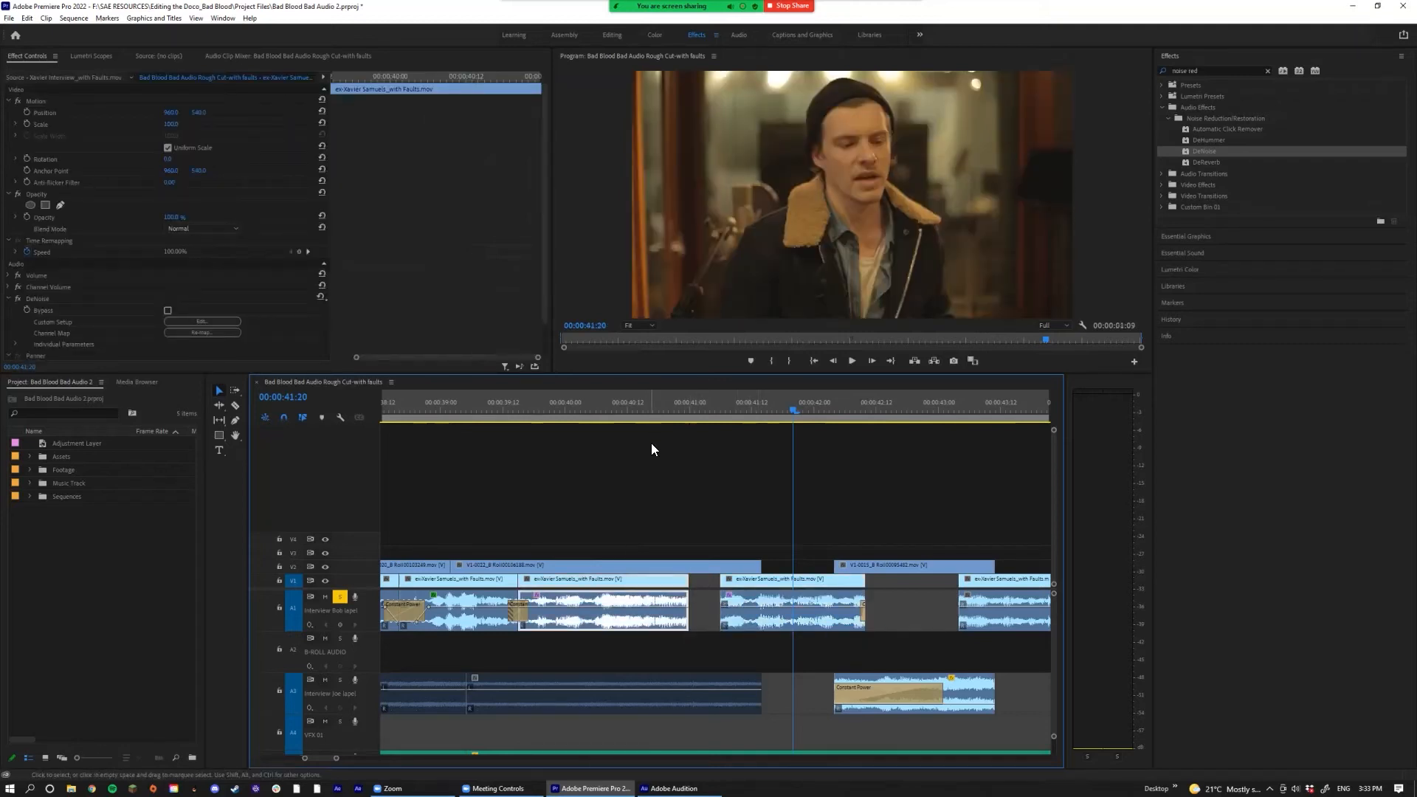
key("ctrl+z")
Step: Extend the end of the interview clip about three frames under the following B-roll clip and play back the join
left_click(646, 409)
key("space")
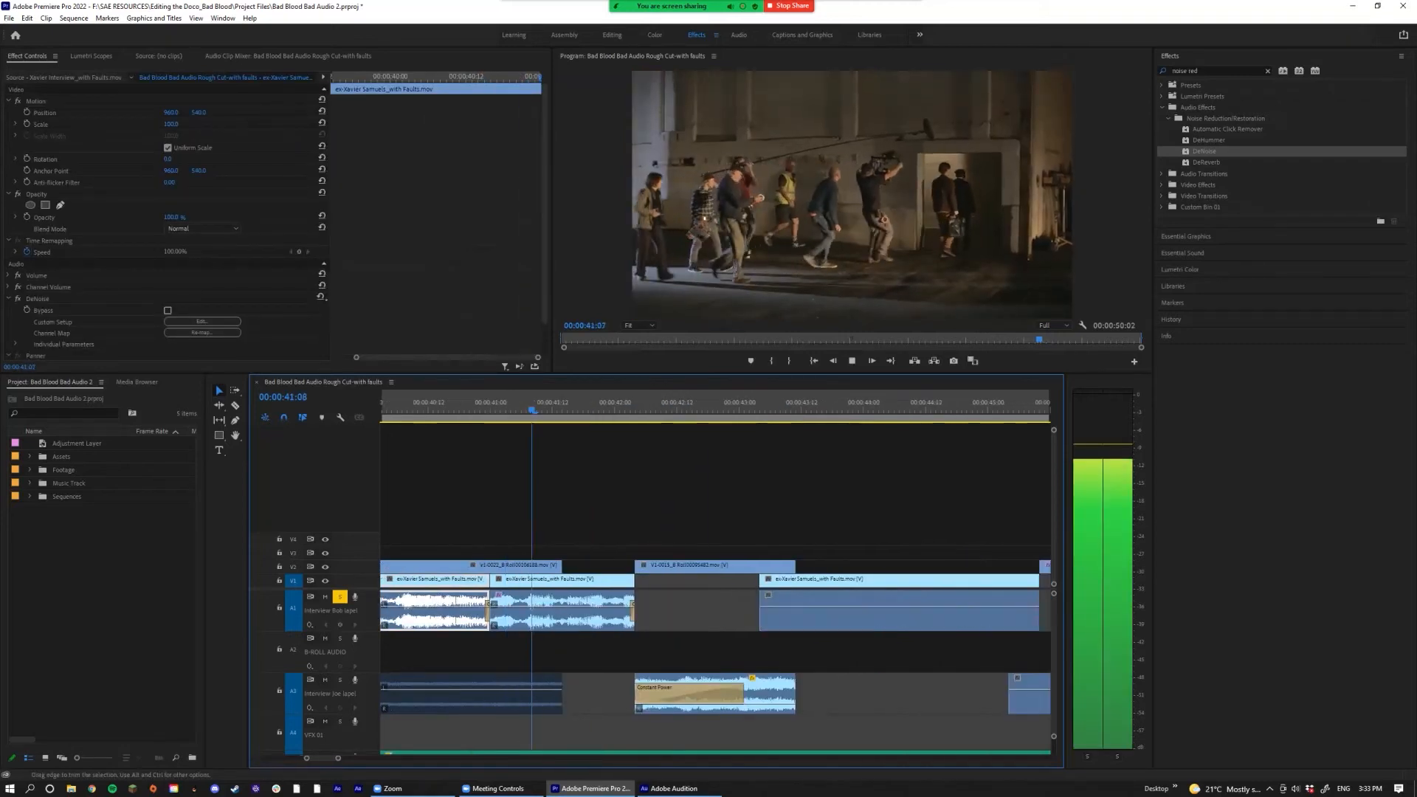
key("space")
left_click(554, 566)
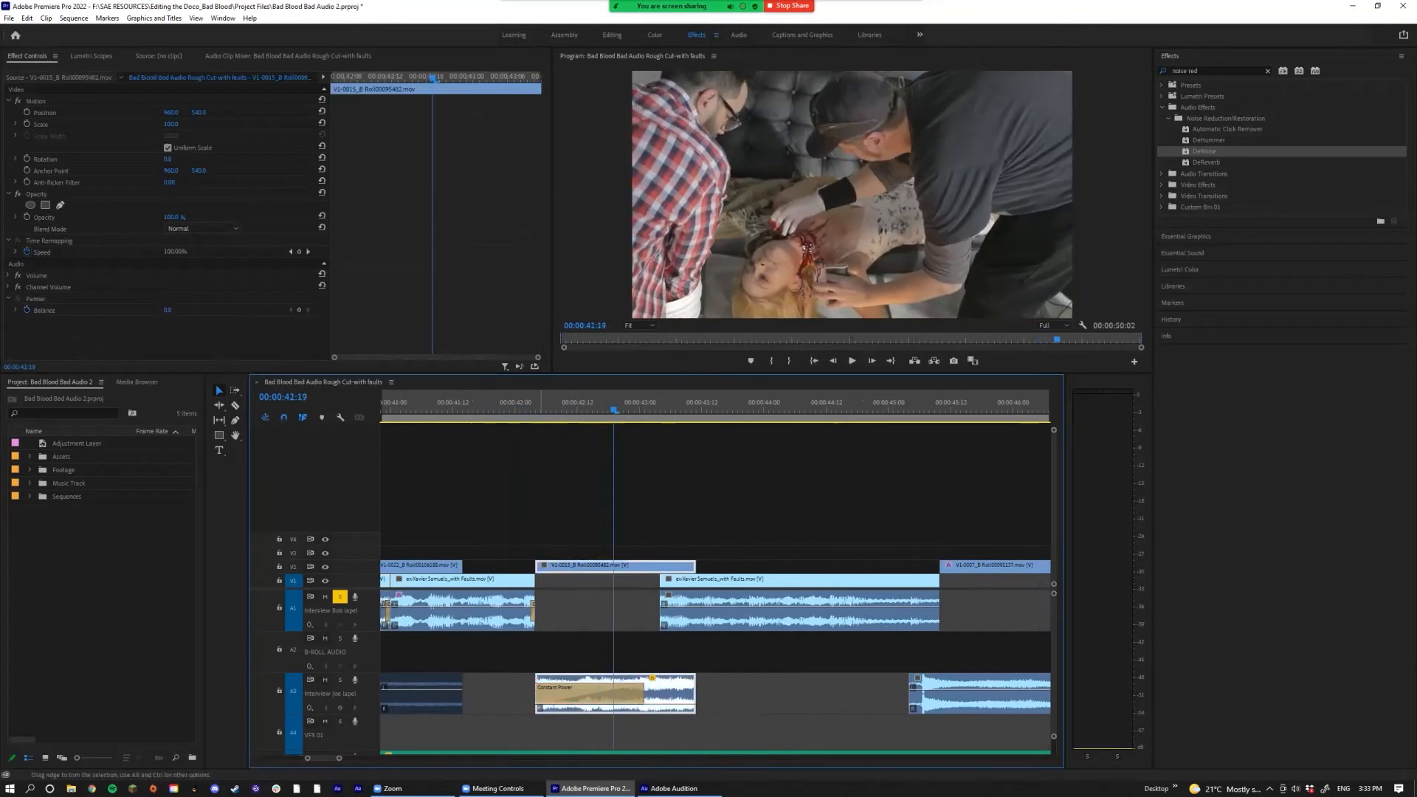
left_click_drag(535, 583, 549, 583)
left_click(506, 410)
key("space")
key("space")
left_click(557, 566)
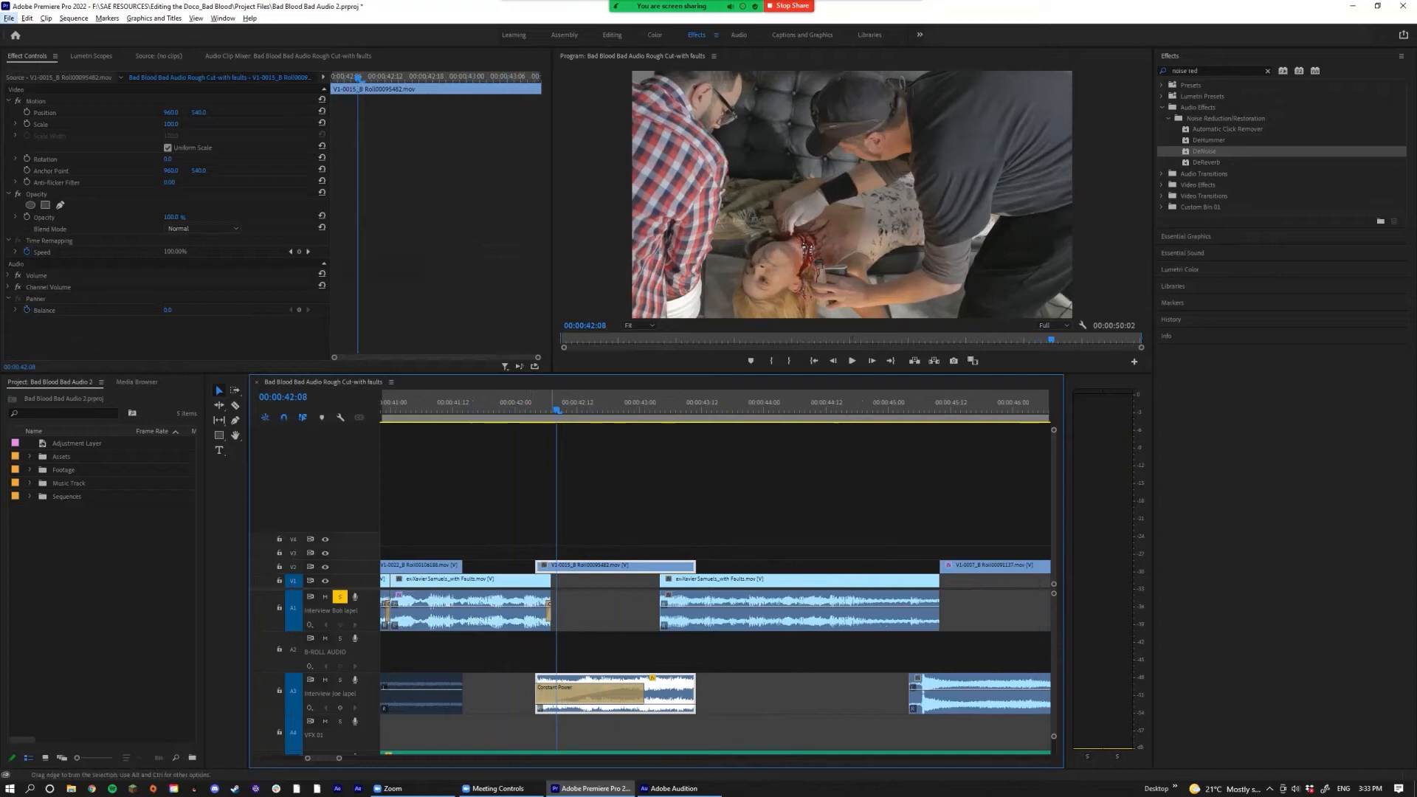
Step: Trim the end of the interview clip under the B-roll clip back by about one frame and play back the join
left_click_drag(550, 582, 543, 582)
left_click(491, 405)
key("space")
key("space")
Step: Lengthen the Constant Power fade-out at the end of this interview clip to about three frames and play it back
scroll(390, 613, "up", 3)
left_click_drag(324, 758, 321, 758)
left_click_drag(697, 612, 663, 613)
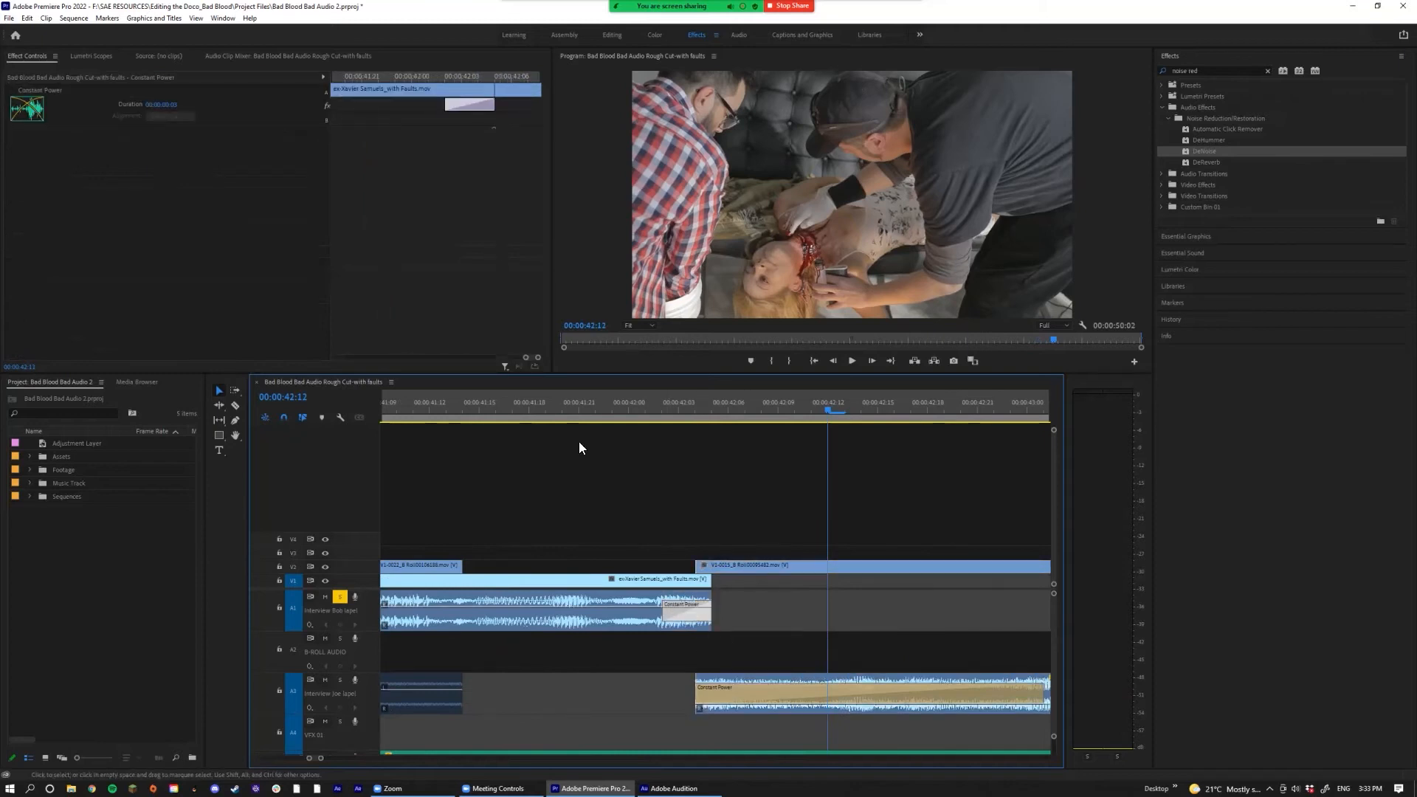
left_click(584, 408)
key("space")
key("space")
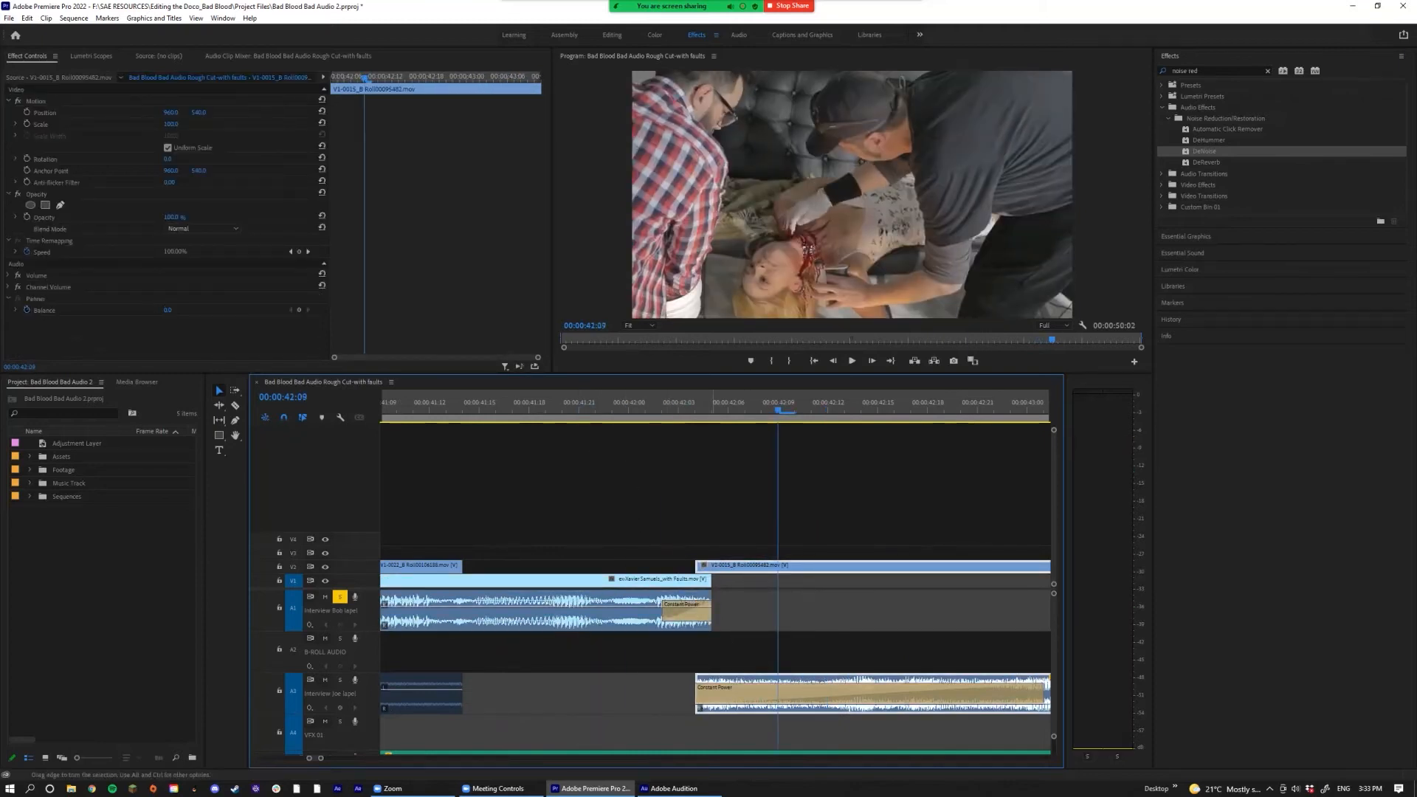
left_click(710, 614)
left_click(631, 614)
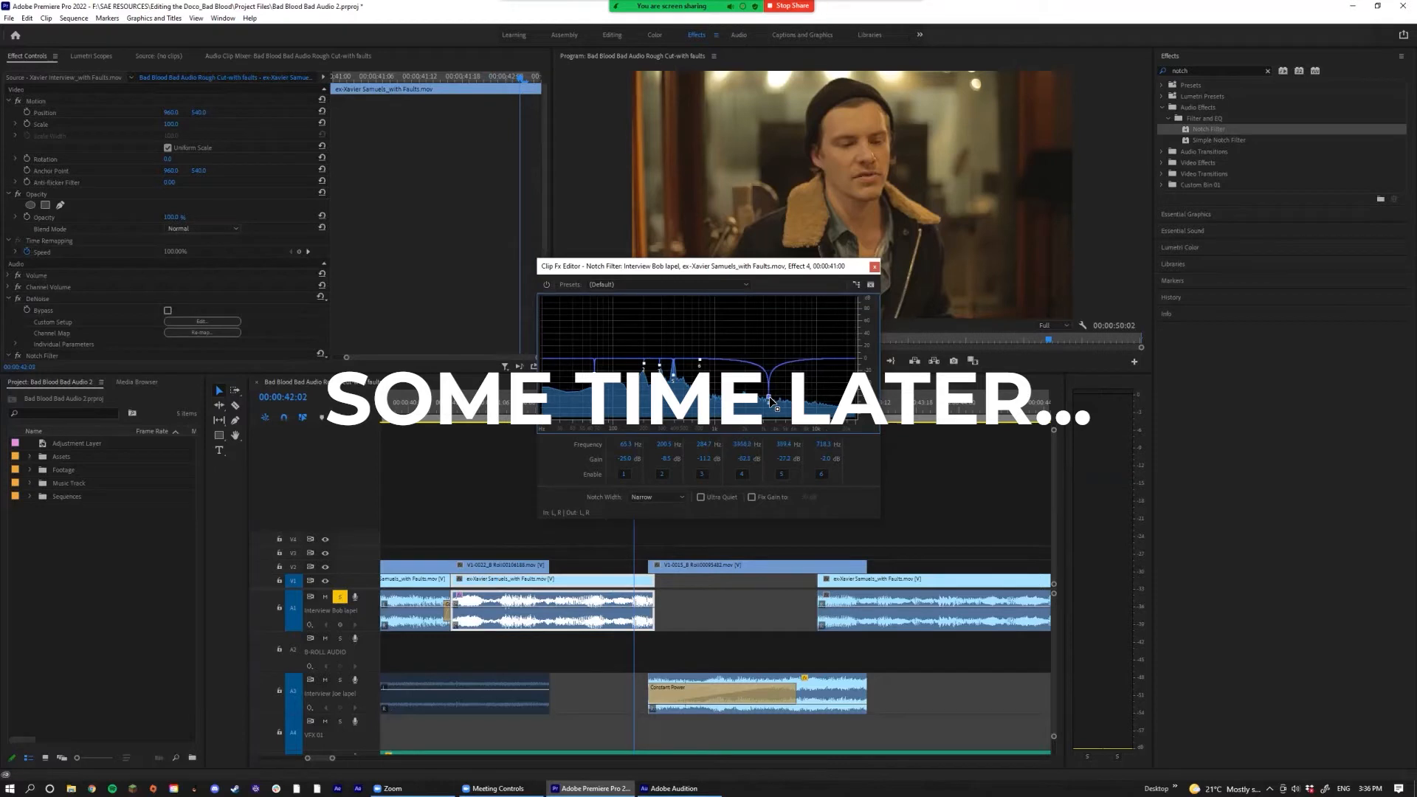
Step: Move the Notch Filter editor clear of the timeline and play back the end of the filtered interview clip
left_click_drag(718, 267, 859, 243)
left_click_drag(638, 410, 603, 410)
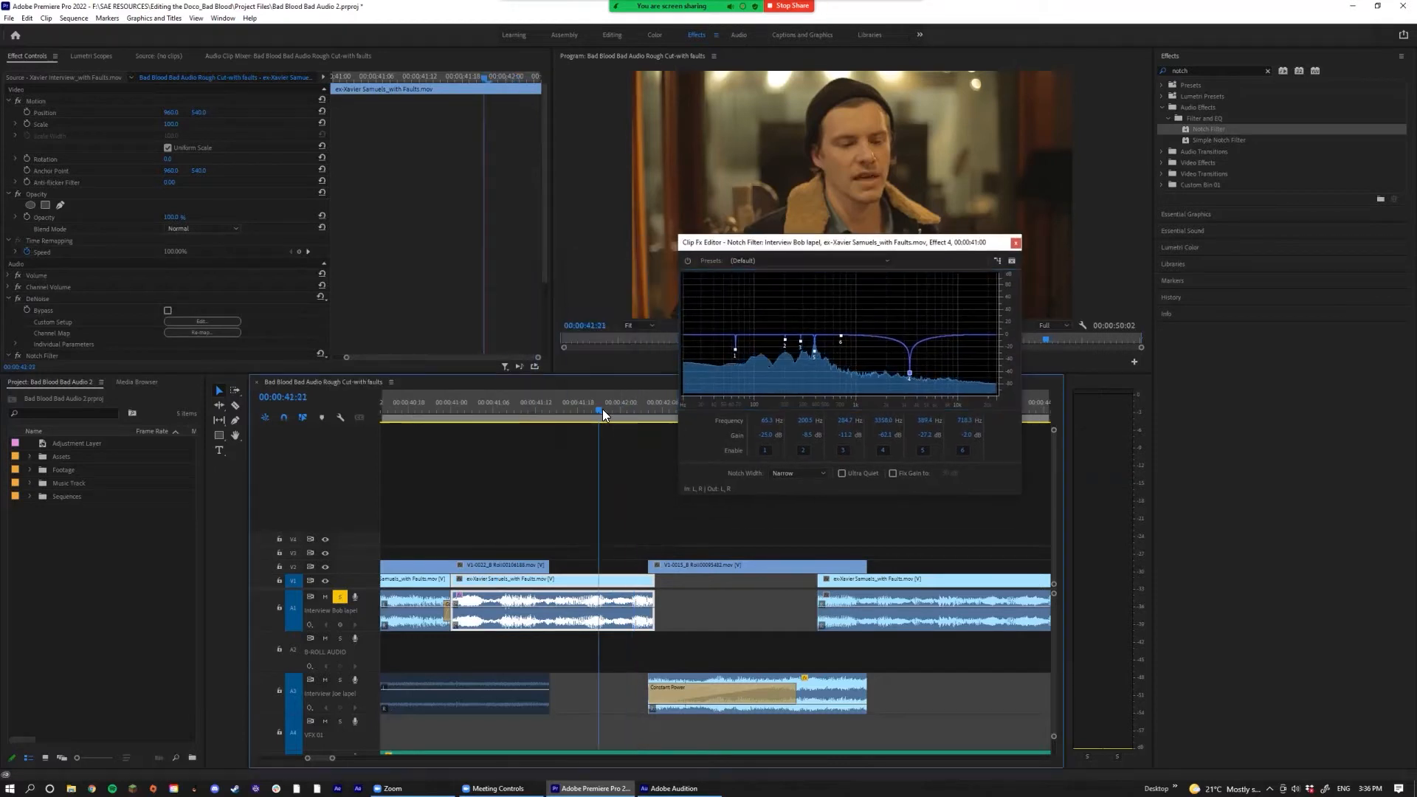
key("space")
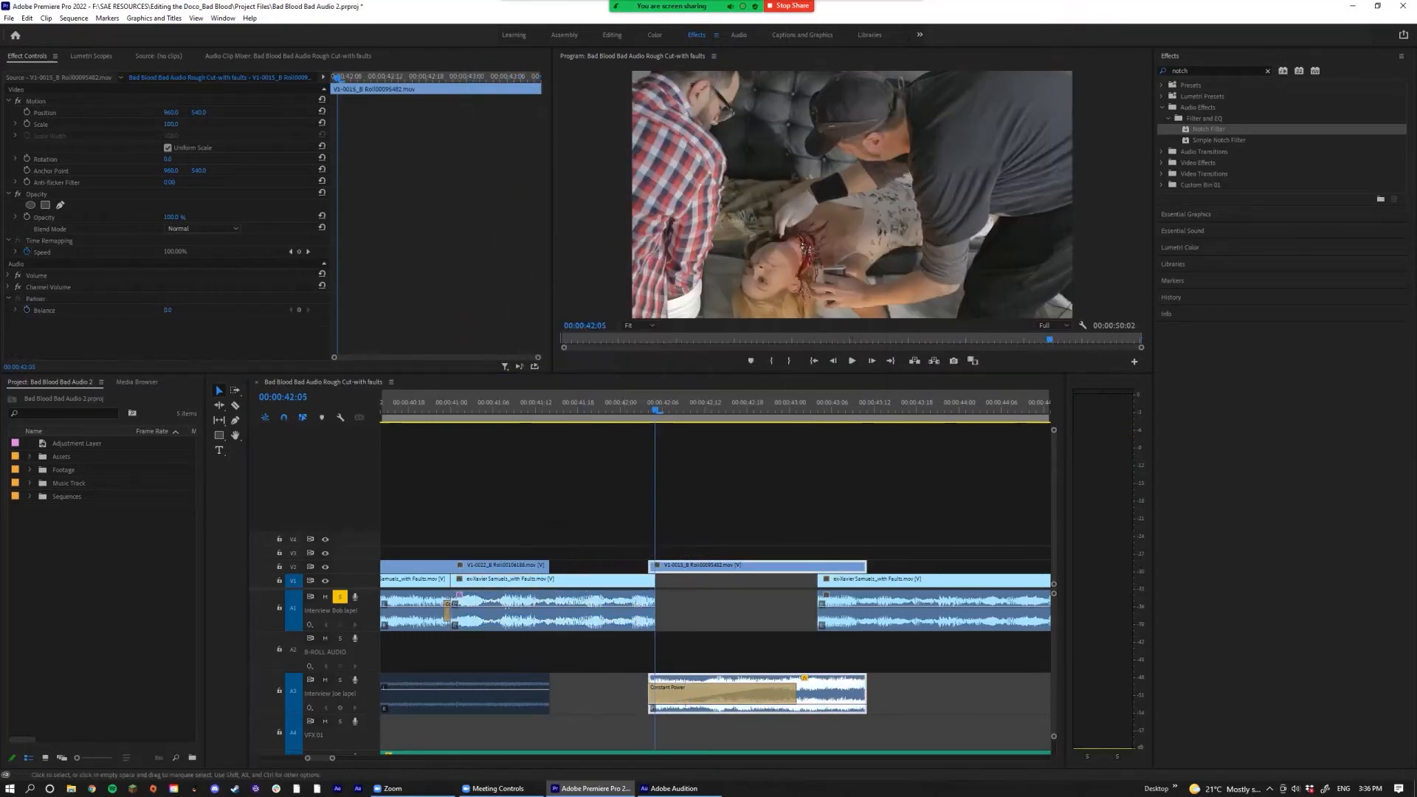
Step: Apply a short Constant Power fade-out to the end of the interview clip starting at 00:00:41:00 and play the clip with its Notch Filter
left_click(653, 612)
key("ctrl+shift+d")
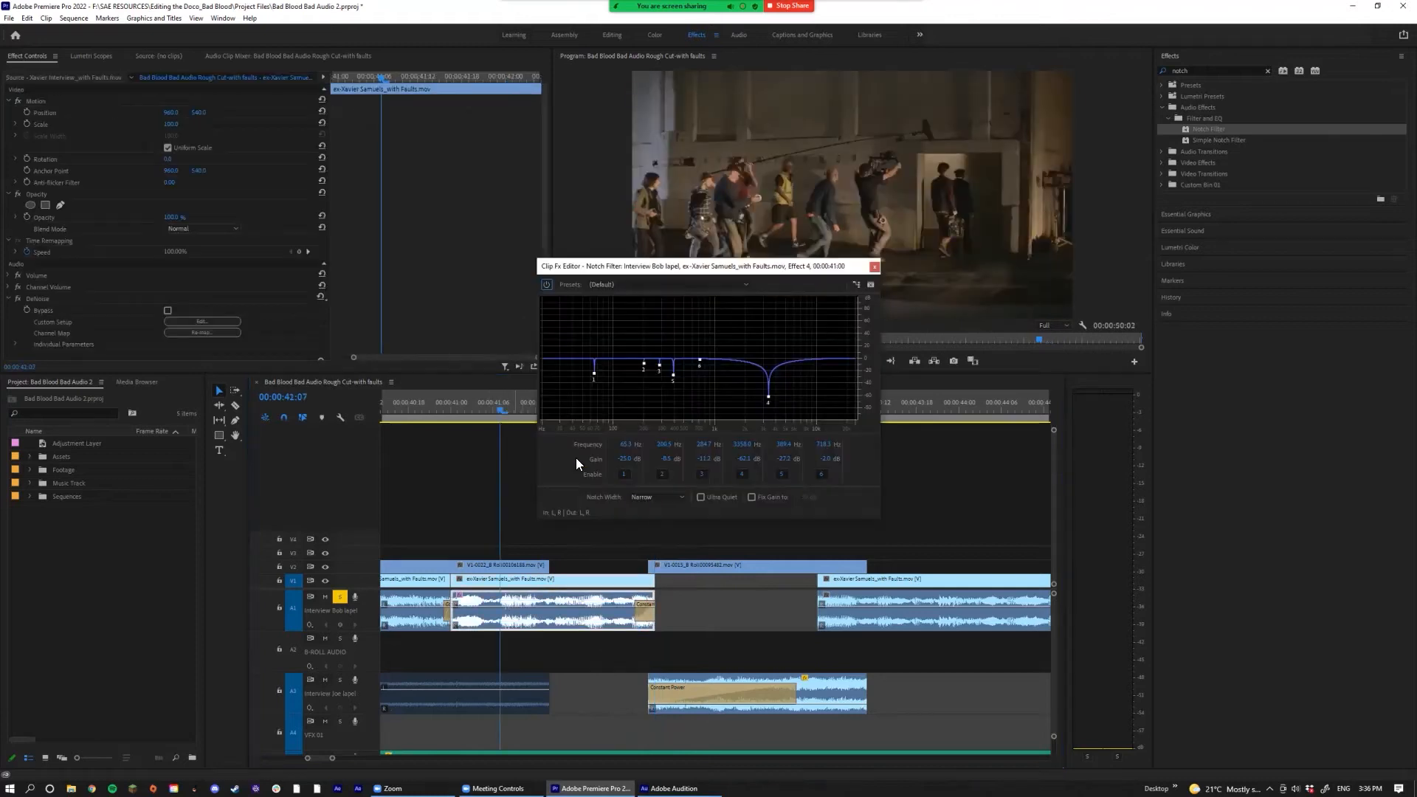
key("space")
key("space")
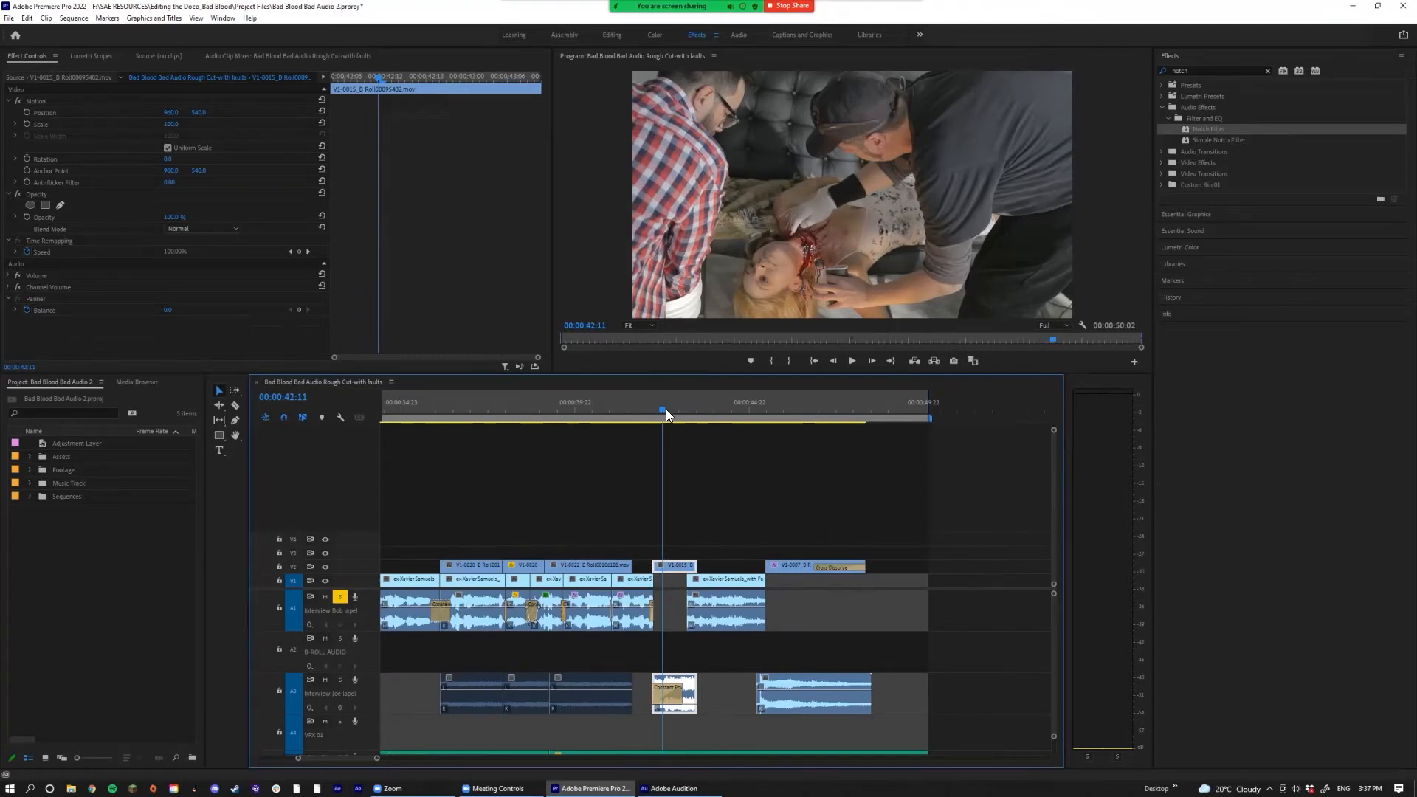
Step: Play back from the B-roll clip near 00:00:42:11 into the last interview clip to check the gap between the interview clips
key("space")
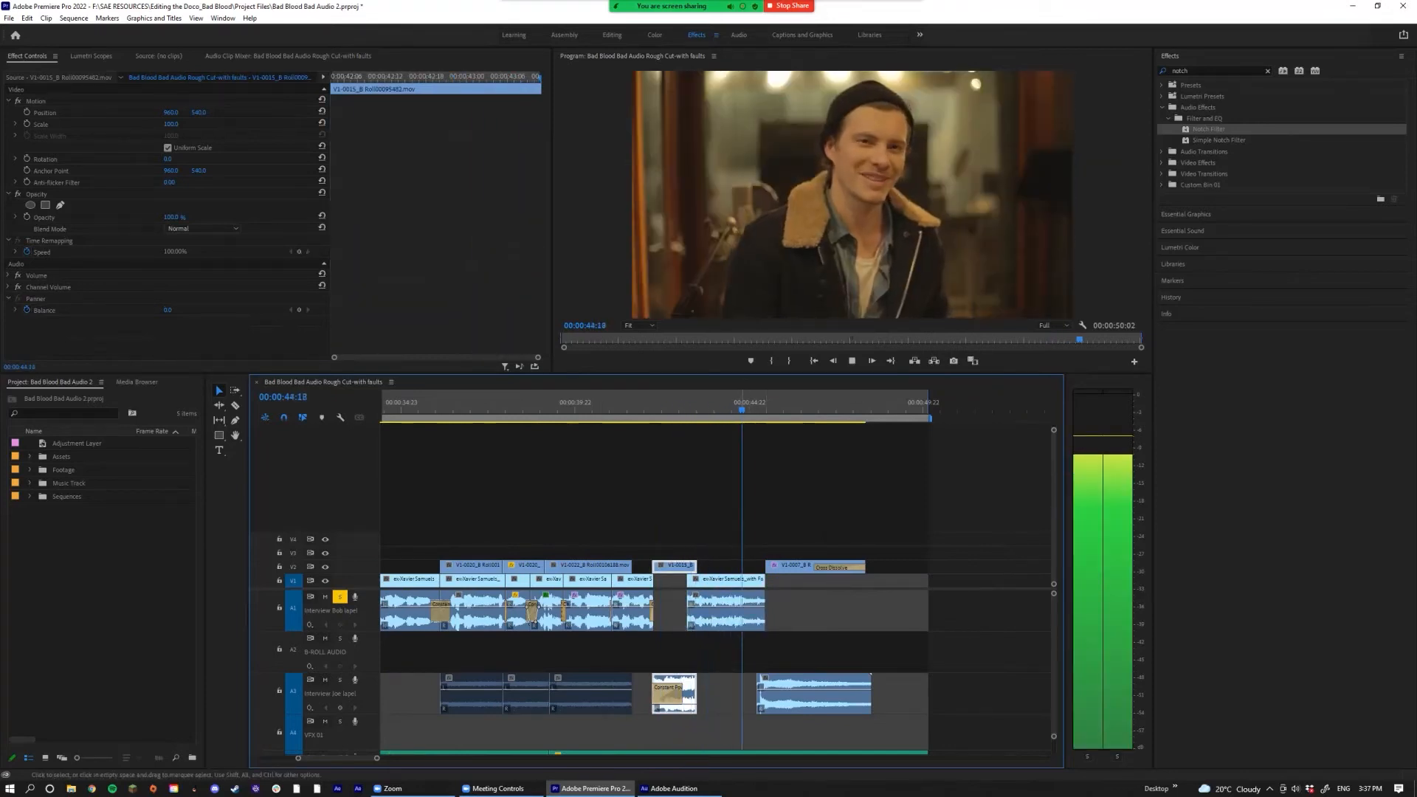
key("space")
scroll(705, 472, "up", 2)
left_click_drag(667, 414, 713, 427)
key("space")
key("space")
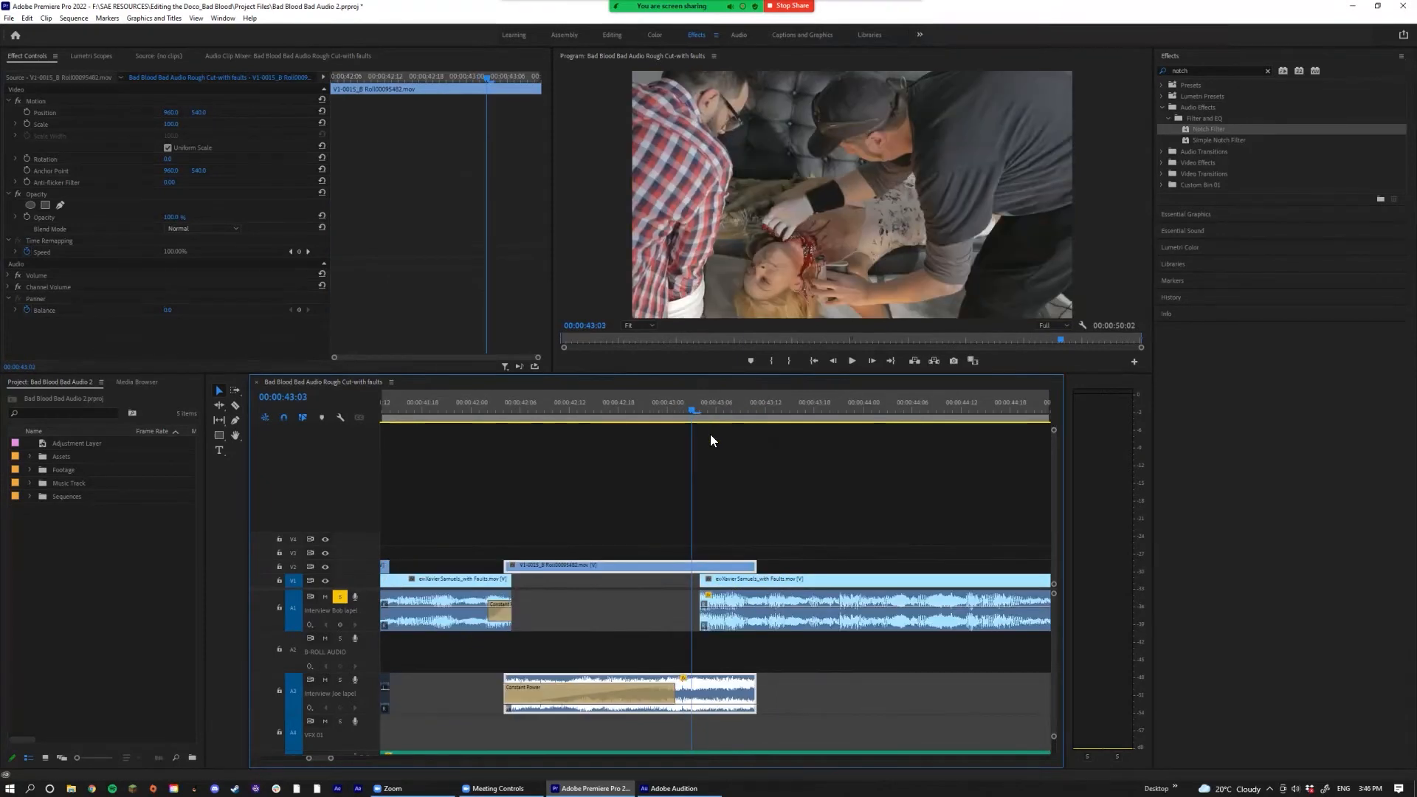
Step: Replay the lead-in to the last interview clip and extend the clip's start about two frames earlier under the B-roll
key("space")
key("space")
left_click(618, 406)
key("space")
key("space")
mouse_move(701, 585)
left_mouse_down()
mouse_move(659, 584)
mouse_move(684, 584)
left_mouse_up()
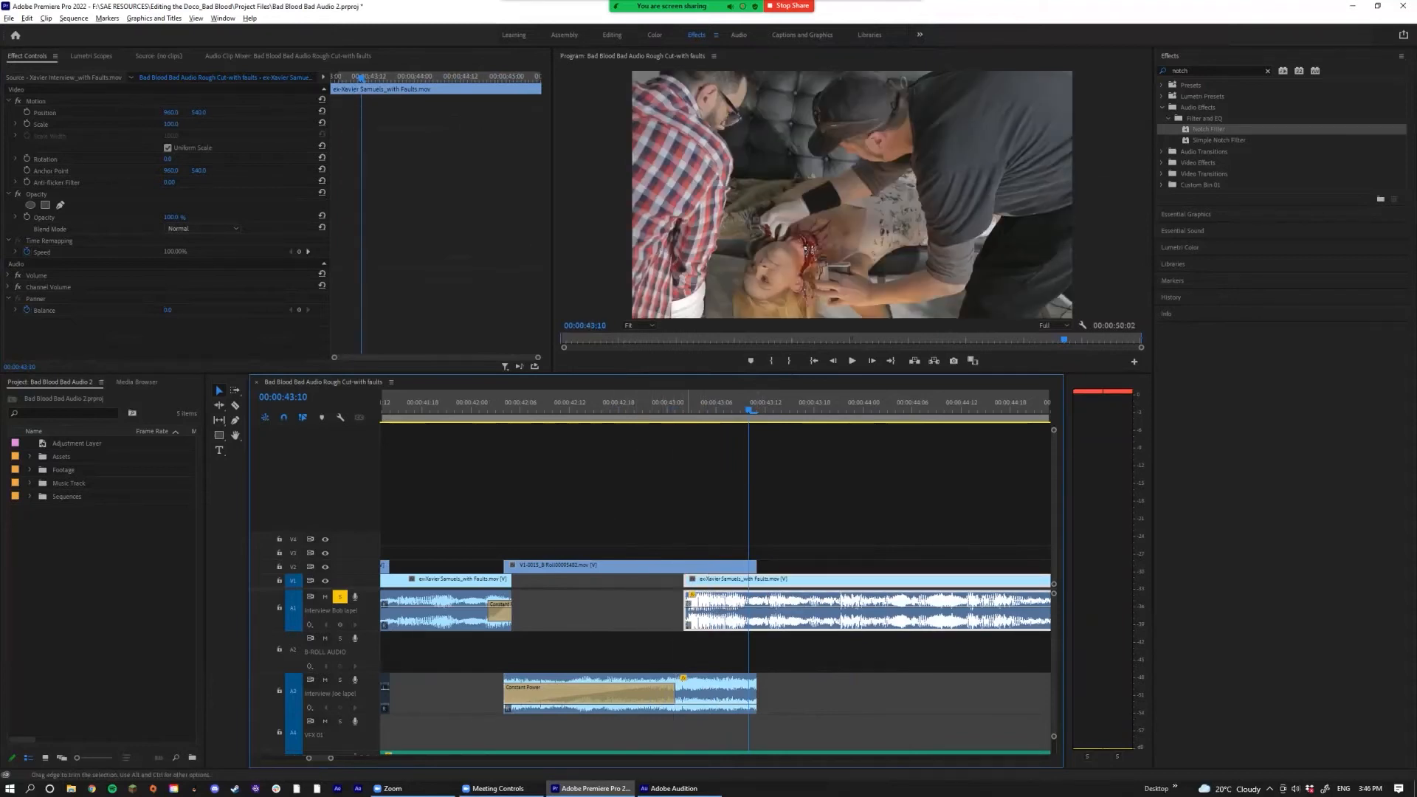
Step: Apply a Constant Power fade-in to the audio at the start of the last interview clip and play back the entry
left_click(687, 611, "alt")
key("ctrl+shift+d")
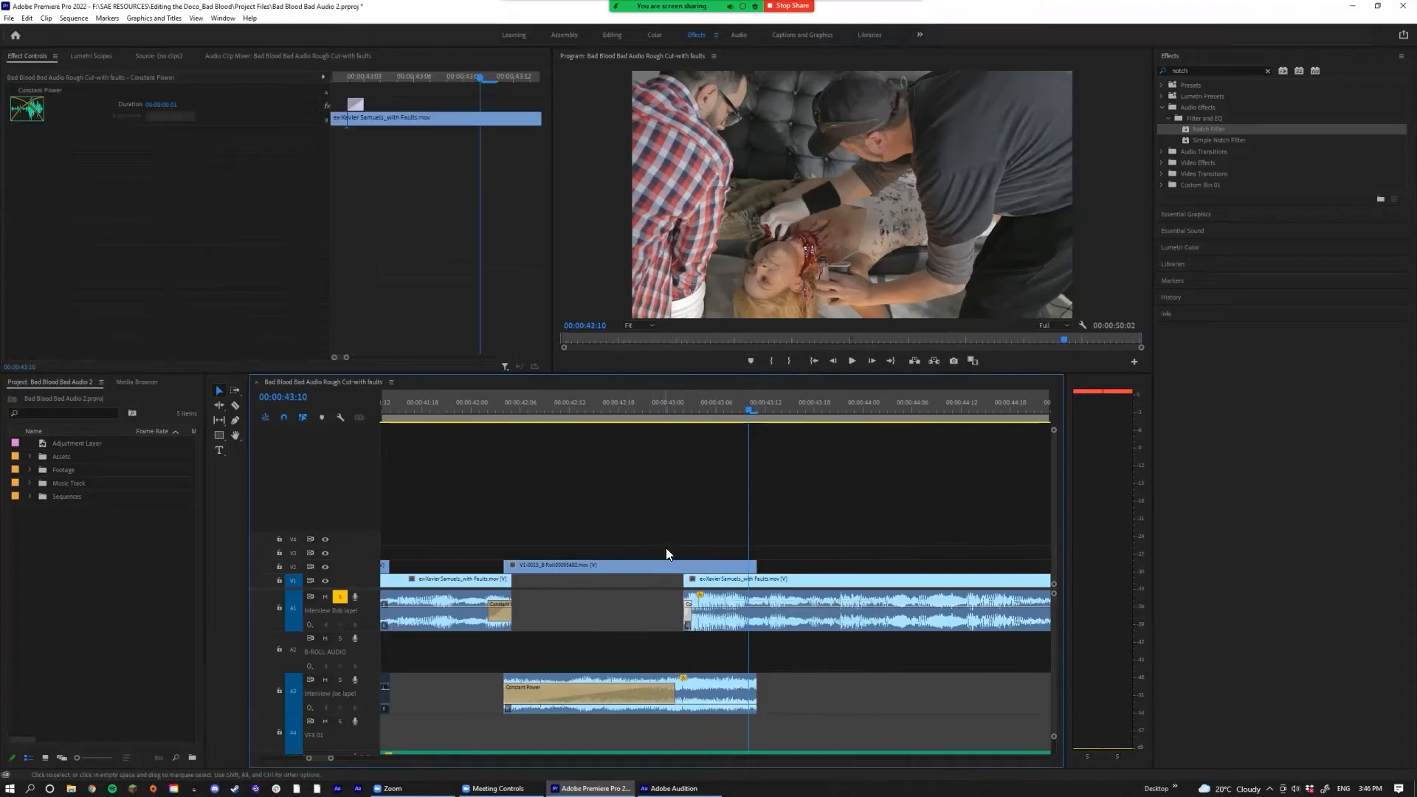
left_click(650, 406)
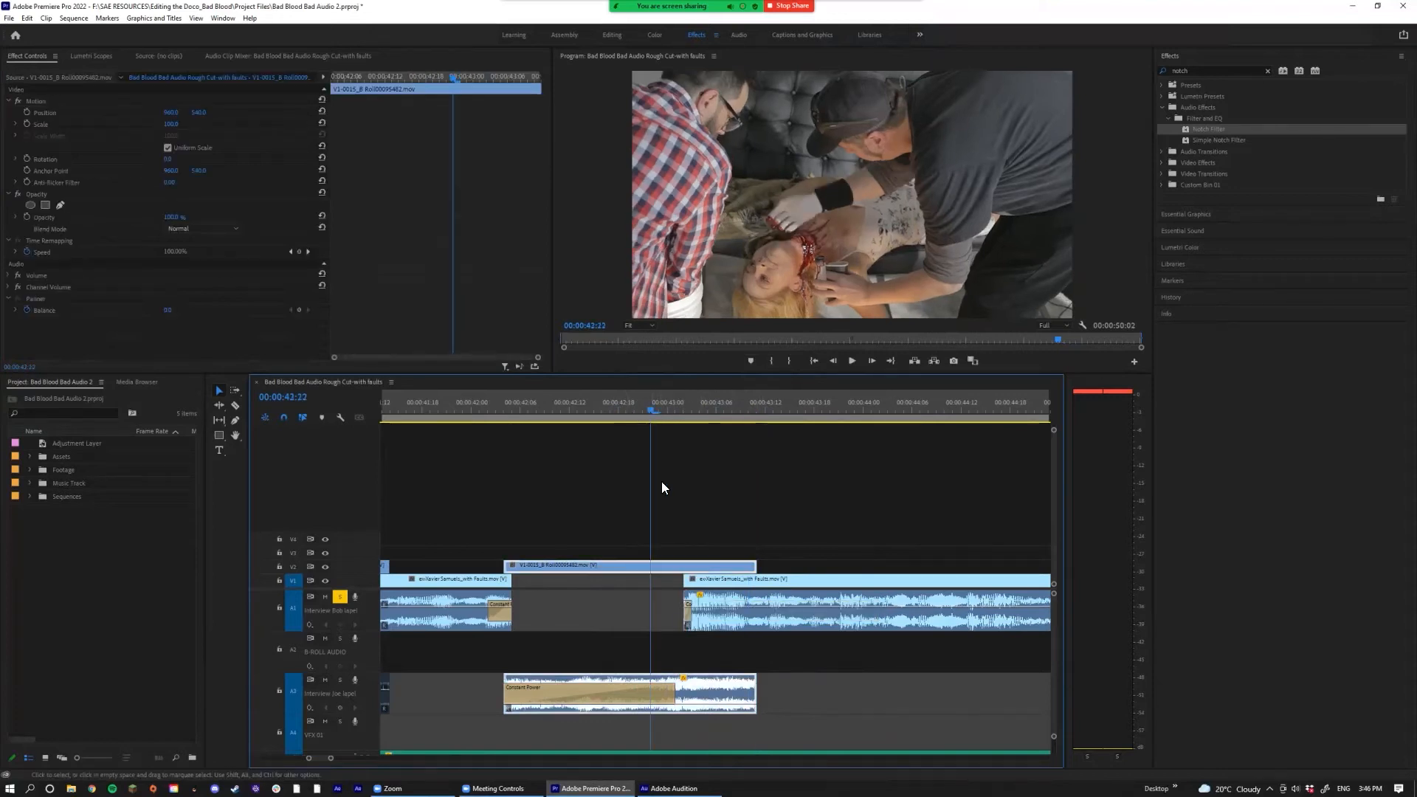
key("space")
key("space")
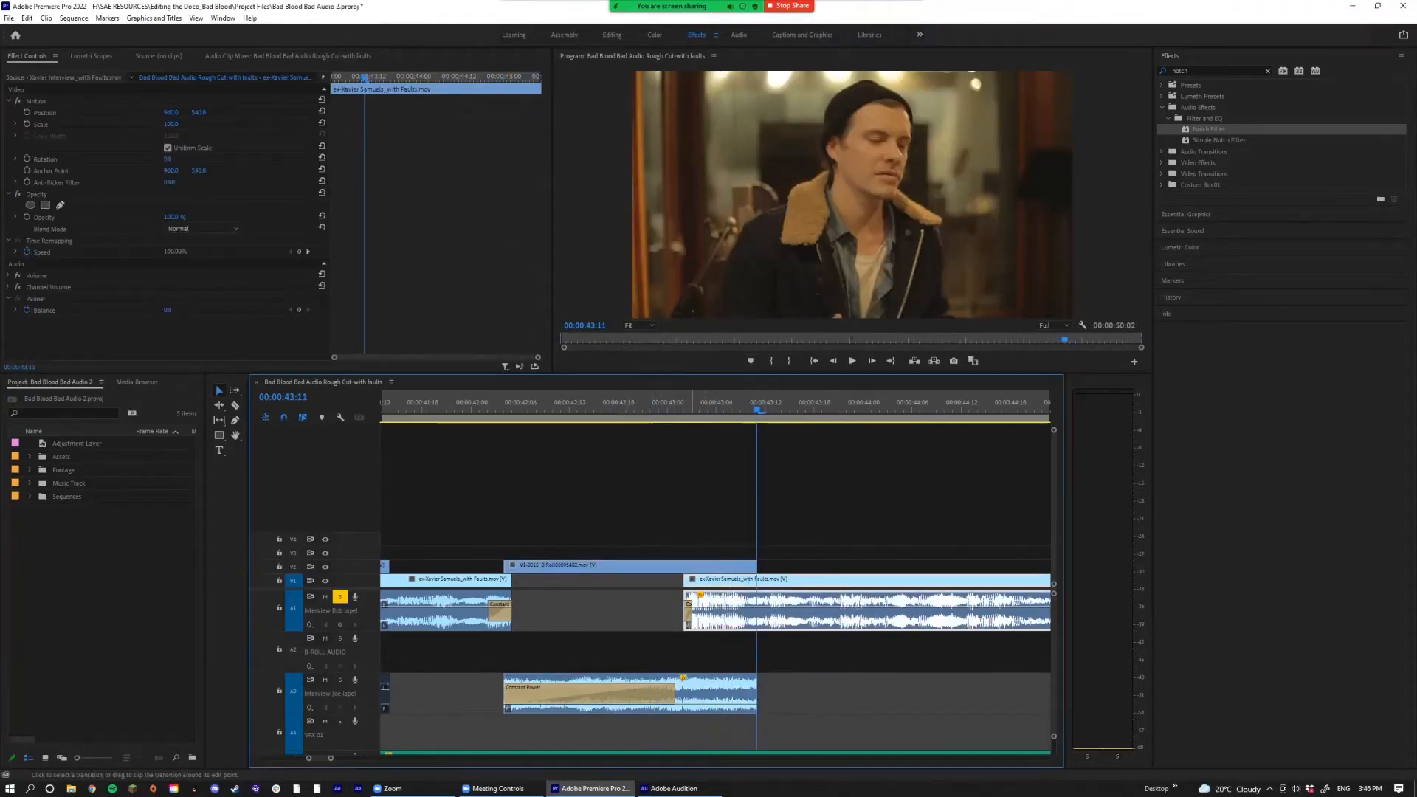
Step: Lengthen the fade-in at the start of the last interview clip to about four frames and play it back
left_click(688, 607)
scroll(689, 606, "up", 3)
left_click_drag(690, 612, 740, 613)
left_click(630, 410)
key("space")
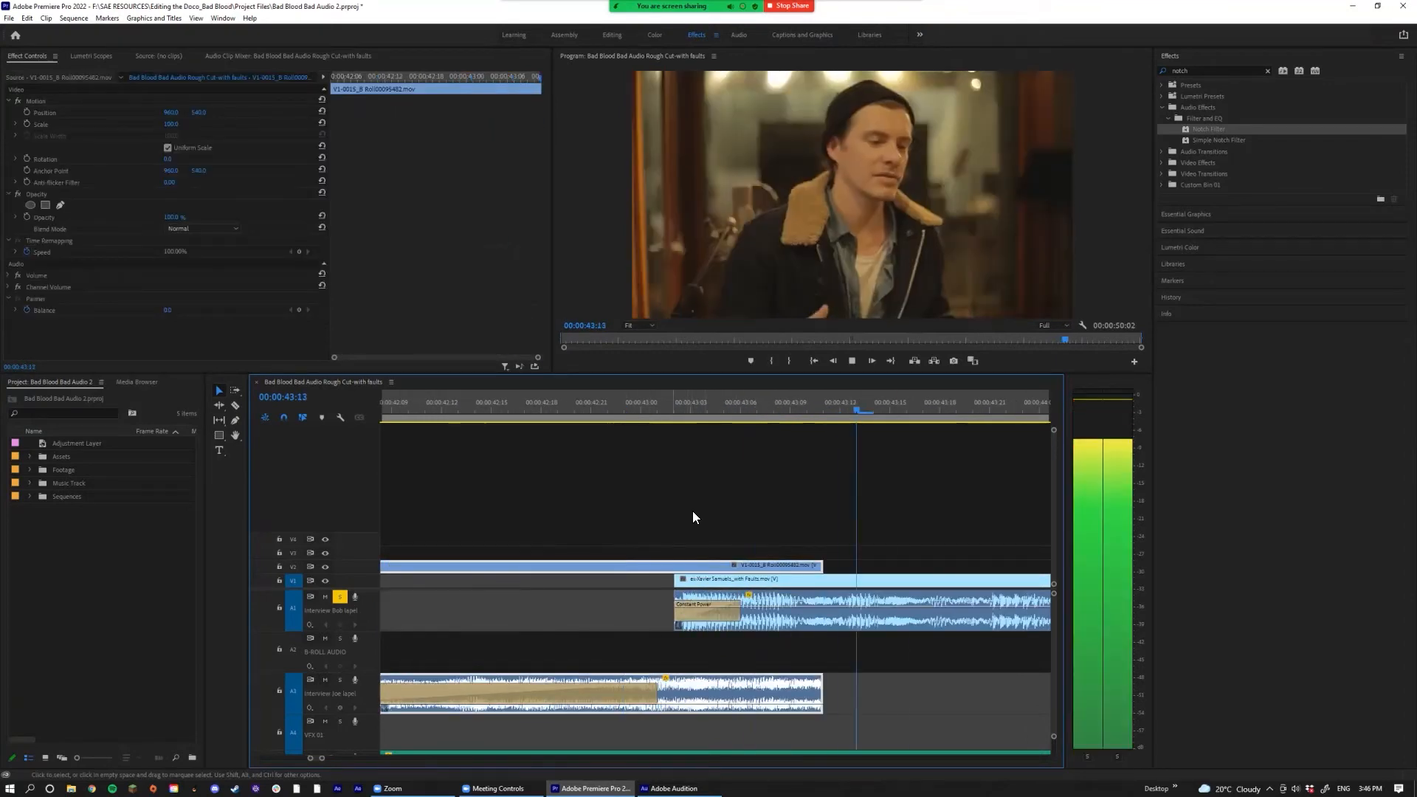
Step: Apply a Constant Power fade-out at the end of the last interview clip, shorten it to about seven frames and play it back
scroll(694, 514, "down", 7)
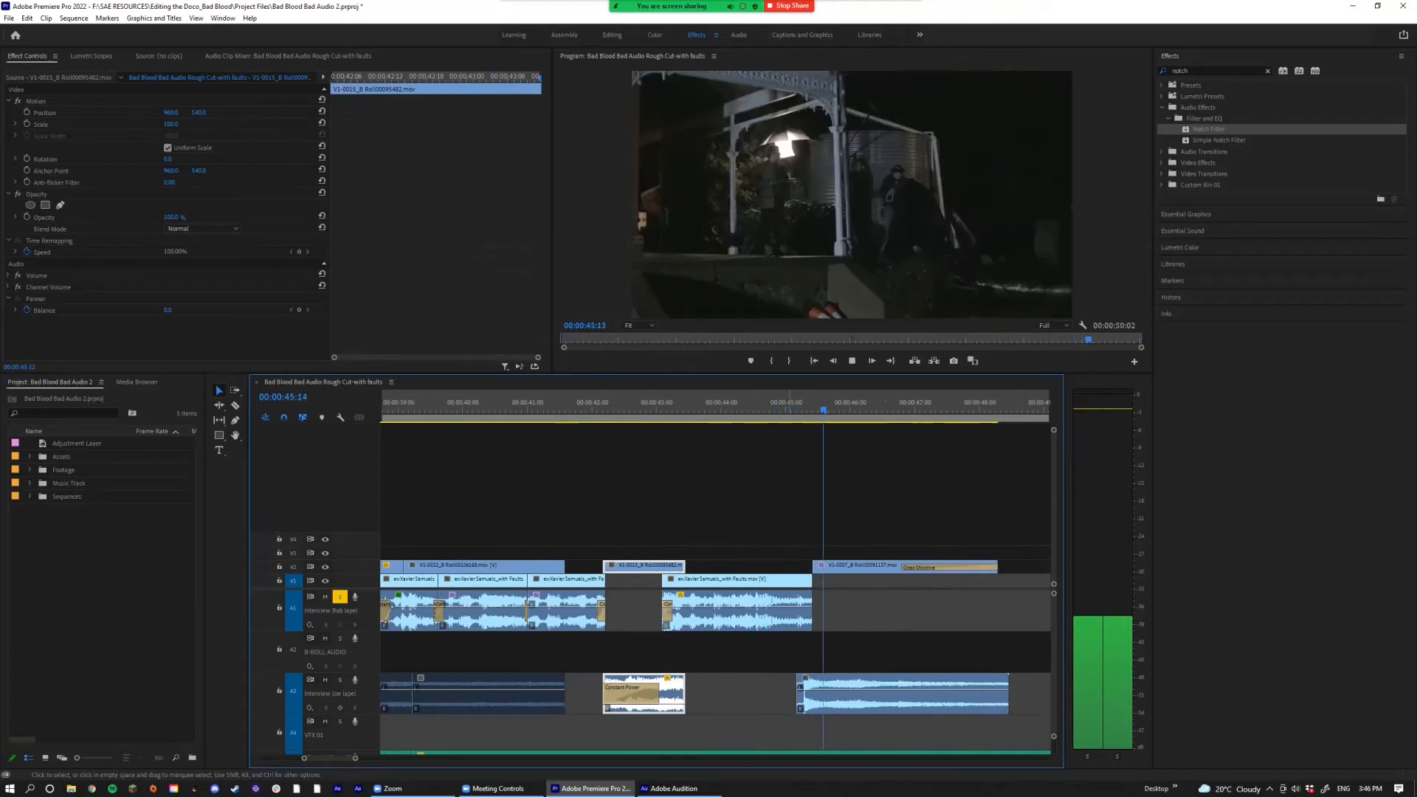
key("space")
left_click(810, 611)
key("ctrl+shift+d")
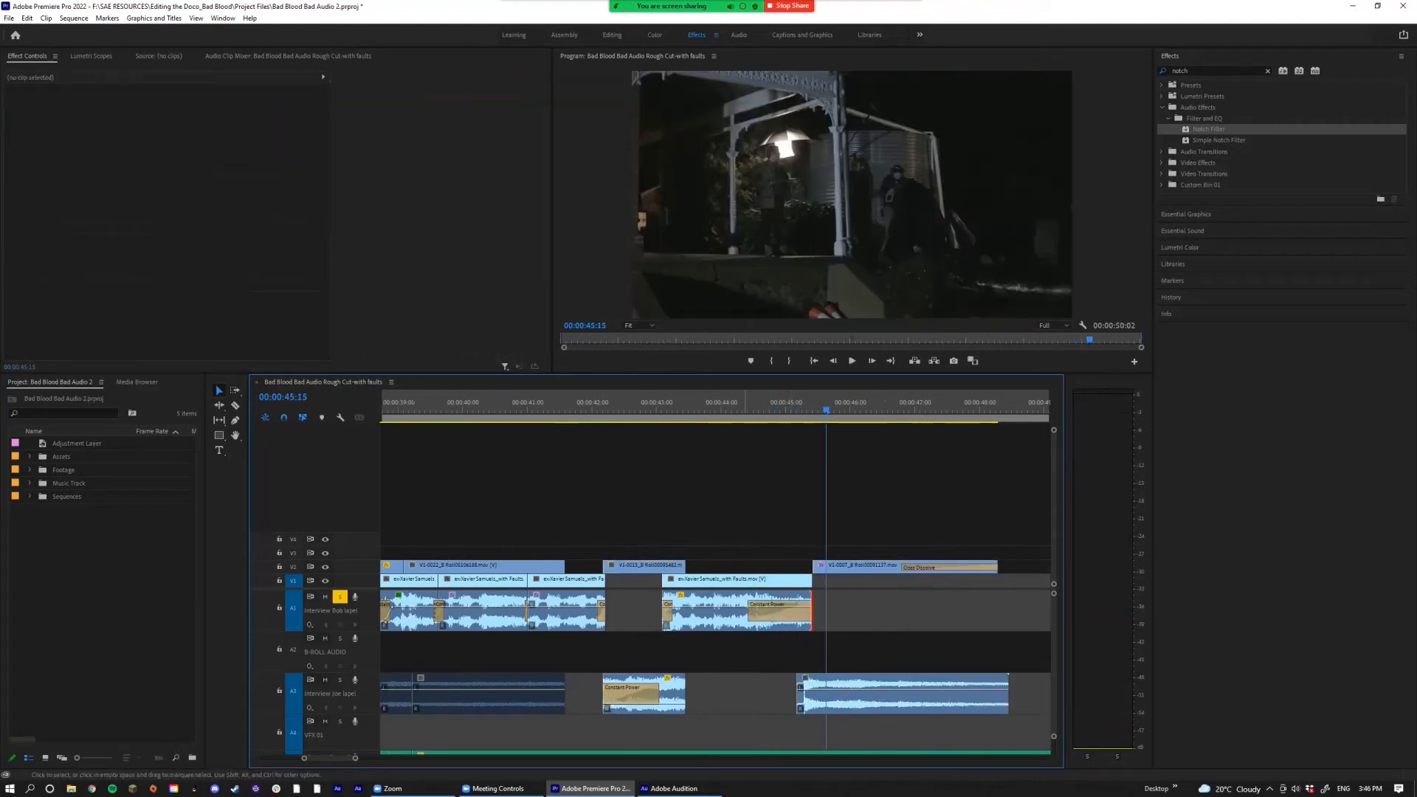
left_click_drag(752, 612, 798, 612)
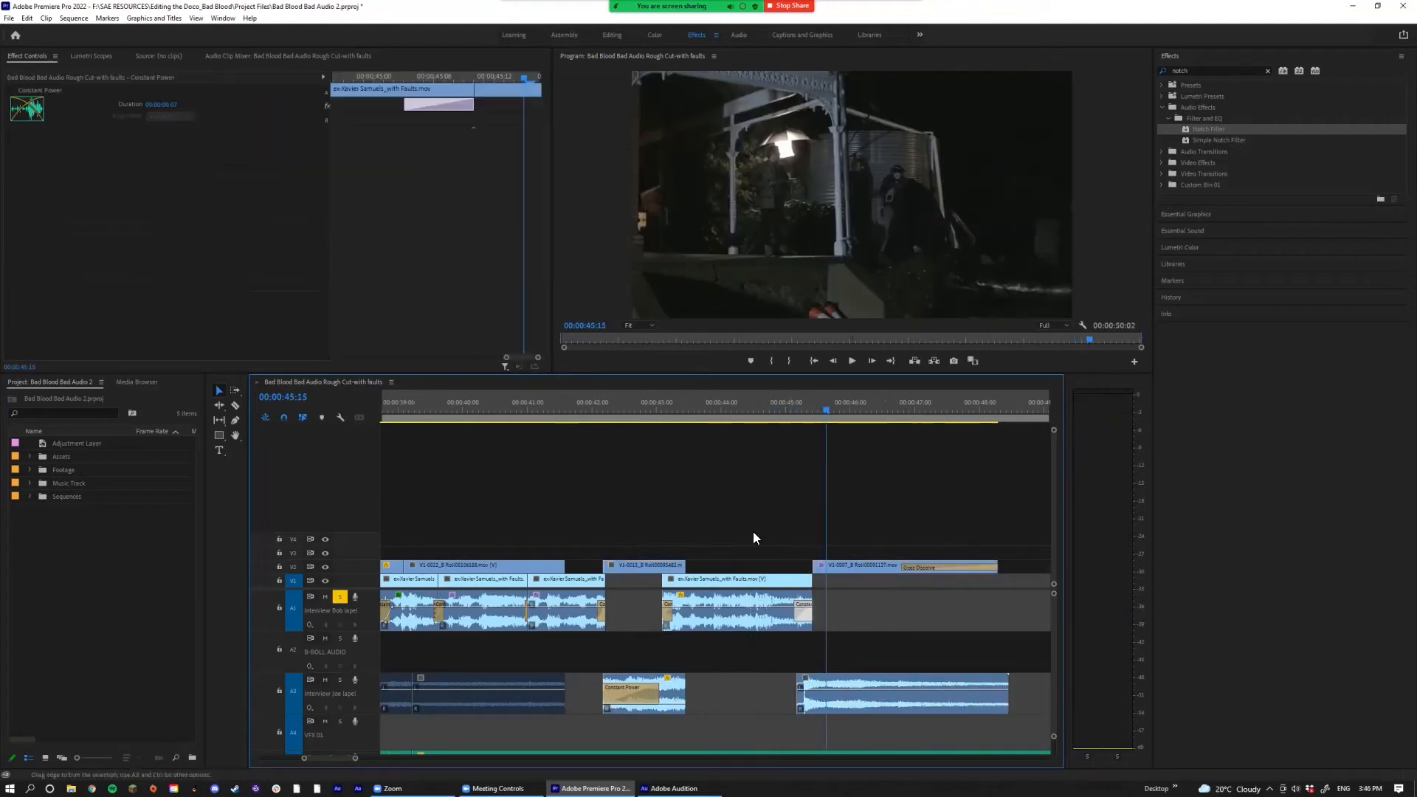
left_click(751, 409)
key("space")
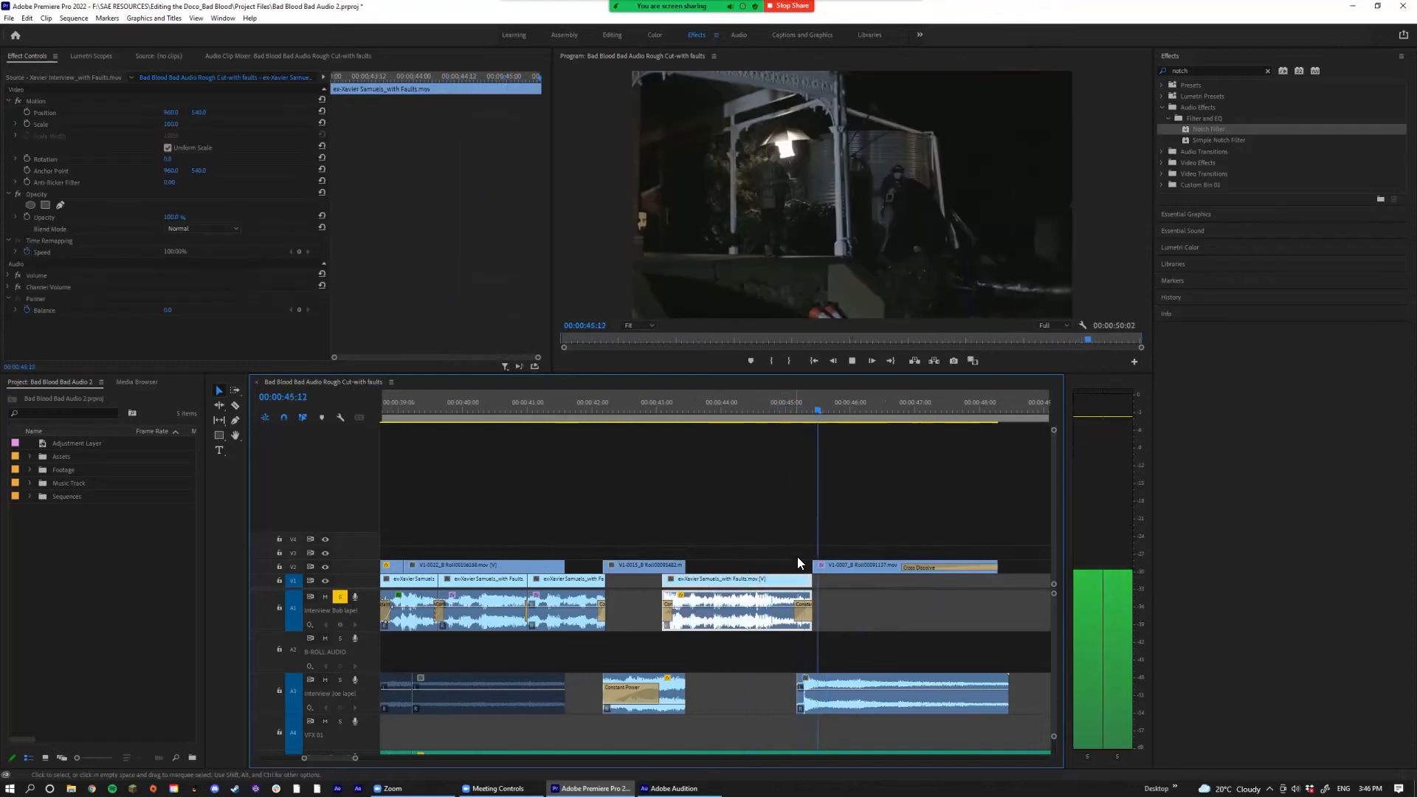
key("space")
Step: Extend the last interview clip's audio about 9 frames under the following B-roll, with a fade-out of about 12 frames, and play it back
left_click_drag(813, 612, 860, 613)
scroll(583, 614, "up", 2)
left_click(831, 402)
key("space")
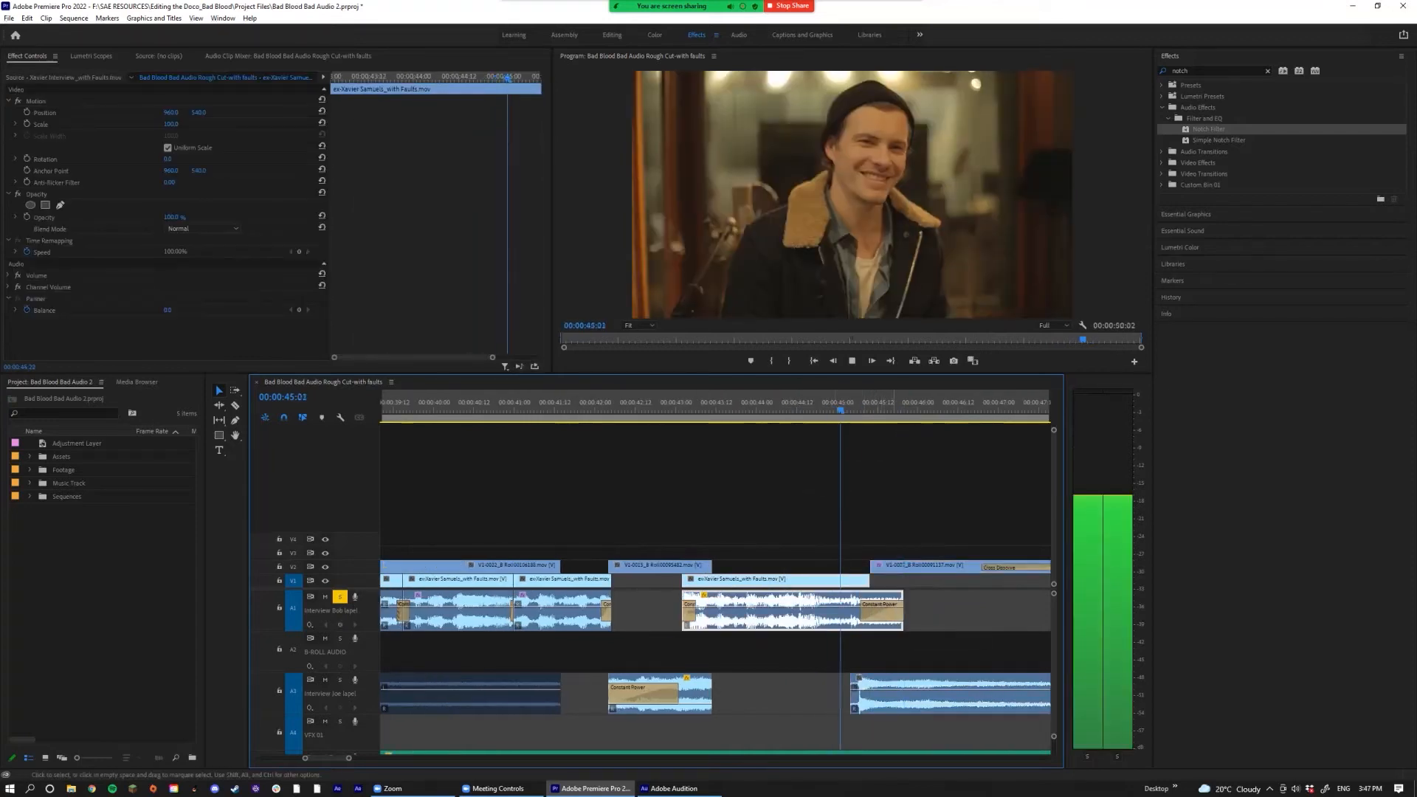
key("space")
scroll(849, 614, "down", 5)
scroll(716, 614, "up", 5)
scroll(715, 614, "down", 2)
scroll(550, 614, "up", 5)
scroll(550, 614, "down", 4)
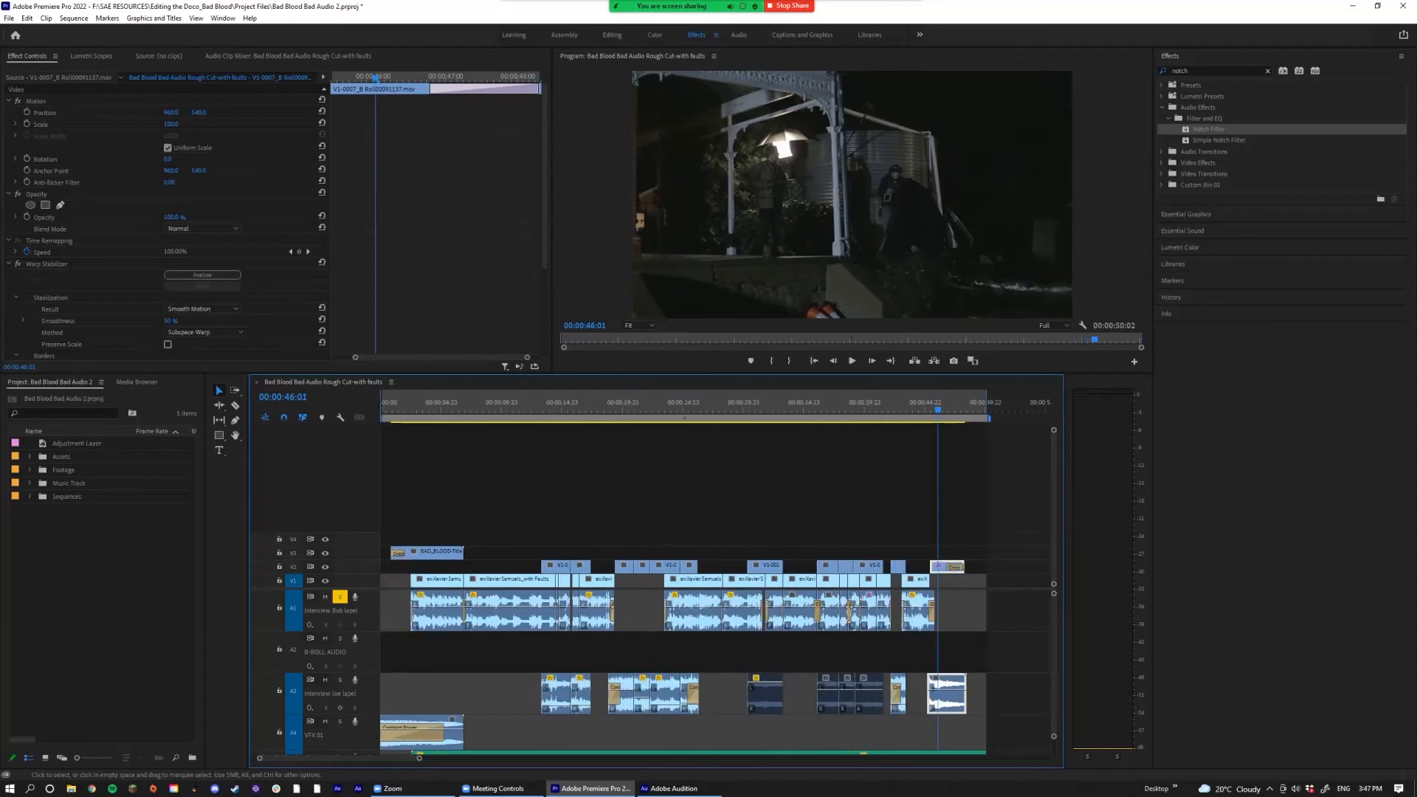
scroll(476, 614, "up", 5)
scroll(476, 614, "down", 5)
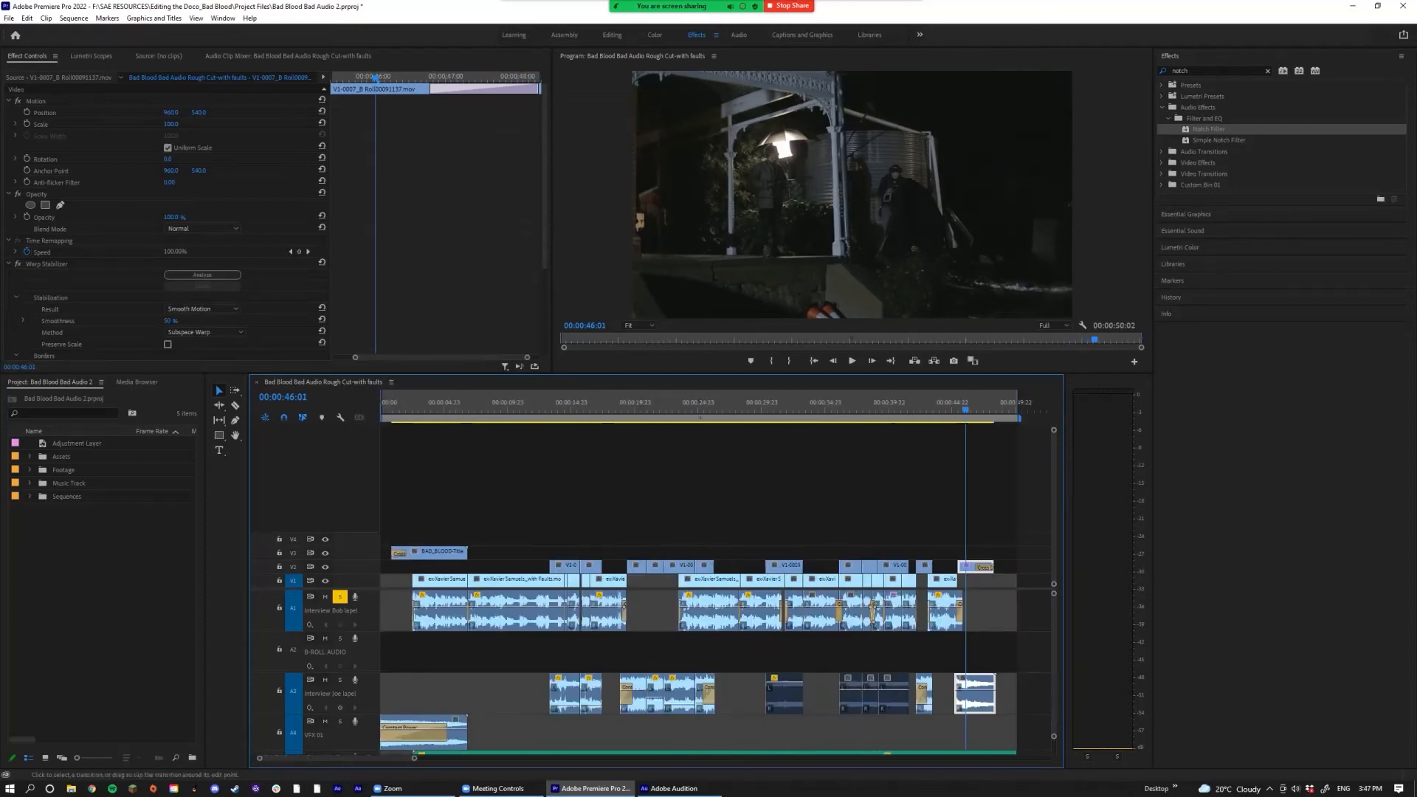
Step: Turn off solo on the interview audio track and clear the clip selection with the whole sequence in view
left_click_drag(993, 603, 402, 624)
left_click(460, 495)
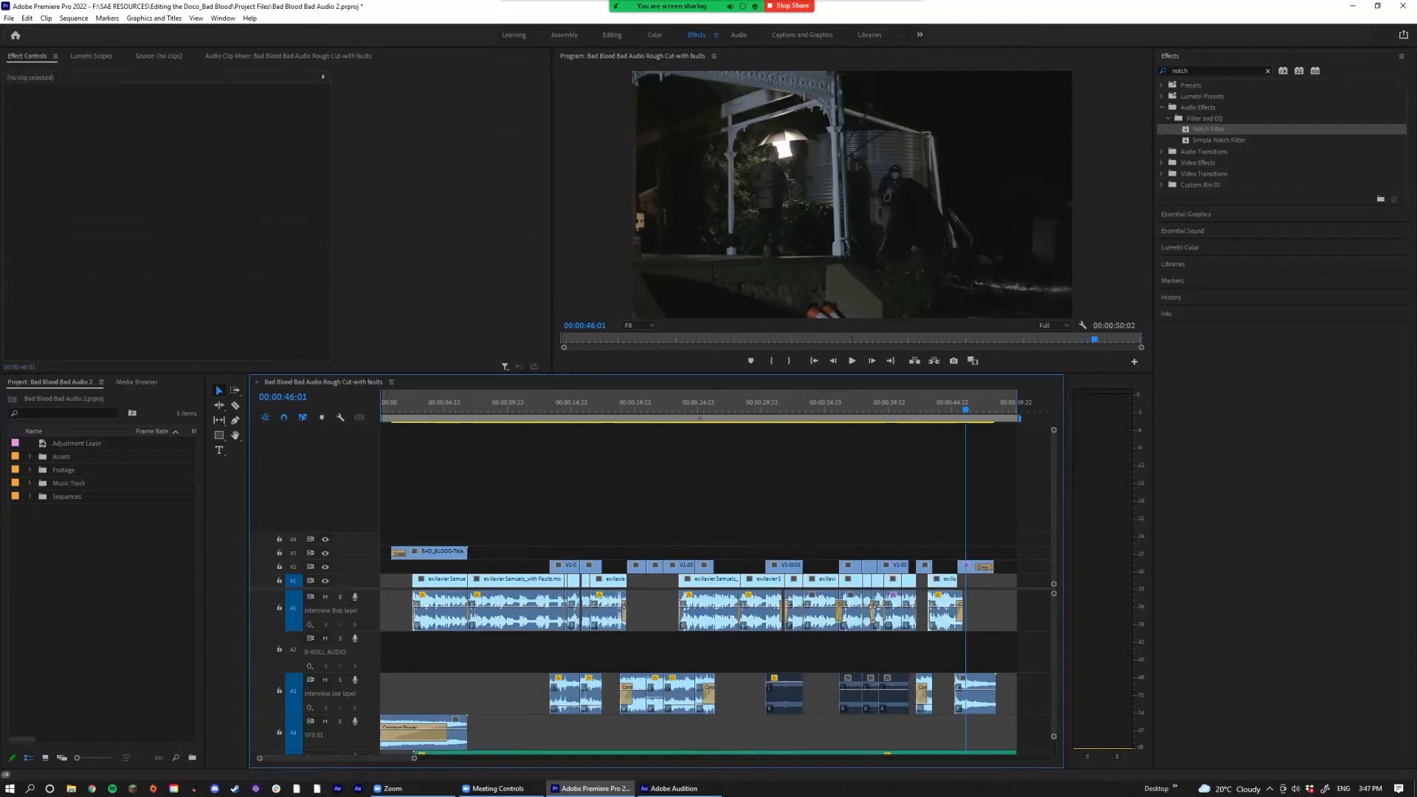
scroll(460, 494, "down", 2)
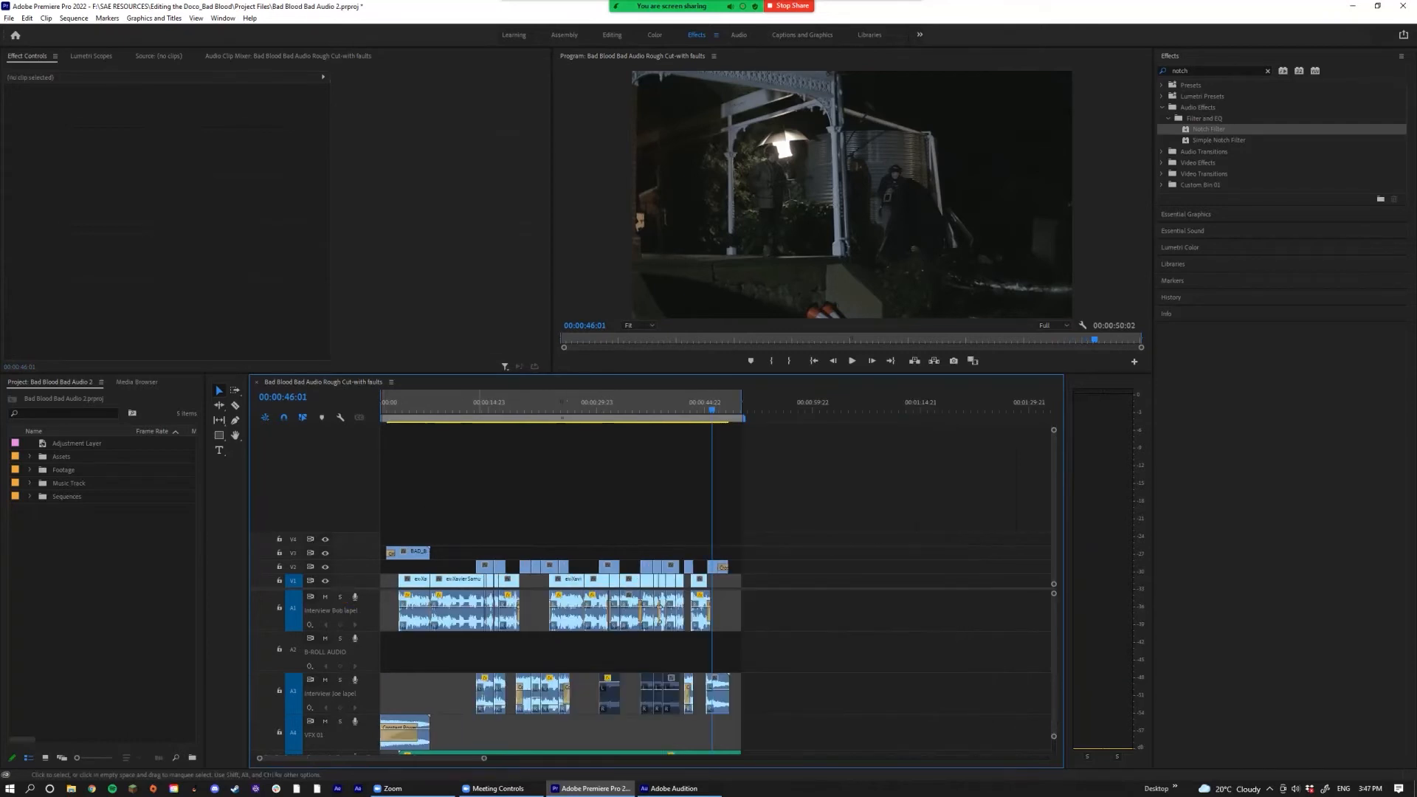
scroll(459, 494, "up", 2)
scroll(460, 494, "up", 1)
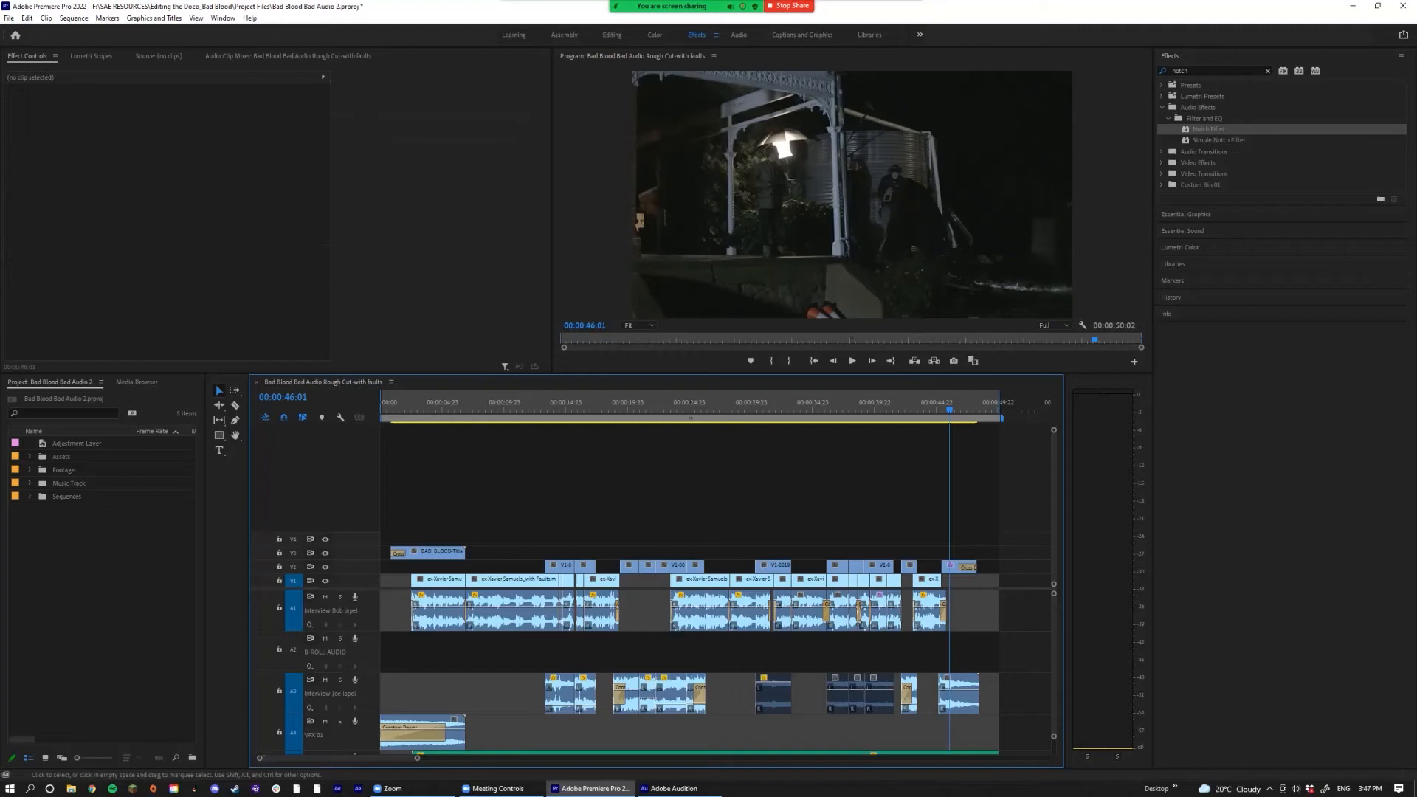
Step: Move the audio of all the B-roll clips up from track A3 to the B-ROLL AUDIO track A2
left_click_drag(996, 721, 564, 654)
left_click(504, 654)
left_click_drag(533, 524, 1012, 569)
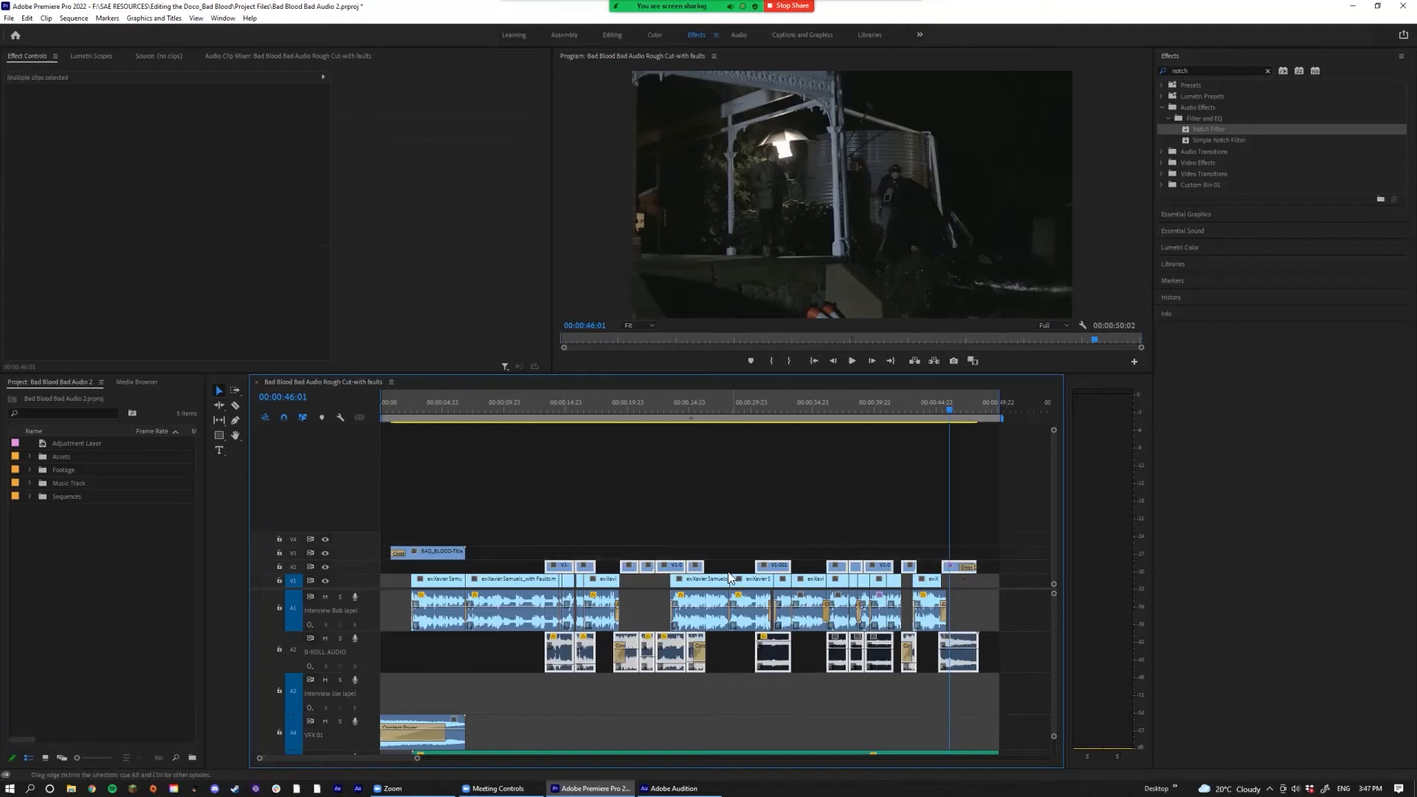
Step: Set the label colour of all the selected B-roll clips to Rose and clear the selection
right_click(666, 567)
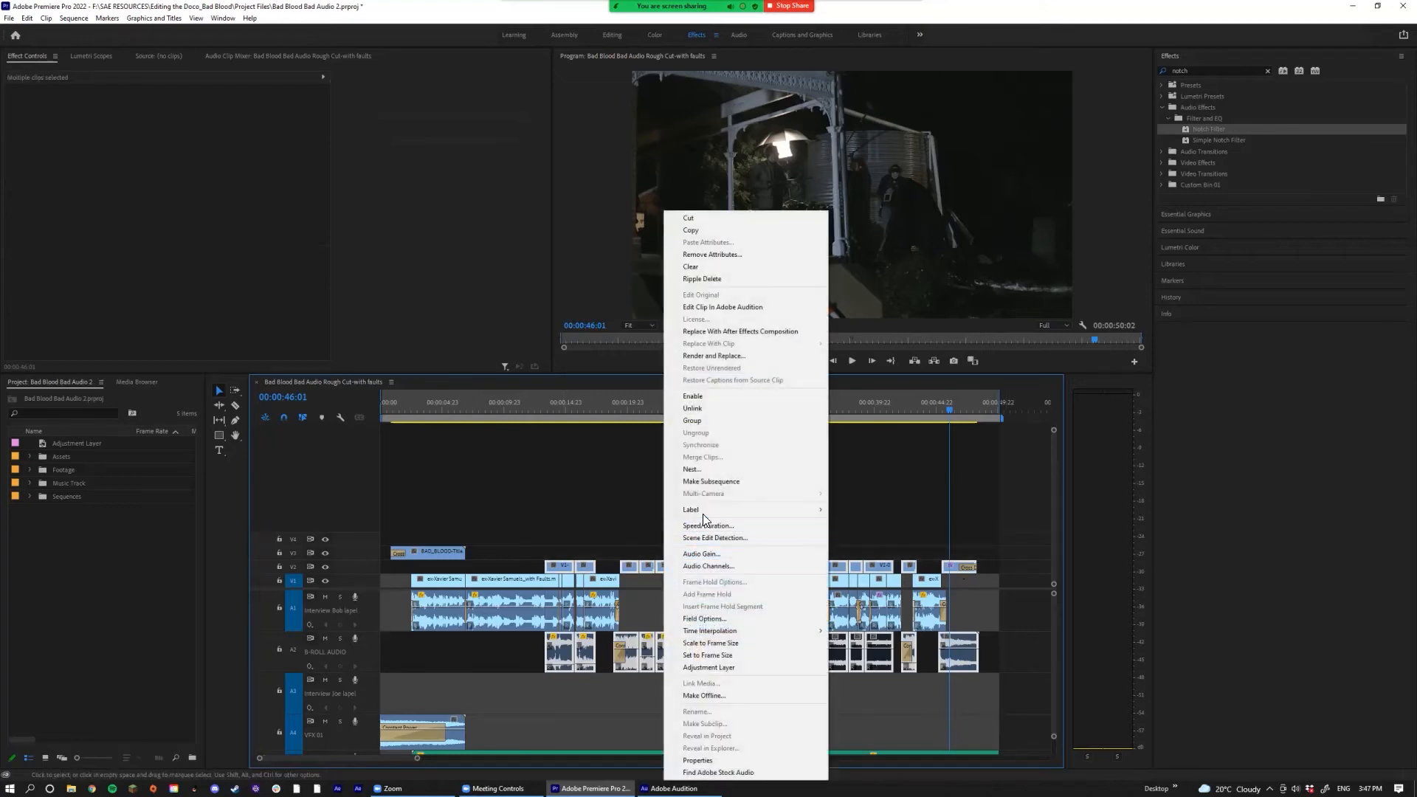
mouse_move(703, 510)
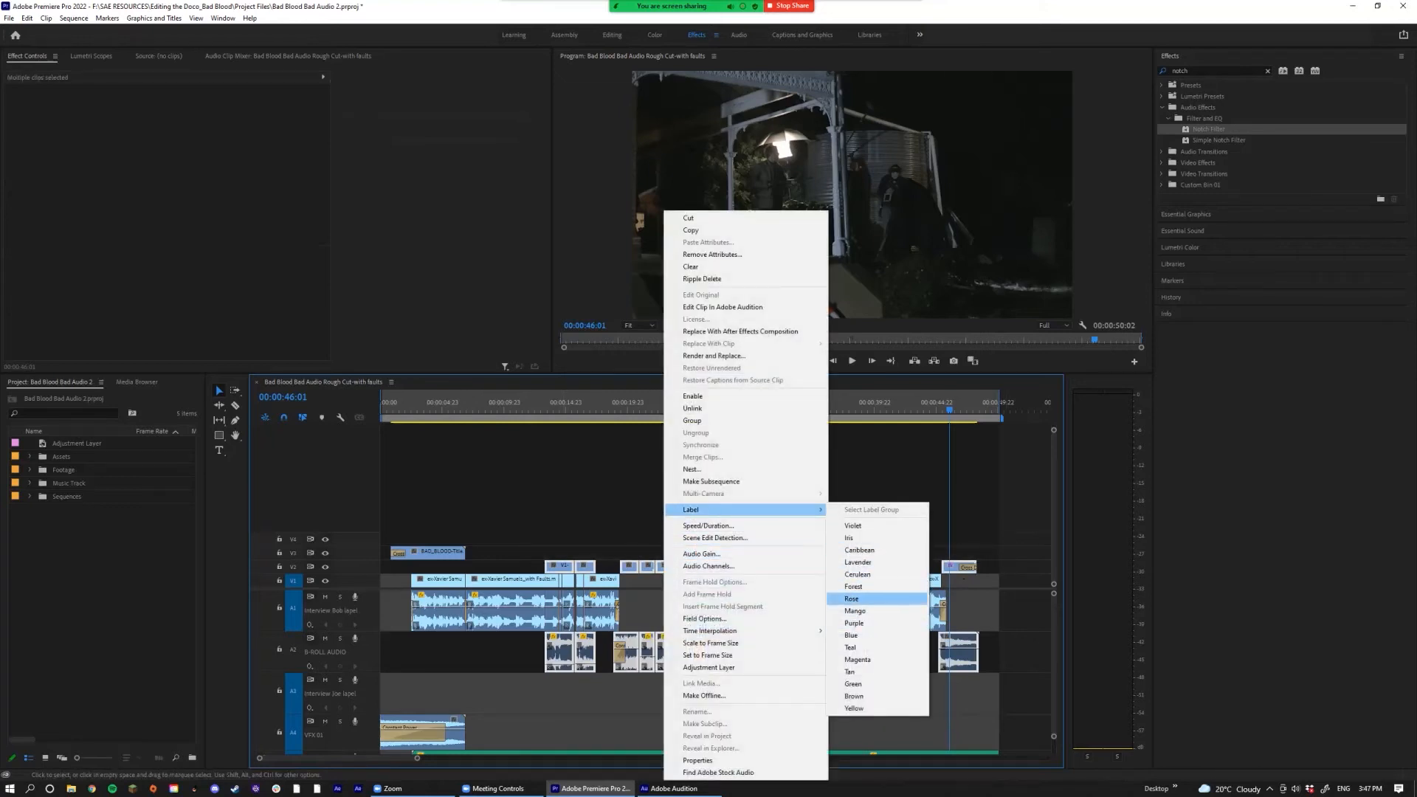
left_click(856, 598)
left_click(622, 528)
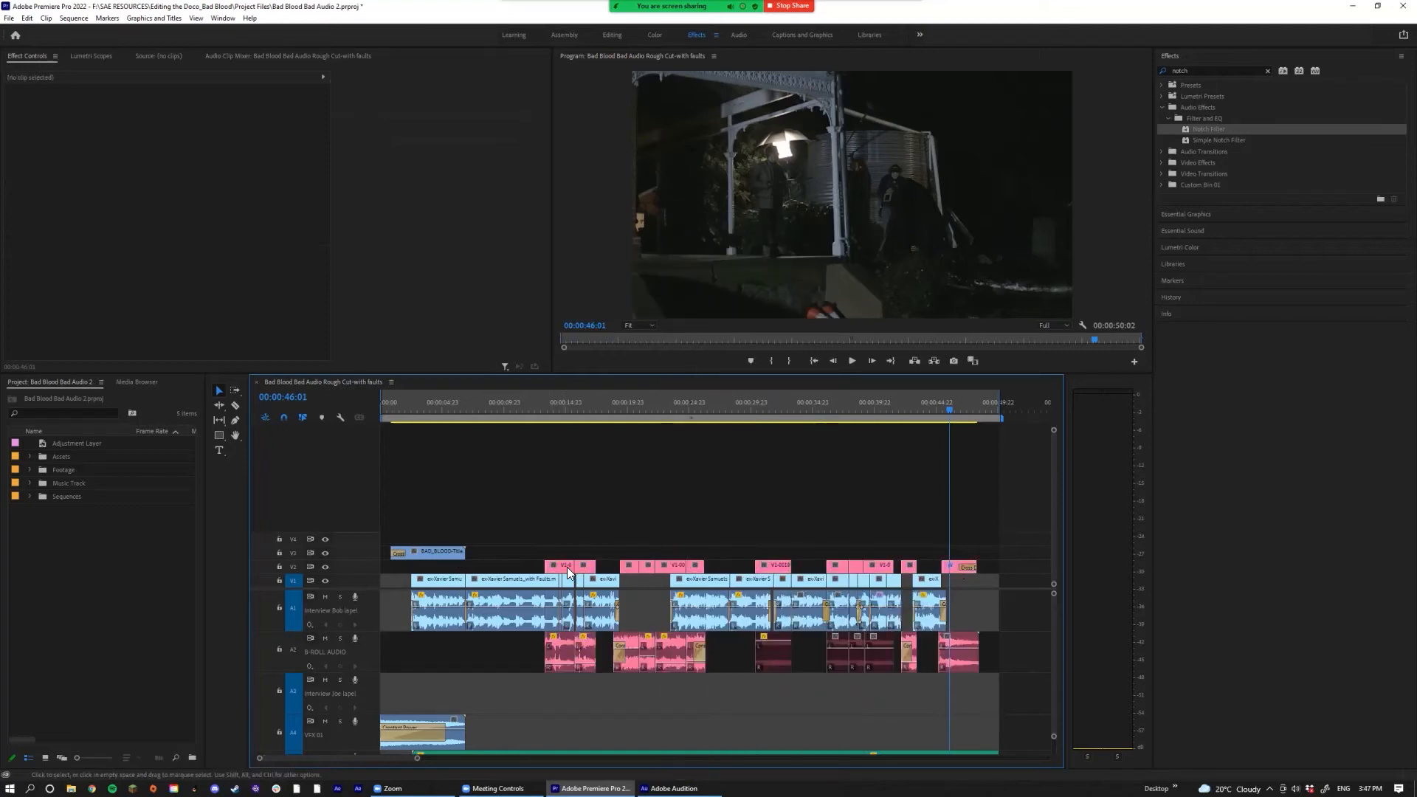
Step: Solo the B-ROLL AUDIO track and bring the first B-roll clips into close view
mouse_move(417, 759)
left_mouse_down()
mouse_move(381, 759)
mouse_move(418, 758)
left_mouse_up()
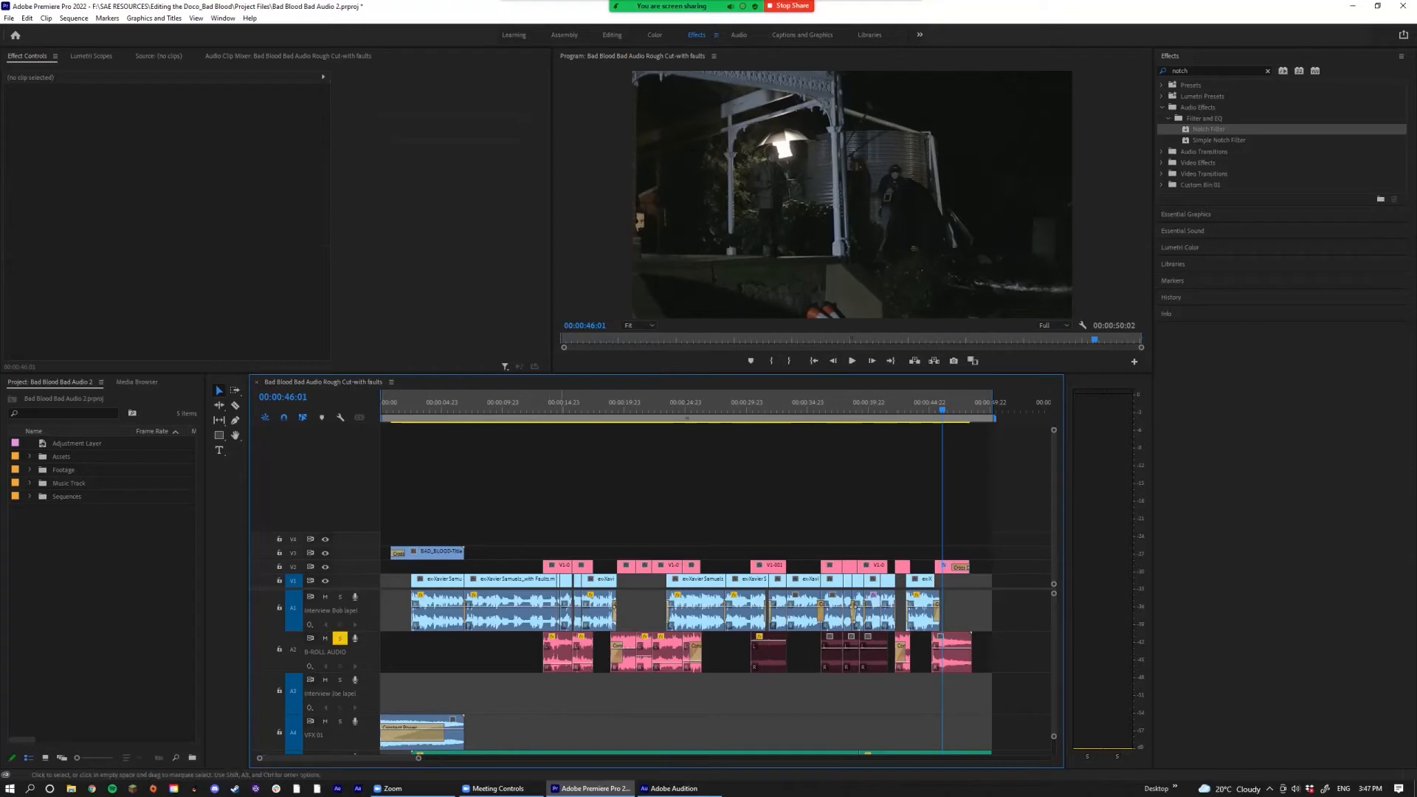
scroll(549, 607, "up", 6)
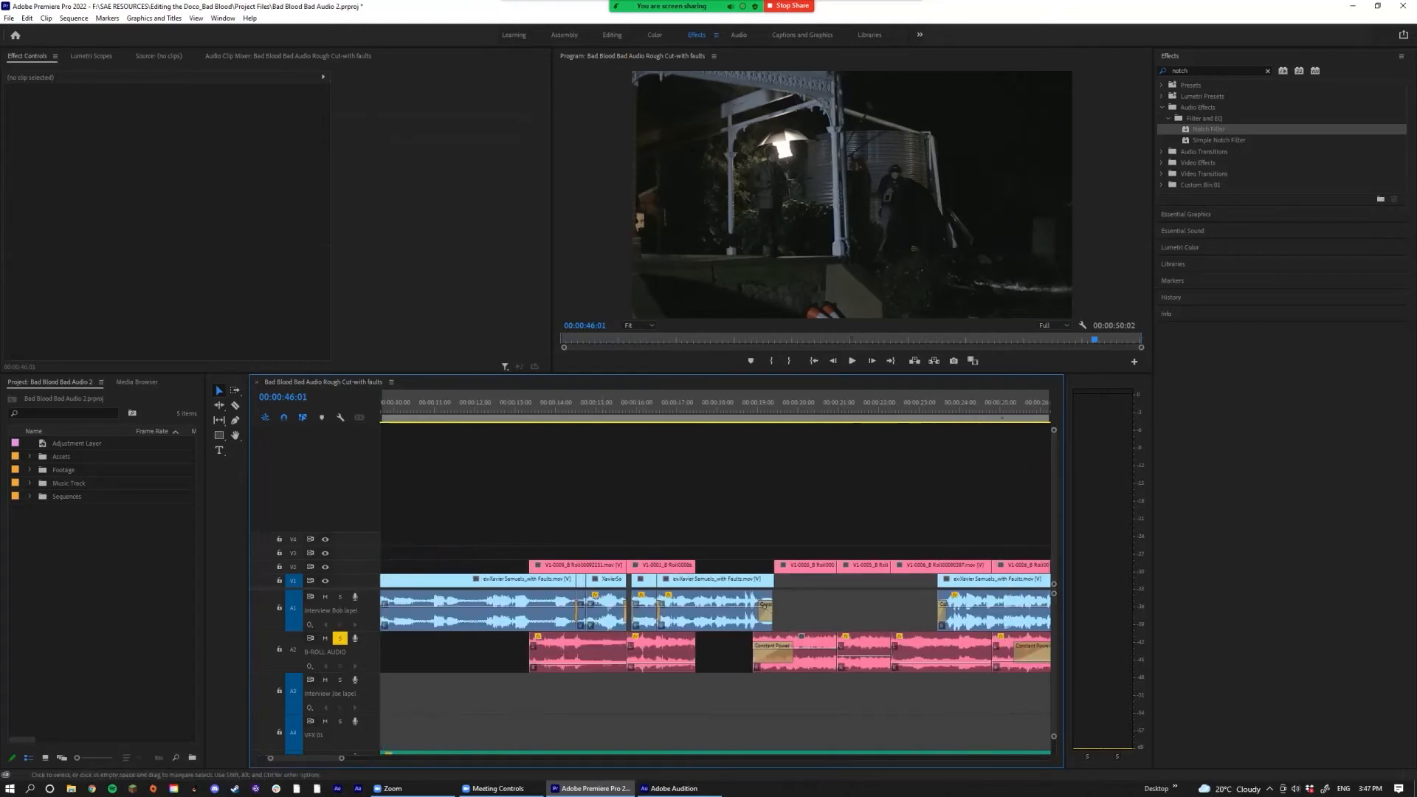
right_click(597, 652)
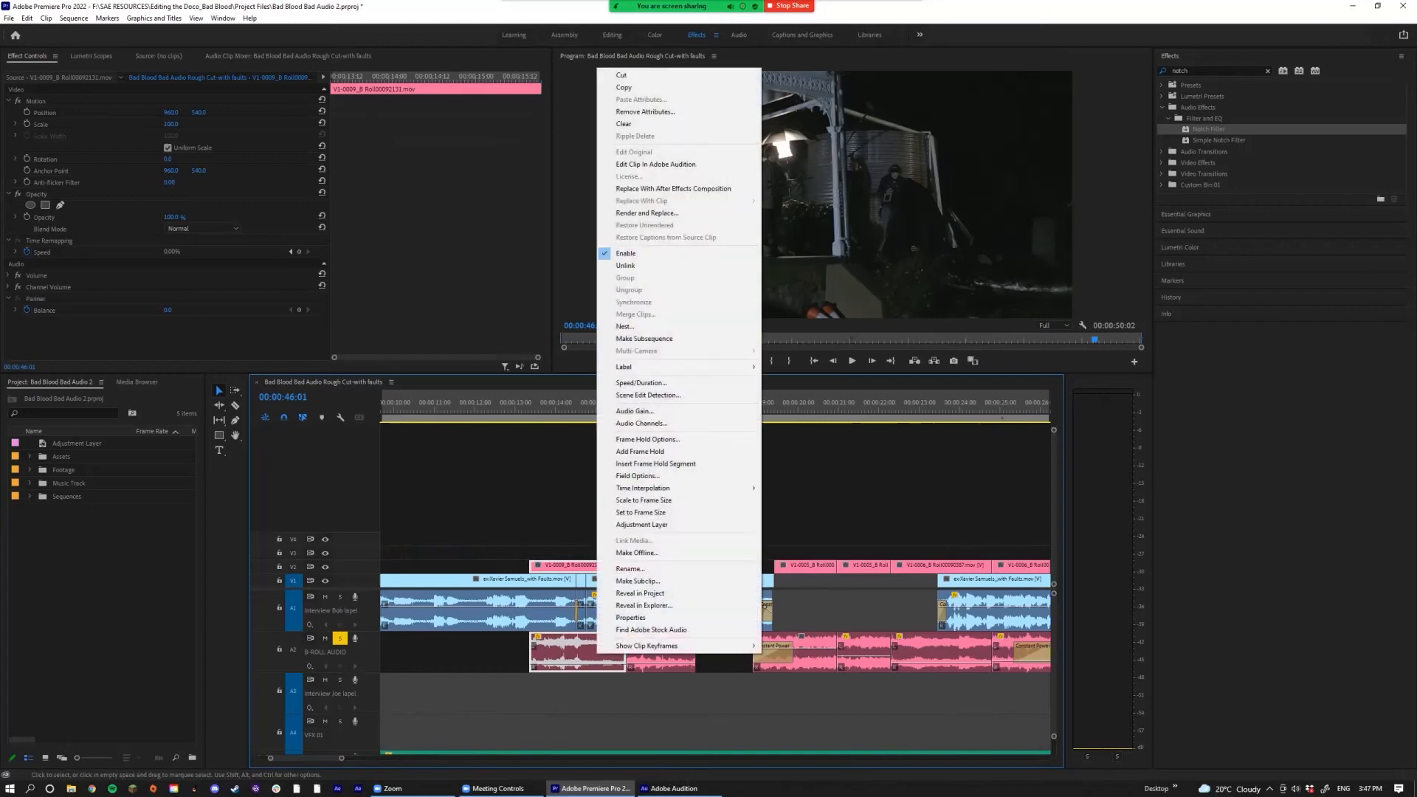
left_click(566, 490)
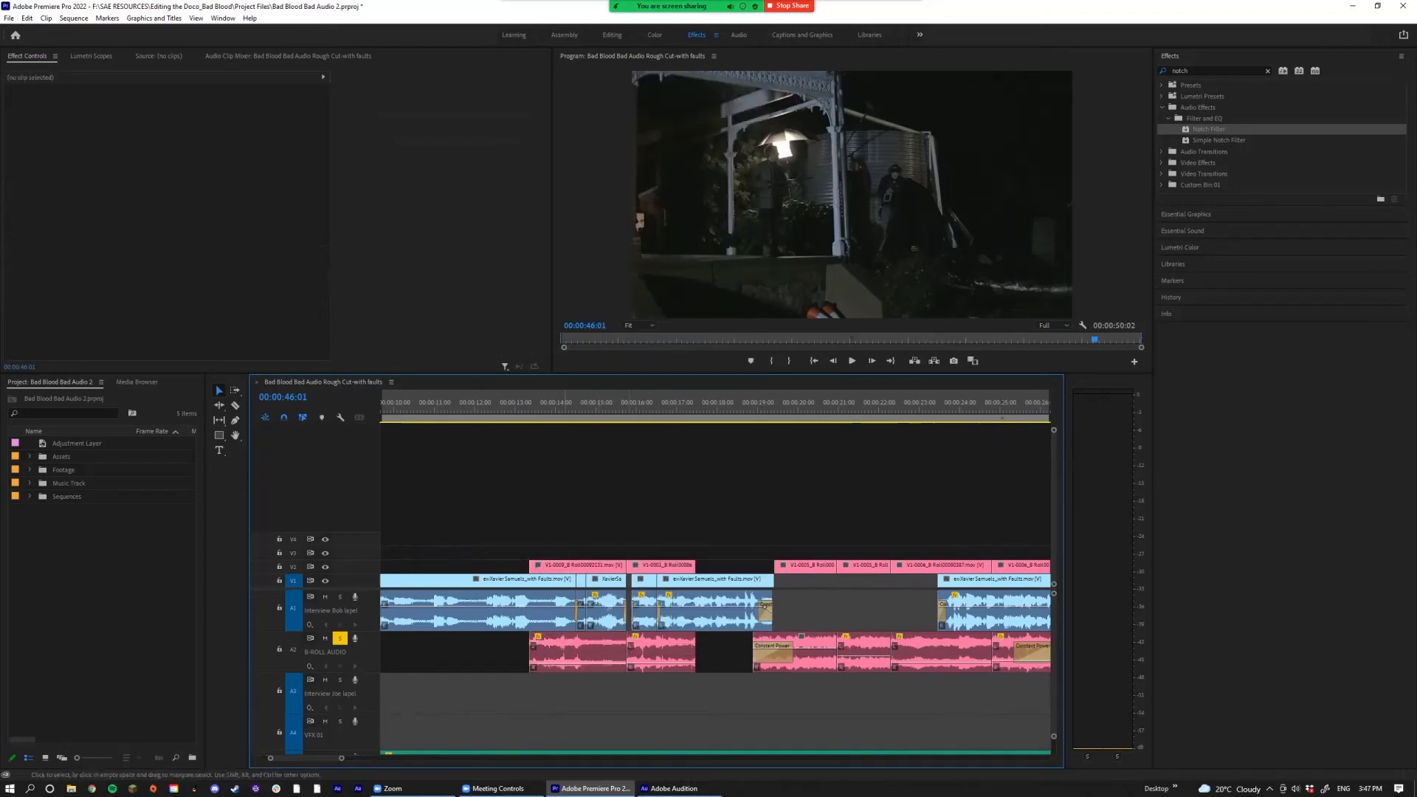
Step: Remove the Volume, Channel Volume and Panner attributes from the first B-roll clip
right_click(572, 653)
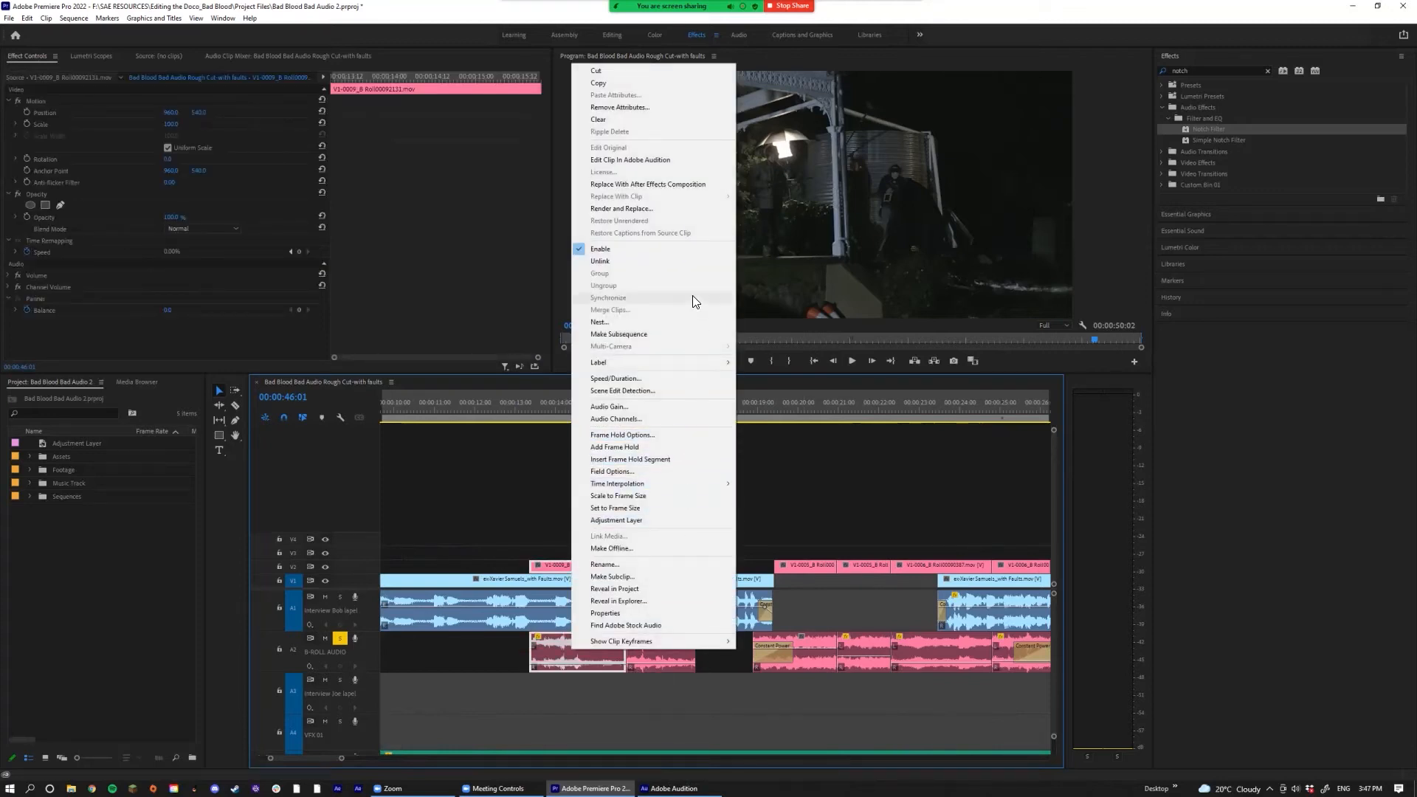
left_click(676, 109)
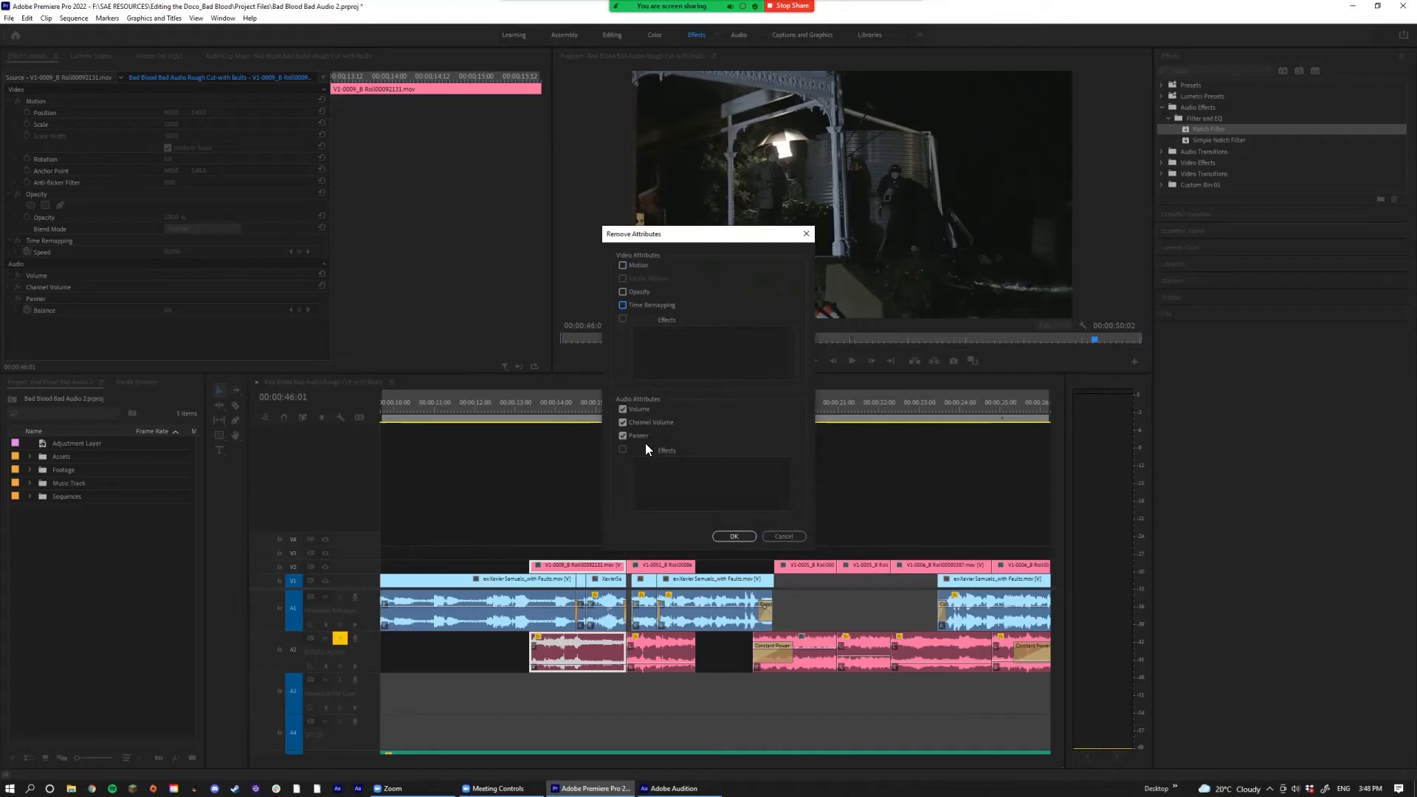
left_click(751, 540)
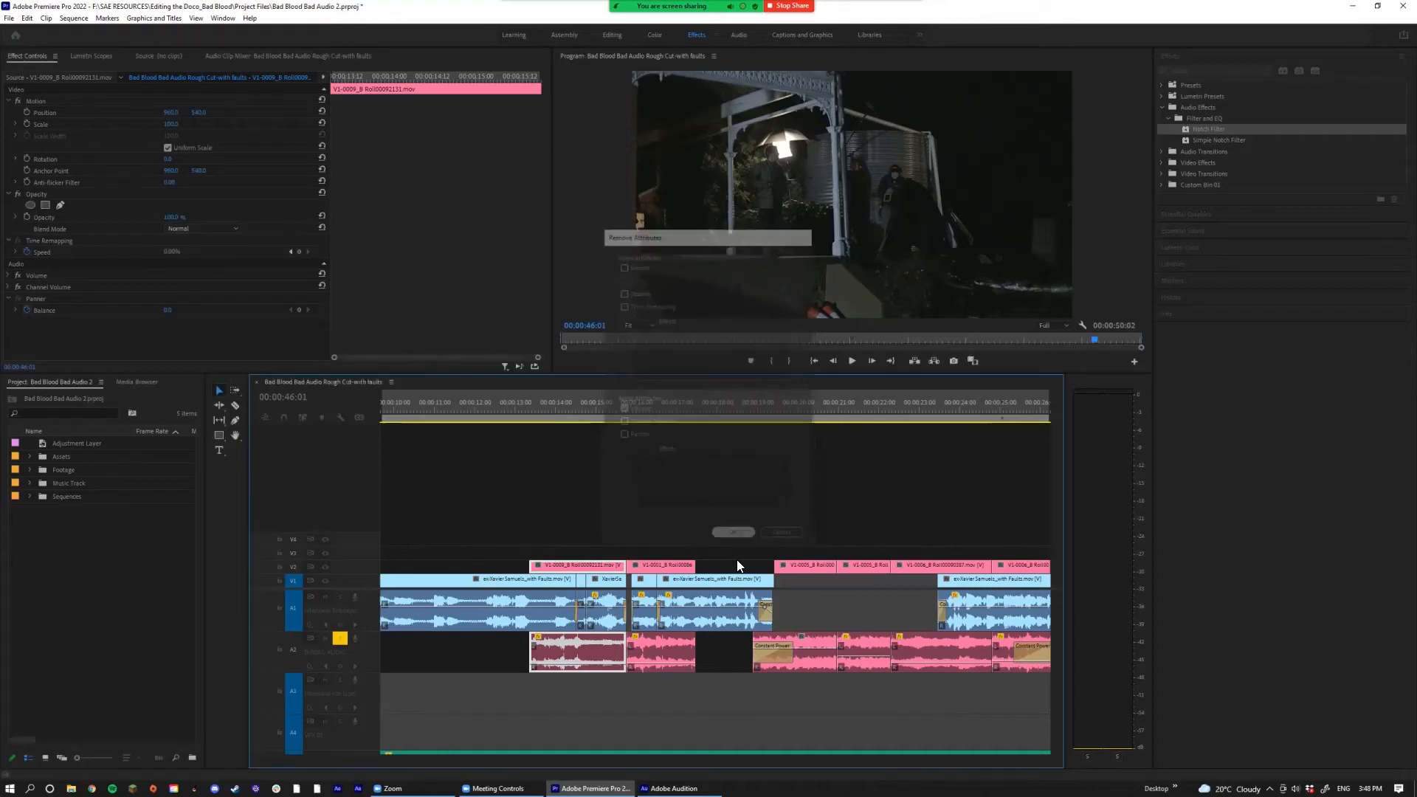
Step: Remove the Volume, Channel Volume and Panner attributes from the second B-roll clip
left_click(664, 565)
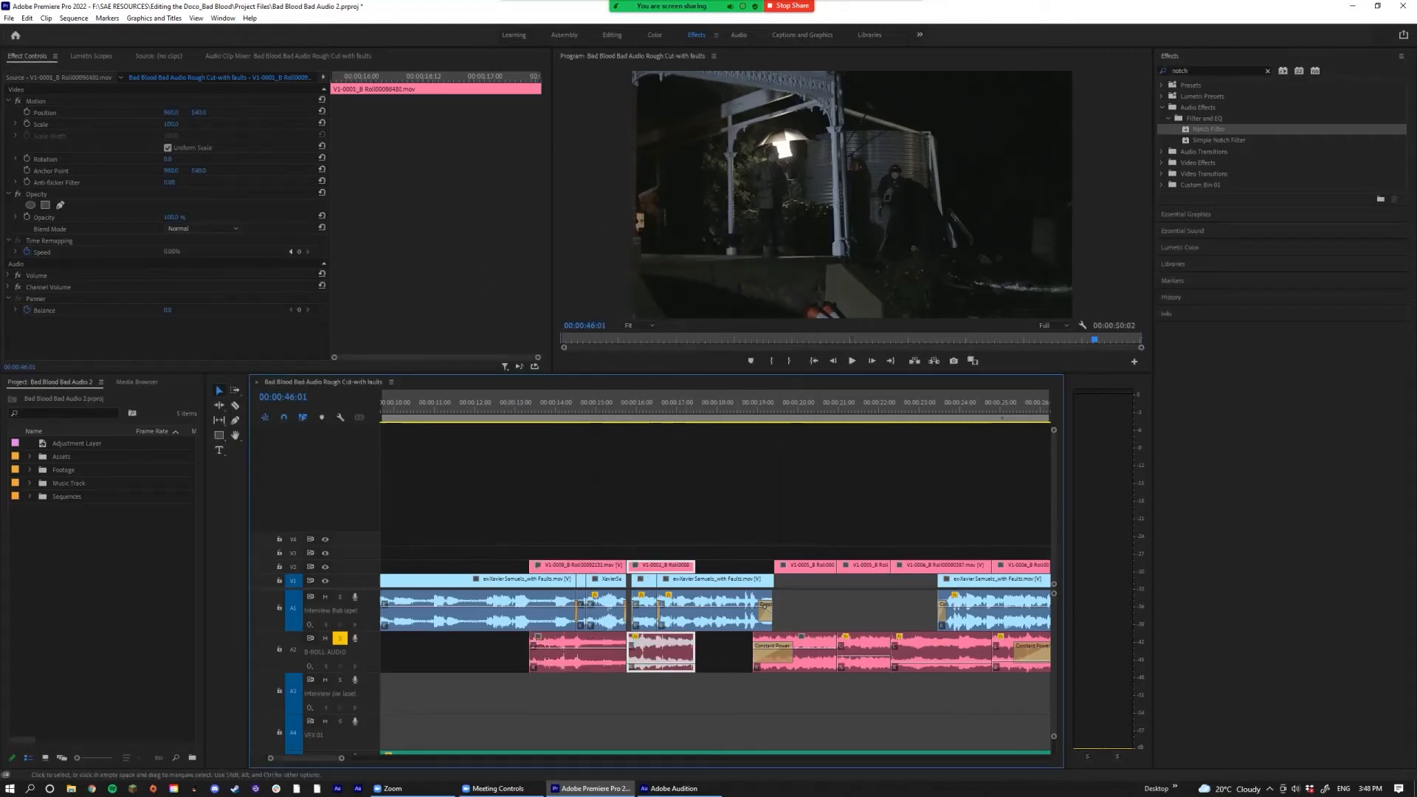
right_click(676, 565)
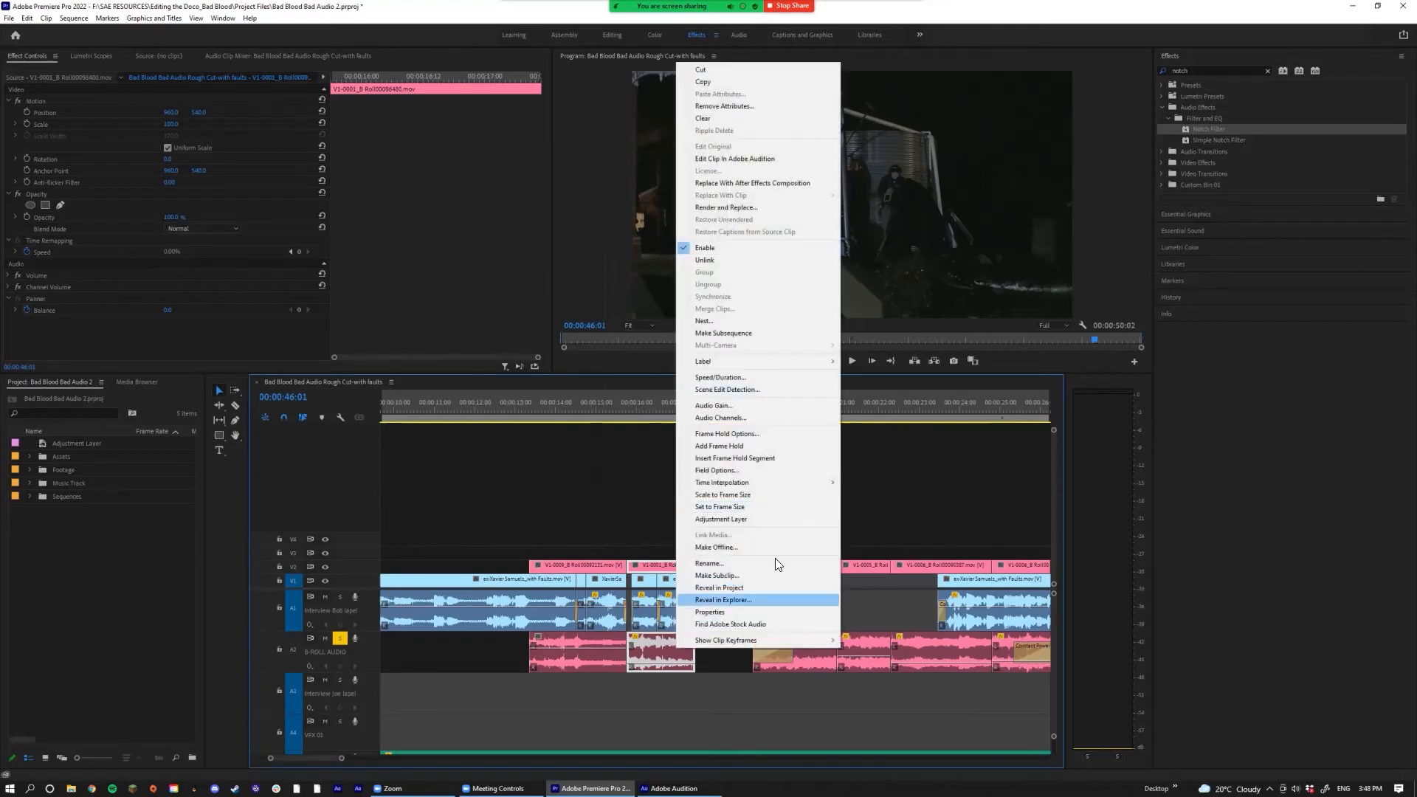
left_click(760, 107)
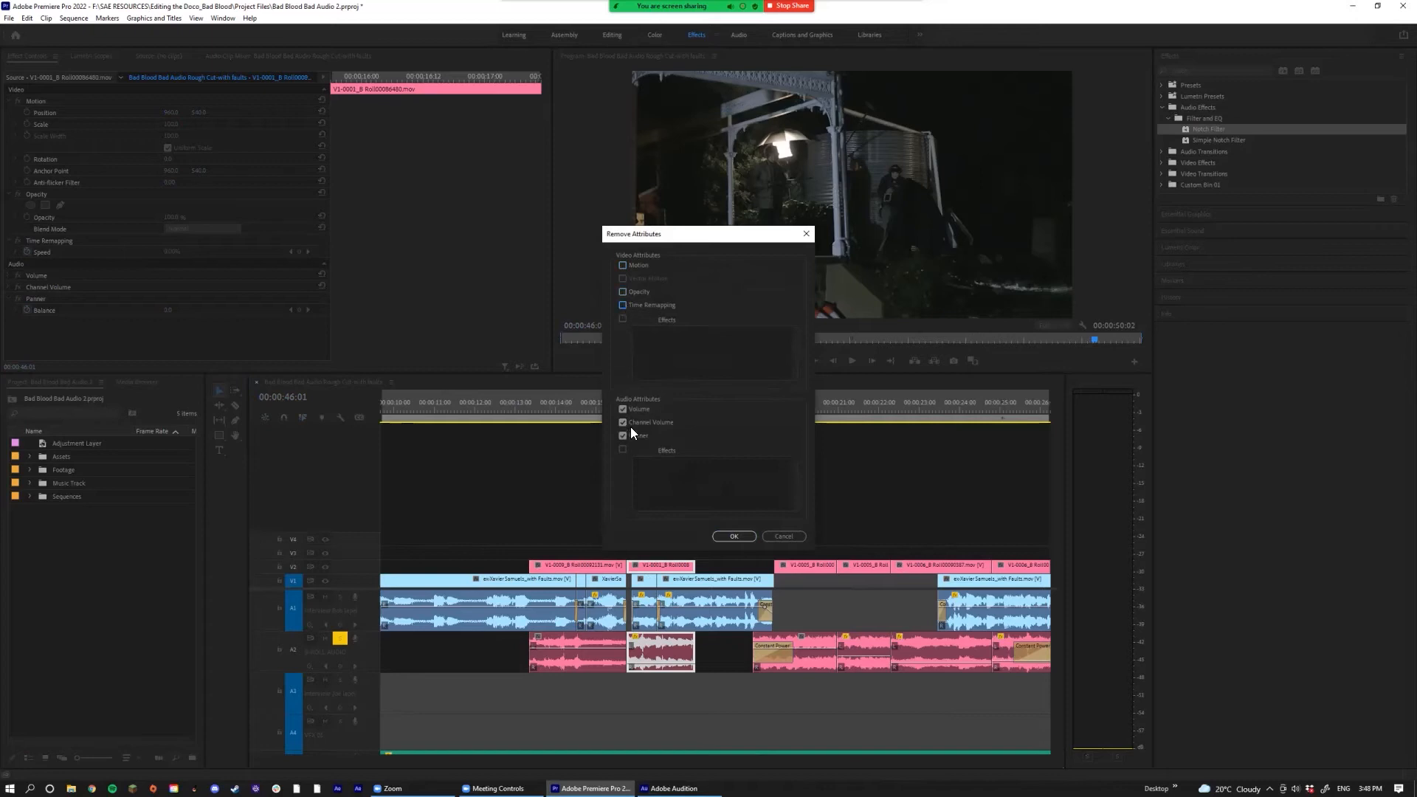
left_click(734, 536)
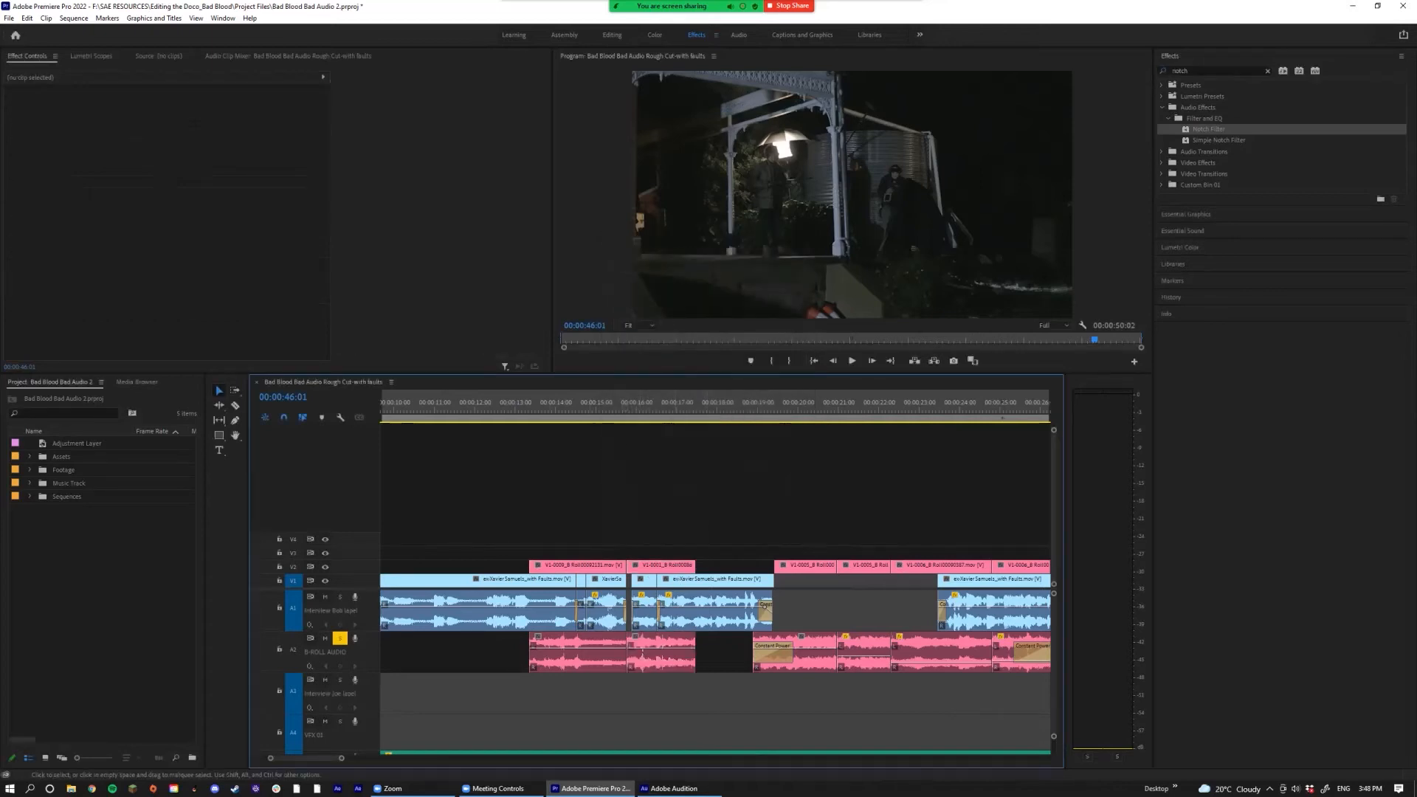
Step: Normalise the max peak of the first two B-roll clips' audio and play back the section
left_click_drag(703, 684, 564, 668)
key("g")
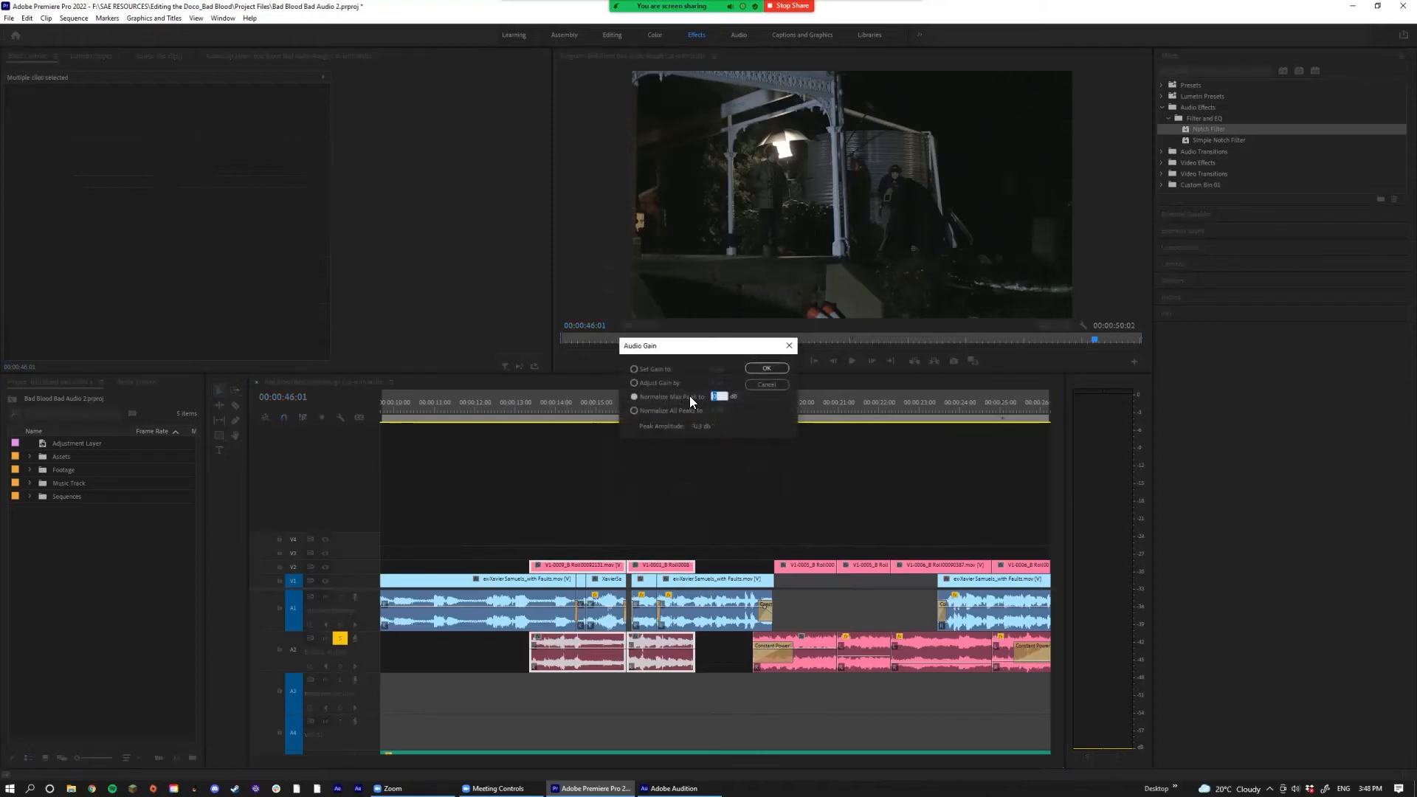
key("Return")
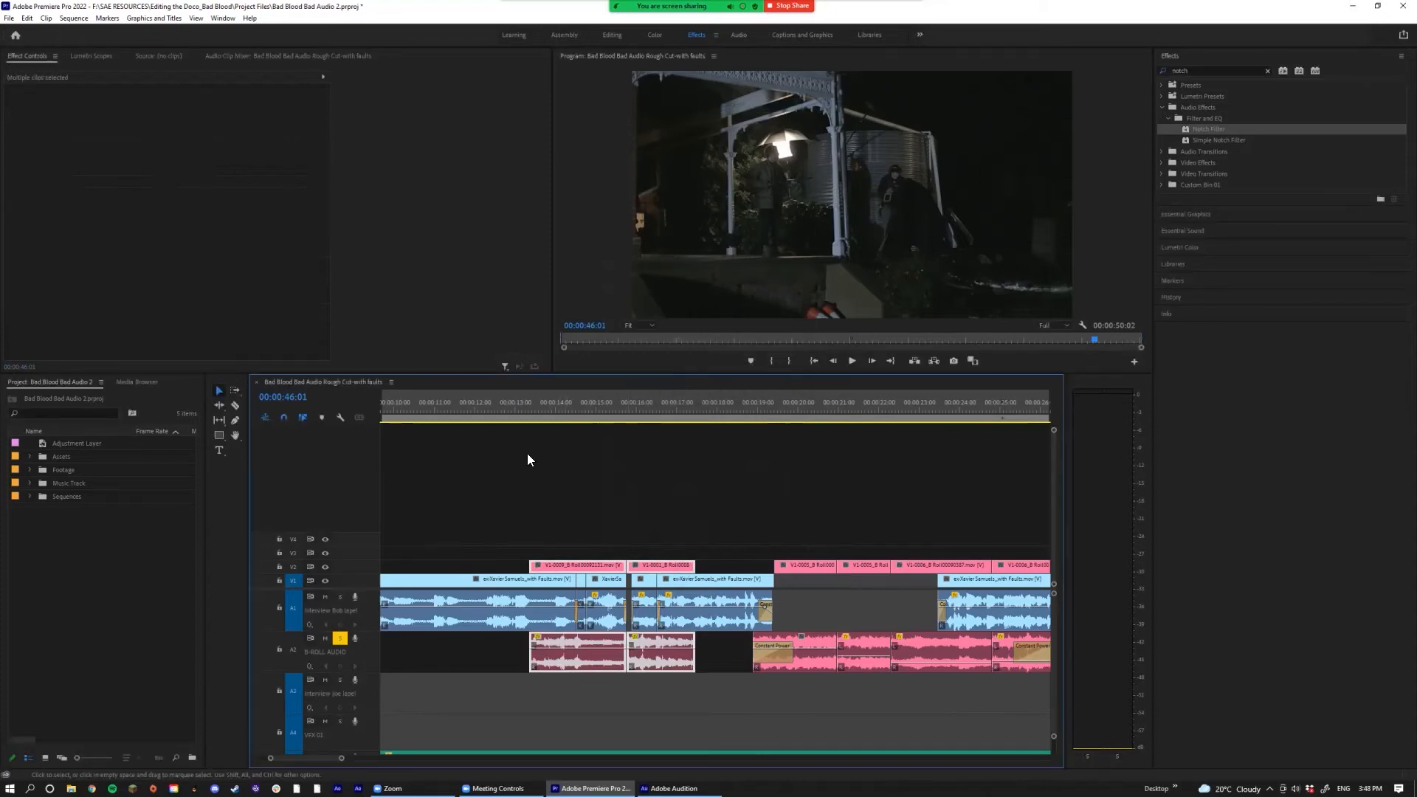
left_click(498, 405)
key("space")
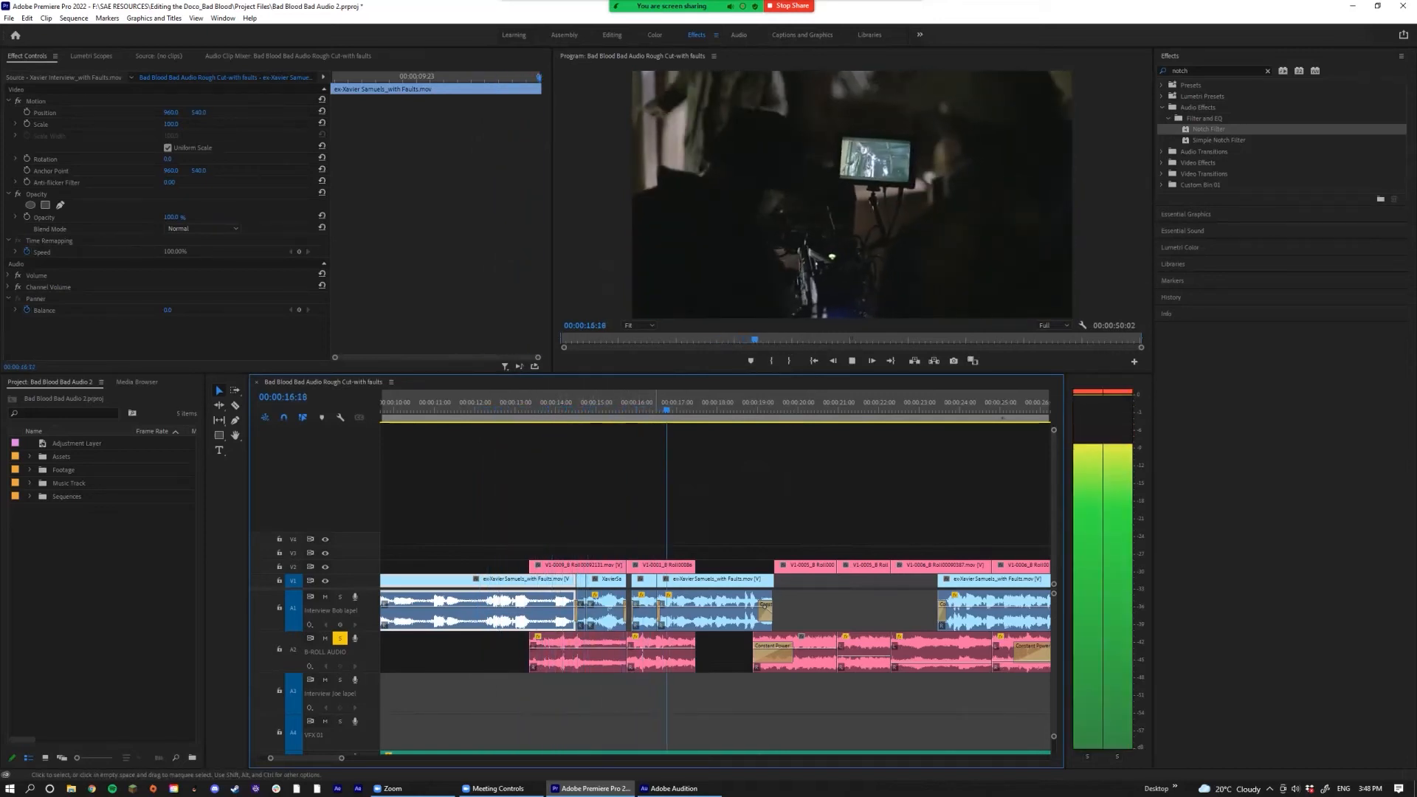
key("space")
Step: Add a Constant Power crossfade at the cut between the first two B-roll audio clips
left_click(626, 654)
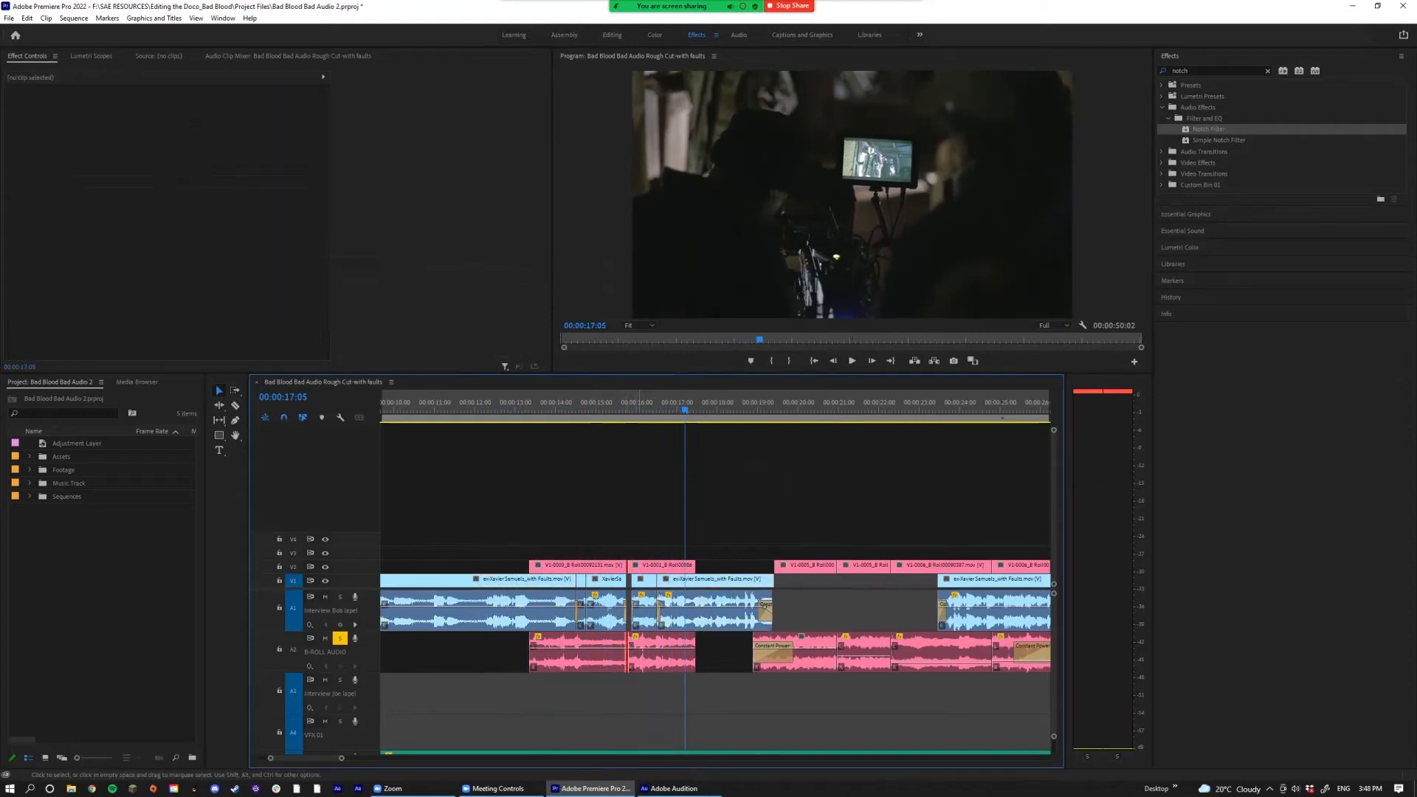
key("ctrl+shift+d")
left_click(596, 566)
left_click(643, 566, "shift")
left_click(588, 487)
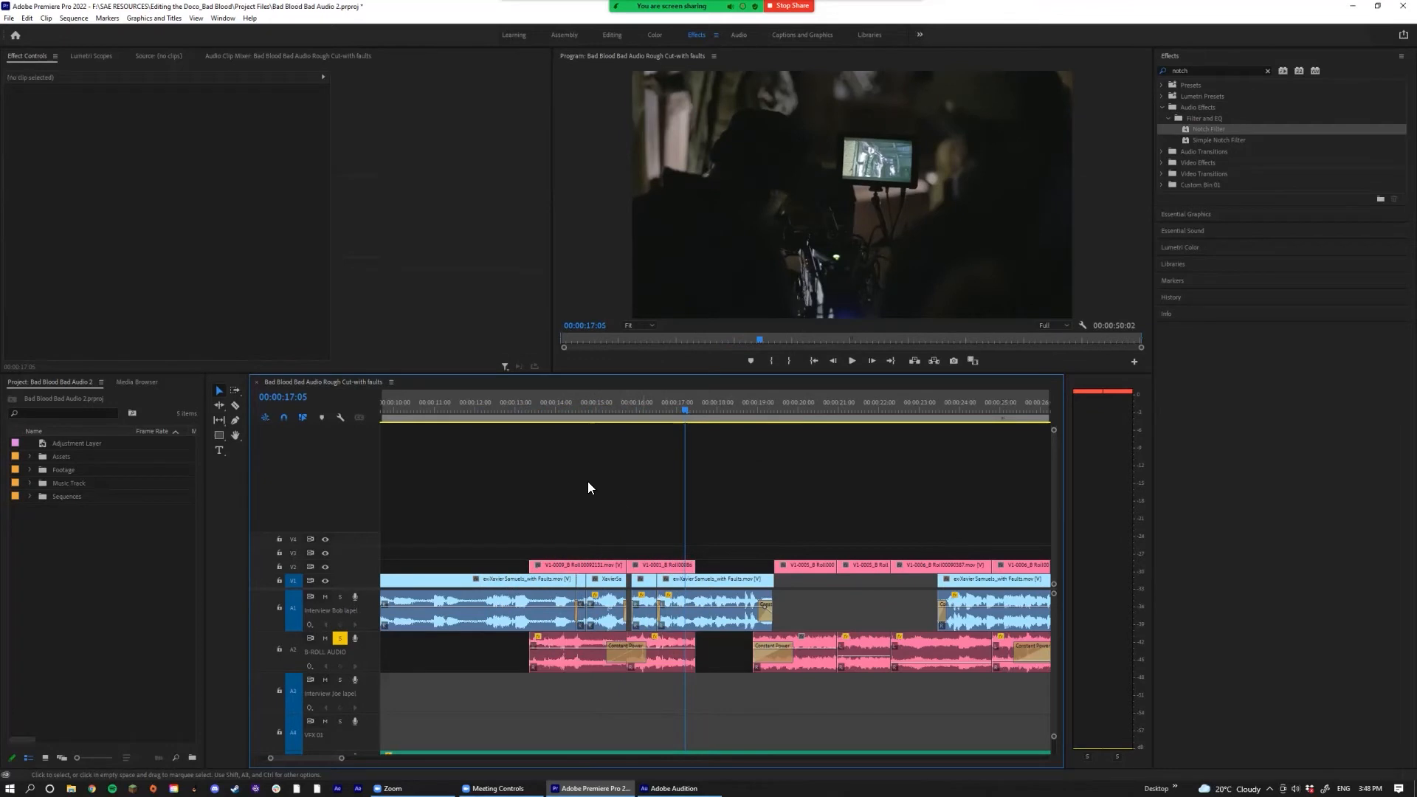
mouse_move(568, 410)
left_mouse_down()
mouse_move(550, 408)
mouse_move(588, 412)
left_mouse_up()
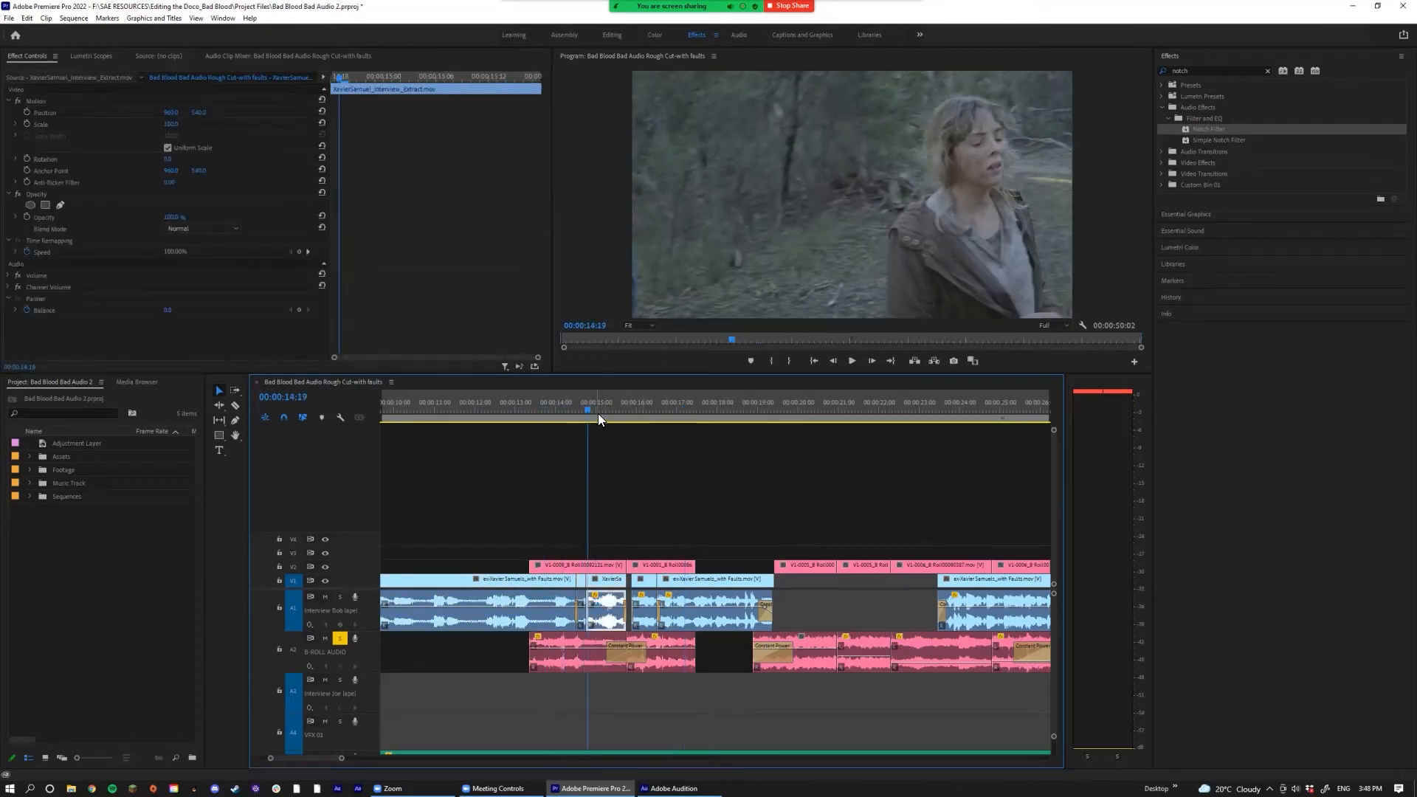
left_click(620, 499)
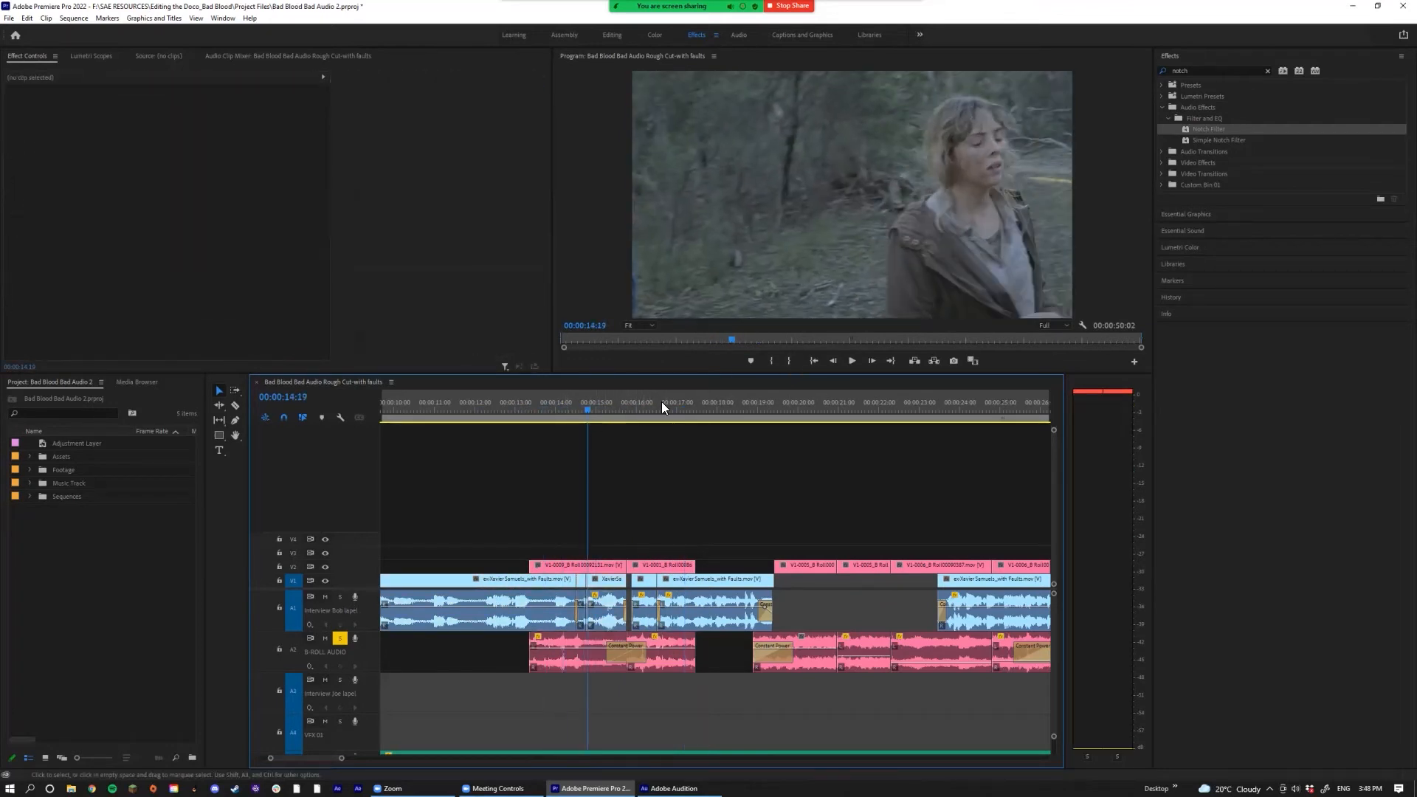
Step: Extend the outer audio ends of the first two B-roll clips slightly beyond their picture and add Constant Power fades there
key("ctrl+shift+d")
key("ctrl+shift+d")
key("ctrl+shift+Left")
left_click_drag(695, 653, 707, 653)
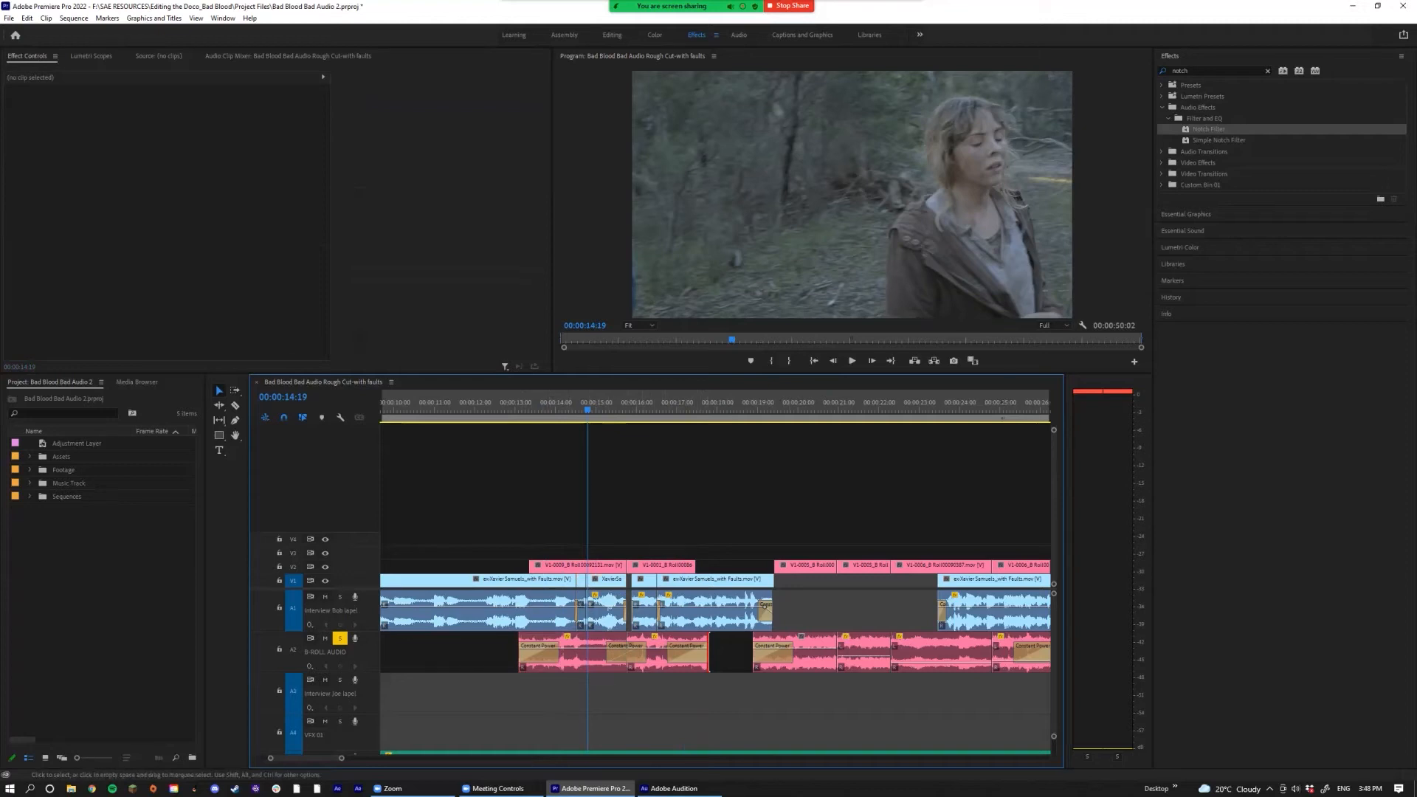
Step: Lower the audio level of the first two B-roll clips together using Adjust Gain by
left_click(579, 656)
left_click(654, 656, "shift")
key("shift+a")
key("g")
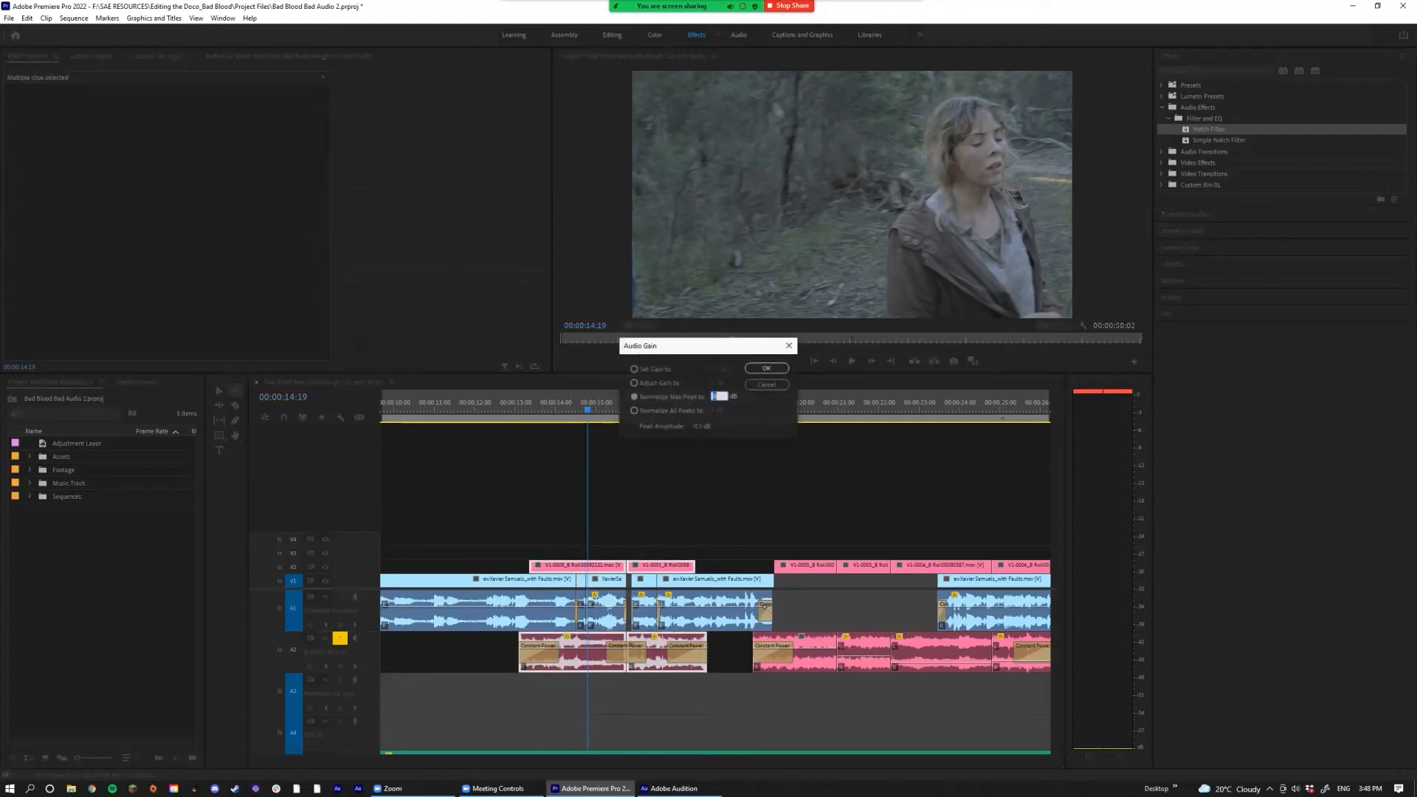
left_click(658, 383)
key("Return")
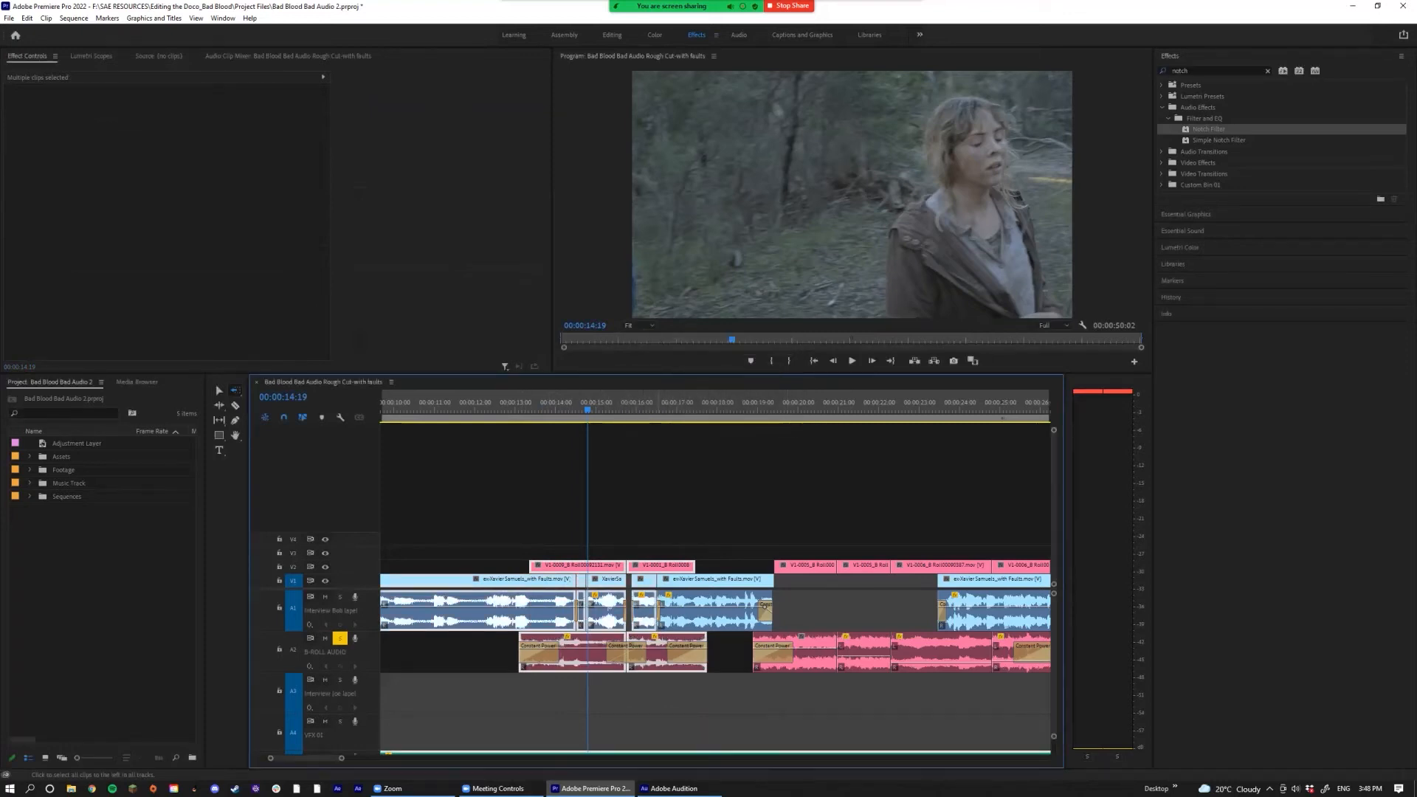
key("v")
Step: Play back the first two B-roll clips and adjust the audio gain of the second one
left_click(496, 408)
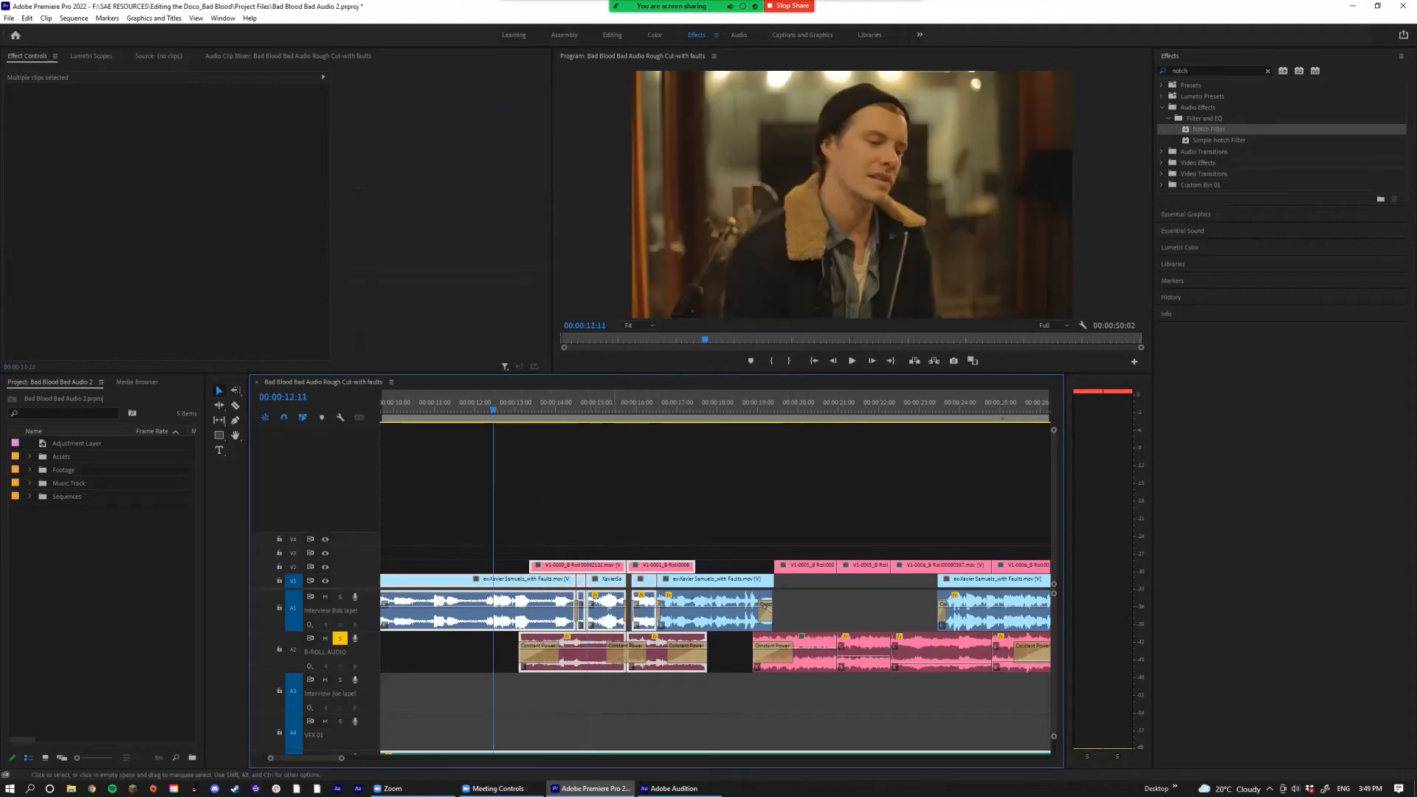
key("space")
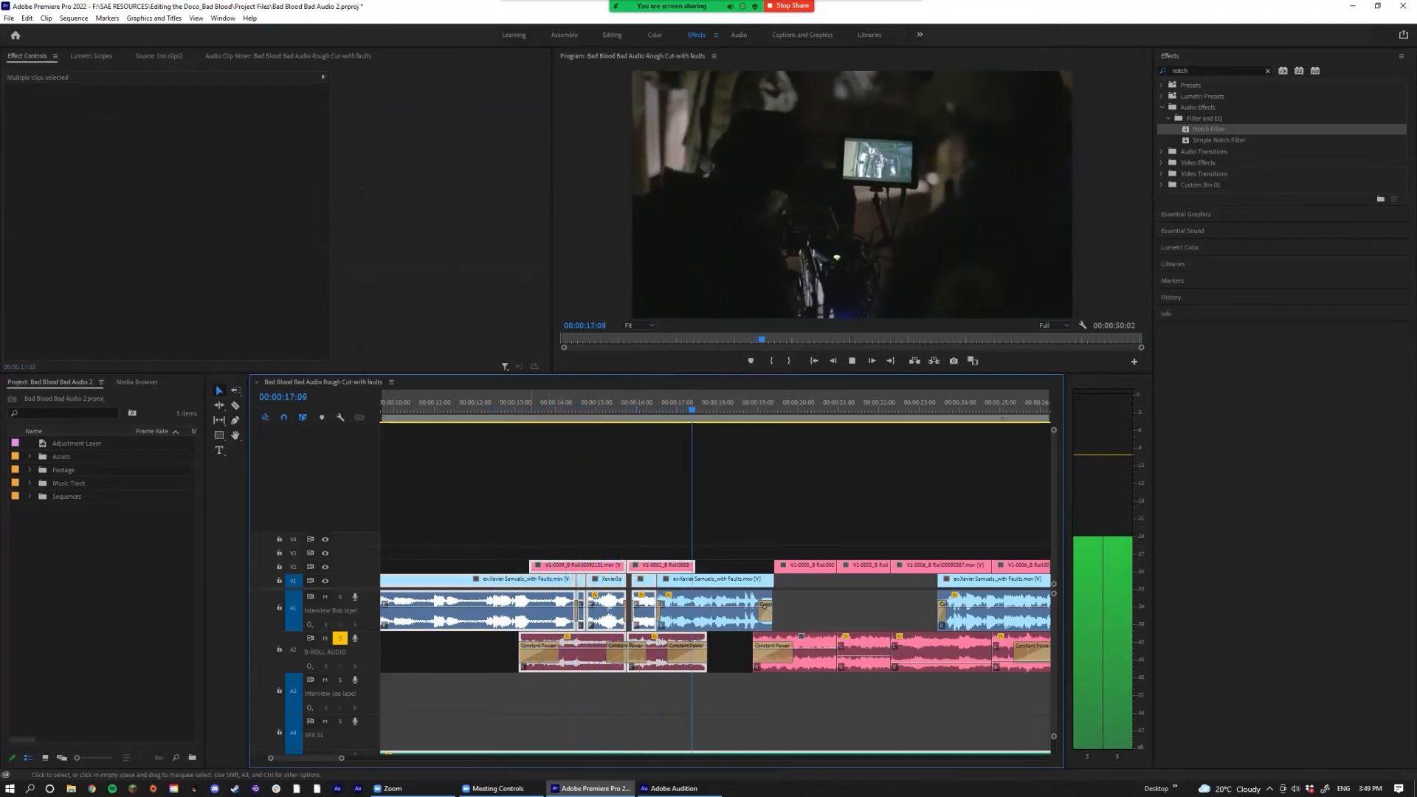
key("space")
left_click(661, 658)
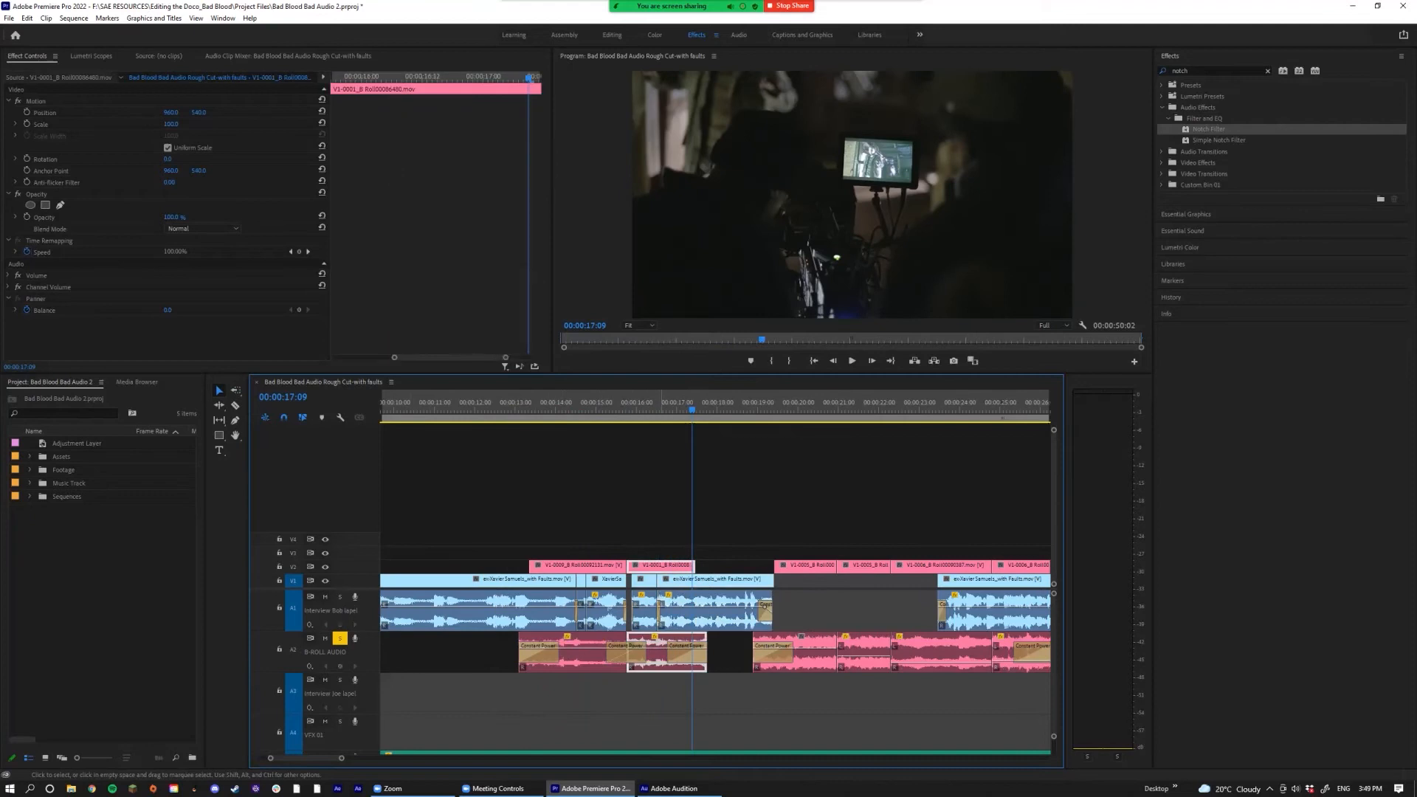
key("g")
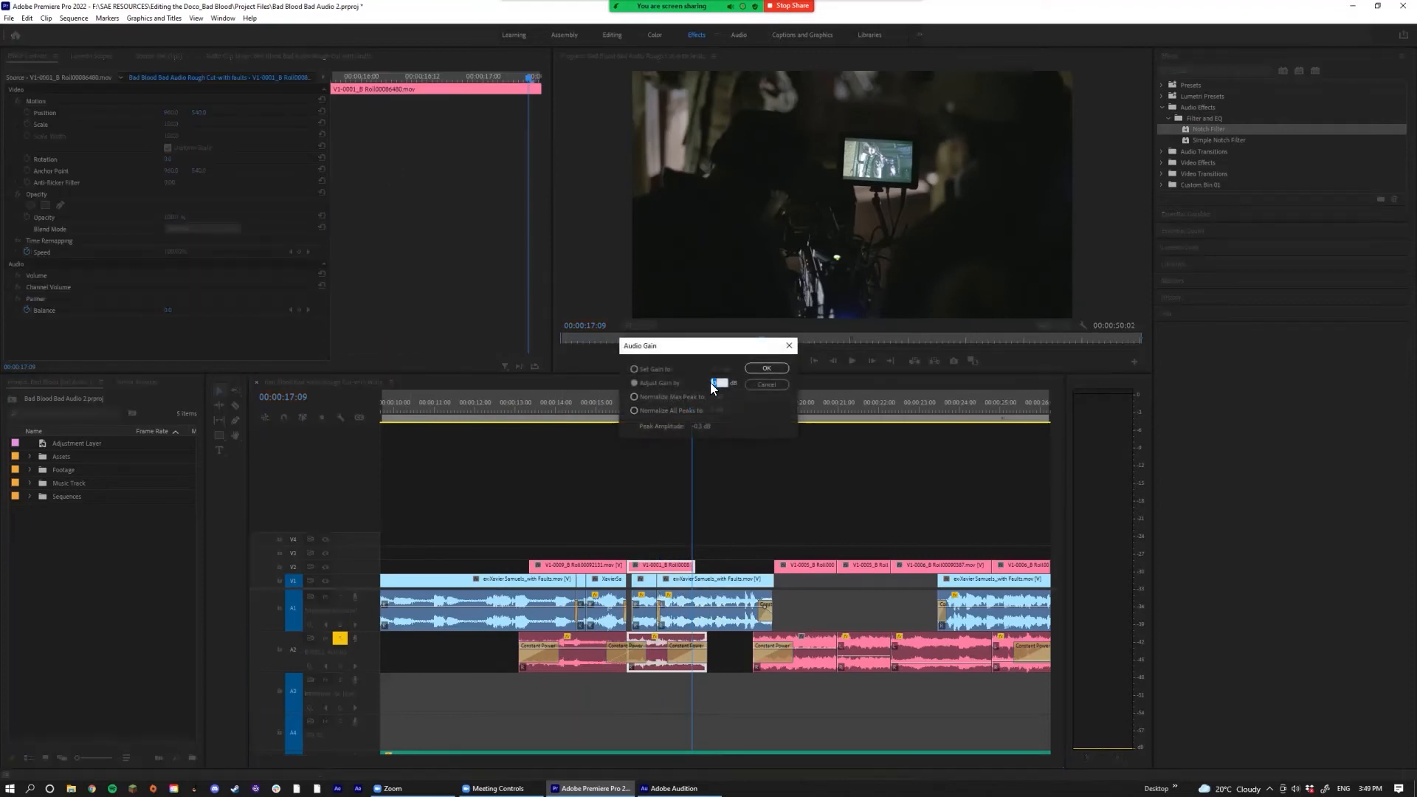
key("Return")
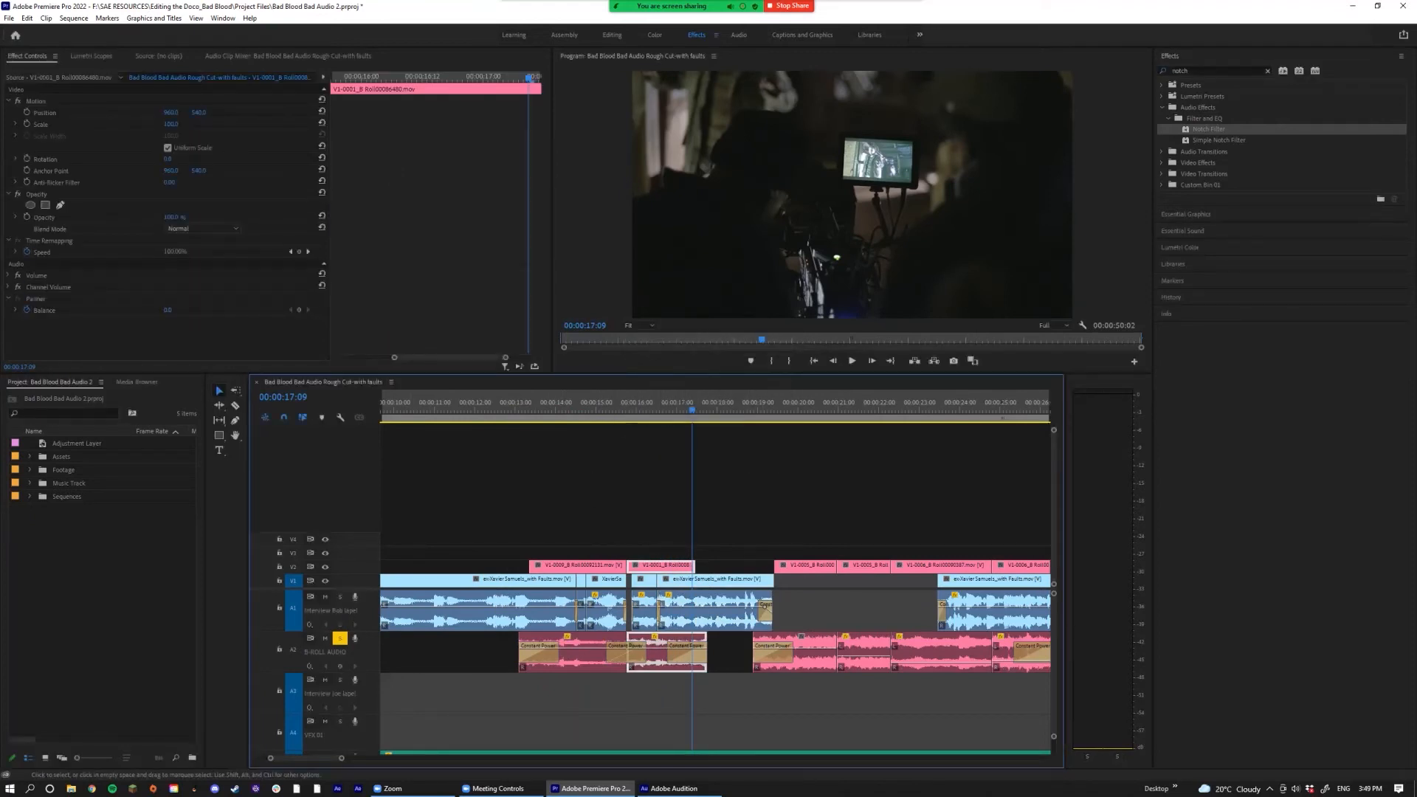
left_click(741, 476)
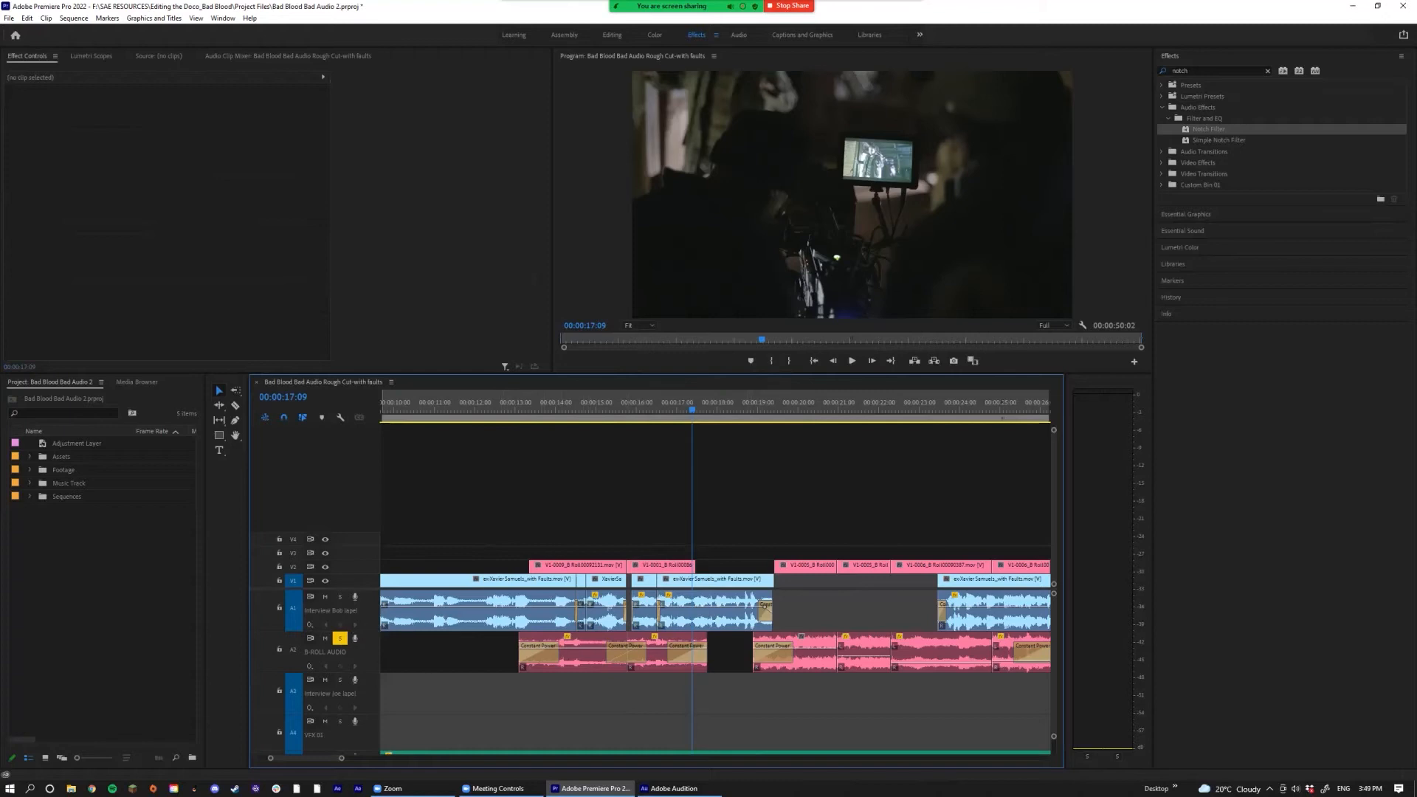
Step: Play the first B-roll section with interview track A1 also soloed to check the balance, and switch off the A1 solo
left_click(476, 405)
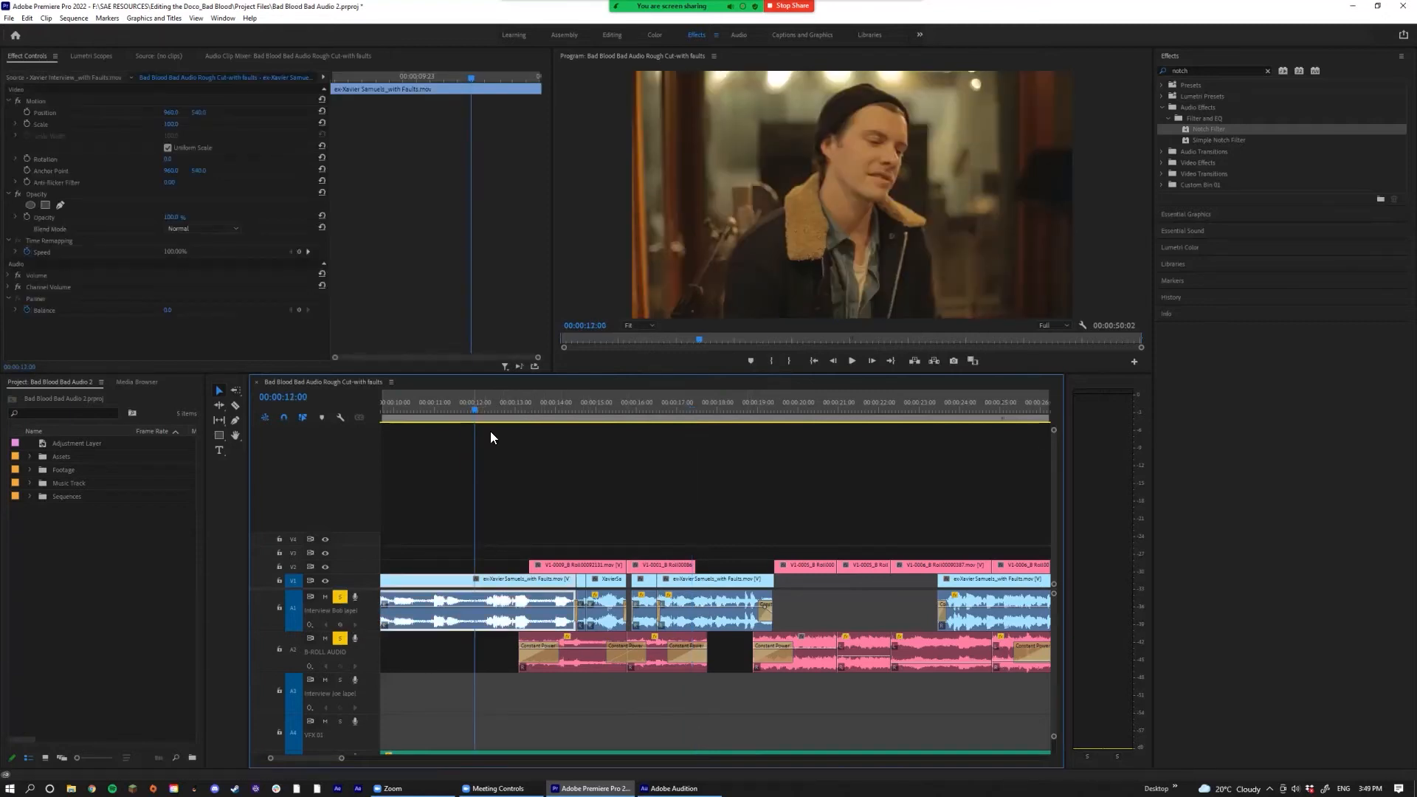
key("space")
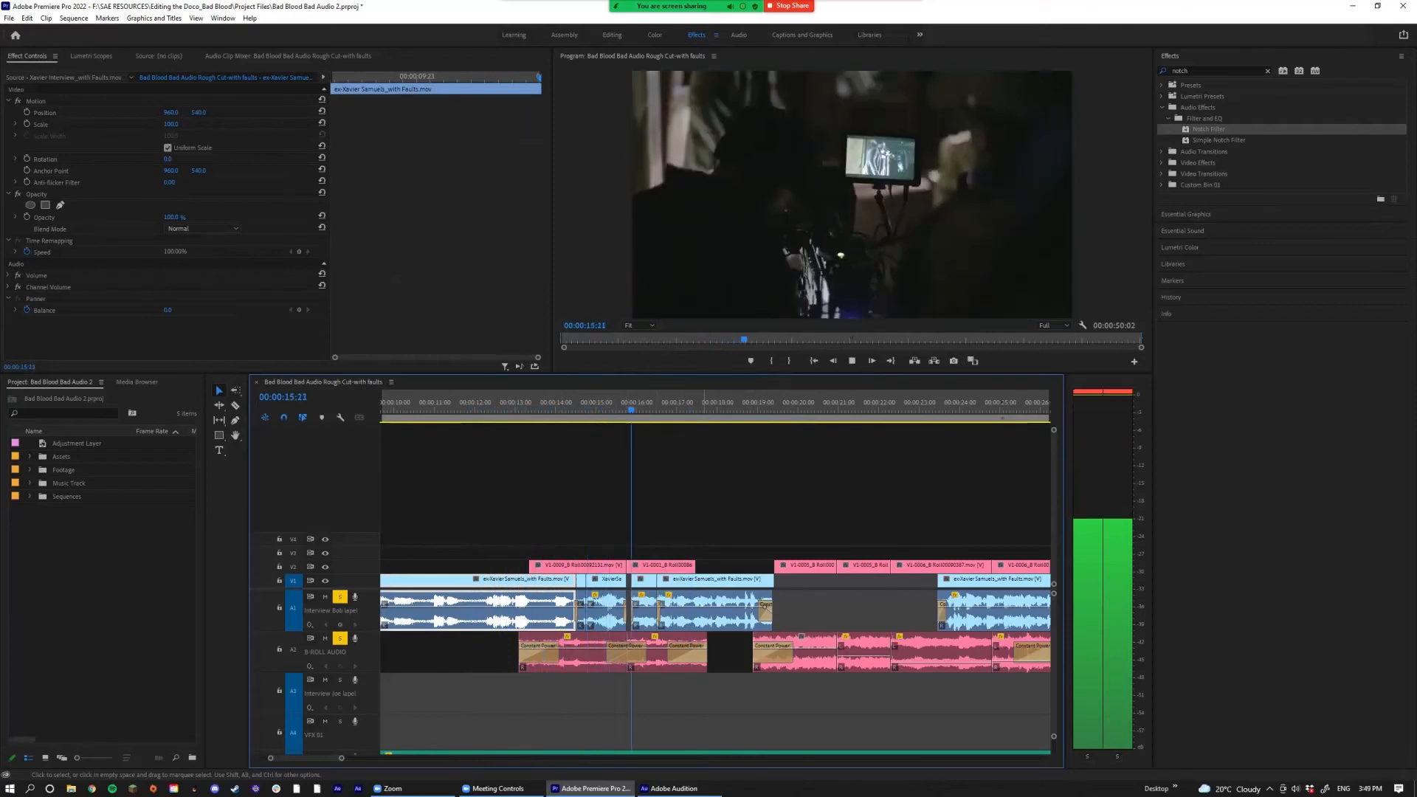
key("space")
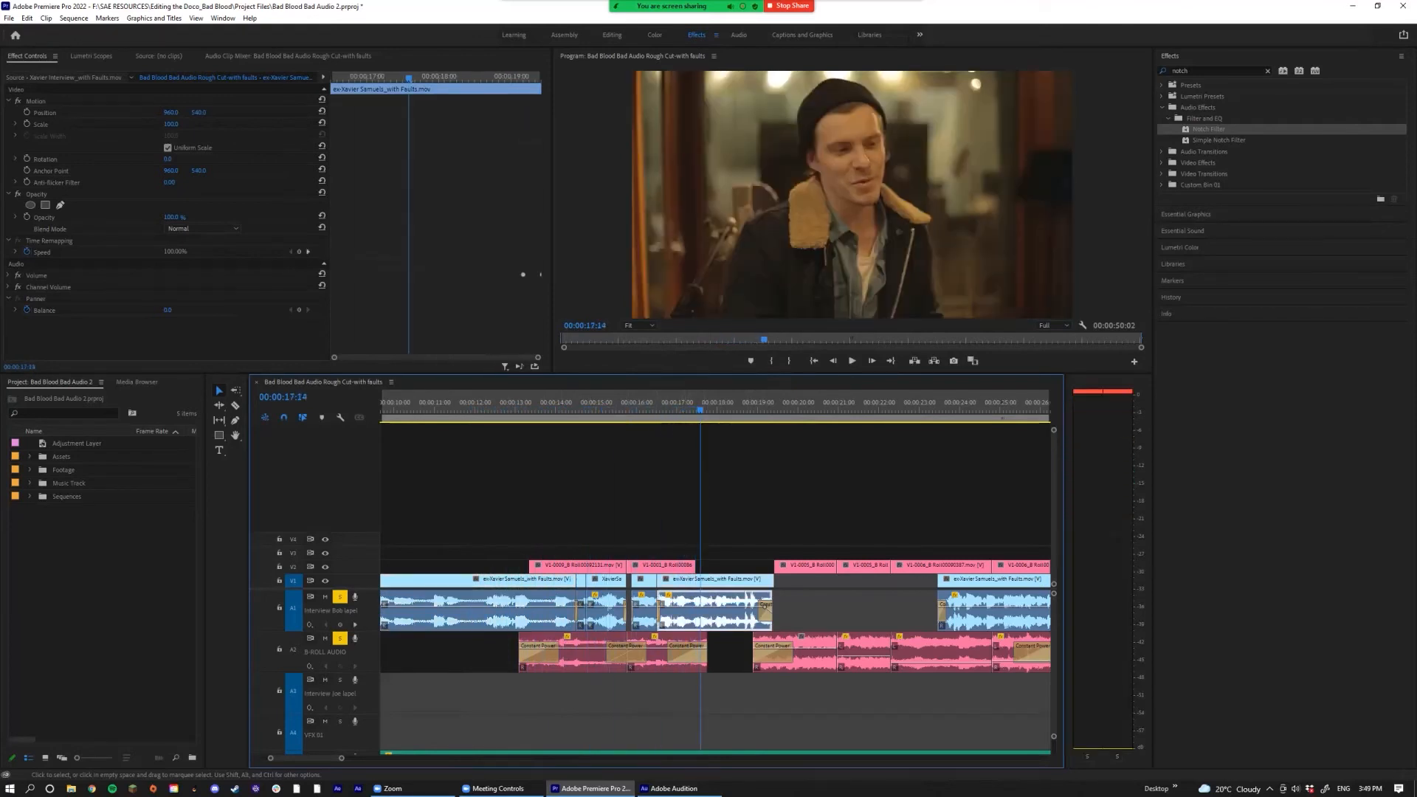
left_click(339, 596)
Step: Select the last three clips of the second B-roll group on the B-ROLL AUDIO track
scroll(598, 517, "down", 3)
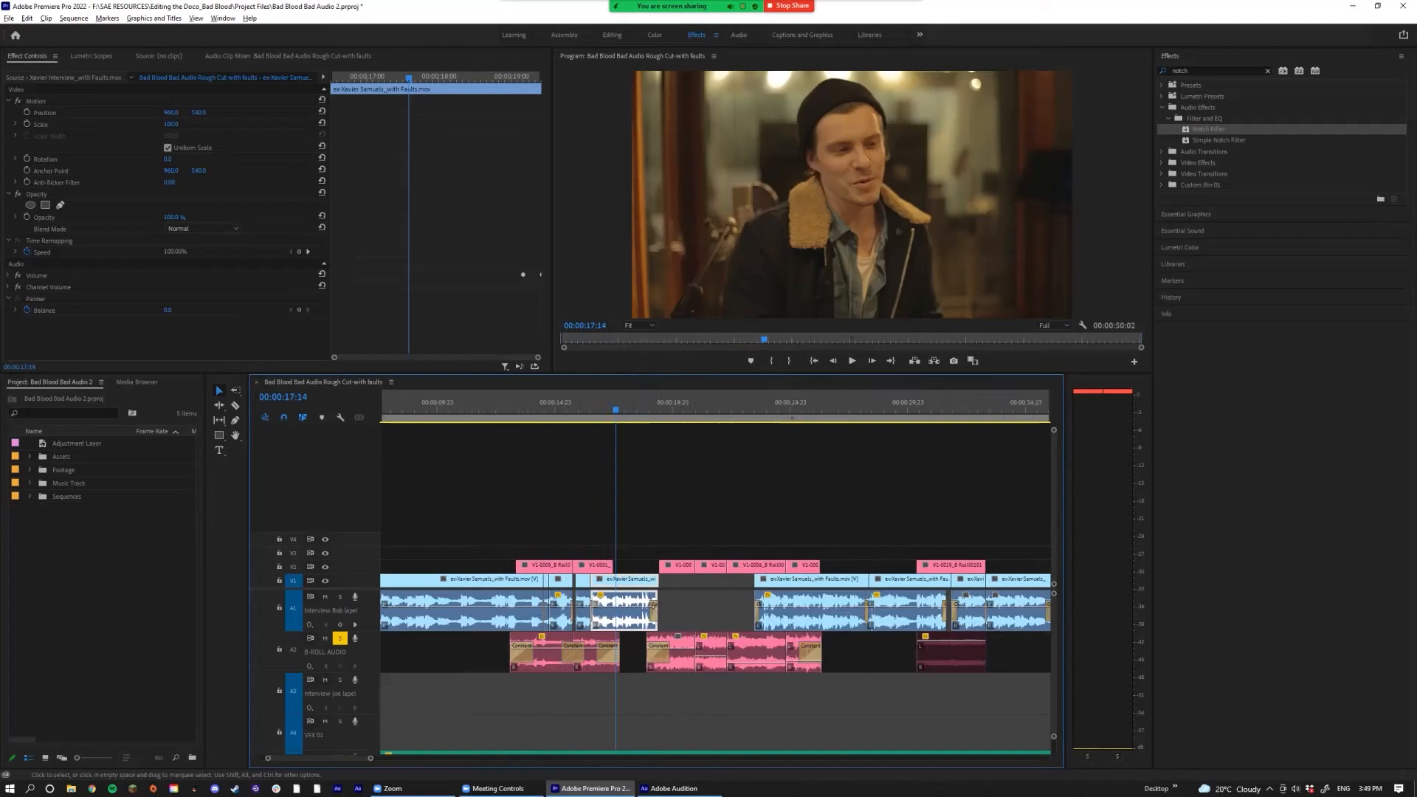
scroll(599, 516, "down", 3)
scroll(599, 517, "up", 3)
scroll(714, 591, "down", 1)
left_click(470, 406)
key("space")
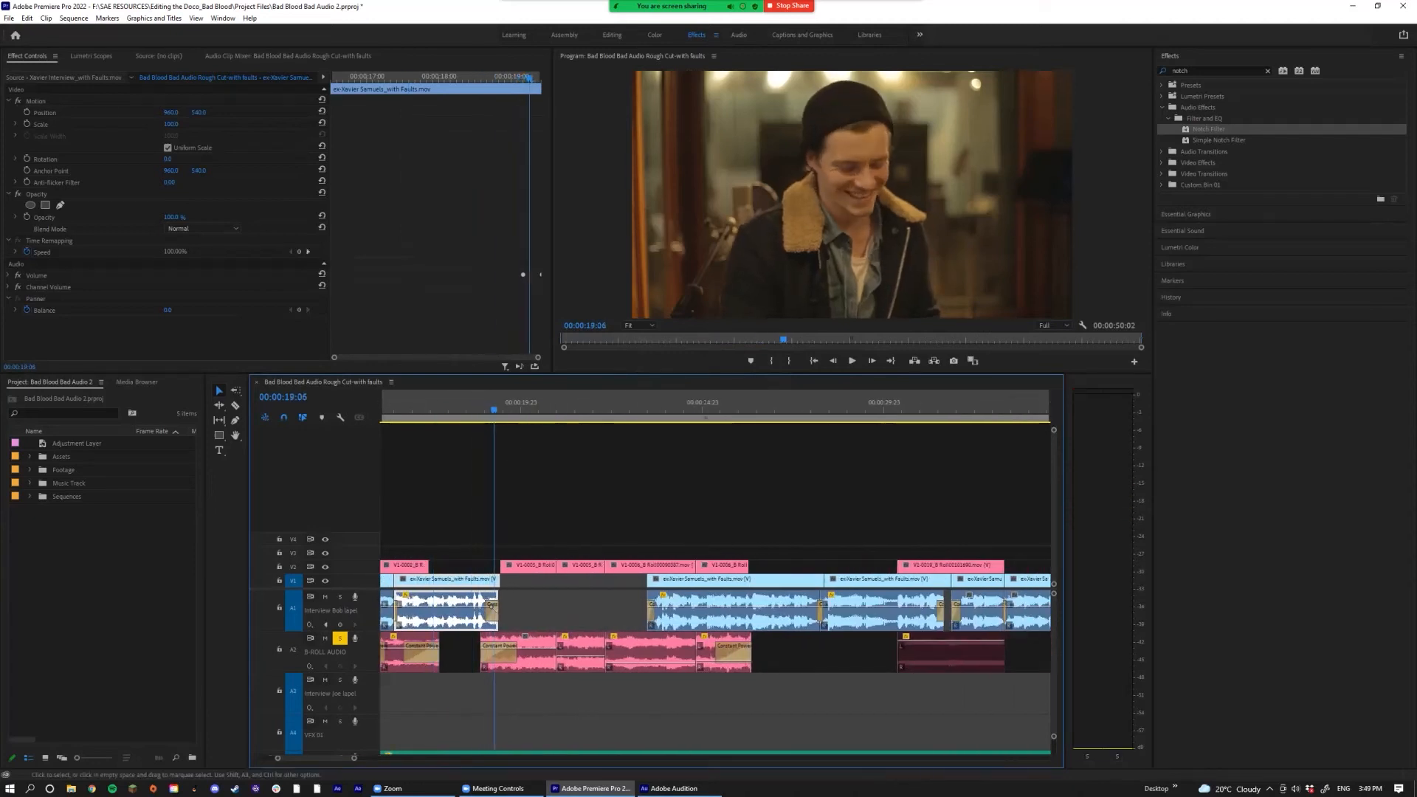
left_click(581, 655)
left_click(647, 655, "shift")
left_click(712, 656, "shift")
right_click(664, 650)
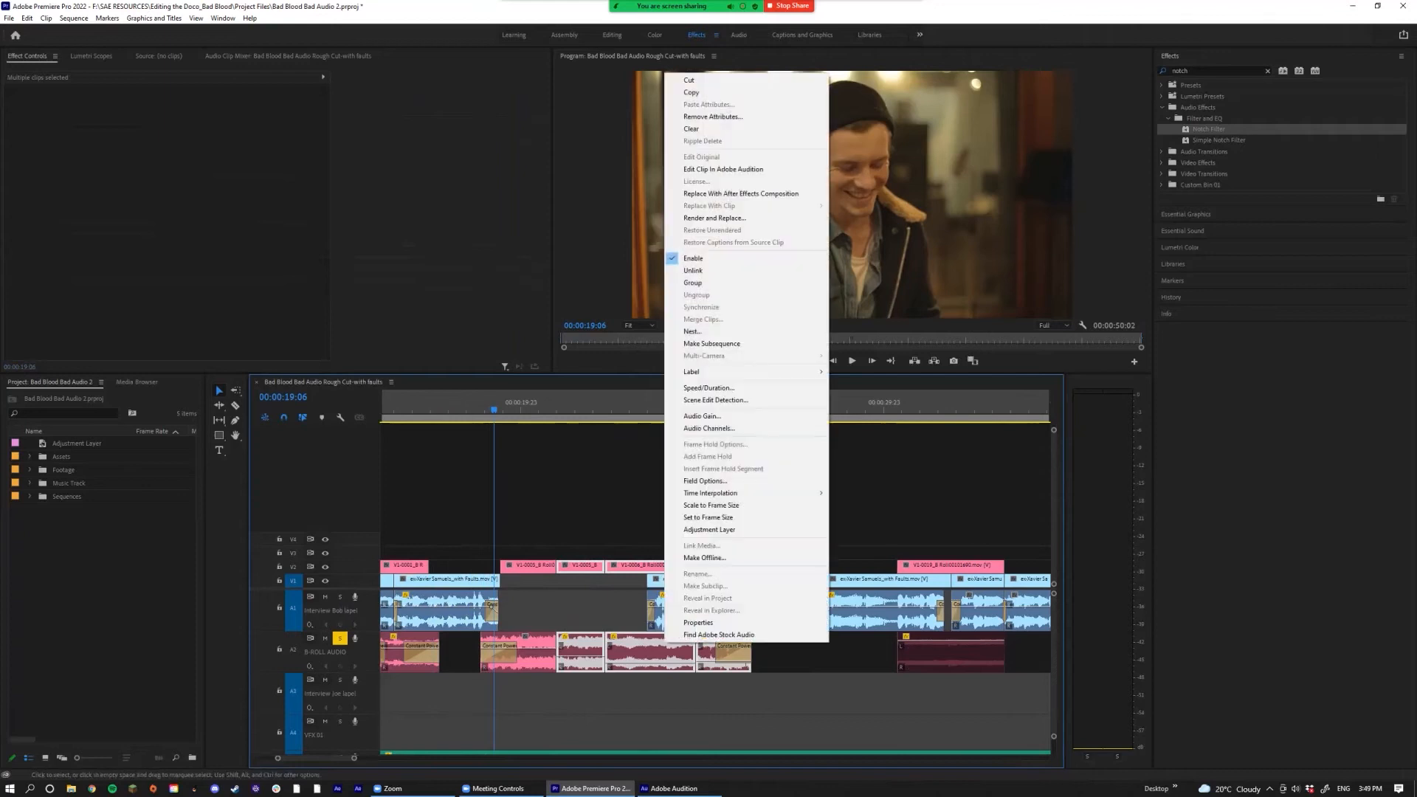
left_click(767, 124)
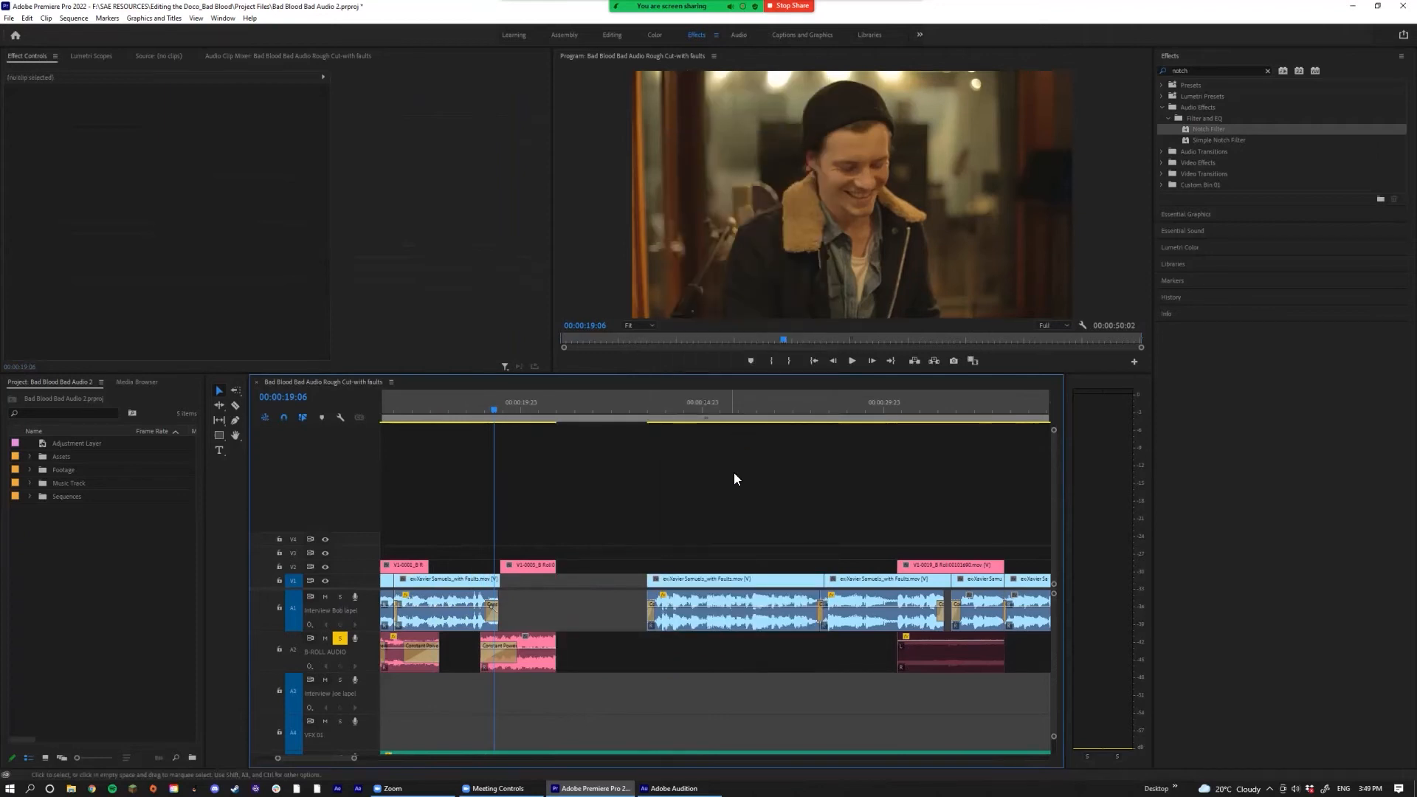
key("ctrl+z")
Step: Remove only the Volume attribute from the last three clips of the second B-roll group
right_click(594, 653)
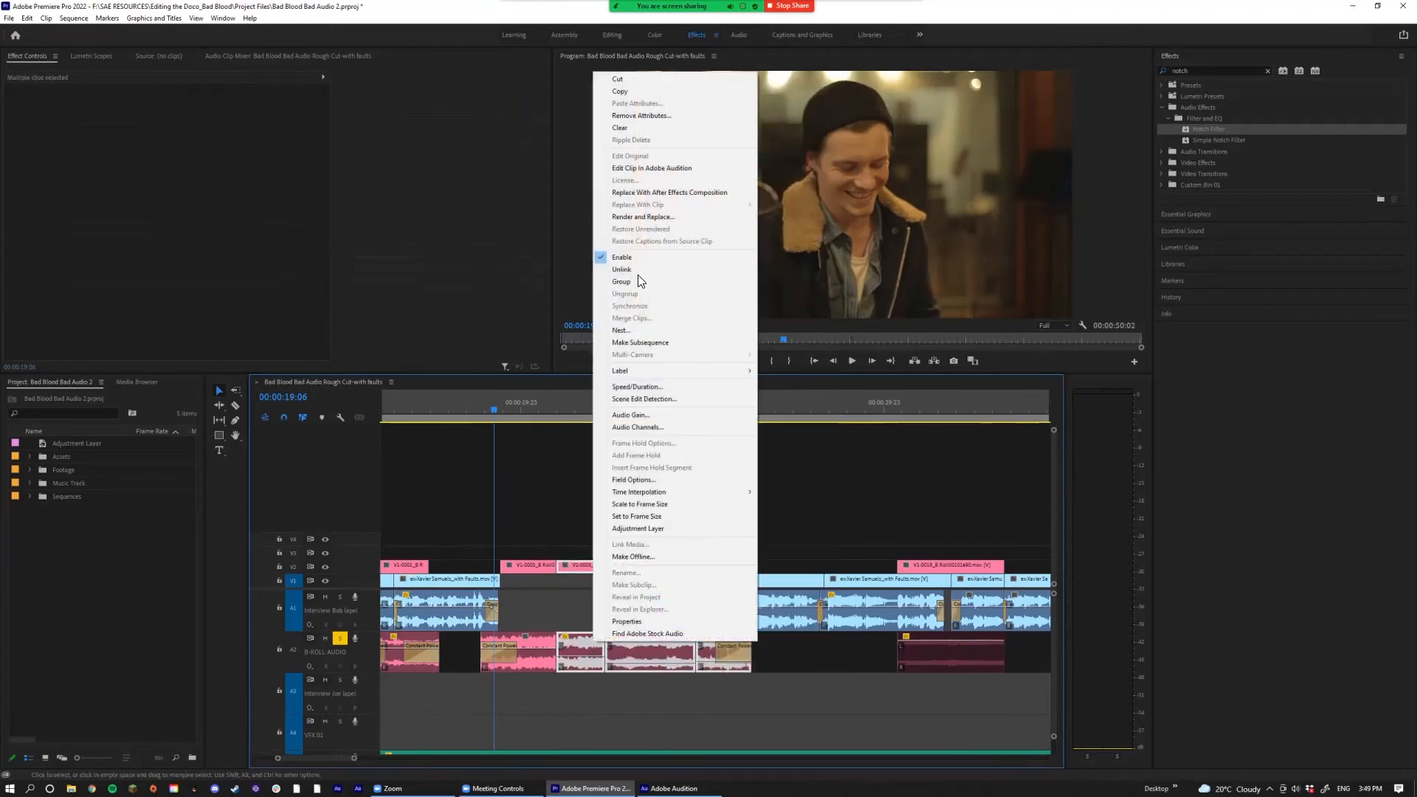
left_click(682, 113)
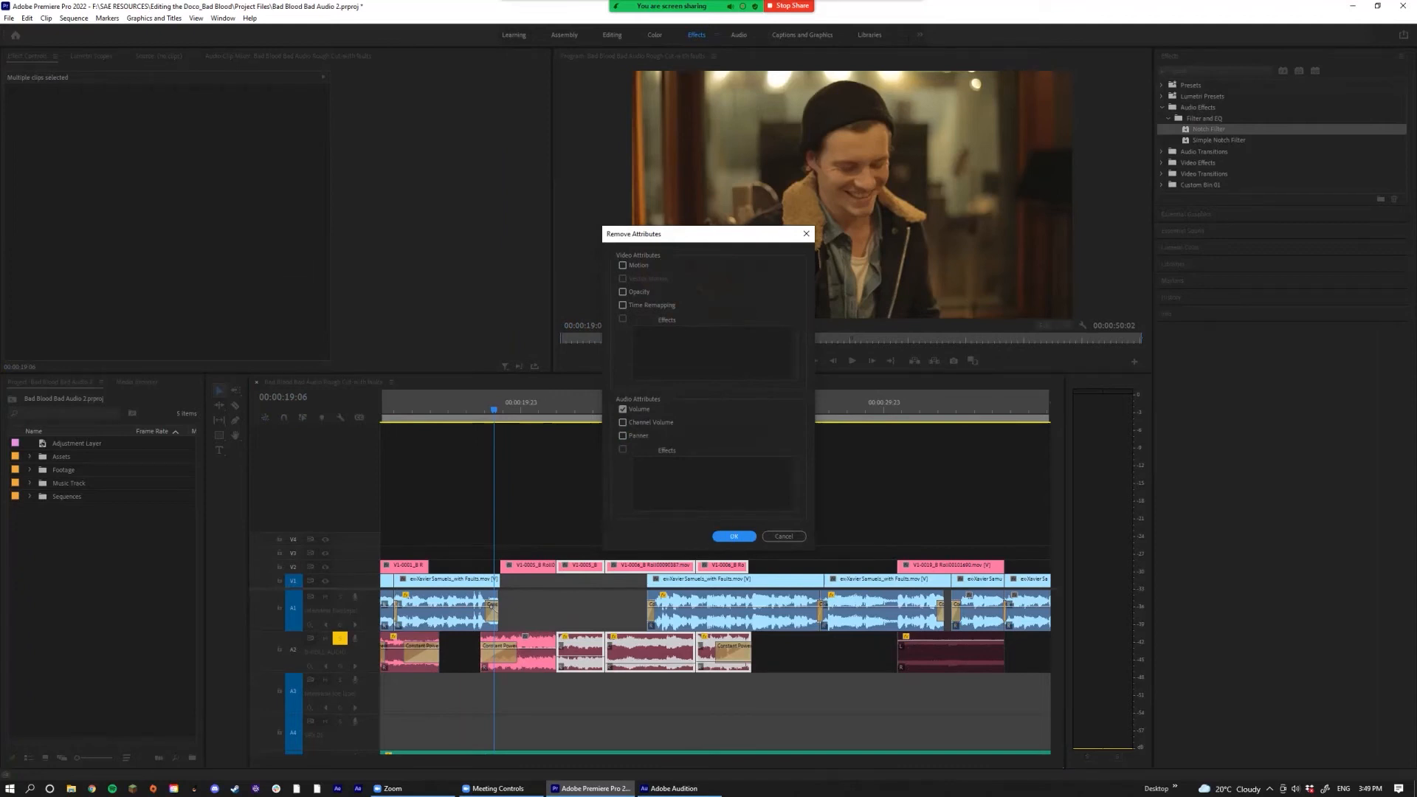
left_click(733, 536)
left_click(668, 502)
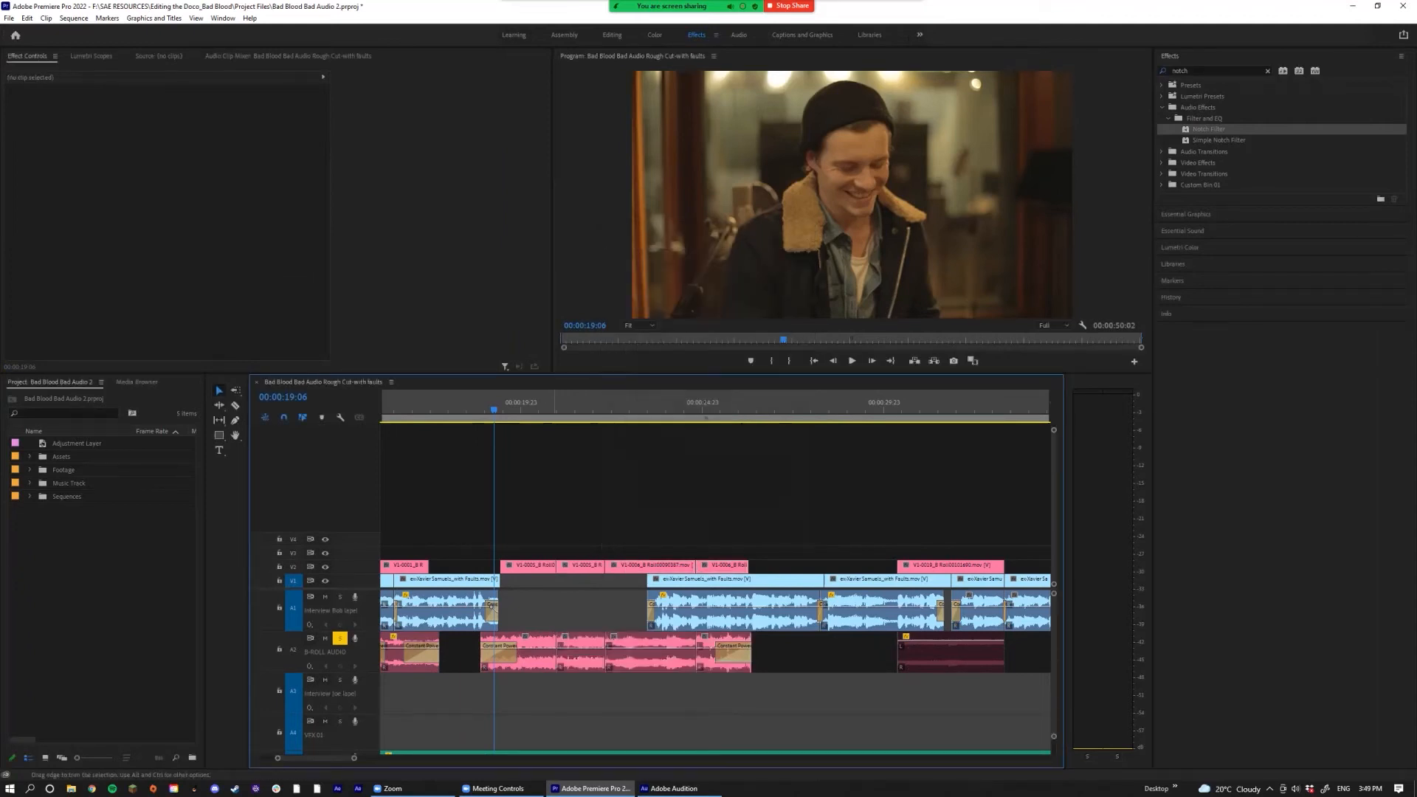
Step: Add Constant Power crossfades at the three audio cuts between the four clips of the second B-roll group
key("ctrl+shift+d")
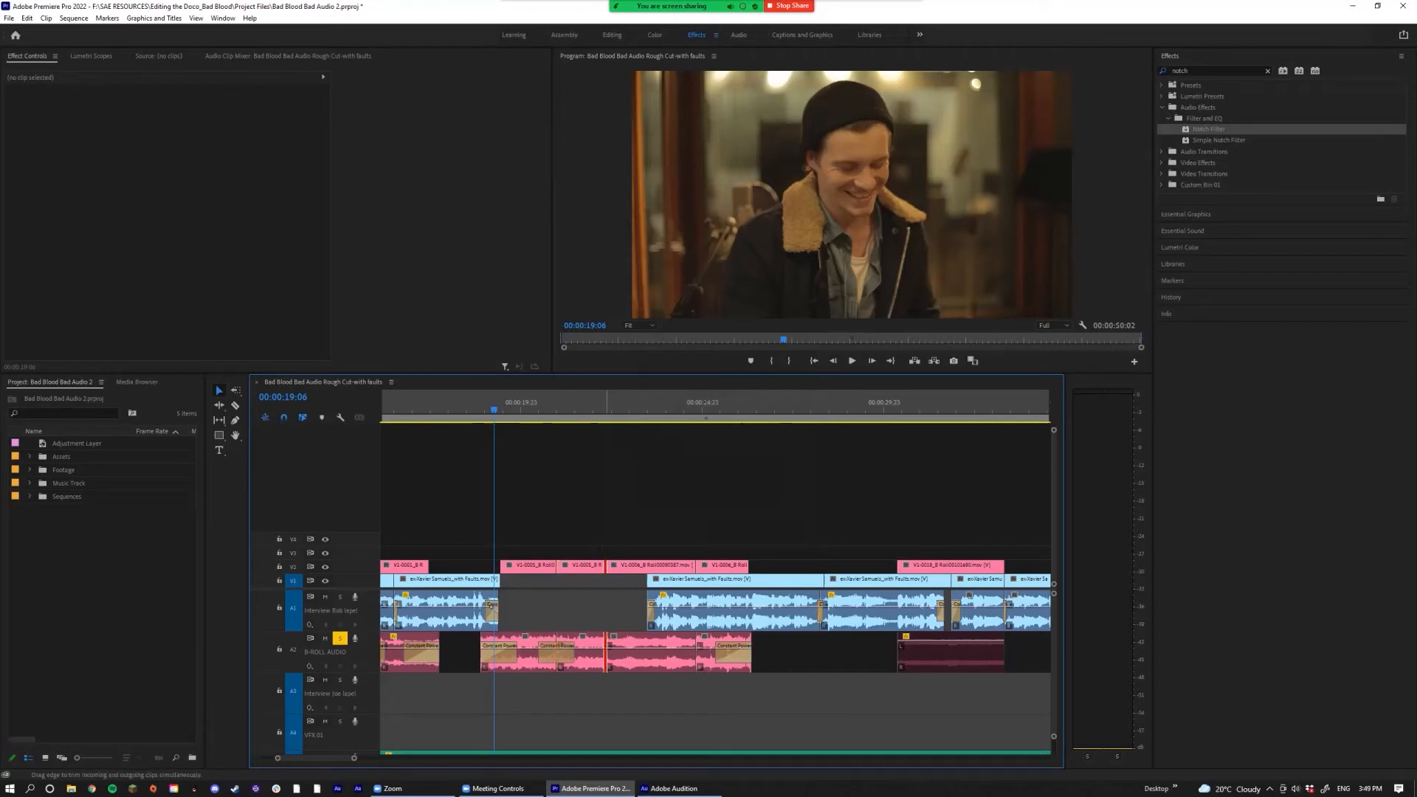
key("ctrl+shift+d")
key("ctrl+shift+d")
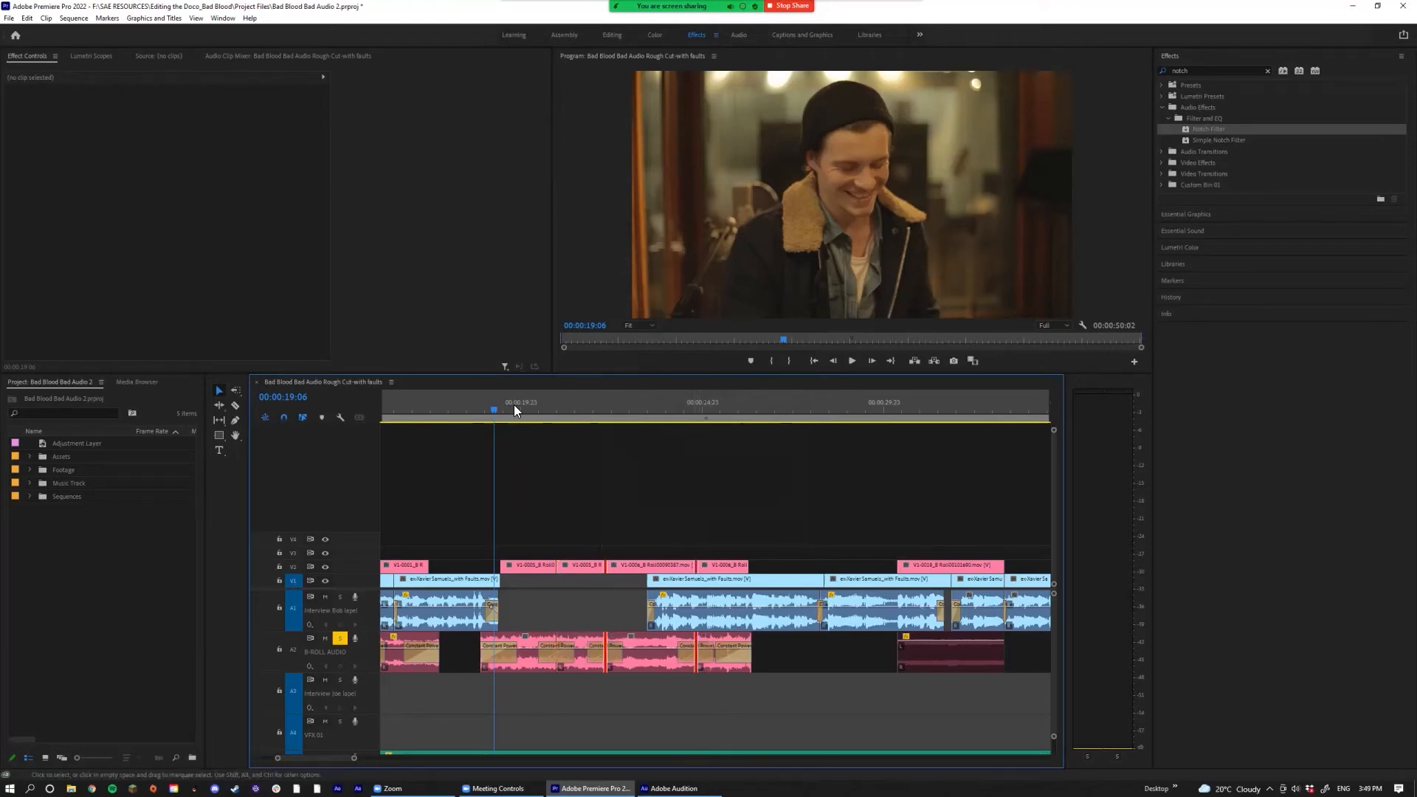
Step: Play back the second B-roll group and lower the audio level of its four clips using Adjust Gain by
key("space")
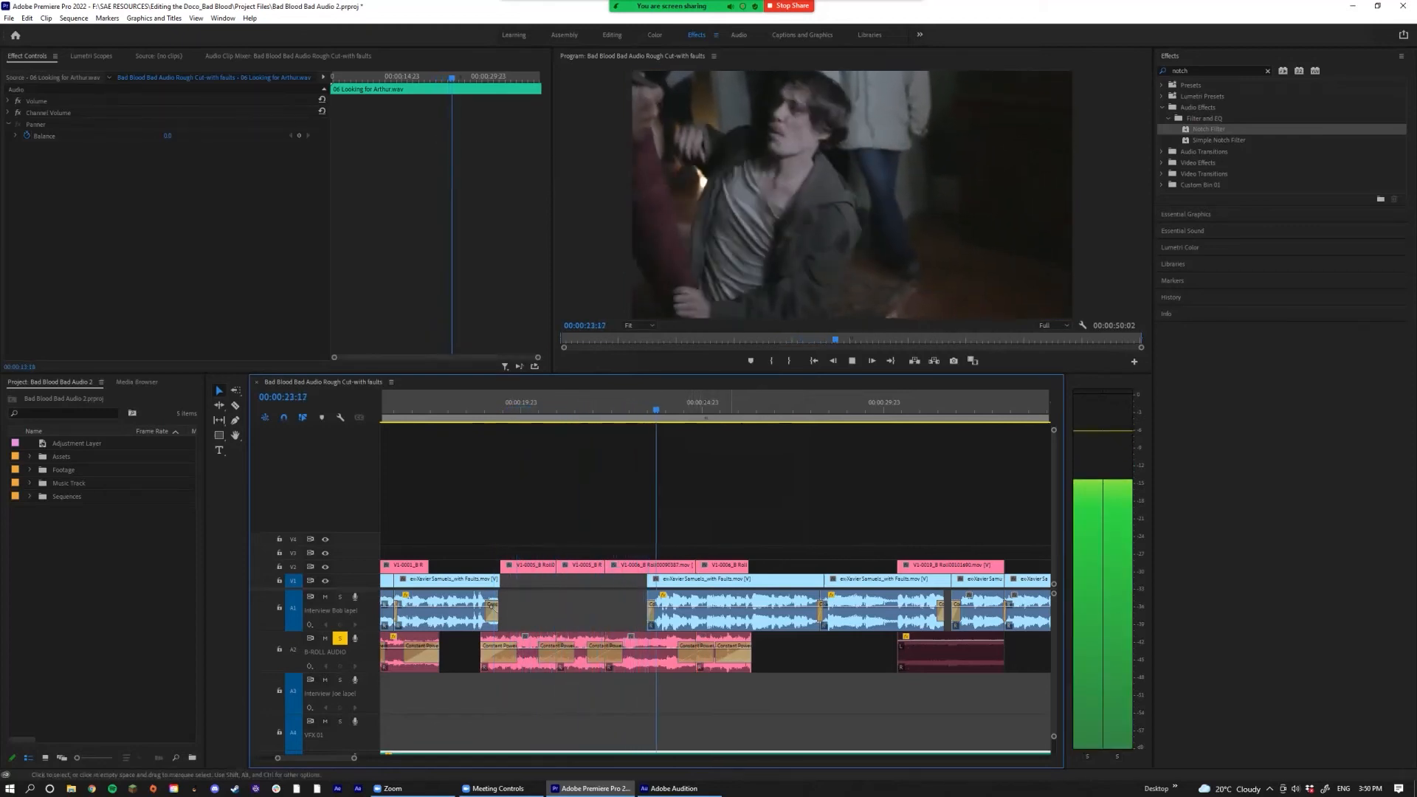
key("space")
left_click_drag(776, 684, 488, 665)
key("g")
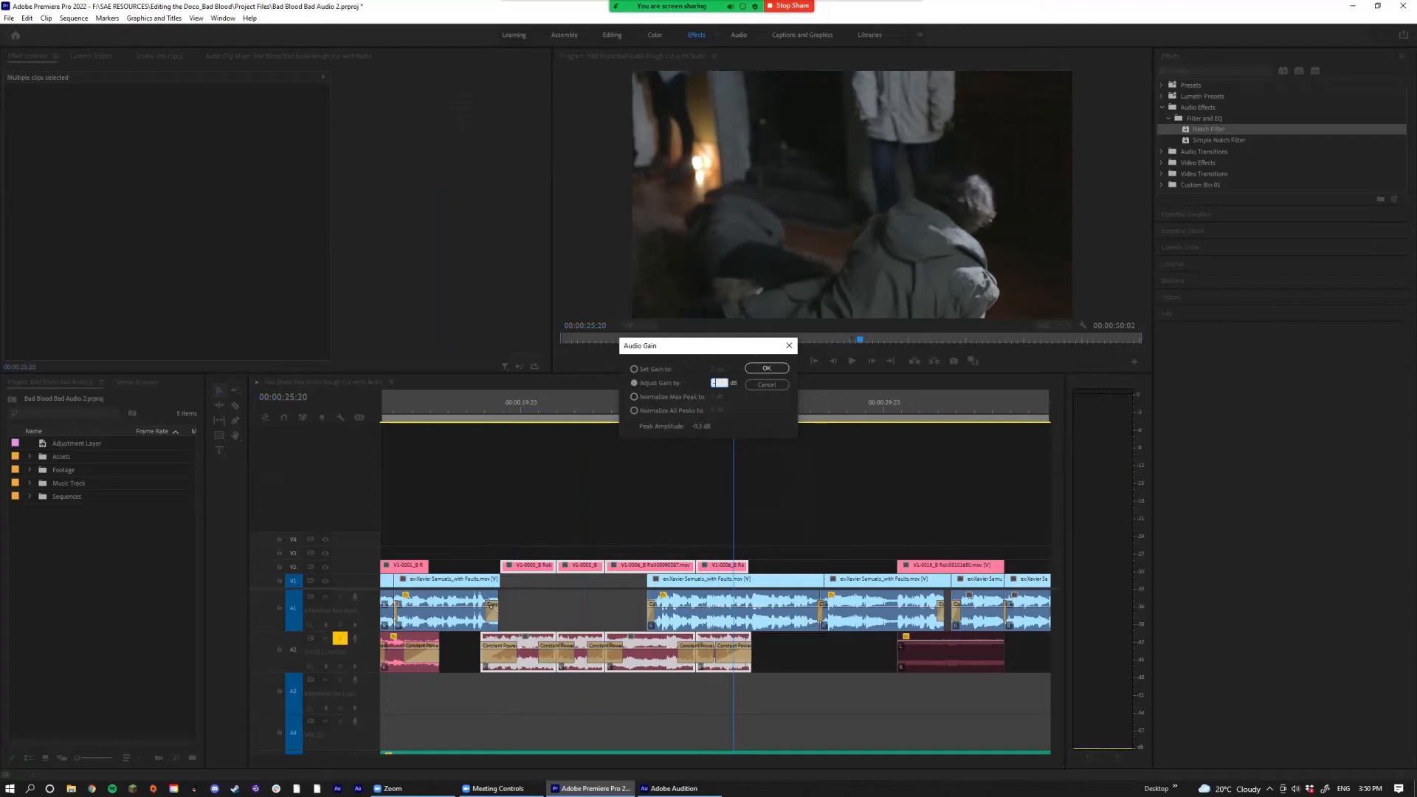
key("Return")
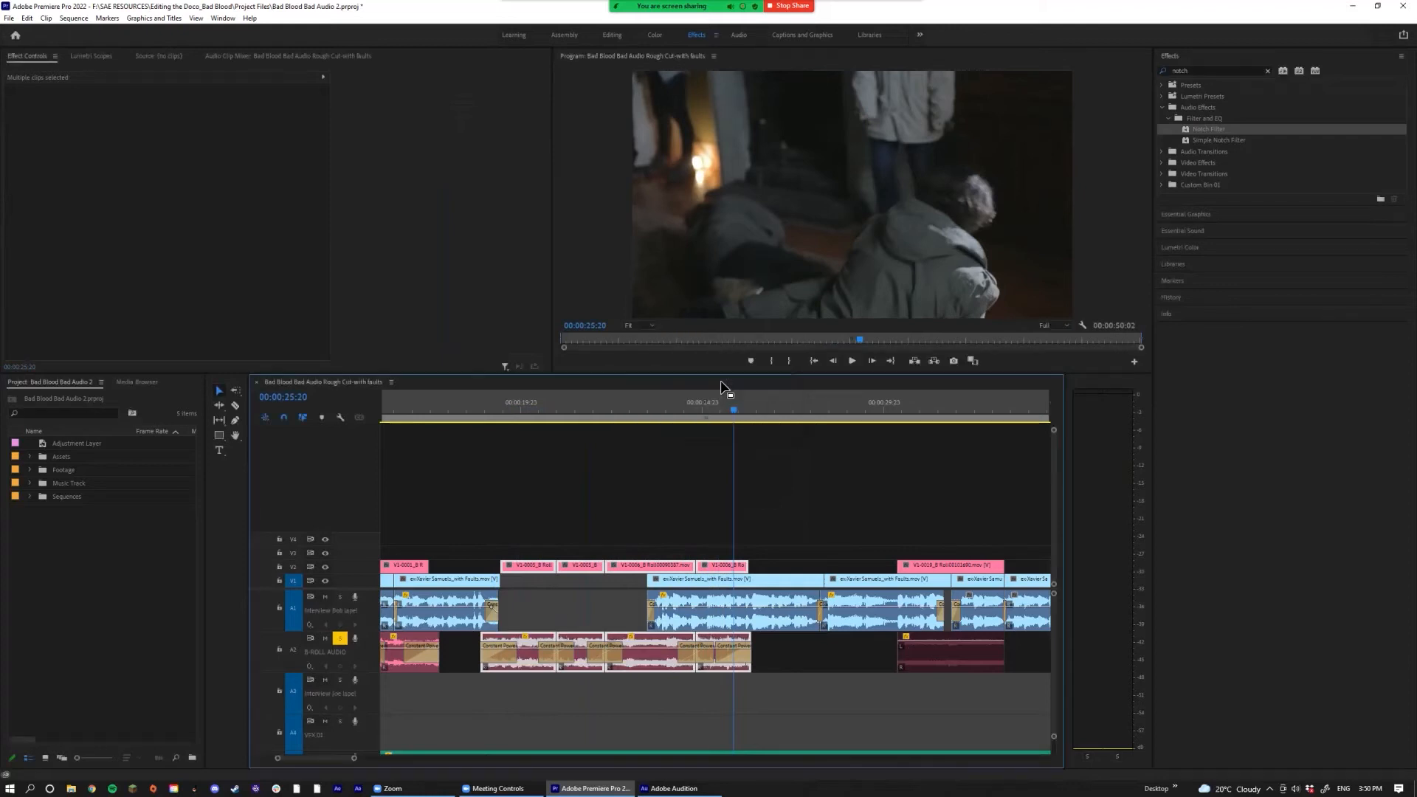
Step: Play back the second B-roll group and adjust the gain of its four clips by -5 dB
left_click(481, 406)
key("space")
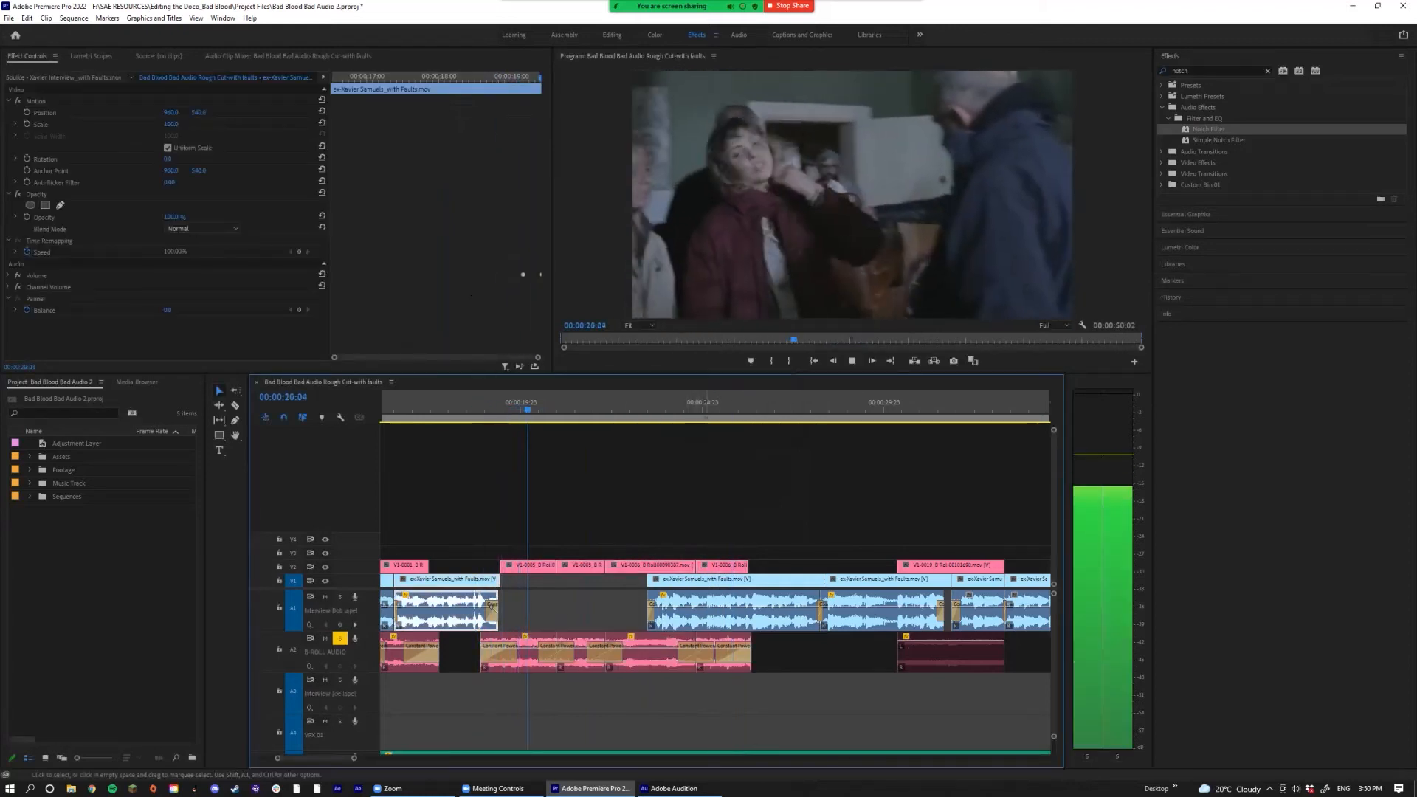
left_click_drag(452, 632, 786, 683)
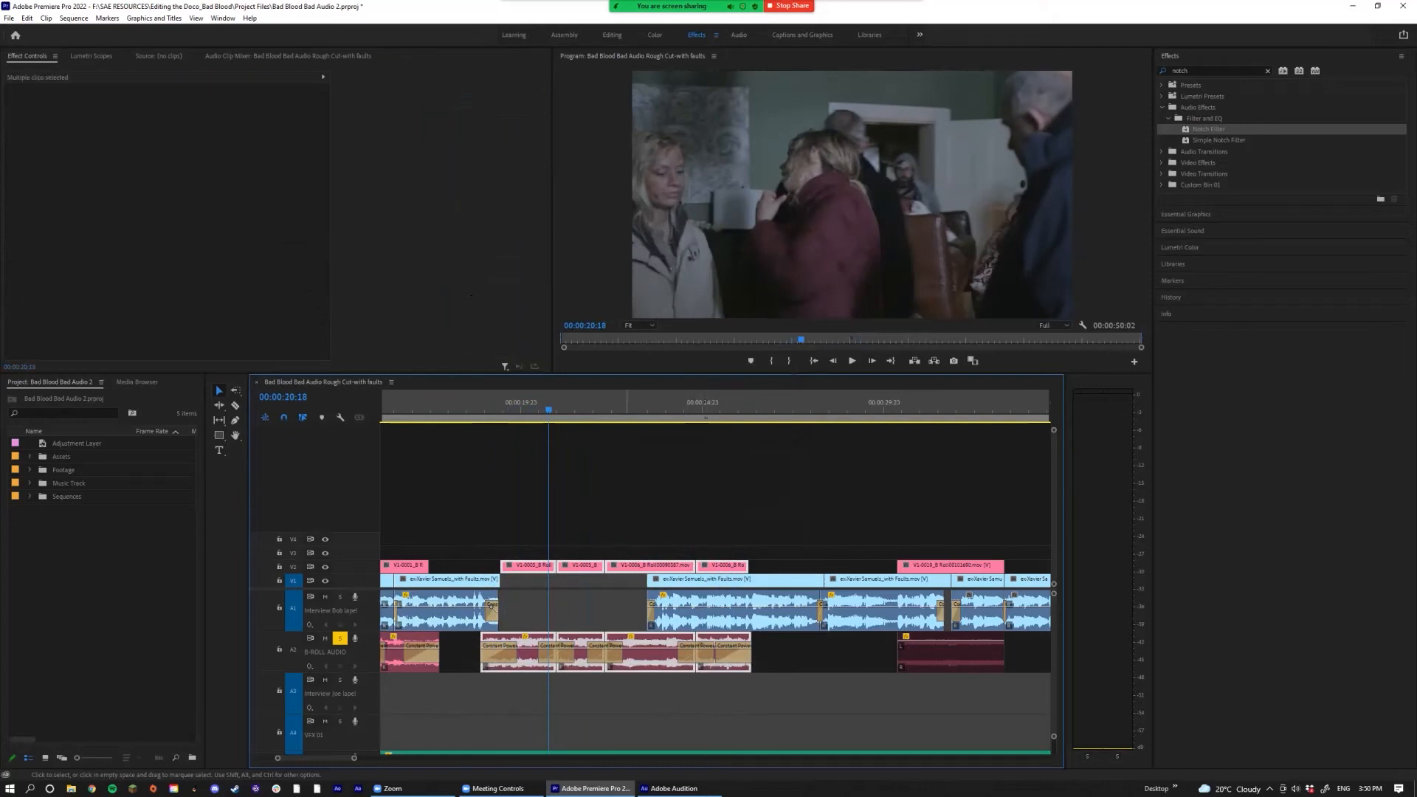
type("g-5")
key("Return")
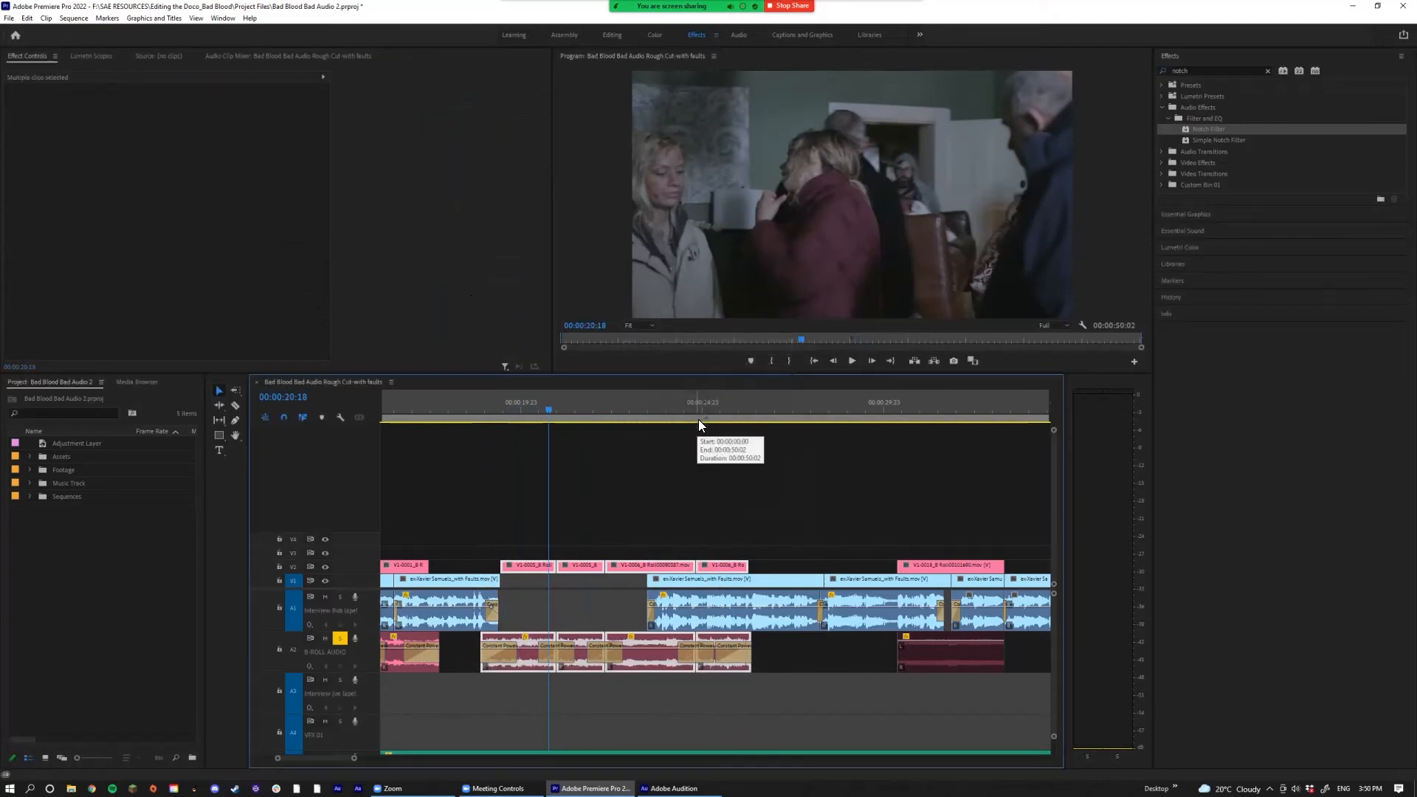
Step: Play the second B-roll group's audio with the interview lapel track soloed alongside it to judge the balance between them
left_click_drag(545, 413, 464, 410)
key("space")
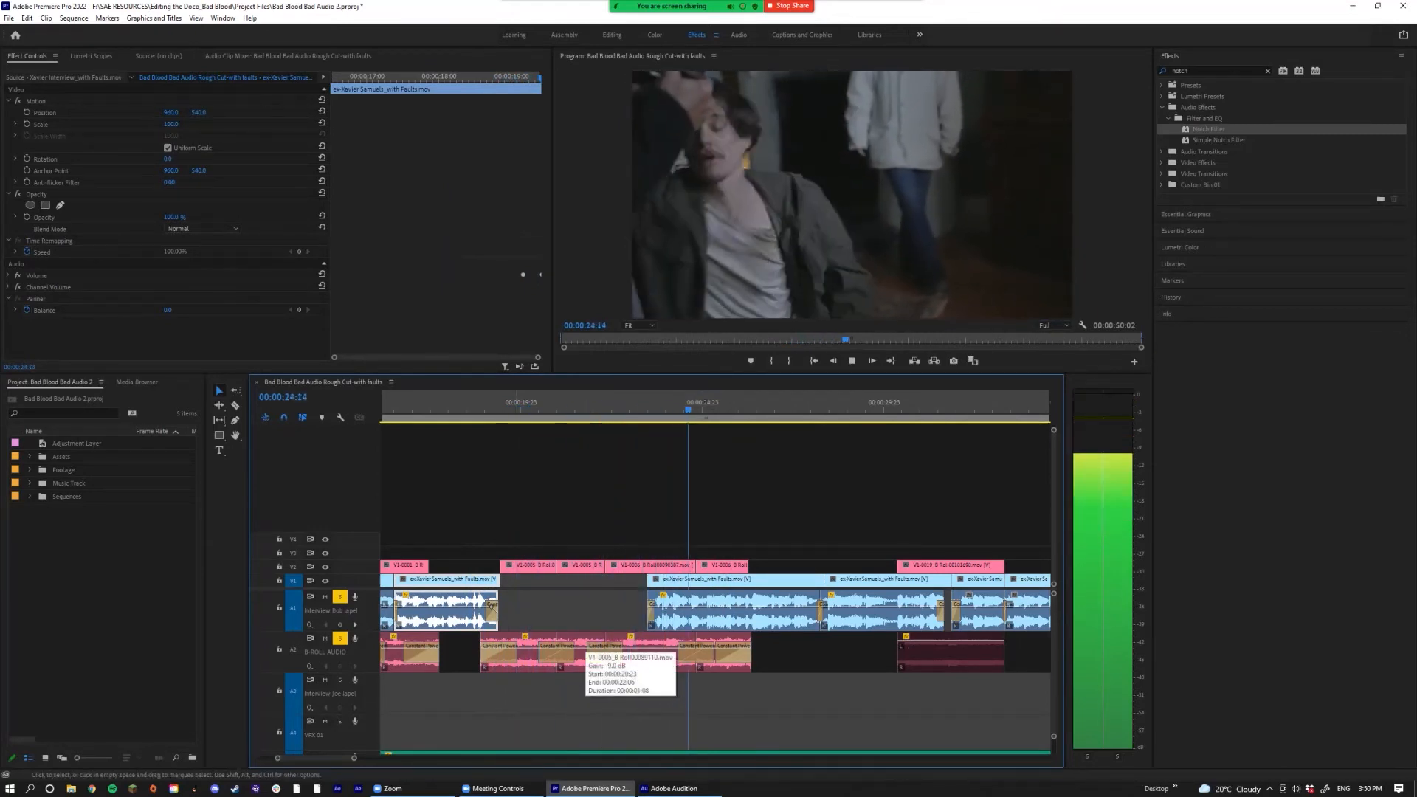
key("space")
left_click(340, 597)
key("minus")
scroll(715, 591, "down", 8)
scroll(715, 591, "up", 1)
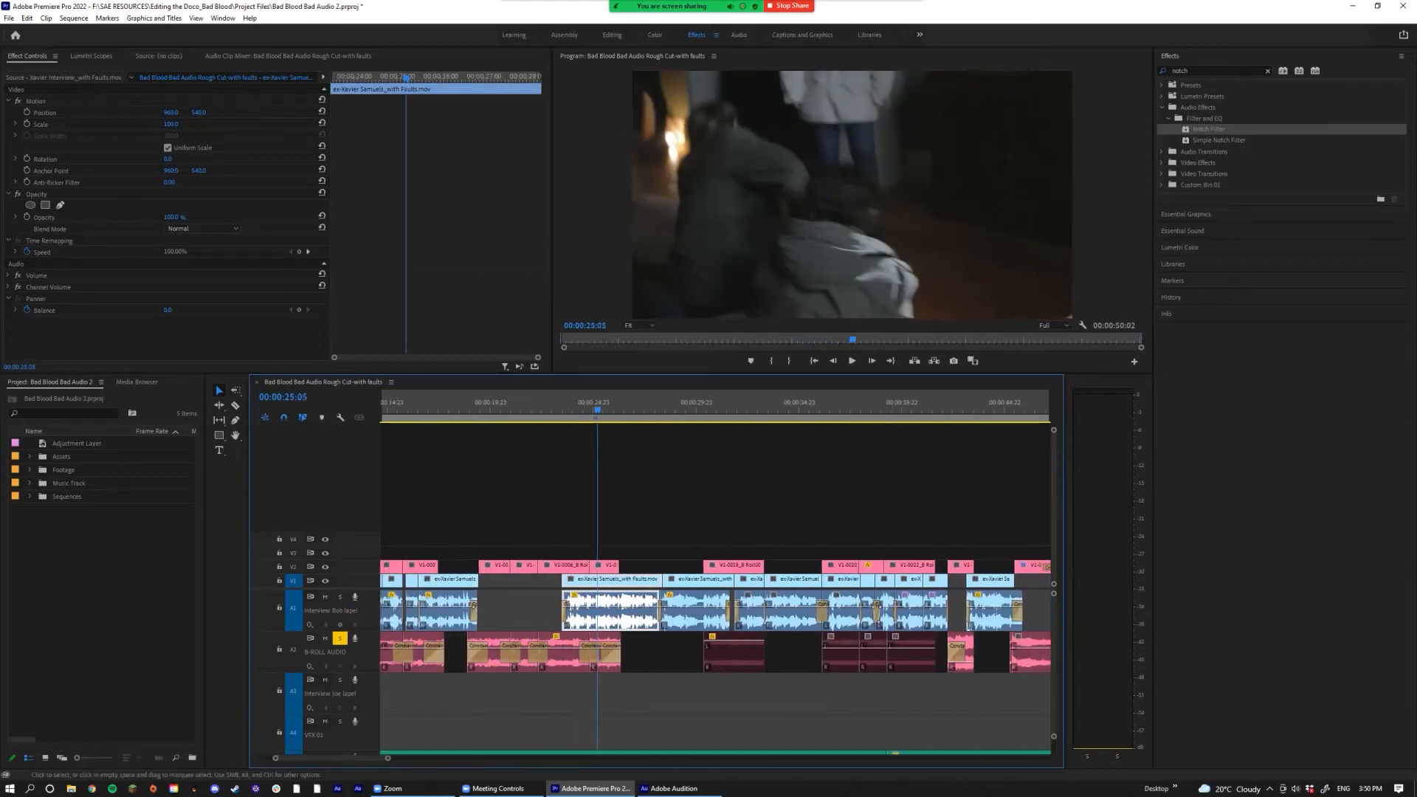
scroll(715, 591, "up", 1)
scroll(402, 601, "up", 2)
left_click(340, 596)
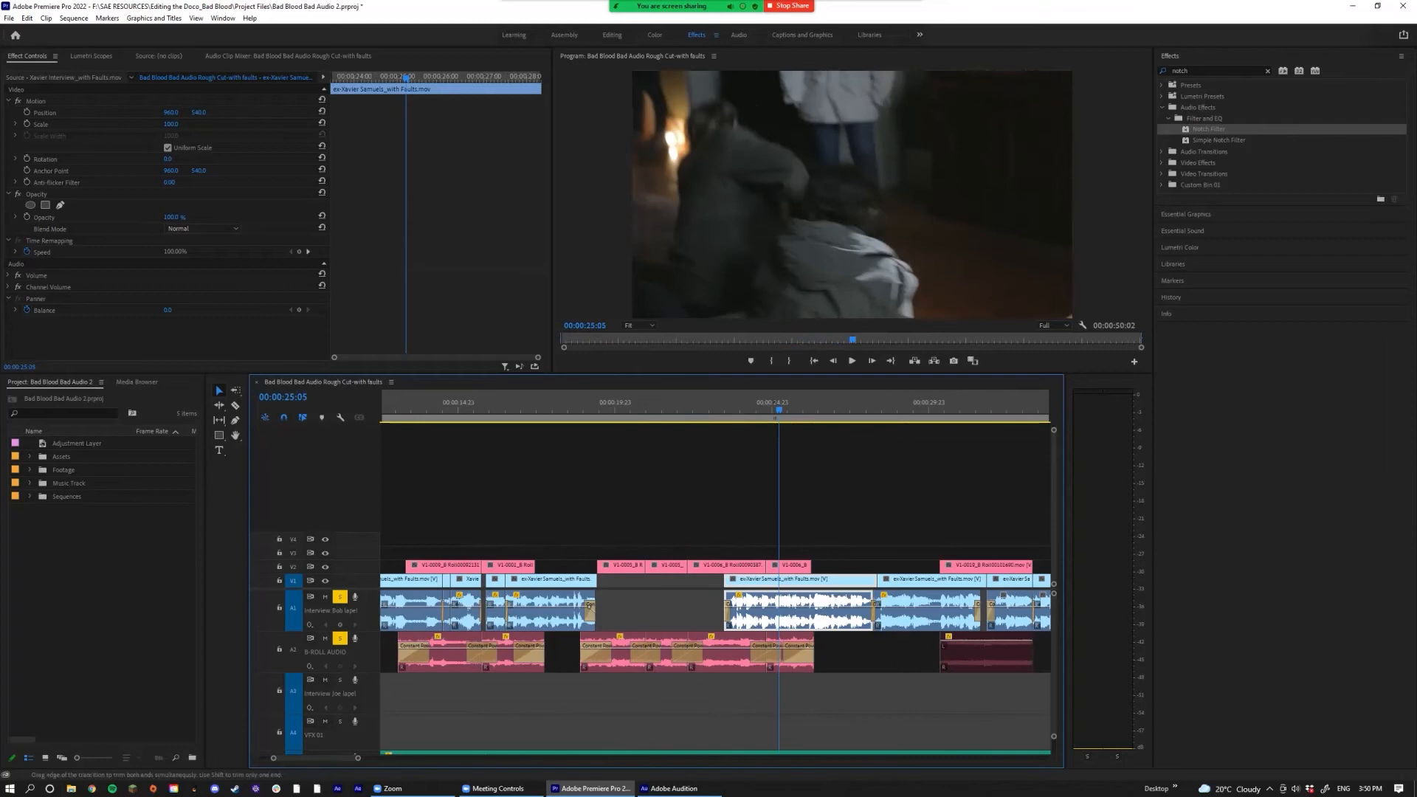
key("space")
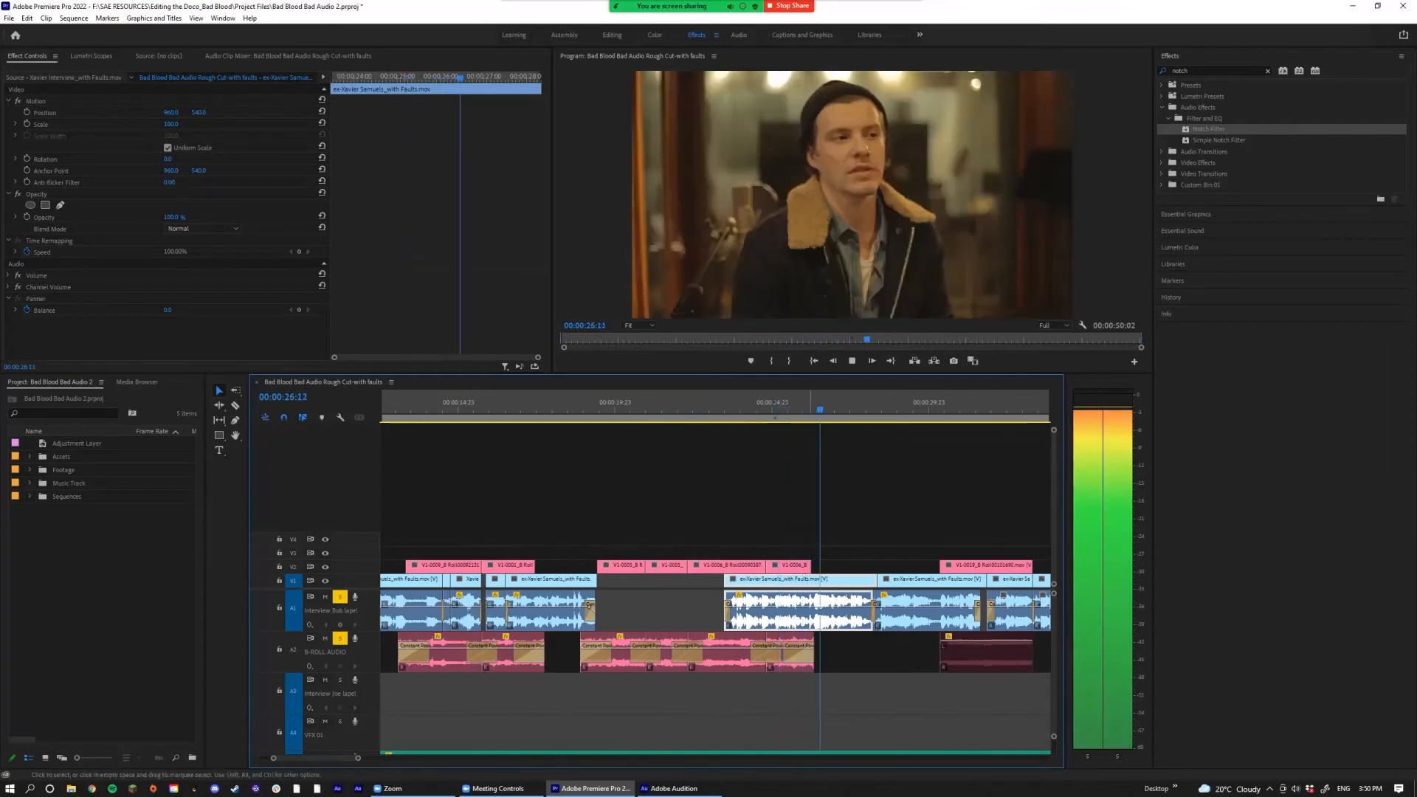
Step: Extend the audio end of the second B-roll group's last clip slightly further past its picture and play back the fade
key("equal")
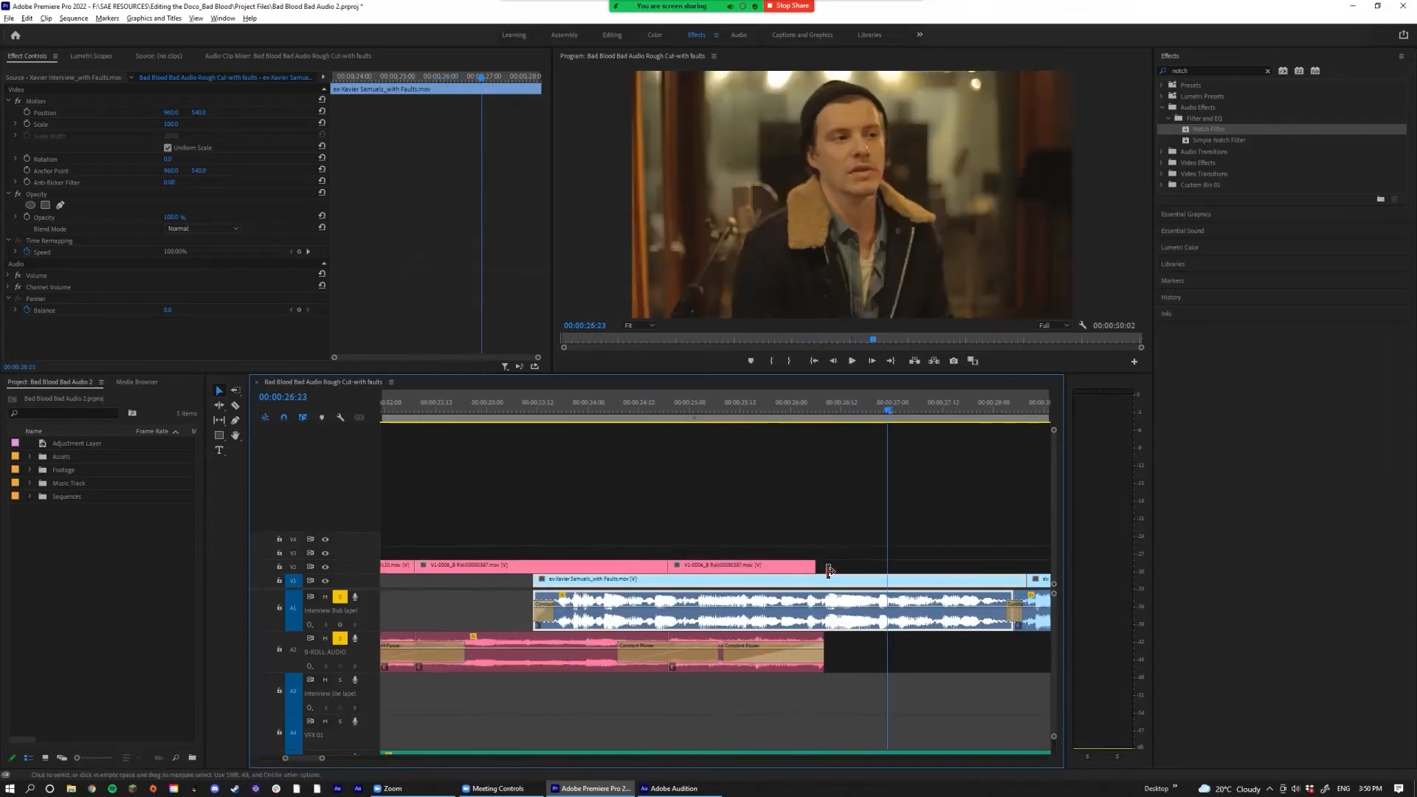
left_click_drag(823, 653, 840, 653)
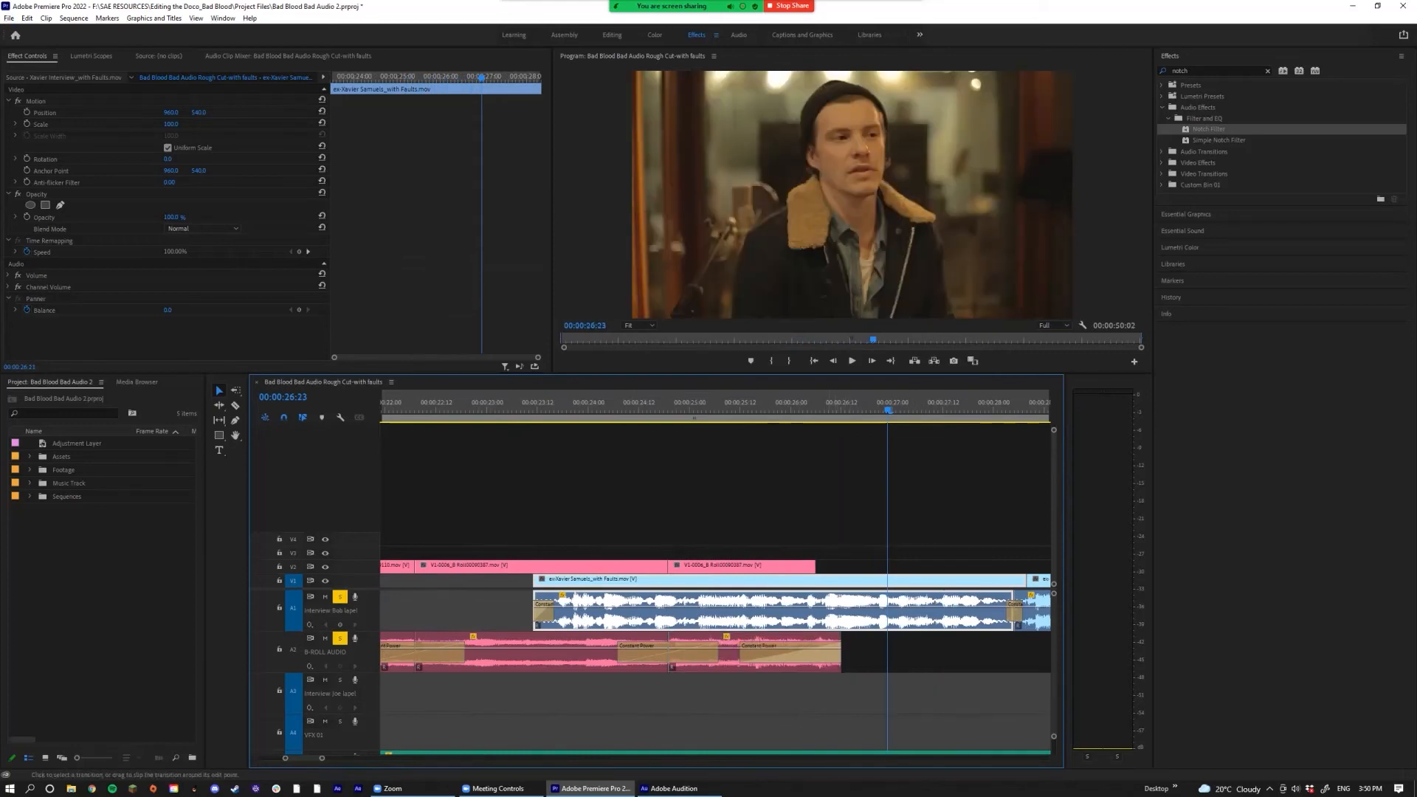
left_click(689, 413)
key("space")
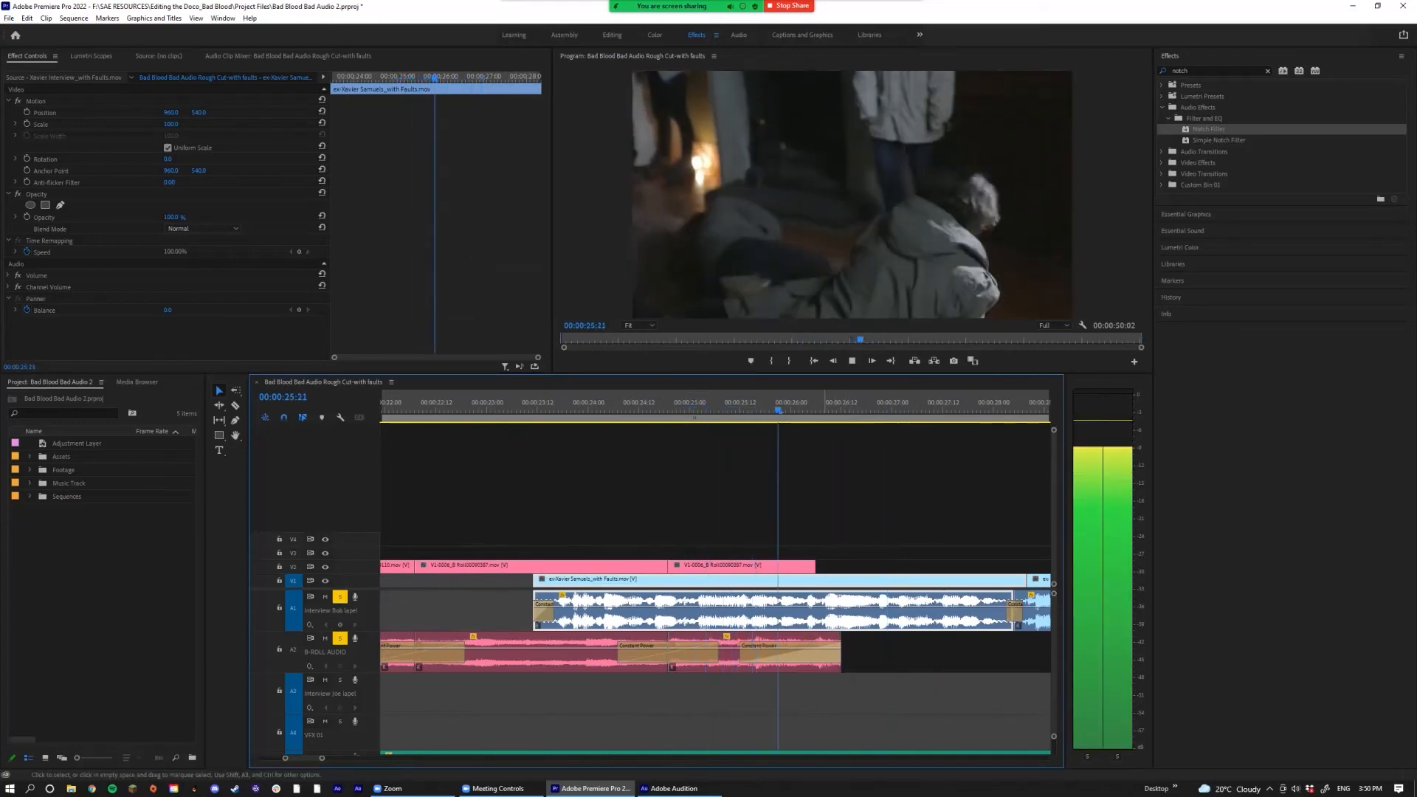
key("space")
Step: Select and enable the four disabled audio clips following the second B-roll group on the B-ROLL AUDIO track
key("minus")
key("minus")
key("minus")
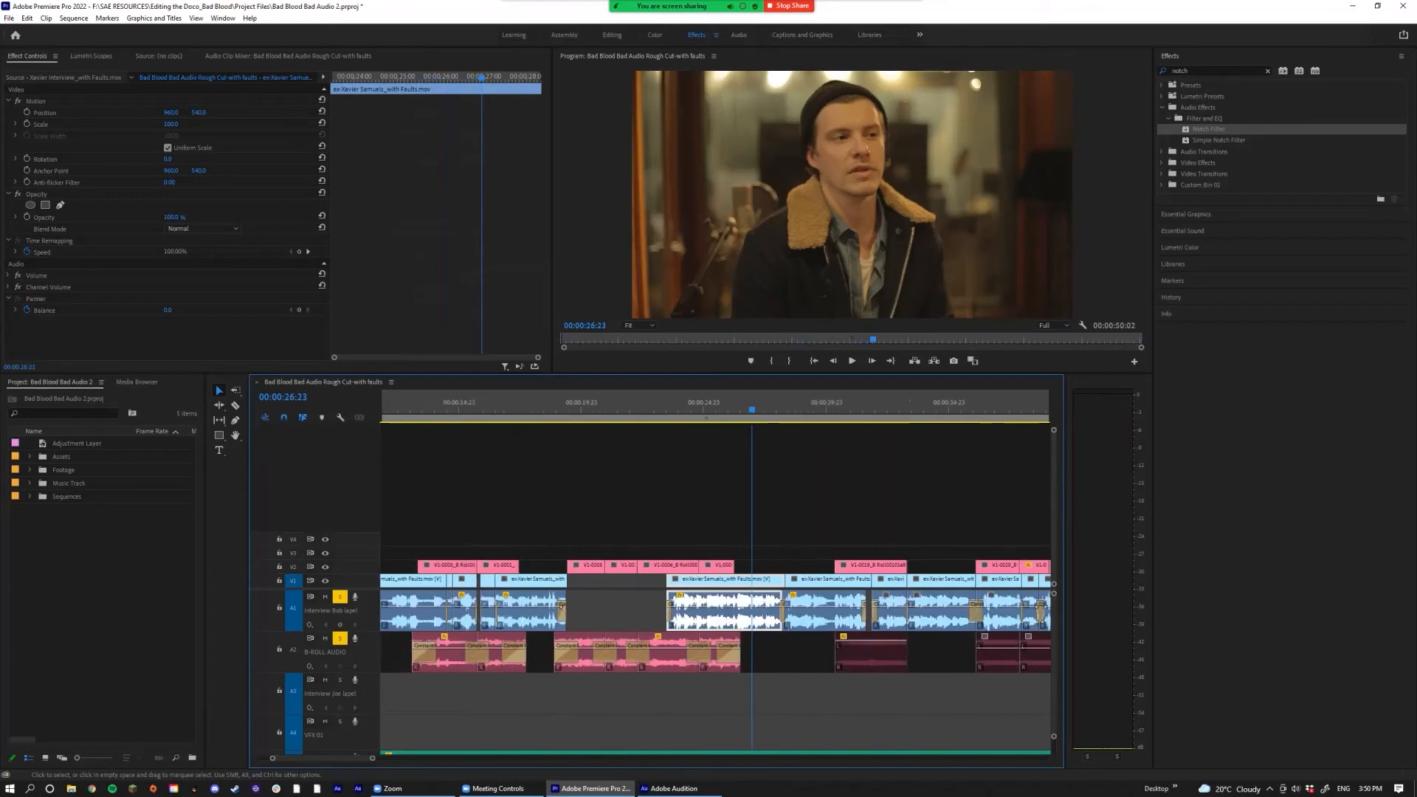
key("minus")
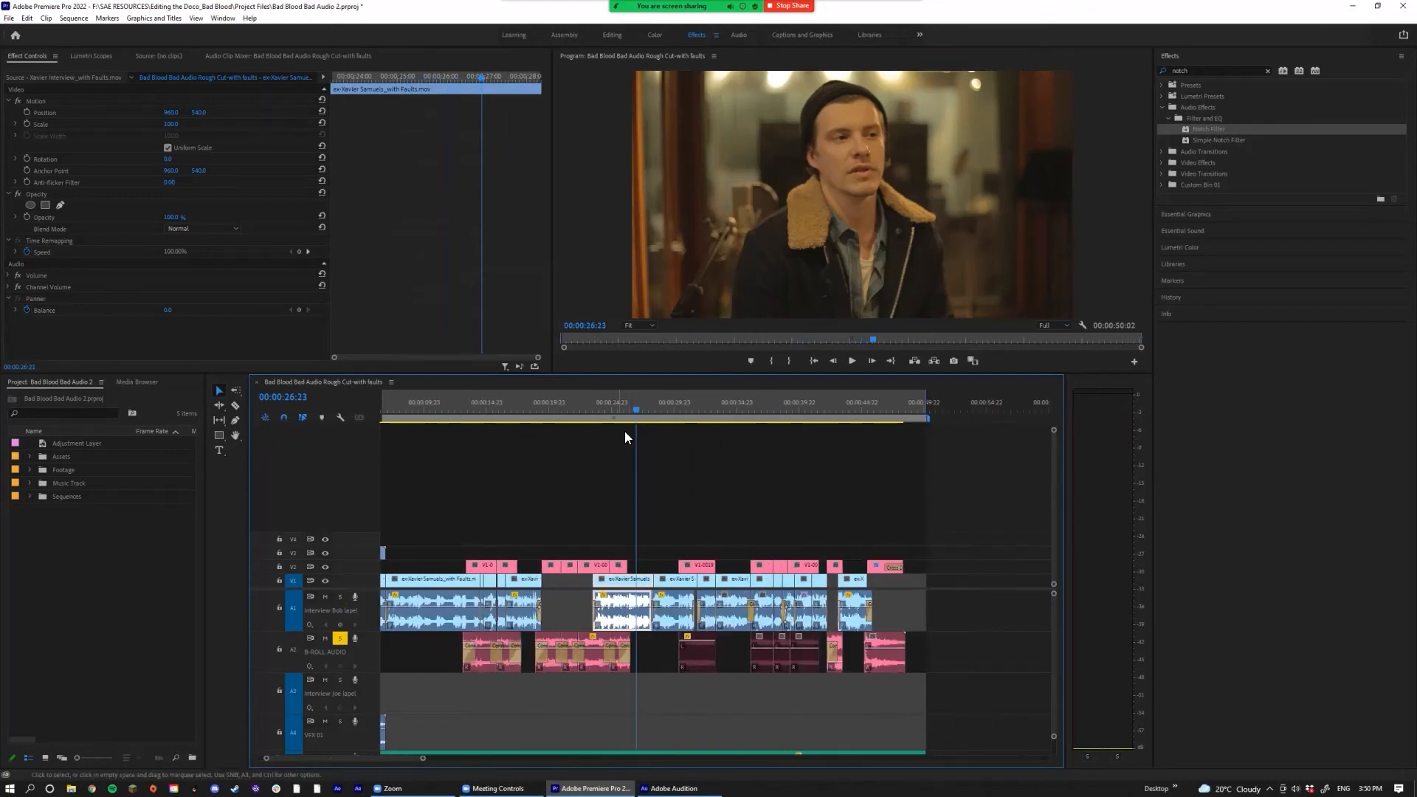
left_click(698, 414)
left_click_drag(813, 682, 671, 653)
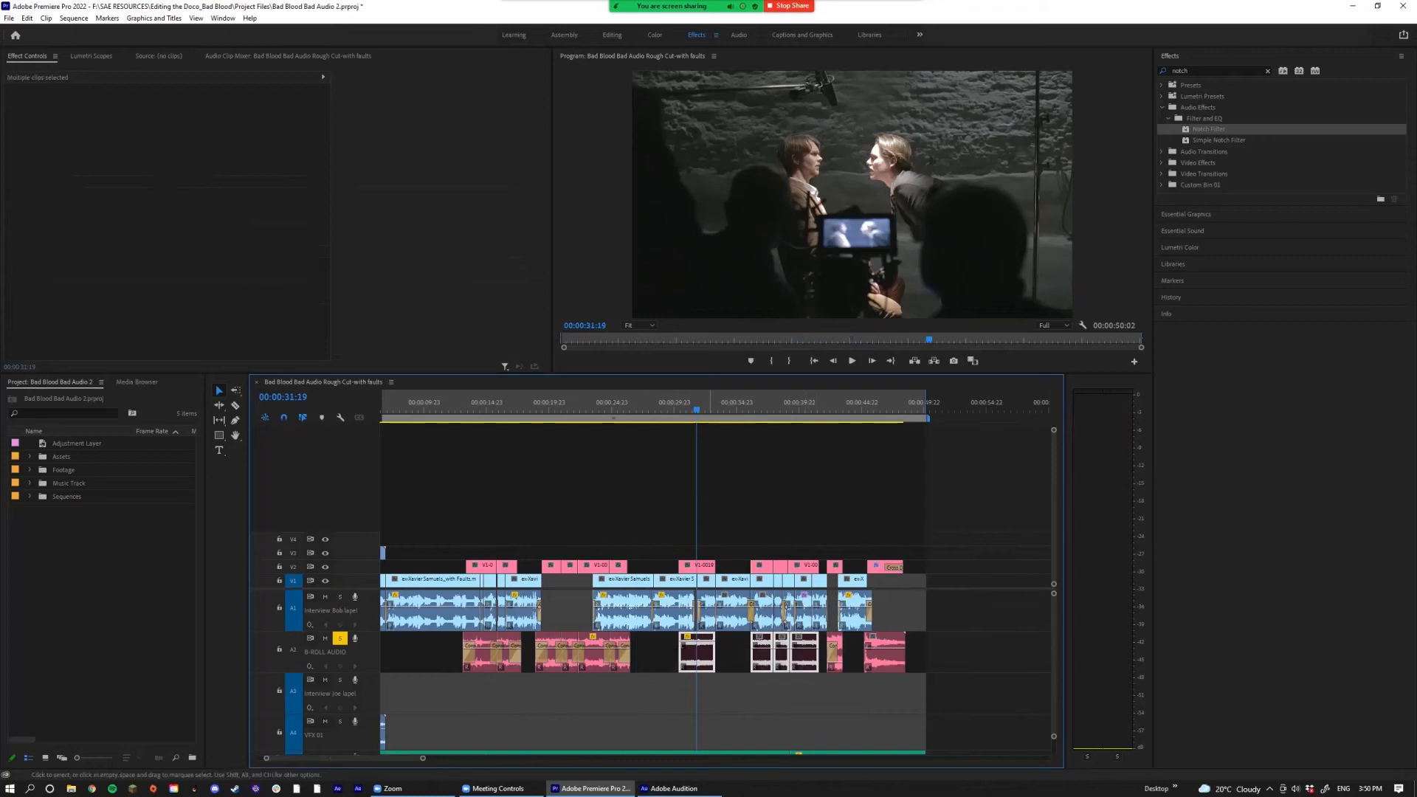
left_click(749, 690)
left_click_drag(820, 683, 673, 661)
left_click(798, 686)
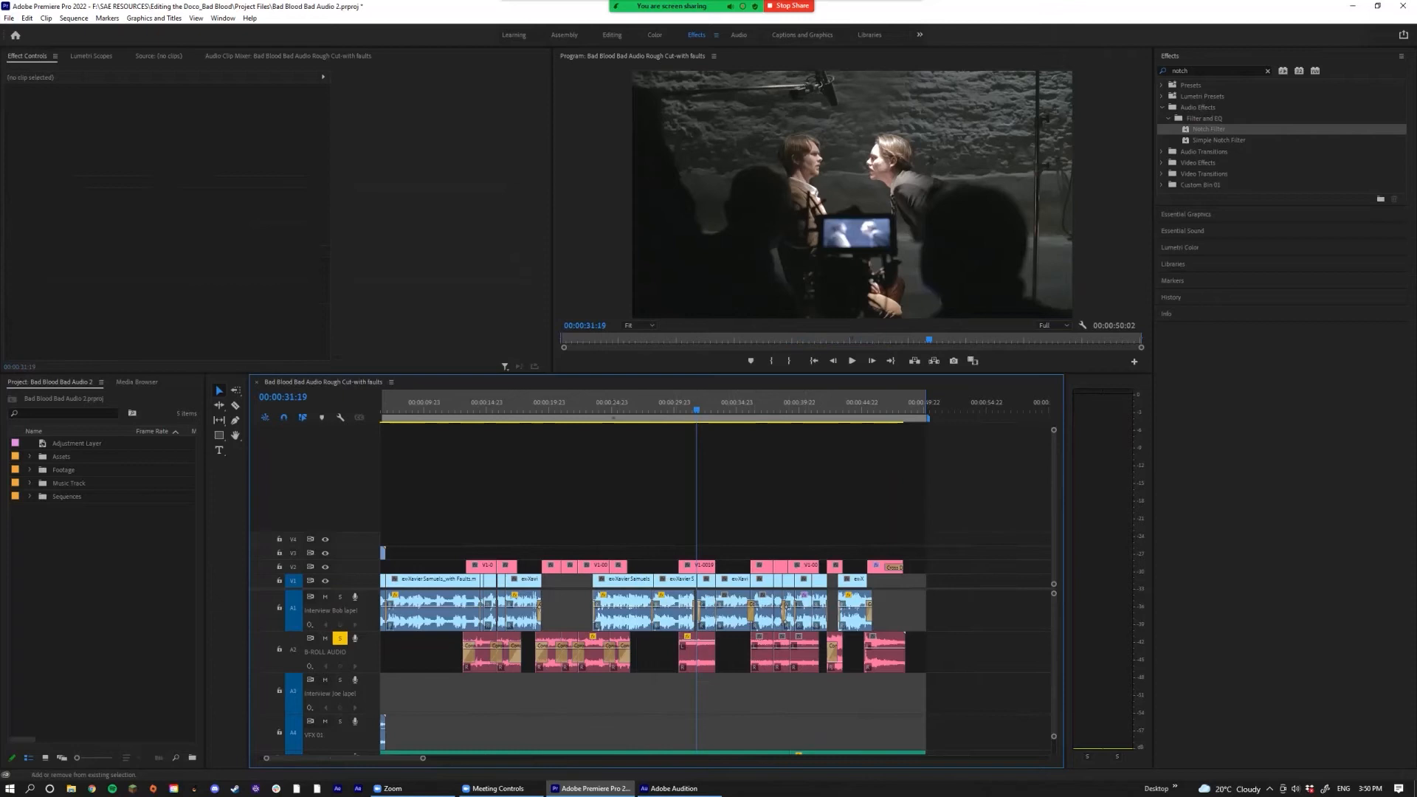
left_click_drag(818, 684, 704, 668)
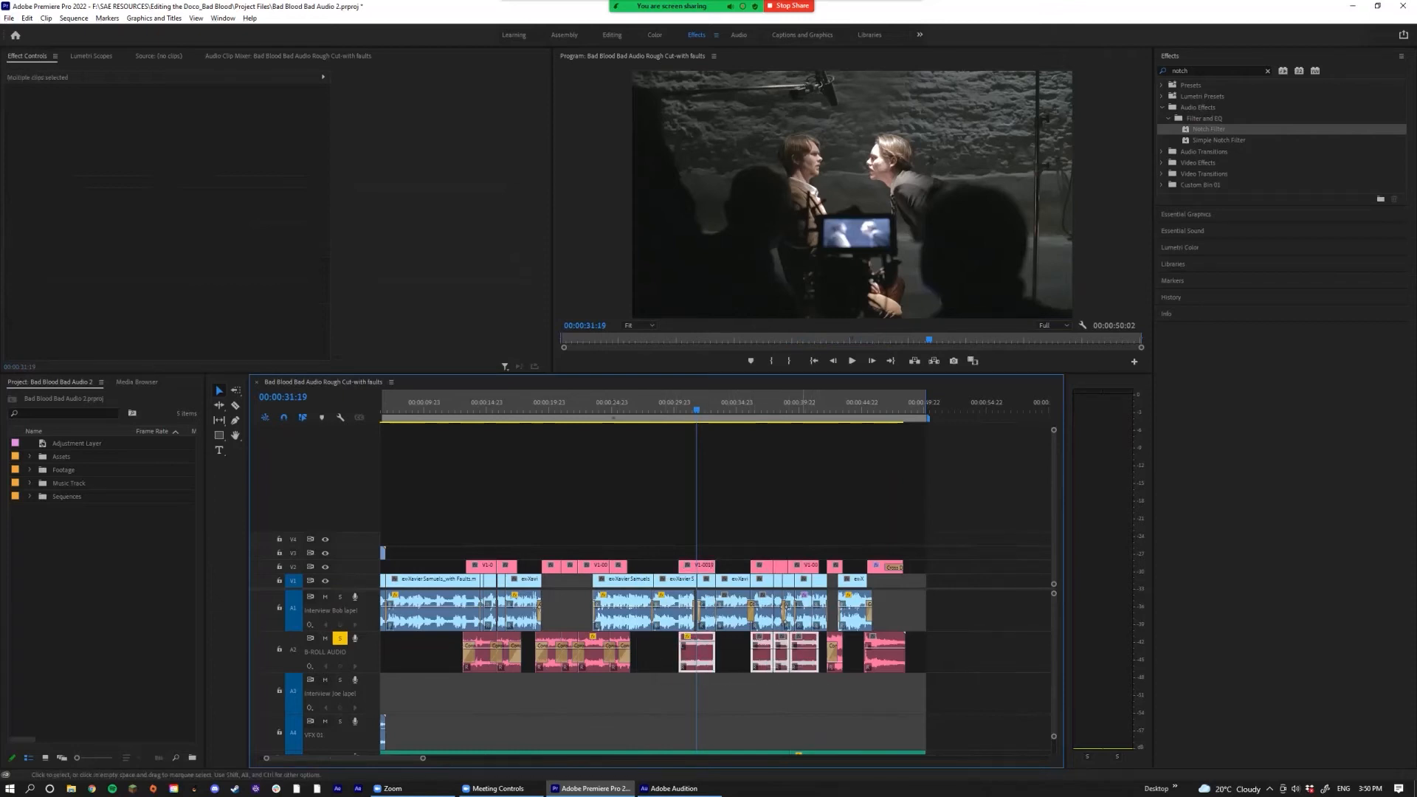
left_click(798, 687)
left_click_drag(801, 687, 682, 656)
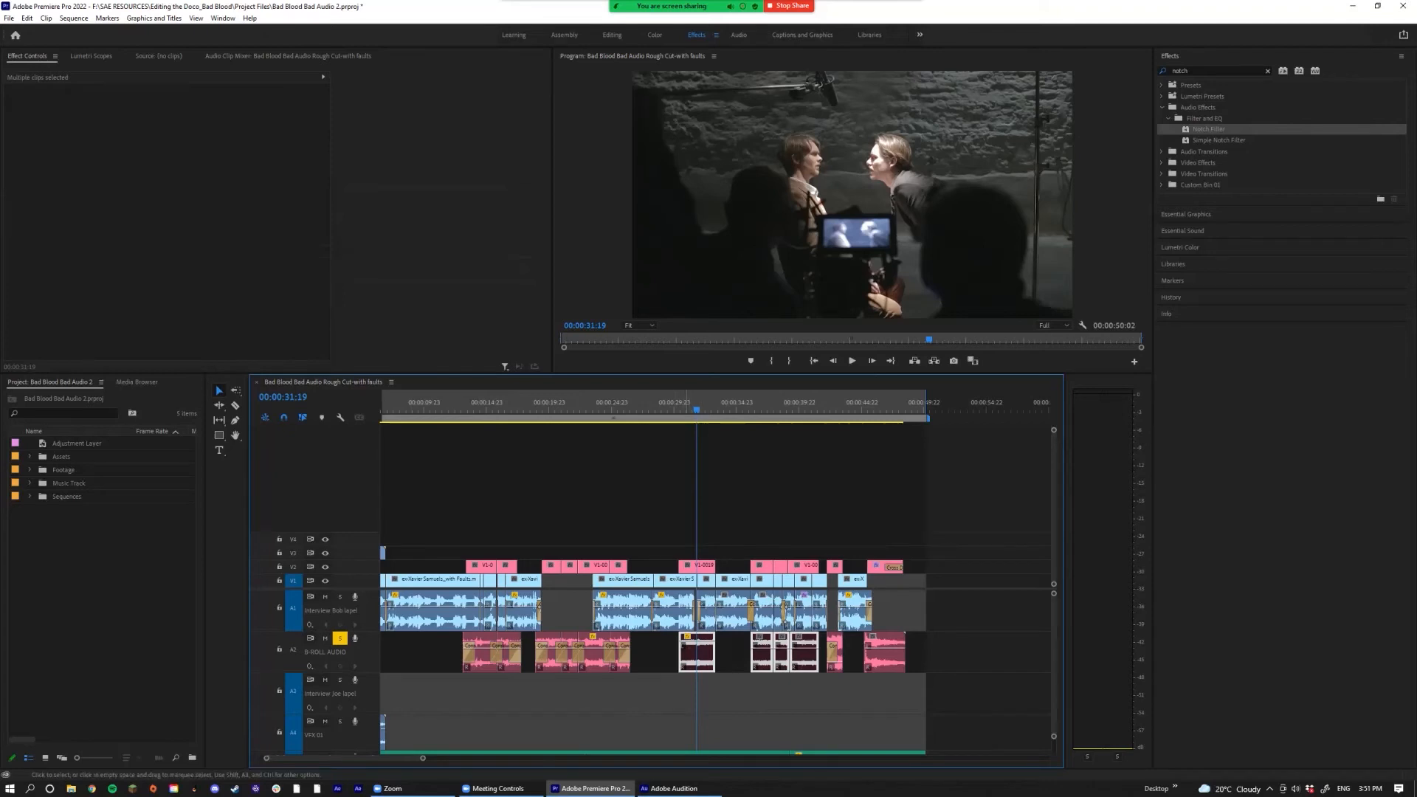
key("equal")
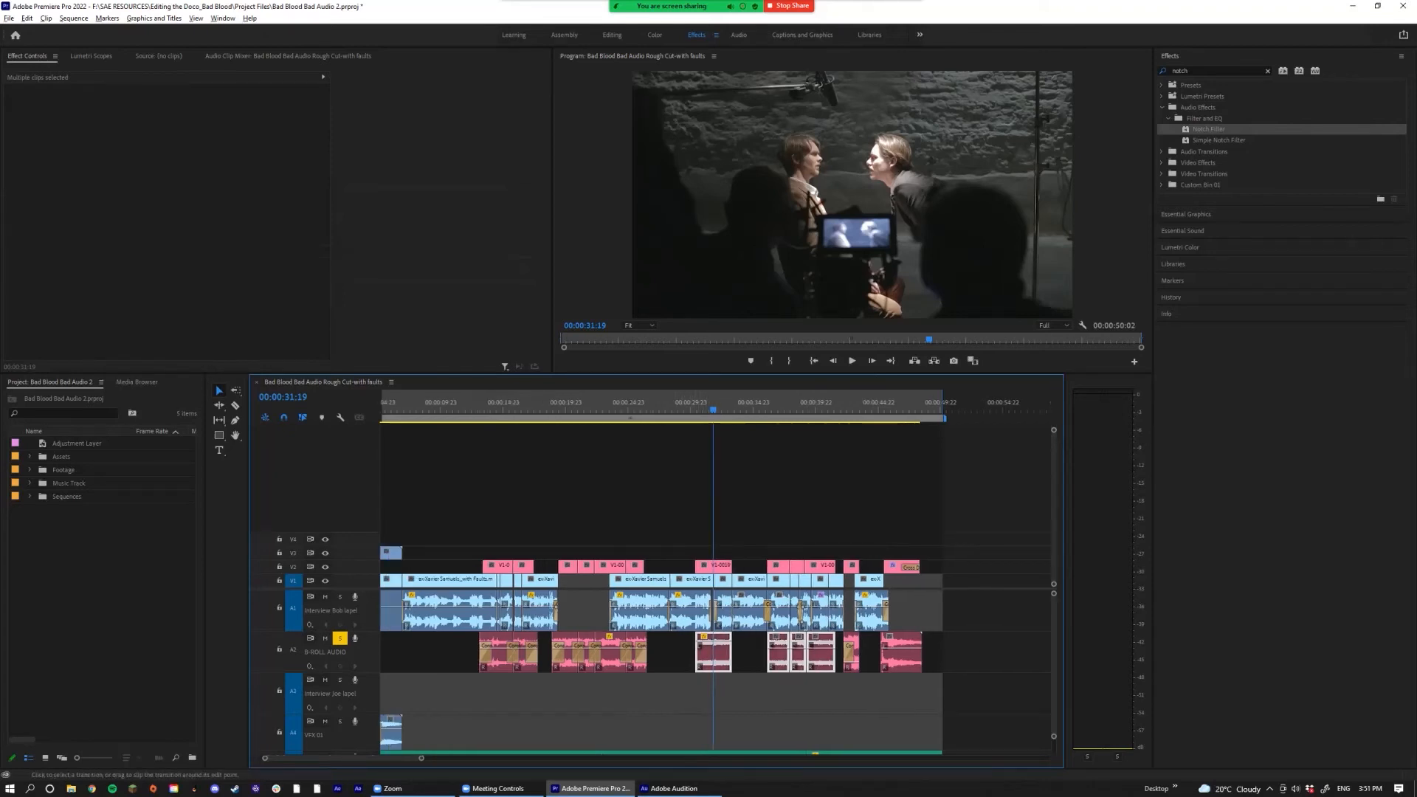
Step: Remove the Volume attribute from all remaining B-roll clips after the second group, through to the end of the sequence
left_click_drag(713, 412, 681, 412)
key("space")
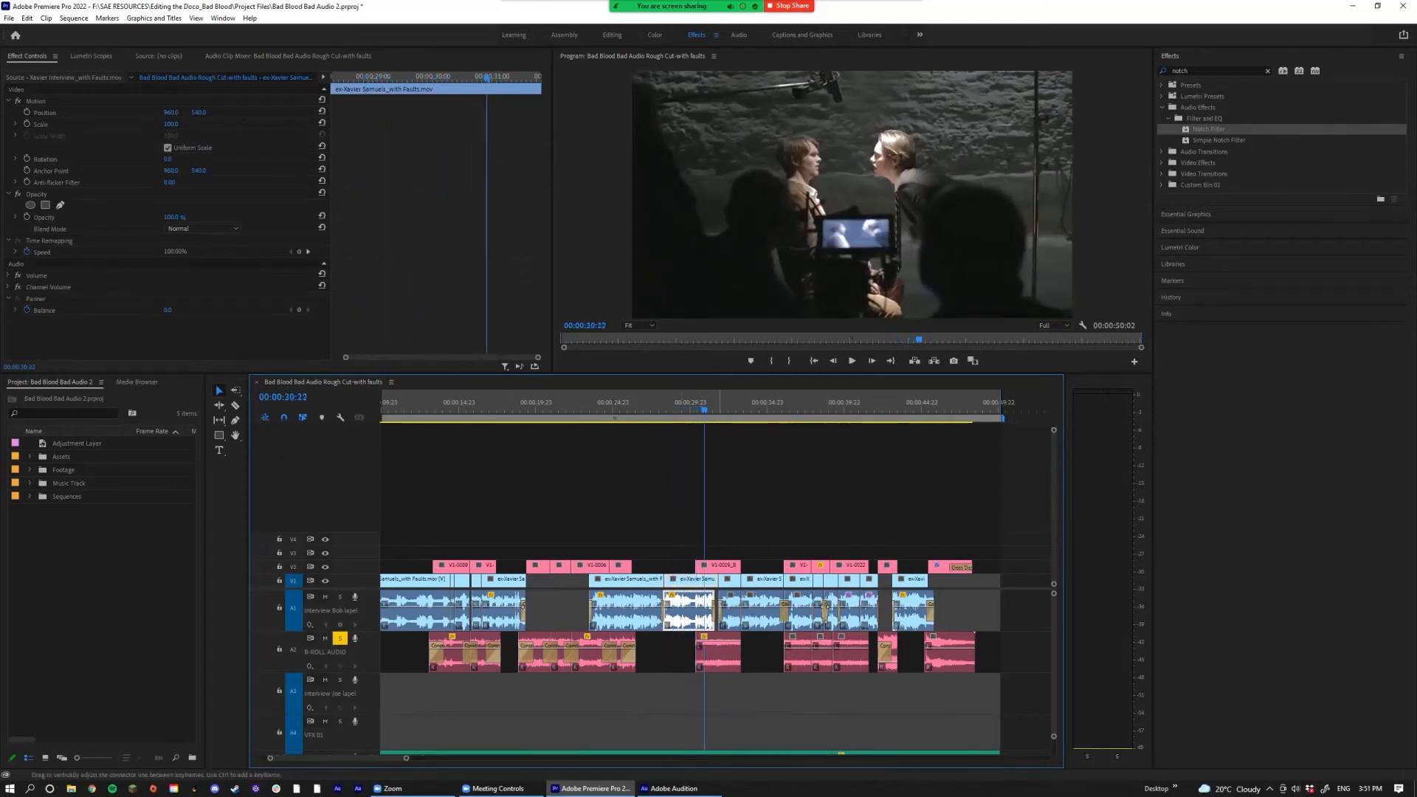
right_click(719, 656)
left_click(680, 689)
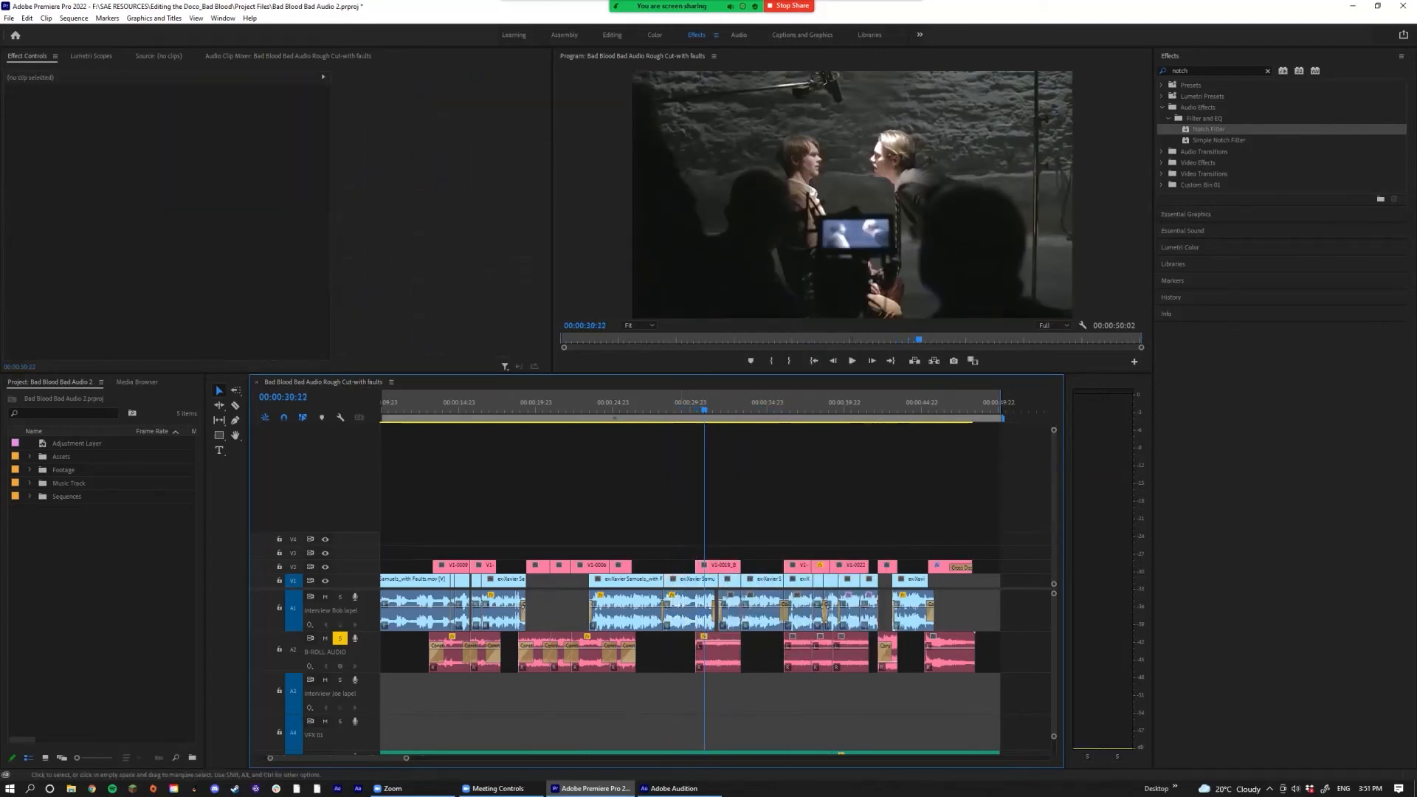
left_click_drag(980, 685, 717, 659)
right_click(717, 658)
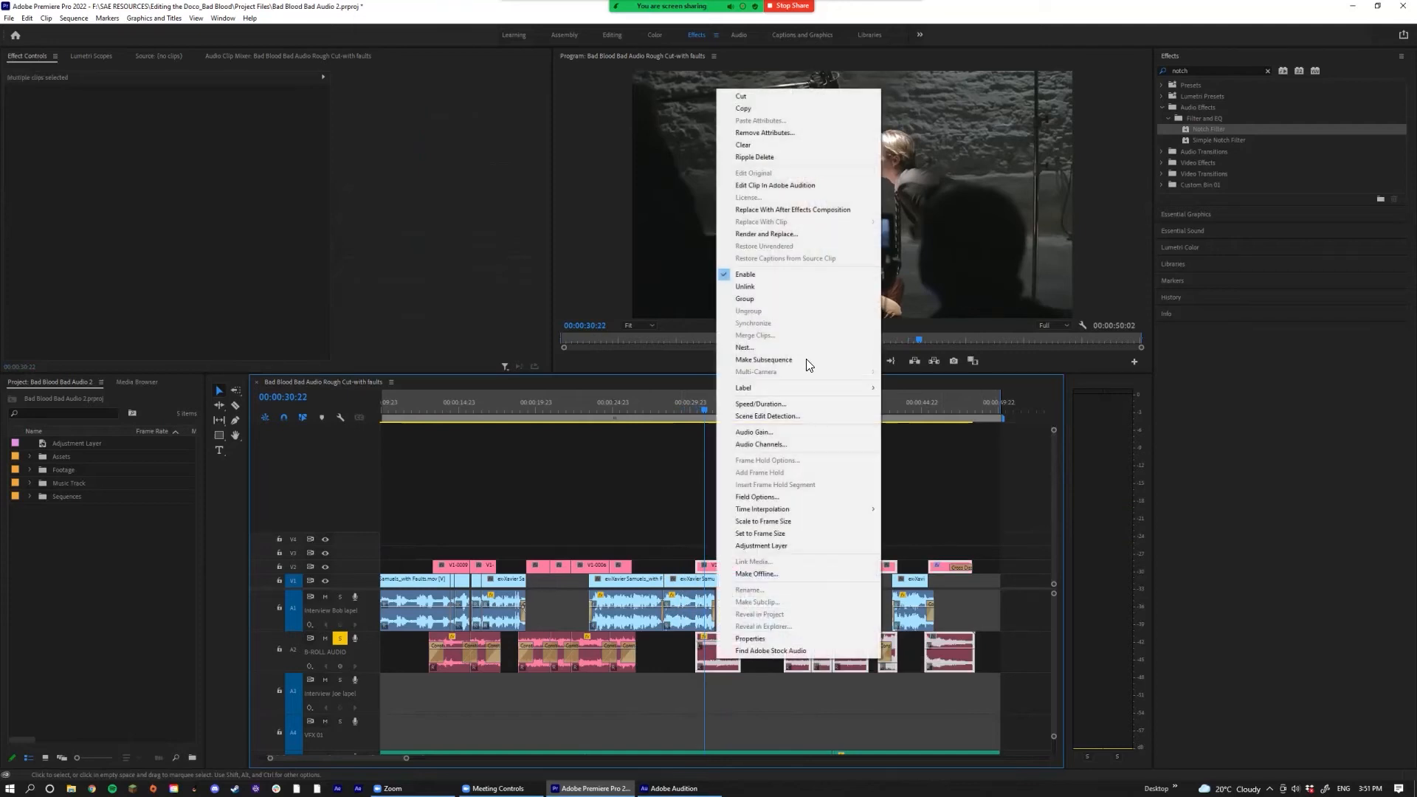
left_click(775, 133)
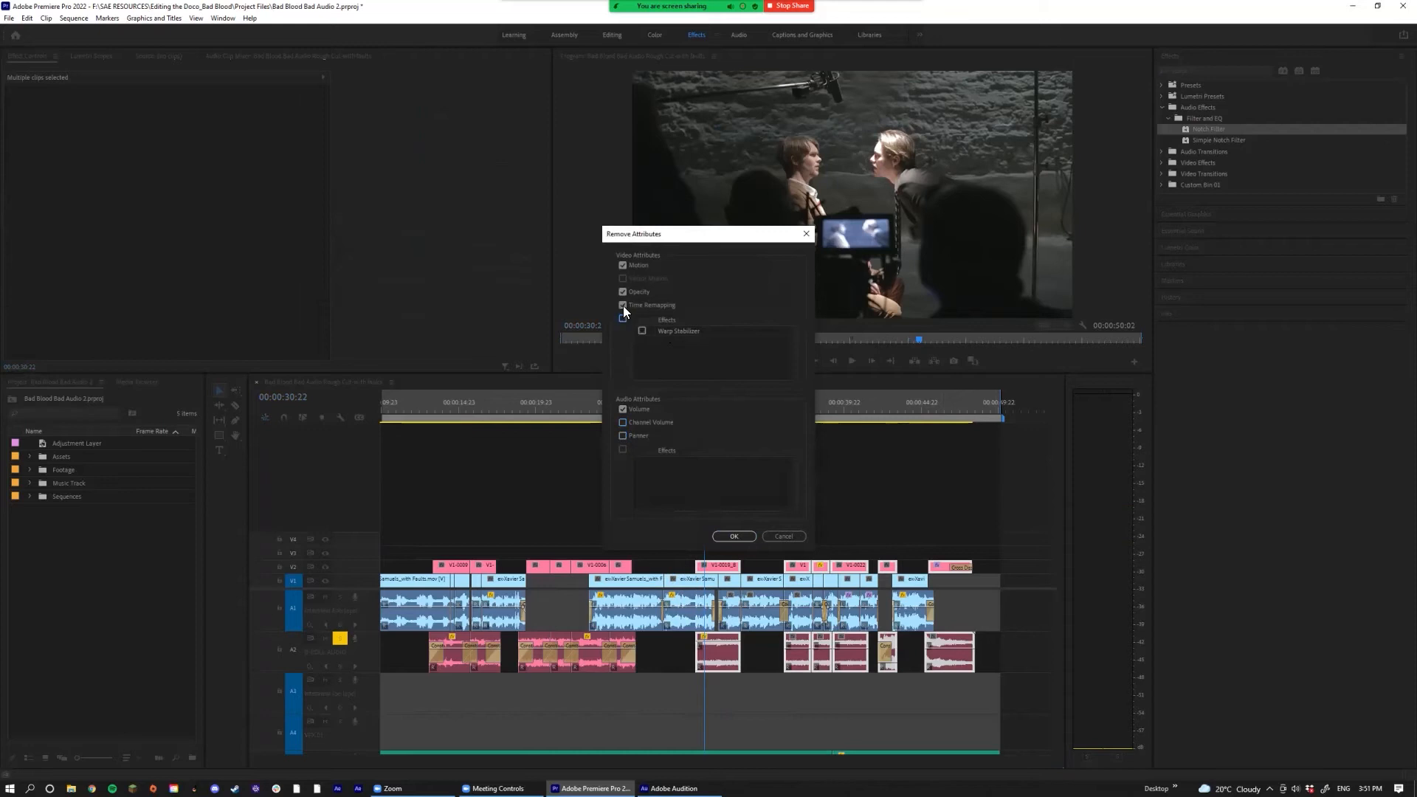
left_click(732, 537)
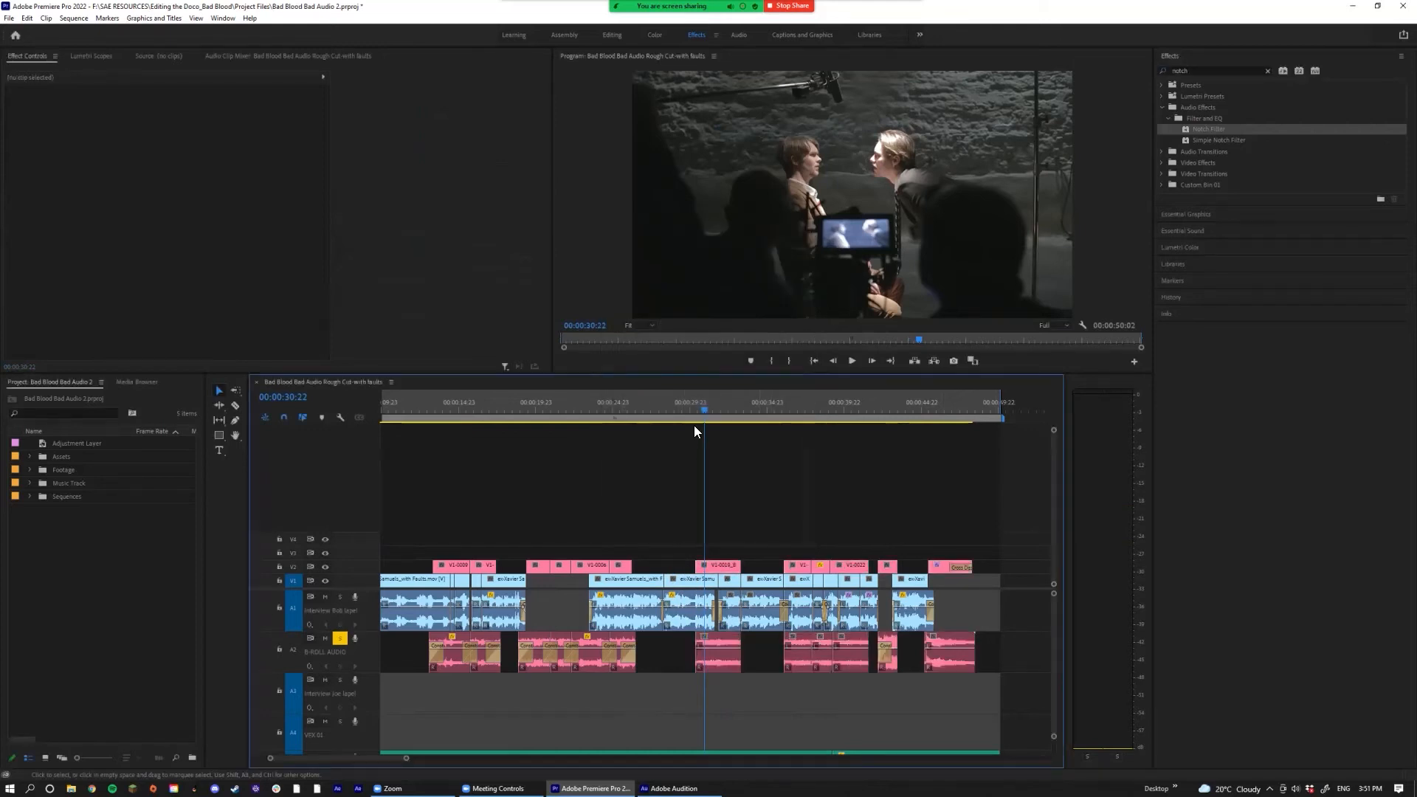
Step: Play back the third B-roll section and adjust the gain of it and the following three-clip group by -3 dB
left_click(673, 406)
key("space")
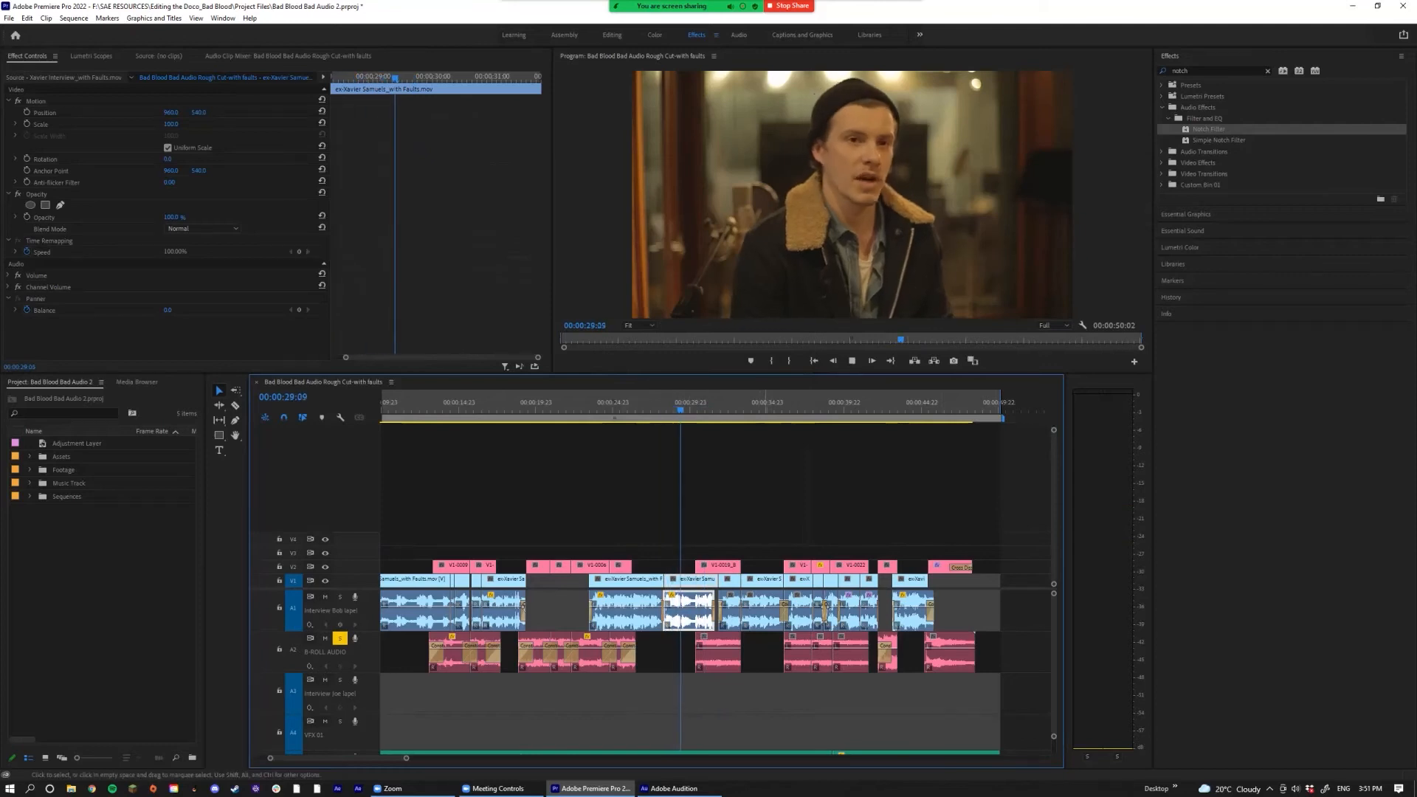
scroll(578, 509, "down", 1)
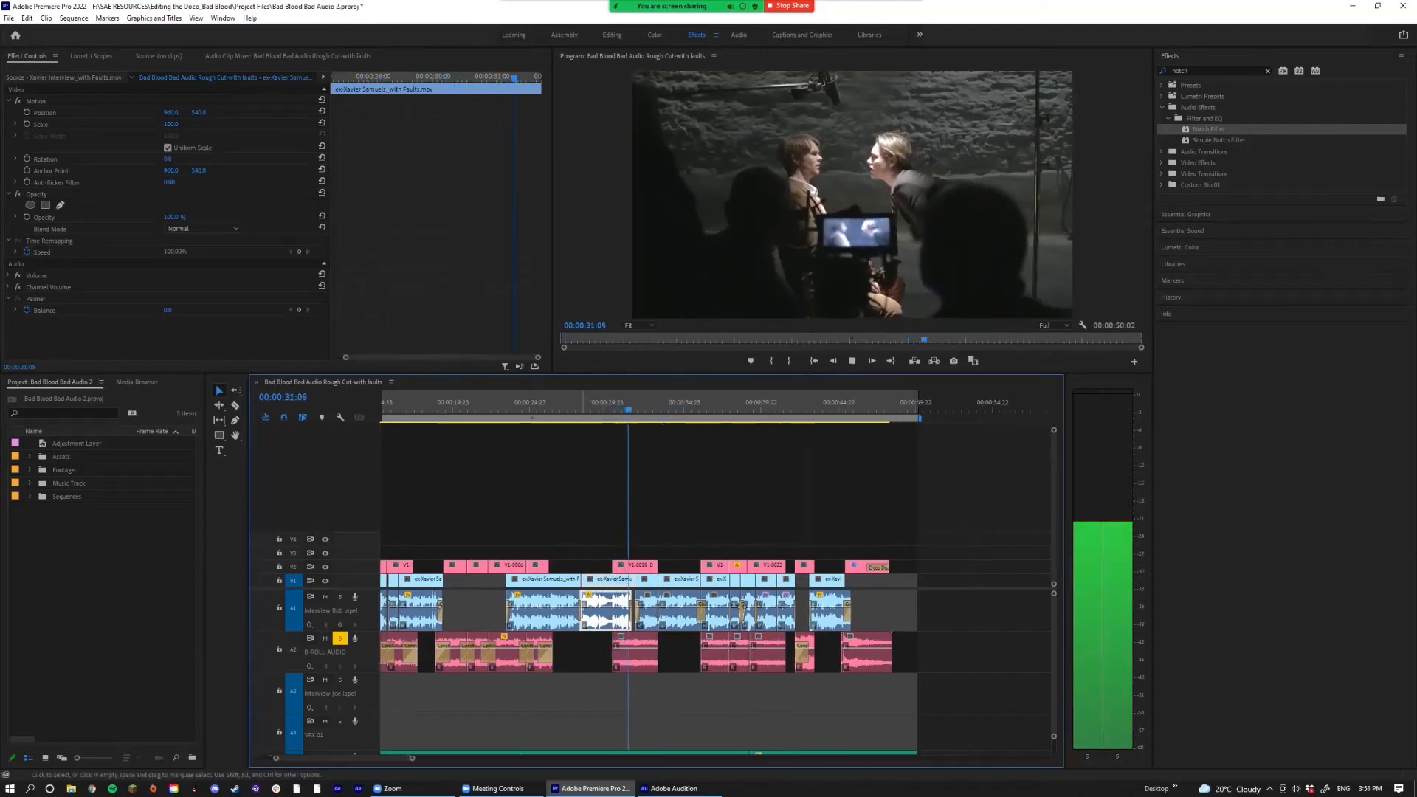
key("space")
scroll(578, 509, "up", 2)
scroll(644, 627, "up", 1)
scroll(733, 642, "down", 3)
left_click_drag(844, 681, 681, 659)
type("g")
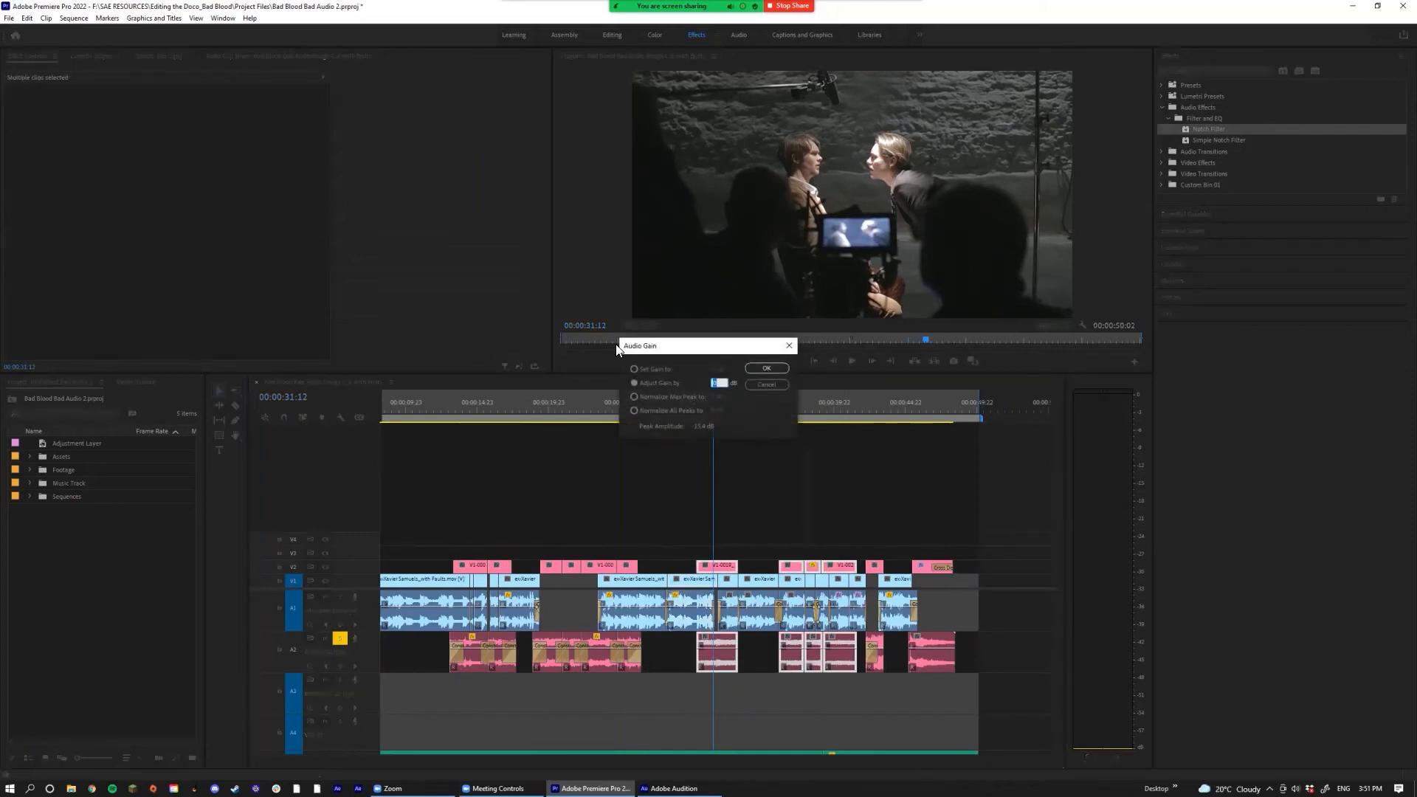
type("-3")
key("Return")
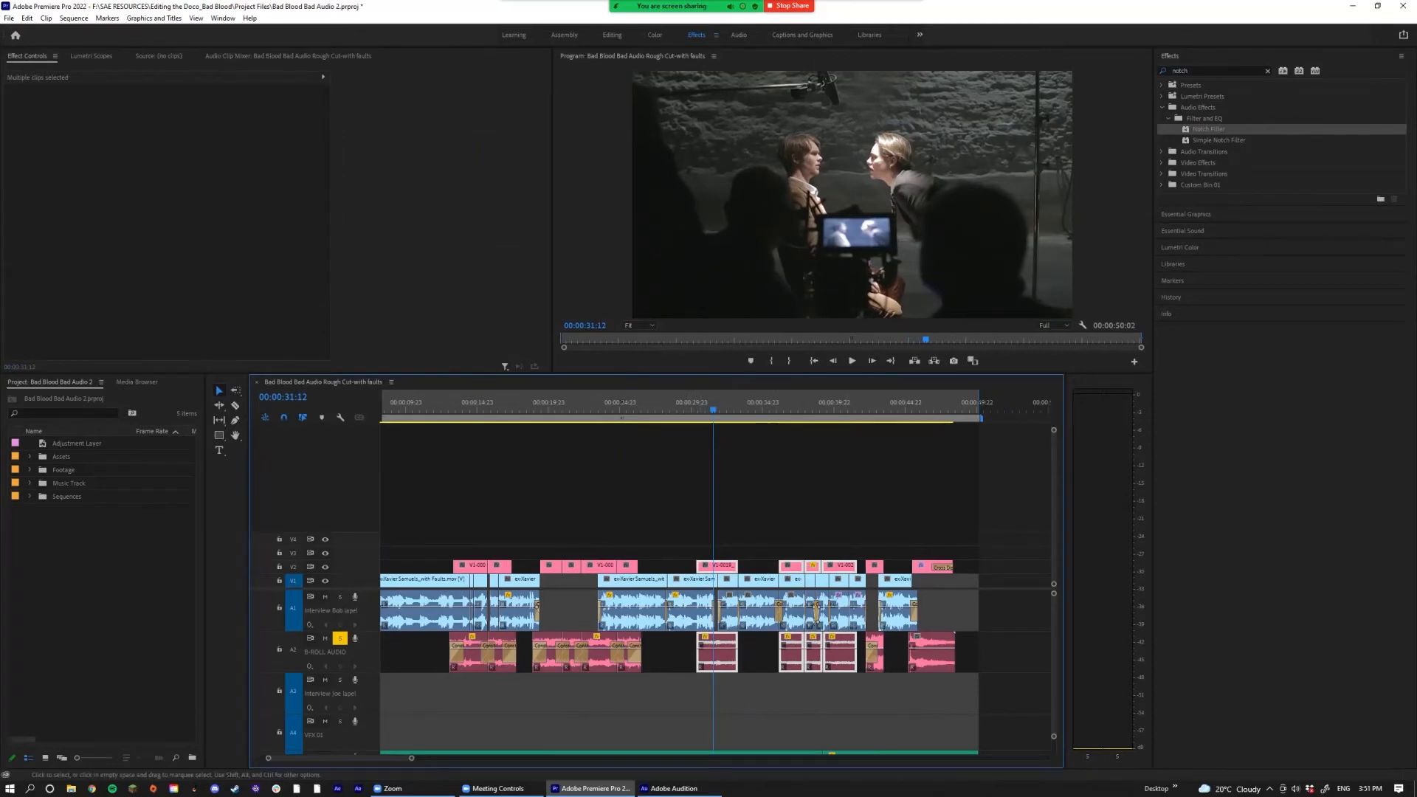
Step: Add Constant Power crossfades at the edges and cuts of the third and fourth B-roll groups and the short clip after them, and play them back
left_click(699, 651)
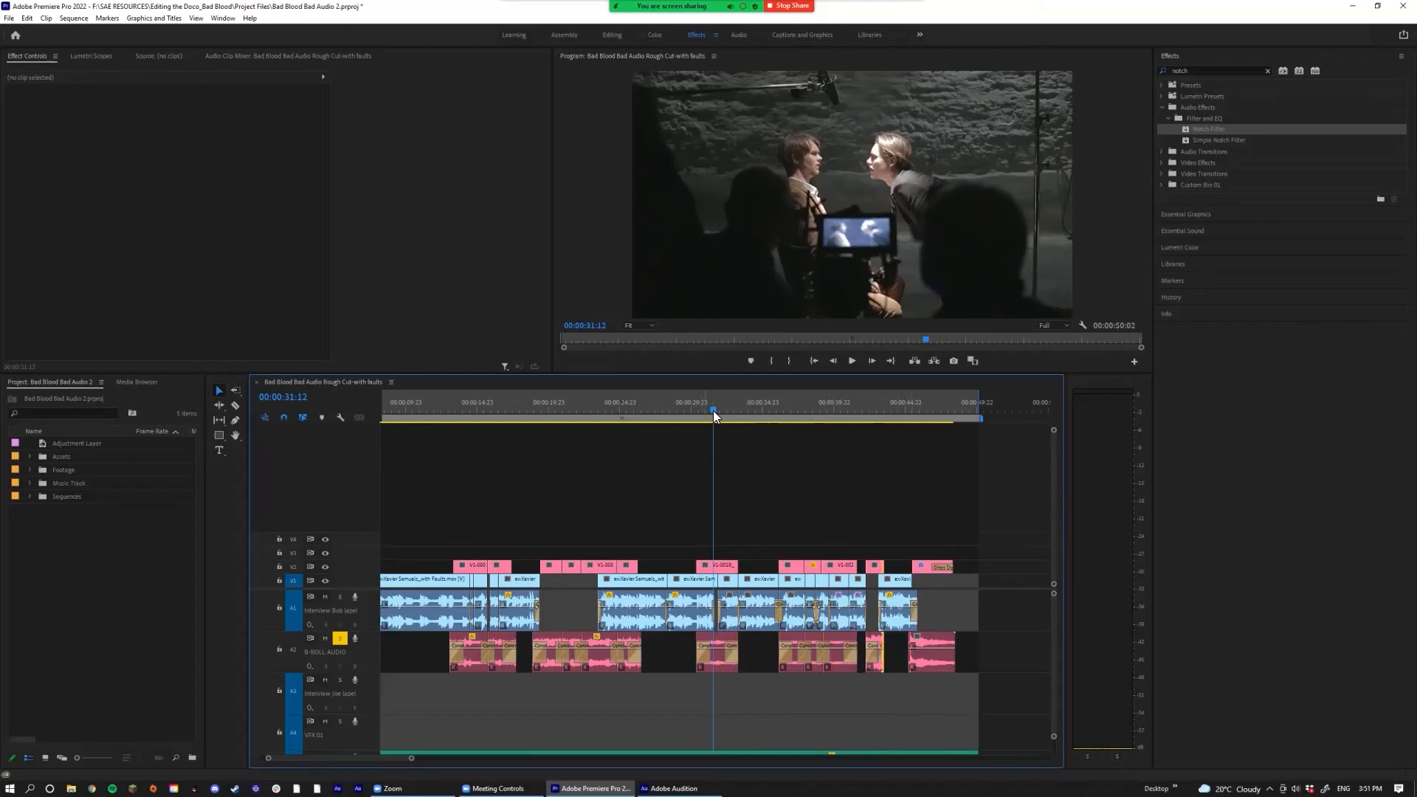
left_click_drag(713, 410, 770, 418)
key("space")
scroll(769, 415, "down", 4)
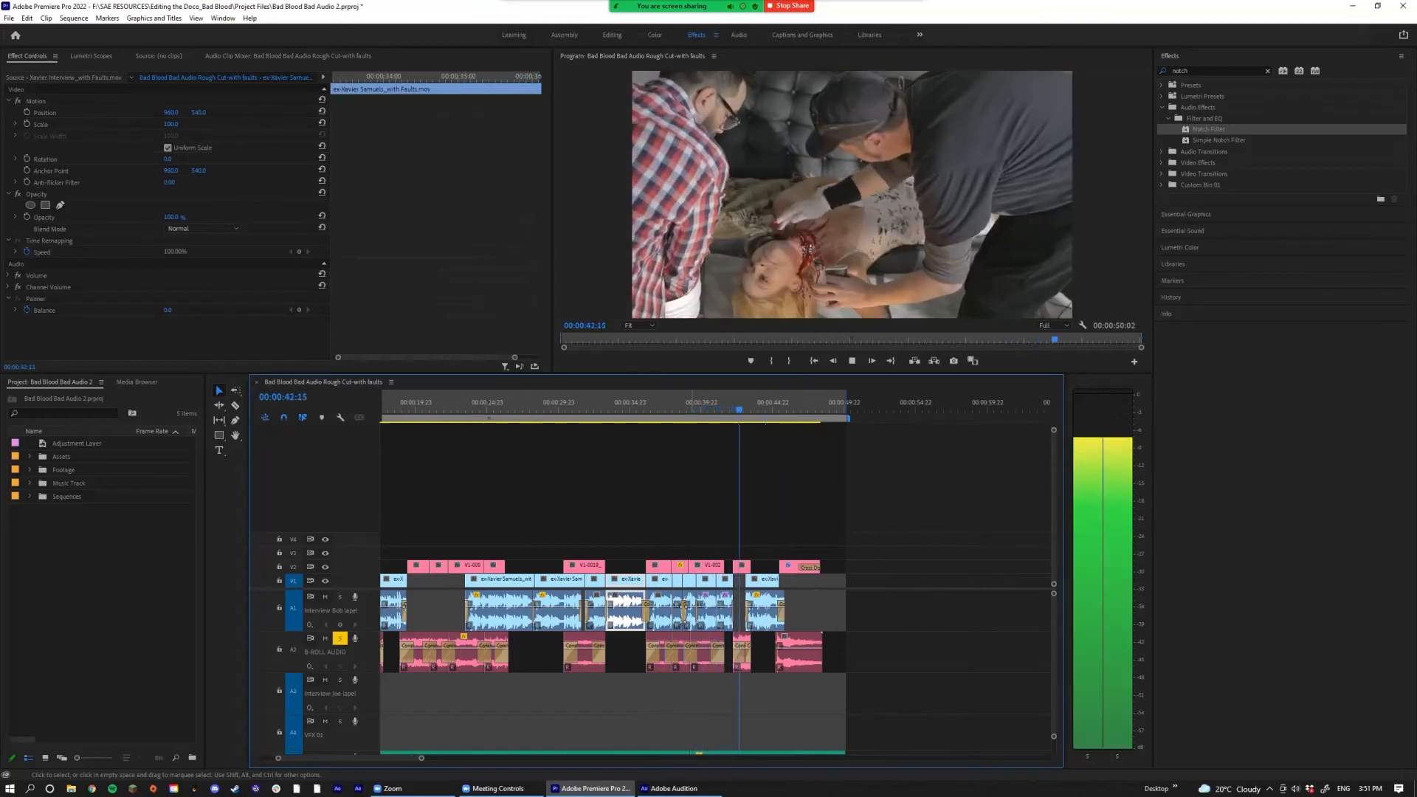
key("space")
Step: Lower the gain of the short B-roll clip before the final one using Adjust Gain by, and play it back
key("=")
key("=")
key("=")
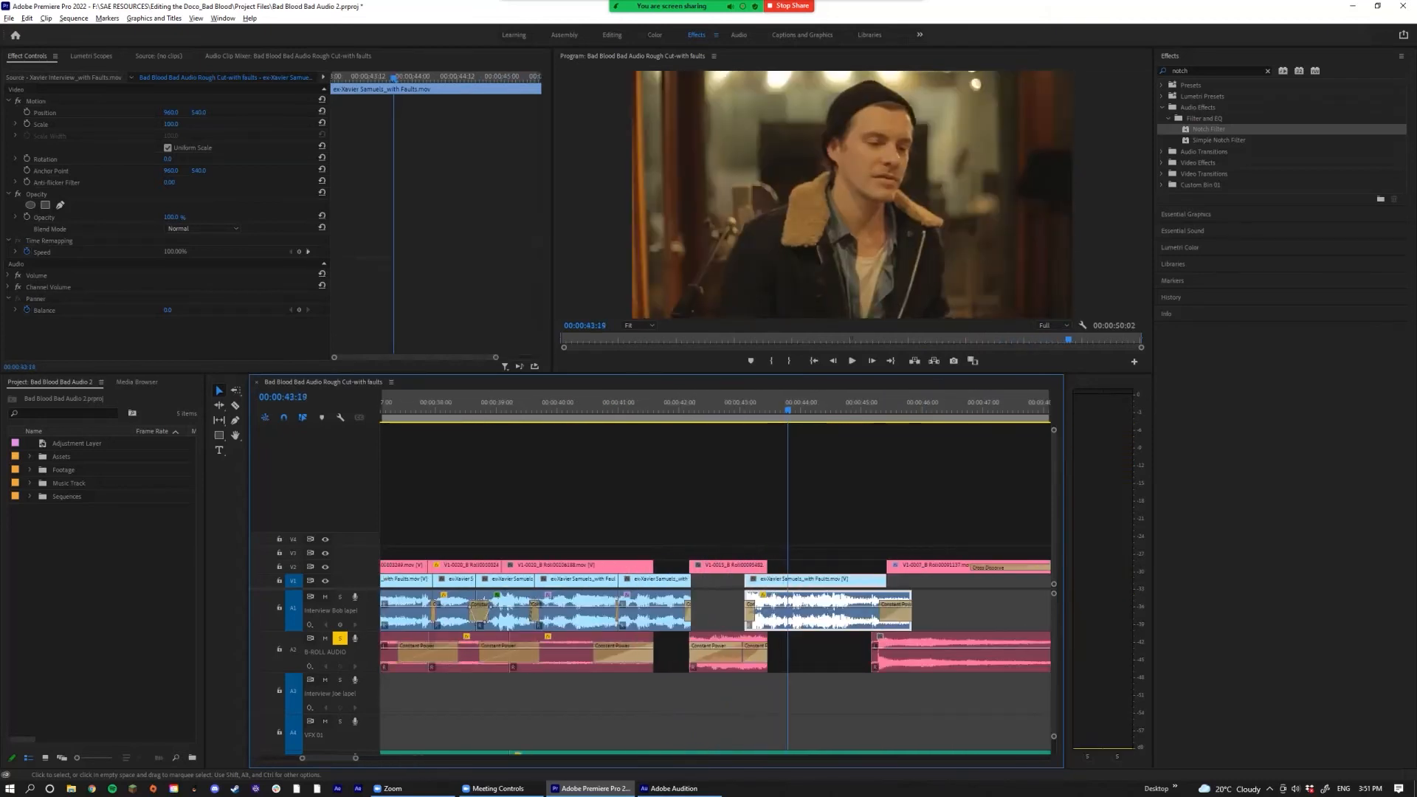
left_click(726, 666)
key("g")
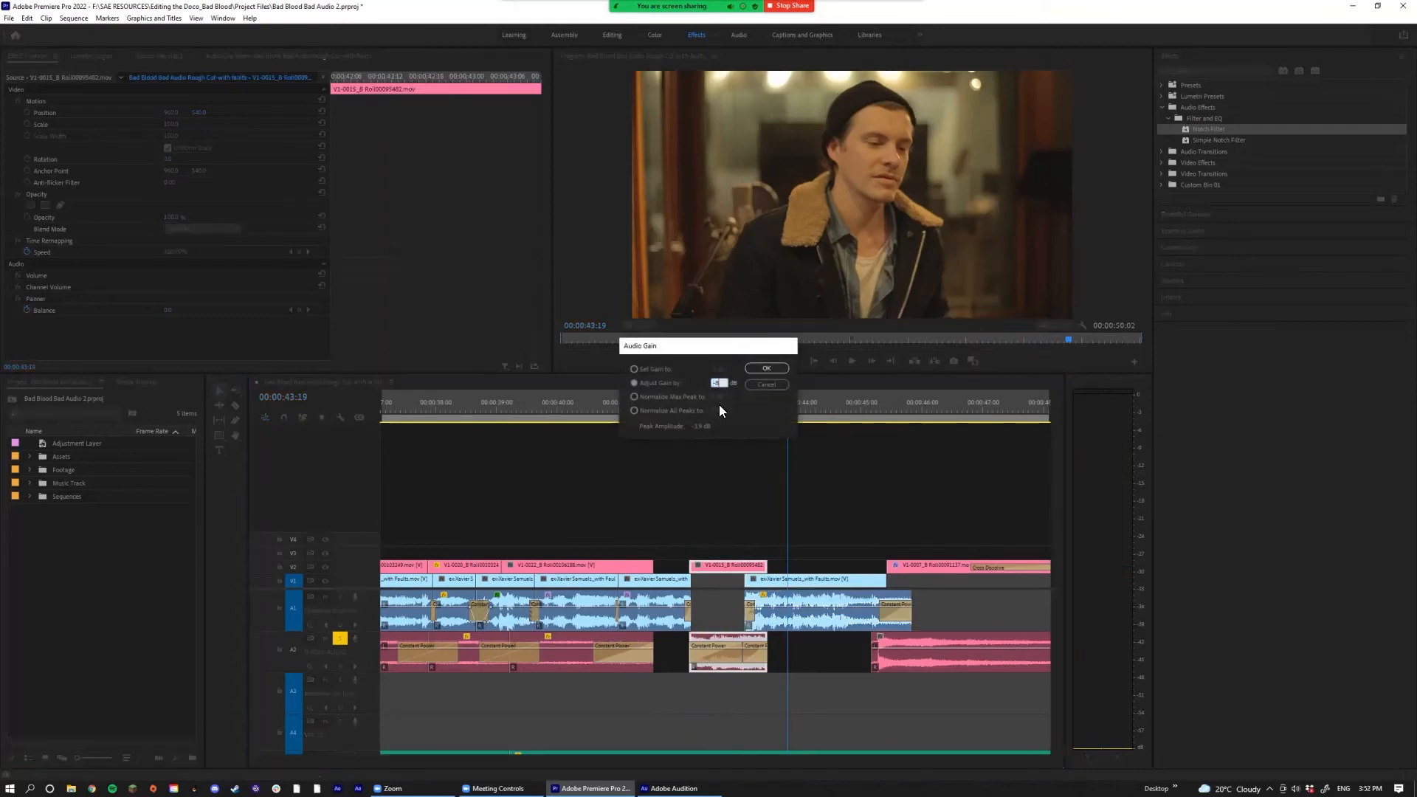
key("Return")
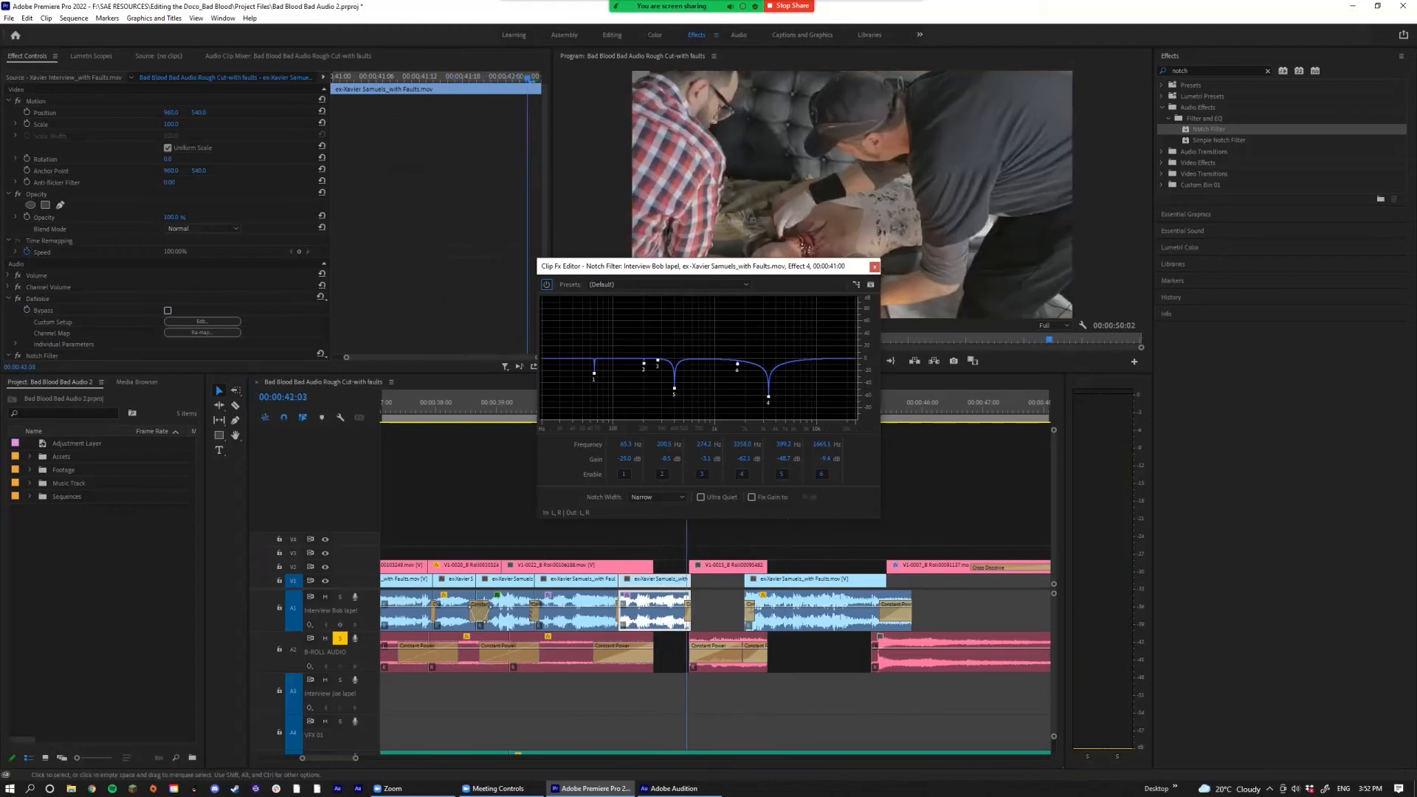
key("space")
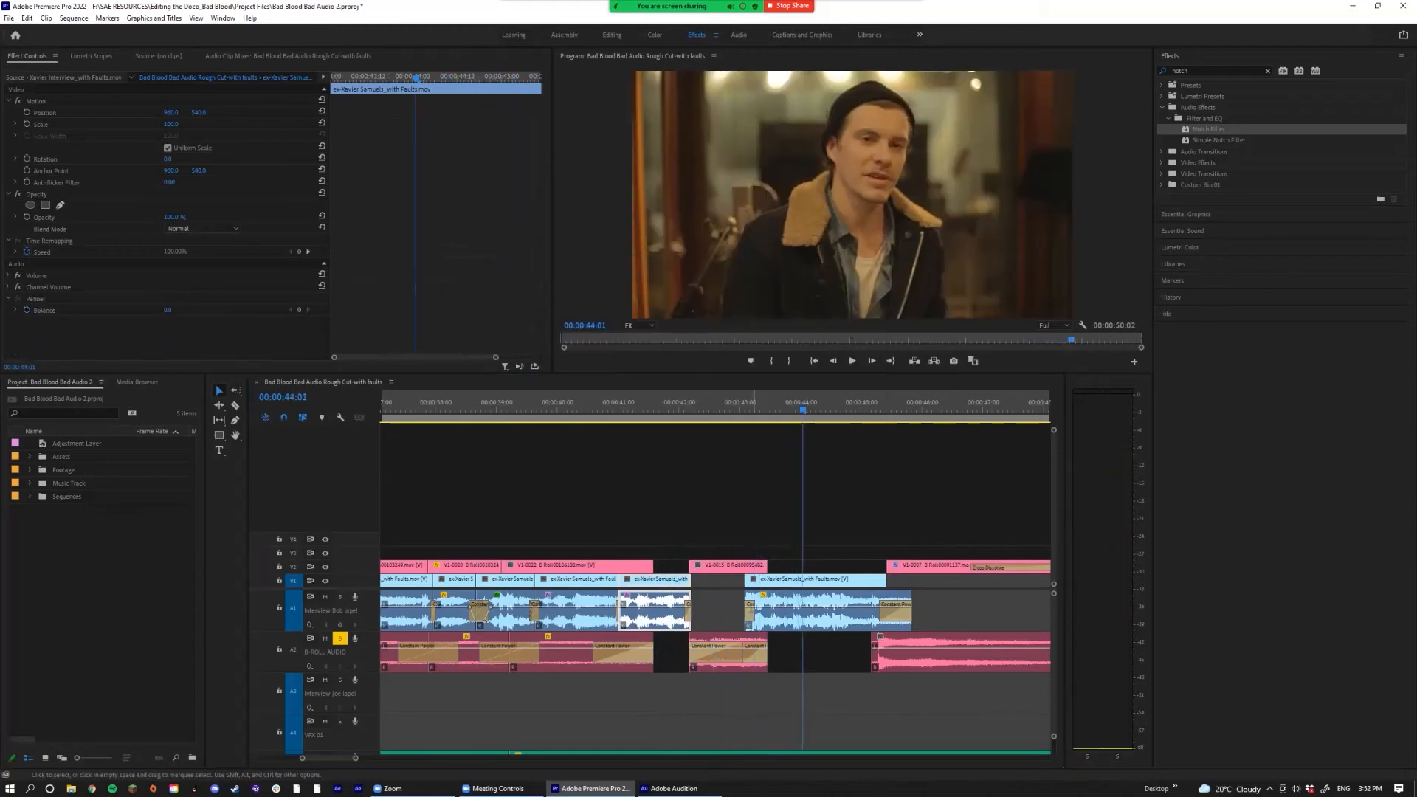
Step: Extend both audio ends of the short B-roll clip slightly past its picture and play back the transition into it
left_click(826, 618)
left_click_drag(690, 650, 771, 653)
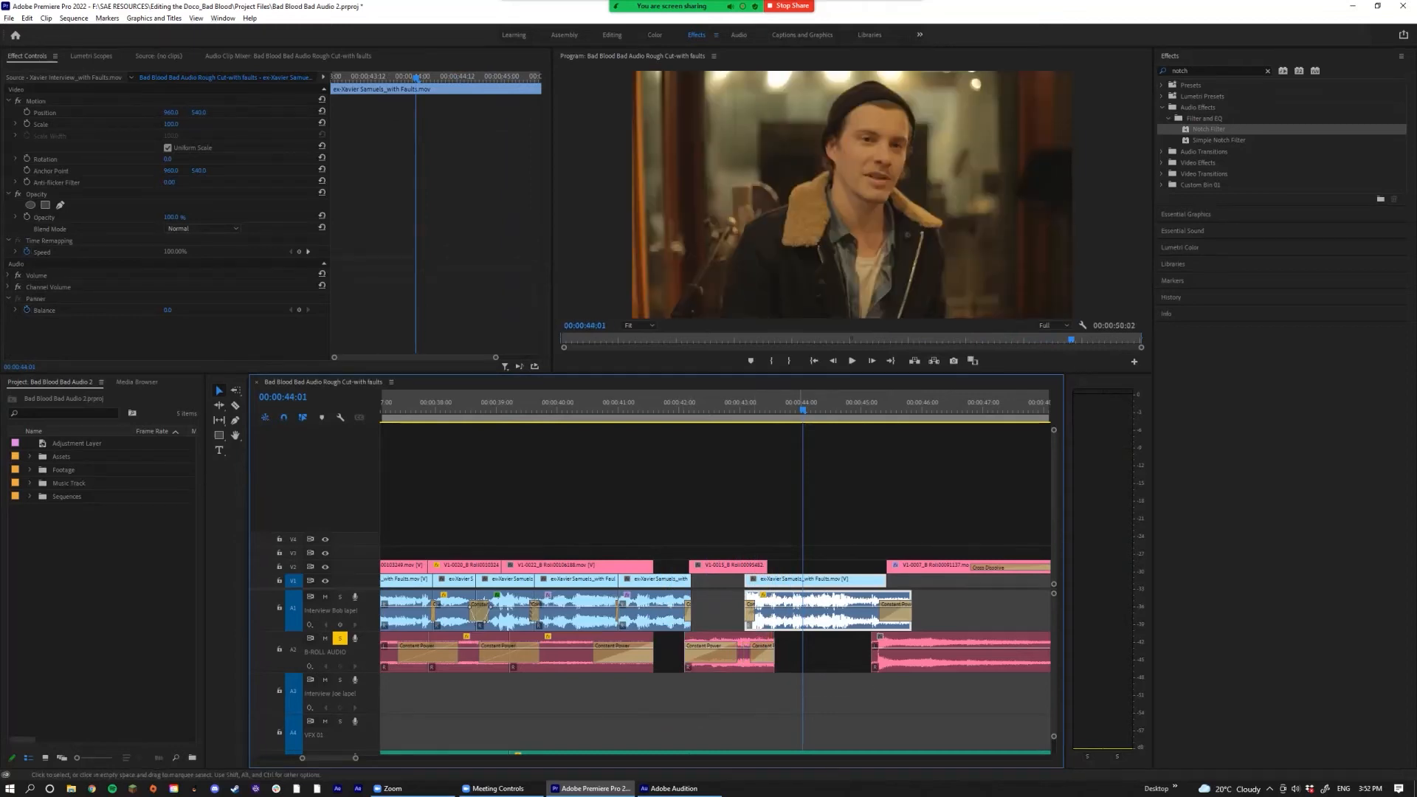
scroll(770, 649, "down", 4)
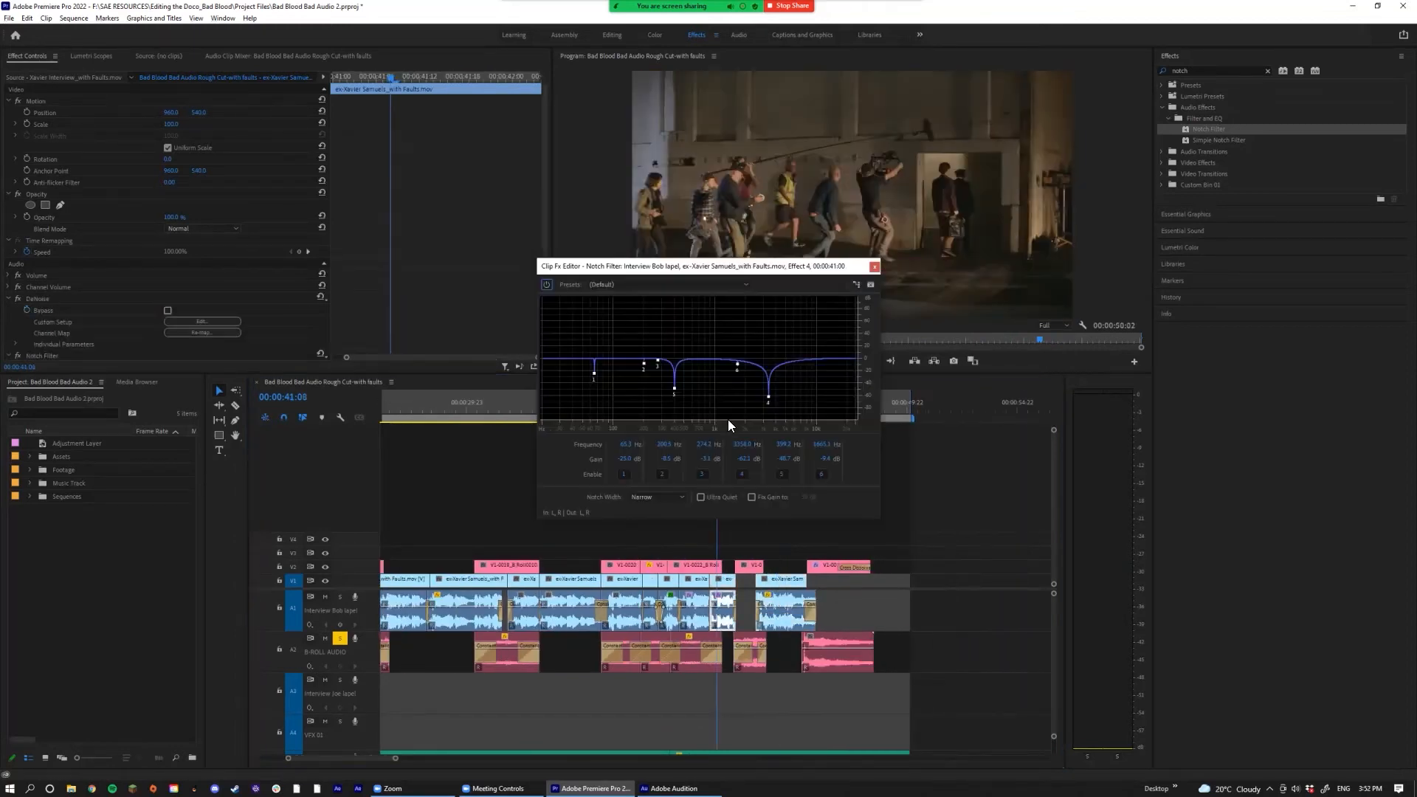
key("space")
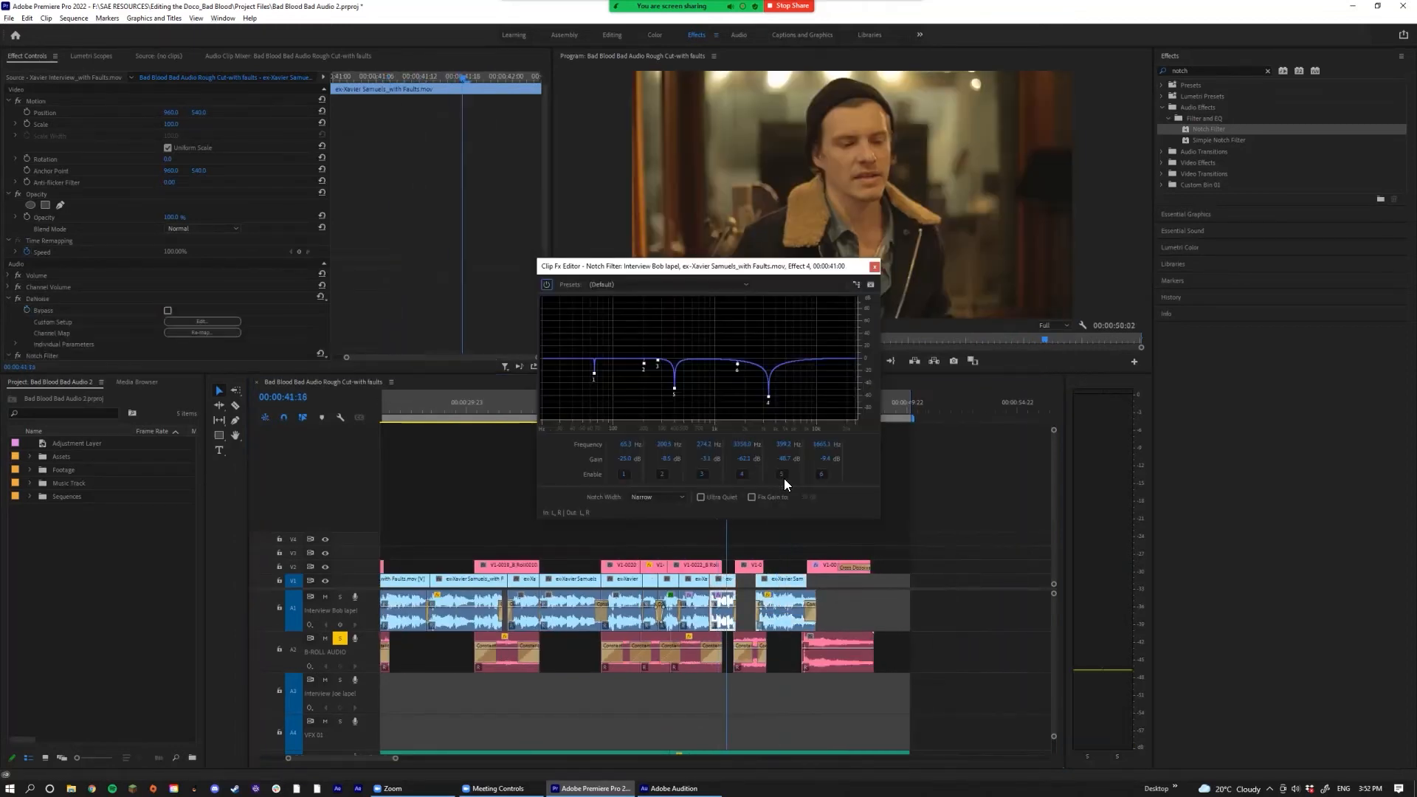
Step: Close the Notch Filter editor and play back the end of the interview into the final B-roll clip
left_click(875, 266)
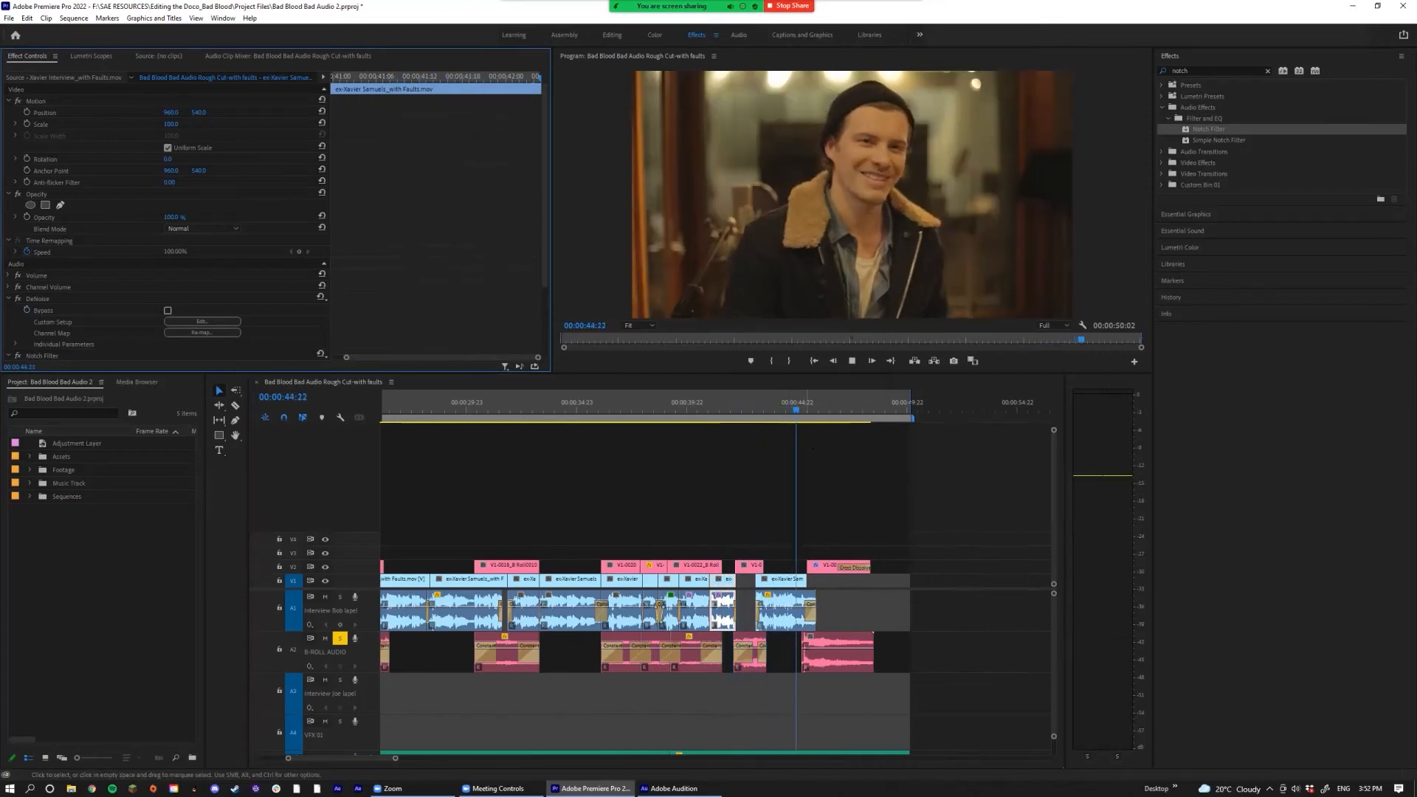
key("space")
scroll(836, 568, "up", 4)
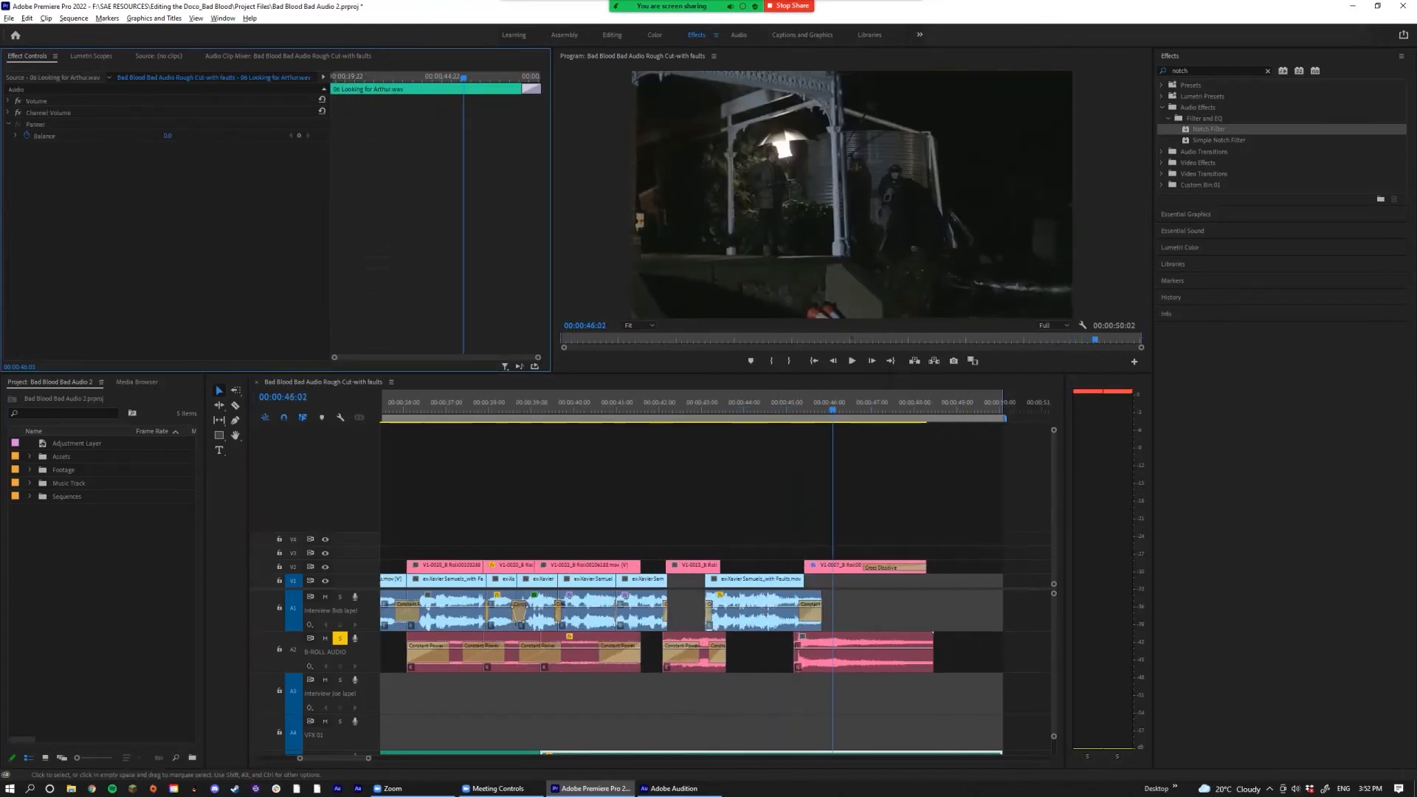
left_click(830, 565)
left_click_drag(795, 565, 801, 566)
left_click(736, 402)
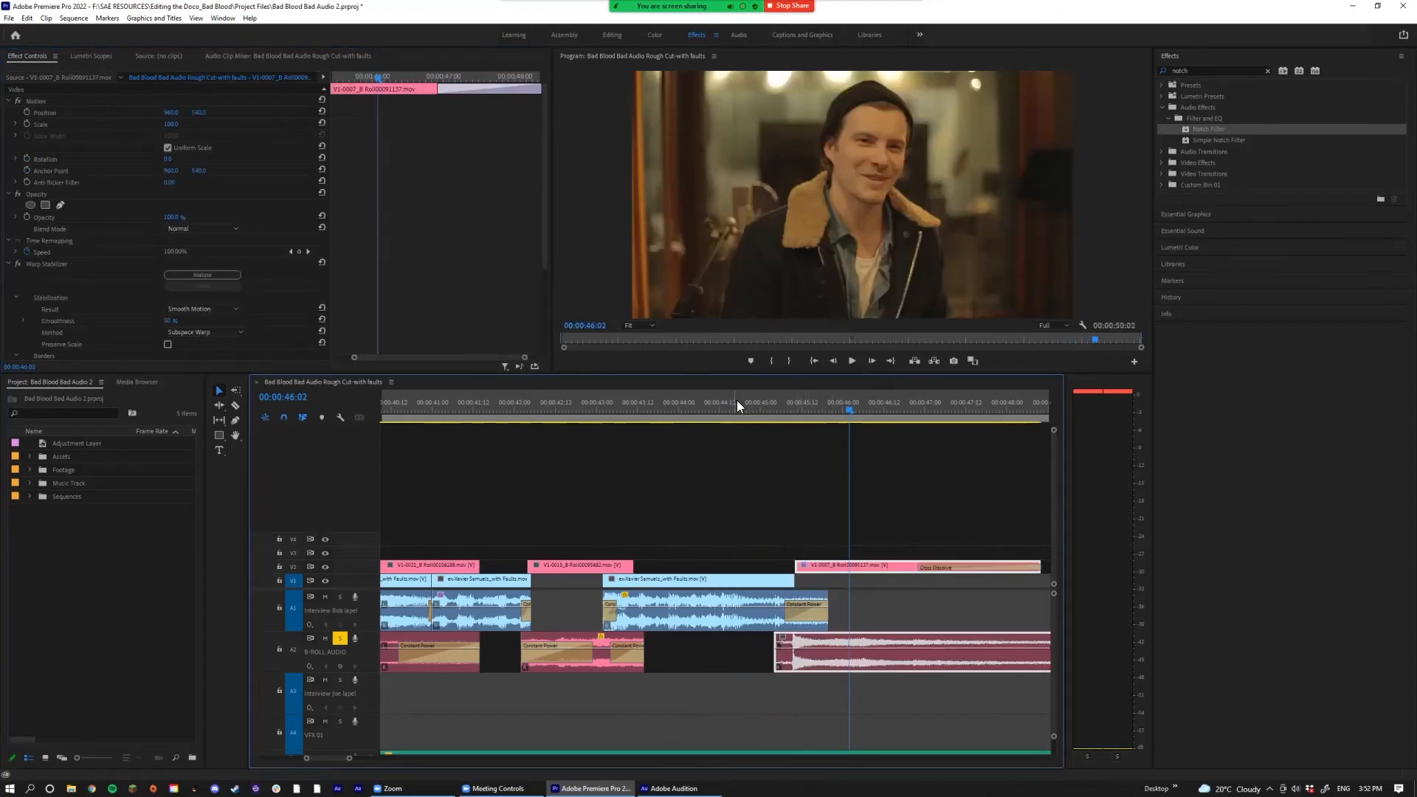
key("space")
key("space")
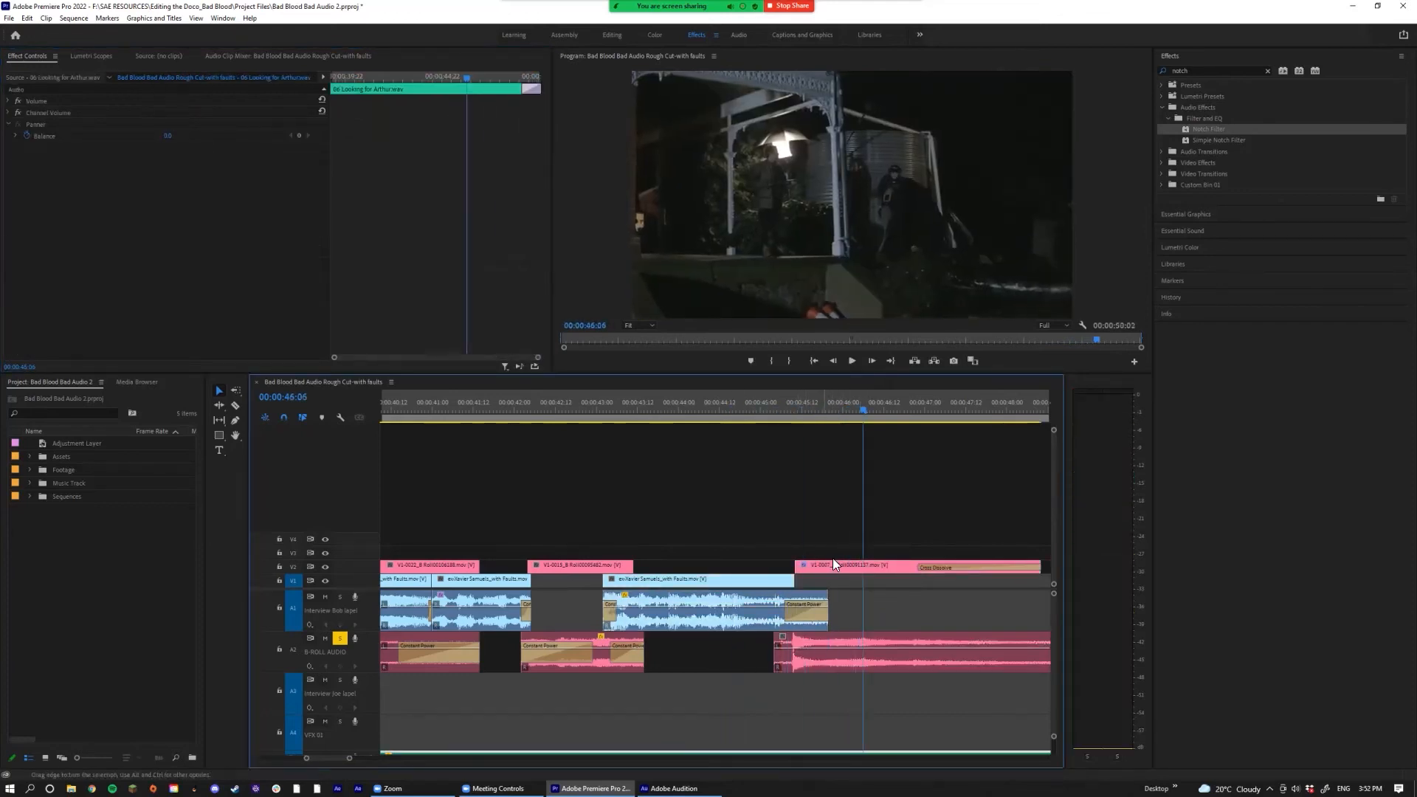
Step: Extend the final B-roll clip's picture start about half a second earlier and analyze its Warp Stabilizer again
left_click_drag(804, 569, 744, 566)
left_click_drag(747, 410, 765, 411)
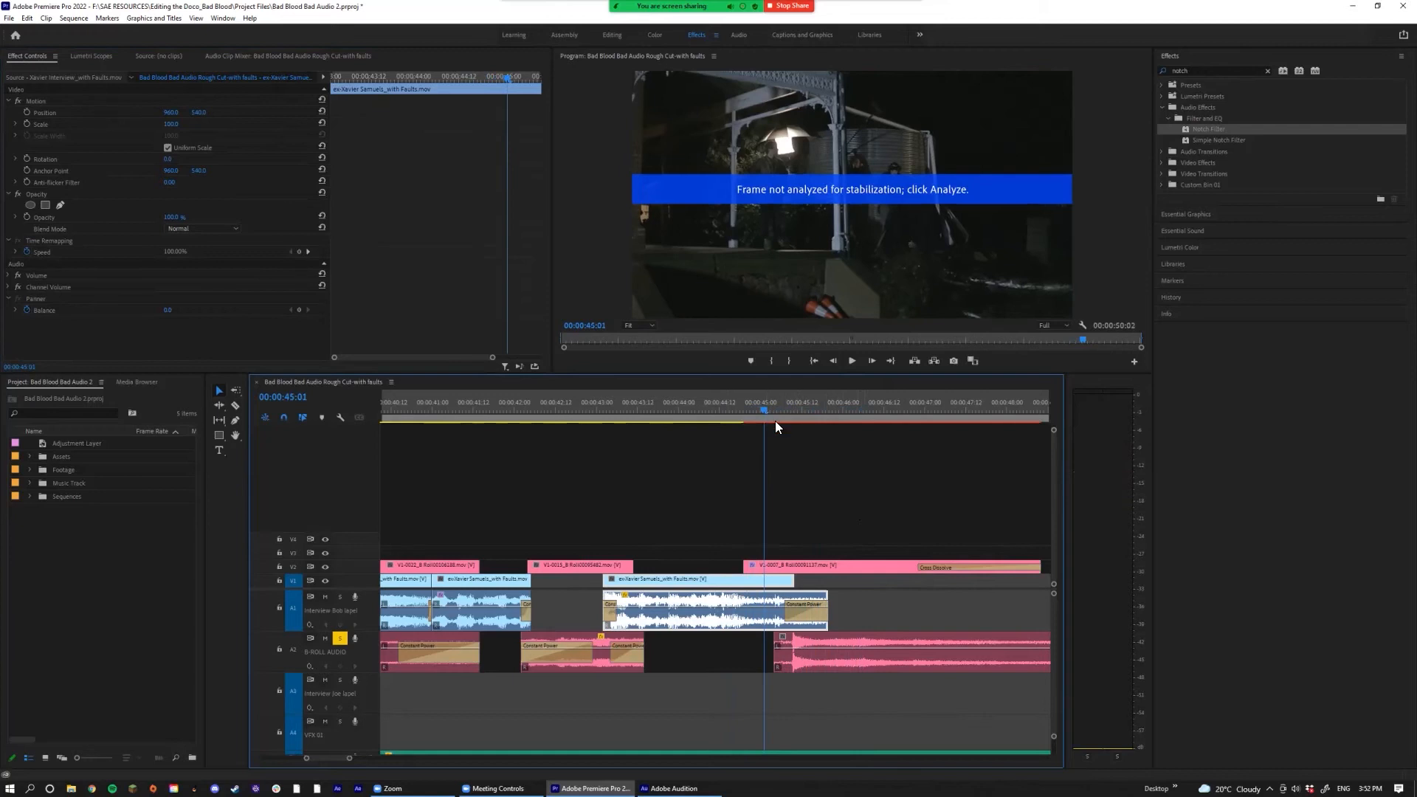
left_click(810, 569)
left_click(185, 275)
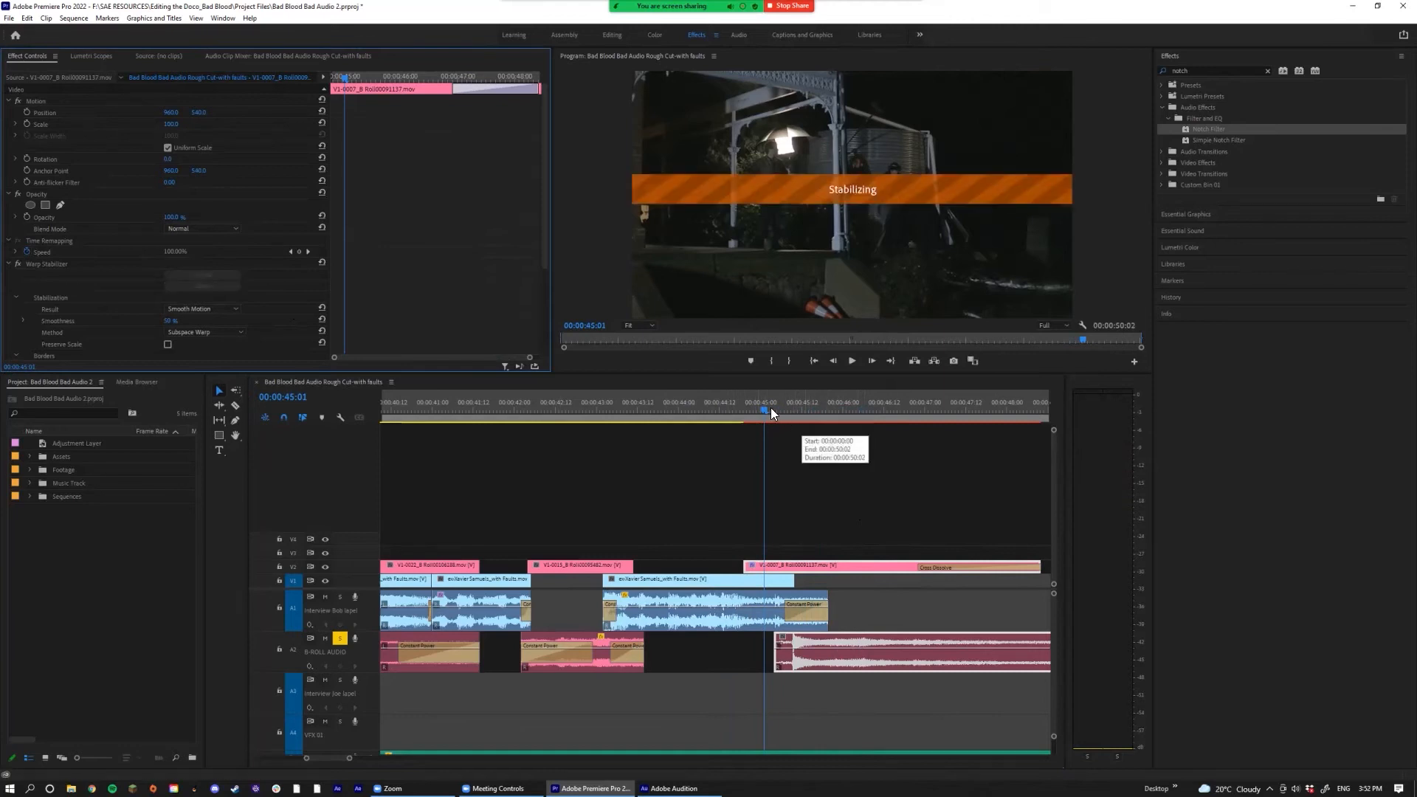
Step: Trim the final B-roll clip's picture to start at 00:00:45:07 and its audio to start just after that
left_click_drag(762, 408, 785, 411)
left_click_drag(746, 566, 787, 566)
mouse_move(776, 659)
left_mouse_down()
mouse_move(748, 659)
mouse_move(778, 659)
left_mouse_up()
key("=")
key("=")
key("minus")
key("minus")
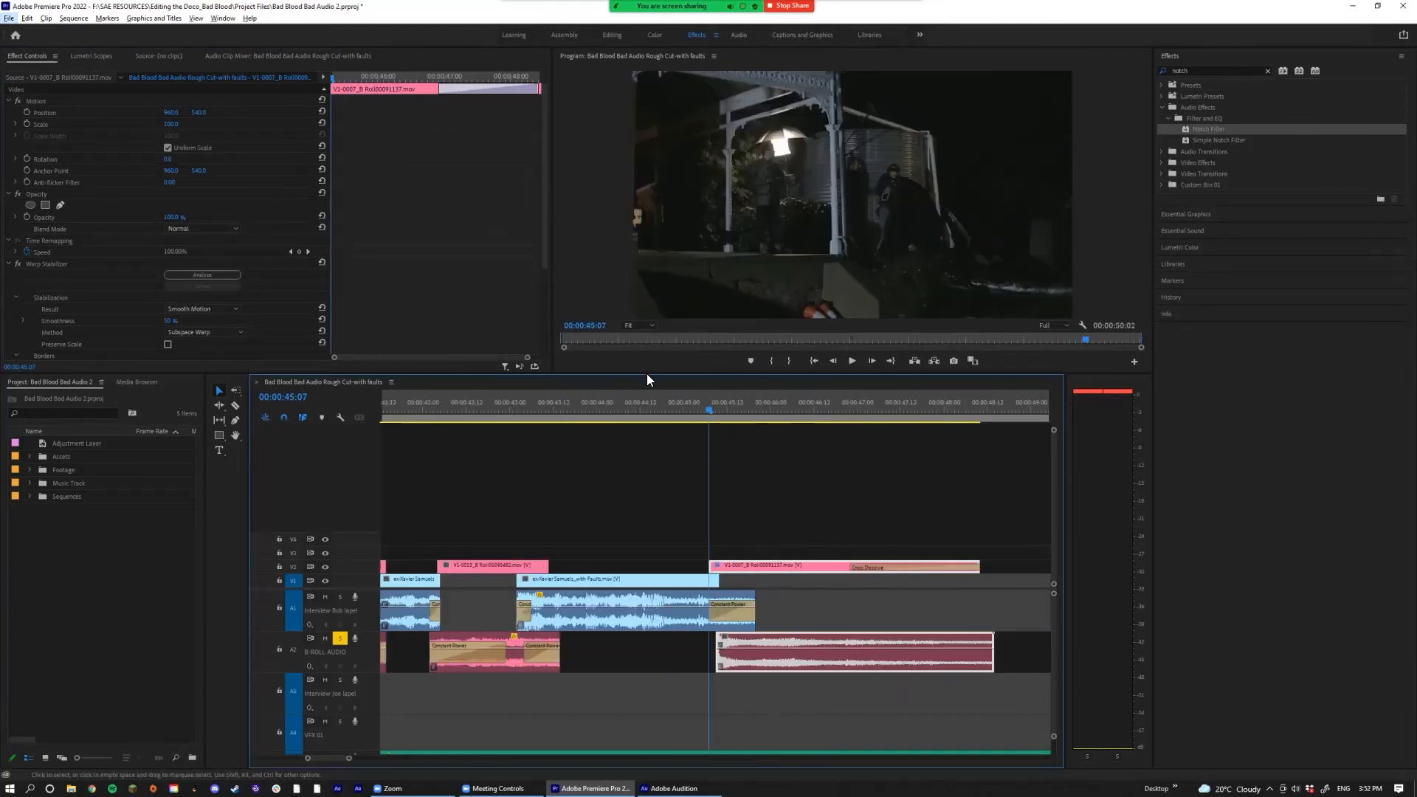
Step: Play back the final B-roll clip from the end of the interview through its fade to black
left_click(655, 404)
key("space")
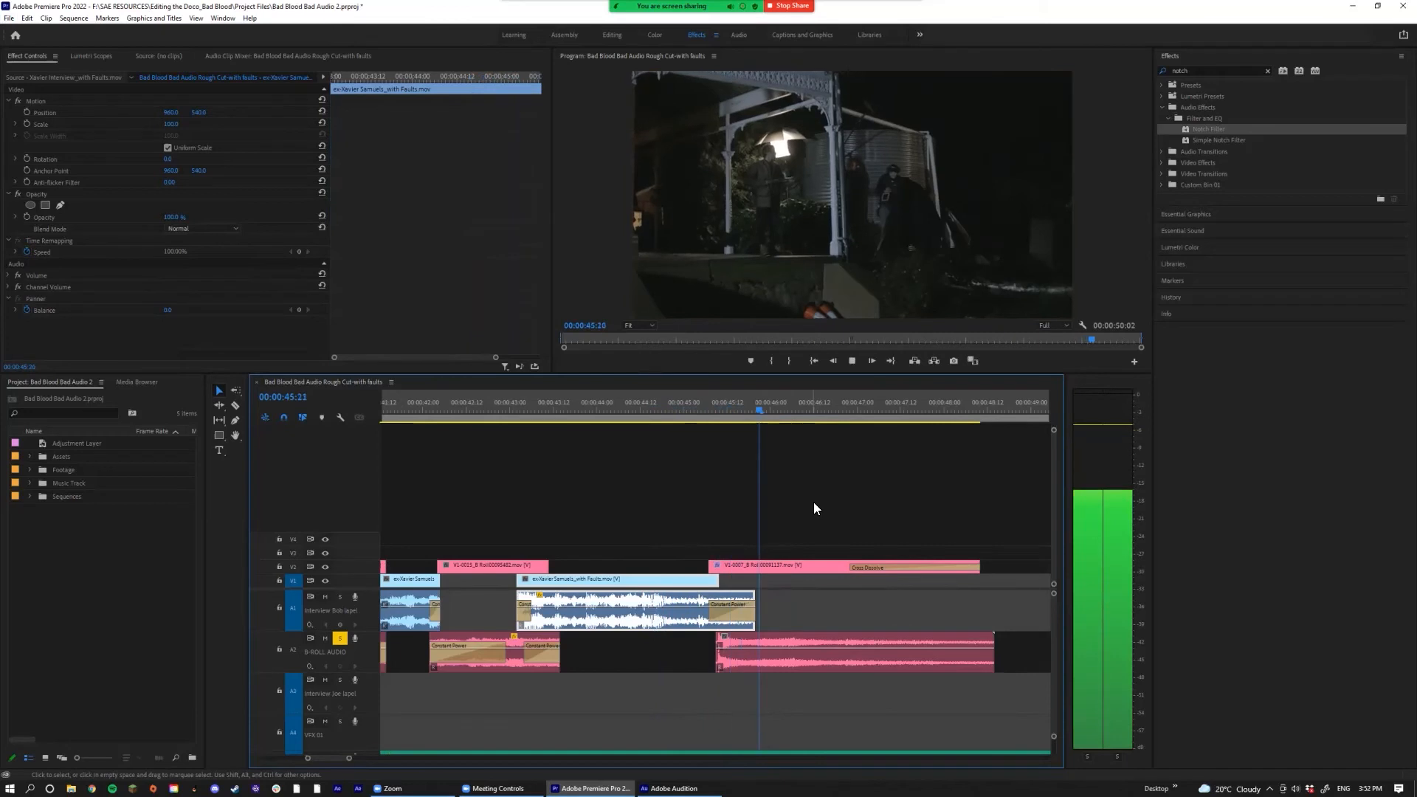
key("minus")
key("minus")
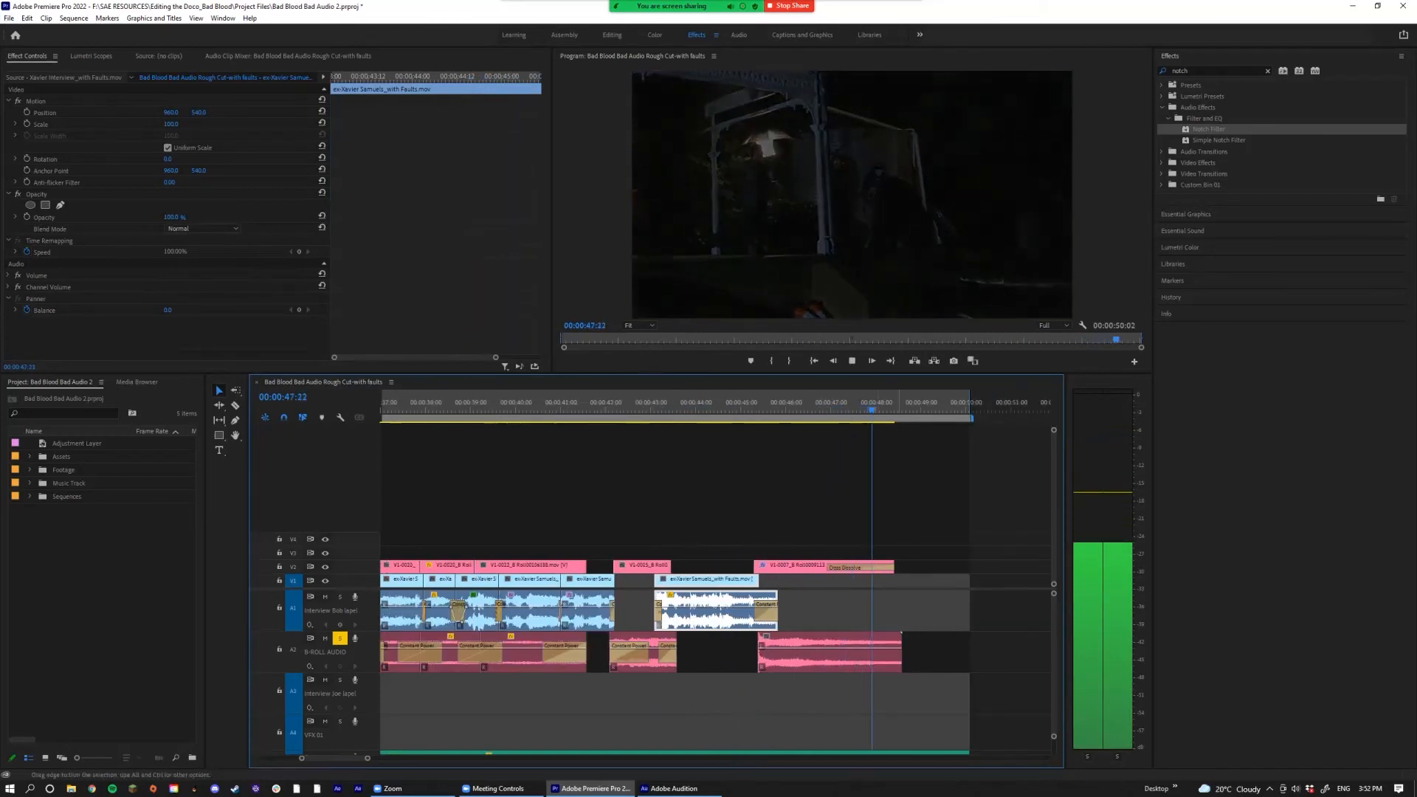
key("space")
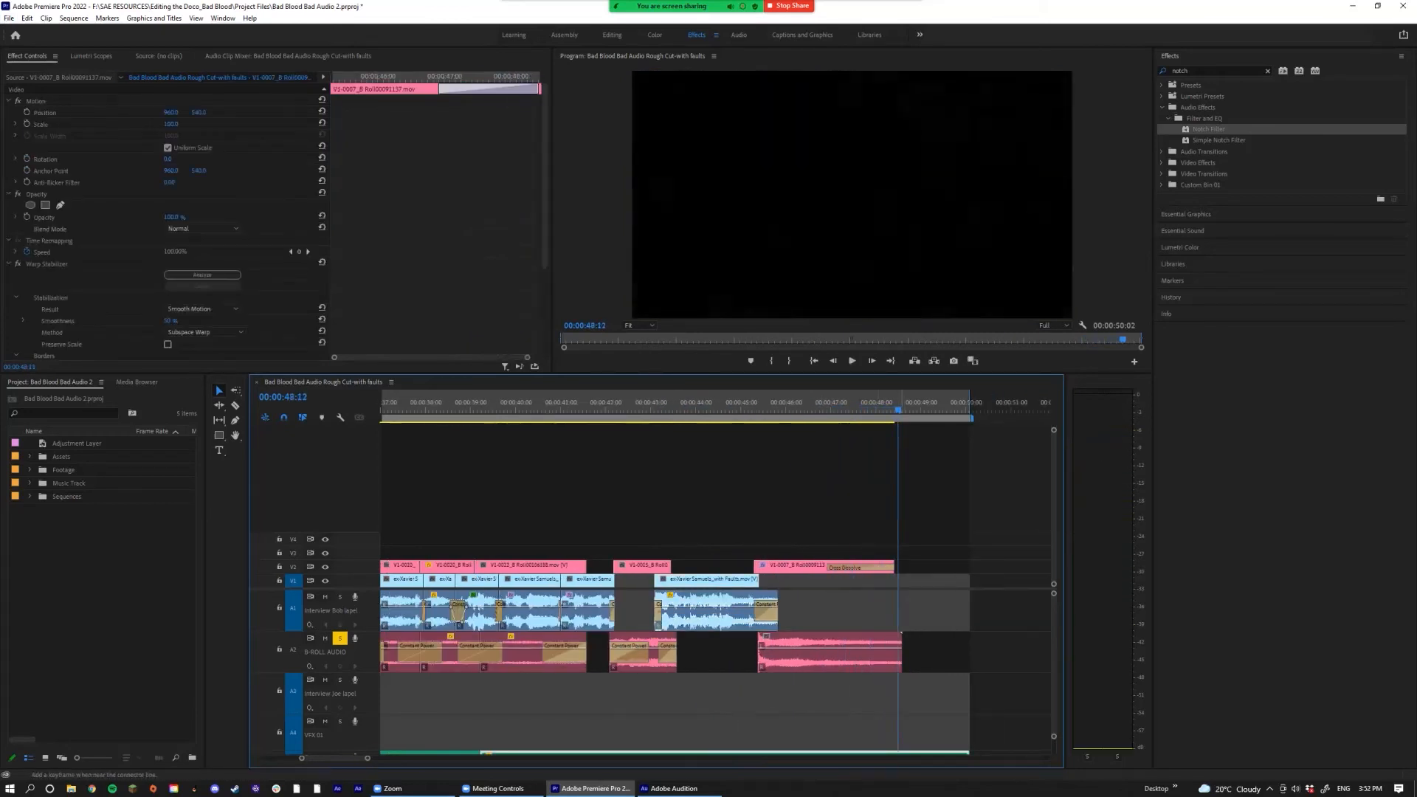
Step: Add Constant Power crossfades to both ends of the final B-roll clip's audio and shorten the opening one to about one frame
left_click(902, 651)
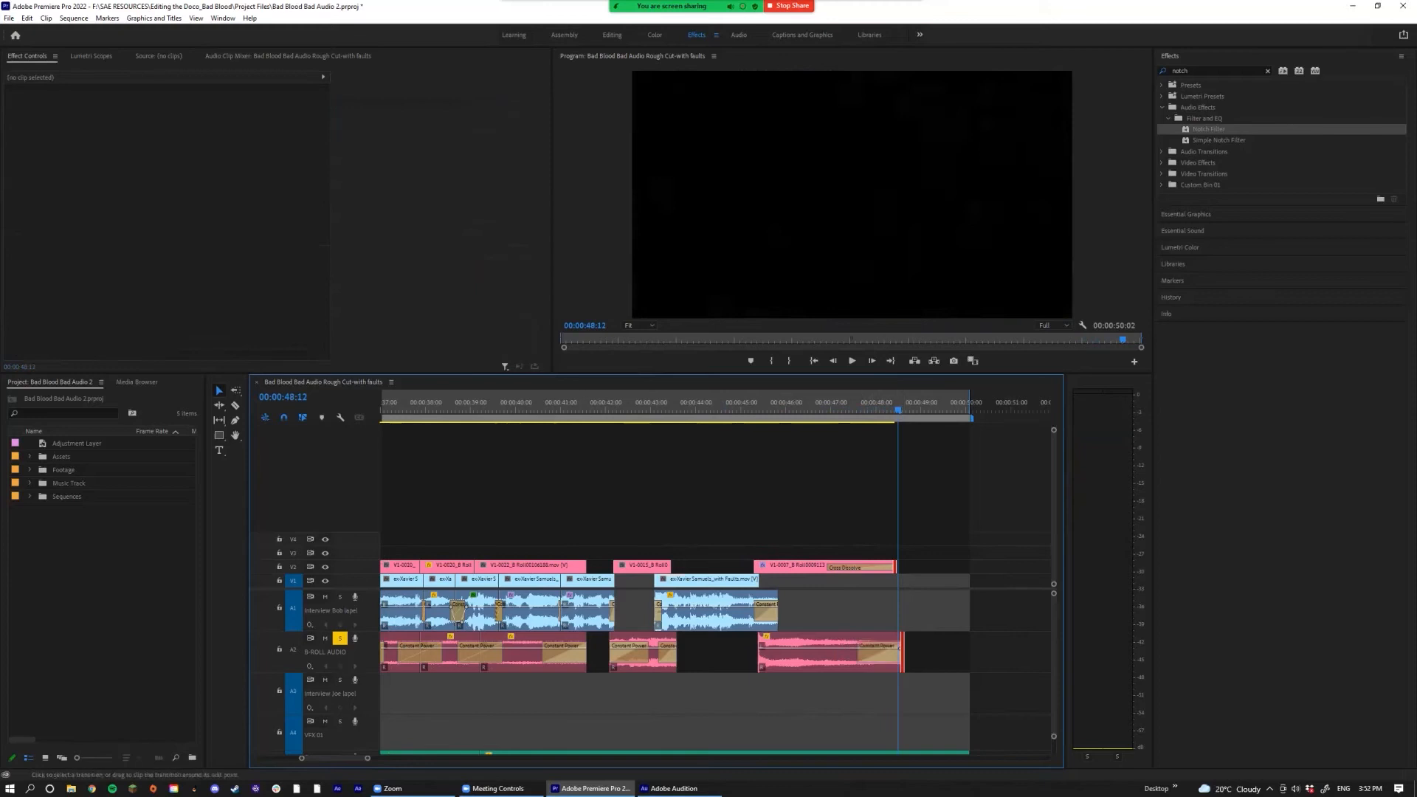
scroll(834, 642, "down", 5)
scroll(826, 642, "up", 9)
scroll(716, 590, "up", 2)
scroll(732, 613, "up", 2)
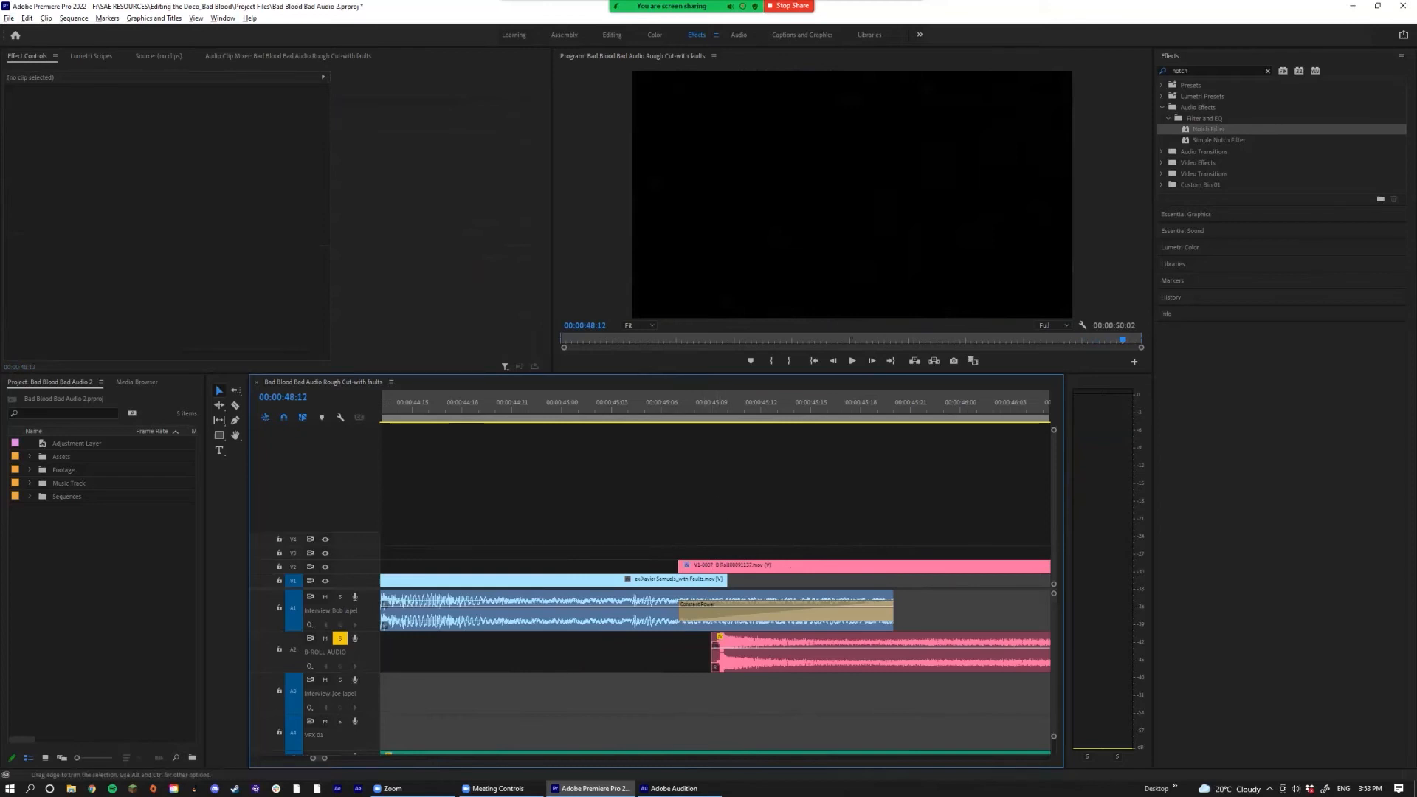
key("ctrl+shift+d")
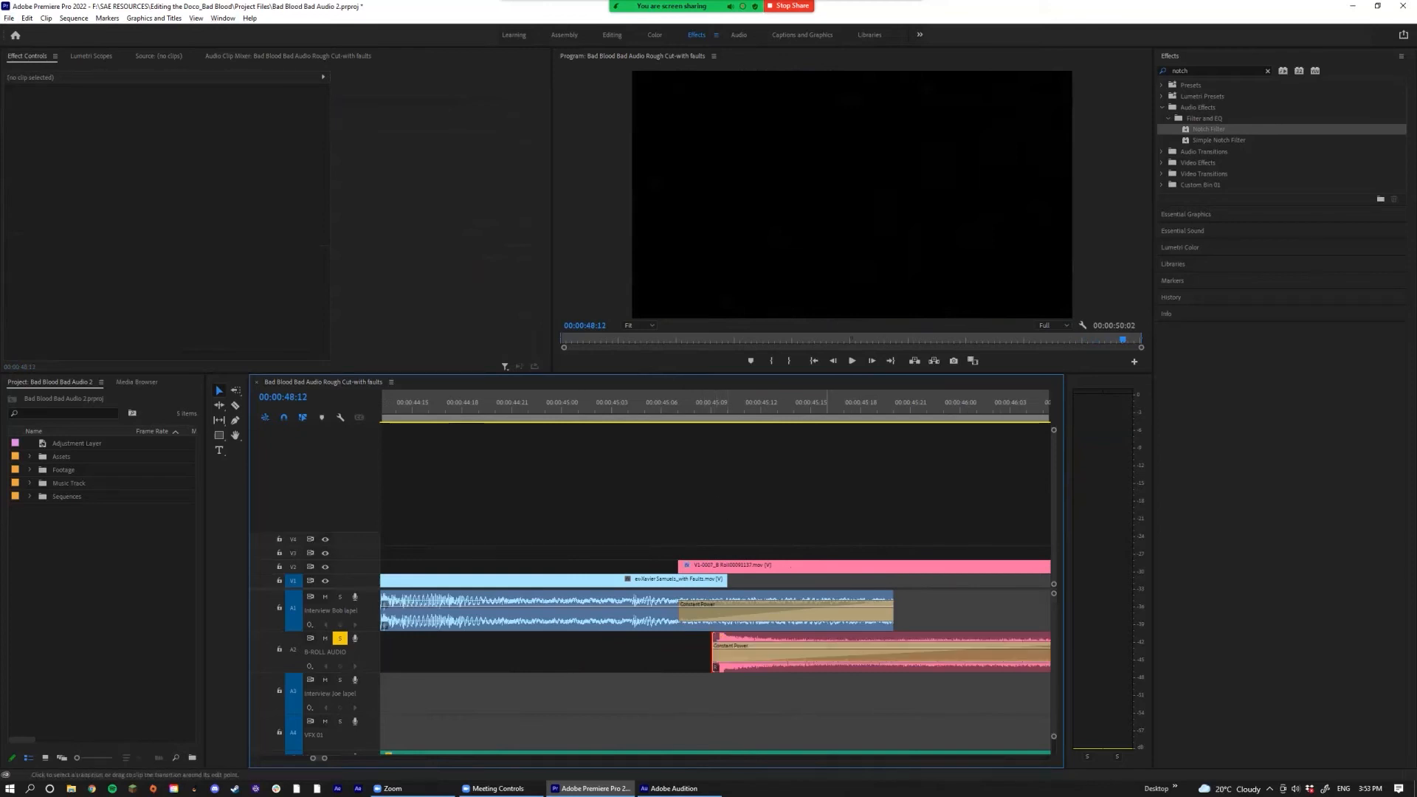
scroll(846, 612, "down", 2)
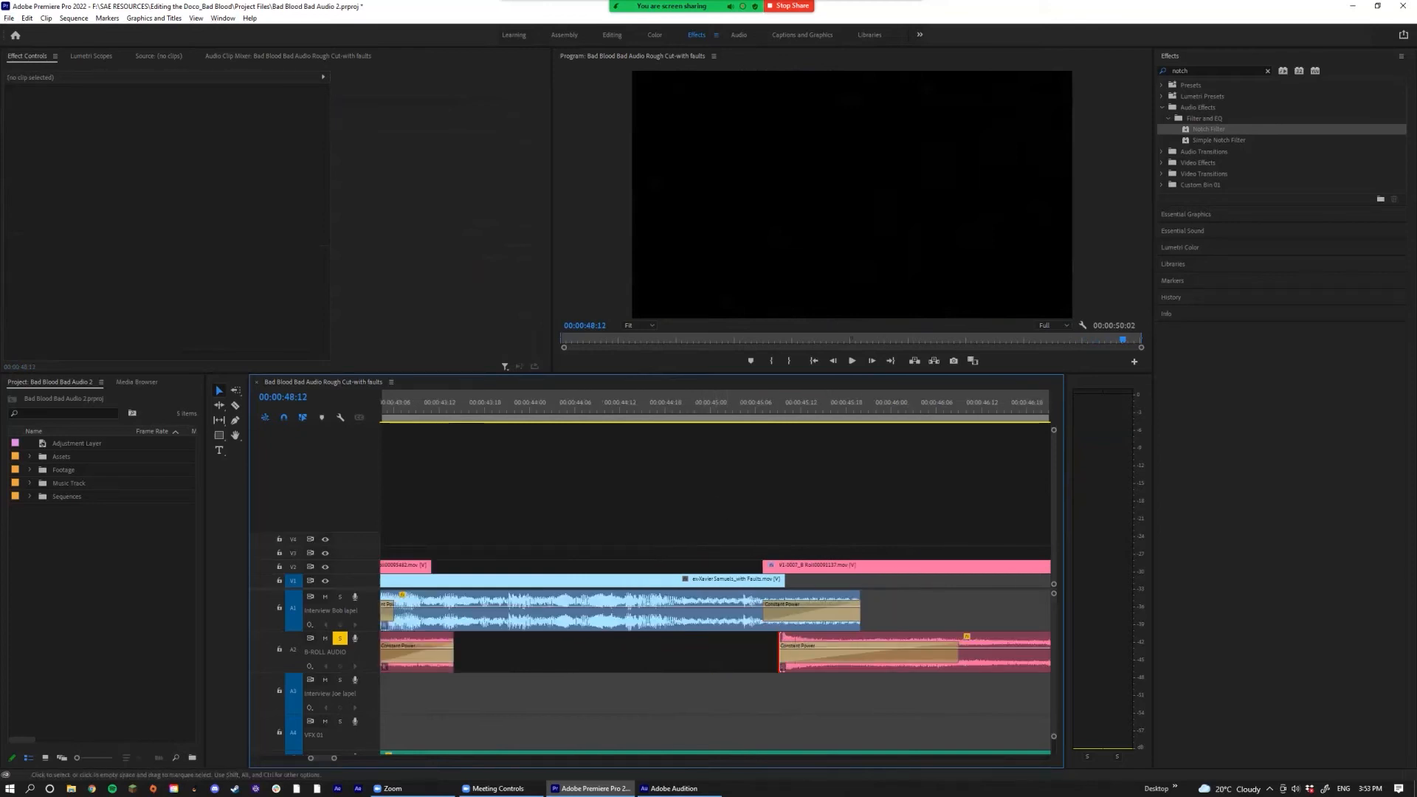
left_click_drag(958, 655, 787, 655)
scroll(813, 655, "up", 2)
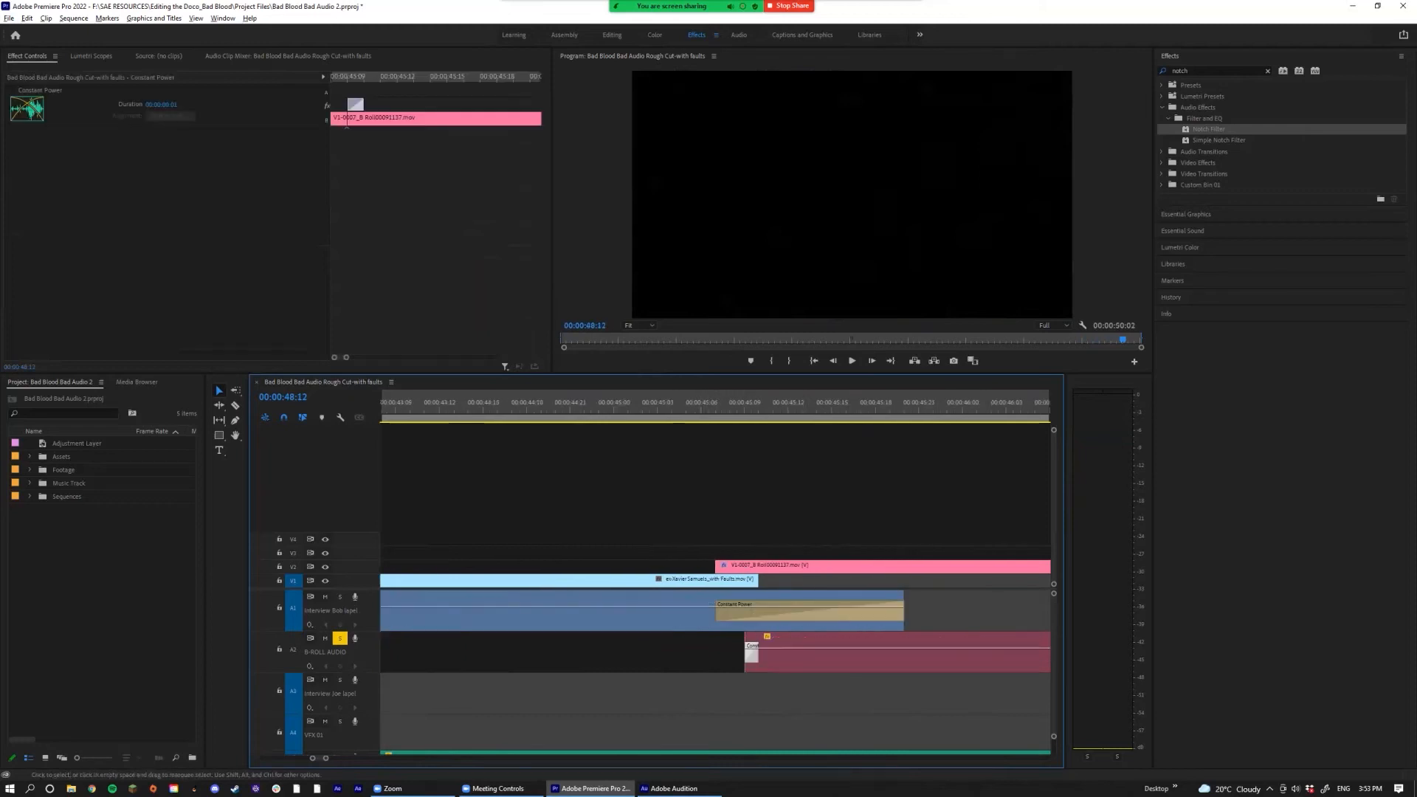
Step: Play back the transition into the final B-roll clip and remove the short crossfade at its audio start
left_click(693, 406)
key("space")
key("space")
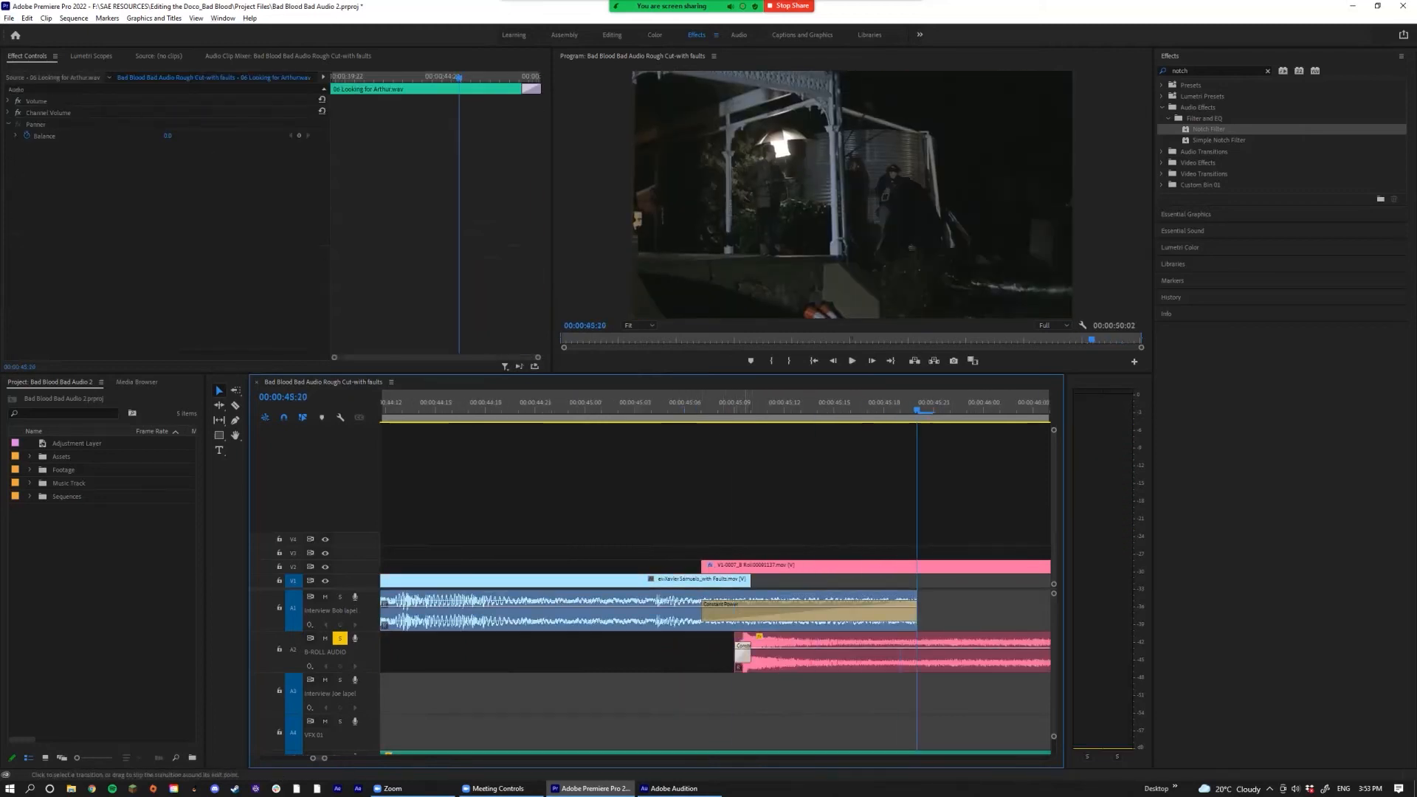
left_click(702, 416)
key("space")
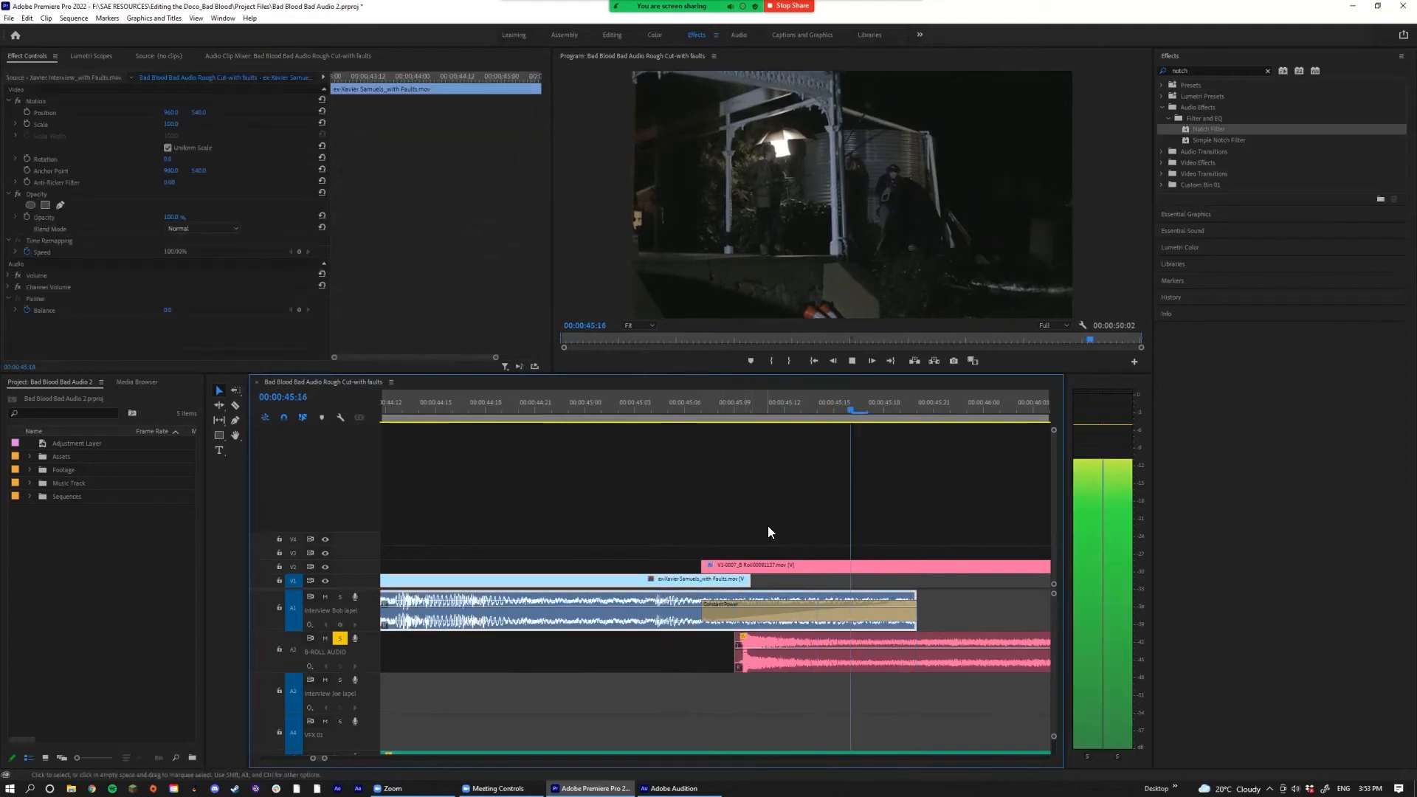
key("space")
Step: Shape a quick volume fade-in with keyframes at the start of the final B-roll clip's audio and play it back
scroll(745, 590, "down", 10)
key("equal")
key("equal")
key("equal")
key("equal")
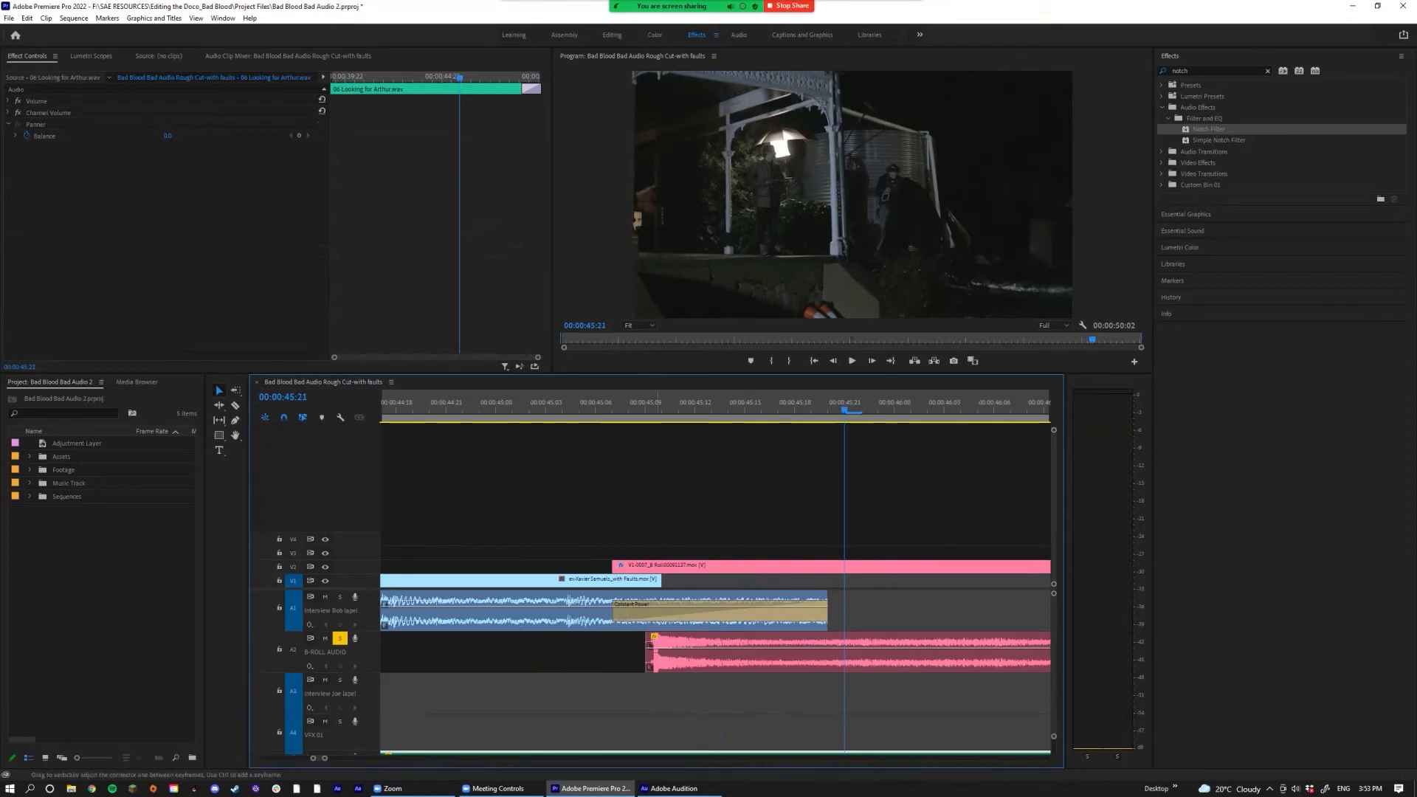
left_click(675, 648)
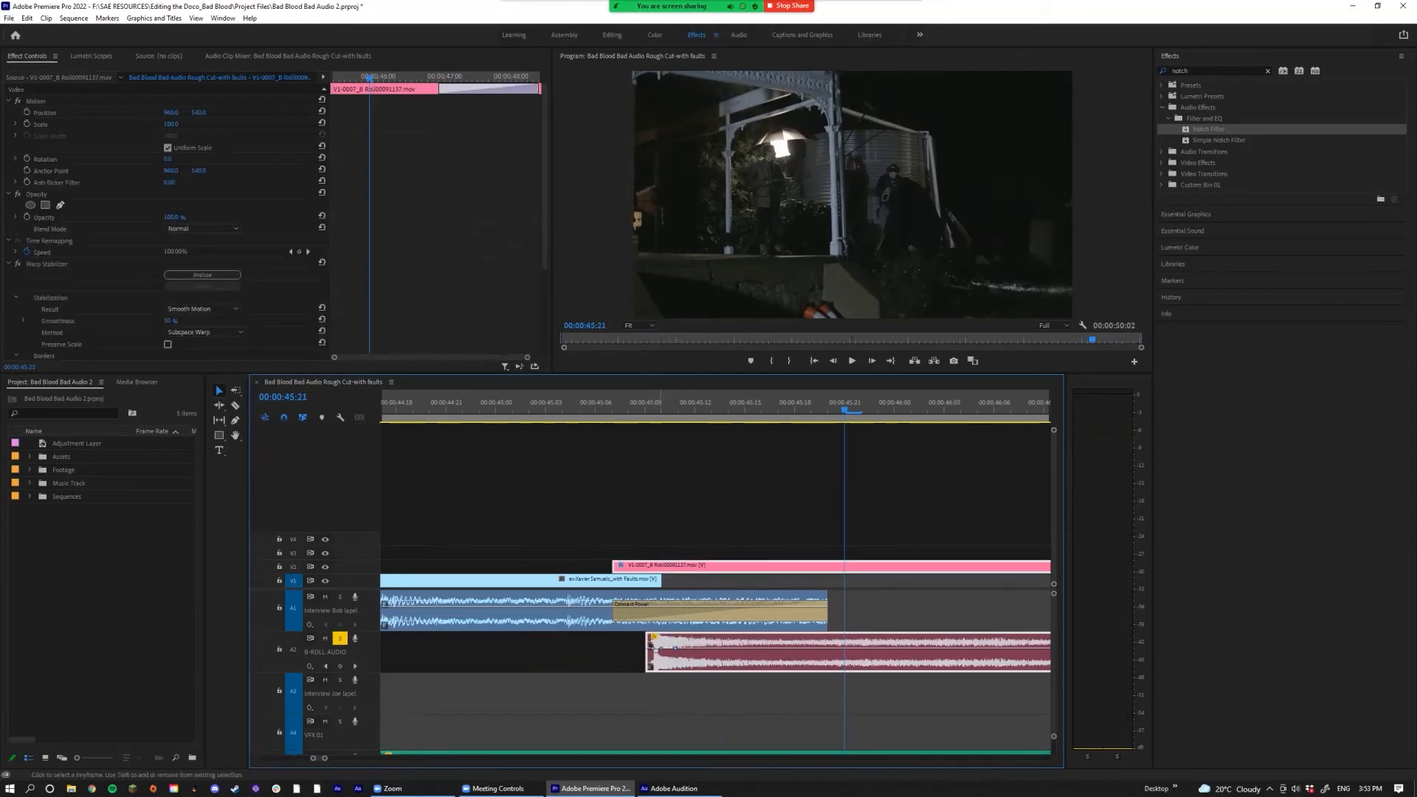
left_click_drag(650, 637, 650, 636)
left_click(636, 419)
key("space")
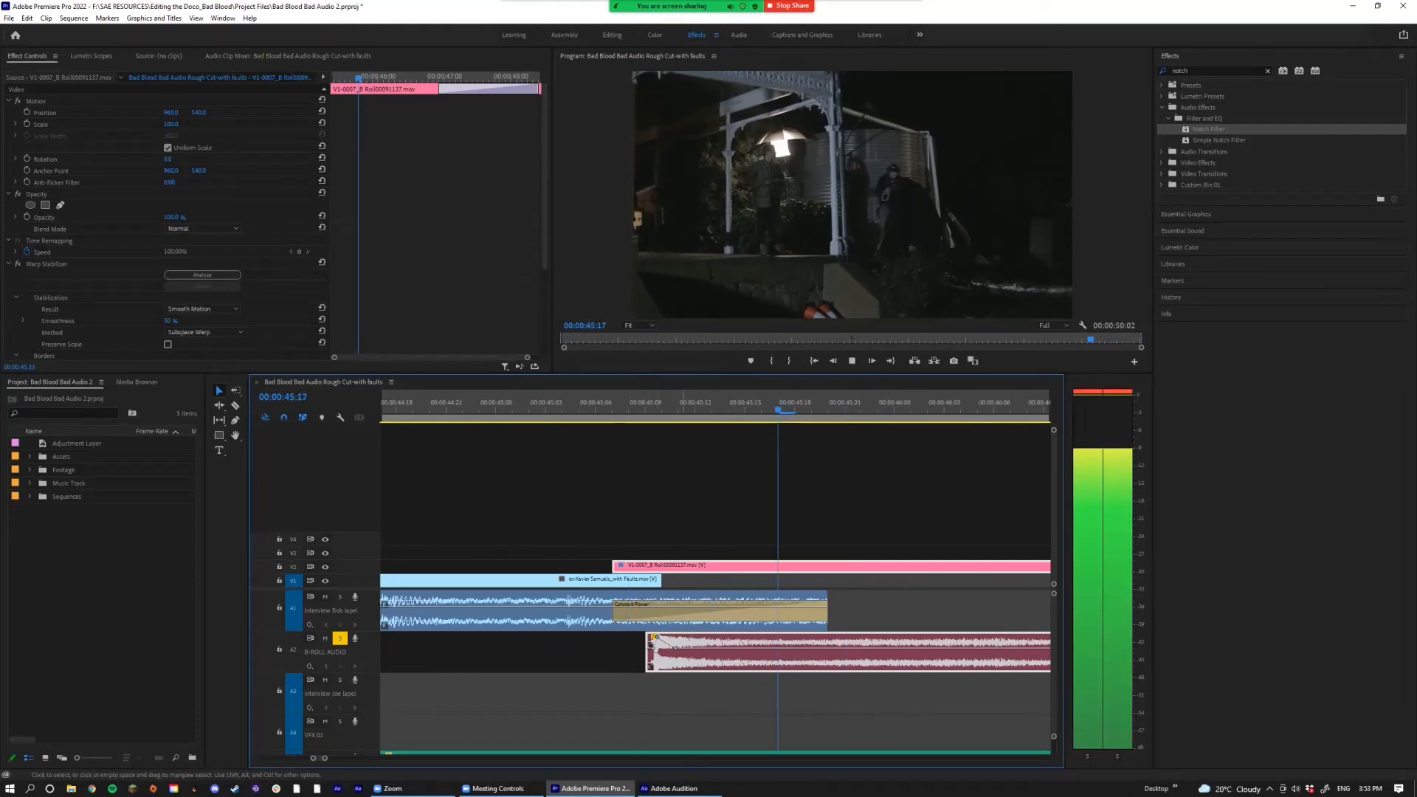
key("space")
Step: Turn off solo on the B-Roll Audio track
left_click_drag(326, 757, 341, 758)
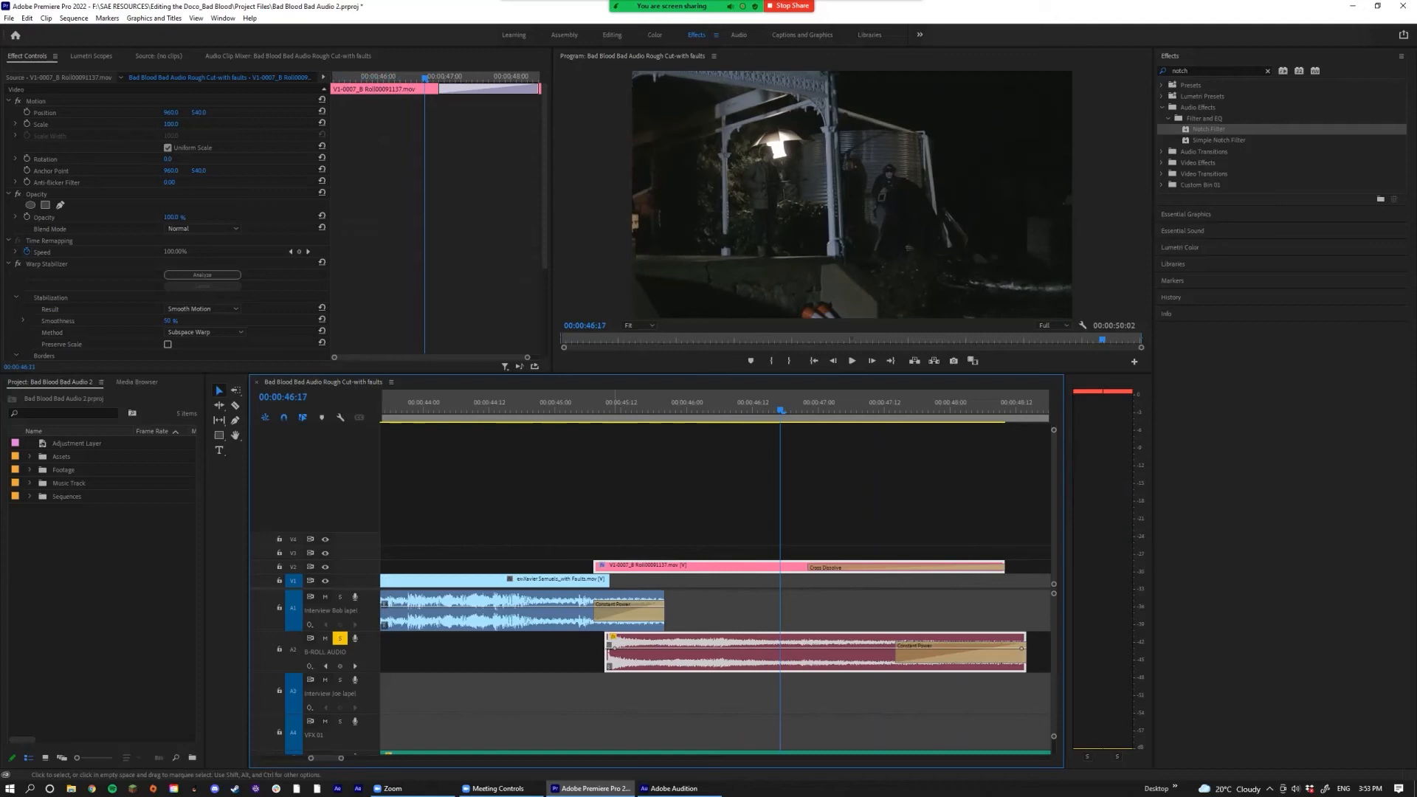
scroll(615, 575, "down", 6)
scroll(615, 576, "up", 4)
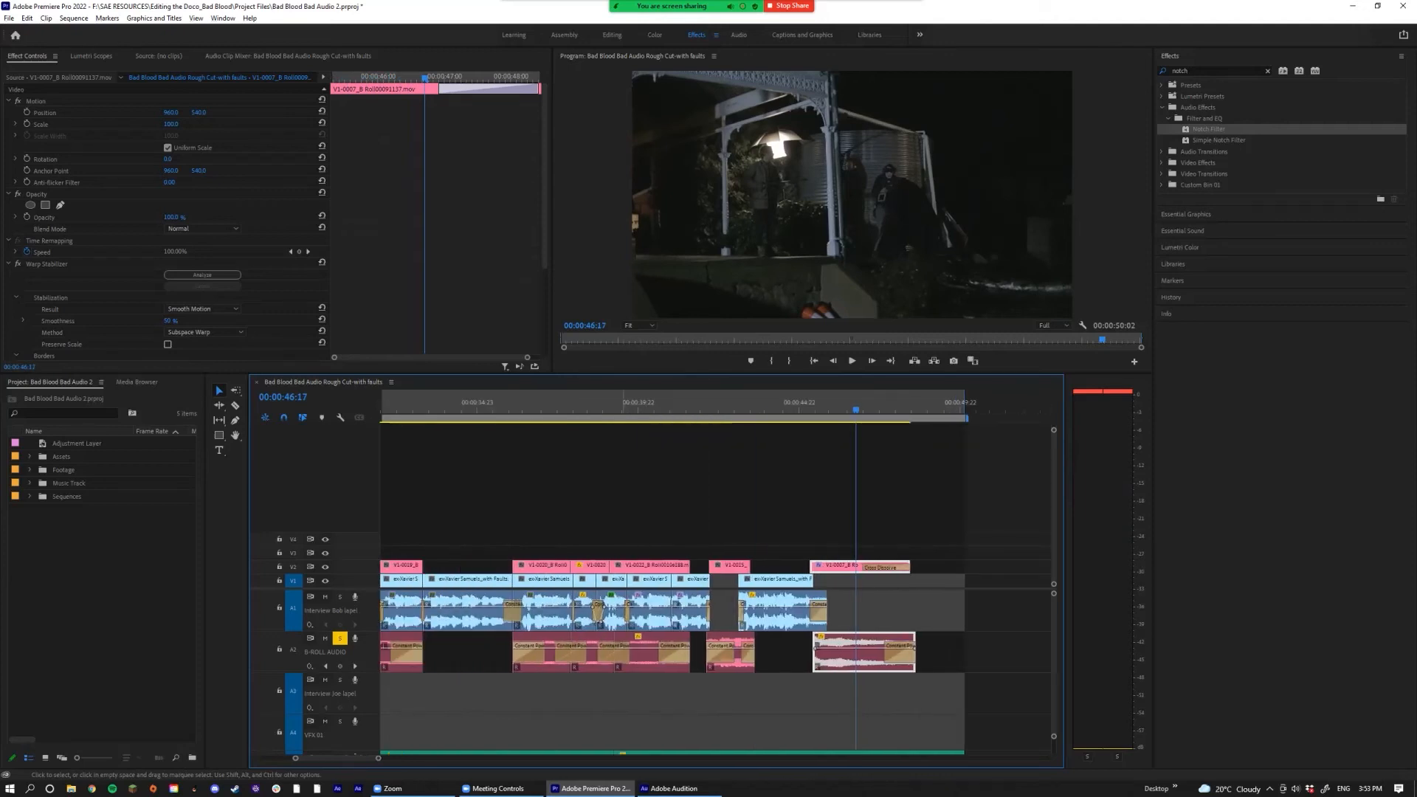
scroll(642, 580, "down", 6)
scroll(642, 579, "up", 2)
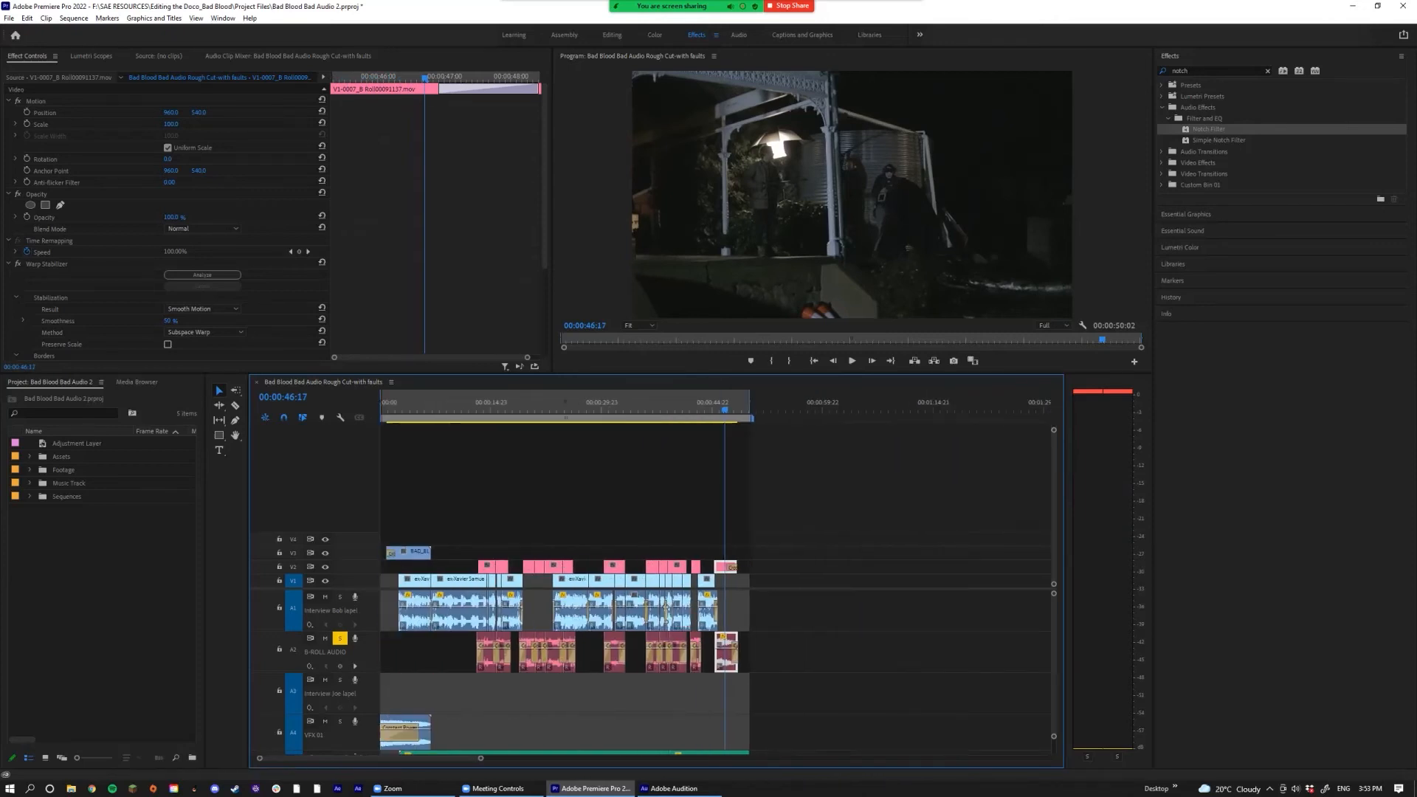
left_click(339, 639)
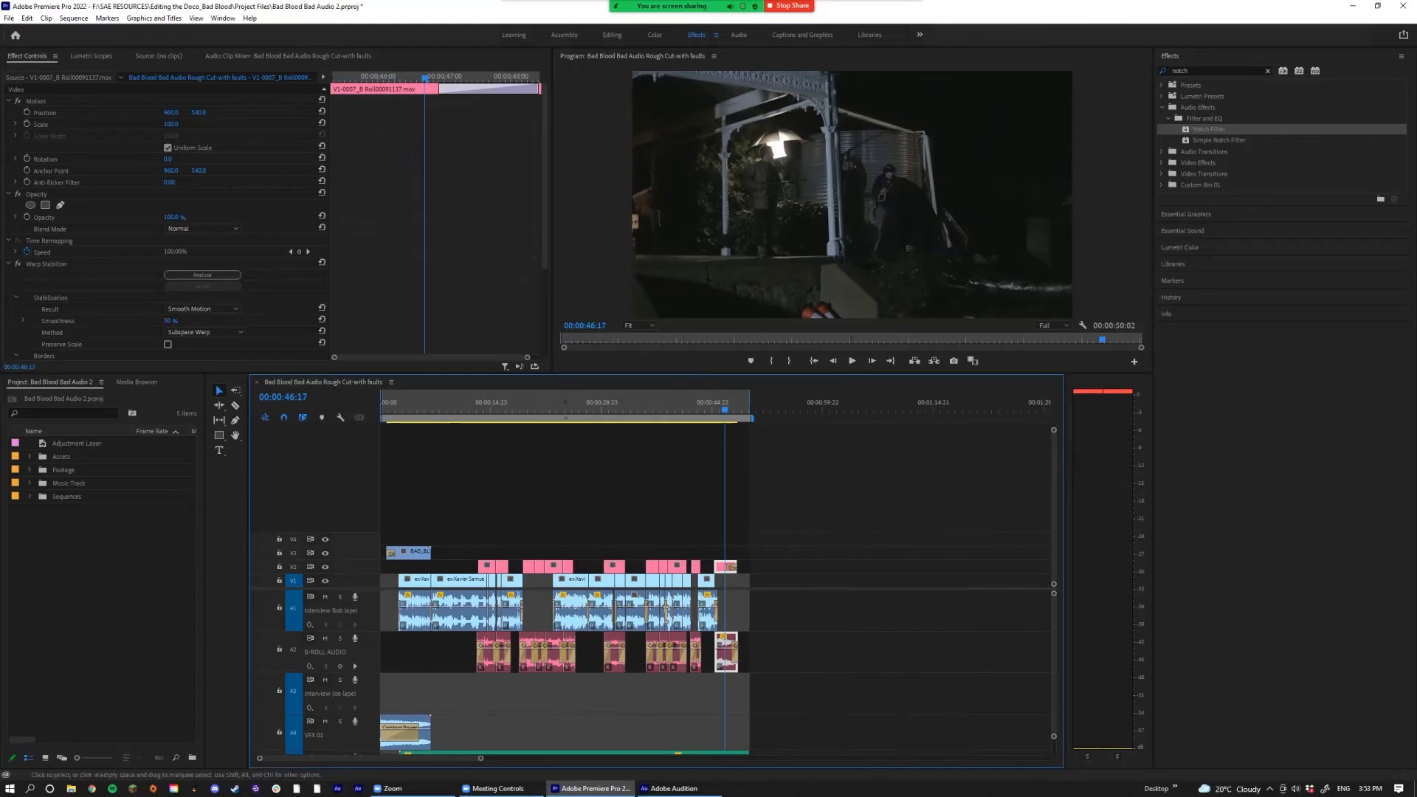
scroll(666, 611, "up", 3)
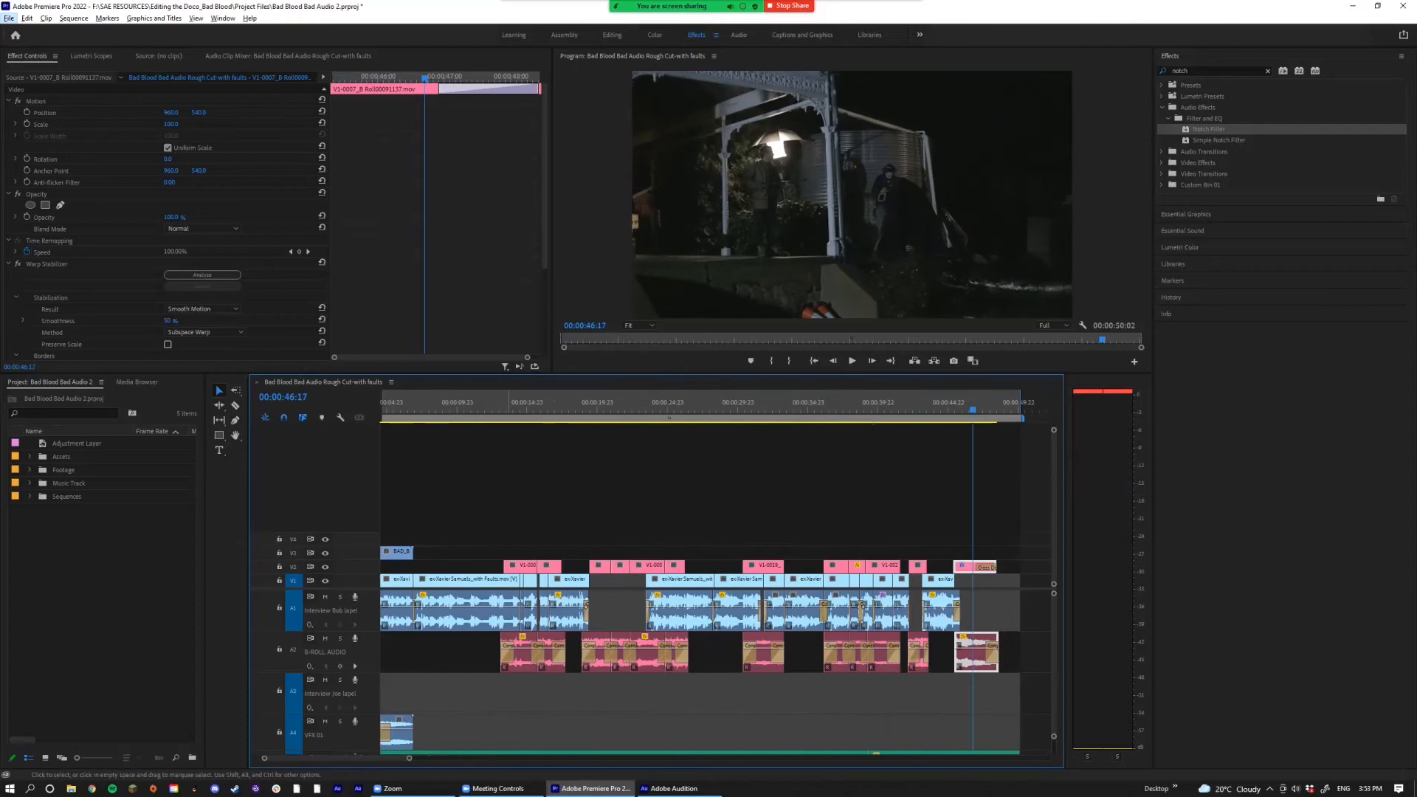
scroll(716, 601, "down", 3)
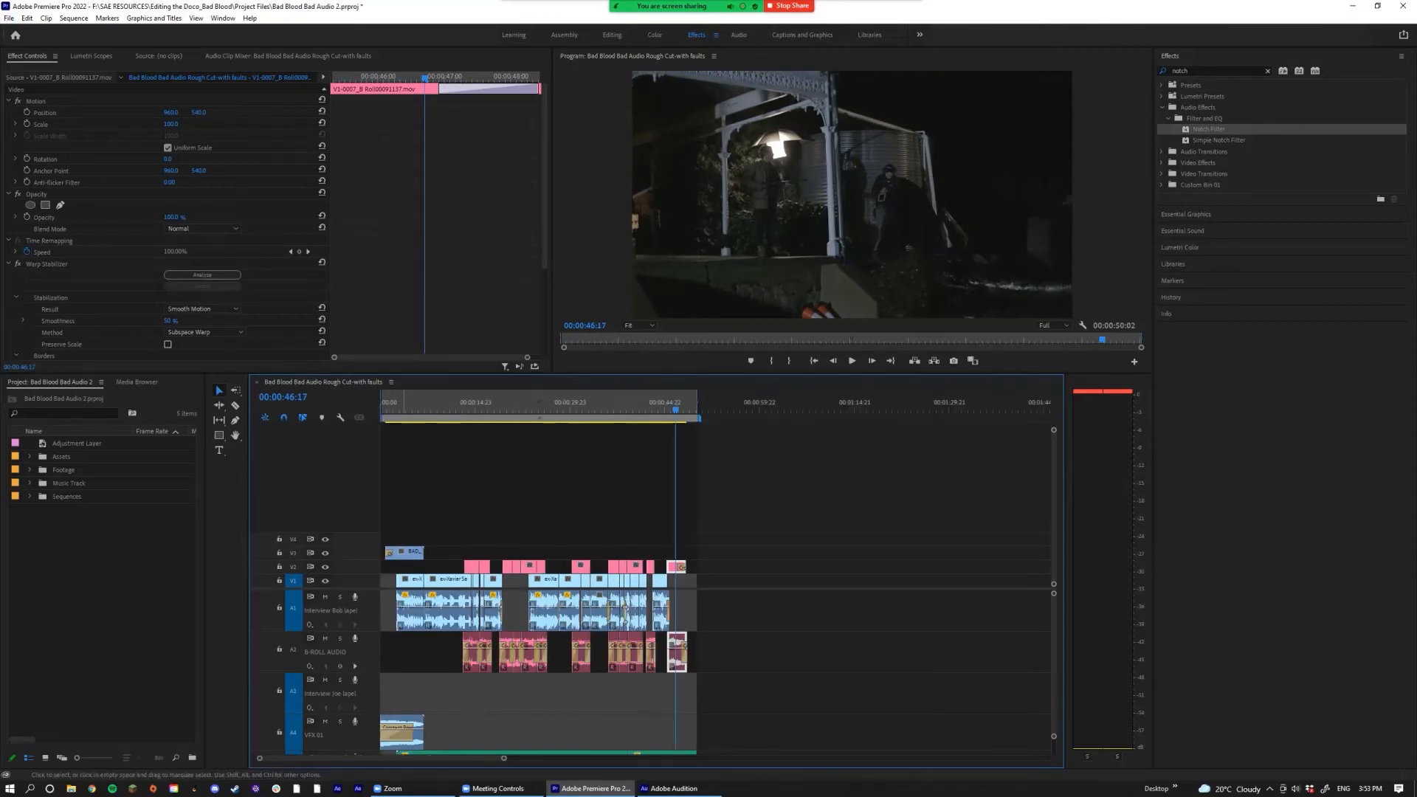
Step: Solo the effects track holding the BAD_BLOOD-Title.mov sound and play the title back from the beginning of the sequence
left_click(403, 552)
left_click(340, 721)
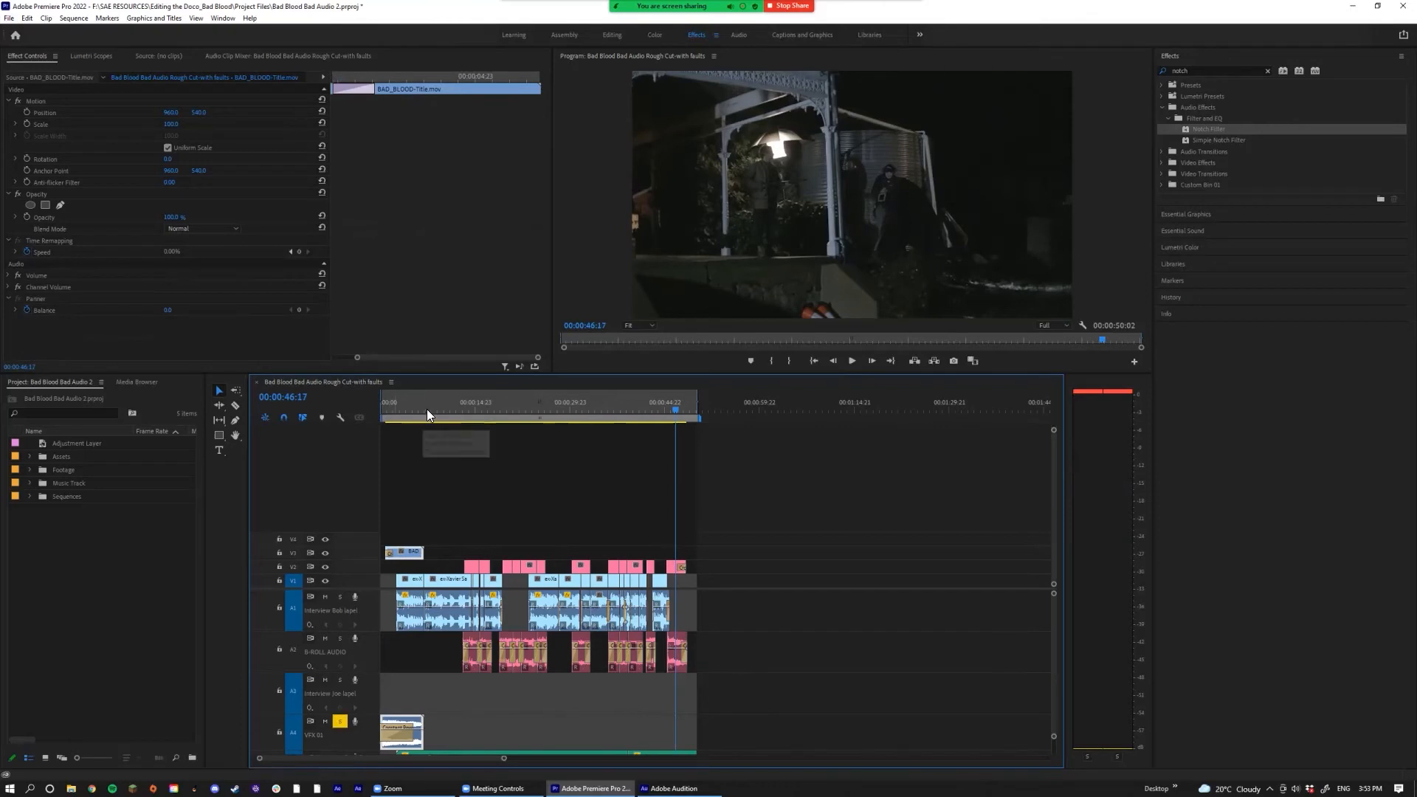
left_click_drag(425, 409, 354, 441)
key("space")
key("equal")
key("equal")
mouse_move(356, 758)
left_mouse_down()
mouse_move(306, 758)
mouse_move(329, 757)
left_mouse_up()
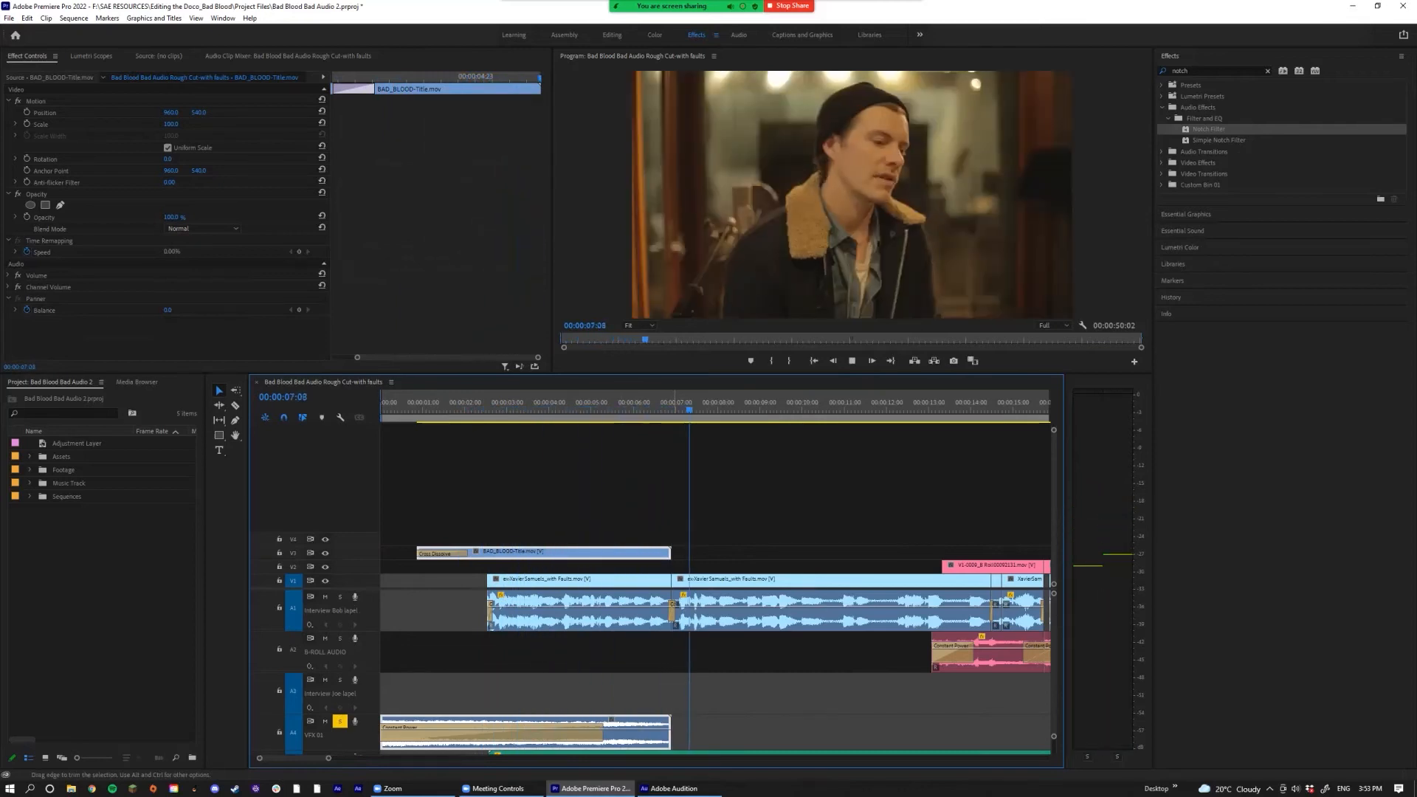
key("space")
Step: Add a Constant Power crossfade at the end of the title clip's audio and play back the fade-out
key("ctrl+shift+d")
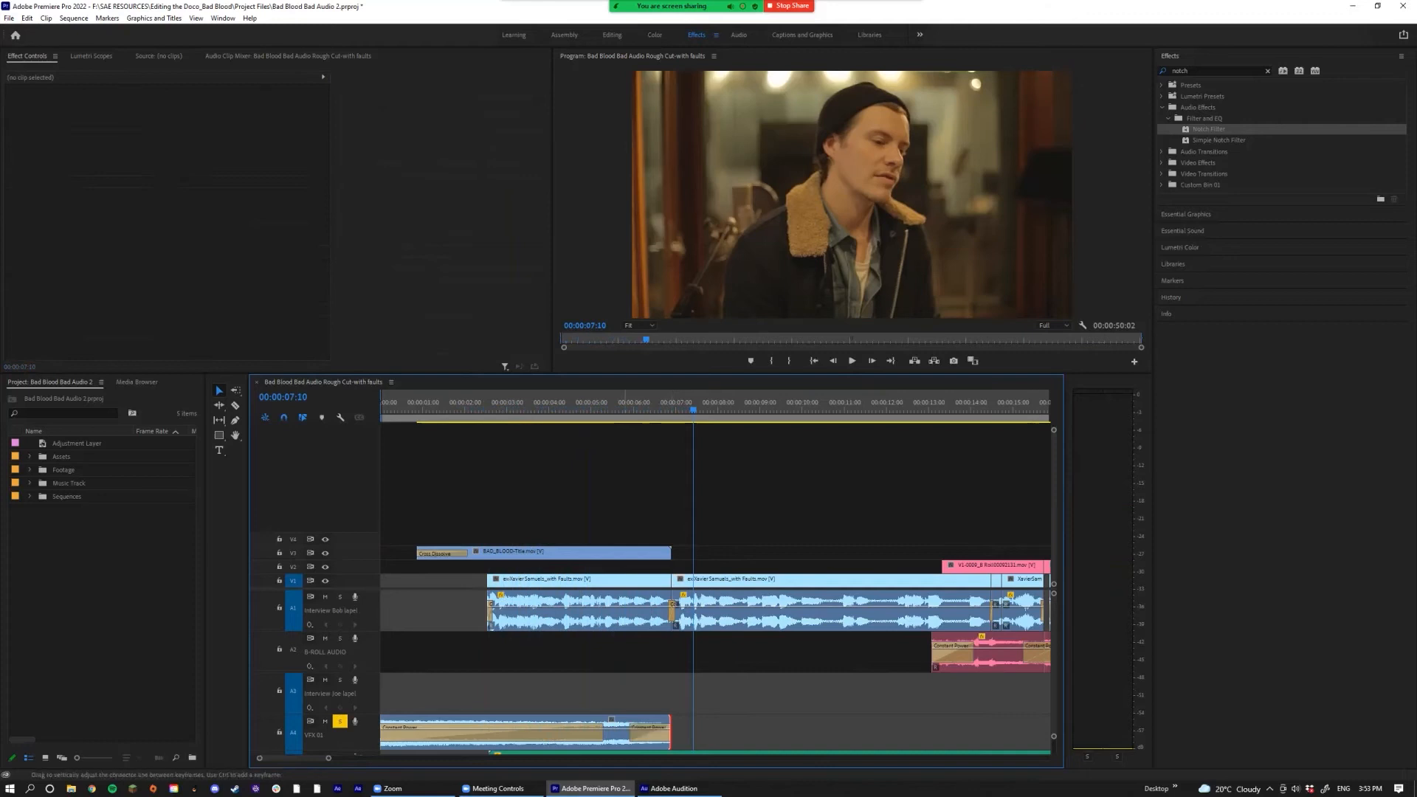
left_click(580, 410)
key("space")
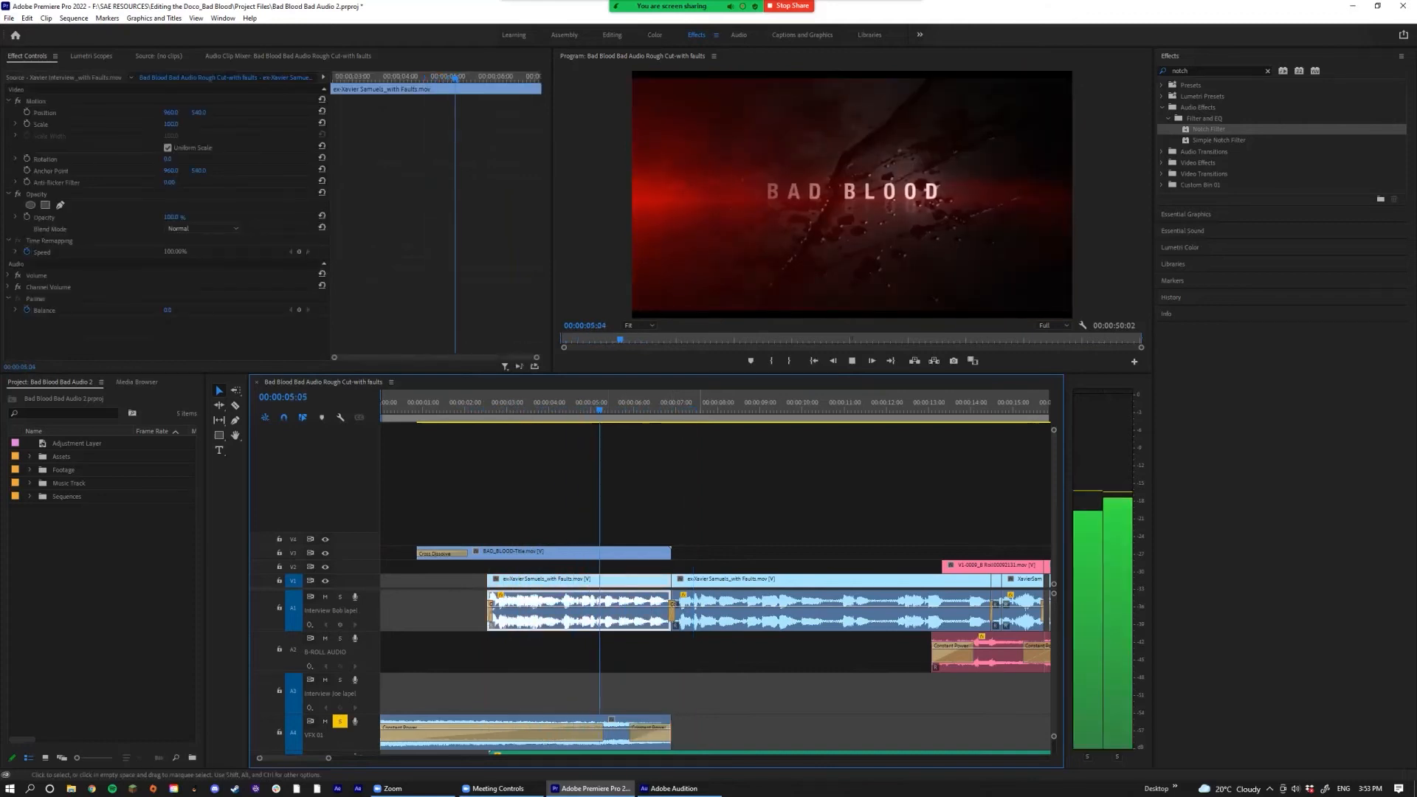
key("space")
Step: Unsolo the title effects track and solo the Music track instead
key("minus")
key("minus")
key("minus")
key("minus")
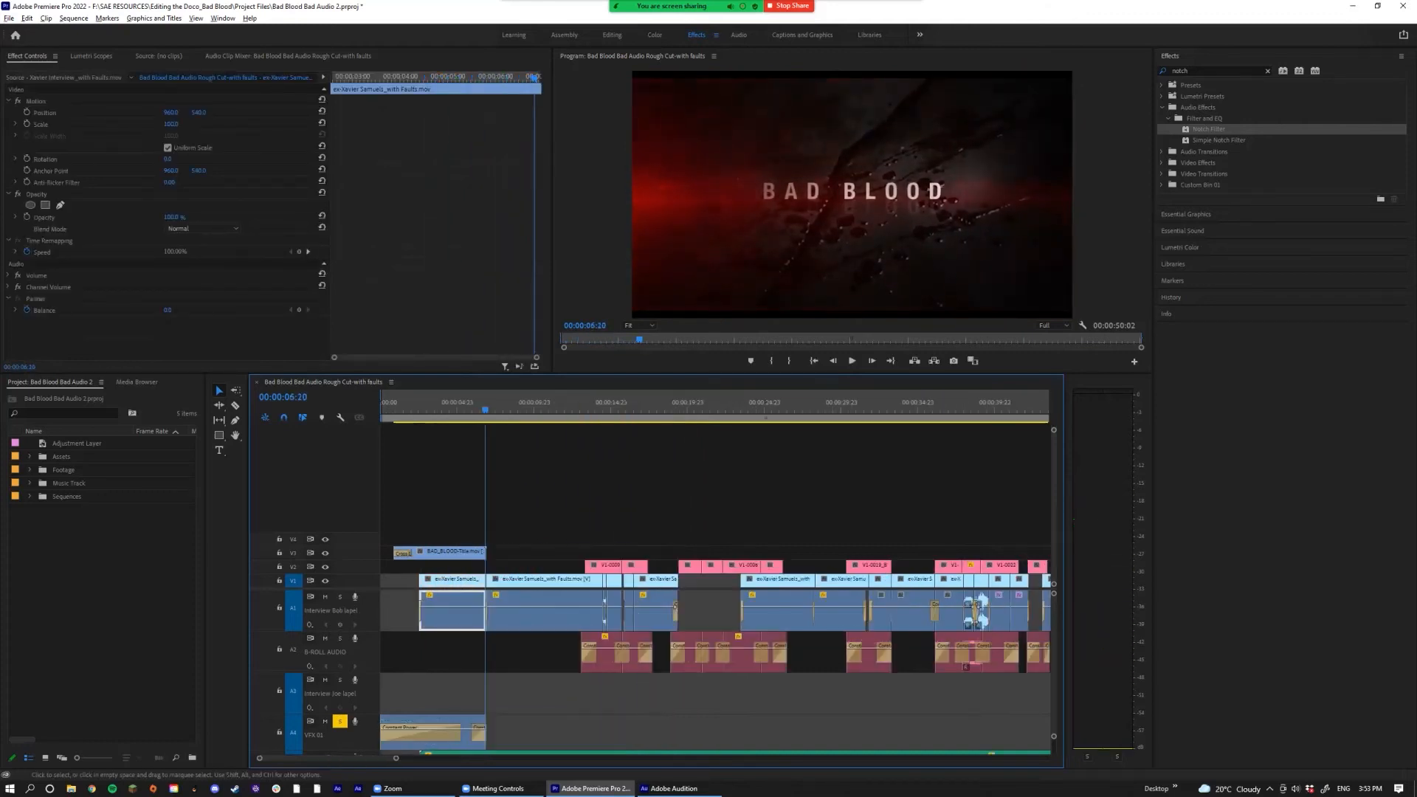
scroll(638, 610, "down", 2)
left_click(339, 662)
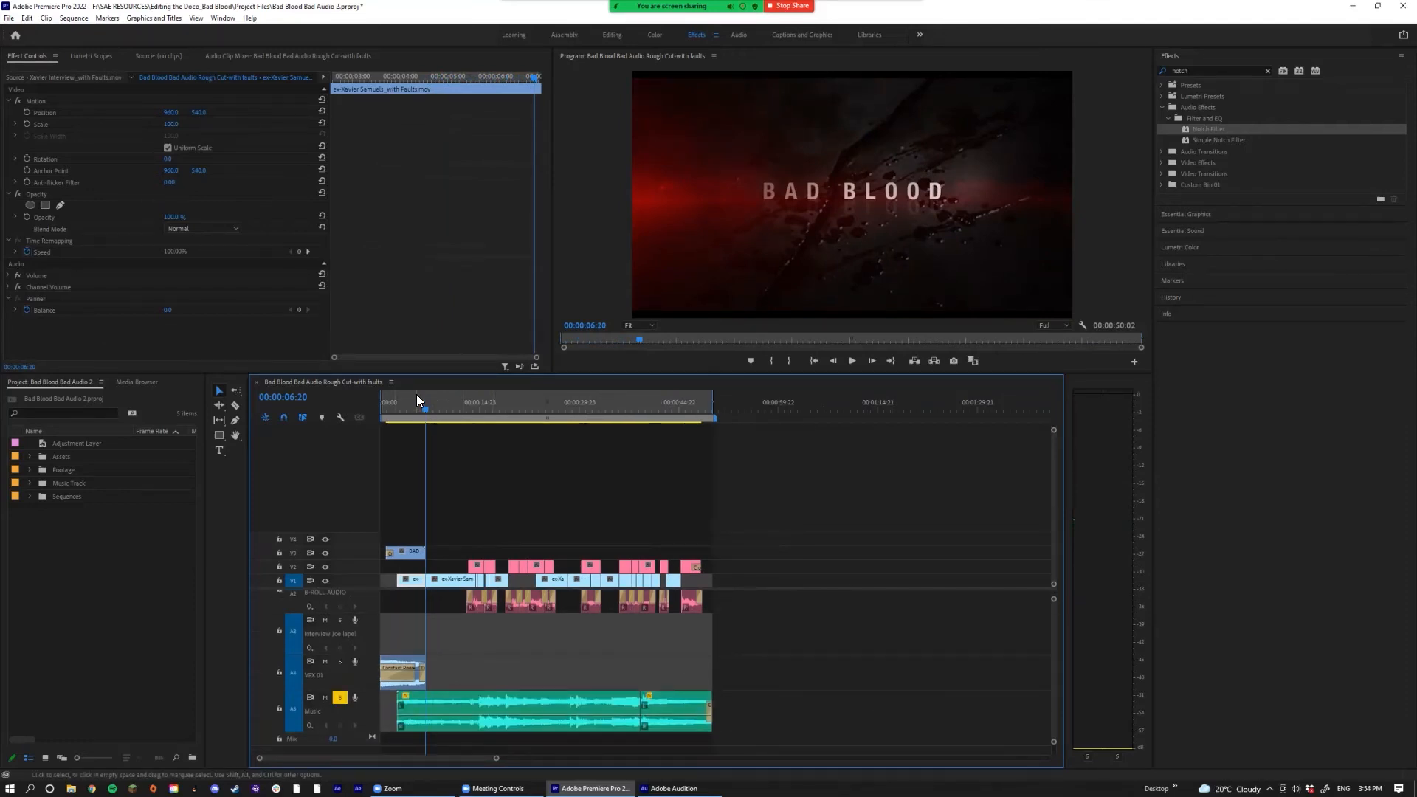
Step: Play back the soloed music from near the sequence start, skipping ahead to the cut between the two music clips
left_click(391, 416)
key("space")
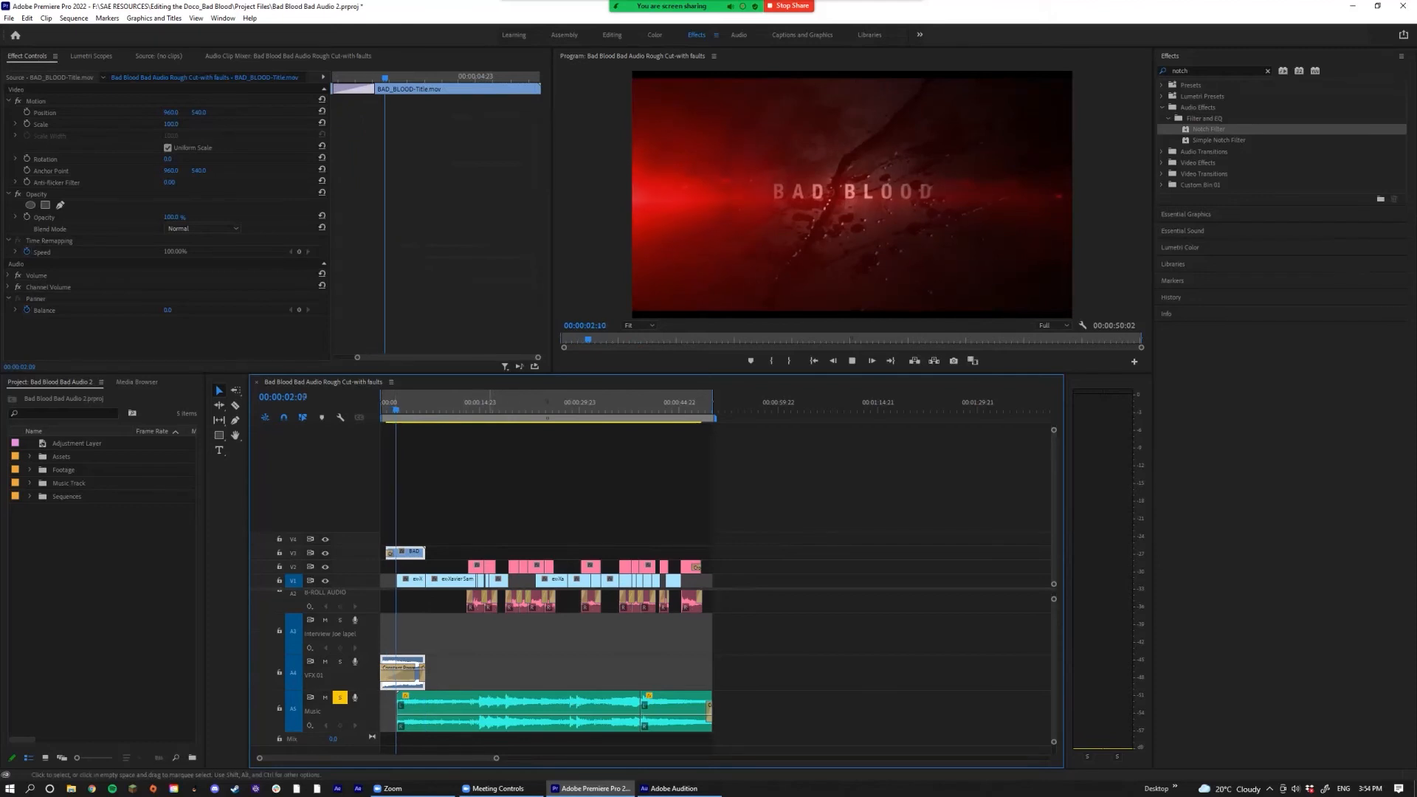
left_click_drag(503, 422, 609, 418)
scroll(636, 434, "up", 8)
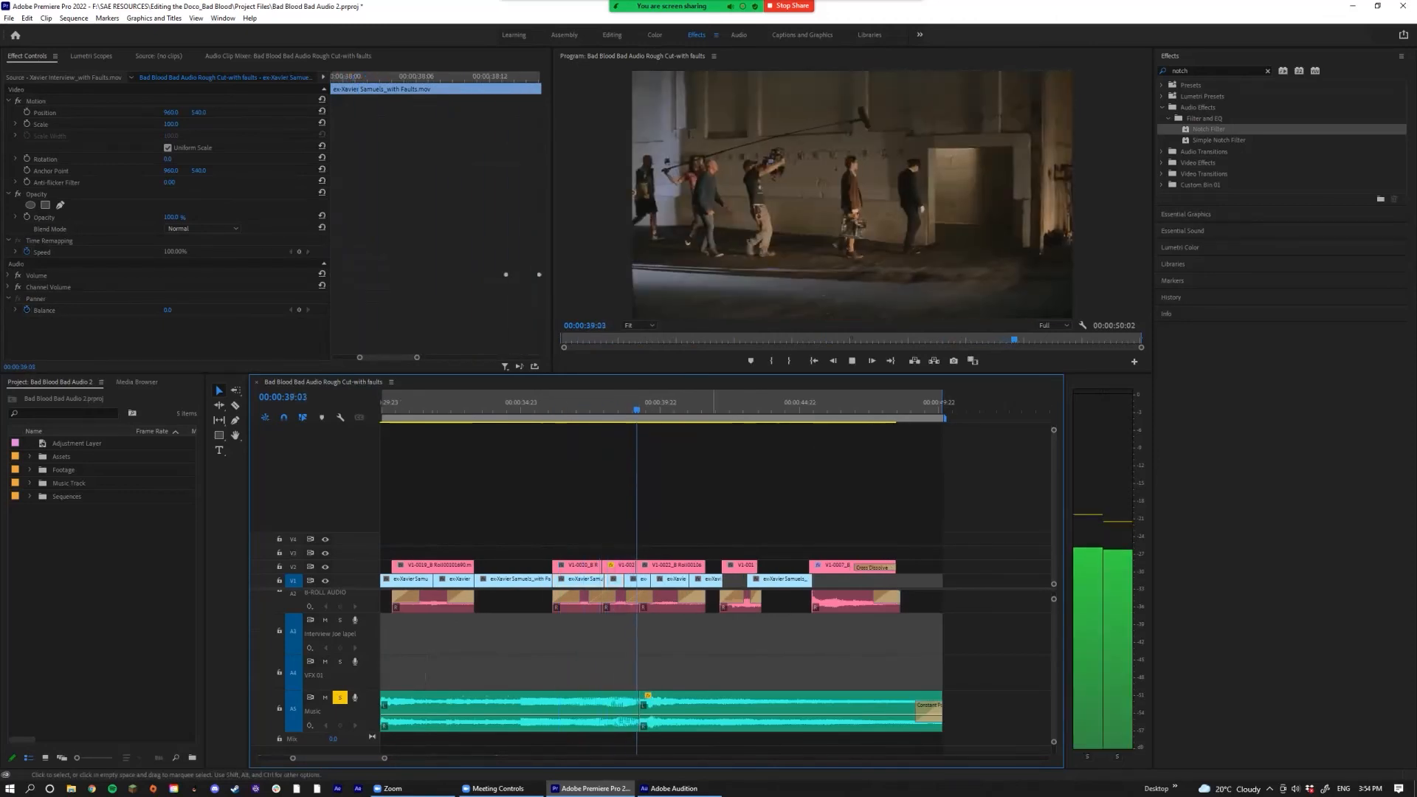
key("space")
Step: Remove the Volume and Channel Volume attributes from both music clips, leaving Panner out of the removal
left_click_drag(727, 668, 590, 709)
right_click(590, 702)
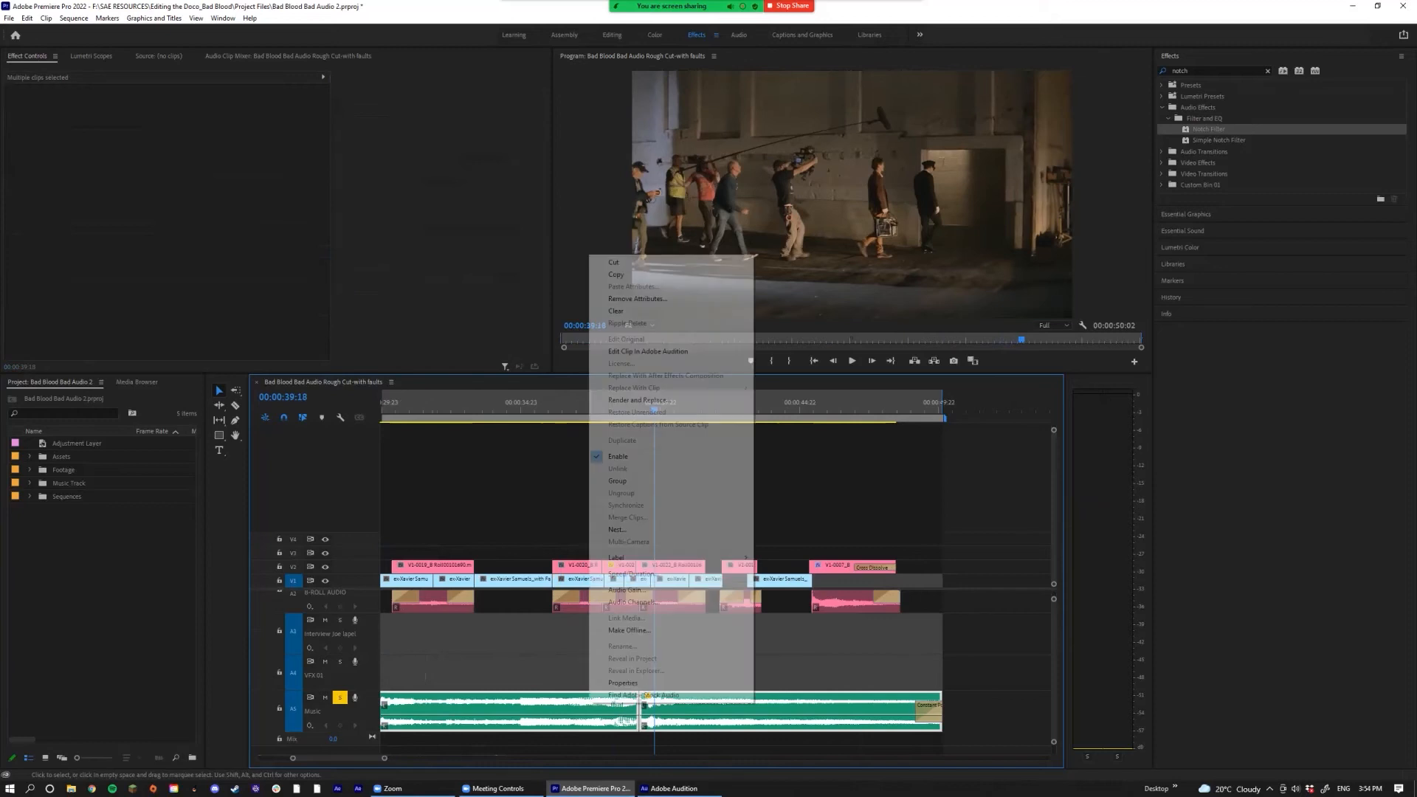
left_click(649, 299)
left_click(623, 436)
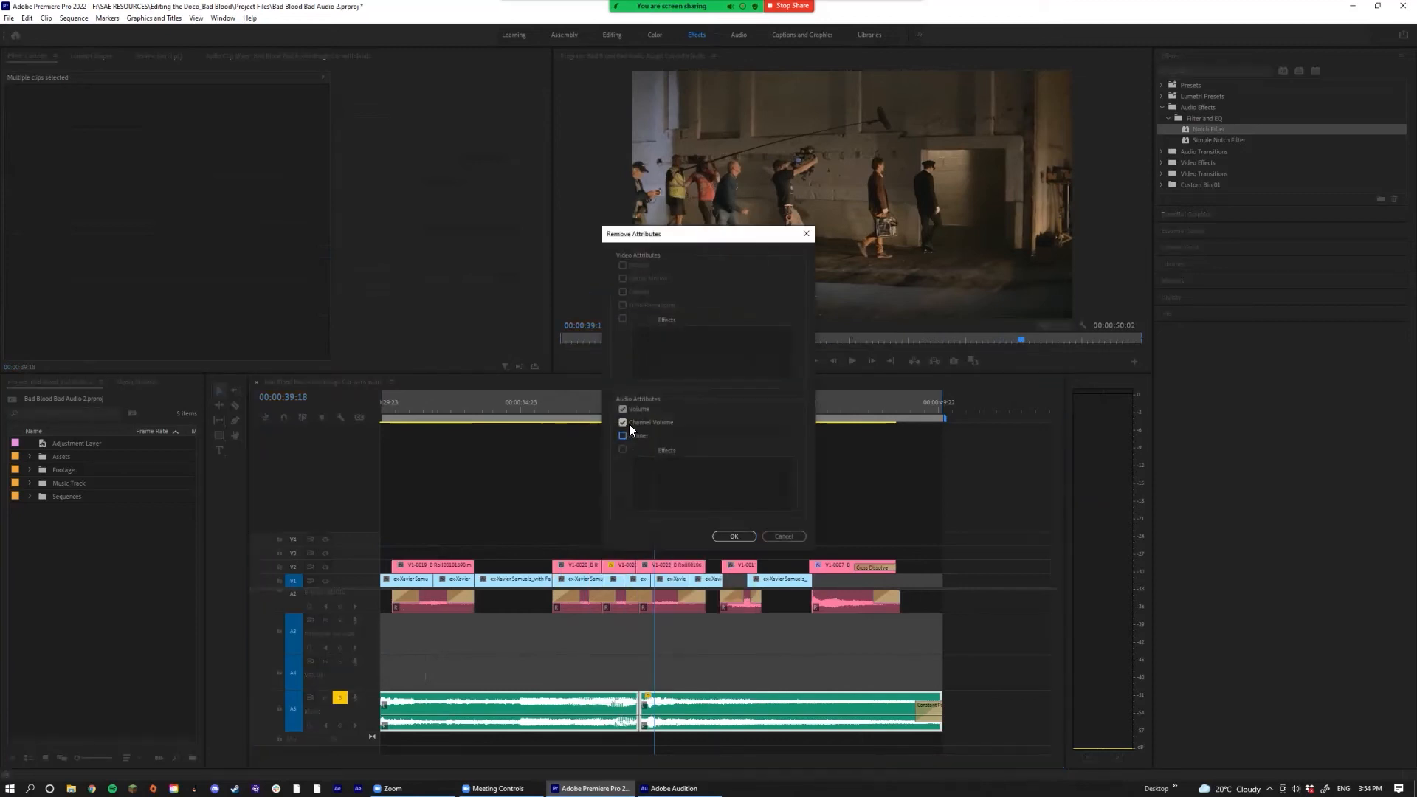
left_click(730, 537)
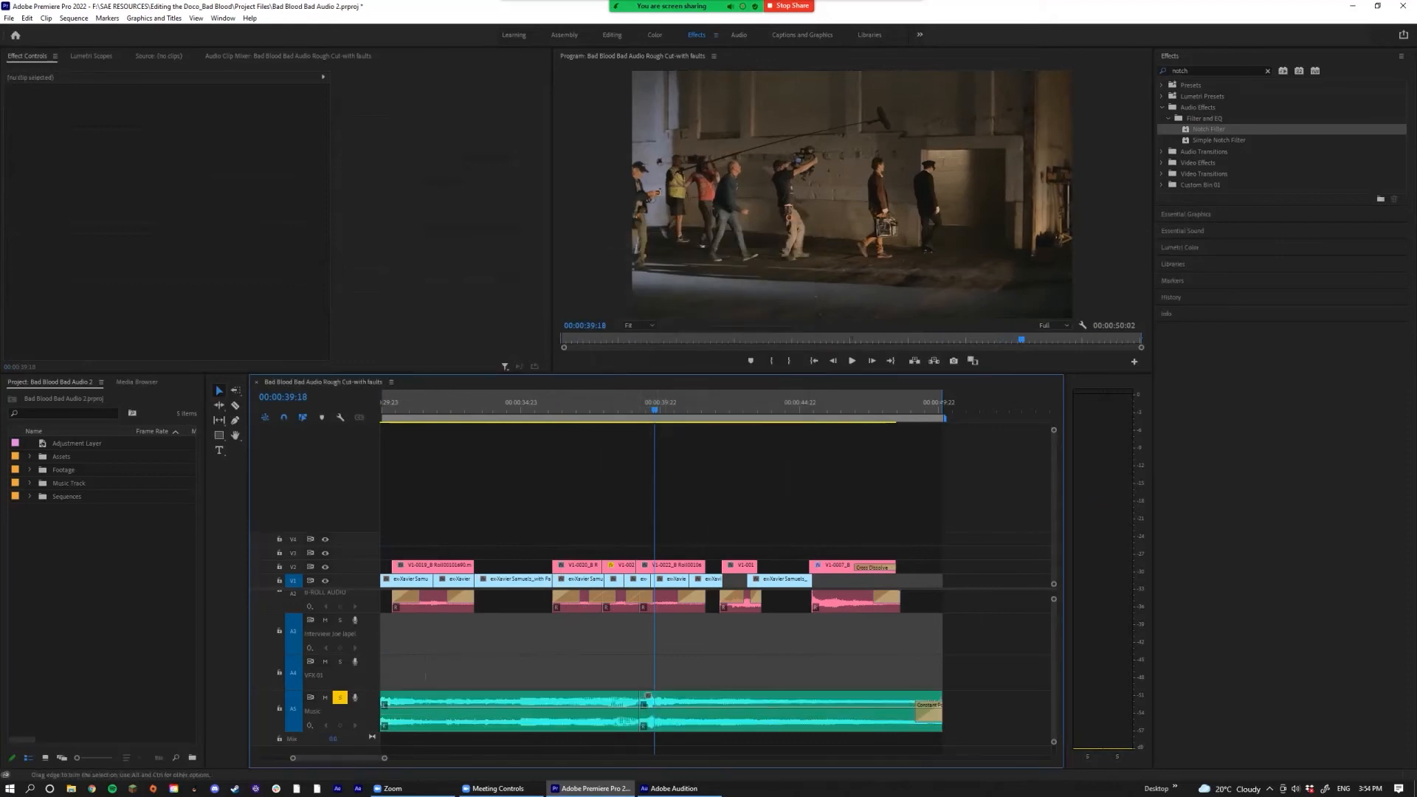
Step: Play back the soloed music across the cut between the two music clips
left_click(609, 417)
key("space")
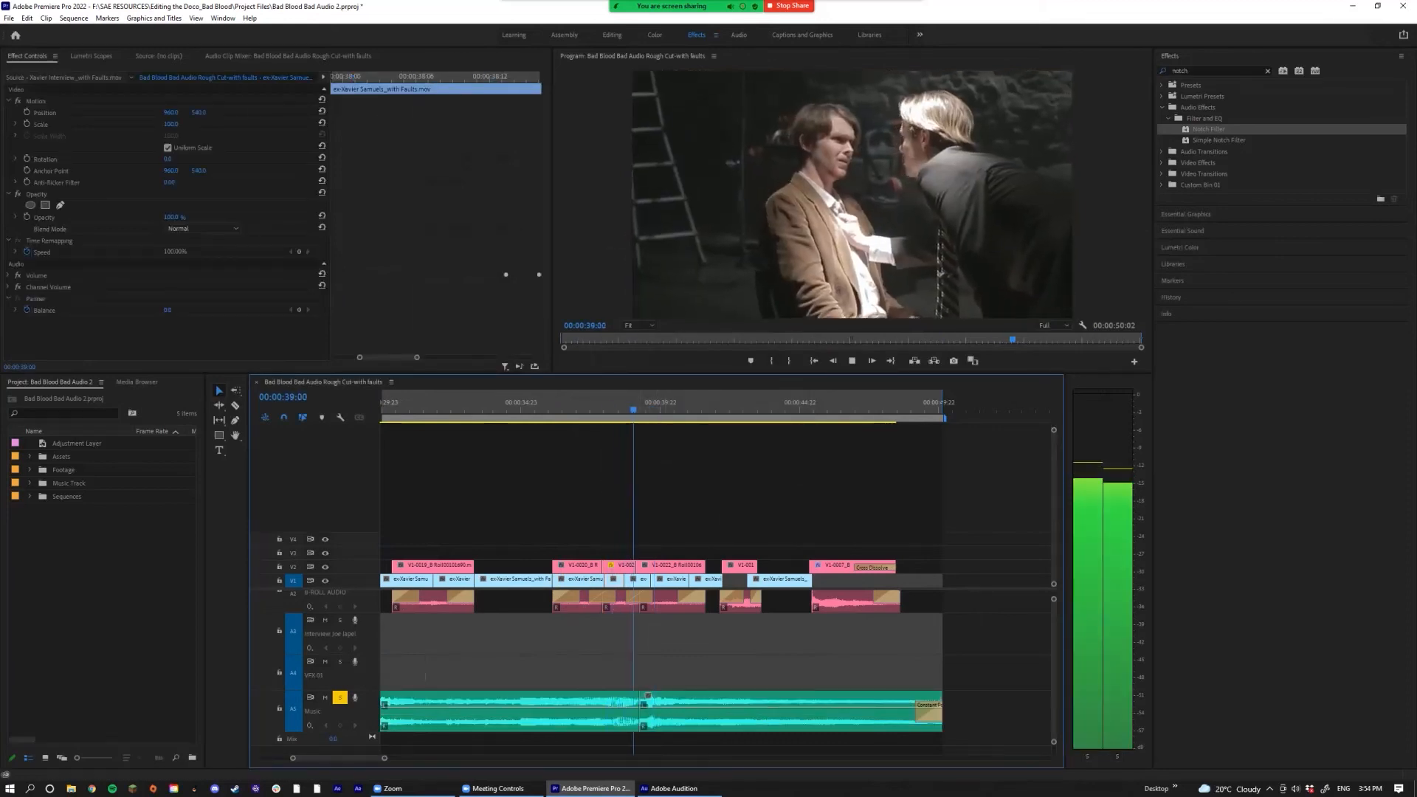
left_click(617, 404)
key("space")
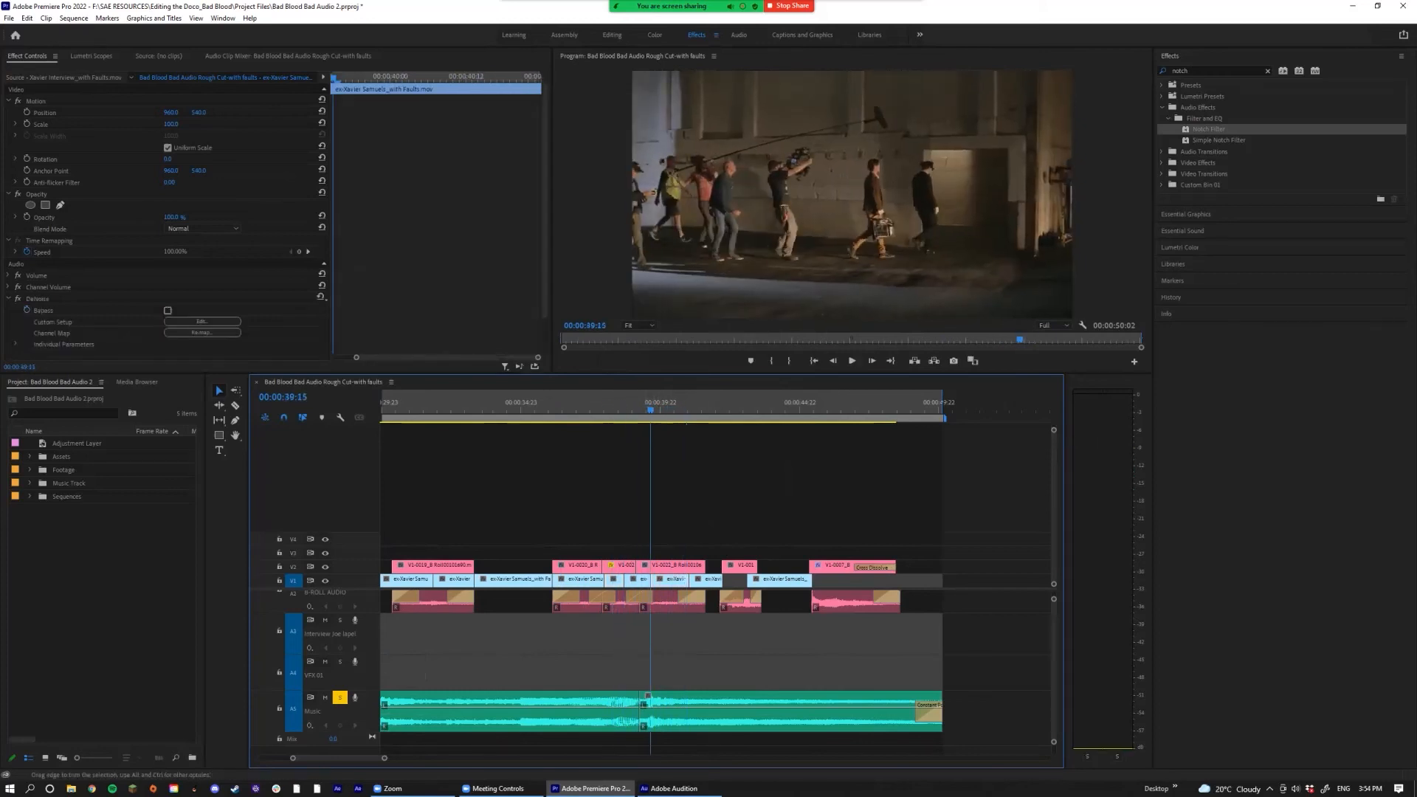
Step: Add a Constant Power crossfade at the cut between the two music clips, lengthen it to about 5 seconds and play it back
left_click(640, 705)
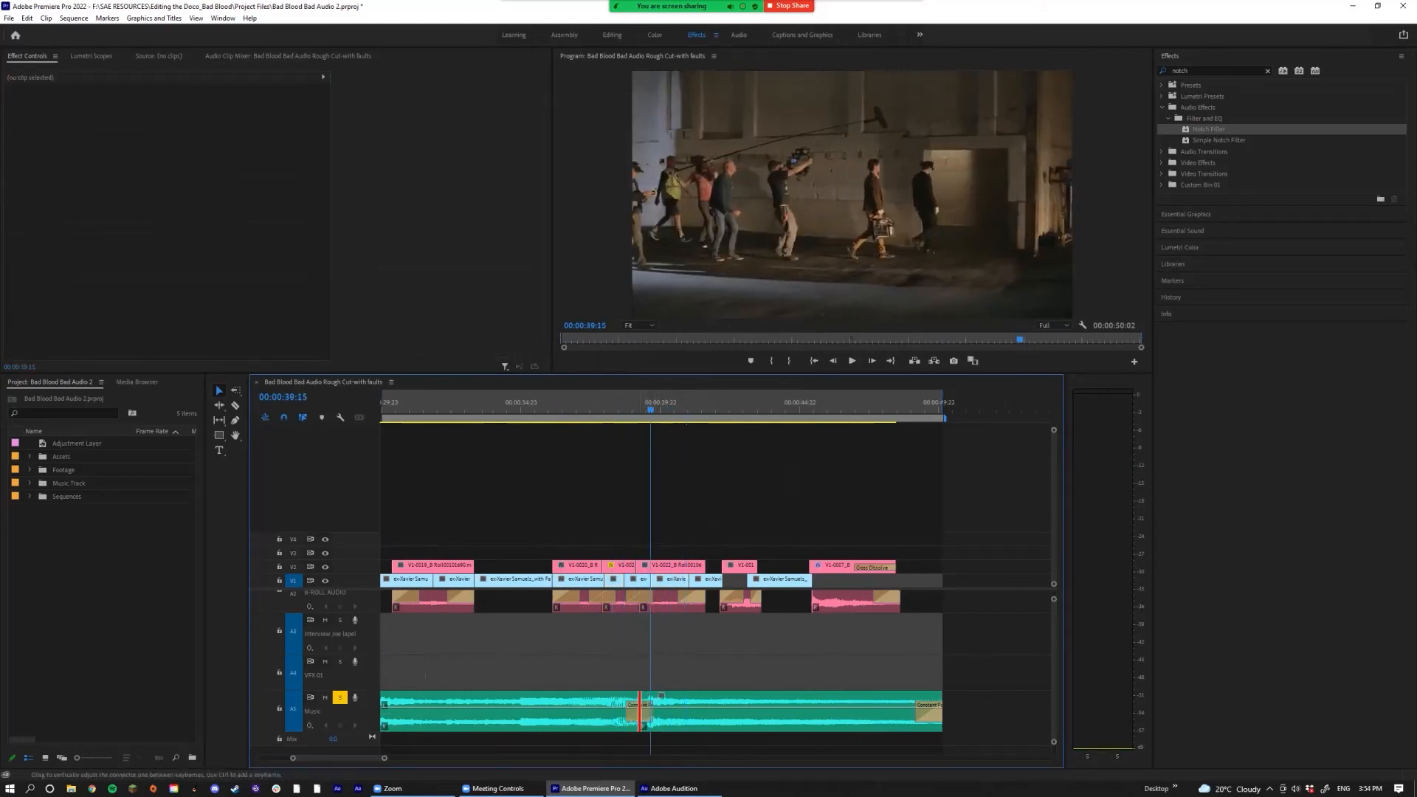
left_click_drag(649, 707, 713, 708)
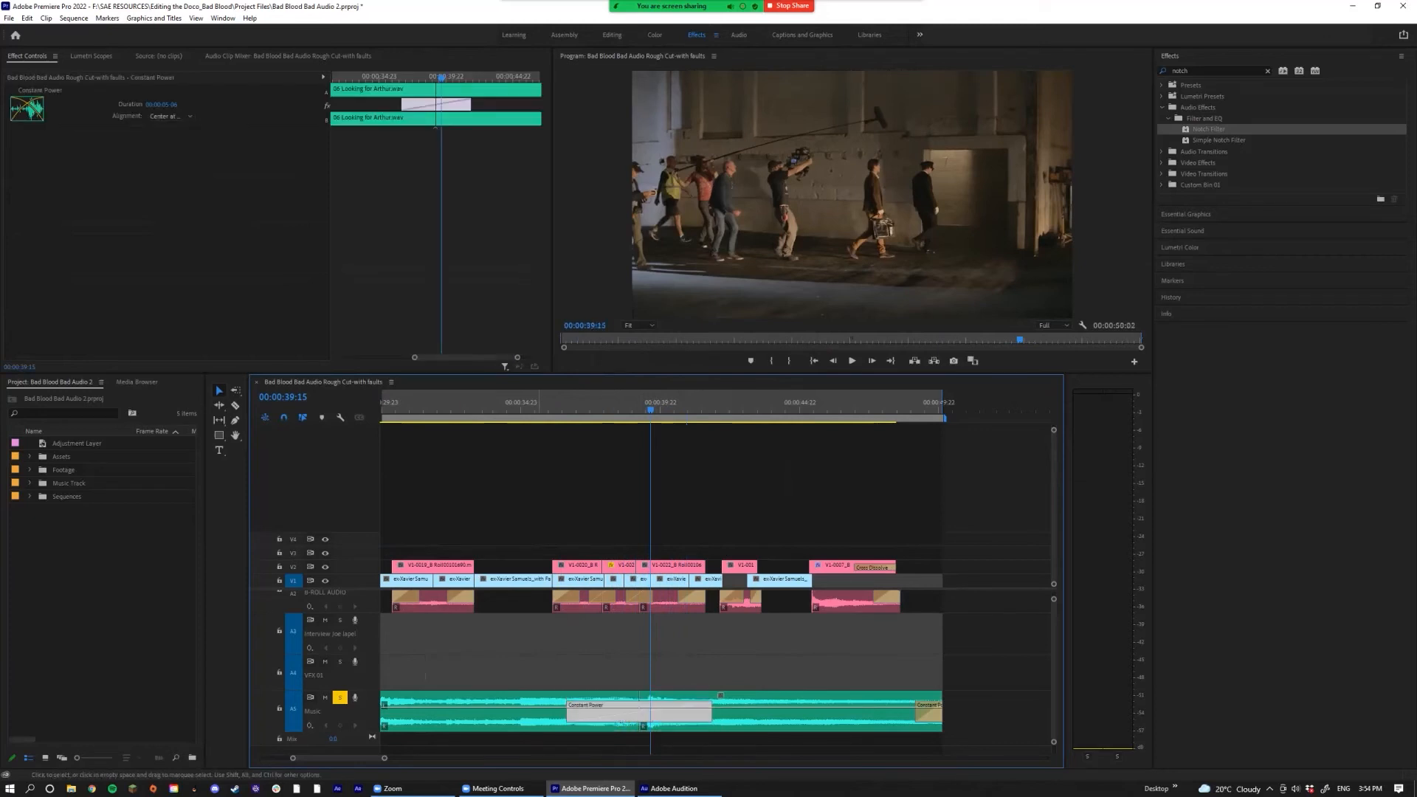
left_click(546, 409)
key("space")
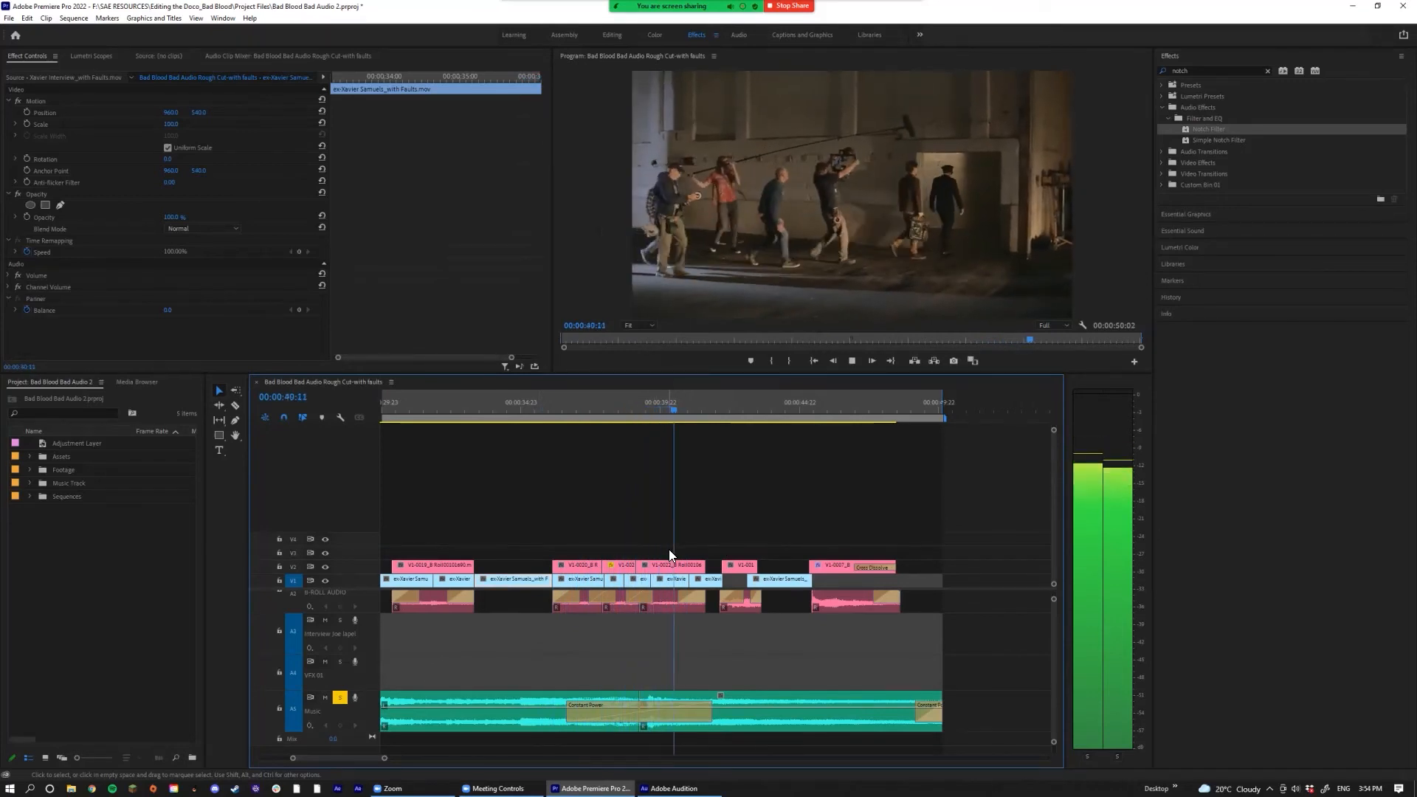
key("alt+space")
key("Escape")
key("space")
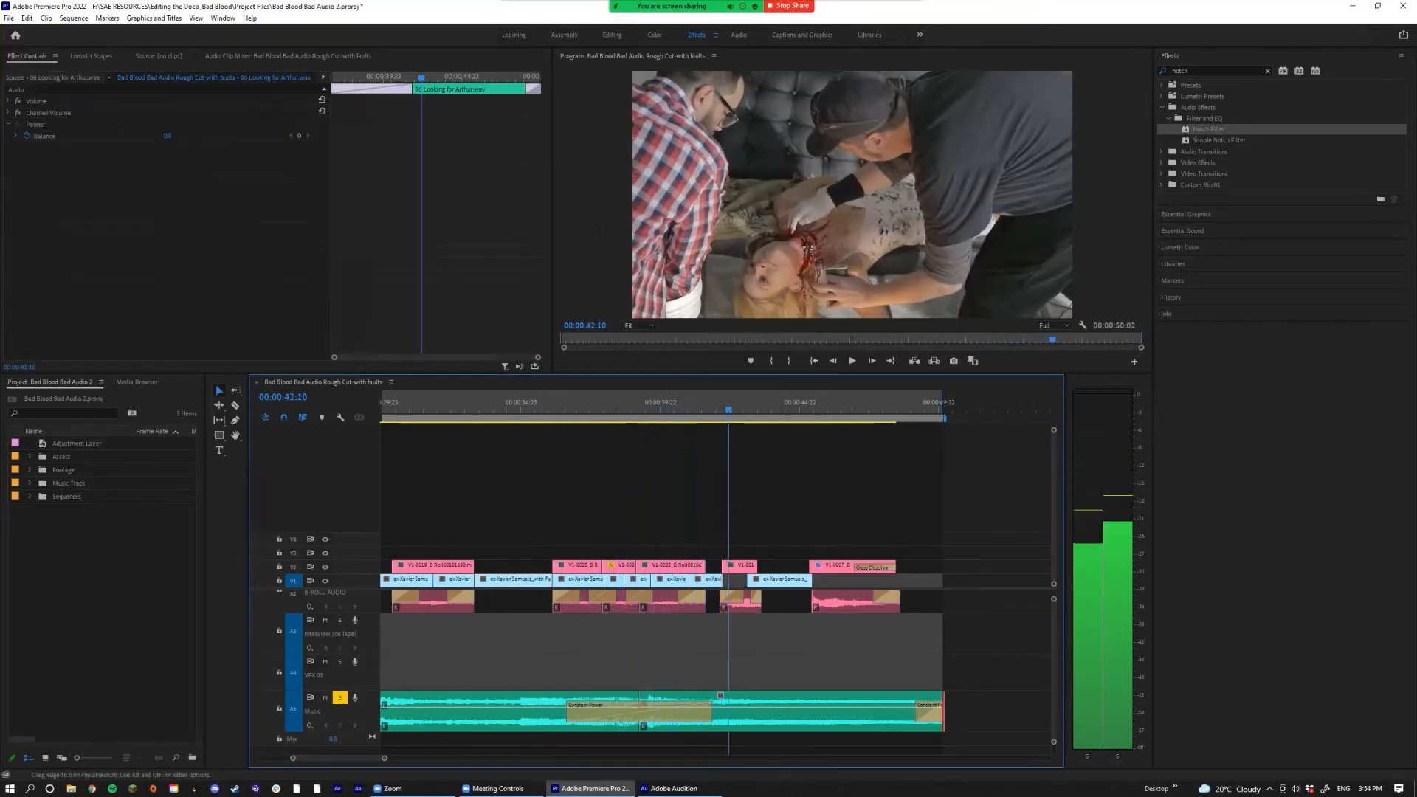
Step: Lengthen the fade-out at the end of the second music clip and play back the ending
left_click_drag(916, 715, 892, 715)
key("space")
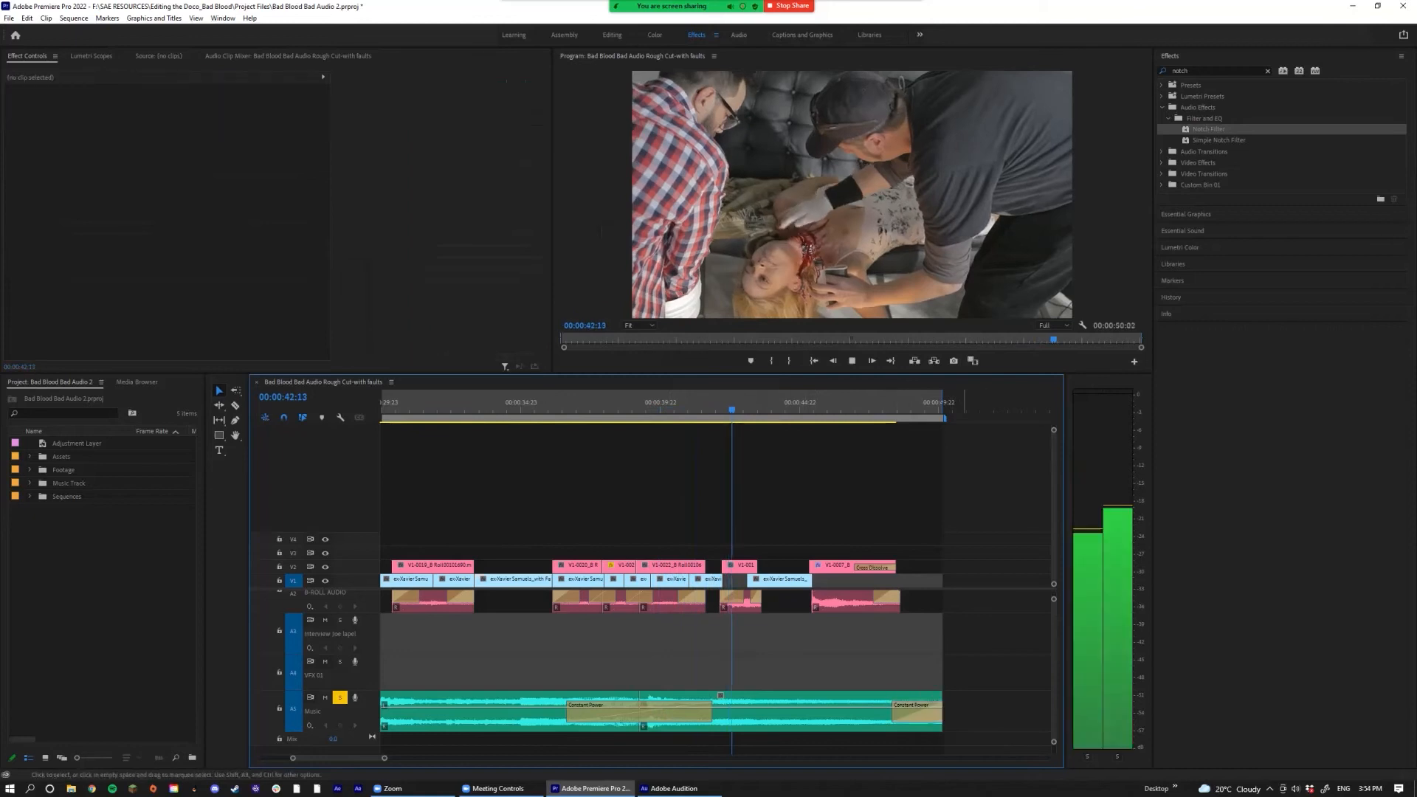
left_click(883, 407)
key("space")
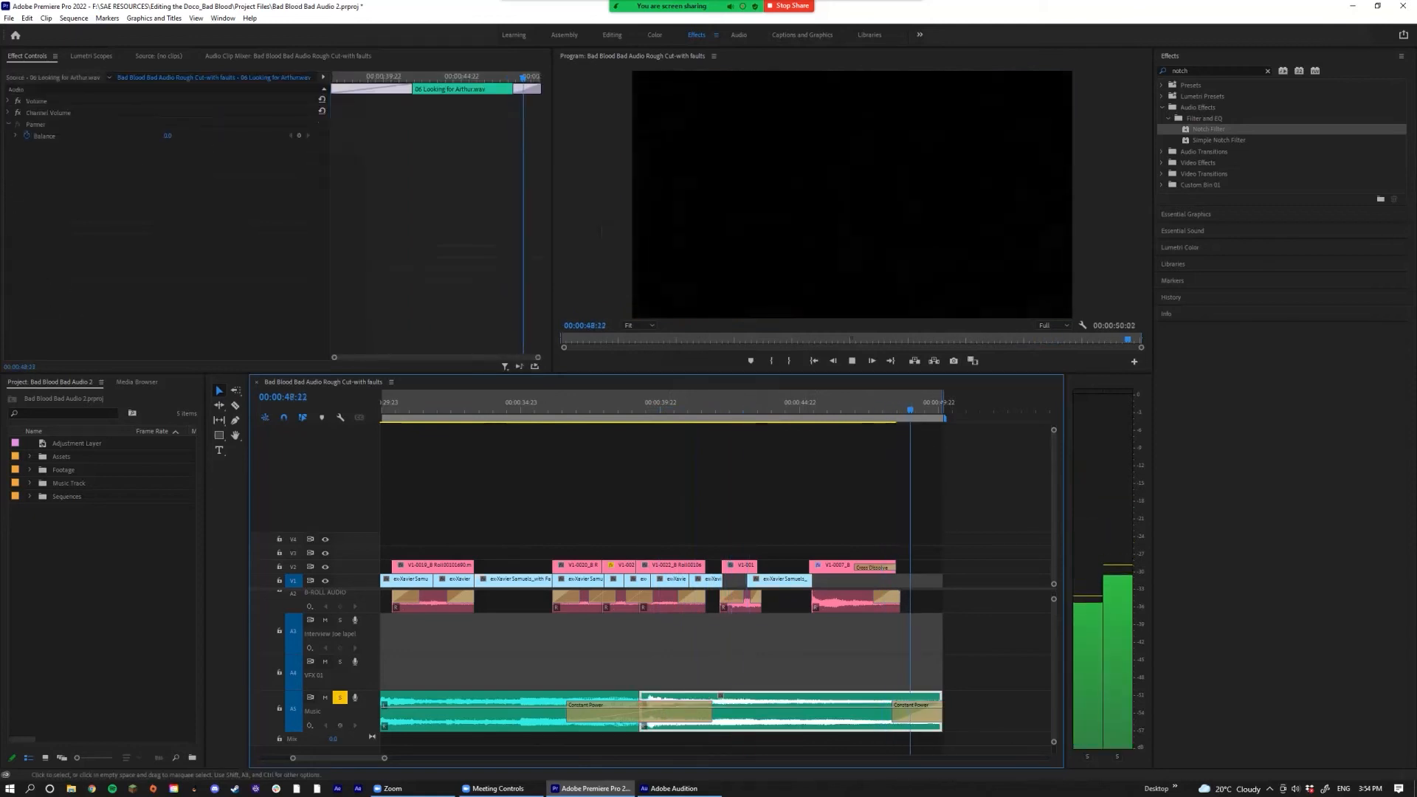
Step: Minimize all timeline tracks with the whole sequence in view and place the playhead on the title at 00:00:03:15
key("backslash")
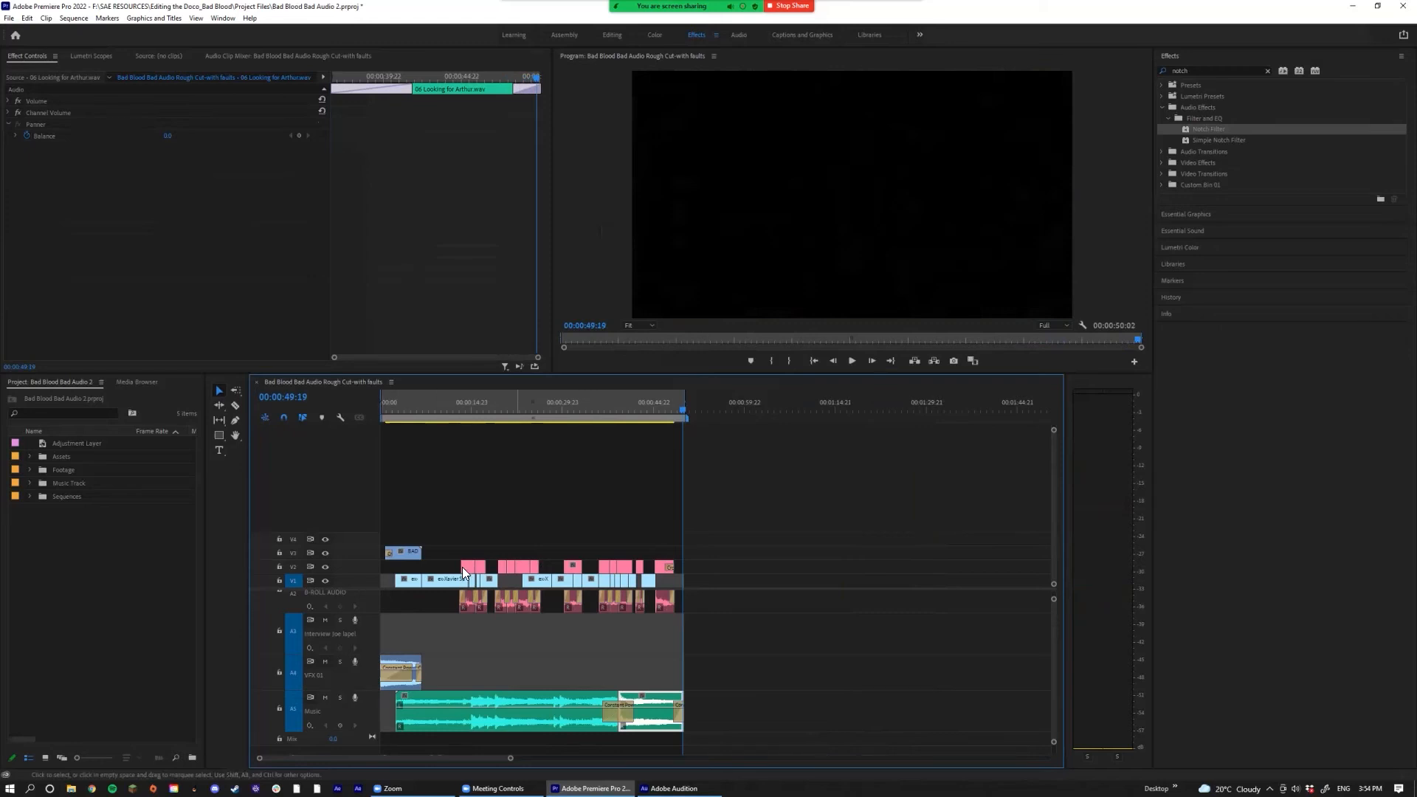
key("backslash")
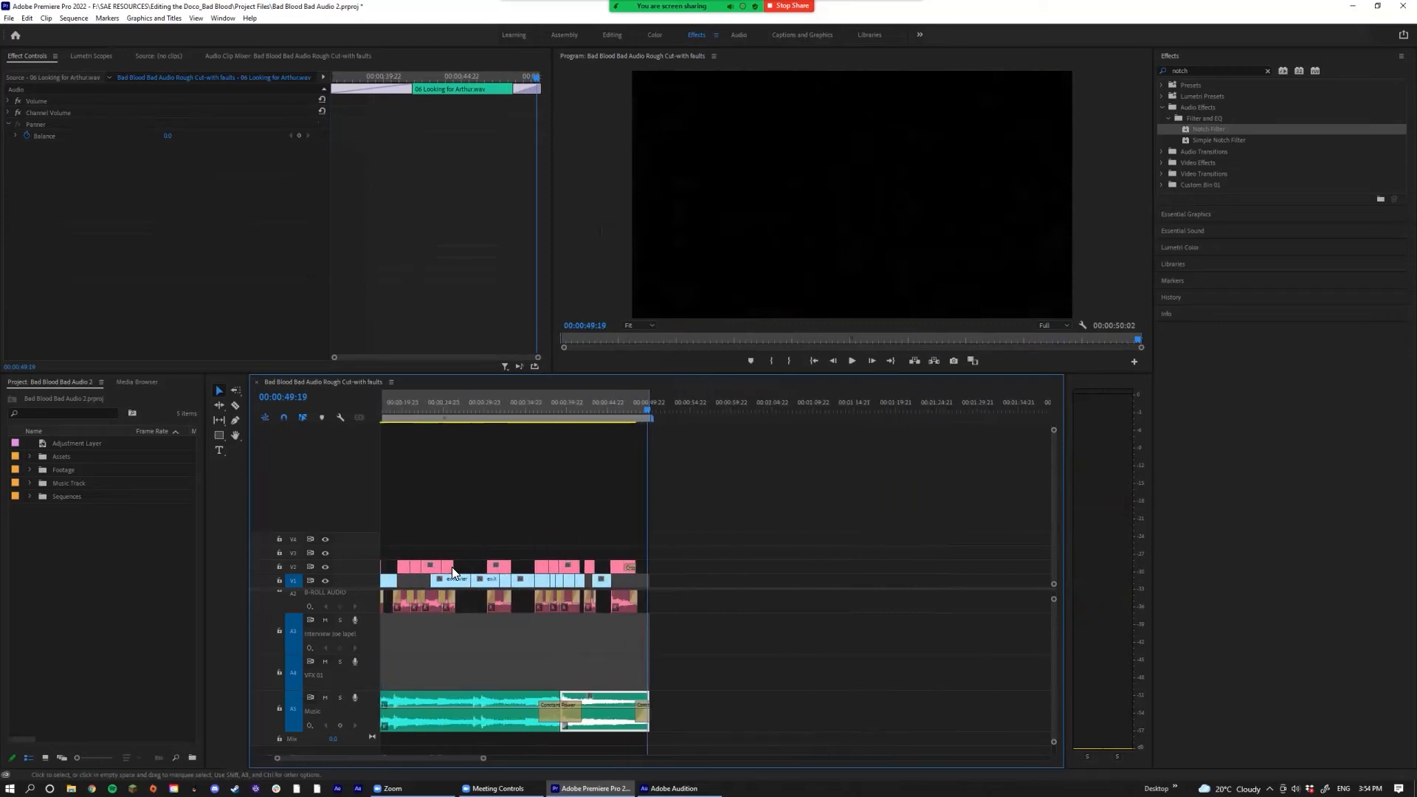
key("backslash")
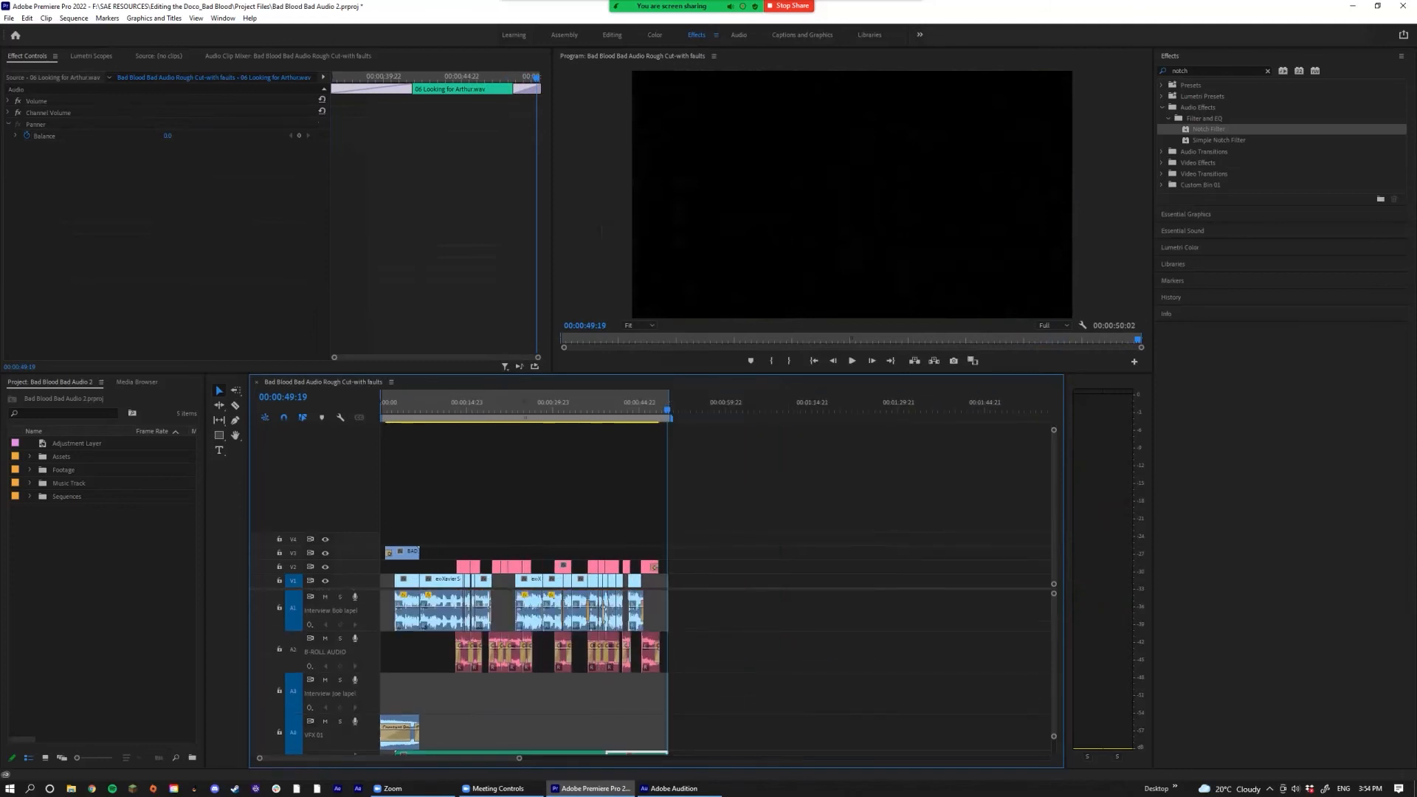
left_click(341, 417)
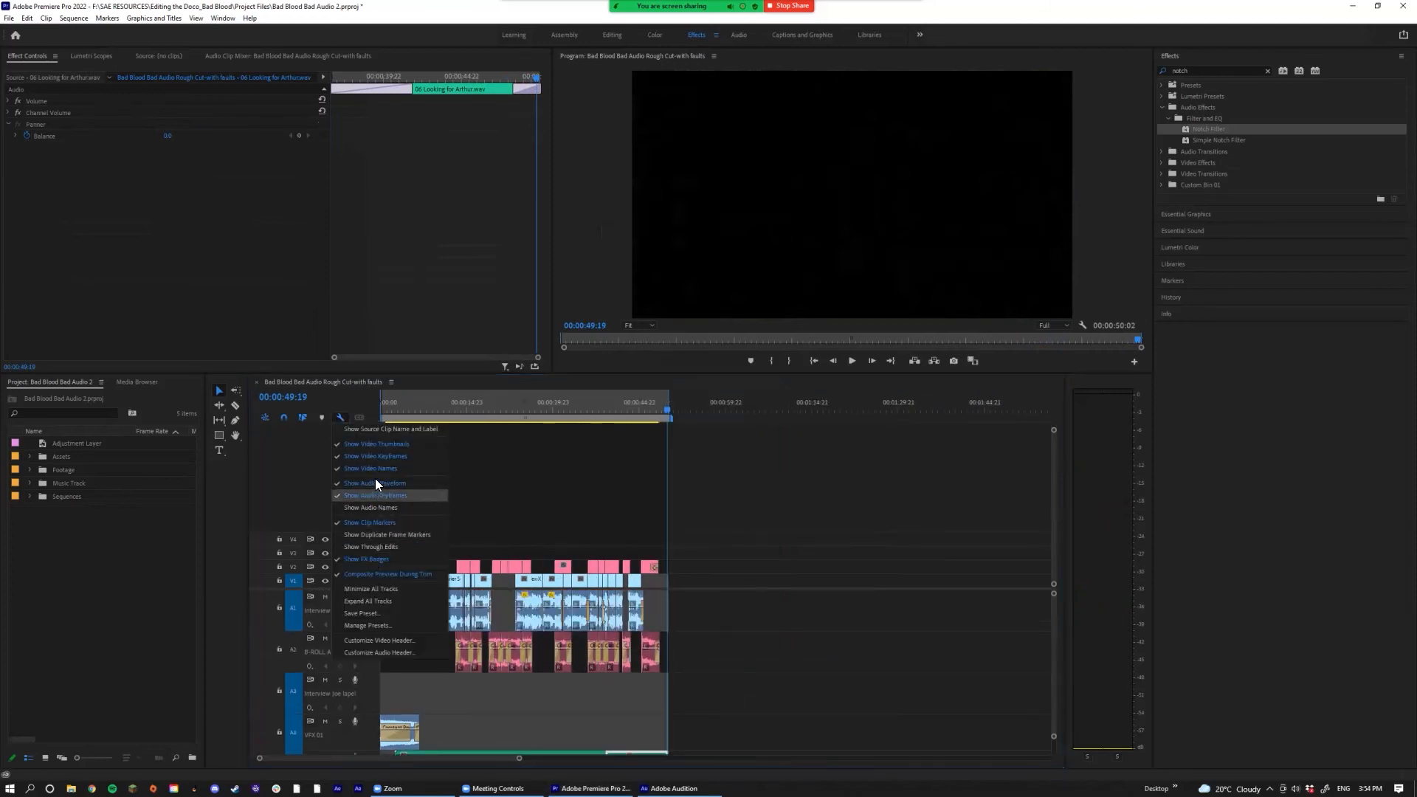
left_click(370, 588)
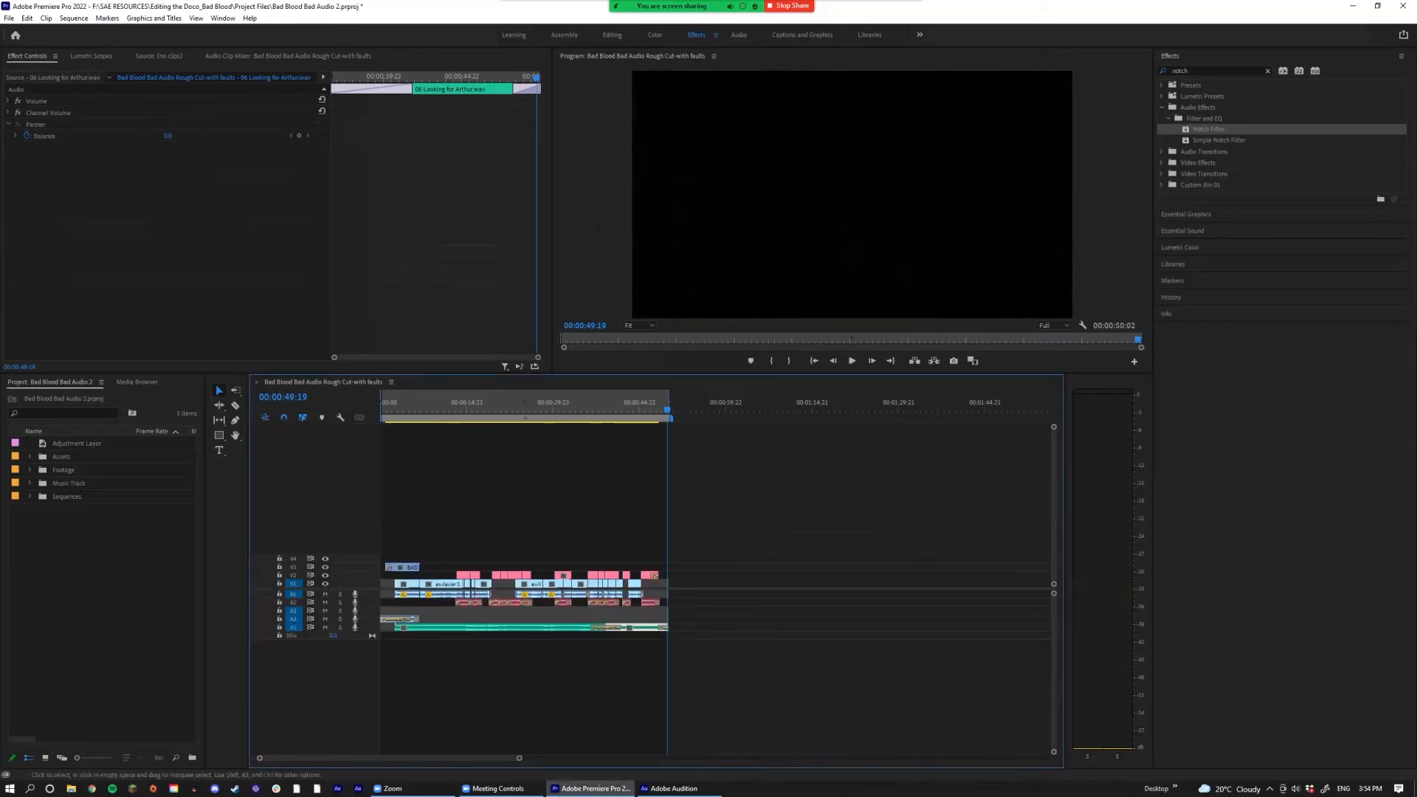
scroll(708, 591, "down", 2)
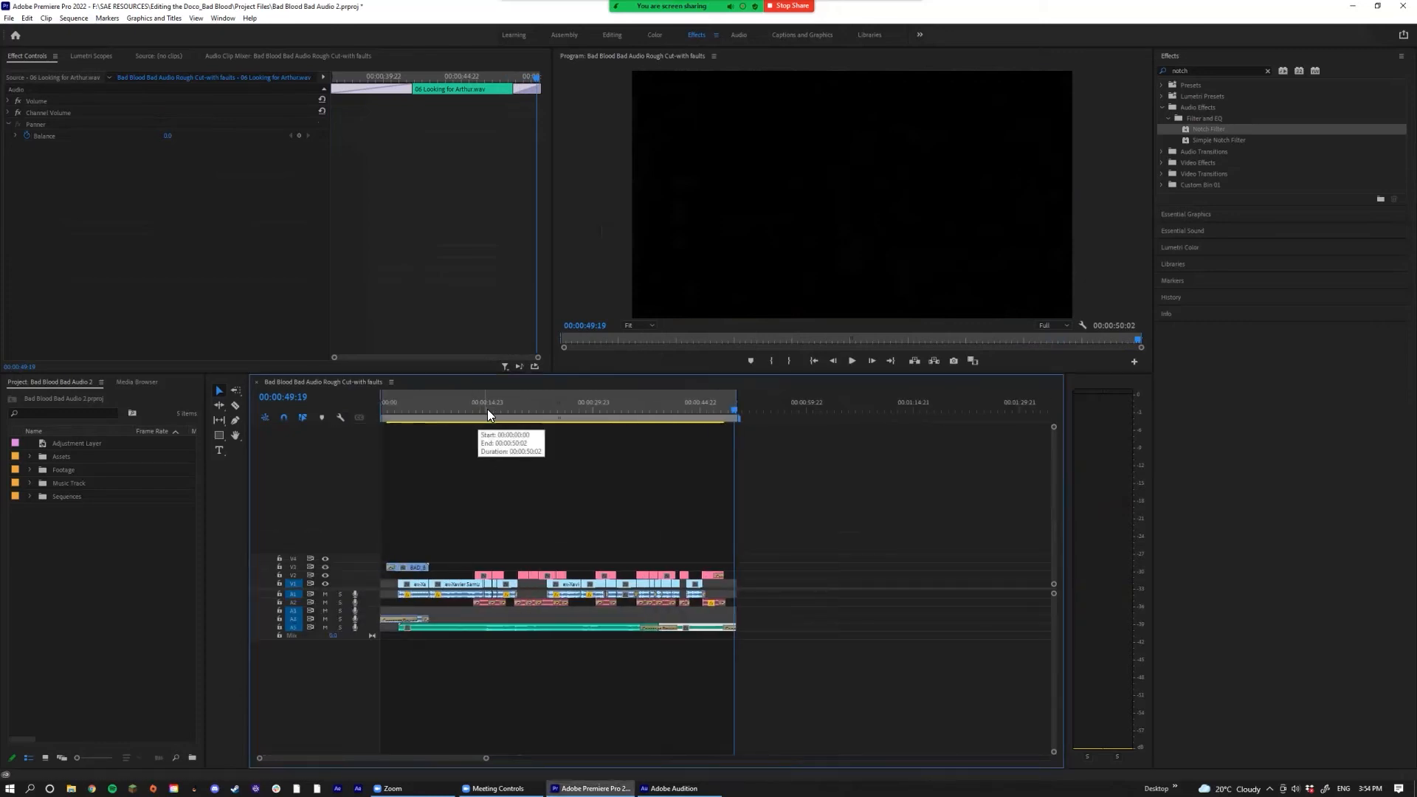
left_click_drag(487, 409, 363, 421)
mouse_move(485, 758)
left_mouse_down()
mouse_move(388, 757)
mouse_move(487, 758)
left_mouse_up()
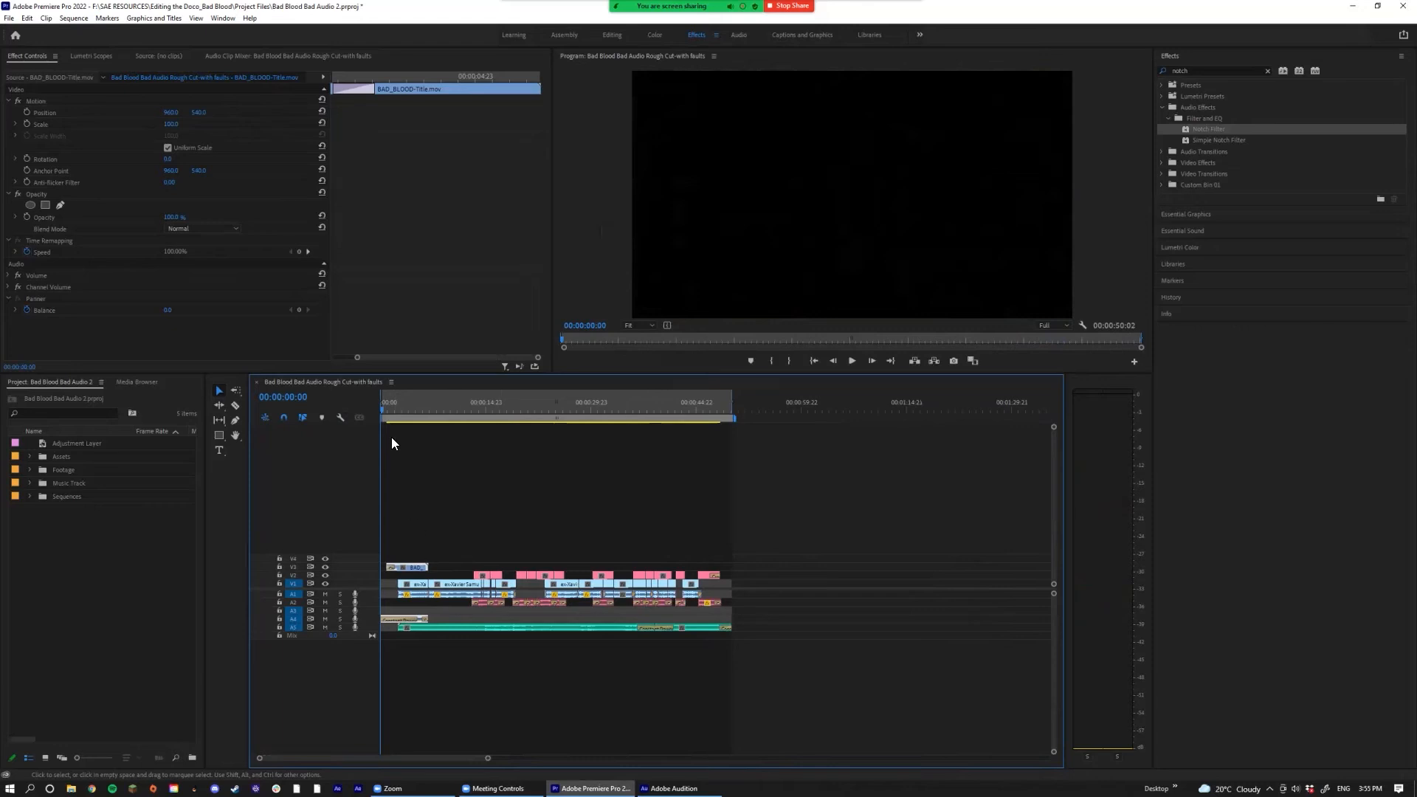
left_click_drag(383, 412, 407, 418)
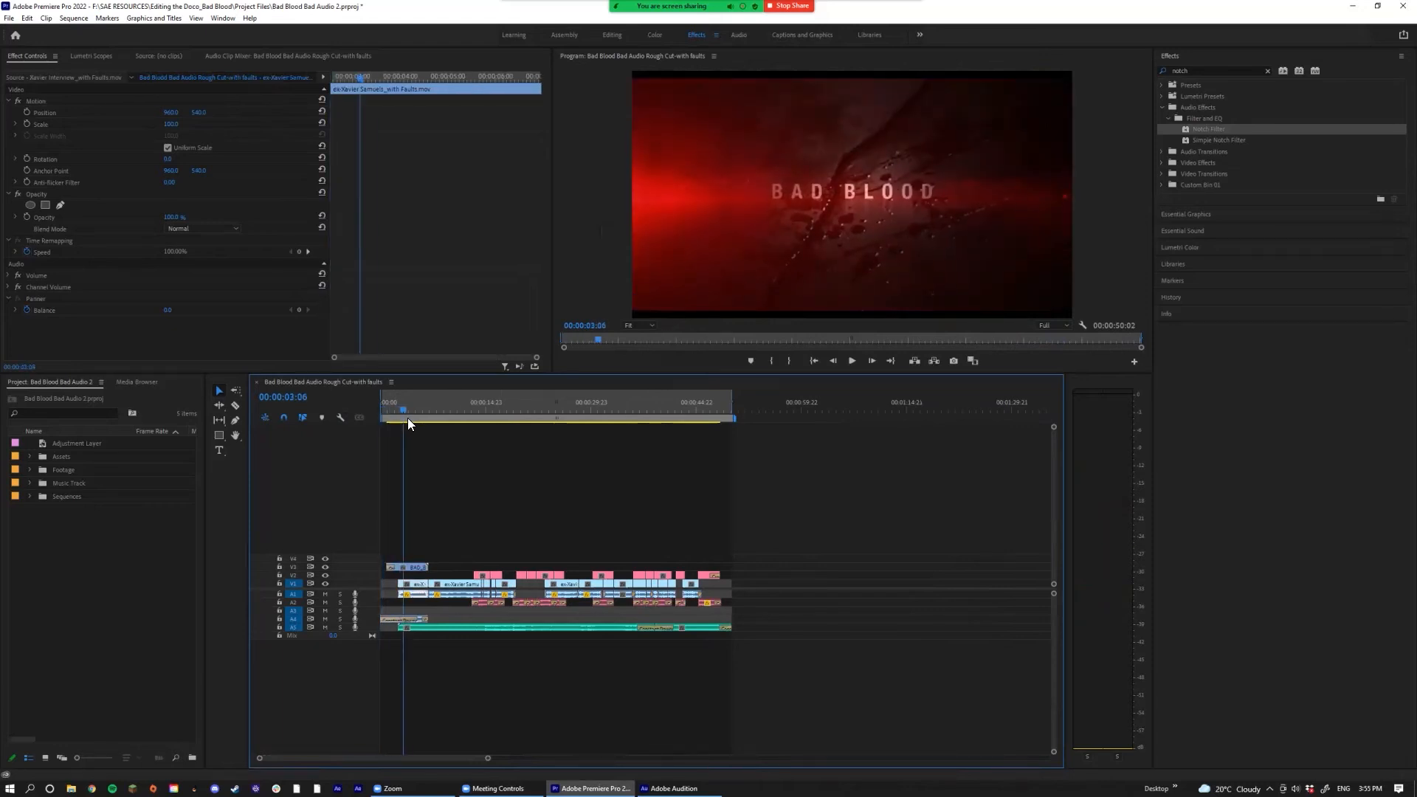
Step: Show the Audio Clip Mixer, enlarge its panel and play back the title section to check the individual track levels
left_click(223, 19)
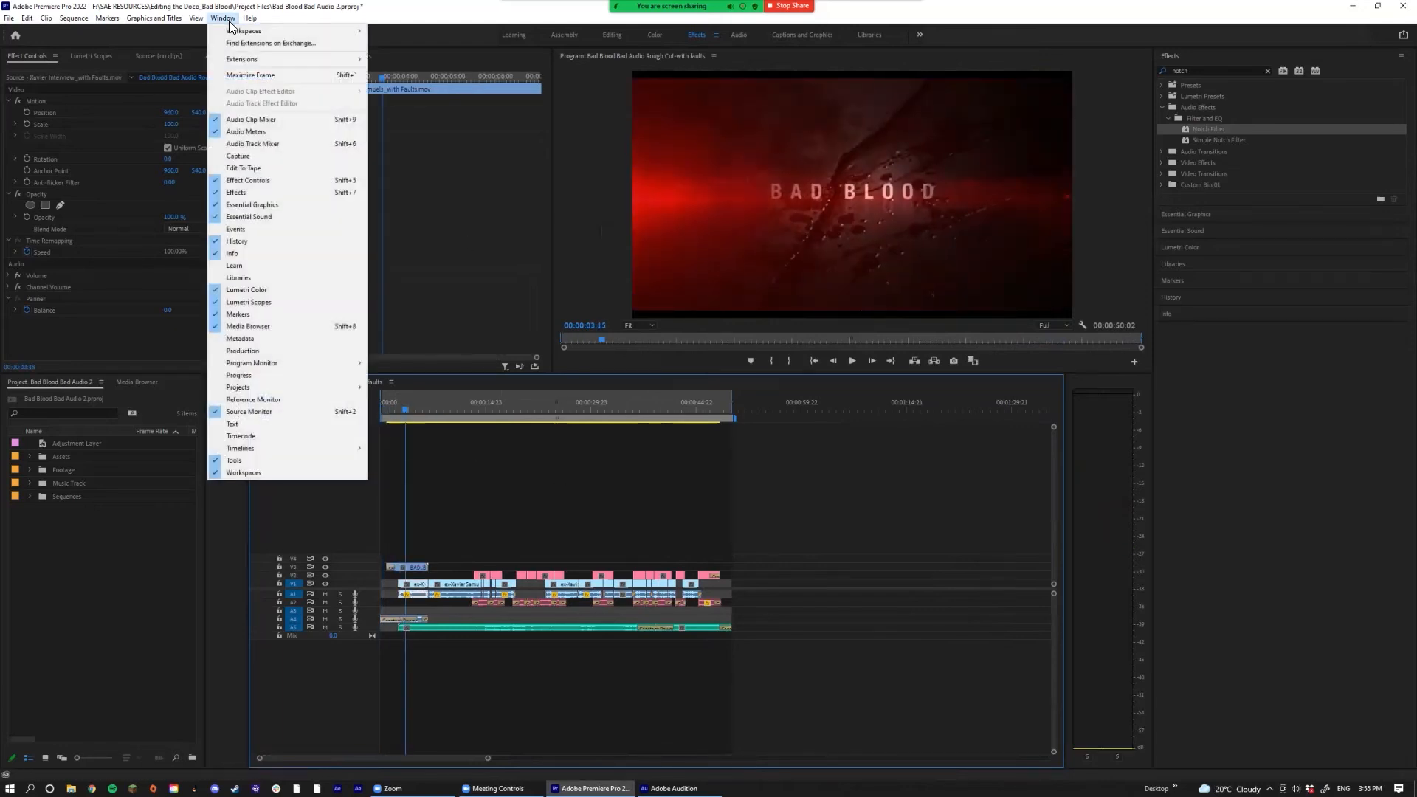
left_click(275, 124)
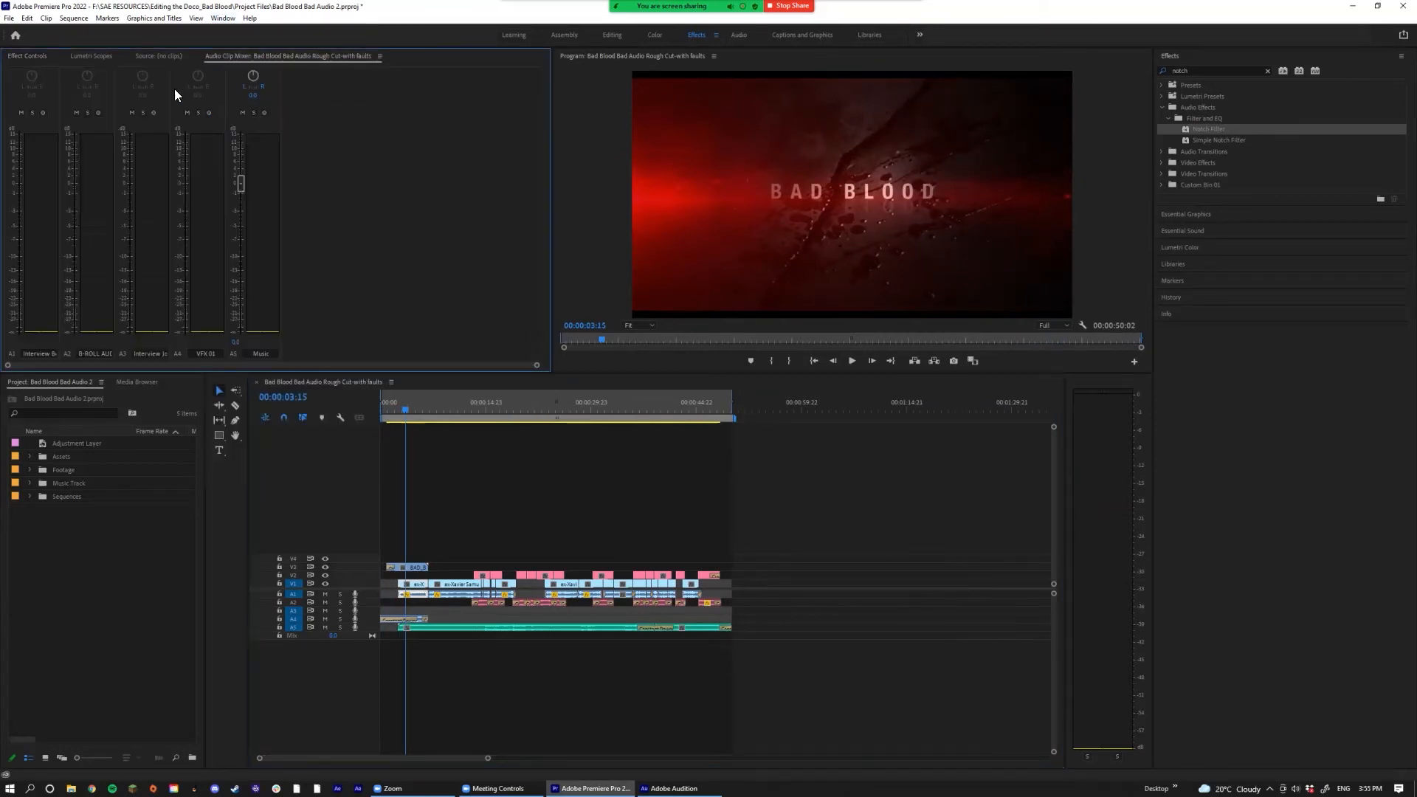
left_click_drag(166, 375, 168, 460)
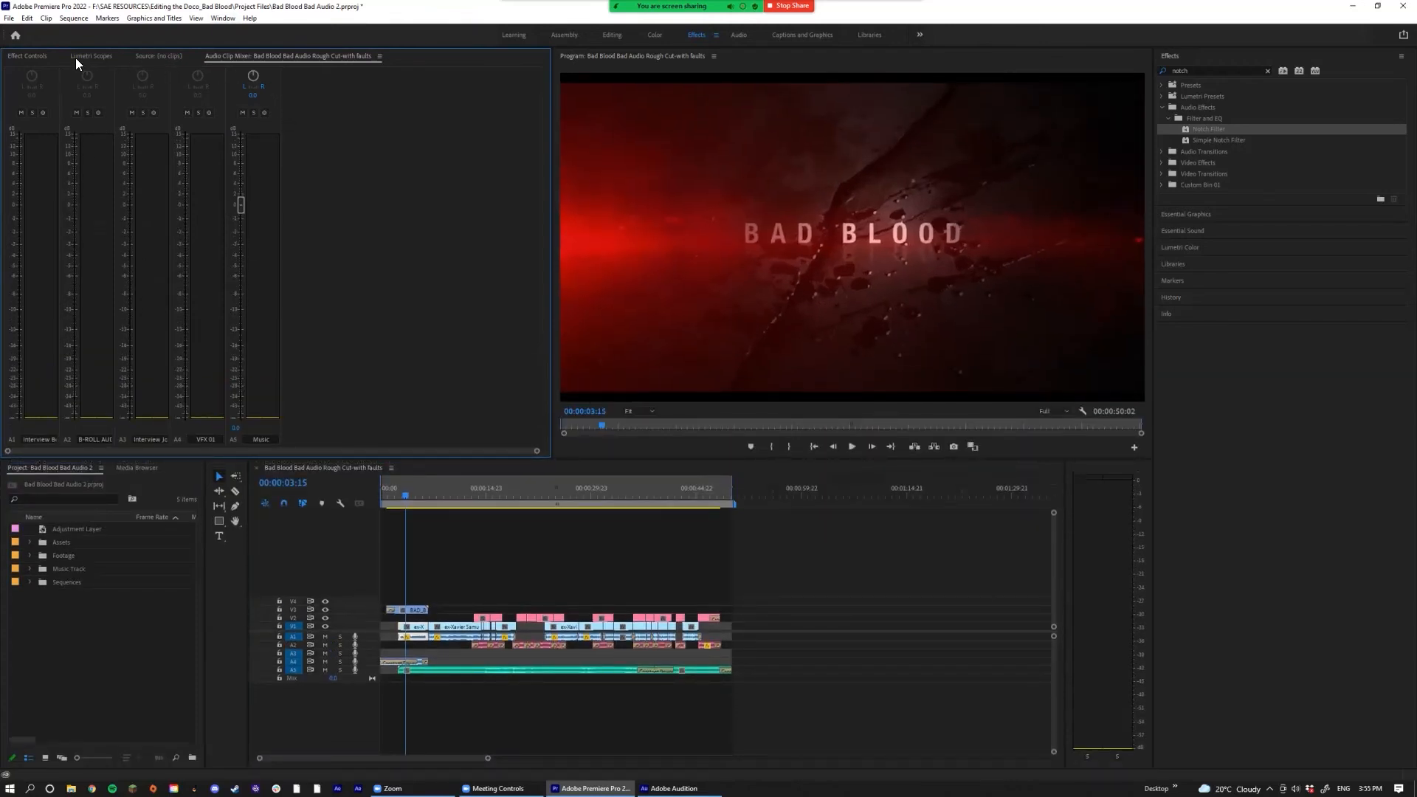
left_click(399, 492)
key("space")
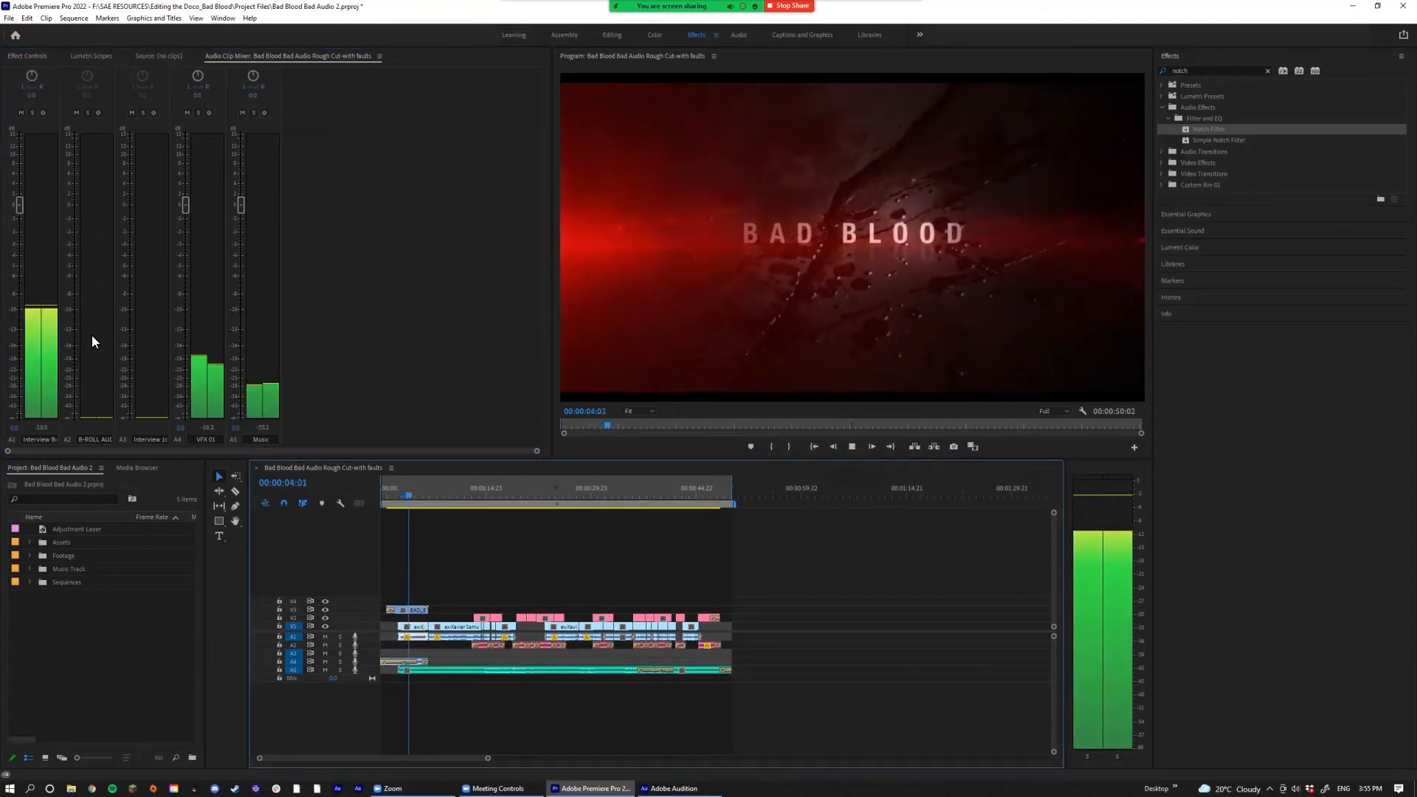
key("space")
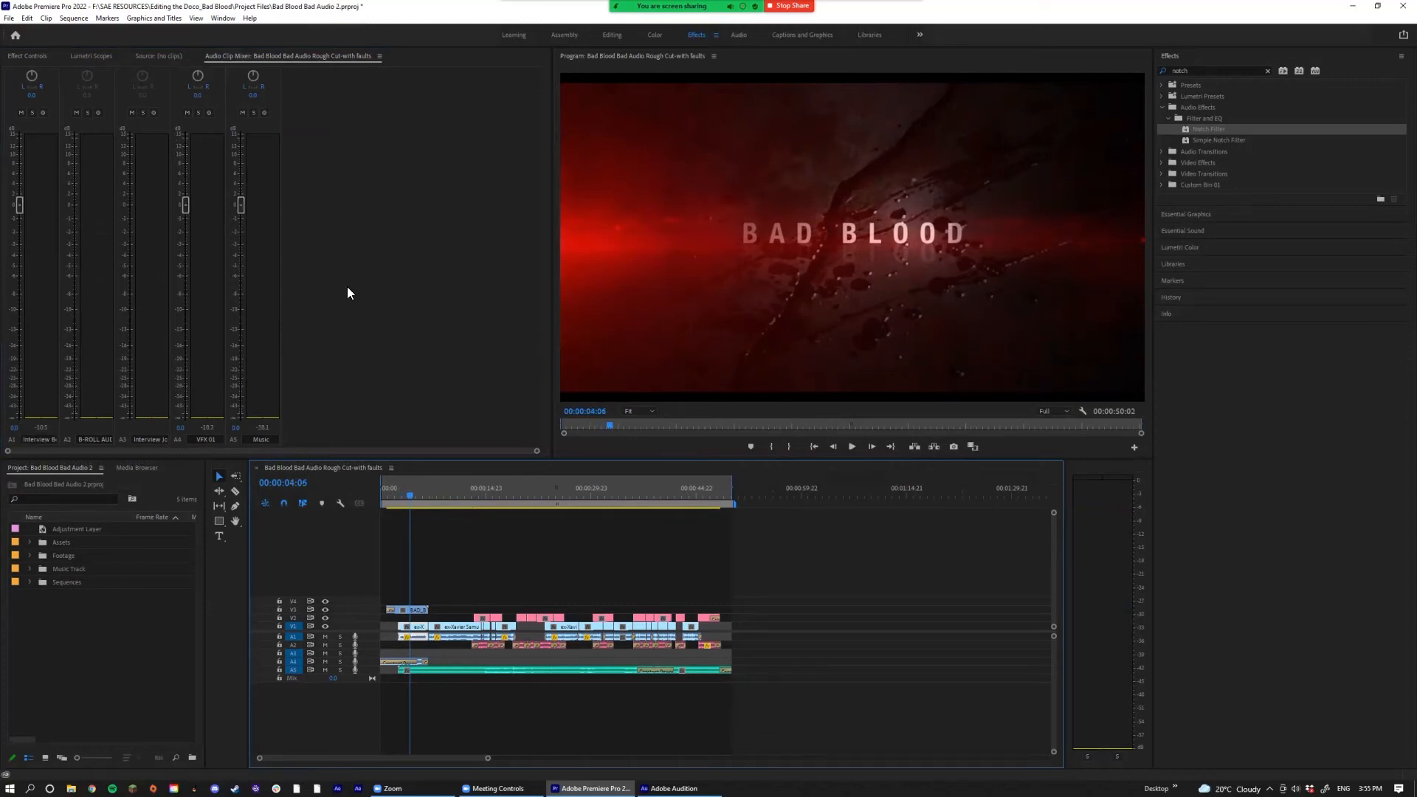
Step: Expand the A1 interview lapel track and the A2 B-ROLL AUDIO track in the timeline
double_click(369, 637)
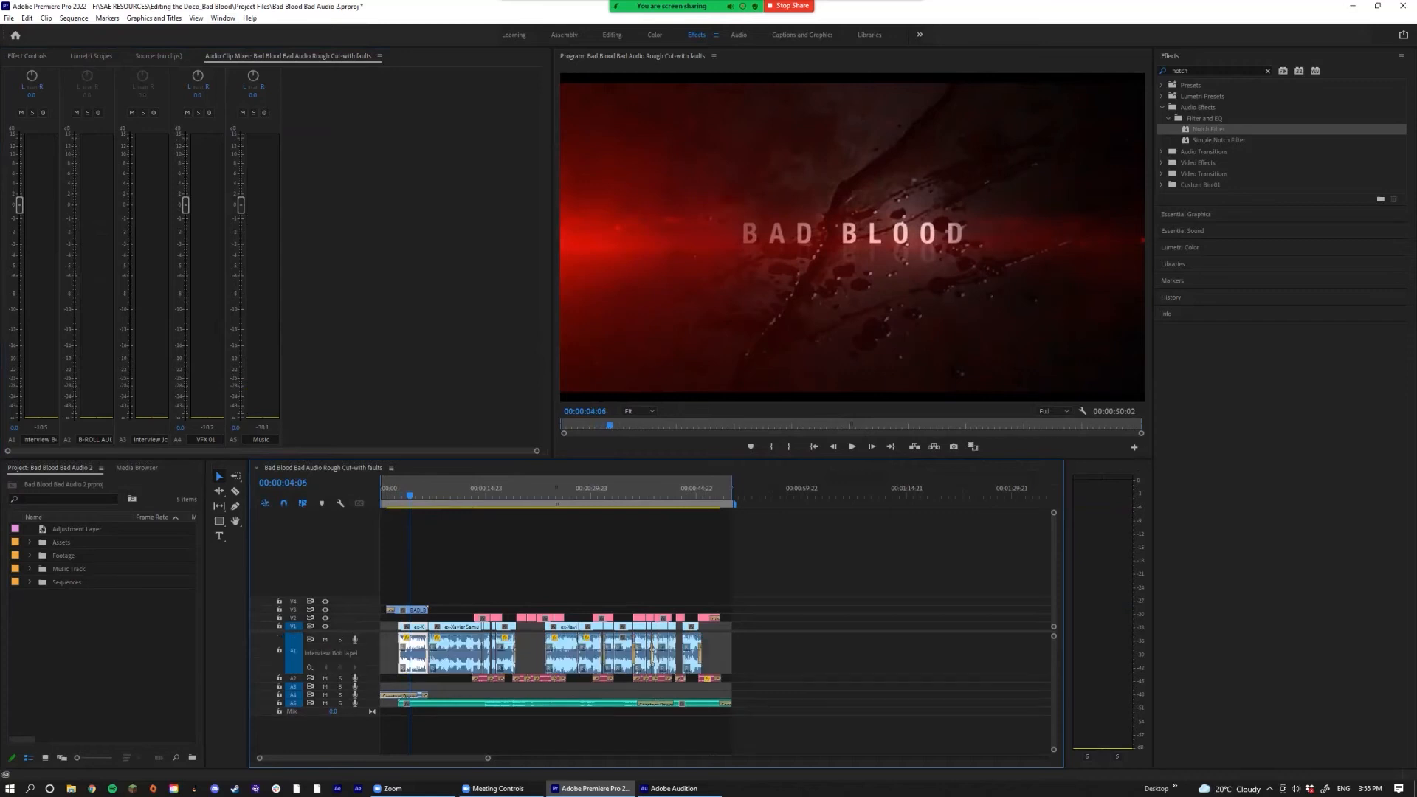
double_click(368, 678)
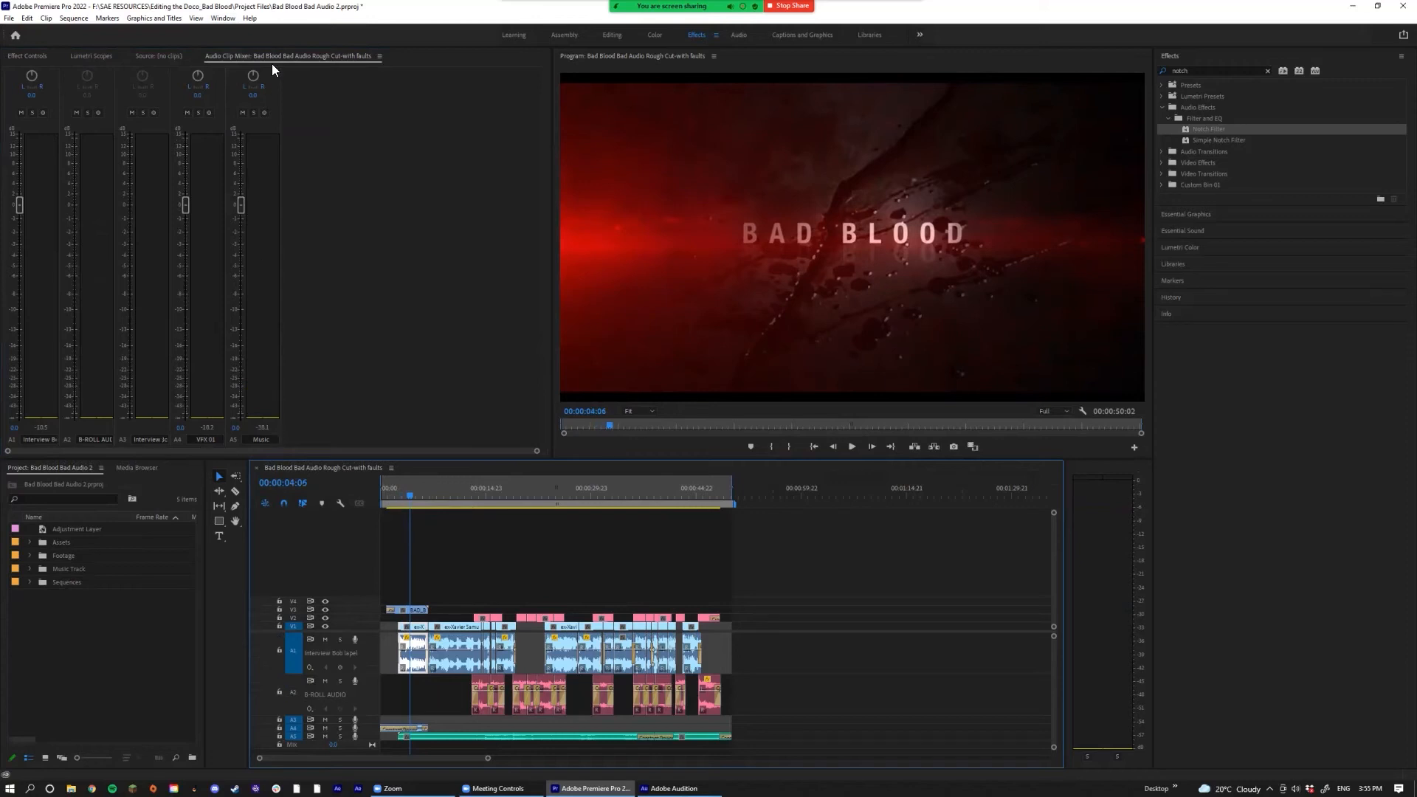
left_click(70, 152)
Step: Open the Audio Track Mixer and reveal its effects and sends area
left_click(223, 18)
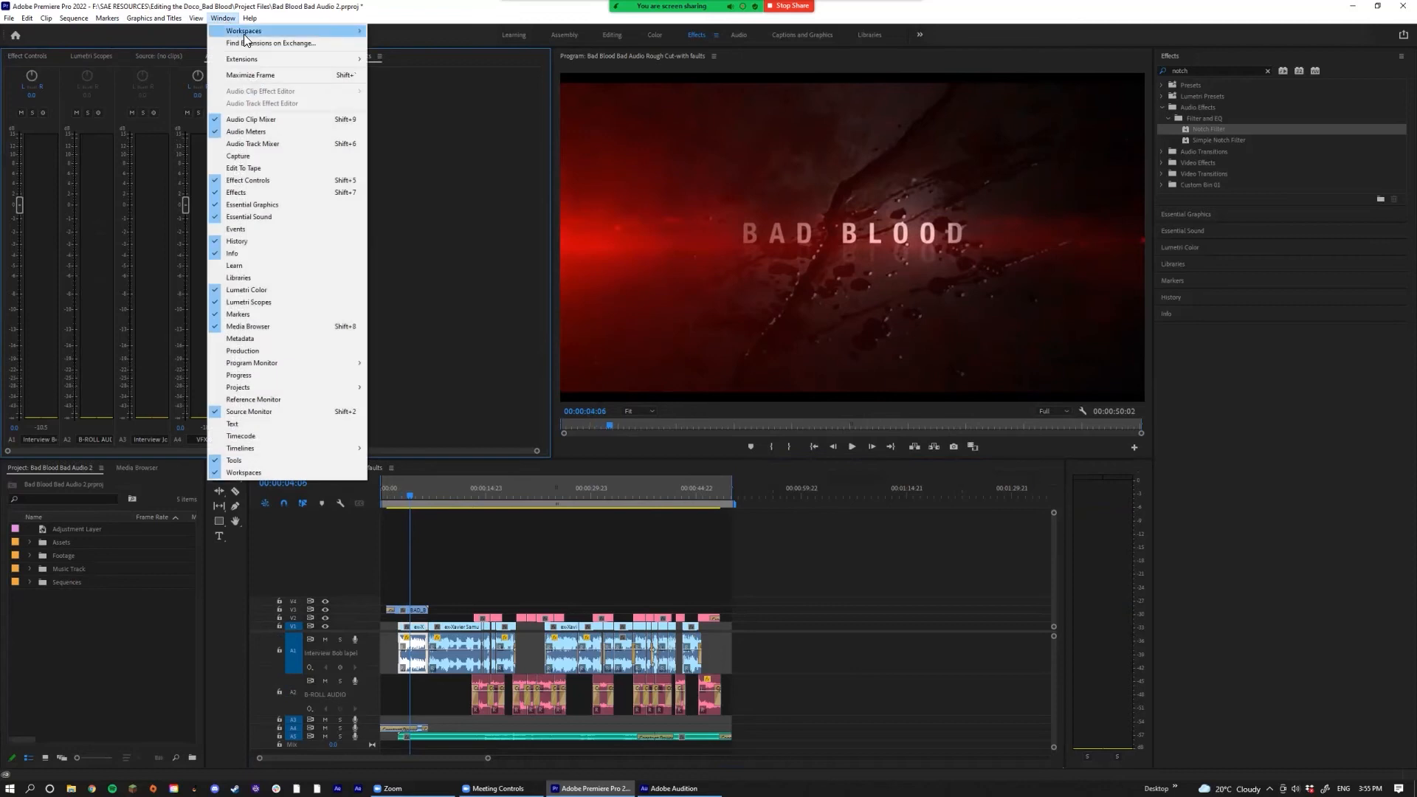
left_click(285, 133)
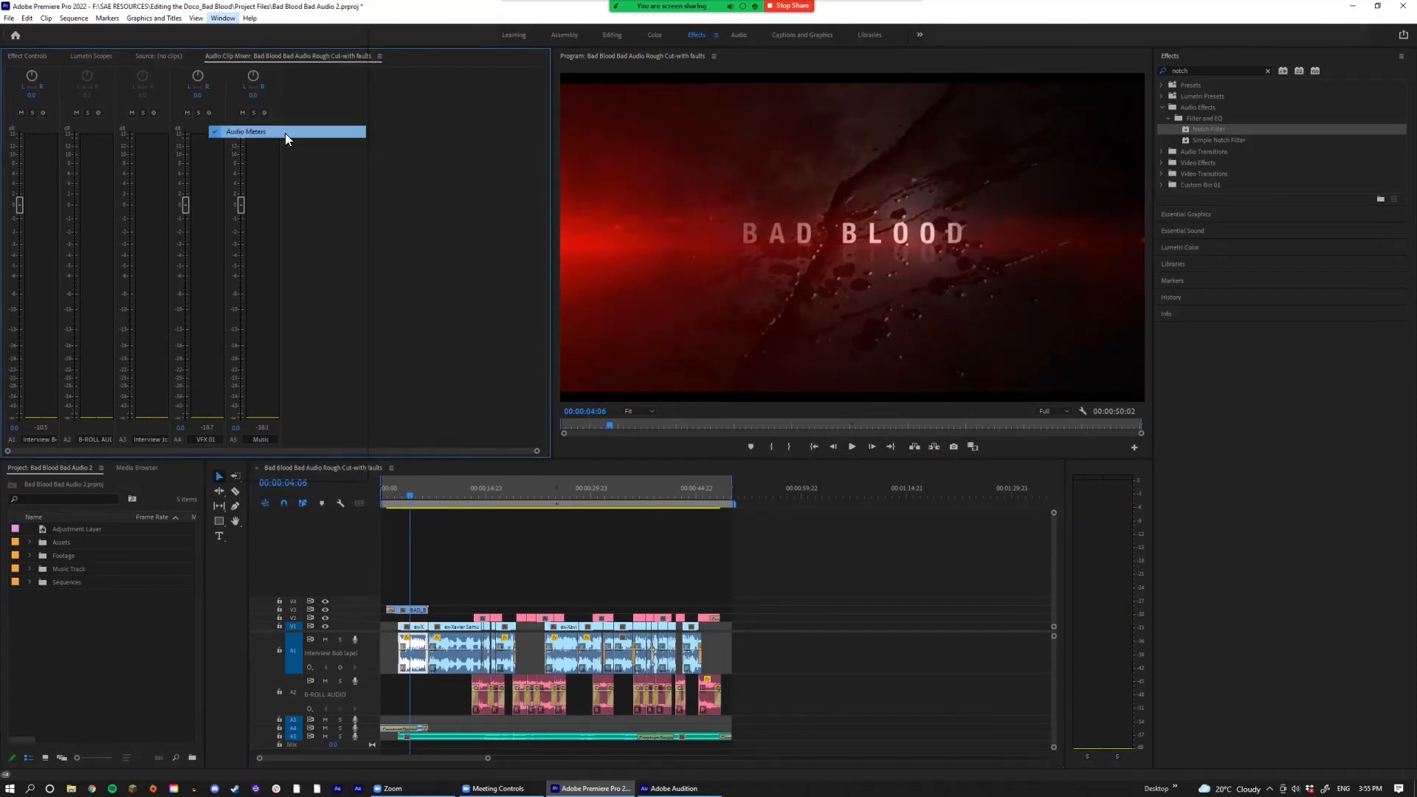
left_click(196, 19)
mouse_move(223, 18)
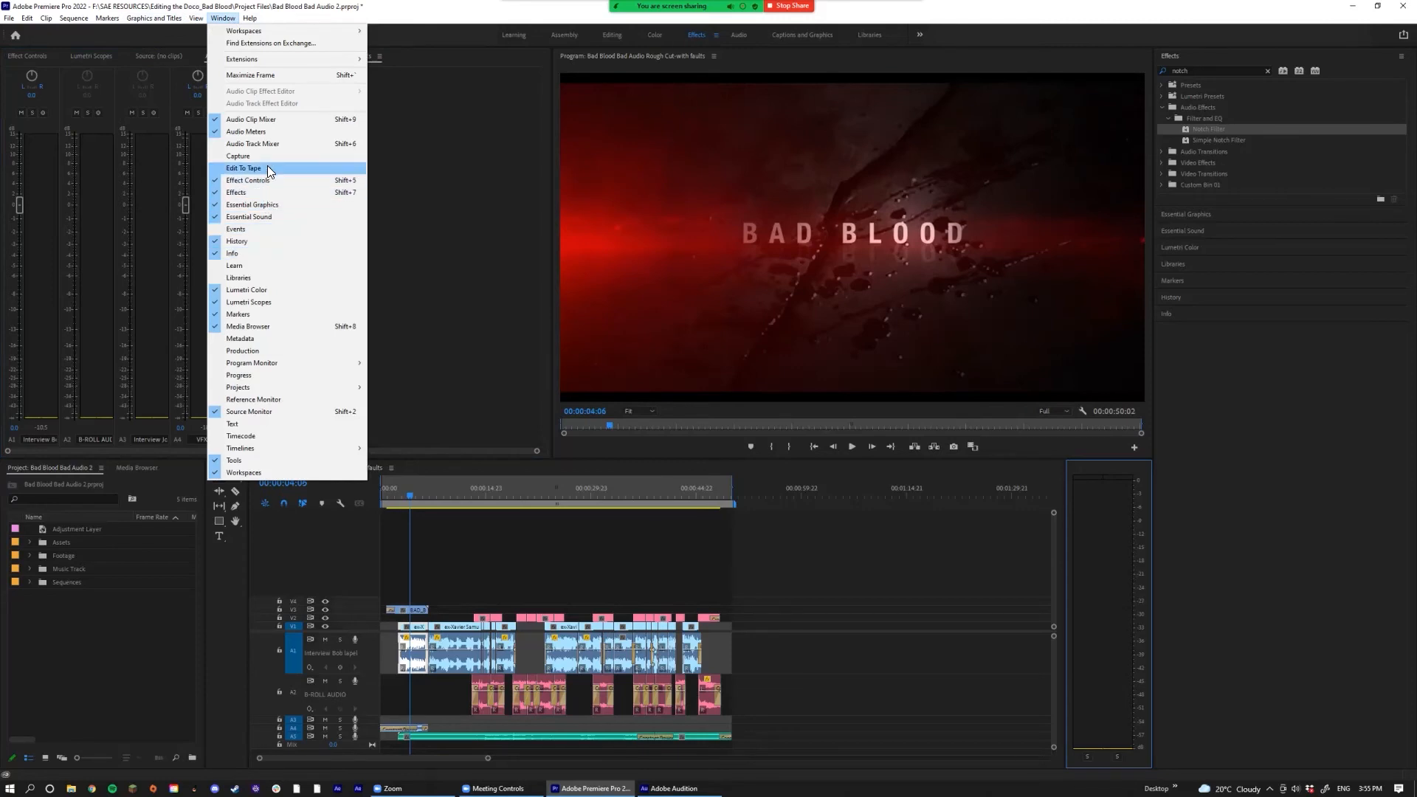
left_click(266, 145)
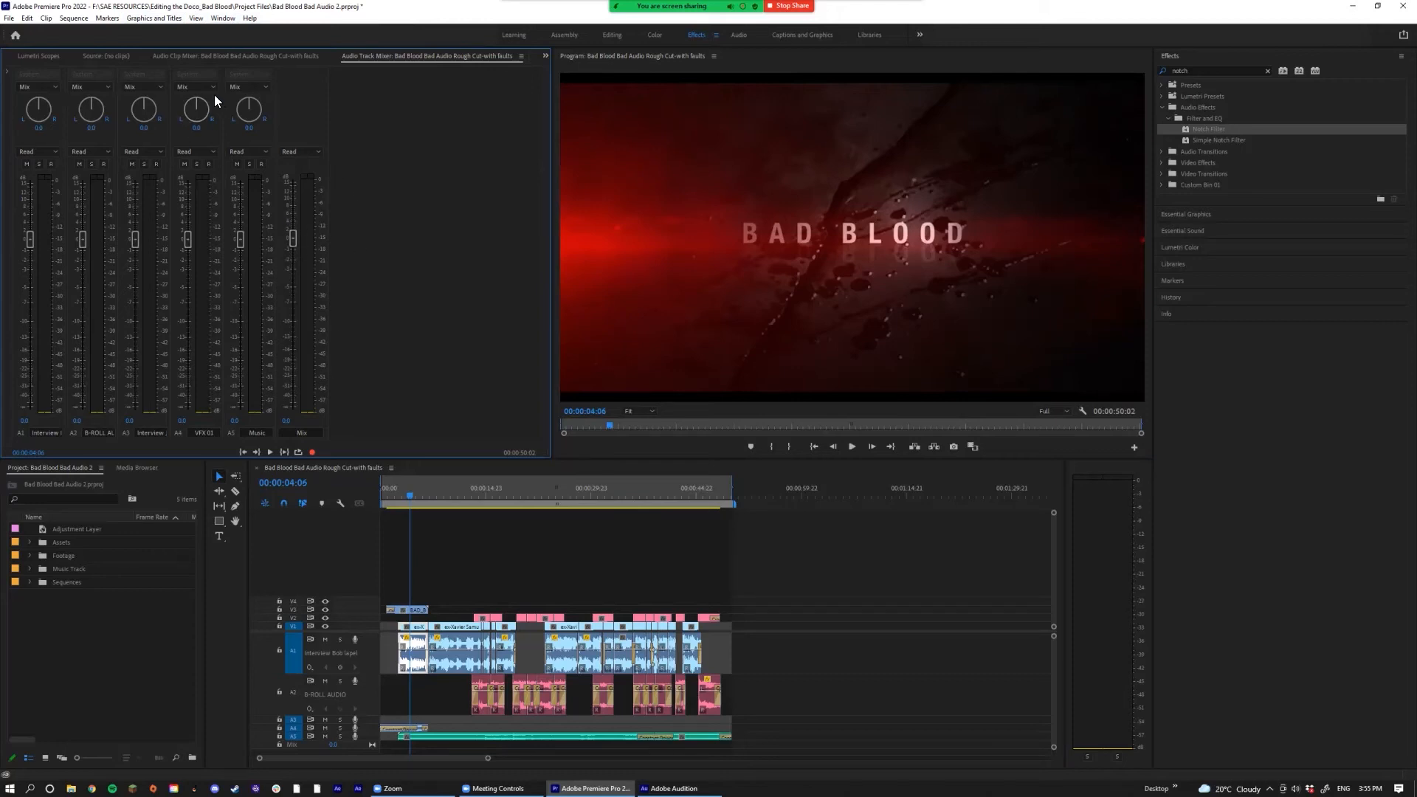
left_click(8, 72)
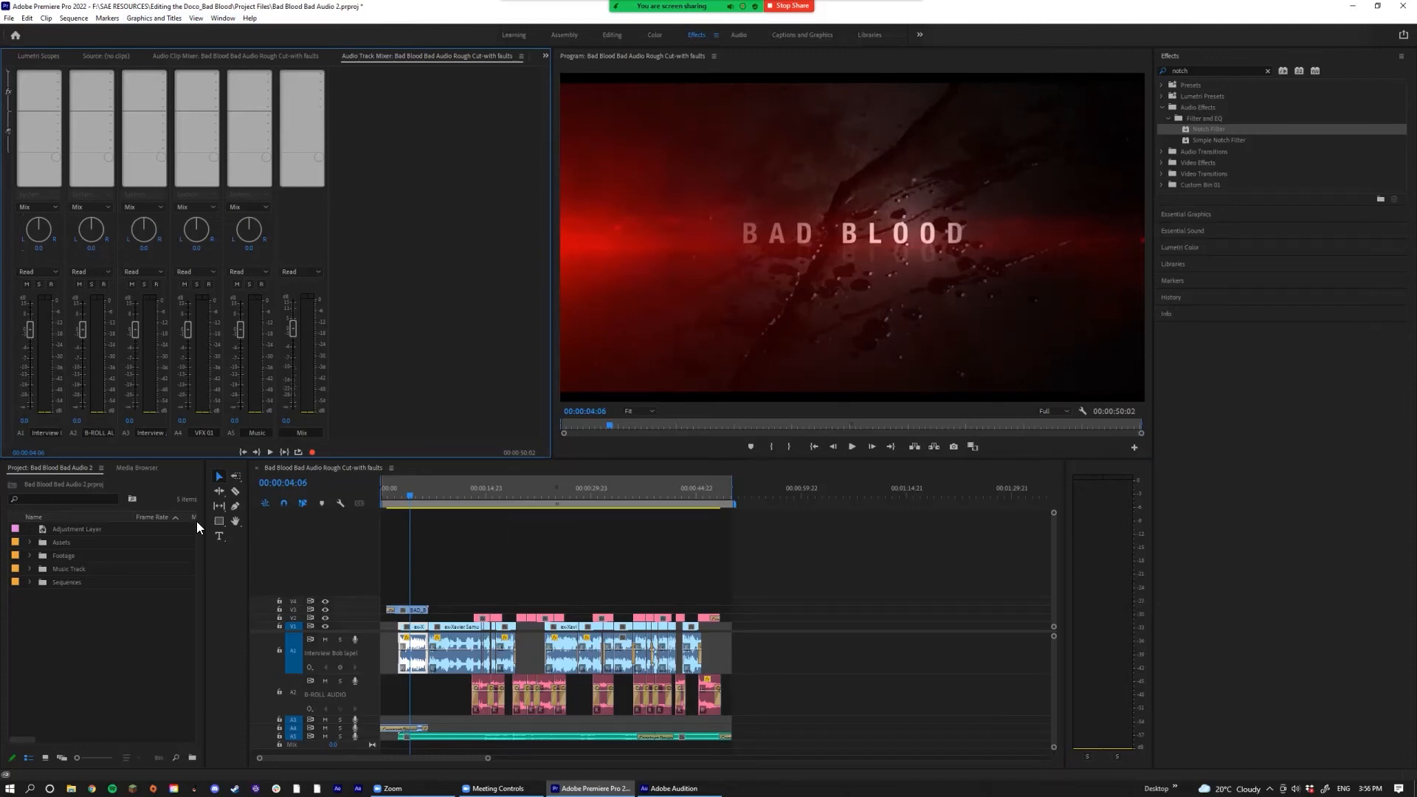
Step: Add the Dynamics effect from Amplitude and Compression to the first effect slot of the A1 interview lapel track
double_click(61, 433)
left_click(56, 436)
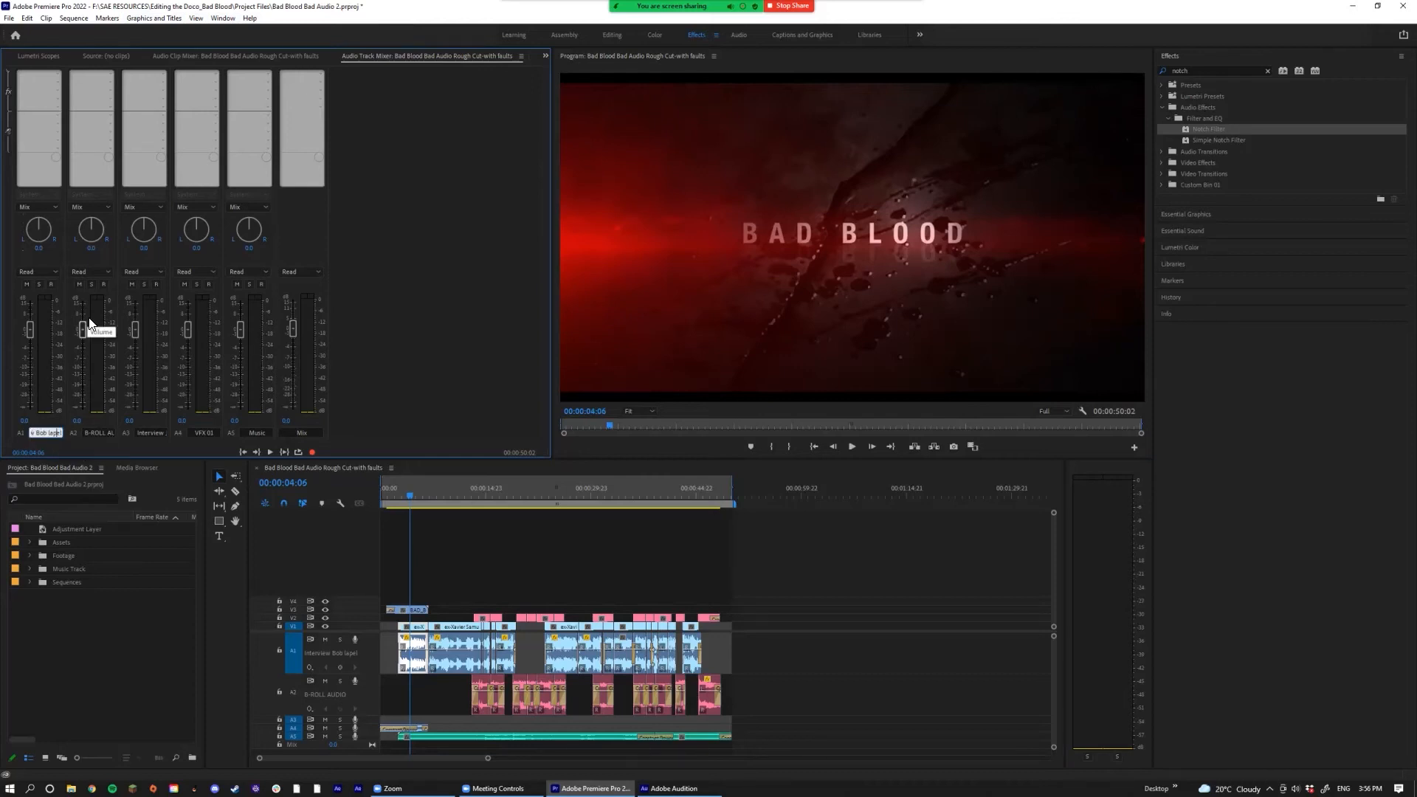
left_click(57, 107)
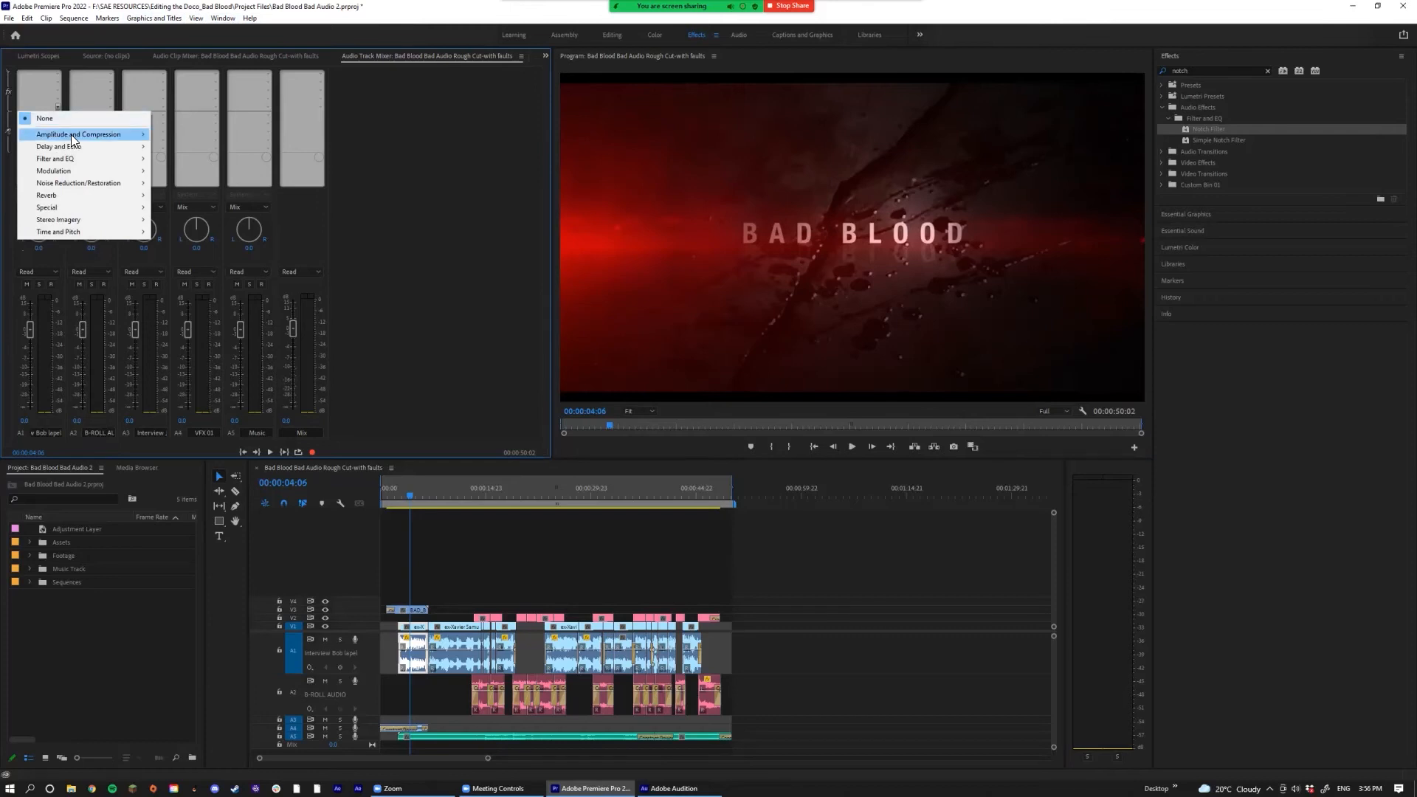
mouse_move(71, 134)
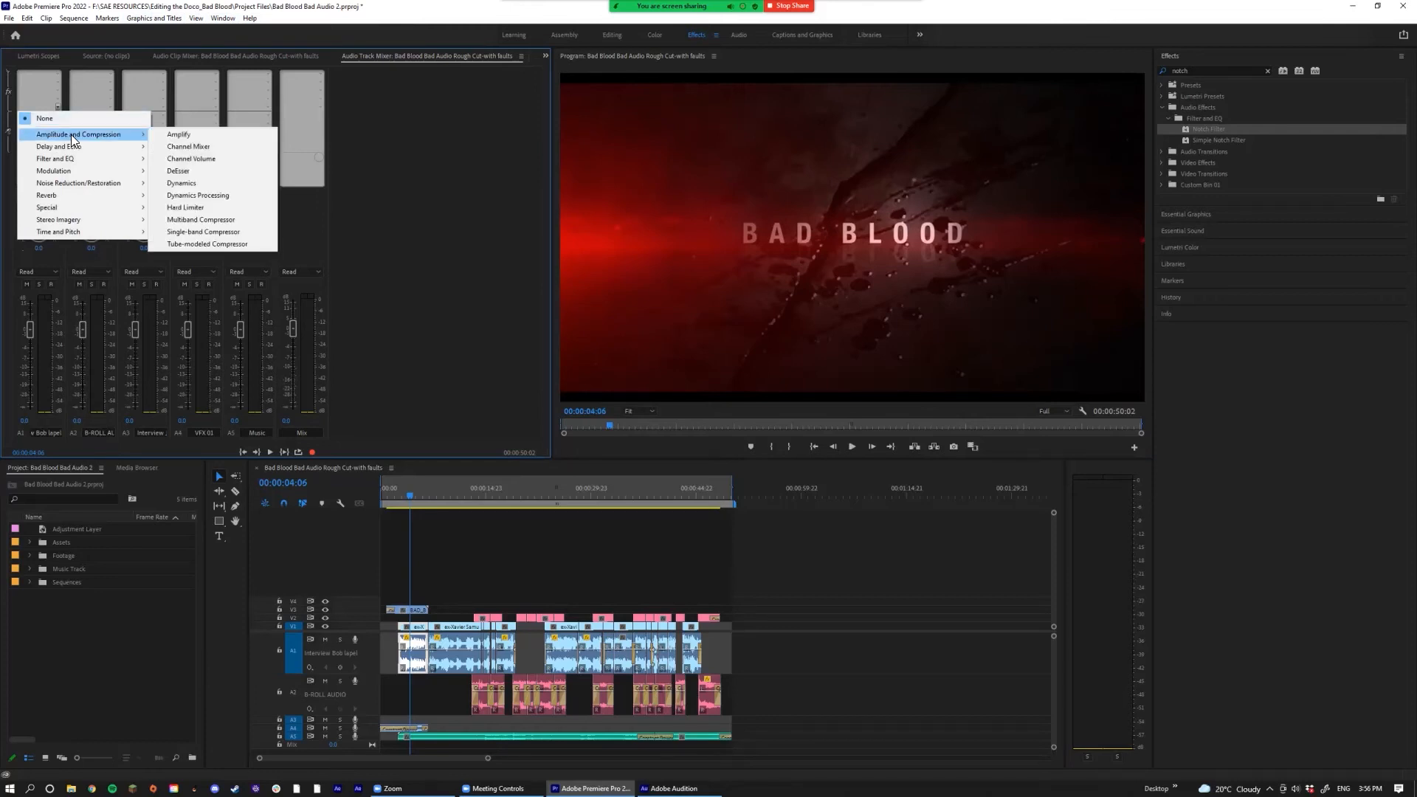
left_click(211, 188)
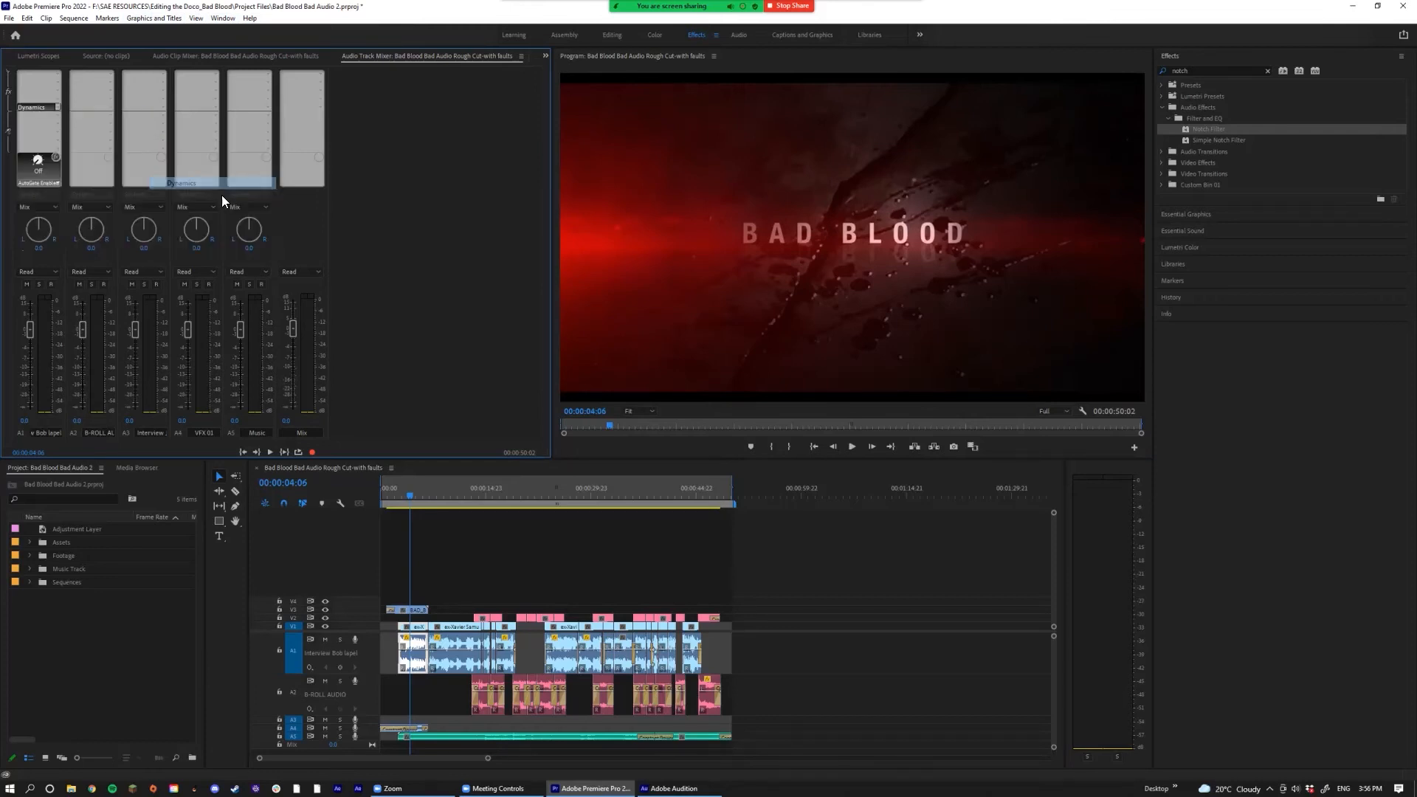
Step: Open the Dynamics effect of the A1 interview lapel track and enable its Limiter with a threshold of -6 dB
right_click(40, 108)
left_click(46, 146)
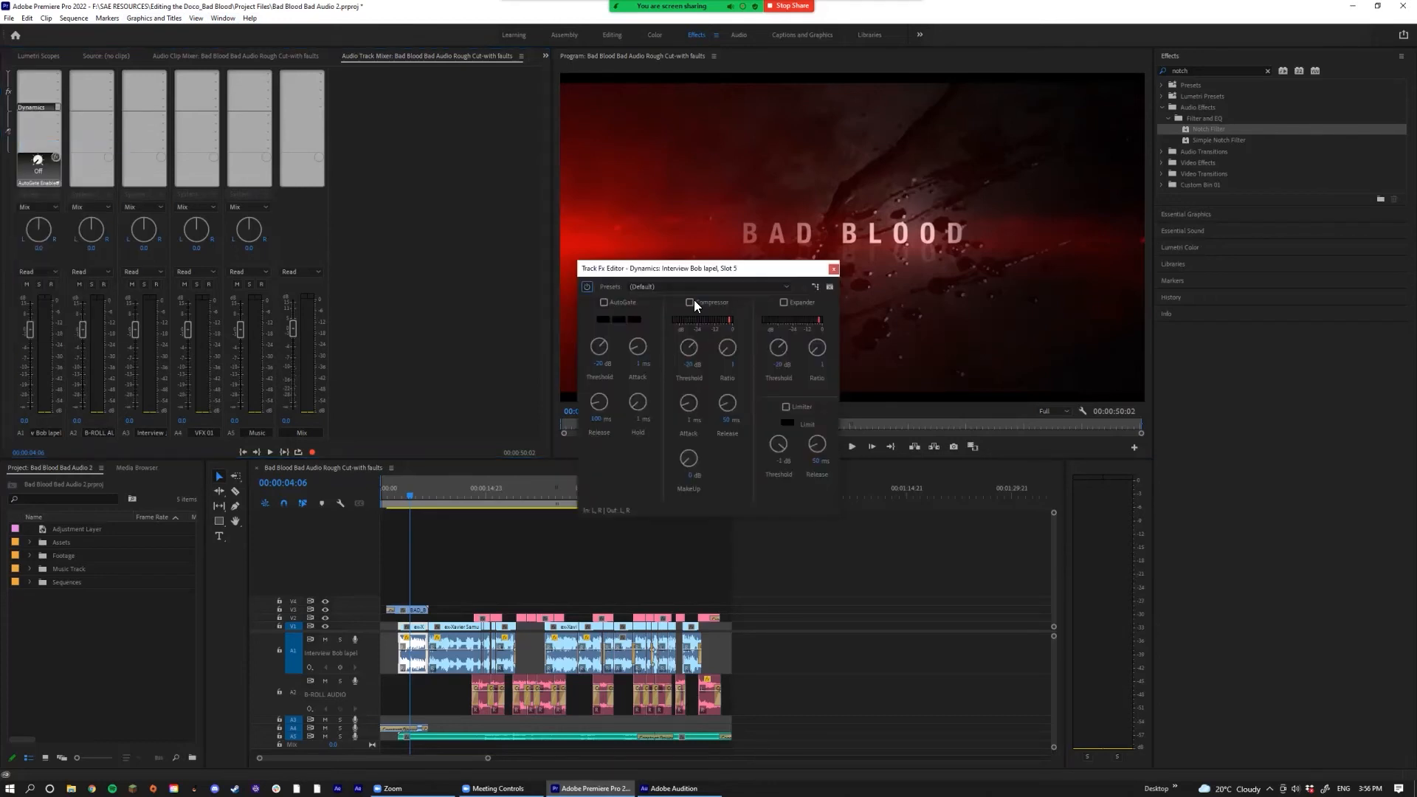
left_click_drag(700, 270, 354, 155)
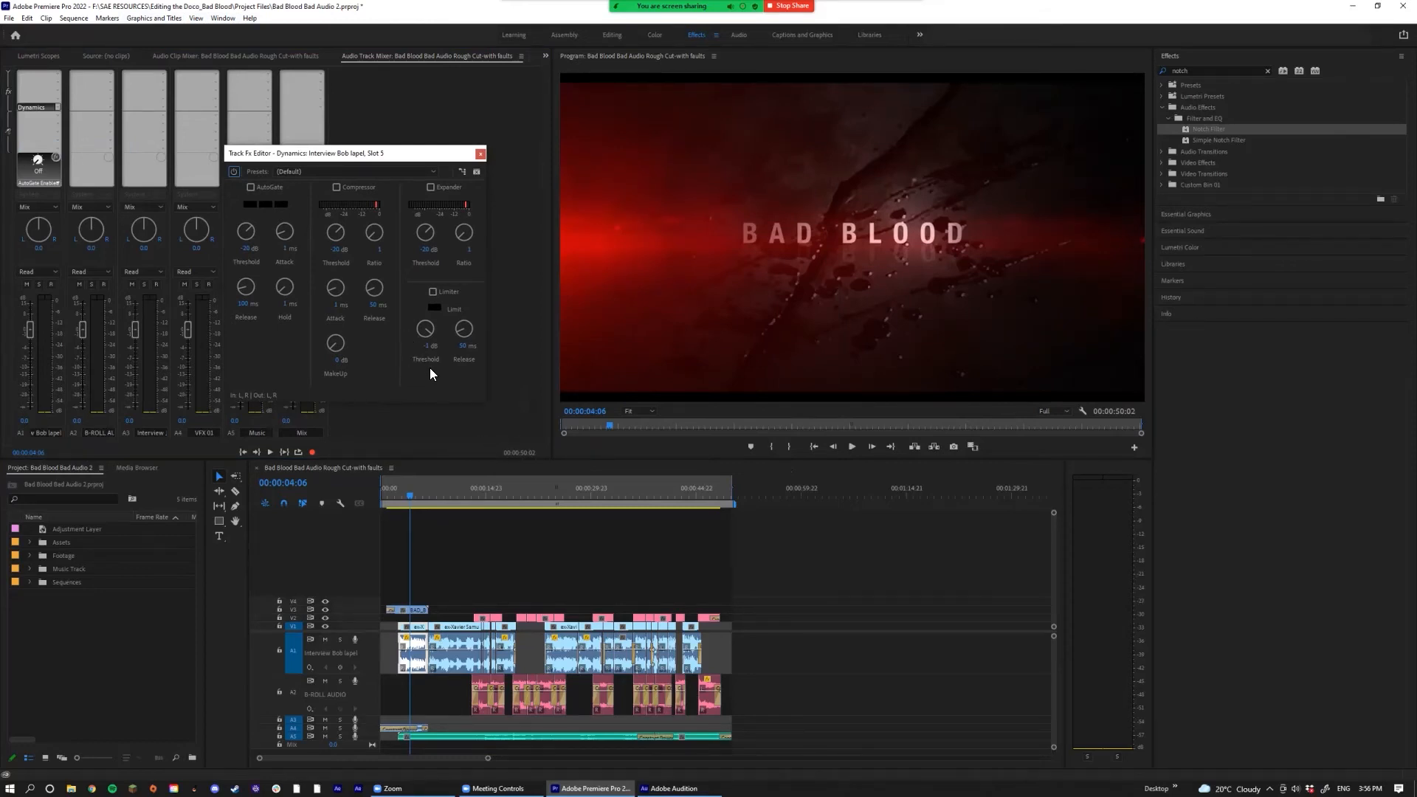
left_click(433, 292)
left_click(427, 346)
type("-6")
key("Tab")
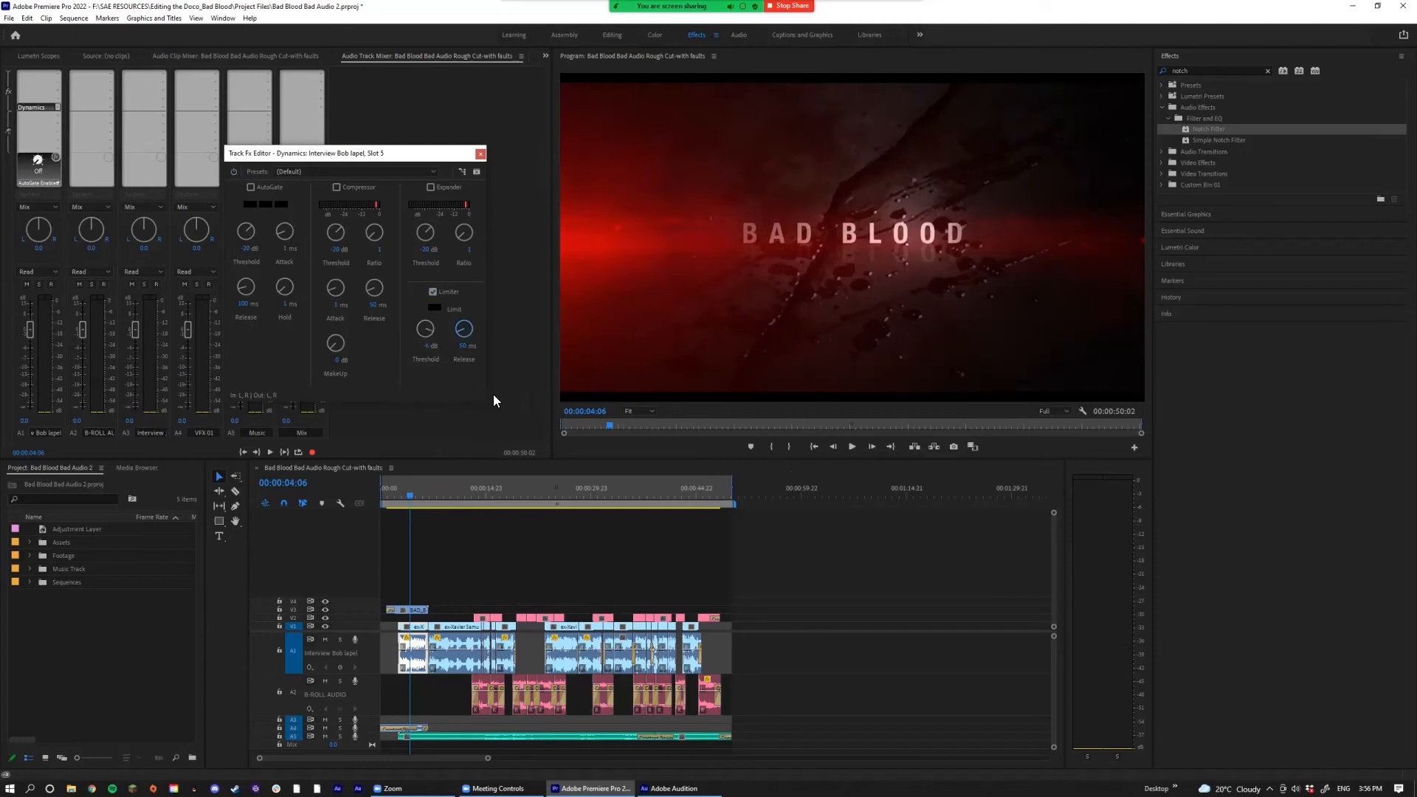
Step: Play the title section through the limiter, try boosting the gain of its interview clip, and play it again
left_click(403, 496)
key("space")
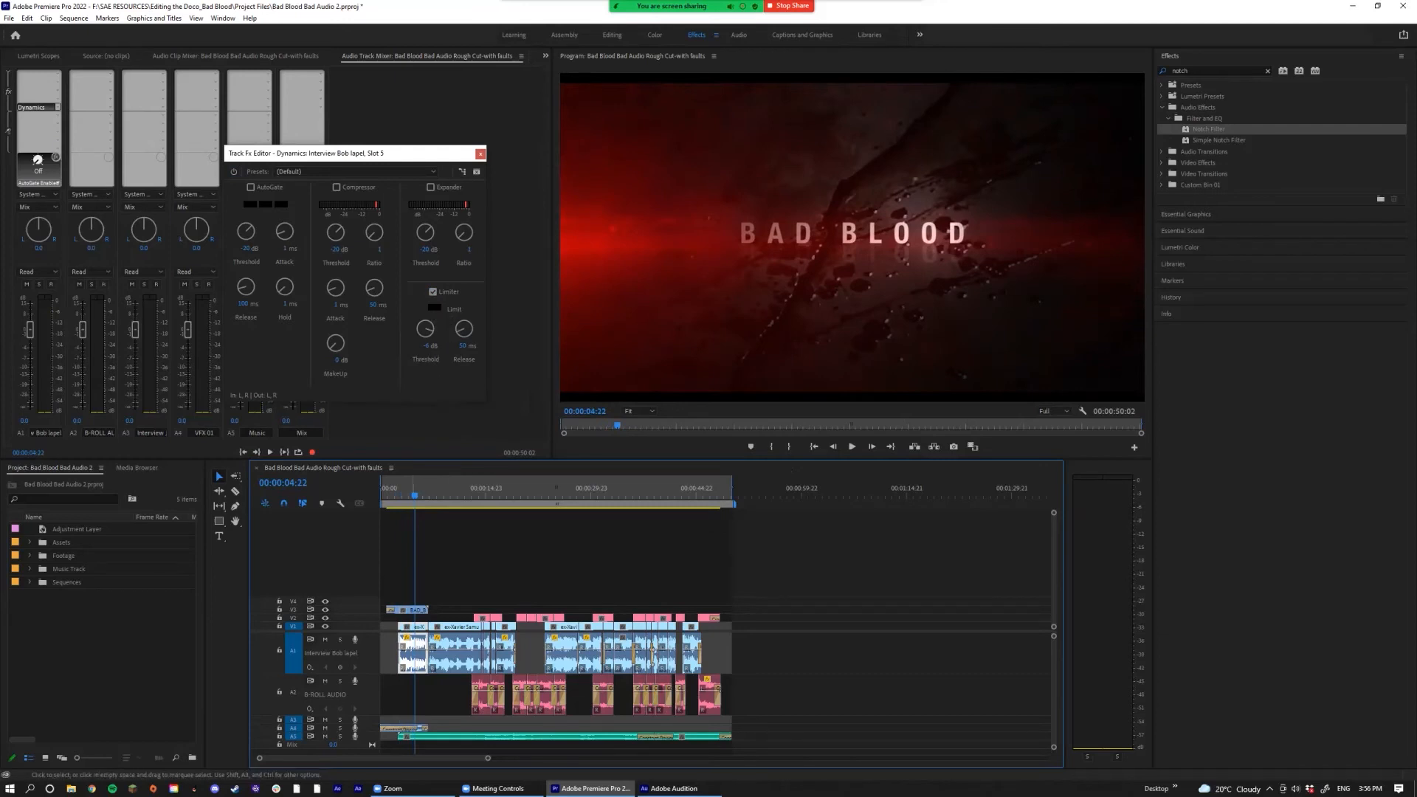
key("g")
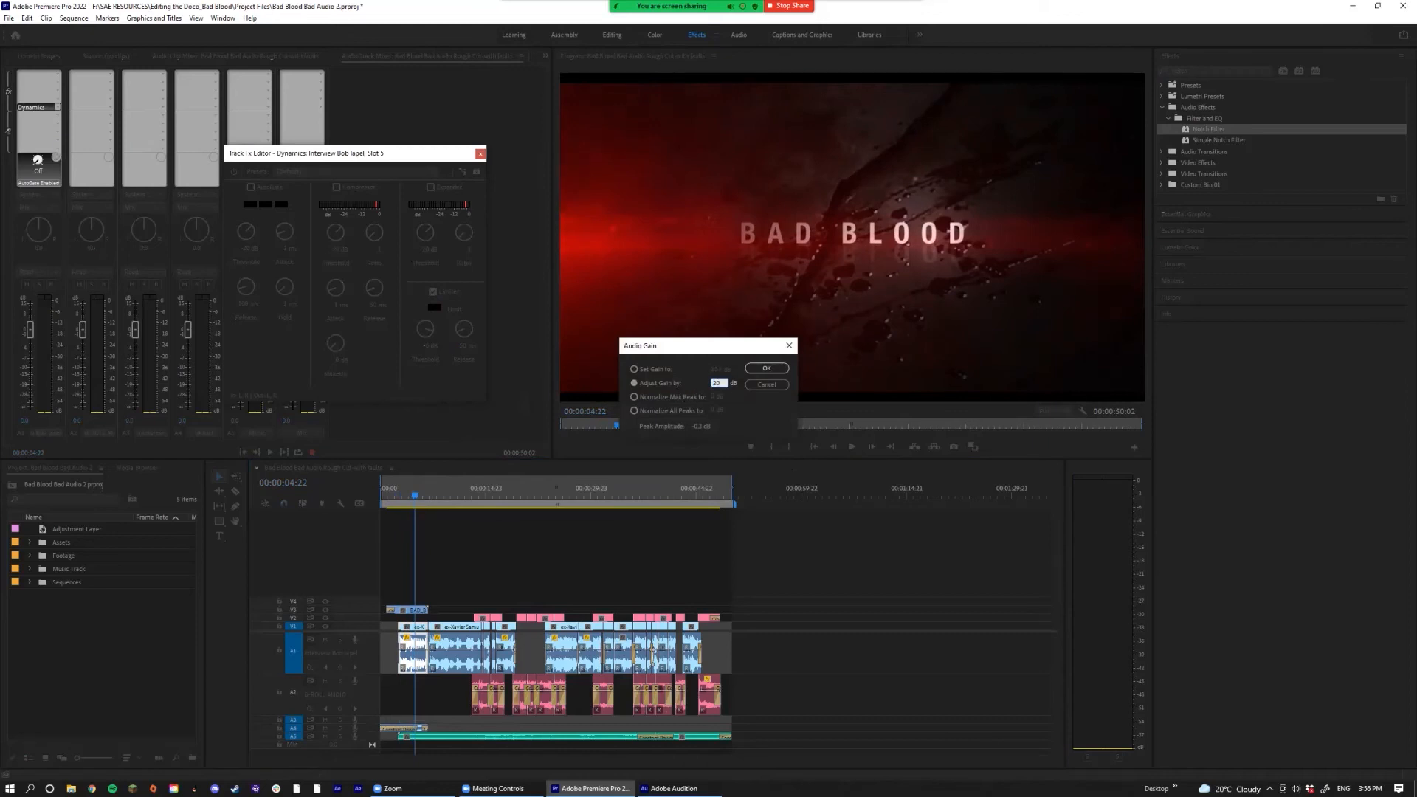
key("Return")
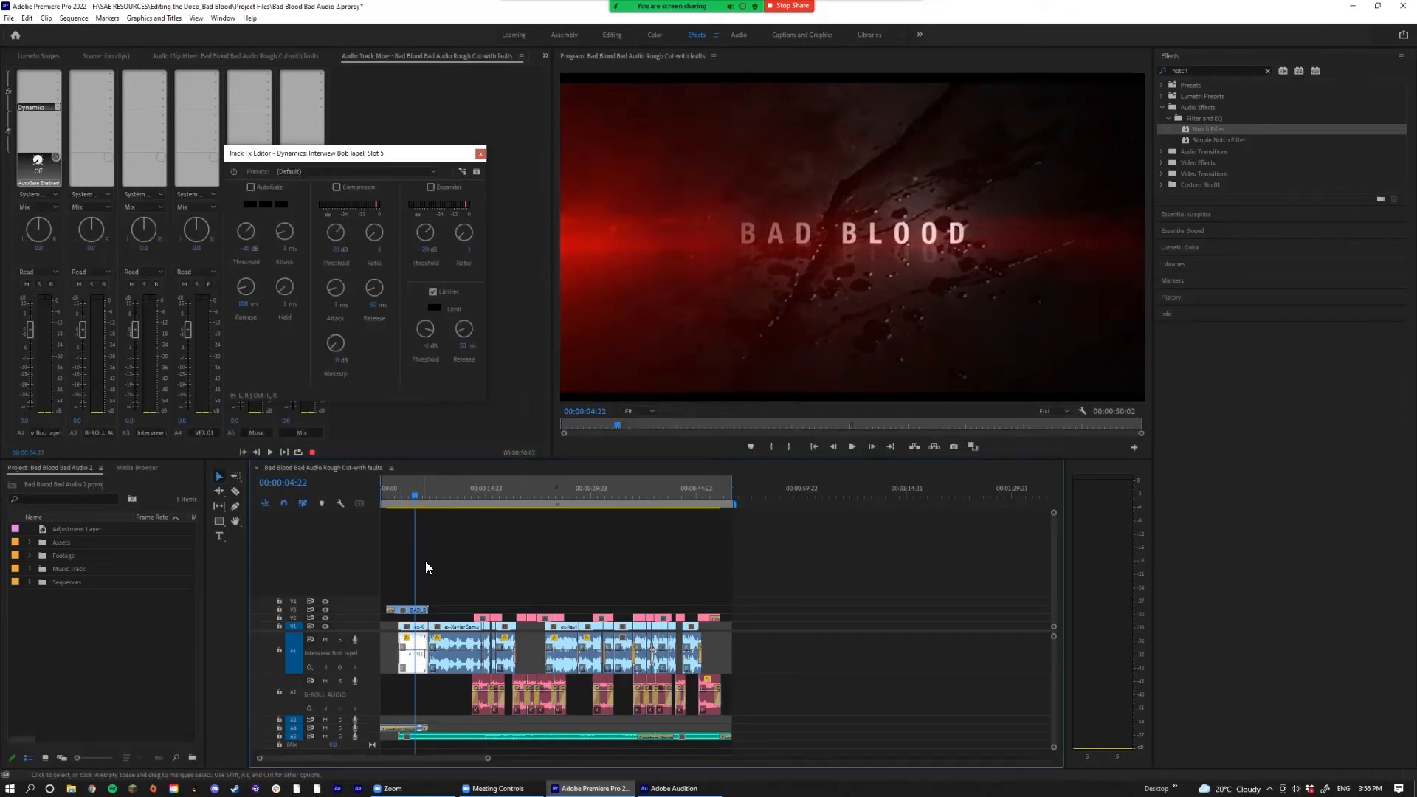
left_click(396, 502)
key("space")
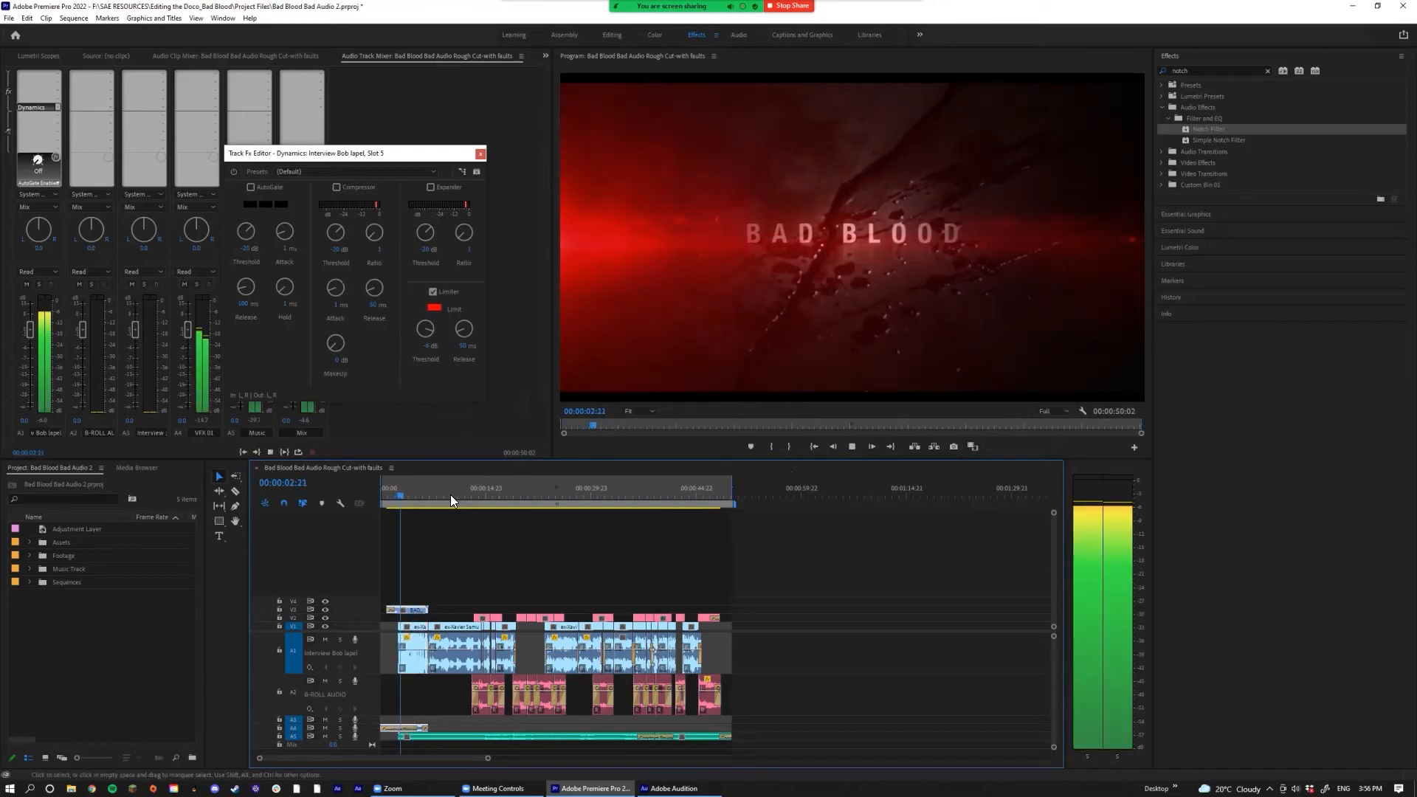
key("space")
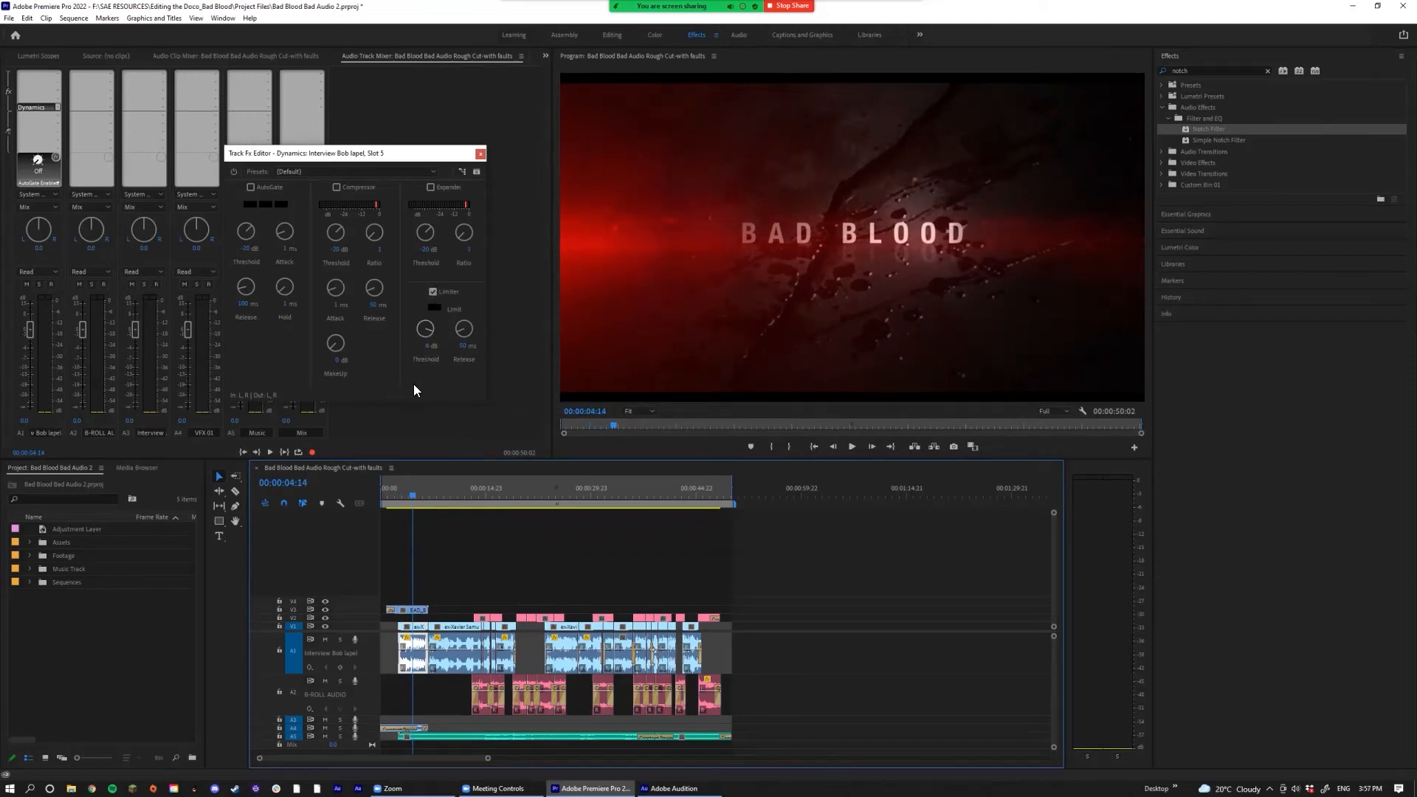
Step: Replay the title section with the clip at its original gain to check the limiter
left_click_drag(412, 496, 403, 499)
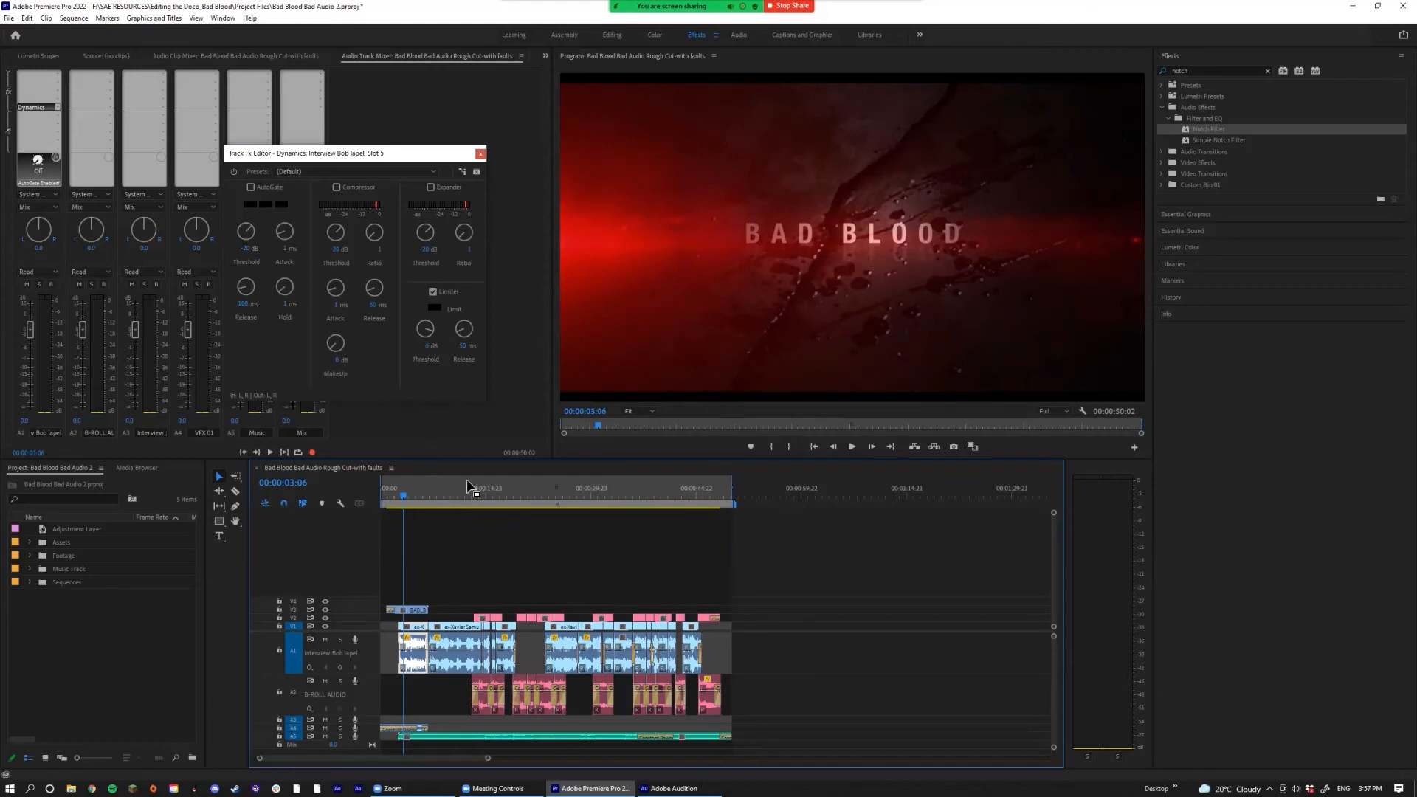
key("space")
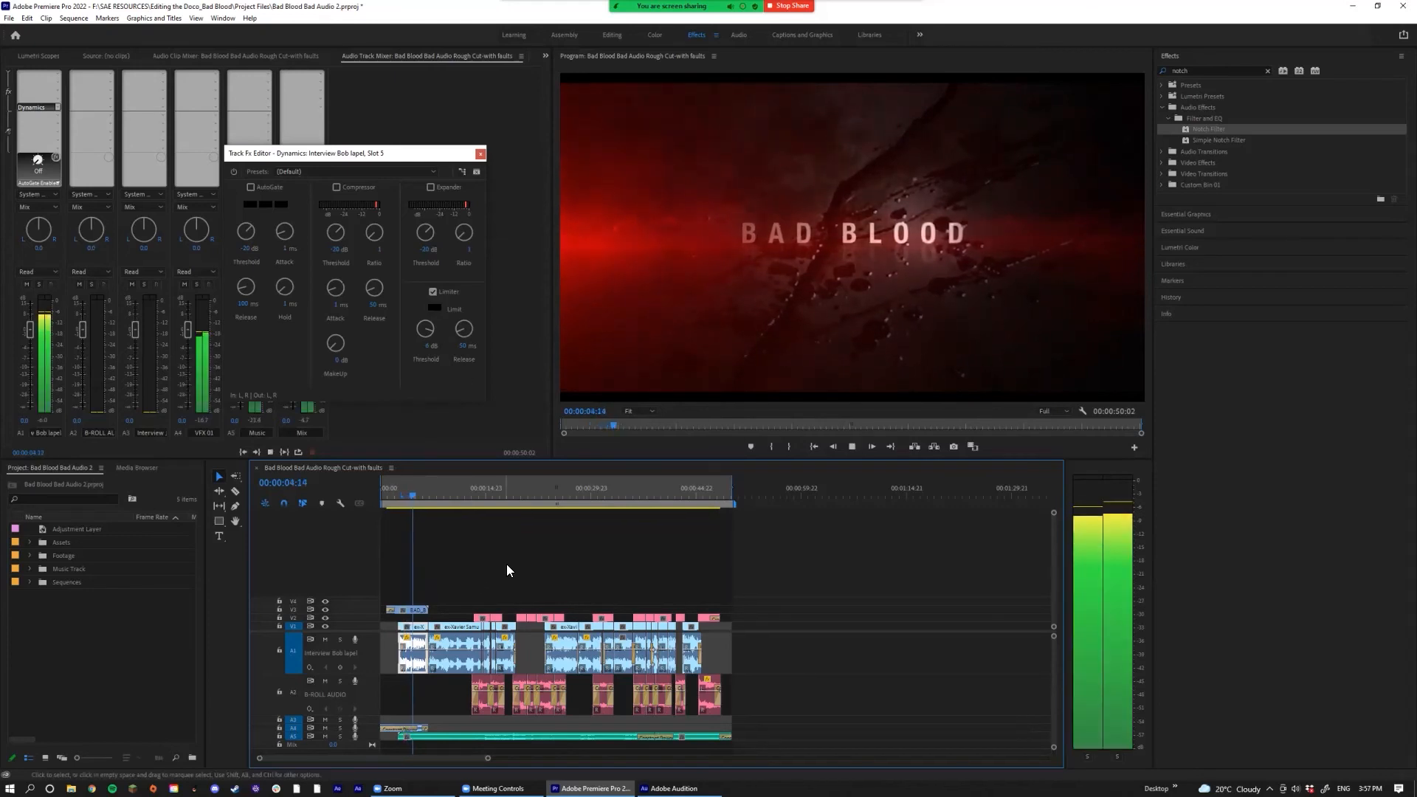
key("space")
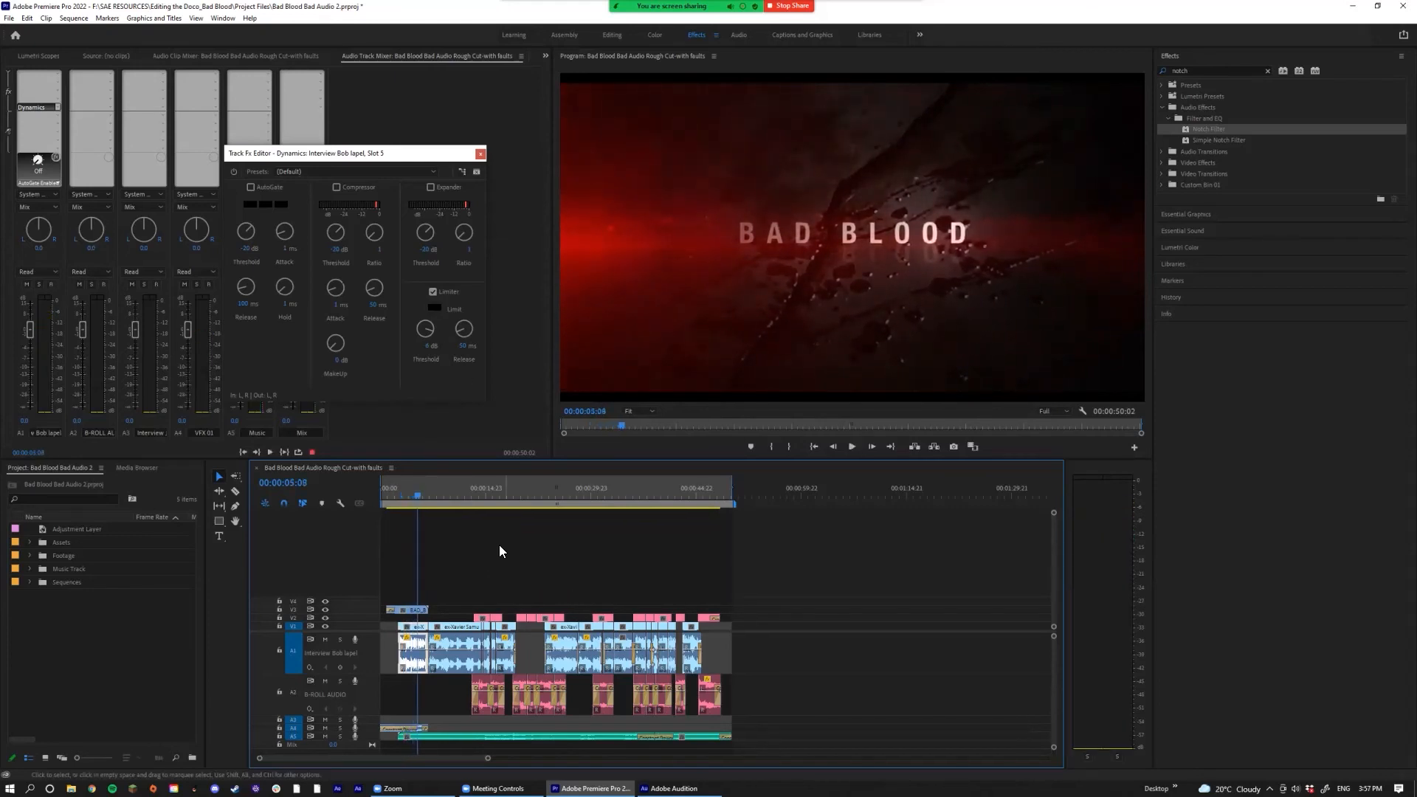
Step: Enable the Compressor in the interview track's Dynamics effect and set its ratio to 3
left_click(429, 312)
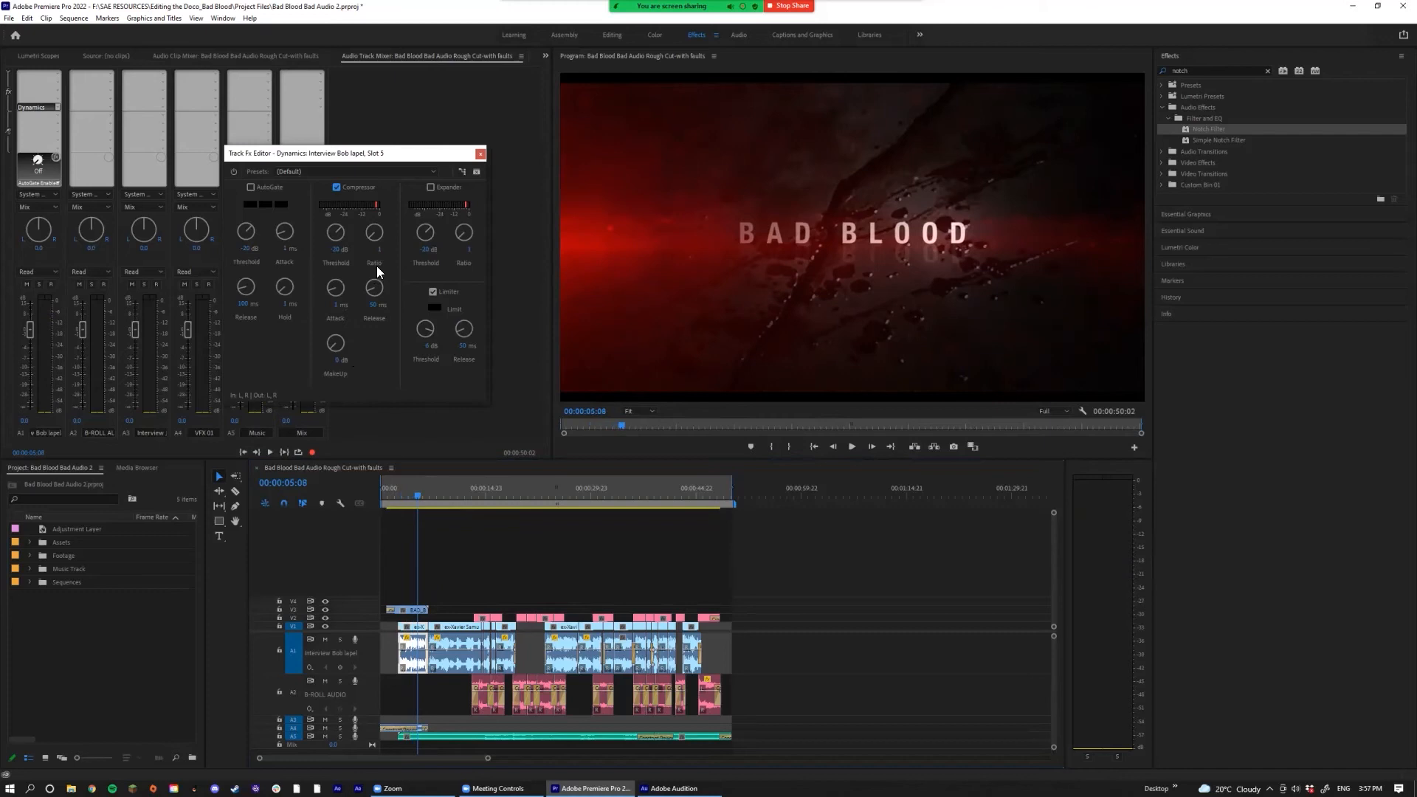
left_click(336, 360)
left_click(337, 248)
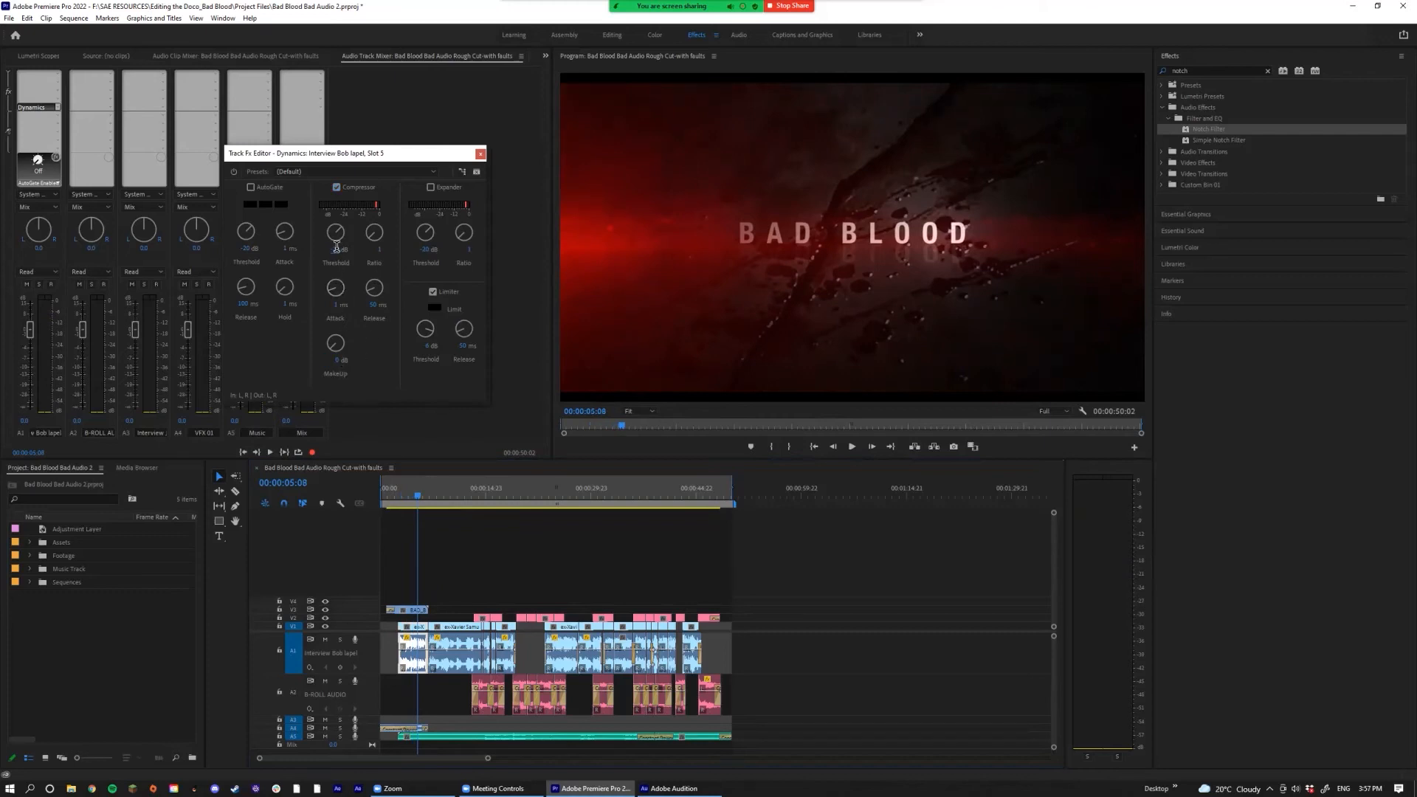
left_click(379, 250)
type("3")
key("Return")
Step: Solo the A1 interview lapel track and play back the title section to check the compressor's gain reduction
left_click_drag(418, 497, 398, 500)
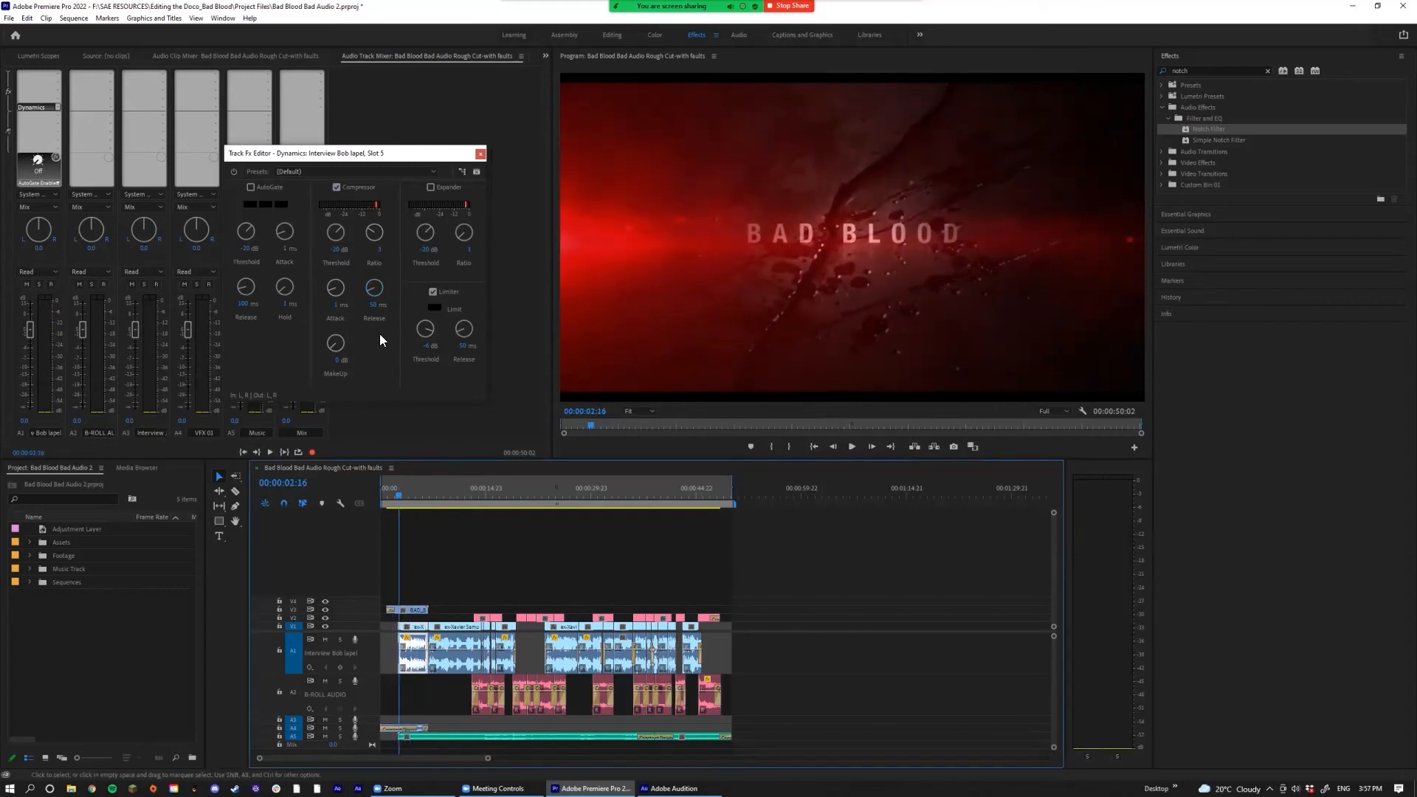
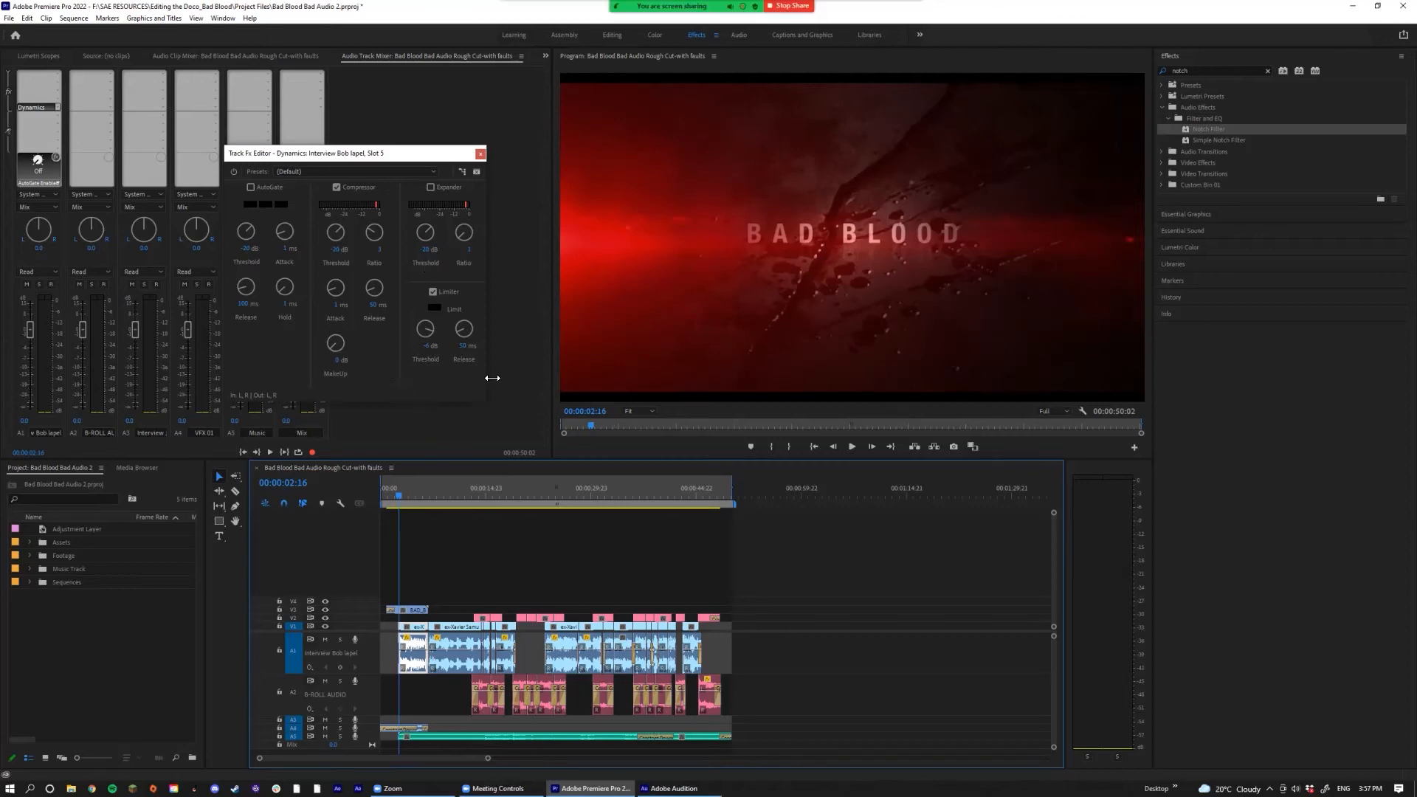
left_click(396, 492)
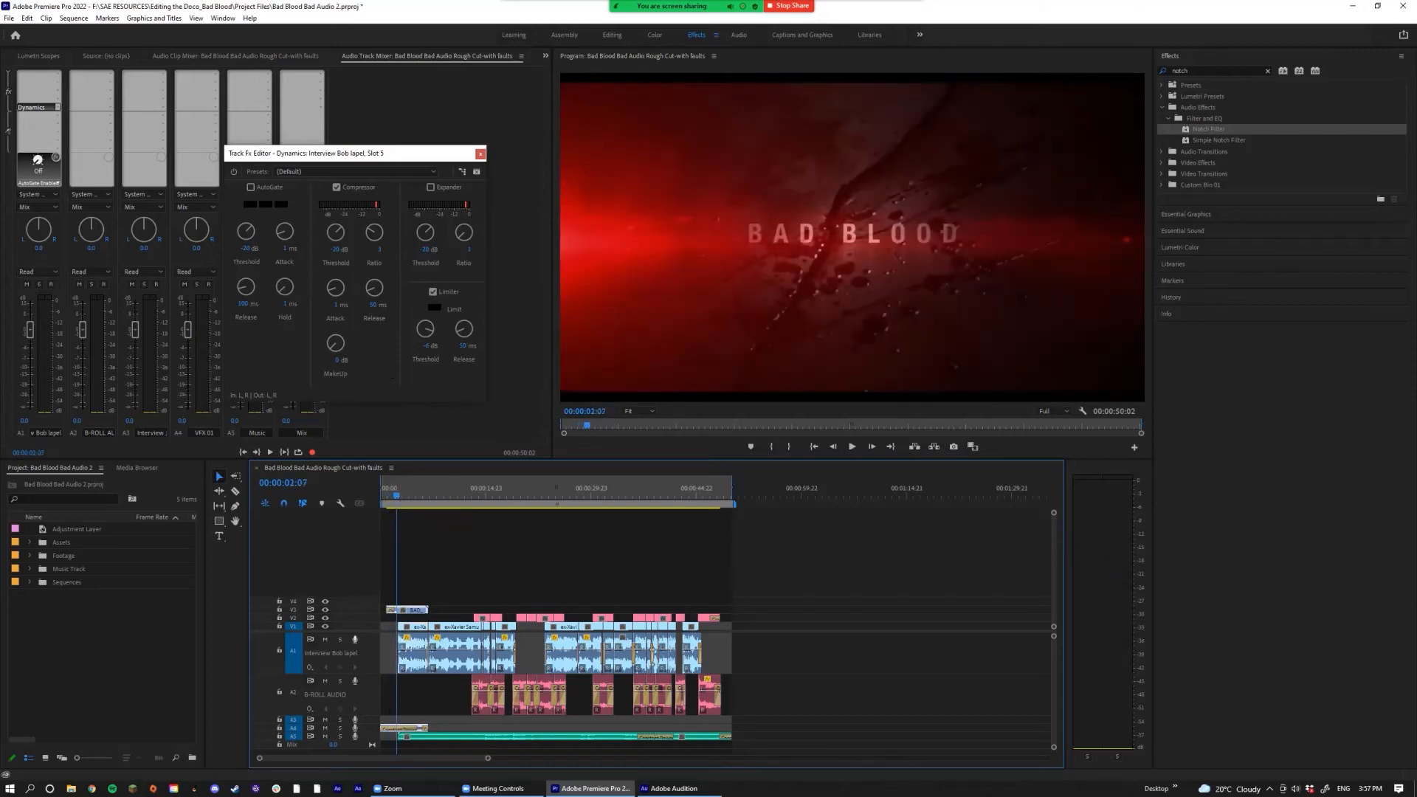
left_click(340, 639)
key("space")
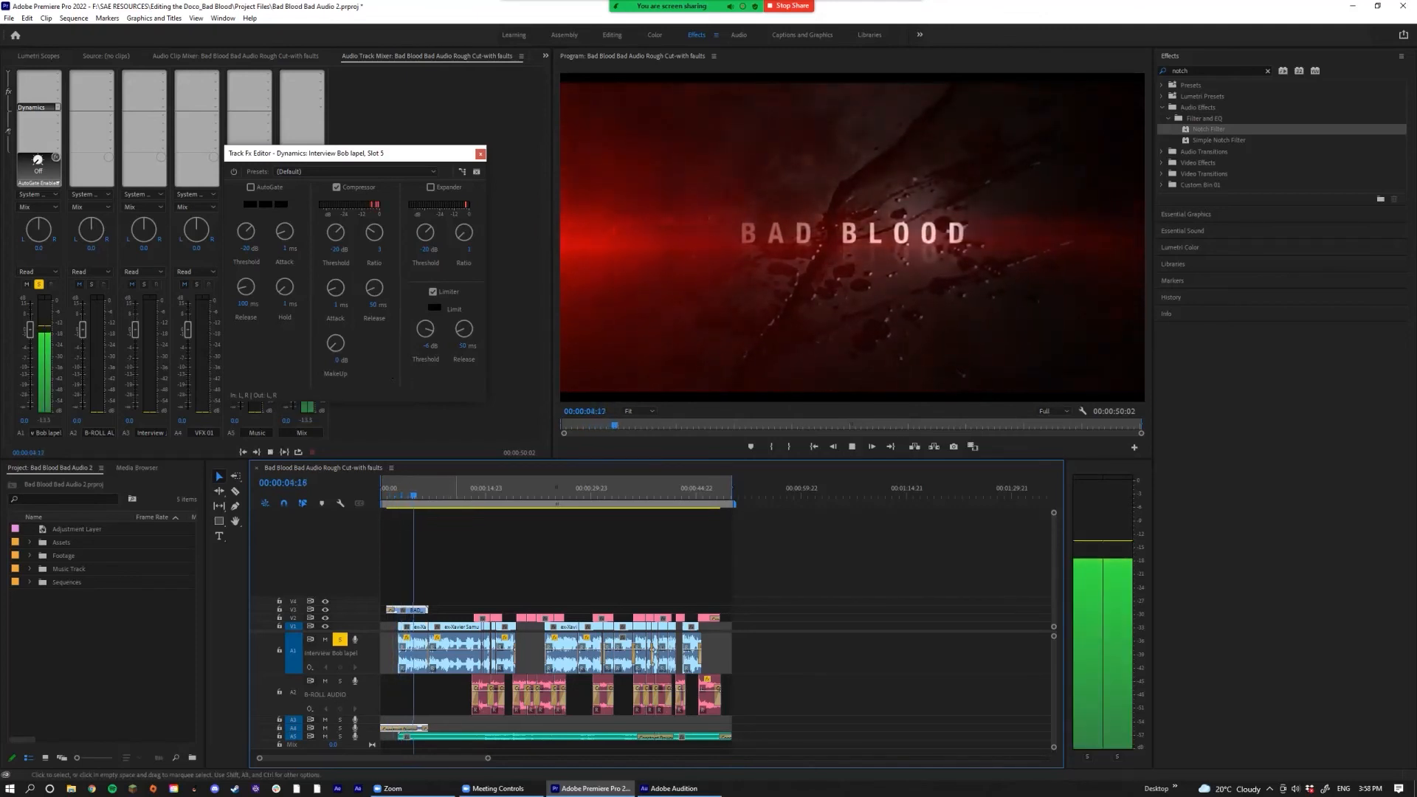
key("space")
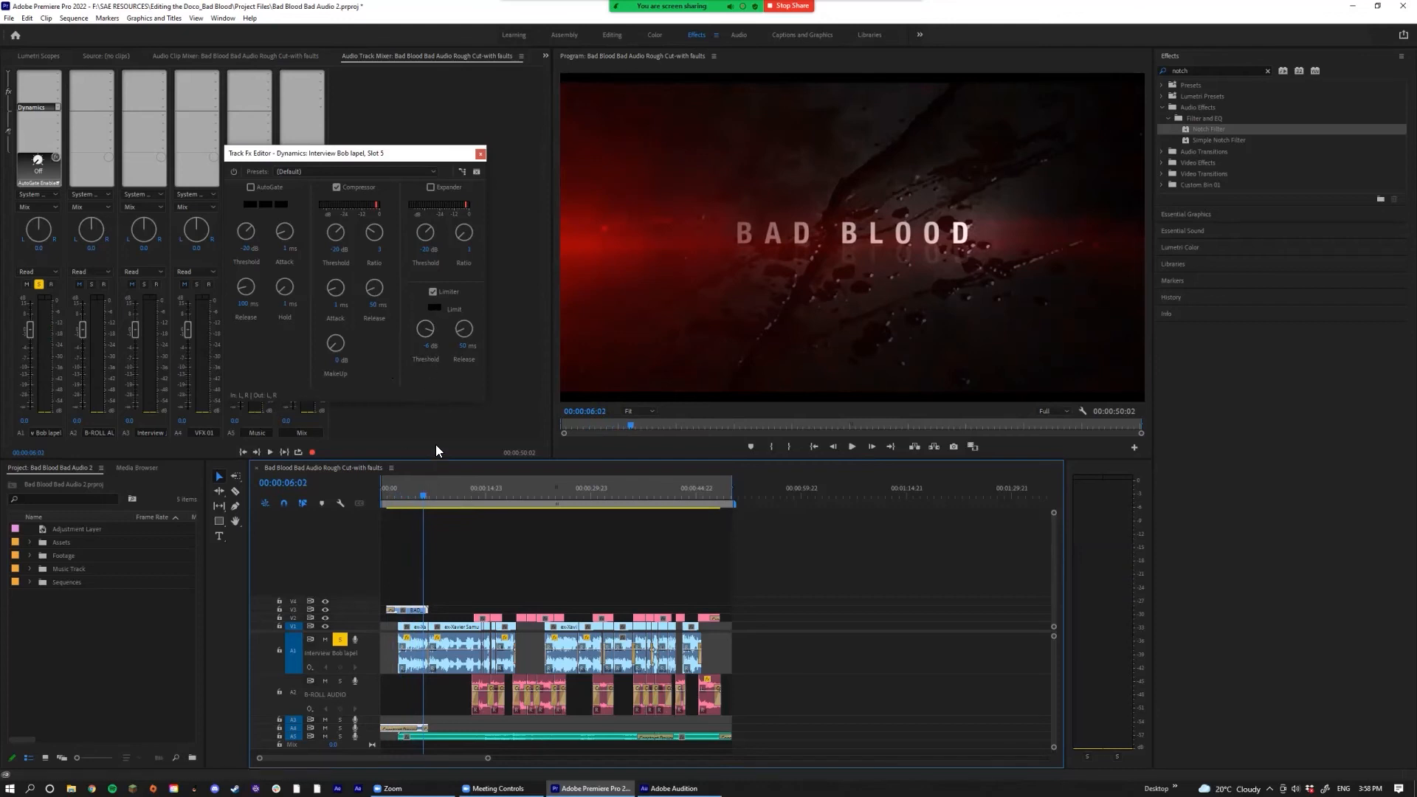
Step: Set the compressor's threshold to -12 dB and play back the soloed title section to check it
left_click(334, 250)
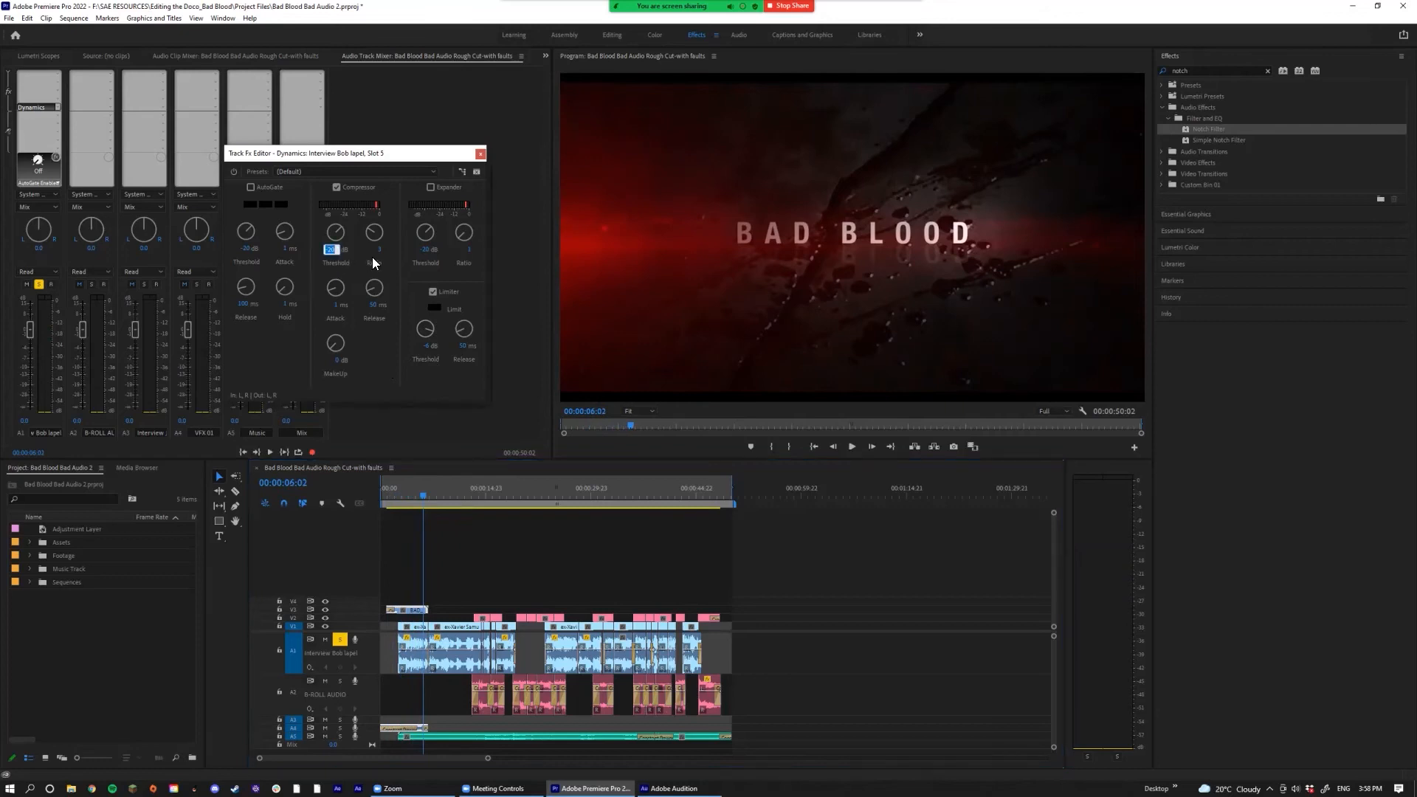
type("-12")
key("Tab")
left_click_drag(423, 500, 404, 498)
key("space")
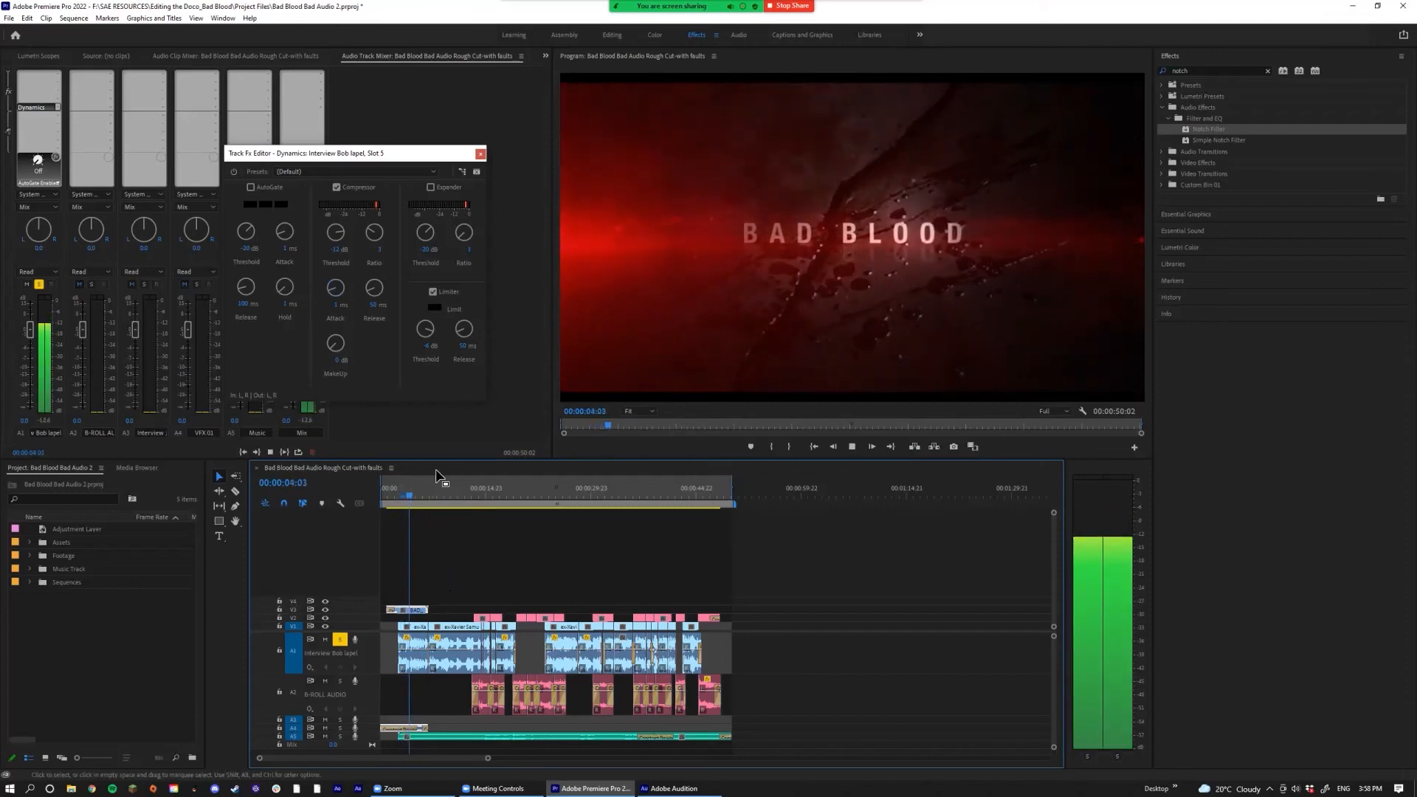
key("space")
Step: Raise the compressor's make-up gain and play back the soloed title section to check the level
left_click(338, 361)
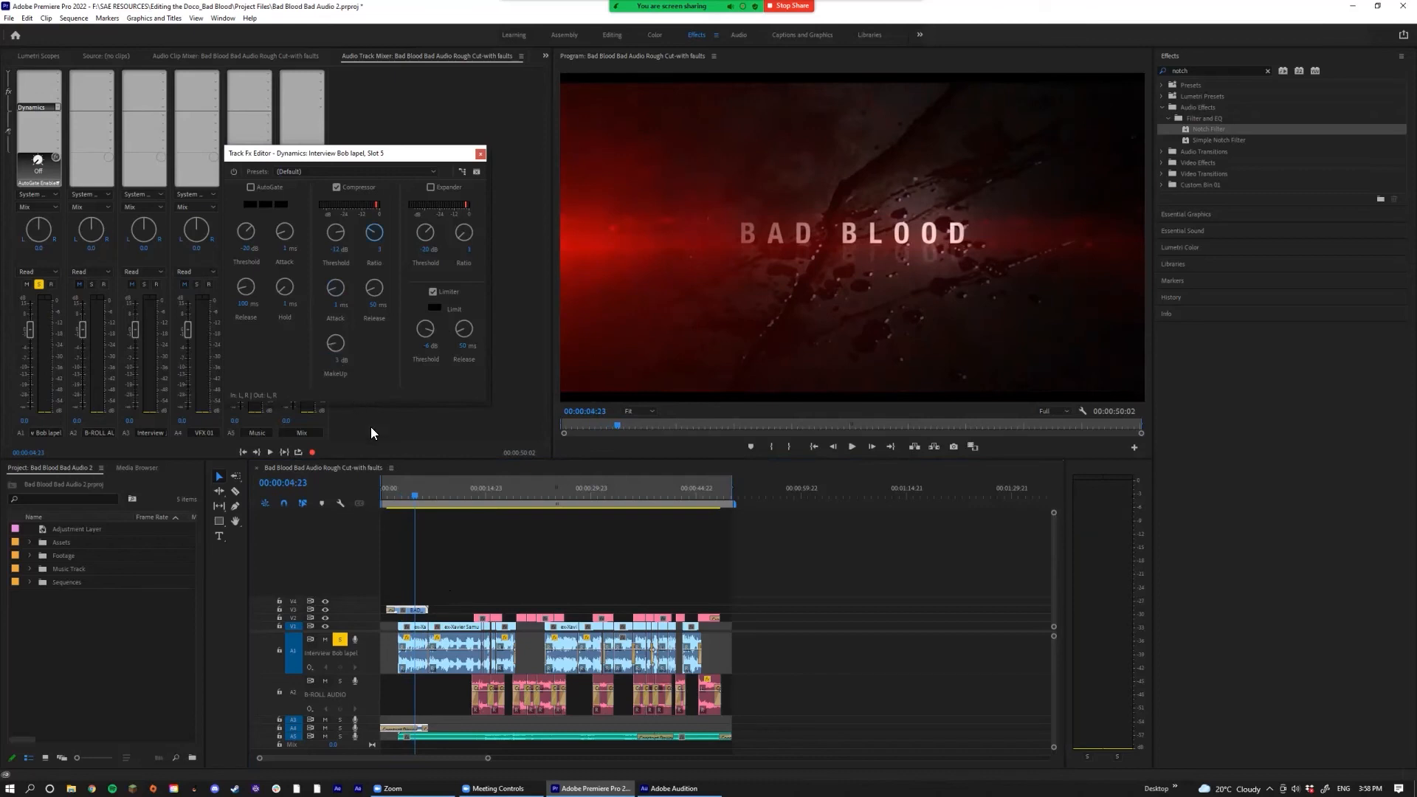
left_click_drag(417, 496, 403, 496)
key("space")
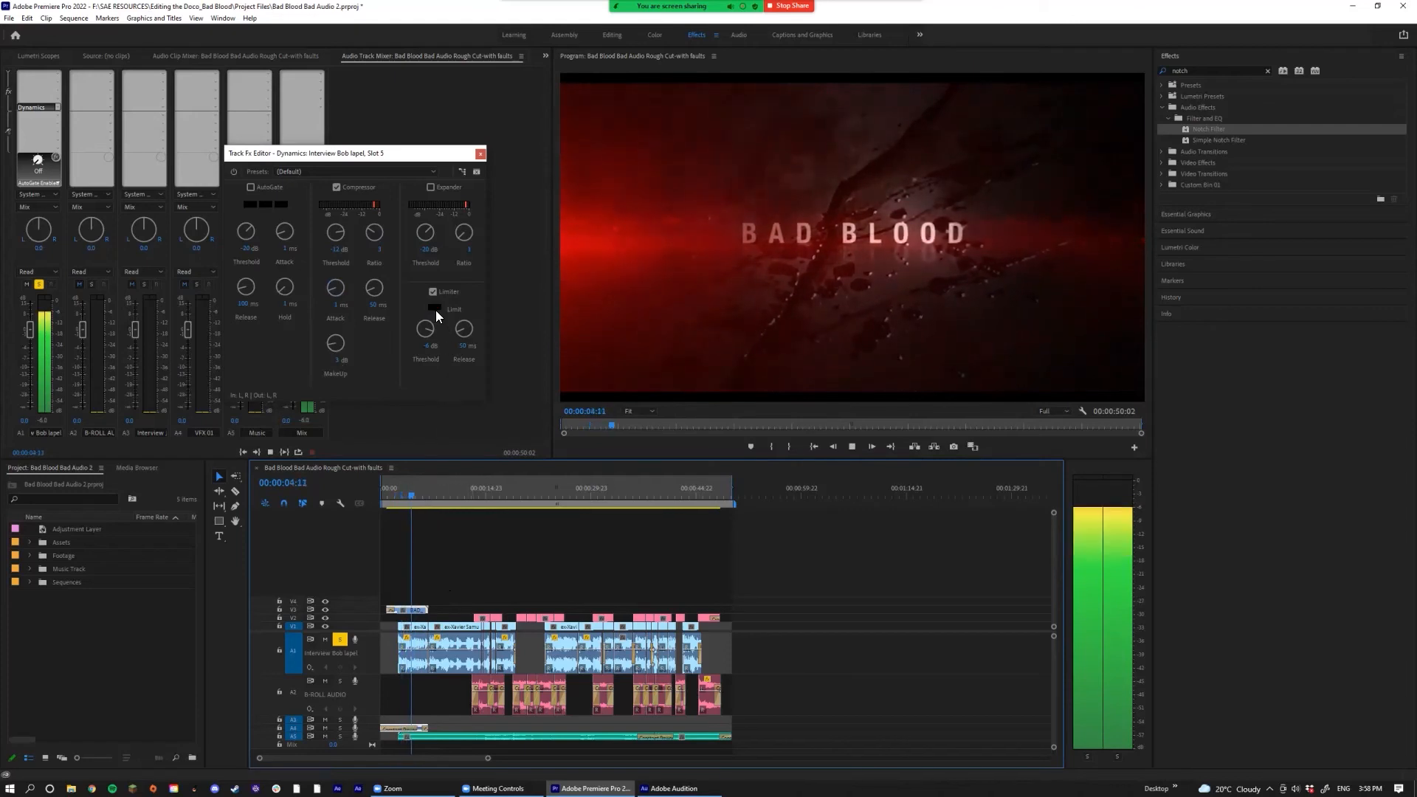
key("space")
Step: Set the compressor's make-up gain to 2 dB and play back from the title into the first interview clip
left_click(337, 360)
type("2")
key("Return")
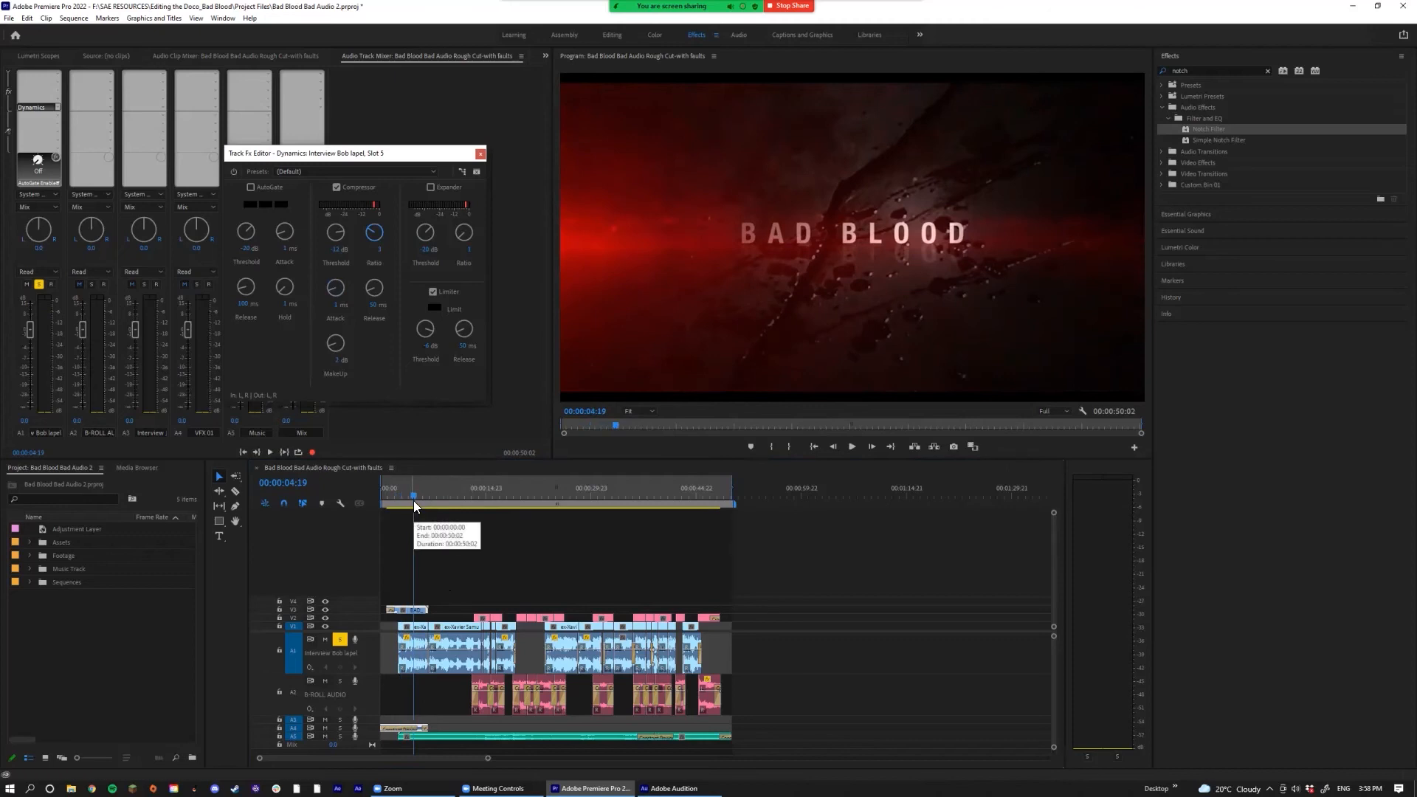
left_click(392, 497)
key("space")
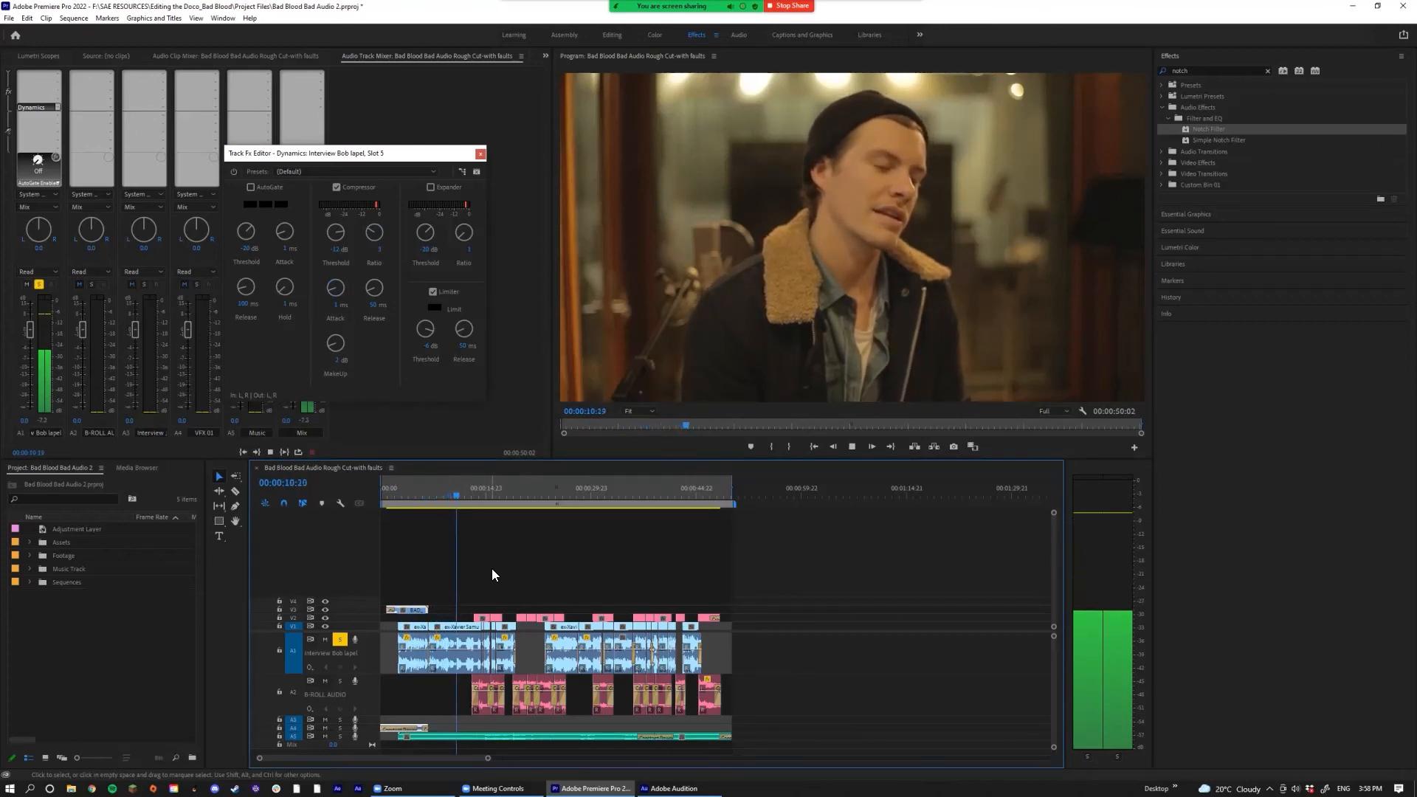
key("space")
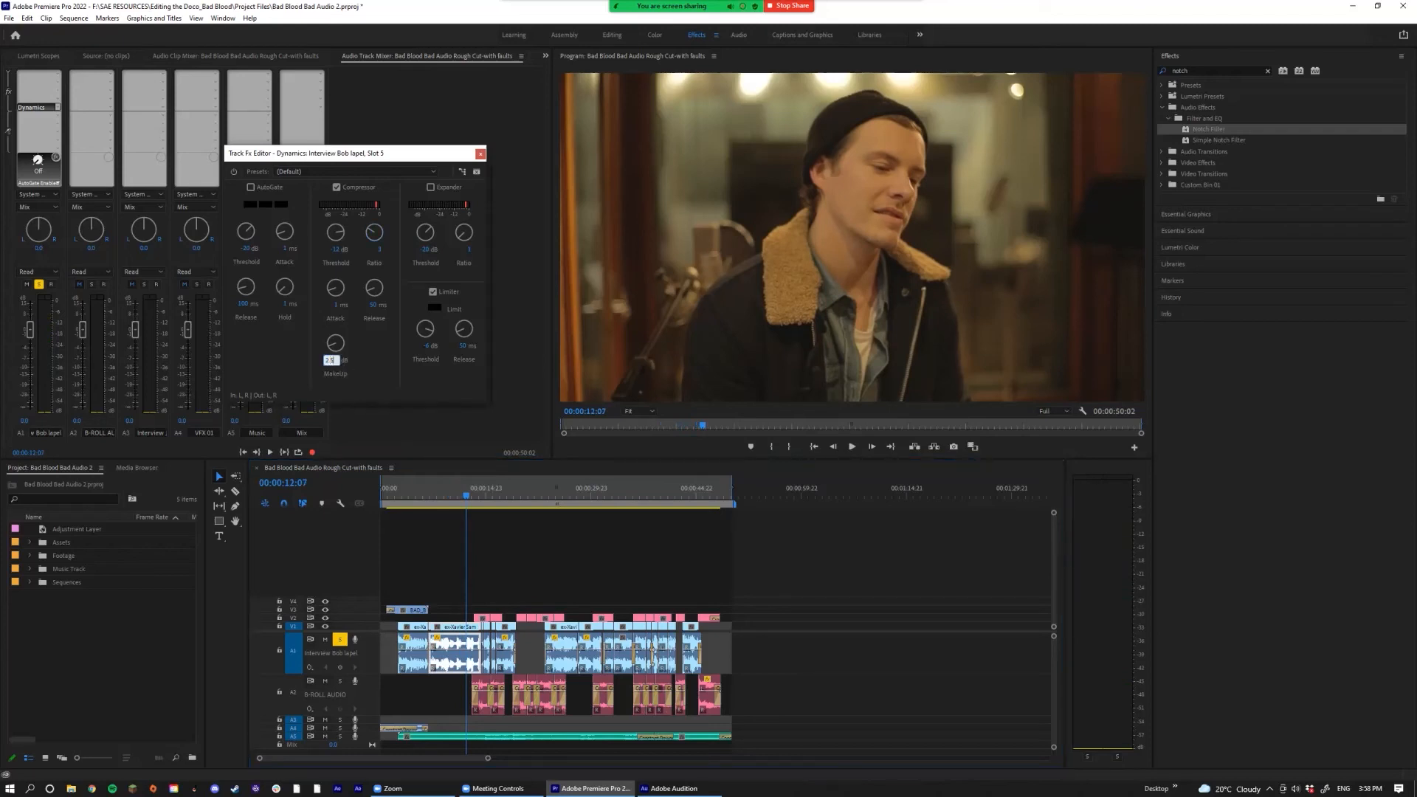
Step: Set the compressor's make-up gain to 2.5 dB and play back both interview sections of the soloed track
key("Return")
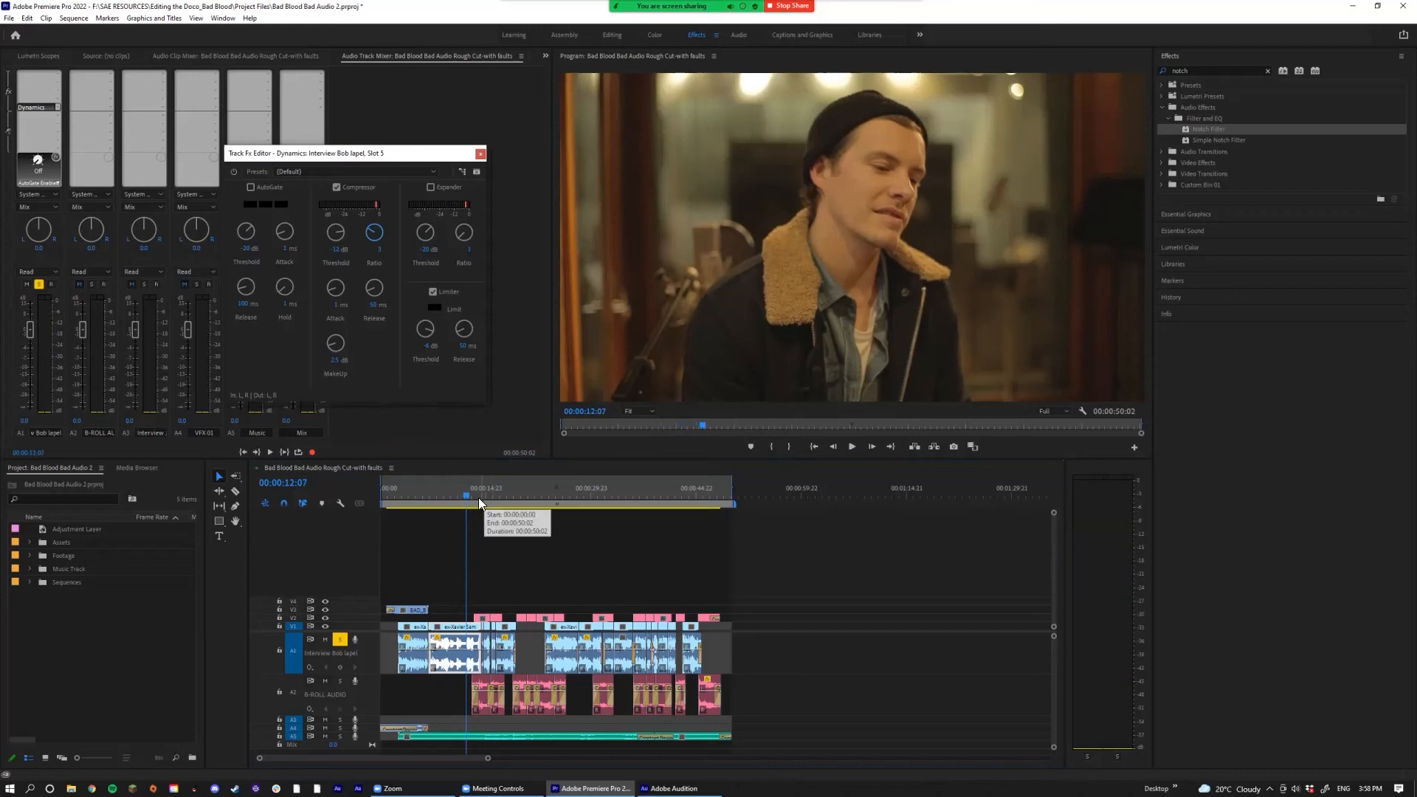
left_click(427, 497)
left_click(414, 514)
key("space")
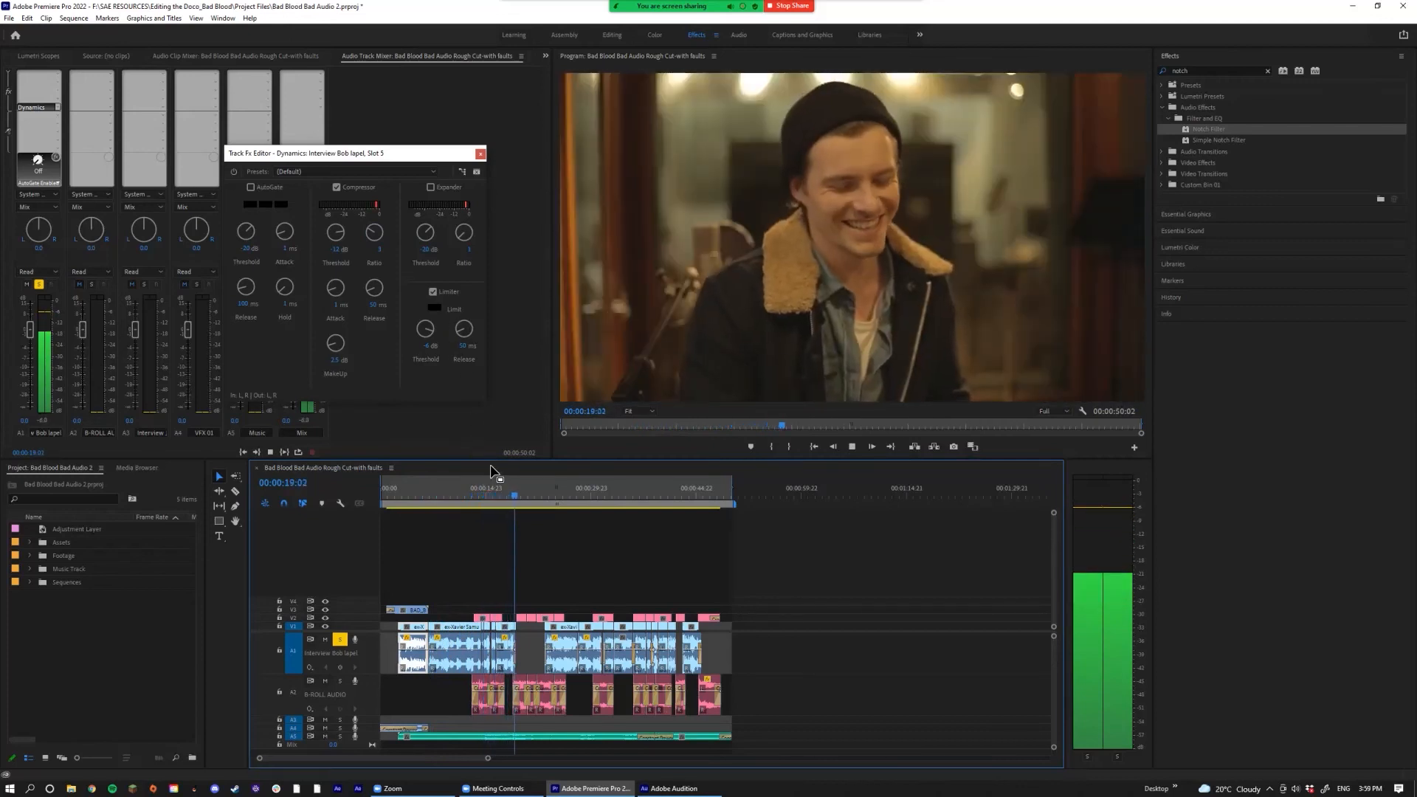
left_click(549, 500)
key("space")
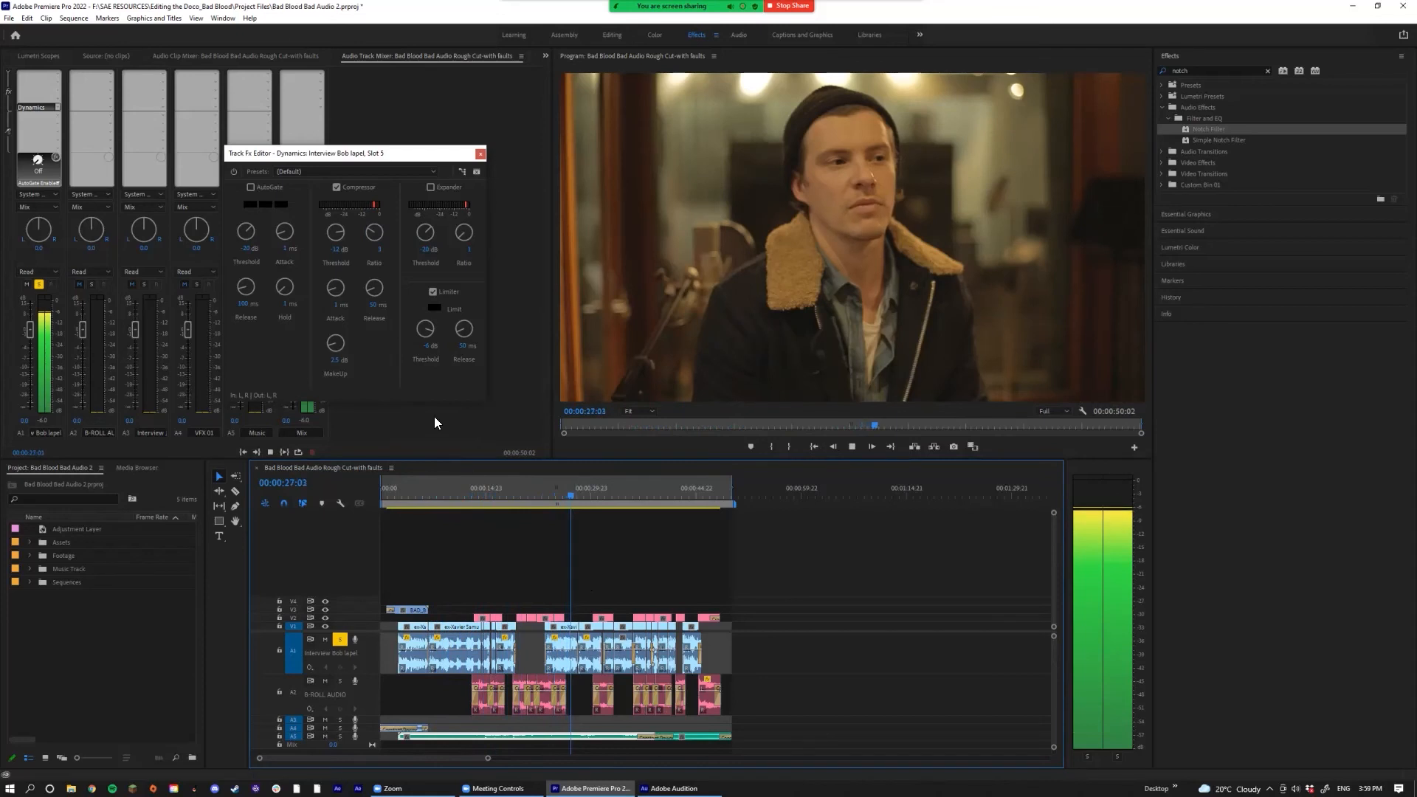
key("space")
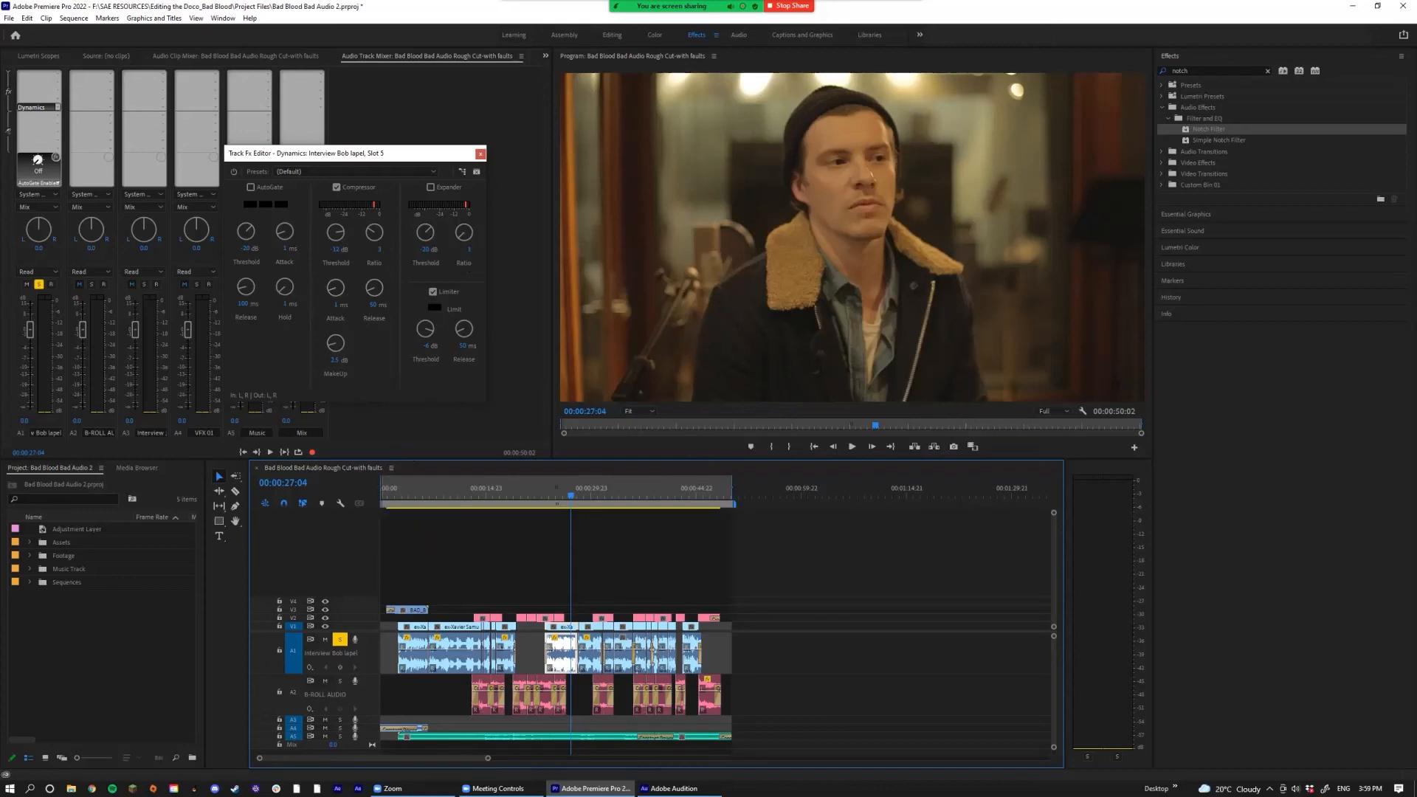
Step: Unsolo the A1 interview lapel track and select all the B-roll clips on the A2 B-ROLL AUDIO track
left_click(339, 639)
left_click_drag(449, 496, 486, 497)
left_click_drag(458, 687, 762, 712)
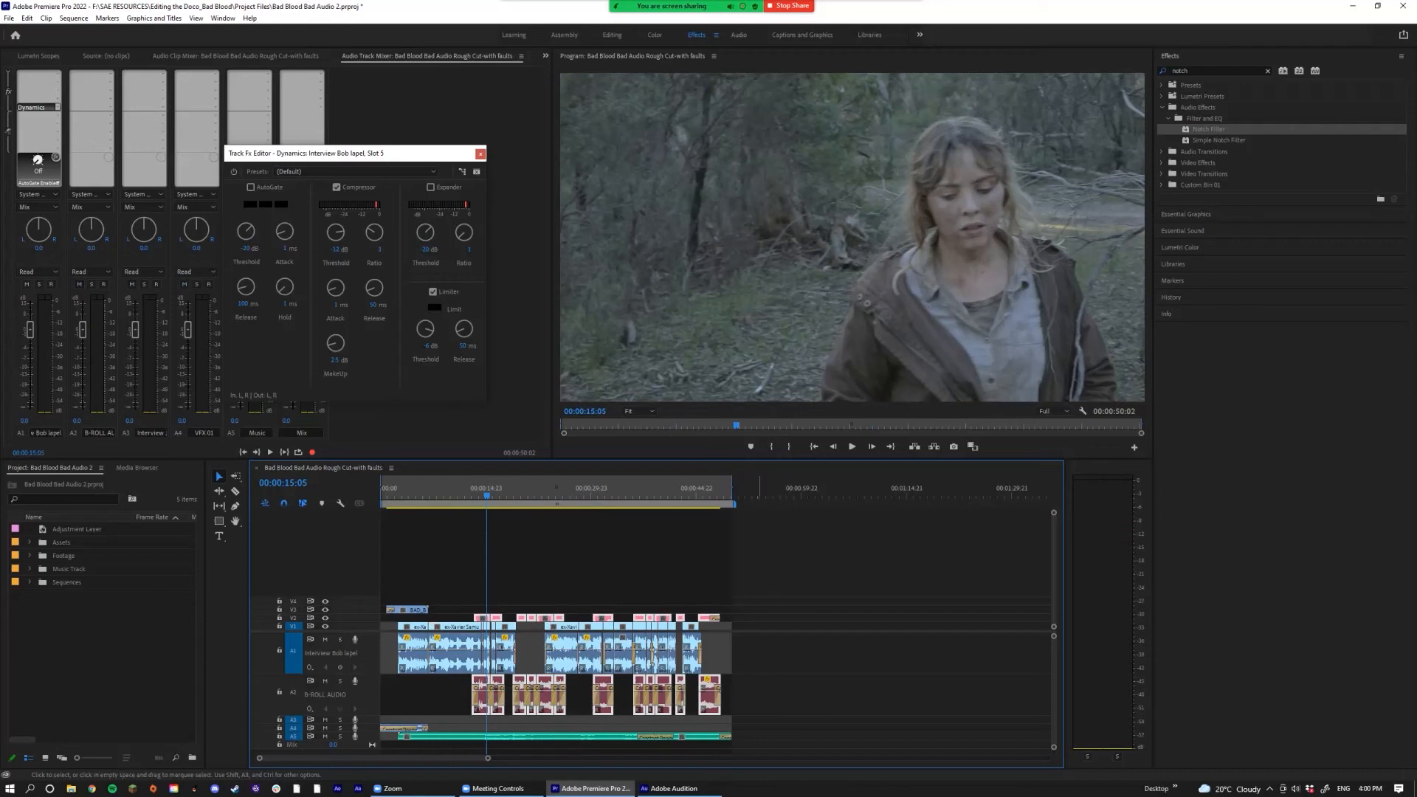
scroll(716, 627, "down", 2)
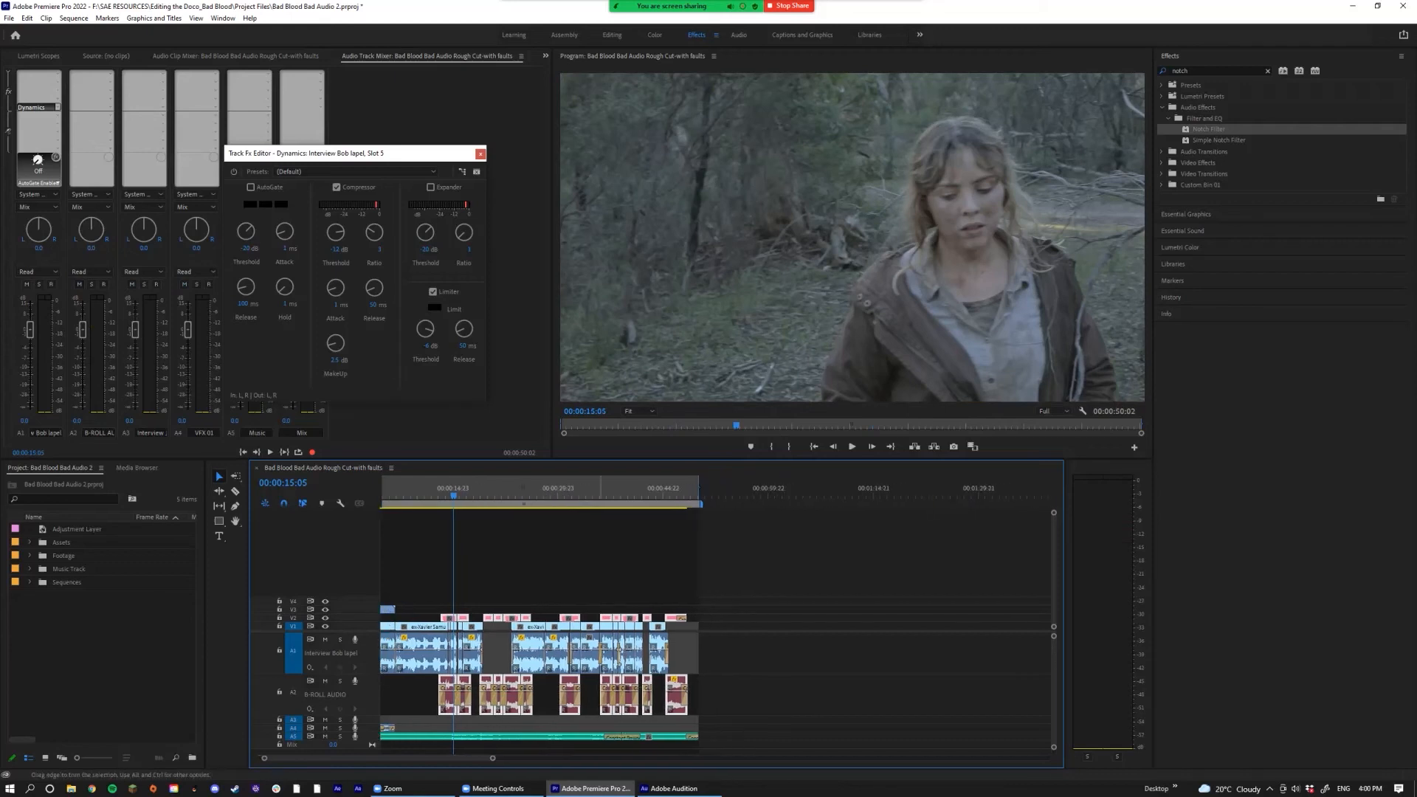
scroll(716, 628, "up", 2)
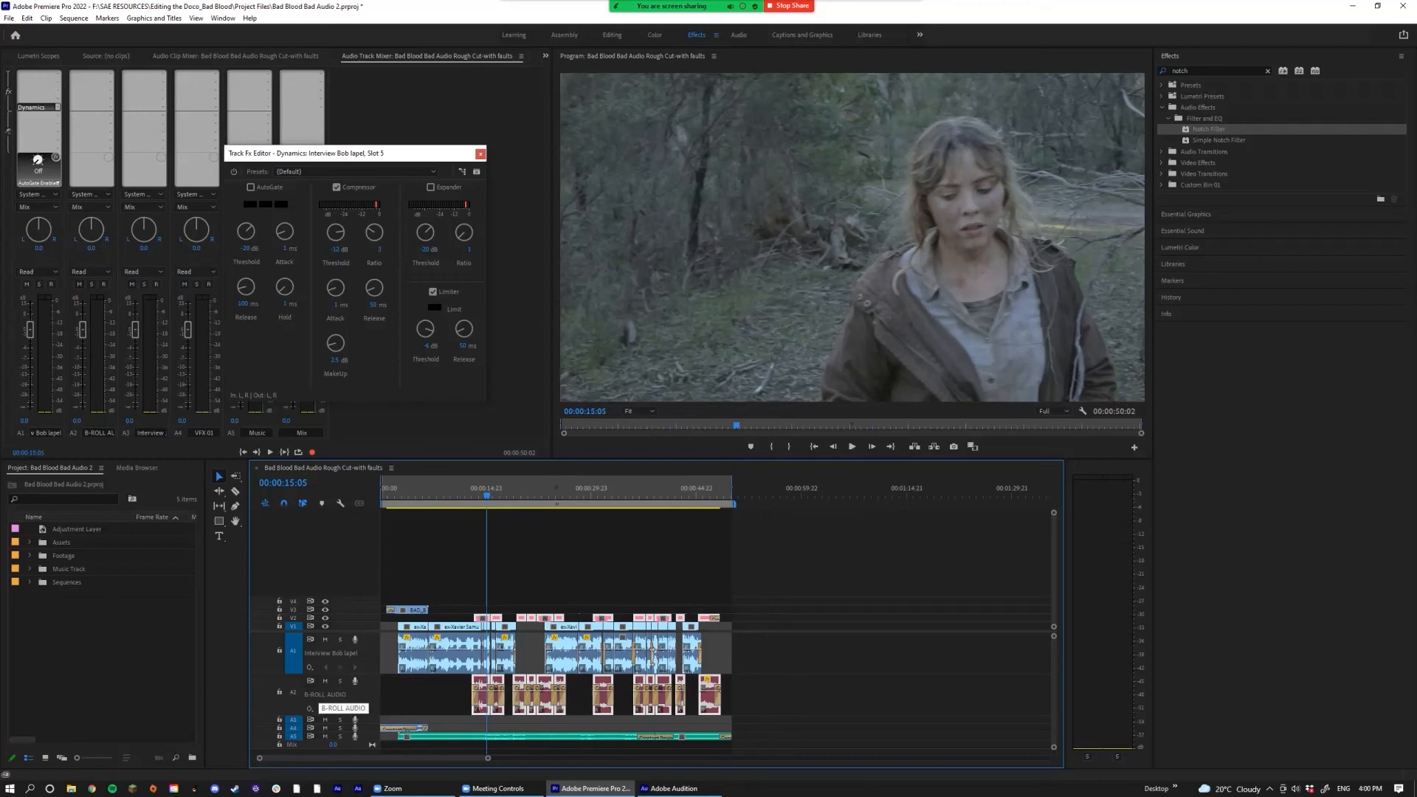
Step: Close the Dynamics editor, lower the A2 B-ROLL AUDIO track fader slightly, and play the sequence from the start
left_click(481, 154)
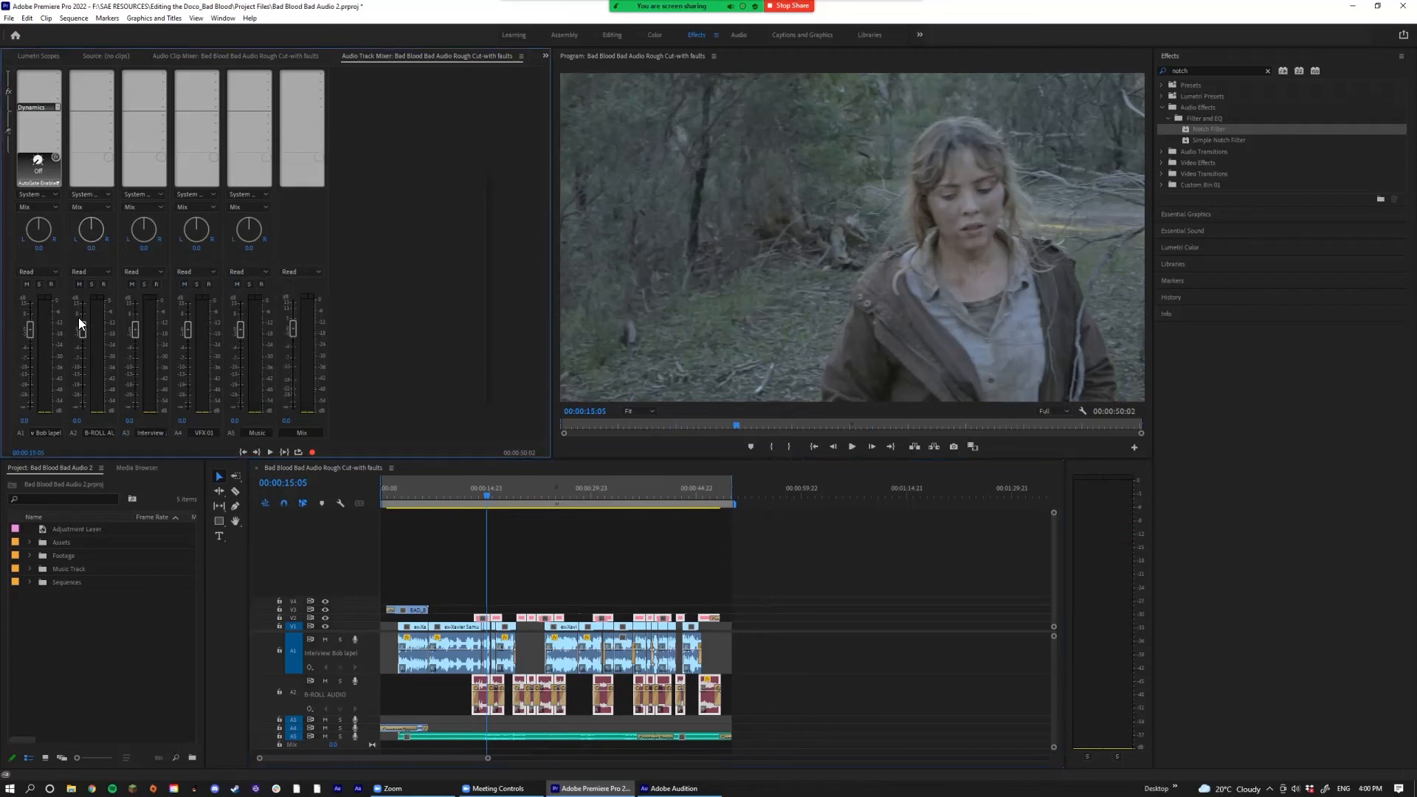
left_click_drag(84, 339, 84, 341)
left_click_drag(487, 496, 347, 521)
key("space")
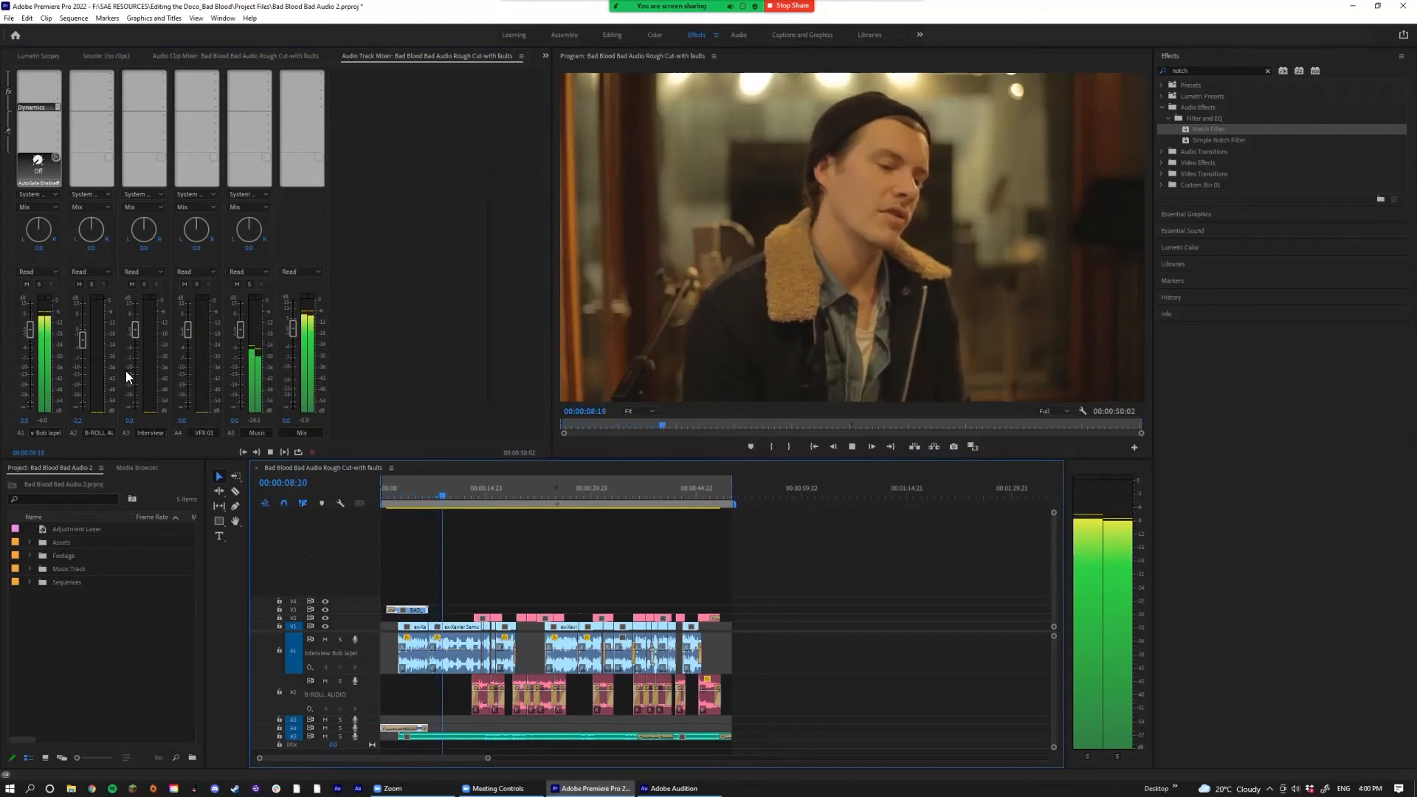
key("space")
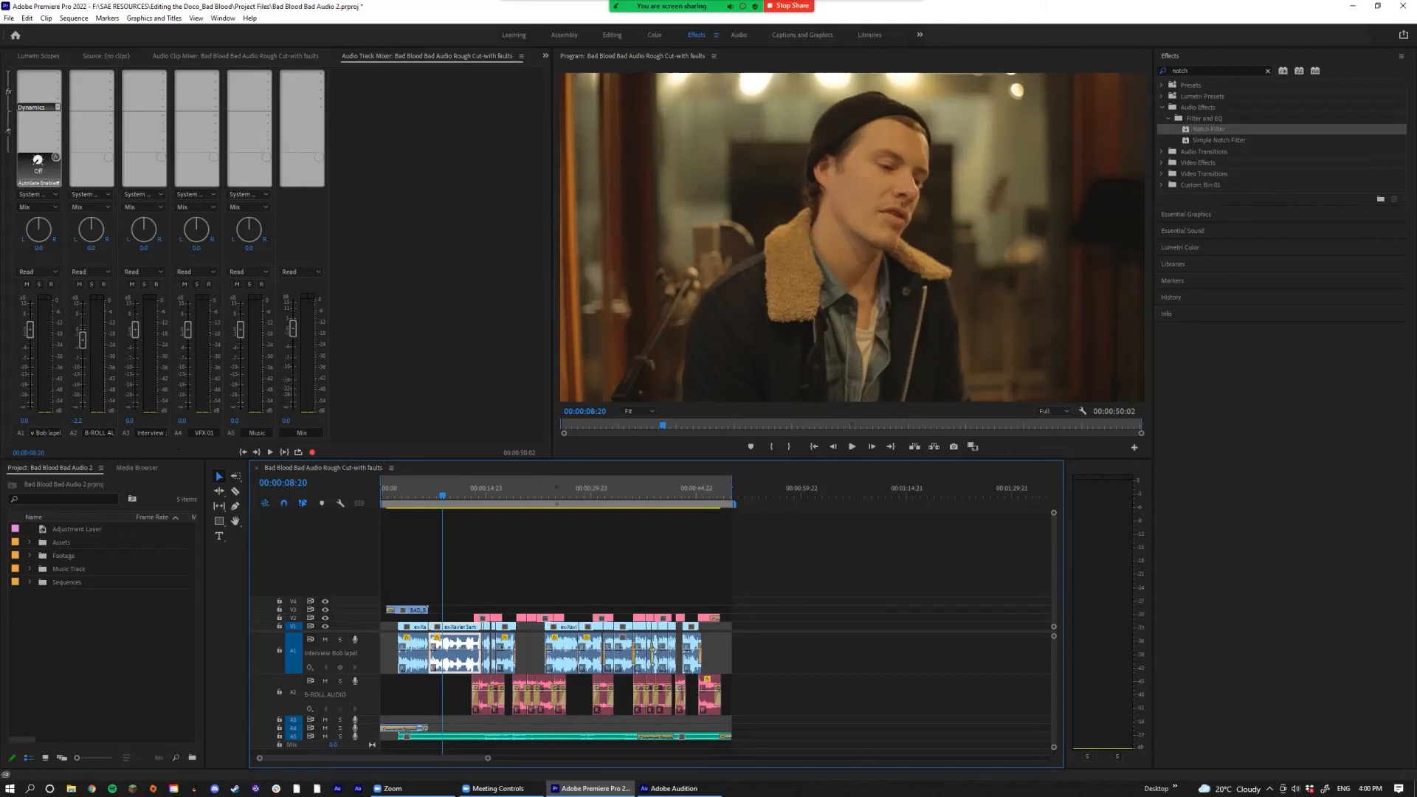
Step: Expand the Music track and add an audio submix track to the sequence
double_click(367, 737)
scroll(492, 653, "up", 5)
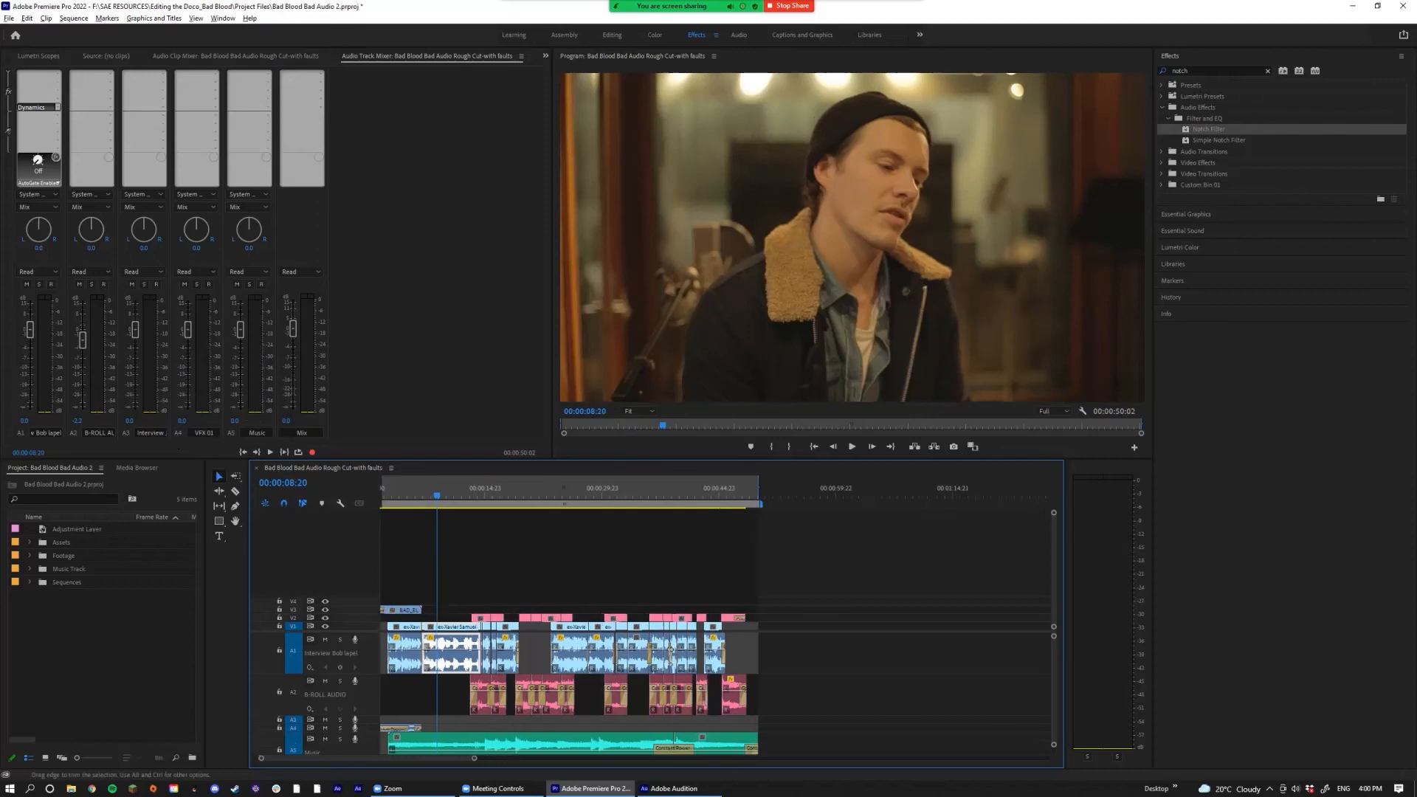
scroll(645, 693, "down", 2)
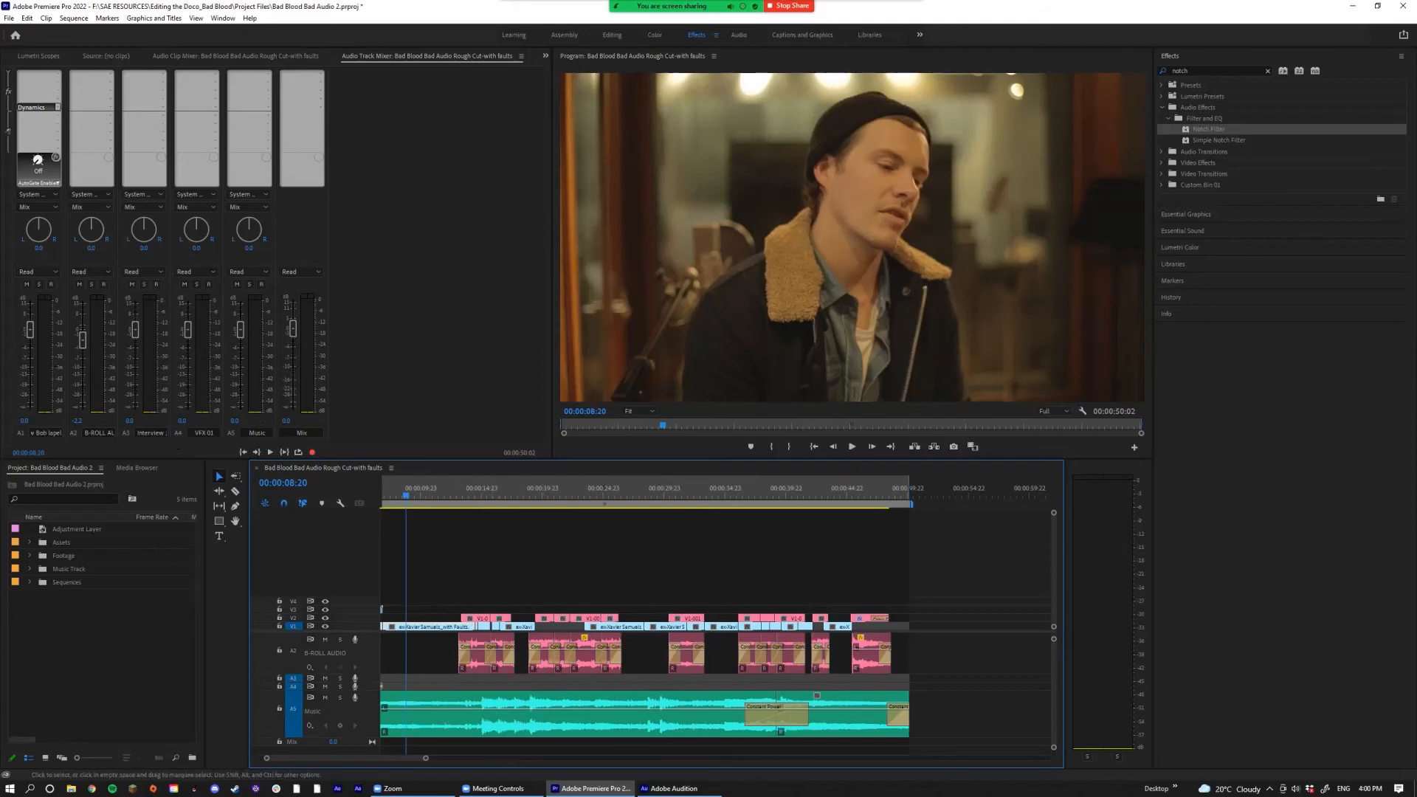
scroll(716, 627, "up", 2)
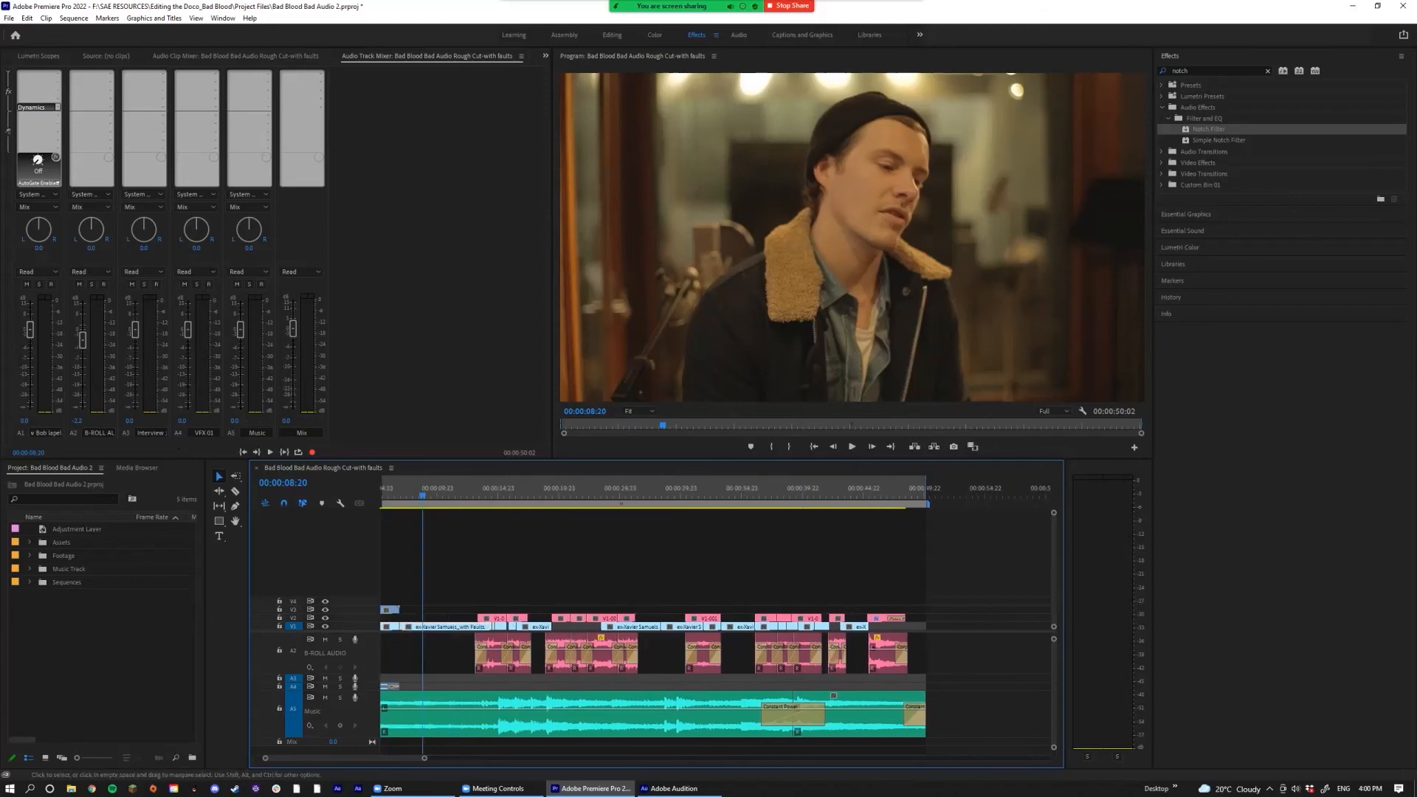
right_click(338, 653)
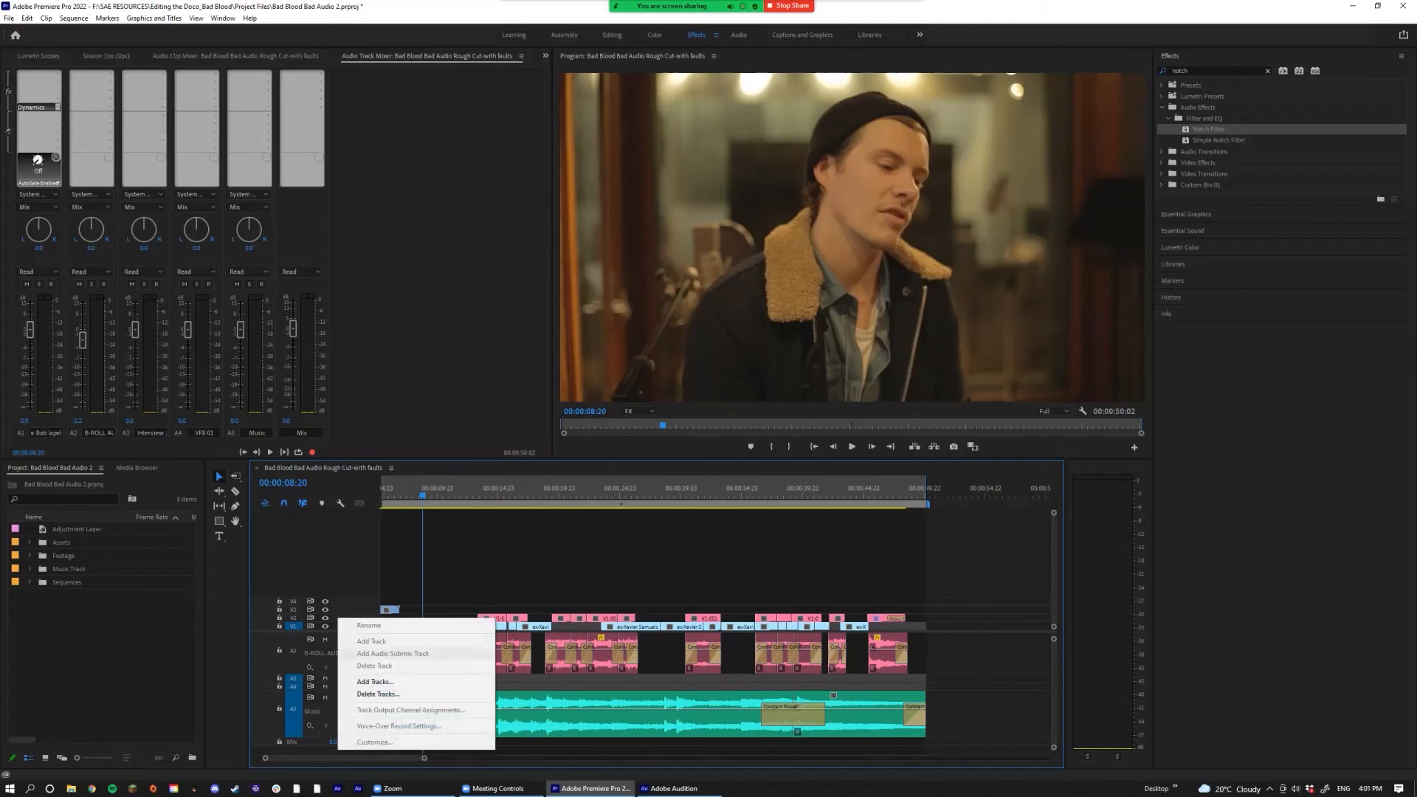
key("Escape")
right_click(370, 529)
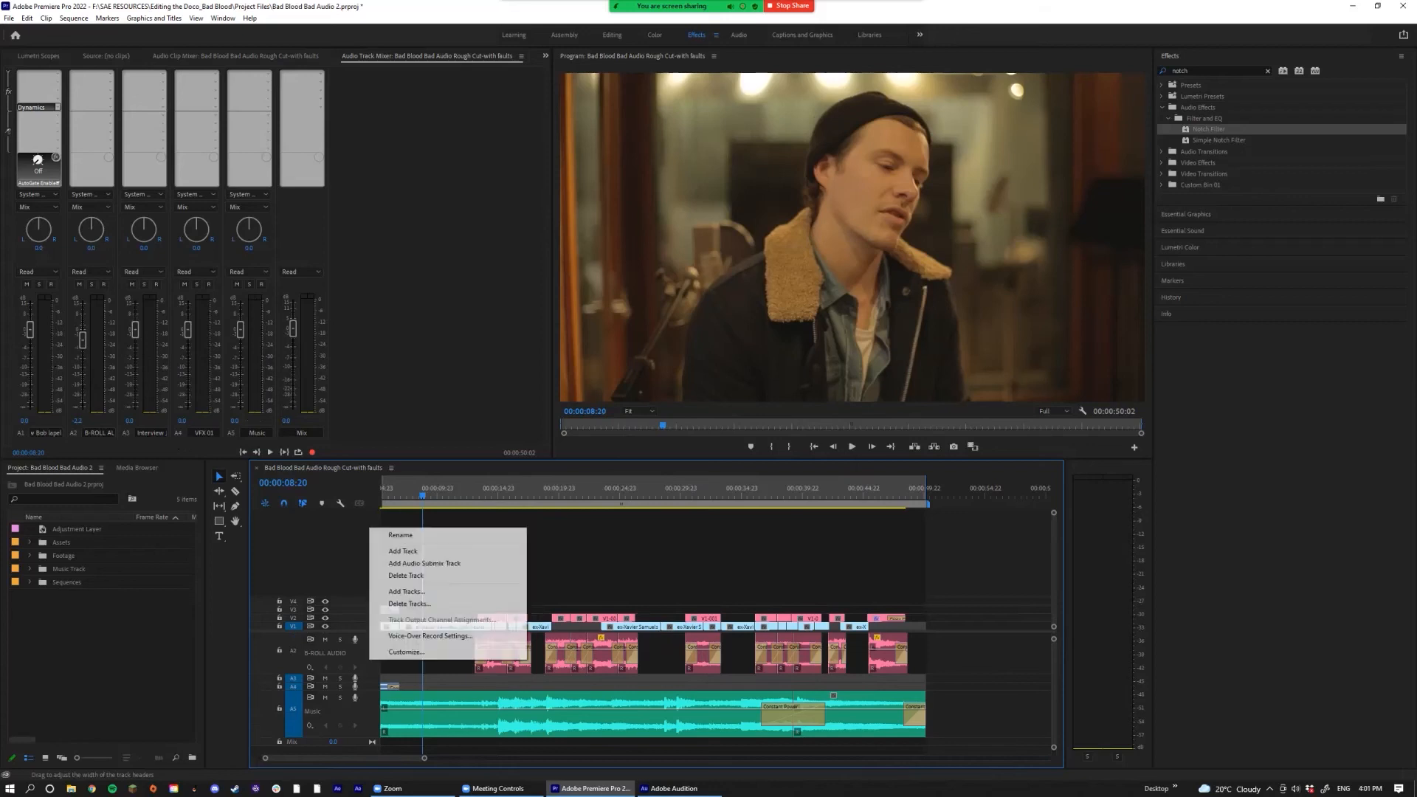
left_click(416, 565)
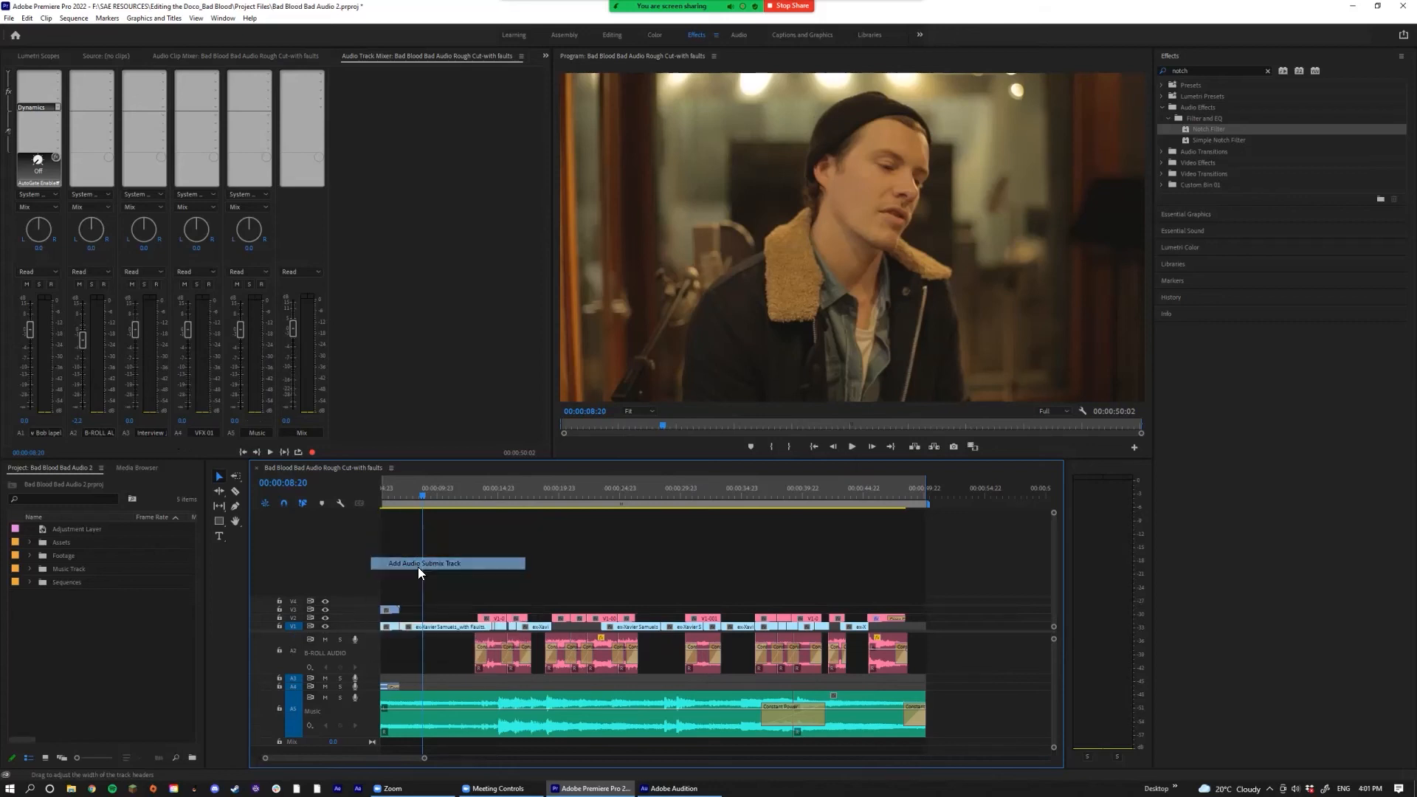
Step: Expand the Submix 1 track to show its volume line and enlarge the timeline panel so all audio tracks fit
scroll(620, 687, "up", 3)
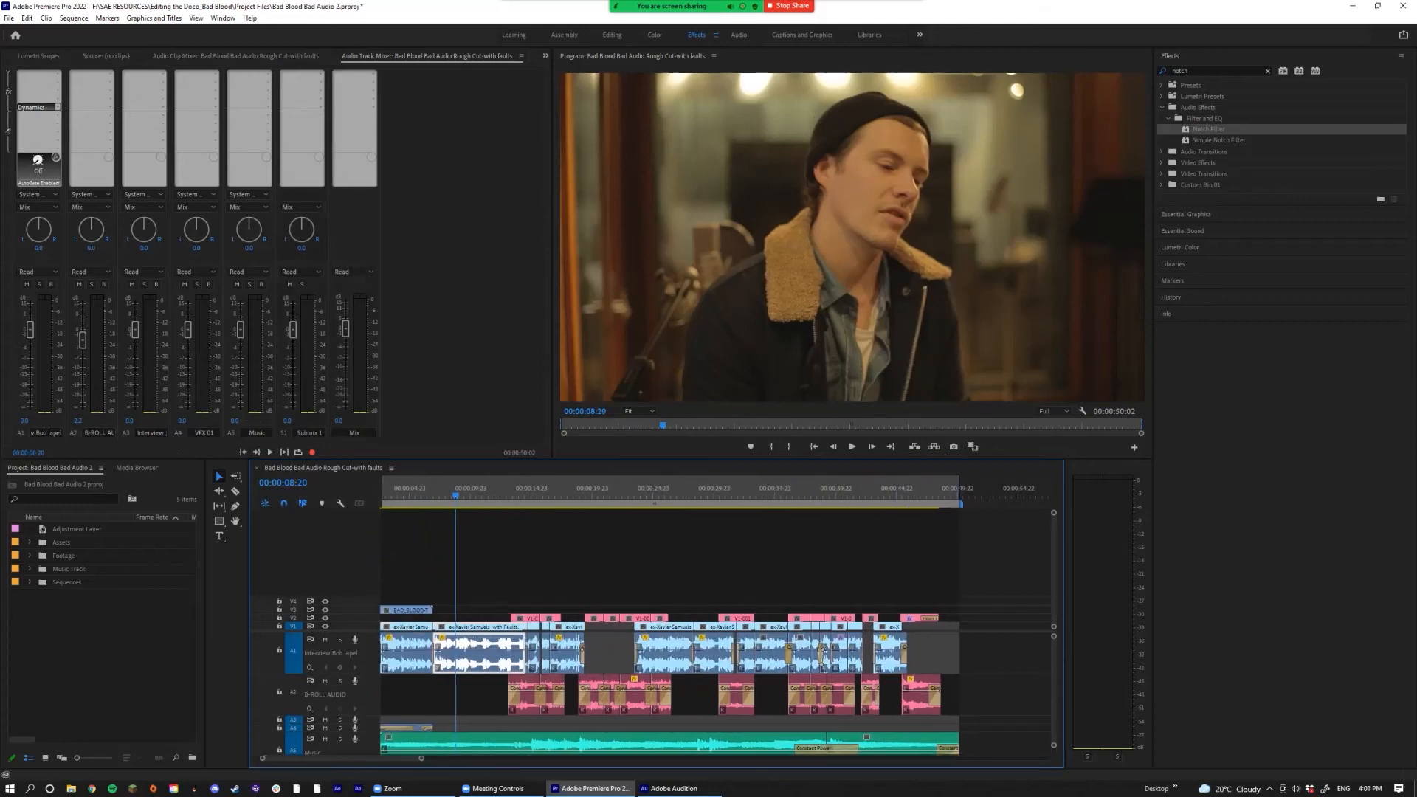
scroll(332, 693, "down", 3)
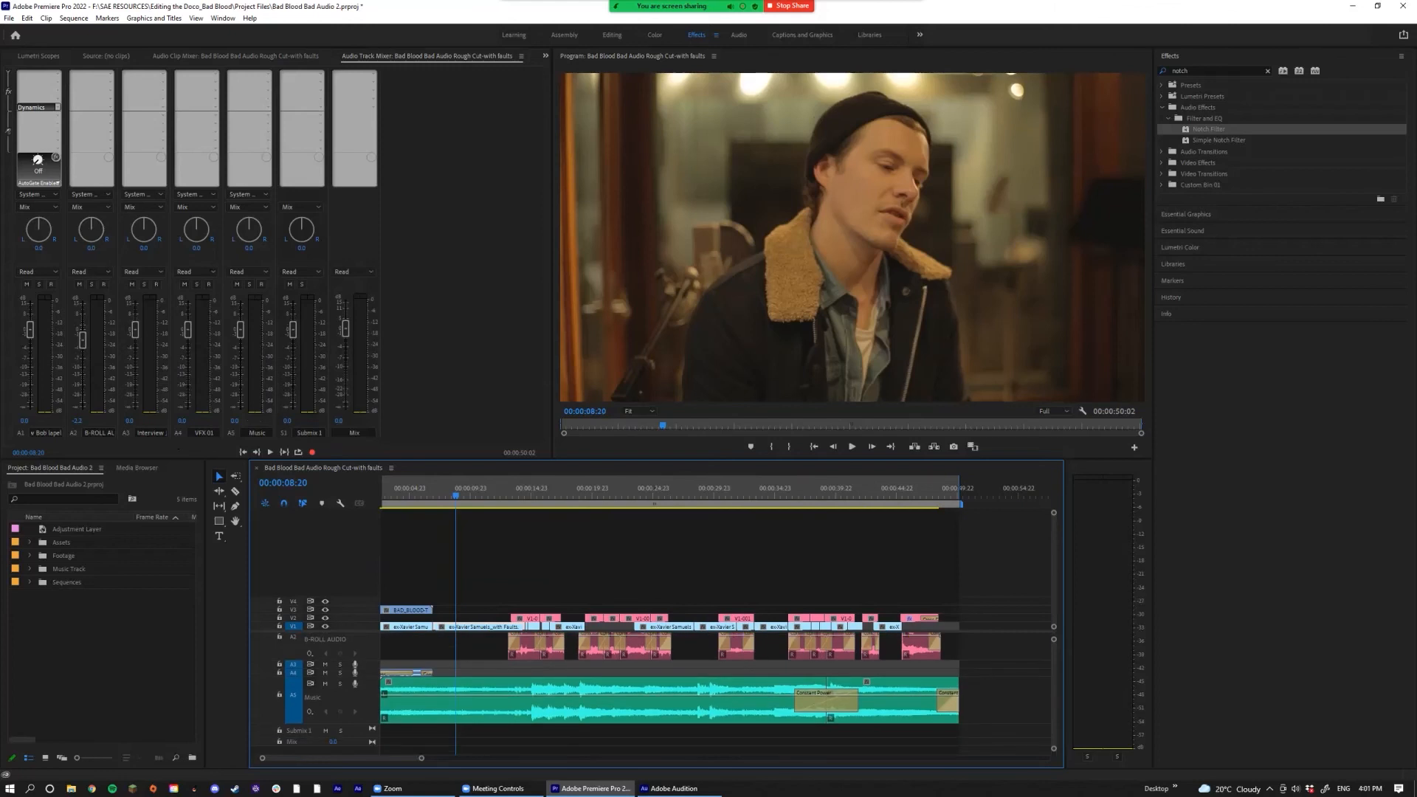
scroll(664, 690, "down", 1)
scroll(332, 712, "up", 2)
scroll(333, 712, "down", 2)
scroll(332, 716, "up", 4, "alt")
scroll(664, 686, "down", 1)
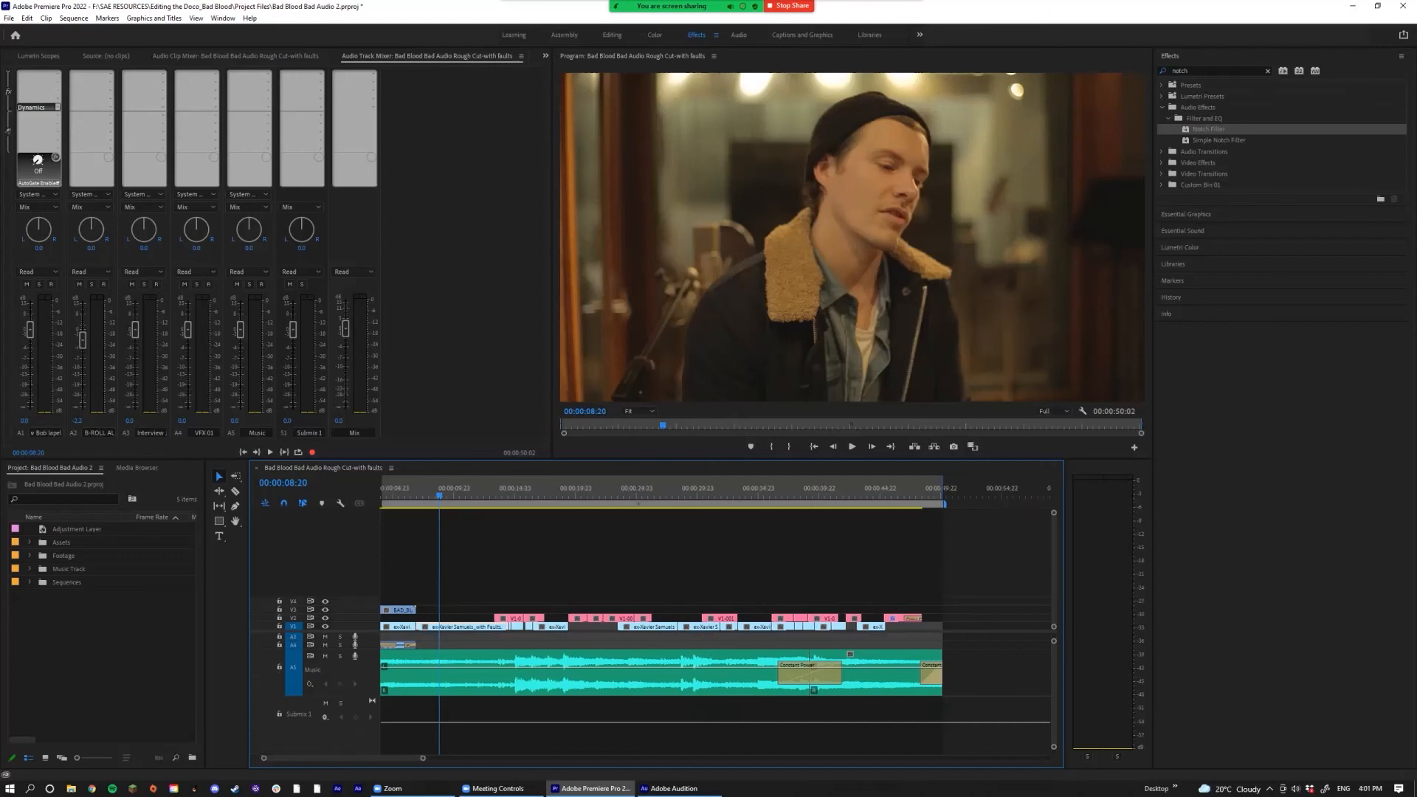
scroll(347, 690, "down", 1)
scroll(664, 686, "up", 3)
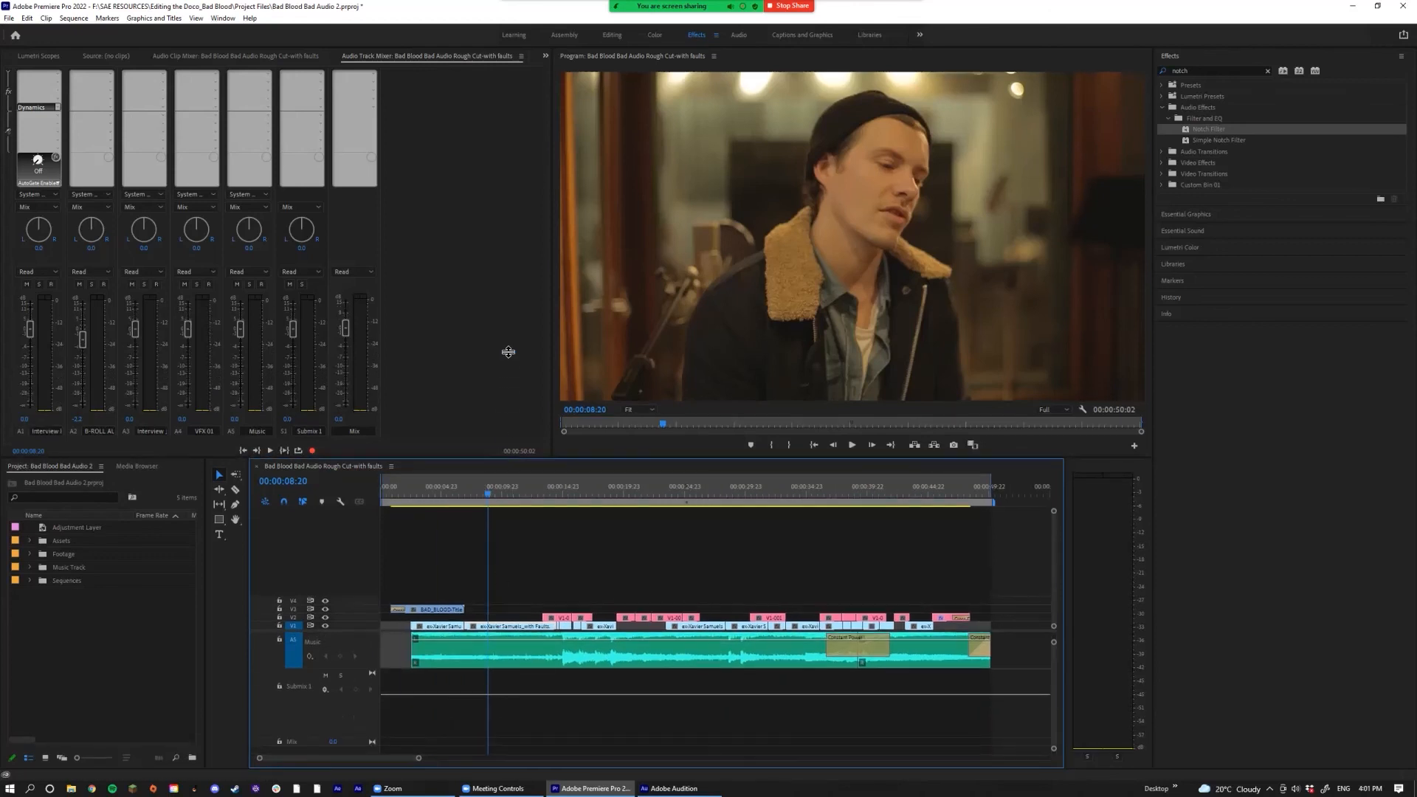
left_click_drag(502, 460, 502, 303)
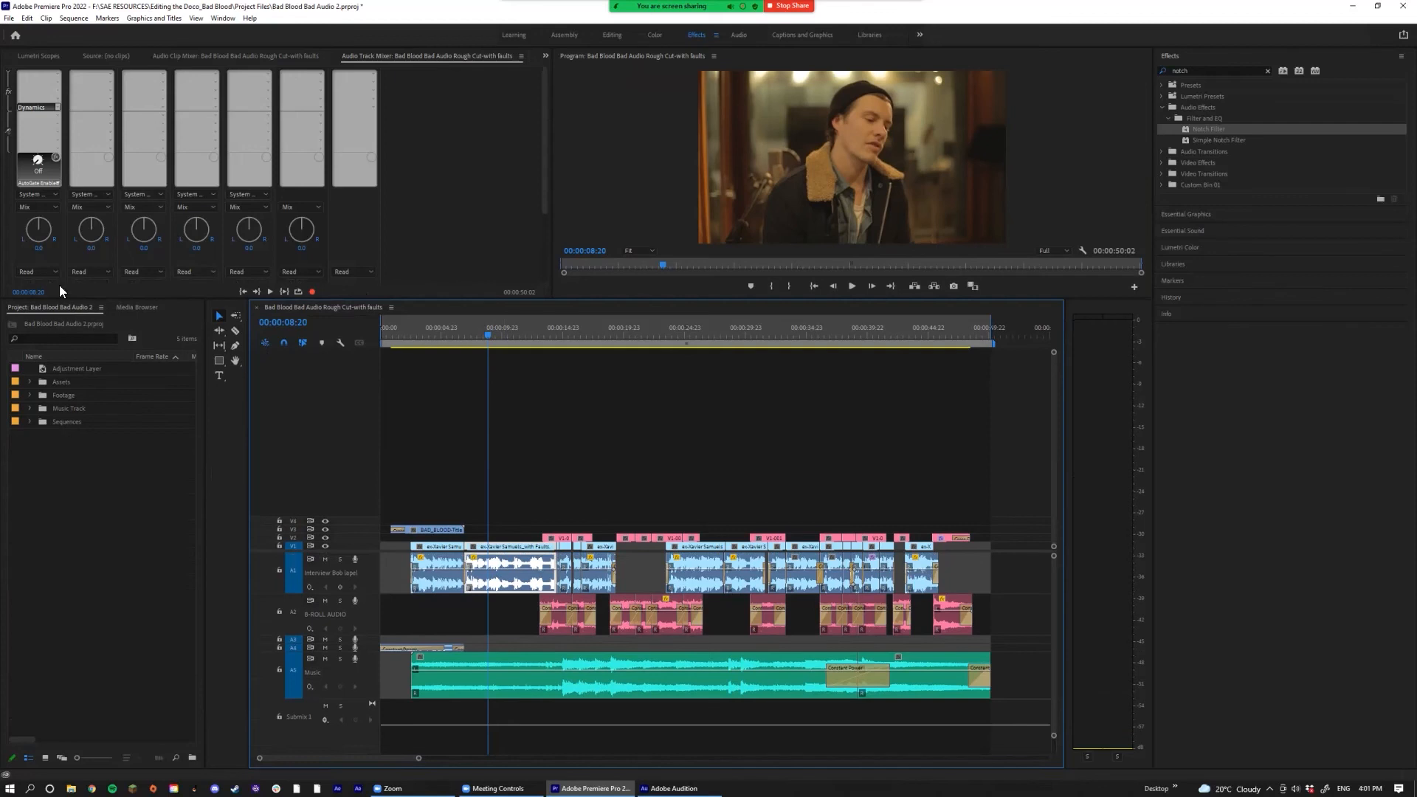
Step: Route the outputs of the Music and A2 B-ROLL AUDIO tracks to Submix 1 in the Audio Track Mixer
scroll(121, 272, "down", 3)
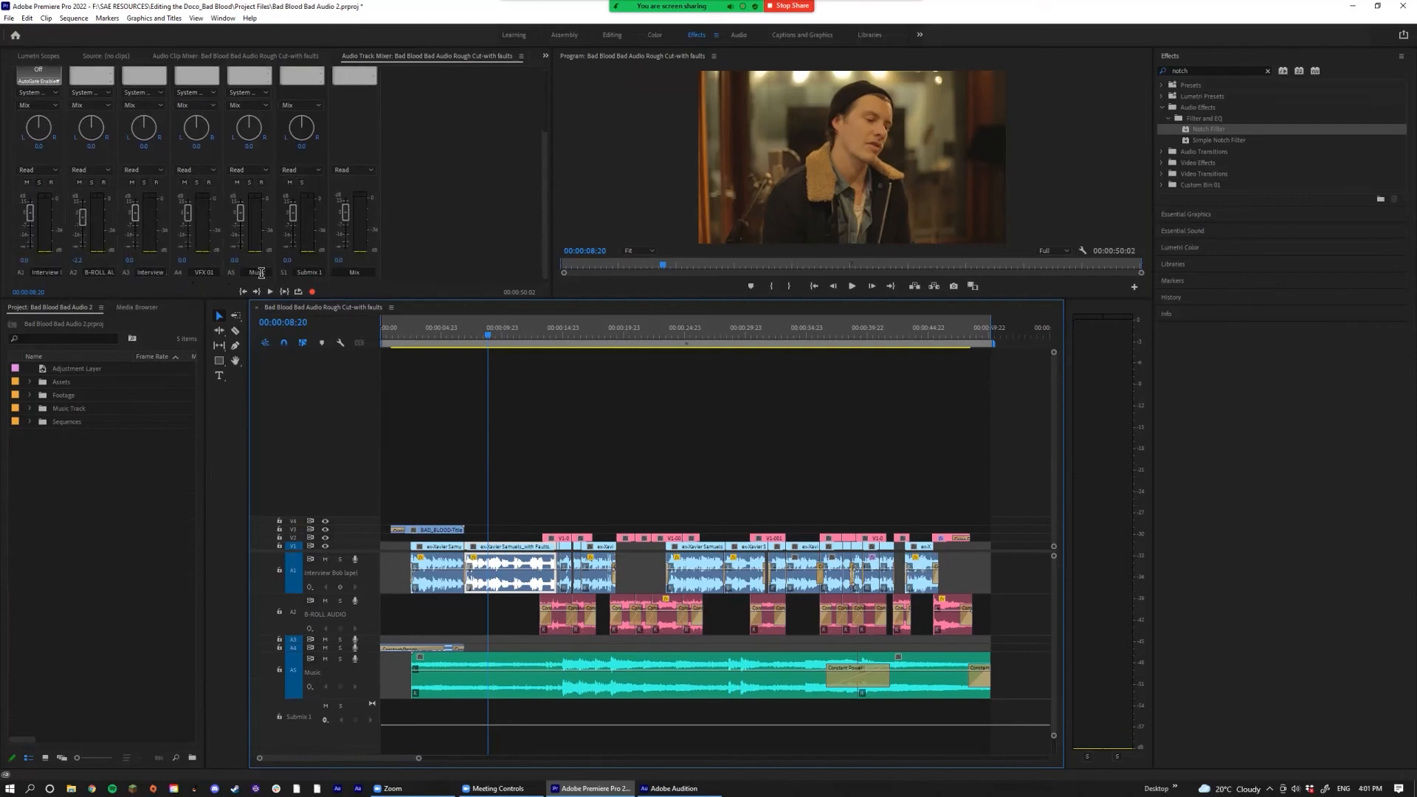
scroll(266, 264, "up", 1)
scroll(266, 264, "up", 2)
left_click(257, 184)
left_click(258, 195)
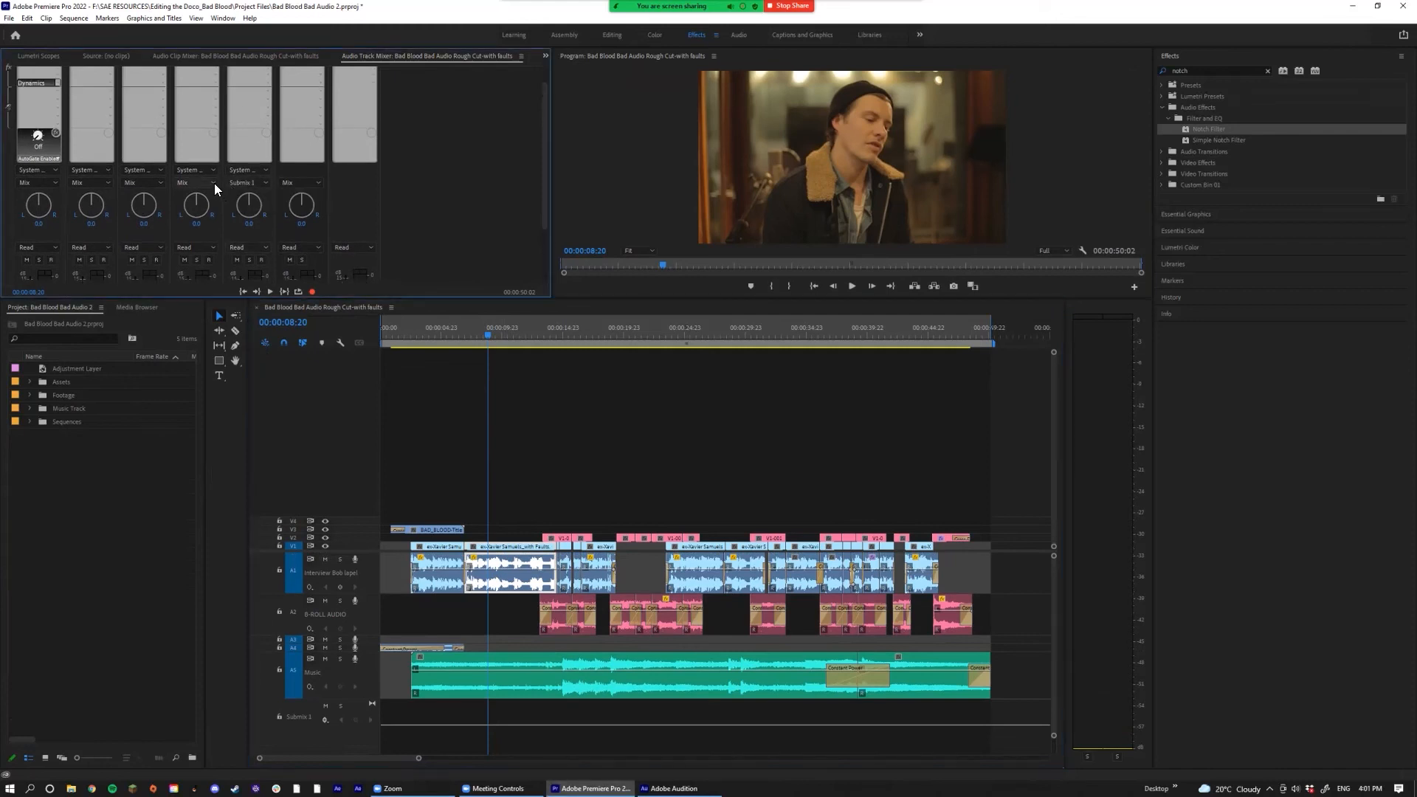
scroll(205, 226, "down", 3)
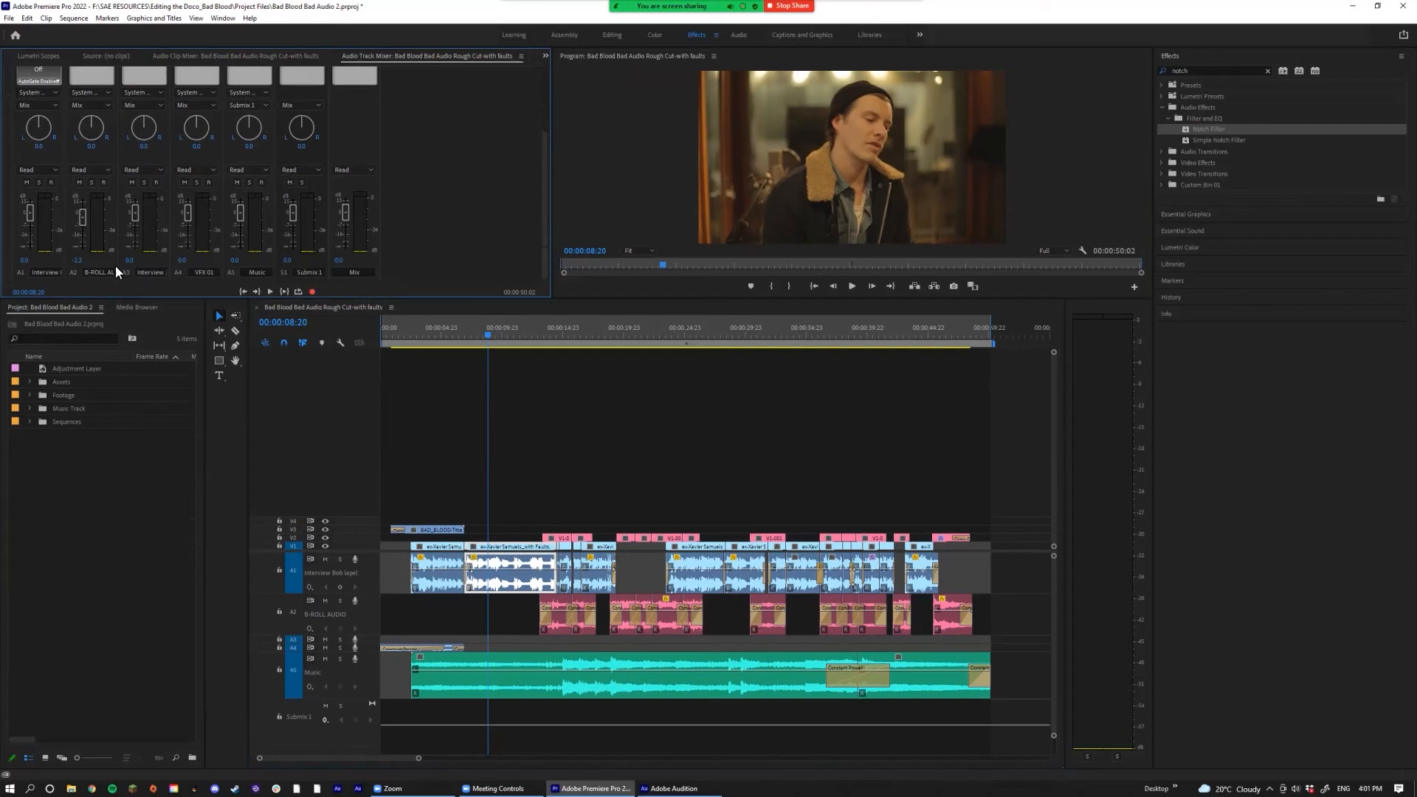
scroll(118, 236, "up", 3)
left_click(98, 166)
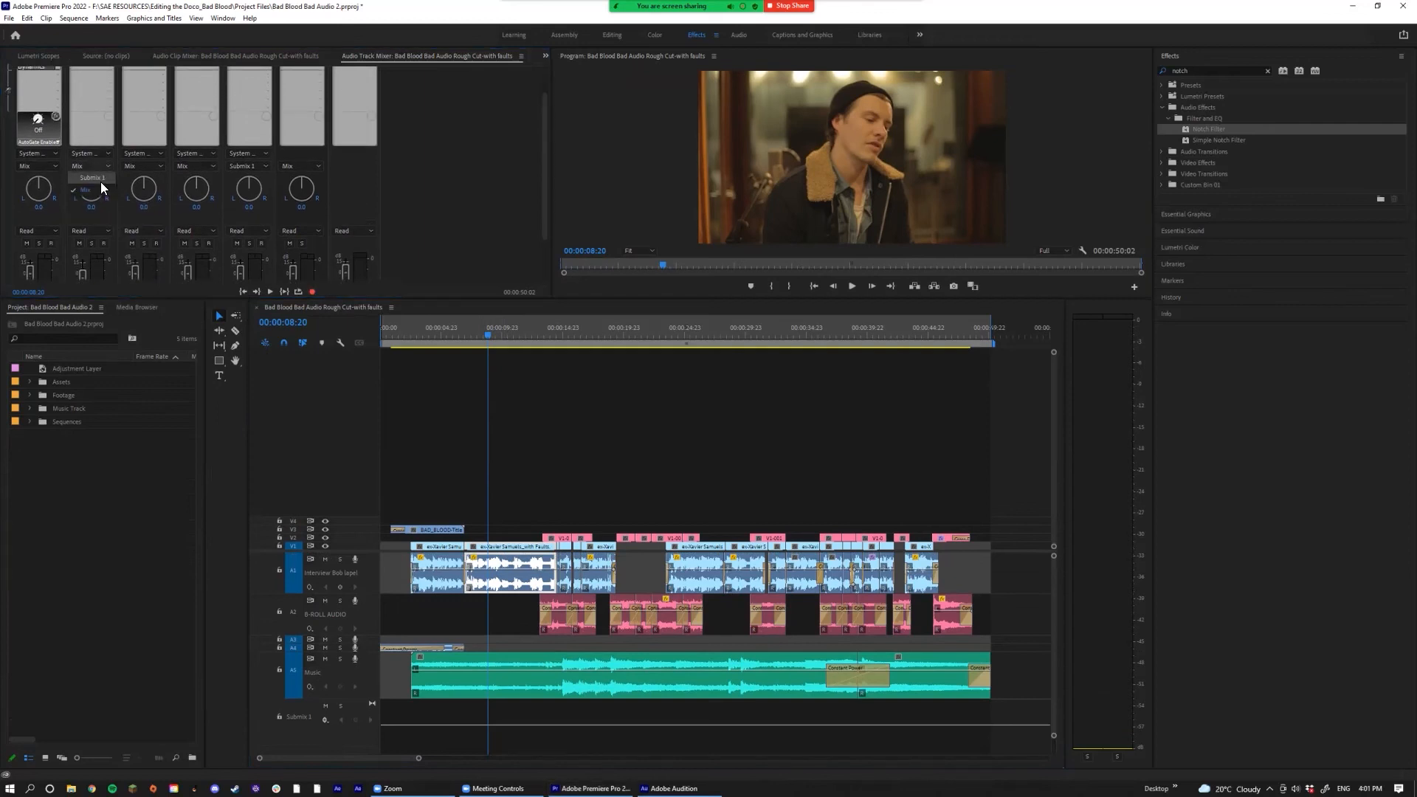
left_click(100, 179)
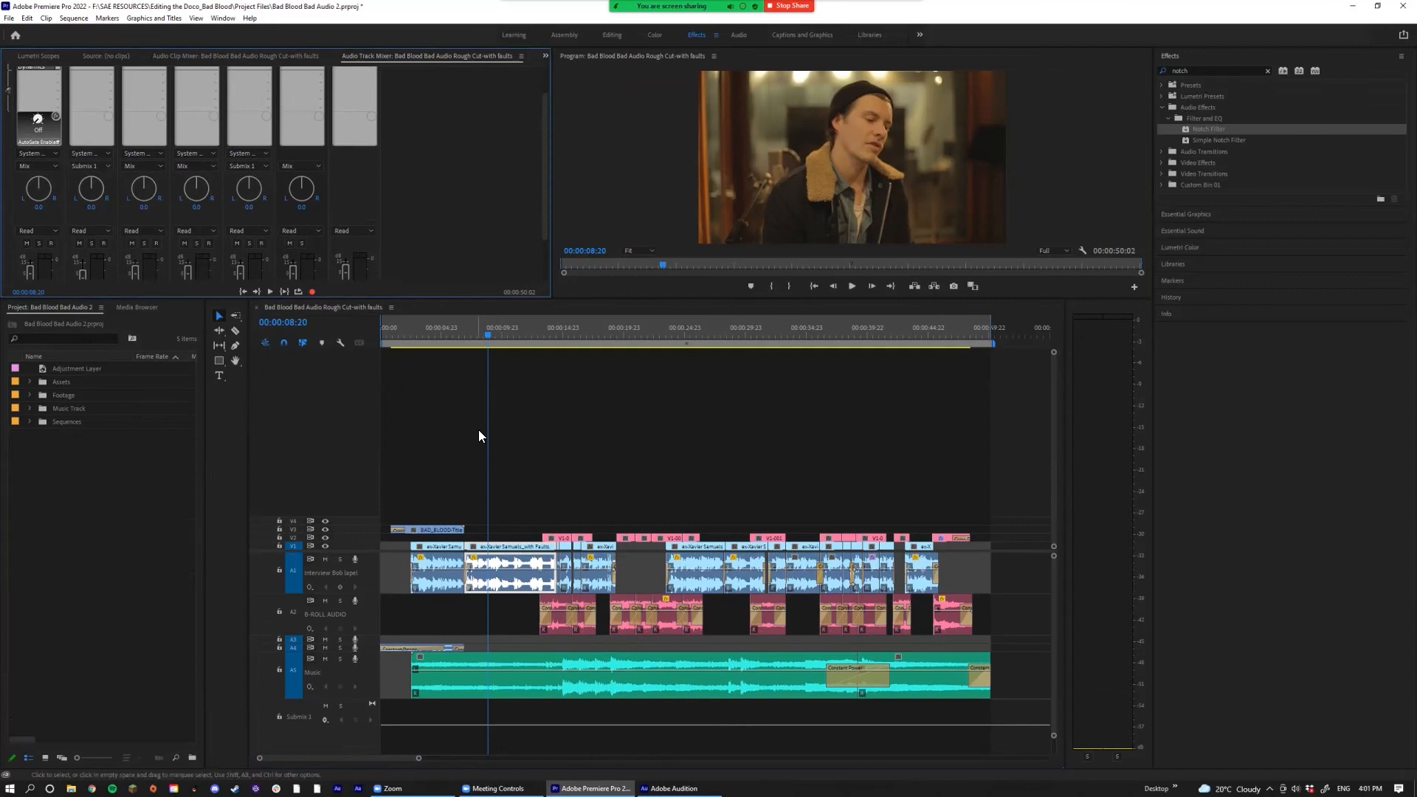
Step: Add two volume keyframes to Submix 1 at about 00:00:01:16 and 00:00:02:11, and undo the trial lowering of the first
left_click_drag(488, 337, 401, 331)
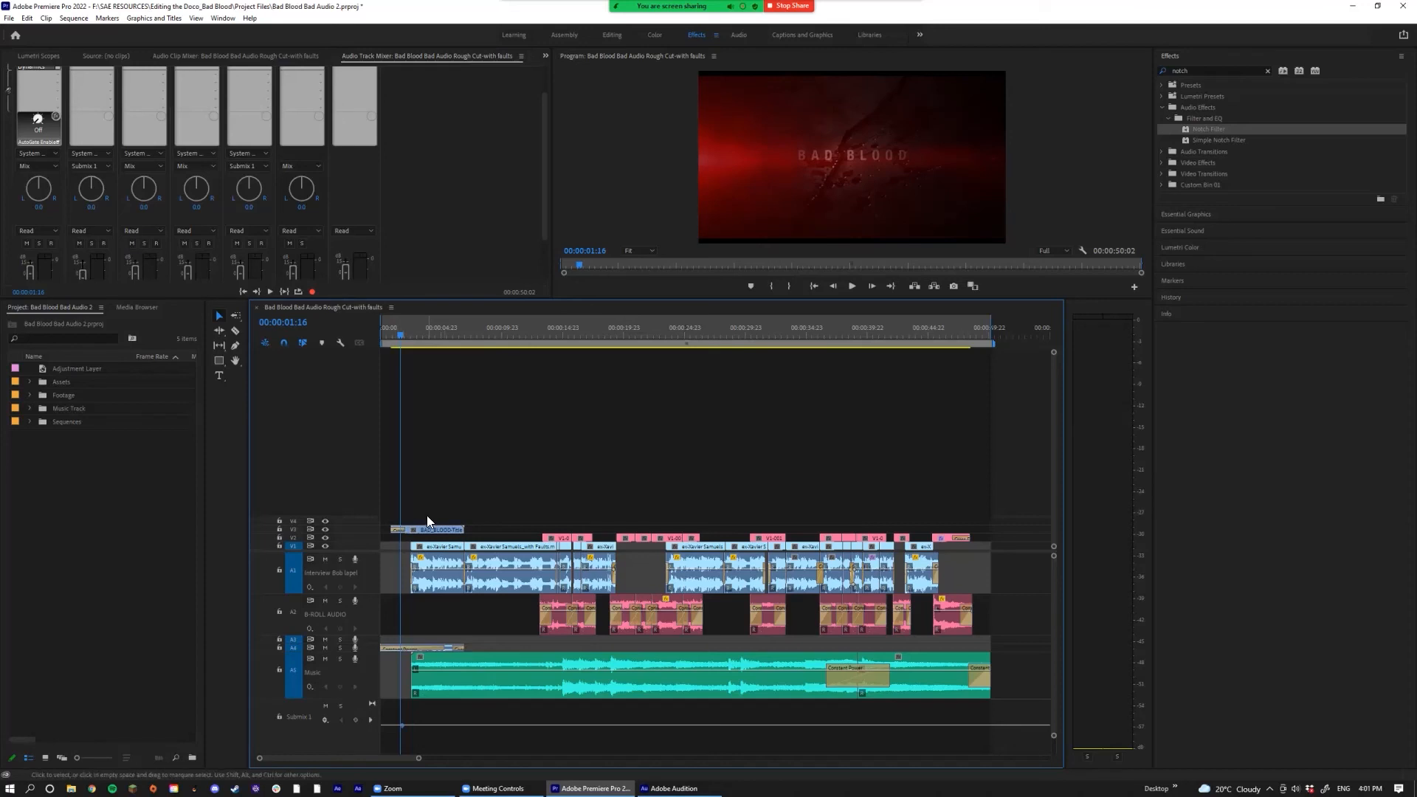
left_click(406, 337)
left_click_drag(408, 340, 410, 343)
left_click(411, 725, "ctrl")
left_click_drag(402, 725, 402, 732)
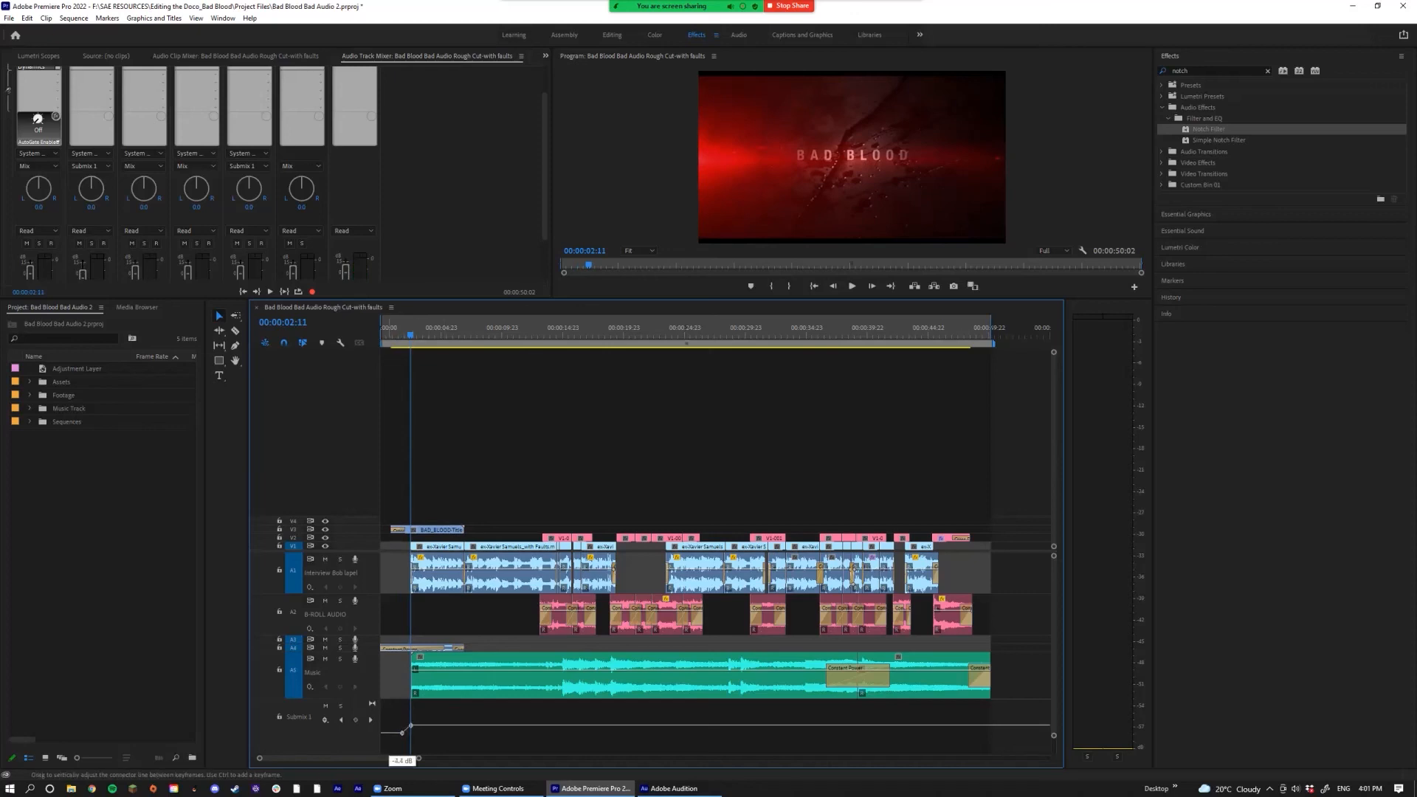
key("ctrl+z")
Step: Add a keyframe pair to Submix 1 near 00:00:20:05 and lower the volume line under the first interview section
left_click_drag(414, 338, 629, 369)
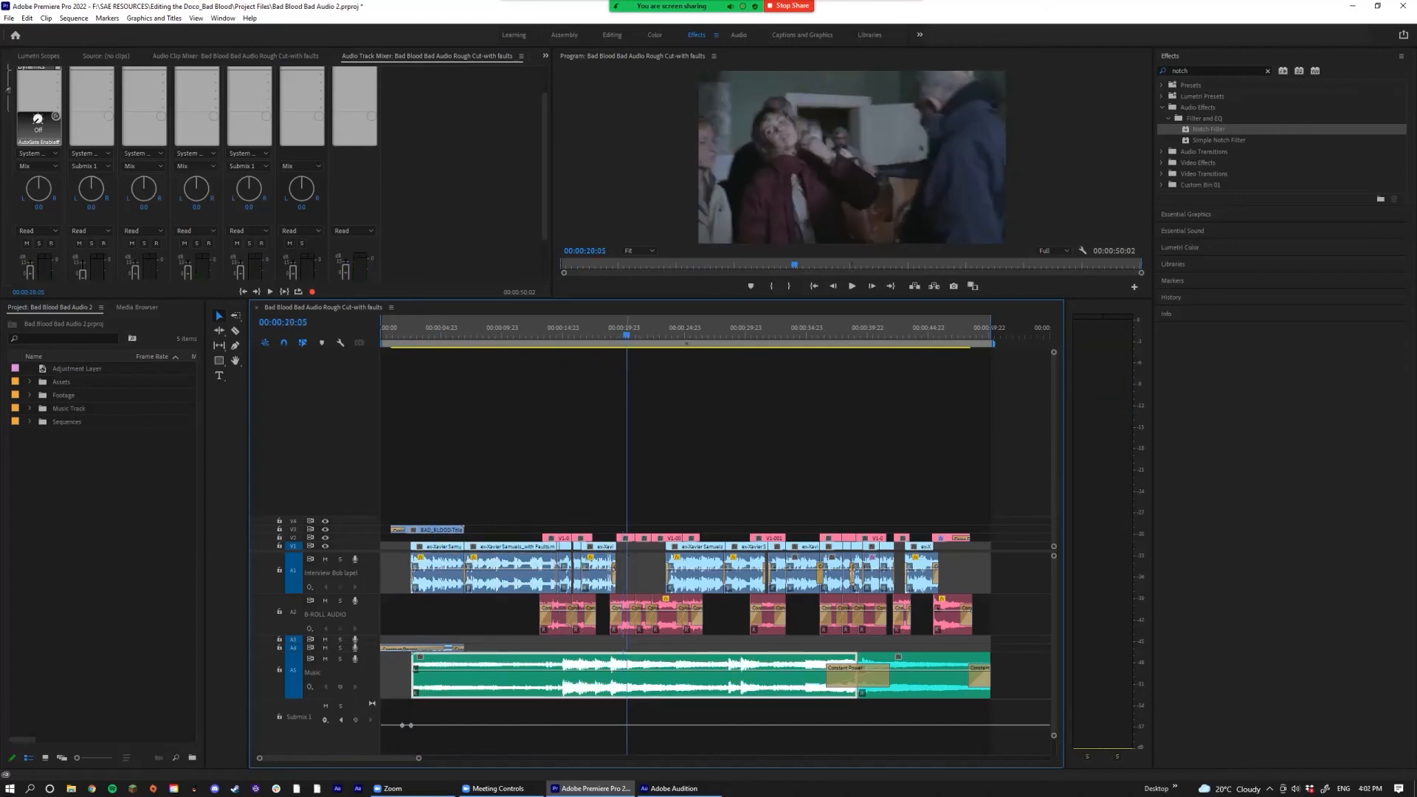
left_click(629, 726, "ctrl")
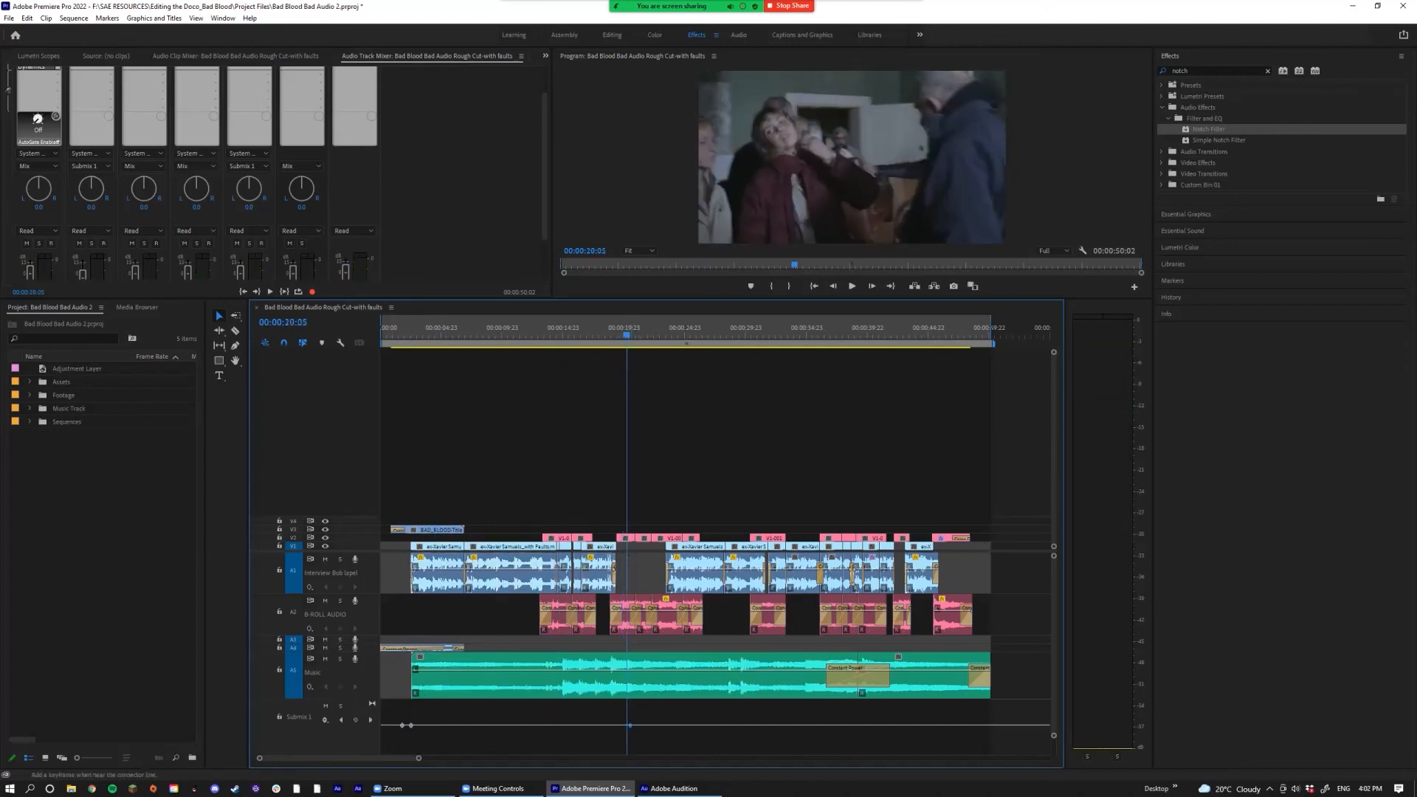
left_click_drag(583, 725, 583, 738)
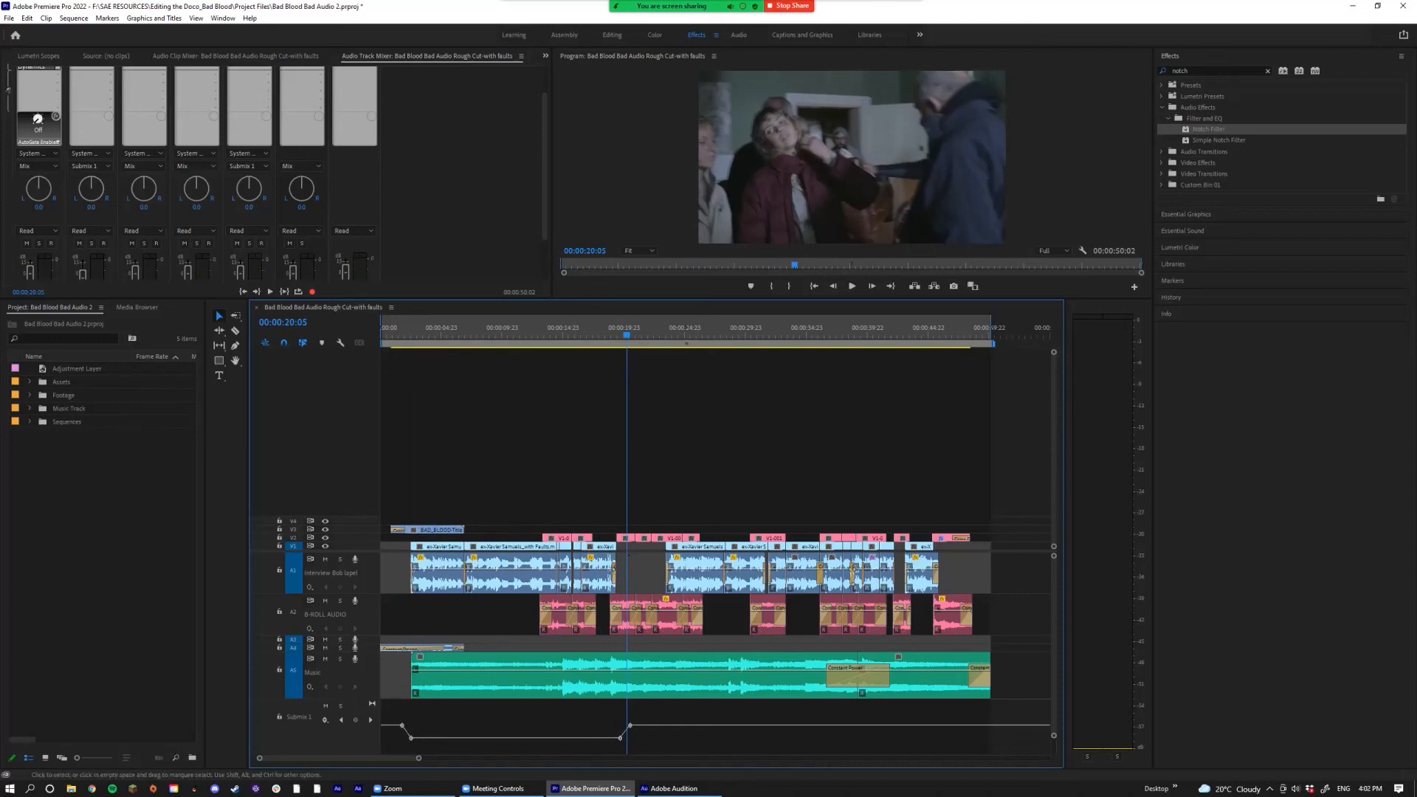
Step: Add keyframe pairs to Submix 1 near the second interview's start and at 00:00:46:04, and lower the volume line between them
left_click_drag(631, 338, 662, 338)
left_click(662, 725, "ctrl")
left_click(655, 725, "ctrl")
left_click_drag(665, 338, 942, 376)
left_click(945, 725, "ctrl")
left_click(936, 726, "ctrl")
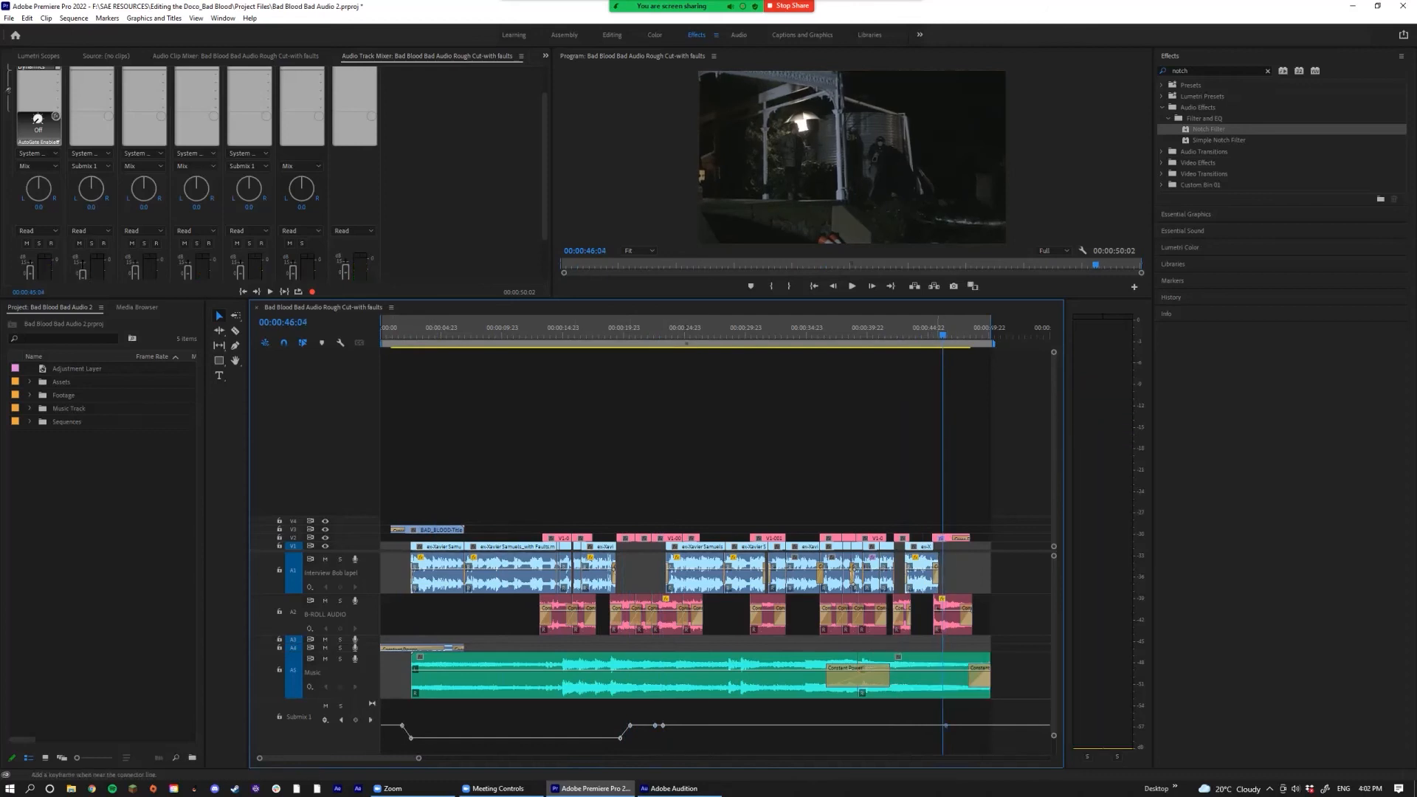
left_click_drag(900, 725, 900, 737)
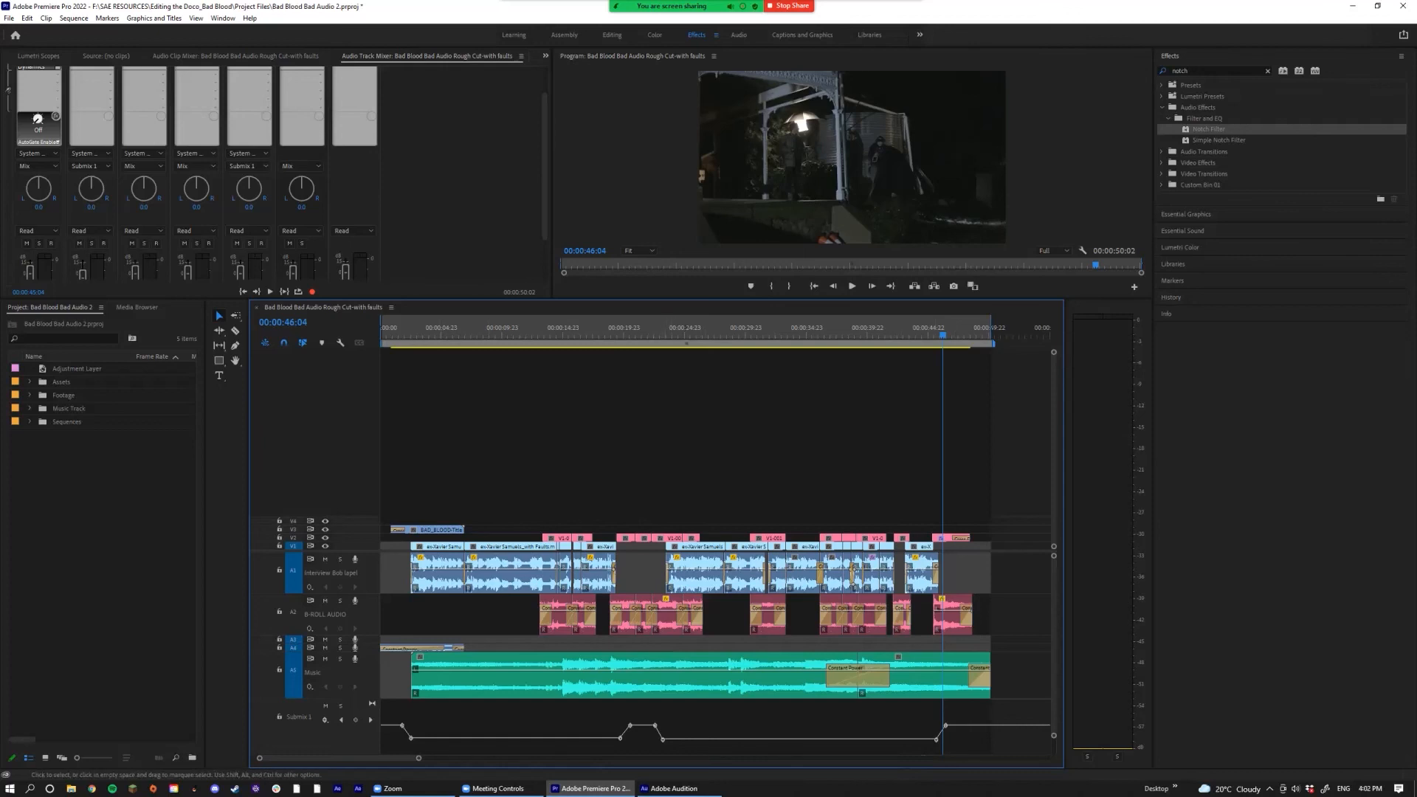
Step: Play back the ducked submix from the title, then from the end of the first long interview clip
left_click(400, 336)
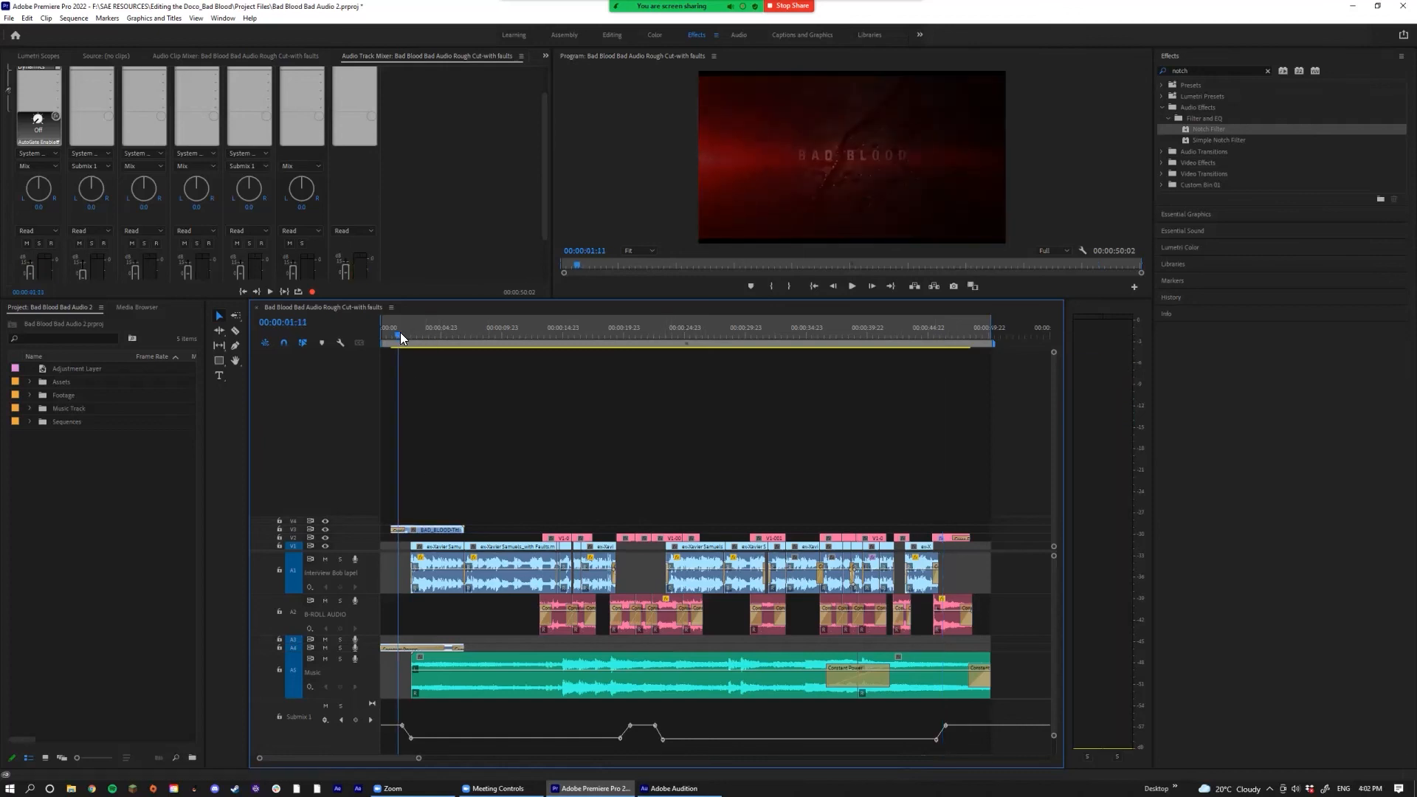
scroll(406, 664, "up", 4)
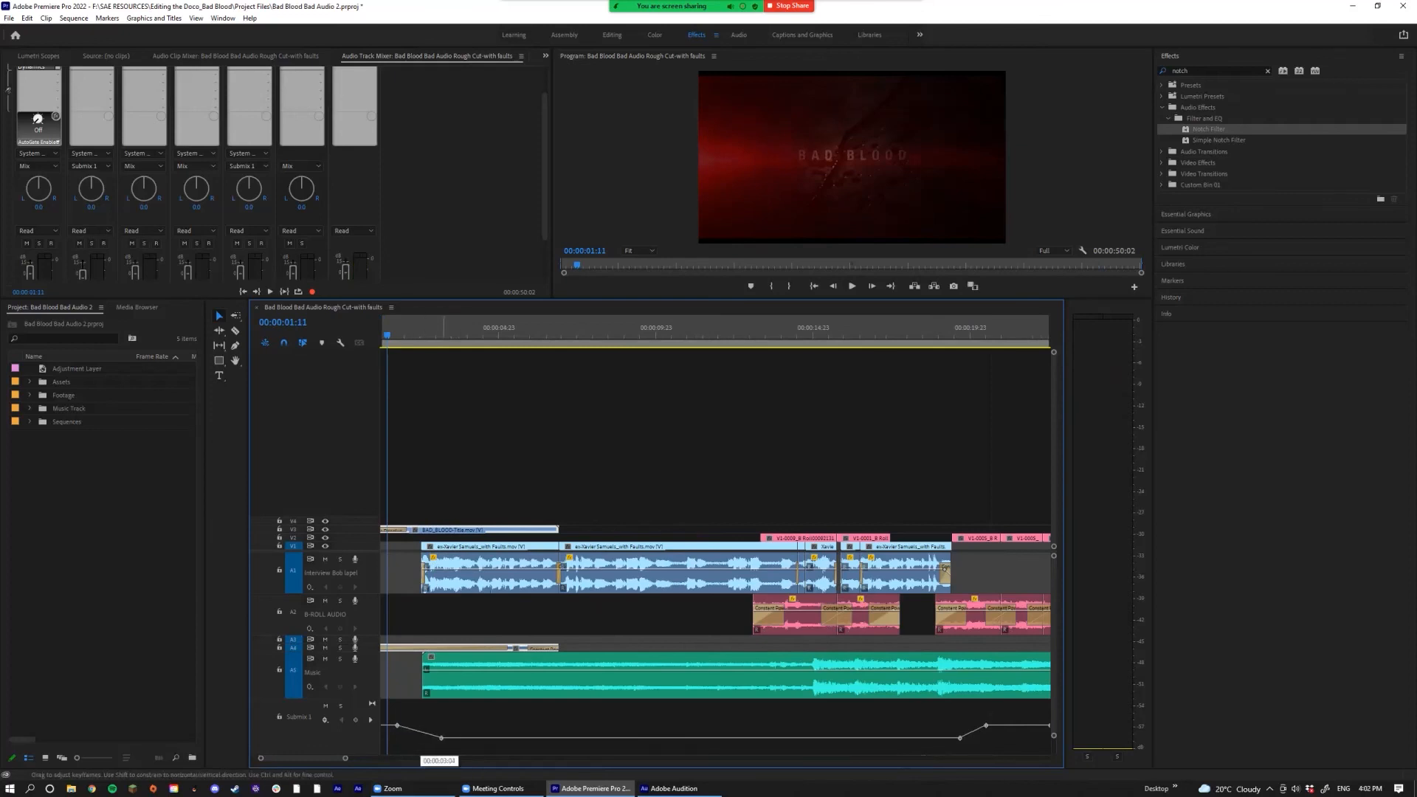
key("space")
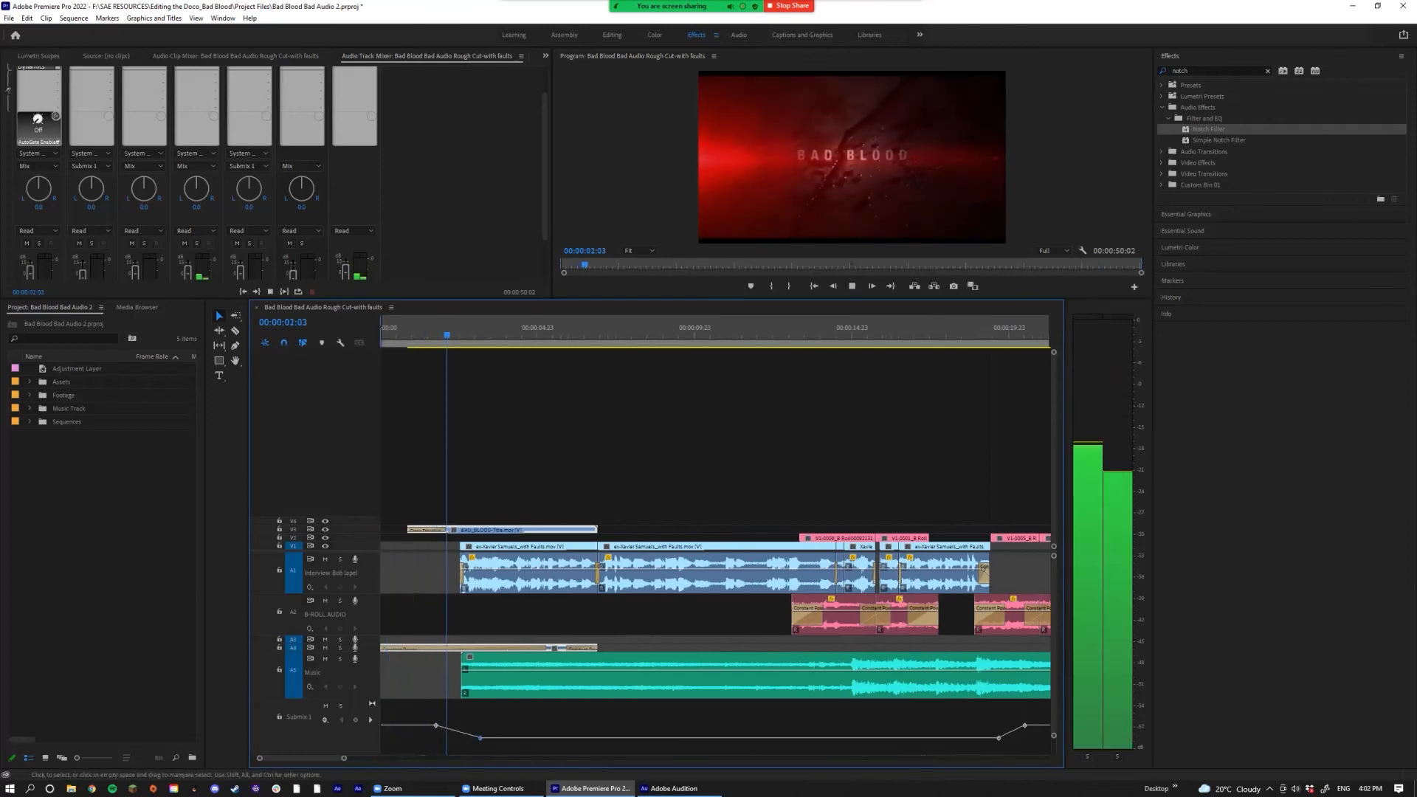
scroll(715, 612, "down", 5)
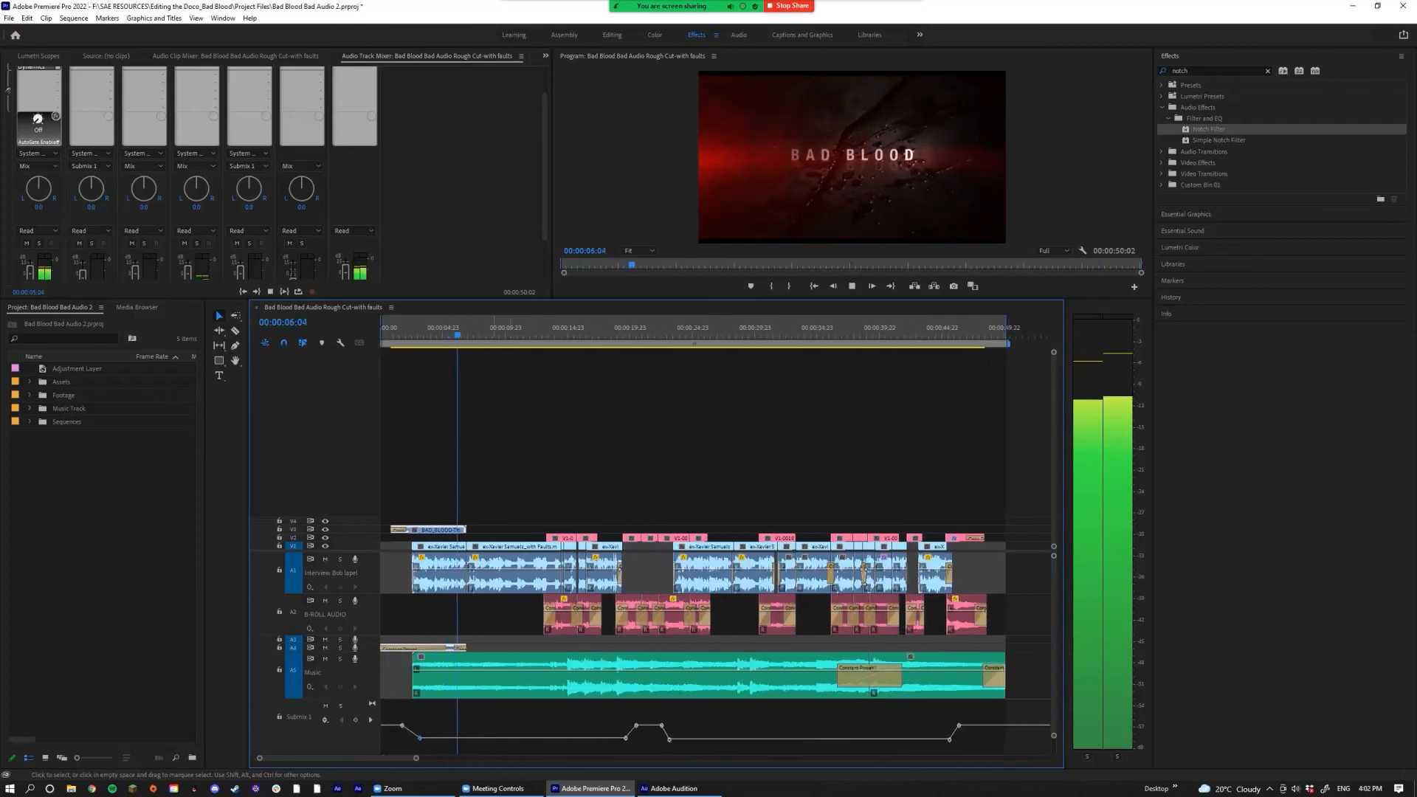
left_click(513, 332)
mouse_move(559, 354)
left_mouse_down()
mouse_move(595, 359)
mouse_move(551, 362)
left_mouse_up()
key("space")
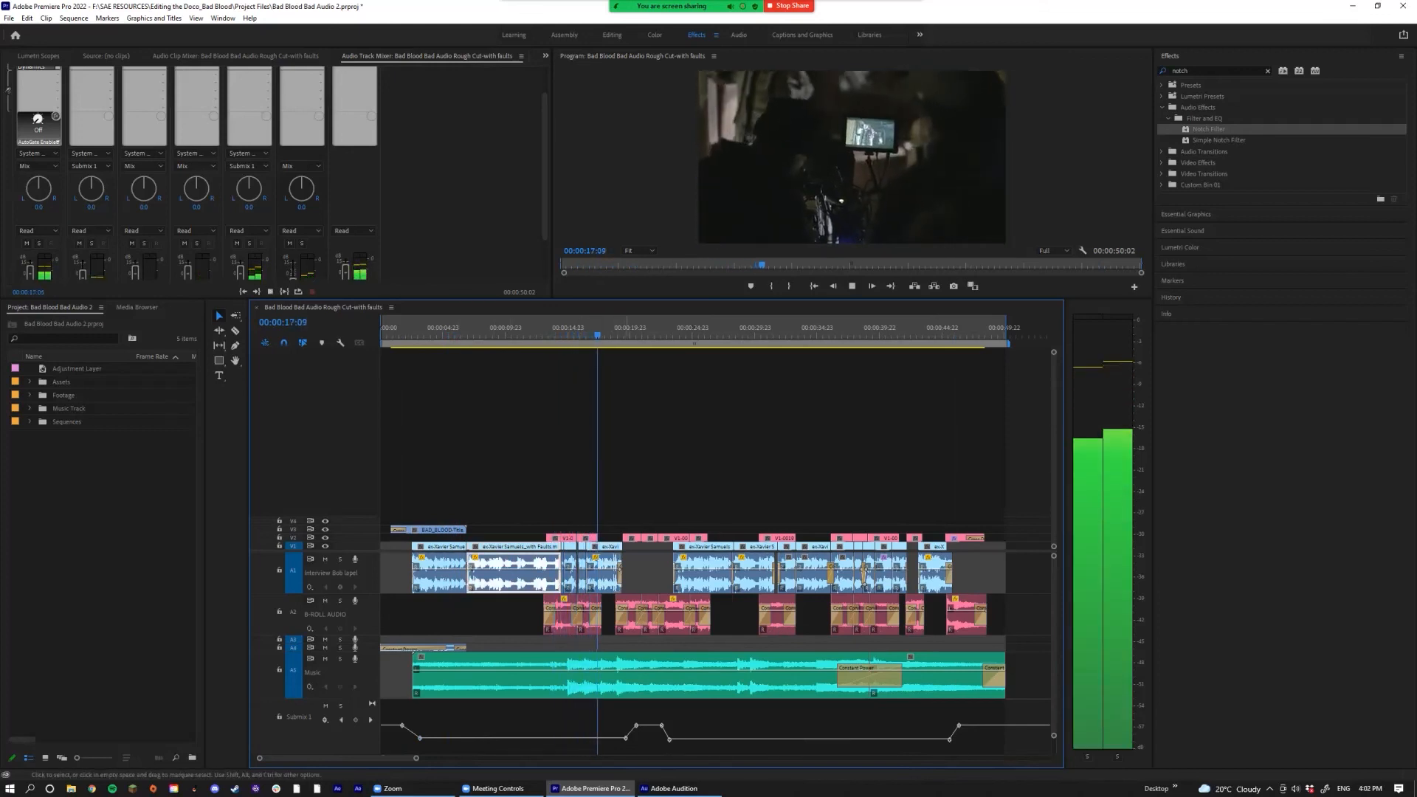
Step: Lengthen the Submix 1 fades around the gap between interviews by moving their low keyframes outwards, and replay that section
left_click_drag(626, 738, 686, 739)
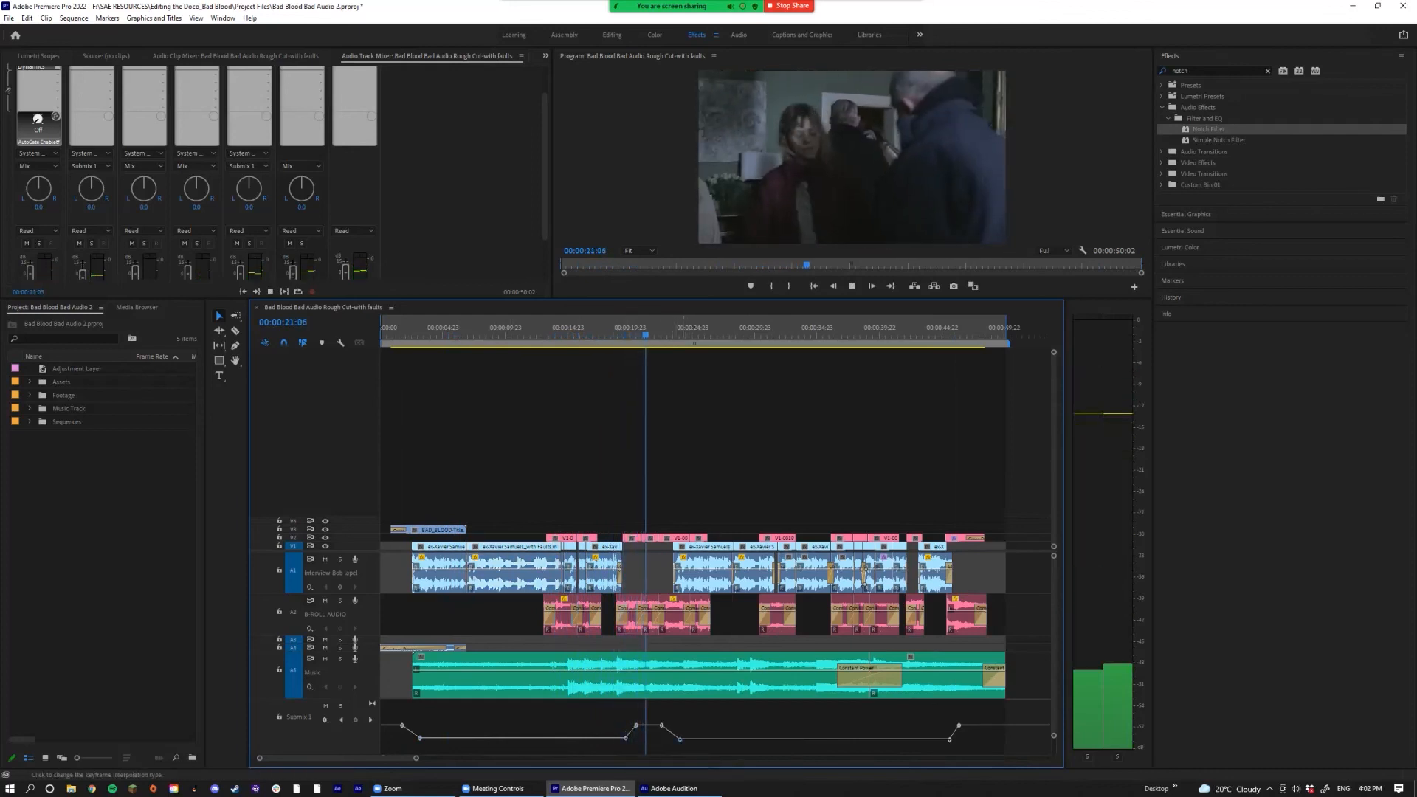
key("ctrl+z")
key("ctrl+z")
left_click(670, 739)
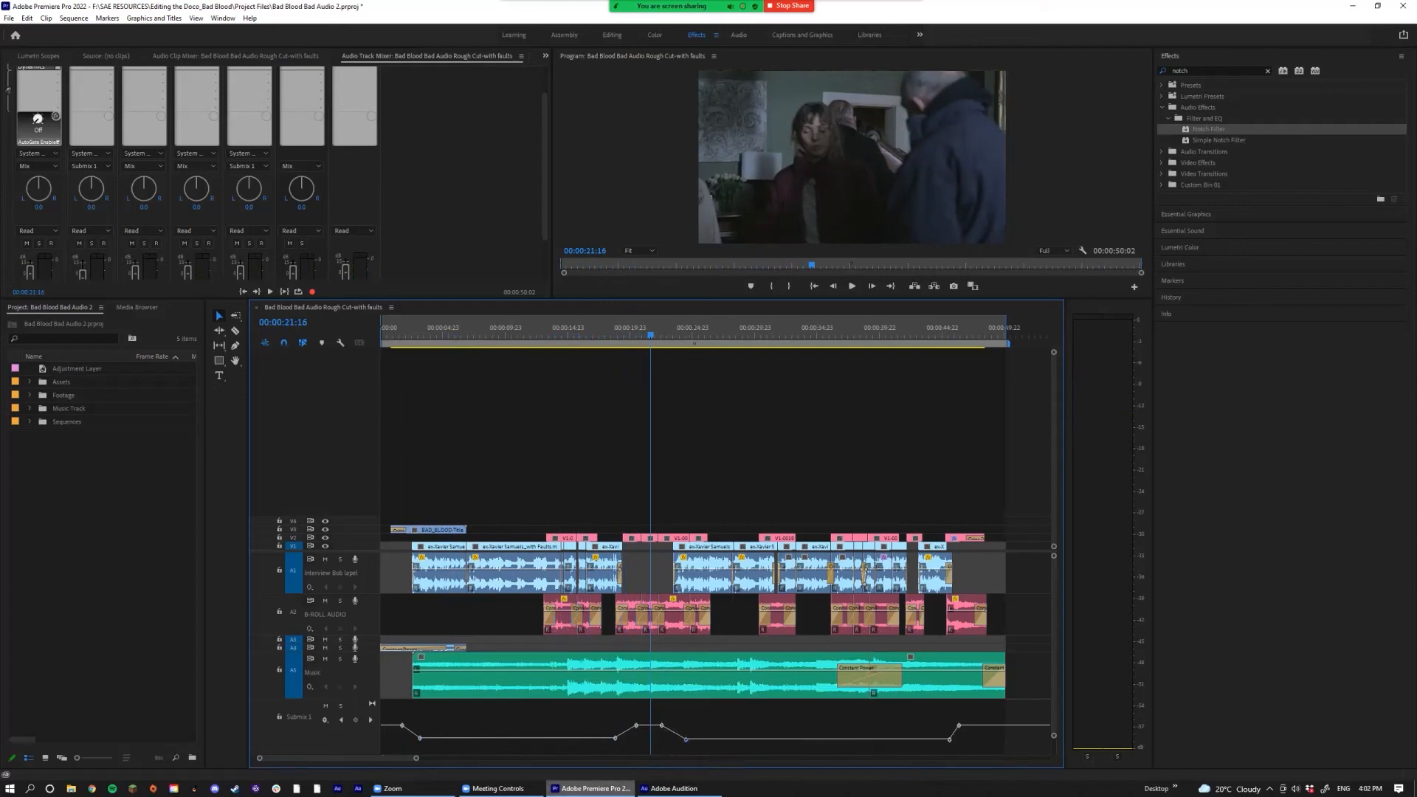
left_click_drag(651, 336, 595, 337)
key("space")
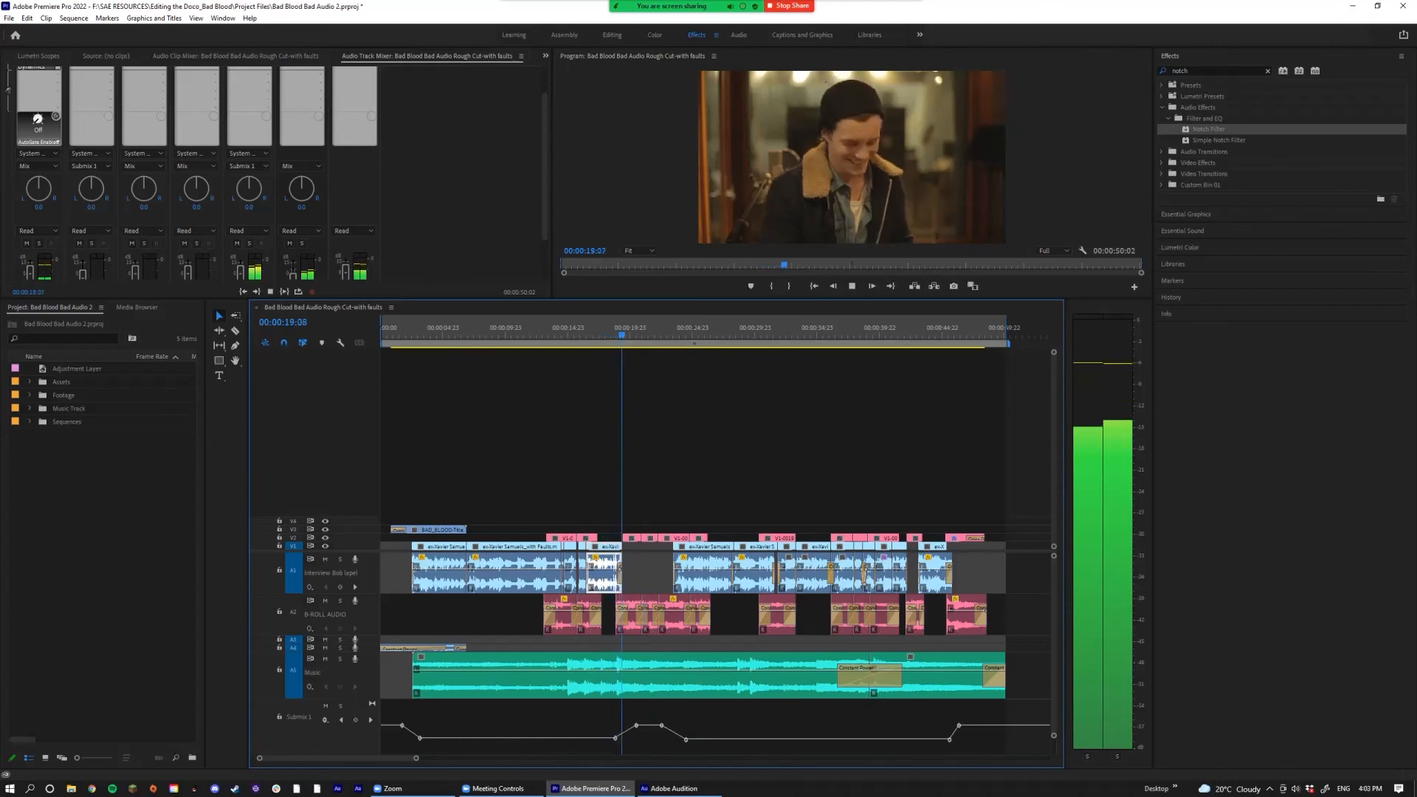
Step: Stretch both Submix 1 fades around the interview gap further, shift the fade-down's upper keyframe slightly later, and play the section back
key("space")
left_click(615, 738)
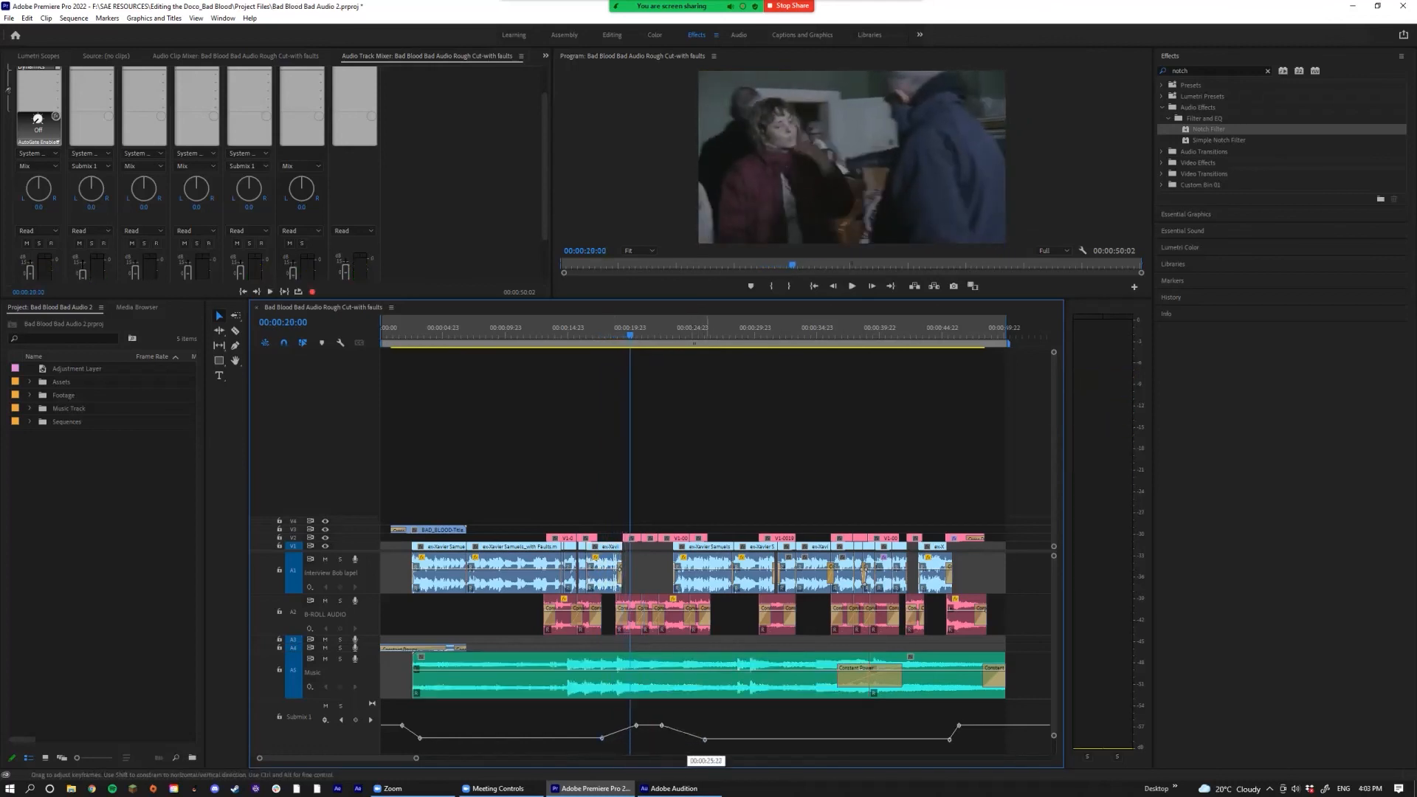
left_click_drag(622, 342, 568, 343)
key("space")
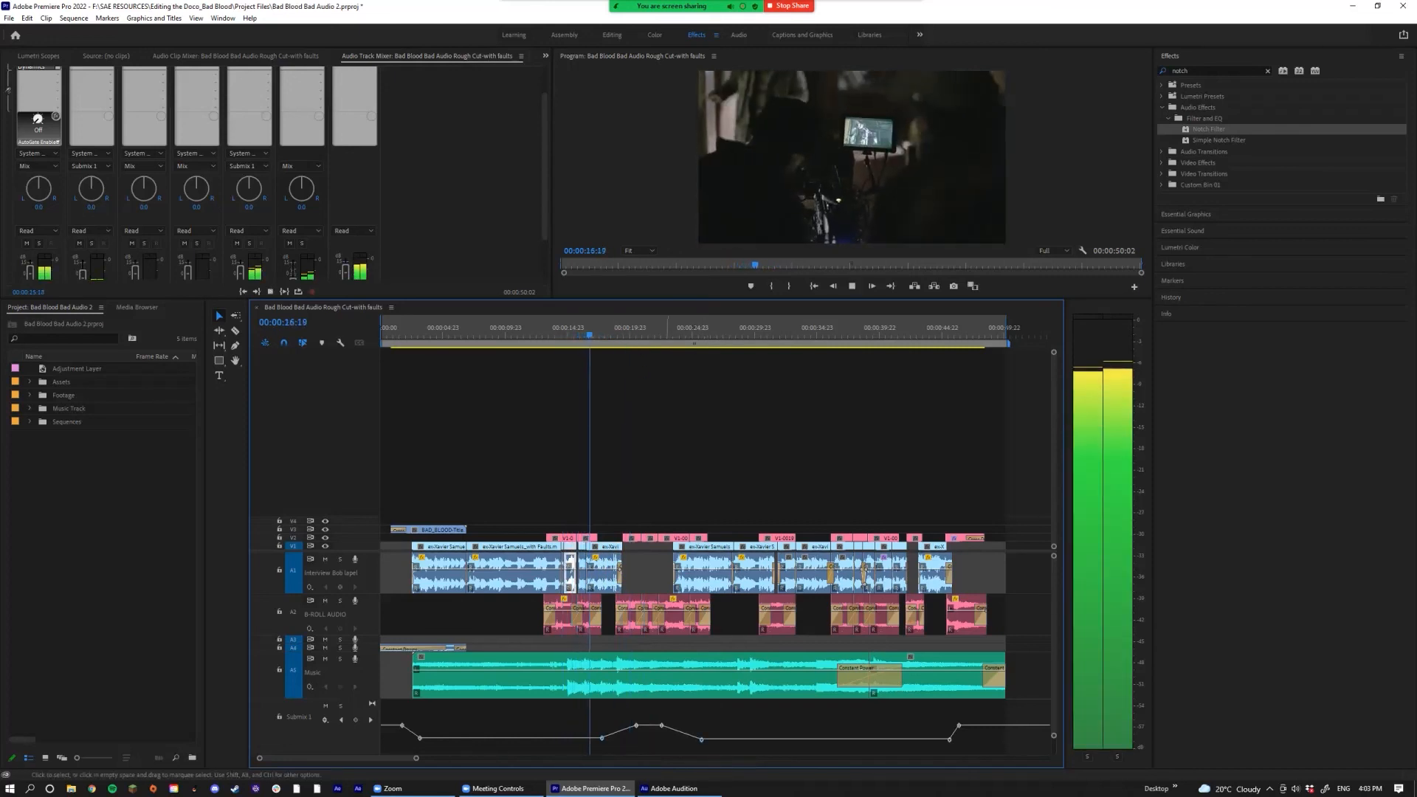
left_click_drag(661, 725, 666, 725)
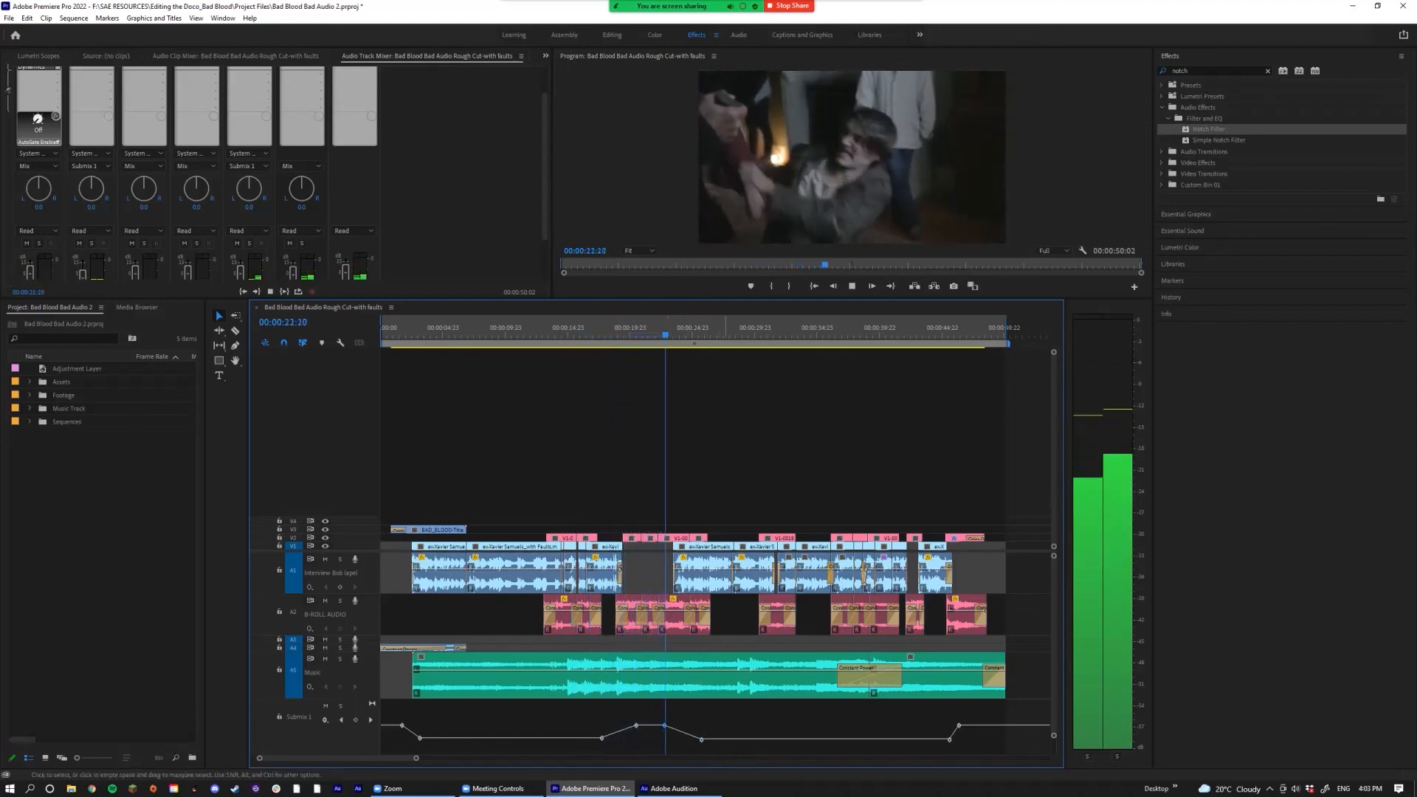
key("minus")
key("minus")
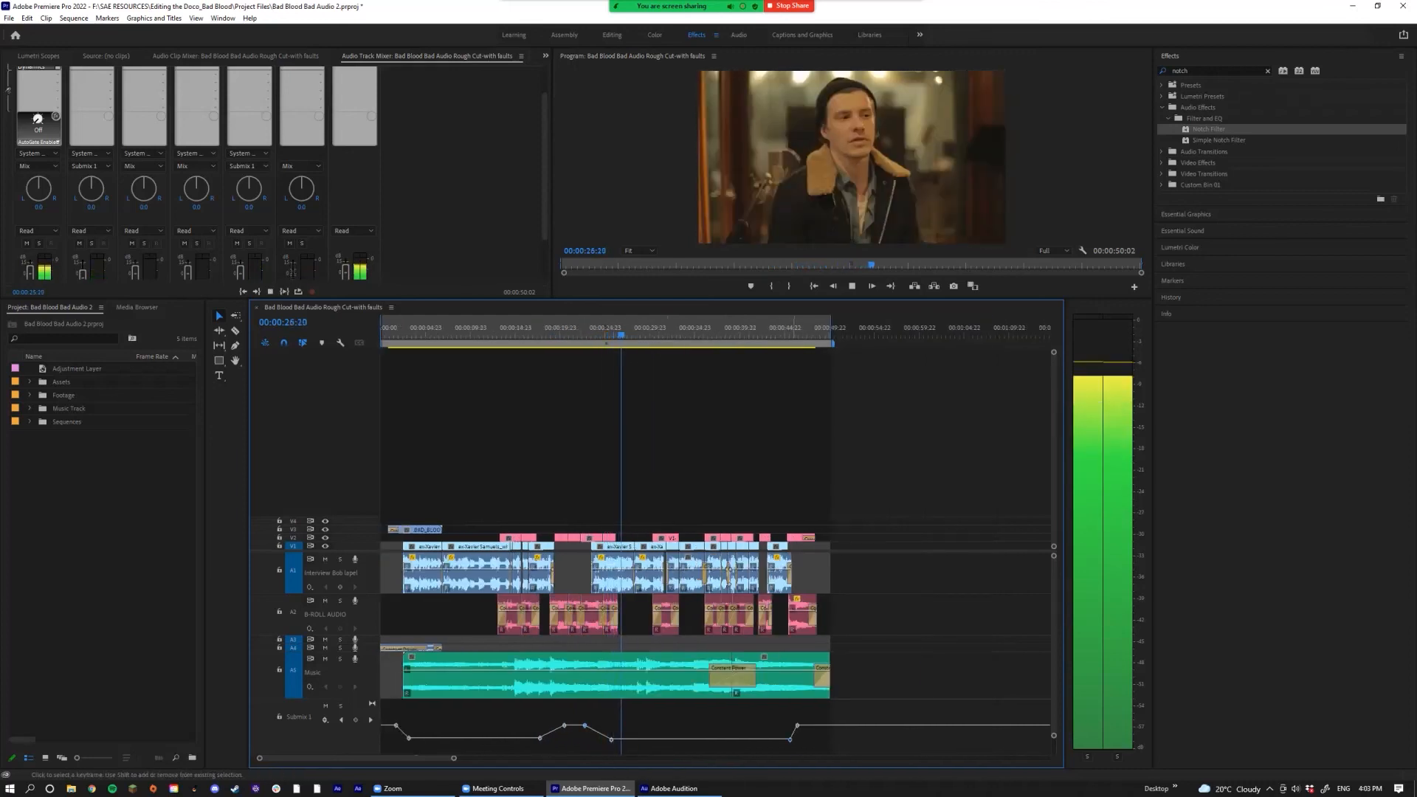
Step: Move the low keyframe of Submix 1's final fade-up earlier and play back the interview clips leading up to it
left_click_drag(790, 739, 776, 739)
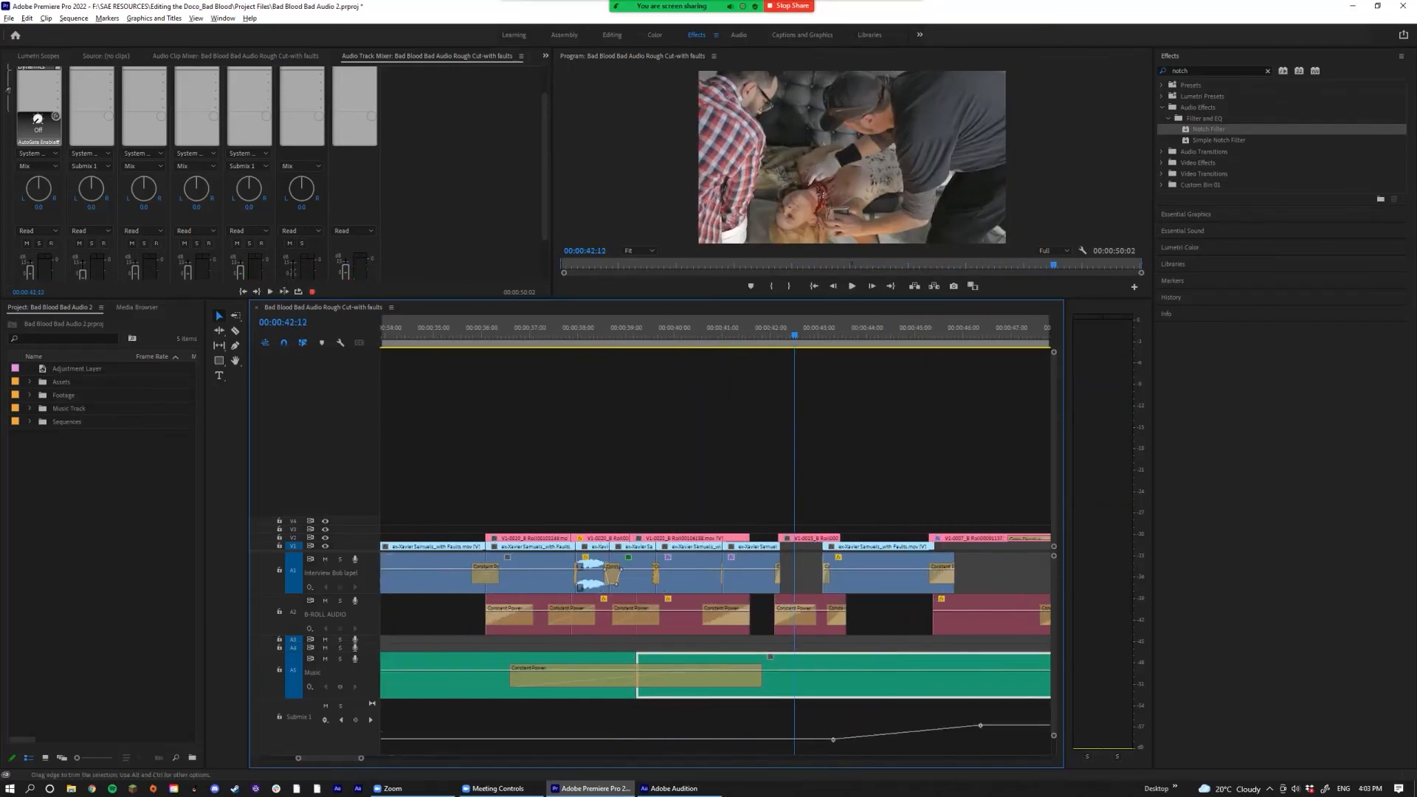
scroll(729, 385, "up", 3)
left_click(672, 332)
key("space")
key("space")
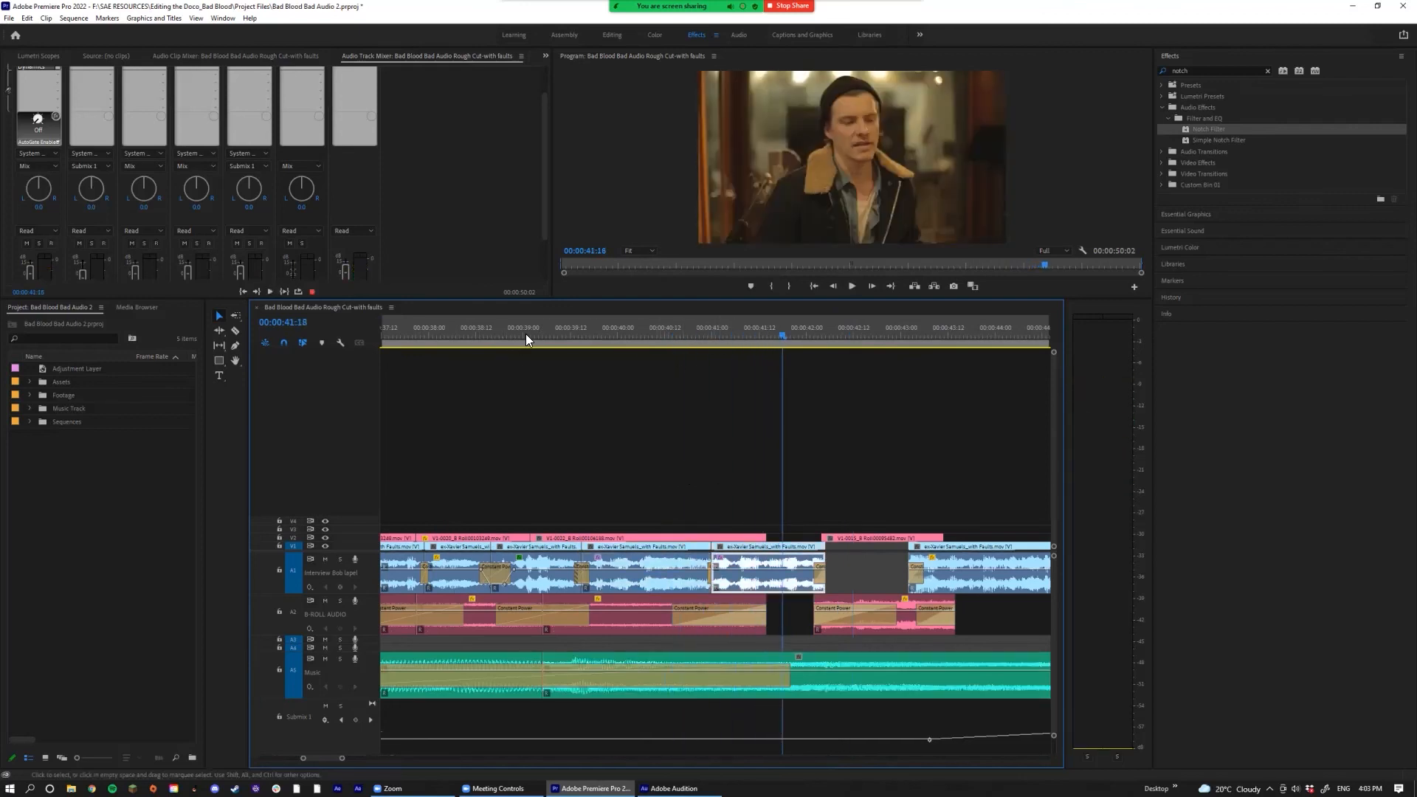
left_click(530, 333)
key("space")
key("space")
Step: Delete the DeNoise effect from the interview clip at 00:00:40:08
left_click(676, 558)
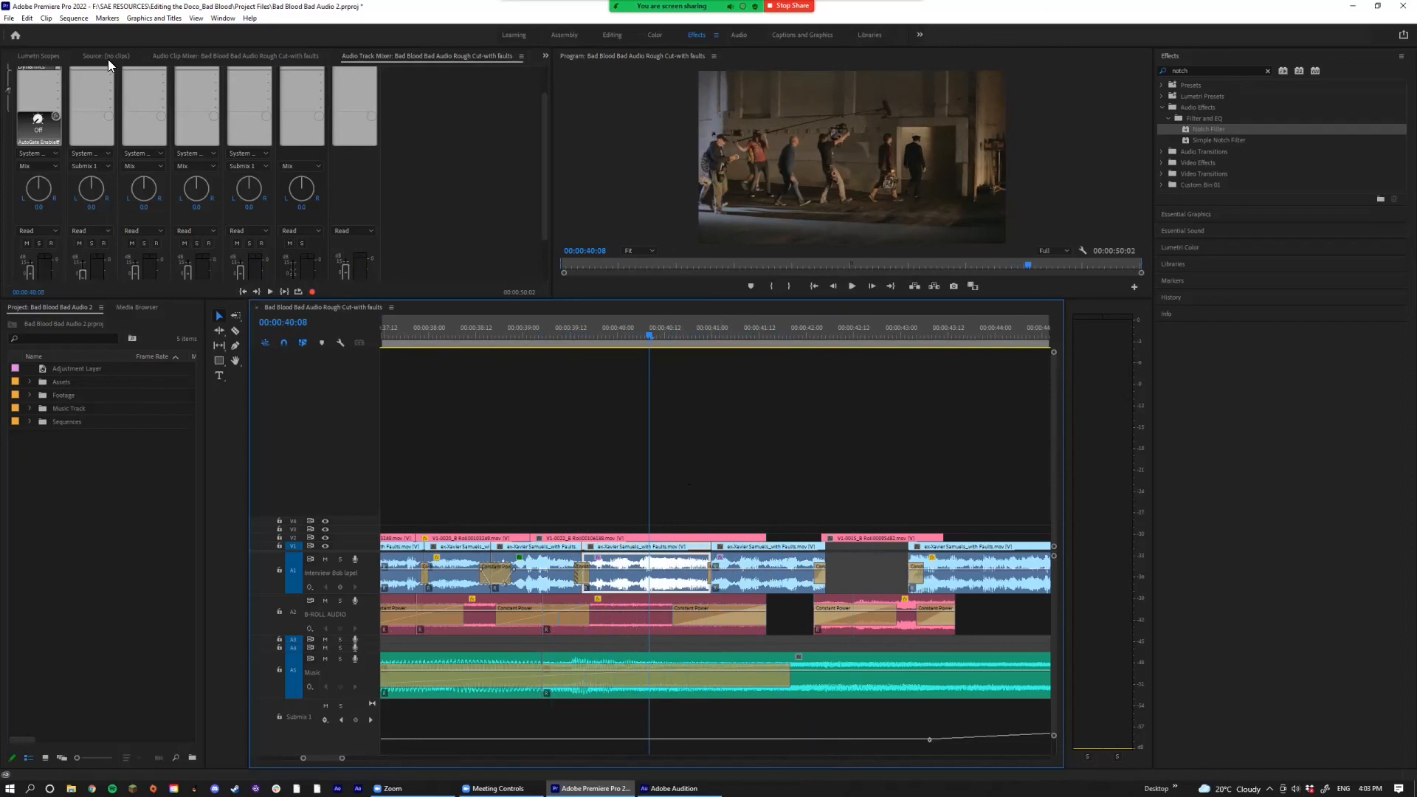
scroll(35, 129, "up", 1)
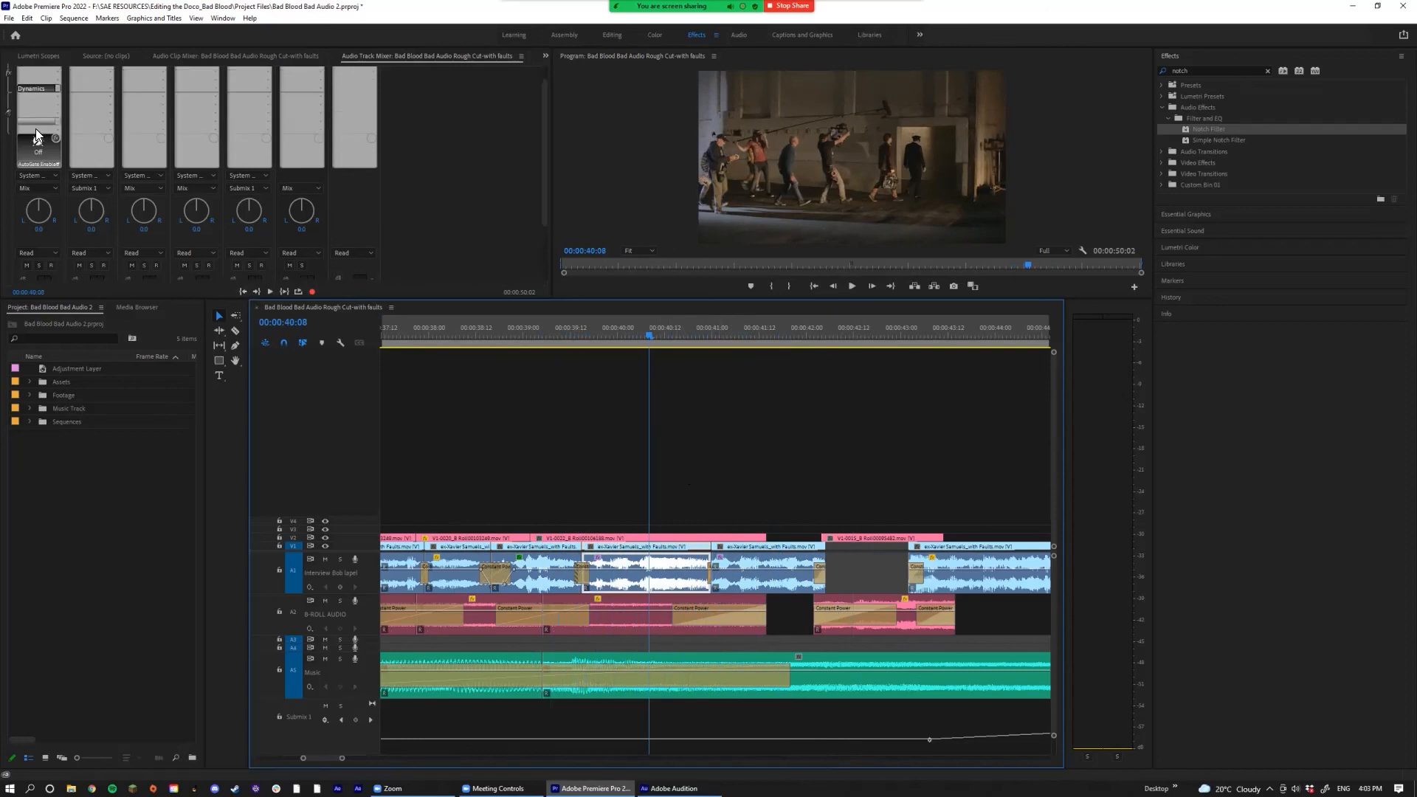
left_click(545, 57)
left_click(577, 71)
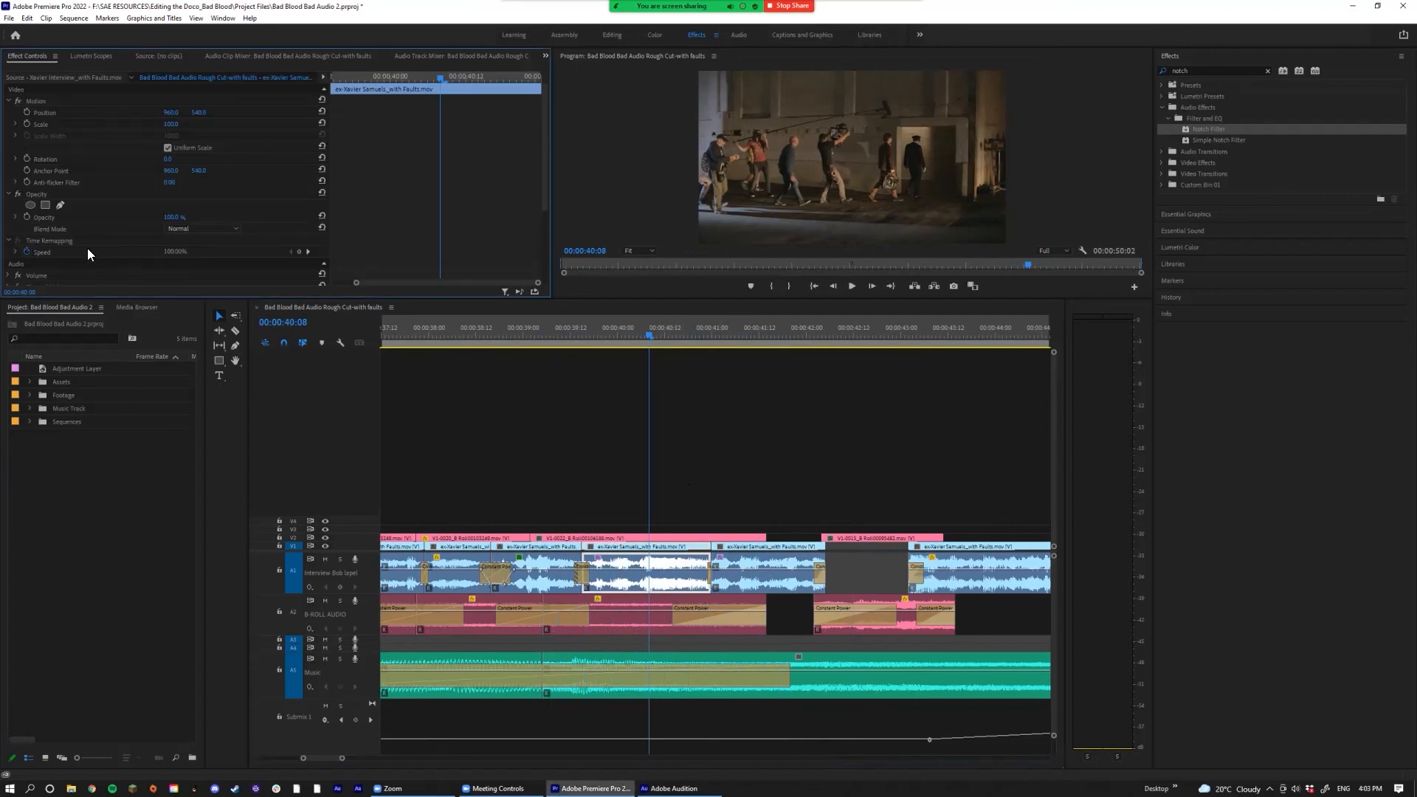
scroll(88, 253, "down", 3)
left_click(51, 188)
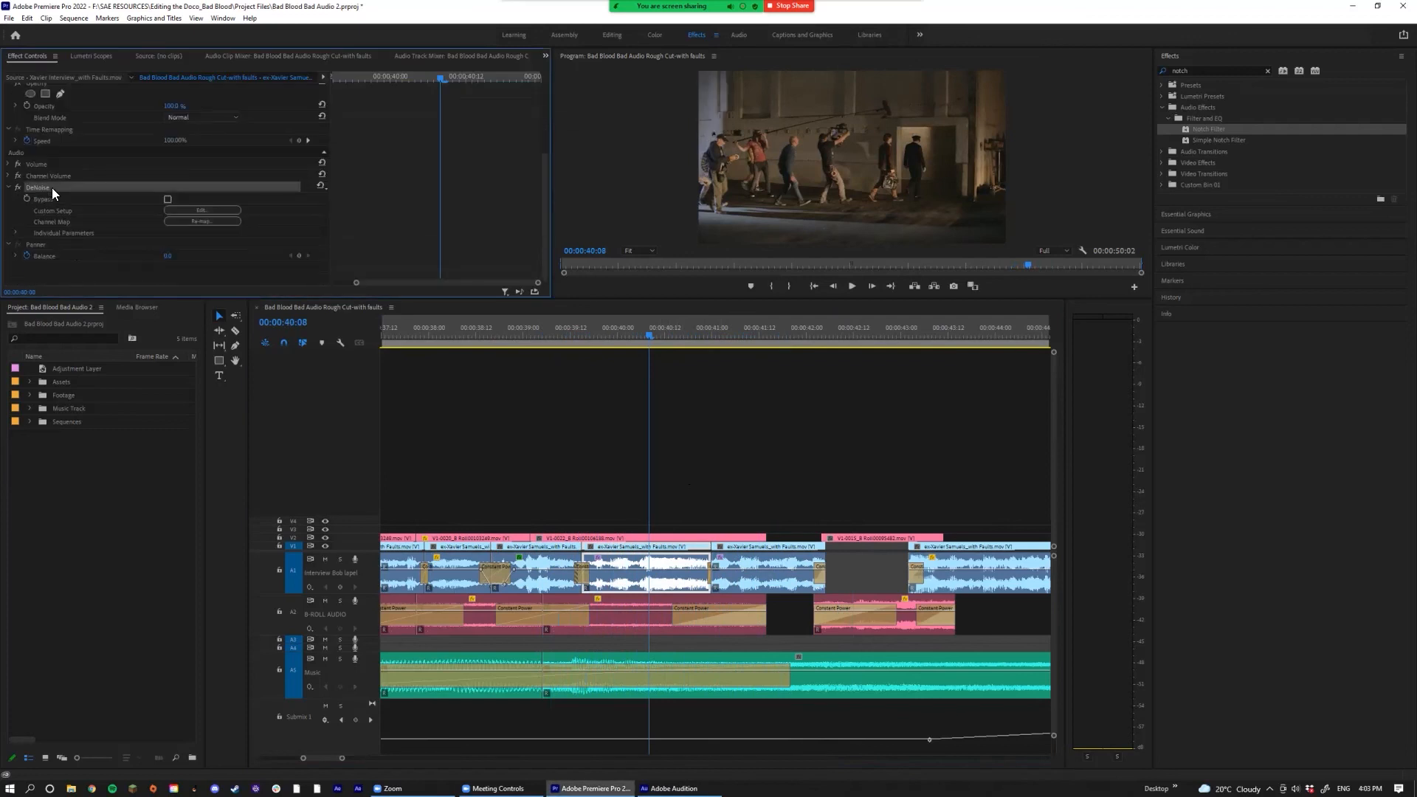
key("Delete")
Step: Delete the DeNoise and Notch Filter effects from the last interview clip before the short gap near 00:00:42:00
left_click(773, 566)
scroll(66, 253, "down", 3)
left_click(44, 198)
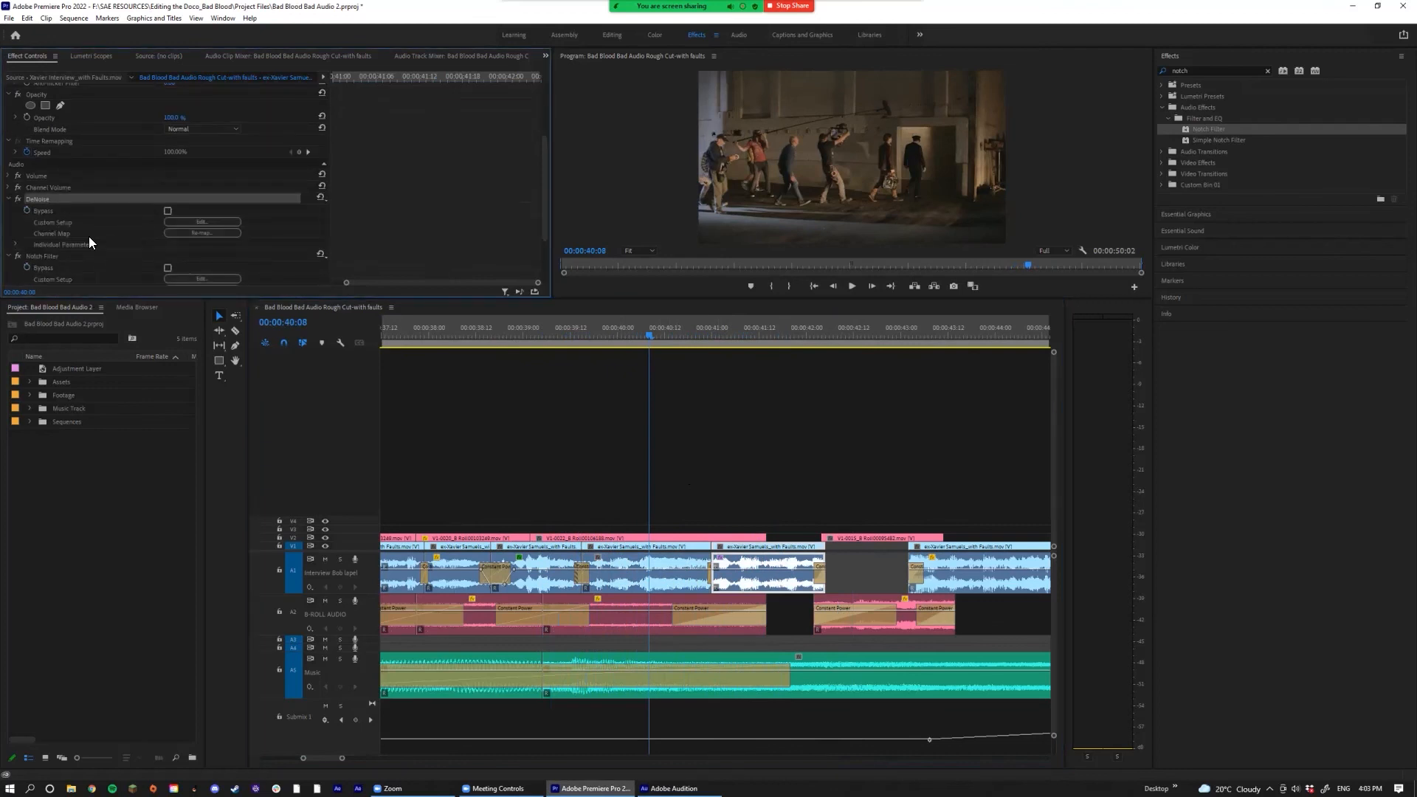
key("Delete")
key("Delete")
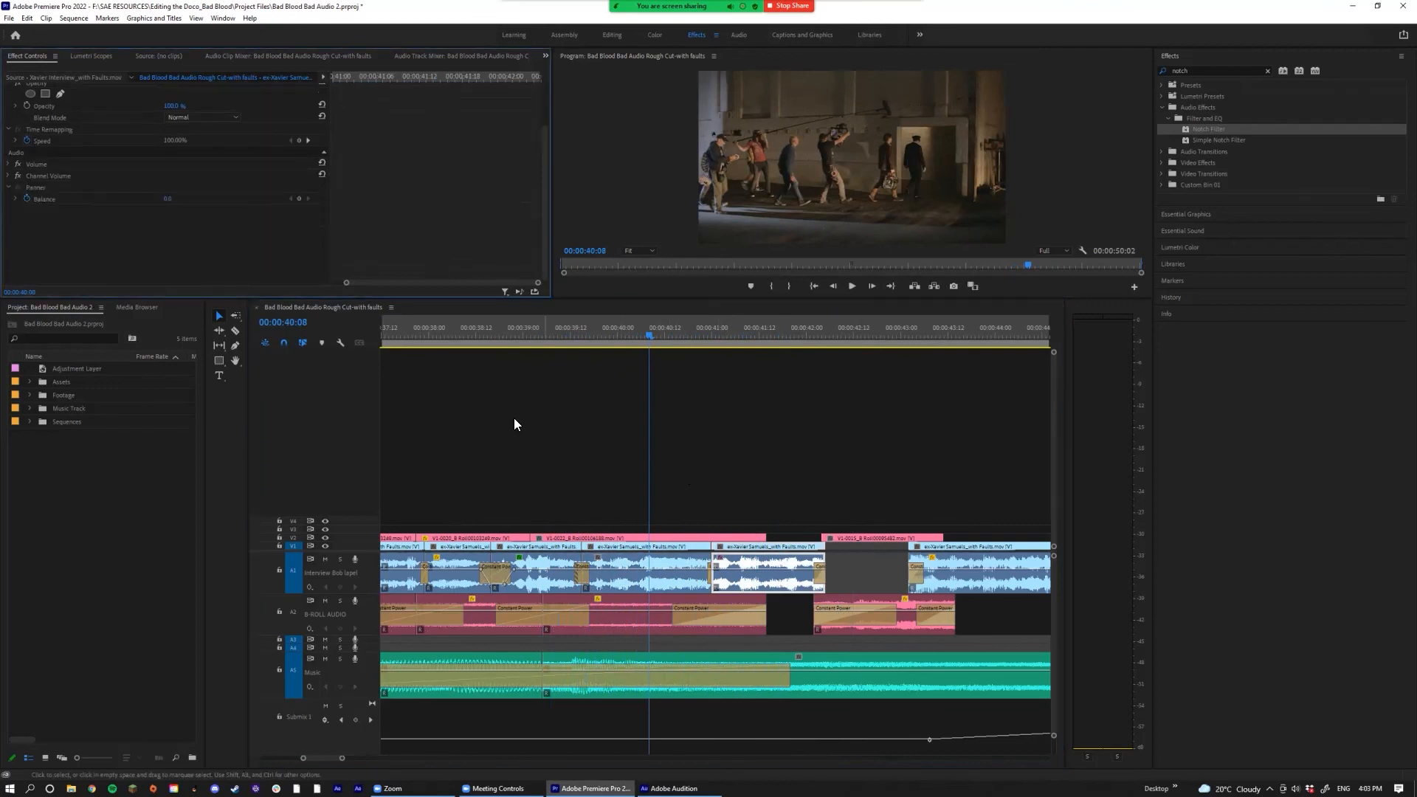
Step: Play back the two interview clips with the removed effects through to the short gap
left_click(567, 332)
key("space")
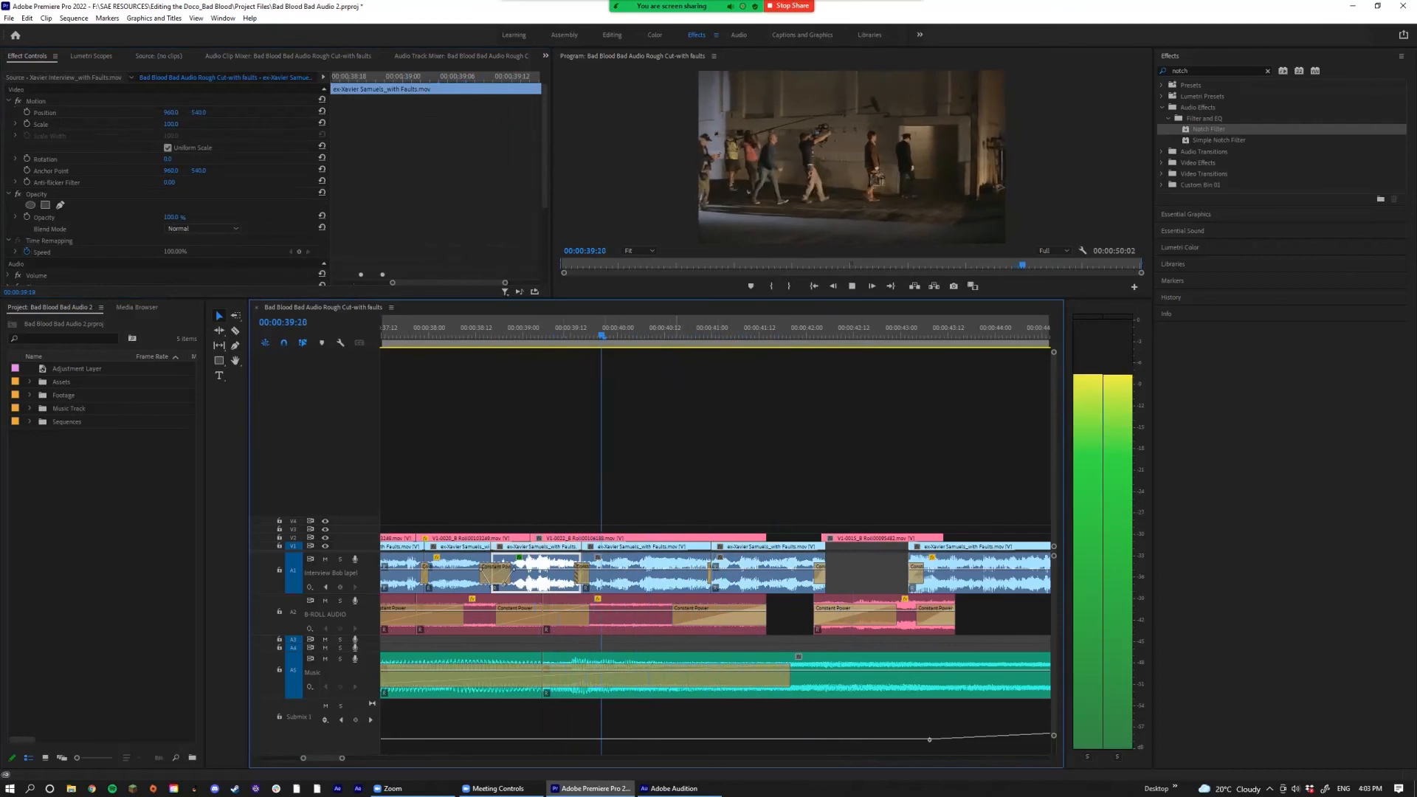
key("minus")
key("minus")
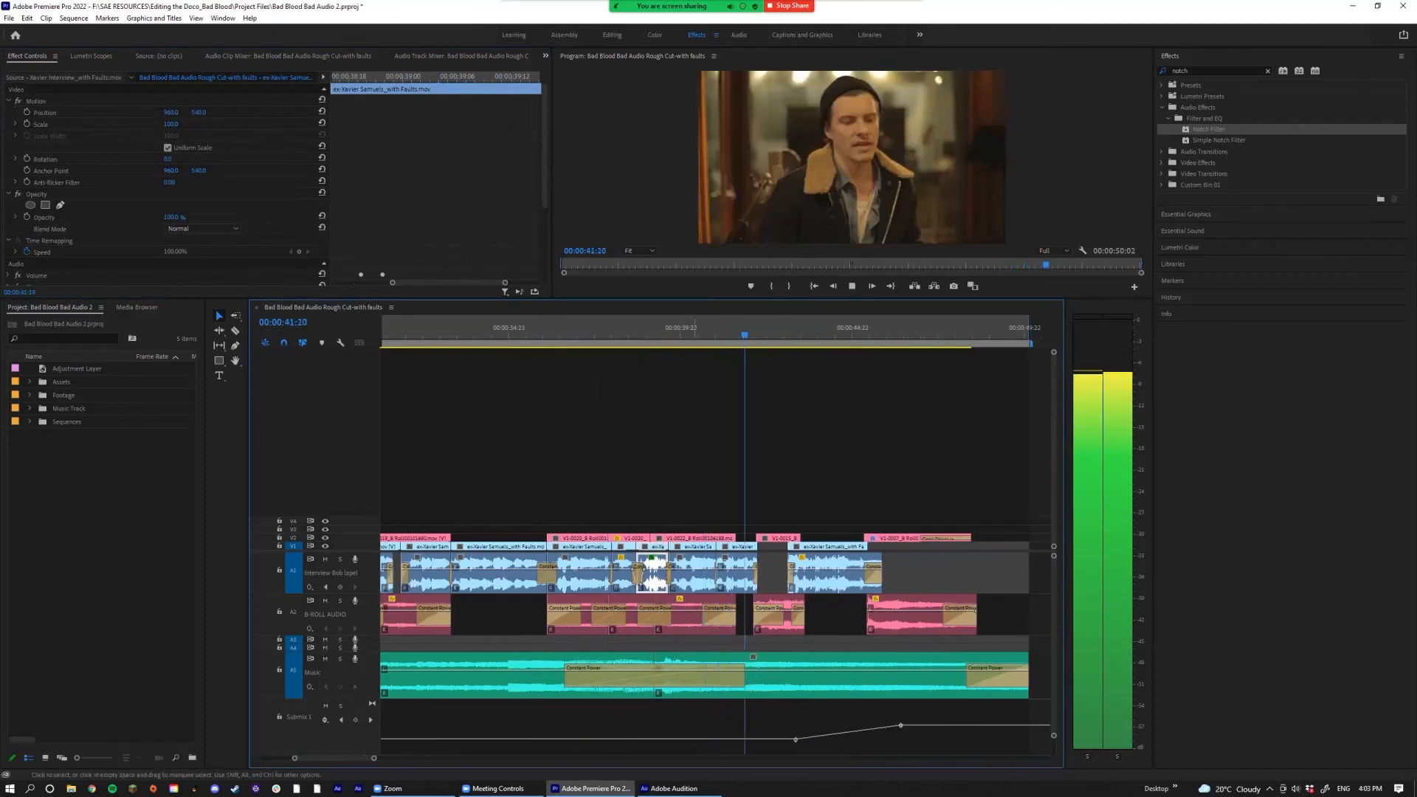
key("space")
Step: Extend the audio end of the interview clip before the short gap slightly later and play back the transition
key("equal")
key("equal")
key("equal")
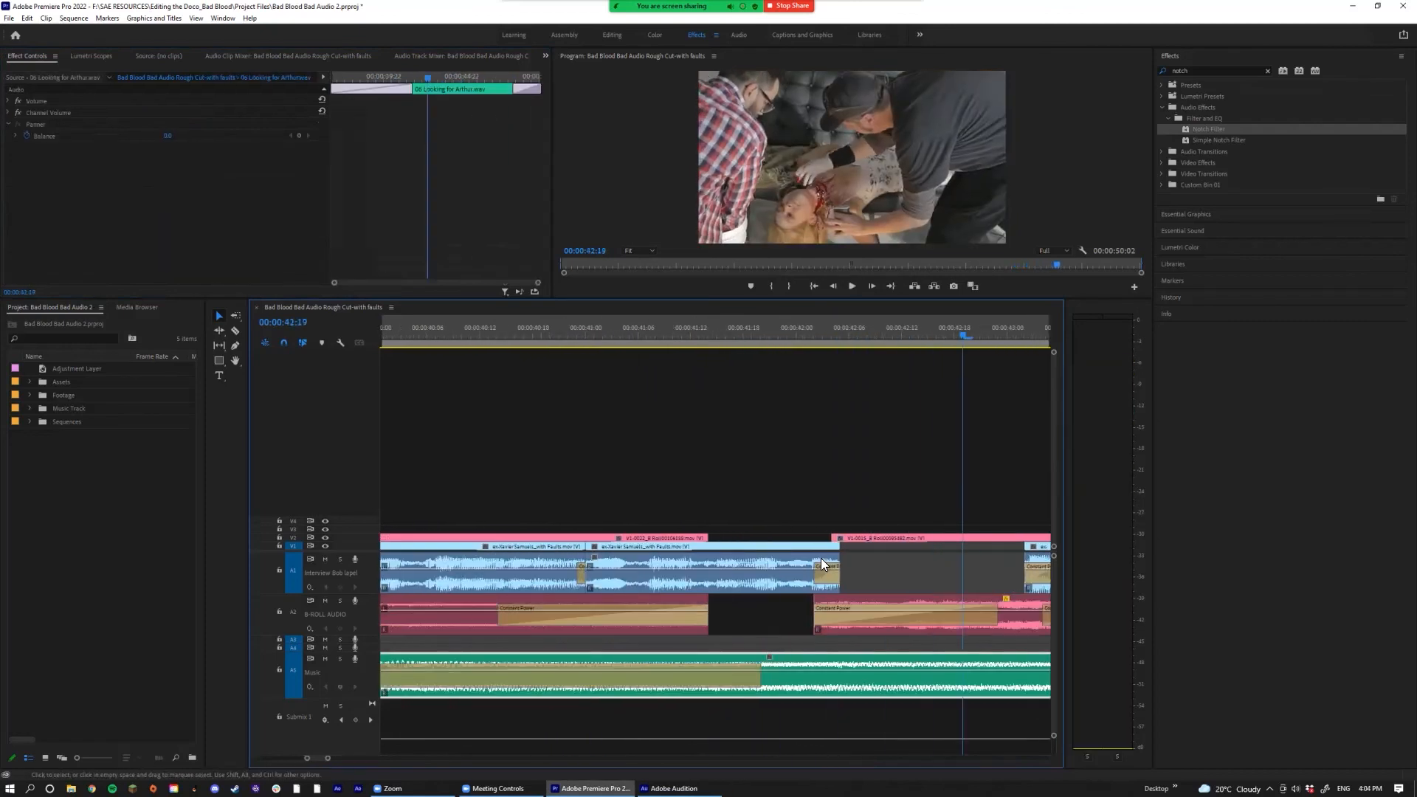
left_click_drag(841, 559, 856, 558)
left_click(787, 328)
key("space")
key("space")
left_click(672, 328)
key("space")
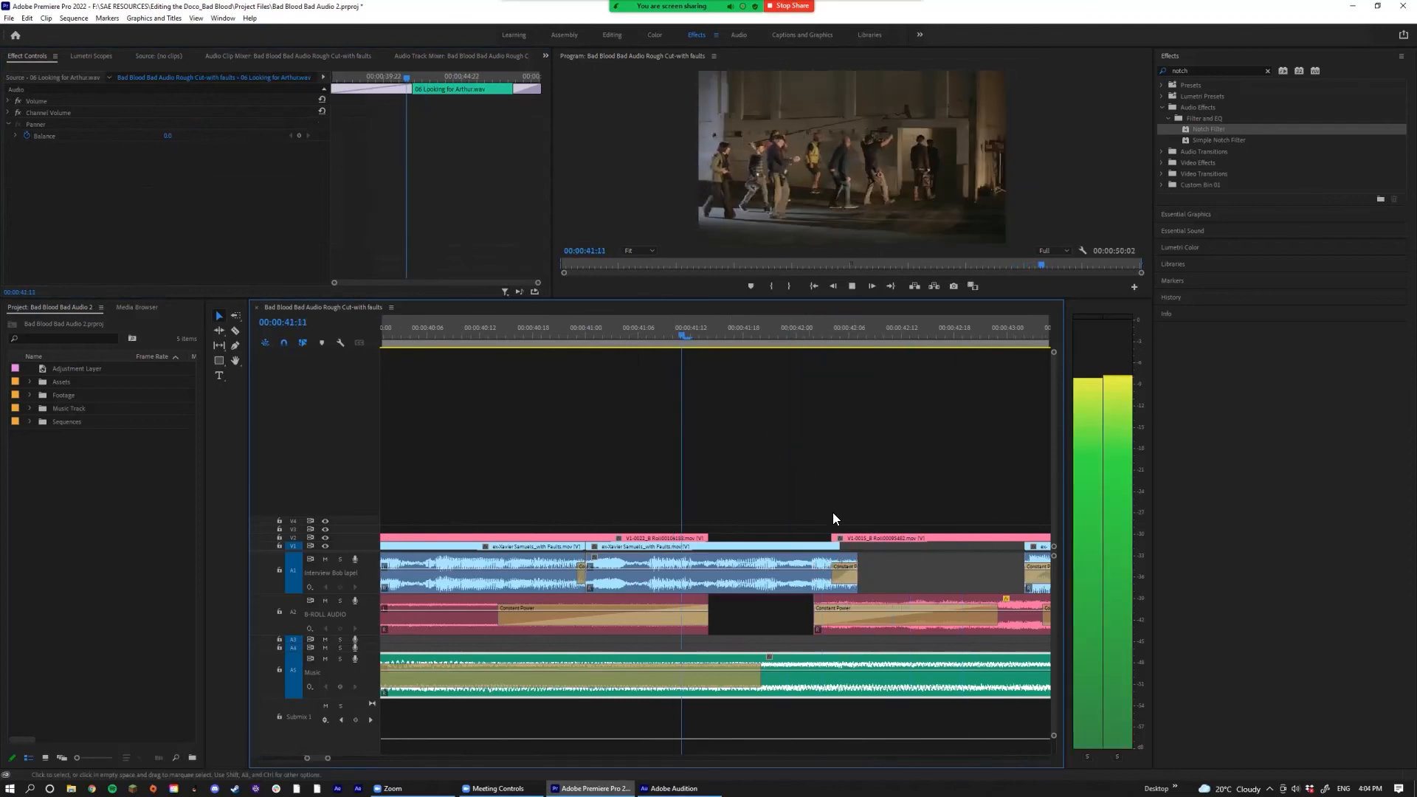
key("minus")
key("minus")
key("minus")
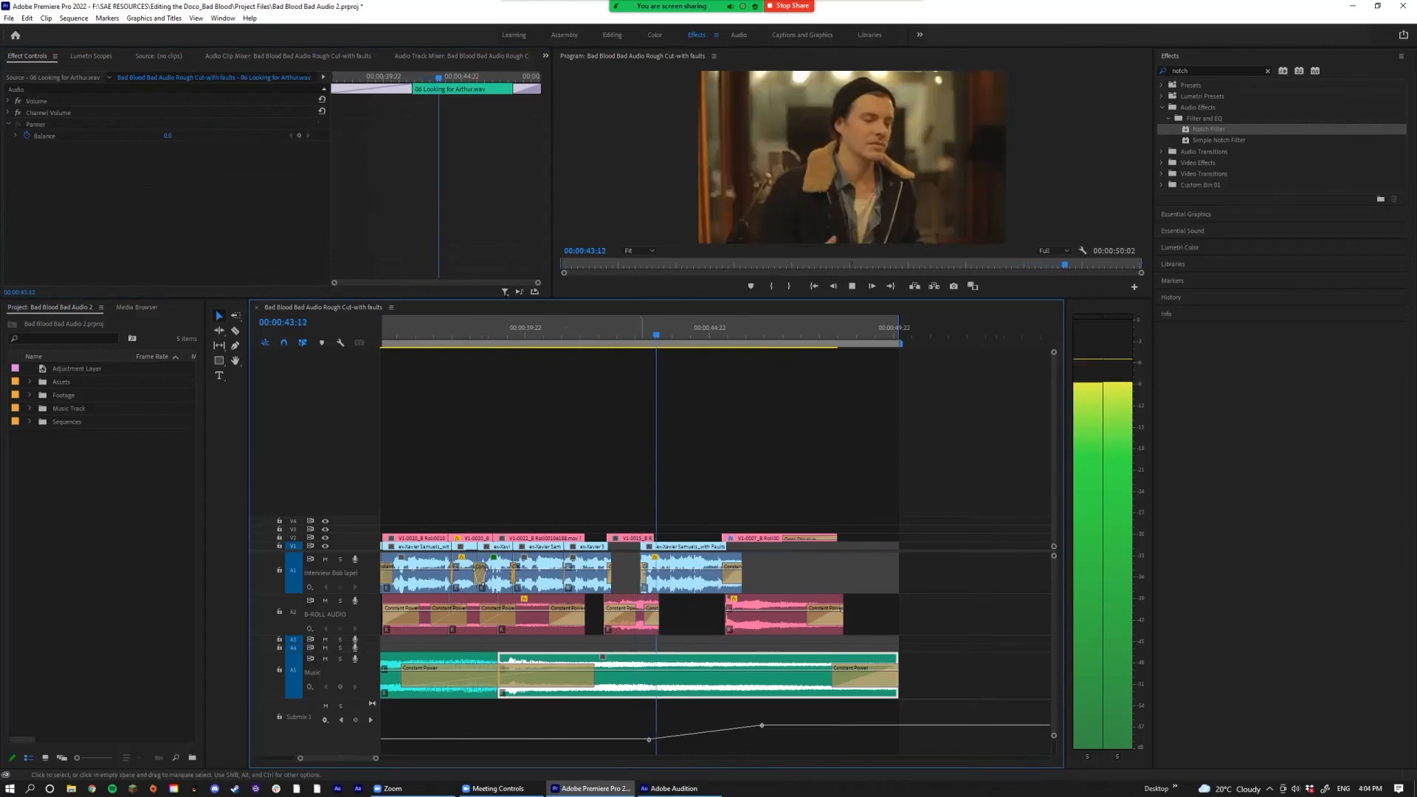
key("space")
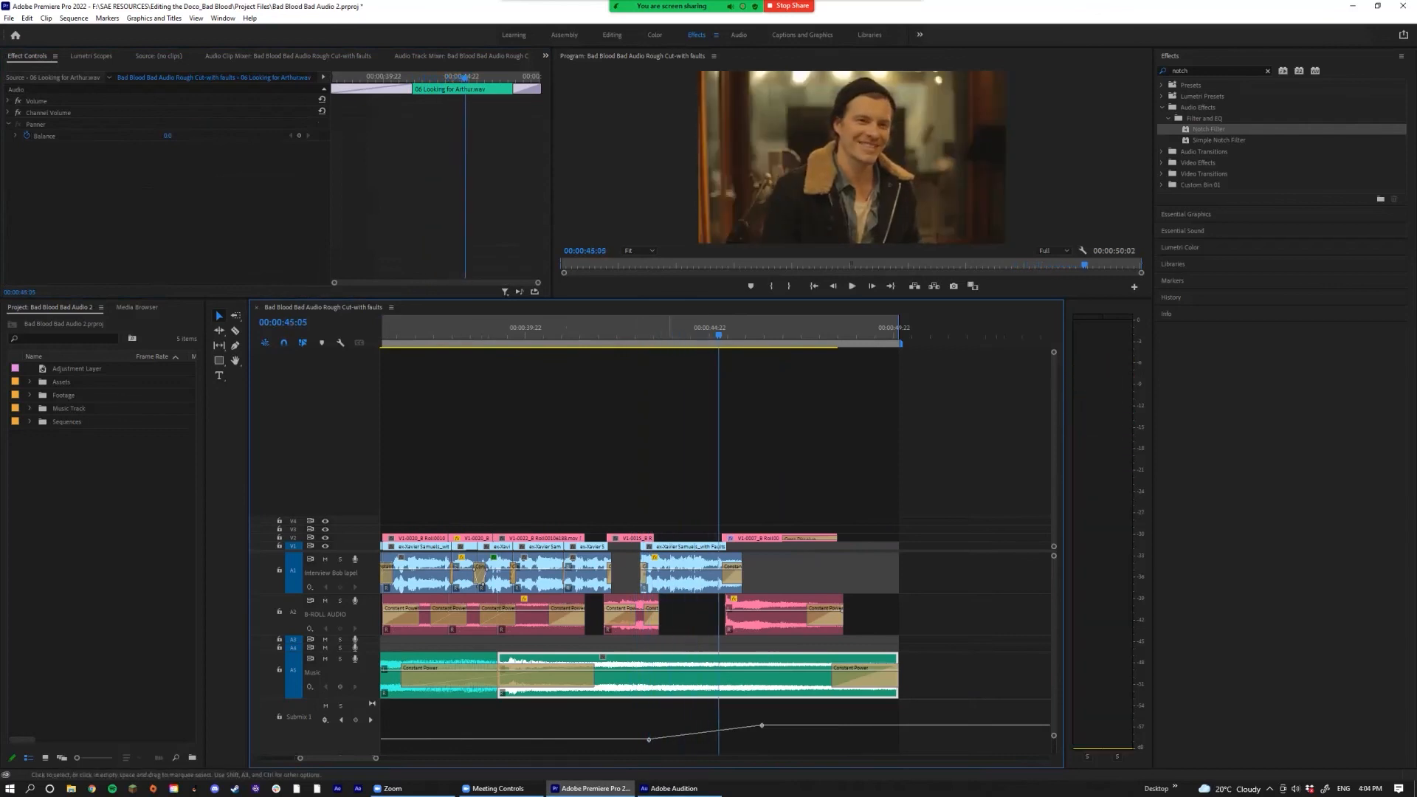
Step: Replay from about 00:00:42:00 and adjust the final interview clip's audio gain by 3 dB
key("minus")
key("minus")
key("minus")
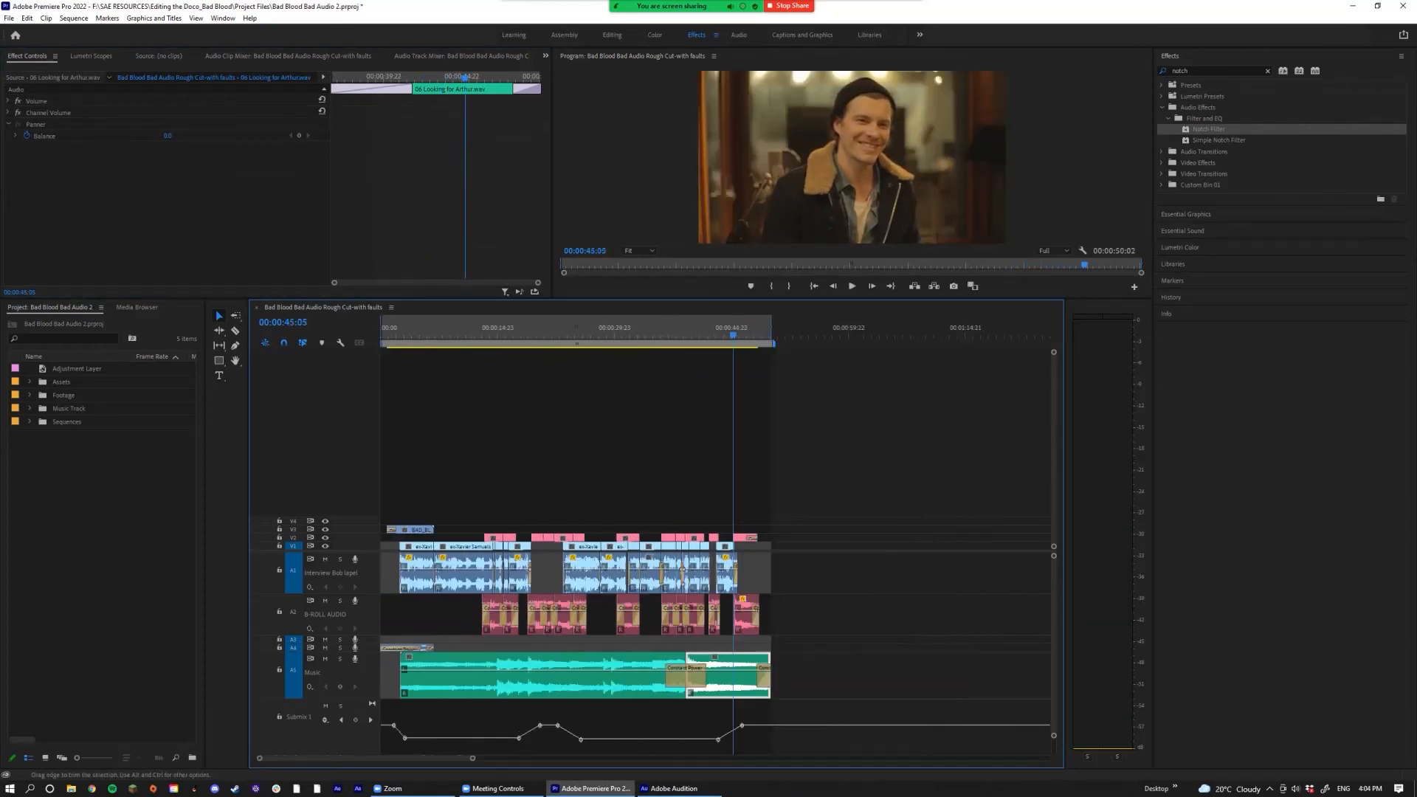
left_click_drag(734, 337, 709, 355)
key("space")
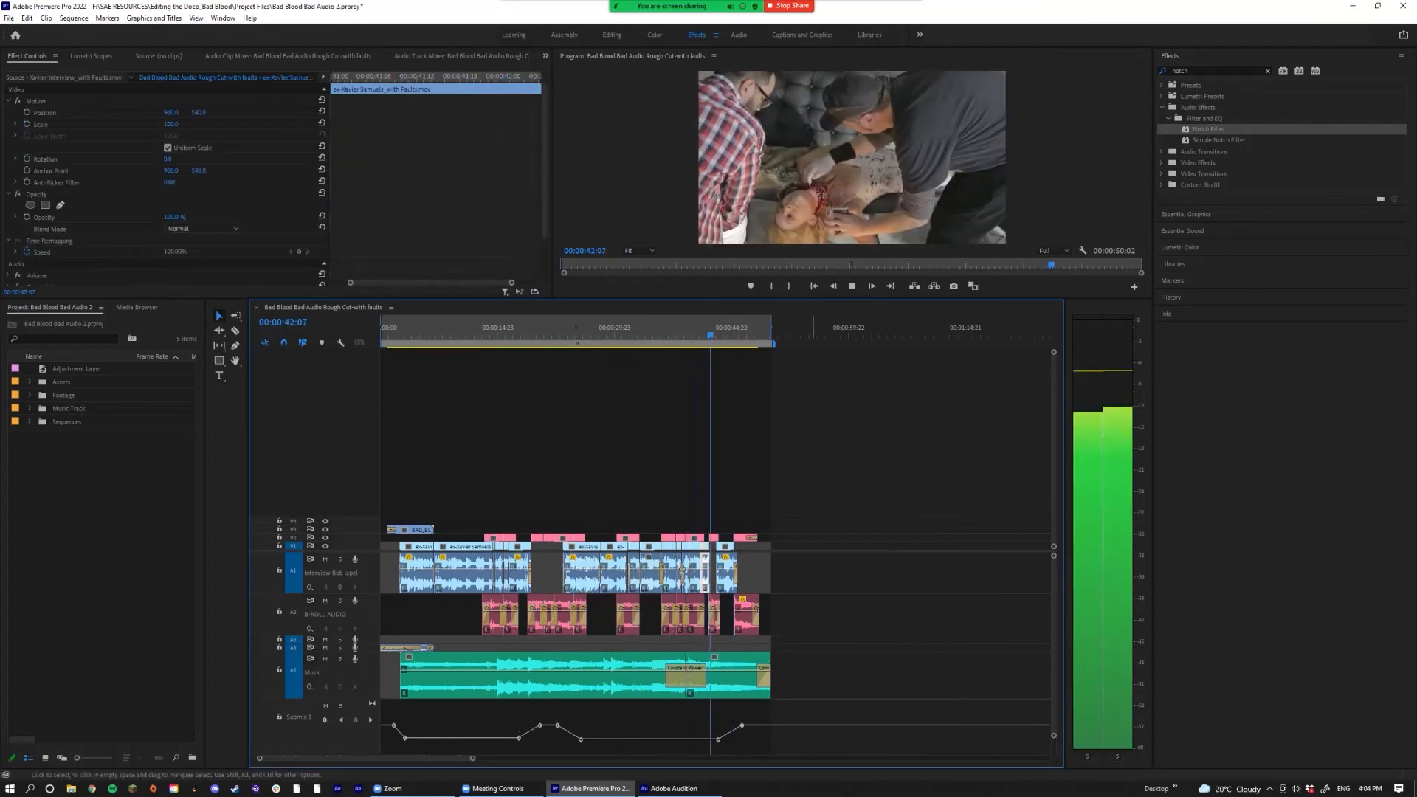
left_click(729, 572)
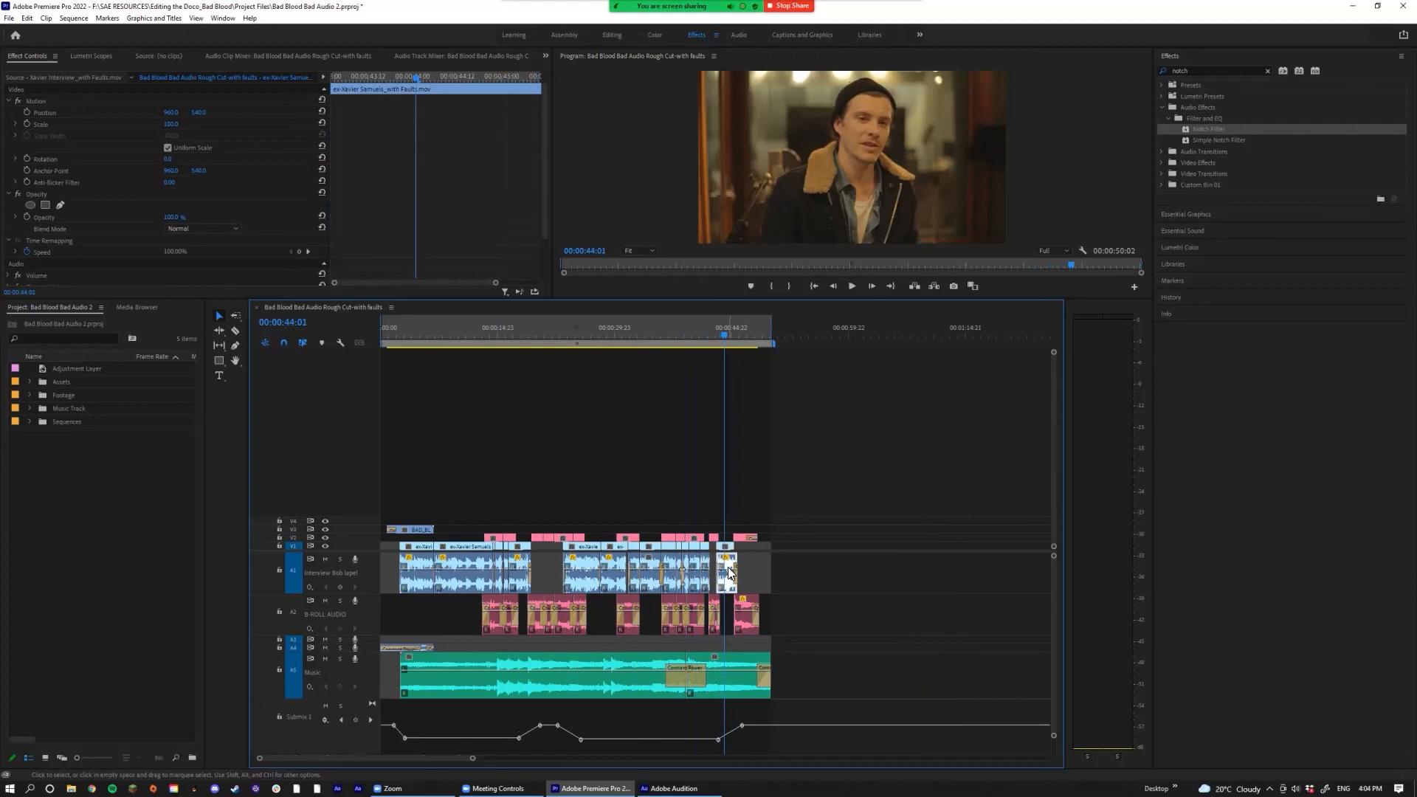
type("g")
type("3")
key("Return")
key("equal")
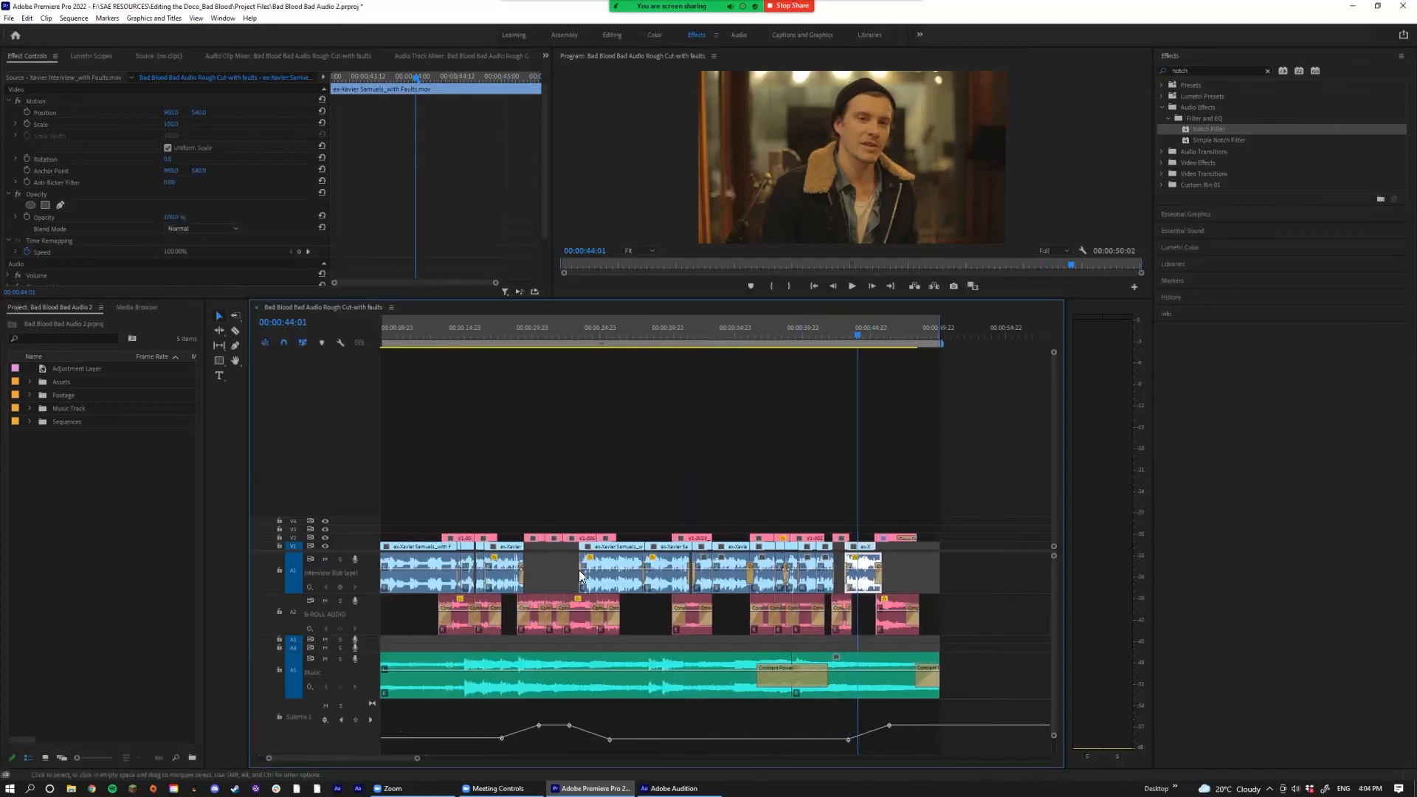
Step: Show the Audio Track Mixer and enlarge it so the track faders are fully visible
left_click(304, 57)
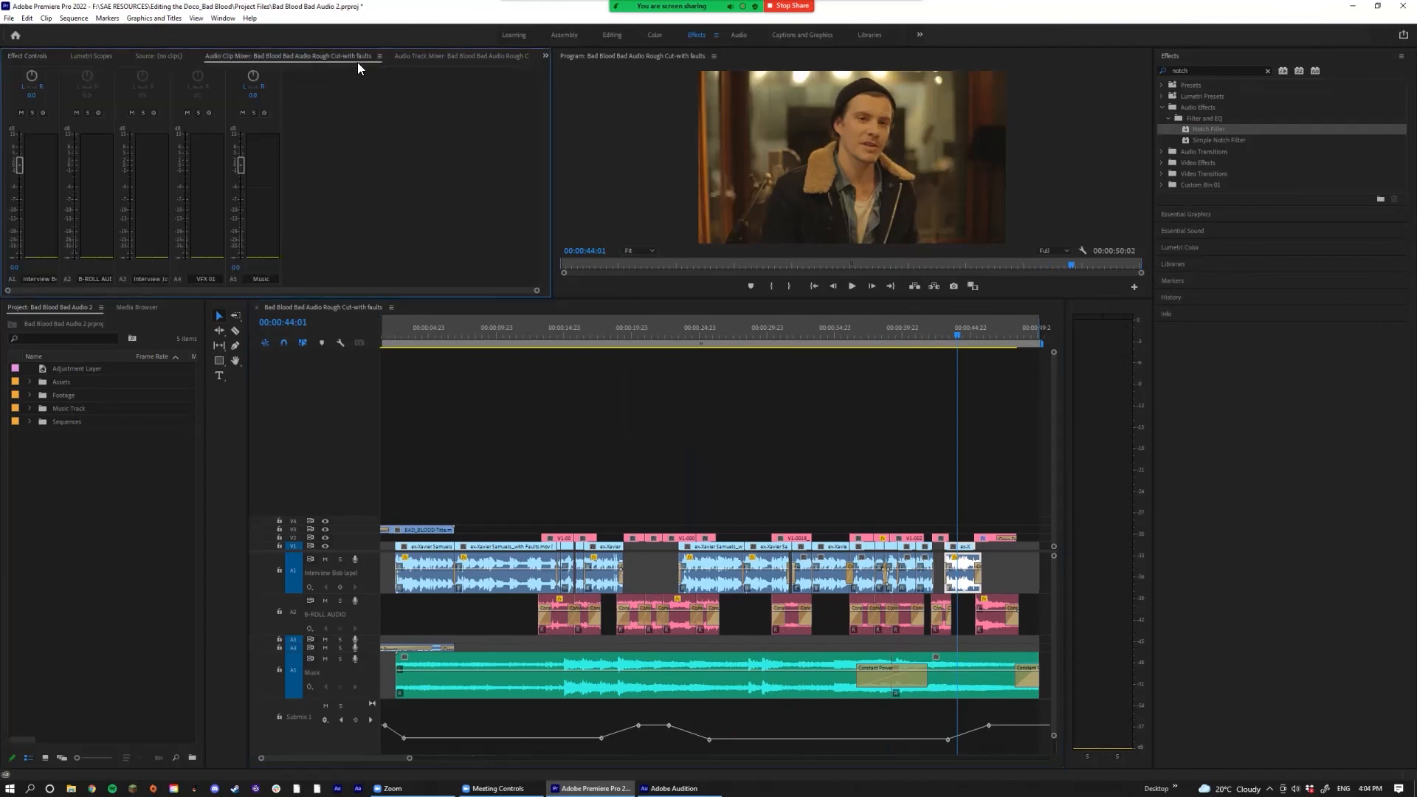
left_click(472, 60)
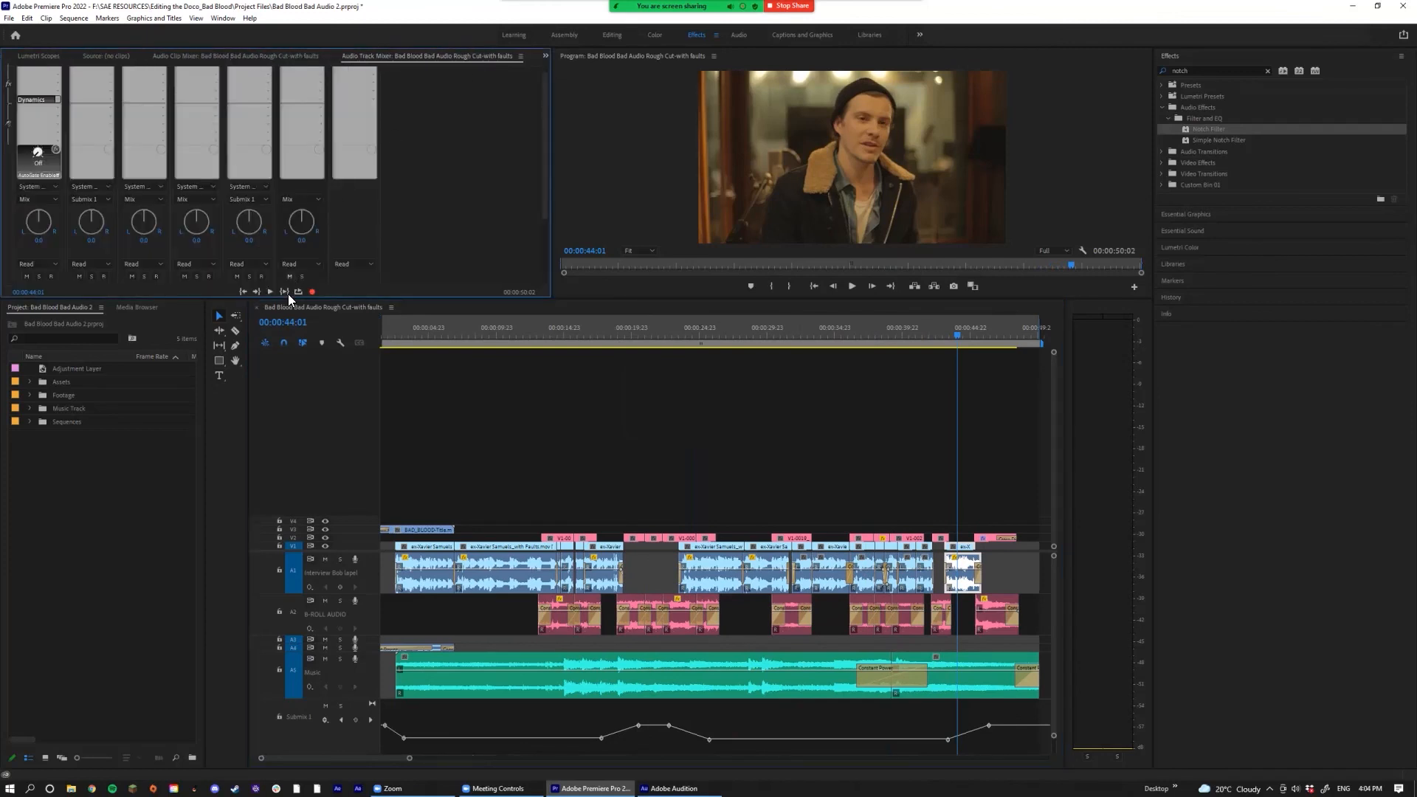
left_click_drag(292, 342, 292, 435)
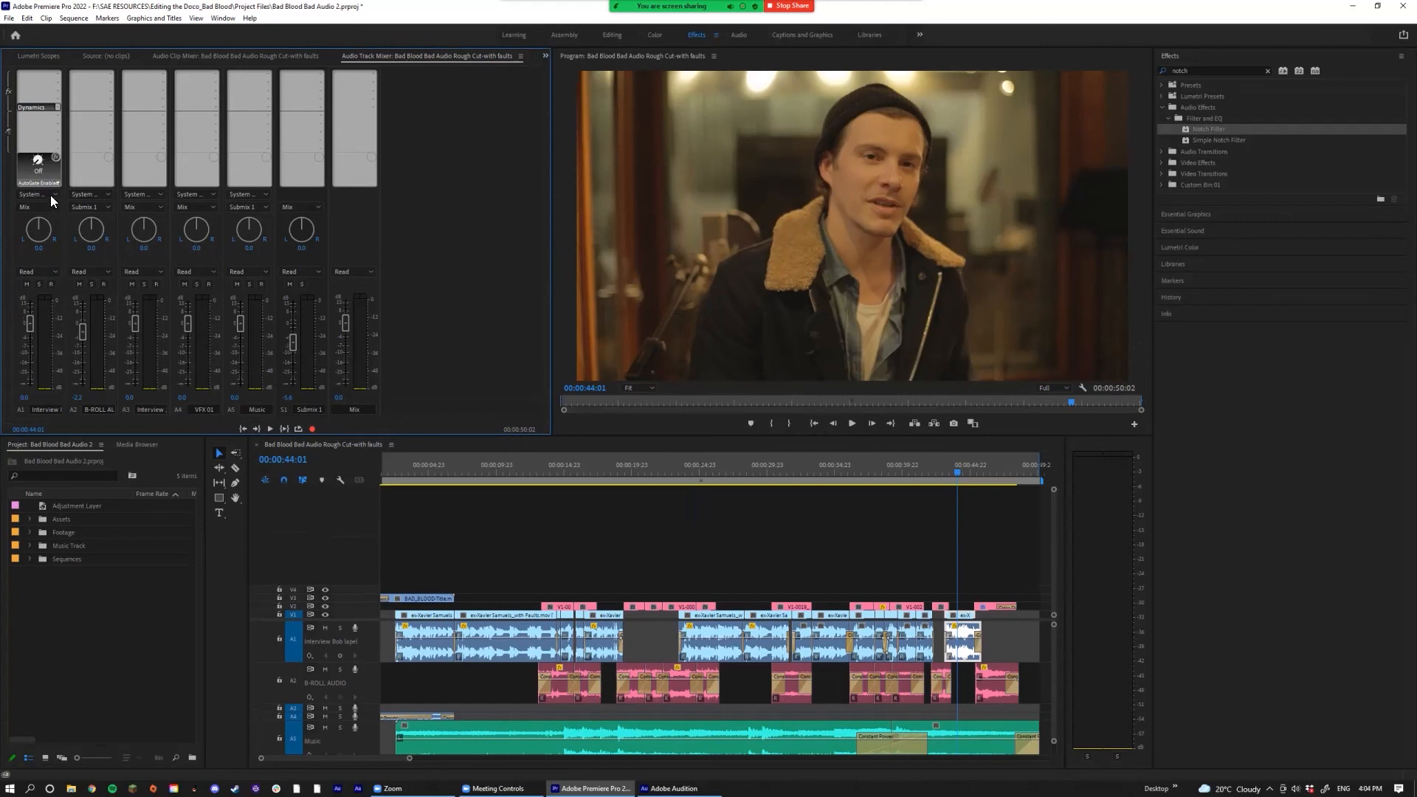
Step: Try a Dynamics effect with its Limiter enabled on the B-ROLL AUDIO track and undo it
left_click(111, 108)
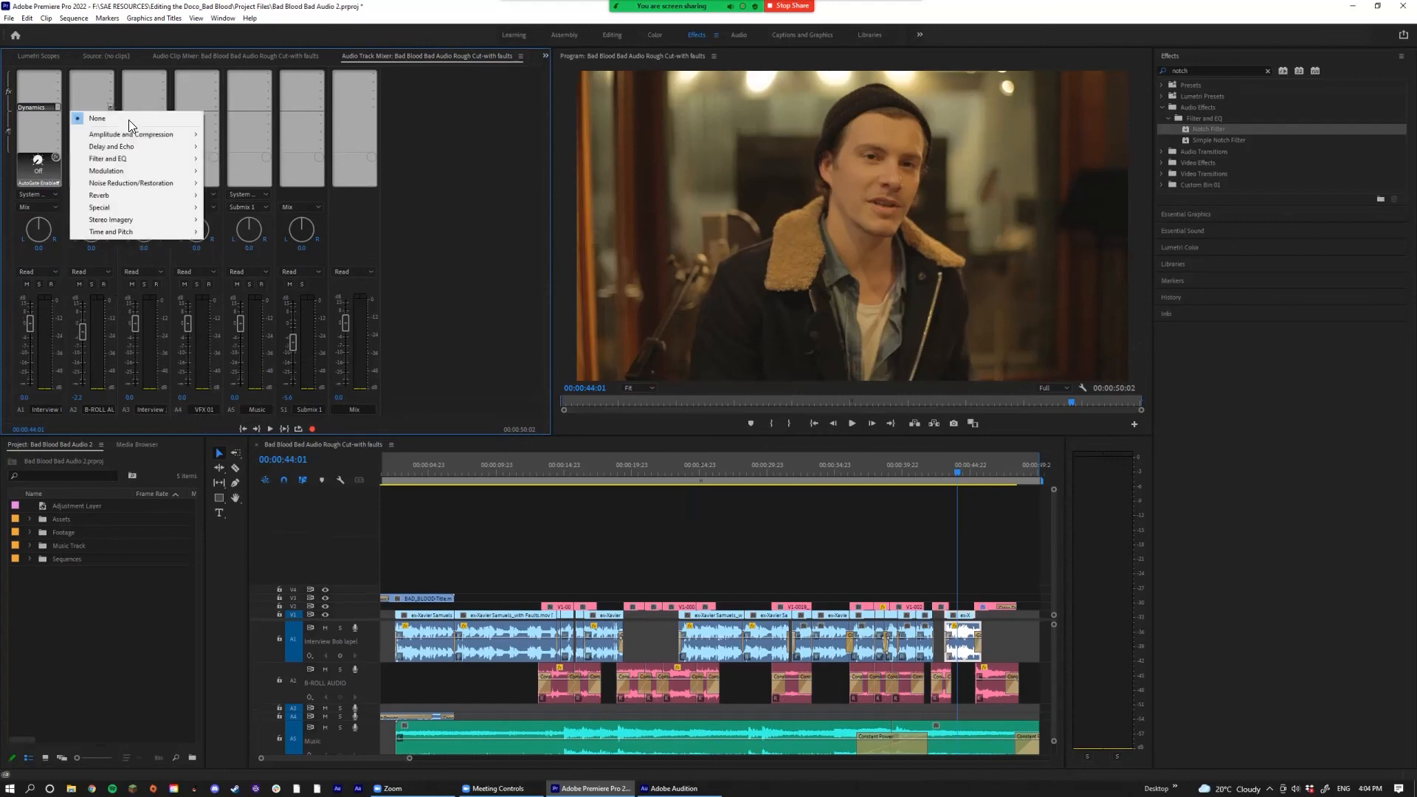
mouse_move(134, 134)
left_click(268, 182)
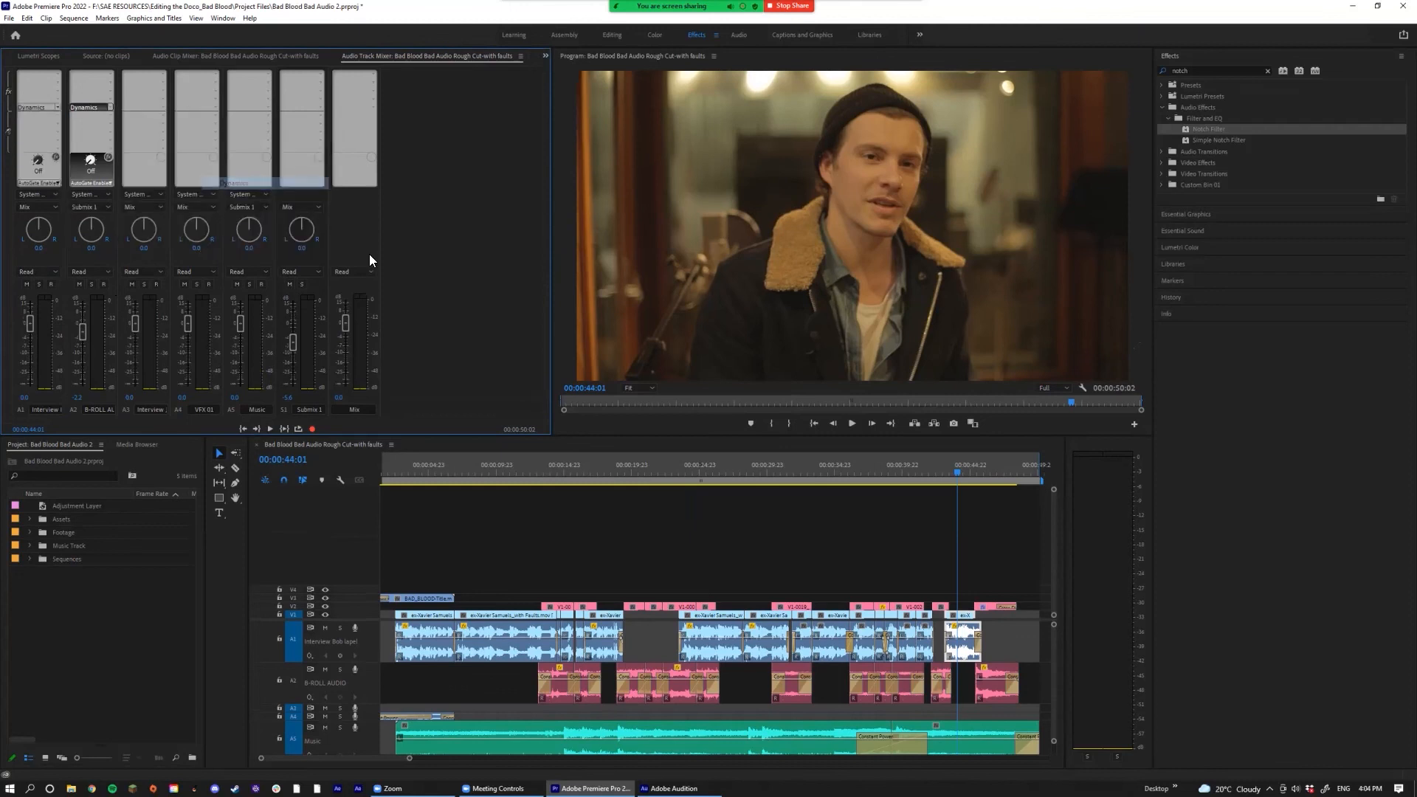
right_click(97, 106)
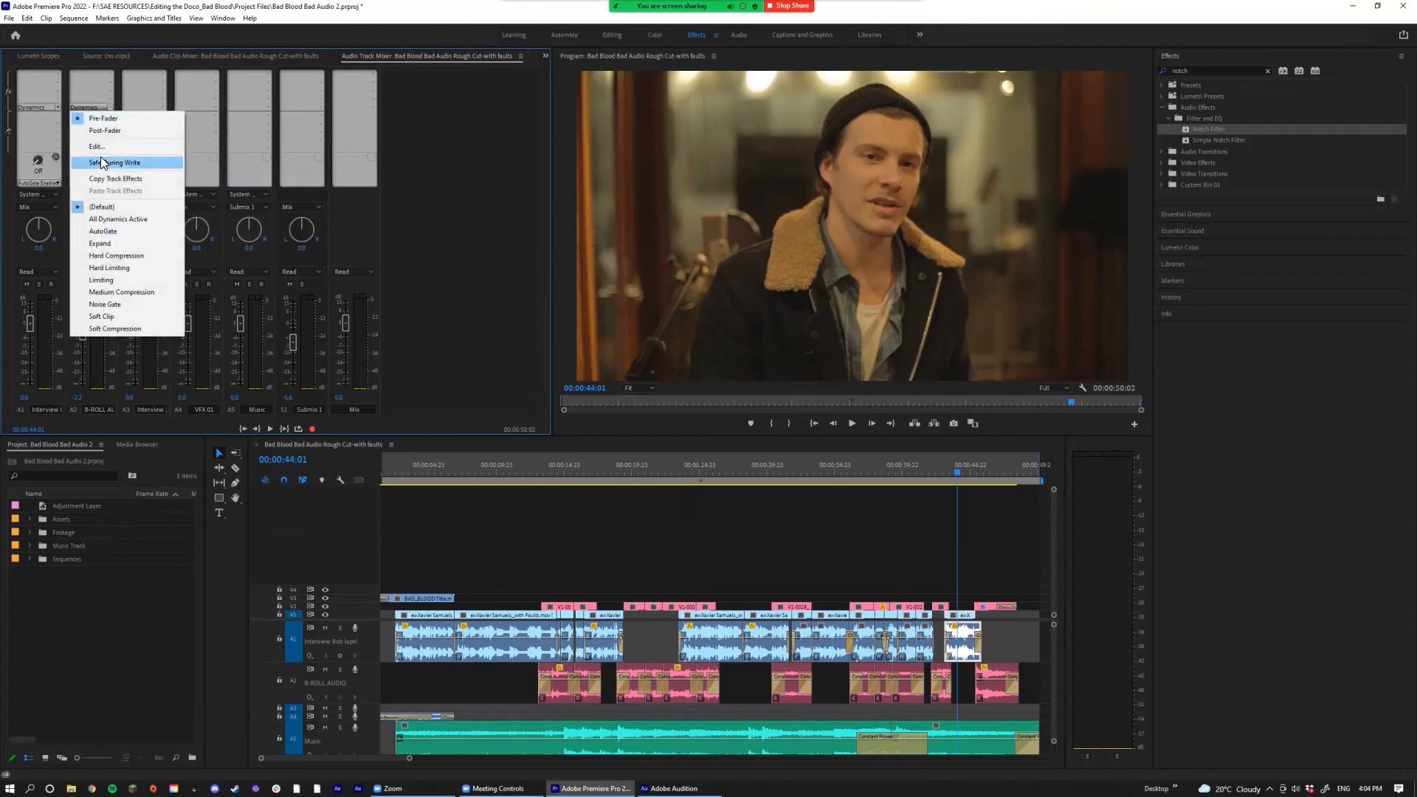
left_click(107, 151)
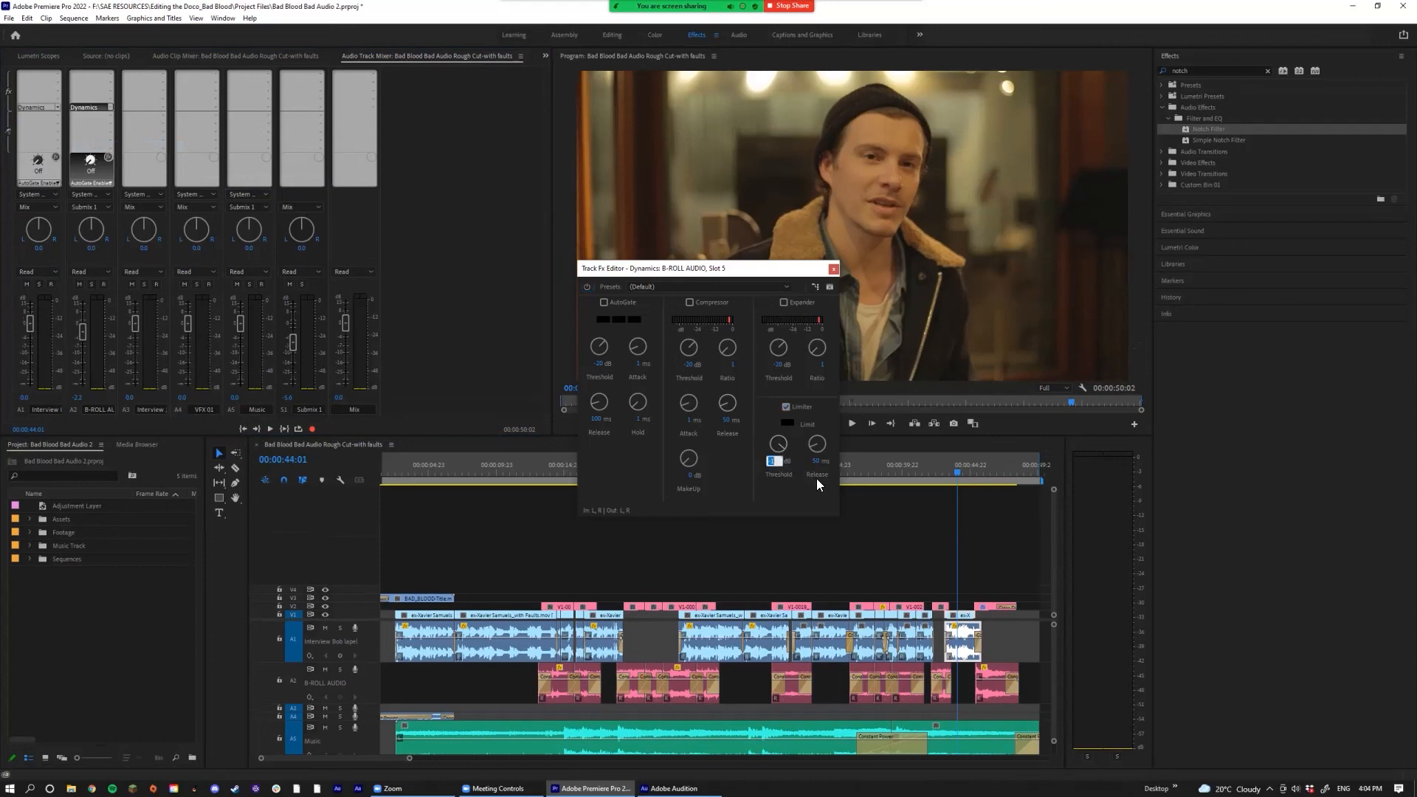
left_click(833, 270)
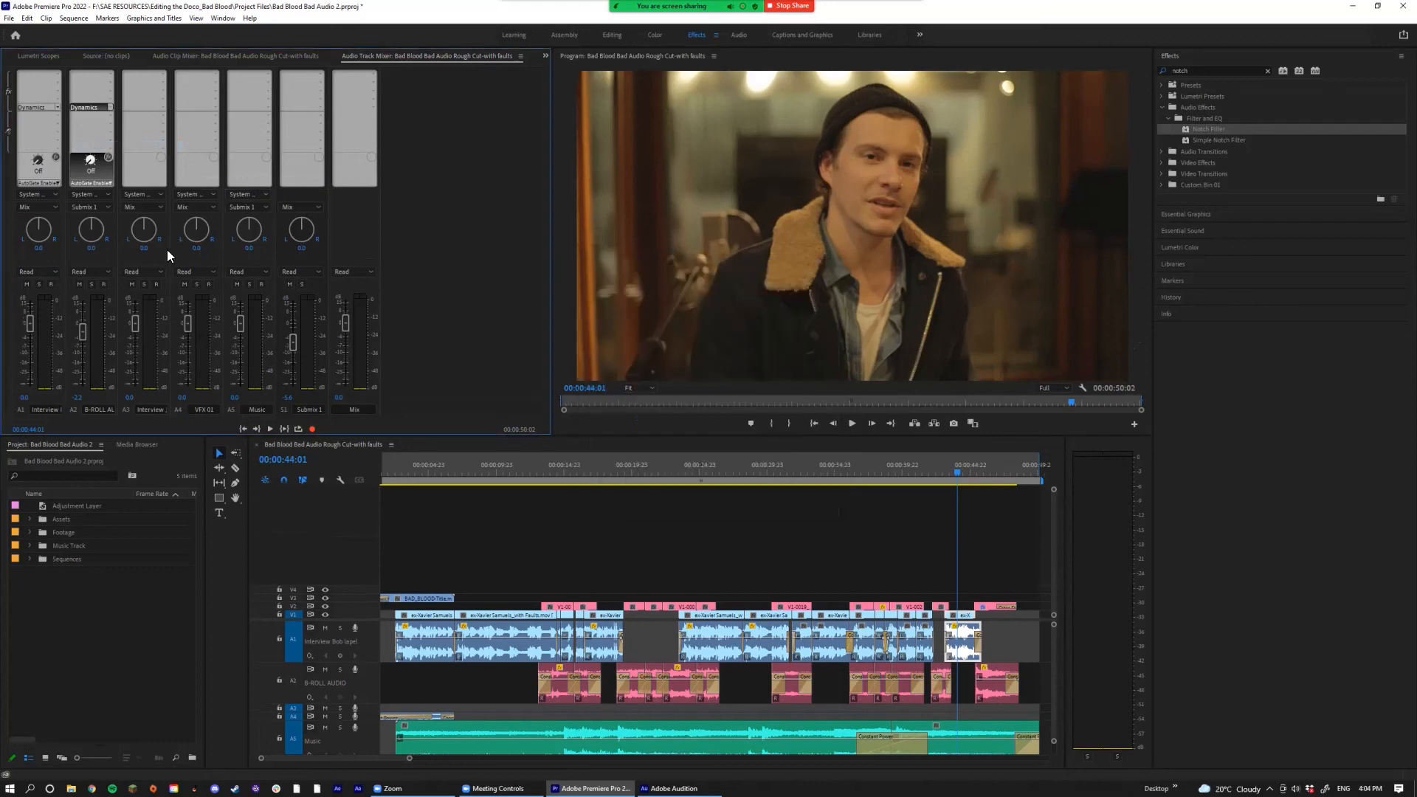
key("ctrl+z")
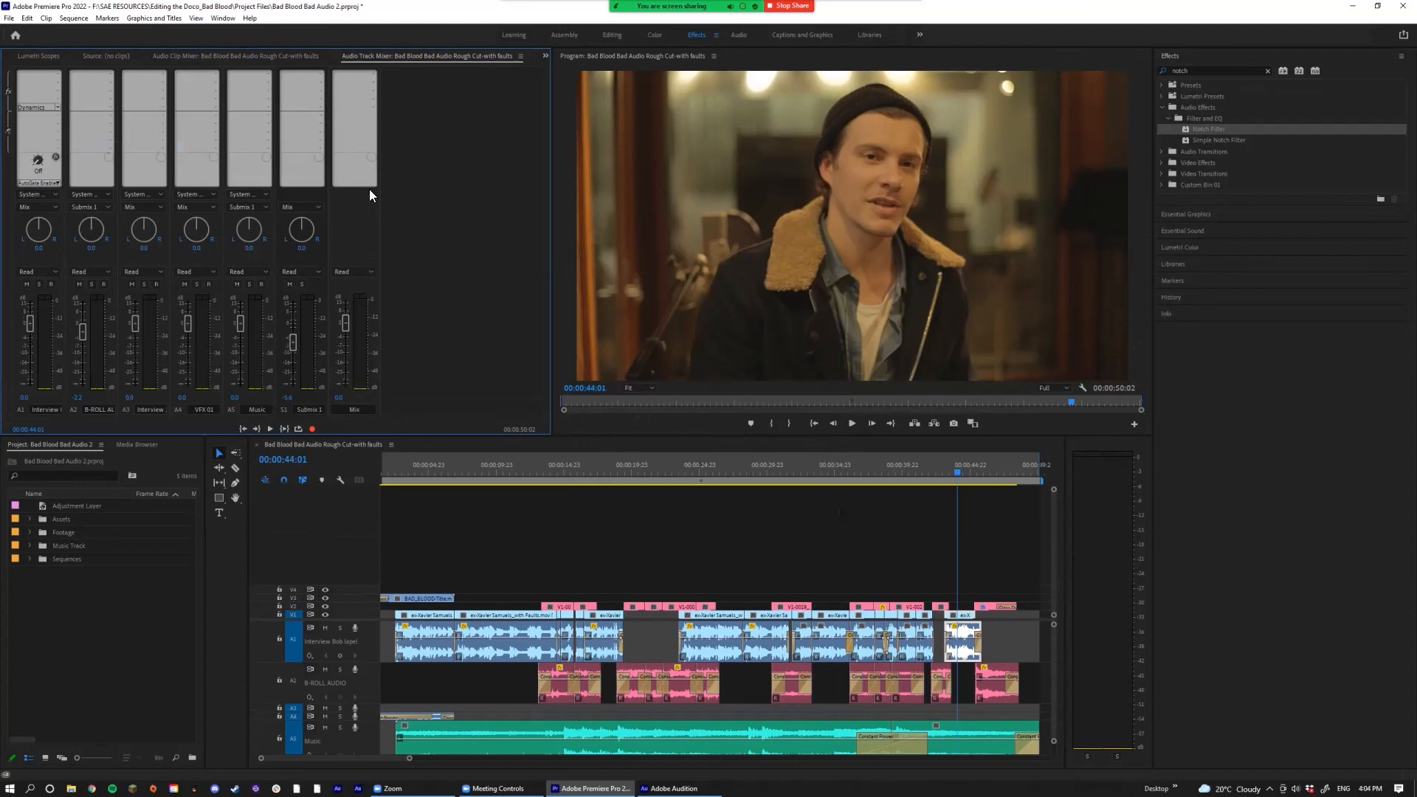
Step: Add a Dynamics effect to the master Mix track and set its Limiter with a negative threshold
left_click(373, 108)
mouse_move(391, 136)
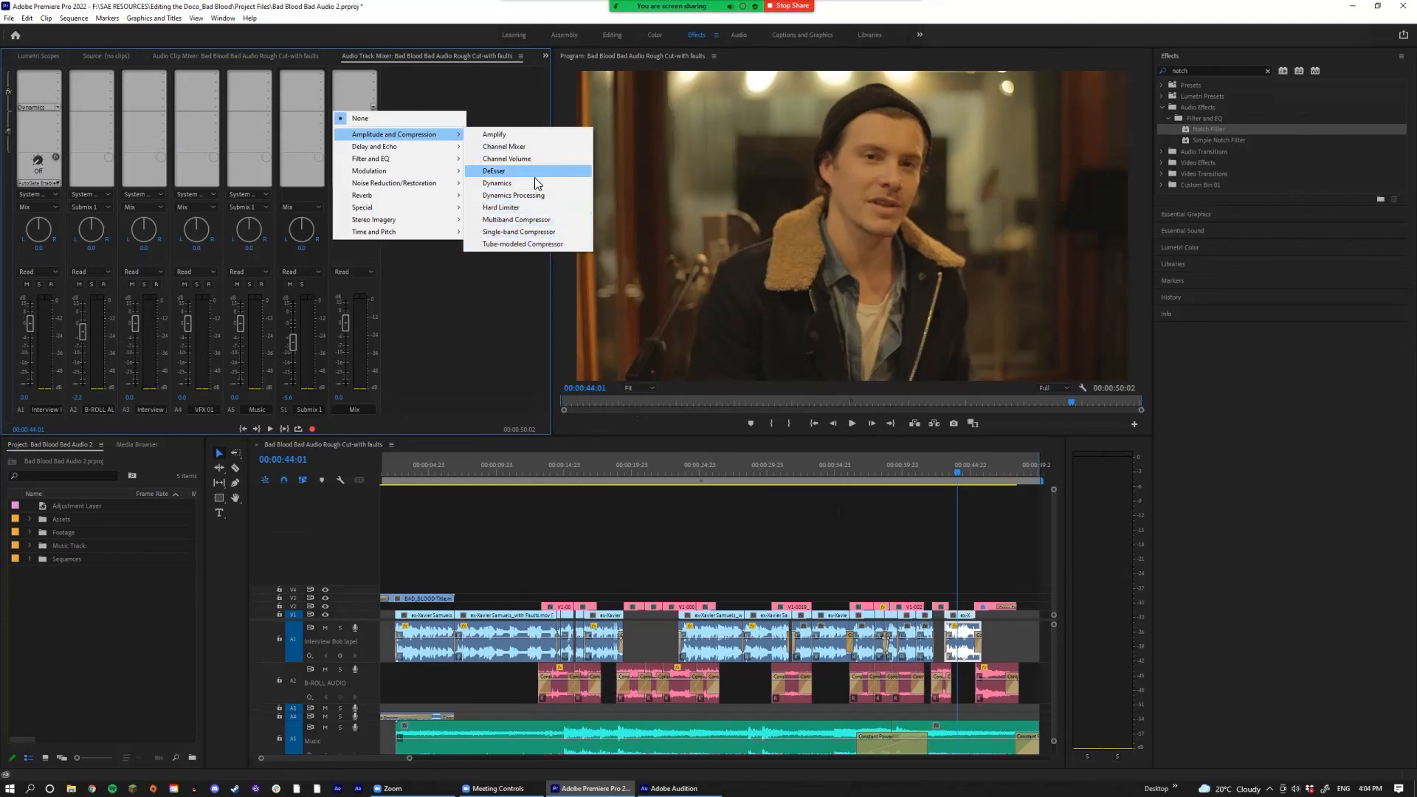
left_click(534, 185)
right_click(355, 107)
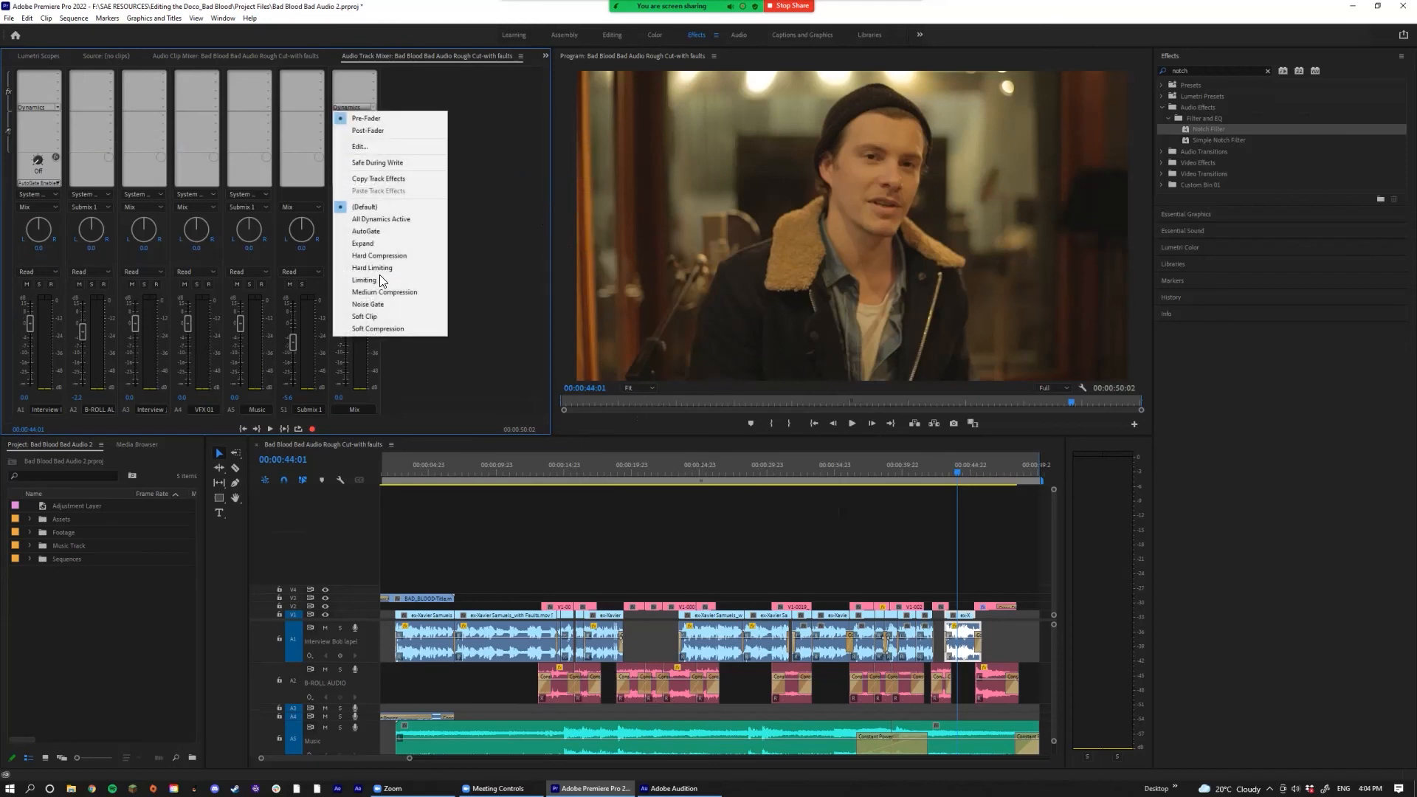
left_click(360, 146)
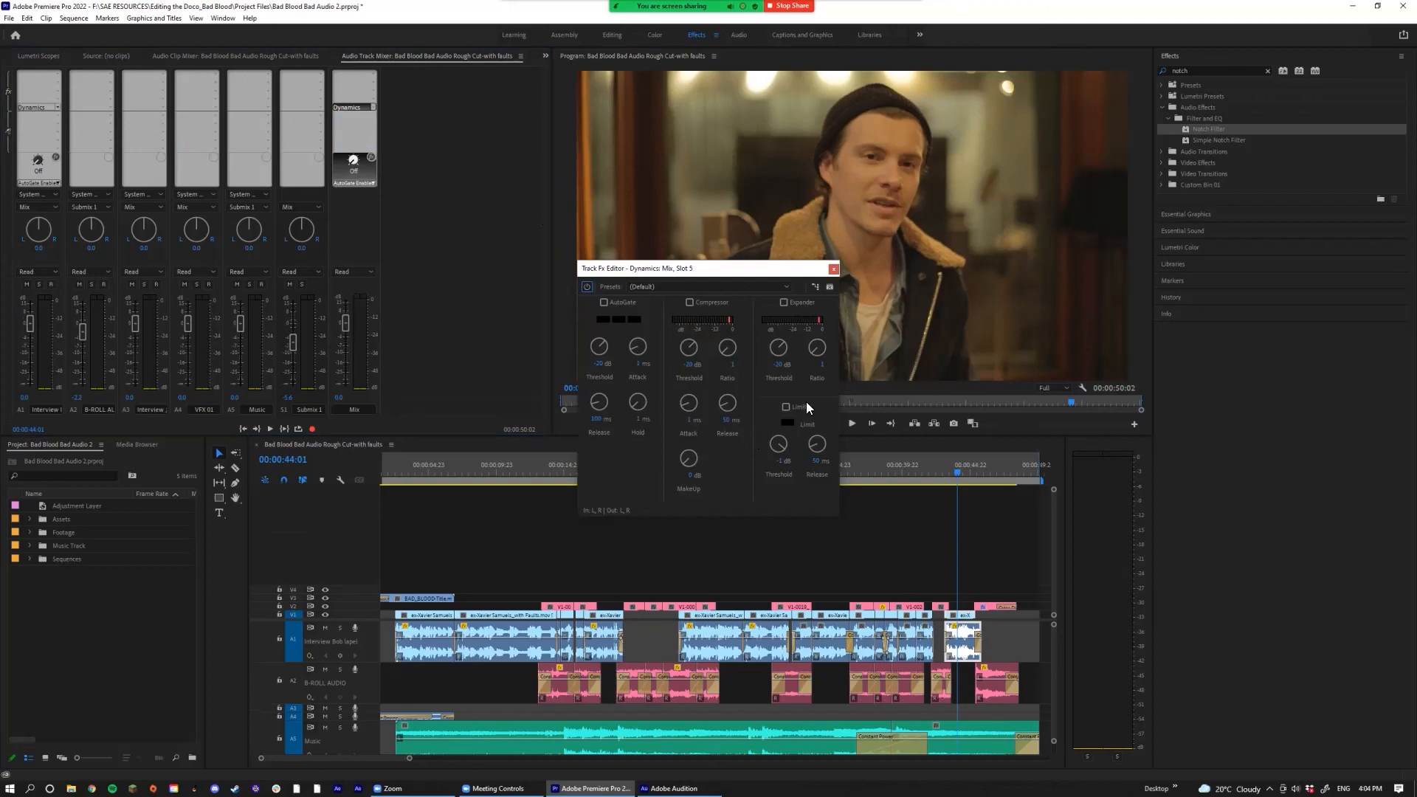
type("-")
left_click(833, 270)
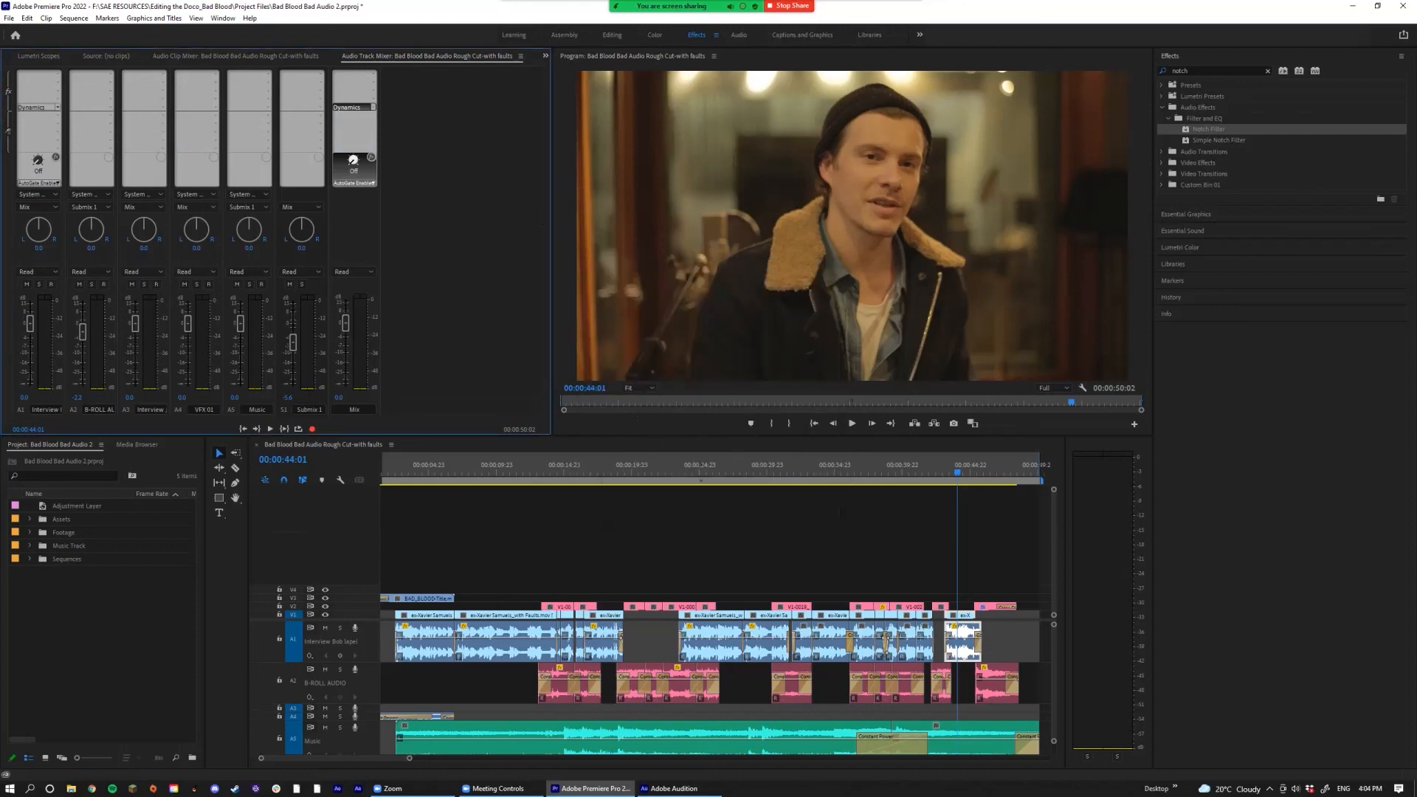
Step: Play back the whole sequence from the start with the program view maximized
scroll(807, 573, "down", 4)
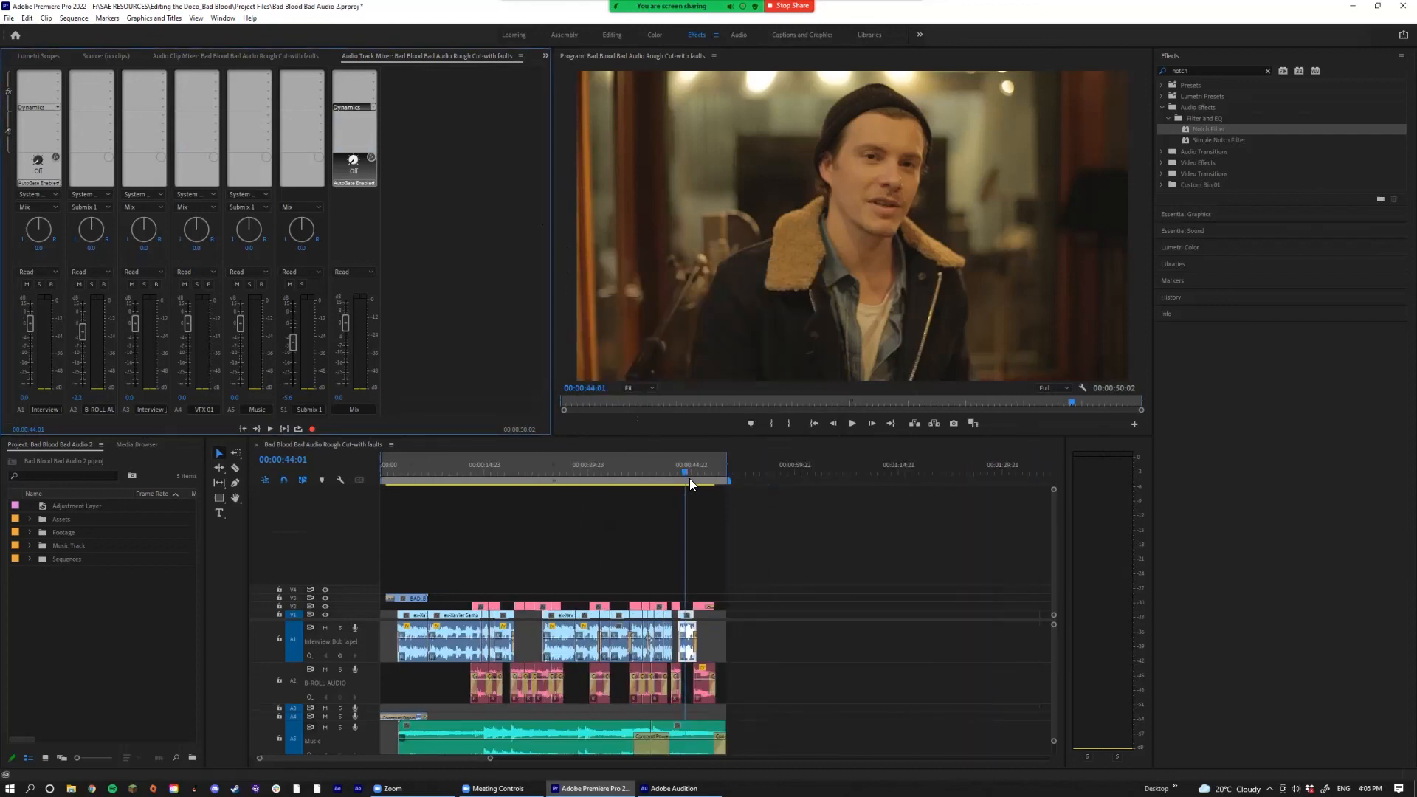
left_click_drag(687, 473, 167, 481)
key("space")
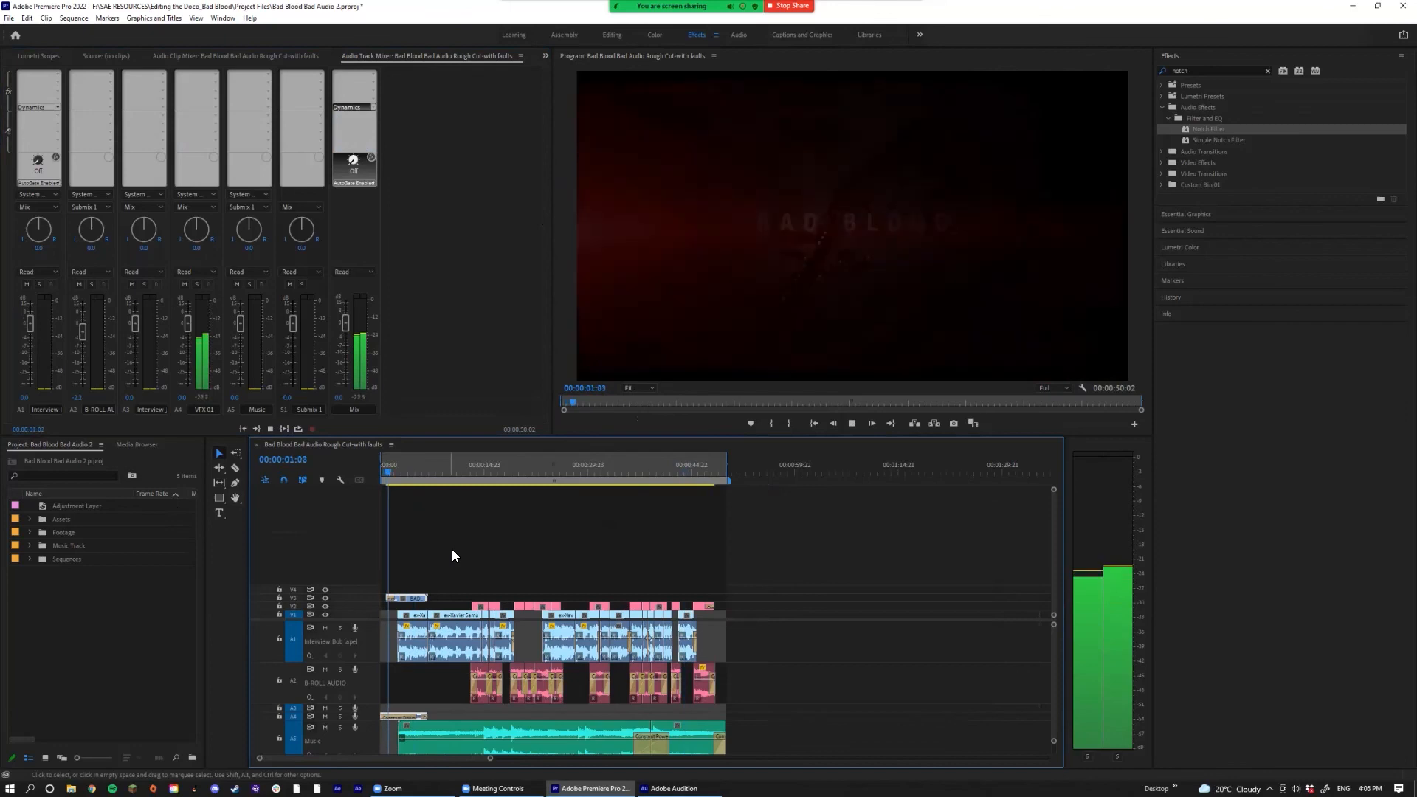
key("space")
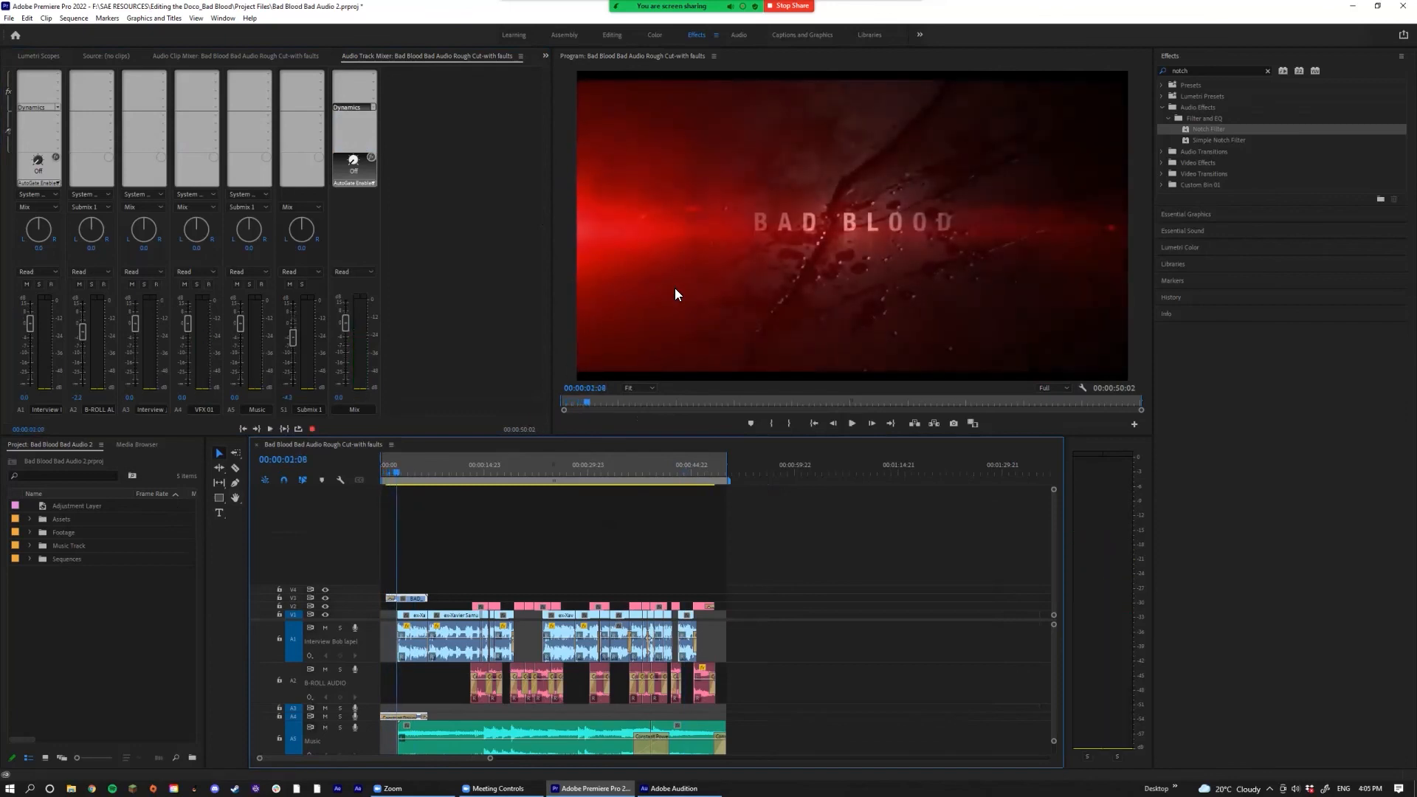
key("grave")
key("space")
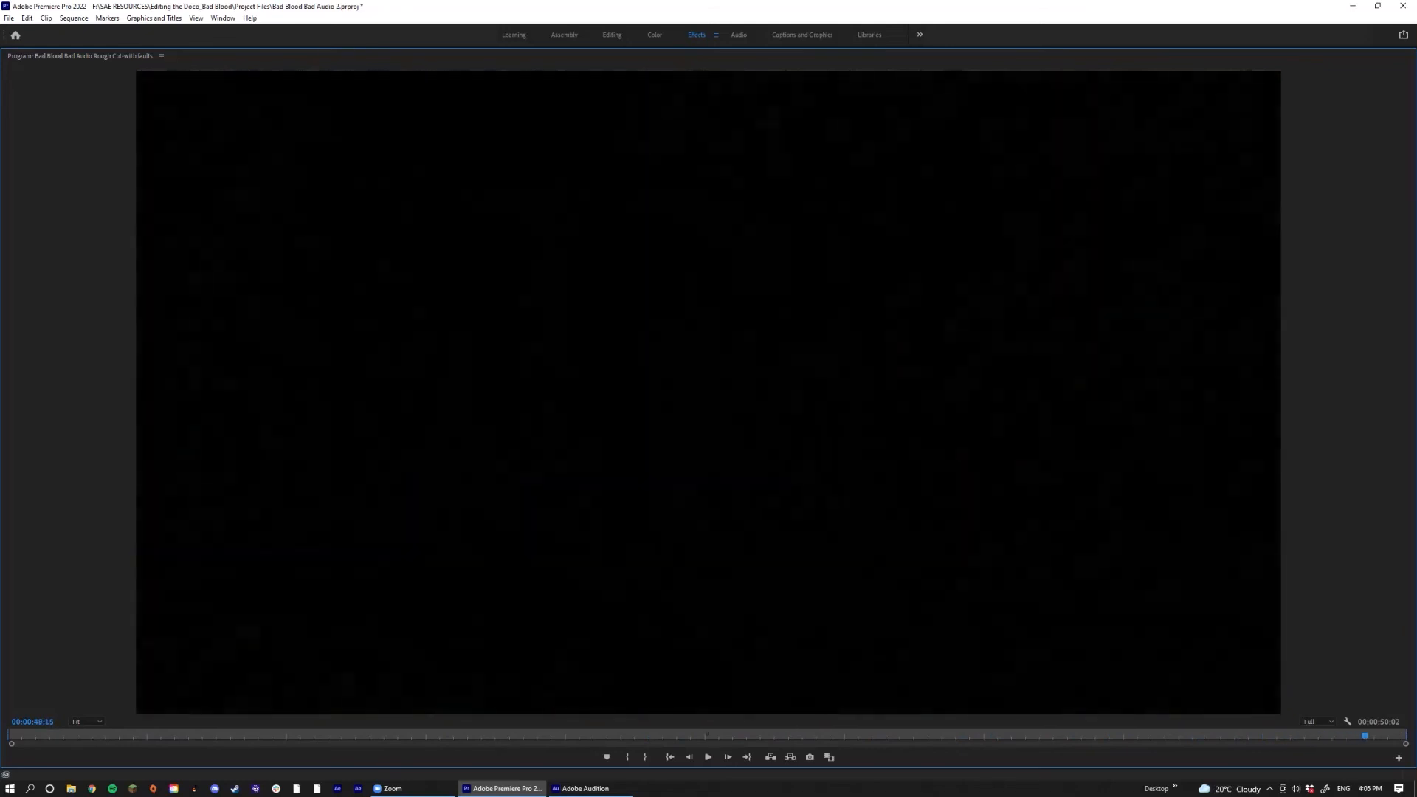
Step: Restore the program view from full-window size to the normal workspace and show the closing section of the sequence in the timeline
key("grave")
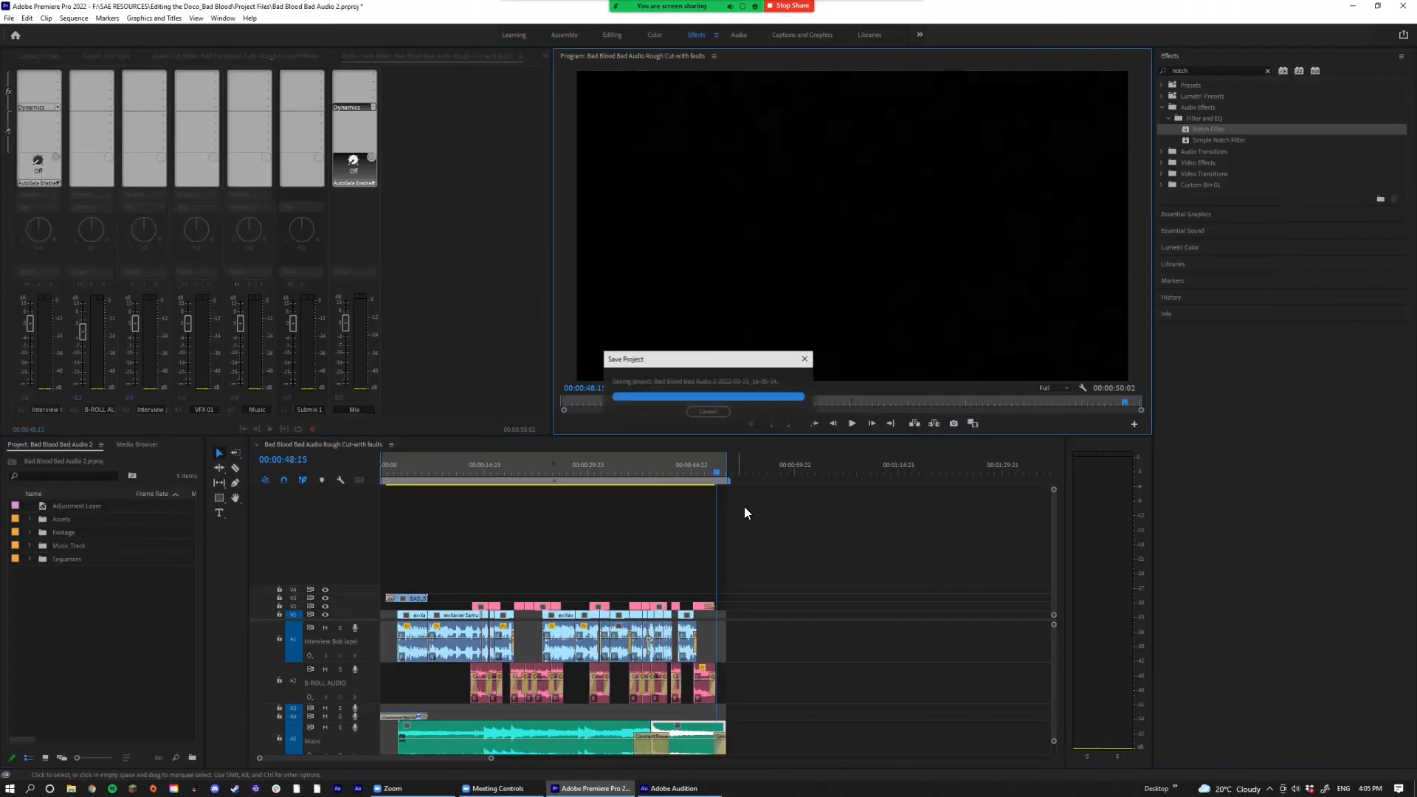
key("minus")
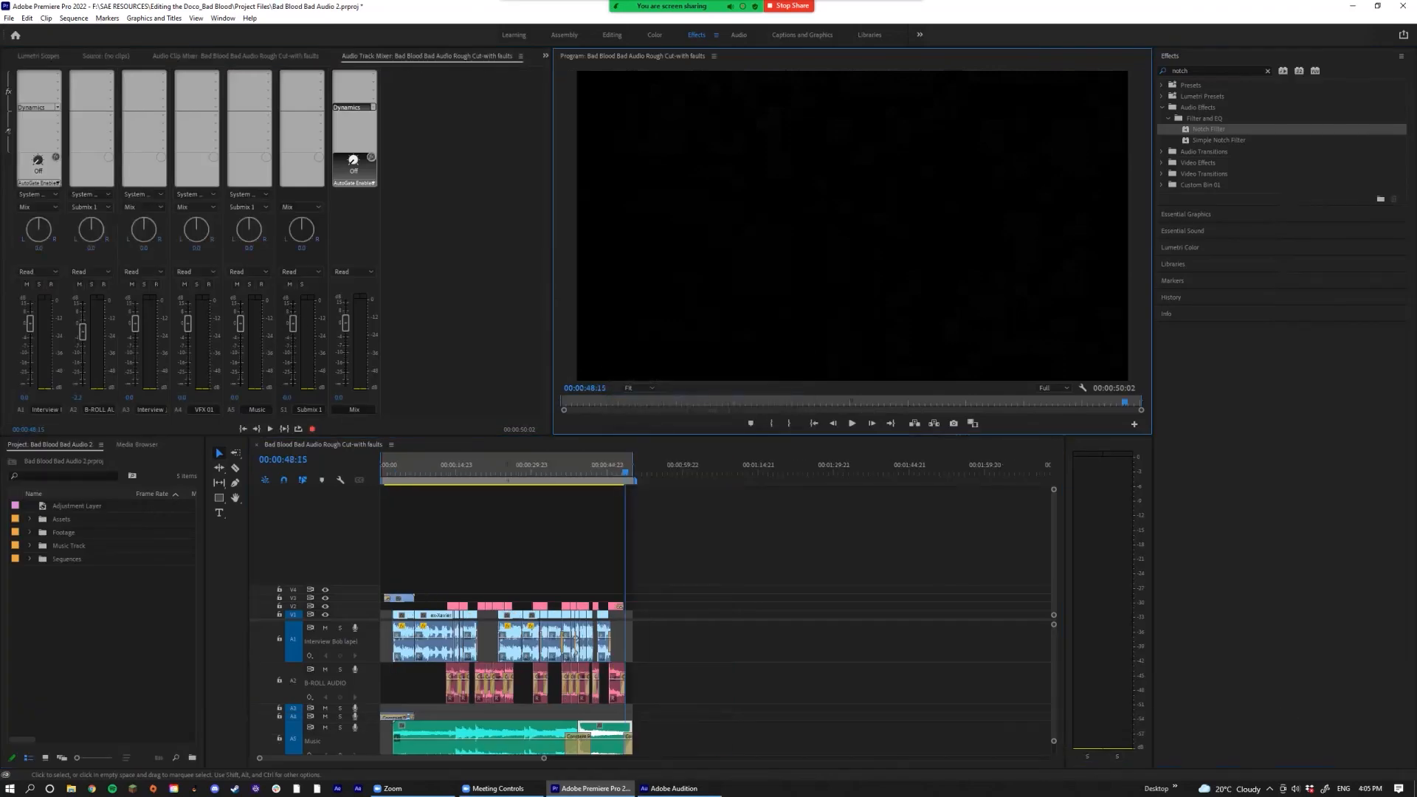
key("equal")
key("equal")
key("equal")
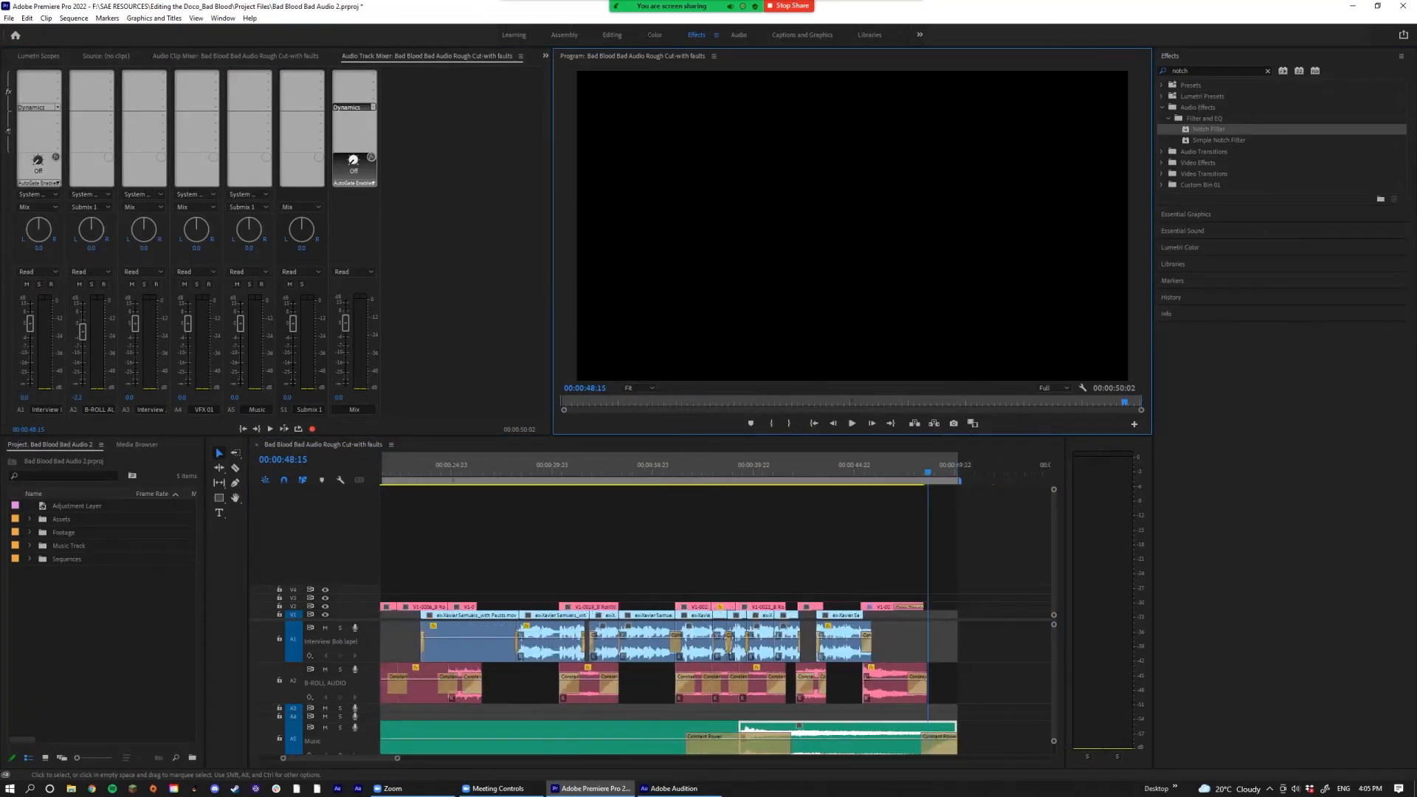
scroll(659, 561, "down", 1)
Step: Solo the A1 interview track and inspect the B-roll, music and submix tracks with the playhead around 00:00:40:03
left_click_drag(894, 474, 763, 472)
left_click(340, 628)
scroll(710, 546, "up", 3)
scroll(694, 532, "down", 3)
left_click_drag(655, 474, 630, 472)
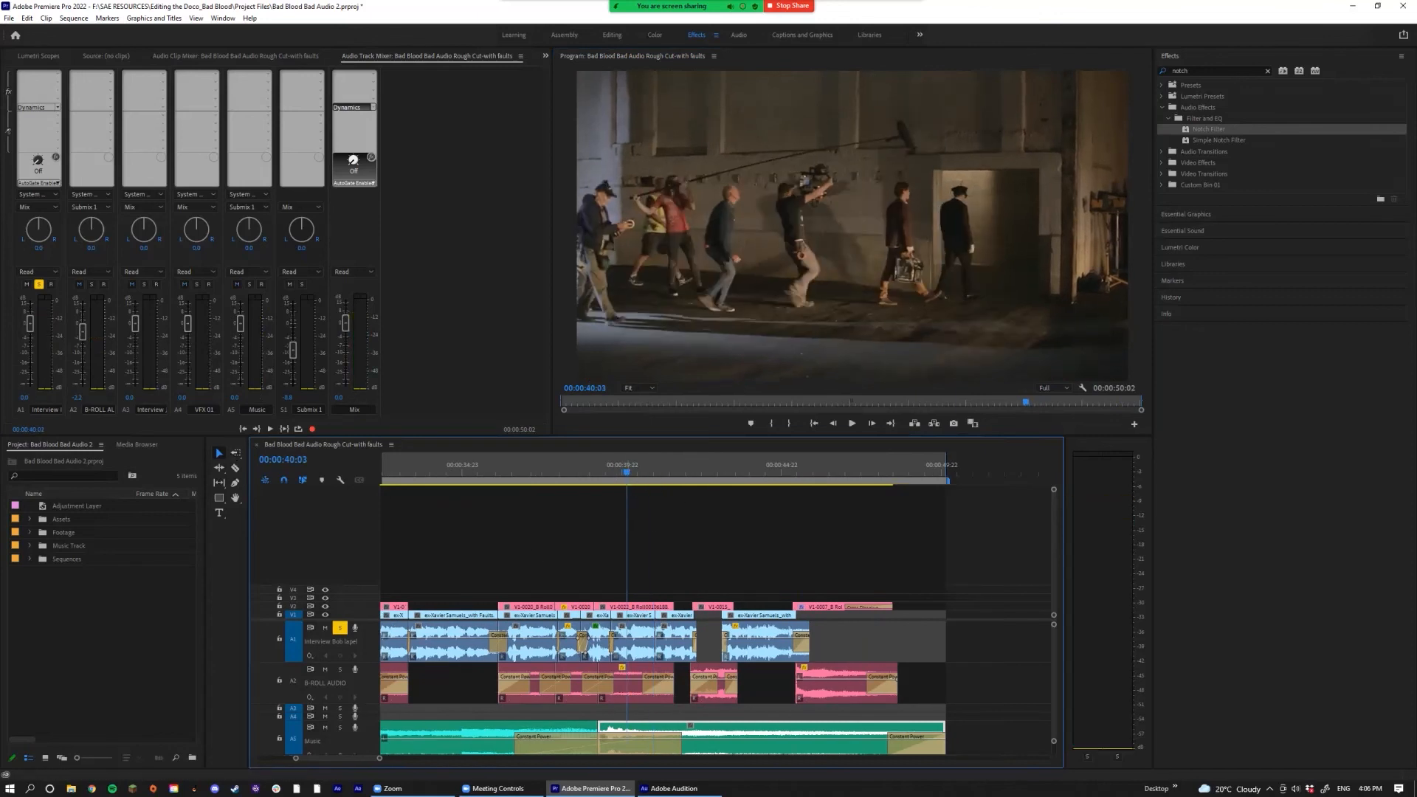
scroll(649, 679, "down", 4)
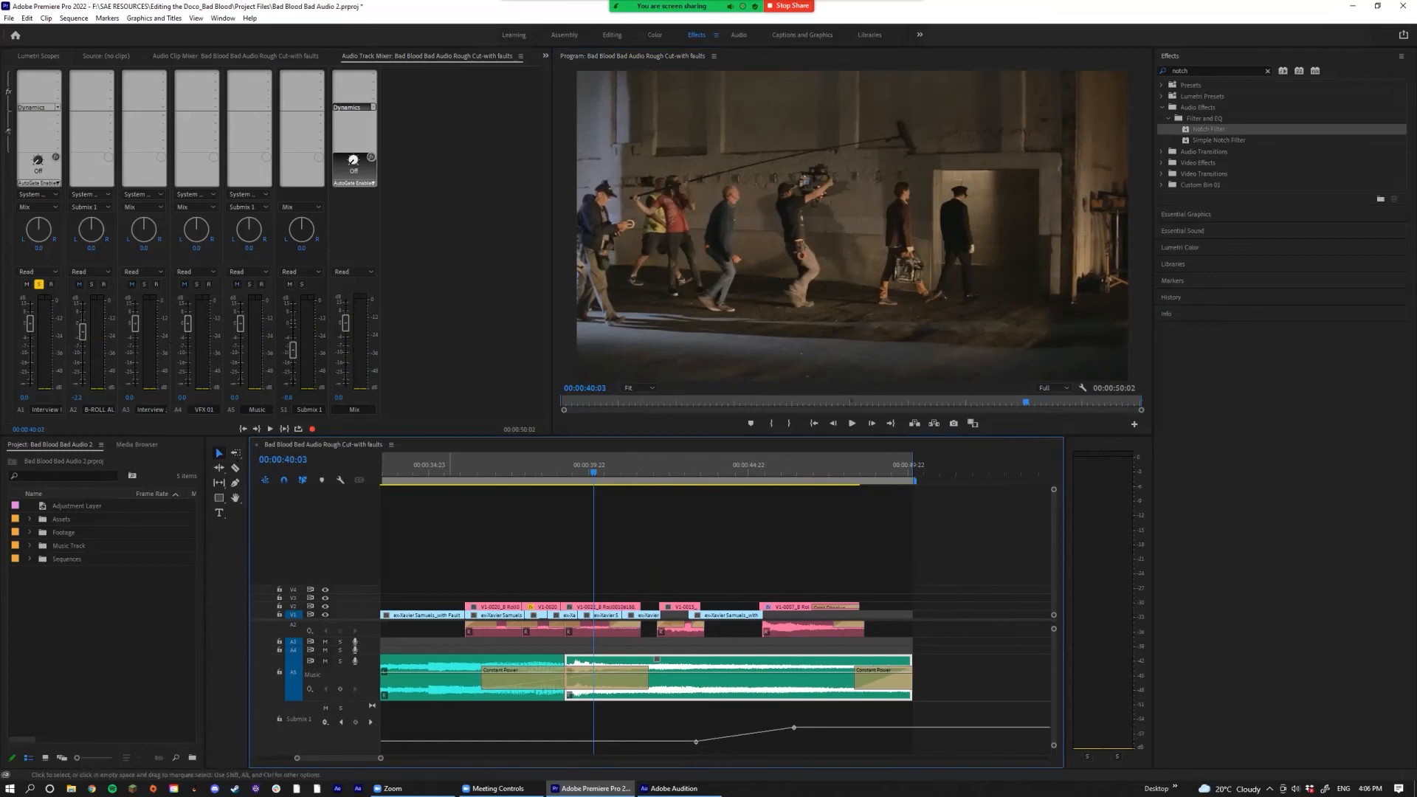
left_click(447, 686)
left_click(501, 632)
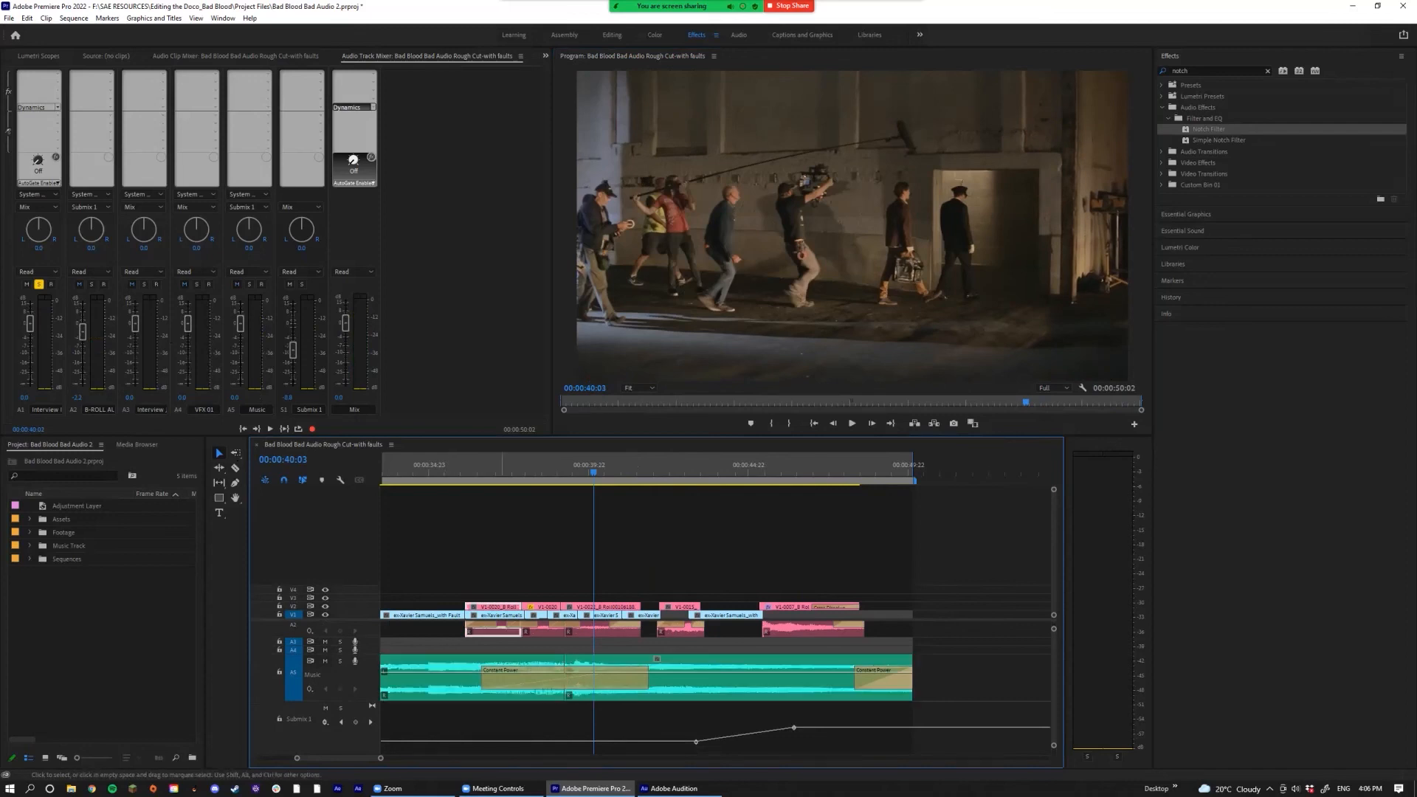
scroll(664, 679, "up", 2)
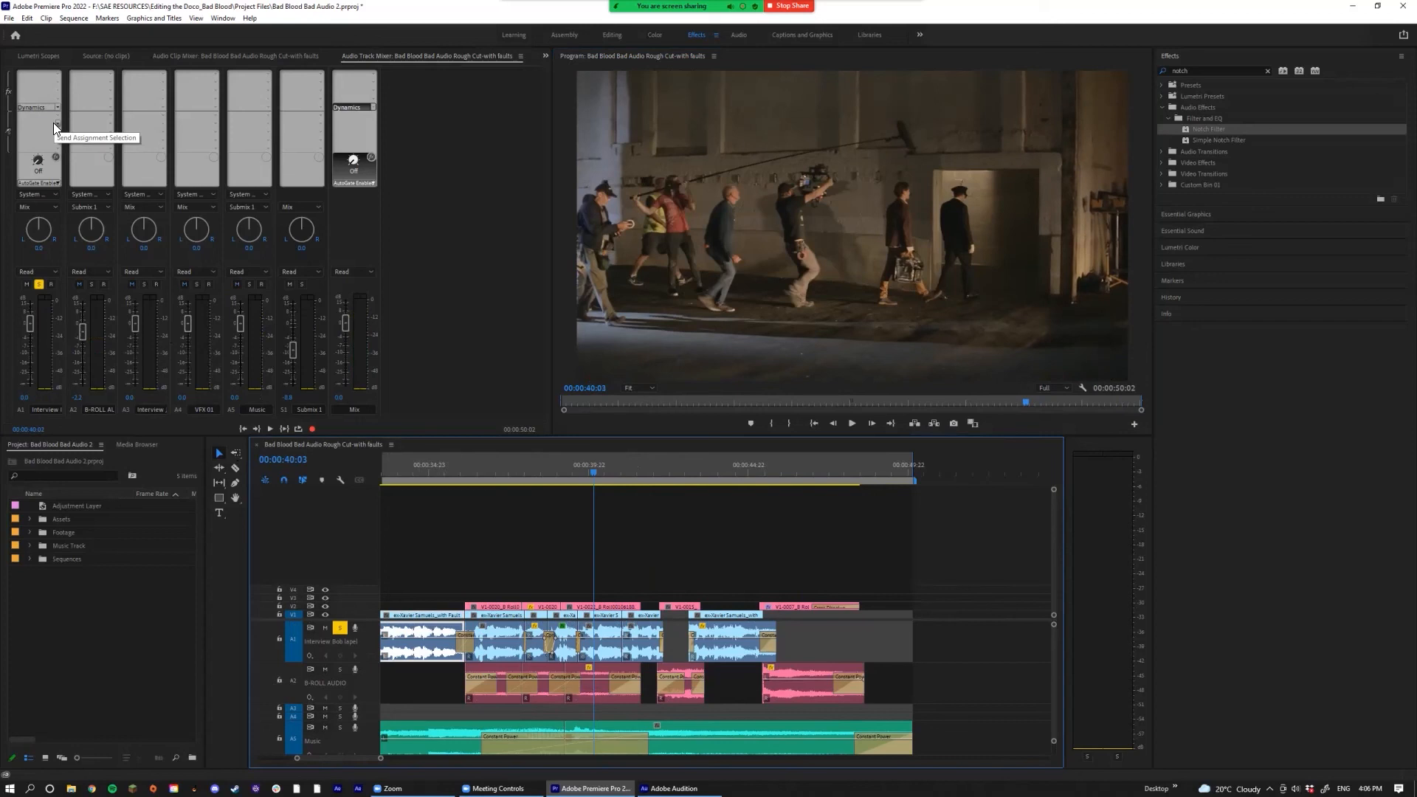
Step: Play back the soloed interview audio from about 40 to 45 seconds, repeating the transition into the last interview clip
left_click(619, 472)
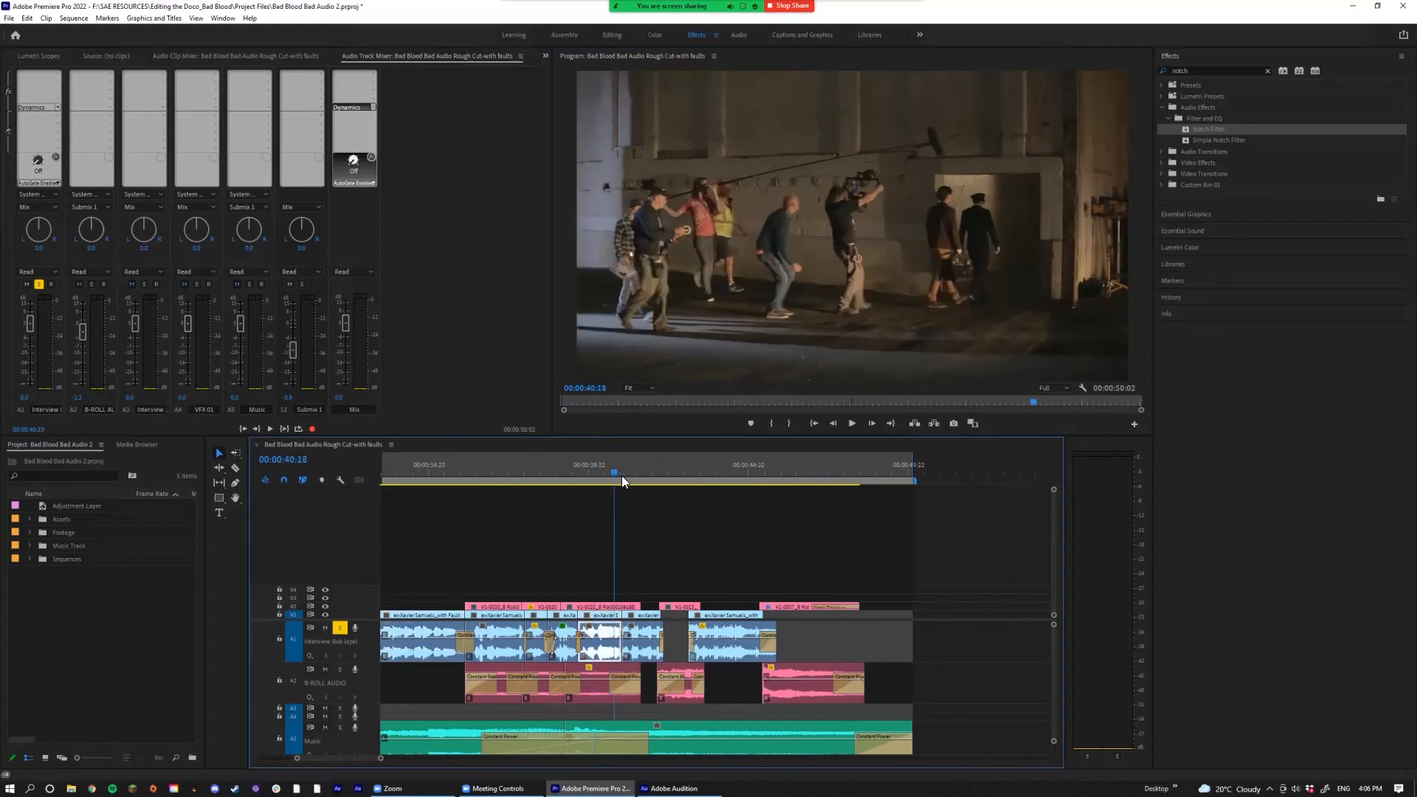
mouse_move(619, 474)
left_mouse_down()
mouse_move(636, 483)
mouse_move(594, 475)
left_mouse_up()
key("space")
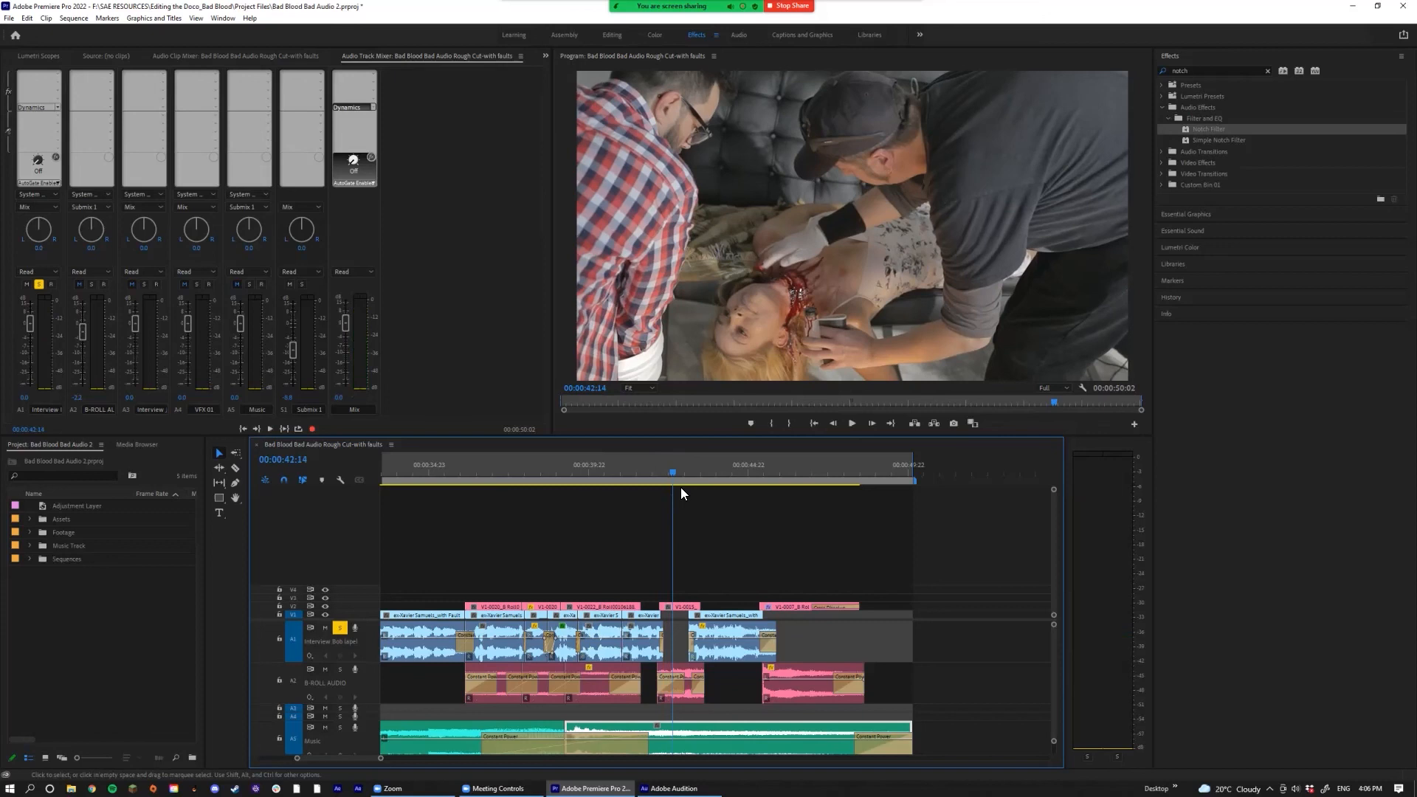
left_click(647, 473)
key("space")
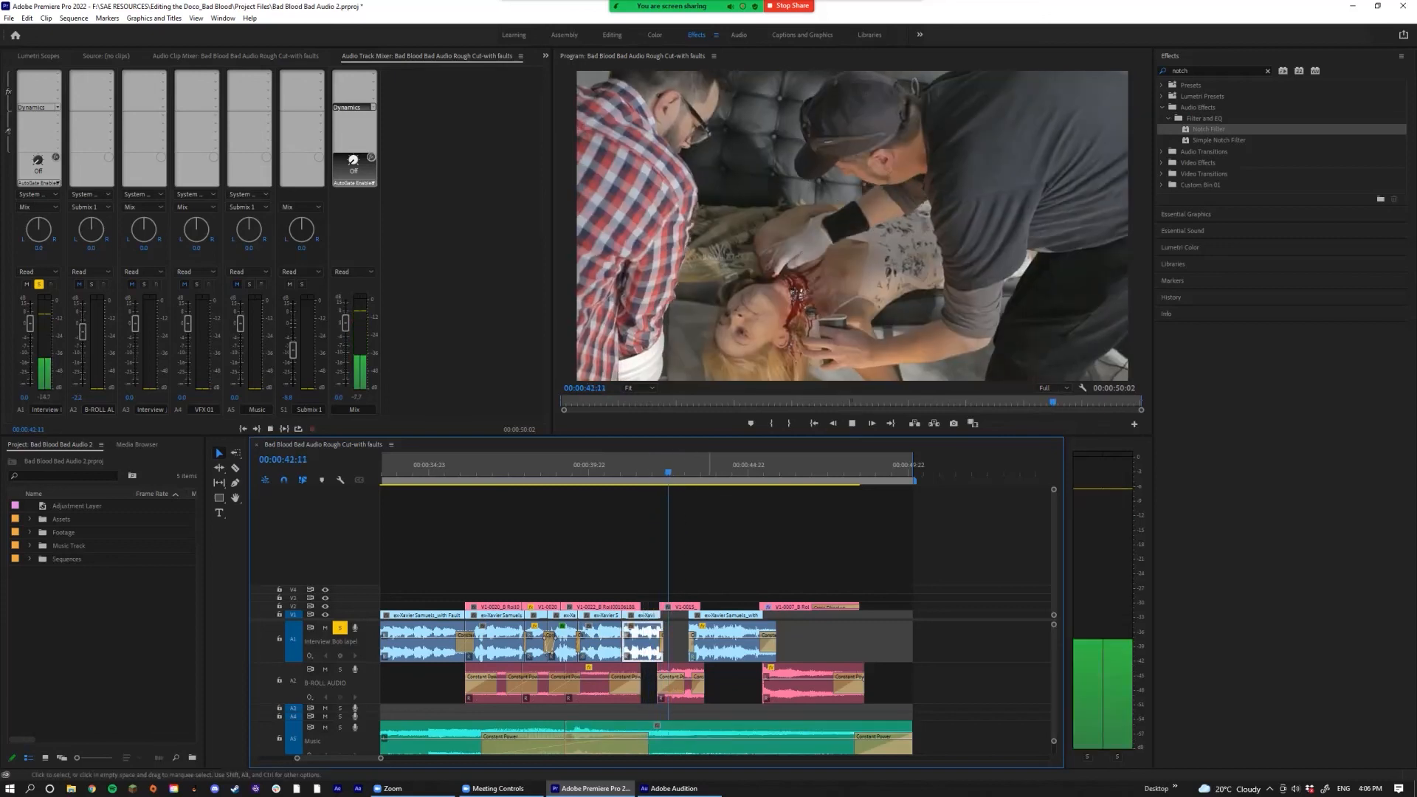
key("space")
left_click(678, 729)
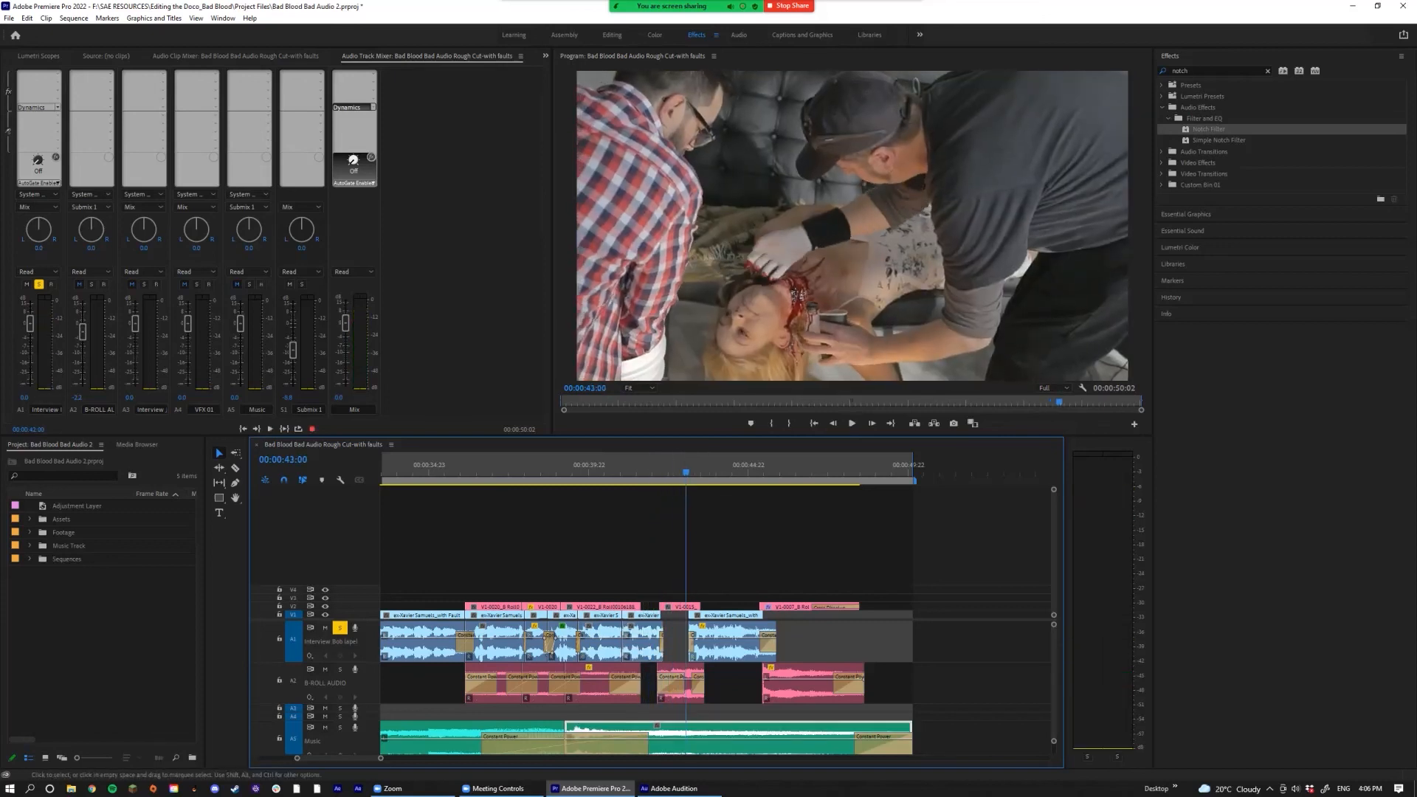
key("=")
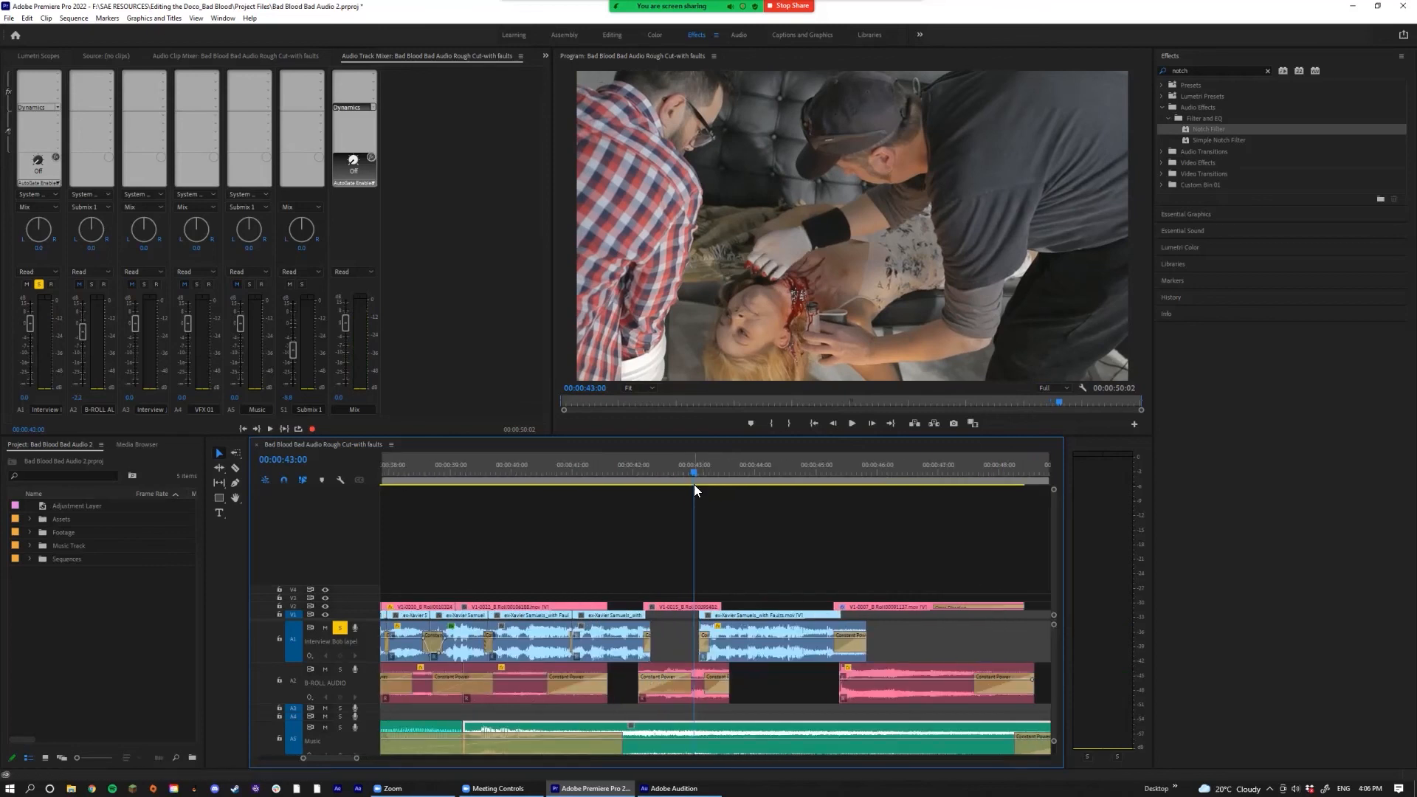
left_click_drag(692, 471, 669, 470)
key("space")
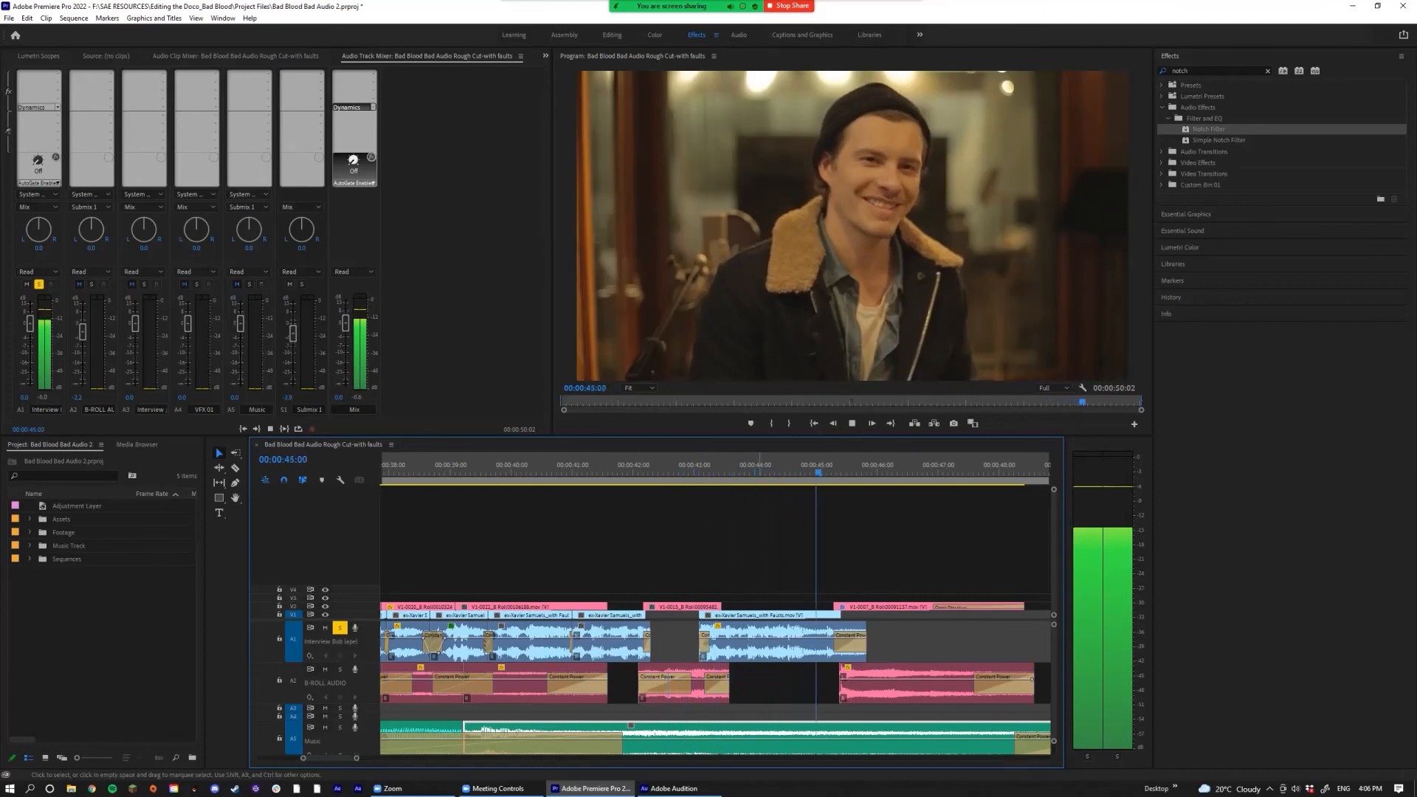
left_click_drag(834, 480, 727, 482)
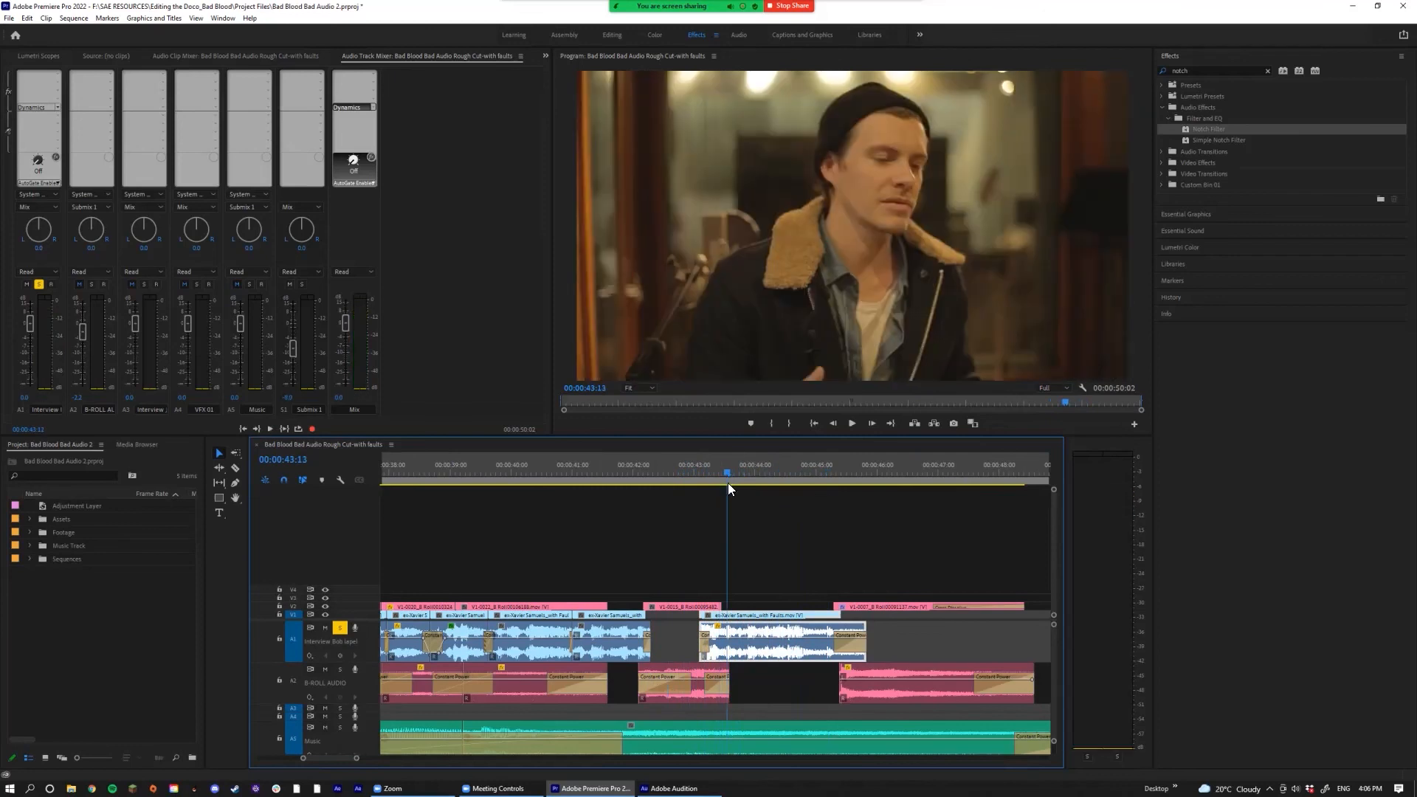
Step: Turn off solo on the A1 interview track and return the playhead to the start with the whole sequence in view
key("minus")
key("minus")
key("minus")
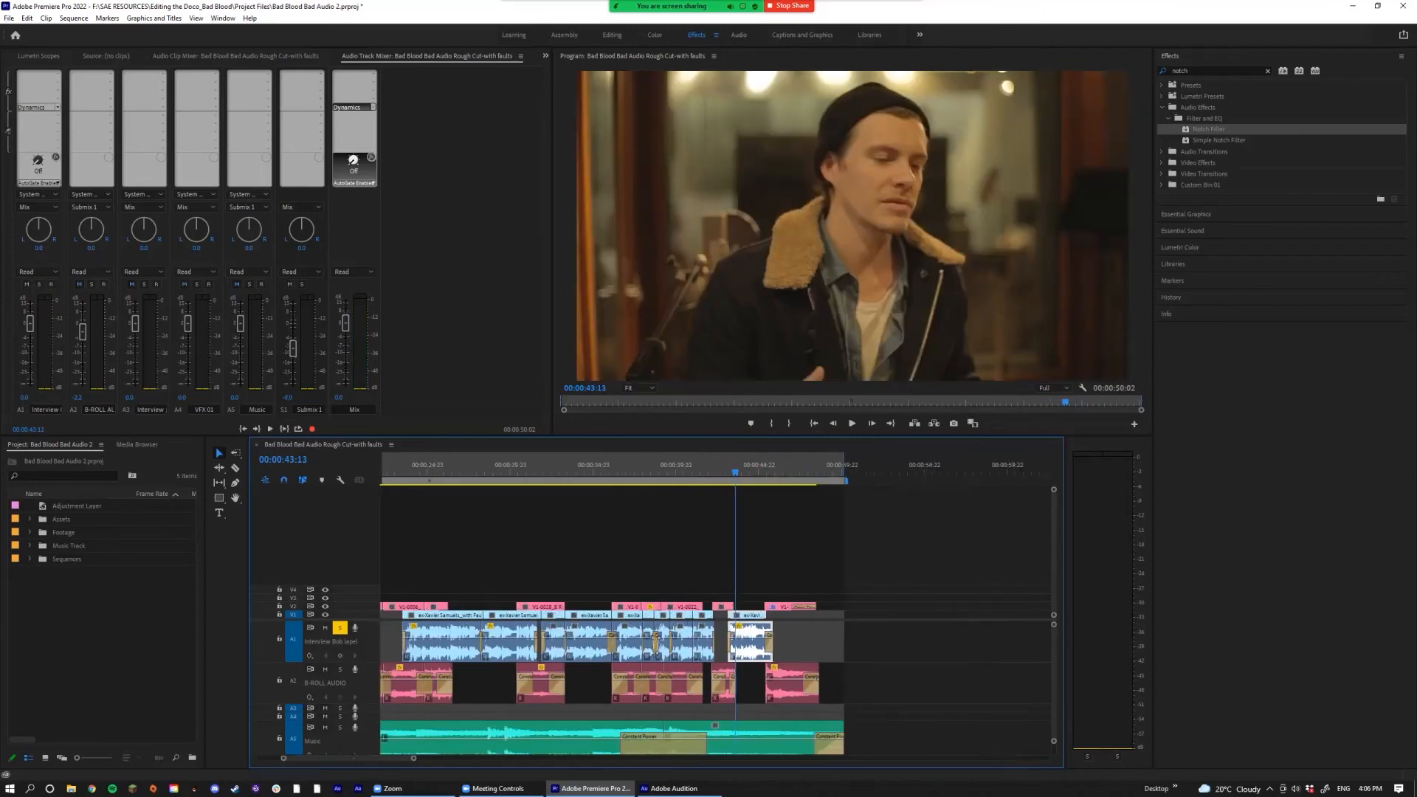
key("minus")
scroll(701, 538, "up", 7)
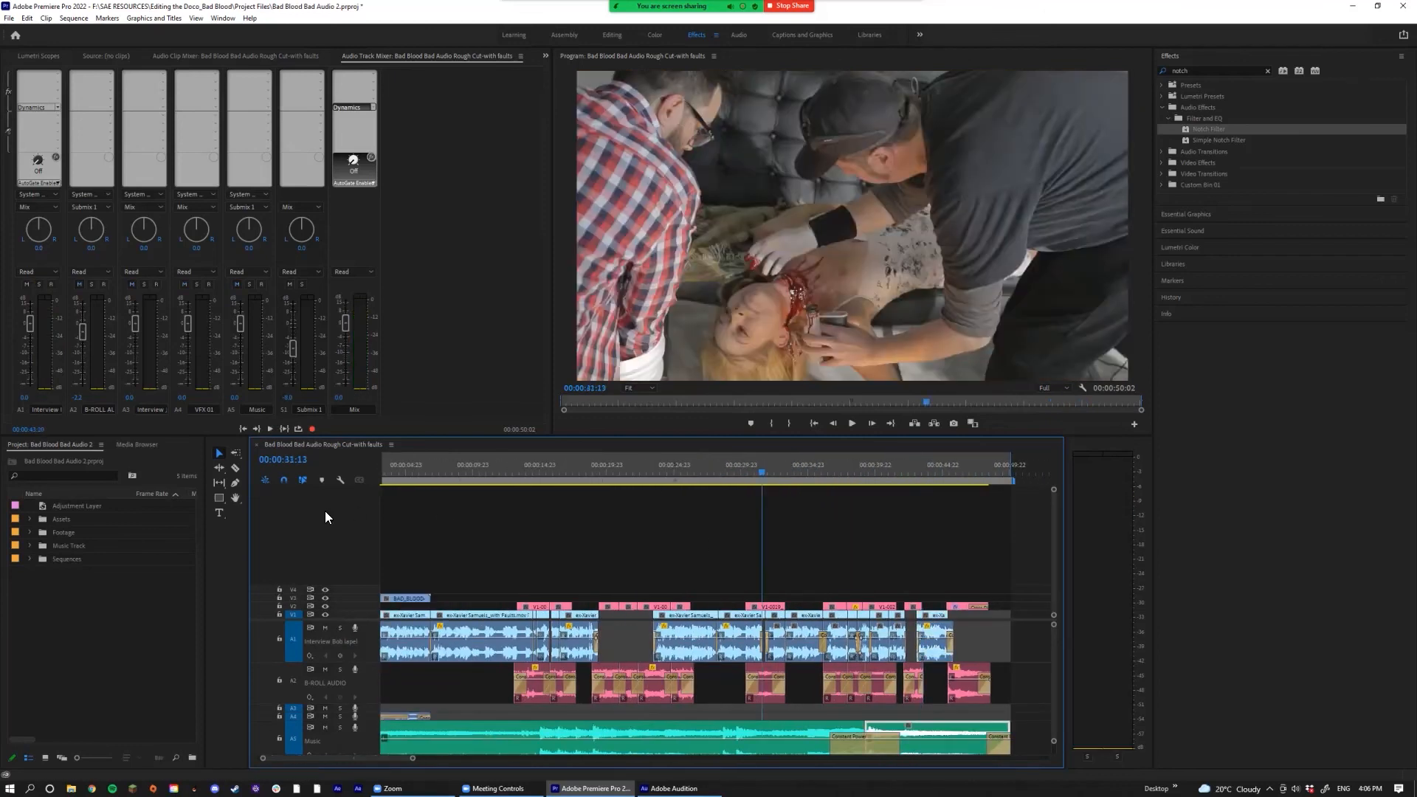
key("Home")
key("minus")
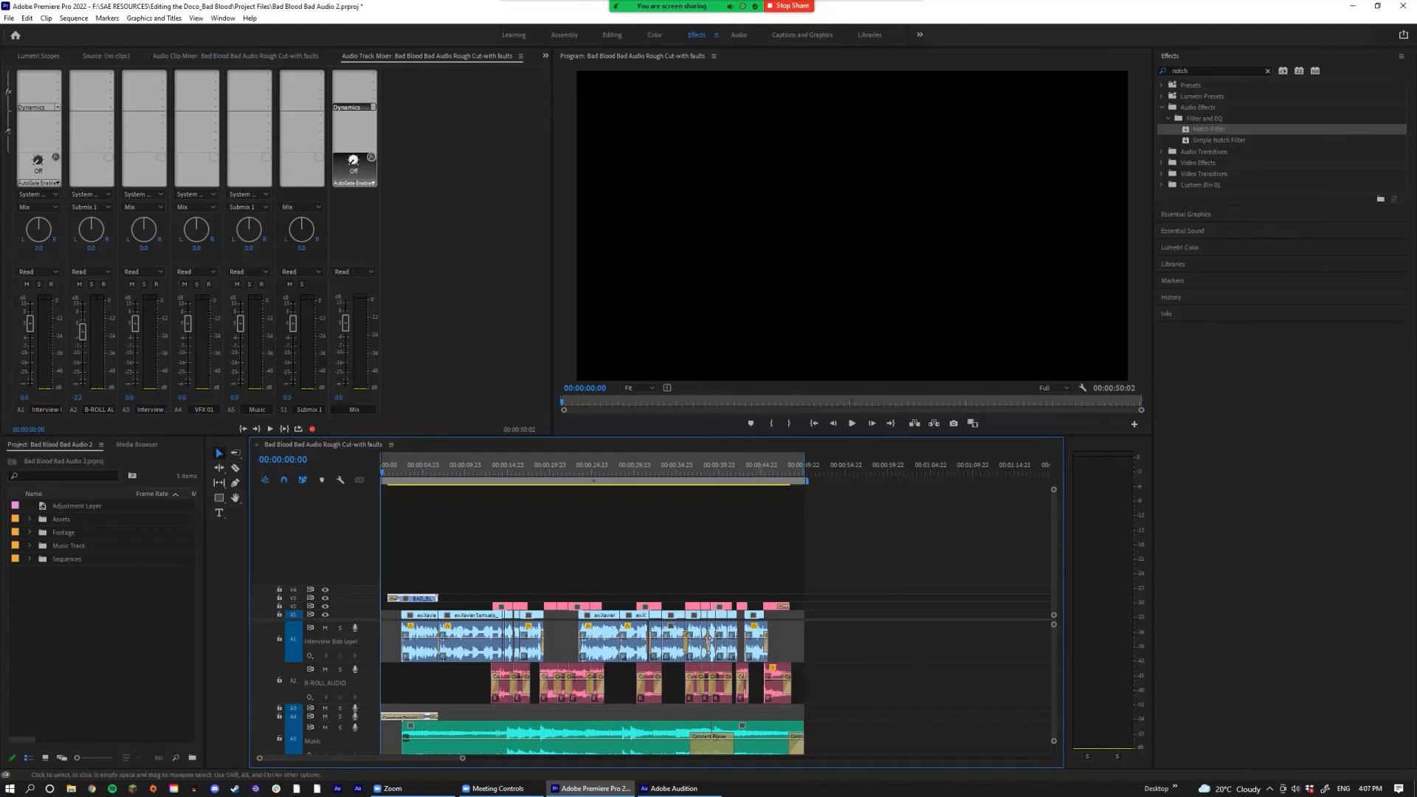
Step: Scrub to the end of the sequence, go back to 00:00:44:02 and select the last interview clip
left_click_drag(481, 471, 794, 474)
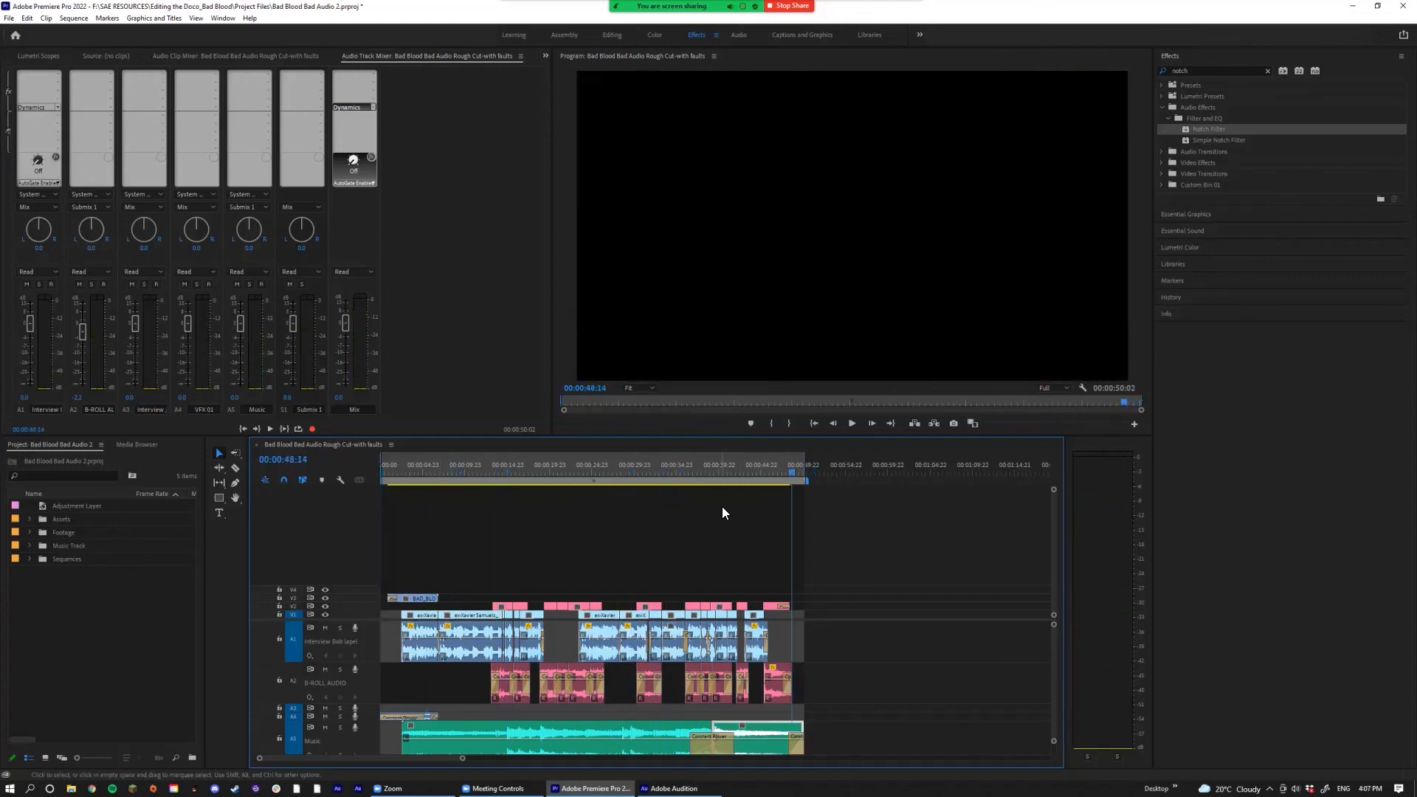
left_click(754, 471)
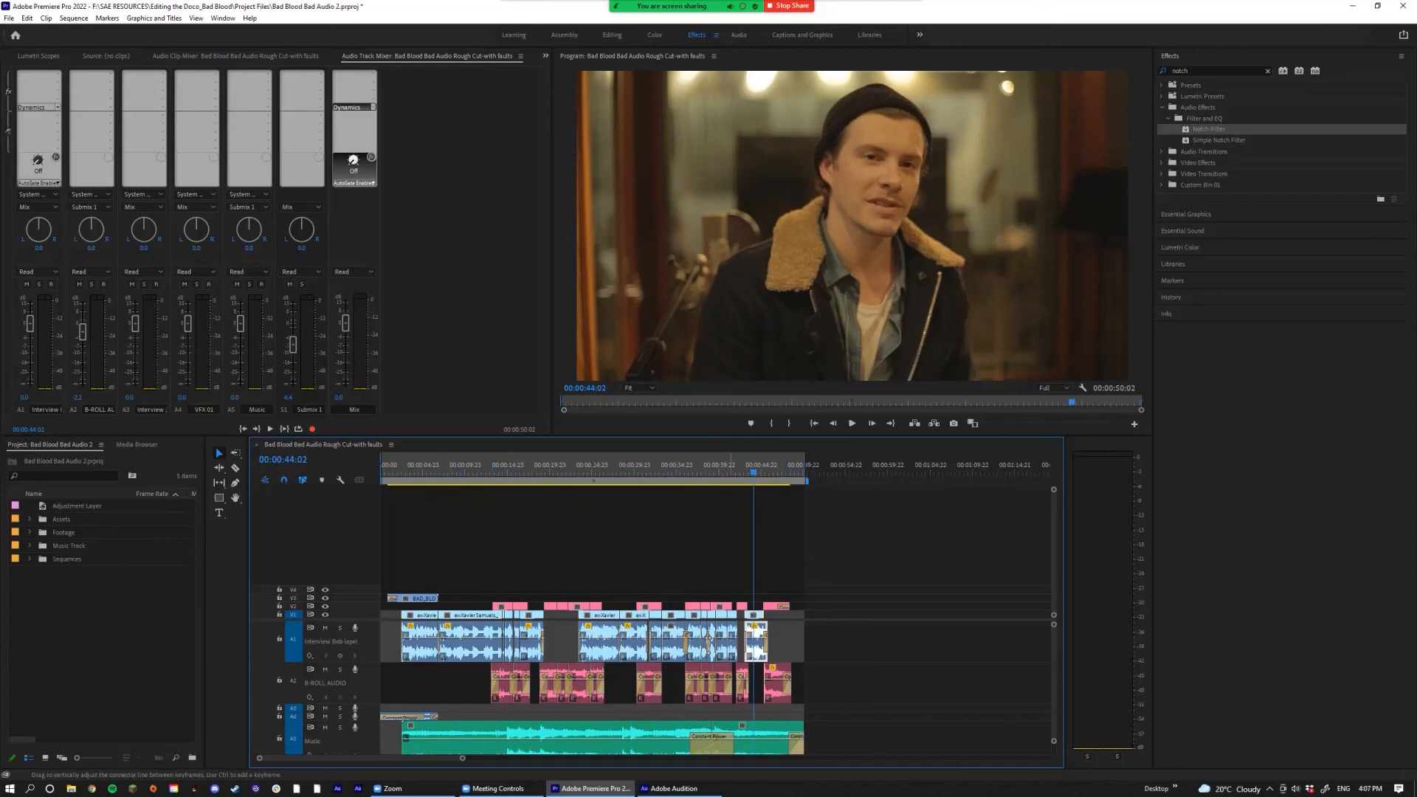
left_click(757, 643)
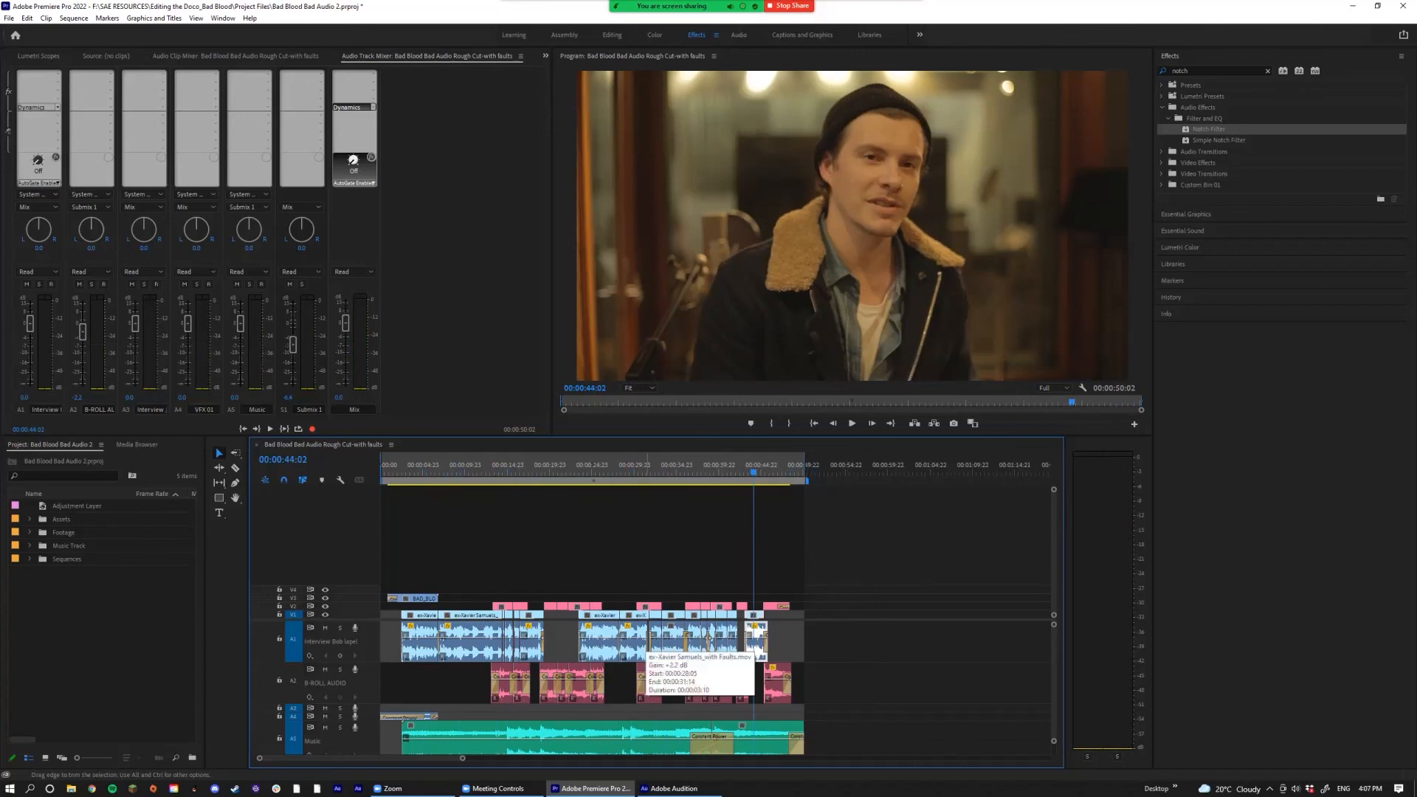
scroll(742, 630, "down", 1)
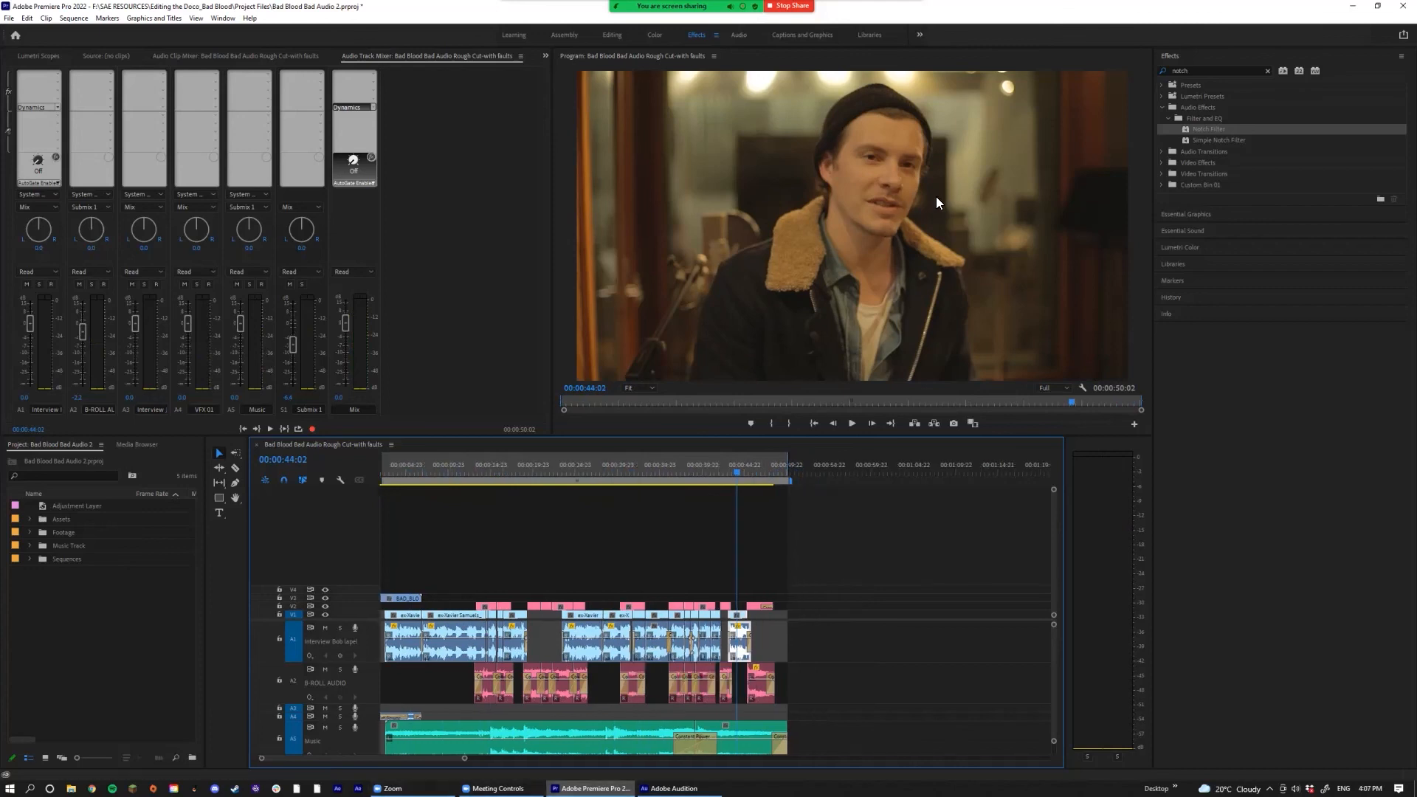